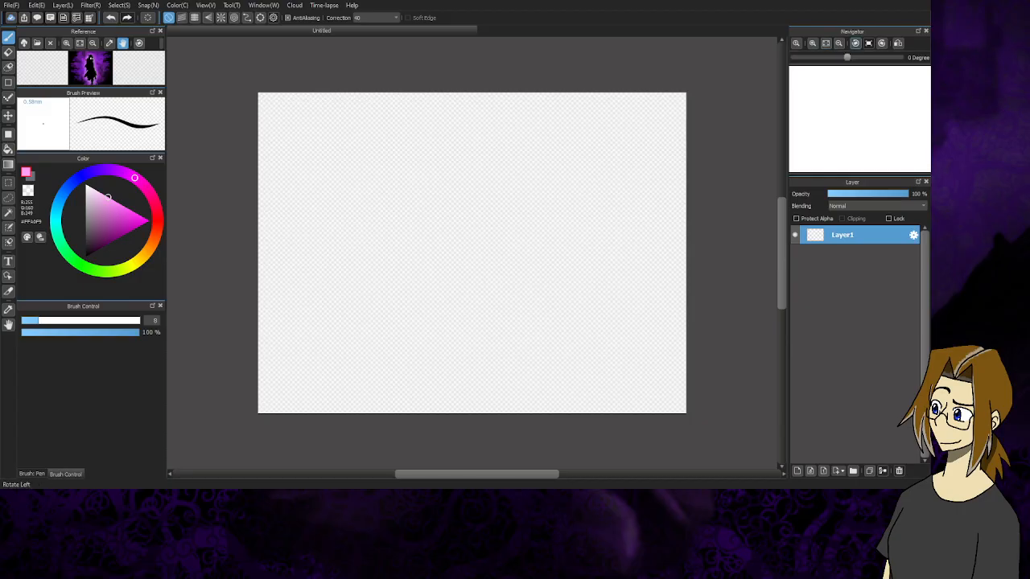
Add a second layer above Layer1, lock Layer1, and make Layer2 the active drawing layer
click(838, 44)
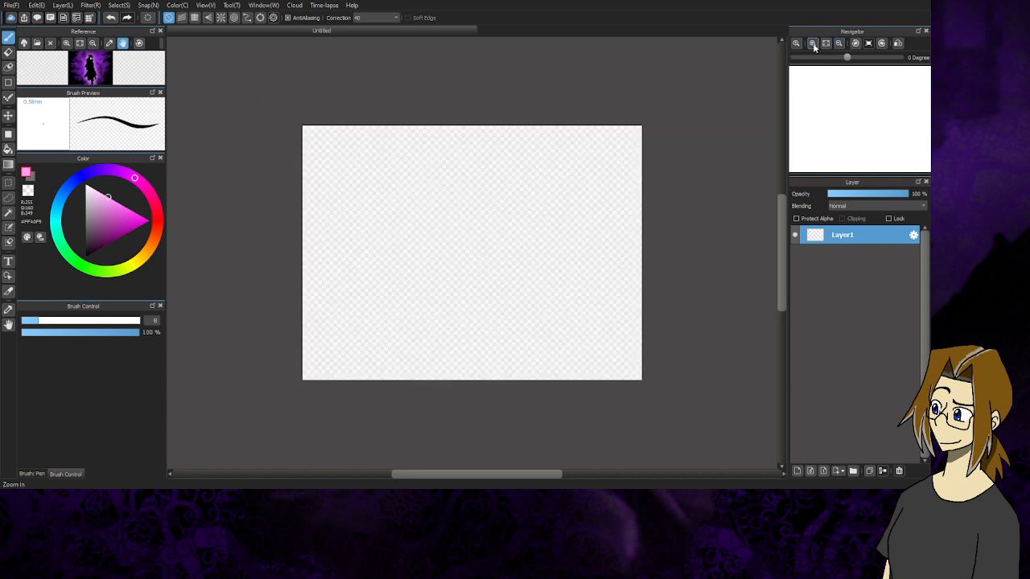
click(813, 43)
click(813, 43)
click(813, 44)
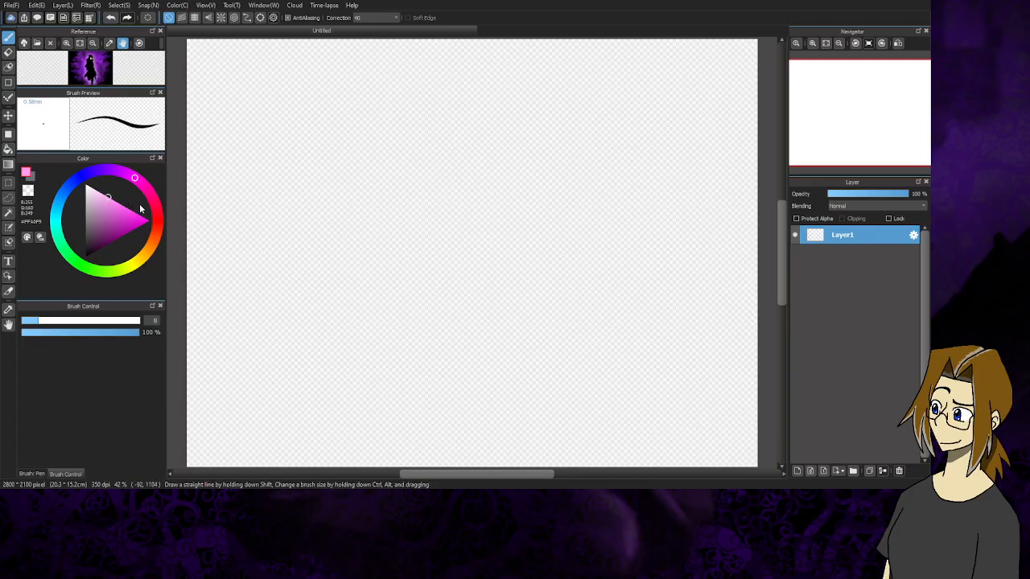
click(798, 471)
click(862, 259)
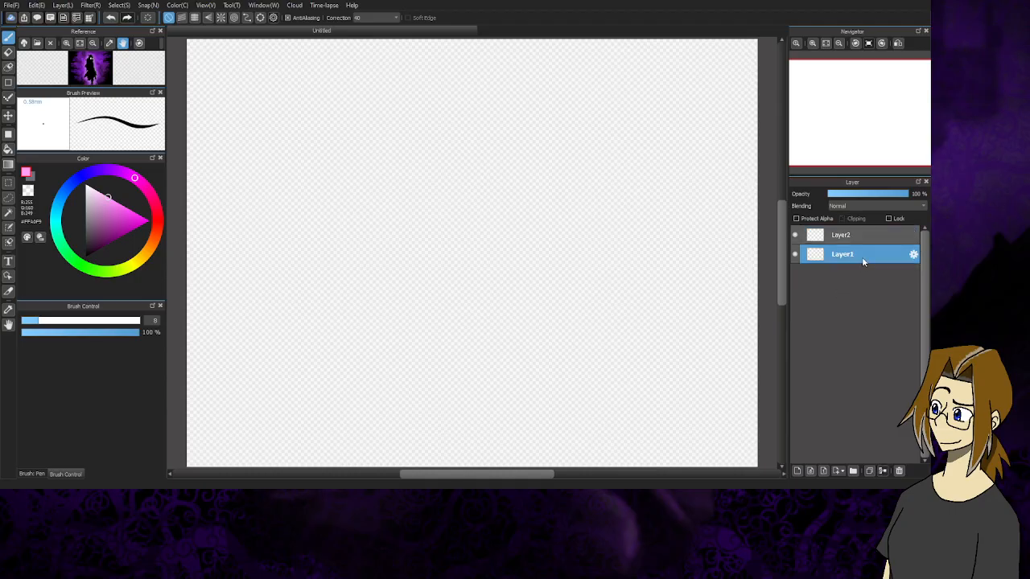
click(890, 218)
click(878, 239)
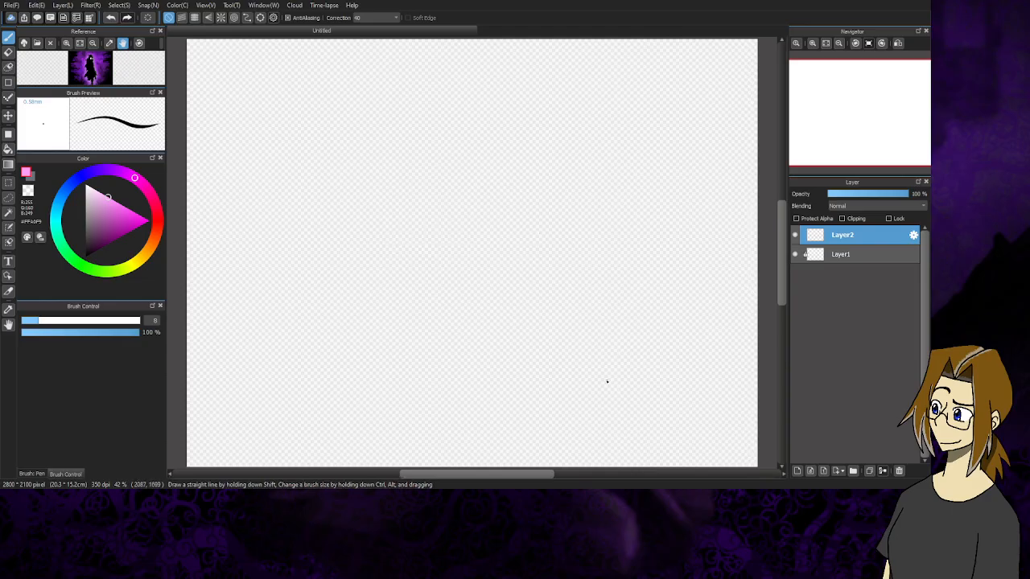
Sketch a wide, flat ground ellipse low on the canvas and a stick figure's head, spine and legs at its upper left
mouse_move(607, 382)
mouse_down()
mouse_move(463, 369)
mouse_move(332, 424)
mouse_move(520, 434)
mouse_move(638, 402)
mouse_move(530, 369)
mouse_move(377, 386)
mouse_up()
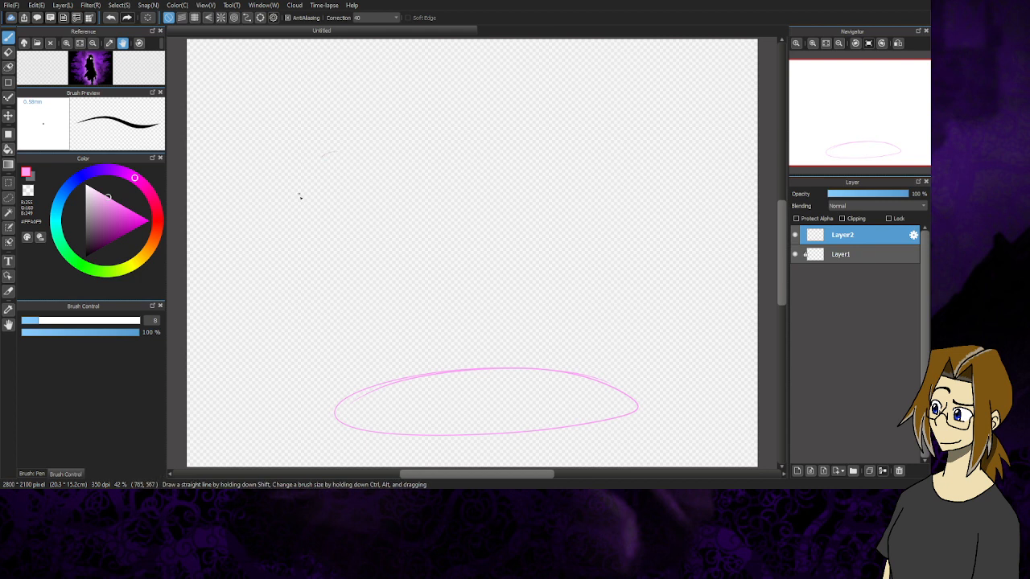
mouse_move(300, 197)
mouse_down()
mouse_move(363, 156)
mouse_move(330, 207)
mouse_move(337, 149)
mouse_move(352, 184)
mouse_move(310, 183)
mouse_move(327, 155)
mouse_up()
drag(333, 210, 333, 151)
mouse_move(335, 211)
mouse_down()
mouse_move(343, 333)
mouse_move(331, 387)
mouse_up()
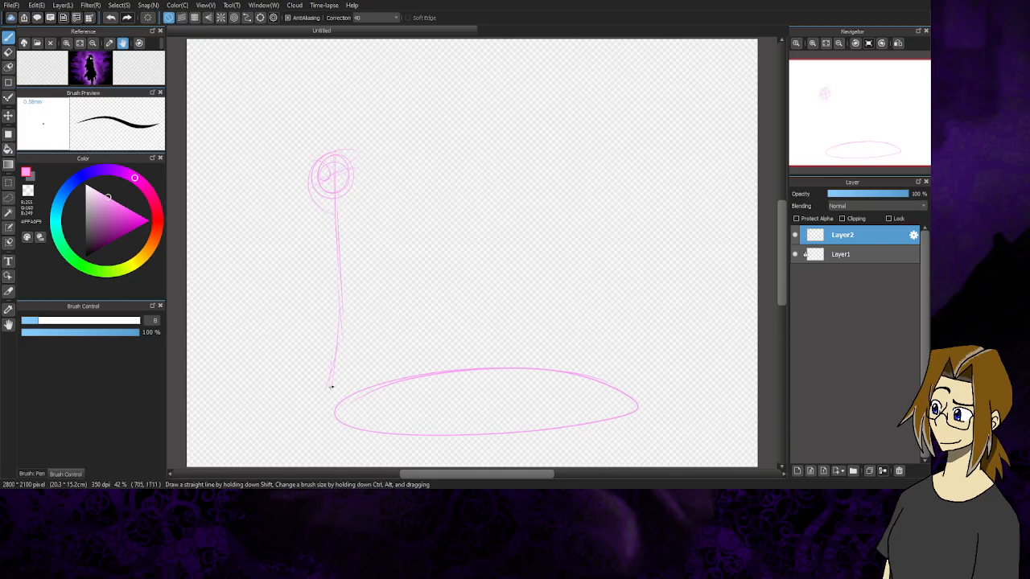
drag(341, 307, 365, 366)
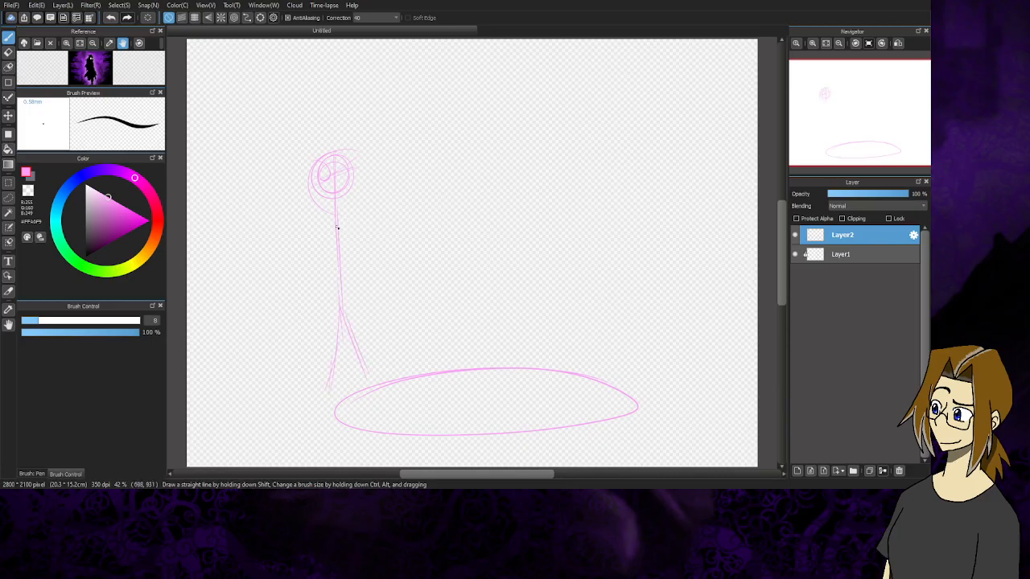
Add a chest circle, small shoulder circles and two bent arms to the stick figure
mouse_move(339, 213)
mouse_down()
mouse_move(322, 235)
mouse_move(341, 249)
mouse_move(305, 224)
mouse_up()
drag(361, 206, 360, 208)
mouse_move(306, 232)
mouse_down()
mouse_move(288, 276)
mouse_move(328, 288)
mouse_up()
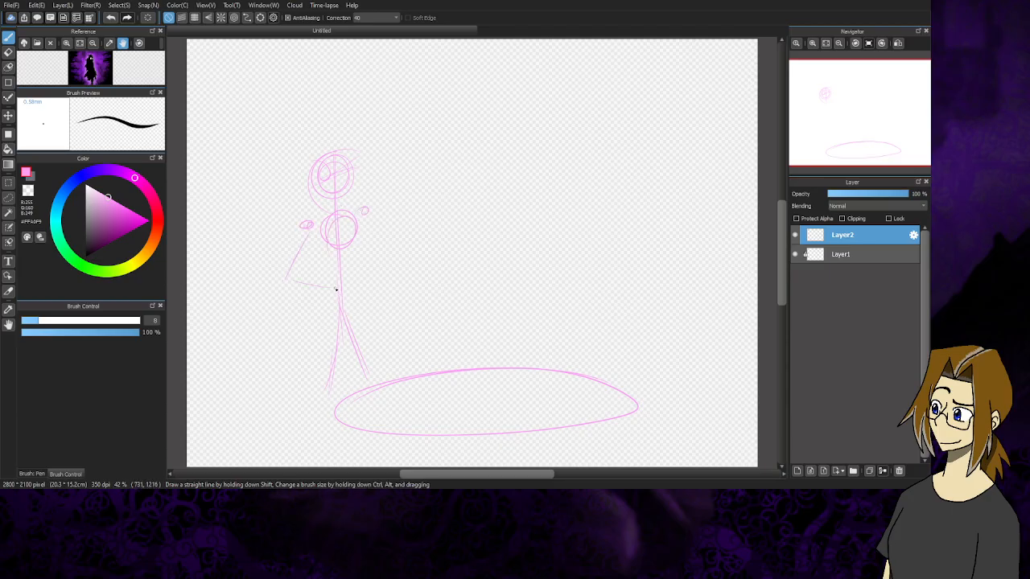
drag(365, 224, 373, 275)
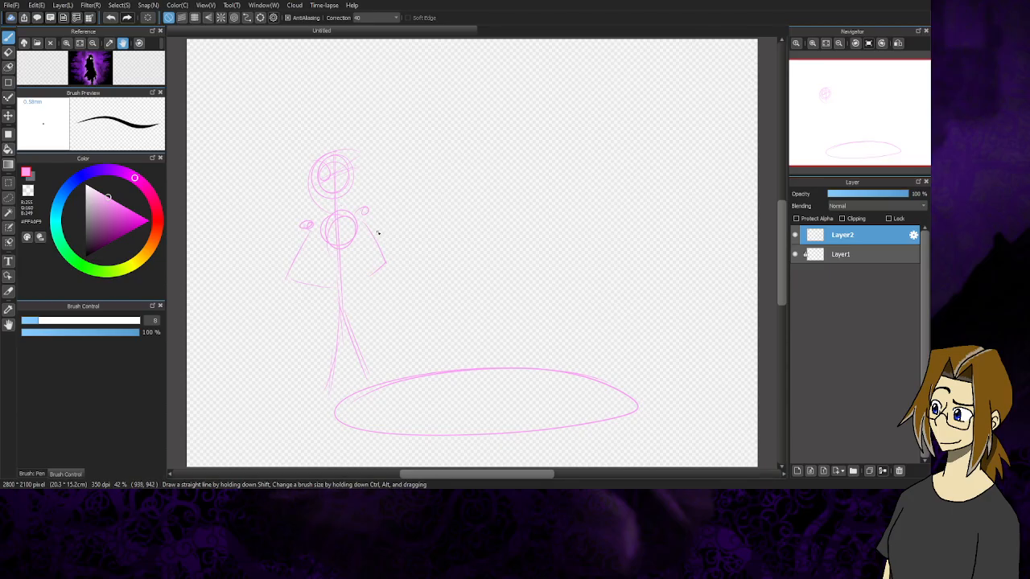
Sketch a small four-legged figure beside the stick figure's legs and a tall oval with a body and legs standing on the ellipse
mouse_move(297, 314)
mouse_down()
mouse_move(299, 354)
mouse_move(277, 319)
mouse_move(243, 396)
mouse_move(261, 376)
mouse_move(268, 411)
mouse_up()
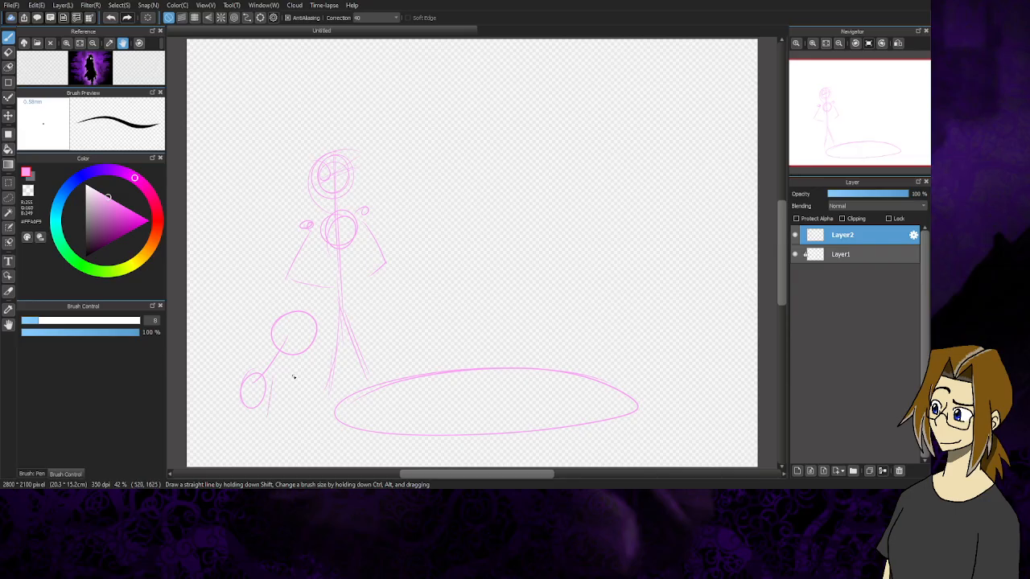
drag(293, 376, 299, 412)
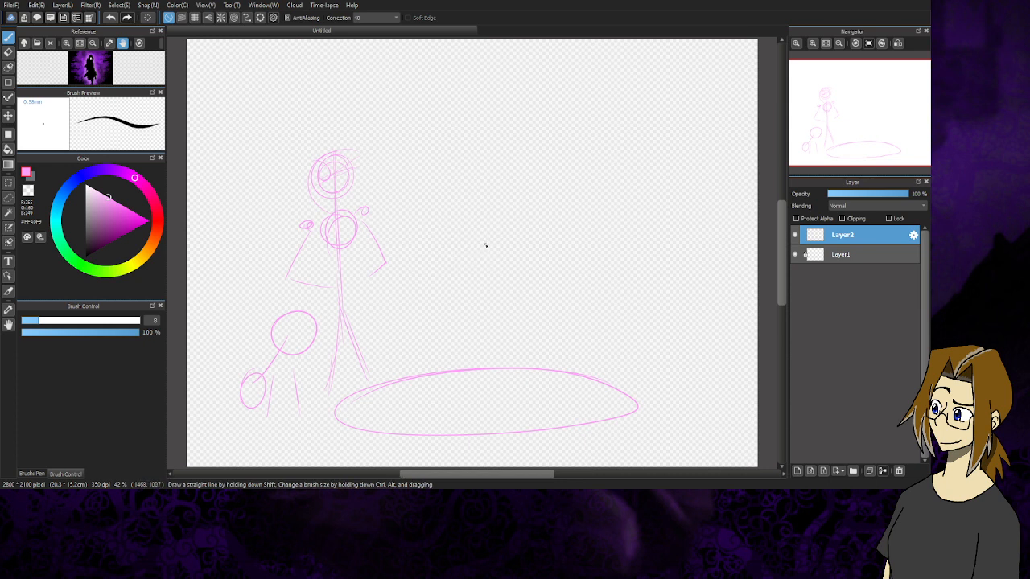
mouse_move(488, 208)
mouse_down()
mouse_move(447, 263)
mouse_move(452, 278)
mouse_up()
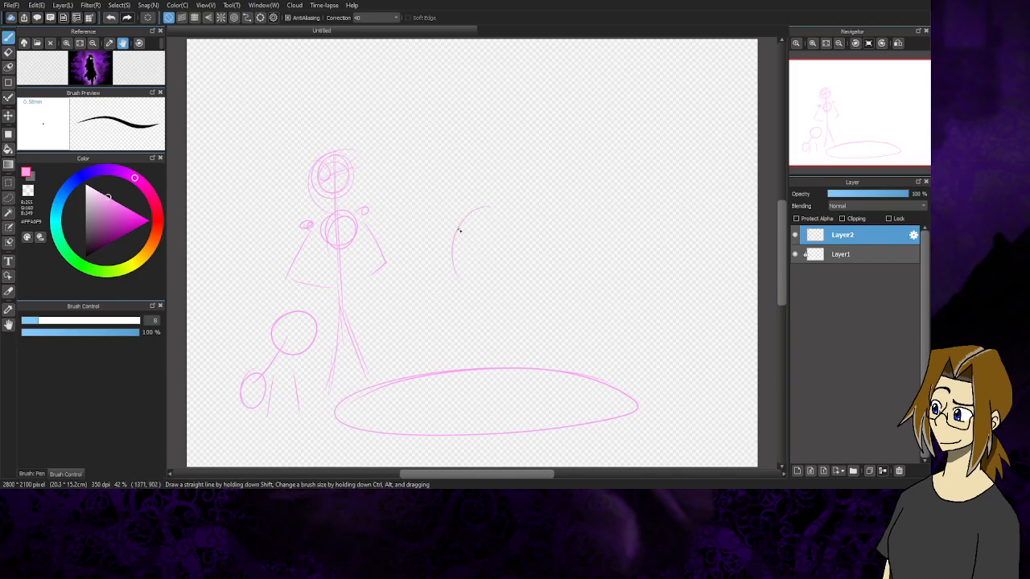
mouse_move(459, 231)
mouse_down()
mouse_move(476, 275)
mouse_move(467, 292)
mouse_move(506, 260)
mouse_move(469, 215)
mouse_move(497, 207)
mouse_move(474, 287)
mouse_move(462, 244)
mouse_move(508, 232)
mouse_move(509, 243)
mouse_move(454, 387)
mouse_move(466, 356)
mouse_move(477, 430)
mouse_move(466, 399)
mouse_move(497, 259)
mouse_move(503, 368)
mouse_move(479, 413)
mouse_up()
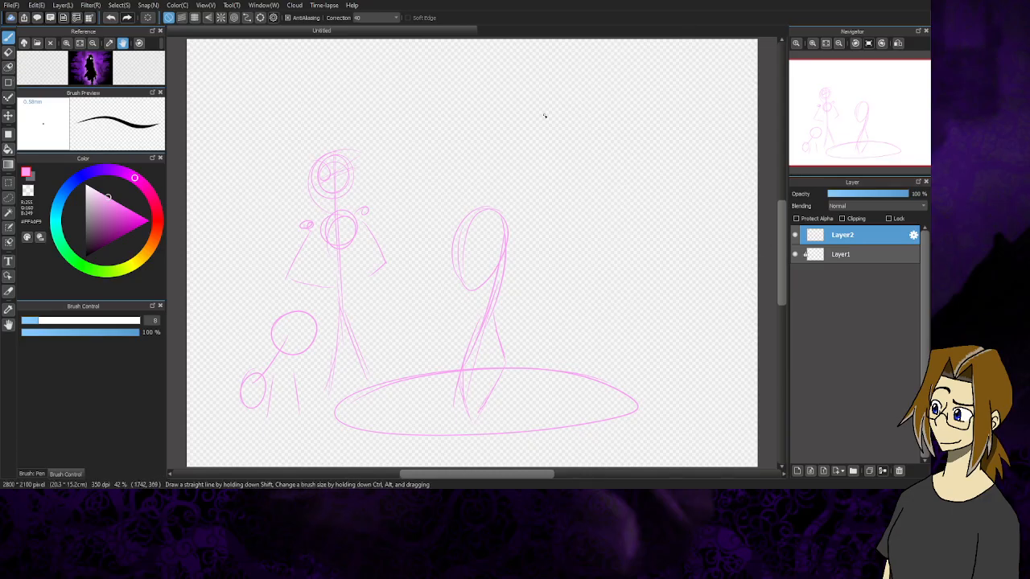
Sketch two head circles with guide lines above the right half of the ellipse, one higher than the other
mouse_move(559, 90)
mouse_down()
mouse_move(517, 134)
mouse_move(571, 81)
mouse_move(527, 134)
mouse_move(556, 79)
mouse_move(551, 134)
mouse_move(516, 101)
mouse_move(563, 99)
mouse_move(548, 105)
mouse_move(550, 86)
mouse_move(547, 123)
mouse_up()
drag(525, 113, 569, 111)
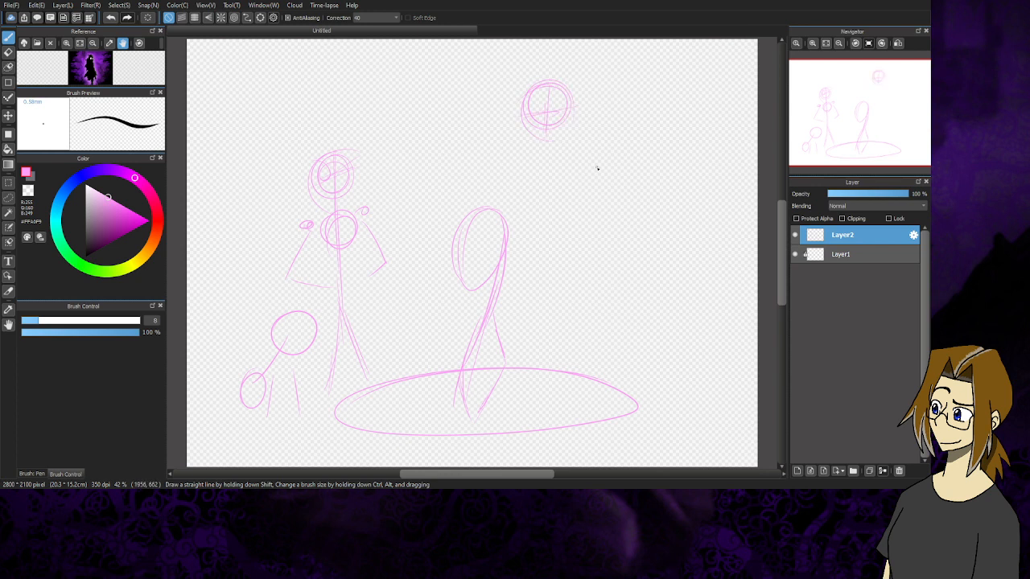
drag(582, 158, 578, 214)
mouse_move(603, 179)
mouse_down()
mouse_move(550, 167)
mouse_move(598, 190)
mouse_move(545, 171)
mouse_move(595, 180)
mouse_move(552, 172)
mouse_move(573, 179)
mouse_move(573, 161)
mouse_move(579, 175)
mouse_move(568, 177)
mouse_move(575, 250)
mouse_up()
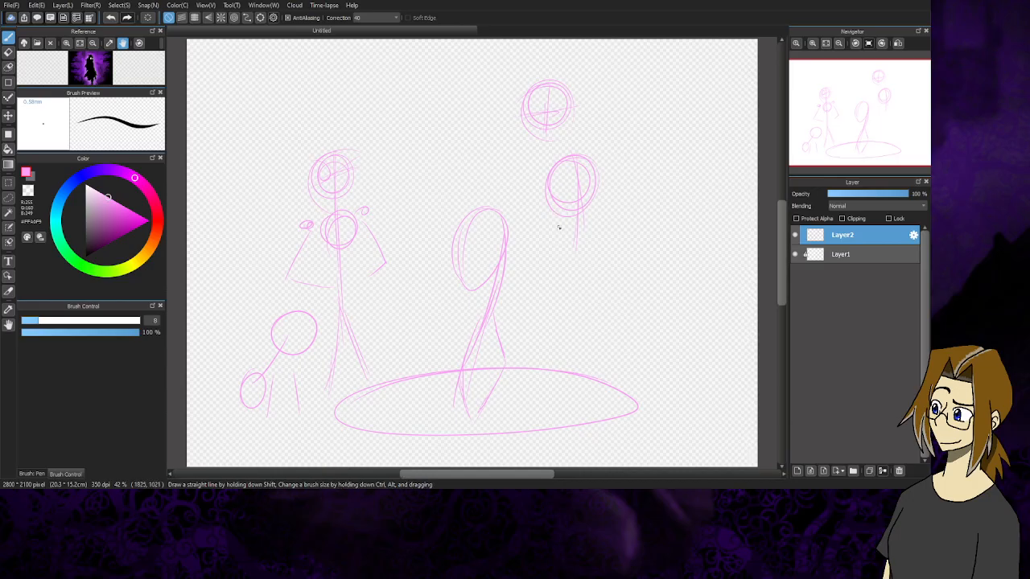
Build the lower right figure with a neck, slanted shoulder line, oval torso, shoulder circles and arm lines
drag(557, 207, 562, 250)
mouse_move(578, 211)
mouse_down()
mouse_move(579, 236)
mouse_move(553, 245)
mouse_move(556, 220)
mouse_move(565, 258)
mouse_move(538, 255)
mouse_move(512, 270)
mouse_move(537, 257)
mouse_up()
mouse_move(609, 218)
mouse_down()
mouse_move(515, 269)
mouse_move(598, 228)
mouse_move(556, 243)
mouse_move(563, 330)
mouse_up()
drag(547, 251, 589, 256)
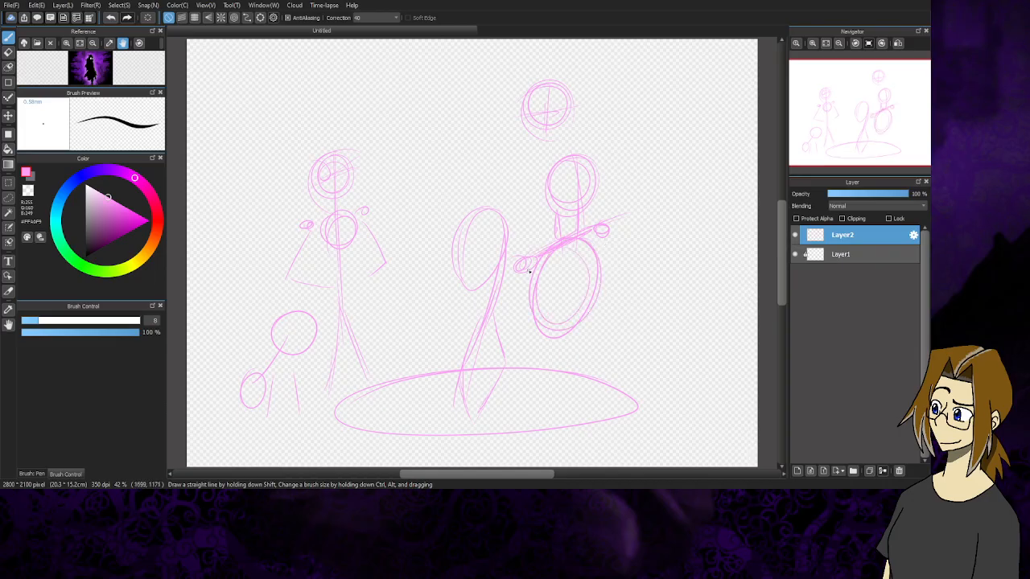
mouse_move(537, 286)
mouse_down()
mouse_move(565, 311)
mouse_move(570, 302)
mouse_move(583, 335)
mouse_move(603, 315)
mouse_up()
drag(637, 274, 596, 325)
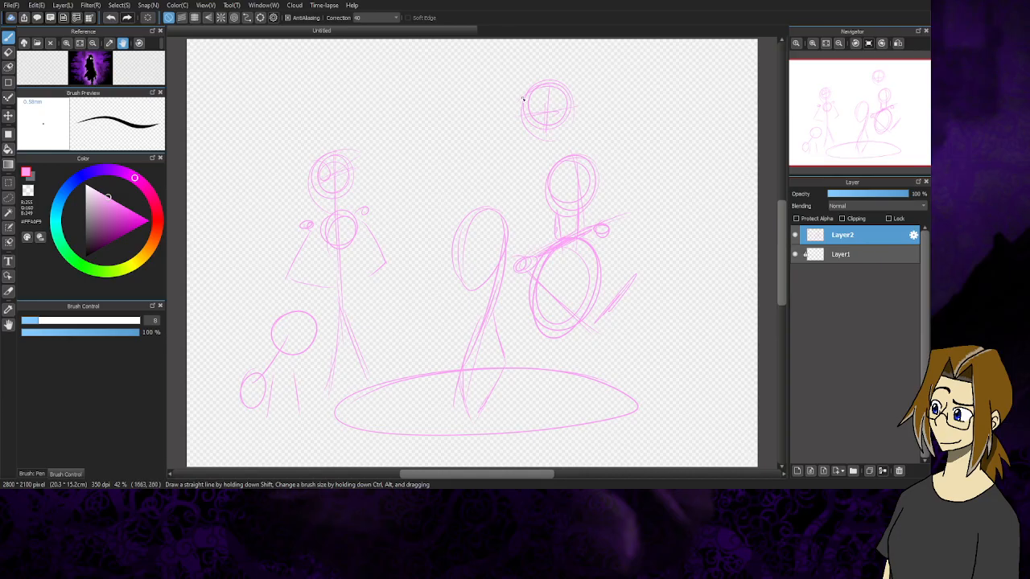
Draw a pointed hood around the uppermost head, and add a chest circle, shoulder circles and outstretched arm lines below it
mouse_move(528, 91)
mouse_down()
mouse_move(582, 94)
mouse_move(573, 135)
mouse_up()
drag(525, 88, 509, 131)
mouse_move(515, 121)
mouse_down()
mouse_move(538, 155)
mouse_move(514, 135)
mouse_move(568, 142)
mouse_move(531, 150)
mouse_move(556, 152)
mouse_up()
drag(529, 58, 509, 130)
drag(507, 124, 520, 147)
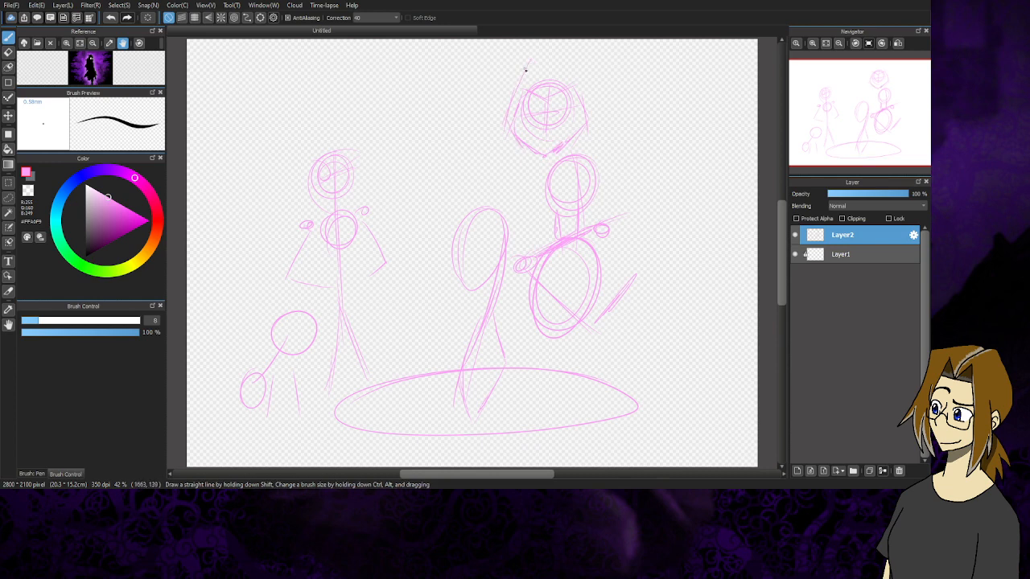
mouse_move(525, 70)
mouse_down()
mouse_move(548, 46)
mouse_move(568, 48)
mouse_move(585, 102)
mouse_move(557, 53)
mouse_move(574, 79)
mouse_move(545, 53)
mouse_move(558, 55)
mouse_move(590, 128)
mouse_up()
mouse_move(552, 149)
mouse_down()
mouse_move(548, 214)
mouse_move(517, 152)
mouse_move(581, 182)
mouse_move(512, 205)
mouse_move(570, 157)
mouse_move(510, 153)
mouse_up()
drag(583, 142, 581, 138)
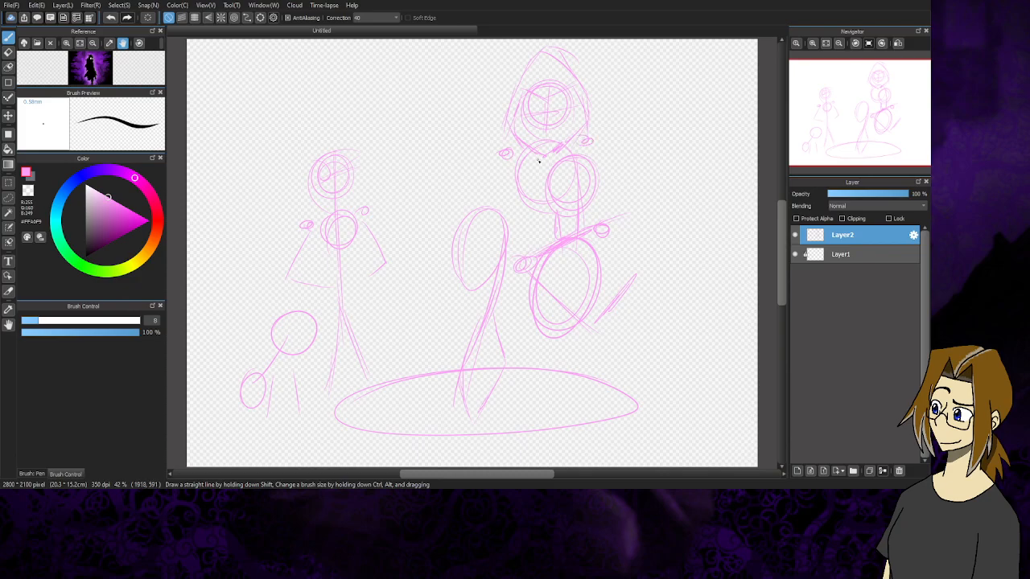
drag(506, 158, 459, 202)
drag(600, 155, 634, 191)
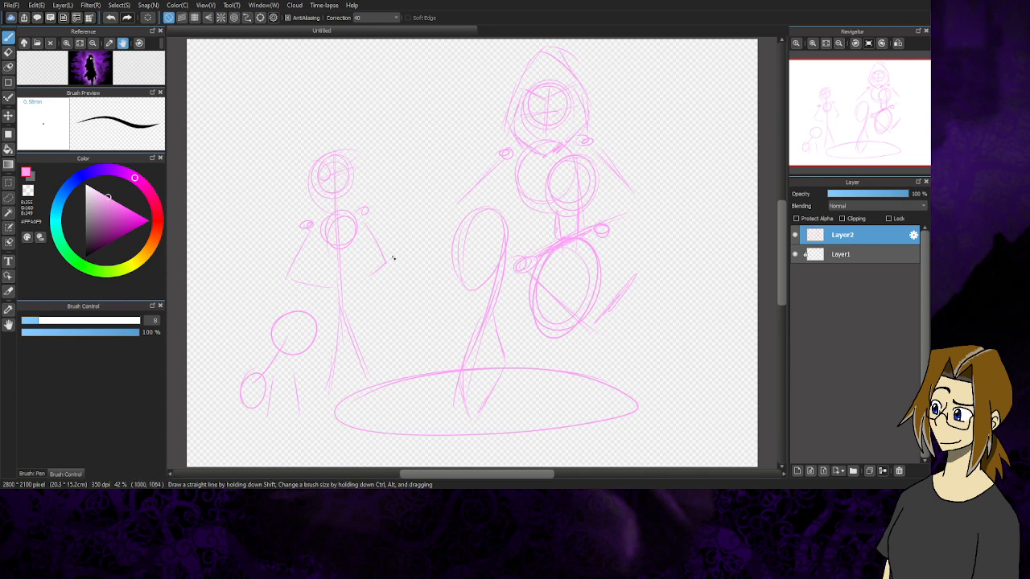
Add a third layer, lock and hide Layer2, and make Layer3 the active drawing layer
click(797, 471)
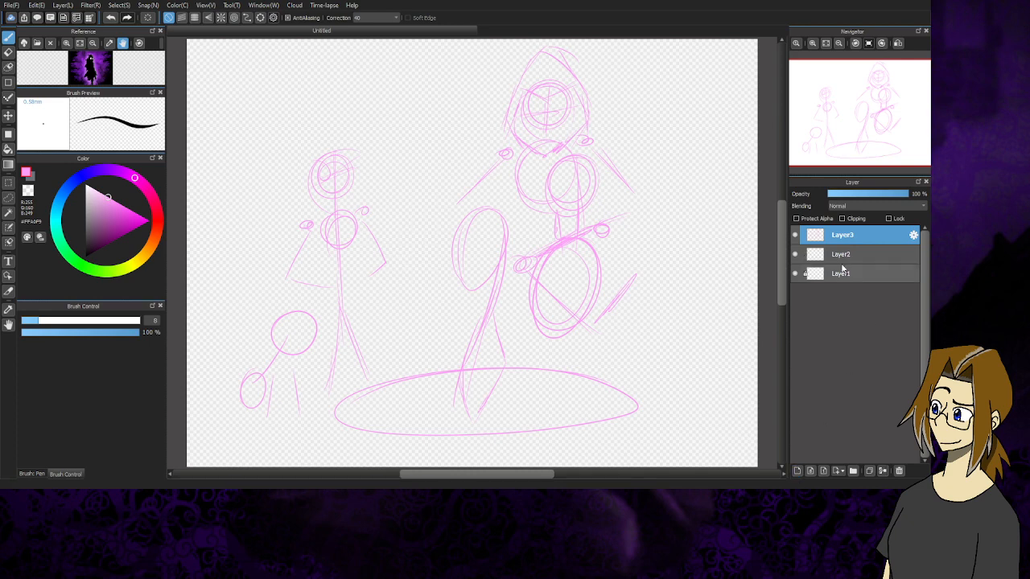
click(888, 219)
click(794, 254)
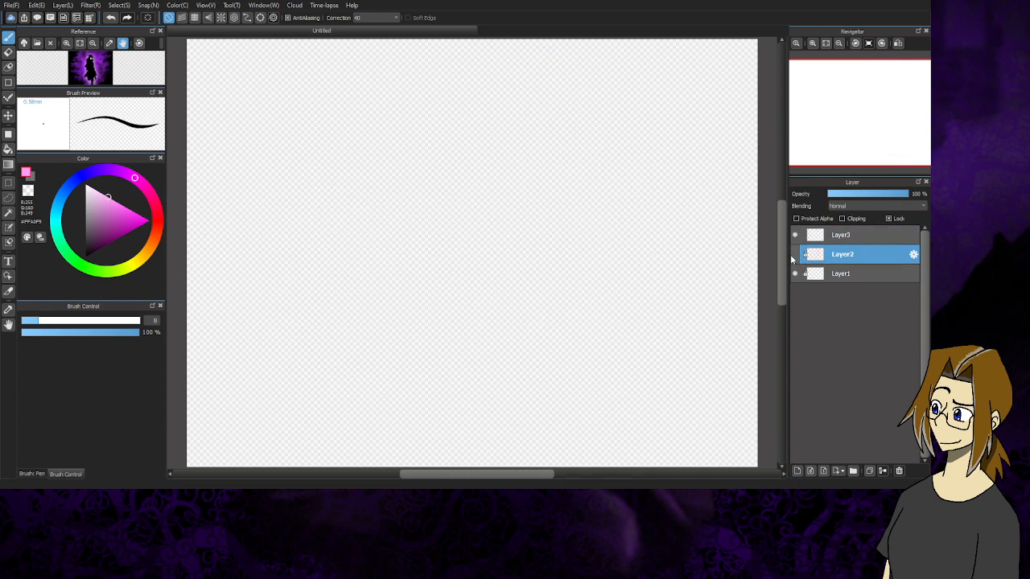
click(840, 236)
Sketch a doubled wide ground ellipse and, centred above it, an oval head with cross guide lines and a spine line
mouse_move(620, 377)
mouse_down()
mouse_move(266, 423)
mouse_move(419, 461)
mouse_move(651, 417)
mouse_move(555, 372)
mouse_move(302, 389)
mouse_move(272, 457)
mouse_move(563, 450)
mouse_move(653, 403)
mouse_up()
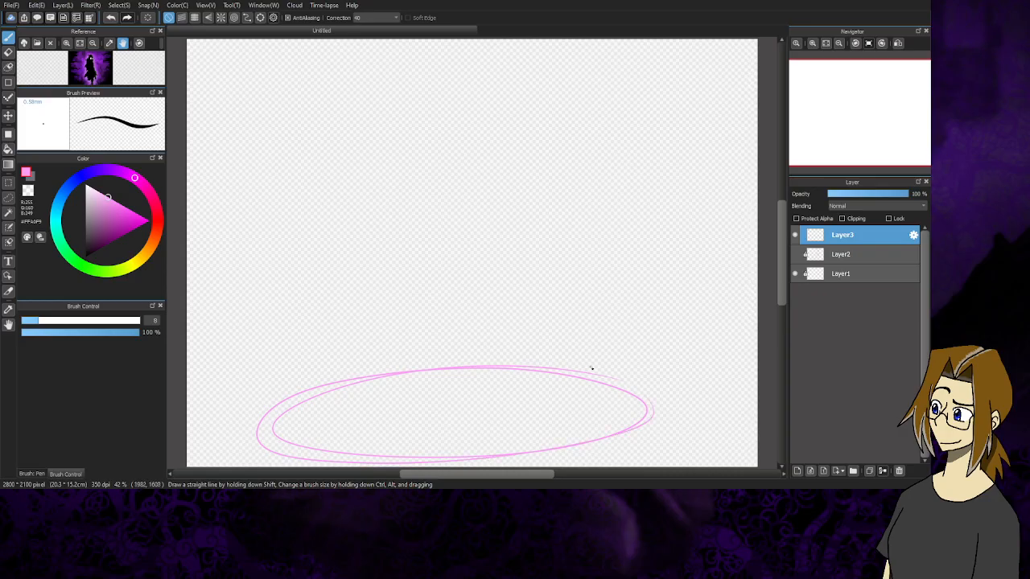
mouse_move(463, 176)
mouse_down()
mouse_move(483, 207)
mouse_move(442, 177)
mouse_move(478, 231)
mouse_move(450, 175)
mouse_move(463, 246)
mouse_move(477, 178)
mouse_move(432, 227)
mouse_move(487, 200)
mouse_move(433, 192)
mouse_move(464, 227)
mouse_move(464, 256)
mouse_up()
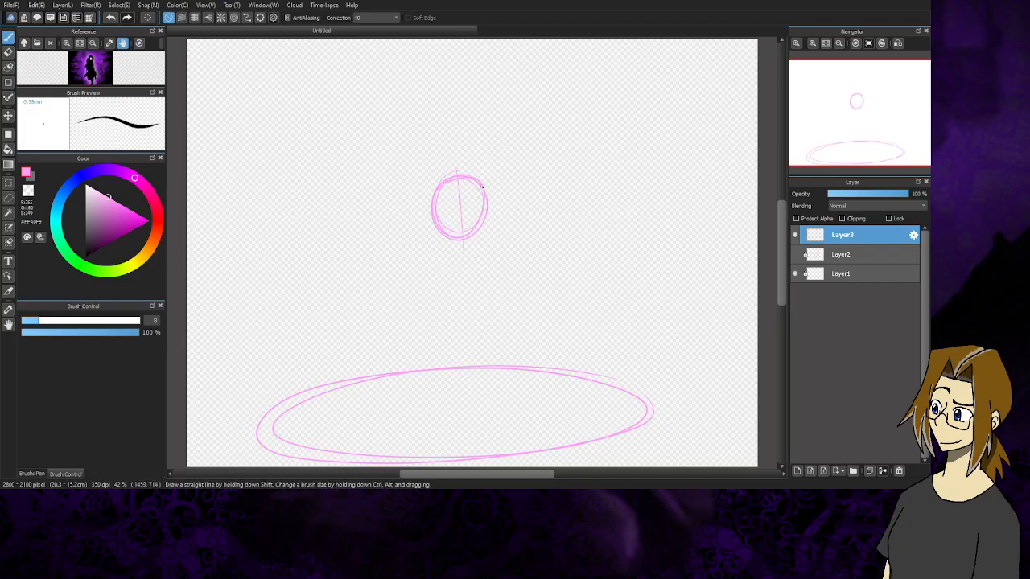
drag(495, 197, 531, 200)
drag(460, 259, 458, 309)
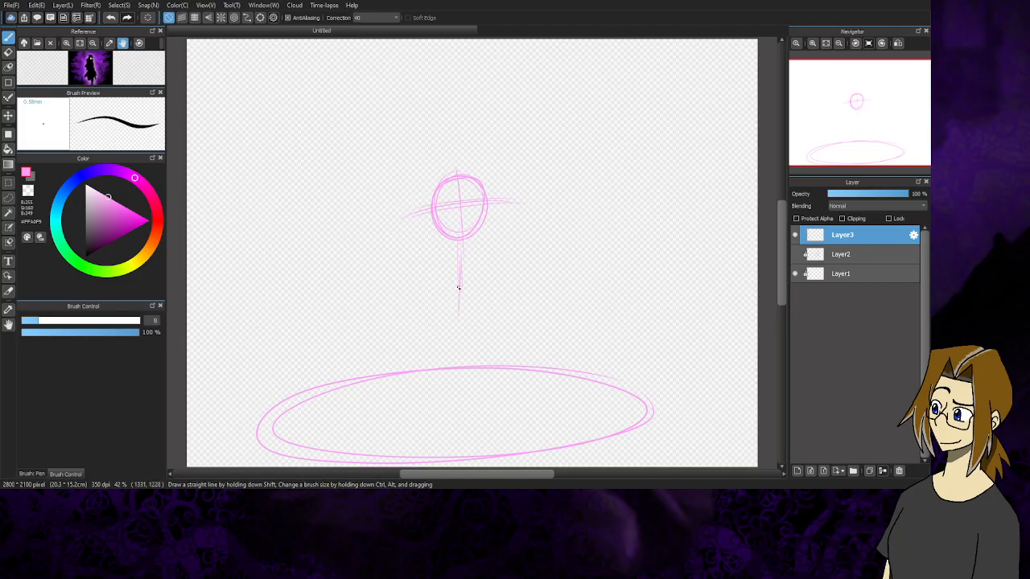
Build the central figure with shoulder circles, a round chest, straight side lines reaching the ellipse, small feet and a hip circle
mouse_move(425, 249)
mouse_down()
mouse_move(423, 282)
mouse_move(412, 259)
mouse_up()
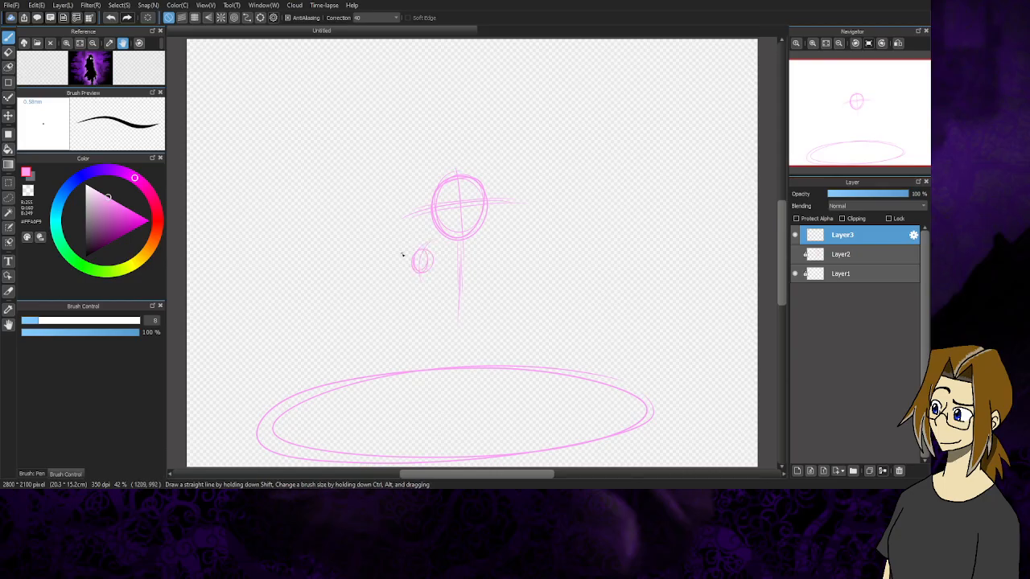
mouse_move(501, 241)
mouse_down()
mouse_move(510, 250)
mouse_move(491, 263)
mouse_move(485, 233)
mouse_move(481, 287)
mouse_up()
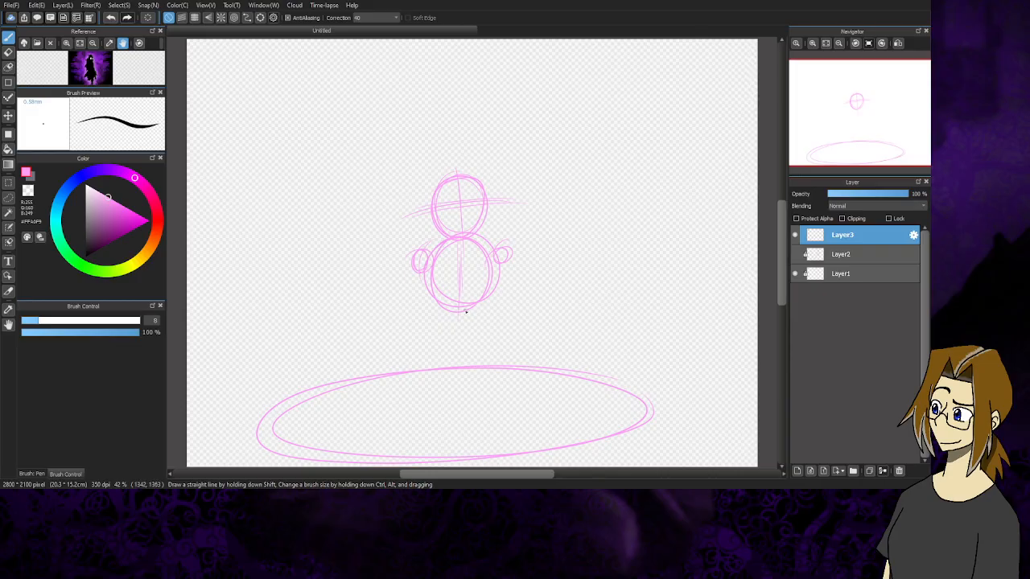
mouse_move(422, 273)
mouse_down()
mouse_move(433, 331)
mouse_move(417, 372)
mouse_move(438, 369)
mouse_move(417, 385)
mouse_up()
mouse_move(500, 258)
mouse_down()
mouse_move(502, 361)
mouse_move(488, 368)
mouse_move(514, 362)
mouse_move(500, 274)
mouse_up()
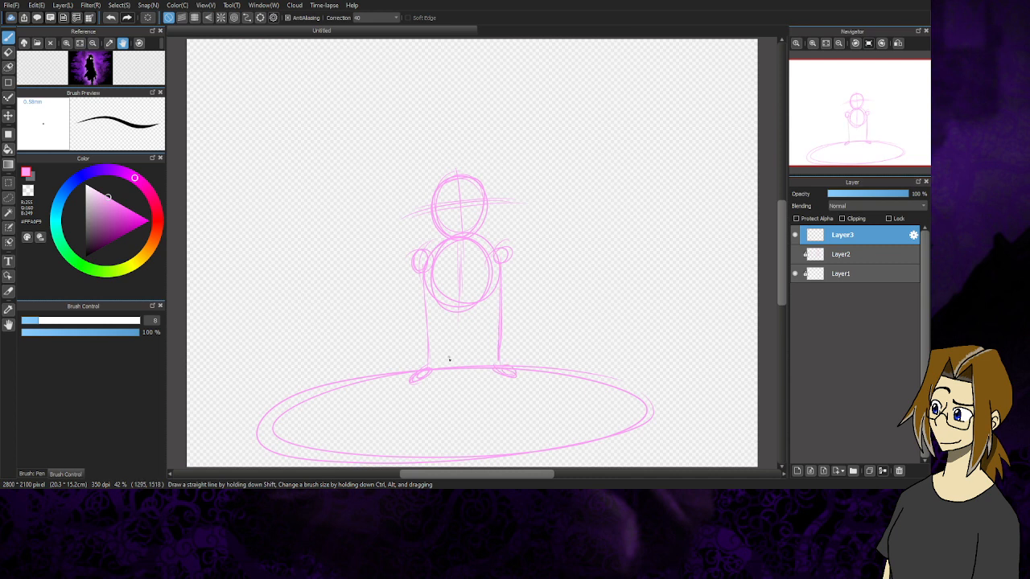
mouse_move(447, 360)
mouse_down()
mouse_move(451, 348)
mouse_move(466, 364)
mouse_up()
mouse_move(443, 312)
mouse_down()
mouse_move(470, 294)
mouse_move(451, 358)
mouse_move(449, 289)
mouse_move(471, 353)
mouse_move(428, 306)
mouse_move(488, 305)
mouse_move(440, 327)
mouse_up()
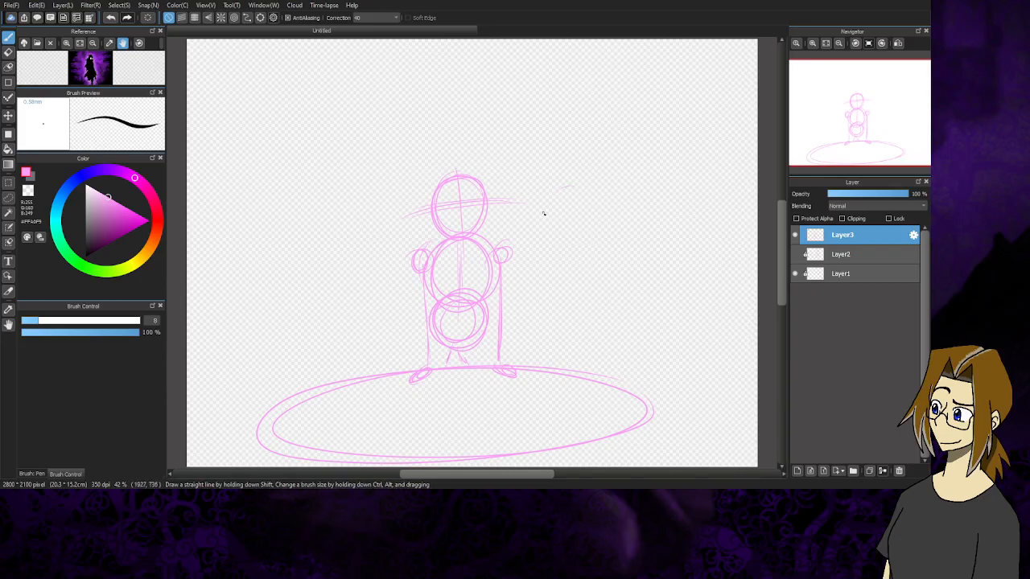
Sketch a head circle to the central figure's right, and an animal head with pointed ears and a sloping back line to its left
mouse_move(570, 188)
mouse_down()
mouse_move(558, 227)
mouse_move(586, 230)
mouse_move(570, 190)
mouse_move(558, 234)
mouse_move(560, 191)
mouse_up()
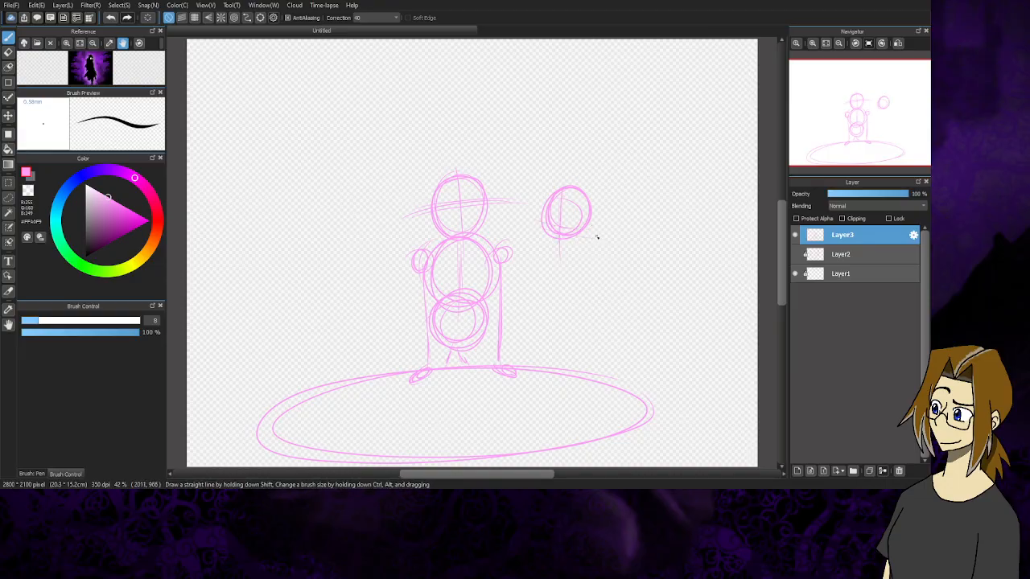
mouse_move(379, 272)
mouse_down()
mouse_move(372, 320)
mouse_move(363, 271)
mouse_move(394, 323)
mouse_move(358, 270)
mouse_move(391, 321)
mouse_move(345, 289)
mouse_move(397, 302)
mouse_move(362, 324)
mouse_move(353, 292)
mouse_move(375, 288)
mouse_move(336, 355)
mouse_up()
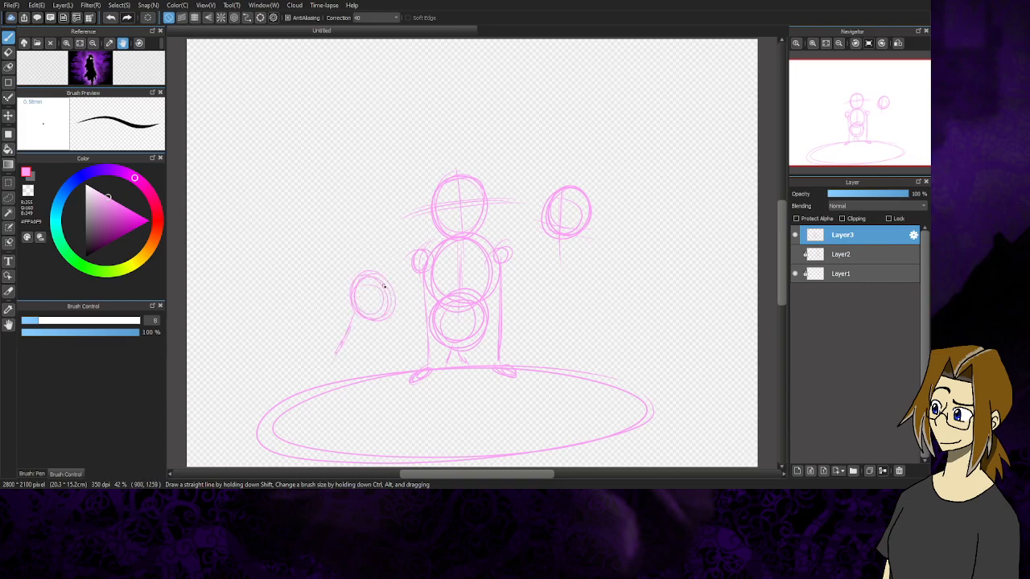
mouse_move(350, 285)
mouse_down()
mouse_move(334, 287)
mouse_move(334, 268)
mouse_move(388, 250)
mouse_move(398, 264)
mouse_up()
mouse_move(376, 281)
mouse_down()
mouse_move(406, 307)
mouse_move(369, 314)
mouse_move(373, 279)
mouse_move(347, 294)
mouse_up()
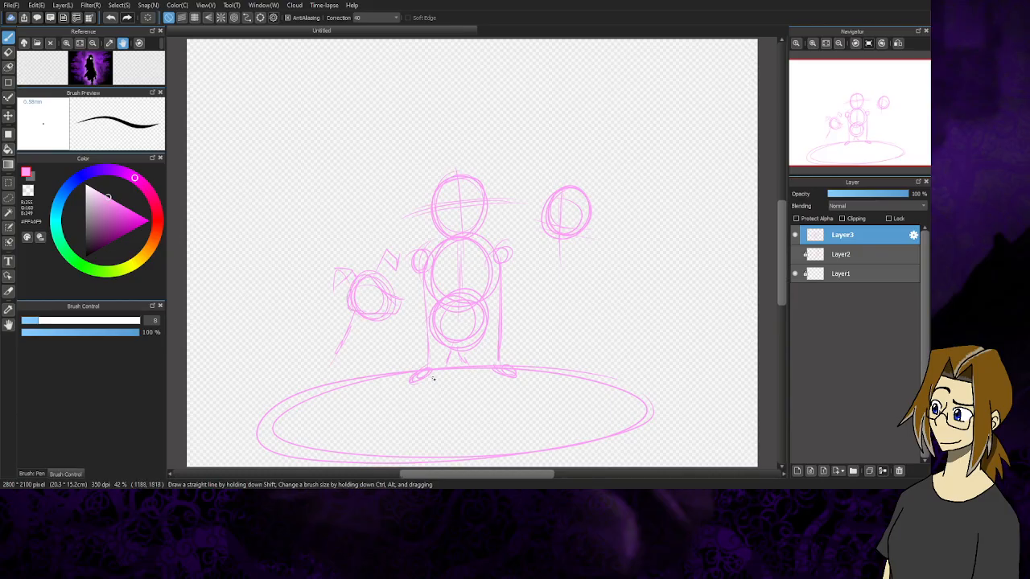
Sketch the animal's body, front legs and round haunch so that it sits at the ellipse's upper left edge
mouse_move(371, 321)
mouse_down()
mouse_move(352, 375)
mouse_move(344, 322)
mouse_move(353, 308)
mouse_move(318, 372)
mouse_move(370, 345)
mouse_move(351, 373)
mouse_up()
drag(370, 344, 347, 371)
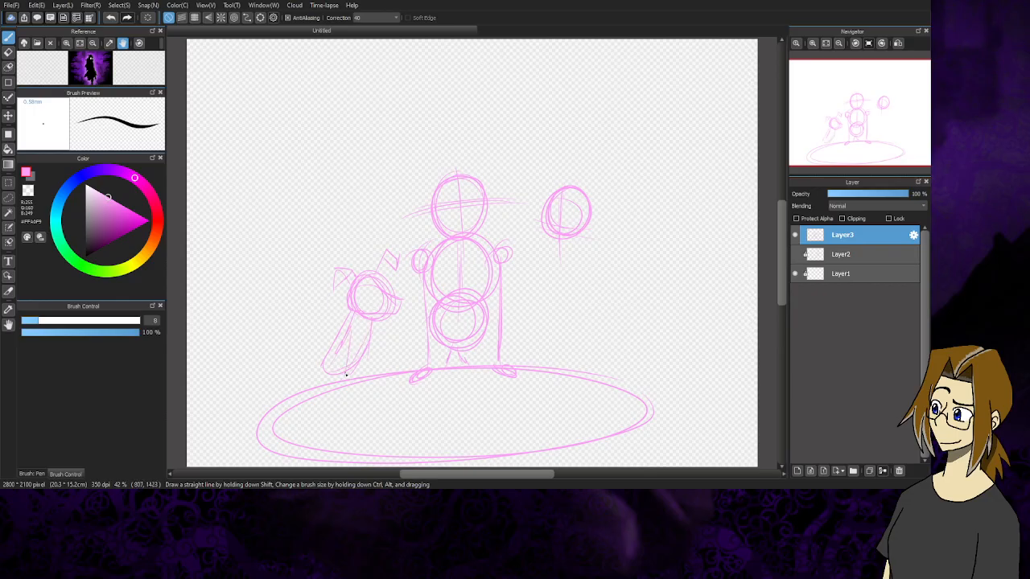
drag(357, 334, 346, 379)
mouse_move(377, 329)
mouse_down()
mouse_move(384, 371)
mouse_move(315, 356)
mouse_move(333, 366)
mouse_move(317, 372)
mouse_move(324, 354)
mouse_up()
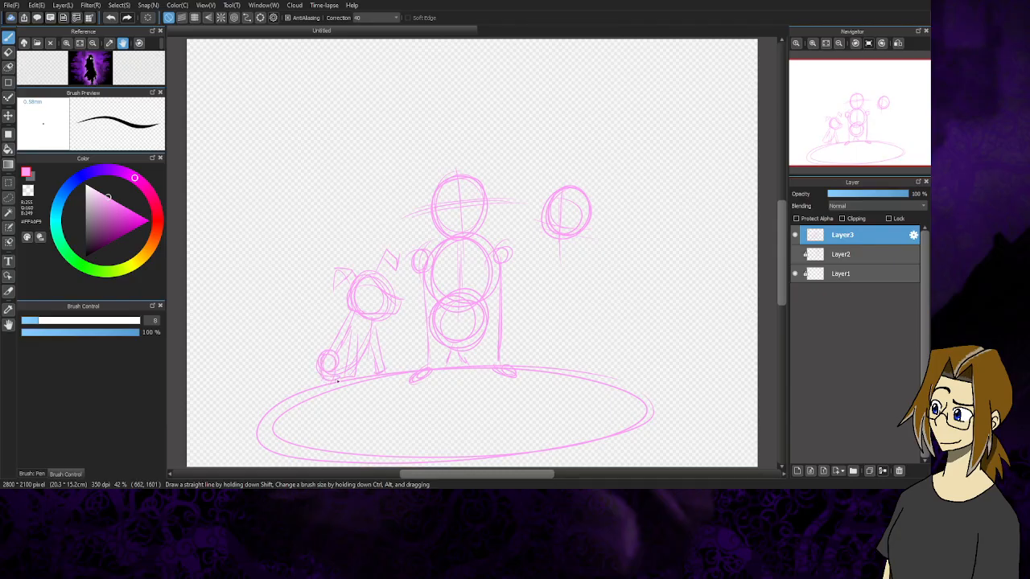
scroll(334, 375, up, 1)
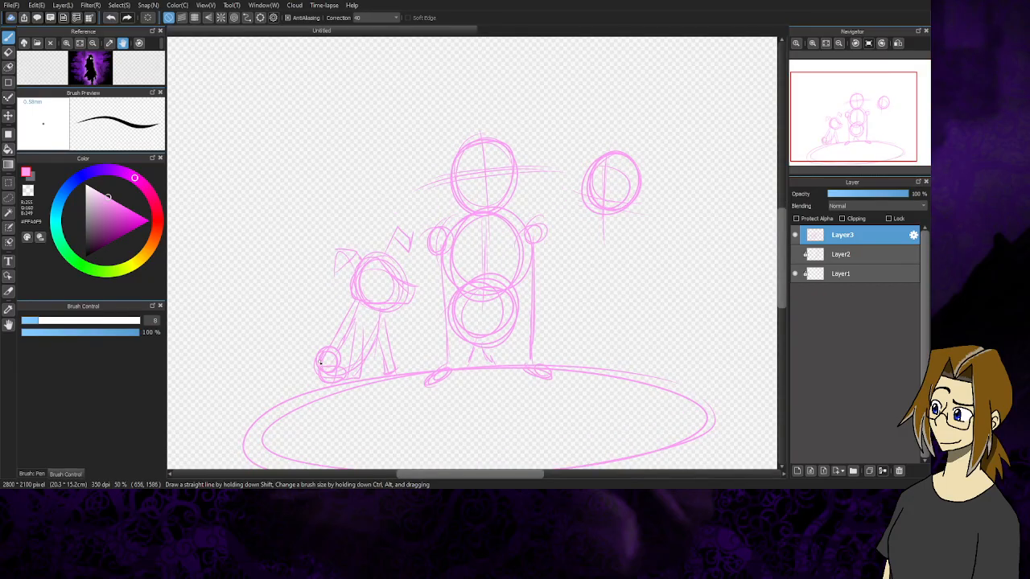
Give the figure on the right a jaw and neck, a wide oval chest and two shoulder circles
drag(855, 123, 873, 115)
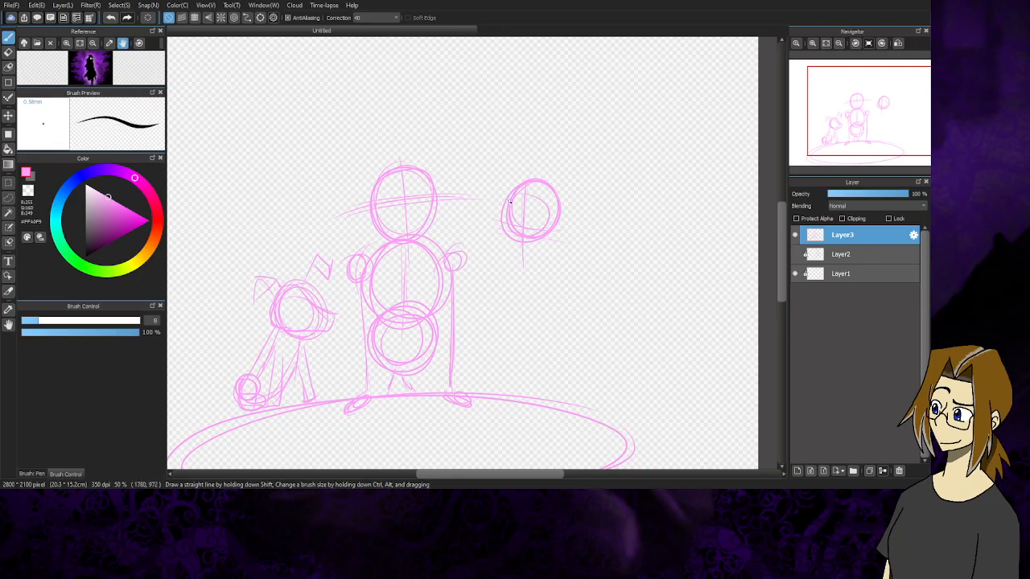
mouse_move(509, 201)
mouse_down()
mouse_move(504, 241)
mouse_move(541, 245)
mouse_move(528, 251)
mouse_move(553, 266)
mouse_move(525, 299)
mouse_up()
mouse_move(555, 256)
mouse_down()
mouse_move(542, 312)
mouse_move(599, 263)
mouse_move(514, 286)
mouse_move(598, 290)
mouse_move(523, 259)
mouse_up()
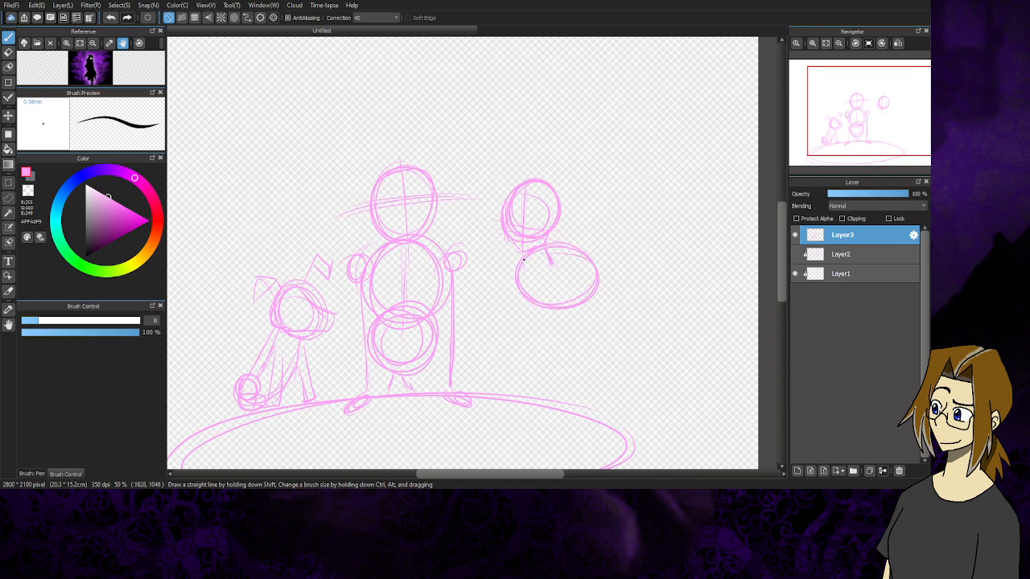
mouse_move(602, 258)
mouse_down()
mouse_move(591, 282)
mouse_move(599, 254)
mouse_up()
mouse_move(506, 255)
mouse_down()
mouse_move(510, 270)
mouse_move(520, 259)
mouse_up()
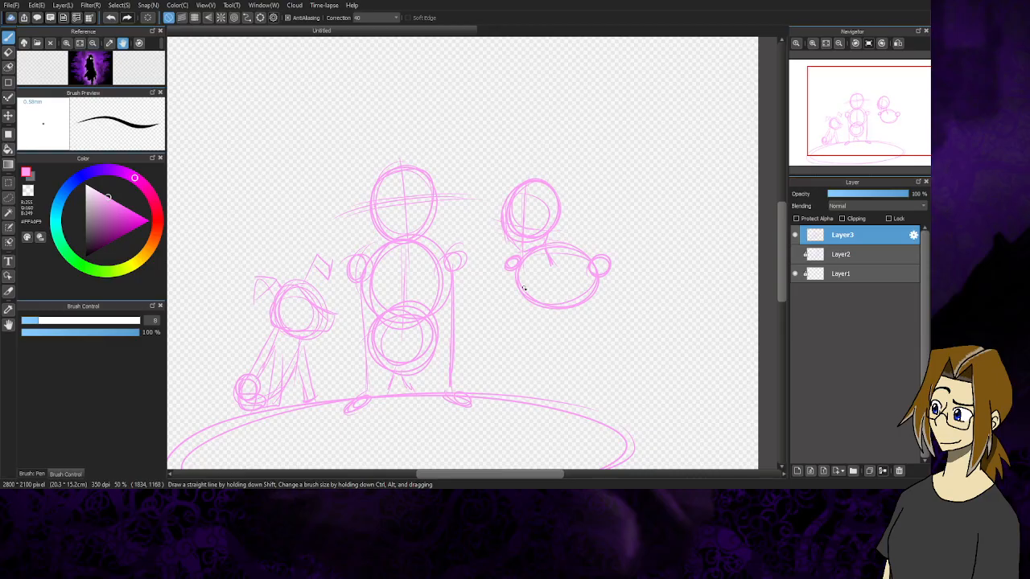
Sketch the right figure's spine, doubled hip oval and bent legs with a raised knee circle and small feet on the ellipse
drag(550, 275, 566, 343)
mouse_move(557, 303)
mouse_down()
mouse_move(563, 338)
mouse_move(548, 366)
mouse_move(603, 386)
mouse_up()
mouse_move(566, 337)
mouse_down()
mouse_move(598, 388)
mouse_move(551, 333)
mouse_move(590, 372)
mouse_move(493, 329)
mouse_move(496, 342)
mouse_move(504, 334)
mouse_move(496, 398)
mouse_up()
mouse_move(500, 348)
mouse_down()
mouse_move(496, 388)
mouse_move(498, 329)
mouse_move(515, 323)
mouse_up()
drag(488, 399, 507, 389)
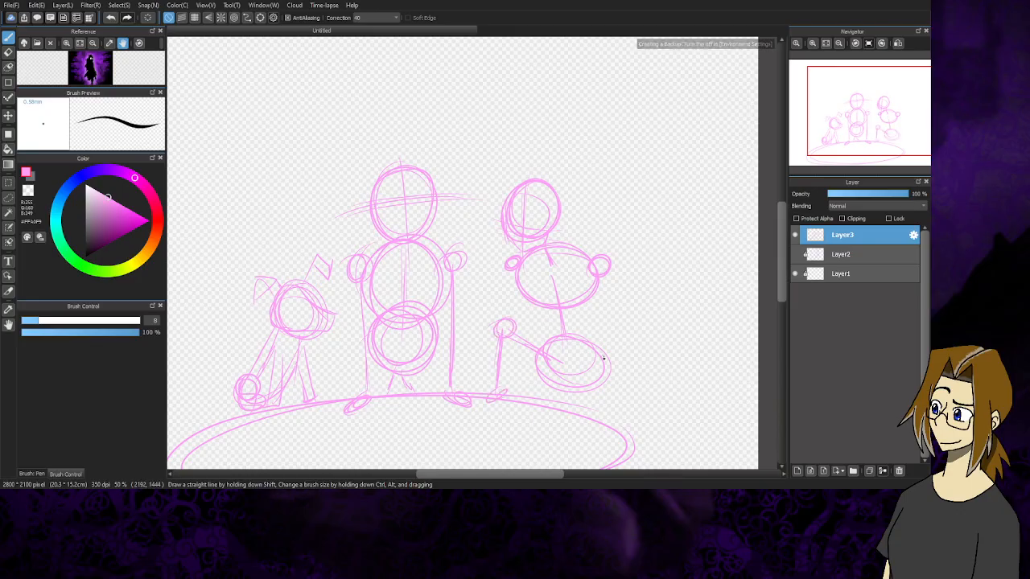
mouse_move(583, 353)
mouse_down()
mouse_move(539, 405)
mouse_move(624, 408)
mouse_up()
mouse_move(536, 419)
mouse_down()
mouse_move(639, 409)
mouse_move(521, 424)
mouse_move(550, 408)
mouse_up()
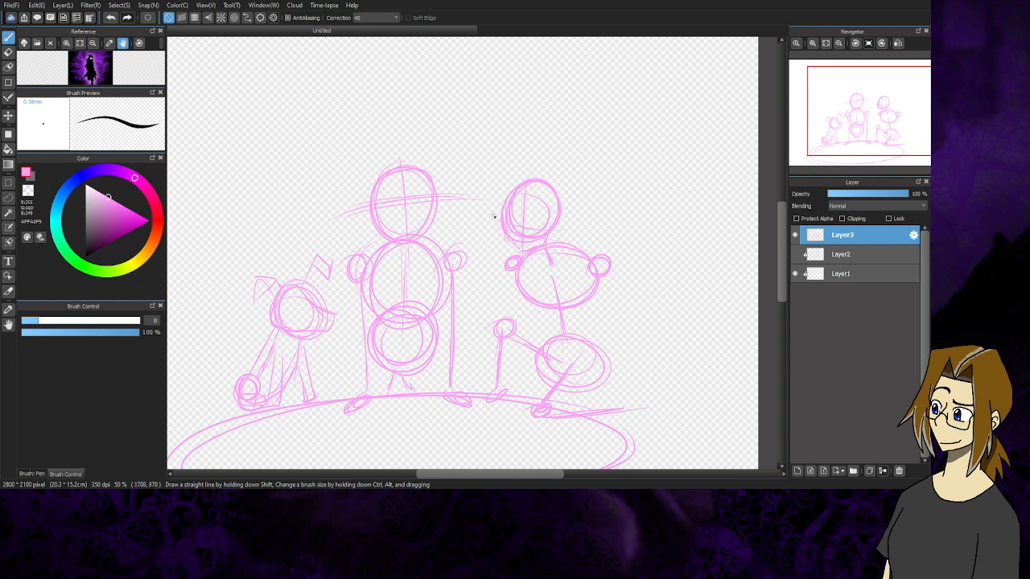
Sketch a figure behind the animal with a tall oval head, curved back line, slanted shoulder line with circles and tilted oval chest
click(858, 117)
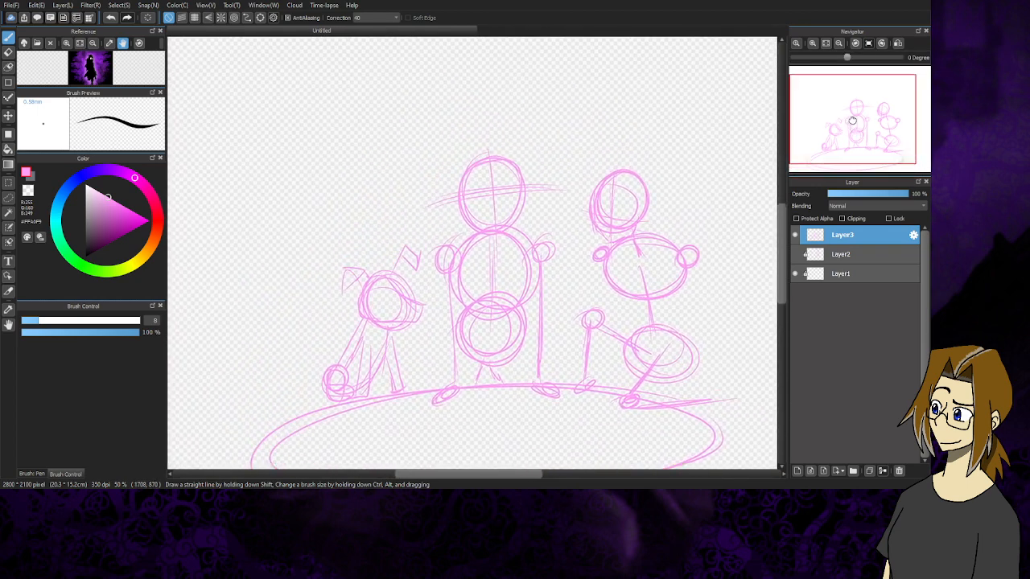
drag(858, 118, 859, 112)
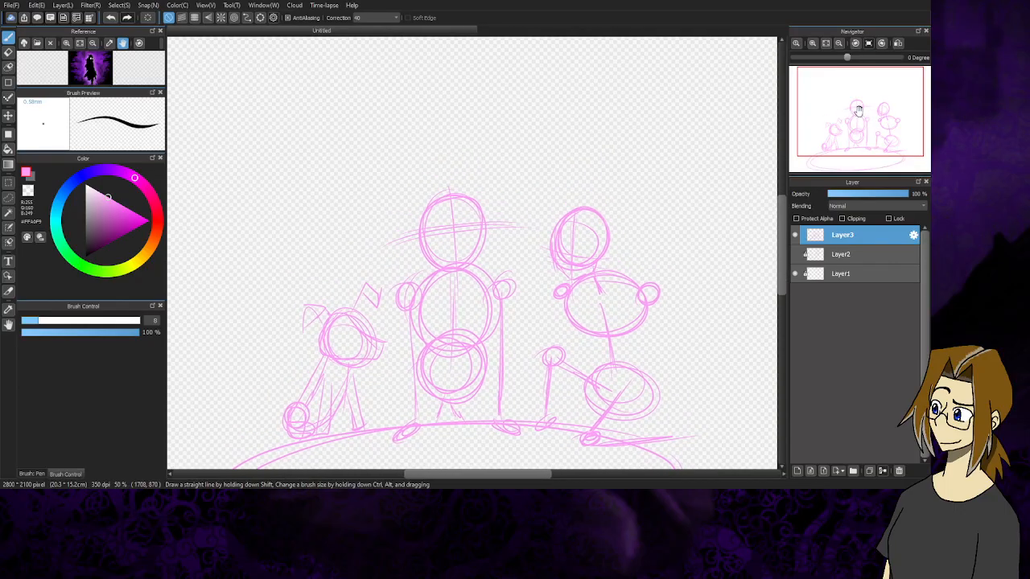
drag(298, 130, 290, 214)
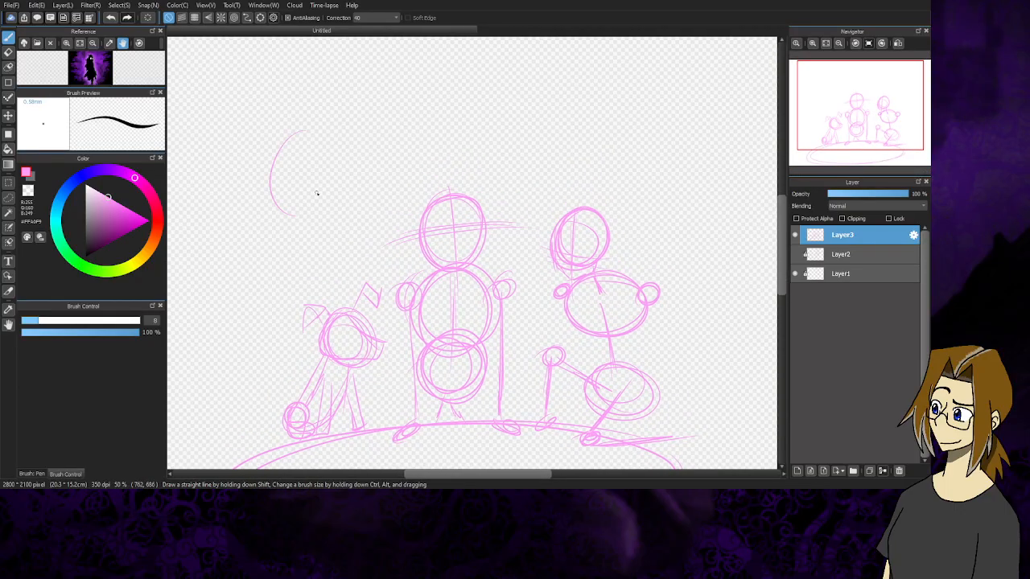
mouse_move(291, 139)
mouse_down()
mouse_move(292, 127)
mouse_move(275, 191)
mouse_move(296, 216)
mouse_up()
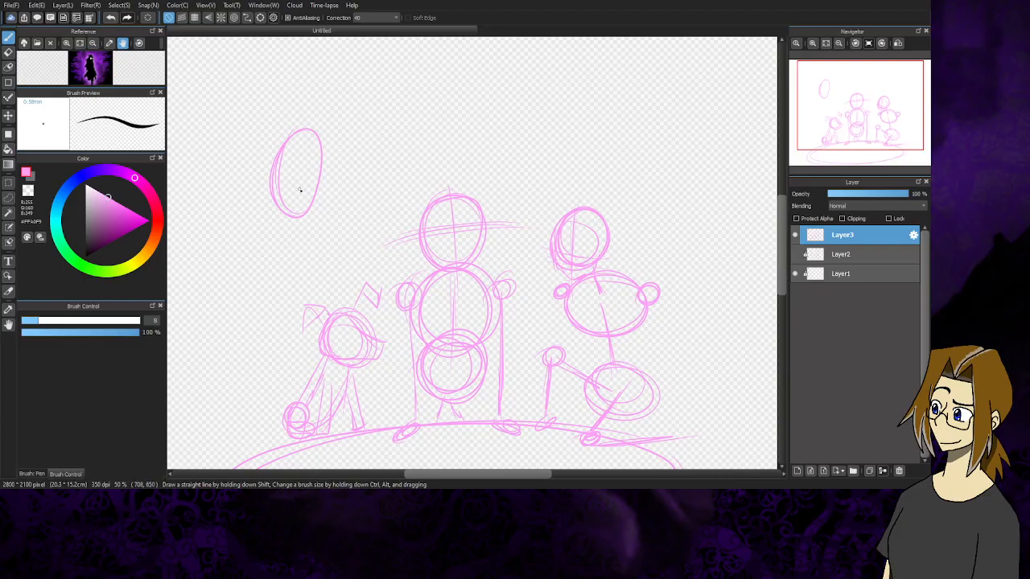
mouse_move(277, 168)
mouse_down()
mouse_move(301, 228)
mouse_move(283, 212)
mouse_move(302, 227)
mouse_move(314, 166)
mouse_move(321, 188)
mouse_move(310, 131)
mouse_move(314, 165)
mouse_move(323, 146)
mouse_move(326, 230)
mouse_up()
drag(323, 188, 295, 303)
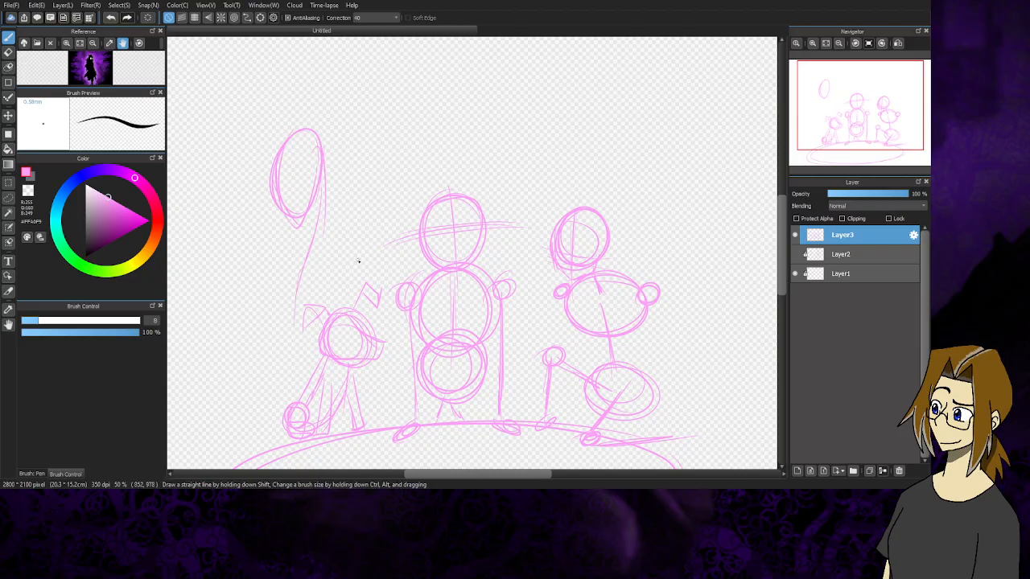
mouse_move(348, 246)
mouse_down()
mouse_move(291, 240)
mouse_move(276, 279)
mouse_move(304, 309)
mouse_up()
drag(315, 256, 306, 296)
drag(288, 268, 284, 304)
drag(314, 253, 285, 293)
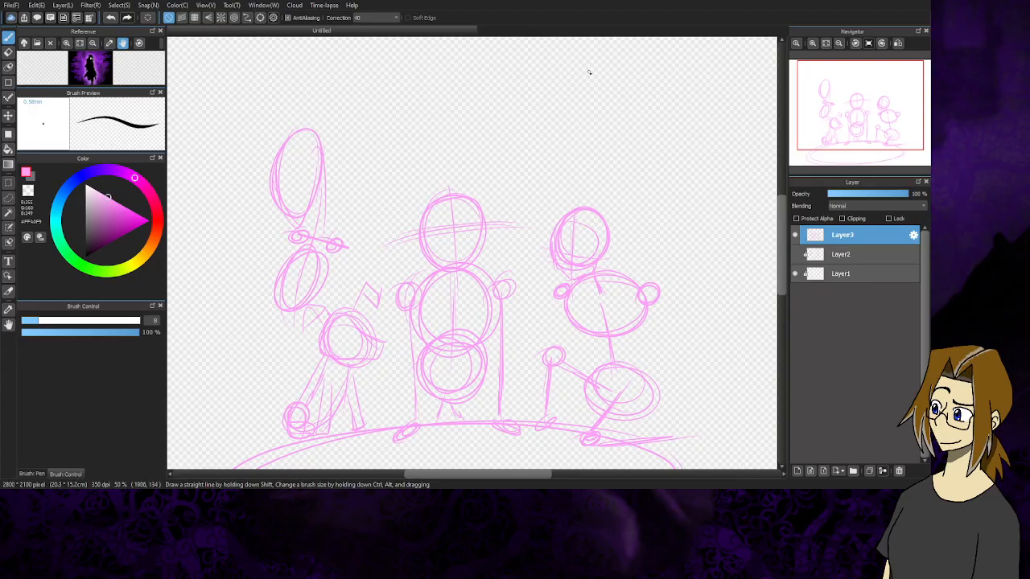
Sketch a head, shoulder line and chest above the right figure, and a doubled head circle with neck line above the central one
mouse_move(589, 88)
mouse_down()
mouse_move(563, 121)
mouse_move(572, 142)
mouse_move(575, 127)
mouse_move(576, 198)
mouse_up()
mouse_move(559, 153)
mouse_down()
mouse_move(624, 152)
mouse_move(539, 151)
mouse_move(596, 146)
mouse_move(594, 203)
mouse_move(572, 212)
mouse_move(560, 166)
mouse_up()
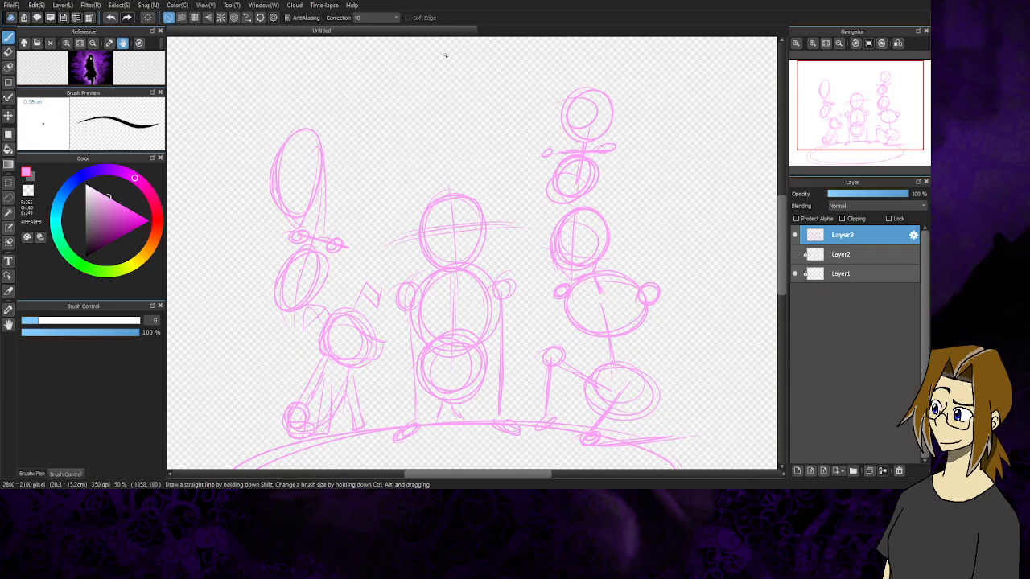
mouse_move(445, 55)
mouse_down()
mouse_move(432, 127)
mouse_move(455, 51)
mouse_move(409, 107)
mouse_move(460, 65)
mouse_up()
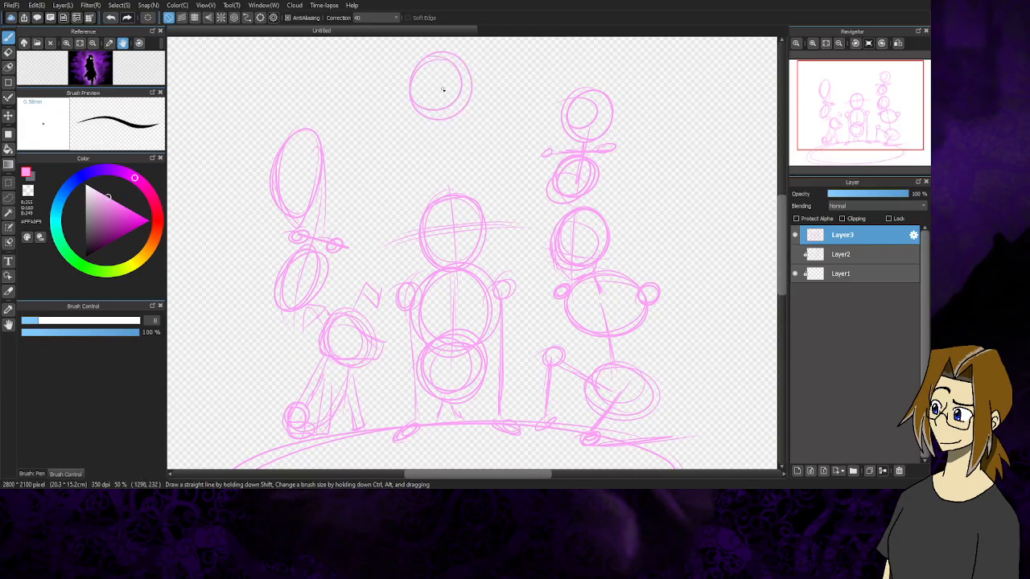
drag(441, 115, 440, 147)
Delete Layer2 and draw a long, slightly rising horizontal line through the ground ellipse on Layer3
click(841, 256)
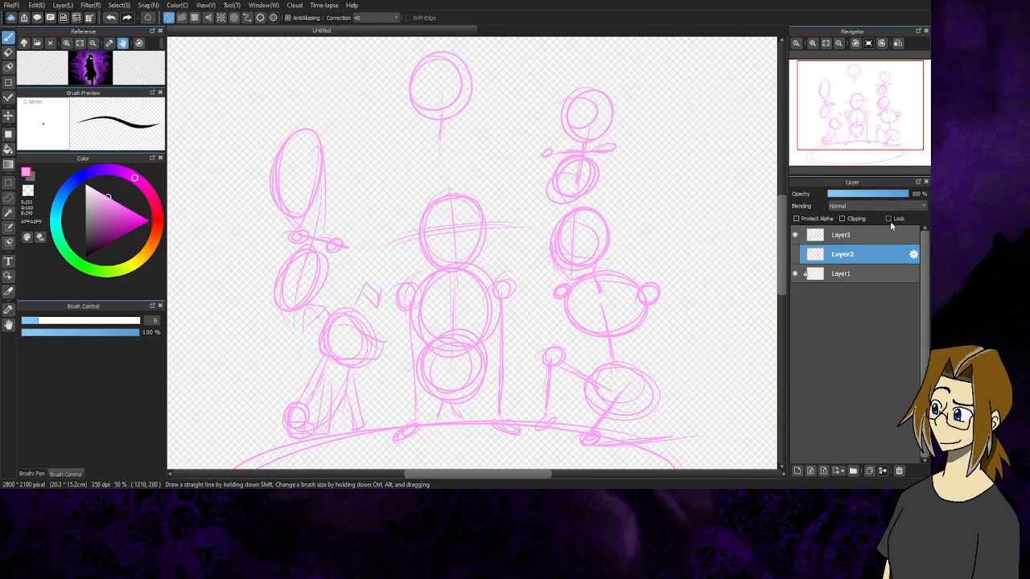
click(900, 472)
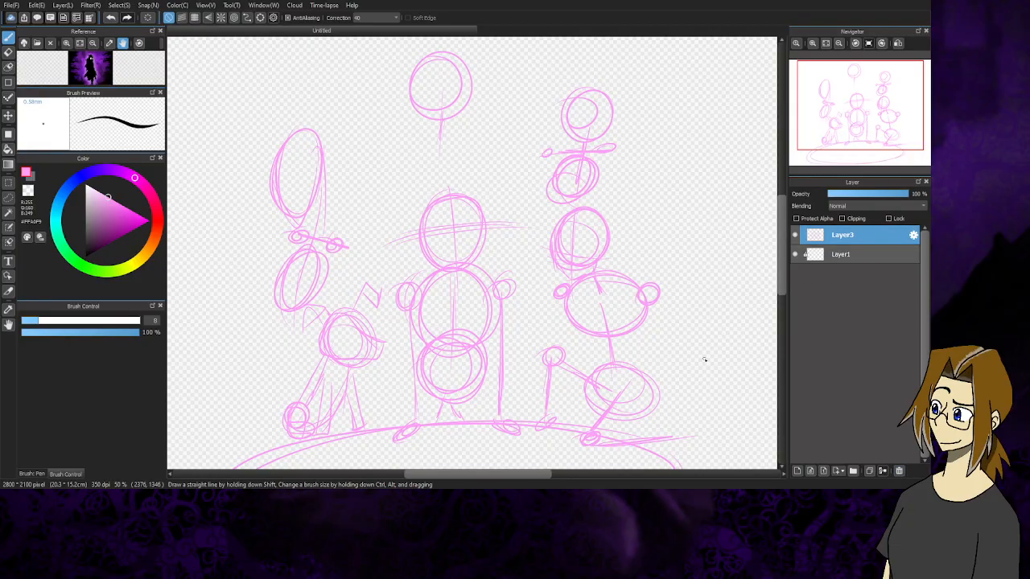
drag(837, 111, 838, 137)
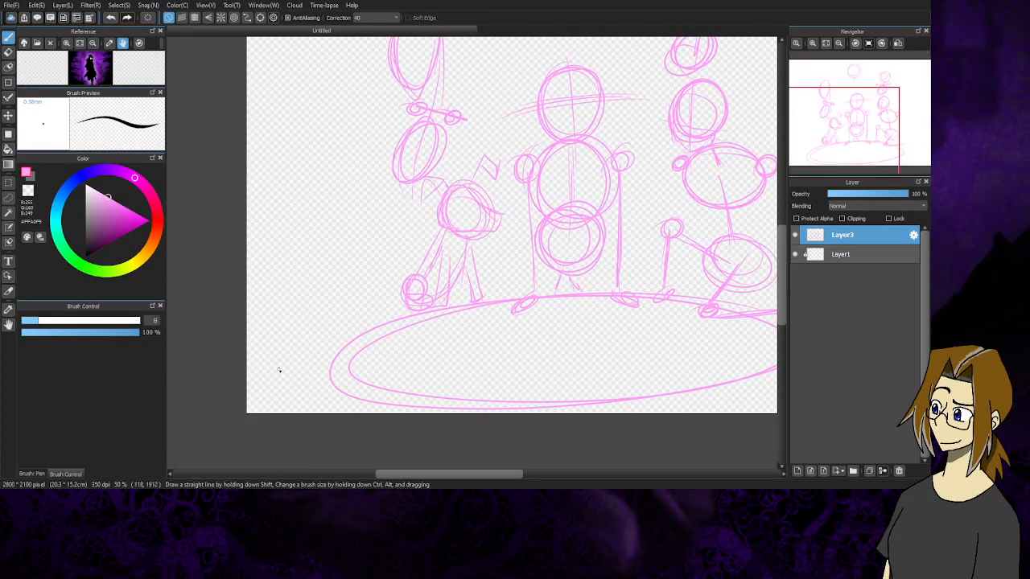
mouse_move(282, 371)
mouse_down()
mouse_move(614, 352)
mouse_move(885, 354)
mouse_up()
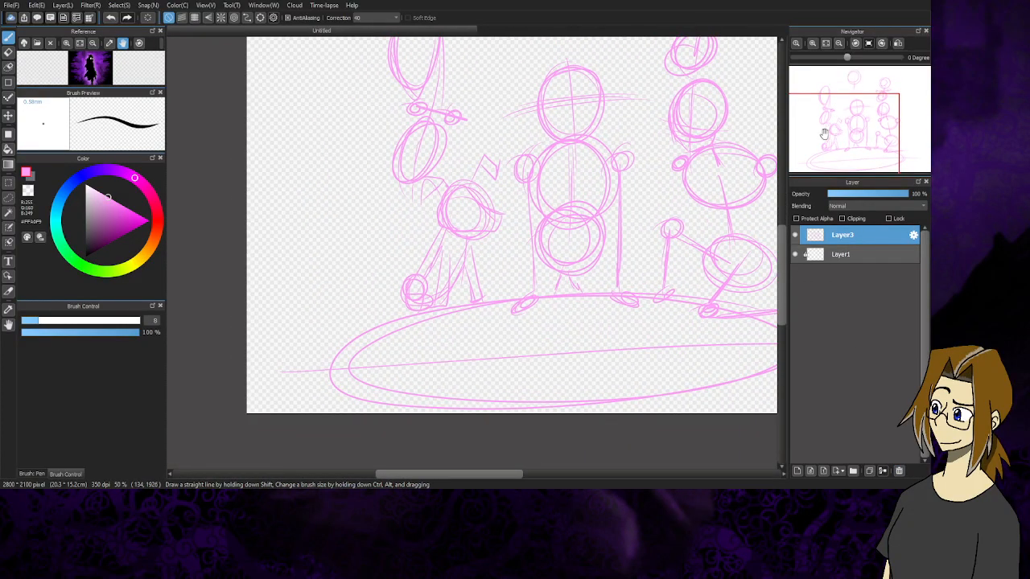
Pick a light blue-violet colour and trace the lower outline of the central figure's head with a narrower, pointed chin
click(860, 120)
drag(860, 119, 852, 121)
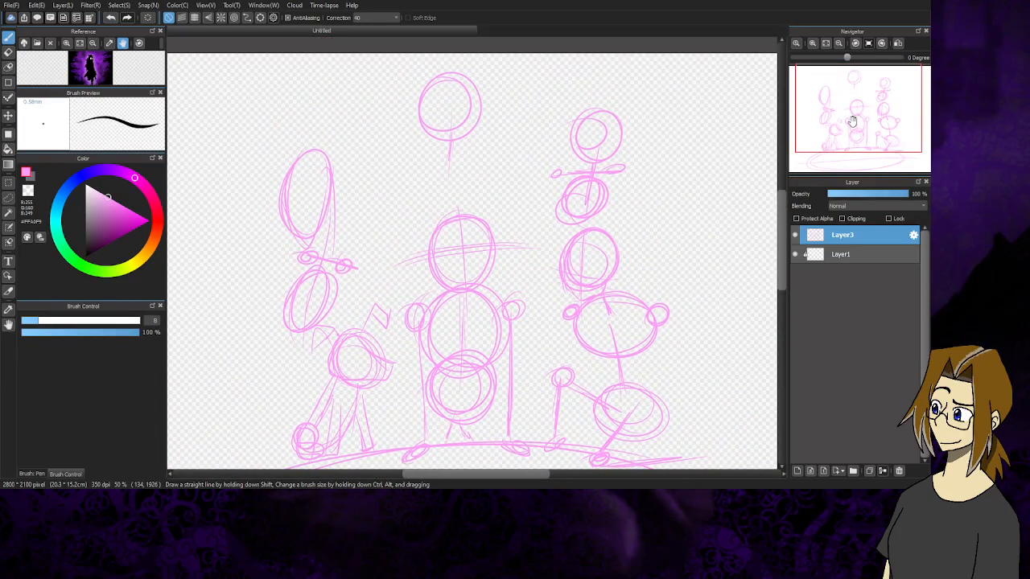
click(83, 177)
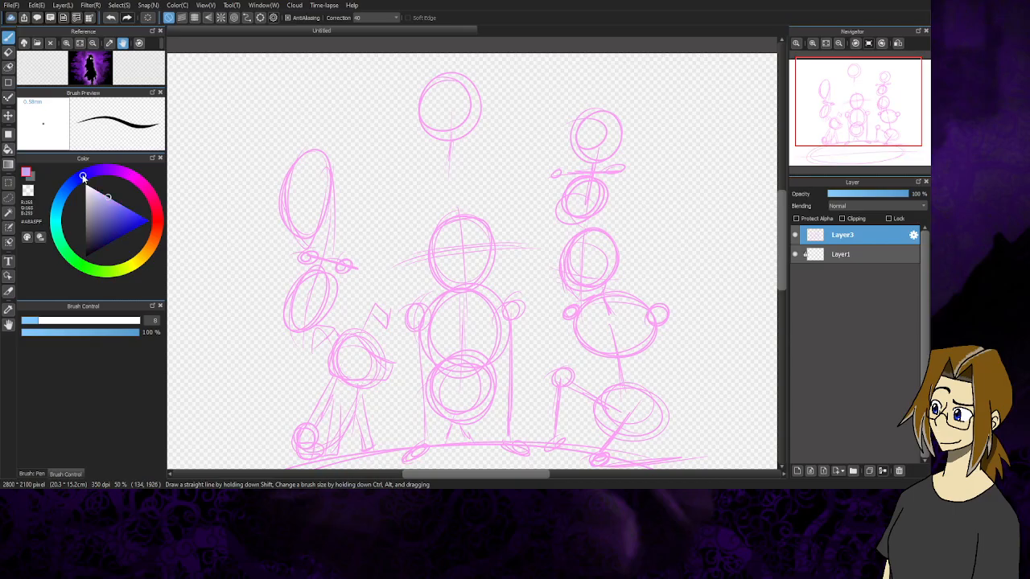
click(111, 201)
mouse_move(433, 234)
mouse_down()
mouse_move(446, 286)
mouse_move(437, 280)
mouse_move(463, 288)
mouse_up()
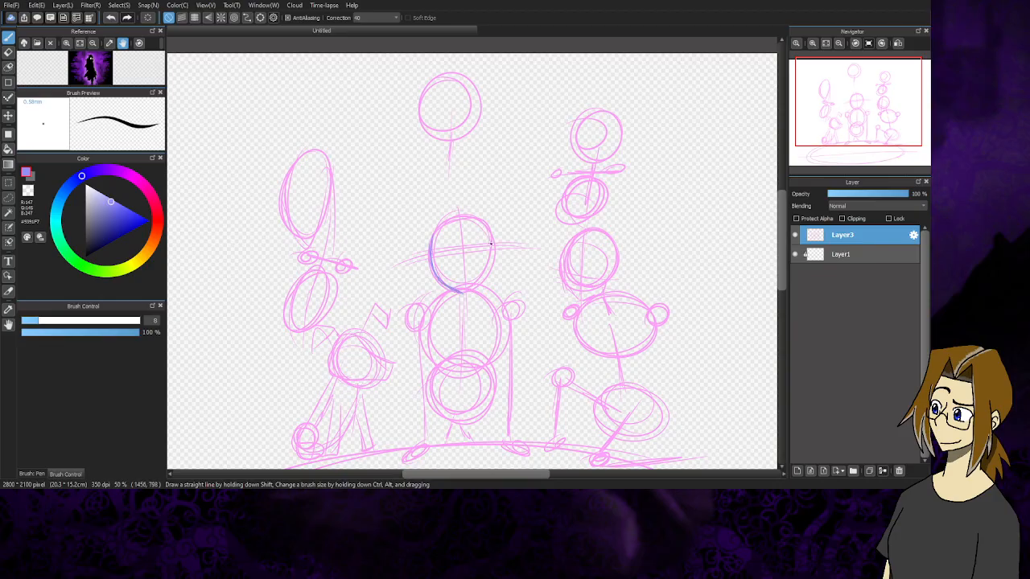
drag(492, 240, 474, 287)
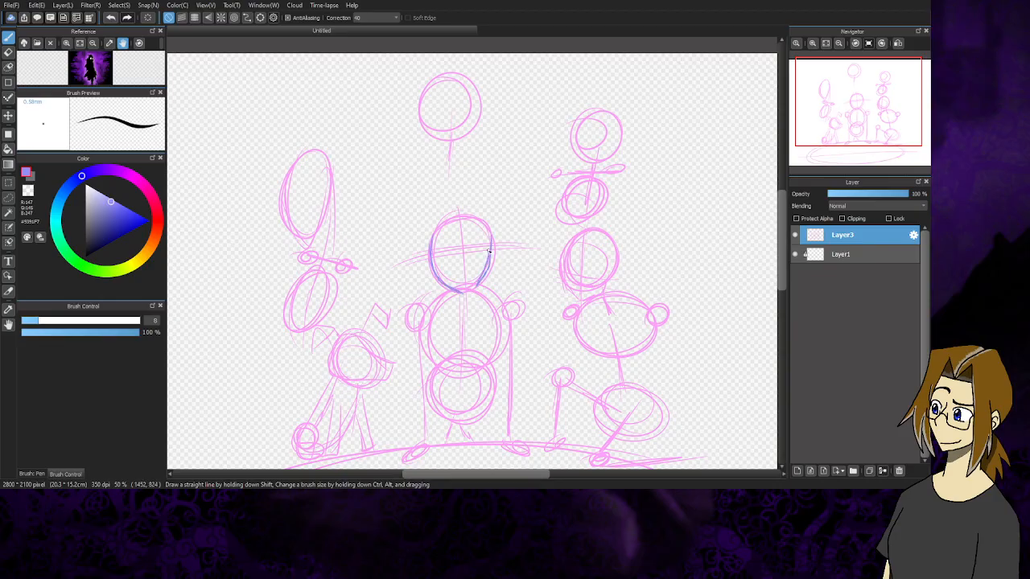
click(112, 17)
click(111, 17)
mouse_move(490, 238)
mouse_down()
mouse_move(489, 269)
mouse_move(464, 293)
mouse_up()
mouse_move(413, 265)
mouse_down()
mouse_move(512, 248)
mouse_move(488, 247)
mouse_up()
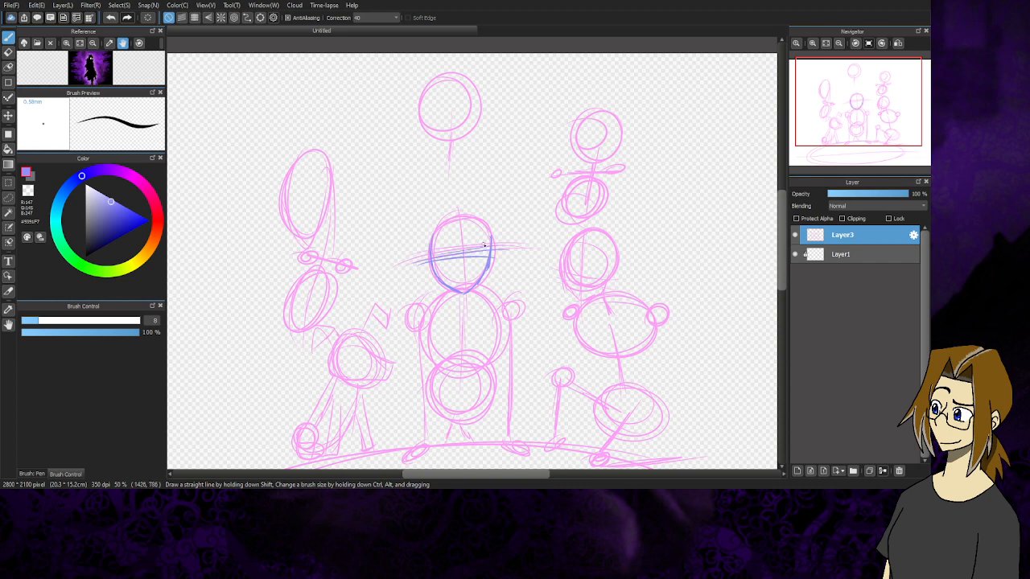
click(110, 17)
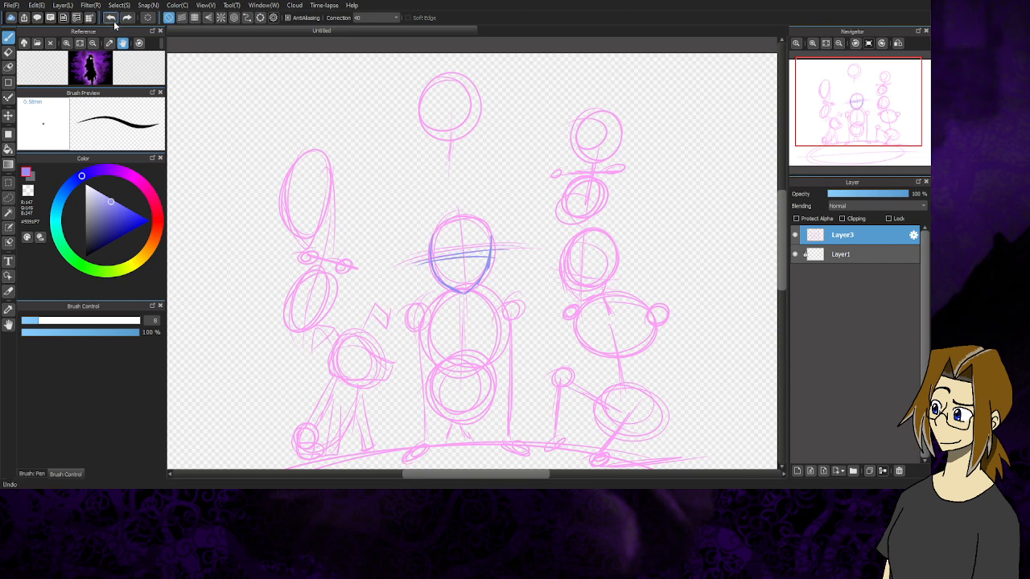
click(112, 17)
click(112, 17)
Draw blue cross guide lines over the central figure's face and add a short neck with a curved base
mouse_move(423, 257)
mouse_down()
mouse_move(517, 248)
mouse_move(422, 259)
mouse_move(487, 246)
mouse_up()
drag(457, 207, 473, 297)
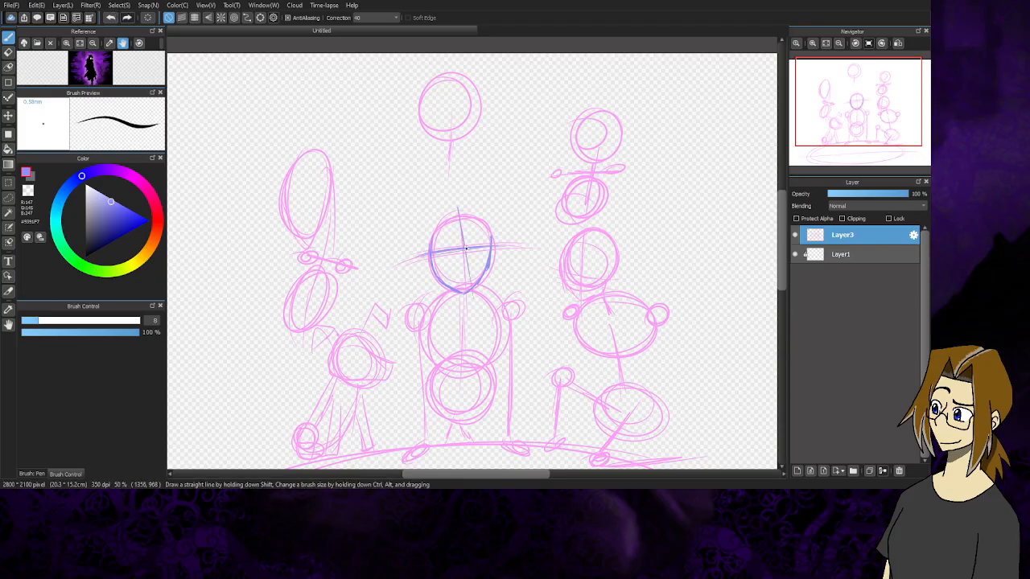
mouse_move(464, 245)
mouse_down()
mouse_move(464, 309)
mouse_move(461, 265)
mouse_up()
mouse_move(446, 288)
mouse_down()
mouse_move(446, 299)
mouse_move(476, 293)
mouse_up()
mouse_move(444, 296)
mouse_down()
mouse_move(468, 304)
mouse_move(482, 289)
mouse_up()
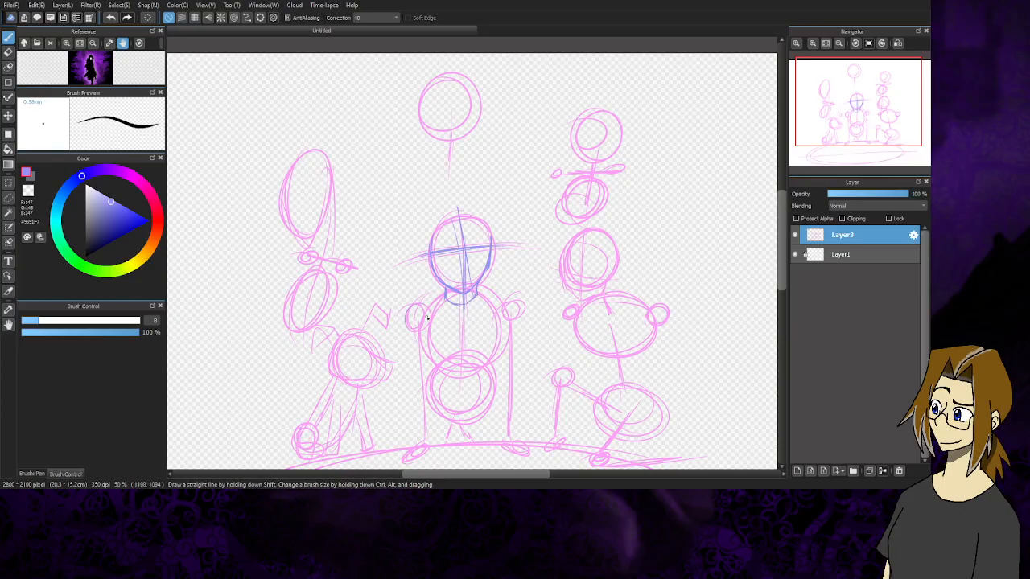
Refine the central figure's upper body in blue with sloping shoulders, doubled shoulder circles and a tapered rib cage
mouse_move(417, 307)
mouse_down()
mouse_move(441, 295)
mouse_move(421, 311)
mouse_move(418, 327)
mouse_move(444, 298)
mouse_move(425, 312)
mouse_move(424, 345)
mouse_move(421, 317)
mouse_move(435, 363)
mouse_move(427, 356)
mouse_move(474, 379)
mouse_move(497, 363)
mouse_up()
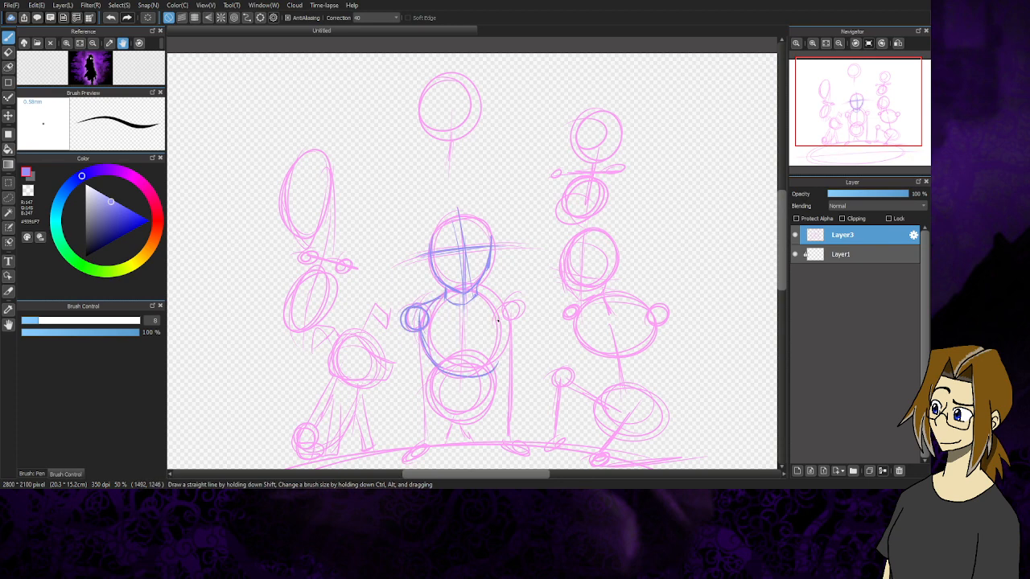
mouse_move(478, 298)
mouse_down()
mouse_move(513, 297)
mouse_move(480, 293)
mouse_move(510, 298)
mouse_move(493, 373)
mouse_up()
mouse_move(506, 322)
mouse_down()
mouse_move(510, 297)
mouse_move(515, 329)
mouse_move(508, 295)
mouse_move(515, 320)
mouse_up()
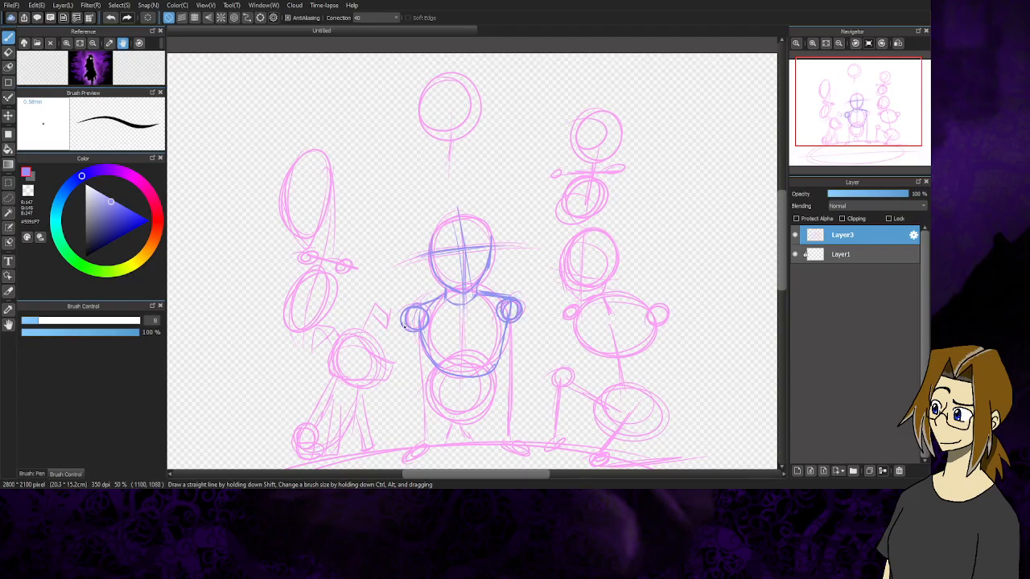
Draw the central figure's arm nearest the animal in blue, with upper arm, elbow circle, forearm and an oval hand on the ground
drag(405, 317, 411, 392)
mouse_move(429, 354)
mouse_down()
mouse_move(429, 397)
mouse_move(418, 401)
mouse_move(409, 375)
mouse_move(422, 406)
mouse_move(423, 376)
mouse_up()
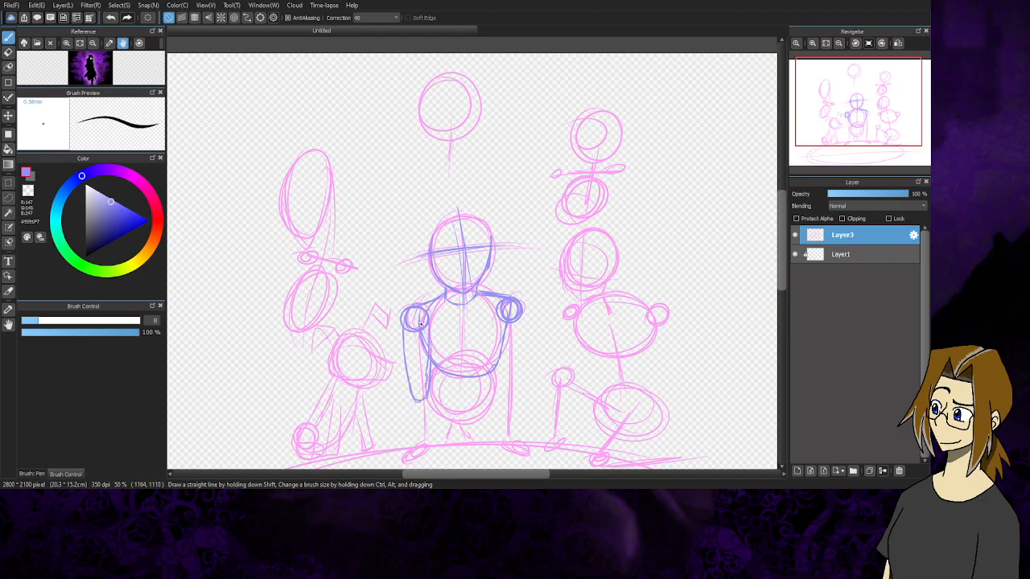
drag(420, 324, 416, 309)
mouse_move(422, 396)
mouse_down()
mouse_move(423, 379)
mouse_move(419, 448)
mouse_up()
drag(427, 389, 428, 444)
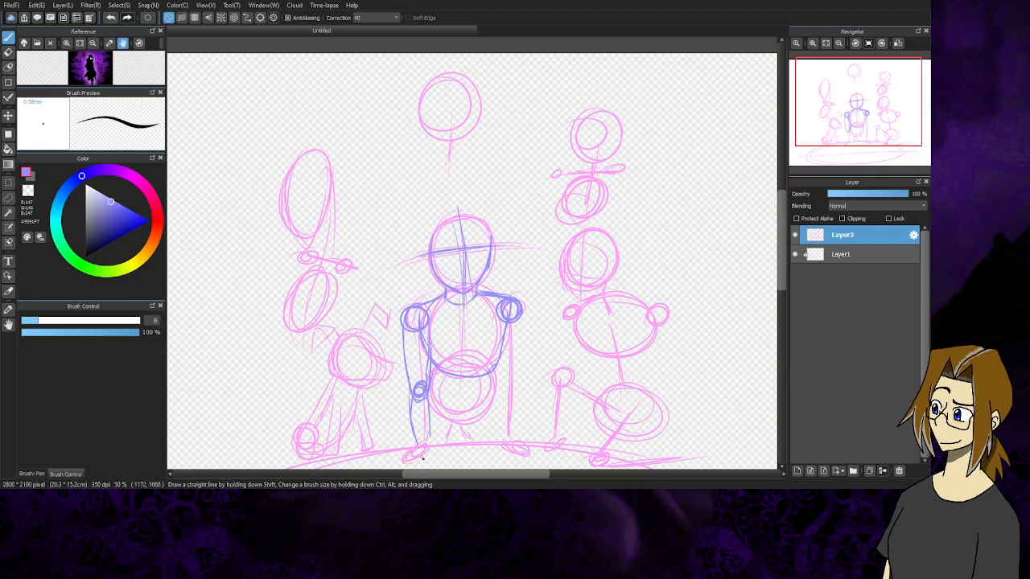
drag(865, 103, 861, 130)
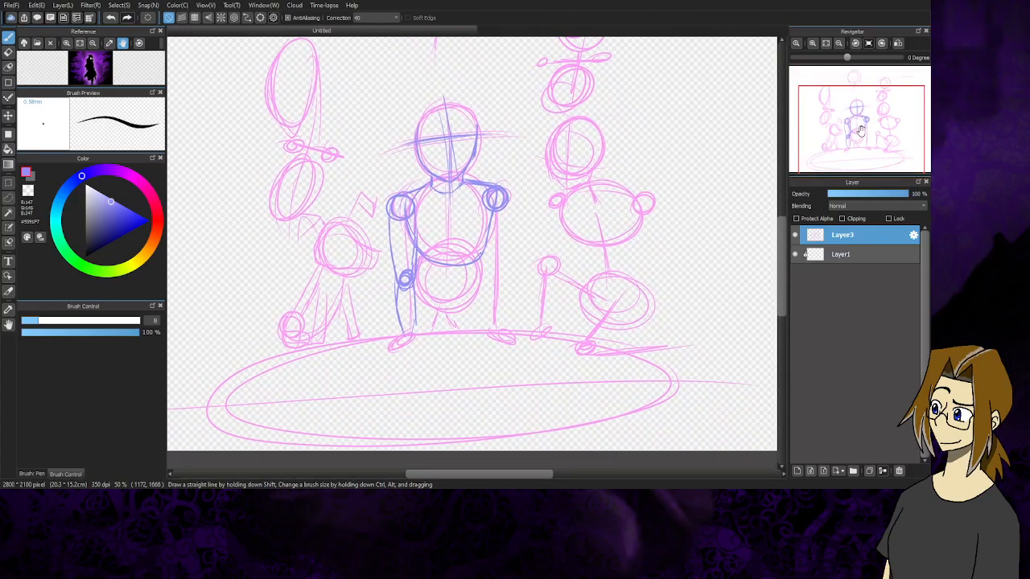
mouse_move(398, 296)
mouse_down()
mouse_move(400, 332)
mouse_move(413, 295)
mouse_move(416, 351)
mouse_move(416, 314)
mouse_move(386, 374)
mouse_move(412, 348)
mouse_up()
mouse_move(382, 369)
mouse_down()
mouse_move(411, 358)
mouse_move(404, 366)
mouse_up()
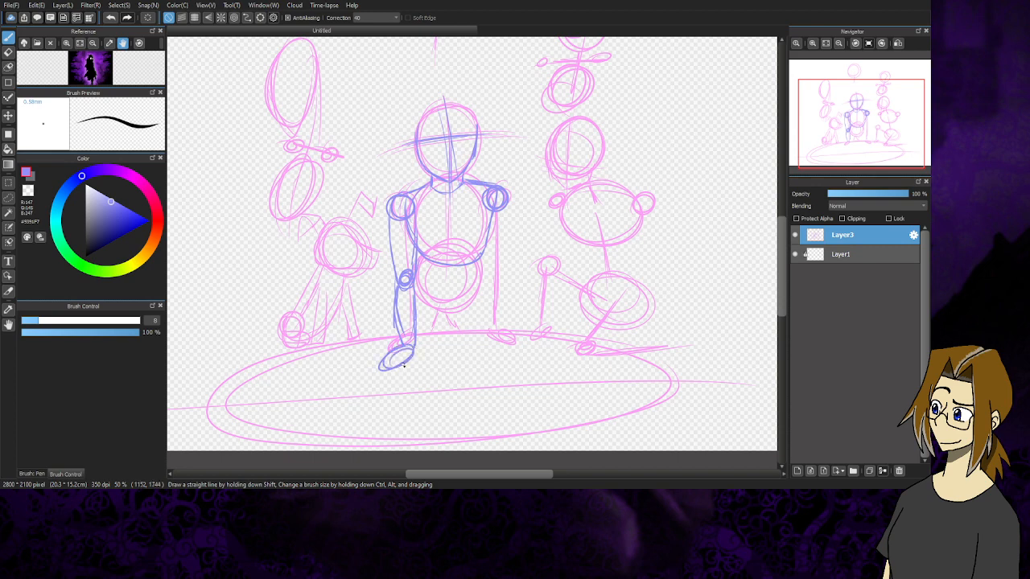
Draw the central figure's other arm with elbow circle and oval hand, plus a pointed pelvis and spread crouching legs
mouse_move(483, 208)
mouse_down()
mouse_move(489, 279)
mouse_move(506, 261)
mouse_move(488, 282)
mouse_move(504, 274)
mouse_move(481, 307)
mouse_move(487, 327)
mouse_up()
mouse_move(503, 265)
mouse_down()
mouse_move(499, 344)
mouse_move(487, 324)
mouse_move(509, 361)
mouse_move(498, 338)
mouse_move(518, 355)
mouse_up()
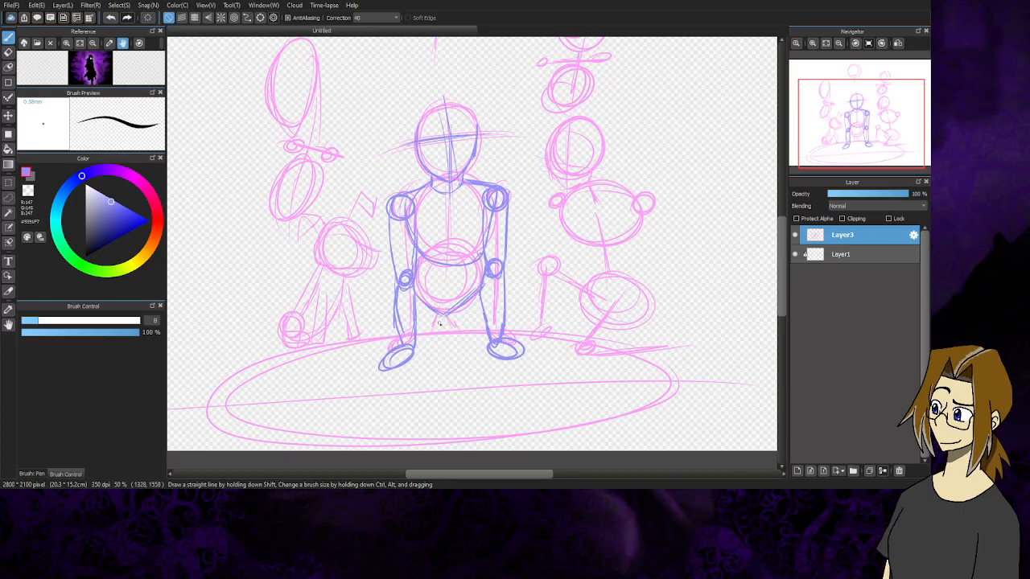
mouse_move(439, 320)
mouse_down()
mouse_move(468, 340)
mouse_move(458, 339)
mouse_move(490, 337)
mouse_move(443, 322)
mouse_move(428, 348)
mouse_move(415, 347)
mouse_move(445, 312)
mouse_up()
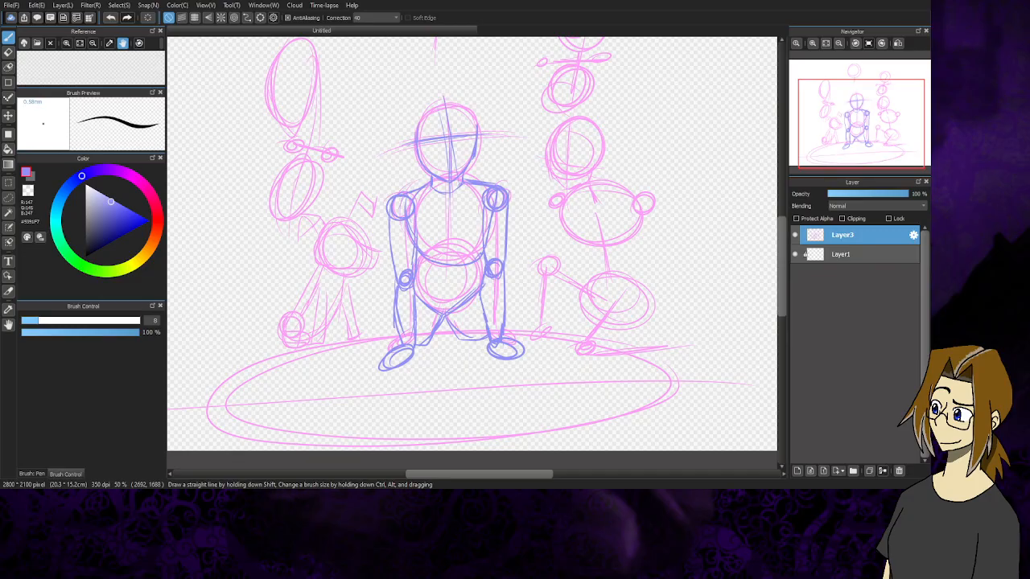
Redraw the animal's head as a doubled circle in blue over the pink rough
mouse_move(834, 119)
mouse_down()
mouse_move(843, 115)
mouse_move(851, 135)
mouse_up()
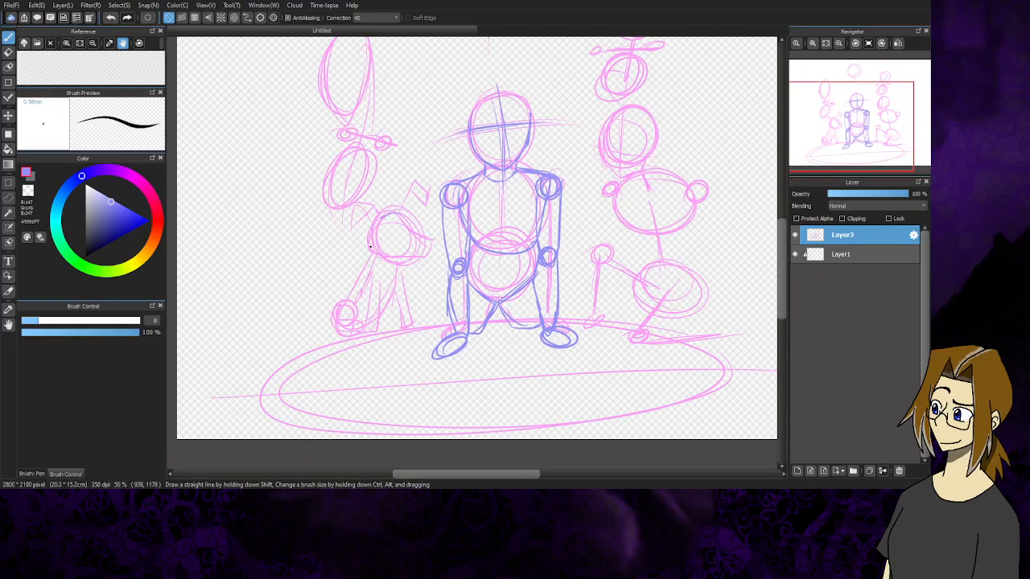
mouse_move(370, 247)
mouse_down()
mouse_move(414, 233)
mouse_move(367, 226)
mouse_move(405, 260)
mouse_move(398, 206)
mouse_move(374, 259)
mouse_move(415, 218)
mouse_up()
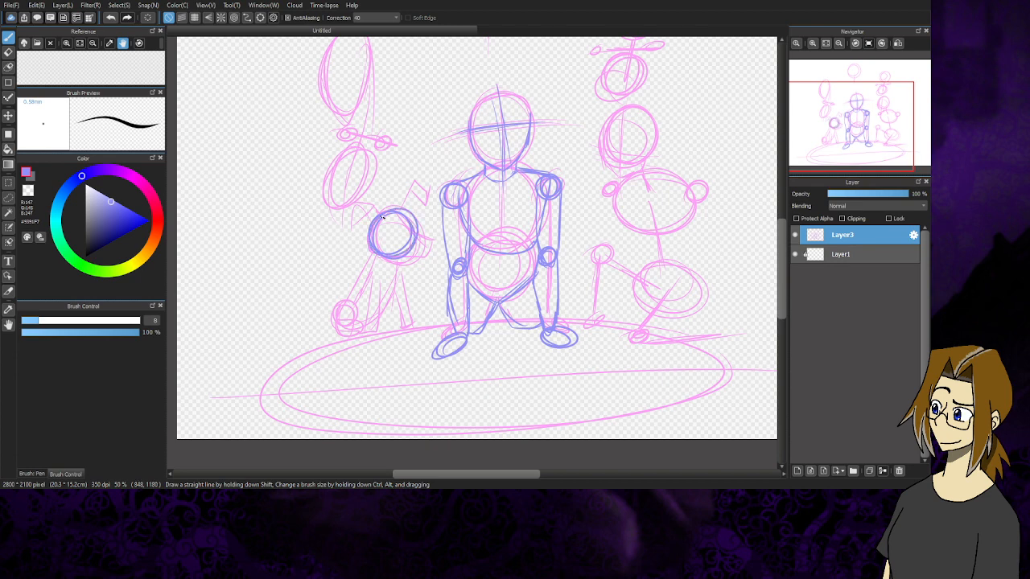
Draw the right-hand figure's head in blue as a tilted circle with a tapered jaw and curved face guide lines
mouse_move(814, 133)
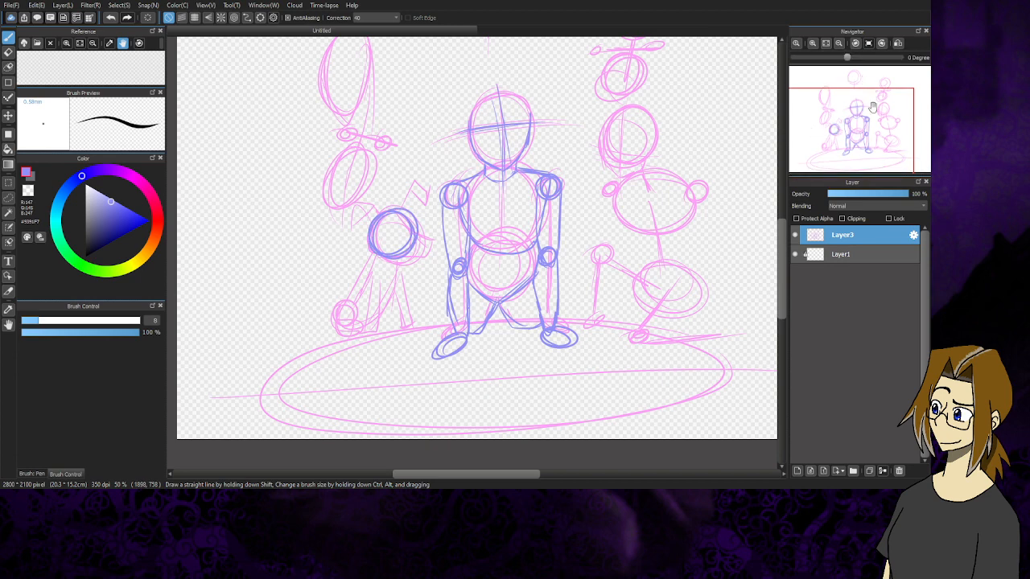
drag(873, 107, 903, 81)
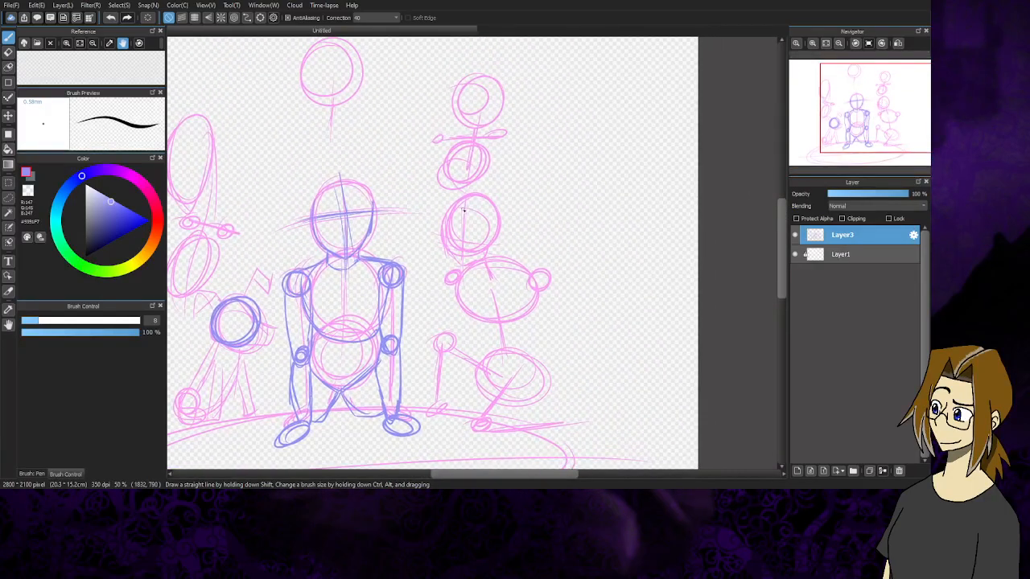
mouse_move(478, 199)
mouse_down()
mouse_move(444, 247)
mouse_move(484, 250)
mouse_move(492, 202)
mouse_move(444, 200)
mouse_move(467, 254)
mouse_move(498, 218)
mouse_move(454, 193)
mouse_move(458, 263)
mouse_move(443, 242)
mouse_move(482, 236)
mouse_move(457, 272)
mouse_up()
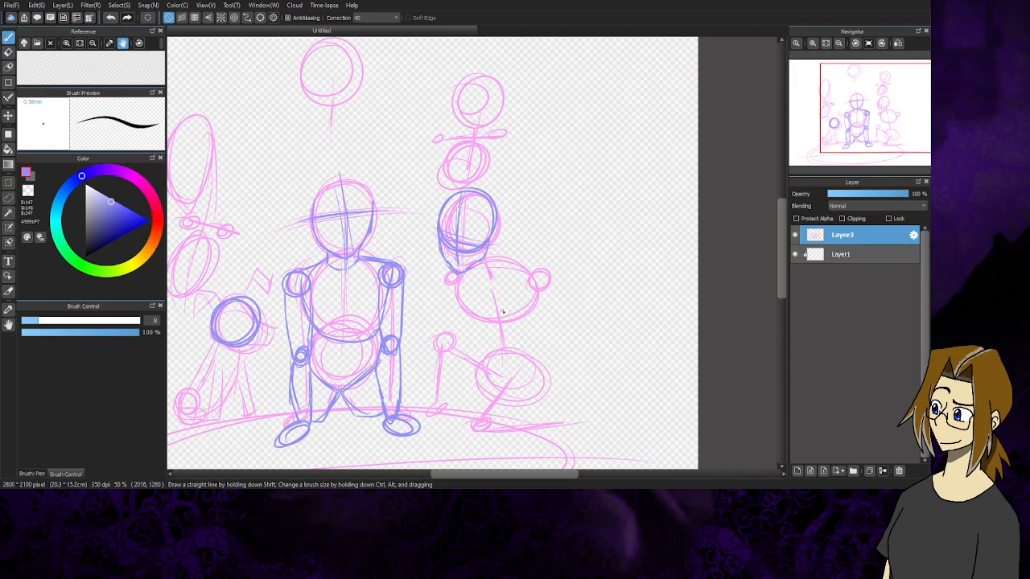
Add two shoulder circles, a connecting shoulder line, a neck and a sloping shoulder to the right-hand figure in blue
mouse_move(487, 255)
mouse_down()
mouse_move(469, 313)
mouse_move(488, 298)
mouse_move(460, 277)
mouse_up()
mouse_move(527, 274)
mouse_down()
mouse_move(556, 279)
mouse_move(538, 297)
mouse_move(530, 263)
mouse_move(467, 273)
mouse_move(549, 273)
mouse_move(459, 273)
mouse_move(554, 276)
mouse_up()
drag(461, 271, 545, 274)
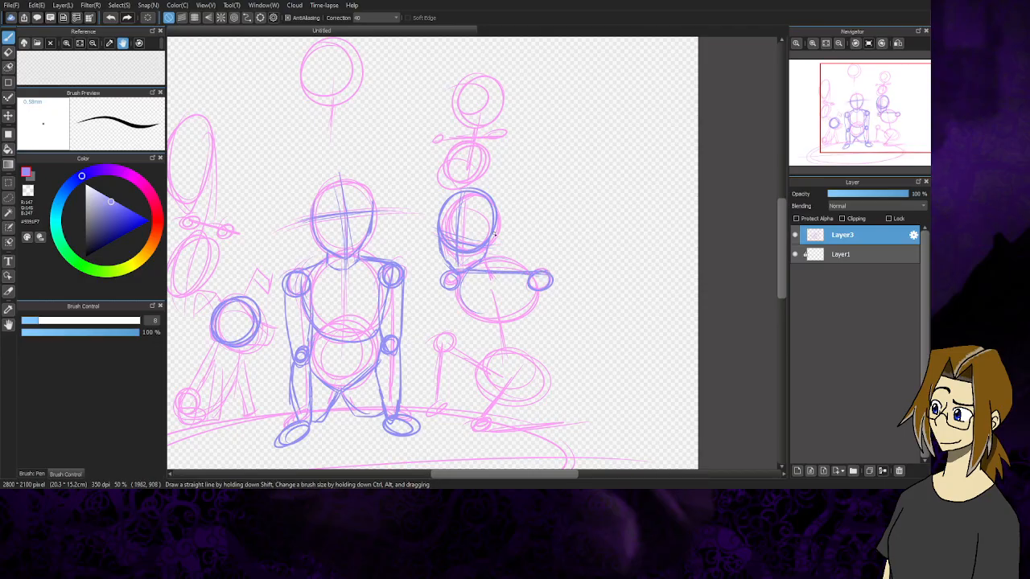
mouse_move(501, 235)
mouse_down()
mouse_move(476, 274)
mouse_move(507, 265)
mouse_move(496, 241)
mouse_move(542, 271)
mouse_up()
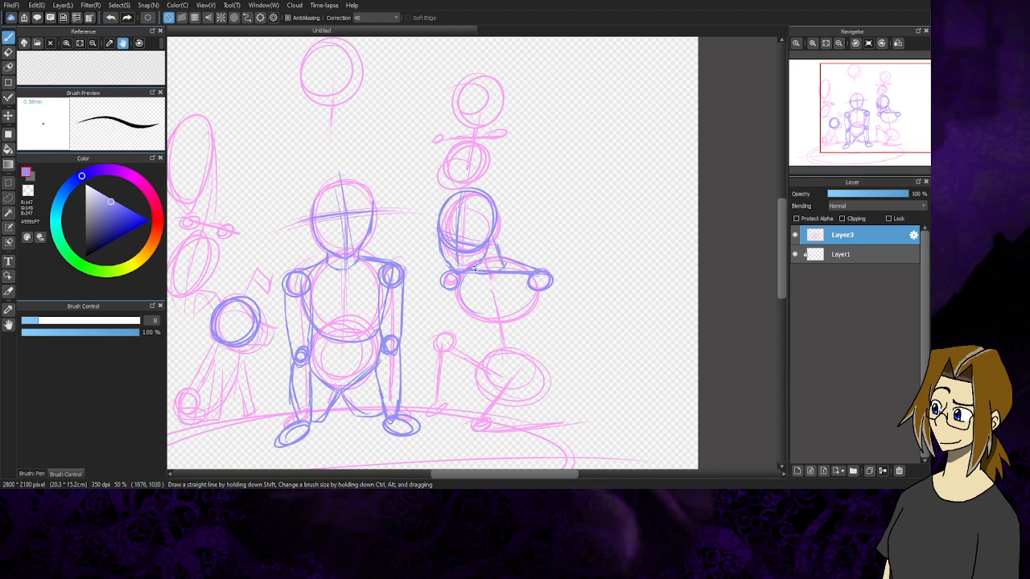
drag(456, 277, 452, 276)
Draw a diagonal blue thigh line for the right-hand figure, erase its rough end with the eraser enlarged to 19, and redraw it
mouse_move(441, 327)
mouse_down()
mouse_move(494, 373)
mouse_move(458, 347)
mouse_move(433, 309)
mouse_move(479, 364)
mouse_up()
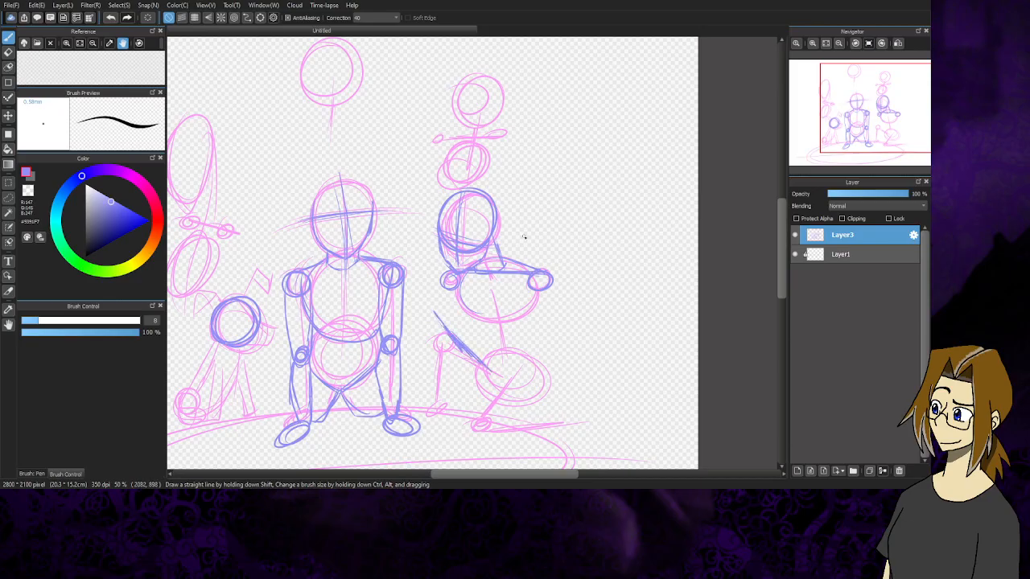
click(8, 52)
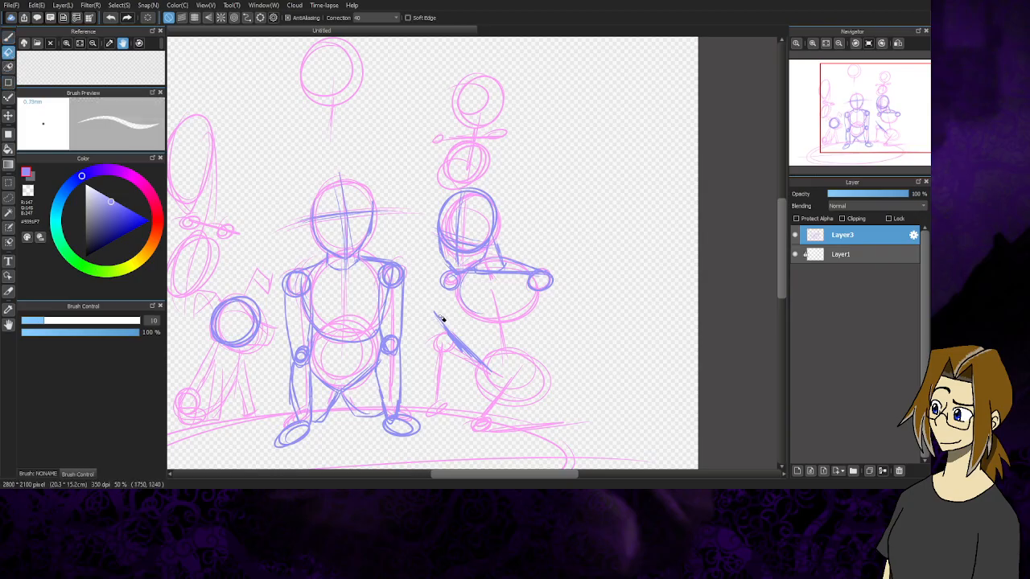
mouse_move(438, 315)
mouse_down()
mouse_move(467, 365)
mouse_move(441, 323)
mouse_move(470, 363)
mouse_up()
click(68, 321)
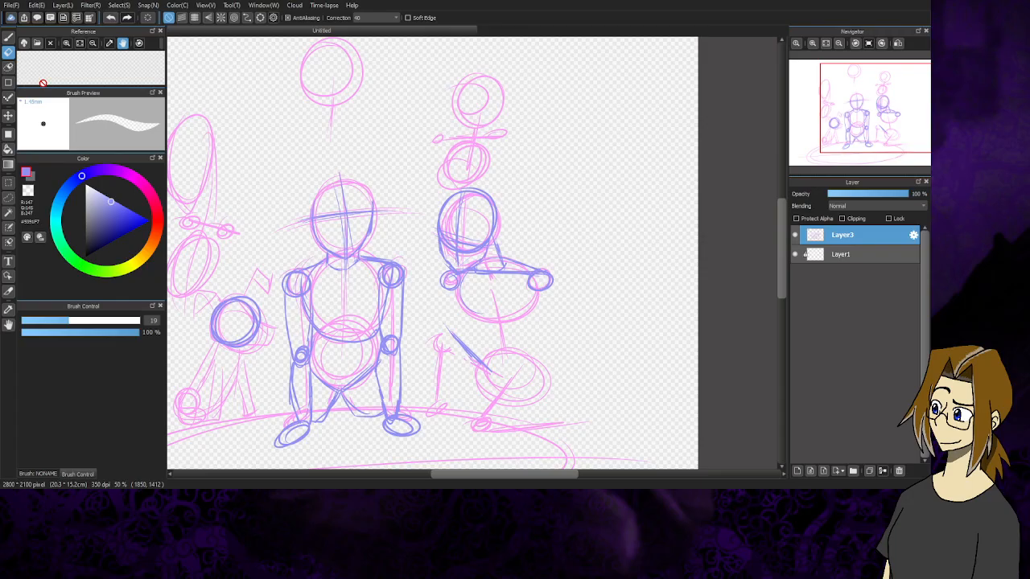
click(9, 39)
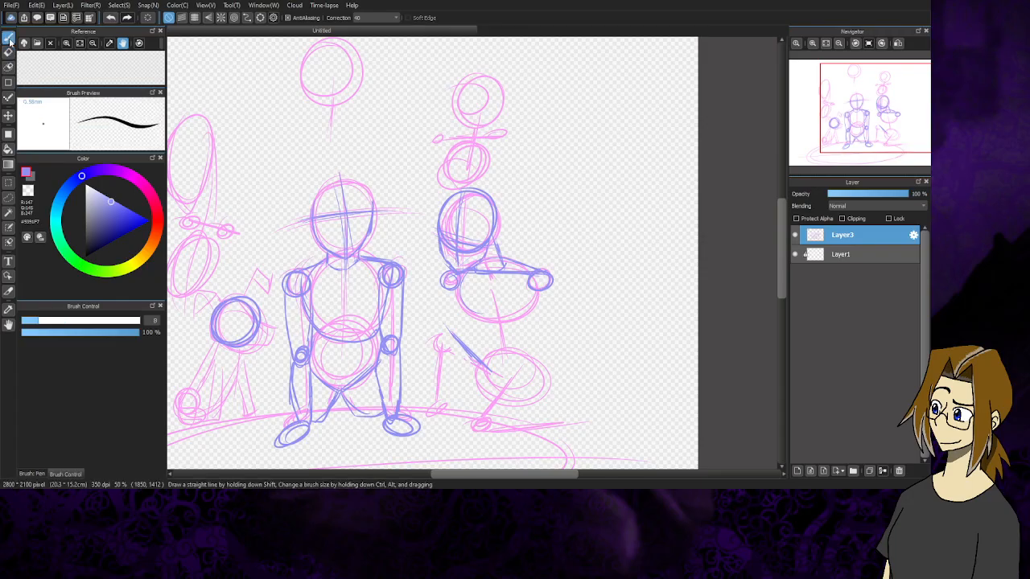
drag(439, 323, 472, 353)
Outline the right-hand figure's tapering torso in blue with a curved waist, and extend the central figure's neck line into the shoulder
drag(454, 293, 488, 352)
mouse_move(449, 285)
mouse_down()
mouse_move(483, 362)
mouse_move(518, 356)
mouse_up()
drag(547, 288, 555, 345)
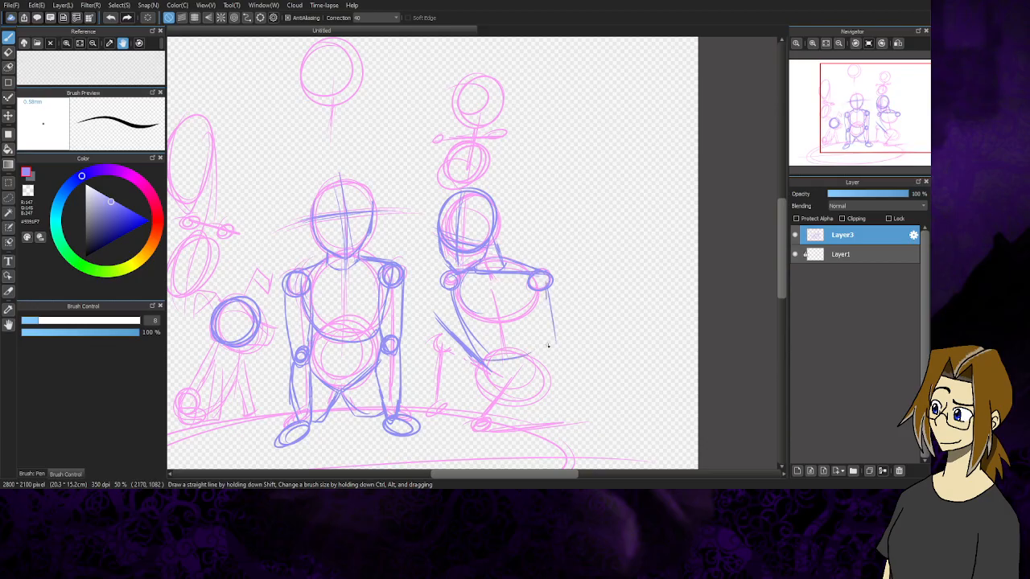
drag(546, 290, 548, 342)
mouse_move(487, 371)
mouse_down()
mouse_move(533, 360)
mouse_move(527, 368)
mouse_move(549, 352)
mouse_move(546, 312)
mouse_up()
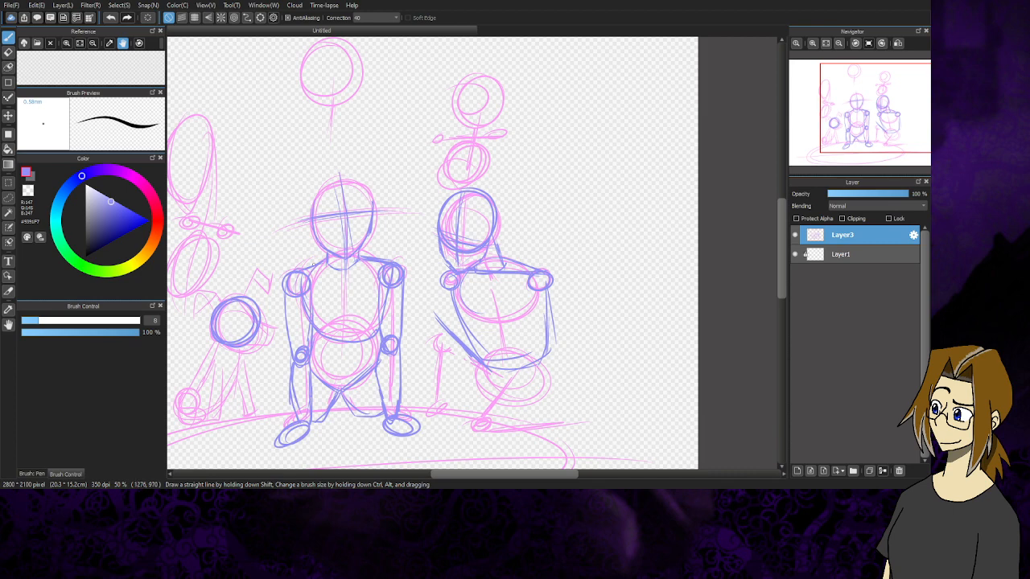
drag(315, 265, 329, 257)
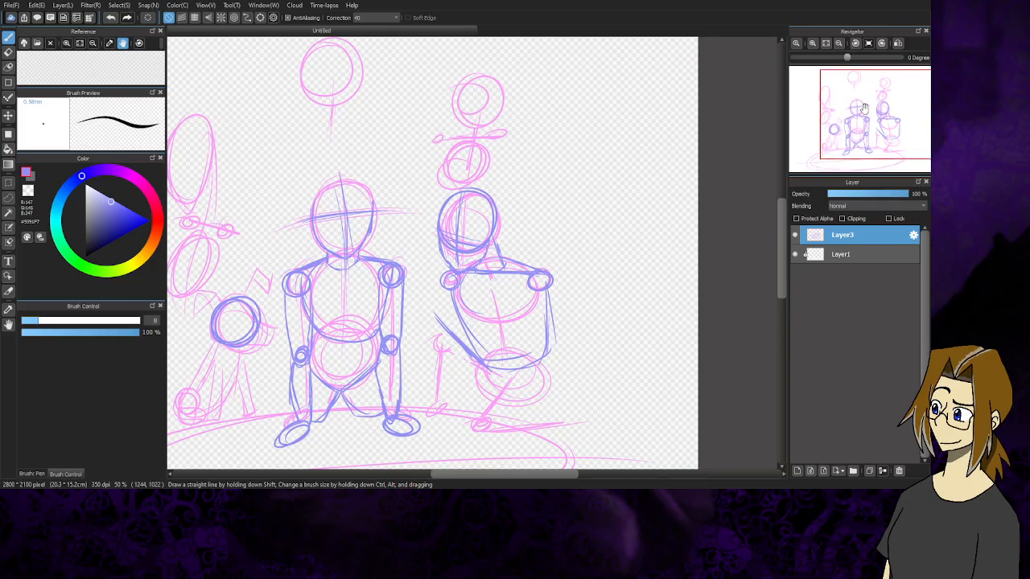
Draw a large doubled hip circle in blue beneath the right-hand figure's torso
drag(860, 113, 866, 126)
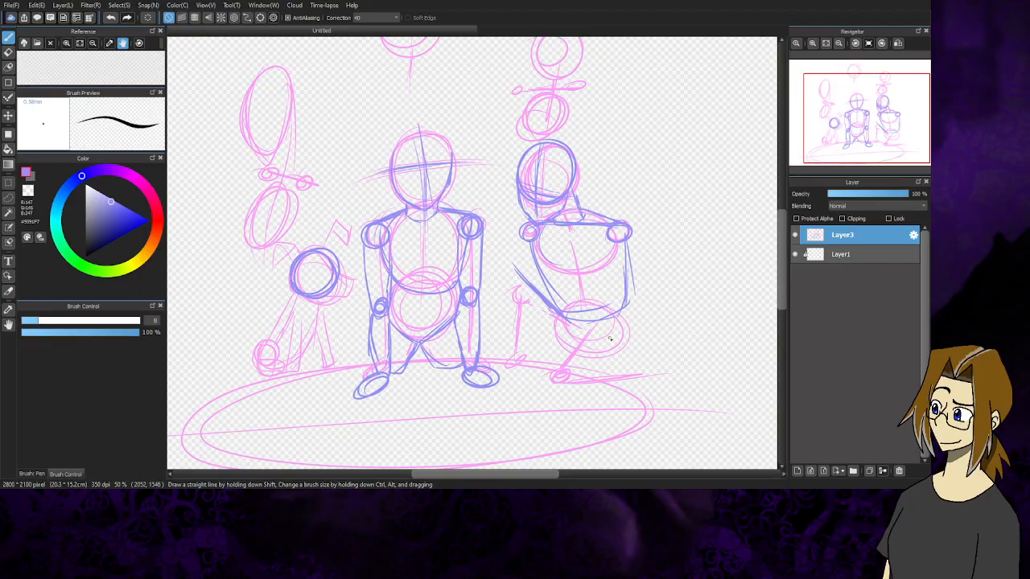
mouse_move(611, 314)
mouse_down()
mouse_move(634, 338)
mouse_move(558, 343)
mouse_move(631, 358)
mouse_move(558, 323)
mouse_move(626, 365)
mouse_move(560, 327)
mouse_move(568, 357)
mouse_move(558, 313)
mouse_move(551, 337)
mouse_move(574, 370)
mouse_up()
drag(635, 332, 616, 370)
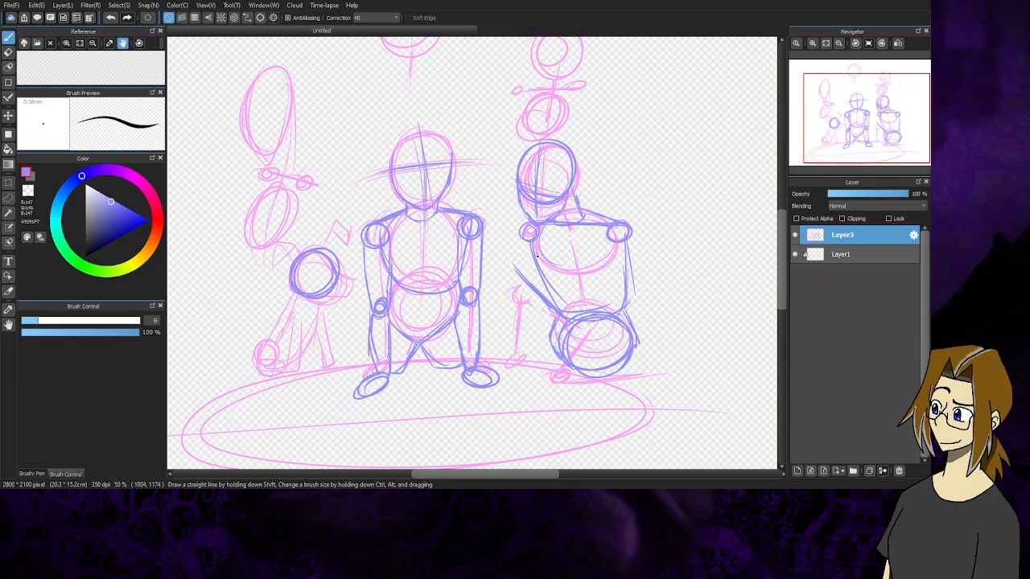
Draw both arms of the right-hand figure in blue as single lines with elbow circles and oval hands on the ground
drag(525, 241, 529, 313)
drag(527, 267, 535, 321)
drag(618, 232, 589, 299)
mouse_move(609, 255)
mouse_down()
mouse_move(584, 316)
mouse_move(598, 283)
mouse_move(532, 336)
mouse_move(530, 302)
mouse_move(542, 309)
mouse_move(536, 324)
mouse_move(525, 320)
mouse_move(528, 308)
mouse_move(531, 369)
mouse_up()
mouse_move(578, 324)
mouse_down()
mouse_move(555, 373)
mouse_move(554, 375)
mouse_up()
drag(575, 323, 579, 316)
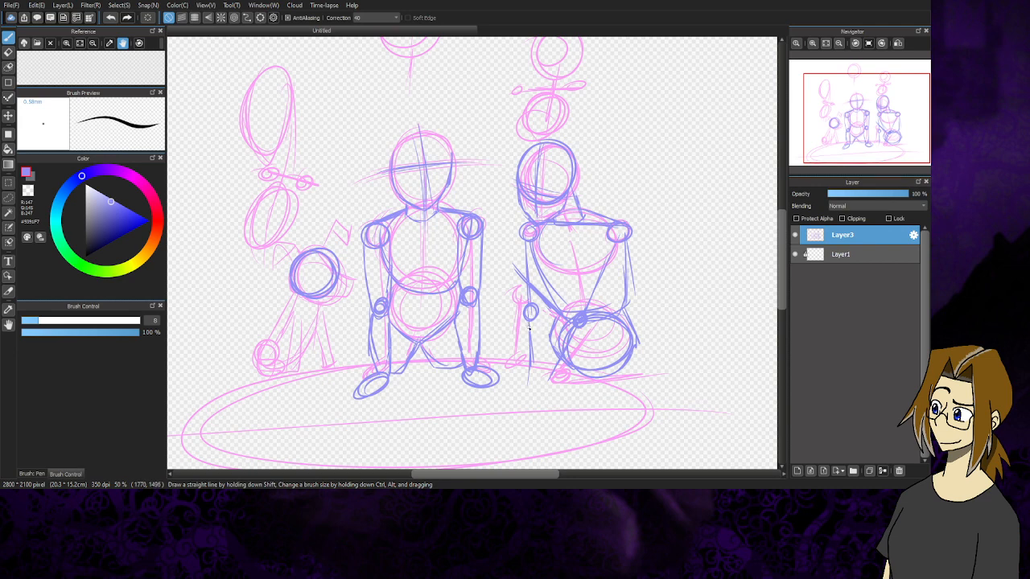
mouse_move(529, 341)
mouse_down()
mouse_move(524, 380)
mouse_move(514, 377)
mouse_move(542, 374)
mouse_move(511, 390)
mouse_move(538, 373)
mouse_move(557, 378)
mouse_move(543, 389)
mouse_move(558, 375)
mouse_move(563, 386)
mouse_move(534, 382)
mouse_move(560, 379)
mouse_up()
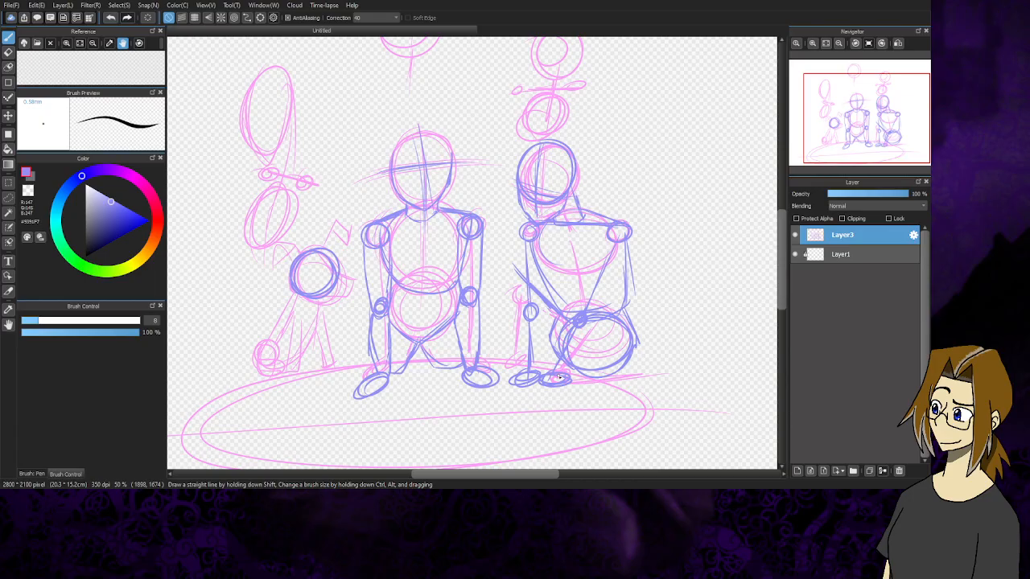
Thicken the right-hand figure's upper arms and forearms into full outlines, and erase the overlapping lines around the outer arm's elbow
mouse_move(521, 234)
mouse_down()
mouse_move(525, 317)
mouse_move(517, 287)
mouse_up()
drag(525, 309, 522, 359)
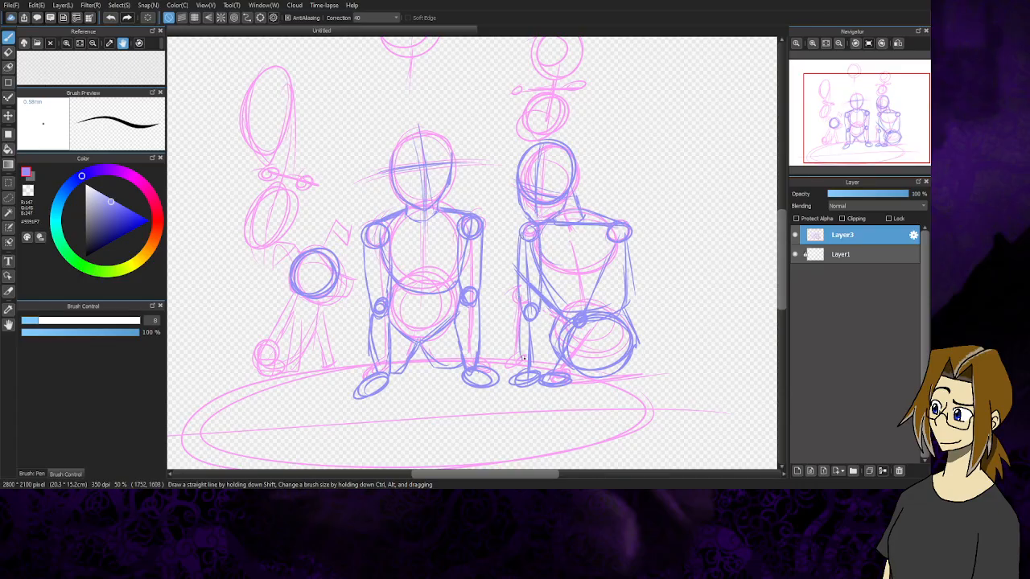
drag(536, 316, 530, 366)
drag(561, 325, 548, 367)
mouse_move(581, 320)
mouse_down()
mouse_move(571, 357)
mouse_move(546, 383)
mouse_up()
mouse_move(626, 230)
mouse_down()
mouse_move(605, 303)
mouse_move(628, 242)
mouse_move(586, 321)
mouse_move(609, 268)
mouse_move(609, 233)
mouse_move(573, 317)
mouse_up()
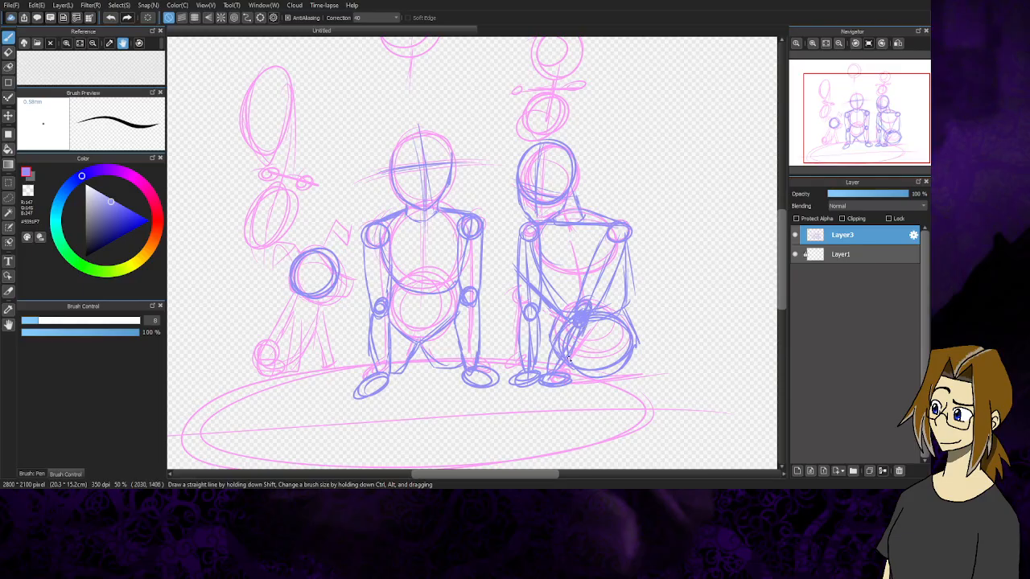
drag(585, 329, 556, 375)
click(9, 52)
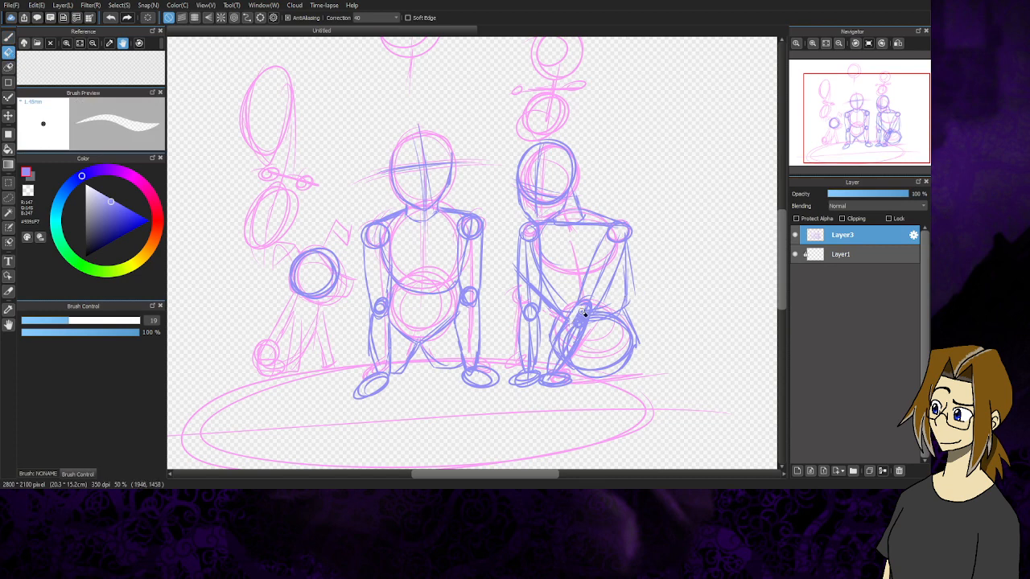
mouse_move(582, 312)
mouse_down()
mouse_move(569, 352)
mouse_move(571, 331)
mouse_up()
Rough in the right-hand figure's bent legs in blue, with a diagonal outer thigh and the inner leg's knee and shin
click(10, 37)
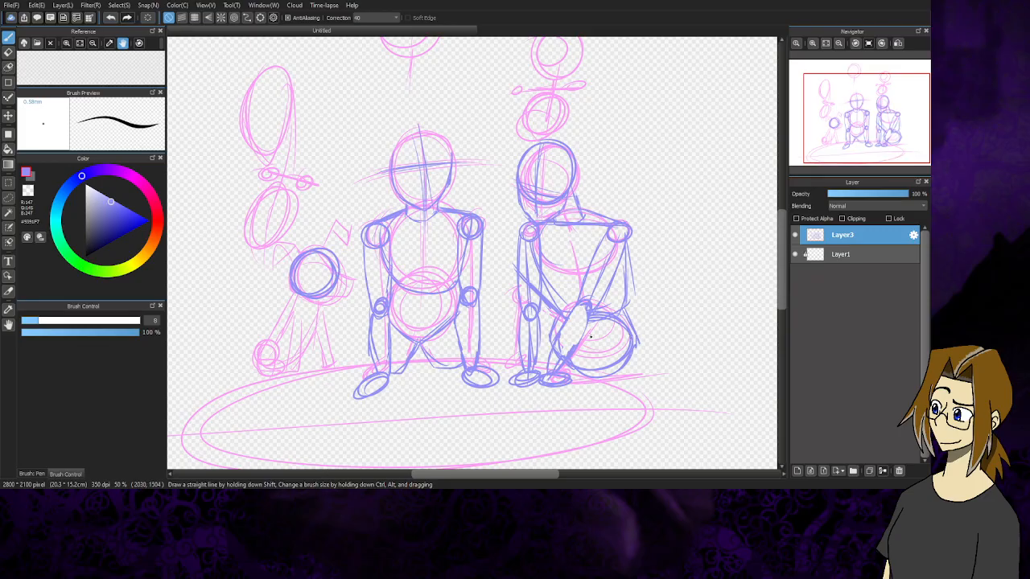
drag(616, 322, 680, 287)
drag(646, 327, 678, 288)
drag(595, 372, 592, 375)
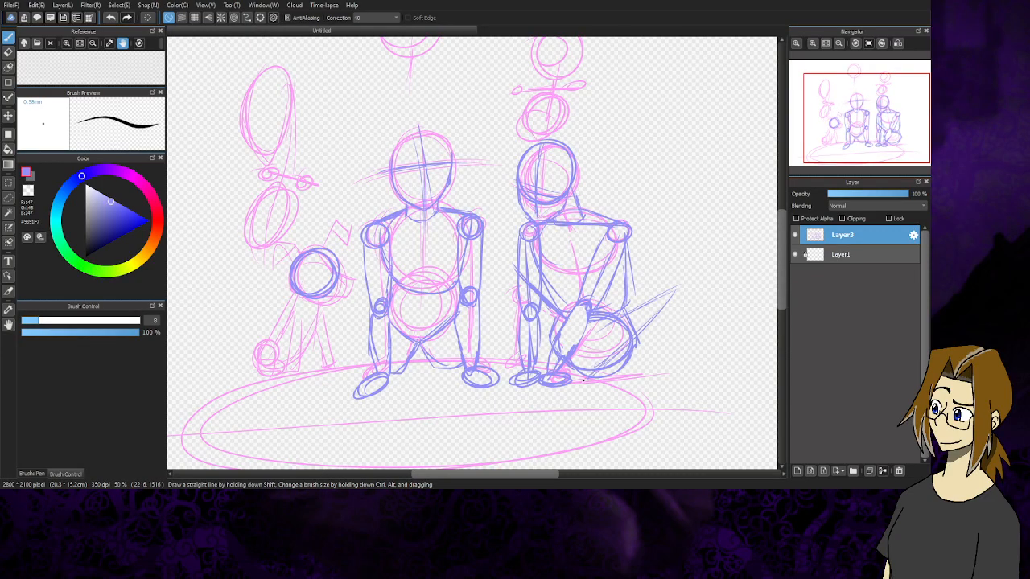
drag(509, 269, 525, 354)
drag(511, 304, 527, 366)
mouse_move(507, 273)
mouse_down()
mouse_move(517, 329)
mouse_move(525, 282)
mouse_up()
Round out the right-hand figure's outer knee, folded thigh and shin, and add oval feet to both legs
drag(612, 327, 591, 363)
drag(649, 351, 599, 371)
drag(675, 292, 648, 349)
mouse_move(624, 306)
mouse_down()
mouse_move(671, 289)
mouse_move(633, 355)
mouse_up()
mouse_move(592, 354)
mouse_down()
mouse_move(580, 363)
mouse_move(634, 311)
mouse_up()
drag(649, 325, 635, 344)
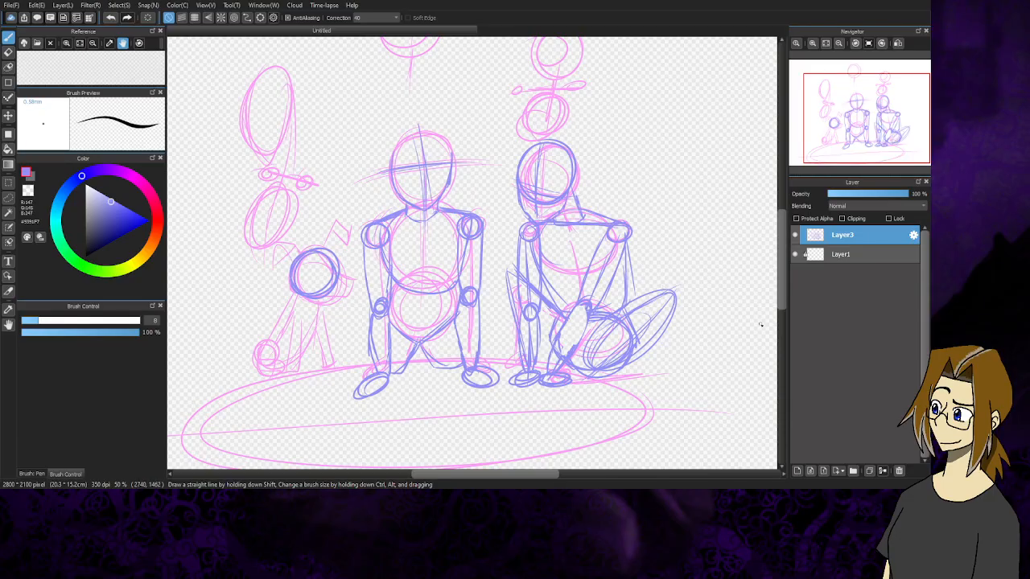
mouse_move(507, 274)
mouse_down()
mouse_move(545, 346)
mouse_move(552, 311)
mouse_move(581, 331)
mouse_move(508, 273)
mouse_move(510, 363)
mouse_move(507, 329)
mouse_move(496, 358)
mouse_move(519, 362)
mouse_move(514, 354)
mouse_up()
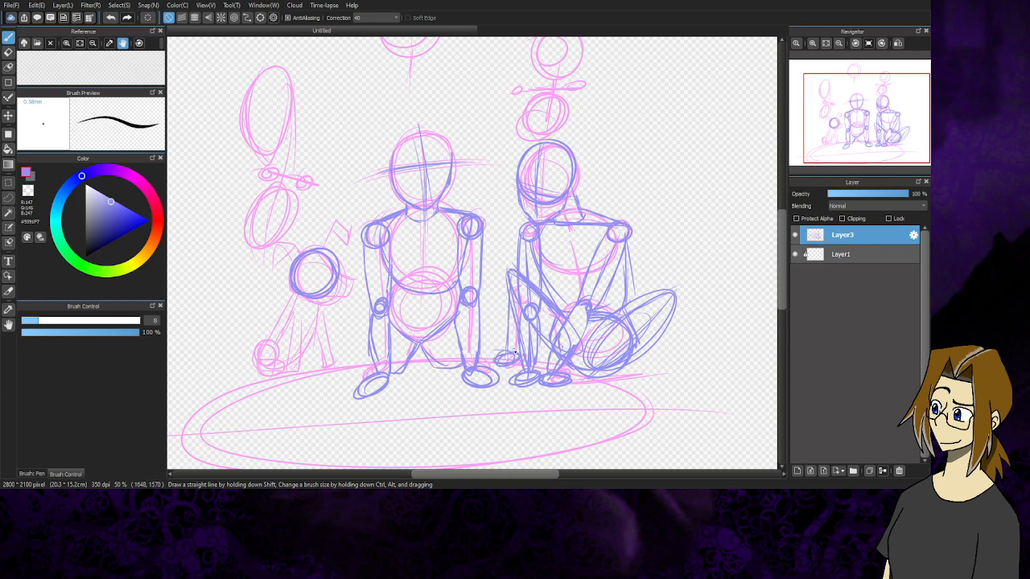
mouse_move(617, 355)
mouse_down()
mouse_move(605, 378)
mouse_move(582, 386)
mouse_move(625, 392)
mouse_move(597, 372)
mouse_move(611, 386)
mouse_up()
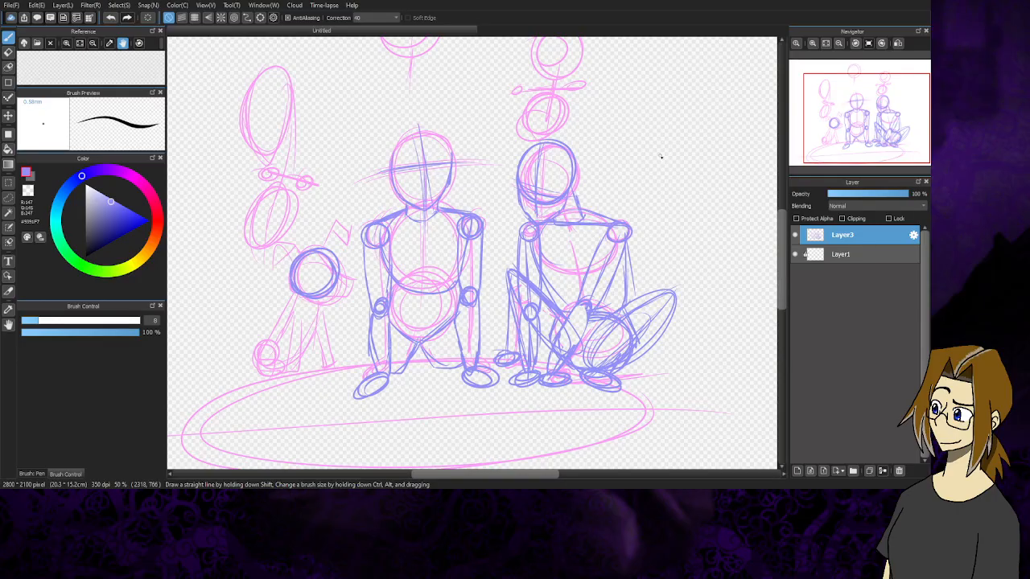
Enlarge the reference image's display area, fit the picture to it, and magnify the view on the red dog
drag(858, 126, 849, 115)
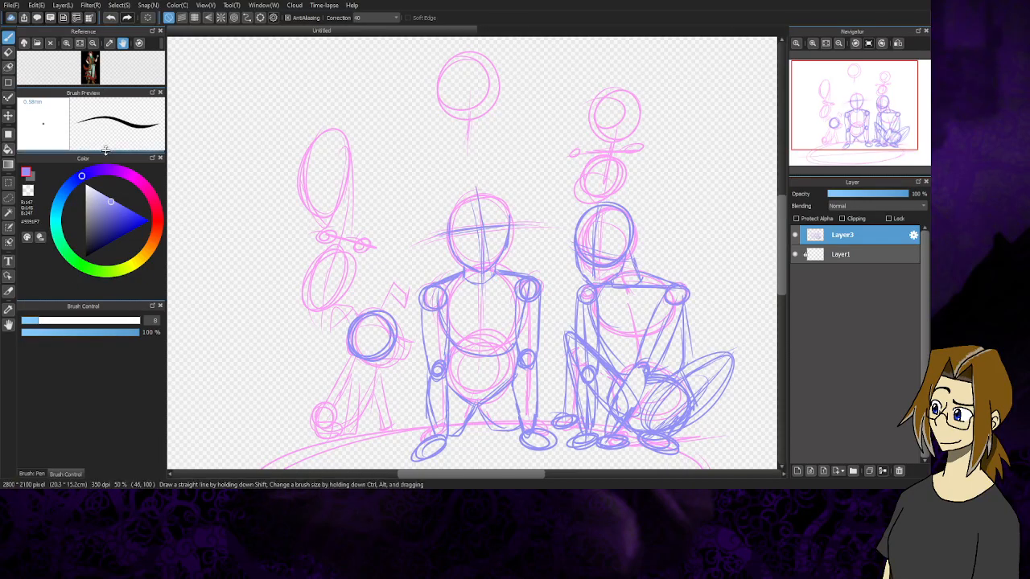
drag(106, 158, 105, 203)
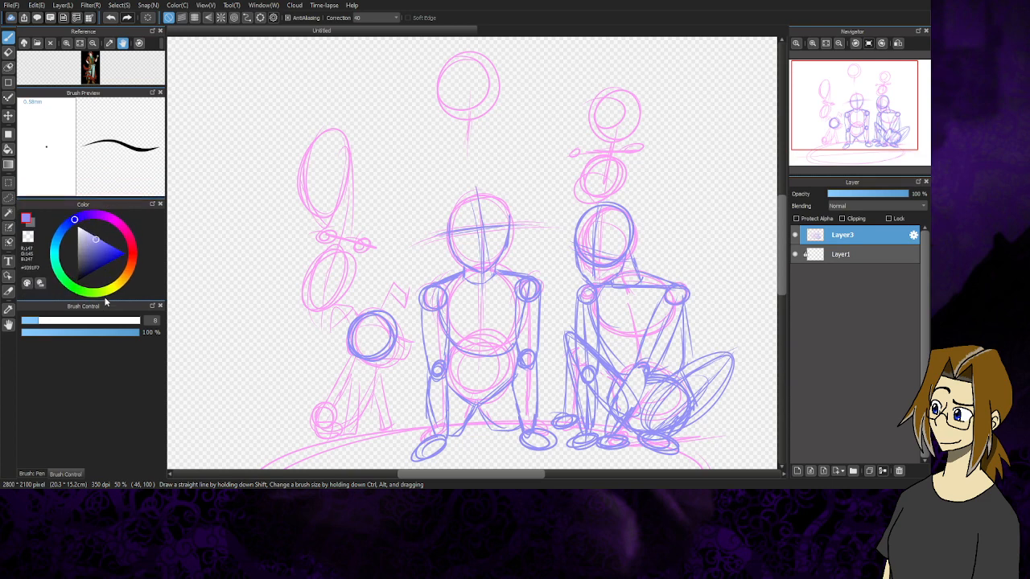
drag(105, 301, 105, 392)
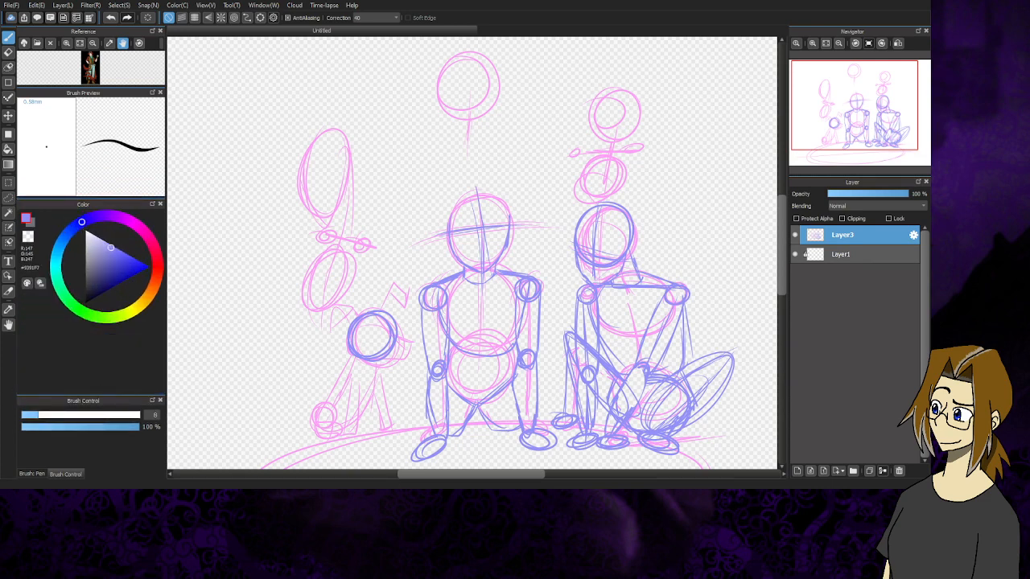
drag(94, 89, 104, 234)
click(81, 45)
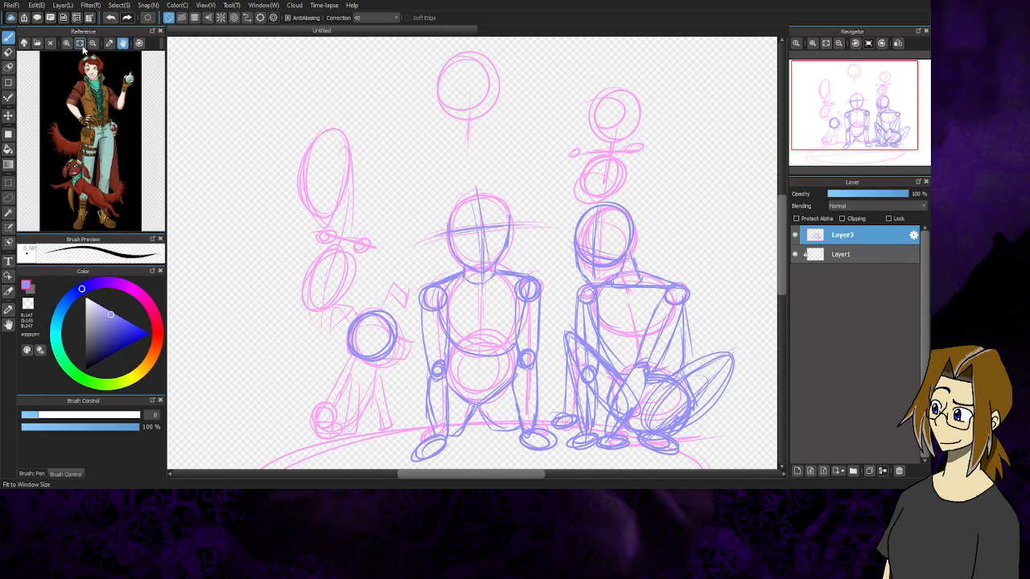
click(67, 45)
click(68, 45)
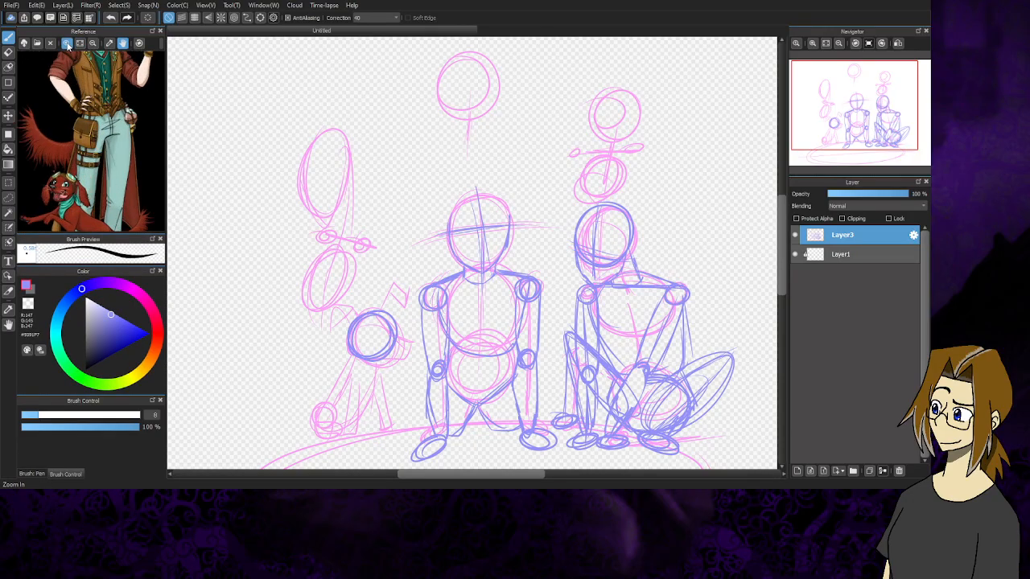
click(68, 46)
click(68, 46)
drag(83, 203, 125, 66)
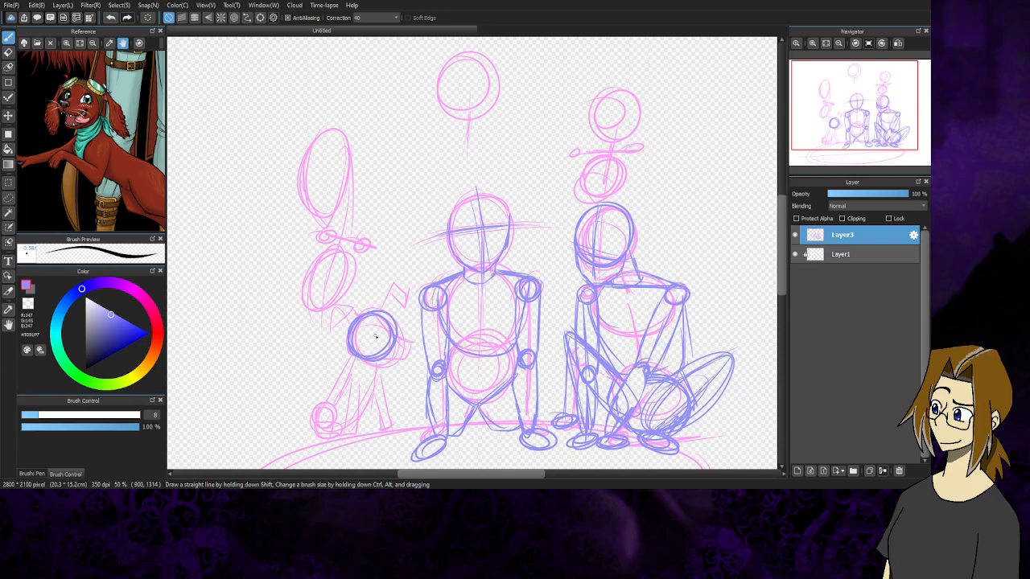
Draw the dog's muzzle circle, chest circle, haunch, legs and small oval paws in blue over the pink rough
mouse_move(388, 351)
mouse_down()
mouse_move(382, 315)
mouse_move(381, 339)
mouse_move(342, 329)
mouse_move(366, 409)
mouse_move(339, 404)
mouse_move(329, 429)
mouse_move(347, 399)
mouse_move(331, 410)
mouse_move(381, 374)
mouse_move(370, 364)
mouse_move(353, 404)
mouse_move(358, 355)
mouse_move(370, 402)
mouse_move(342, 371)
mouse_move(353, 424)
mouse_move(356, 390)
mouse_move(344, 441)
mouse_up()
drag(354, 389, 342, 441)
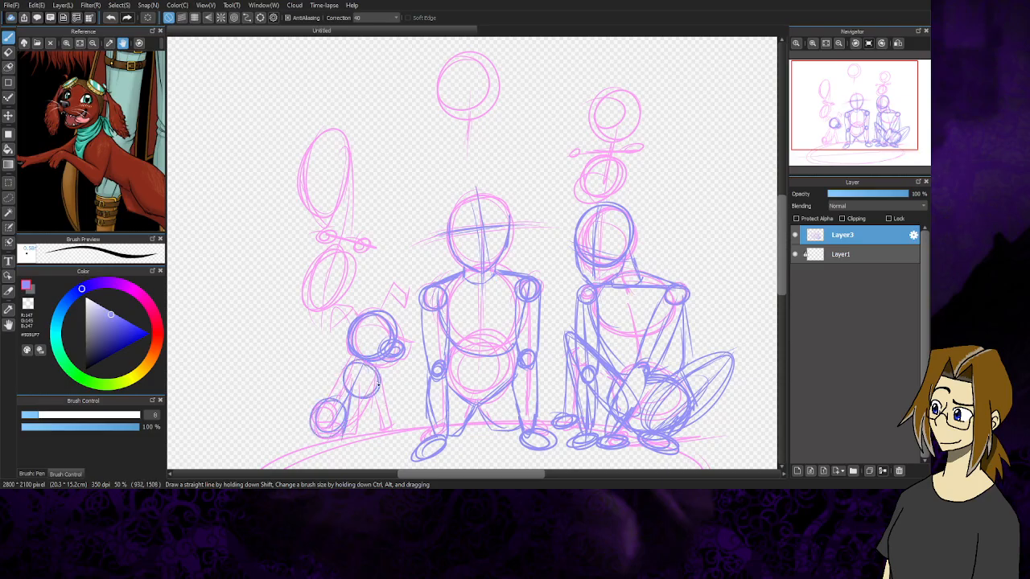
mouse_move(378, 385)
mouse_down()
mouse_move(384, 426)
mouse_move(399, 428)
mouse_move(336, 442)
mouse_up()
drag(318, 410, 308, 445)
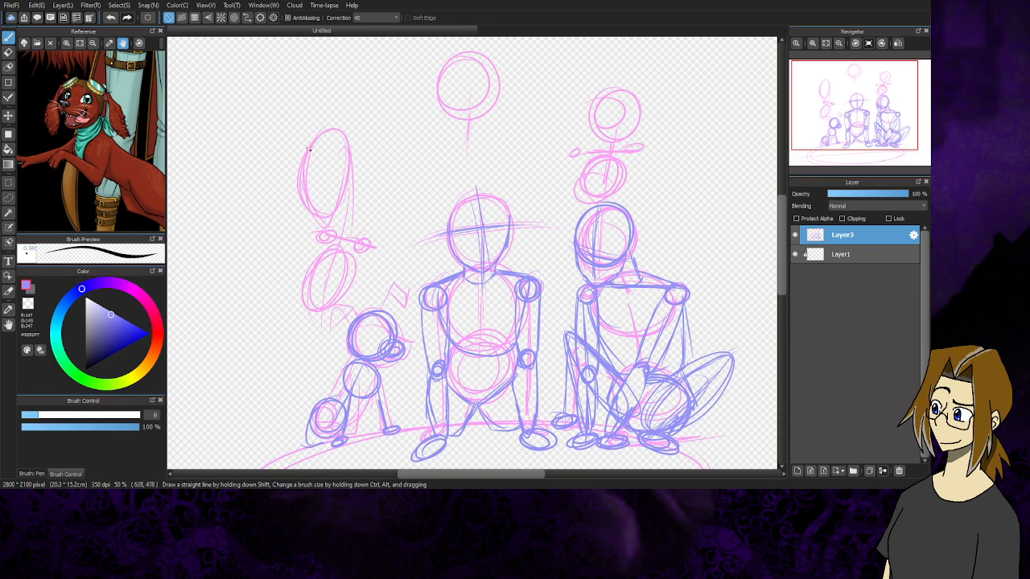
Outline the left-hand figure's long oval head in blue with a tapered chin
mouse_move(316, 140)
mouse_down()
mouse_move(302, 201)
mouse_move(302, 159)
mouse_move(307, 218)
mouse_move(299, 177)
mouse_move(316, 222)
mouse_move(300, 195)
mouse_move(324, 229)
mouse_up()
mouse_move(307, 158)
mouse_down()
mouse_move(348, 152)
mouse_move(352, 193)
mouse_move(323, 220)
mouse_up()
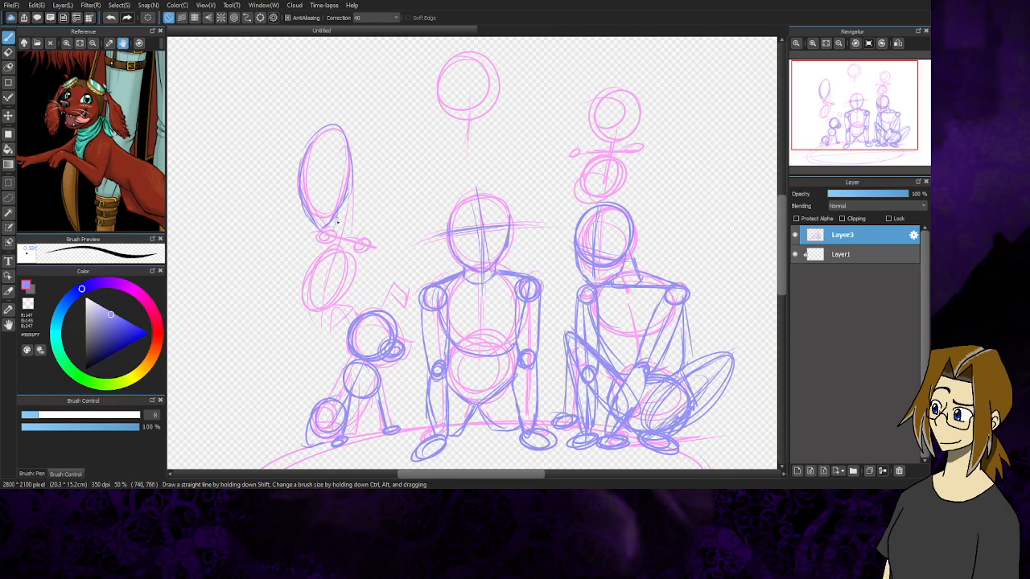
Draw the left-hand figure's neck, oval torso, shoulder circles and shoulder lines in blue over the pink rough
mouse_move(349, 196)
mouse_down()
mouse_move(352, 228)
mouse_move(332, 235)
mouse_move(357, 238)
mouse_move(335, 242)
mouse_up()
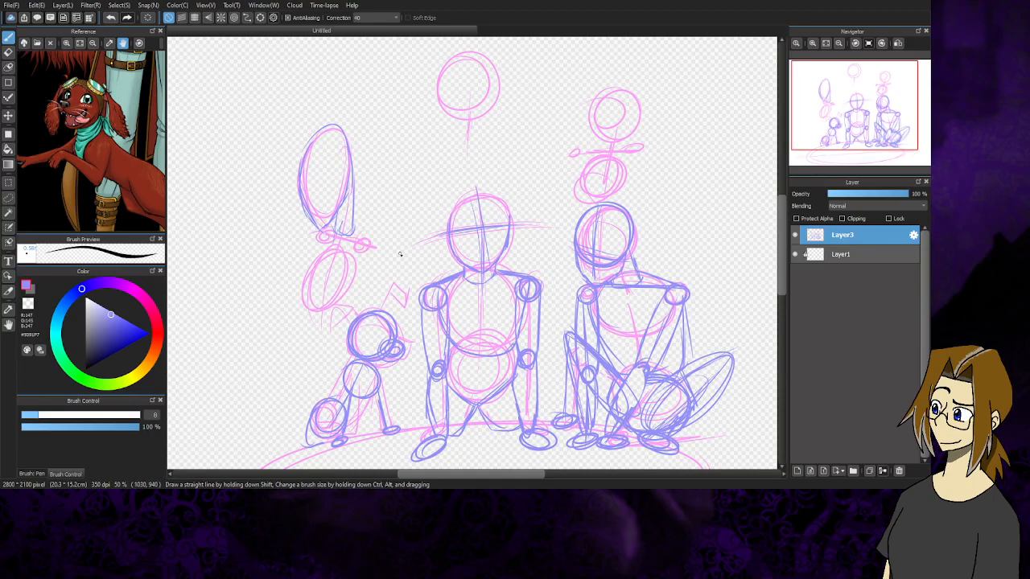
drag(332, 230, 305, 322)
mouse_move(315, 251)
mouse_down()
mouse_move(319, 340)
mouse_move(312, 307)
mouse_move(344, 332)
mouse_move(360, 246)
mouse_move(311, 271)
mouse_move(335, 344)
mouse_move(349, 231)
mouse_move(309, 325)
mouse_up()
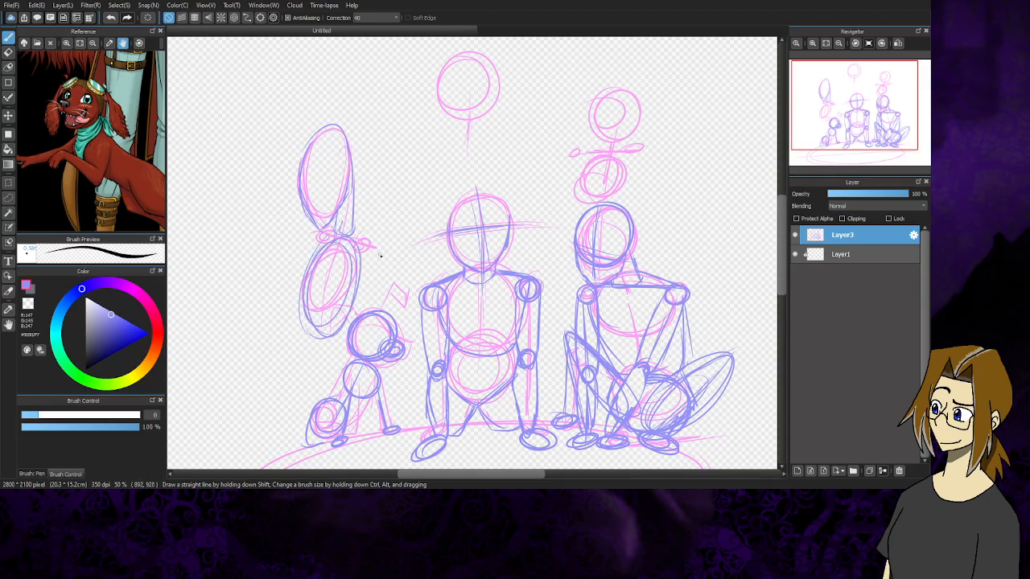
mouse_move(377, 251)
mouse_down()
mouse_move(365, 262)
mouse_move(377, 253)
mouse_move(366, 246)
mouse_move(306, 243)
mouse_move(359, 227)
mouse_move(371, 239)
mouse_up()
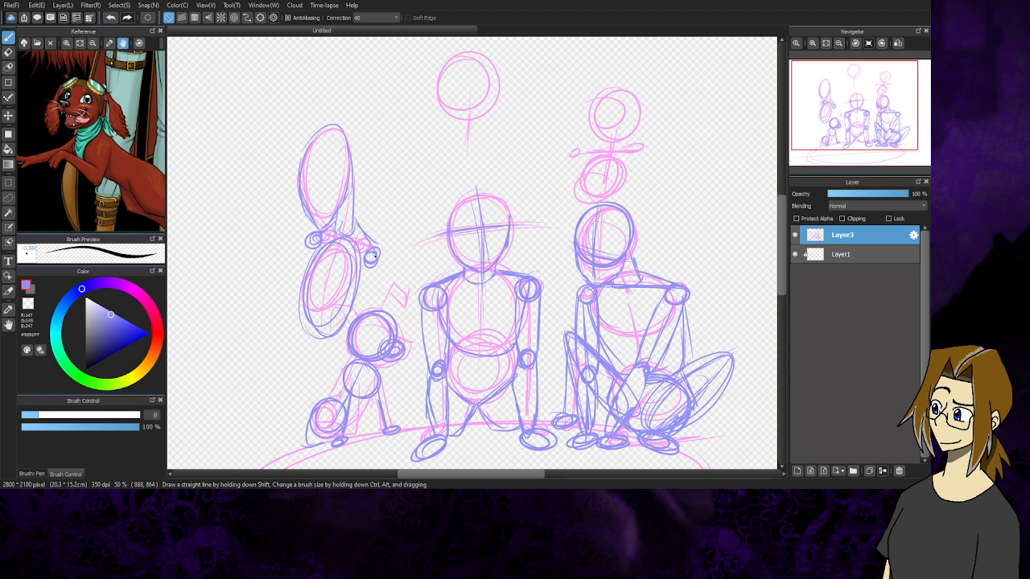
drag(352, 221, 375, 247)
Add tall pointed ears to the left-hand figure's head and angular ears to the dog's head in blue
mouse_move(330, 155)
mouse_down()
mouse_move(350, 94)
mouse_move(346, 153)
mouse_move(334, 144)
mouse_up()
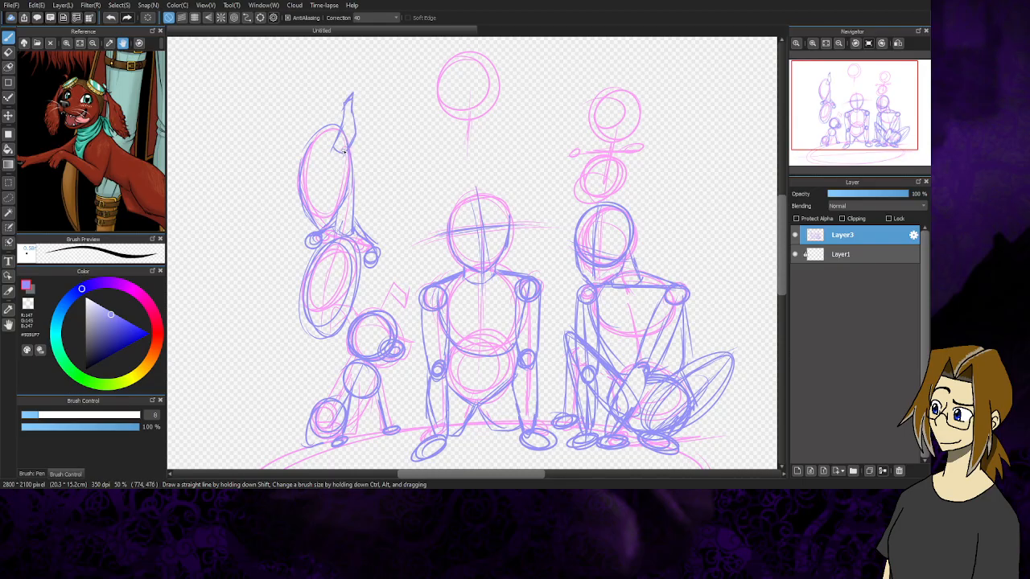
mouse_move(343, 151)
mouse_down()
mouse_move(366, 107)
mouse_move(364, 141)
mouse_move(348, 164)
mouse_move(352, 138)
mouse_move(347, 145)
mouse_move(312, 112)
mouse_move(302, 140)
mouse_up()
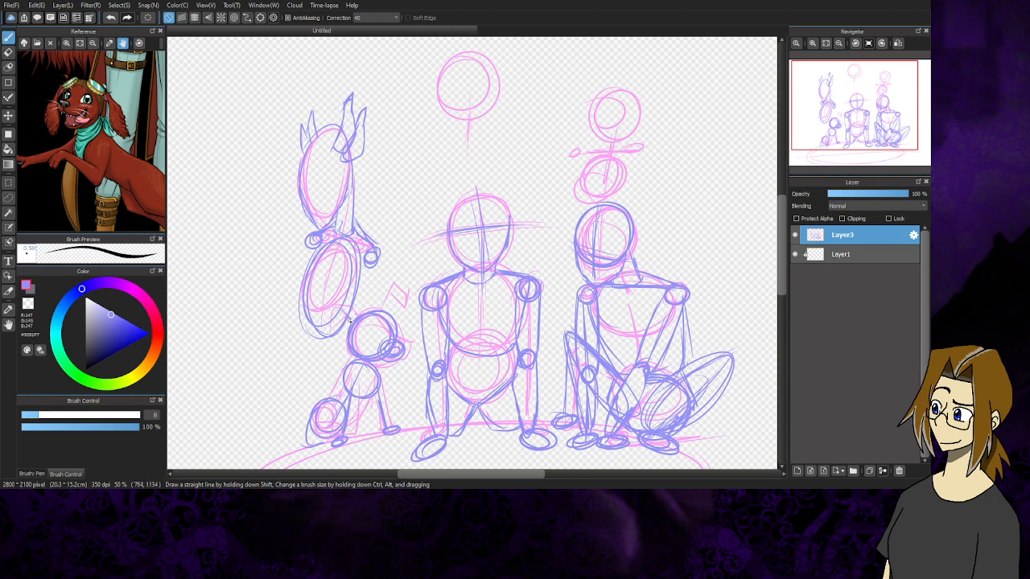
mouse_move(342, 313)
mouse_down()
mouse_move(337, 328)
mouse_move(330, 311)
mouse_move(394, 291)
mouse_move(403, 304)
mouse_move(411, 295)
mouse_move(396, 288)
mouse_up()
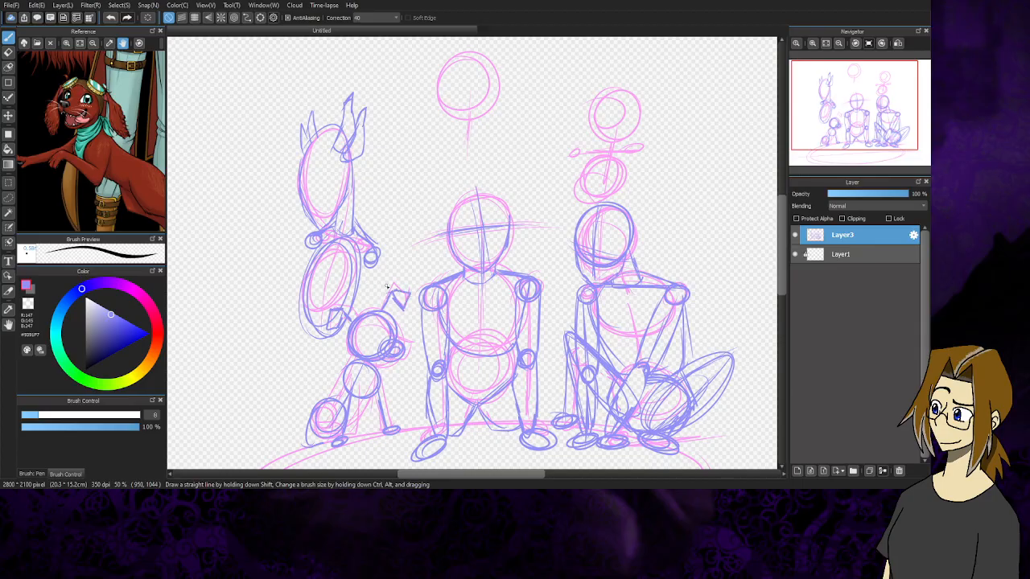
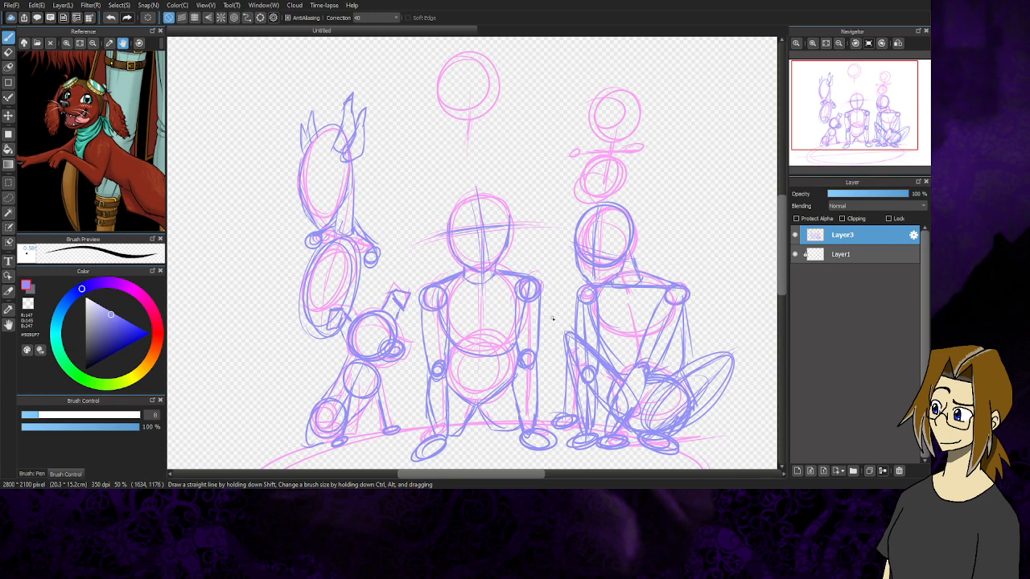
Outline the upper middle figure's head in blue with a vertical centre line and a tapered jaw and chin
drag(435, 99, 451, 134)
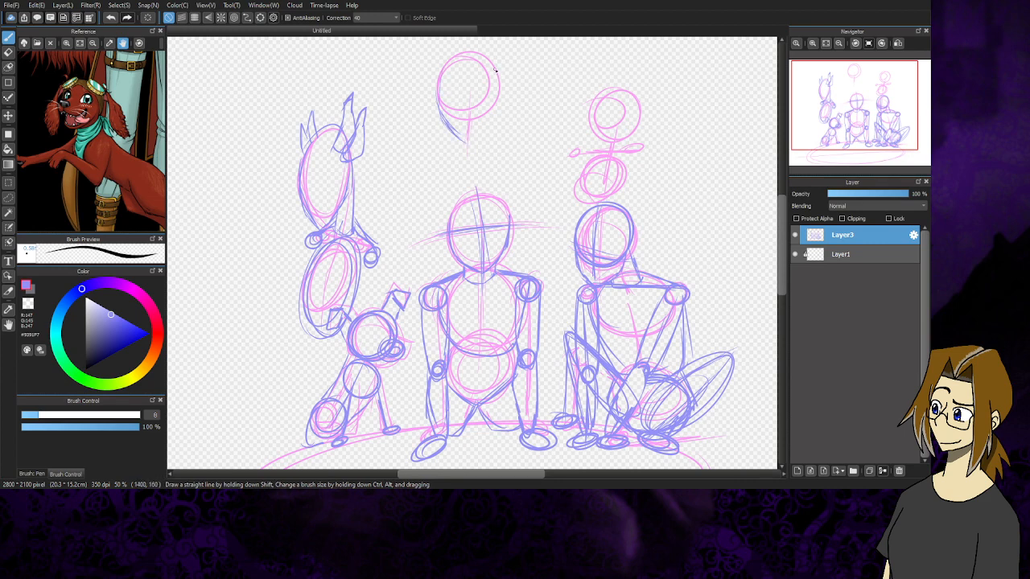
drag(495, 70, 504, 113)
drag(482, 77, 452, 84)
mouse_move(447, 123)
mouse_down()
mouse_move(501, 94)
mouse_move(441, 85)
mouse_move(501, 130)
mouse_up()
mouse_move(472, 58)
mouse_down()
mouse_move(447, 134)
mouse_move(493, 88)
mouse_move(477, 70)
mouse_move(467, 150)
mouse_up()
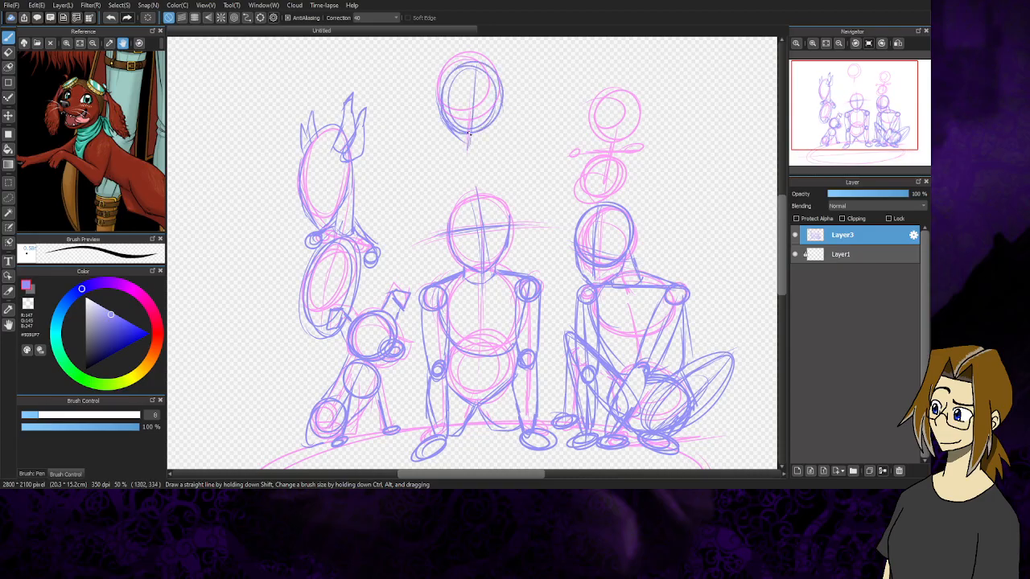
drag(488, 109, 441, 123)
mouse_move(500, 106)
mouse_down()
mouse_move(467, 152)
mouse_move(446, 114)
mouse_move(471, 144)
mouse_up()
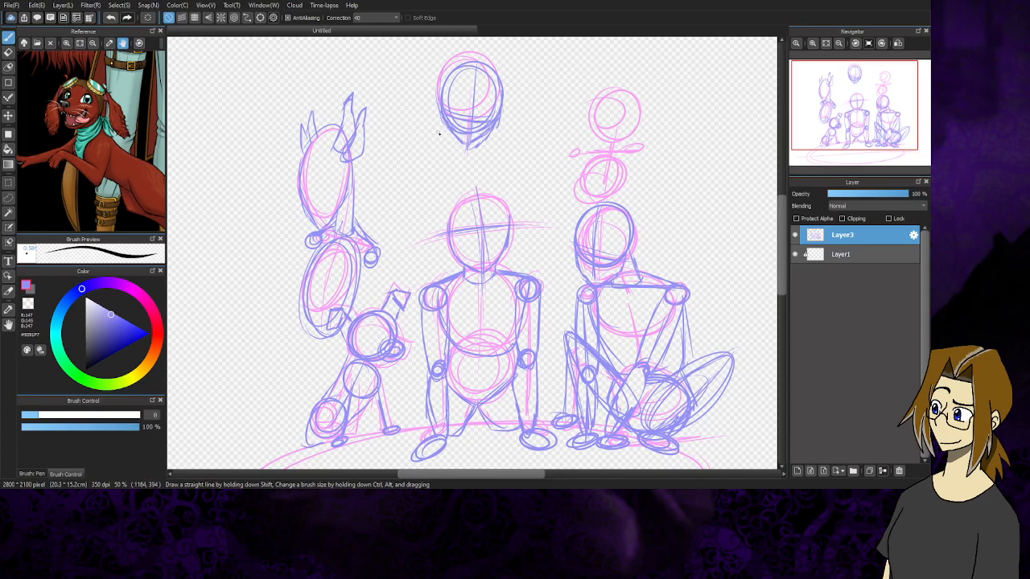
mouse_move(449, 123)
mouse_down()
mouse_move(441, 145)
mouse_move(464, 142)
mouse_up()
Draw the upper middle figure's shoulder circles, round chest and light arm guidelines in blue below the head
mouse_move(421, 145)
mouse_down()
mouse_move(509, 142)
mouse_move(408, 146)
mouse_move(457, 141)
mouse_move(432, 136)
mouse_move(425, 147)
mouse_up()
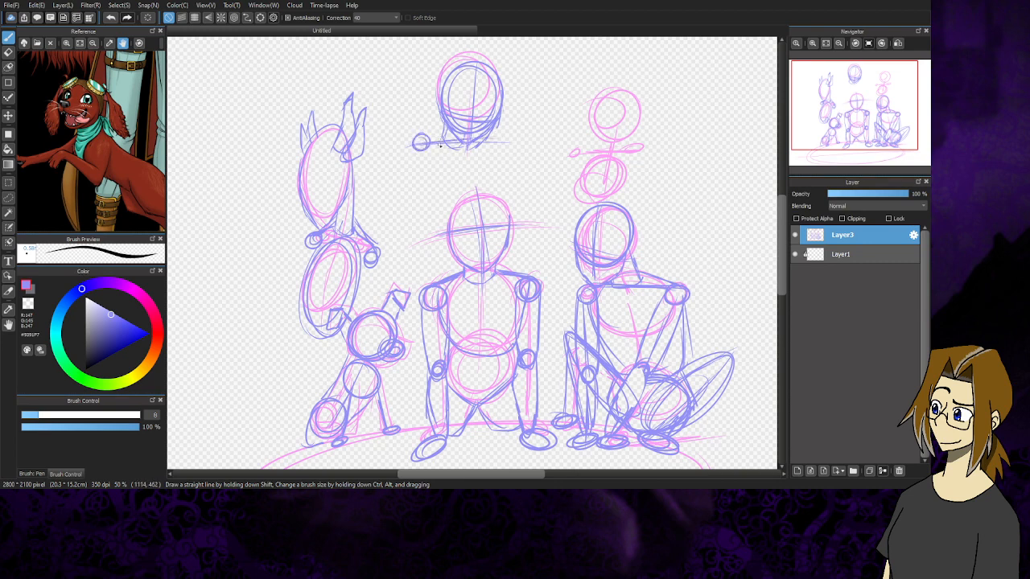
drag(492, 133, 445, 204)
drag(435, 143, 483, 206)
mouse_move(475, 145)
mouse_down()
mouse_move(416, 173)
mouse_move(493, 174)
mouse_move(425, 148)
mouse_move(476, 203)
mouse_up()
drag(434, 143, 448, 201)
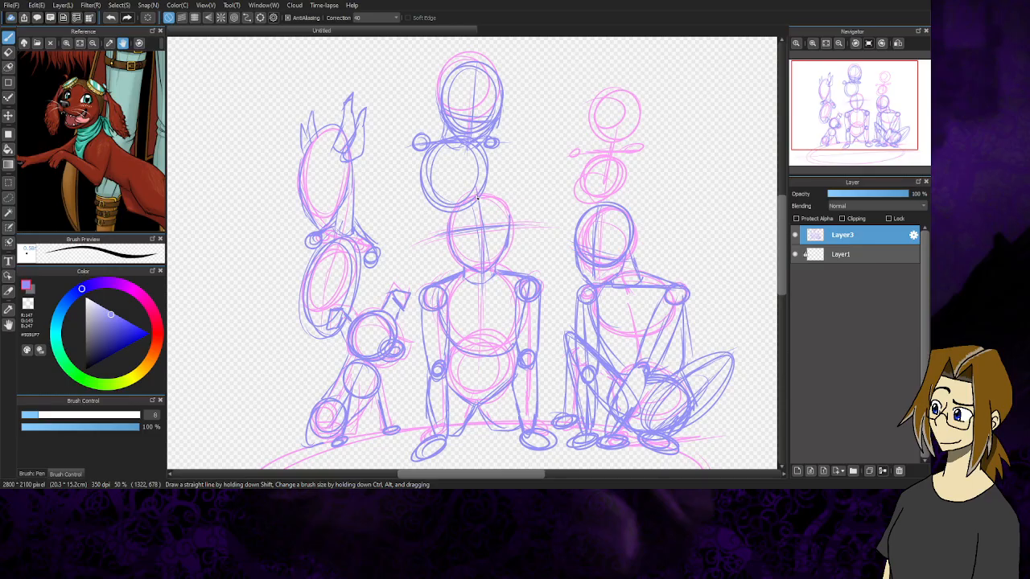
mouse_move(419, 152)
mouse_down()
mouse_move(406, 187)
mouse_move(411, 175)
mouse_move(436, 209)
mouse_up()
mouse_move(427, 208)
mouse_down()
mouse_move(403, 245)
mouse_move(405, 283)
mouse_up()
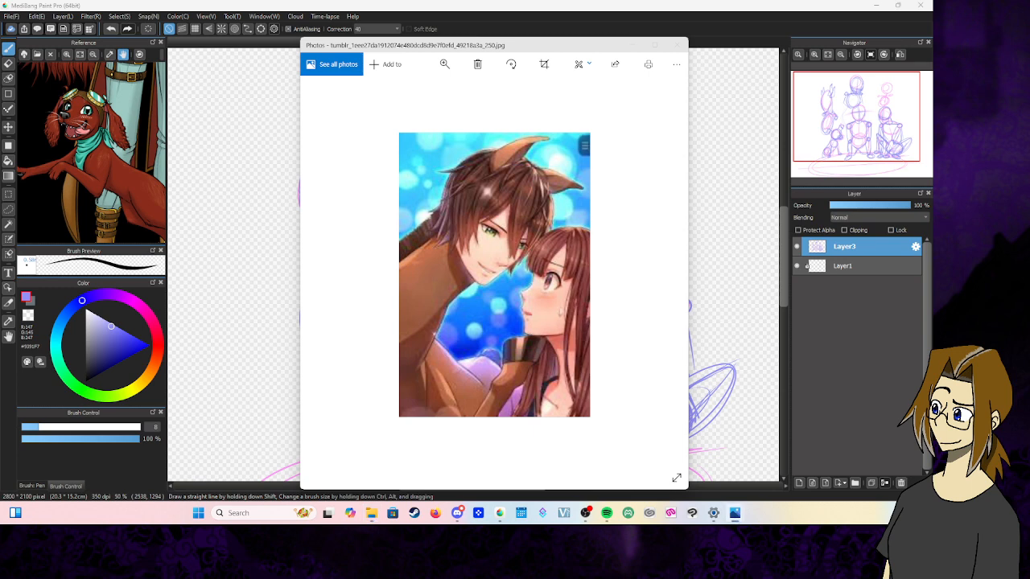
Compare the two horse-eared character reference pictures side by side and close both of them
drag(736, 82, 207, 50)
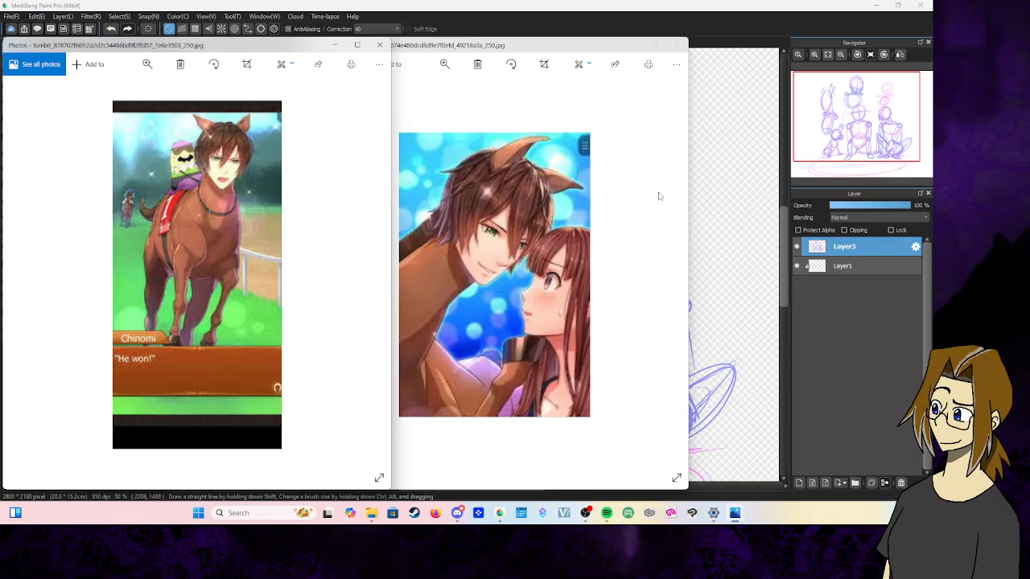
click(676, 45)
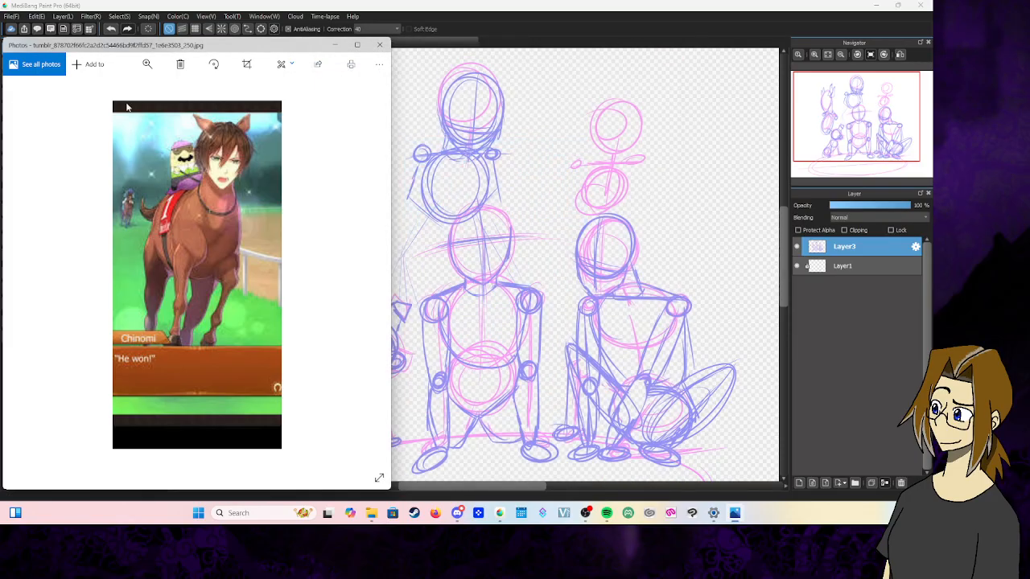
click(379, 44)
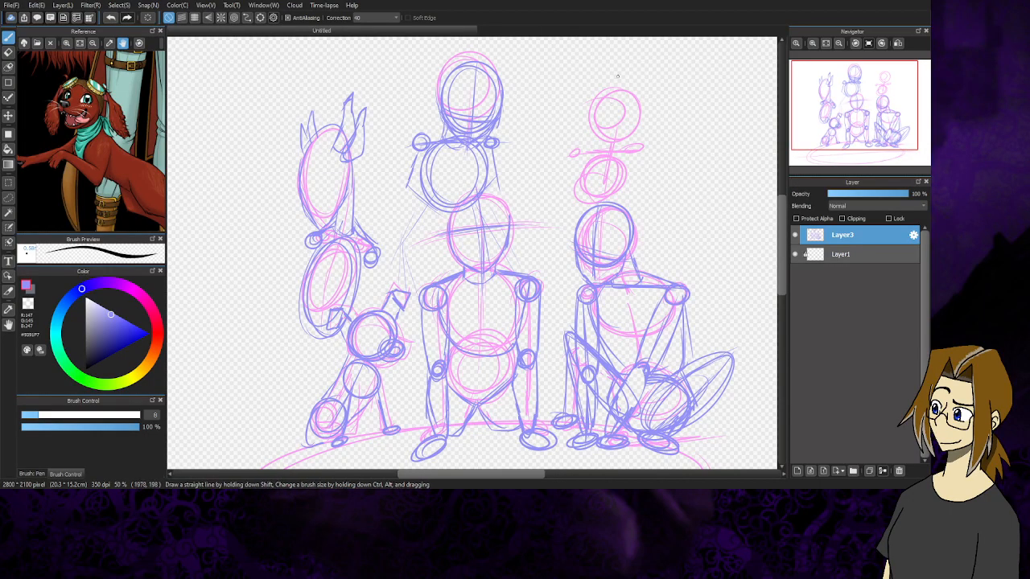
Draw the upper right-hand figure's round head in blue with crossing face guidelines and a jaw angled down to the left
mouse_move(615, 75)
mouse_down()
mouse_move(607, 136)
mouse_move(639, 101)
mouse_move(581, 95)
mouse_move(618, 139)
mouse_move(644, 92)
mouse_move(600, 89)
mouse_up()
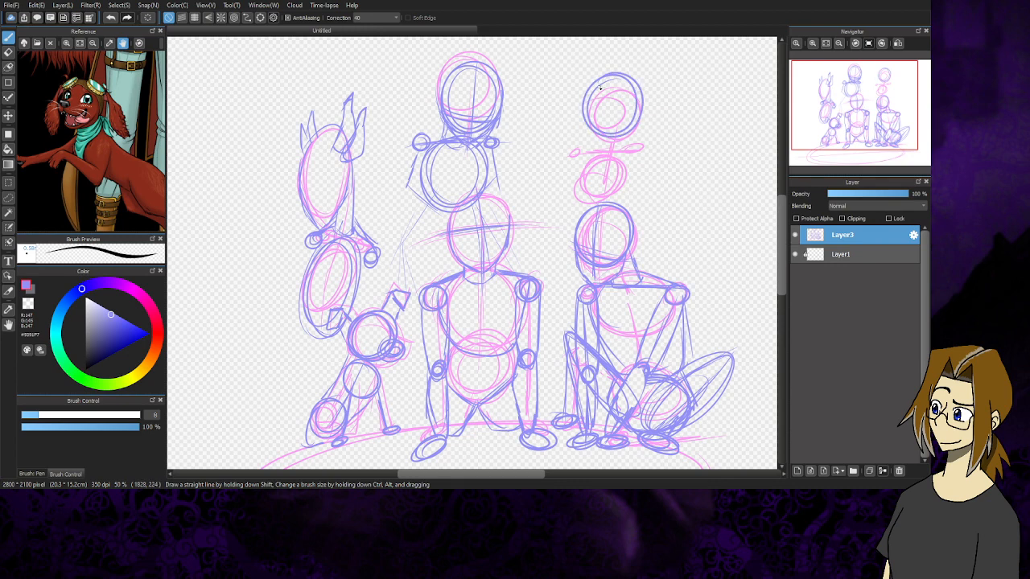
drag(617, 78, 612, 134)
drag(581, 112, 644, 112)
mouse_move(581, 113)
mouse_down()
mouse_move(624, 119)
mouse_move(626, 110)
mouse_move(631, 127)
mouse_move(640, 101)
mouse_move(632, 128)
mouse_up()
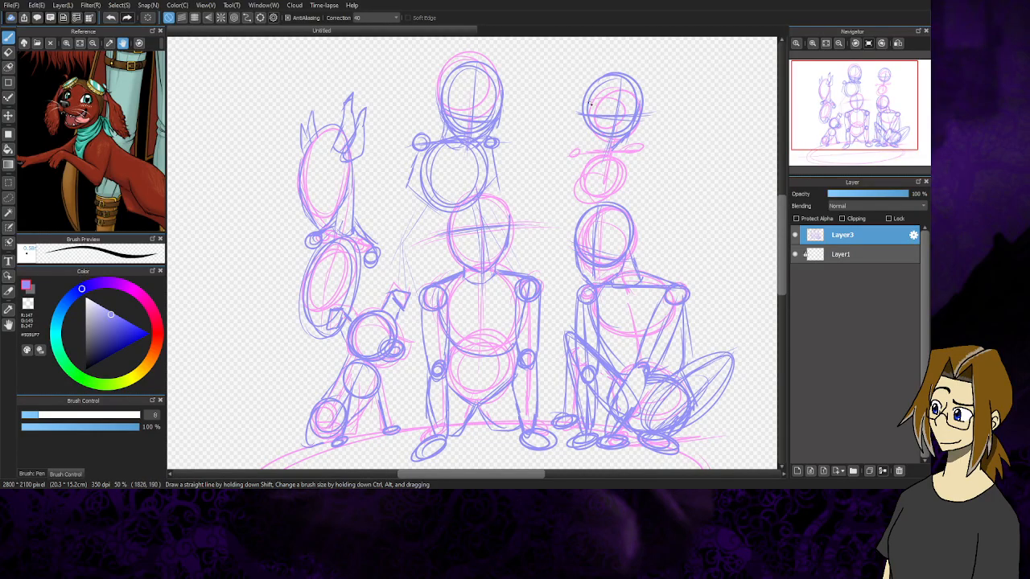
mouse_move(584, 106)
mouse_down()
mouse_move(583, 129)
mouse_move(603, 154)
mouse_move(614, 151)
mouse_move(594, 139)
mouse_move(597, 148)
mouse_up()
mouse_move(584, 122)
mouse_down()
mouse_move(569, 151)
mouse_move(582, 132)
mouse_move(574, 142)
mouse_move(584, 163)
mouse_move(579, 152)
mouse_move(600, 163)
mouse_move(591, 130)
mouse_move(576, 150)
mouse_move(601, 150)
mouse_up()
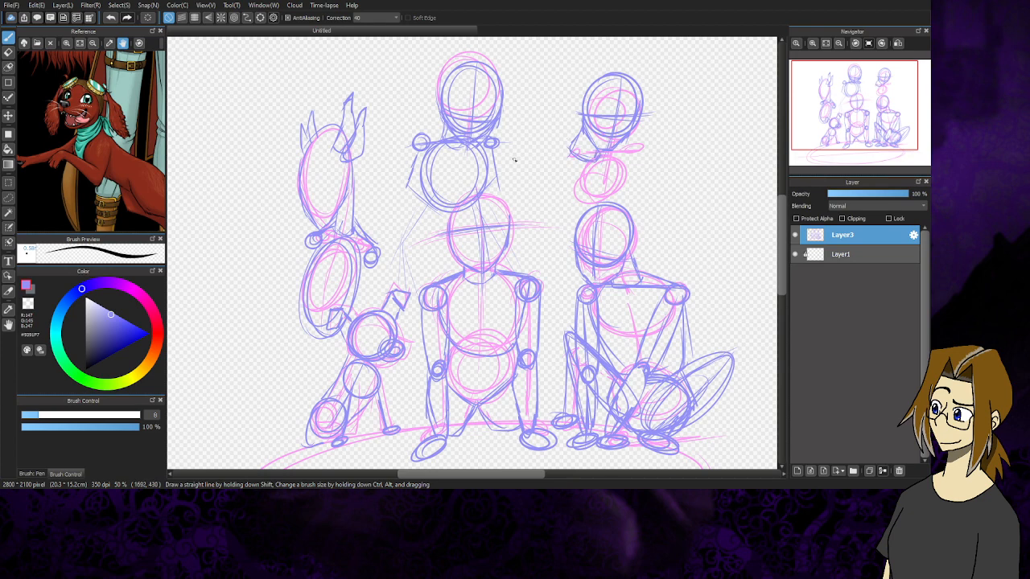
Draw the upper right-hand figure's shoulder line, shoulder ovals and large chest circle in blue, and close the reference image display
mouse_move(568, 150)
mouse_down()
mouse_move(524, 162)
mouse_move(555, 166)
mouse_move(525, 189)
mouse_move(549, 151)
mouse_up()
drag(618, 145, 633, 149)
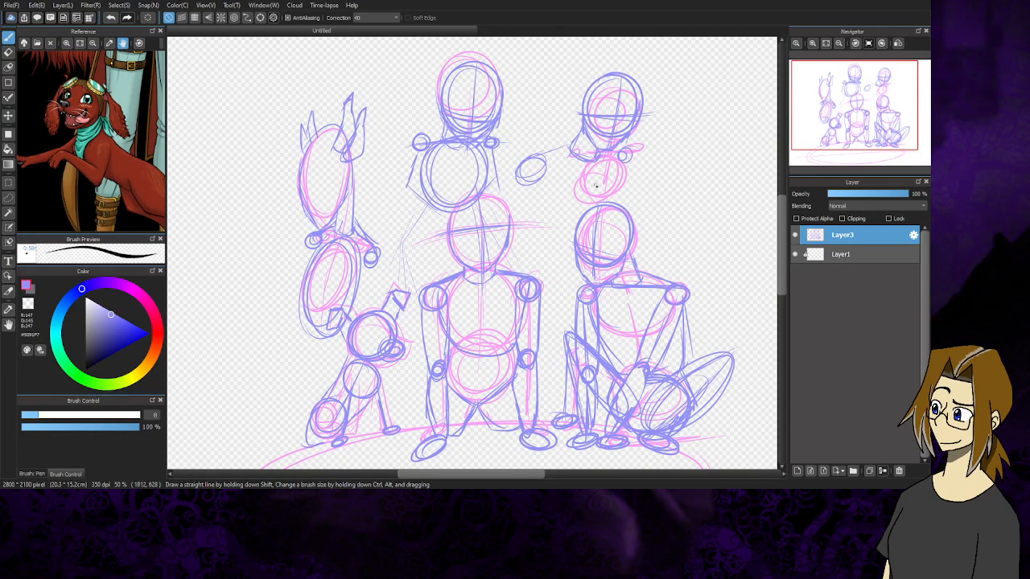
mouse_move(581, 150)
mouse_down()
mouse_move(538, 219)
mouse_move(614, 176)
mouse_move(541, 170)
mouse_move(580, 229)
mouse_move(608, 163)
mouse_move(537, 214)
mouse_move(607, 155)
mouse_move(543, 170)
mouse_up()
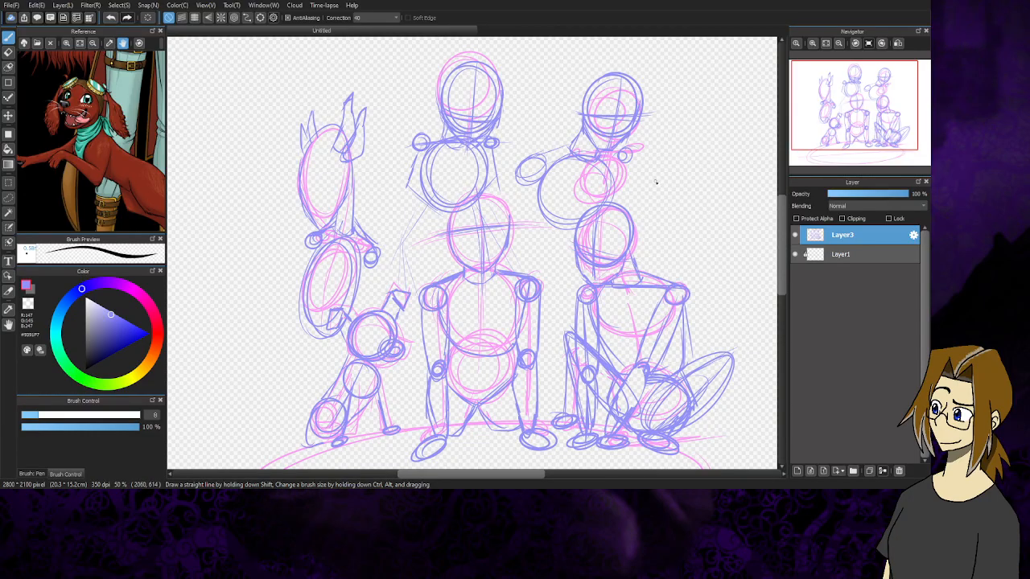
click(160, 31)
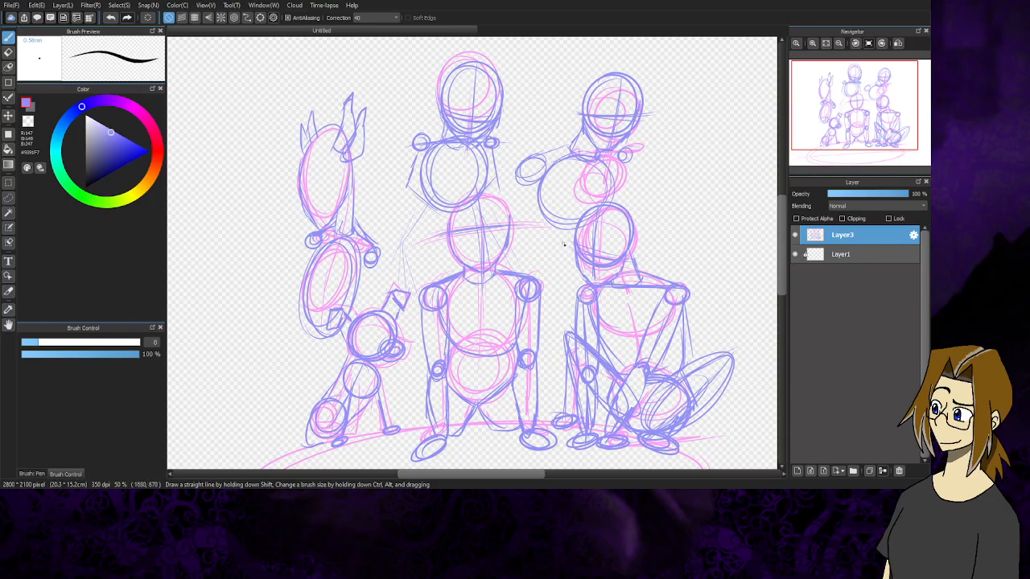
mouse_move(567, 155)
mouse_down()
mouse_move(574, 229)
mouse_move(554, 216)
mouse_up()
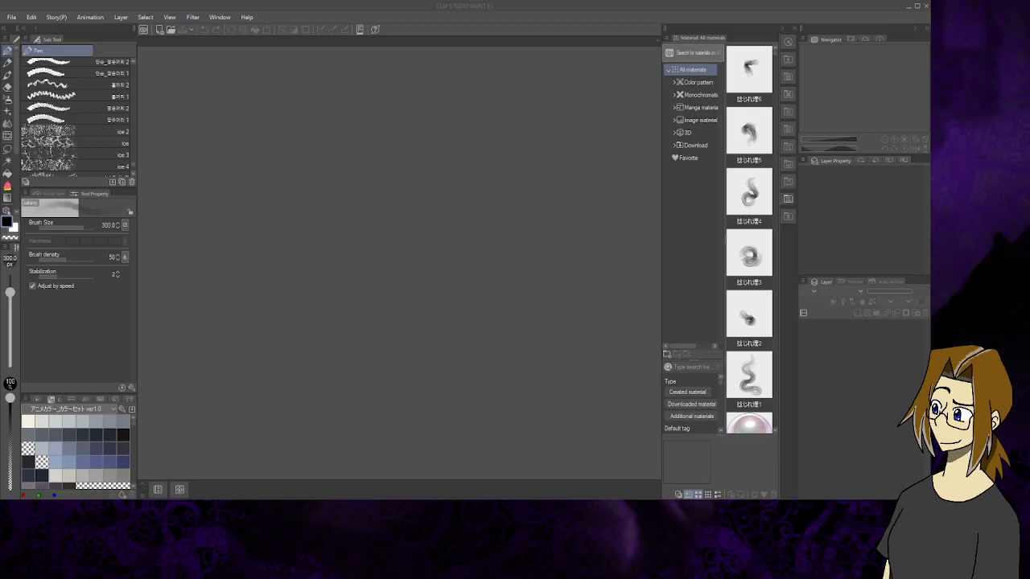
Switch to Clip Studio Paint and open phascollabproject2.psd
click(14, 18)
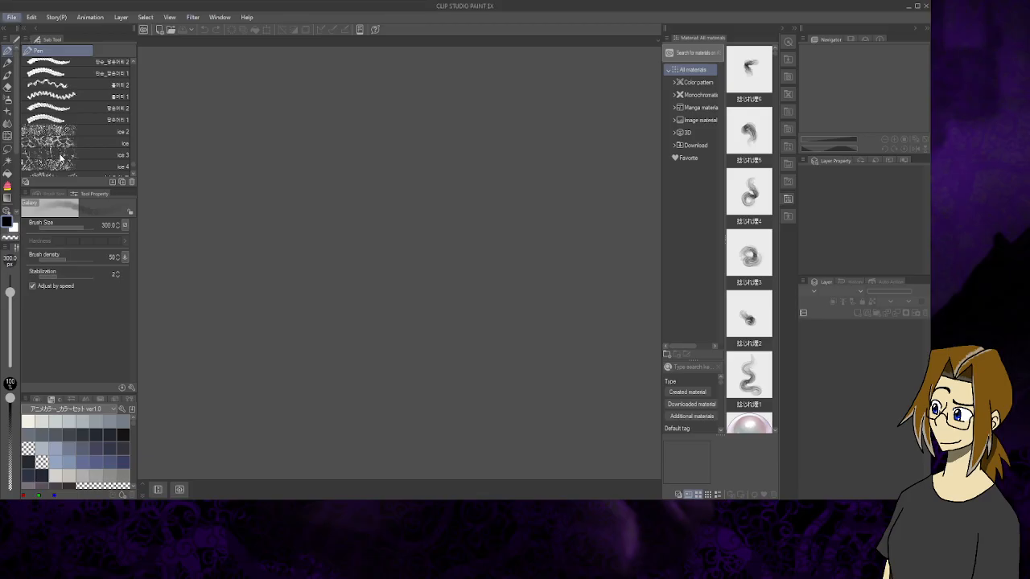
click(86, 73)
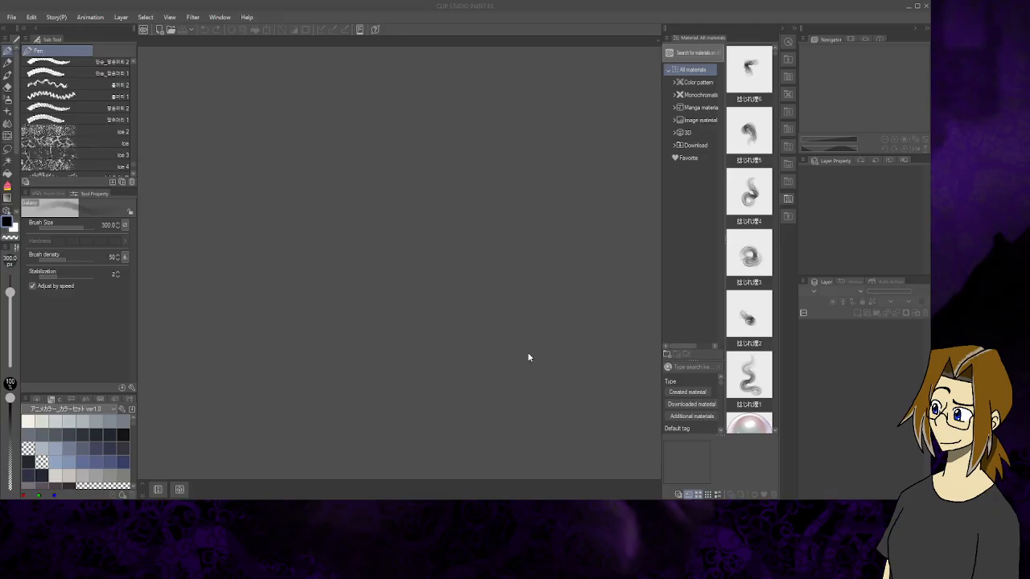
click(494, 328)
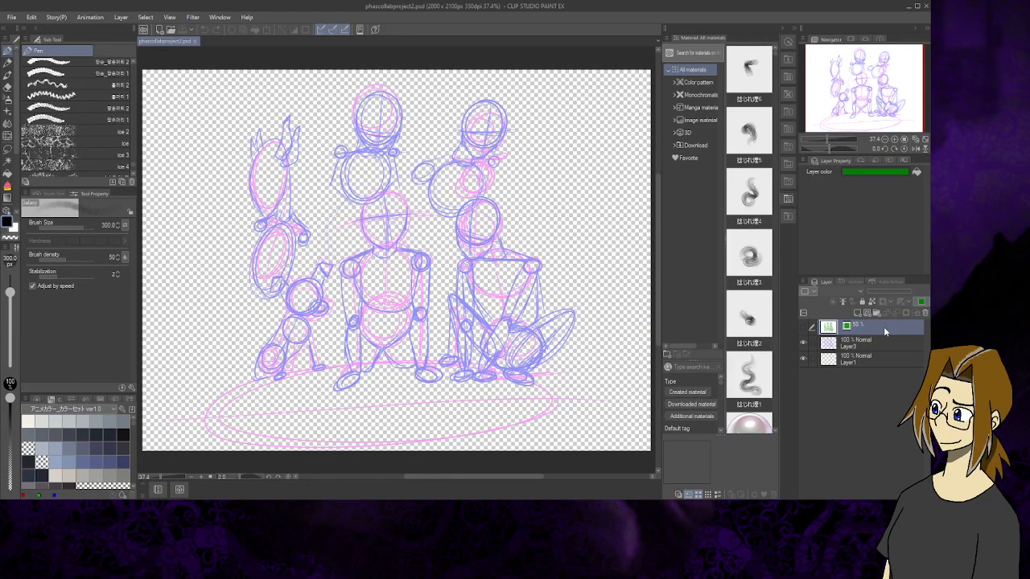
Toggle the green overlay layer on and off again, and make Layer1 the active layer
click(802, 328)
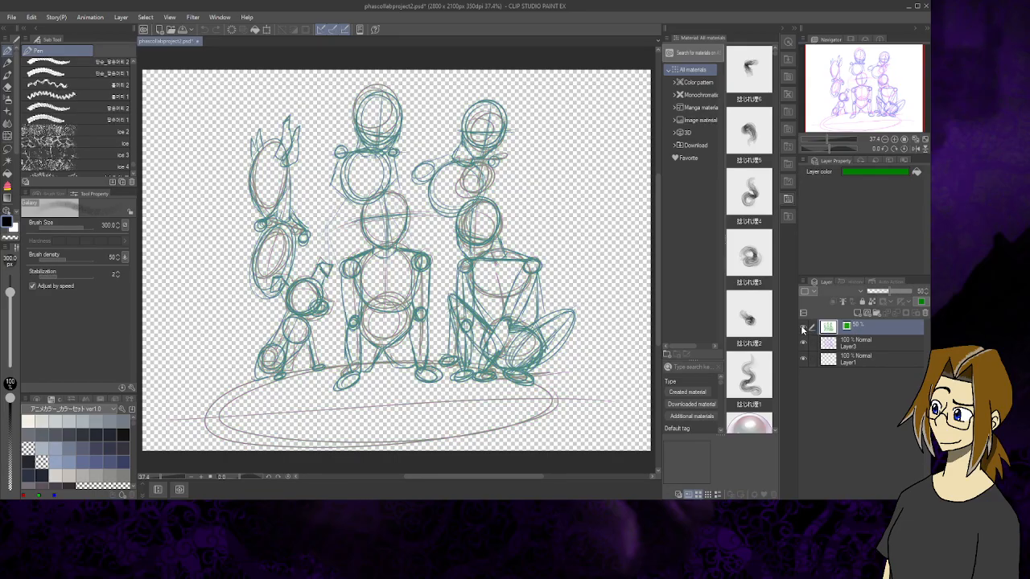
click(802, 328)
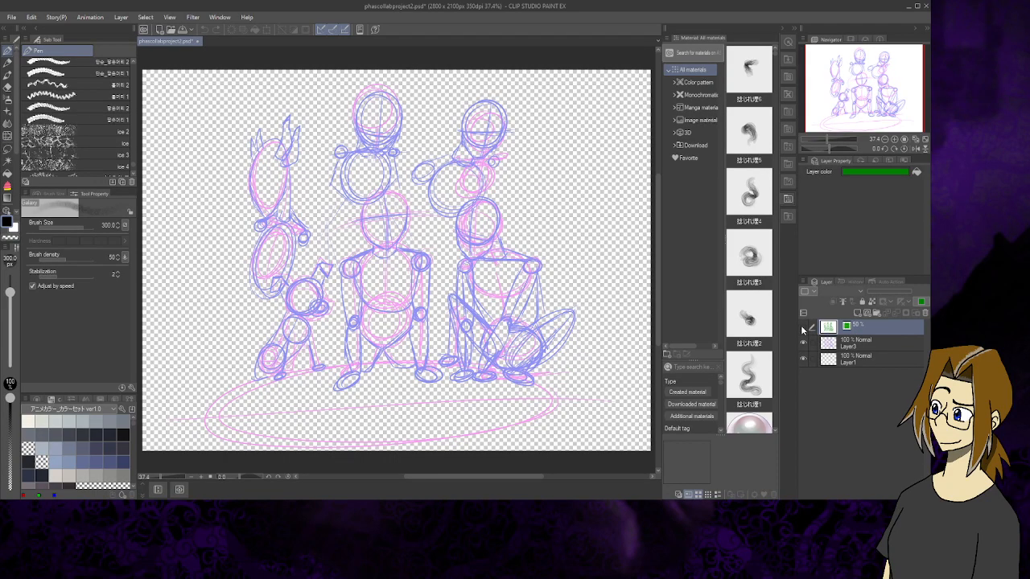
click(860, 349)
click(862, 361)
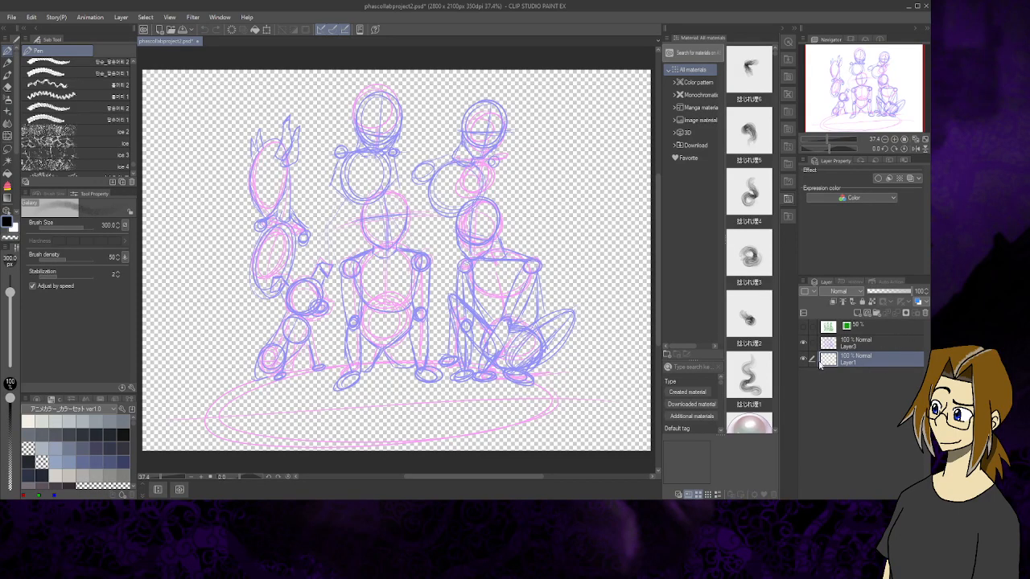
Find the 3D body type materials and place the female 3D drawing figure Ver.2 in the middle of the canvas
click(697, 136)
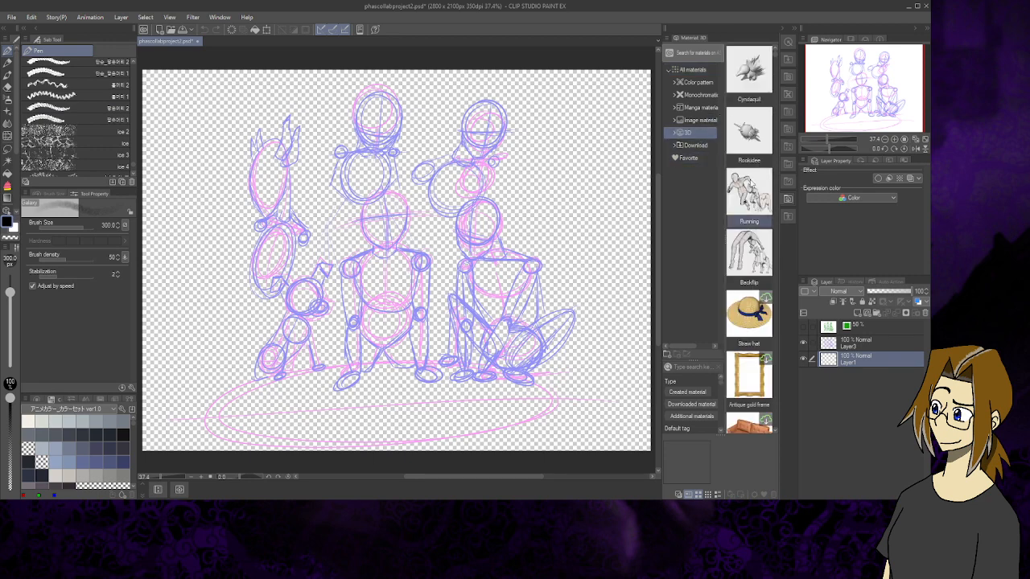
scroll(753, 187, up, 1)
scroll(749, 225, down, 4)
scroll(748, 226, down, 7)
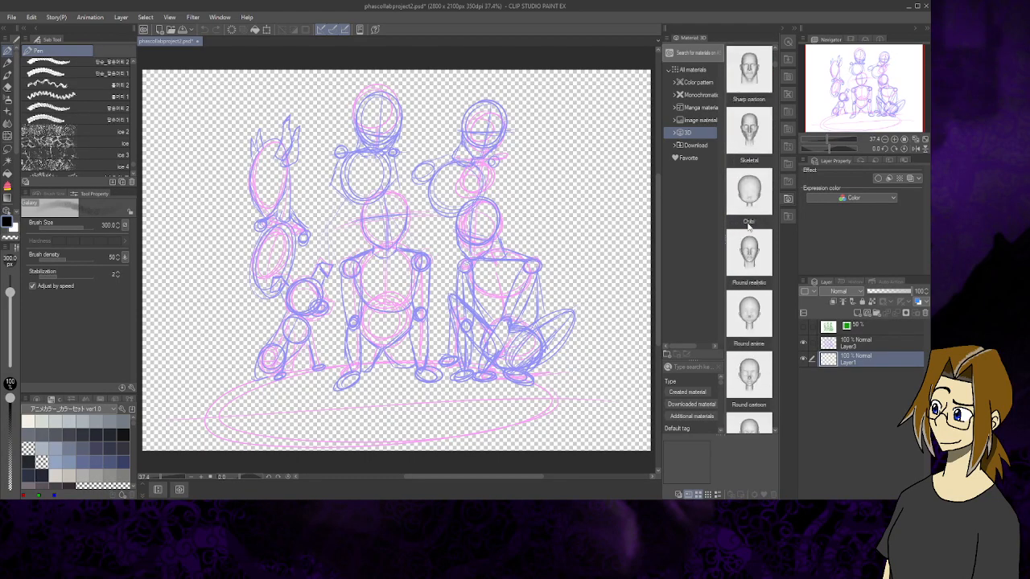
scroll(748, 227, down, 8)
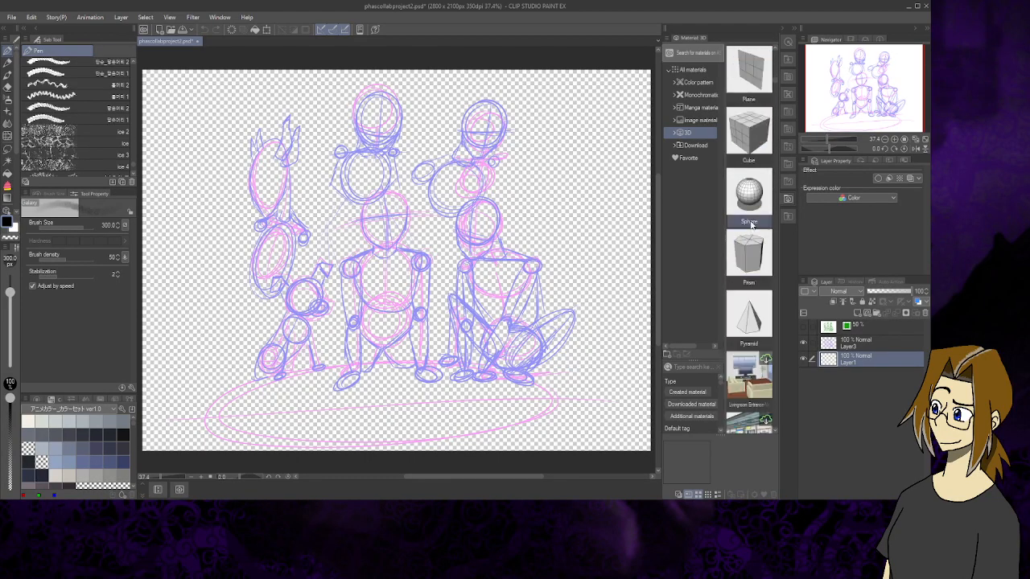
click(675, 133)
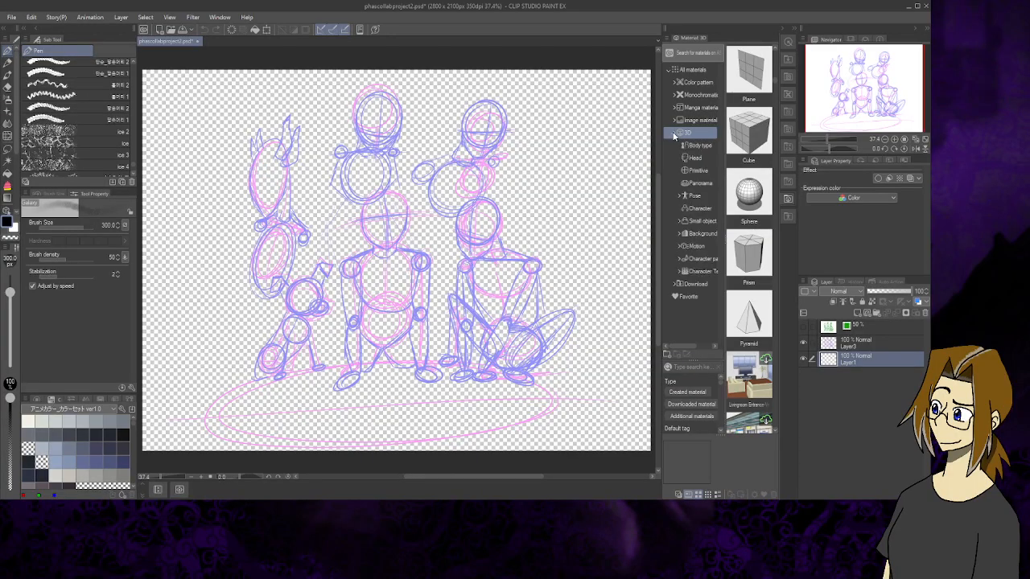
click(697, 145)
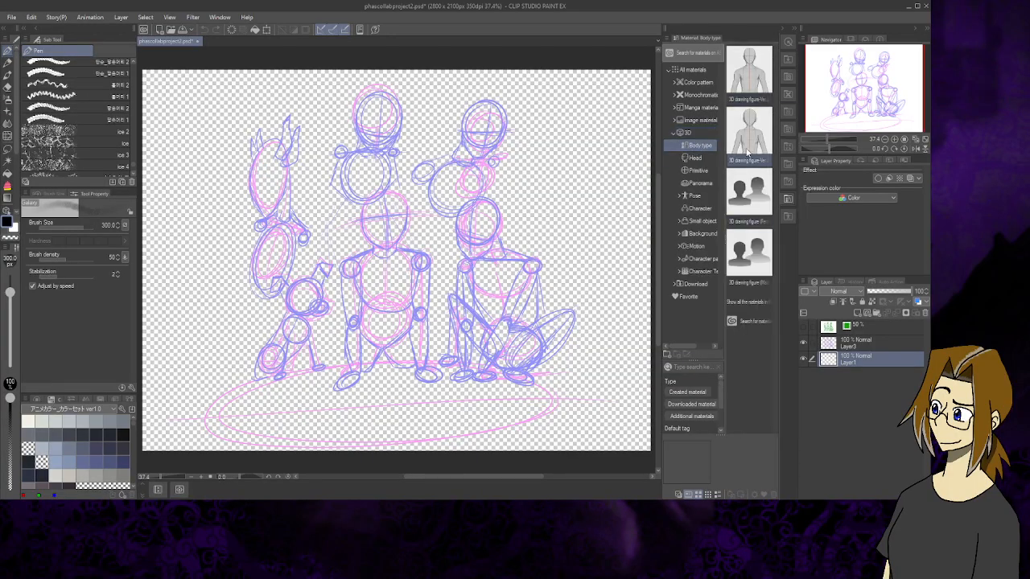
drag(753, 137, 393, 298)
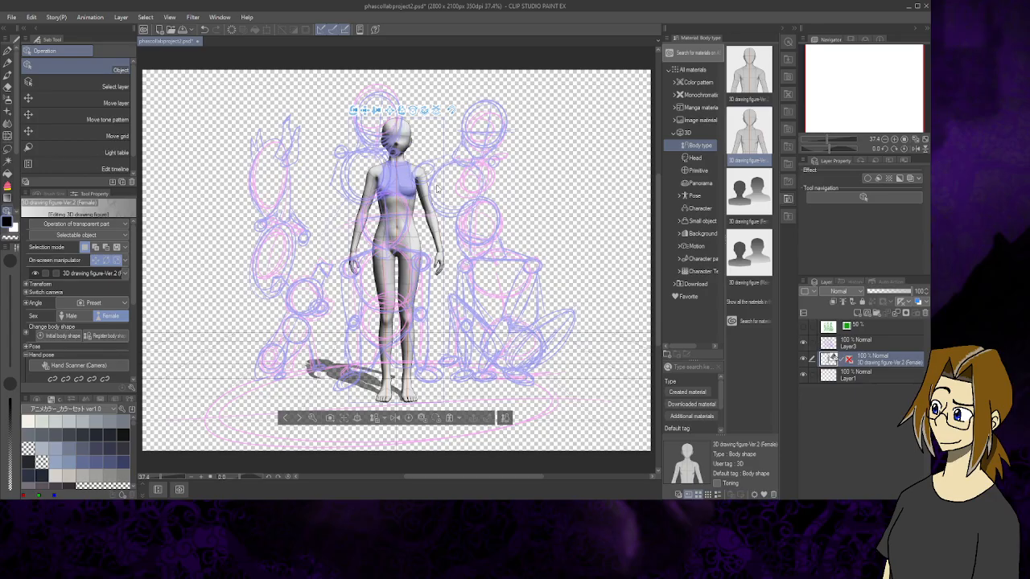
Try to bend the female 3D figure into a crouch by lowering its pelvis, and remove the figure from the canvas
click(395, 252)
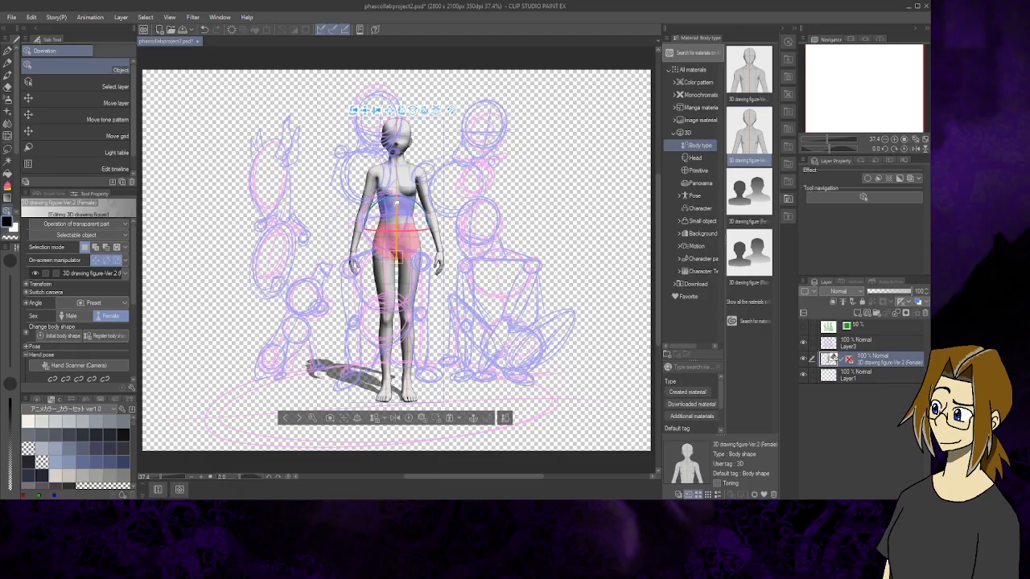
drag(394, 256, 411, 229)
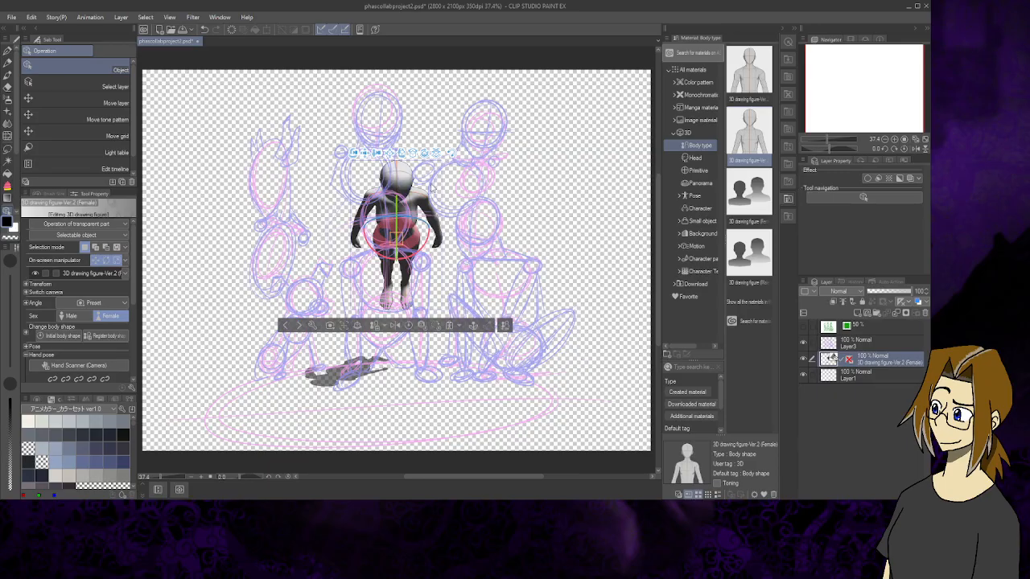
drag(434, 187, 418, 207)
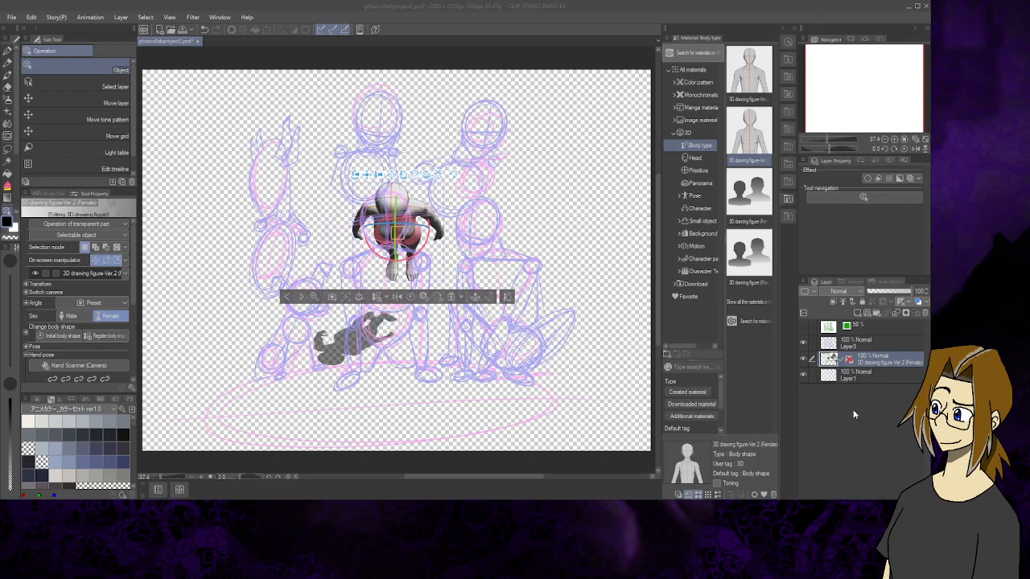
click(462, 191)
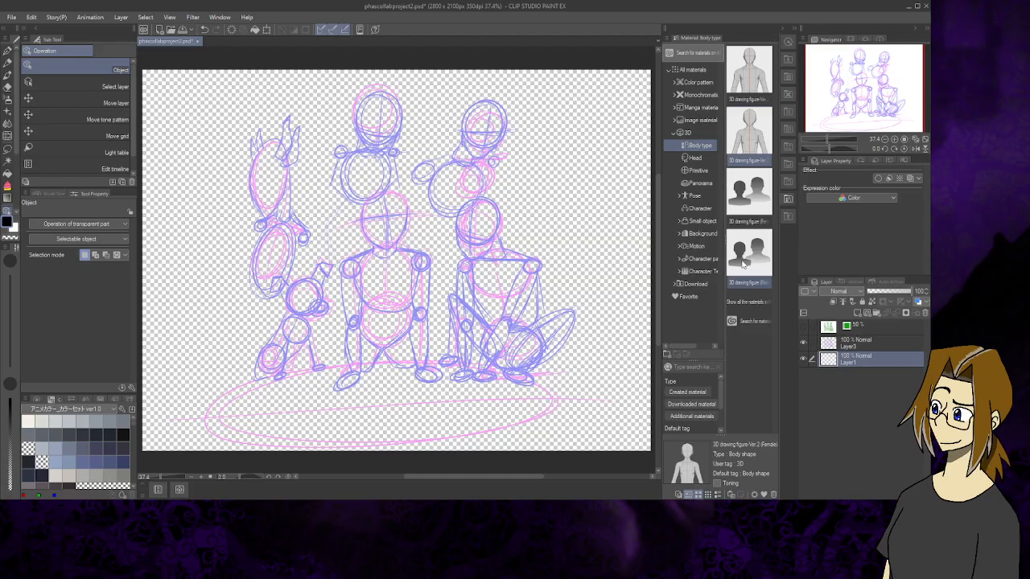
Try the Shh pose material from the 3D pose collection on the canvas and undo its placement
click(694, 195)
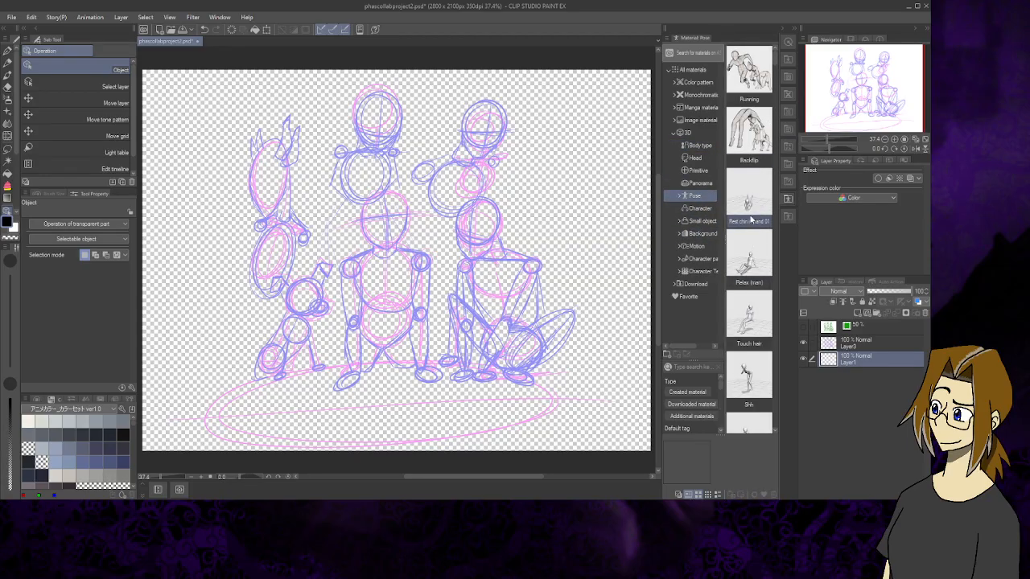
scroll(753, 314, down, 1)
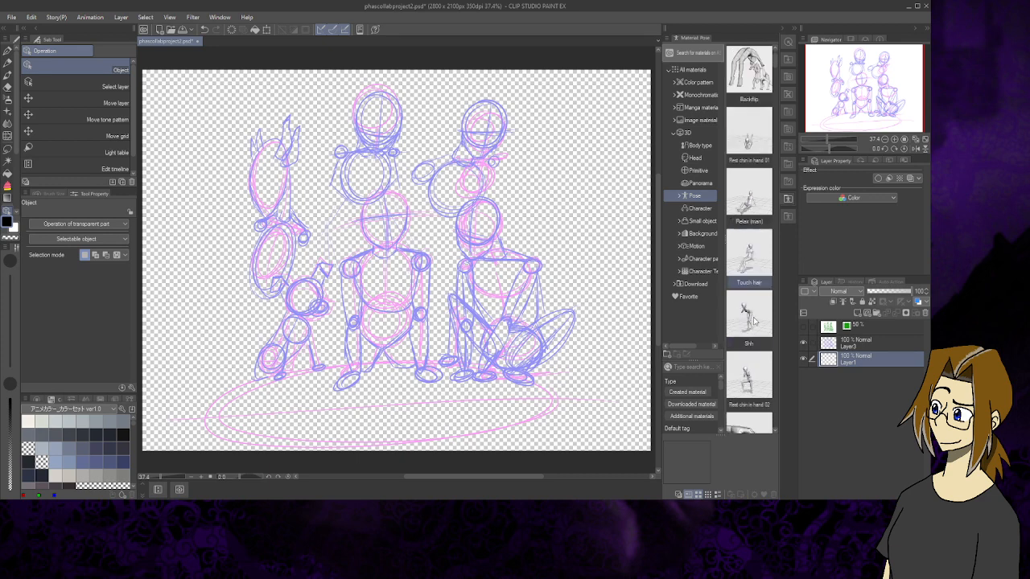
click(747, 321)
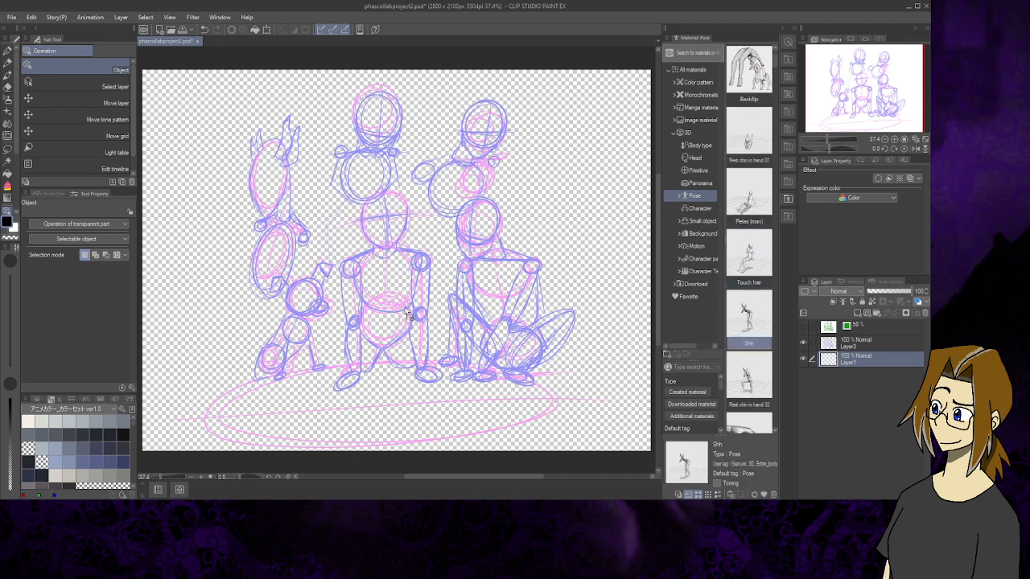
drag(406, 306, 406, 306)
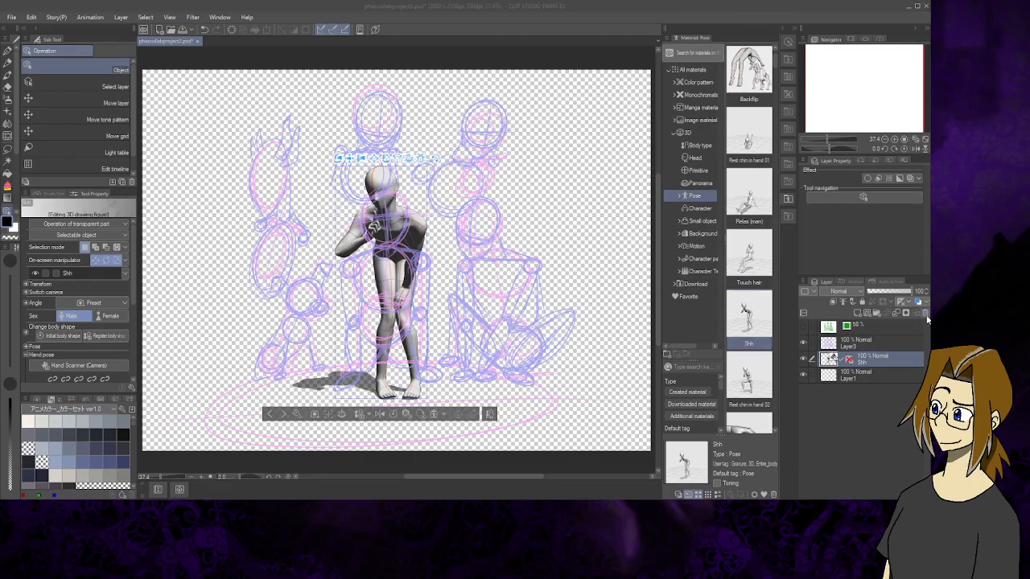
key(ctrl+z)
Look through the 3D pose materials and narrow them to the entire body category
scroll(748, 322, down, 2)
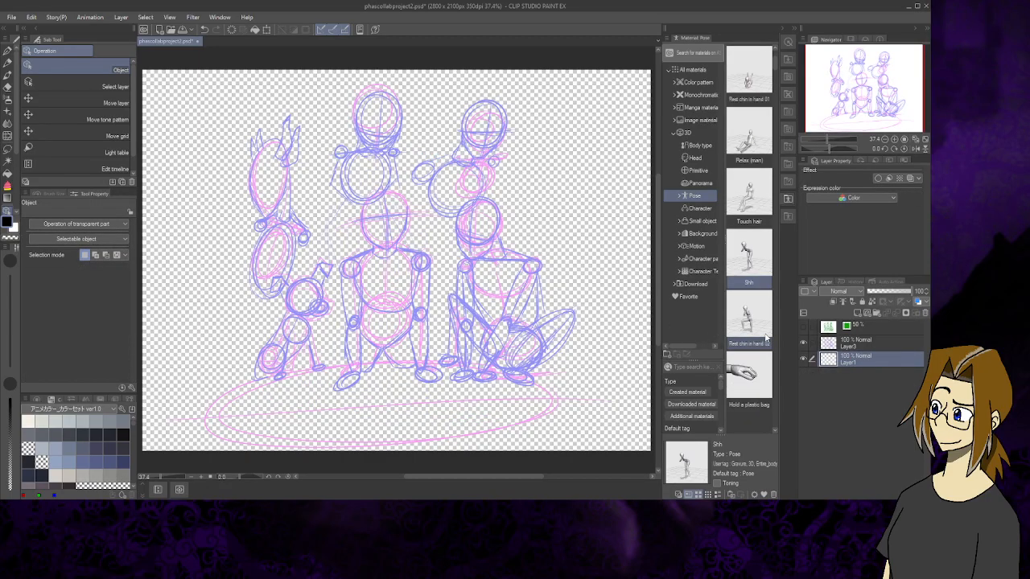
scroll(757, 344, down, 3)
scroll(755, 343, down, 5)
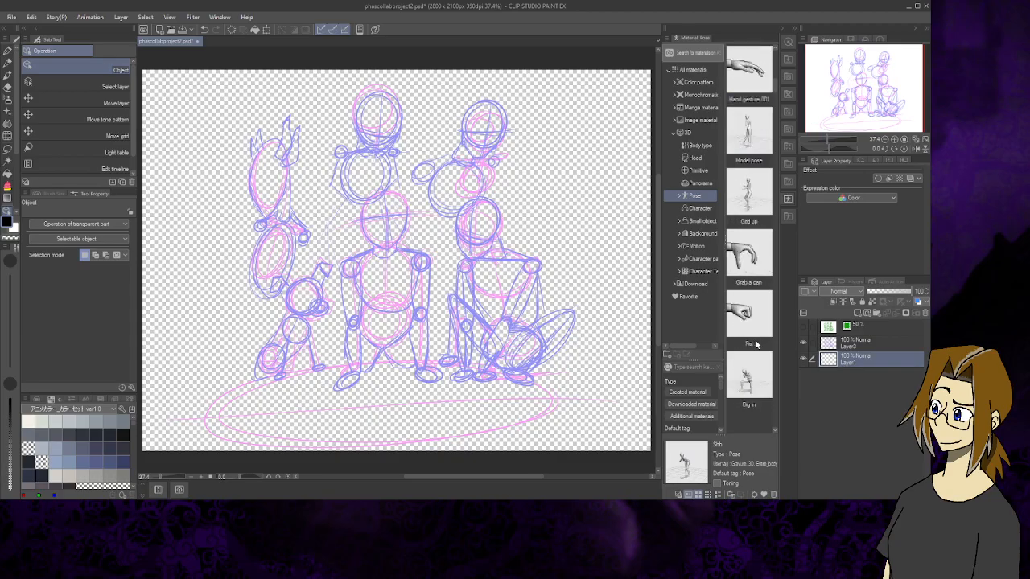
scroll(755, 344, down, 6)
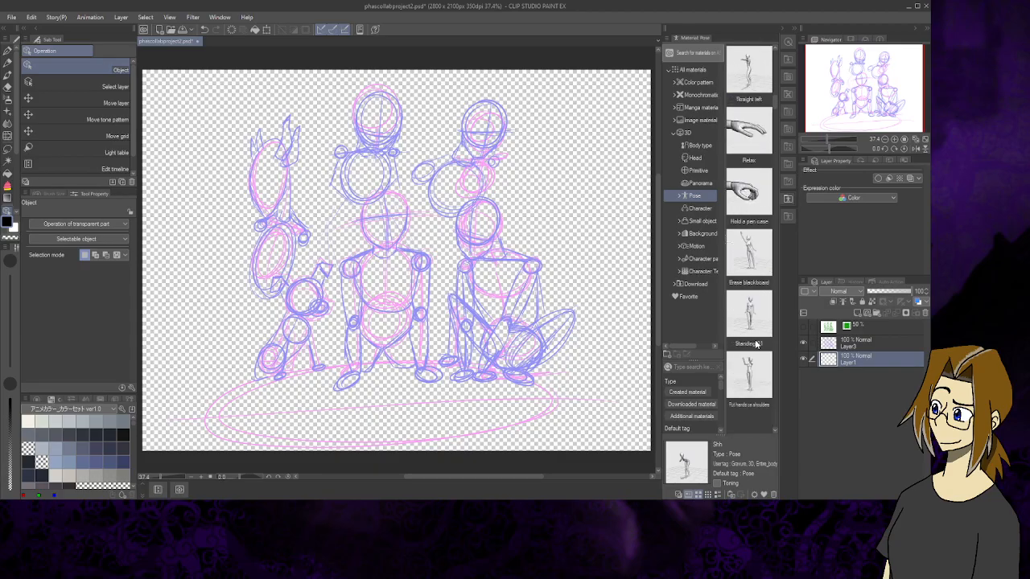
scroll(755, 344, down, 1)
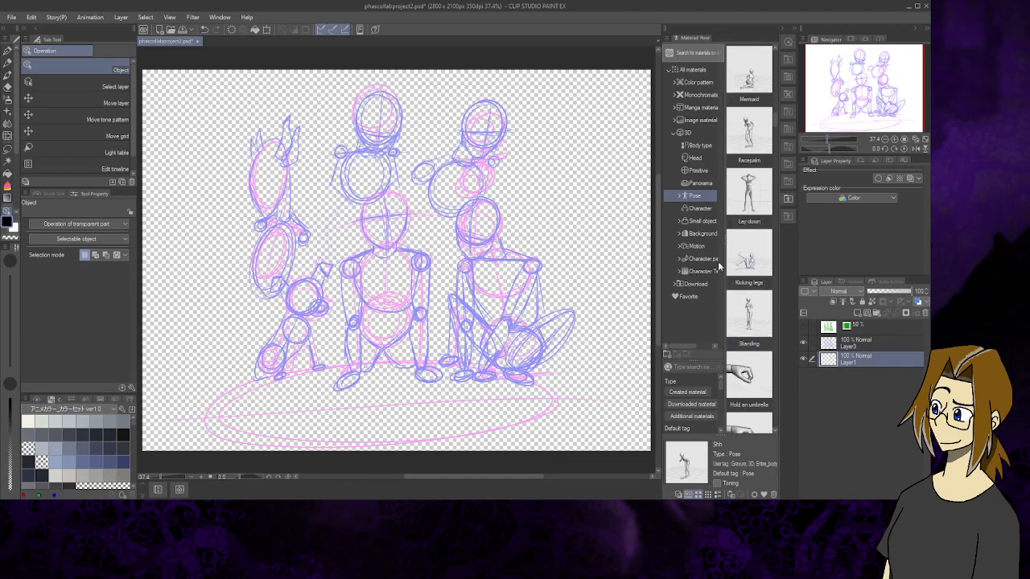
click(678, 196)
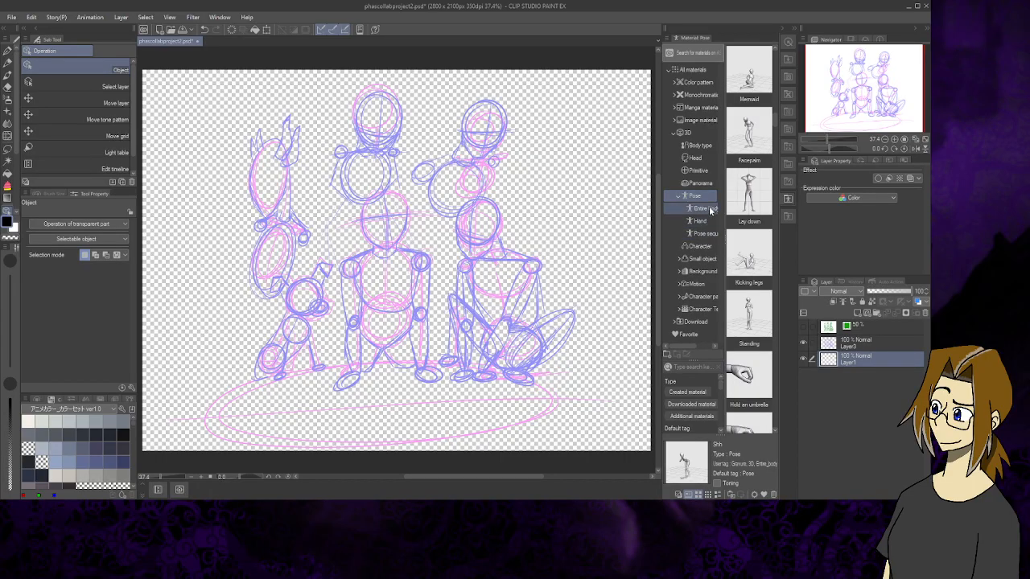
click(712, 211)
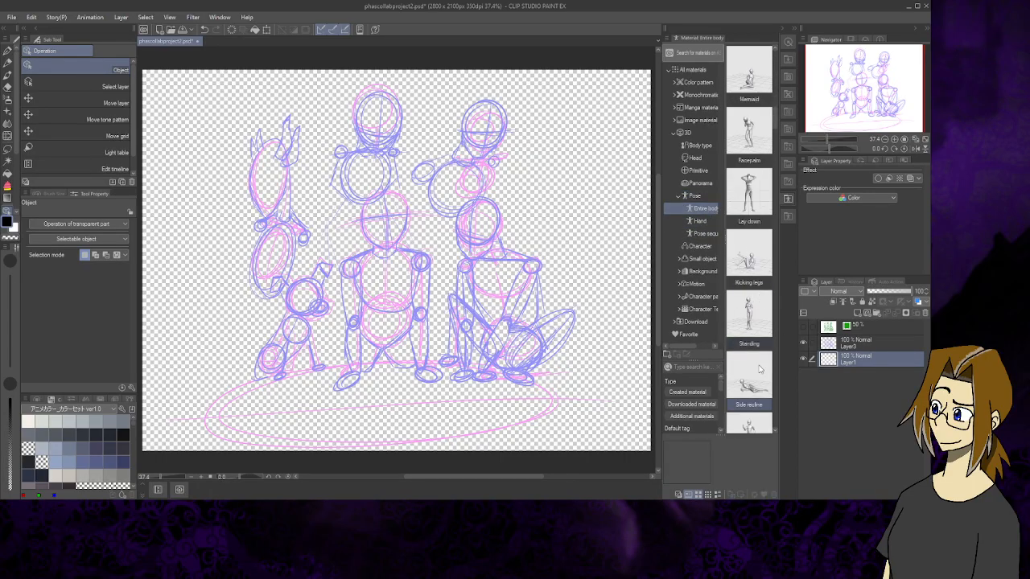
Find the Clasp the knee 02 pose among the entire body materials and place it in the middle of the canvas
scroll(759, 369, down, 2)
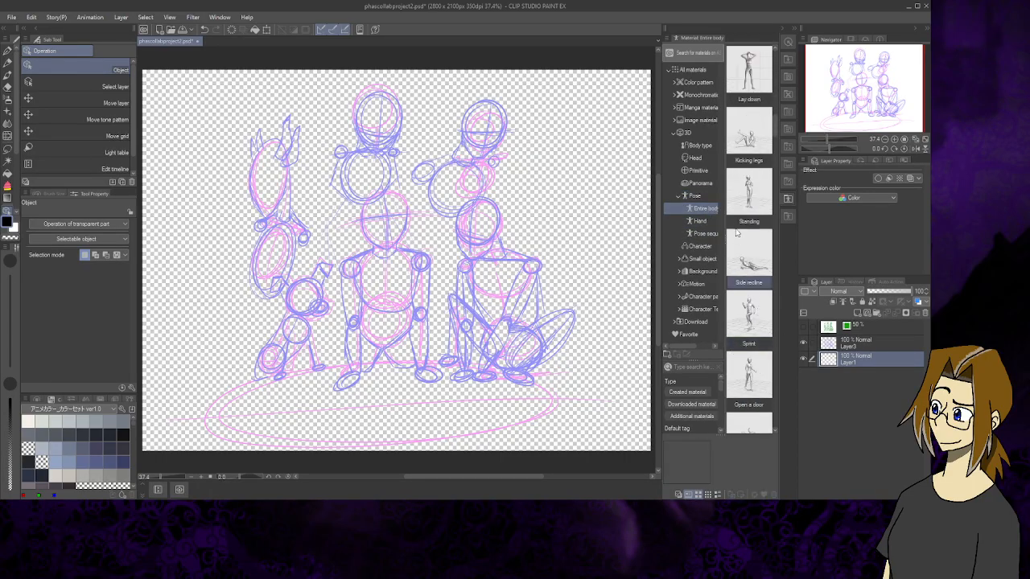
click(750, 248)
scroll(748, 261, down, 5)
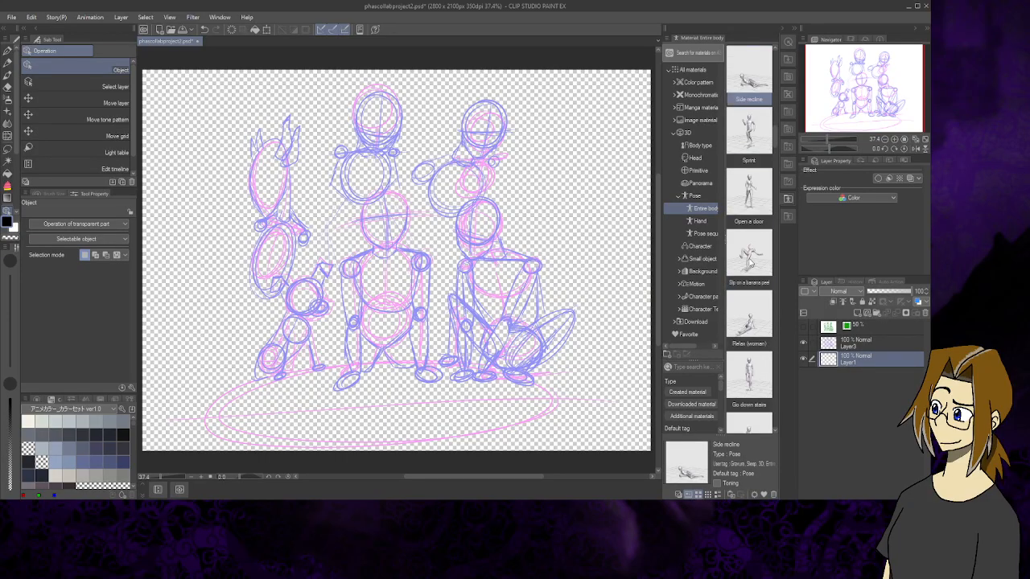
scroll(748, 261, down, 2)
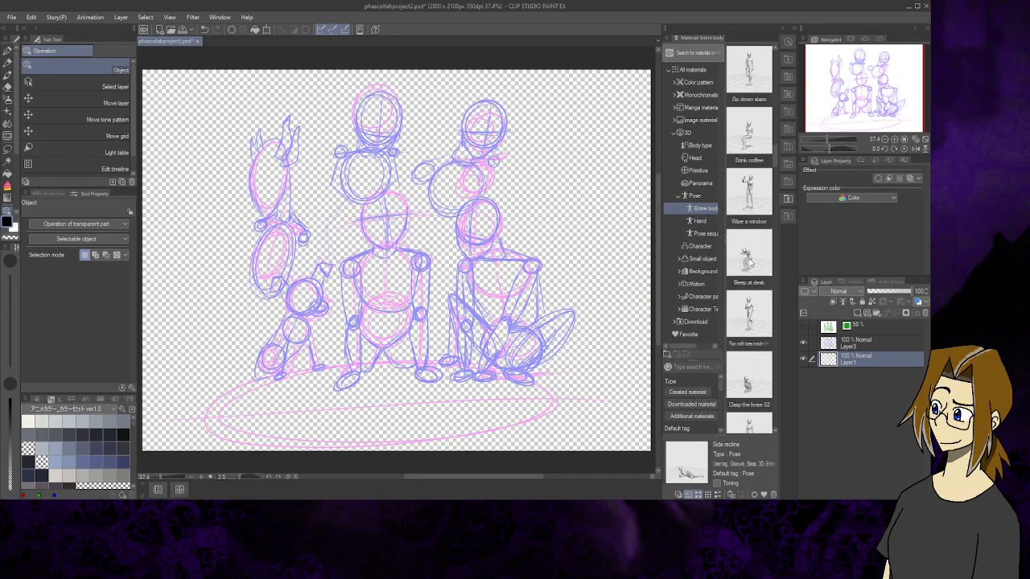
scroll(749, 261, down, 1)
click(754, 324)
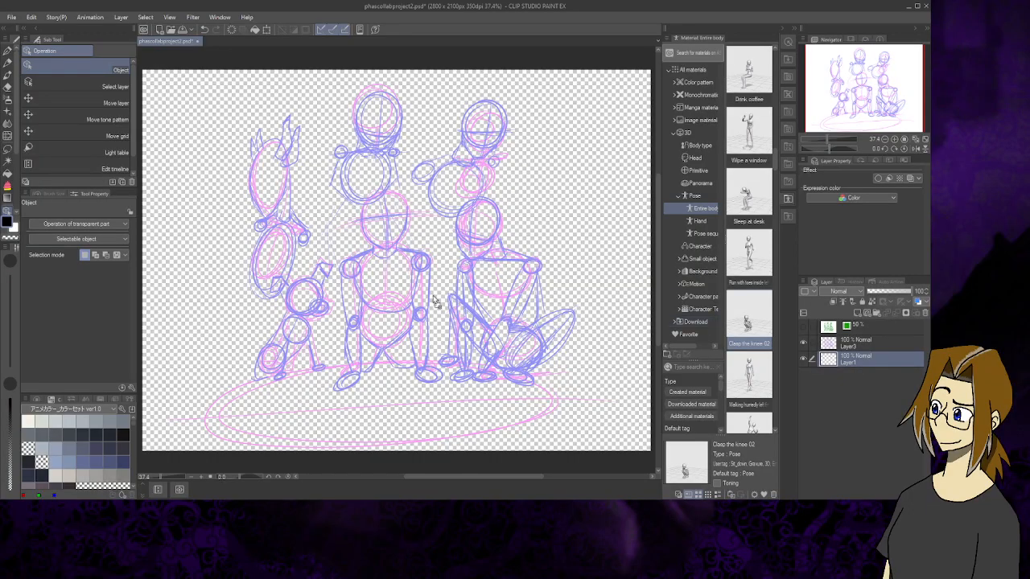
drag(505, 315, 382, 329)
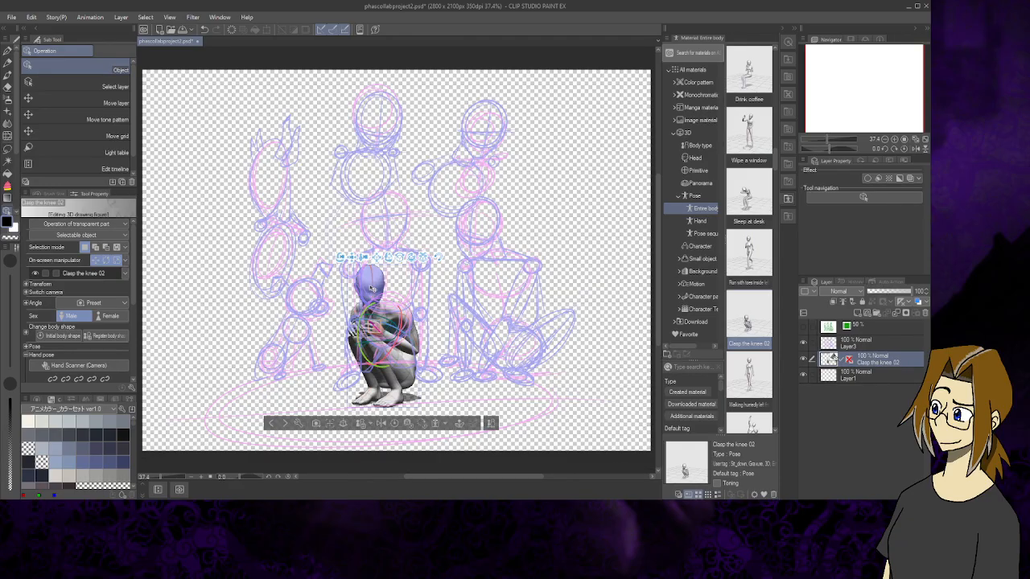
Move the crouching 3D figure over the lower right-hand sketch figure and adjust its viewing angle
click(372, 287)
drag(358, 311, 307, 304)
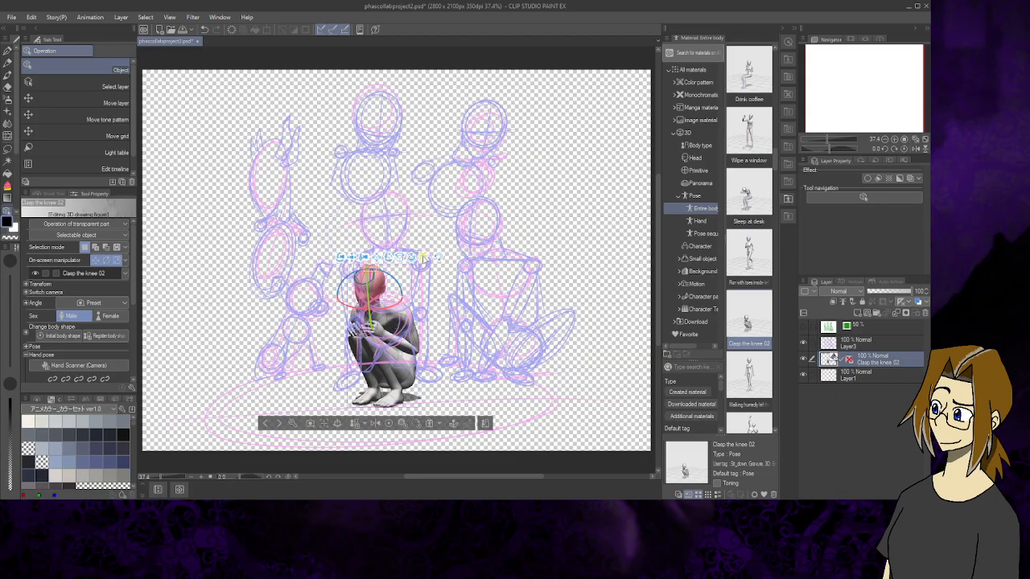
drag(421, 258, 532, 210)
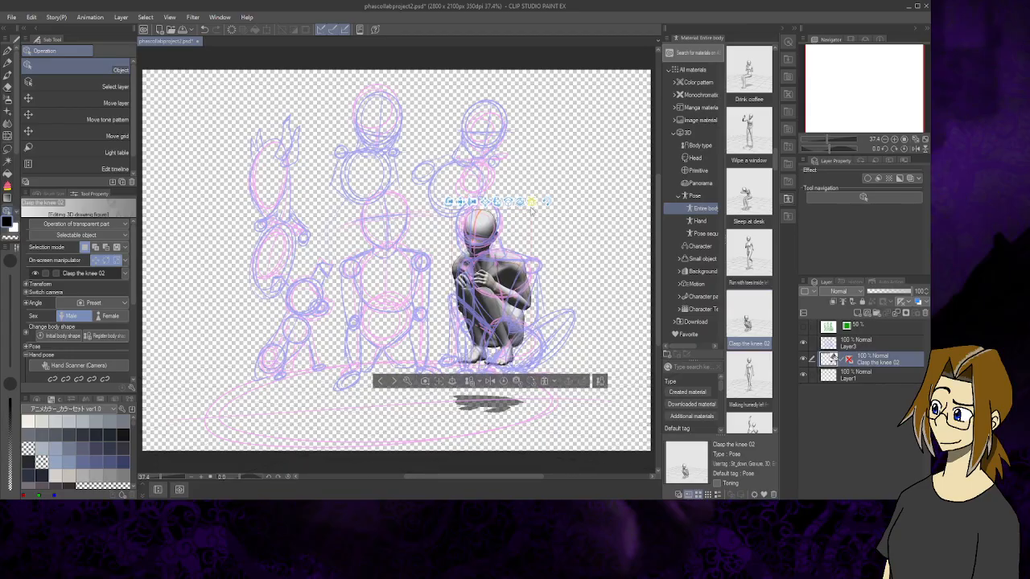
mouse_move(496, 242)
mouse_down()
mouse_move(451, 251)
mouse_move(497, 243)
mouse_up()
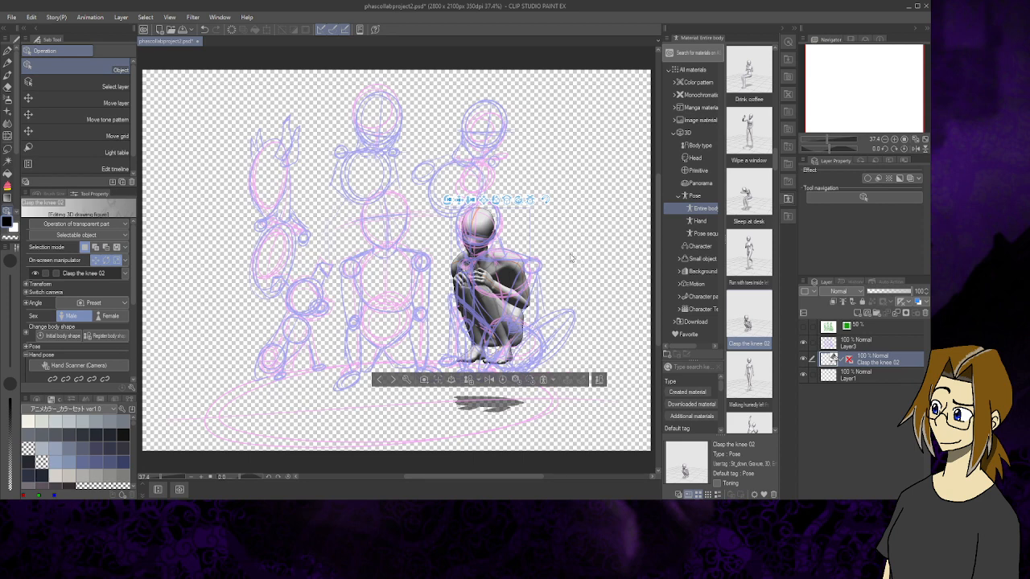
drag(451, 206, 466, 210)
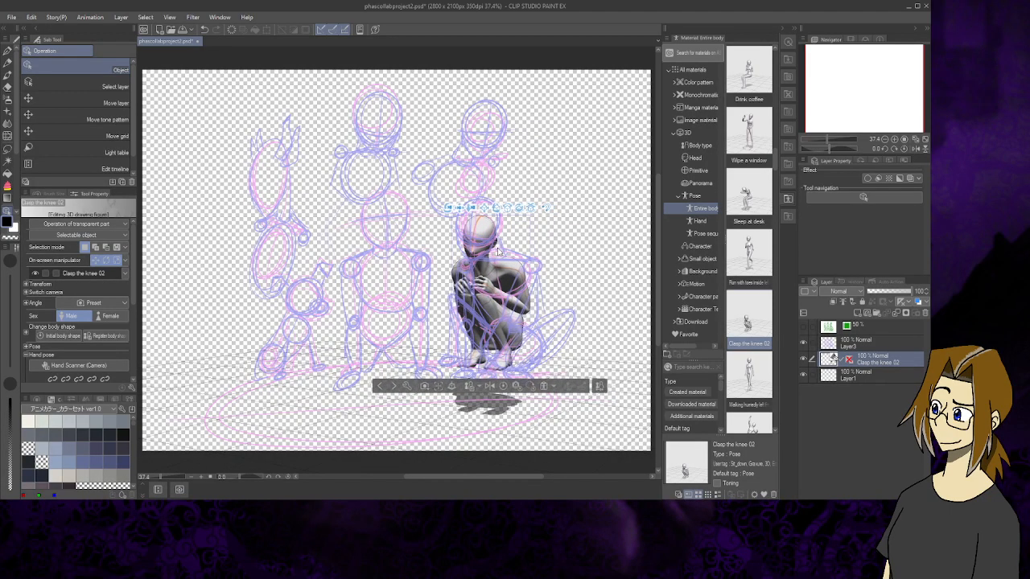
scroll(506, 251, down, 1)
scroll(502, 249, up, 1)
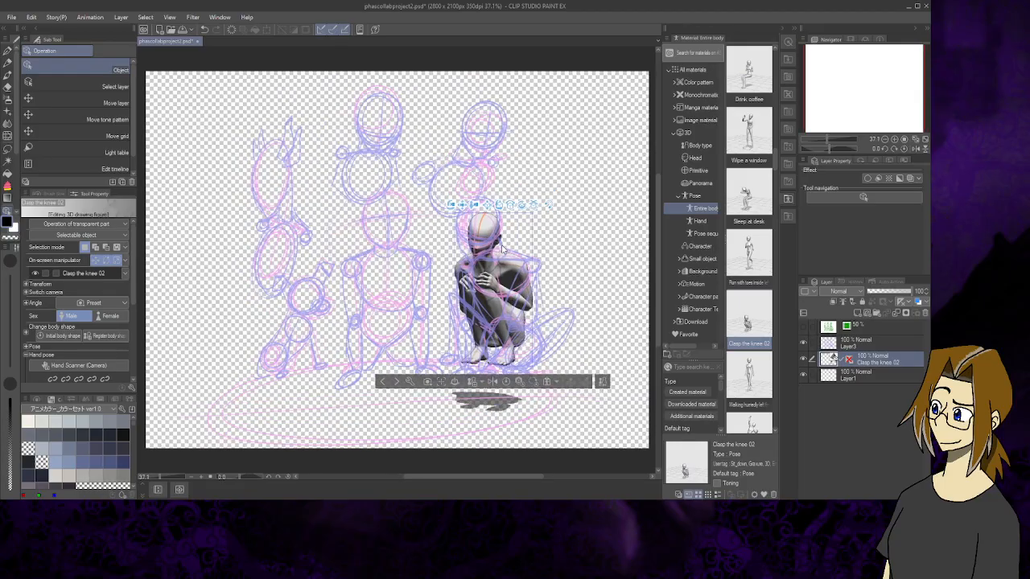
Rotate and enlarge the crouching 3D figure so its head lines up with the lower right-hand sketch figure's head
mouse_move(507, 302)
mouse_down()
mouse_move(504, 324)
mouse_move(515, 289)
mouse_move(521, 309)
mouse_up()
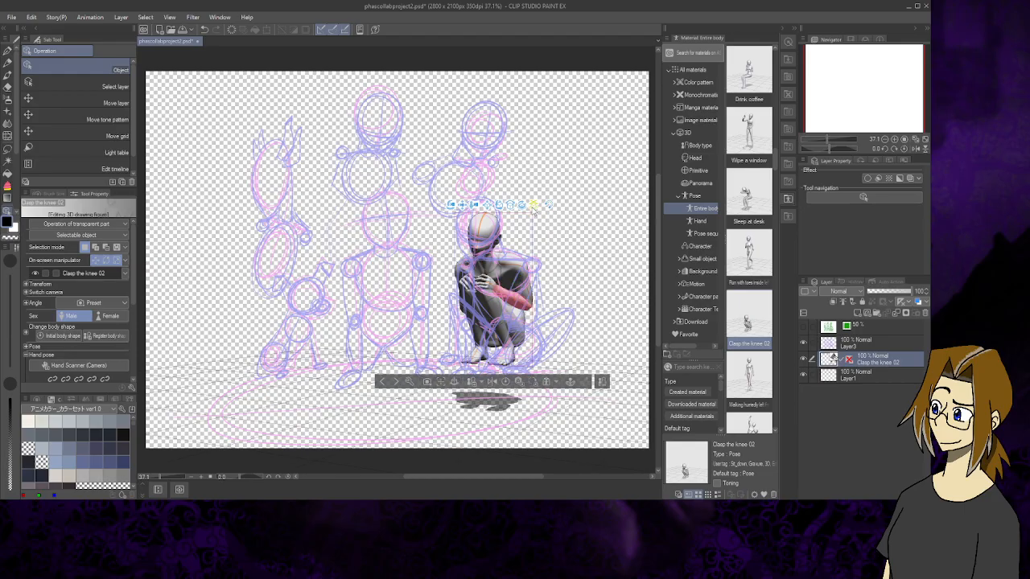
drag(534, 210, 473, 211)
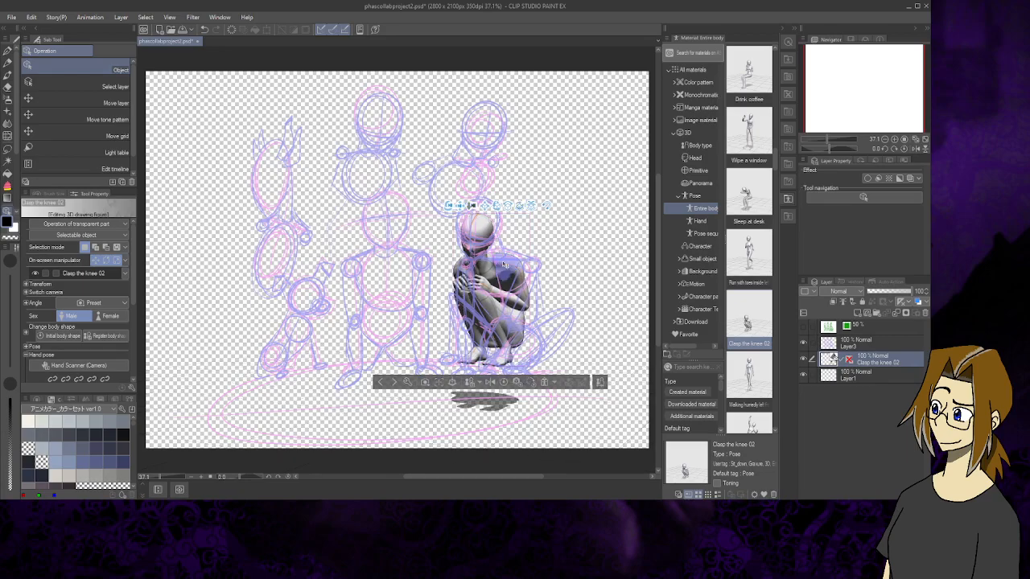
scroll(485, 217, down, 1)
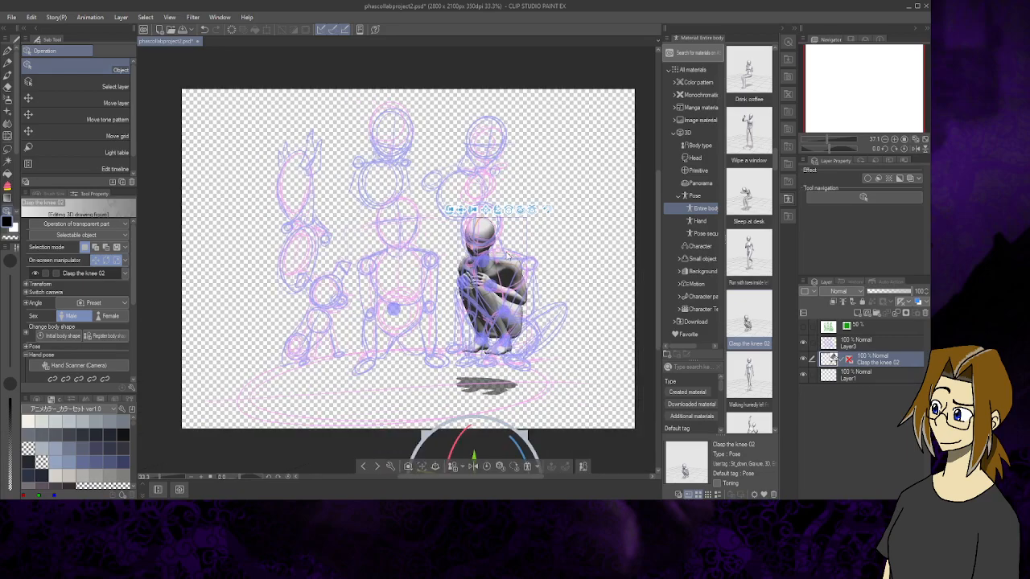
scroll(491, 229, up, 1)
scroll(503, 241, up, 1)
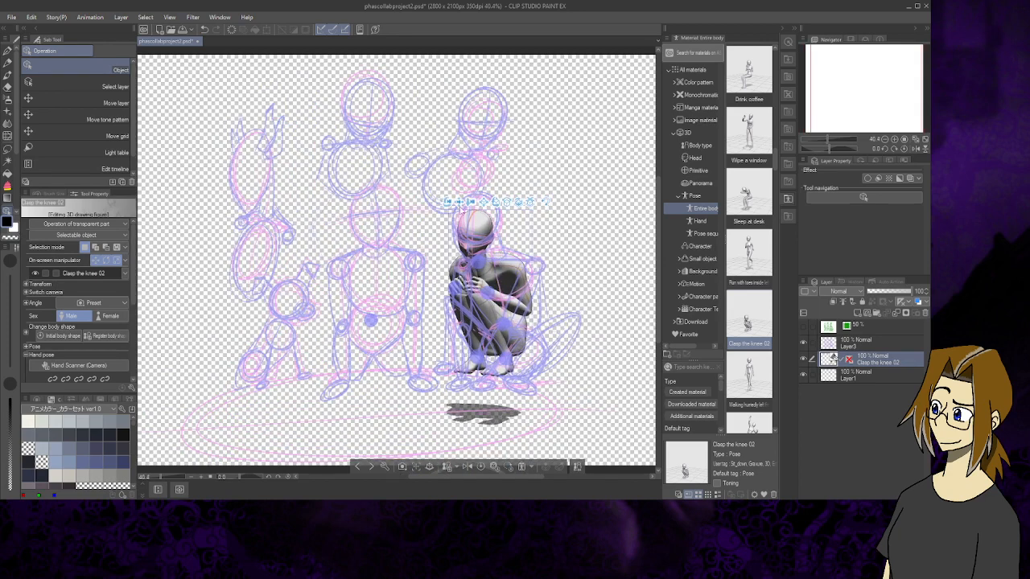
drag(479, 210, 549, 300)
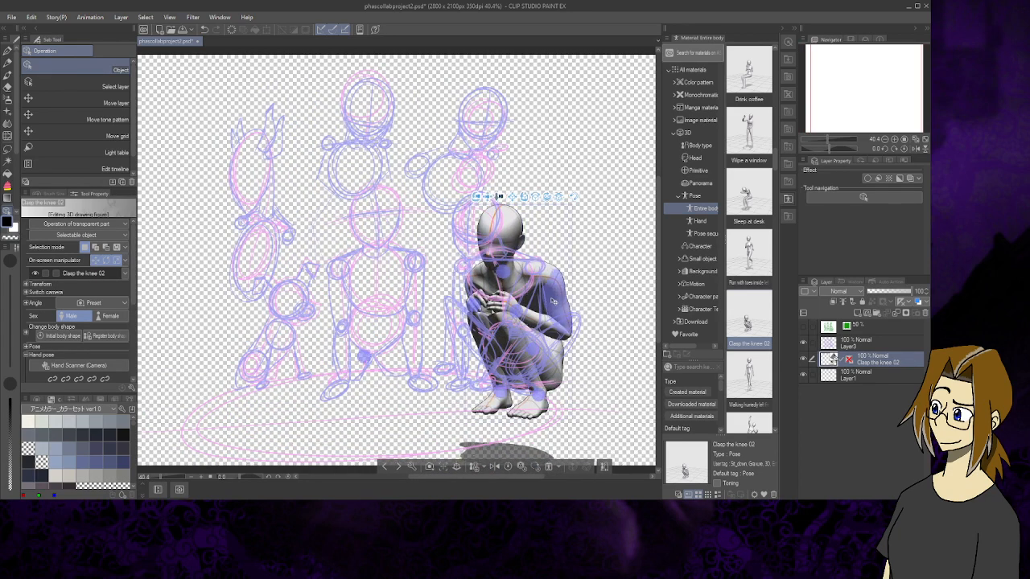
mouse_move(559, 200)
mouse_down()
mouse_move(541, 186)
mouse_move(536, 193)
mouse_up()
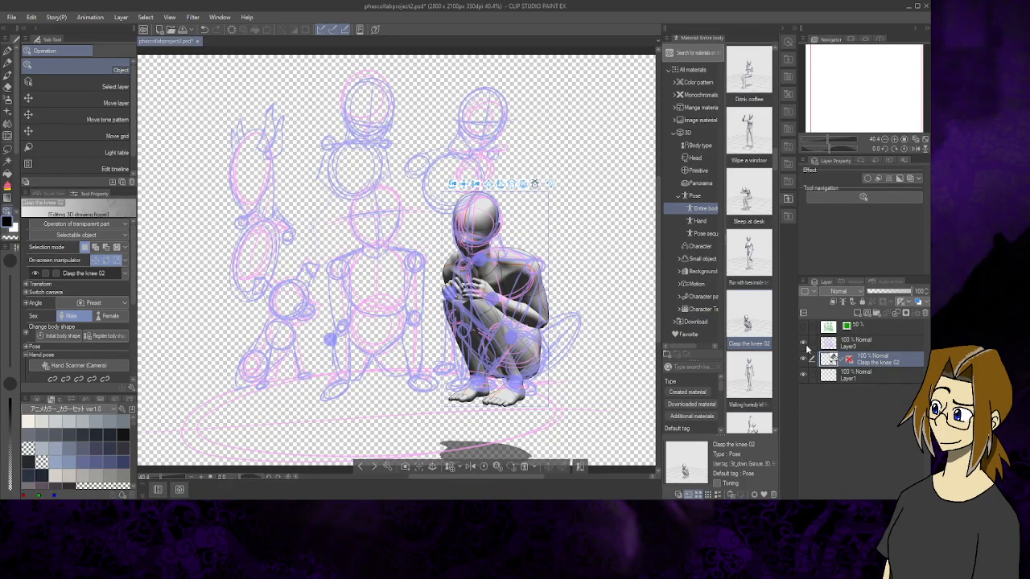
Lock the Clasp the knee 02 layer, and toggle Layer3's visibility off and on again
click(866, 305)
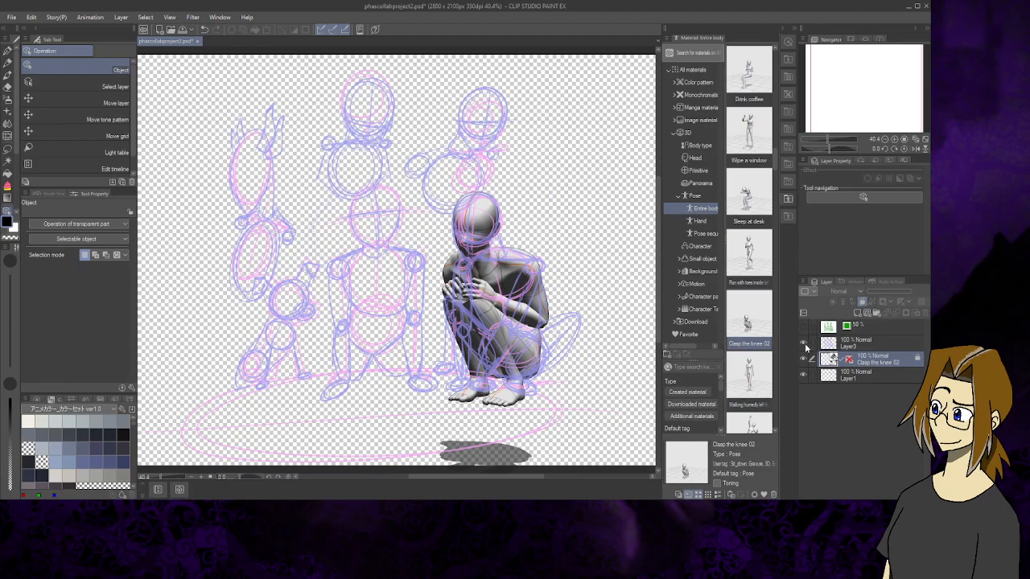
click(804, 343)
click(803, 343)
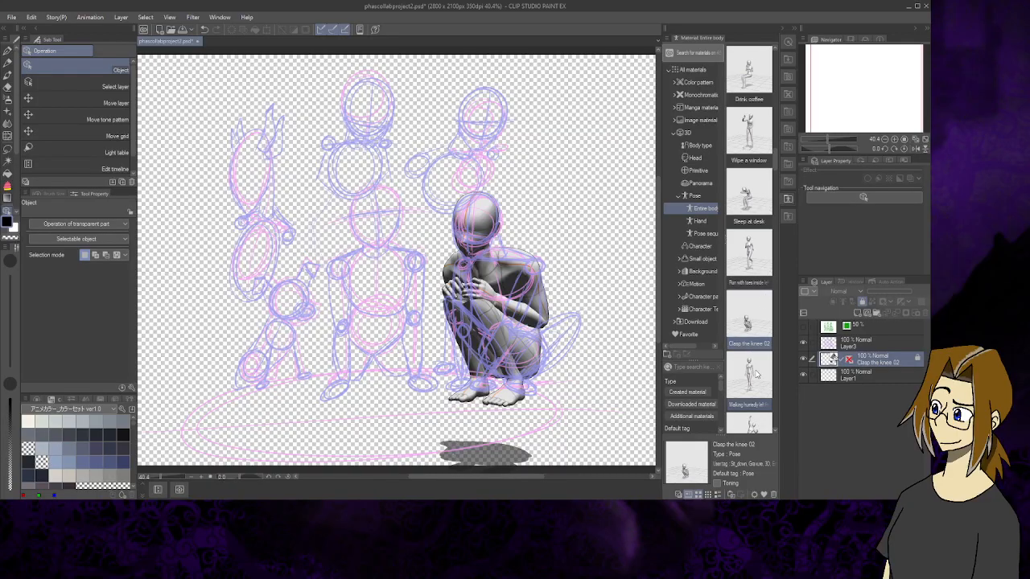
Look through the entire body poses and the Character, Primitive and other 3D material categories for another reference
scroll(750, 318, down, 1)
scroll(750, 312, down, 5)
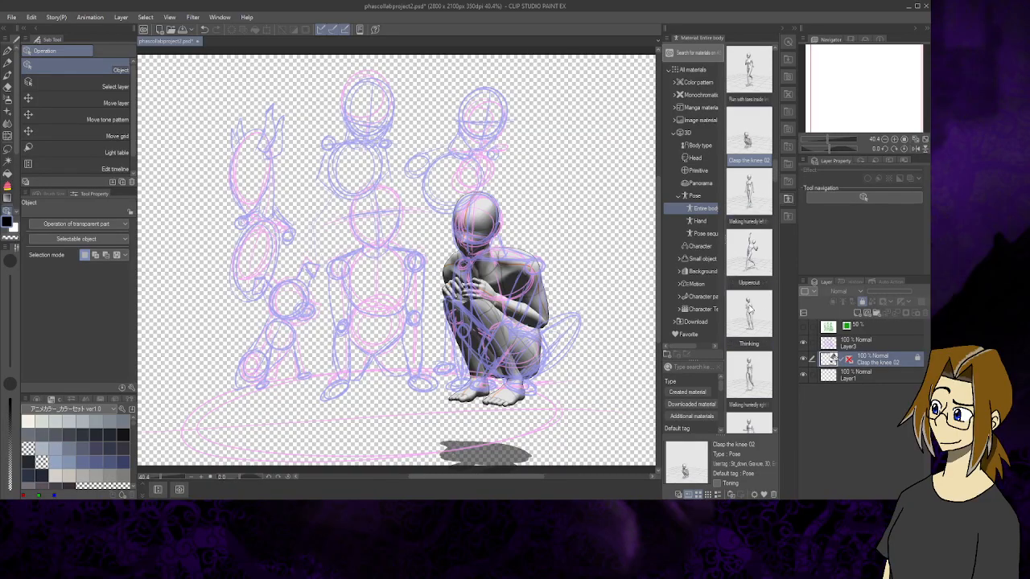
scroll(749, 310, down, 5)
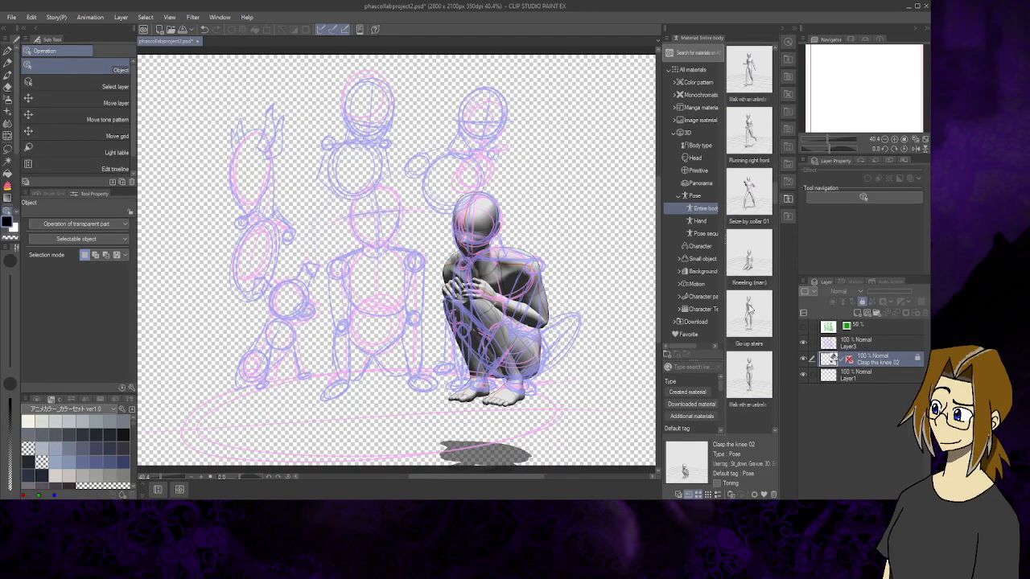
click(699, 246)
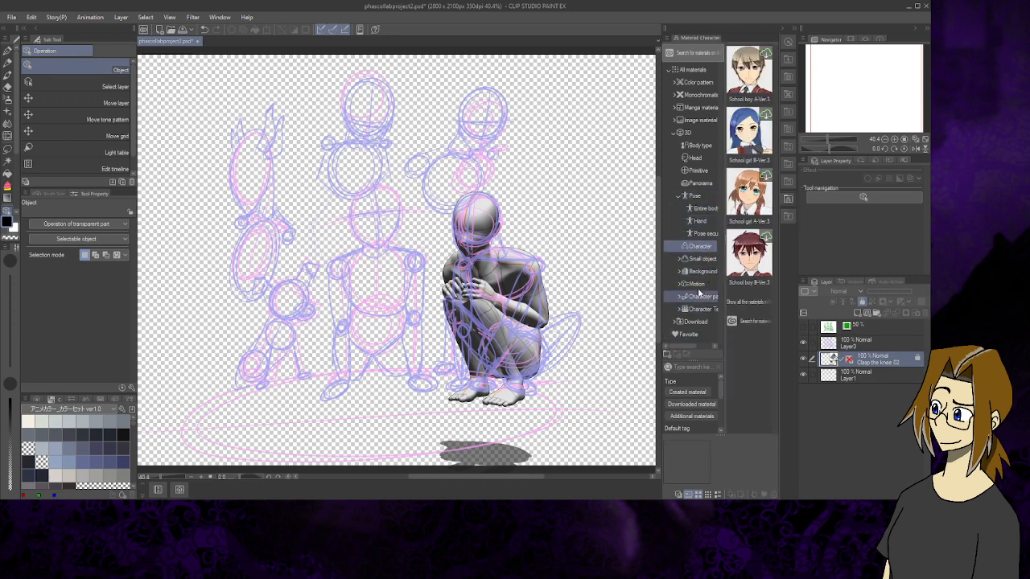
click(697, 145)
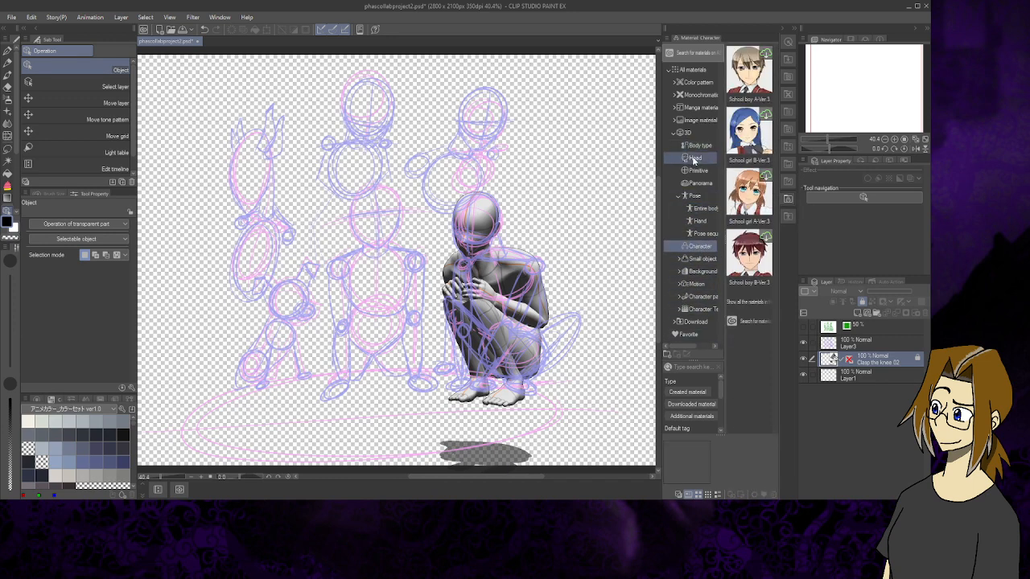
click(697, 170)
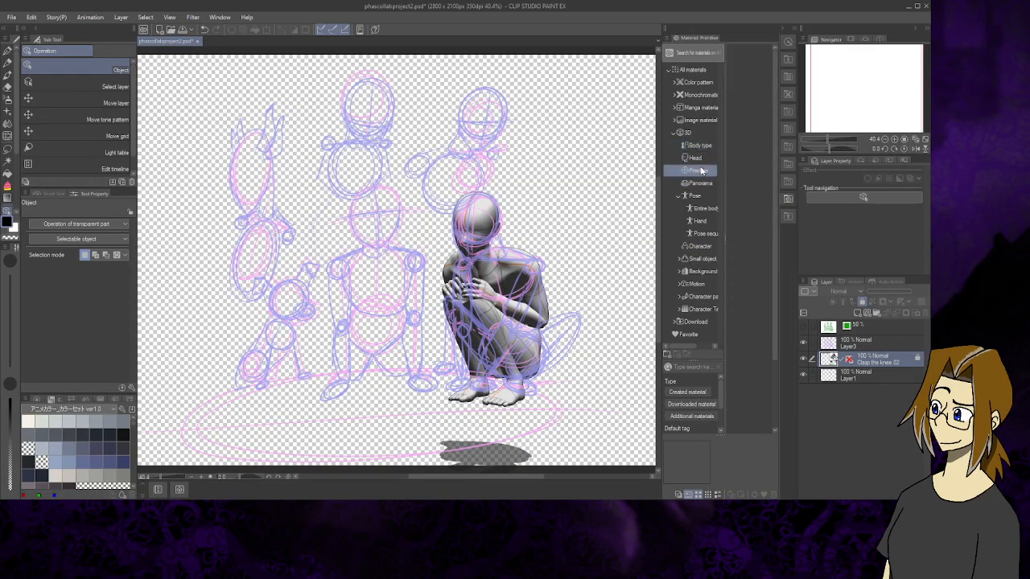
click(698, 184)
click(692, 207)
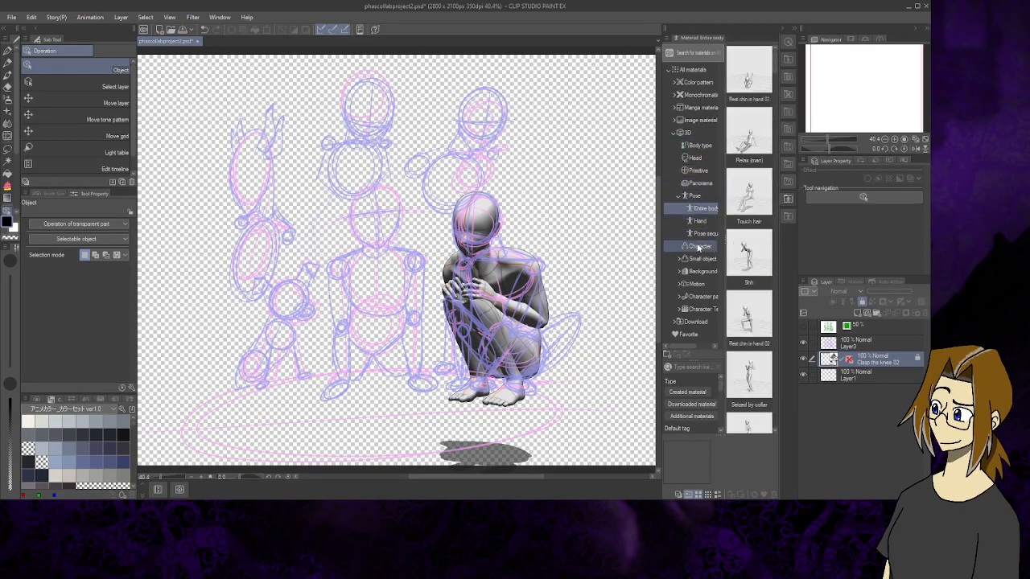
Search the list of entire body poses for a low sitting, kneeling or crawling pose
scroll(741, 262, down, 9)
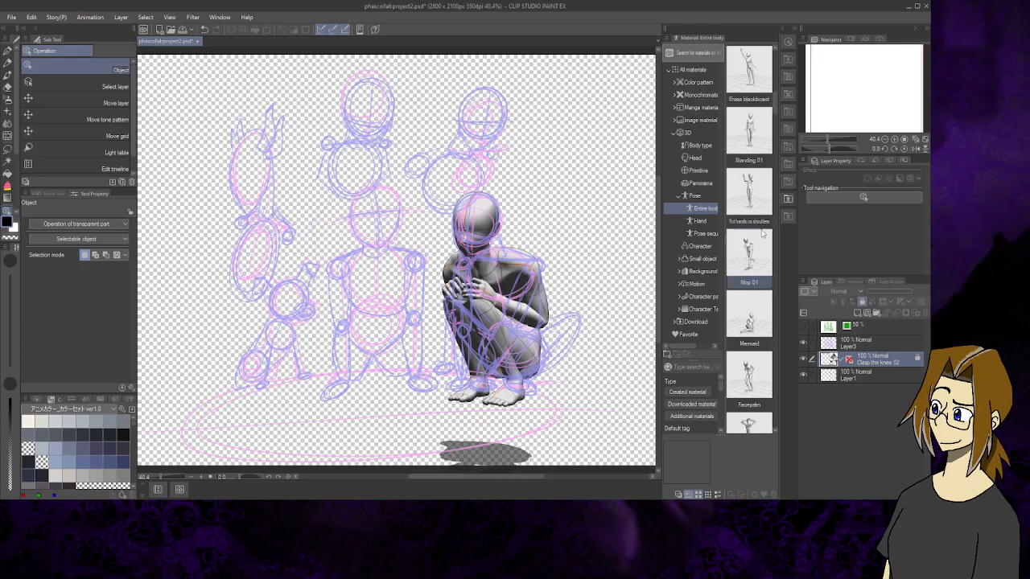
scroll(759, 143, down, 10)
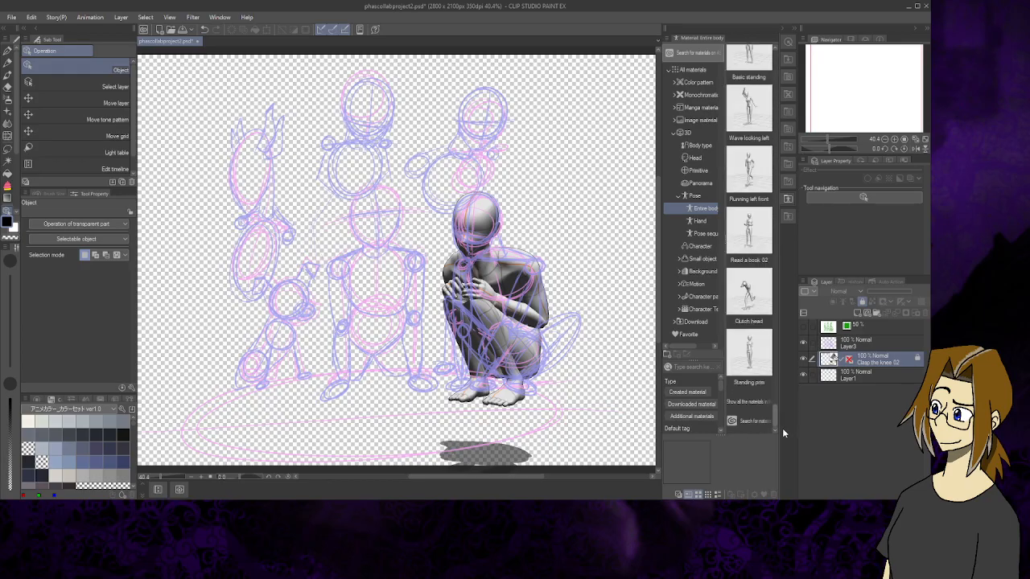
scroll(739, 334, down, 3)
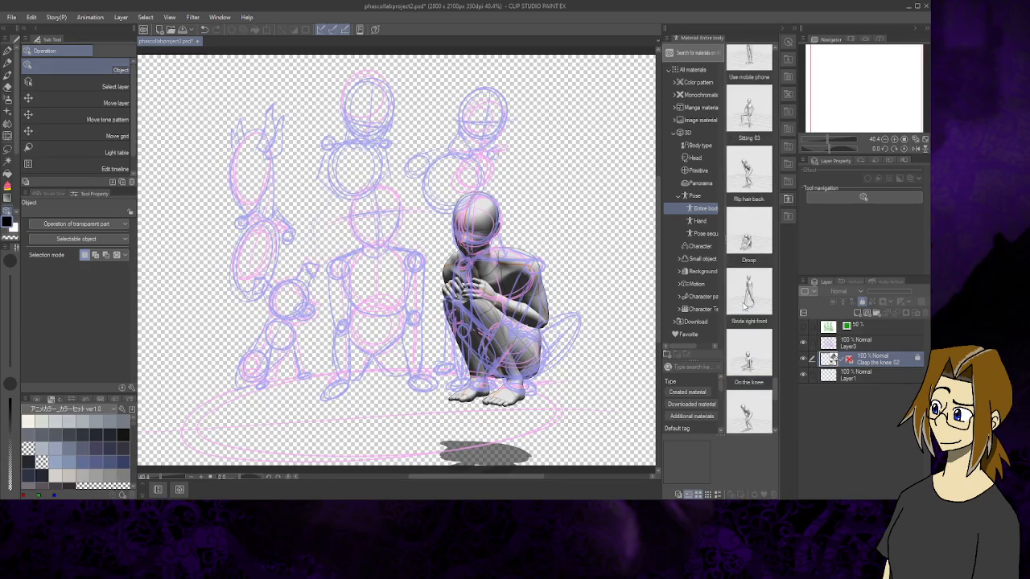
scroll(745, 306, down, 2)
click(749, 297)
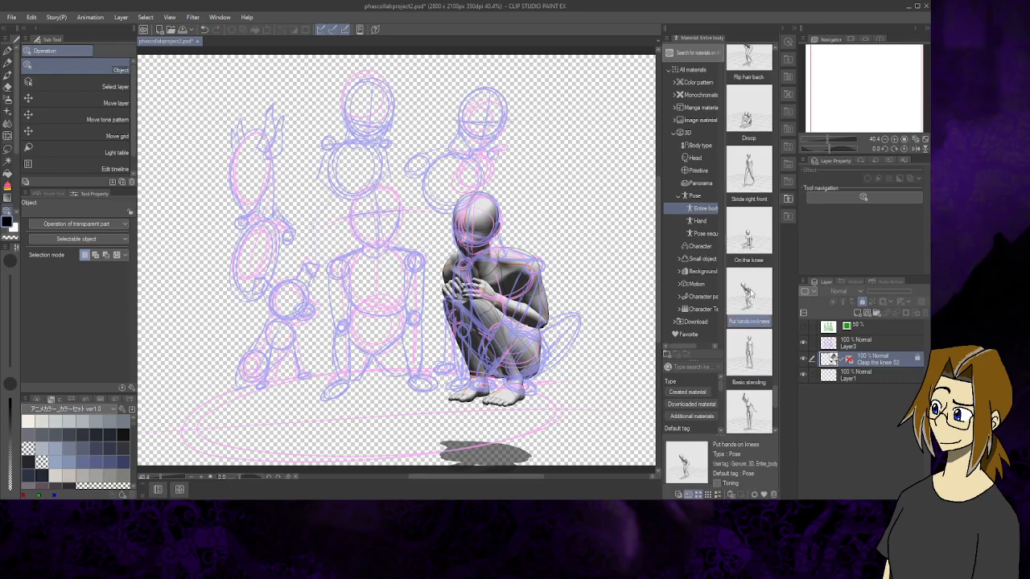
scroll(751, 274, up, 3)
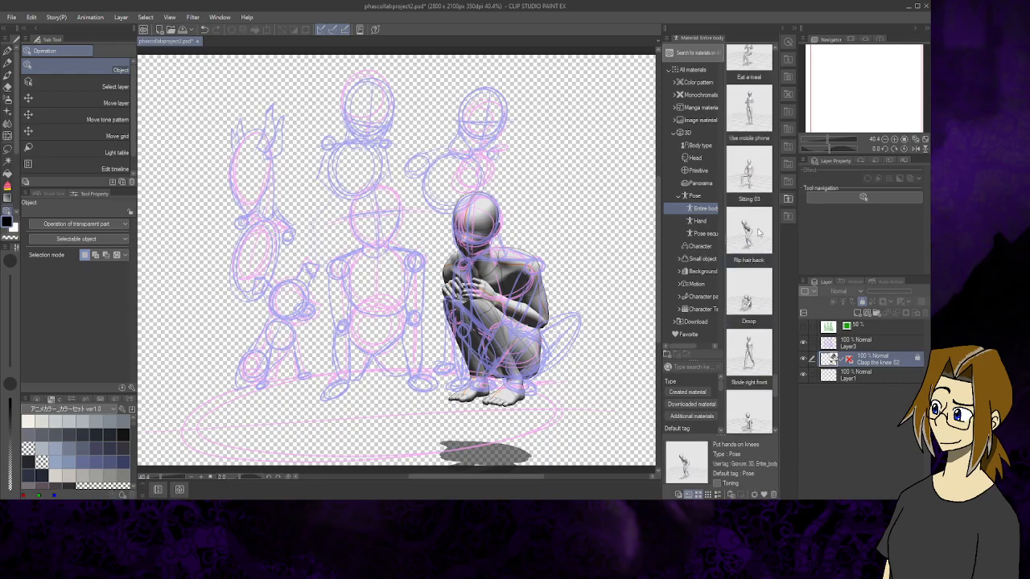
scroll(757, 233, up, 3)
scroll(757, 232, up, 5)
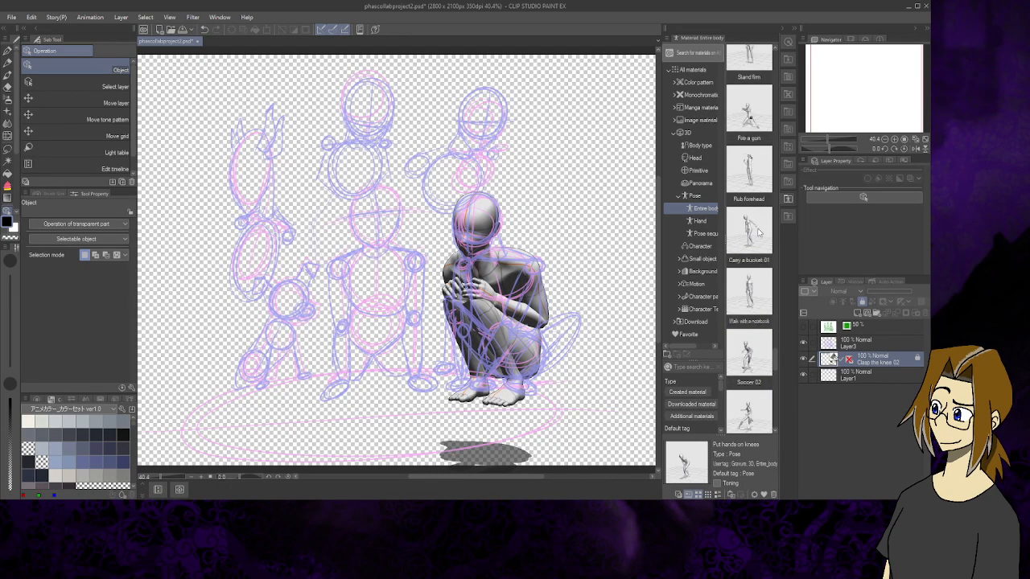
scroll(757, 232, up, 5)
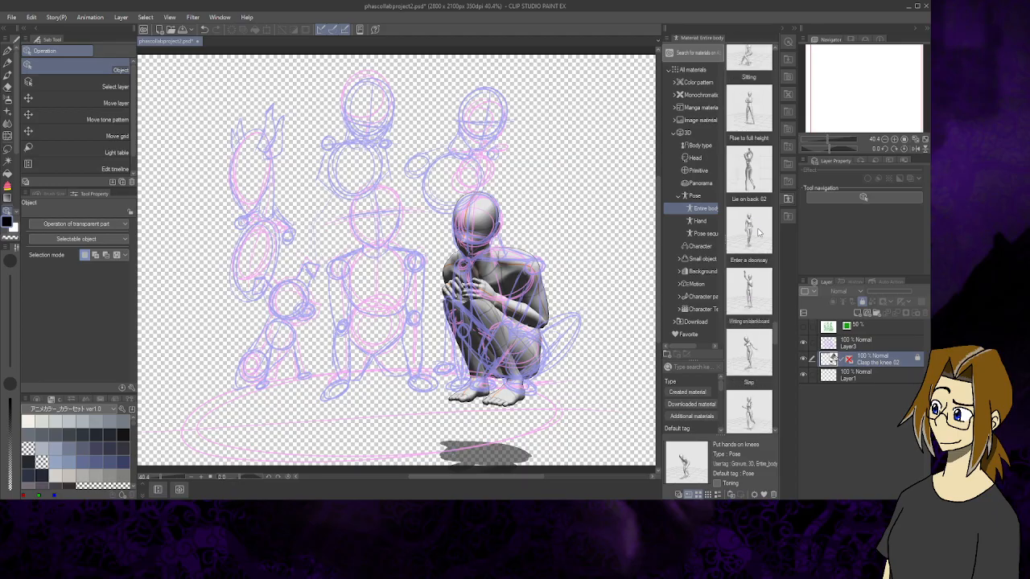
scroll(757, 232, up, 1)
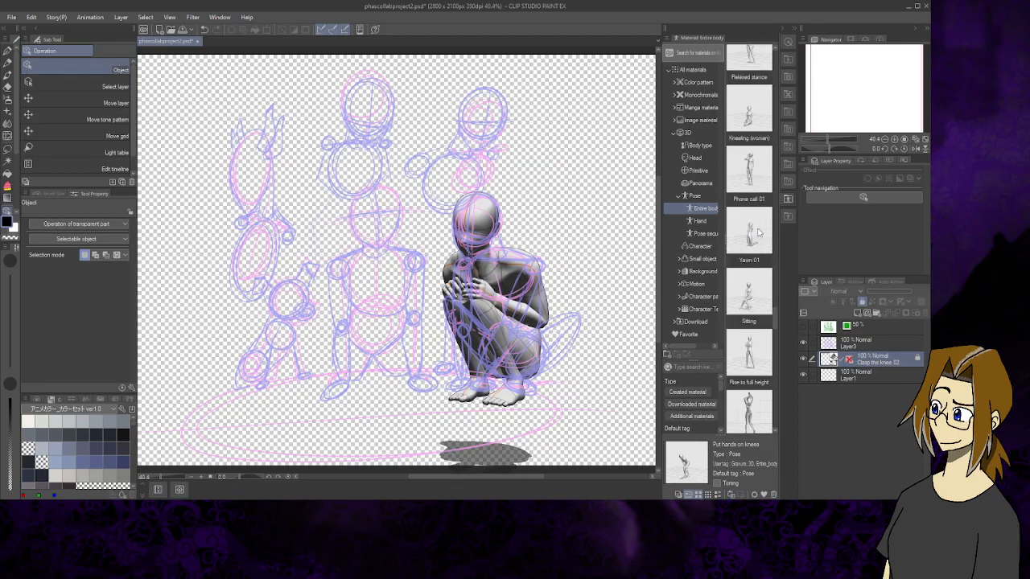
scroll(757, 232, up, 6)
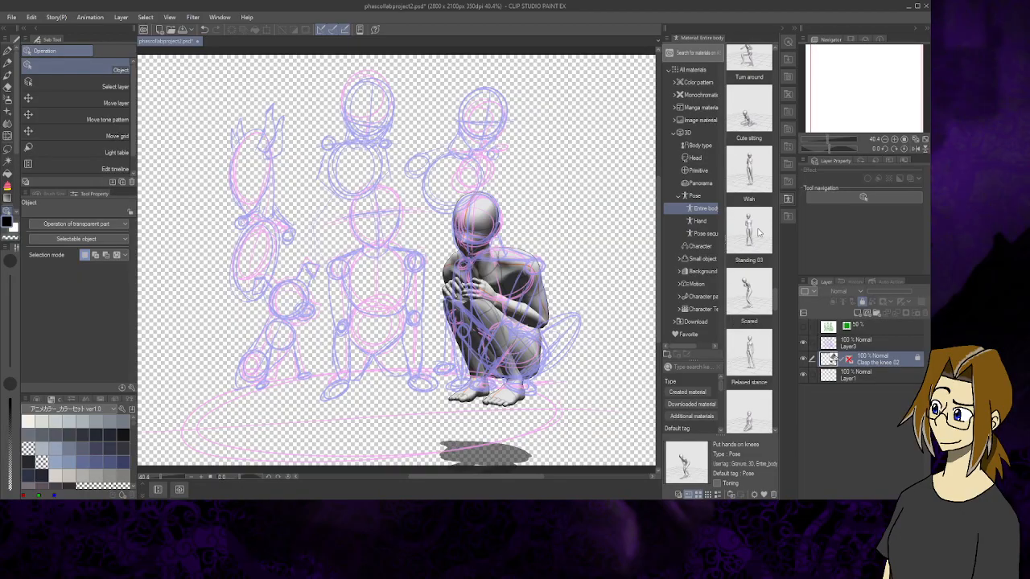
Try the Cute sitting pose on the canvas beside the crouching figure, and delete its layer
click(746, 241)
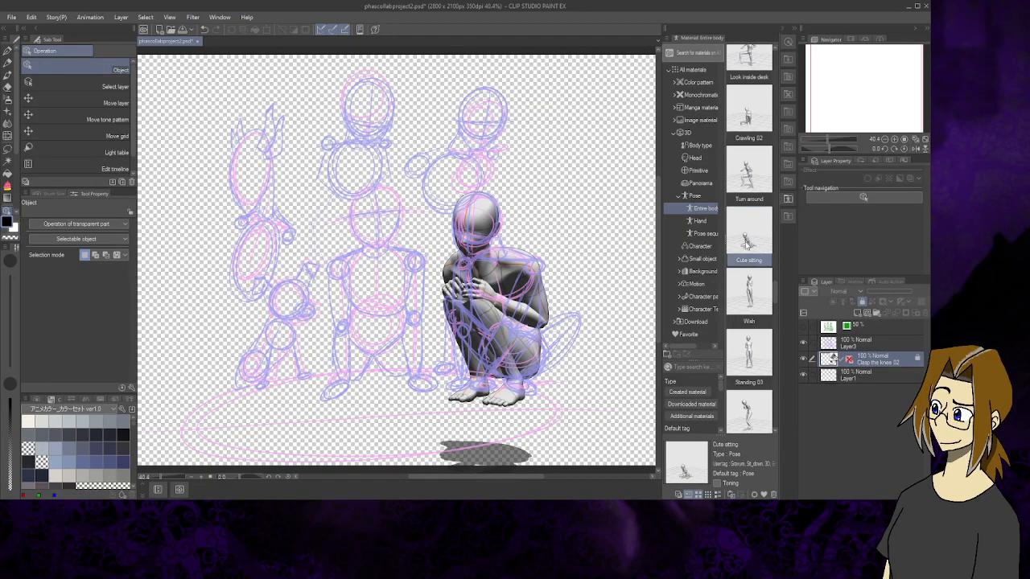
drag(379, 338, 382, 342)
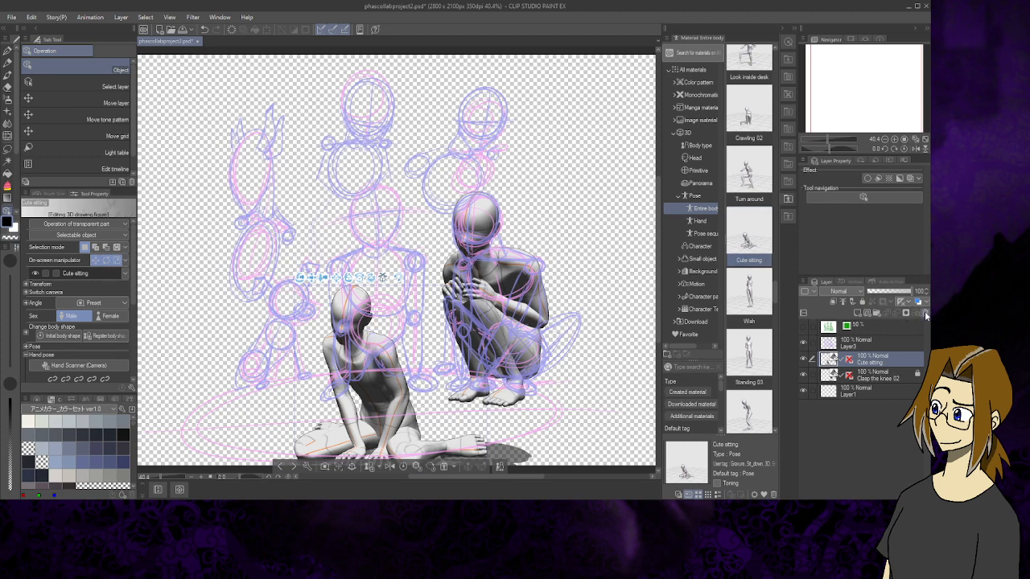
click(926, 314)
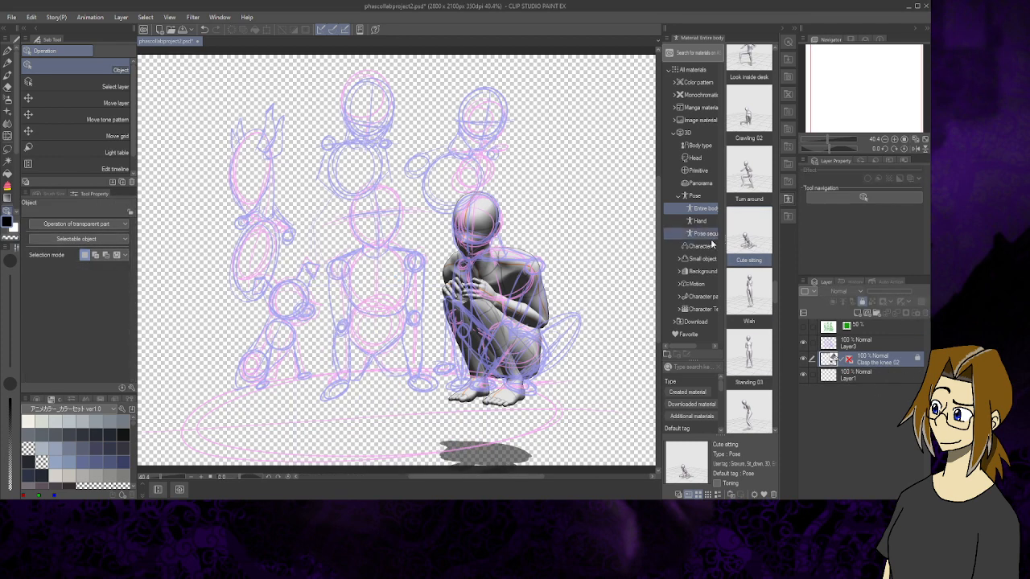
Find the Crawling 02 pose among the entire body materials and place it on the canvas beside the crouching figure
scroll(748, 241, up, 3)
click(752, 240)
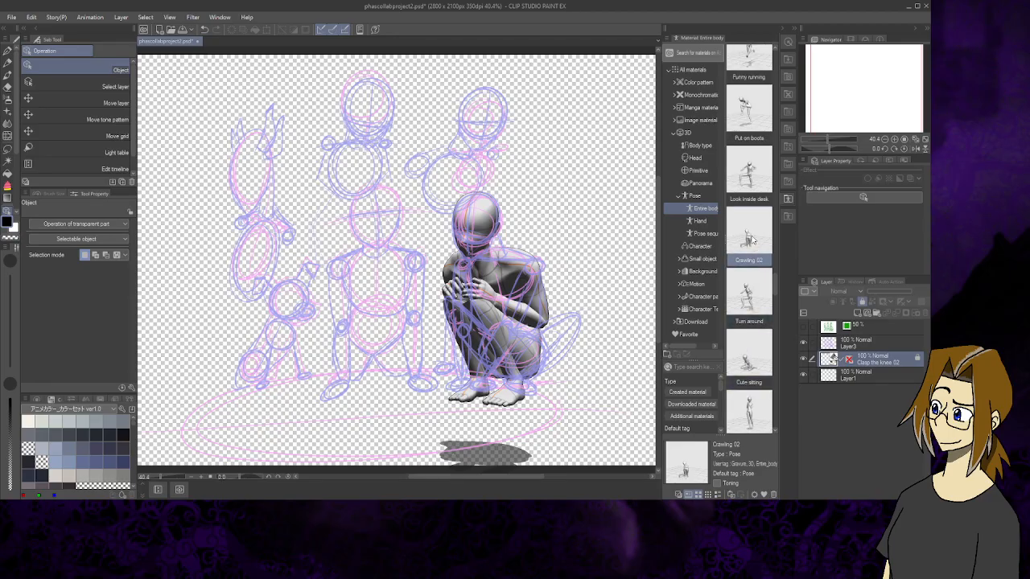
scroll(749, 242, up, 1)
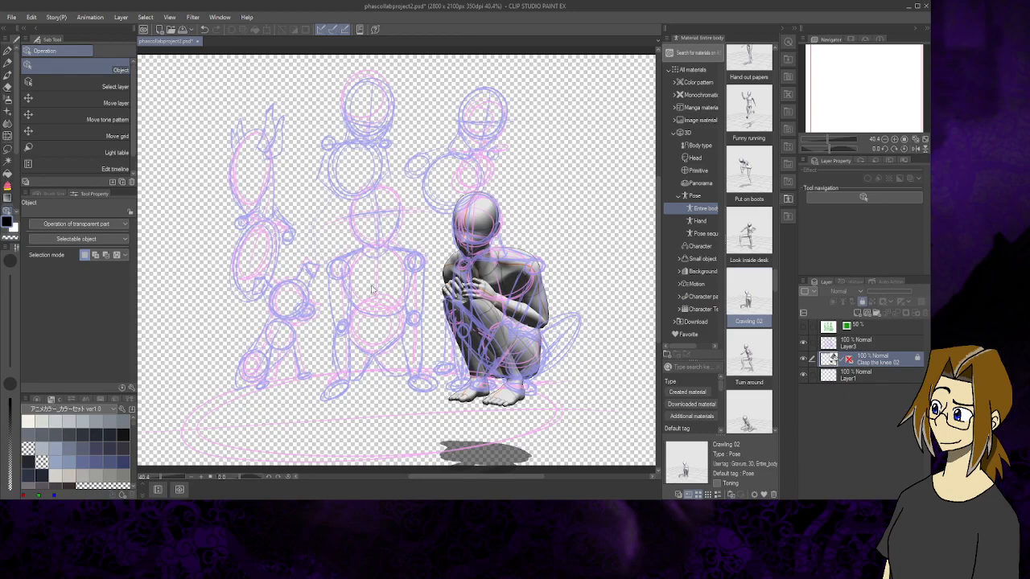
drag(372, 289, 375, 286)
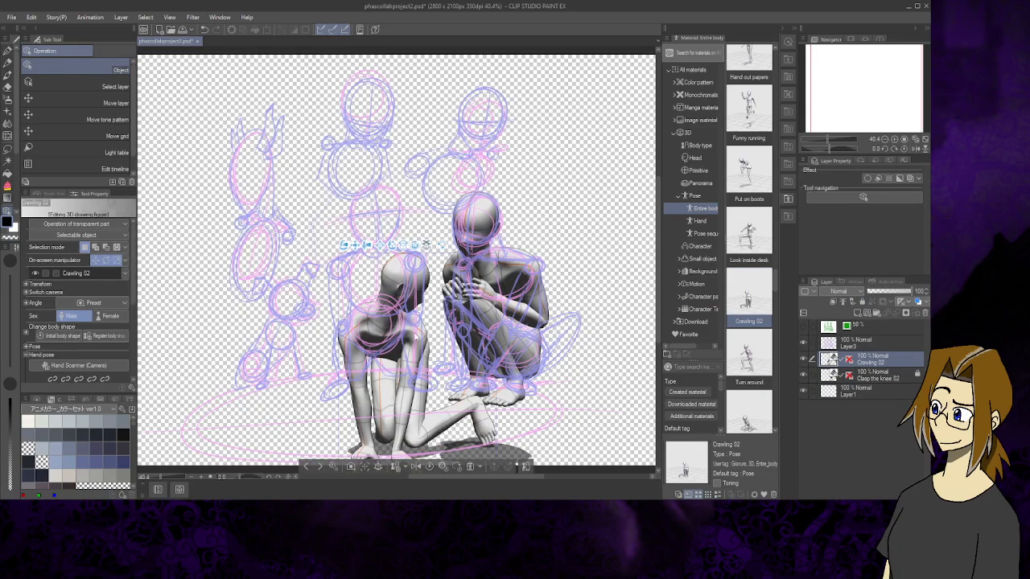
Raise the crawling 3D figure's head and rotate its shoulder on the side nearest the crouching figure
click(420, 285)
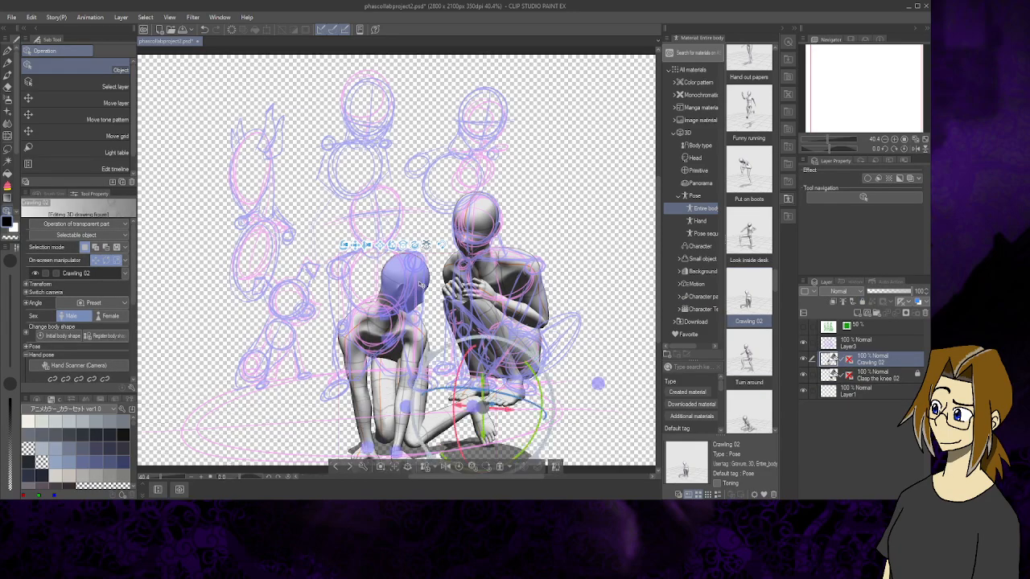
click(410, 278)
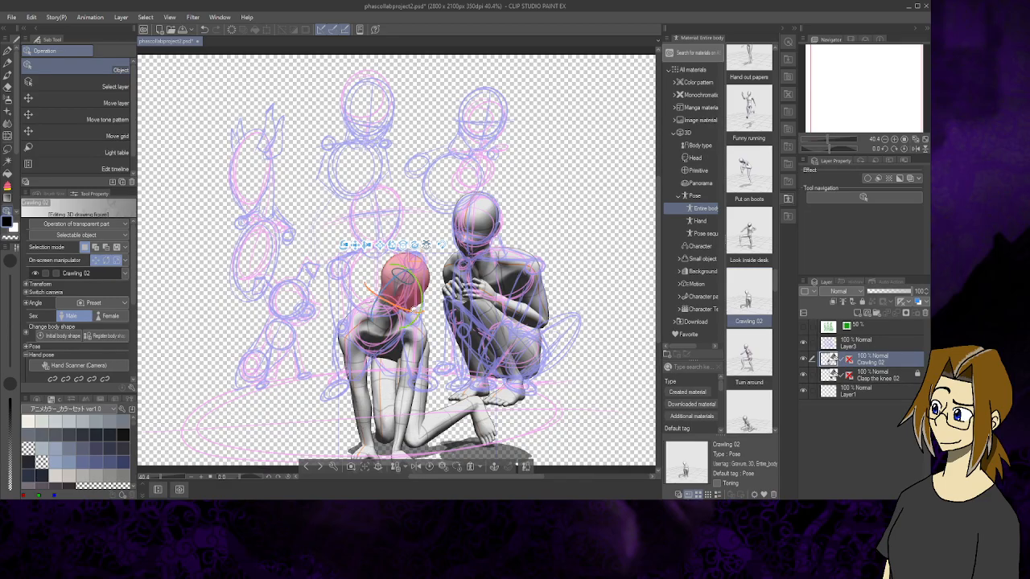
drag(417, 308, 416, 271)
click(421, 332)
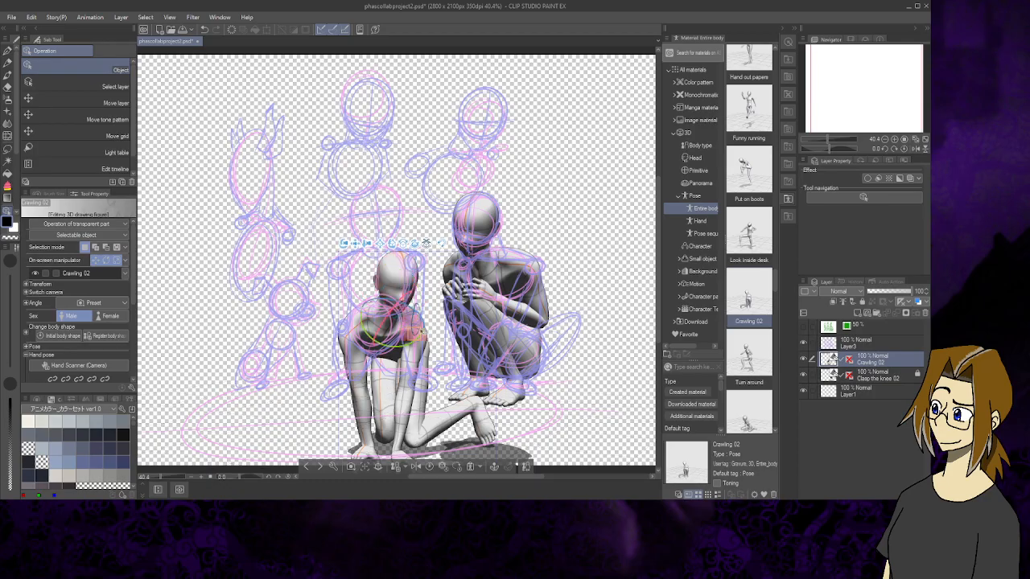
drag(423, 332, 429, 325)
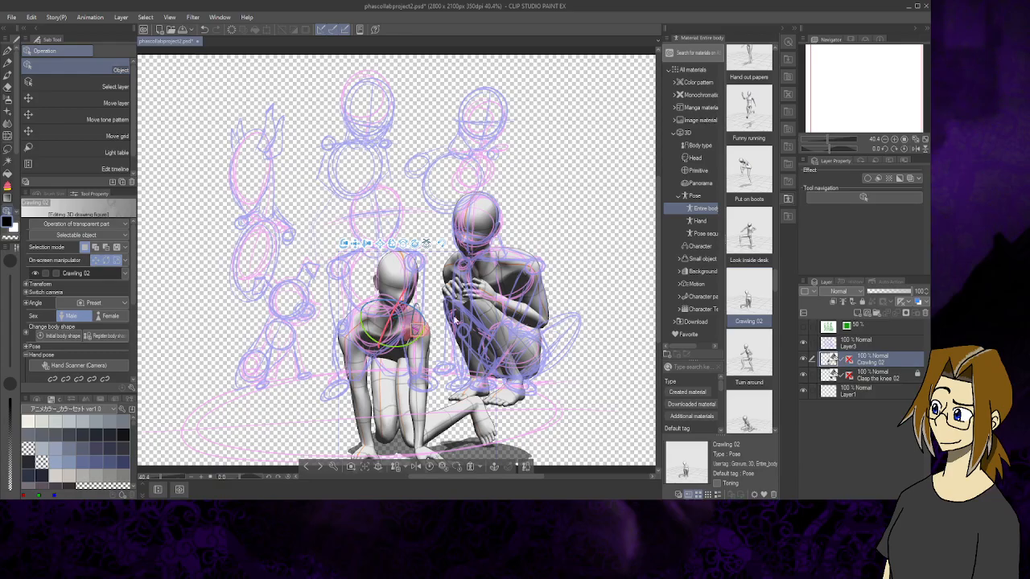
Hide Layer3, and turn the crawling 3D figure's head and neck to face forward
click(803, 343)
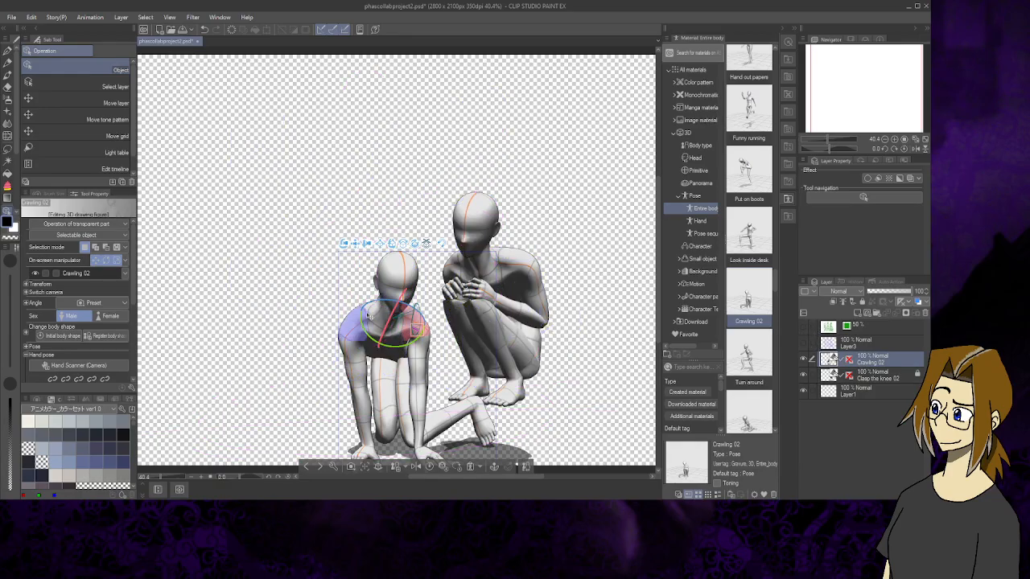
drag(365, 308, 367, 307)
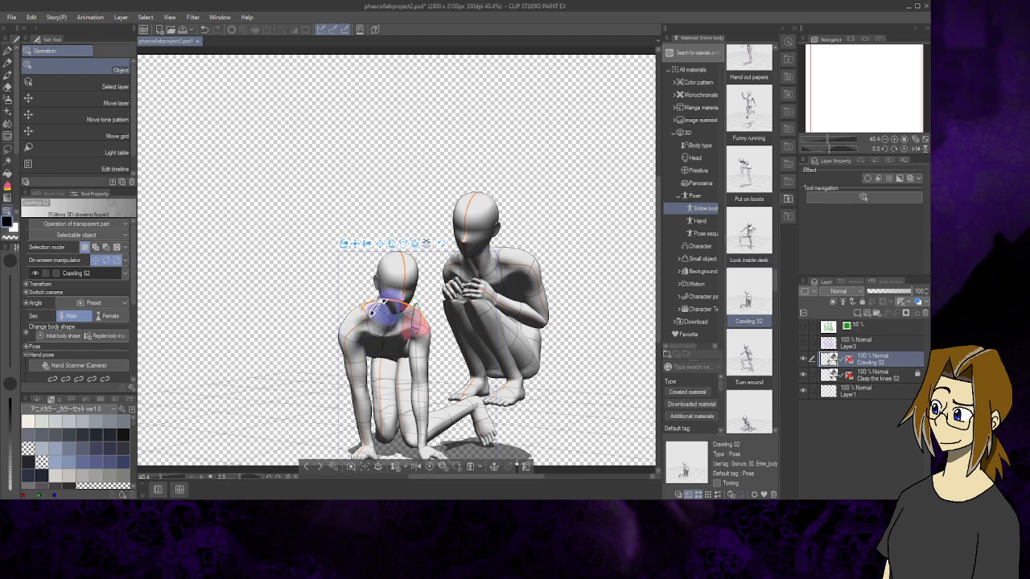
click(367, 308)
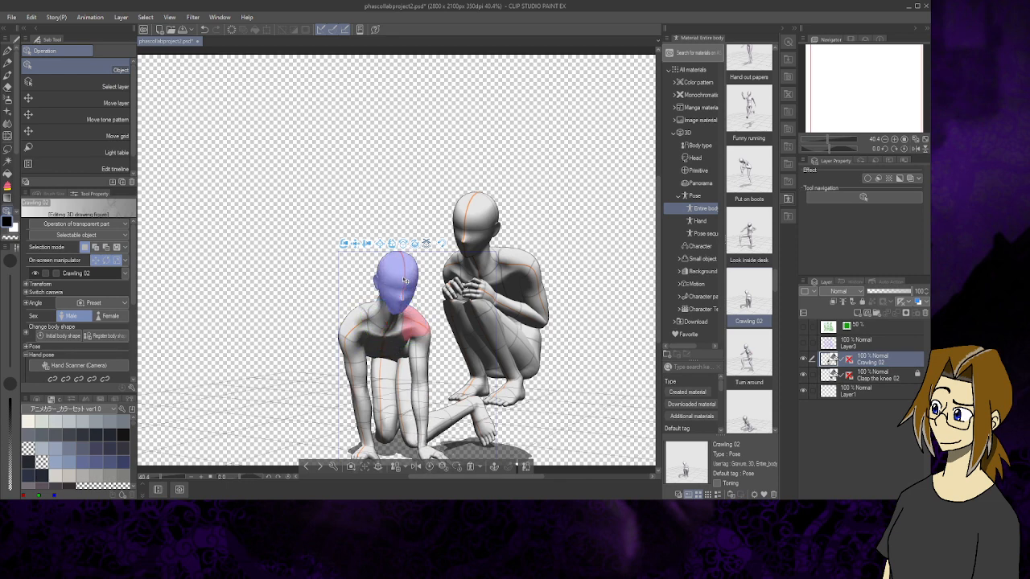
click(405, 283)
drag(406, 306, 376, 292)
click(389, 312)
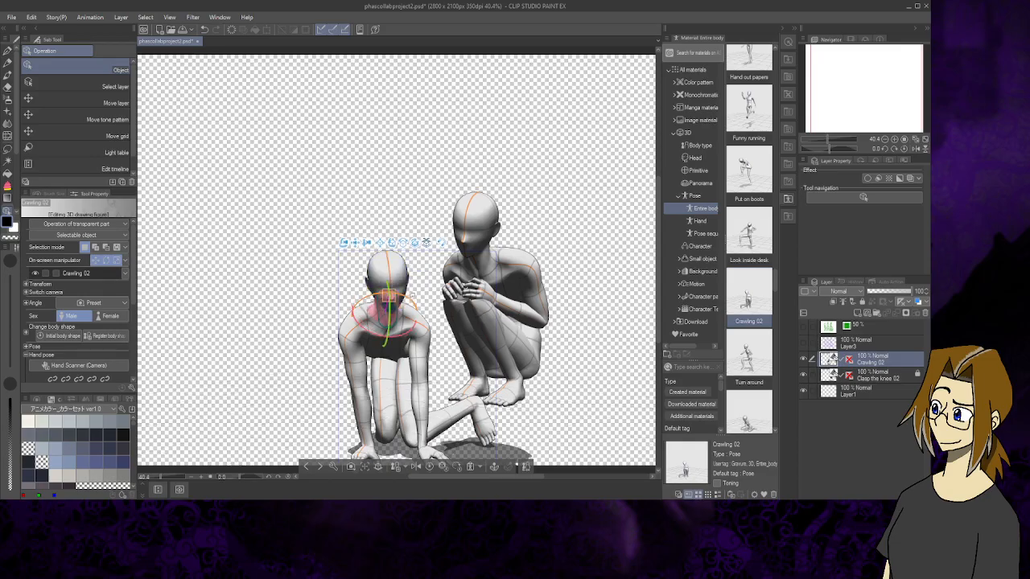
Try further rotations of the crawling 3D figure's head, and delete the Crawling 02 layer
click(391, 278)
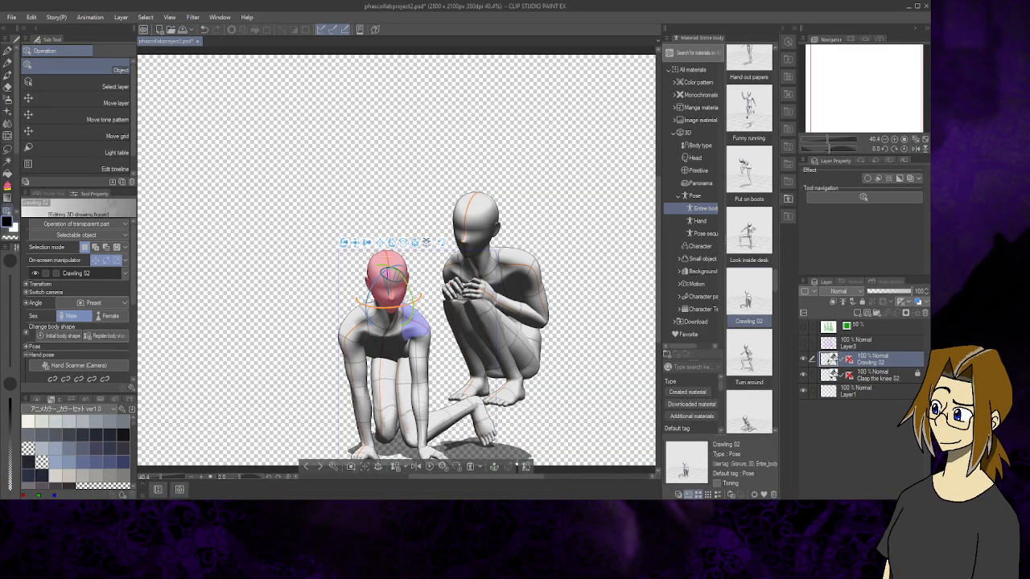
drag(403, 265, 389, 262)
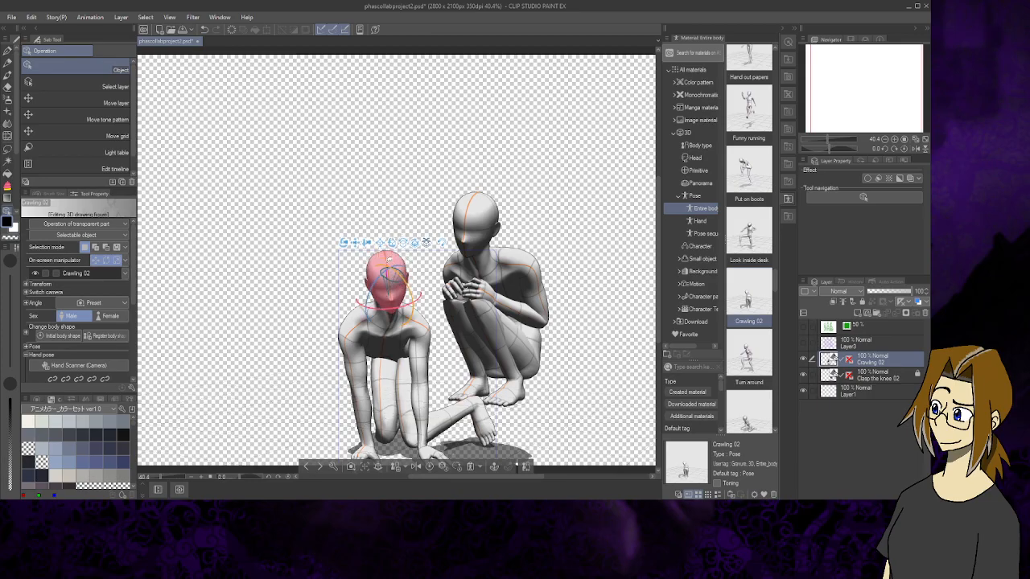
drag(395, 301, 392, 292)
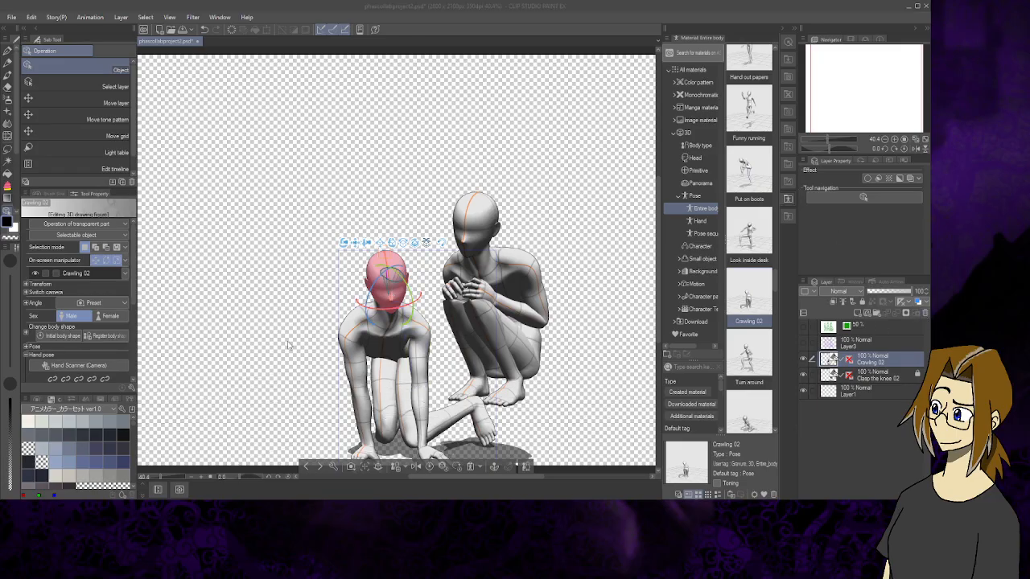
key(Delete)
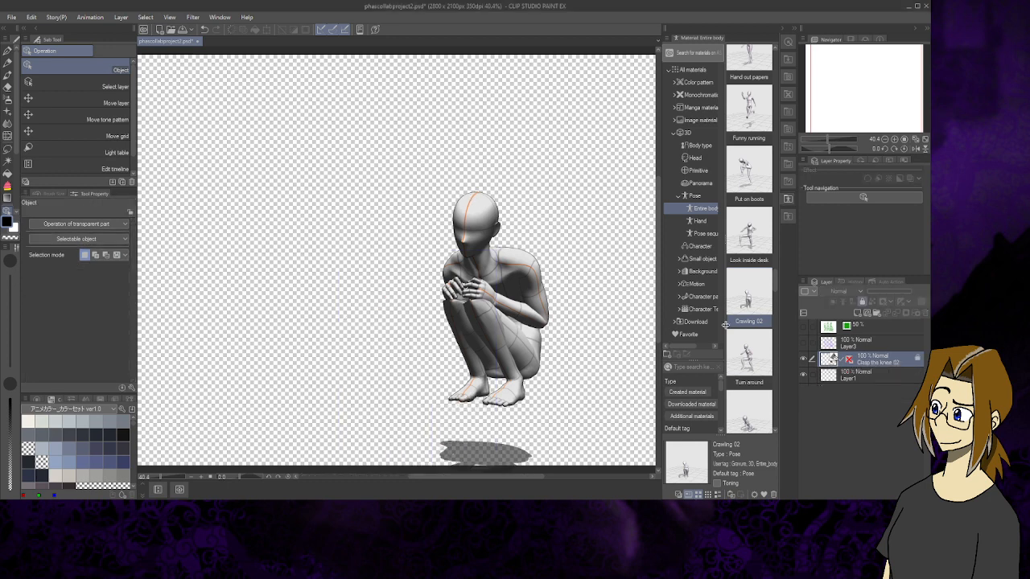
Try the Pick something up pose from the entire body materials beside the crouching figure, and undo its placement
scroll(744, 296, up, 5)
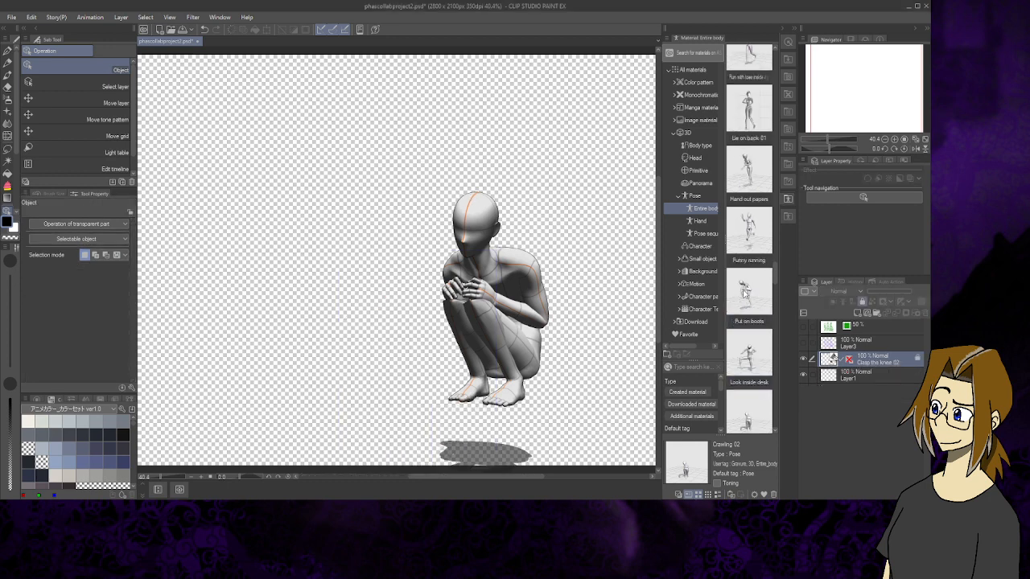
scroll(744, 295, up, 4)
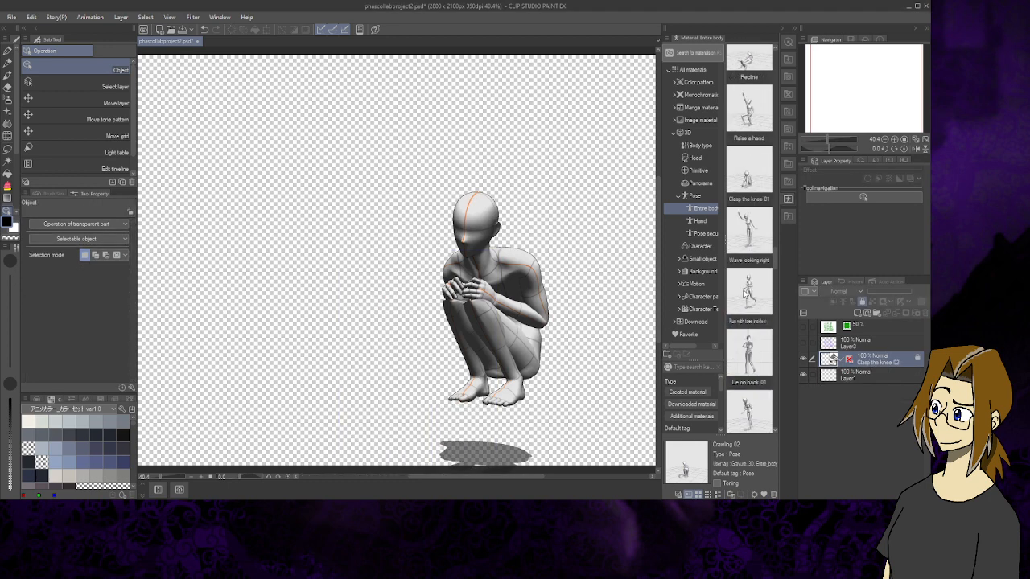
scroll(745, 294, up, 2)
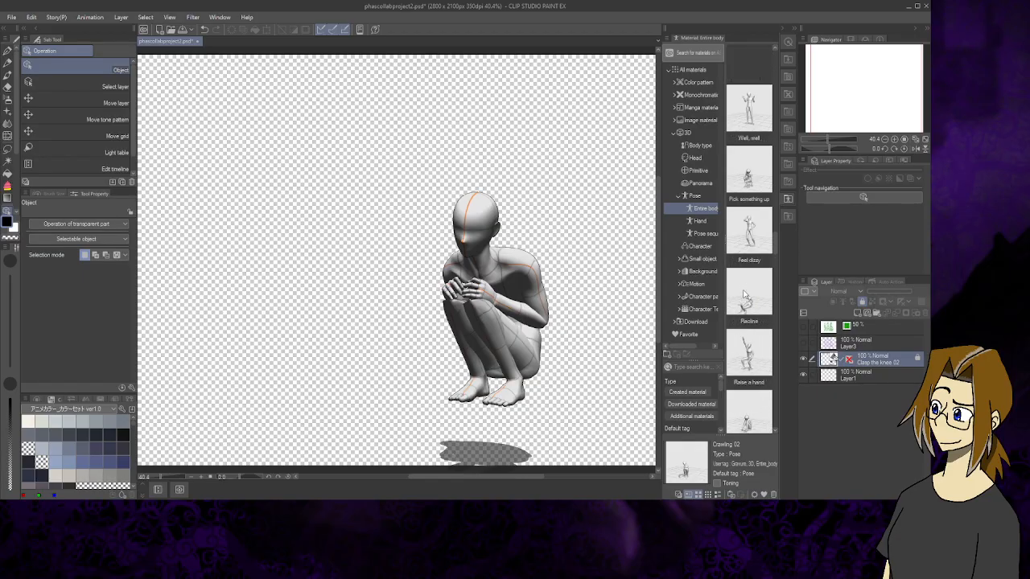
click(749, 238)
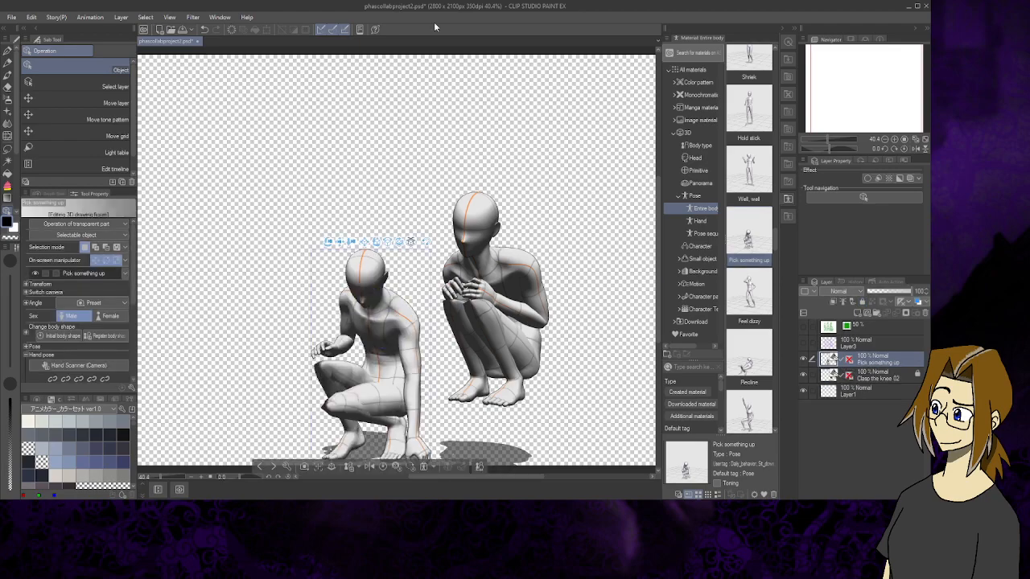
click(205, 30)
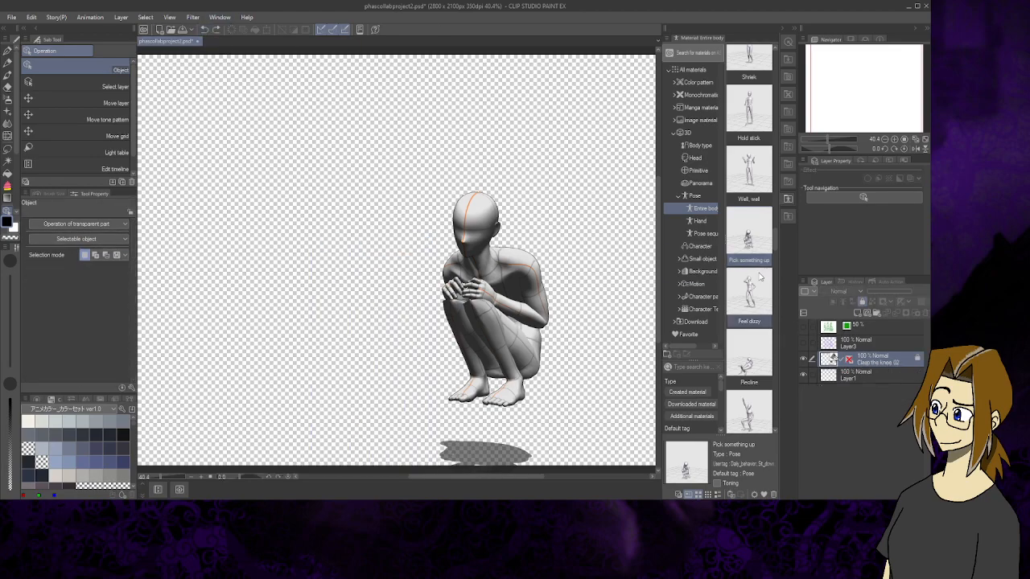
Try the Crawling 01 pose beside the crouching figure, turned to face forward, and undo both the rotation and the placement
scroll(760, 298, up, 5)
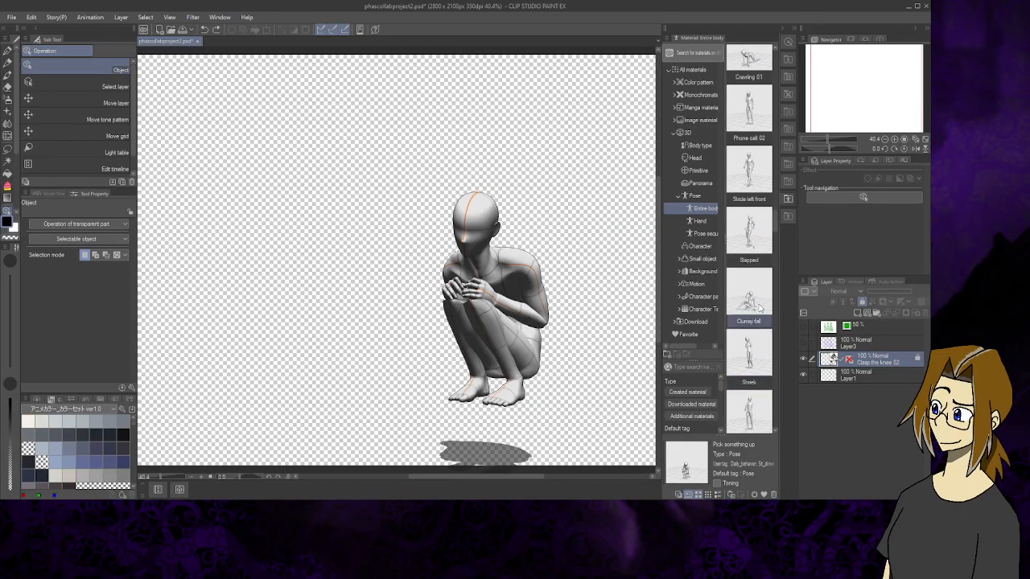
scroll(759, 306, up, 2)
click(749, 173)
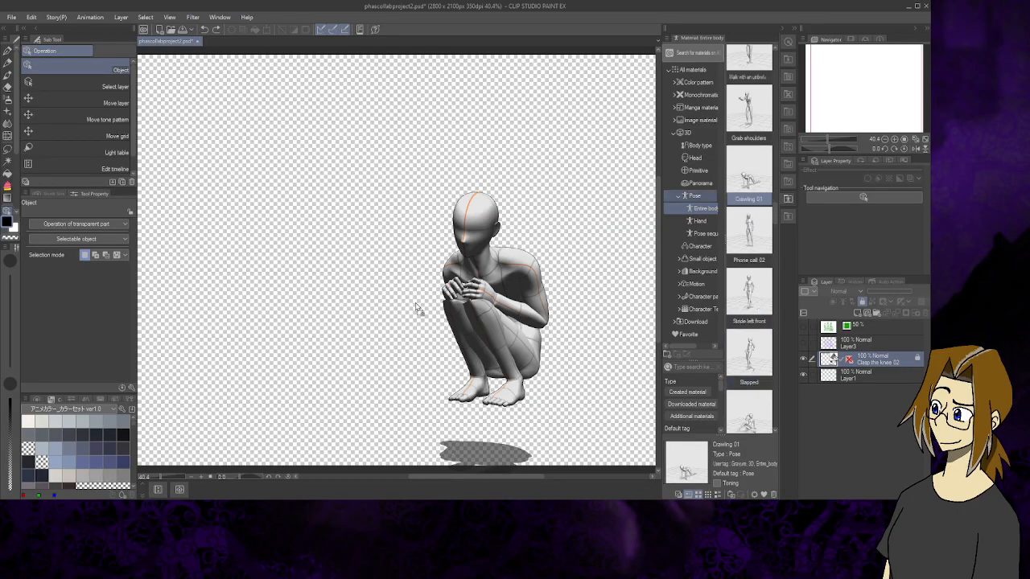
drag(417, 310, 389, 330)
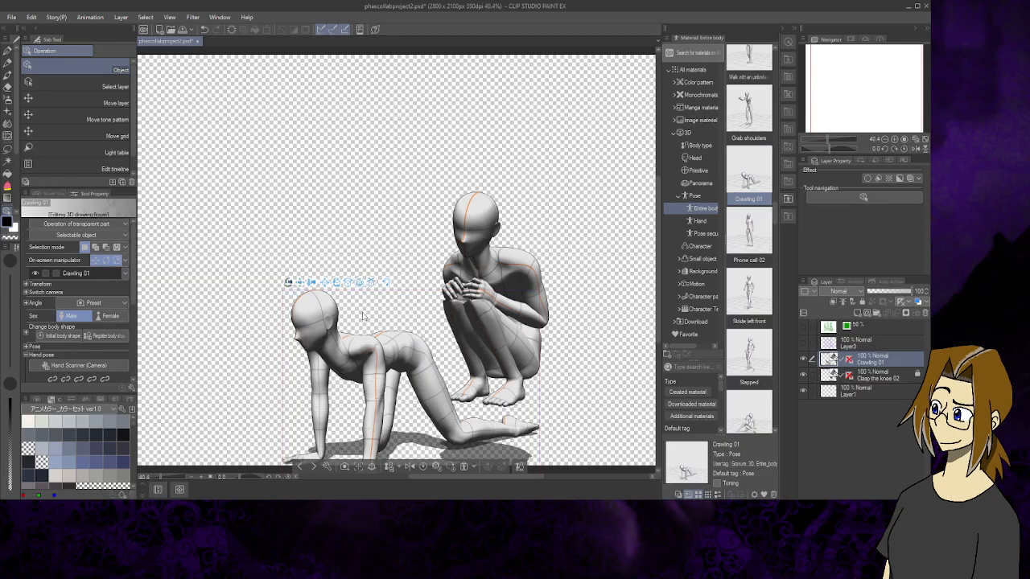
drag(288, 284, 444, 307)
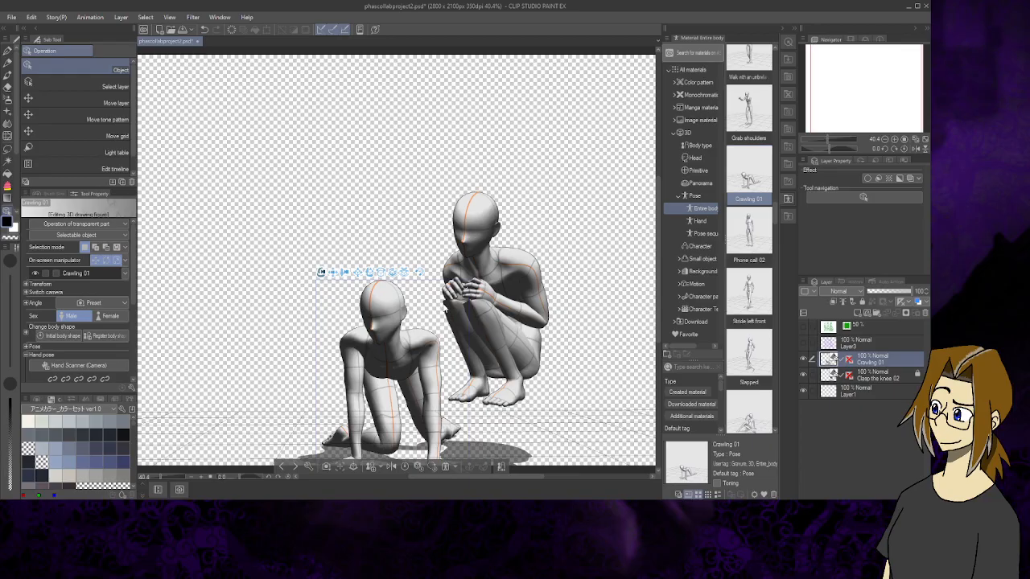
click(205, 30)
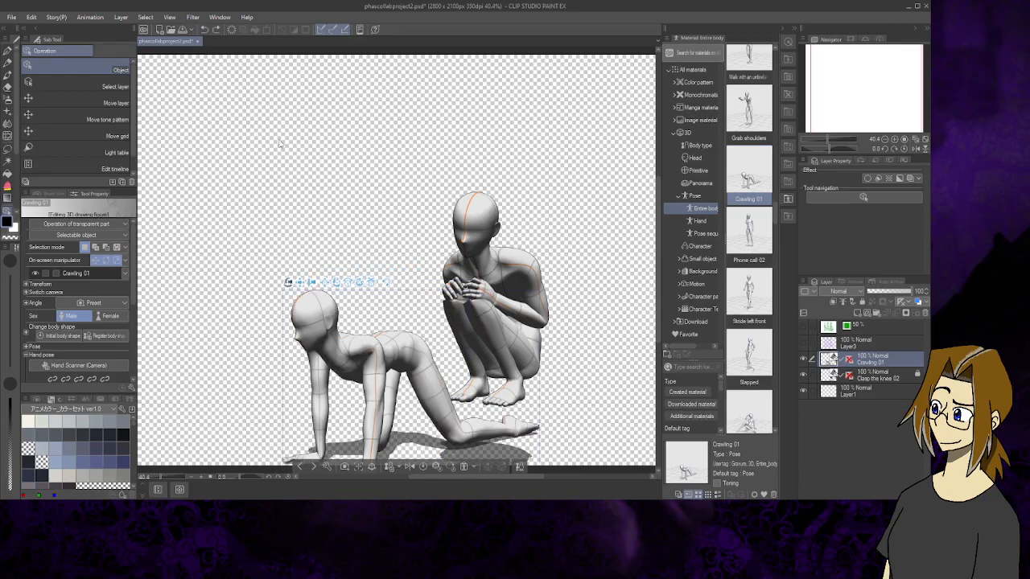
click(207, 30)
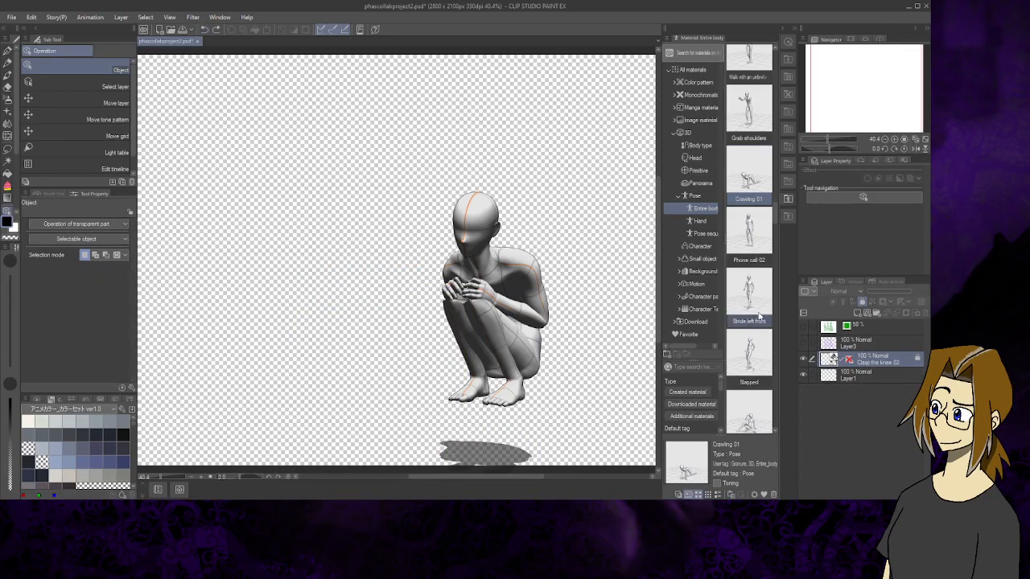
Place the 3D drawing figure-Ver.2 (Female) body type on the canvas beside the crouching figure
click(698, 144)
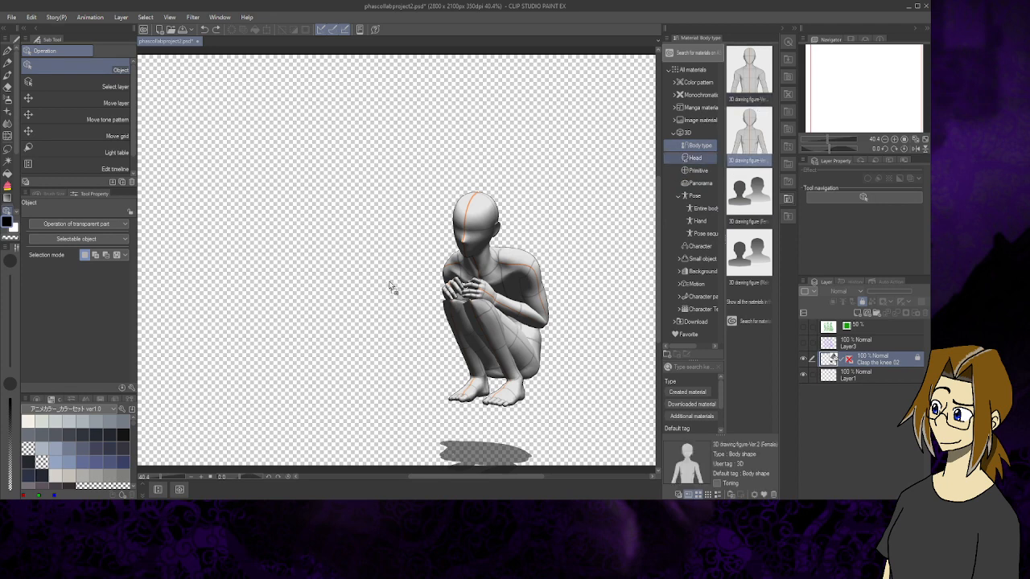
drag(749, 132, 392, 287)
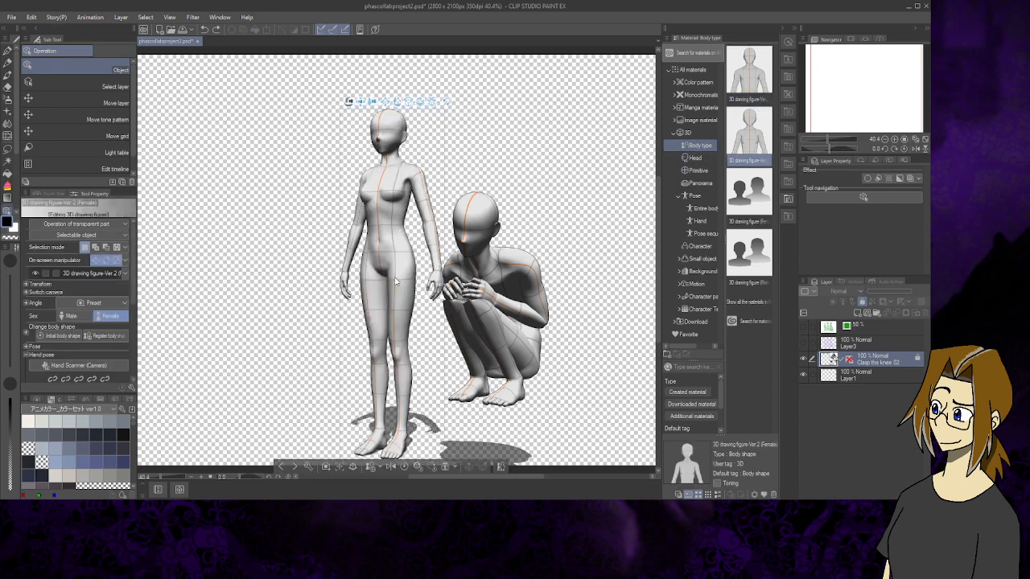
Find the Crawling 01 pose among the pose materials and apply it to the standing female figure
click(694, 196)
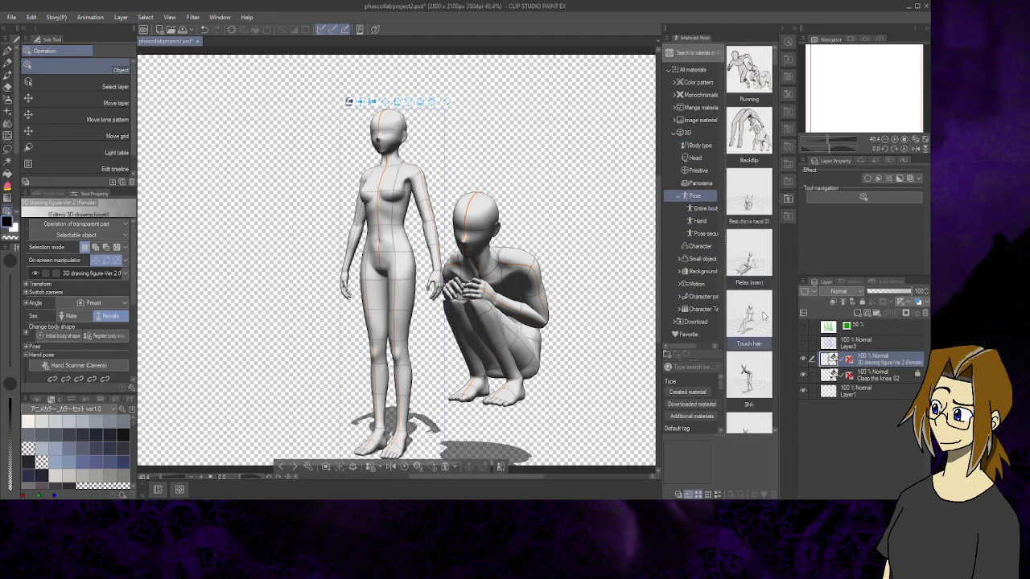
scroll(755, 323, down, 5)
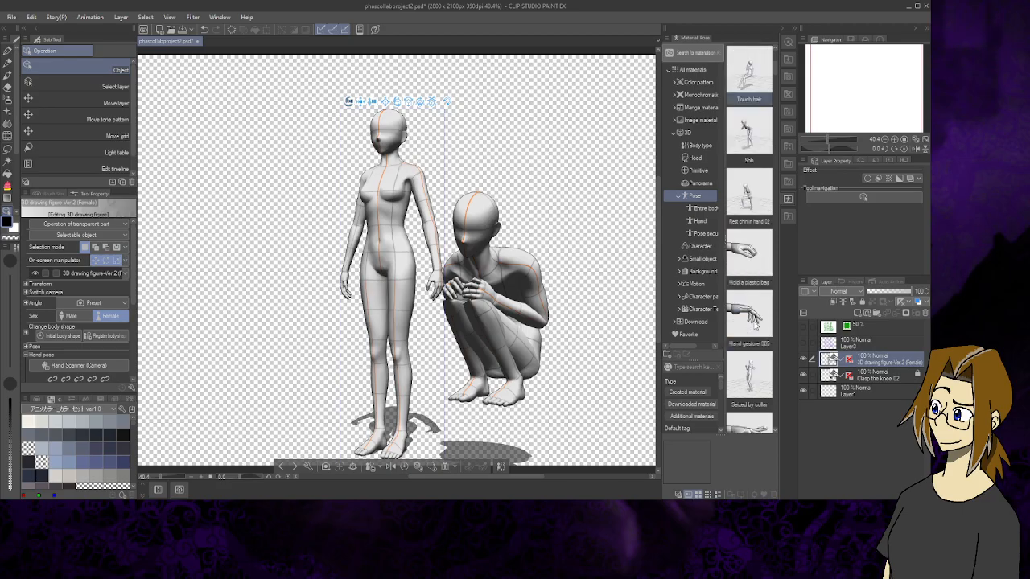
scroll(745, 322, down, 4)
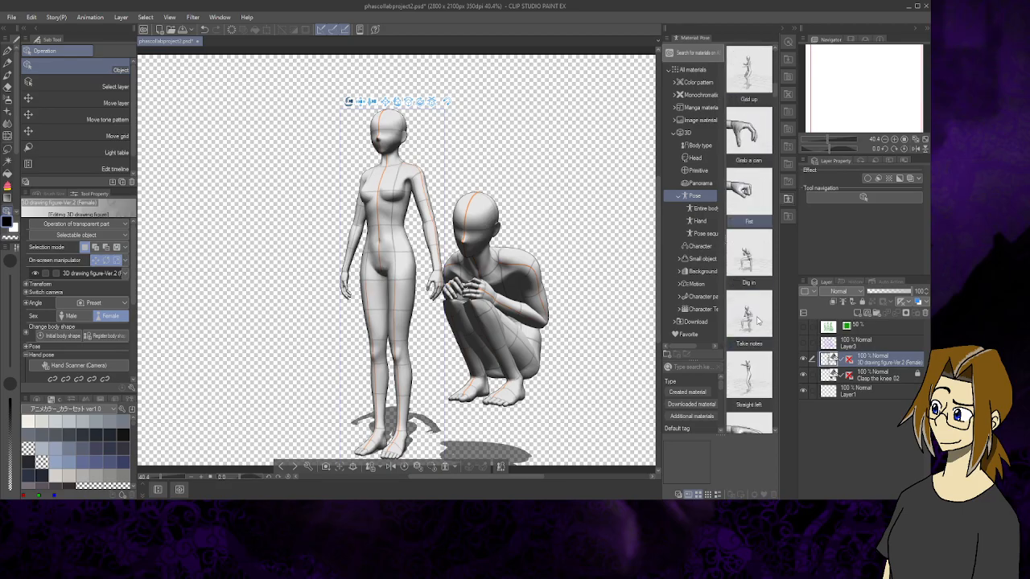
scroll(765, 234, down, 5)
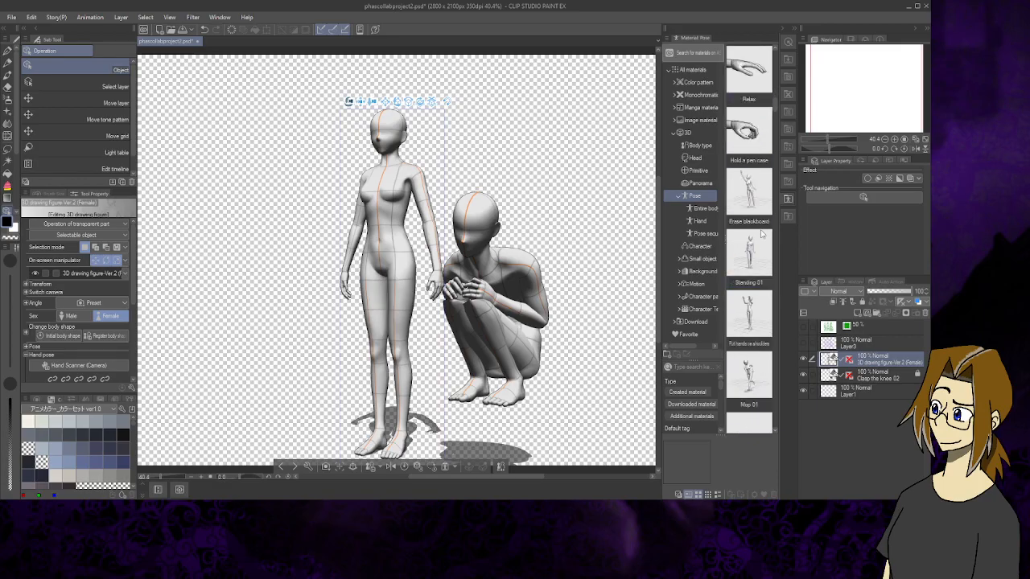
scroll(763, 233, down, 2)
scroll(763, 234, down, 2)
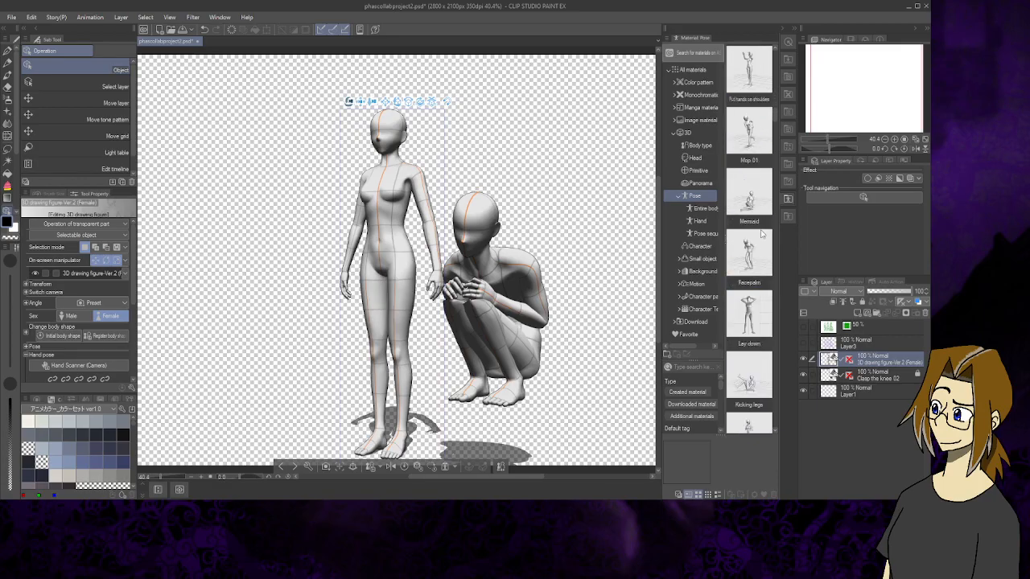
scroll(763, 233, down, 6)
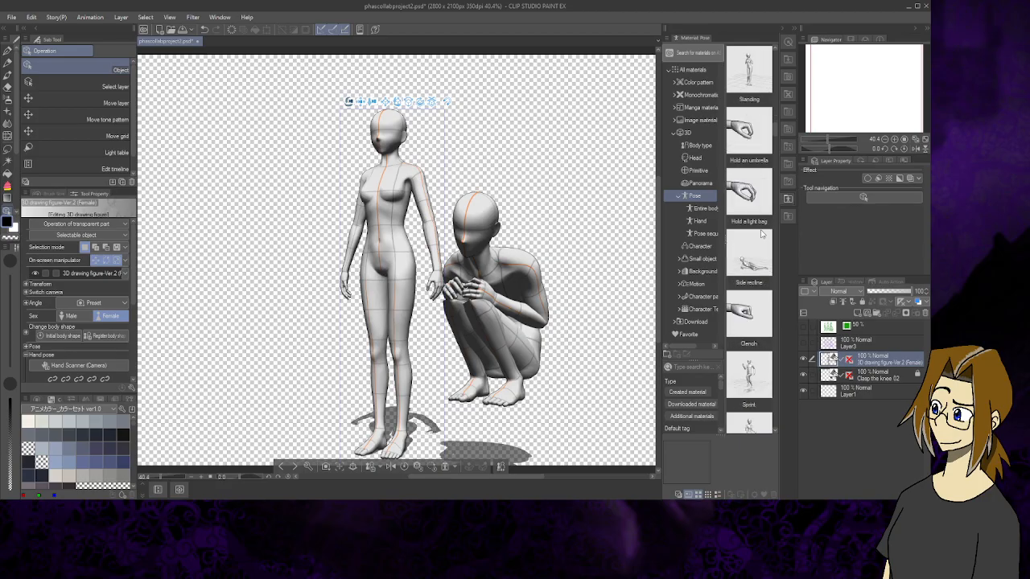
scroll(762, 233, down, 5)
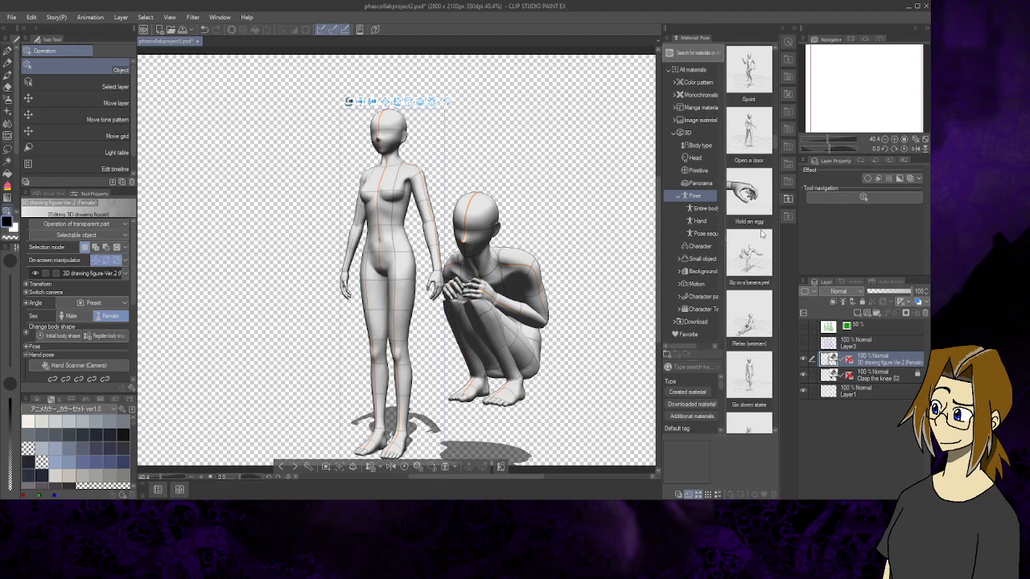
scroll(763, 233, down, 4)
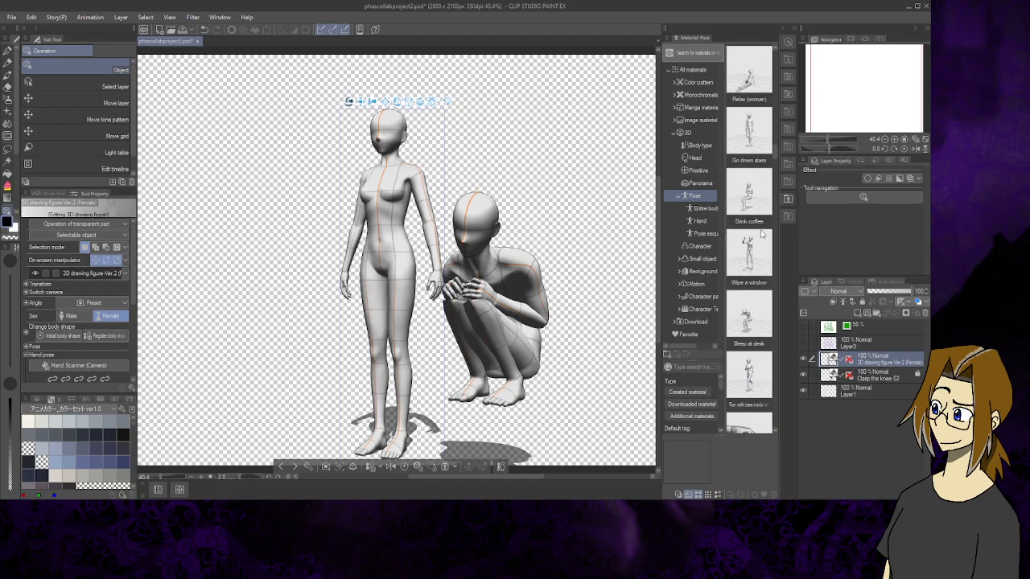
scroll(763, 234, down, 6)
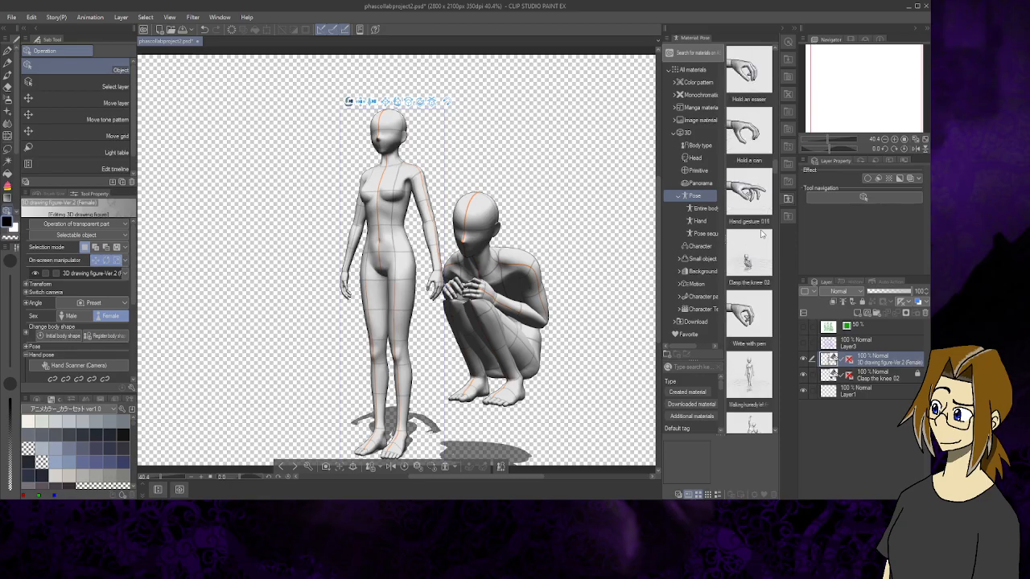
scroll(762, 234, down, 3)
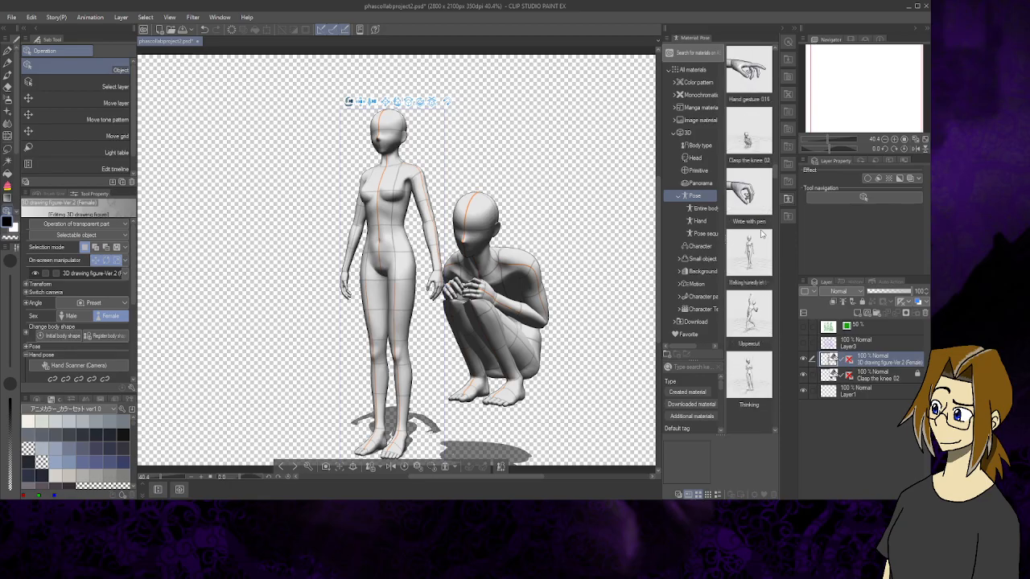
scroll(763, 234, down, 6)
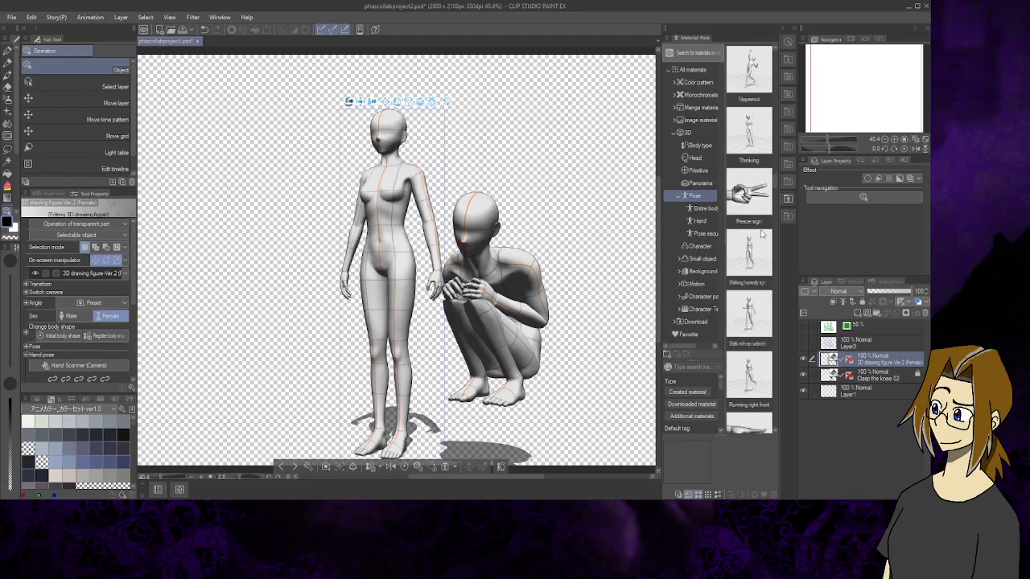
scroll(762, 234, down, 4)
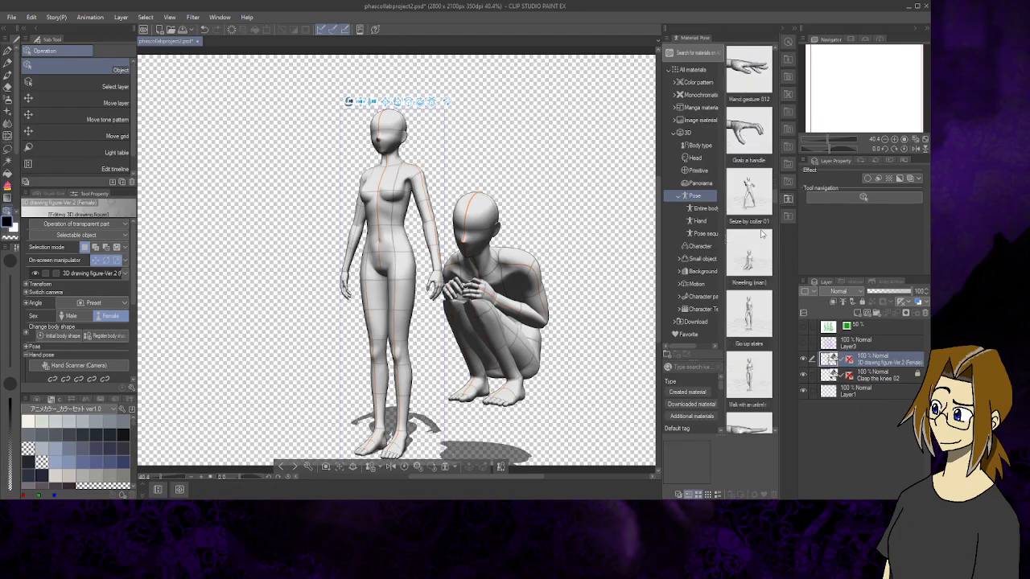
scroll(762, 234, down, 1)
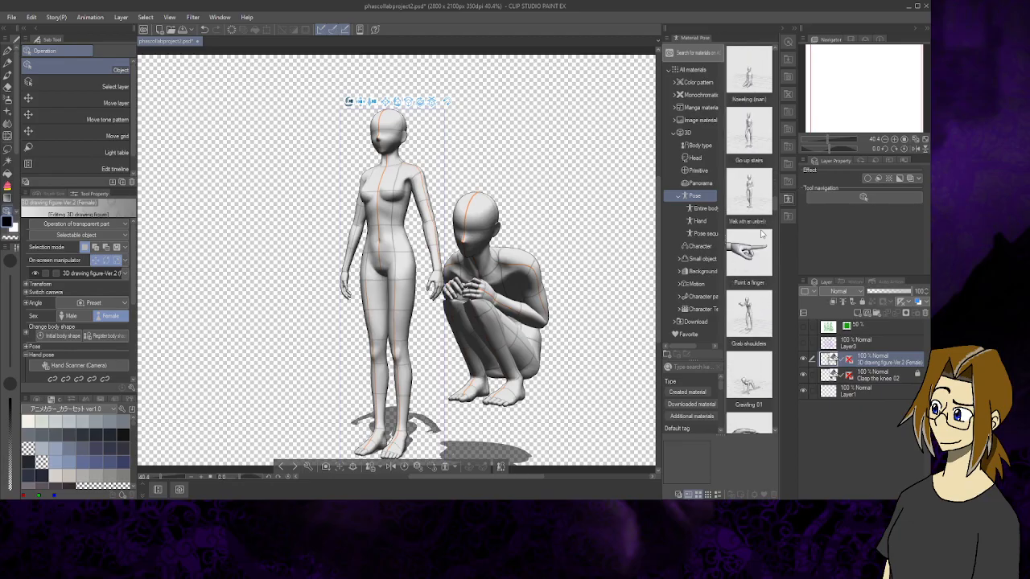
scroll(762, 234, down, 1)
drag(753, 322, 390, 255)
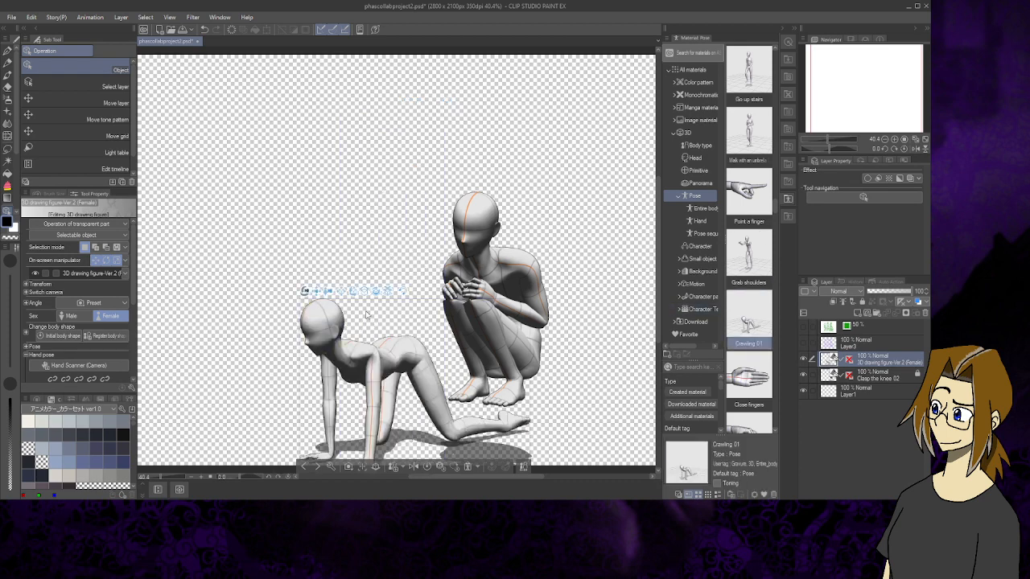
Turn the crawling female figure to face forward and adjust the tilt of its head
drag(303, 292, 448, 326)
click(394, 308)
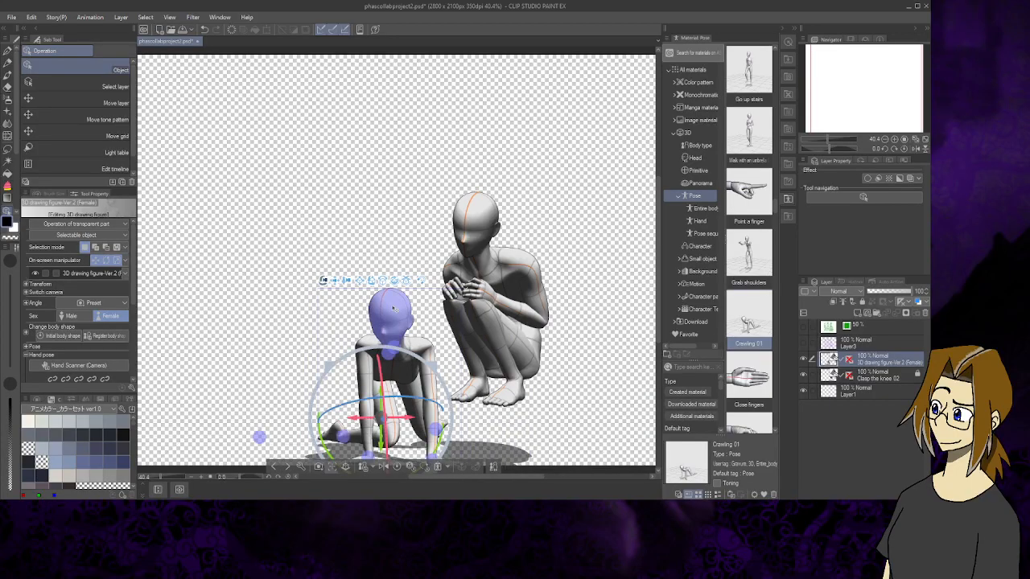
click(393, 310)
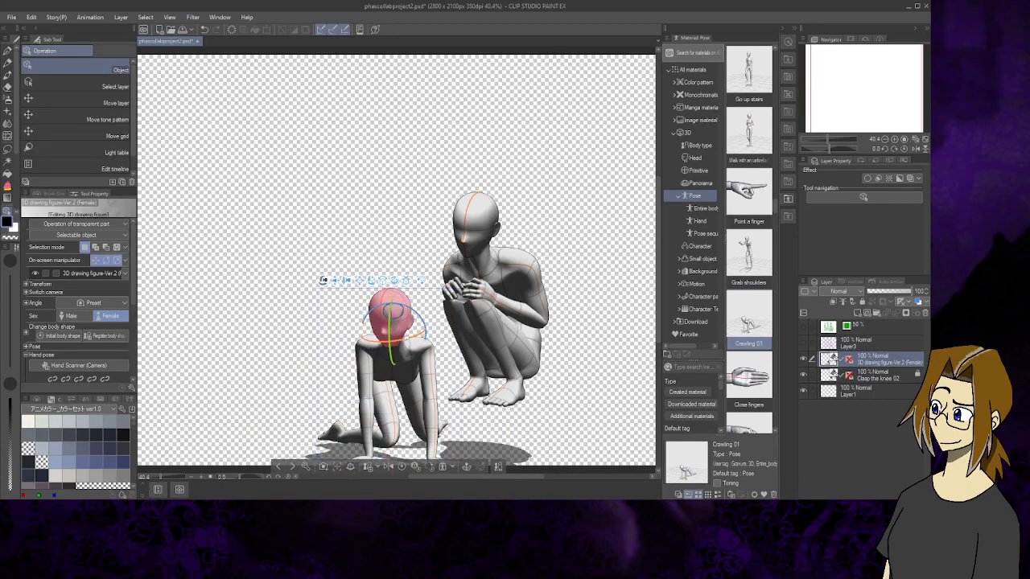
drag(393, 310, 403, 298)
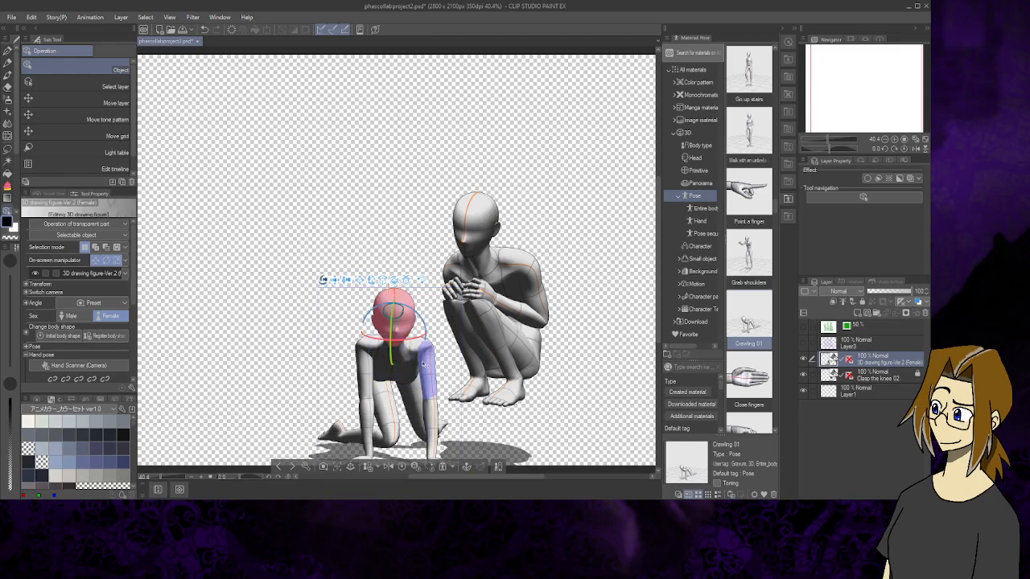
drag(411, 282, 420, 296)
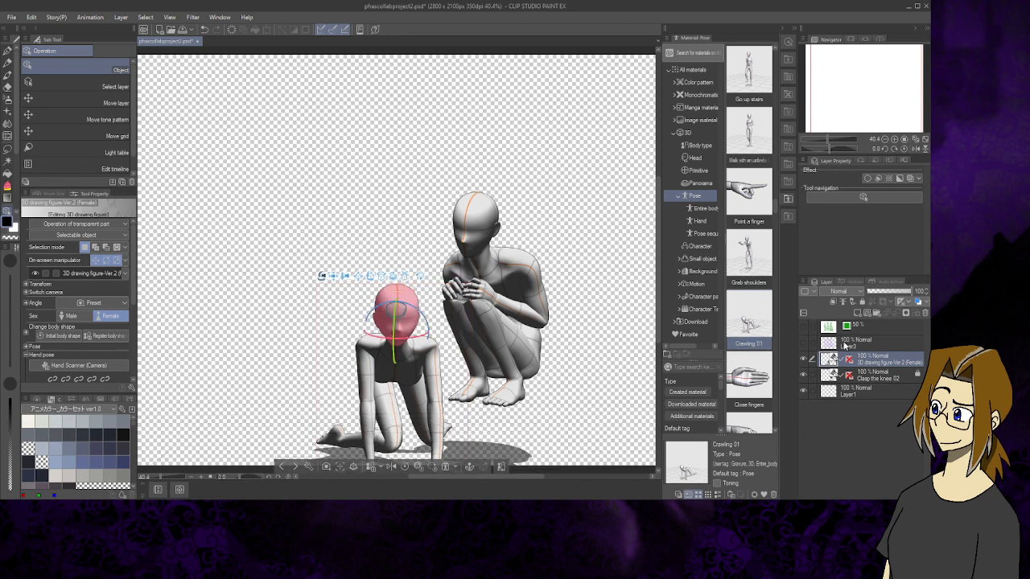
Show the Layer3 sketch and refine the rotation of the crawling figure's head and body against it
click(803, 344)
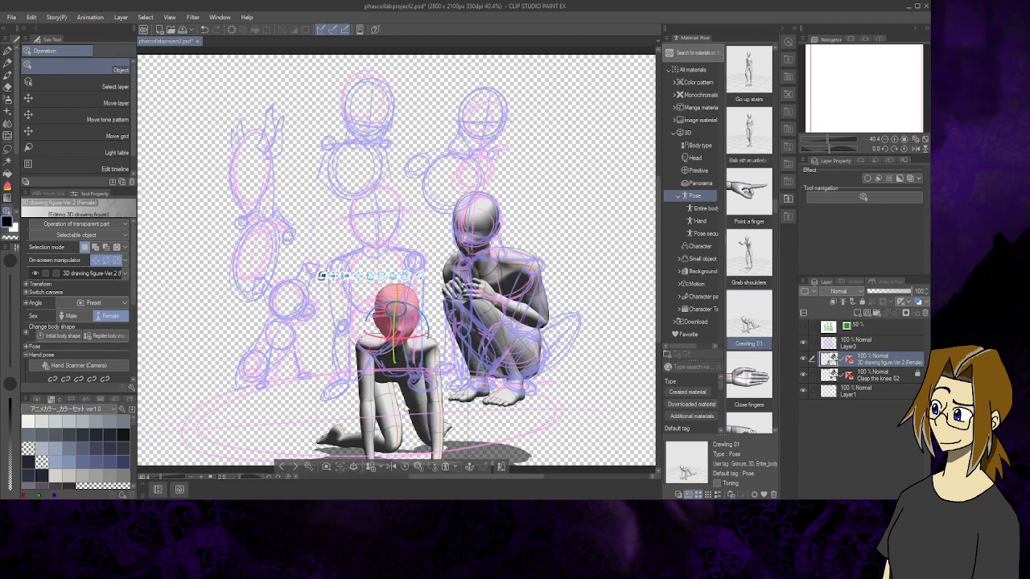
drag(404, 401, 405, 313)
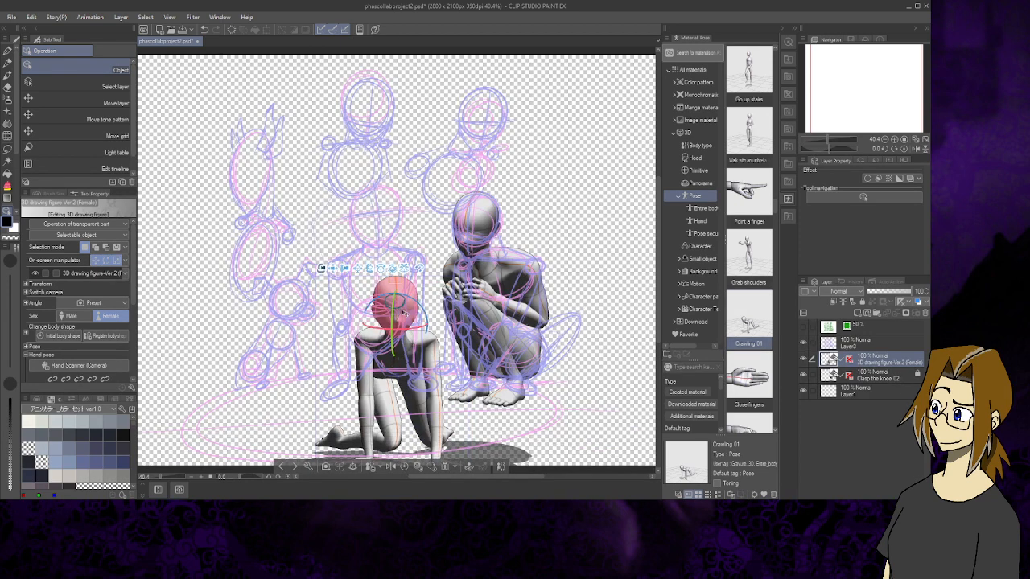
mouse_move(412, 276)
mouse_down()
mouse_move(433, 288)
mouse_move(424, 288)
mouse_up()
click(405, 269)
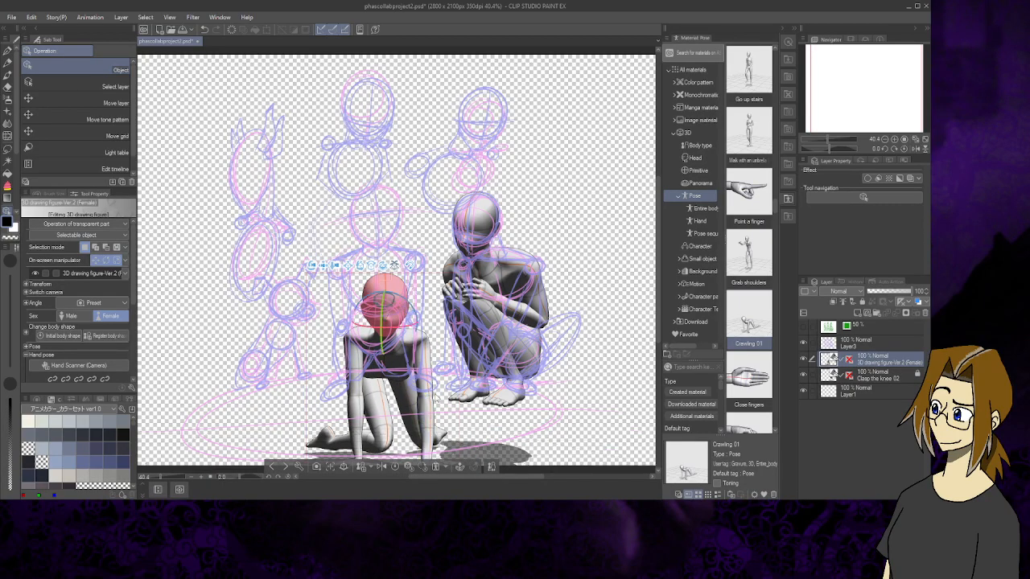
Move the crawling female figure up onto the sketched middle character, level with the crouching figure
click(348, 266)
click(349, 266)
click(350, 268)
drag(424, 298, 419, 248)
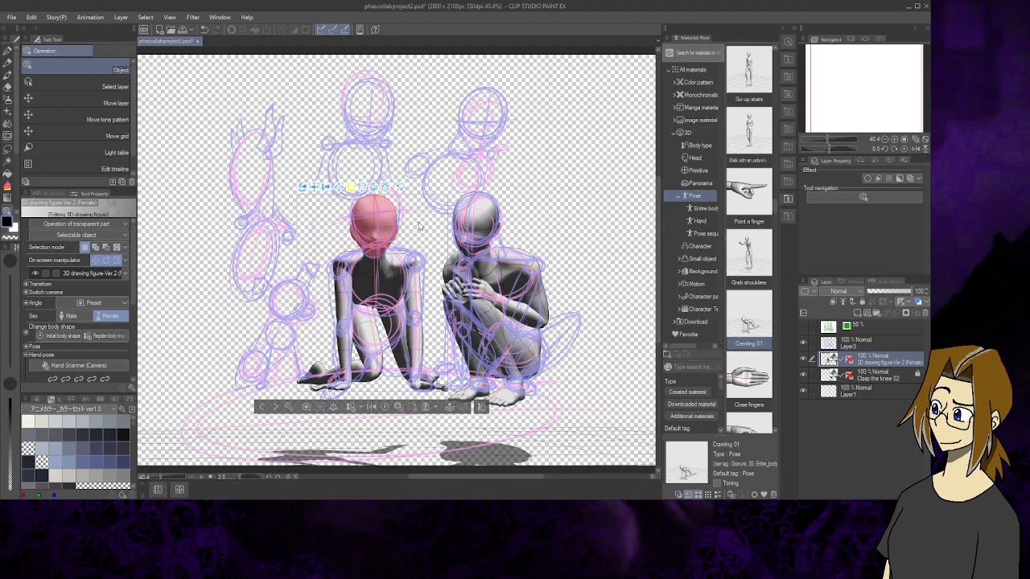
Nudge the crawling female figure down slightly on the sketched middle character and hide the Layer3 sketch
click(403, 272)
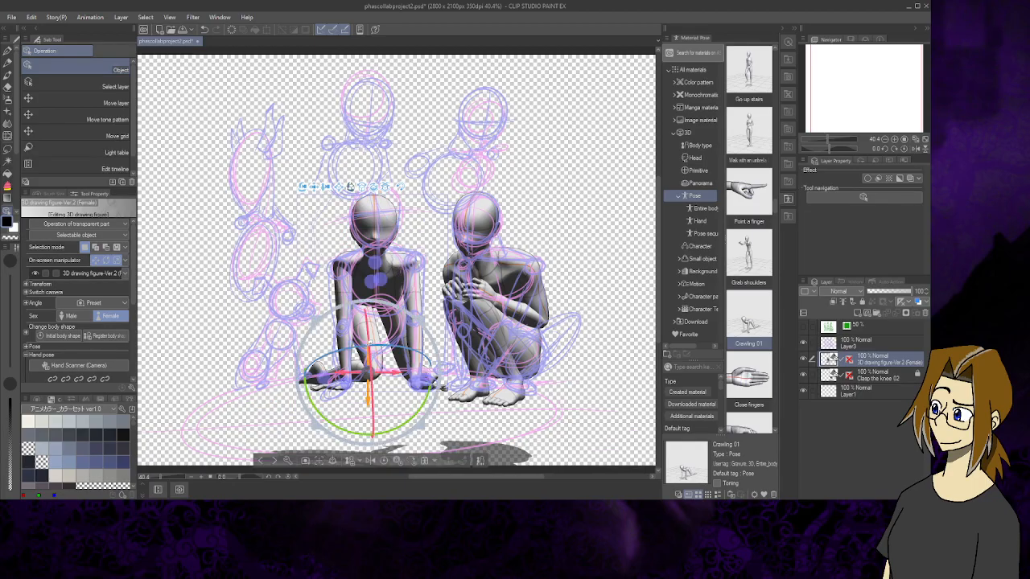
drag(370, 344, 373, 346)
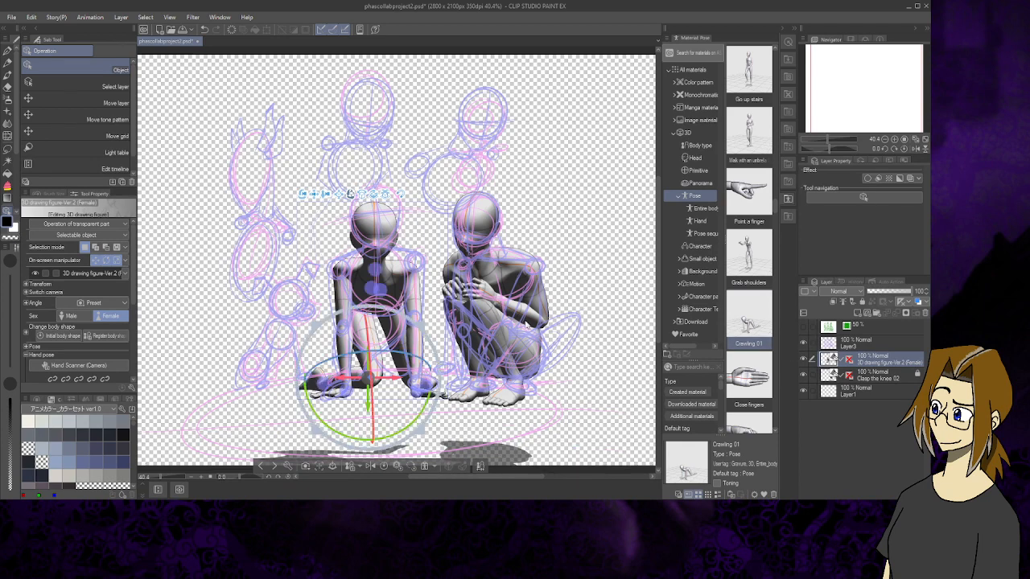
click(803, 341)
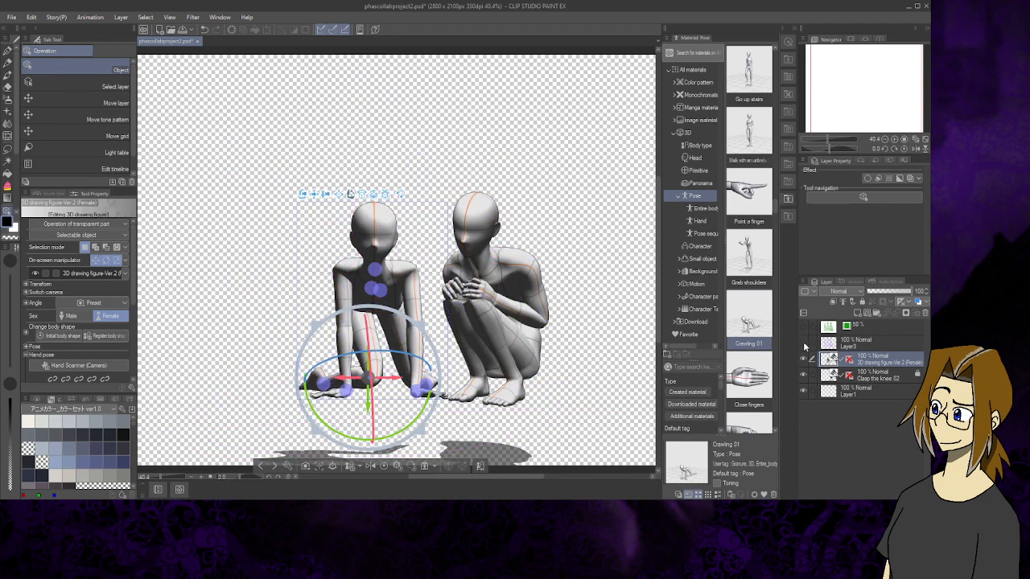
click(589, 209)
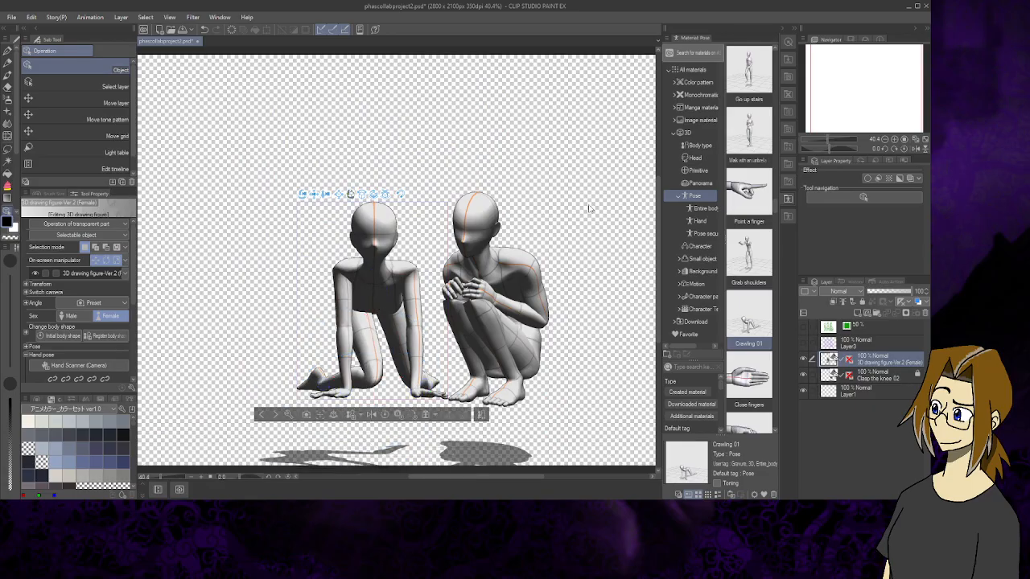
click(375, 227)
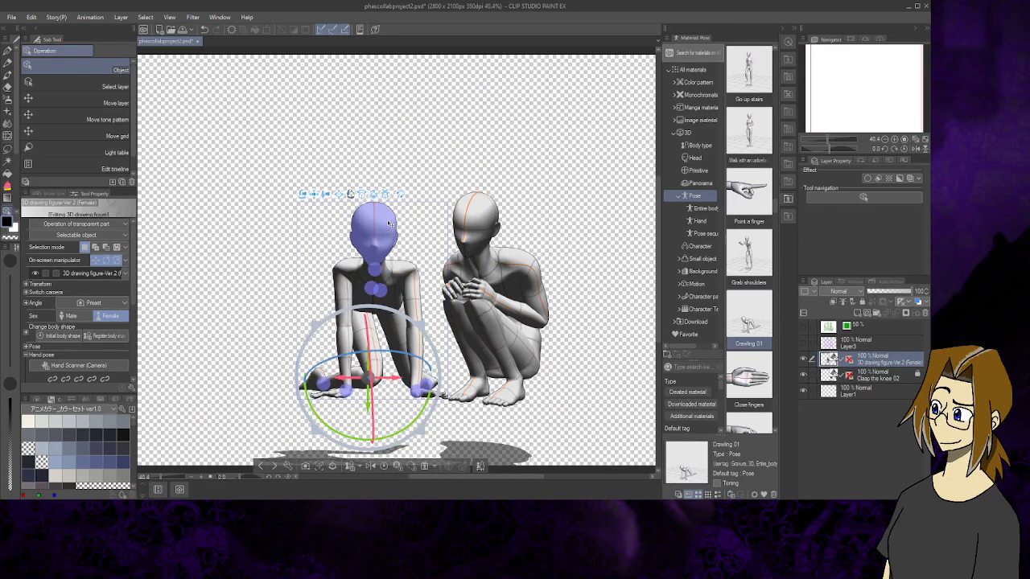
drag(369, 331, 375, 269)
click(378, 232)
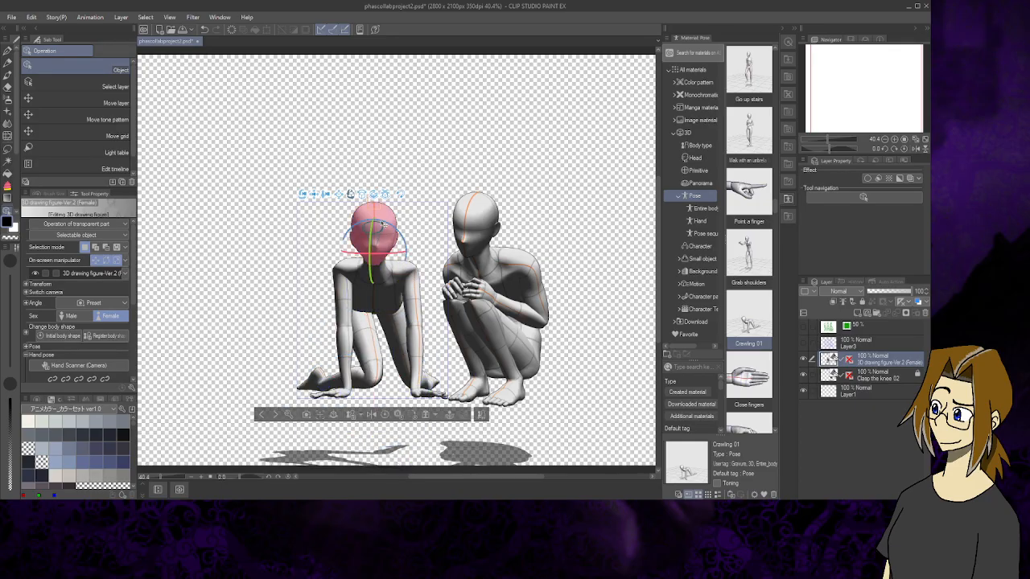
mouse_move(374, 229)
mouse_down()
mouse_move(376, 218)
mouse_move(372, 238)
mouse_move(376, 219)
mouse_up()
click(384, 213)
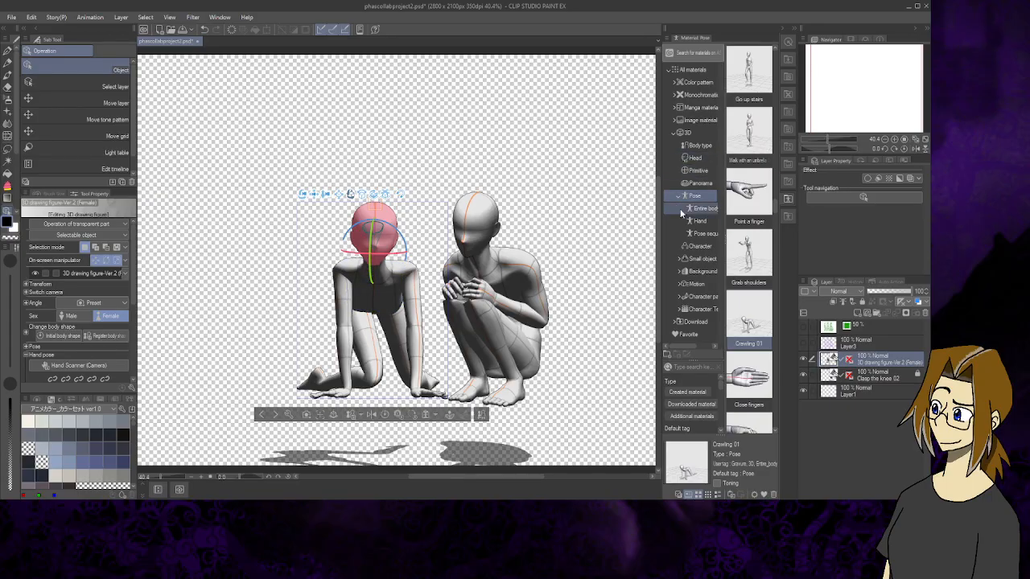
Browse the 3D small object, character parts, character and head materials for a dog model
click(694, 259)
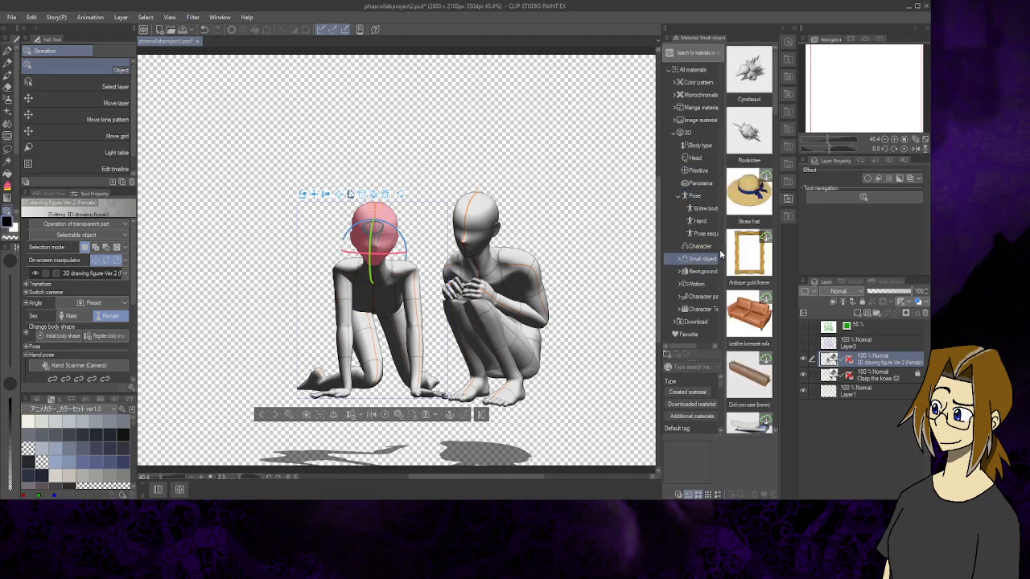
scroll(751, 256, down, 6)
scroll(751, 256, down, 8)
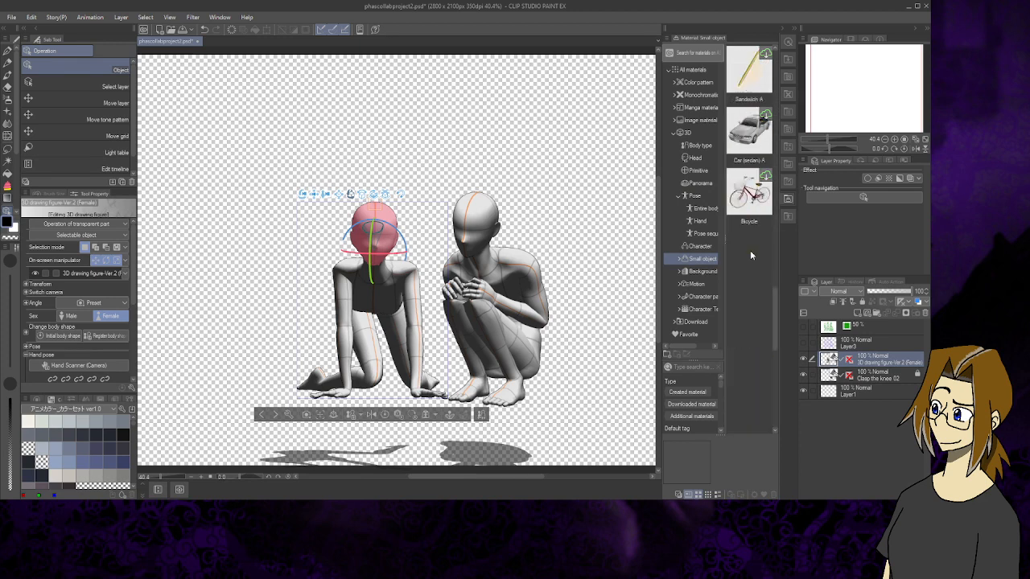
click(699, 298)
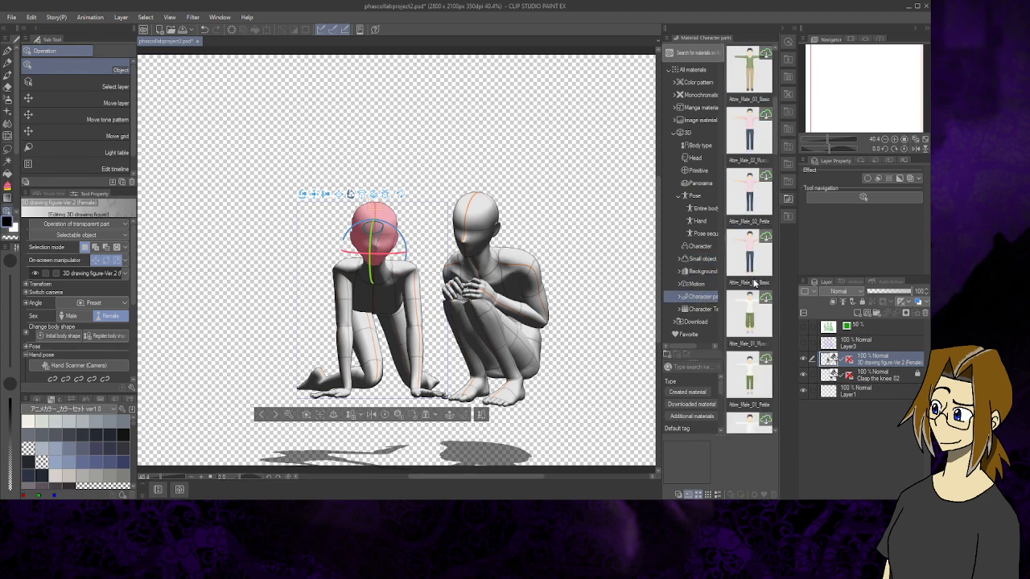
scroll(754, 281, down, 5)
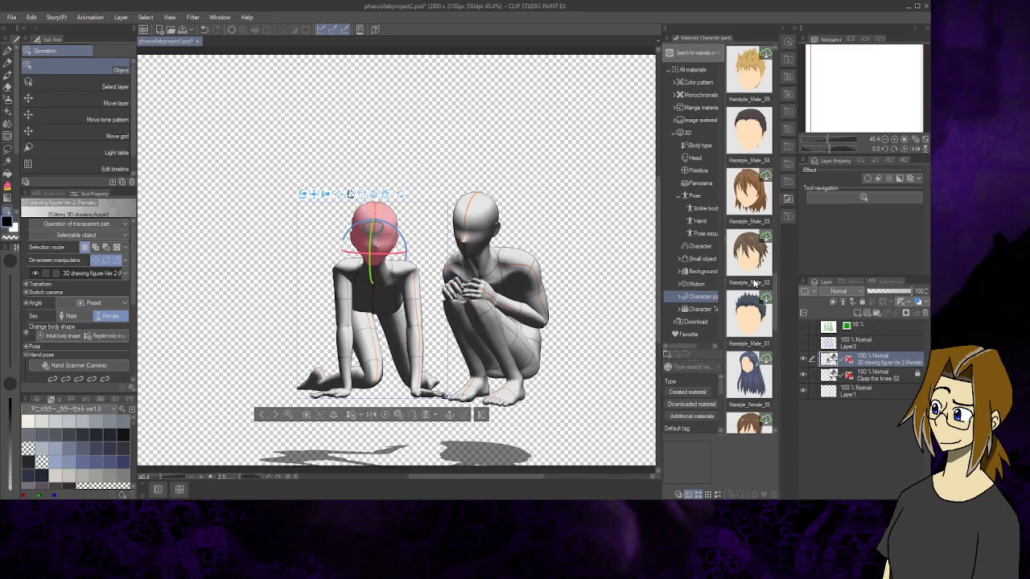
scroll(754, 282, up, 1)
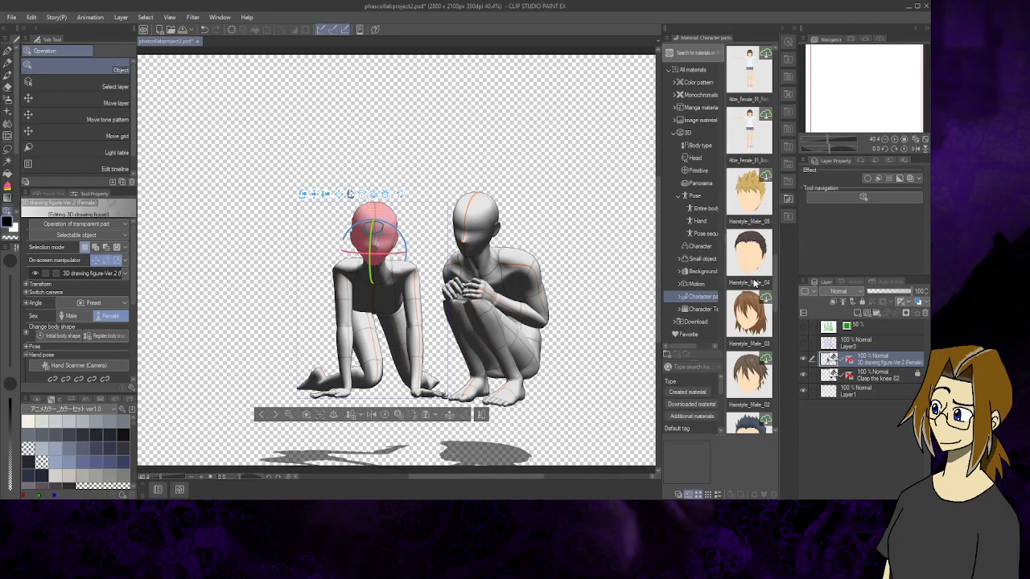
scroll(753, 289, down, 3)
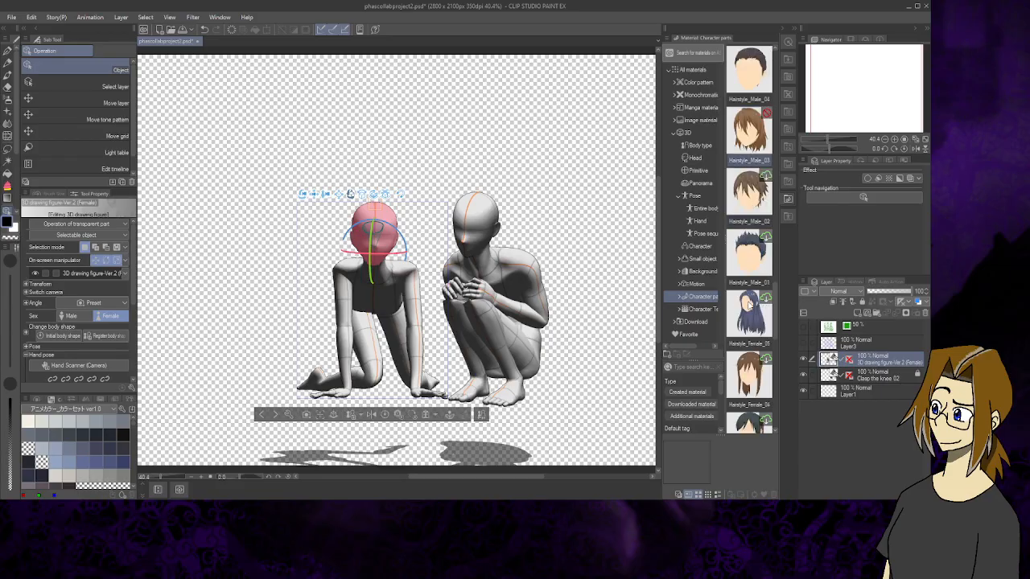
scroll(749, 306, down, 3)
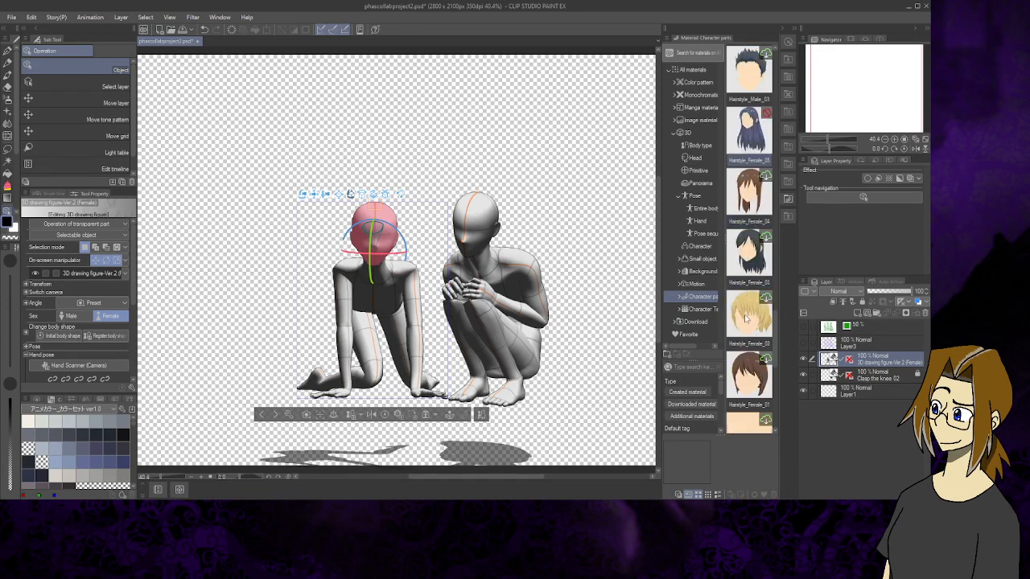
scroll(746, 319, down, 1)
scroll(748, 322, down, 5)
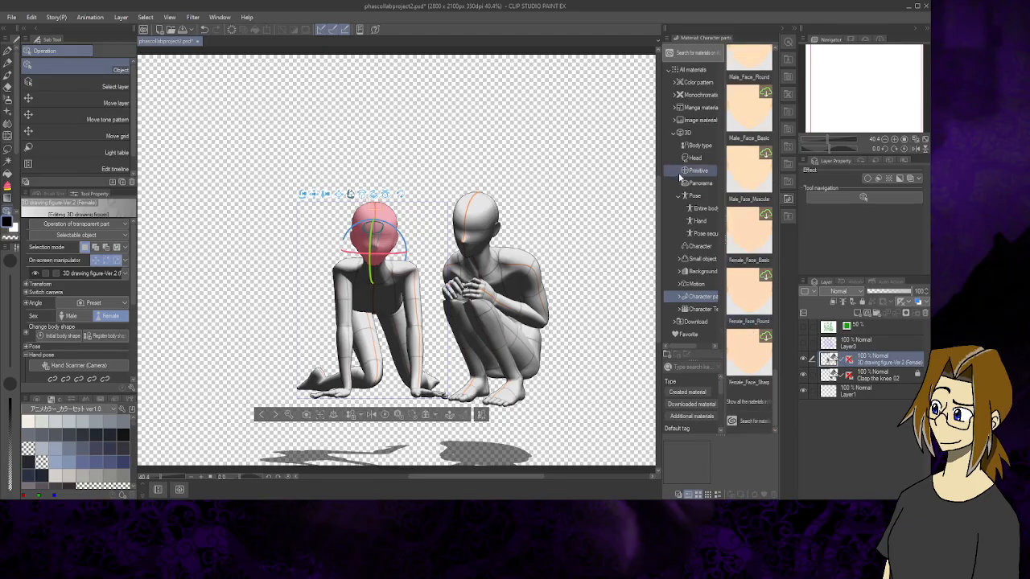
click(698, 245)
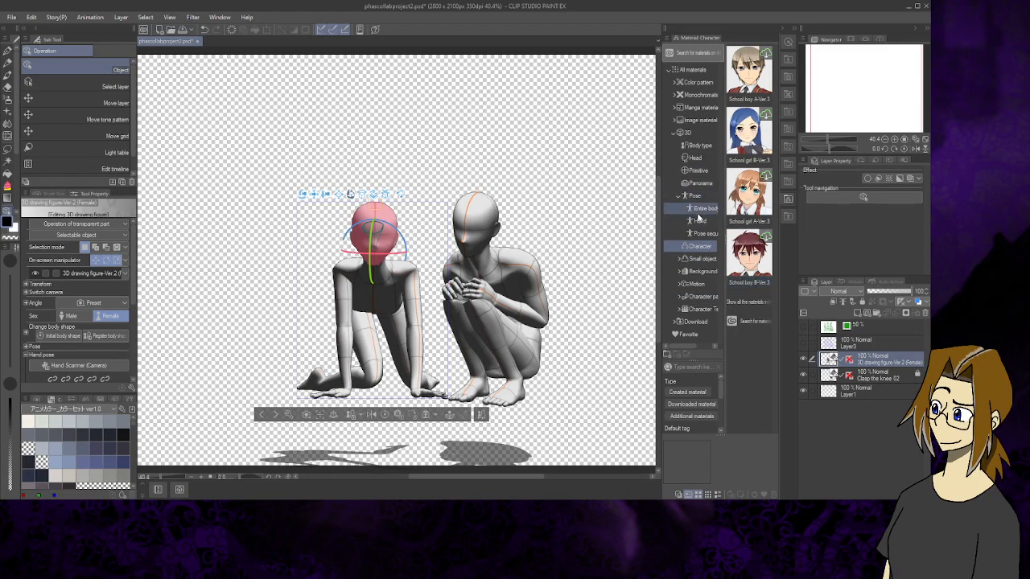
click(703, 158)
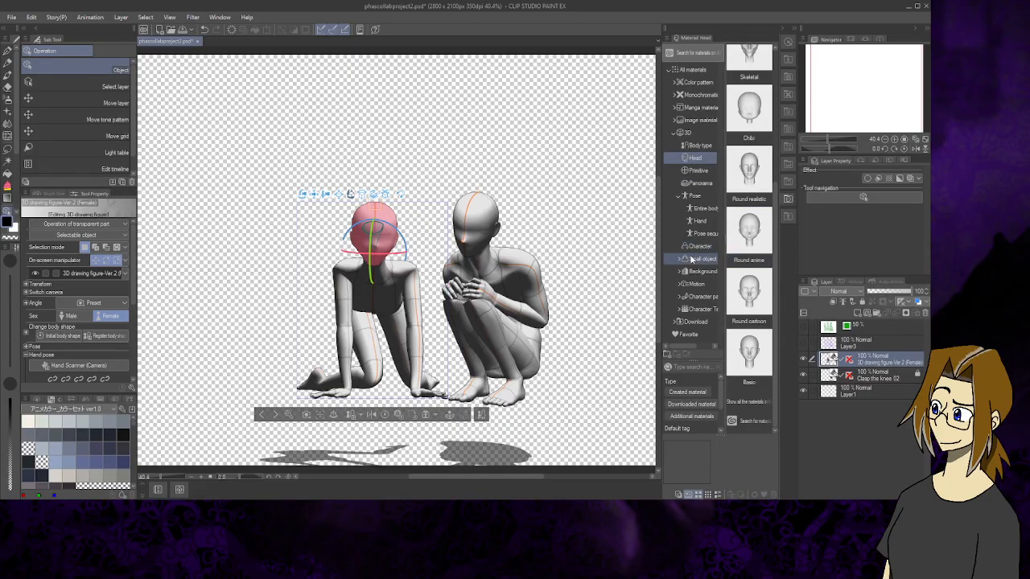
click(681, 258)
scroll(697, 257, down, 2)
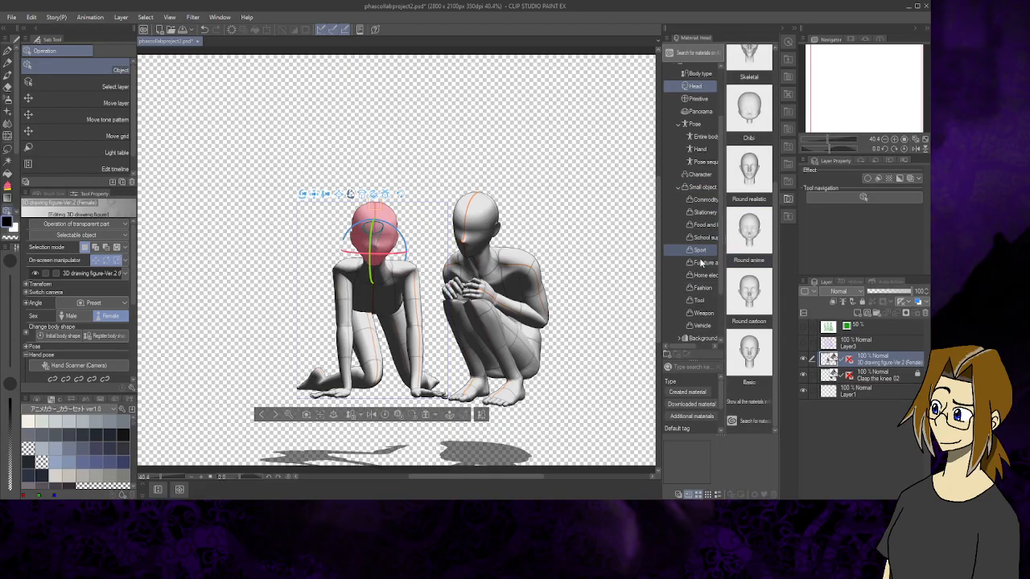
click(679, 177)
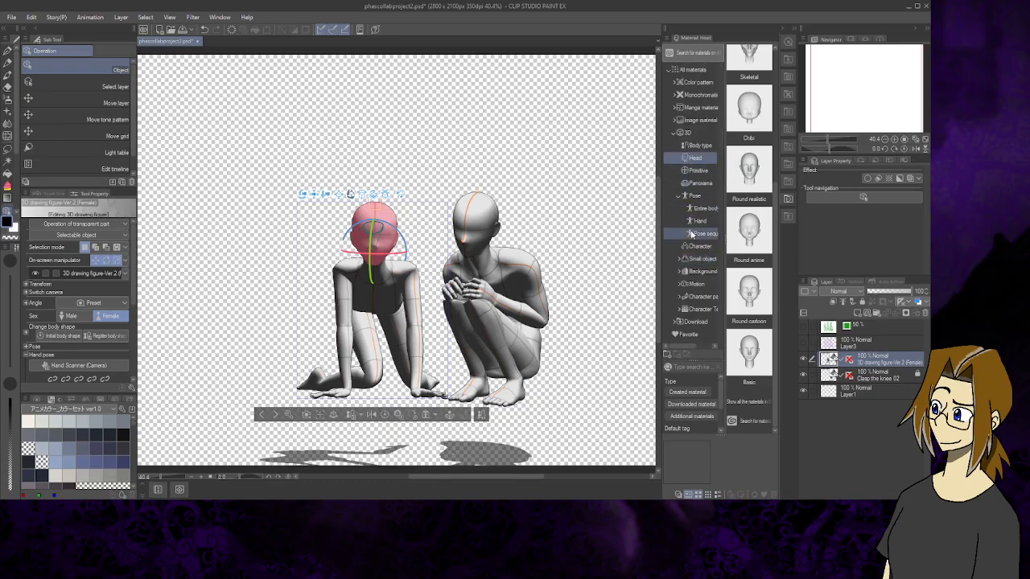
Find the Gray Wolf cub model among the downloaded materials and place it on the canvas beside the crawling figure
click(677, 322)
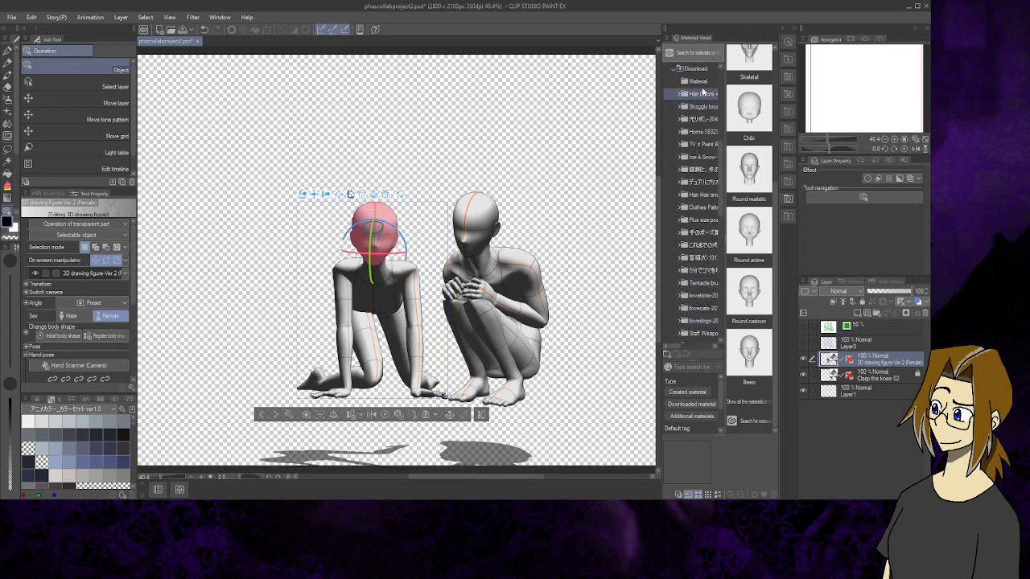
click(700, 83)
scroll(736, 185, down, 5)
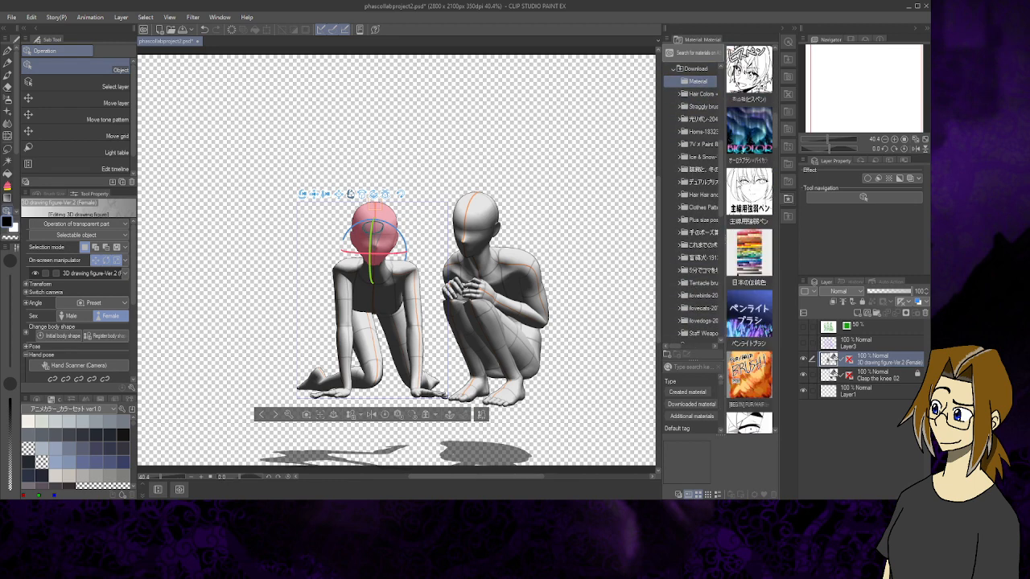
scroll(736, 187, down, 5)
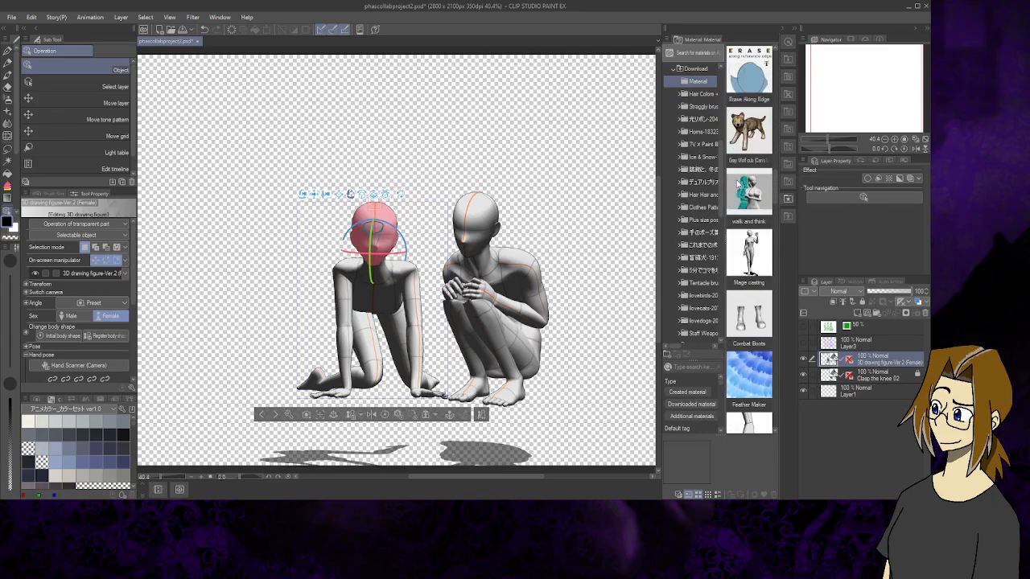
scroll(738, 184, down, 5)
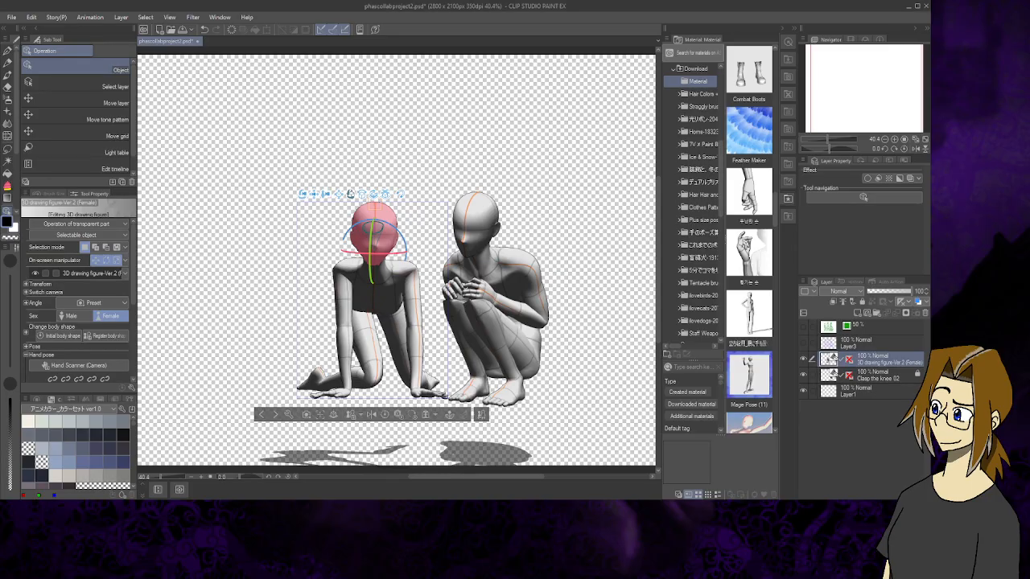
scroll(746, 302, down, 5)
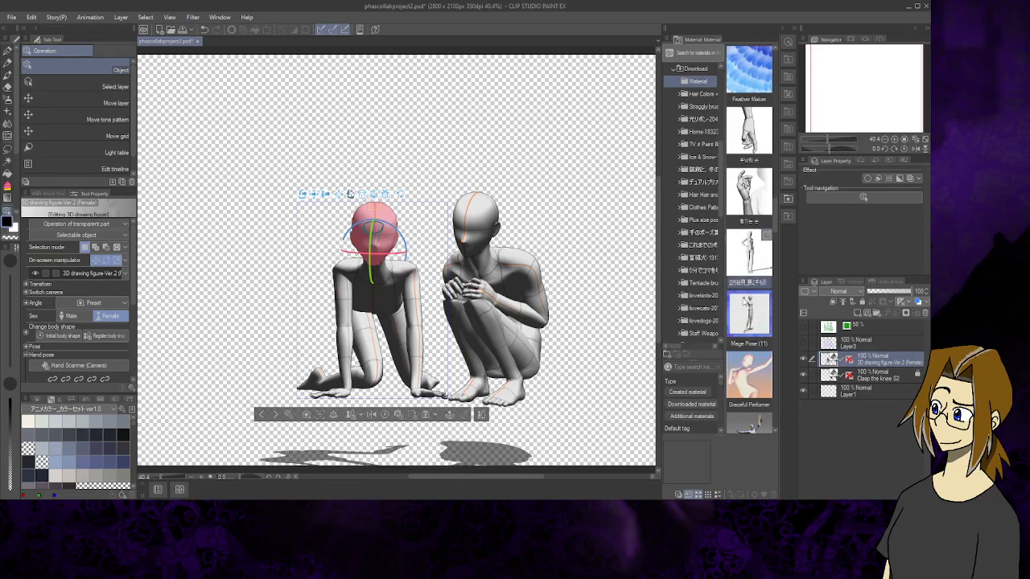
scroll(745, 302, up, 5)
scroll(744, 302, up, 6)
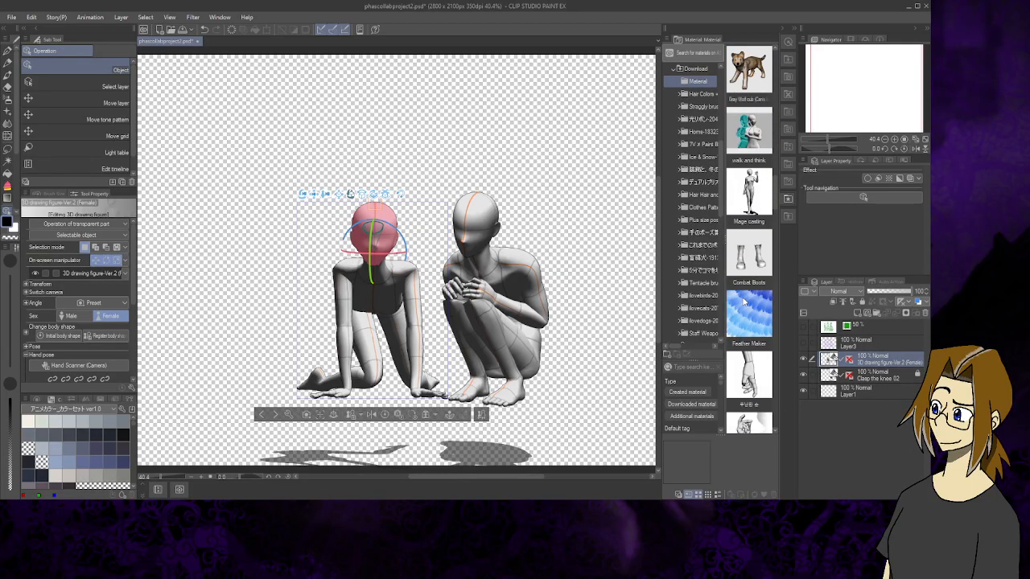
click(745, 259)
drag(749, 256, 314, 366)
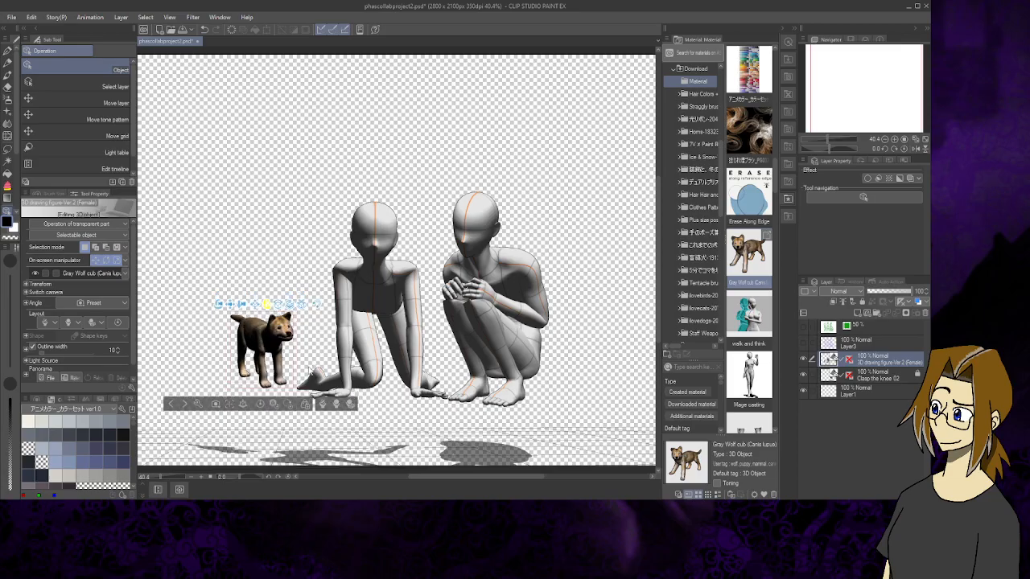
Show the Layer3 sketch and shift and turn the wolf cub toward the sketched dog, undoing the last change
click(802, 344)
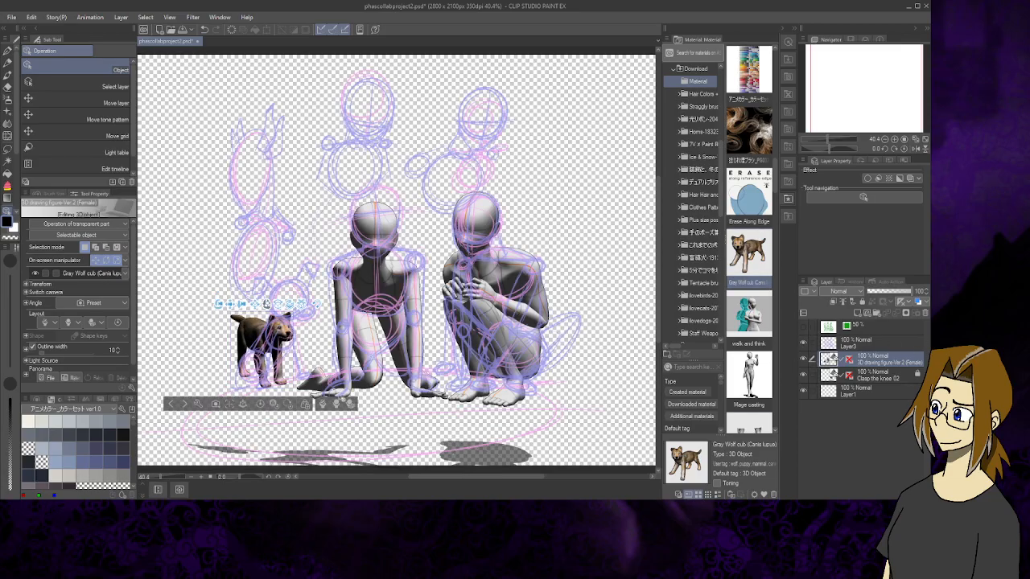
click(261, 350)
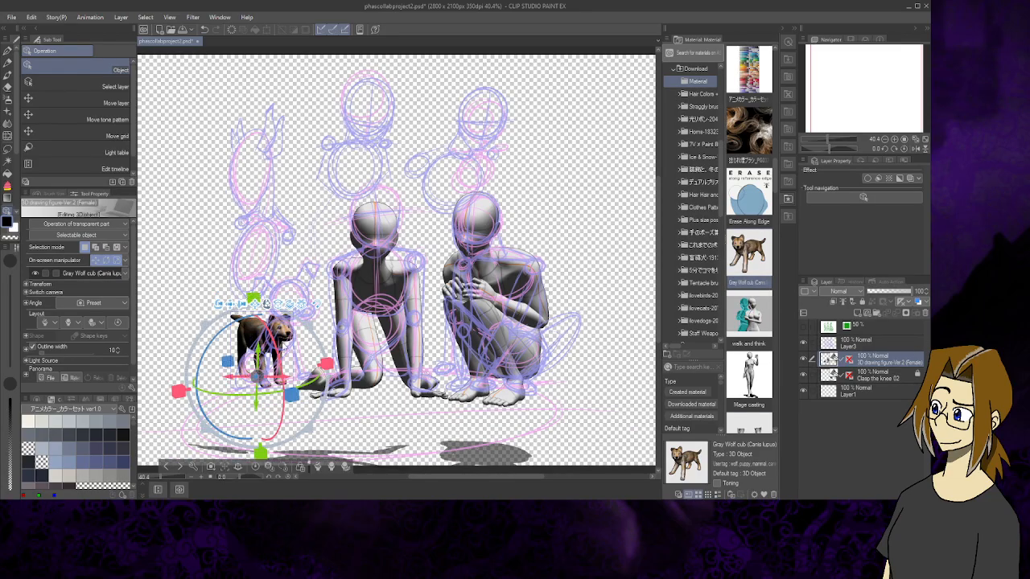
click(301, 305)
drag(301, 305, 309, 360)
scroll(301, 341, down, 1)
scroll(301, 341, up, 1)
click(204, 30)
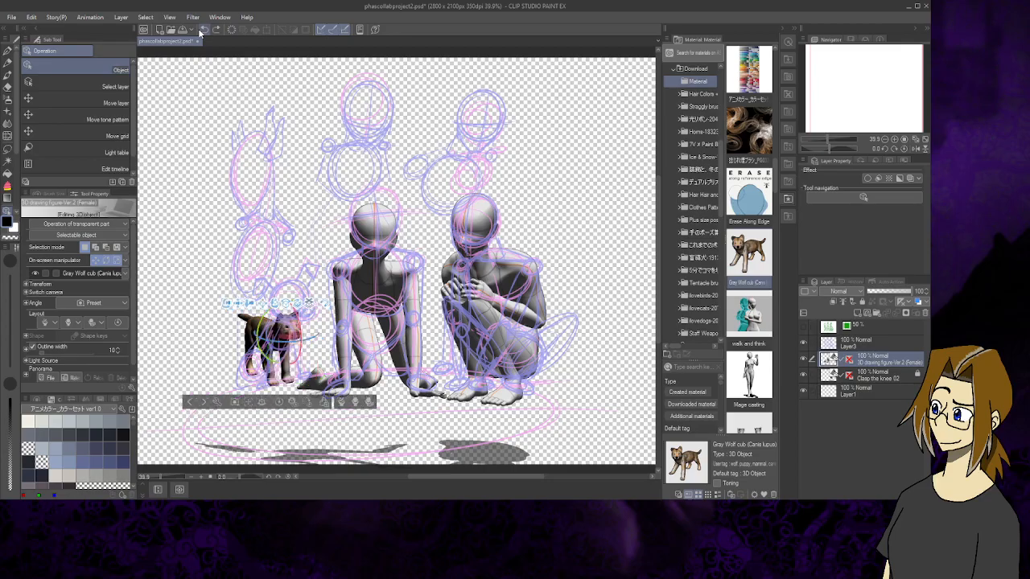
drag(312, 358, 316, 360)
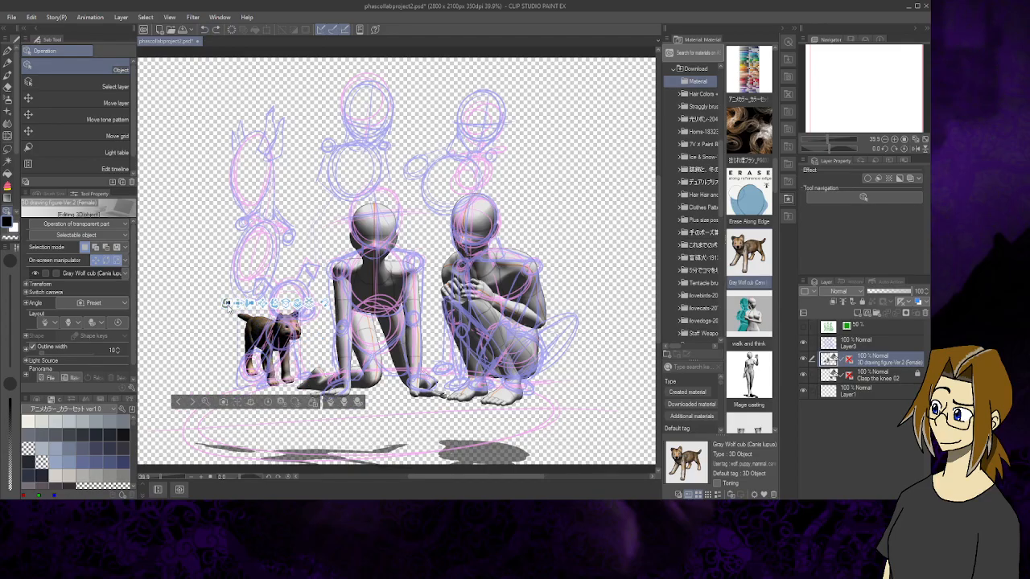
scroll(283, 329, down, 1)
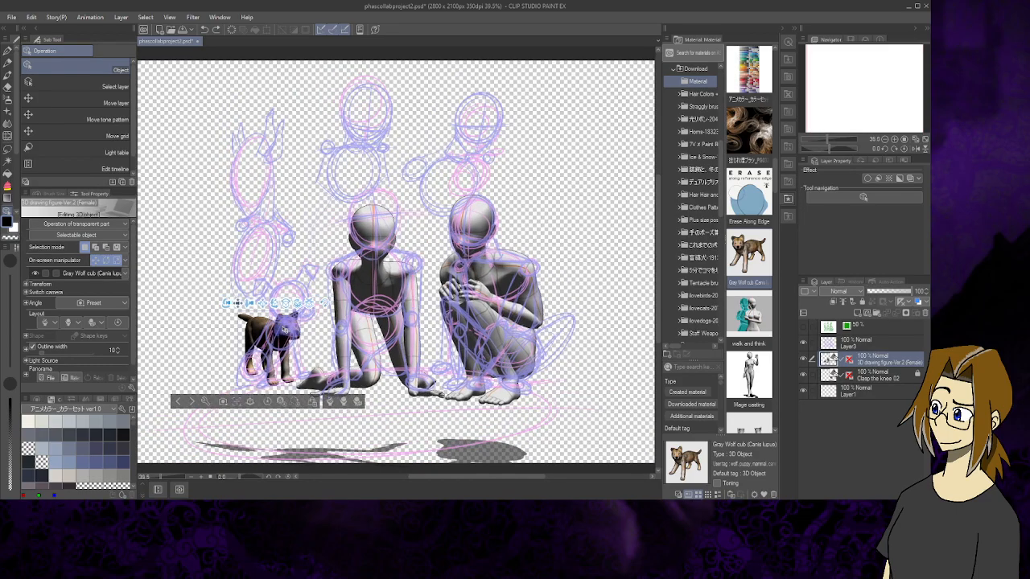
Try to lift and turn the wolf cub so its head lines up with the sketched dog's head
click(291, 326)
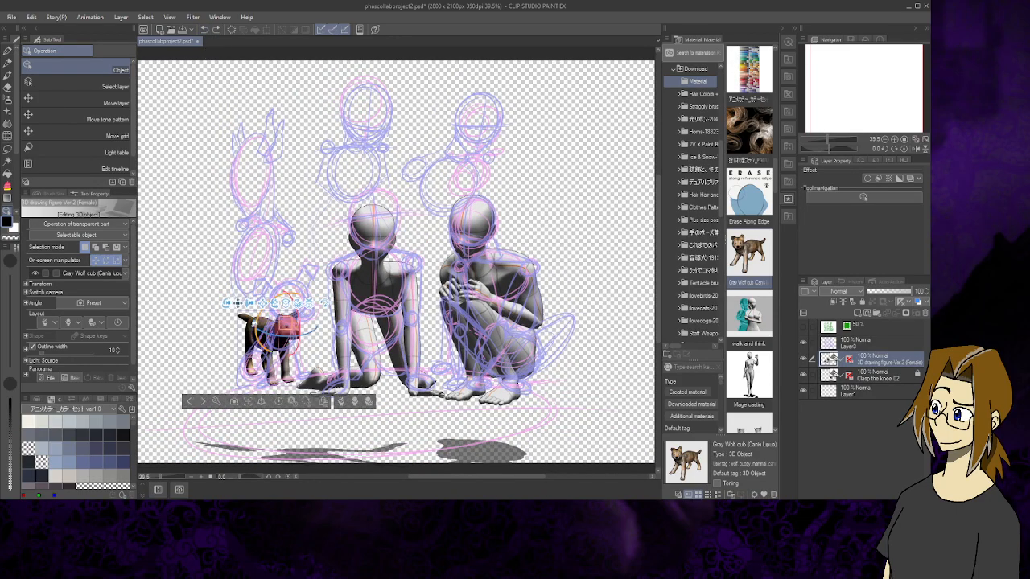
drag(264, 306, 276, 287)
click(272, 304)
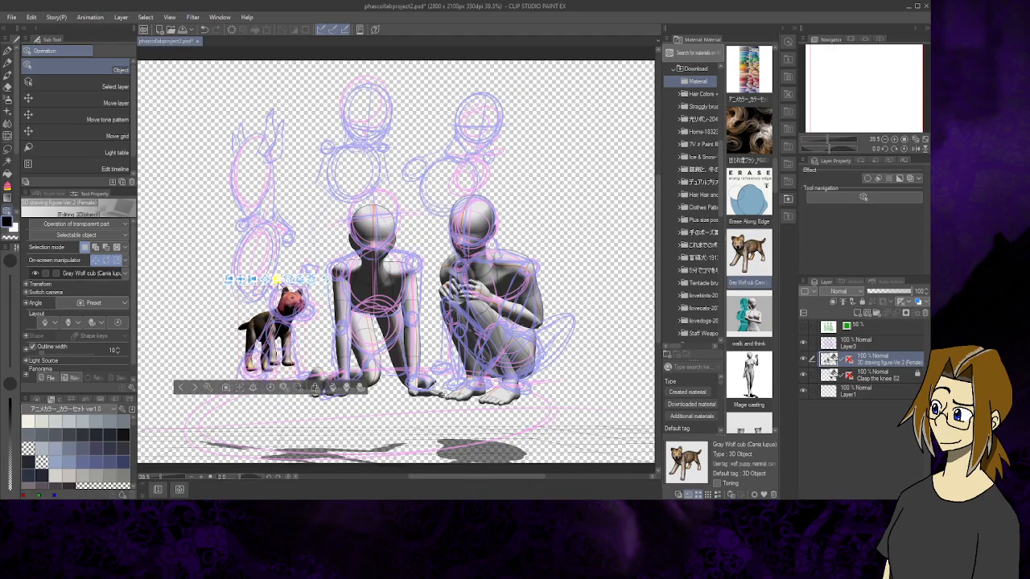
drag(277, 282, 321, 287)
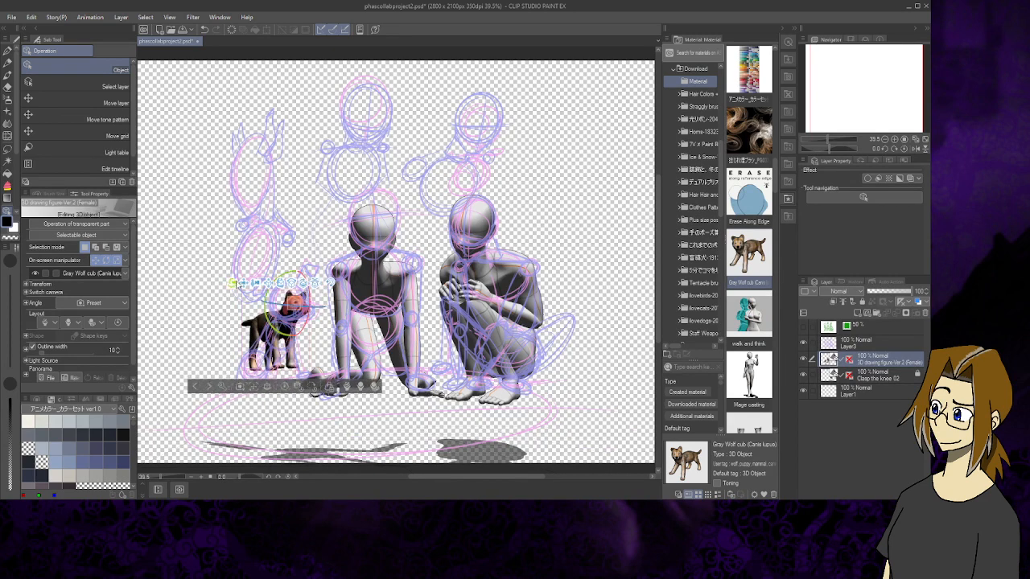
drag(239, 287, 240, 289)
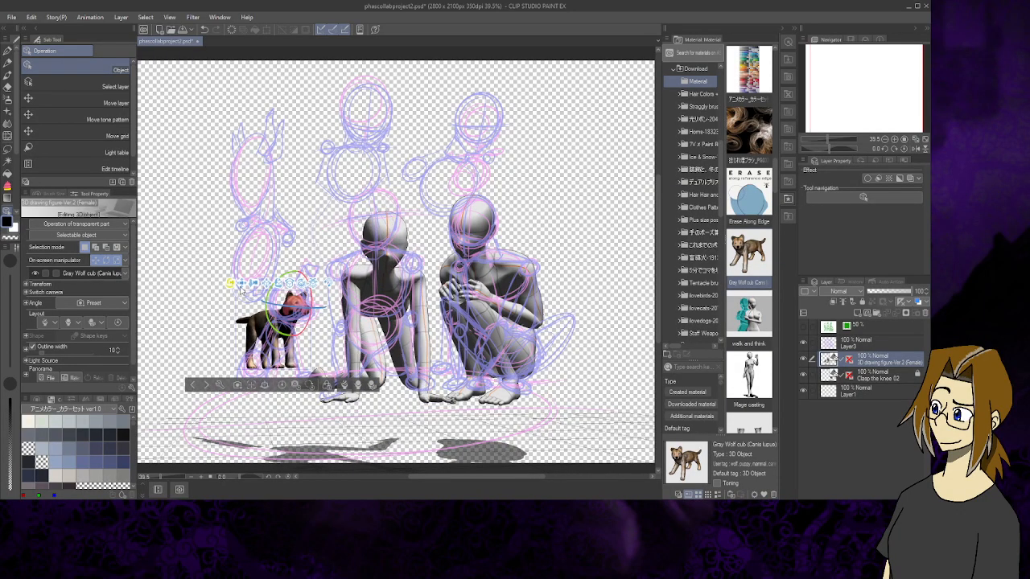
Undo the wolf cub's adjustments and its placement on the female figure's layer, and add a new raster layer above that figure
click(206, 31)
click(207, 31)
click(207, 31)
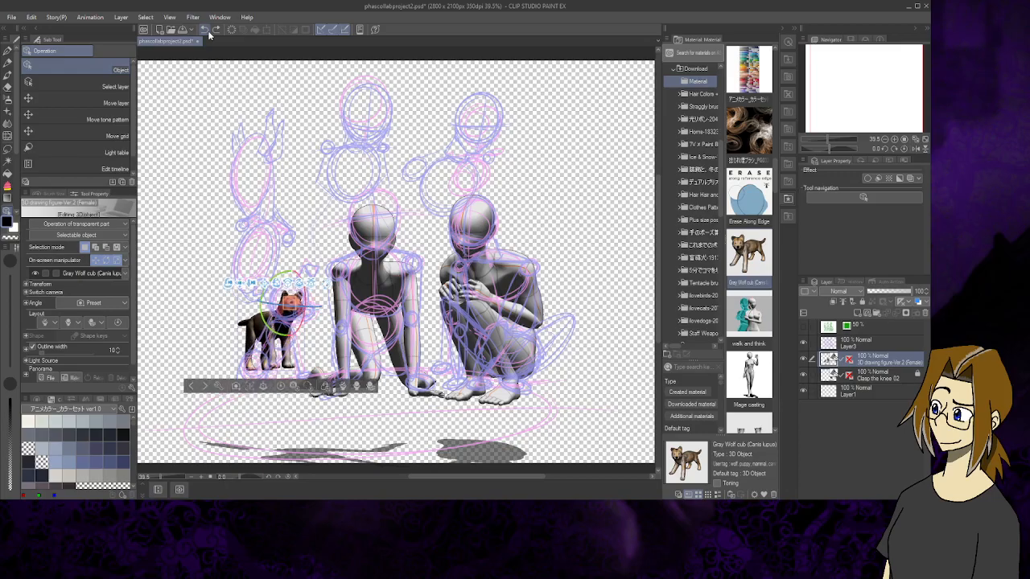
click(207, 31)
click(207, 30)
click(207, 31)
click(207, 31)
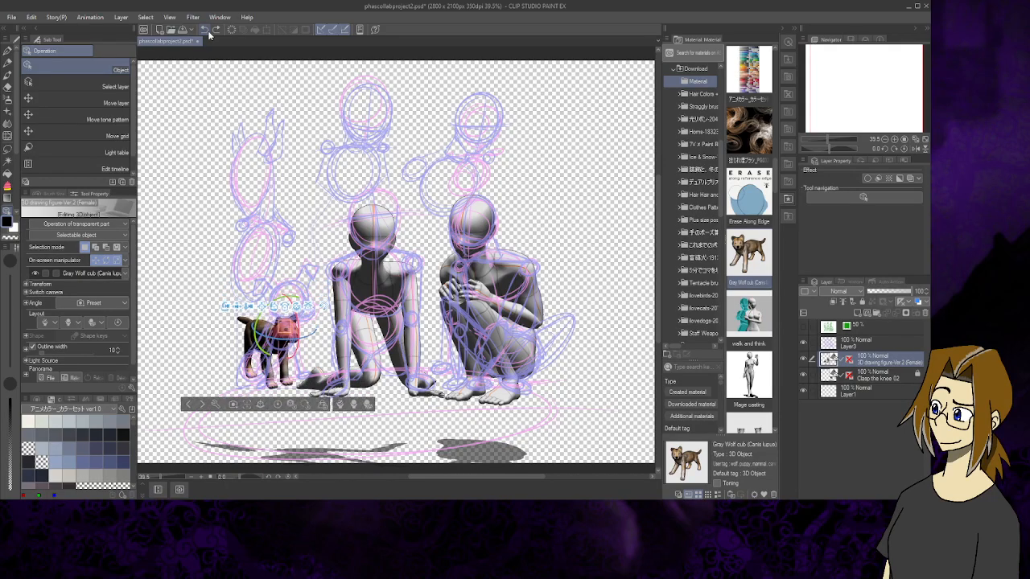
click(207, 30)
click(207, 31)
click(206, 31)
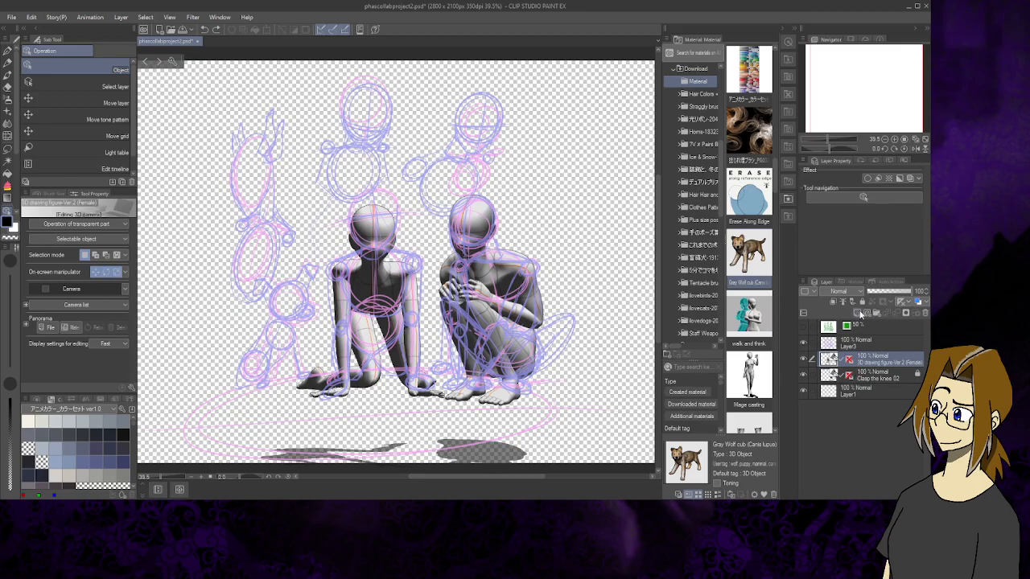
click(859, 314)
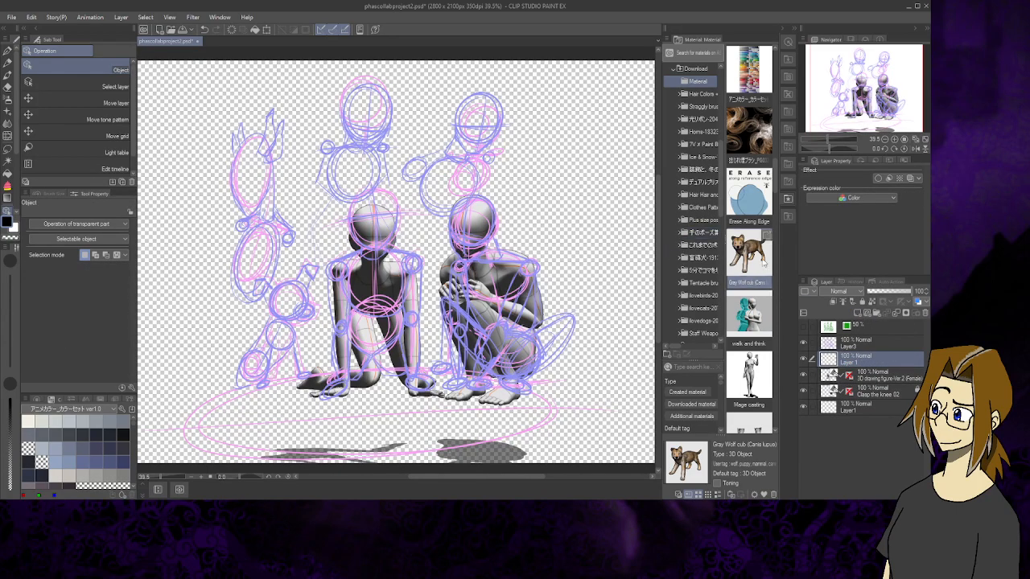
Find the canine model among the downloaded materials and place it on the canvas
scroll(742, 330, down, 2)
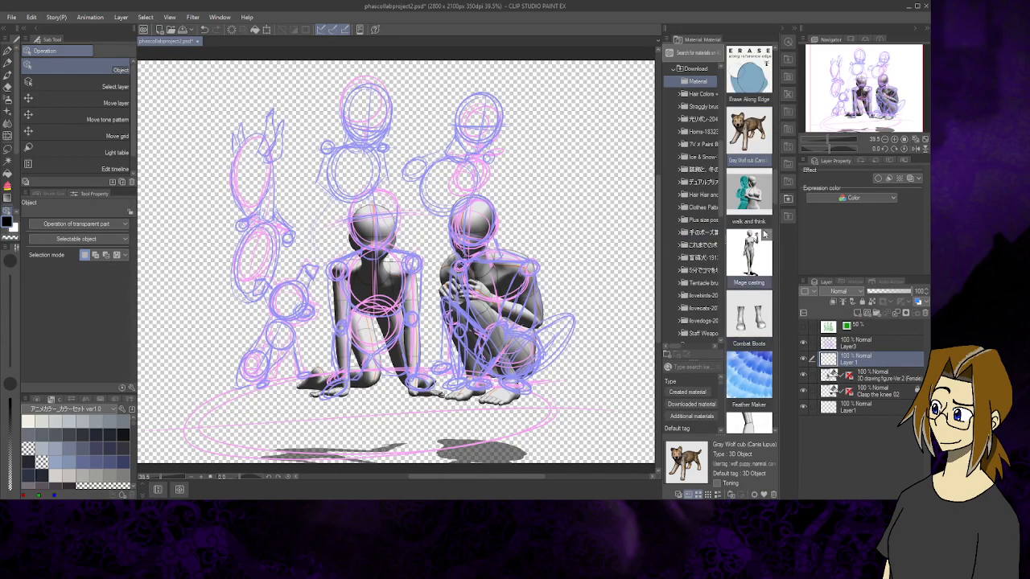
scroll(752, 198, down, 2)
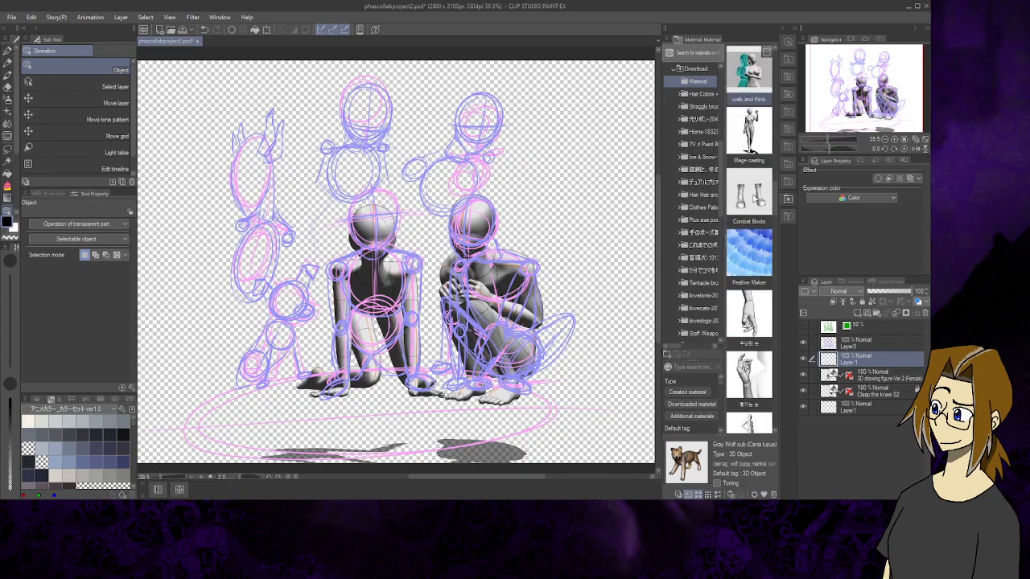
scroll(753, 198, down, 3)
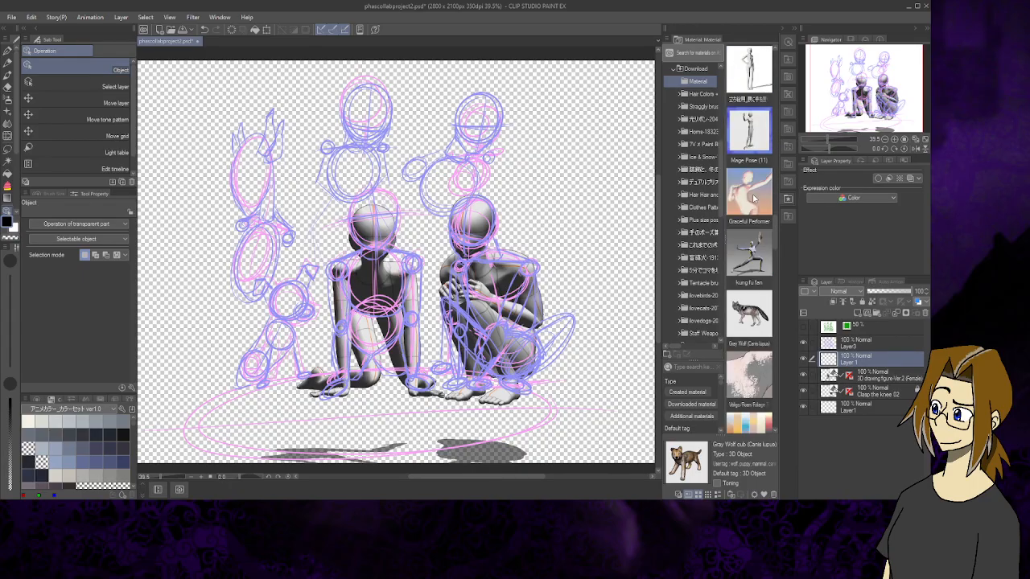
scroll(754, 198, down, 5)
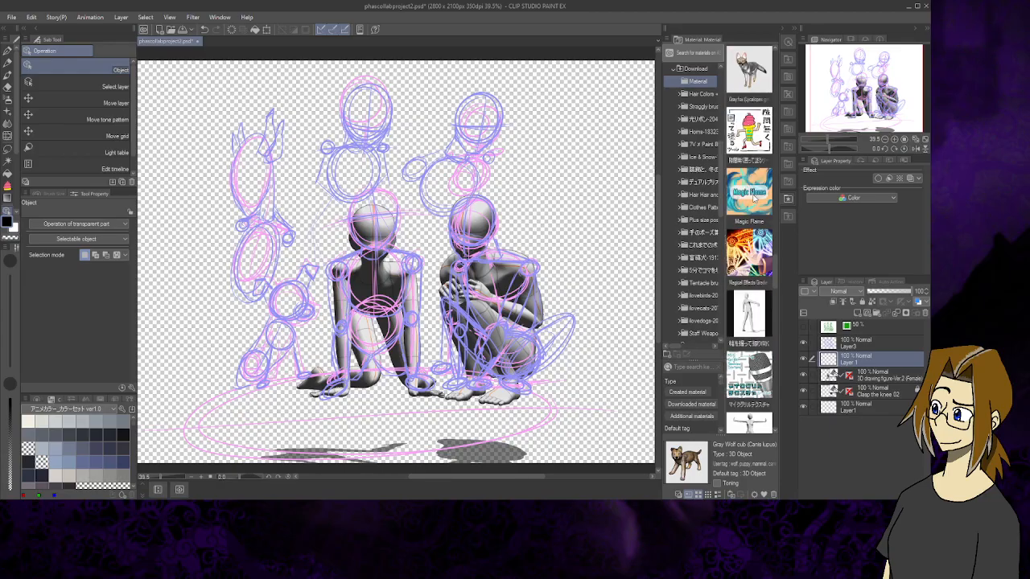
scroll(753, 198, down, 8)
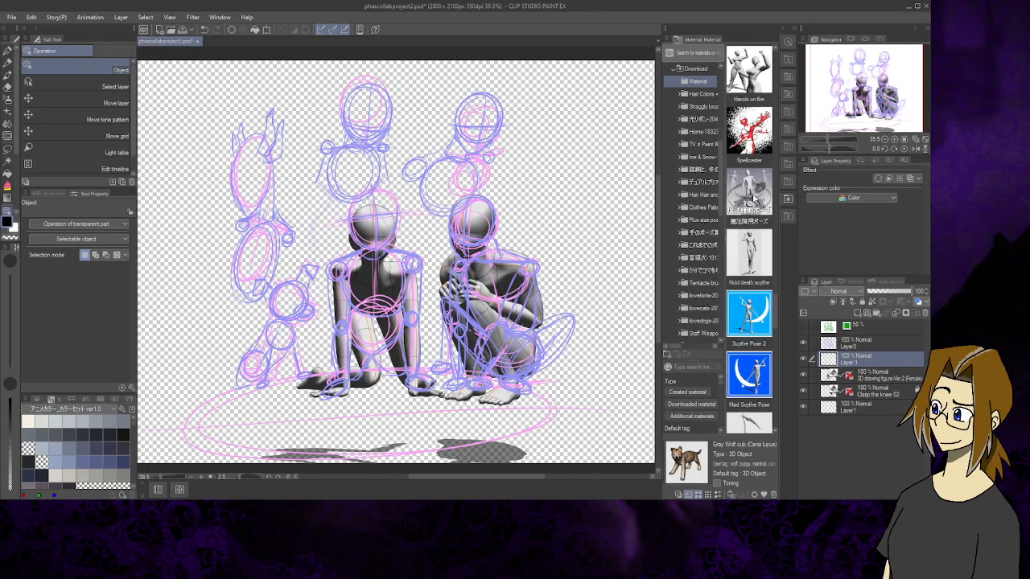
scroll(753, 198, down, 6)
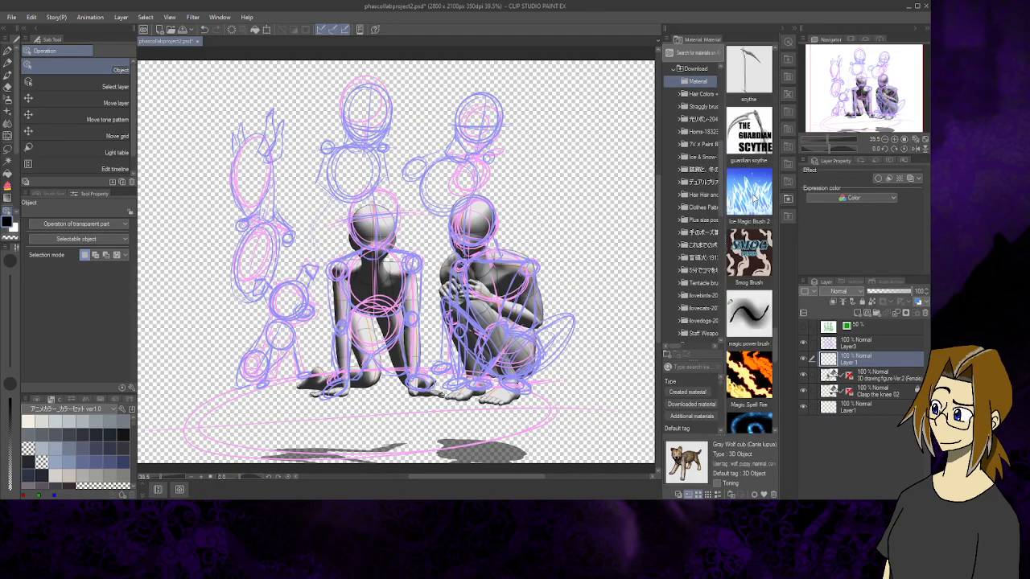
scroll(754, 198, down, 5)
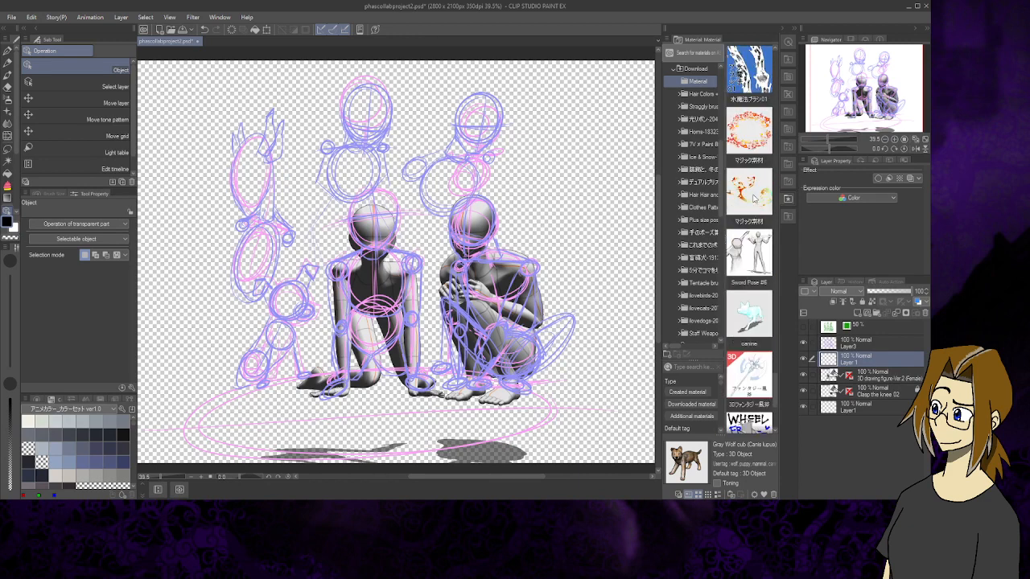
scroll(754, 198, down, 1)
click(750, 260)
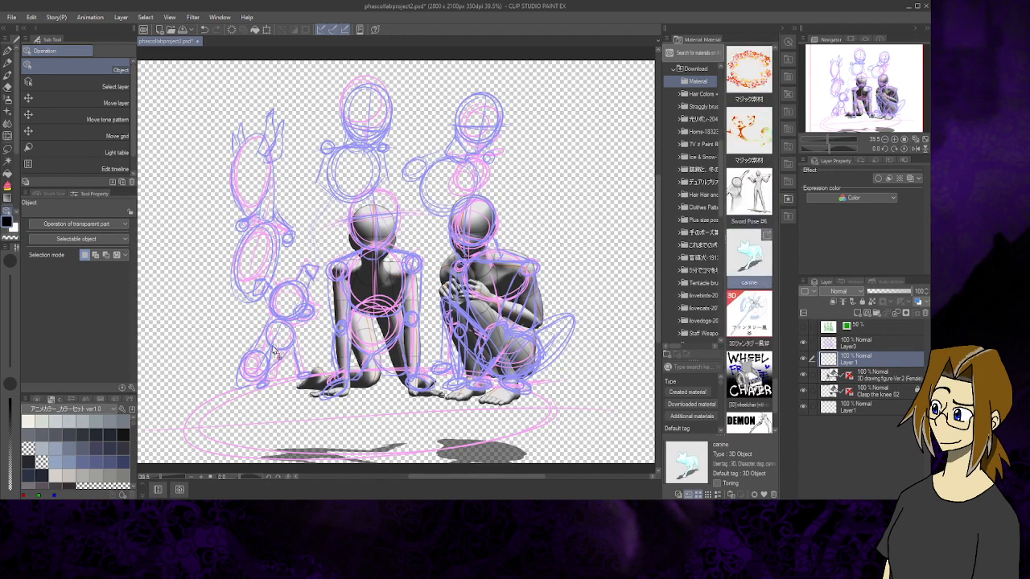
drag(278, 352, 279, 328)
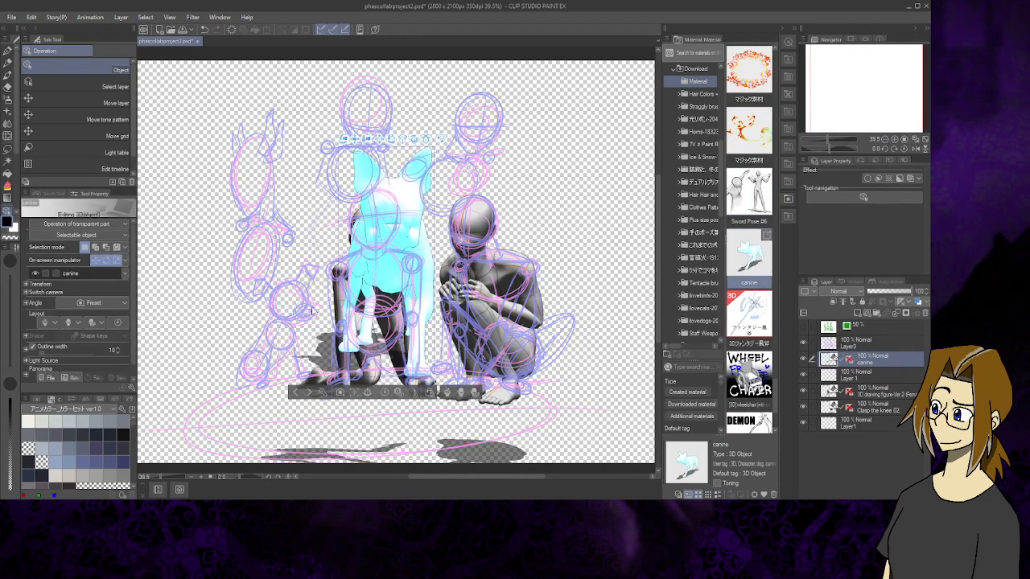
Try to rotate the canine model and undo both the rotation and its placement
drag(397, 239, 430, 225)
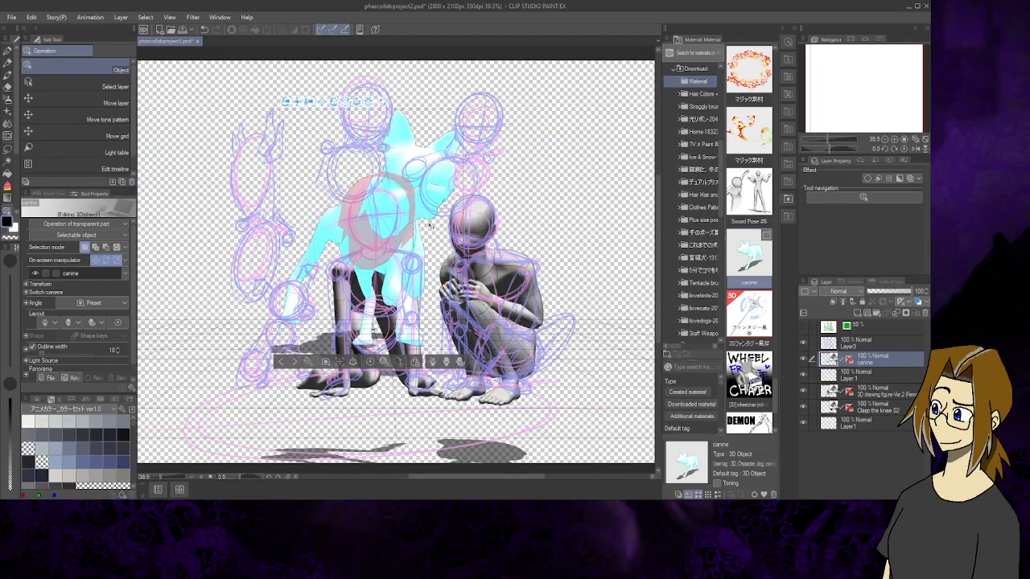
click(205, 30)
click(206, 30)
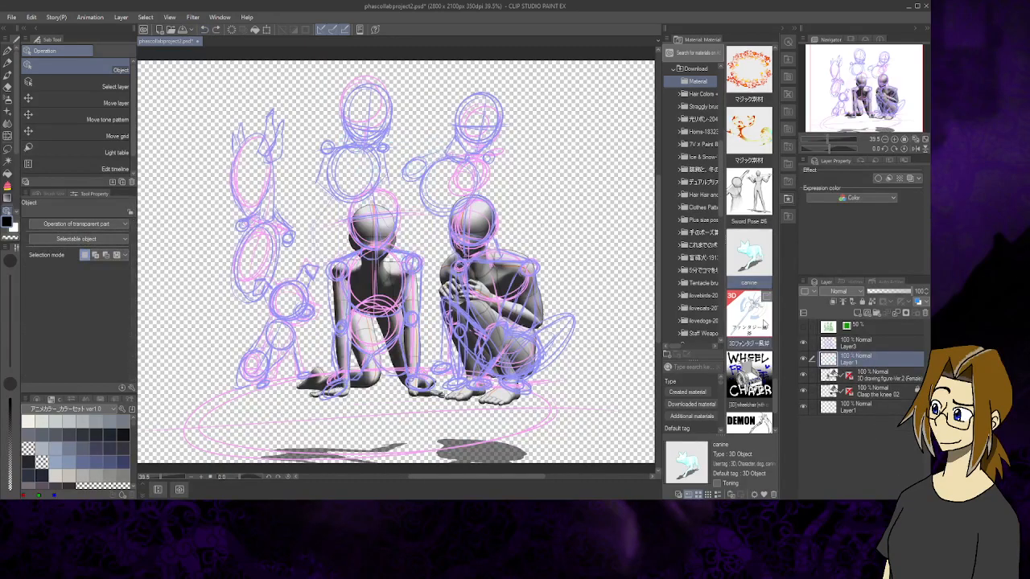
Return to the Gray Wolf cub in the downloaded materials and place it on the canvas as its own 3D layer
scroll(764, 322, down, 3)
scroll(763, 322, down, 10)
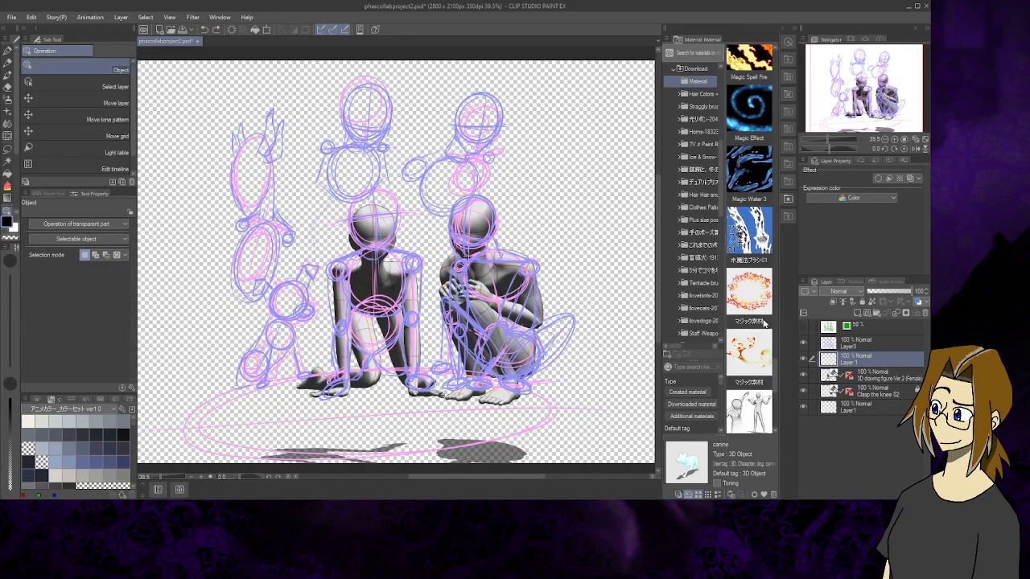
scroll(765, 323, down, 5)
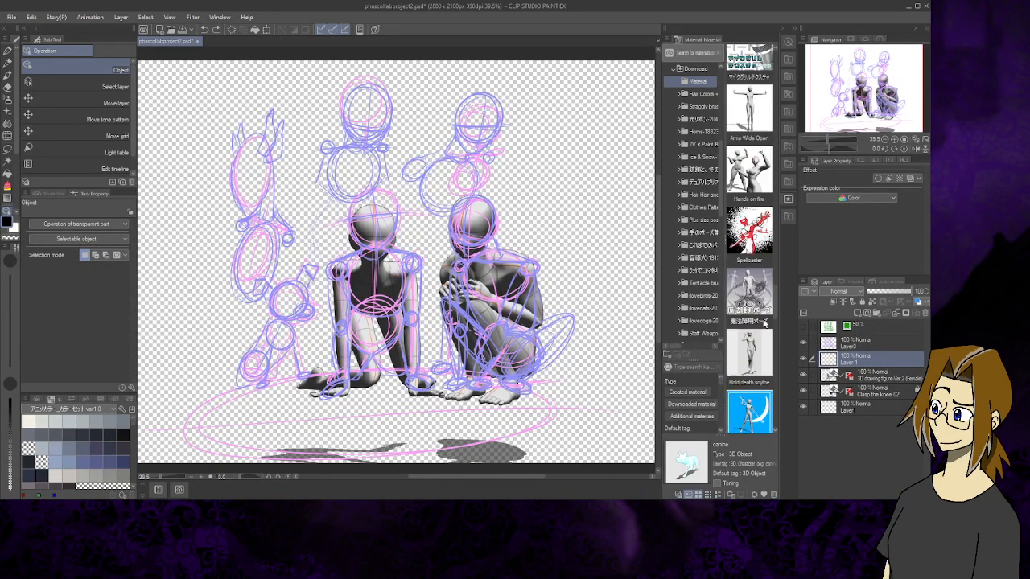
scroll(753, 266, up, 5)
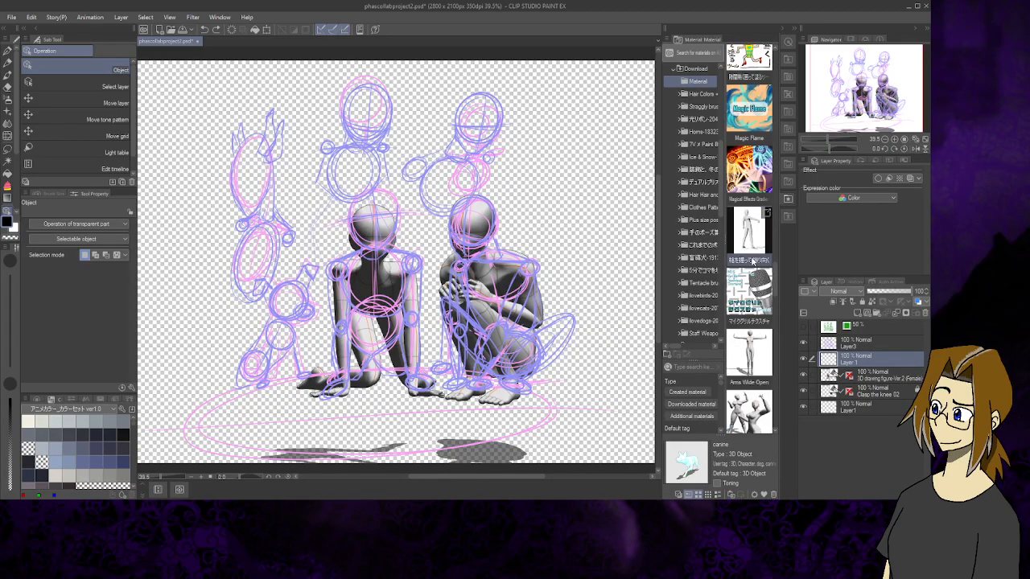
scroll(752, 262, up, 5)
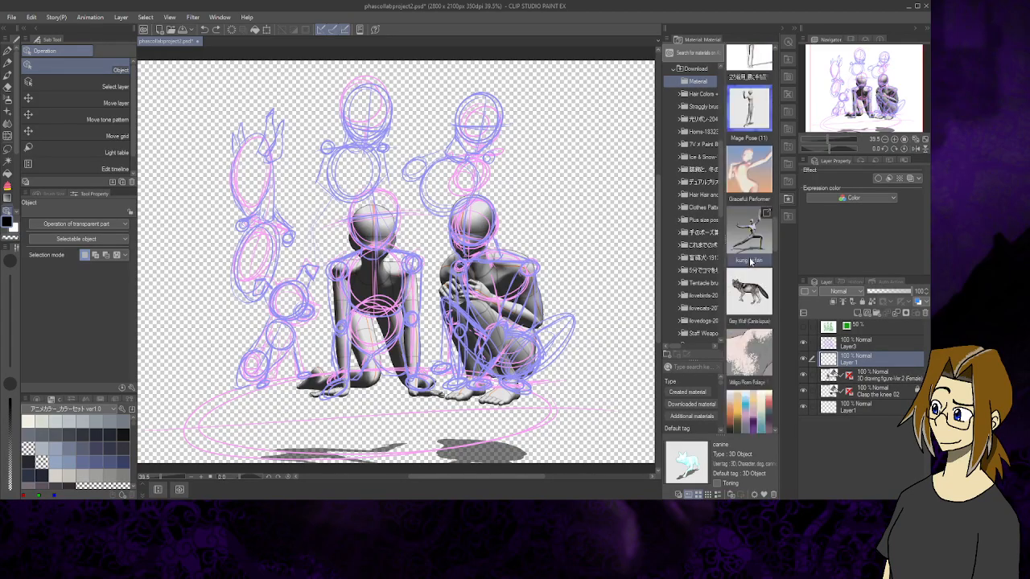
scroll(749, 262, down, 5)
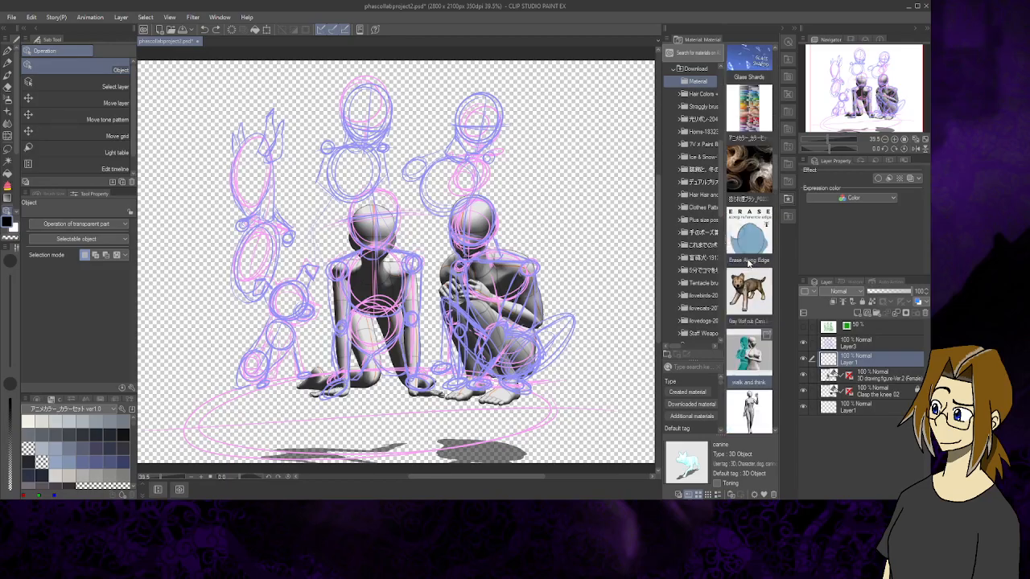
drag(756, 300, 280, 353)
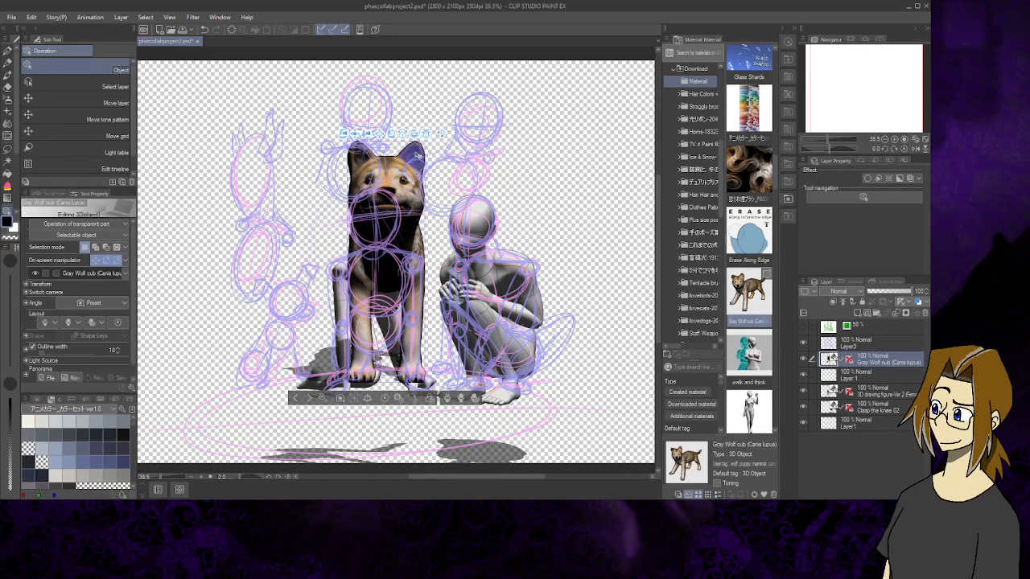
Move the wolf cub back in space, turn it, and bring it over the sketched dog beside the crawling figure
drag(428, 135, 464, 118)
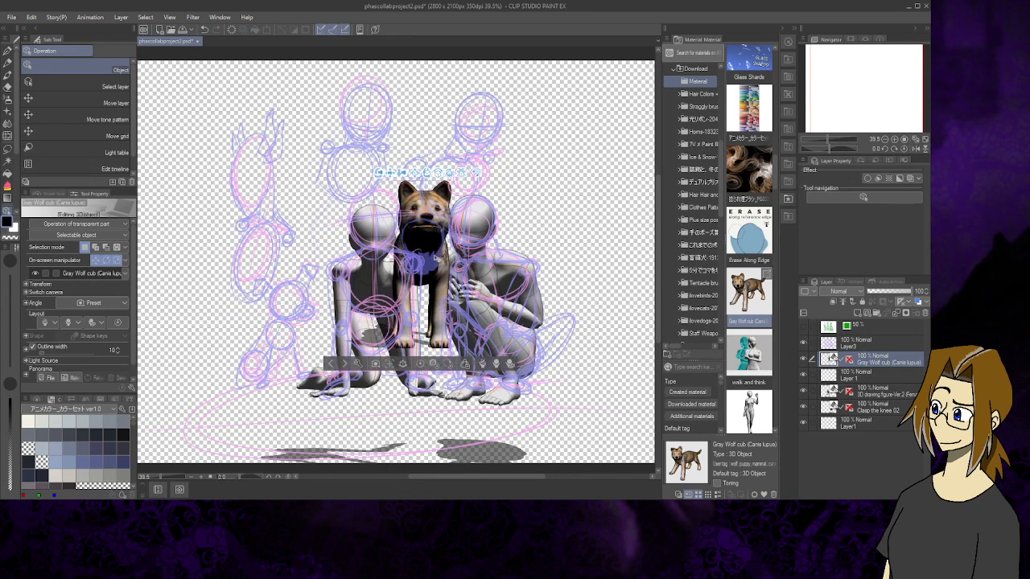
mouse_move(462, 174)
mouse_down()
mouse_move(483, 158)
mouse_move(445, 179)
mouse_up()
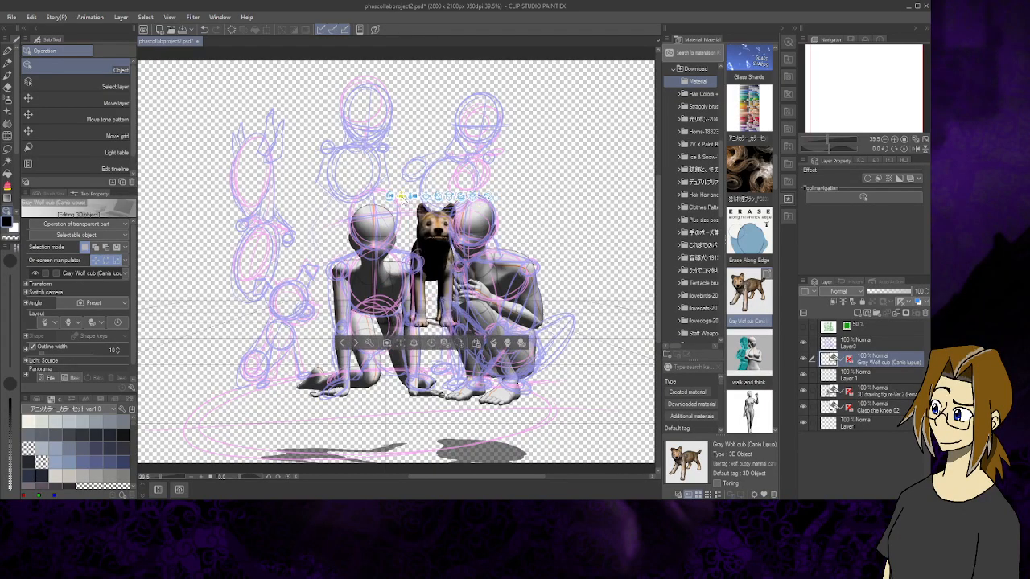
drag(409, 206, 290, 257)
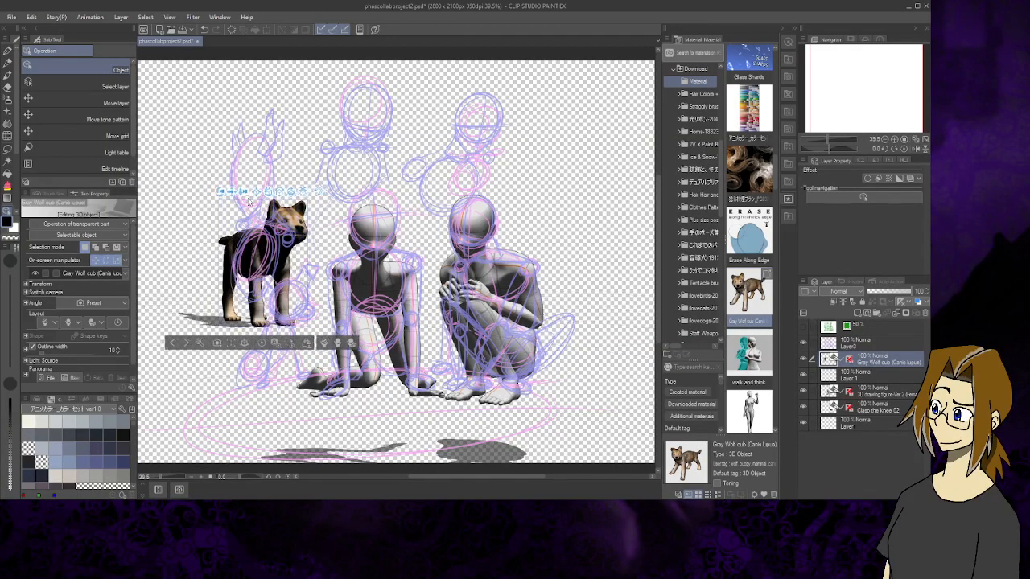
drag(255, 193, 259, 269)
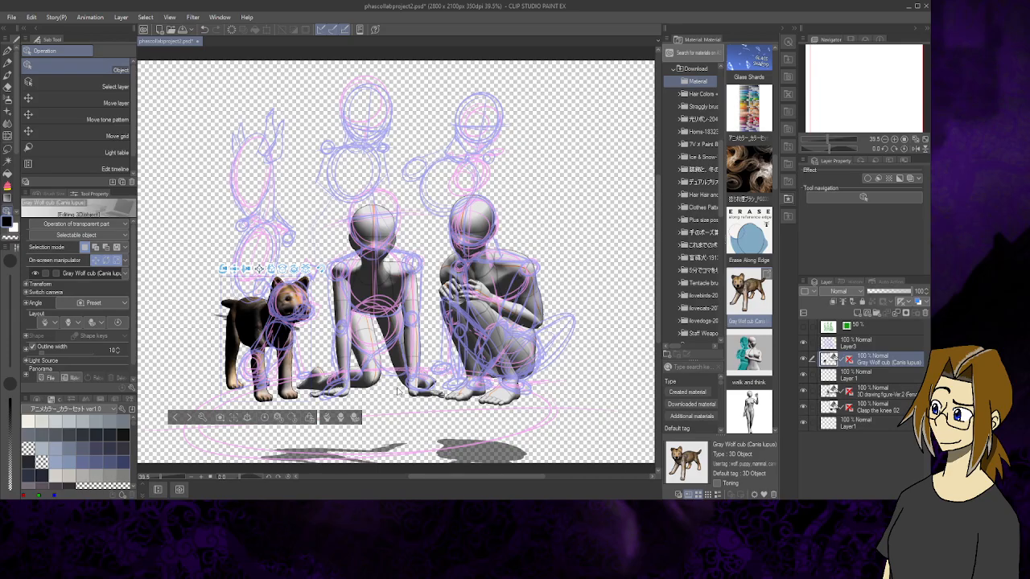
Try different poses on the wolf cub and give it an upright sitting pose
mouse_move(398, 392)
mouse_down()
mouse_move(439, 394)
mouse_move(387, 400)
mouse_up()
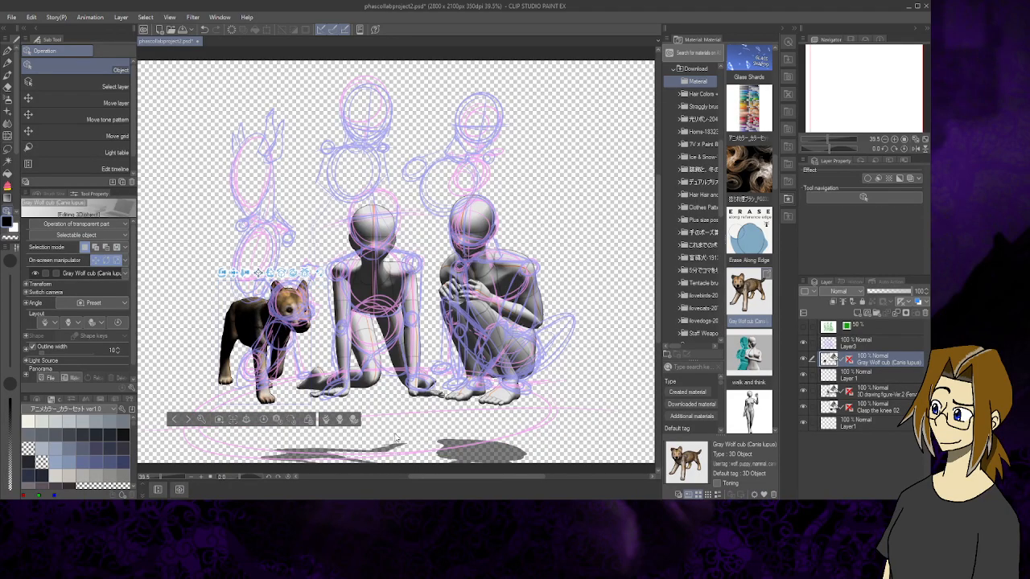
drag(393, 394, 449, 379)
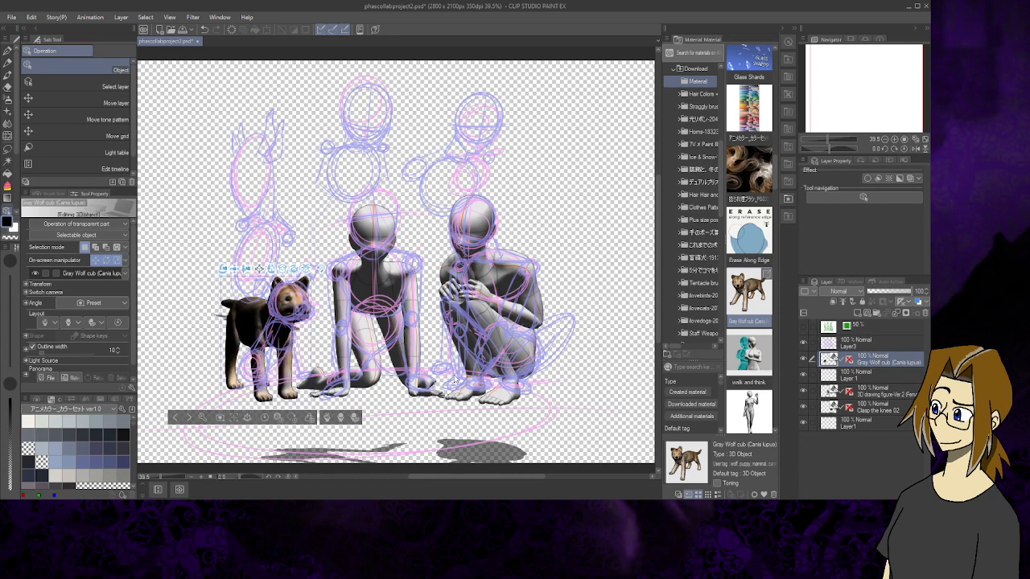
click(402, 448)
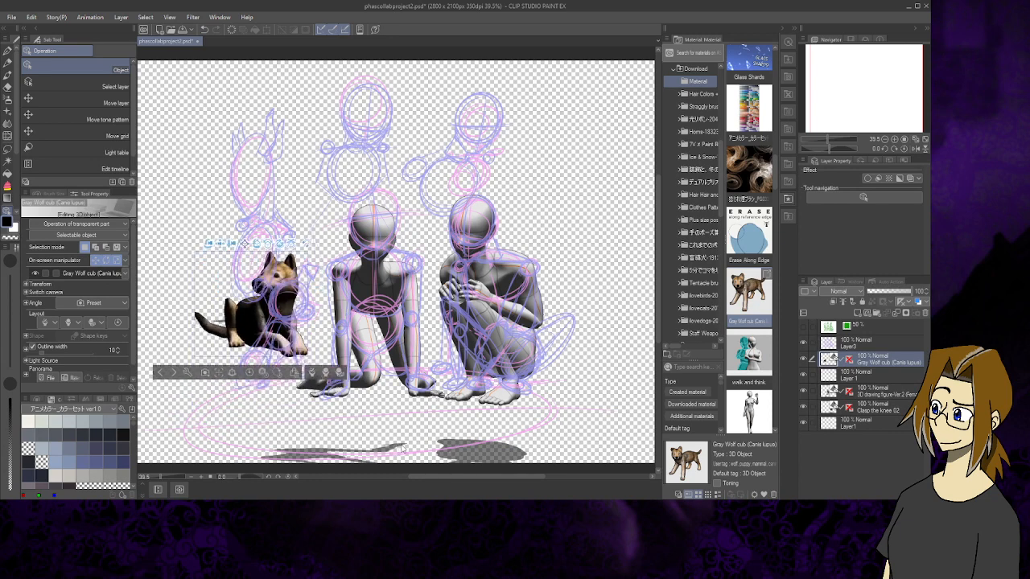
drag(401, 444, 422, 444)
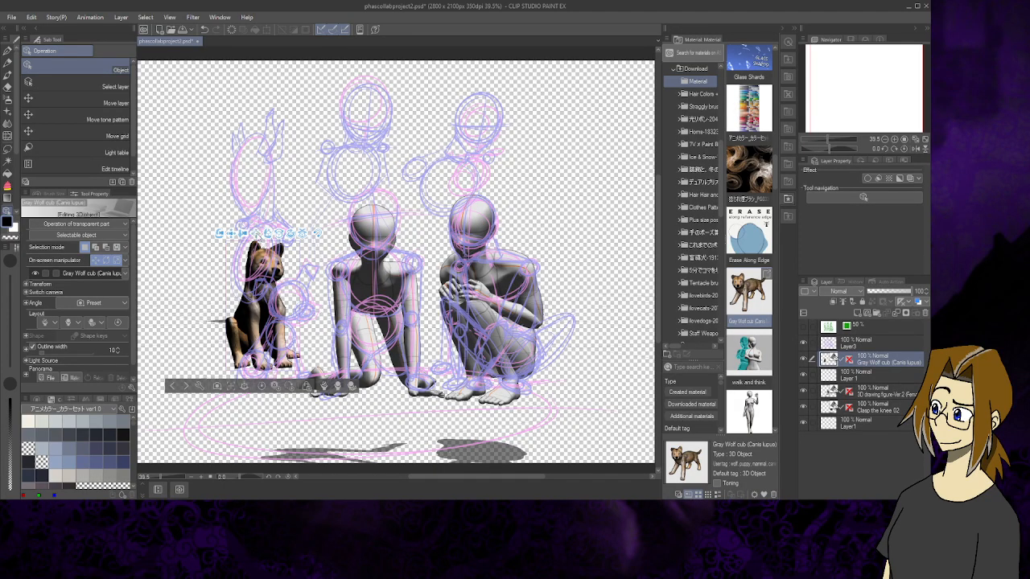
Shift and turn the sitting wolf cub onto the sketched dog at the crawling figure's side
mouse_move(275, 245)
mouse_down()
mouse_move(261, 234)
mouse_move(288, 249)
mouse_up()
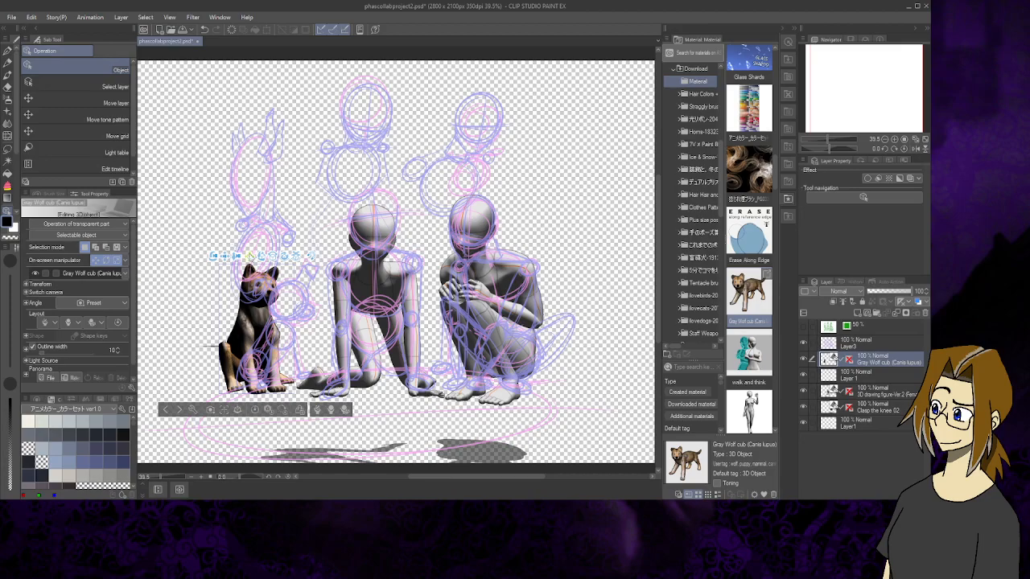
mouse_move(251, 258)
mouse_down()
mouse_move(289, 277)
mouse_move(322, 259)
mouse_move(308, 278)
mouse_up()
click(282, 291)
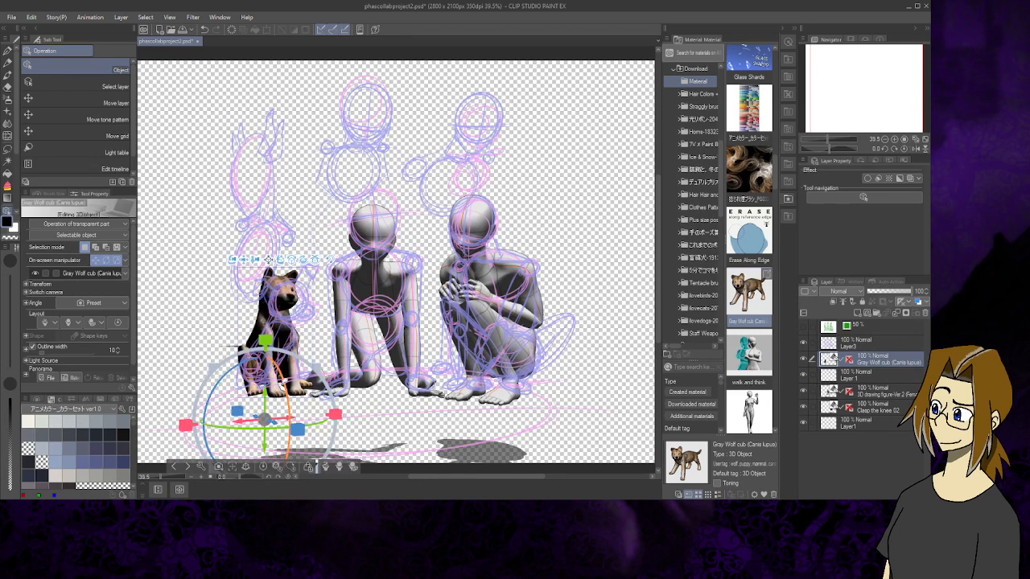
Nudge the sitting wolf cub slightly lower on the canvas and turn its head toward the crawling figure
drag(282, 384, 282, 388)
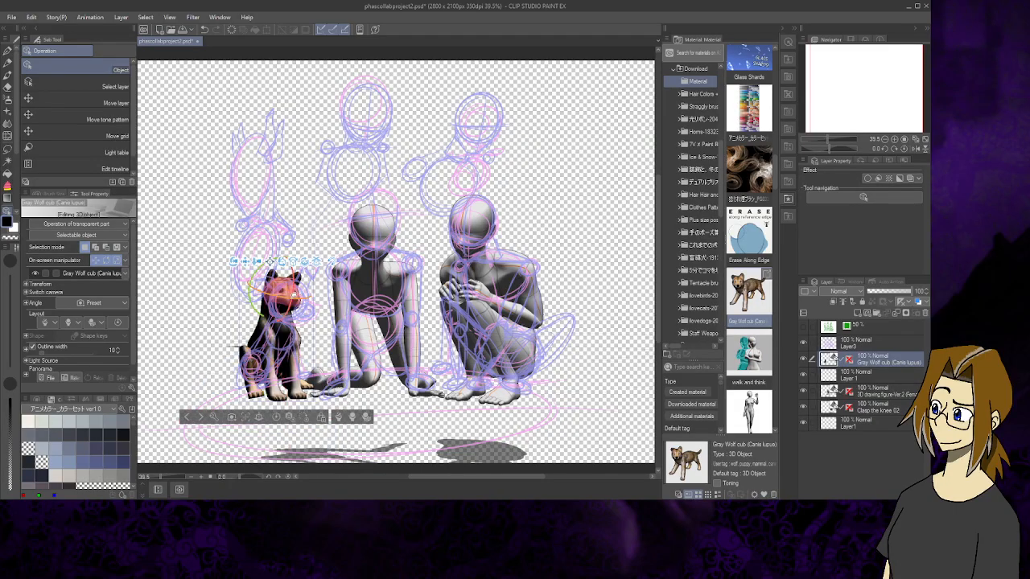
drag(294, 296, 314, 321)
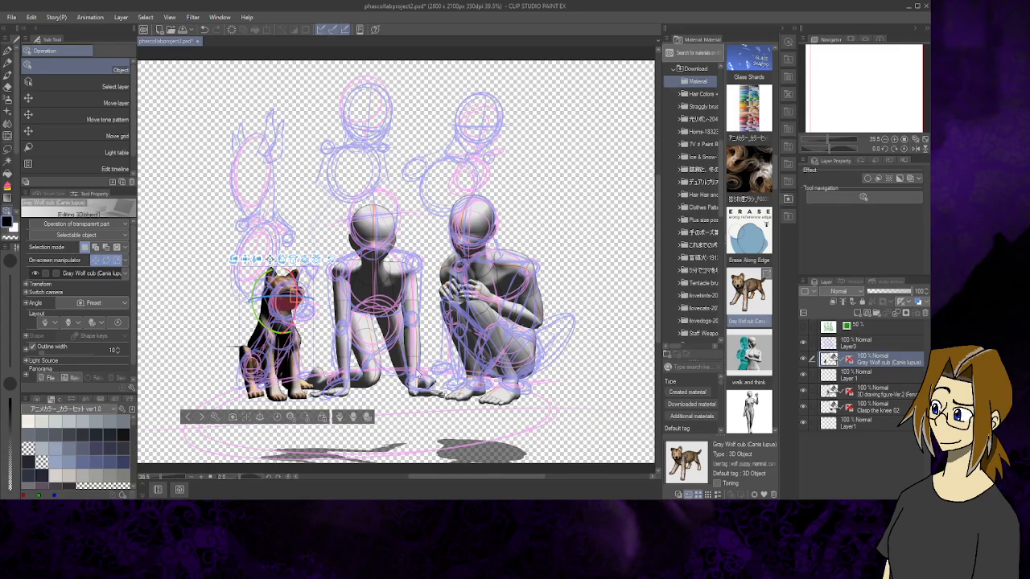
Hide the sketch on Layer3 and delete the blank Layer 1 directly below the wolf cub's layer
click(803, 344)
click(803, 345)
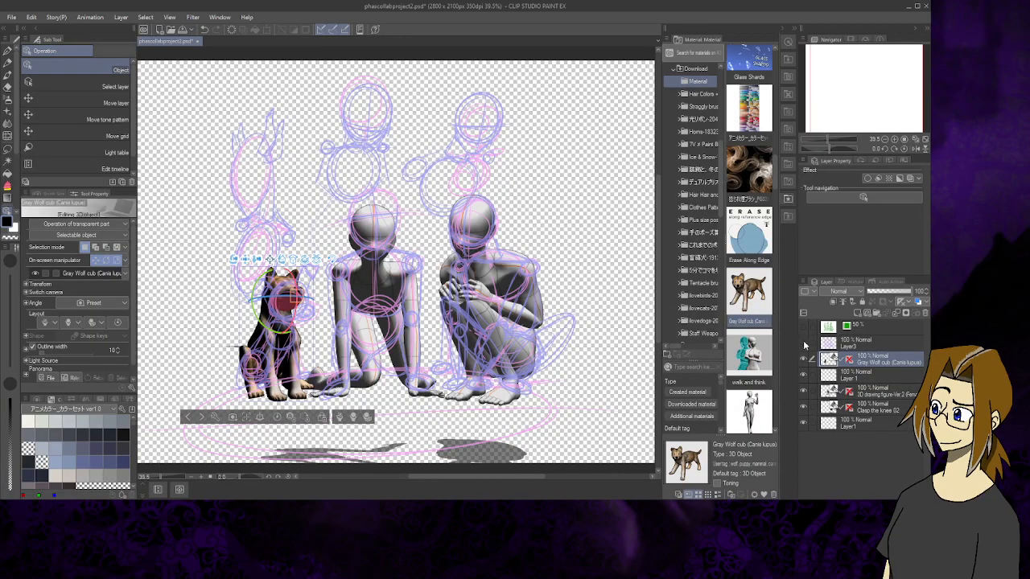
click(803, 342)
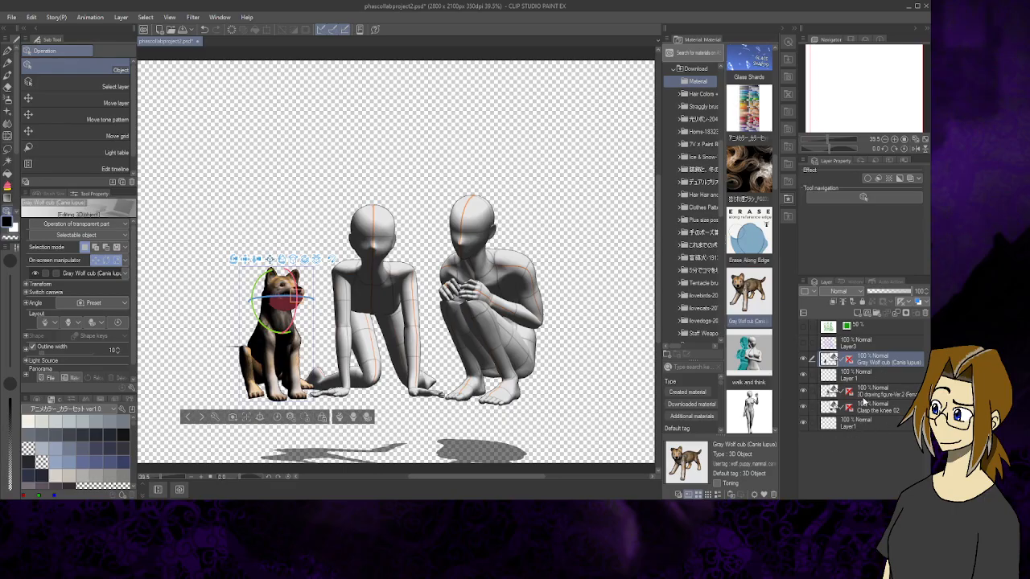
click(876, 378)
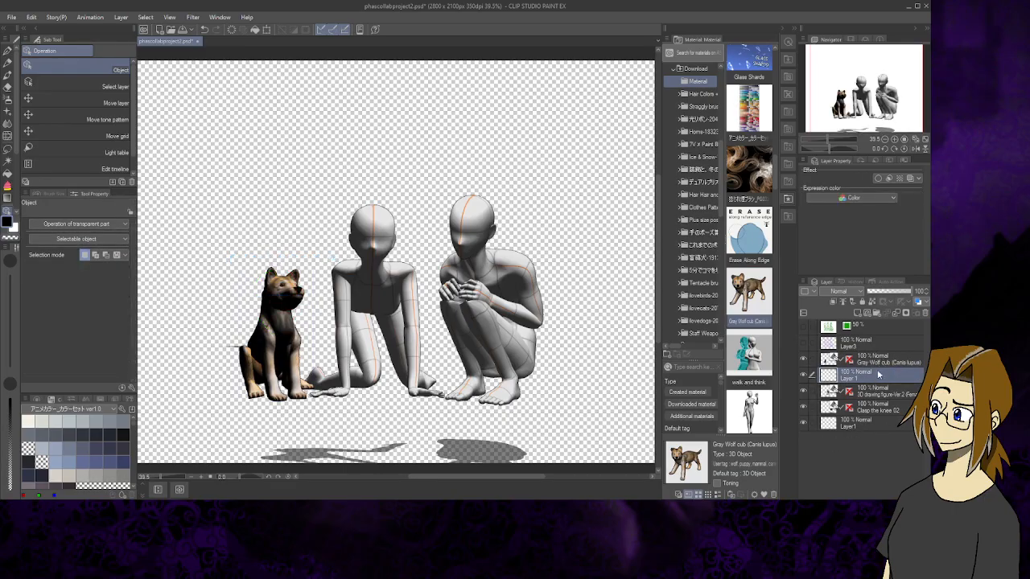
click(924, 314)
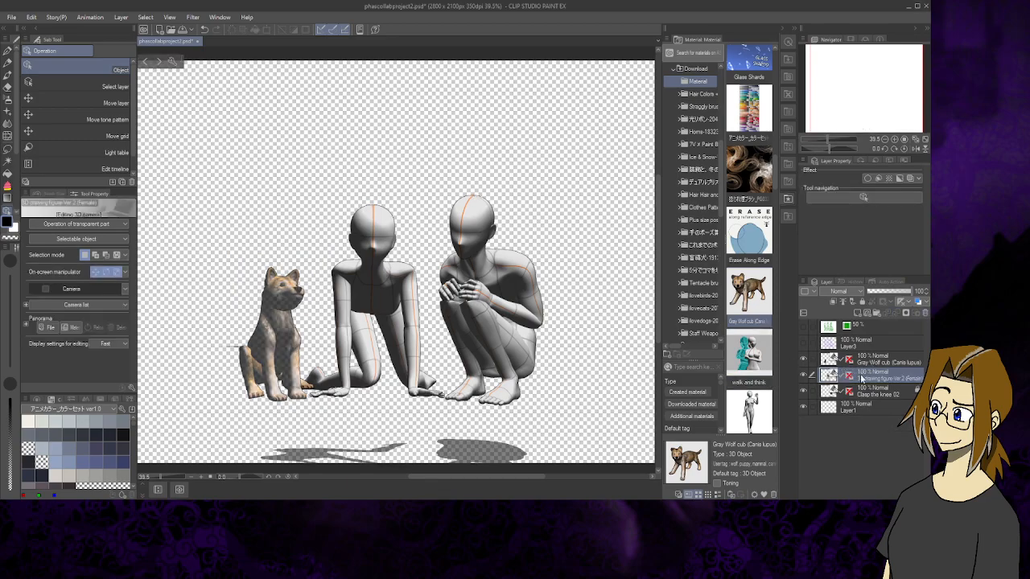
Reduce layer opacity to 53% for the wolf cub, 55% for the kneeling figure and 54% for Clasp the knee 02
click(873, 363)
click(894, 292)
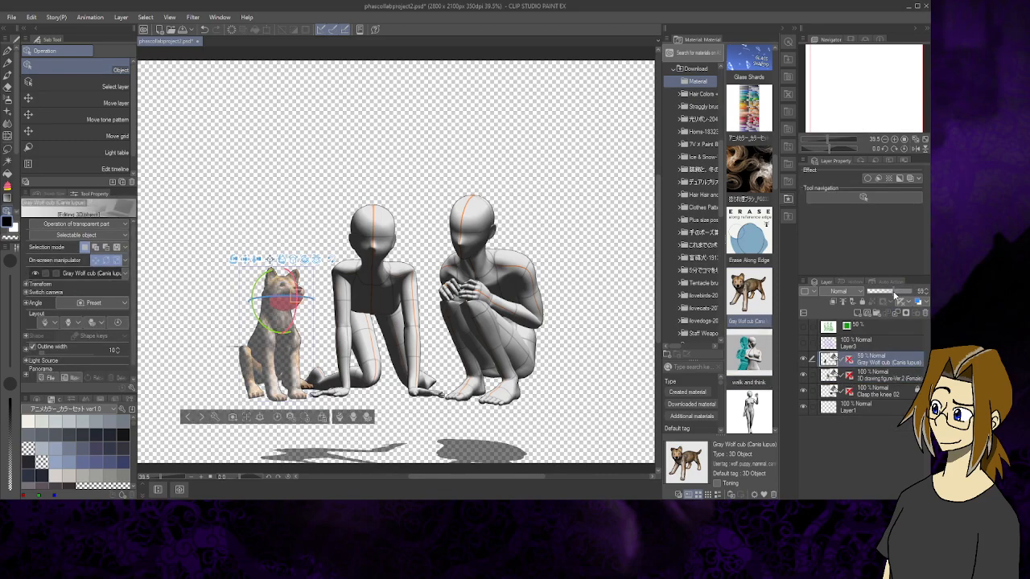
drag(894, 295, 891, 295)
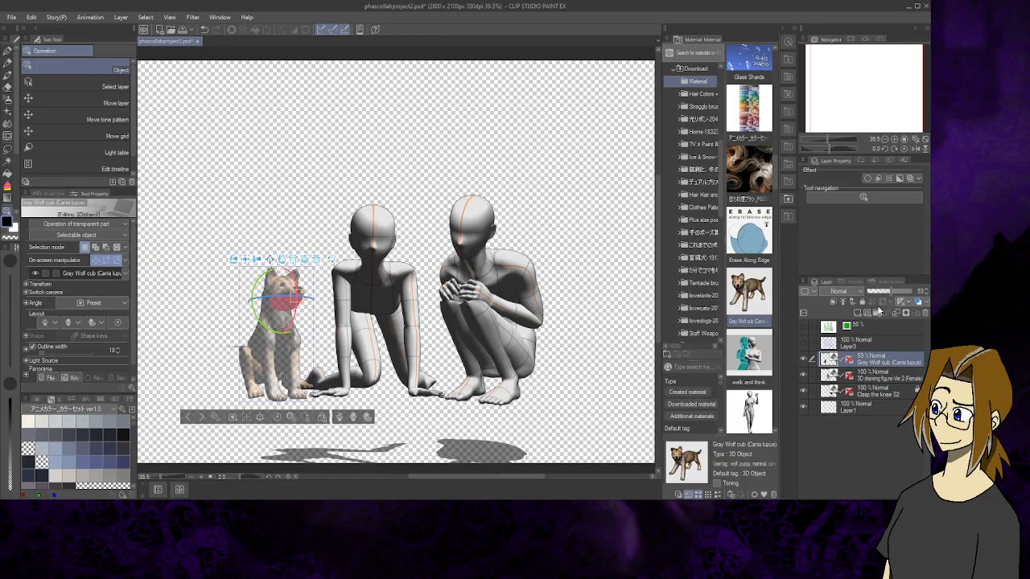
click(869, 378)
drag(900, 294, 892, 295)
click(883, 394)
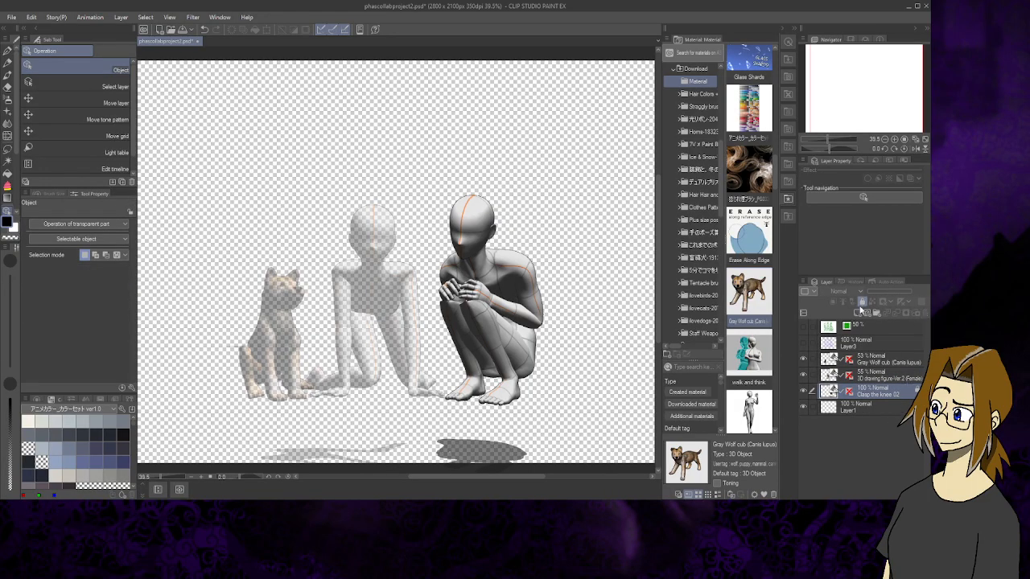
drag(899, 294, 891, 297)
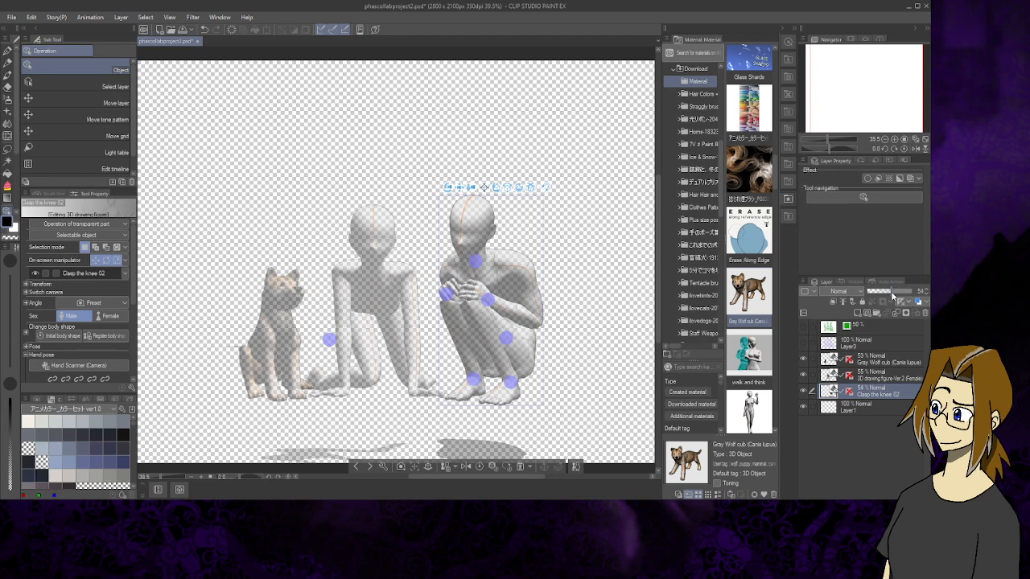
Add a new raster layer directly above the Gray Wolf cub layer
click(873, 360)
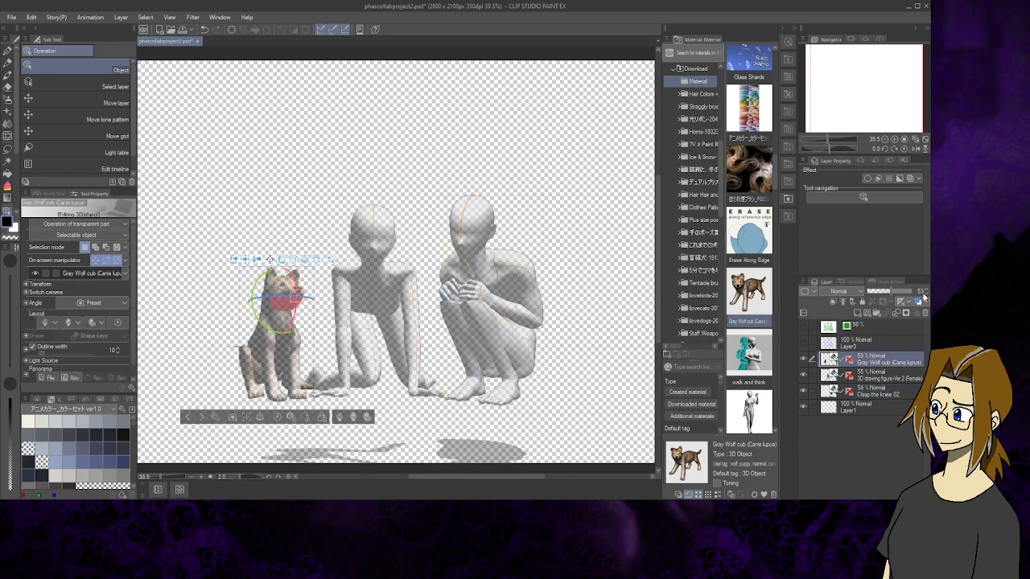
click(857, 313)
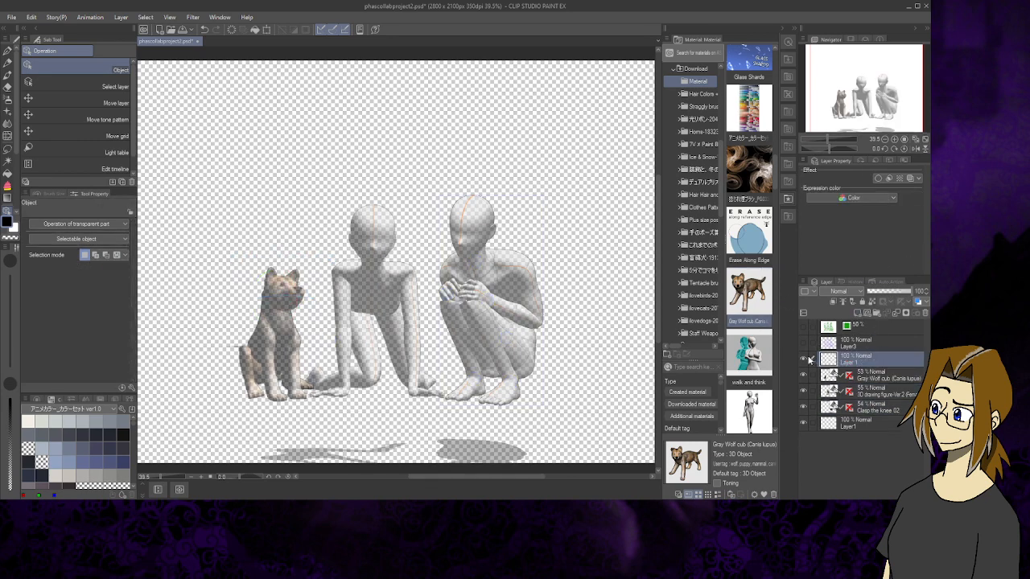
click(804, 343)
click(804, 343)
Look through the Sketch and Pen brushes for one suited to sketching
click(7, 50)
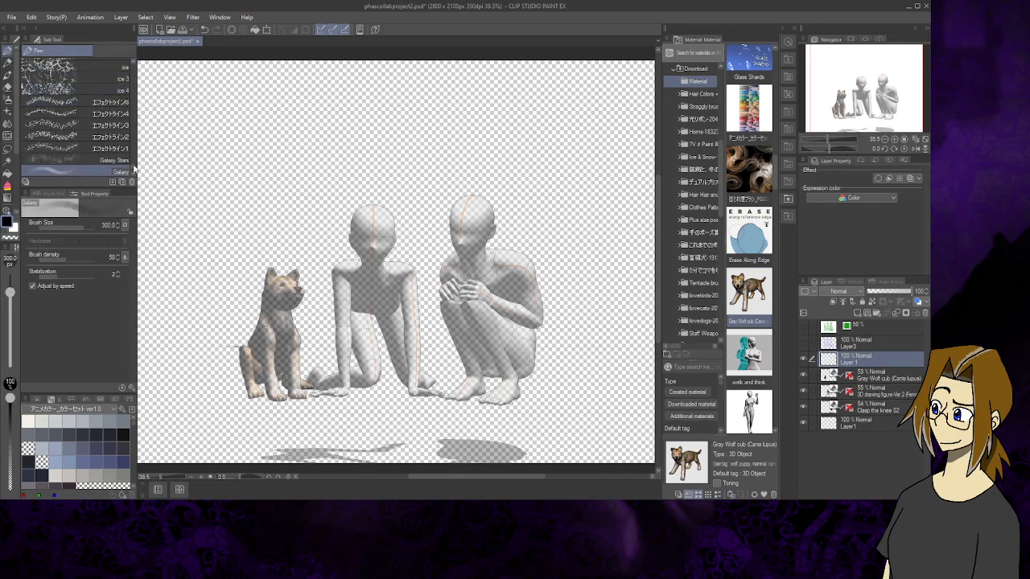
key(p)
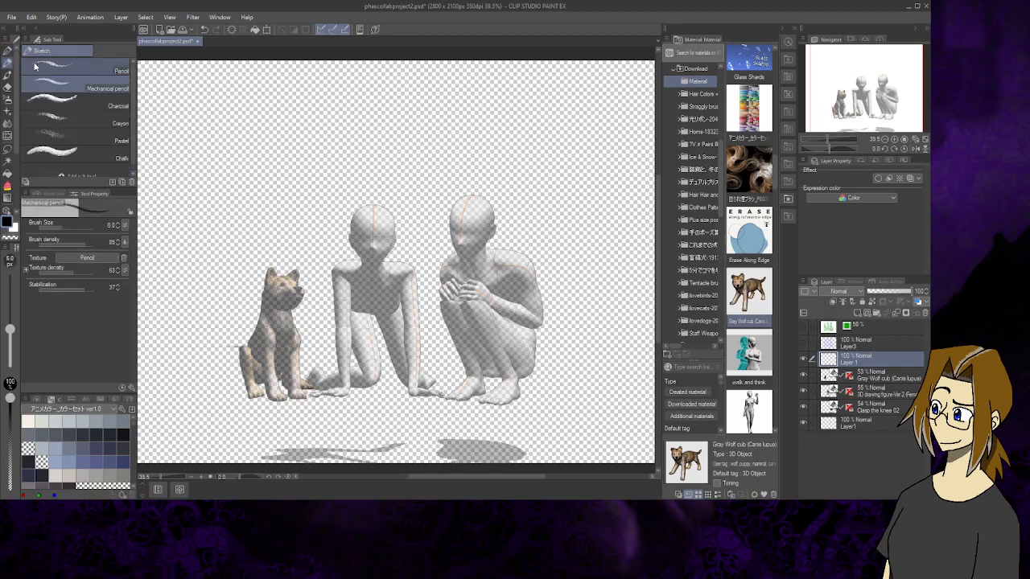
scroll(103, 92, down, 1)
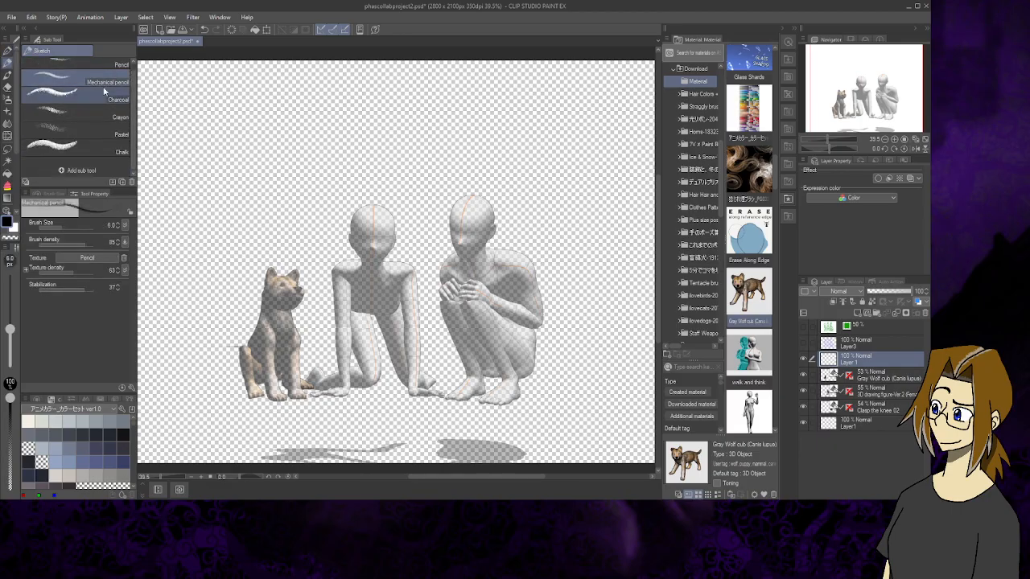
key(p)
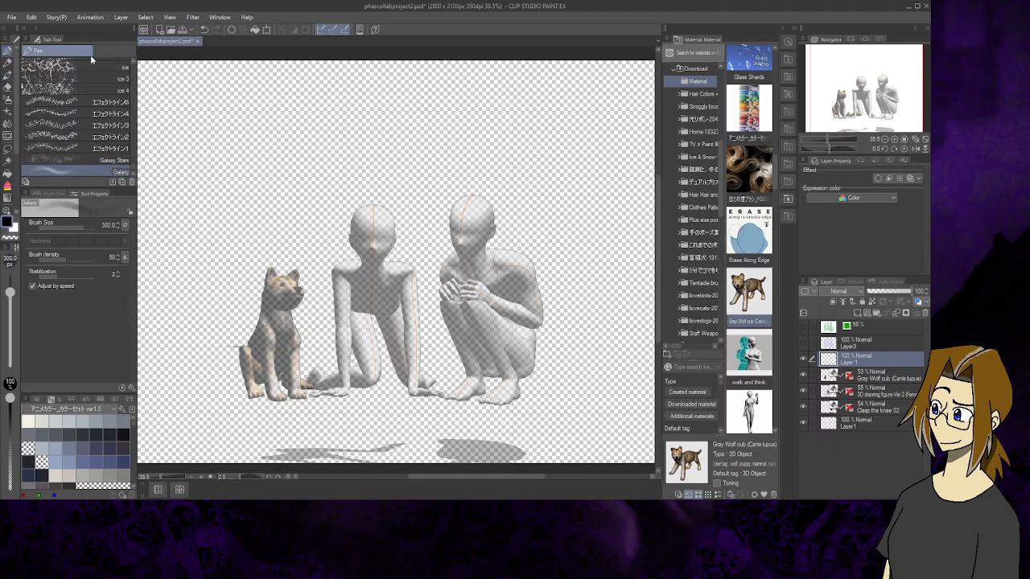
scroll(135, 166, up, 3)
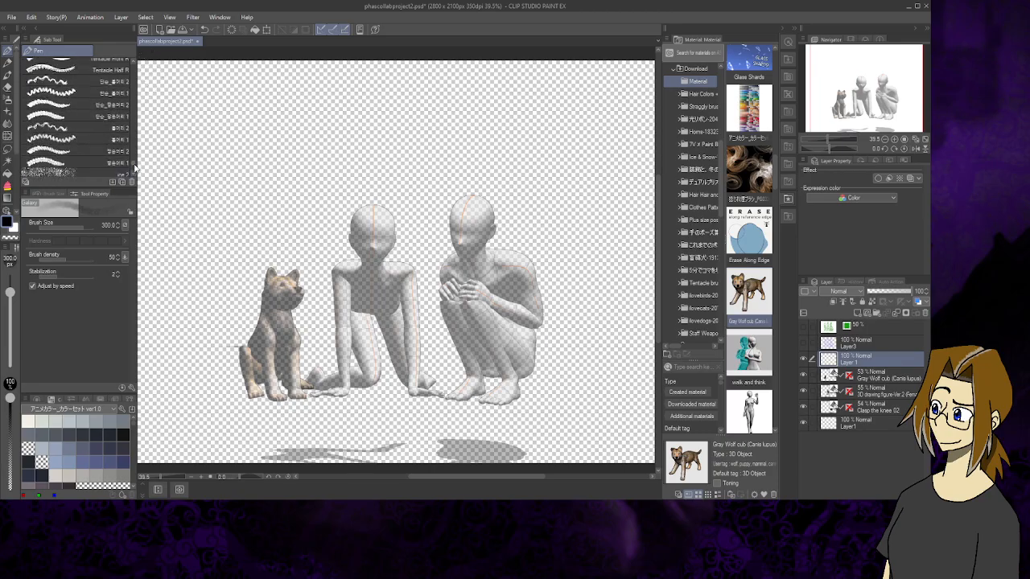
scroll(135, 167, up, 5)
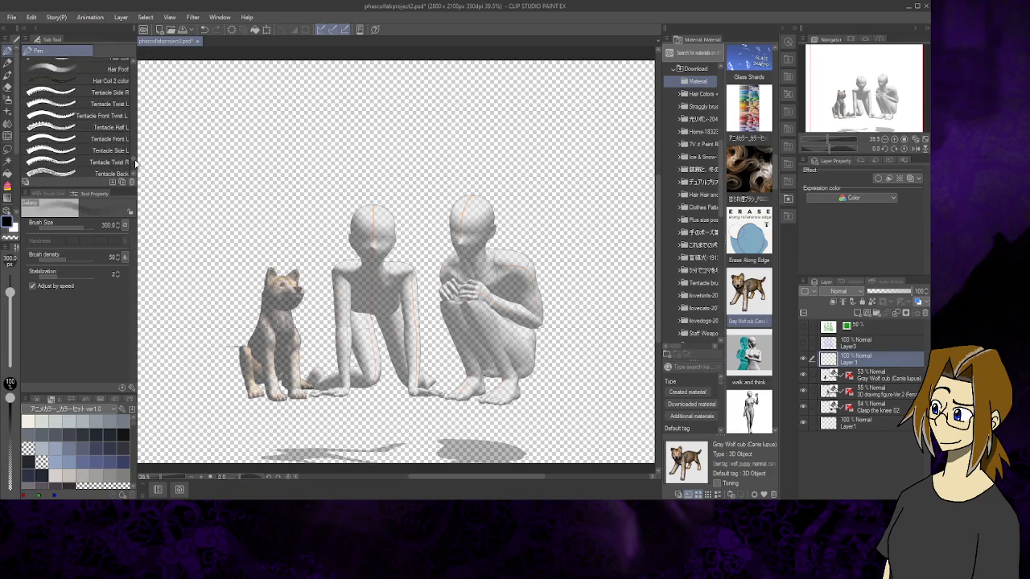
scroll(135, 163, up, 8)
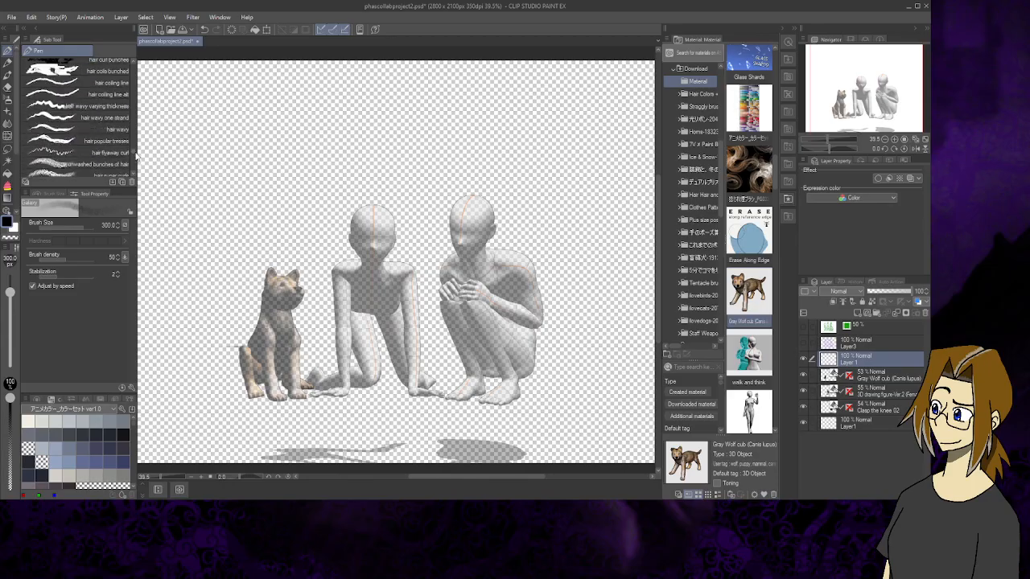
scroll(136, 153, up, 10)
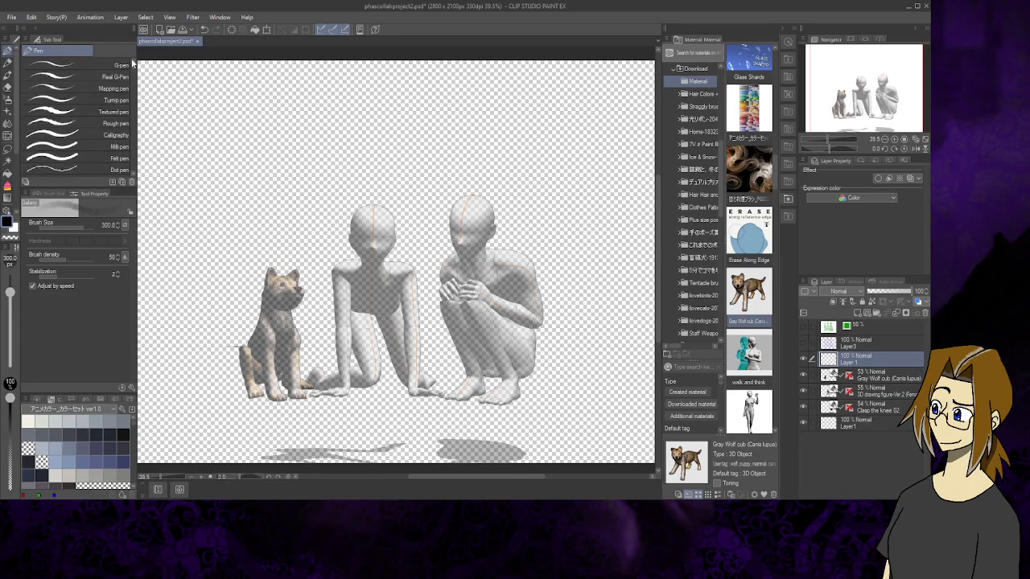
scroll(134, 179, down, 3)
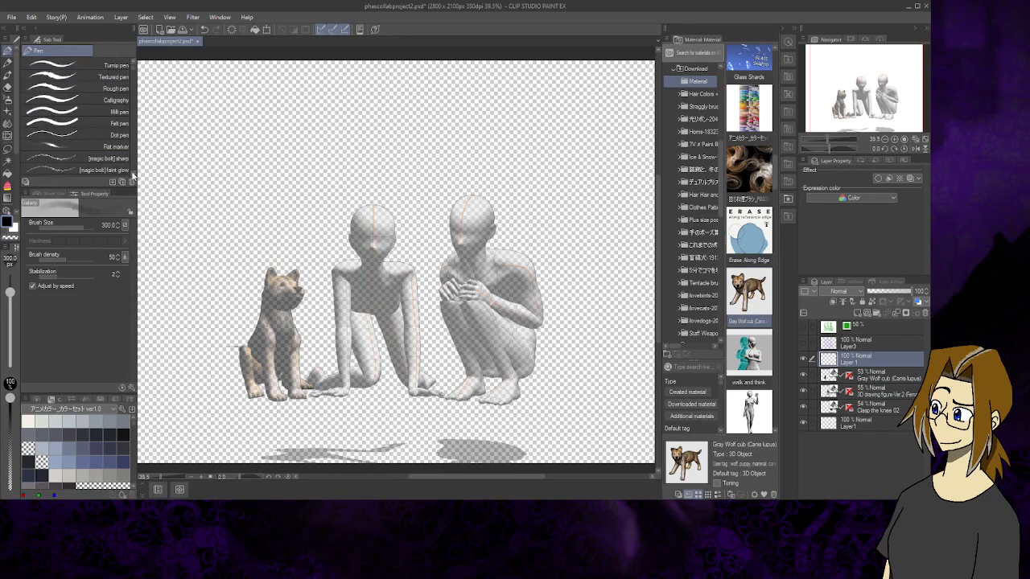
scroll(134, 178, down, 5)
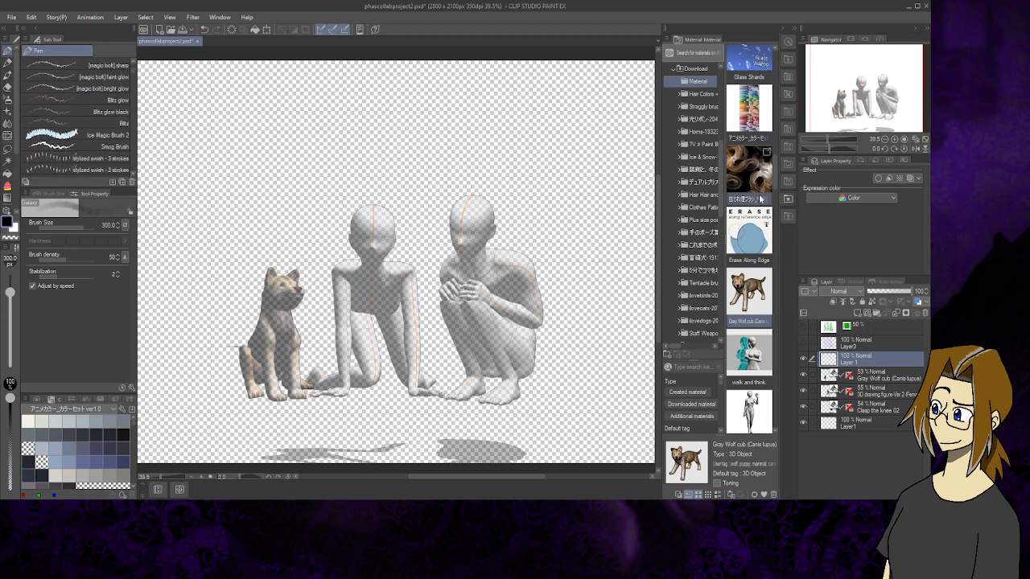
Find the downloaded ヒスペン brush in the materials and add it to the Pen sub tools
scroll(776, 181, down, 1)
drag(776, 178, 775, 127)
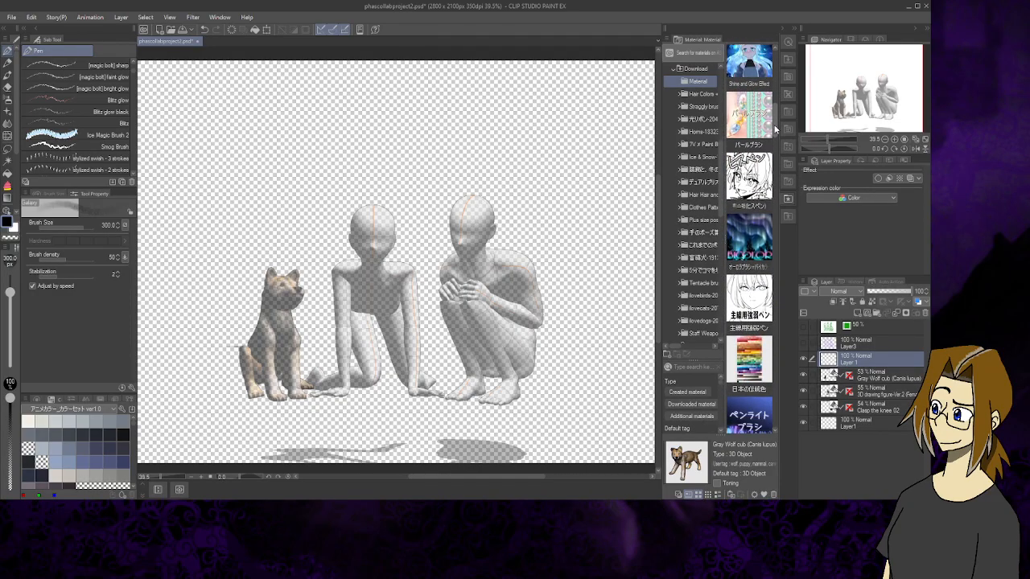
scroll(774, 123, down, 1)
click(749, 157)
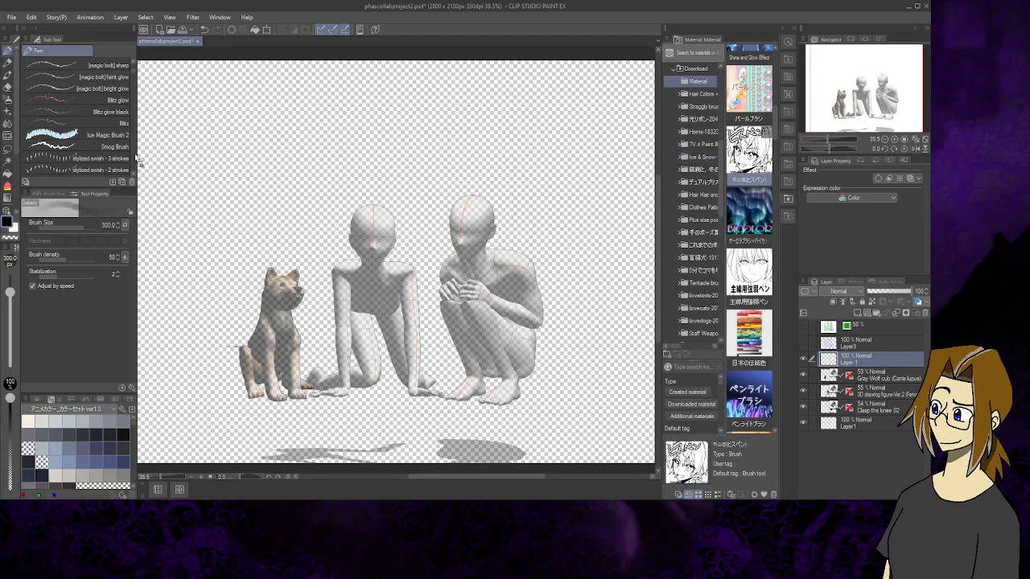
drag(137, 159, 88, 149)
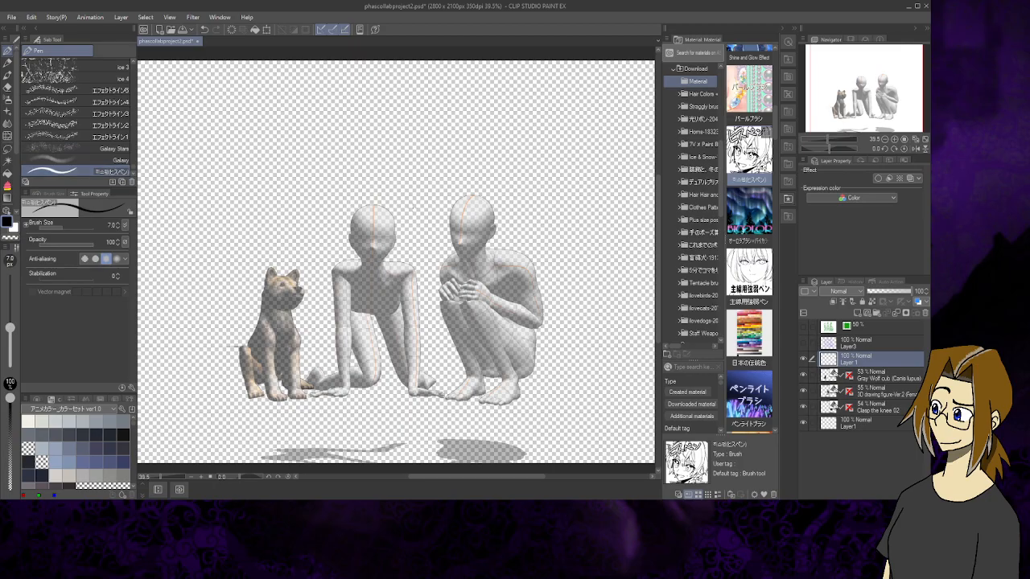
Choose a slate-blue drawing colour and briefly compare the kneeling figure at 100% zoom with the rough sketch on Layer3
click(896, 139)
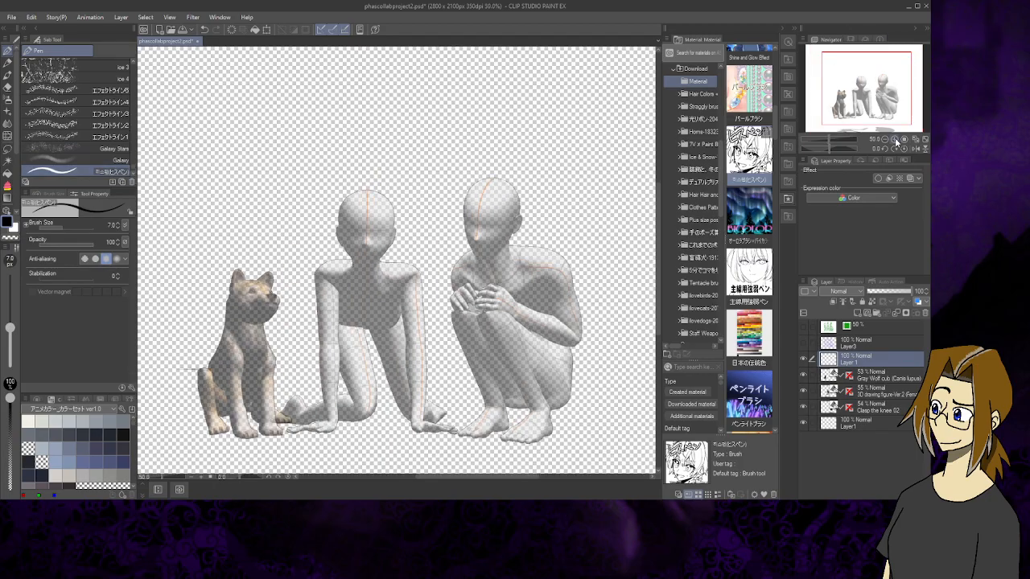
click(896, 139)
drag(869, 97, 859, 78)
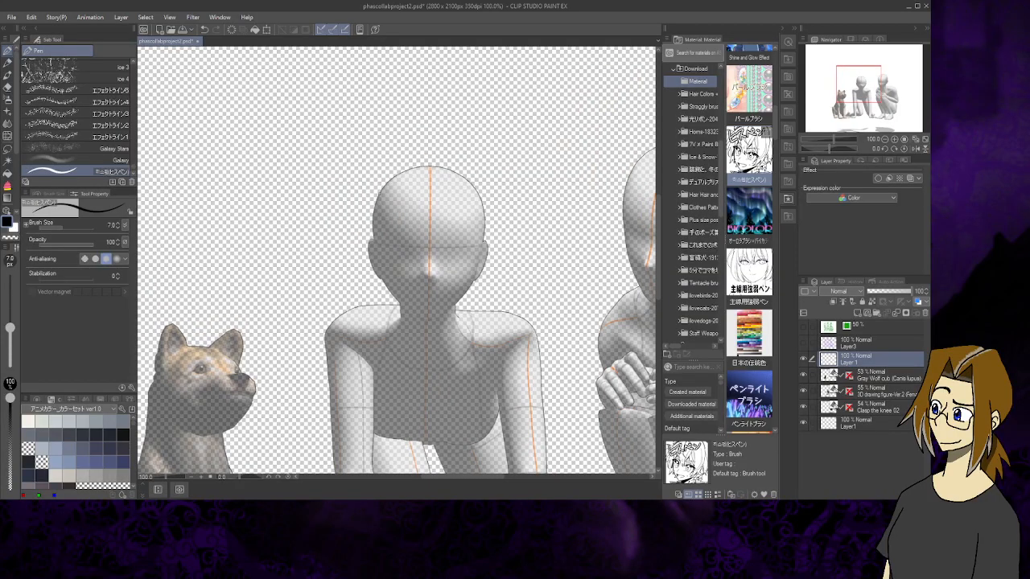
click(82, 461)
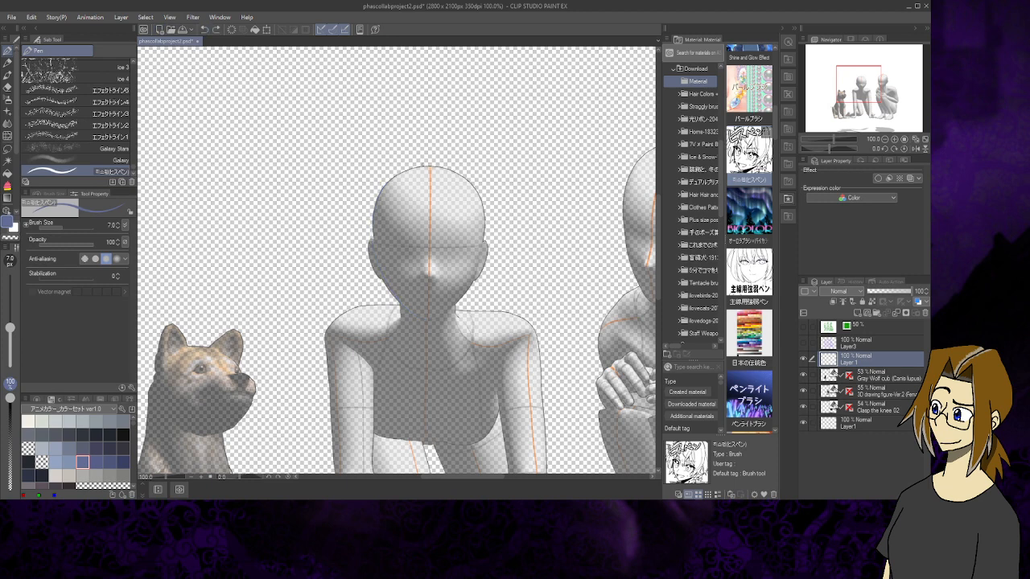
click(803, 342)
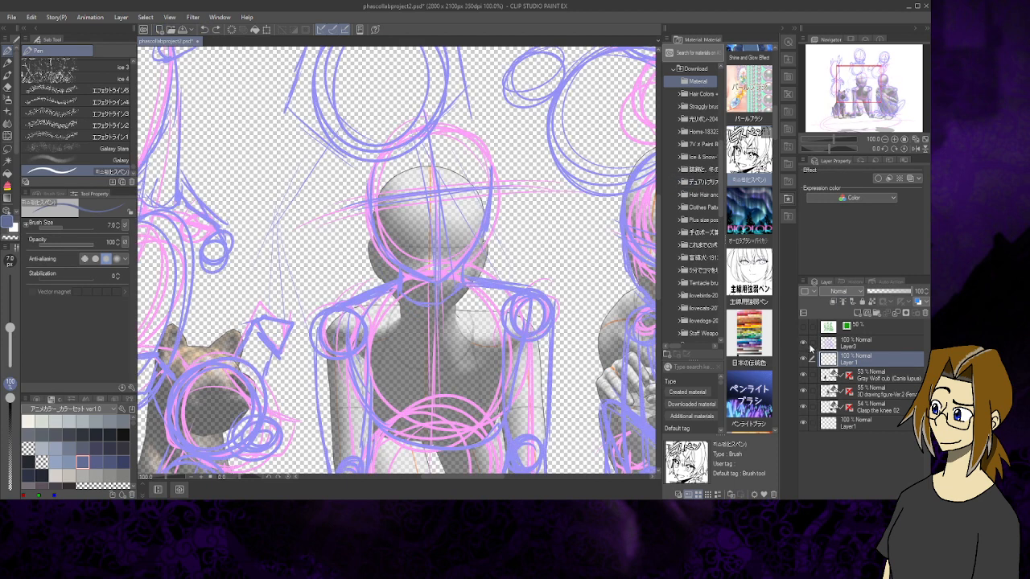
click(803, 342)
Sketch the kneeling figure's head circle, vertical centre line, horizontal eye line and jaw over the 3D model
mouse_move(401, 171)
mouse_down()
mouse_move(380, 198)
mouse_move(383, 271)
mouse_move(456, 270)
mouse_move(473, 202)
mouse_move(385, 192)
mouse_up()
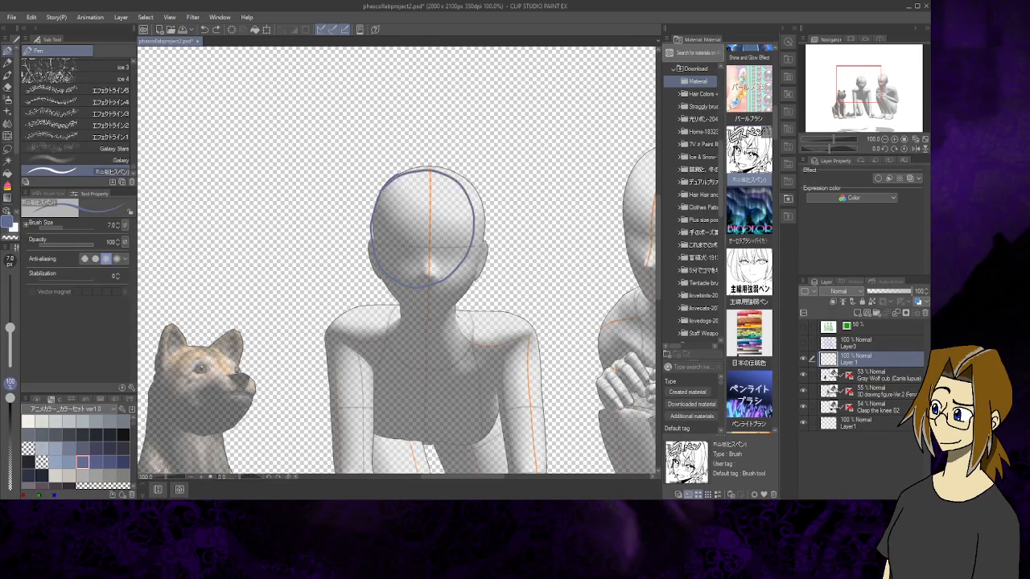
click(206, 29)
mouse_move(453, 170)
mouse_down()
mouse_move(407, 171)
mouse_move(384, 197)
mouse_move(372, 246)
mouse_move(450, 290)
mouse_move(481, 273)
mouse_move(482, 221)
mouse_move(458, 169)
mouse_move(431, 317)
mouse_up()
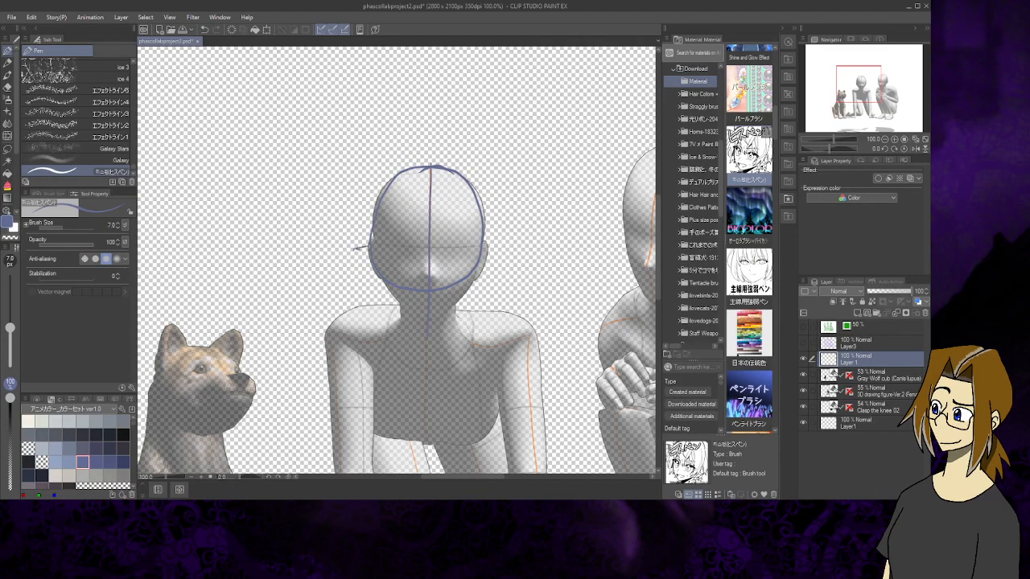
drag(358, 247, 473, 245)
drag(401, 242, 515, 238)
drag(354, 248, 501, 245)
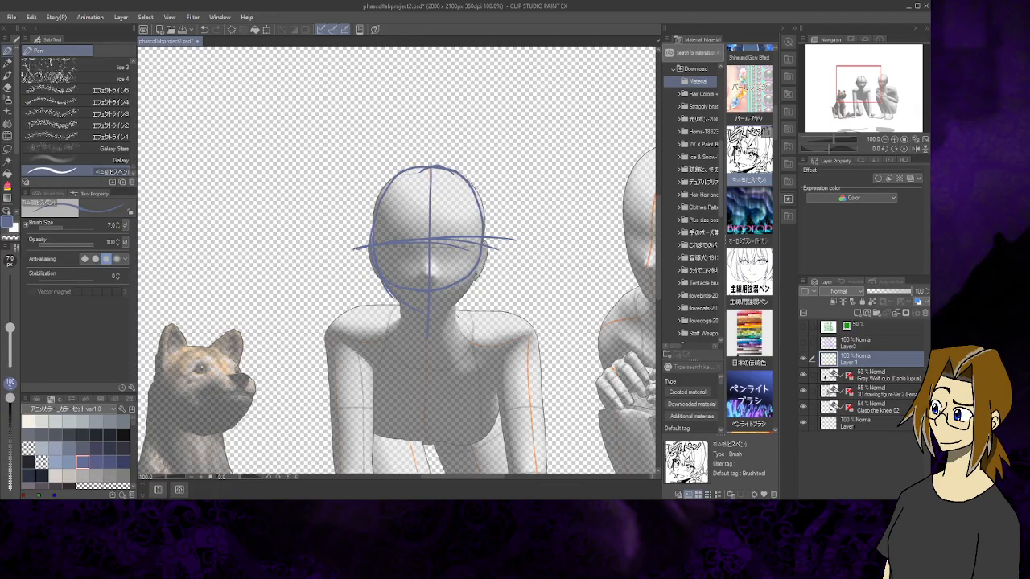
drag(479, 261, 466, 298)
Sketch a circle on each shoulder of the kneeling figure, a line joining the shoulders, and the neck
drag(862, 85, 861, 95)
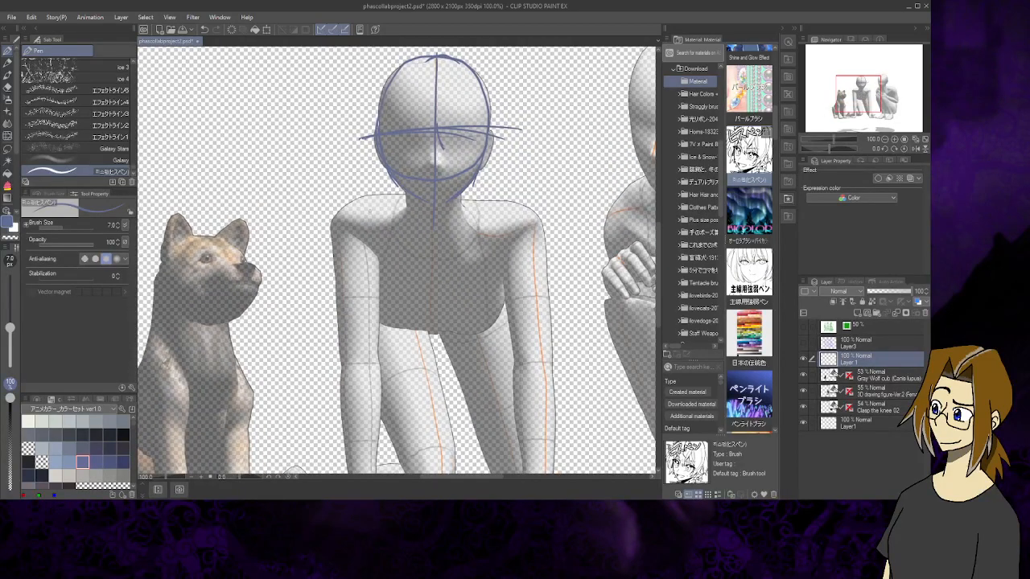
mouse_move(370, 203)
mouse_down()
mouse_move(352, 249)
mouse_move(378, 229)
mouse_move(362, 210)
mouse_up()
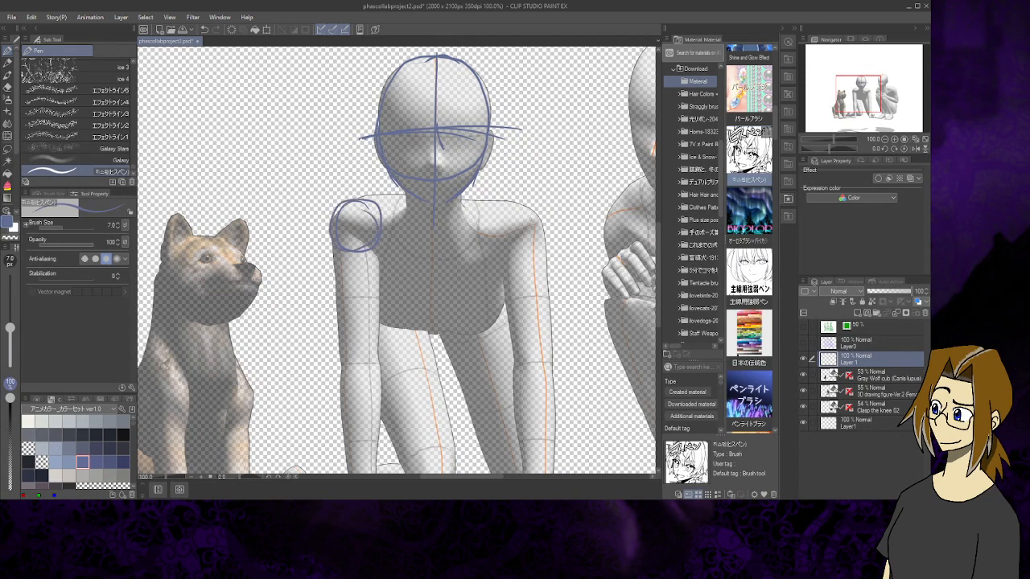
drag(521, 206, 538, 234)
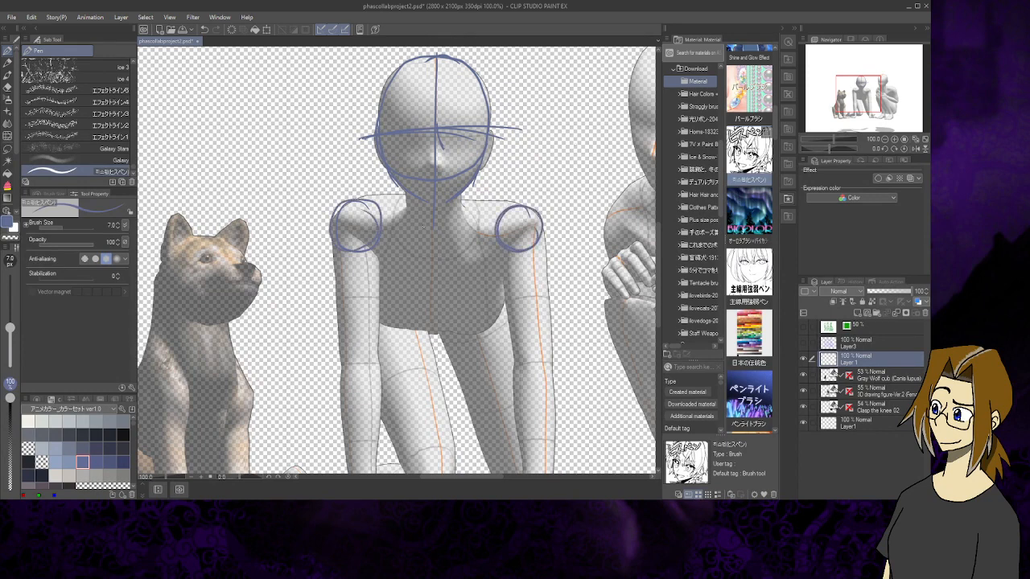
drag(351, 225, 556, 215)
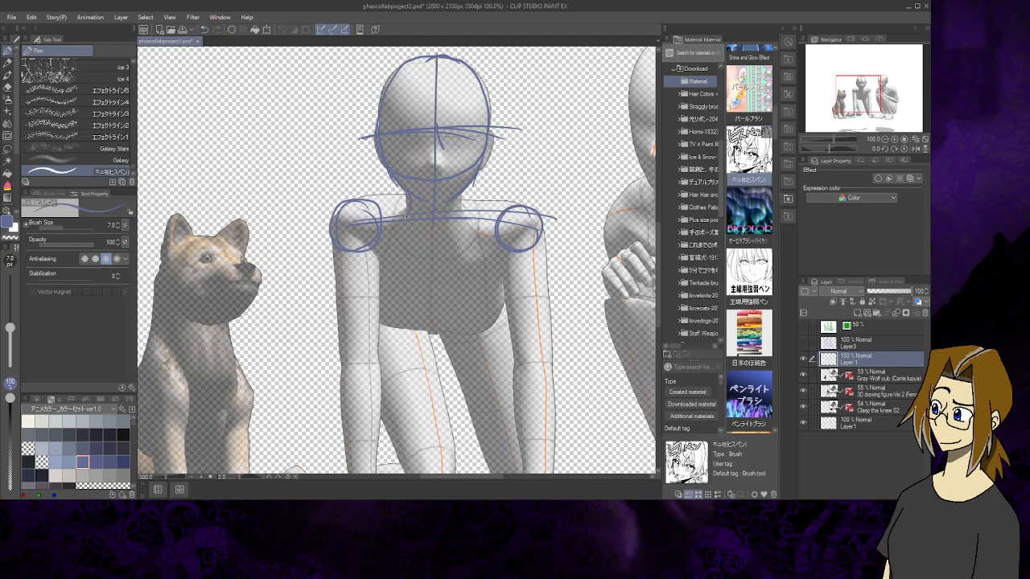
drag(462, 192, 457, 209)
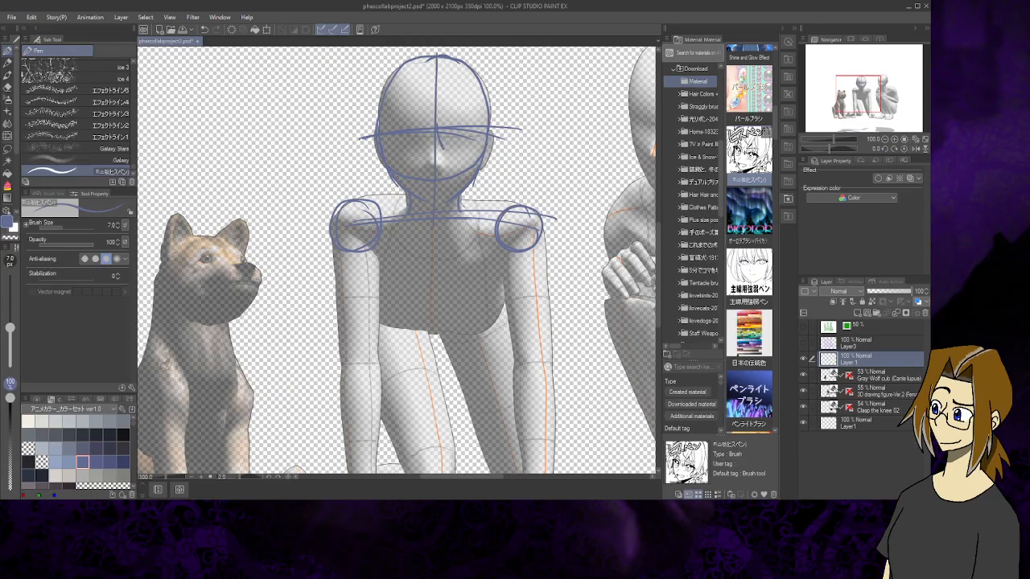
drag(452, 211, 465, 216)
Sketch the kneeling figure's ribcage as a rounded shape beneath the shoulder line
drag(370, 251, 385, 319)
drag(493, 208, 481, 318)
drag(371, 199, 442, 330)
drag(519, 254, 496, 317)
drag(383, 217, 494, 206)
drag(372, 251, 396, 330)
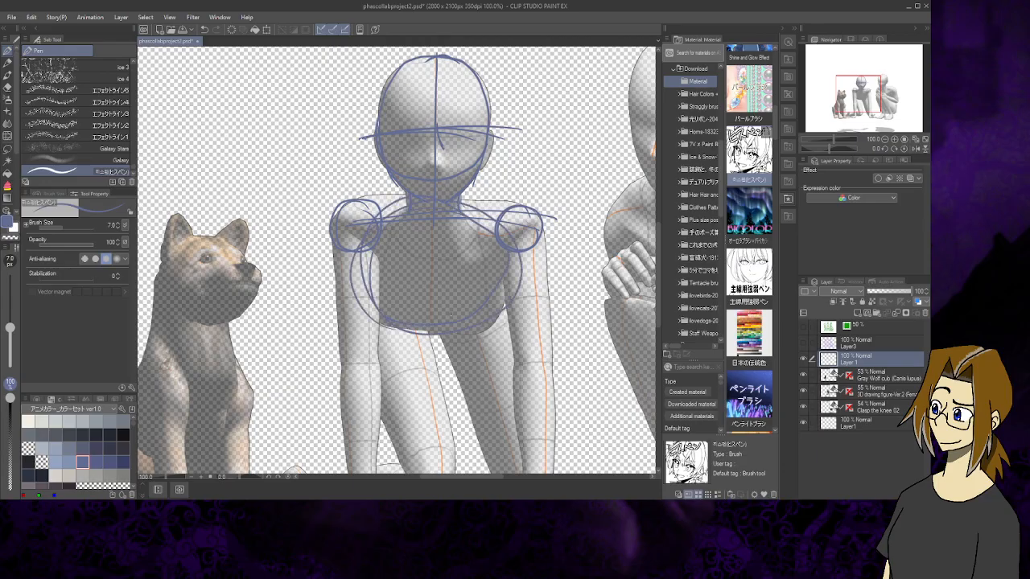
Sketch circles at both elbows of the kneeling figure and connect them to the shoulders with upper-arm lines
drag(355, 232, 368, 381)
mouse_move(352, 346)
mouse_down()
mouse_move(381, 369)
mouse_move(346, 378)
mouse_up()
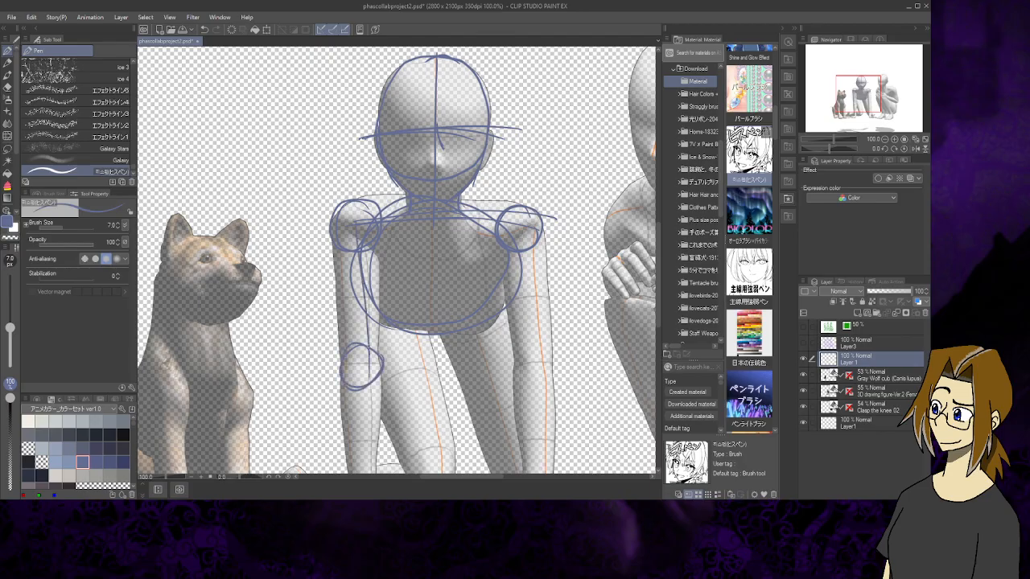
mouse_move(523, 352)
mouse_down()
mouse_move(532, 383)
mouse_move(515, 360)
mouse_up()
drag(525, 235, 538, 369)
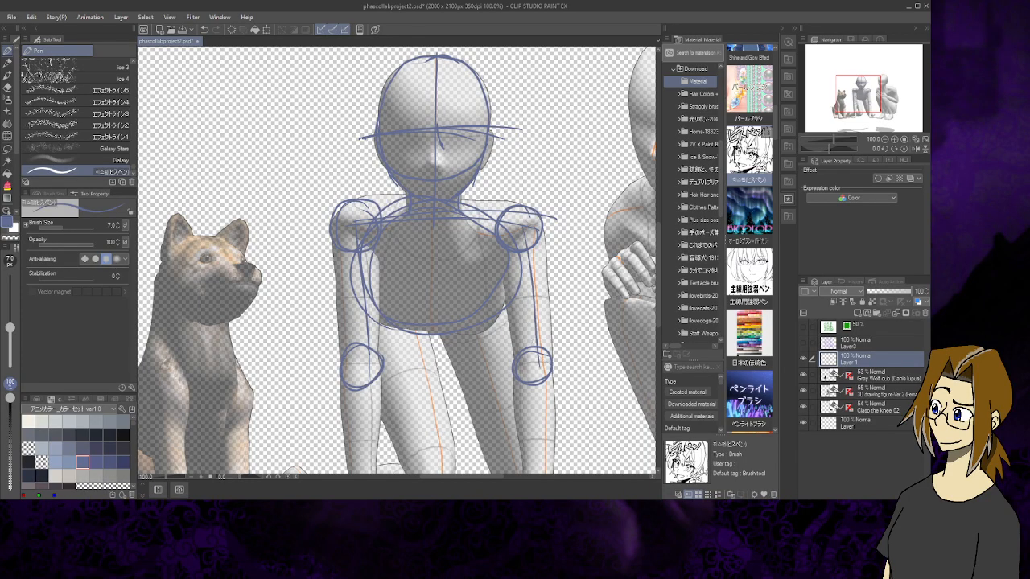
drag(351, 230, 354, 346)
drag(869, 107, 860, 118)
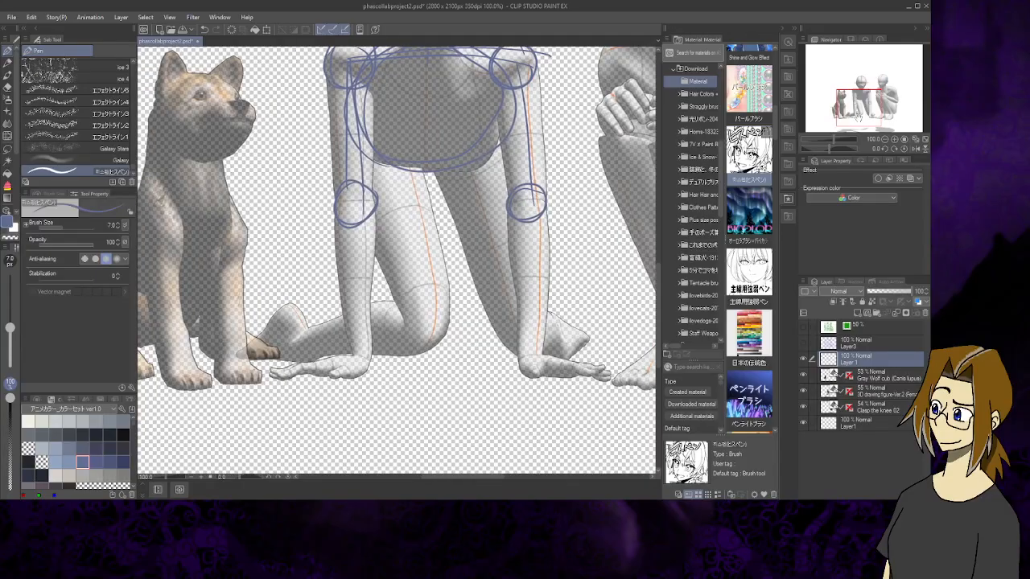
Sketch both forearm lines of the kneeling figure down from the elbows, with wrist circles and oval hands on the ground
drag(359, 211, 364, 314)
drag(360, 232, 361, 331)
mouse_move(358, 285)
mouse_down()
mouse_move(359, 361)
mouse_move(365, 351)
mouse_move(350, 368)
mouse_move(369, 364)
mouse_move(309, 369)
mouse_up()
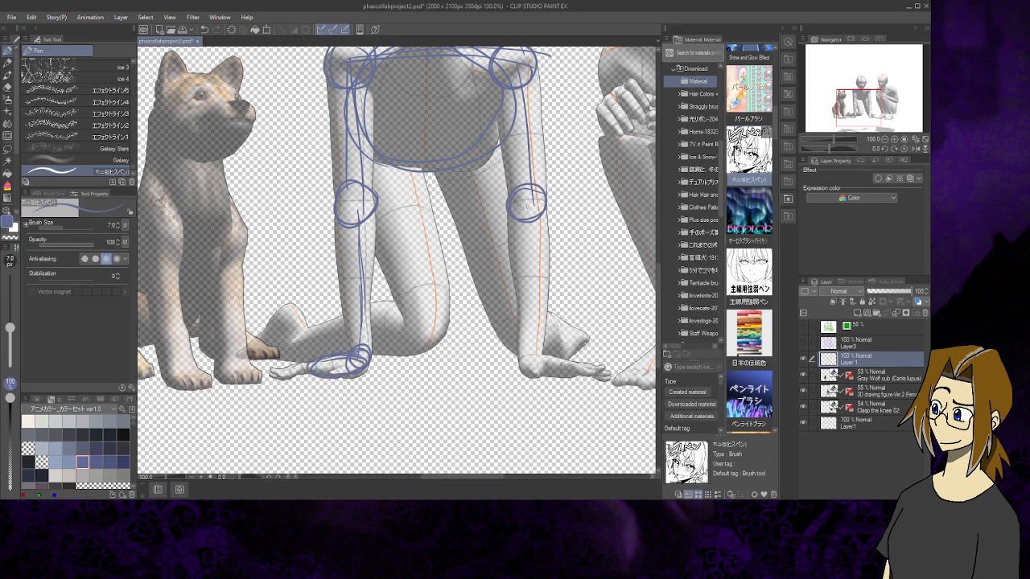
drag(528, 207, 529, 344)
drag(525, 264, 527, 302)
mouse_move(529, 307)
mouse_down()
mouse_move(528, 344)
mouse_move(536, 340)
mouse_move(544, 370)
mouse_up()
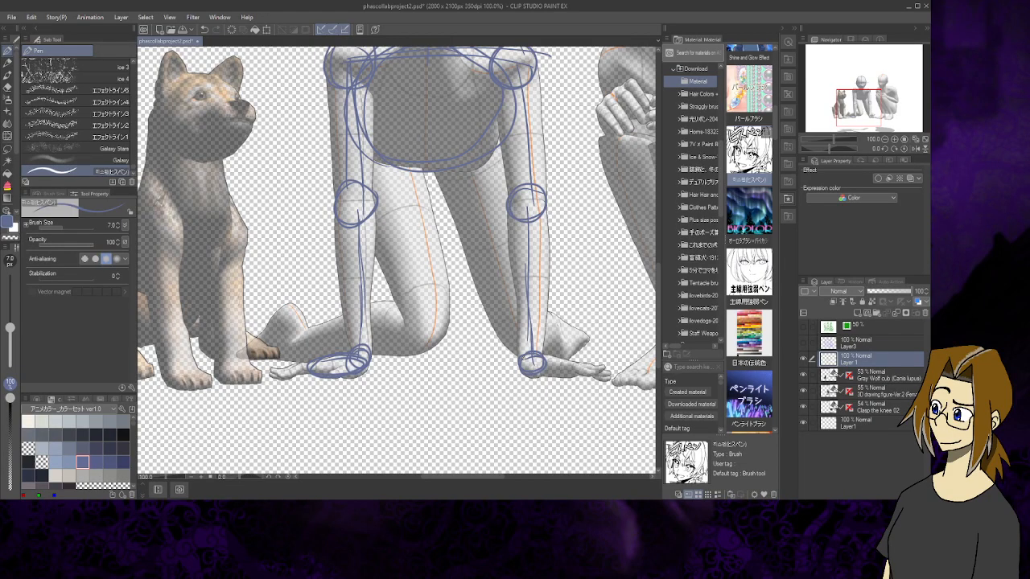
mouse_move(552, 354)
mouse_down()
mouse_move(578, 363)
mouse_move(538, 375)
mouse_move(578, 369)
mouse_up()
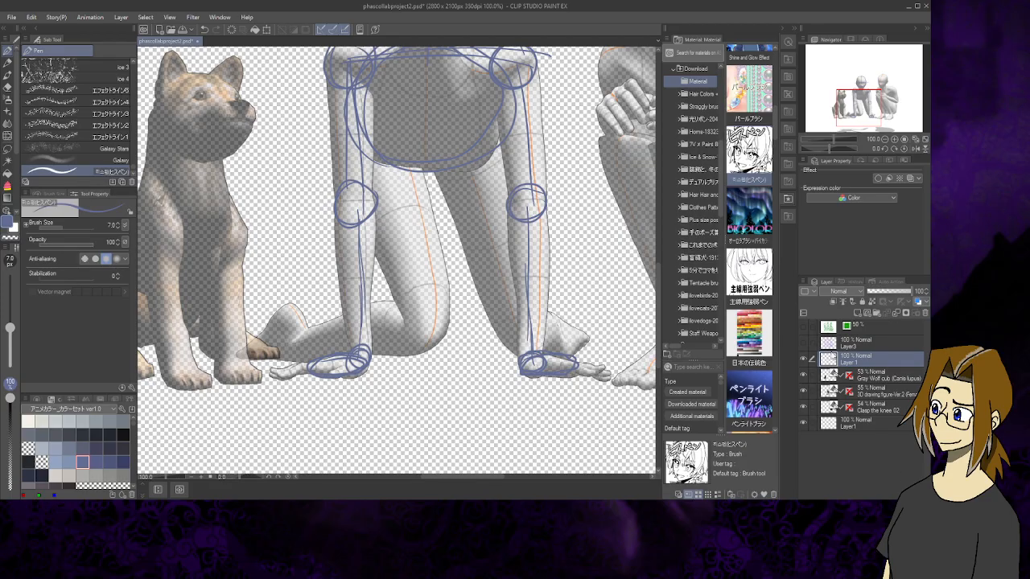
Inspect the kneeling 3D figure's legs at 100% layer opacity, restore the opacity to 55% and reselect Layer 1
click(889, 393)
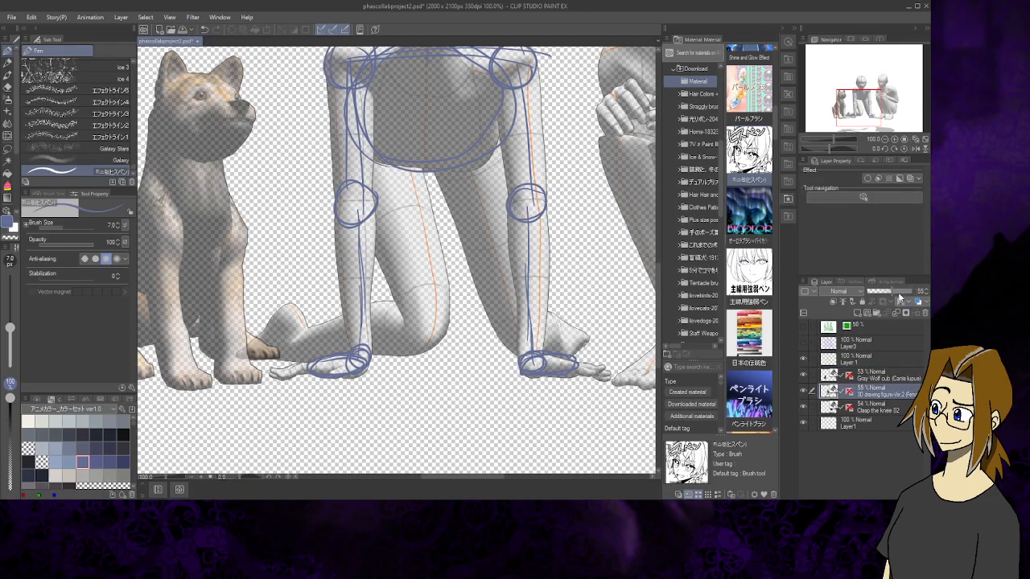
drag(900, 295, 922, 296)
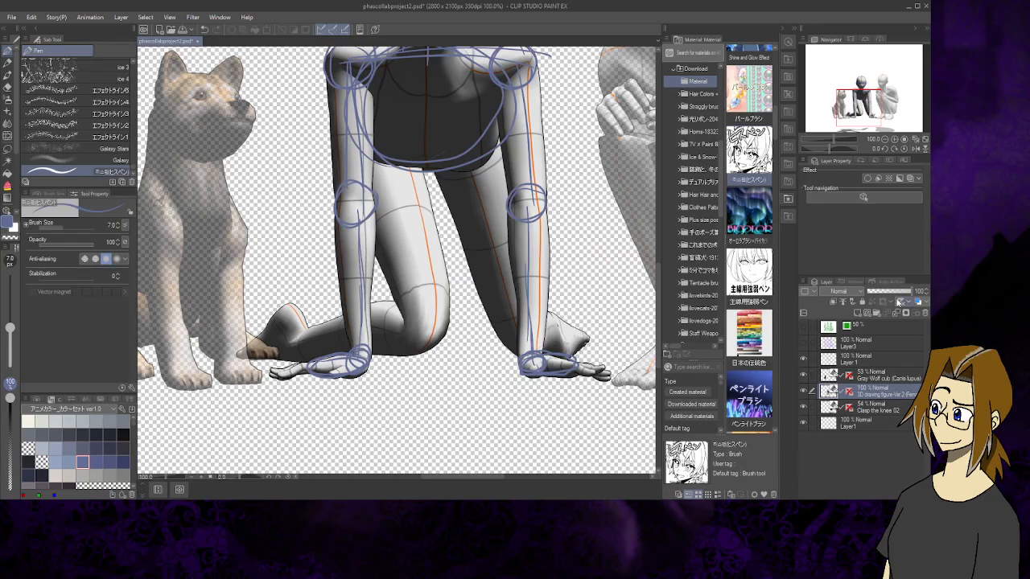
drag(901, 296, 892, 298)
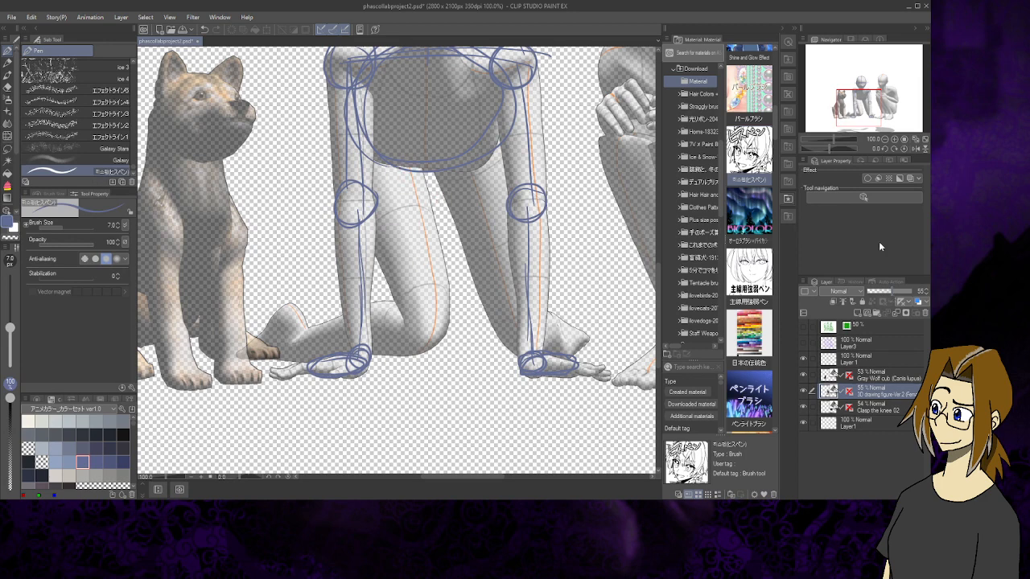
click(869, 344)
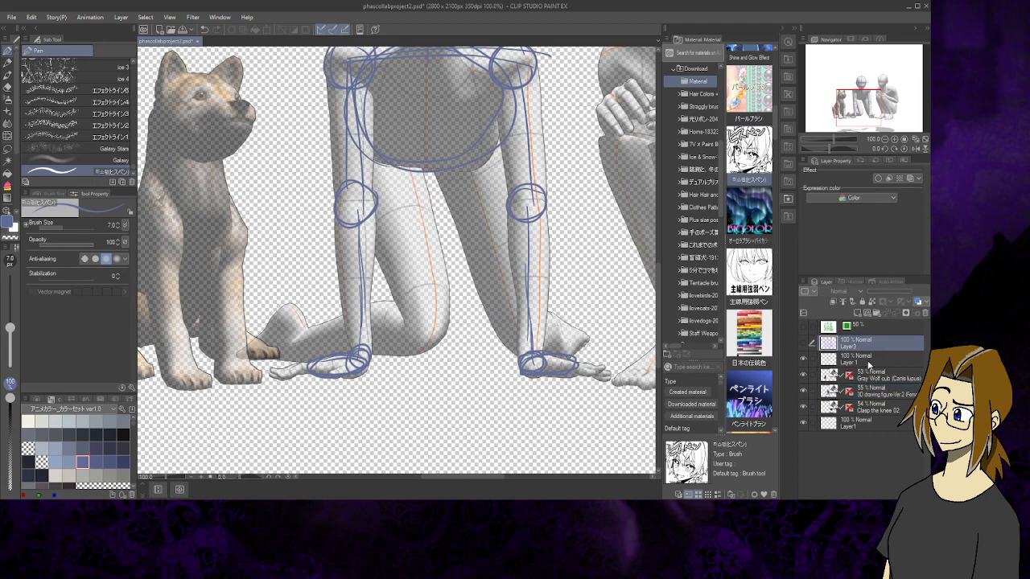
click(869, 361)
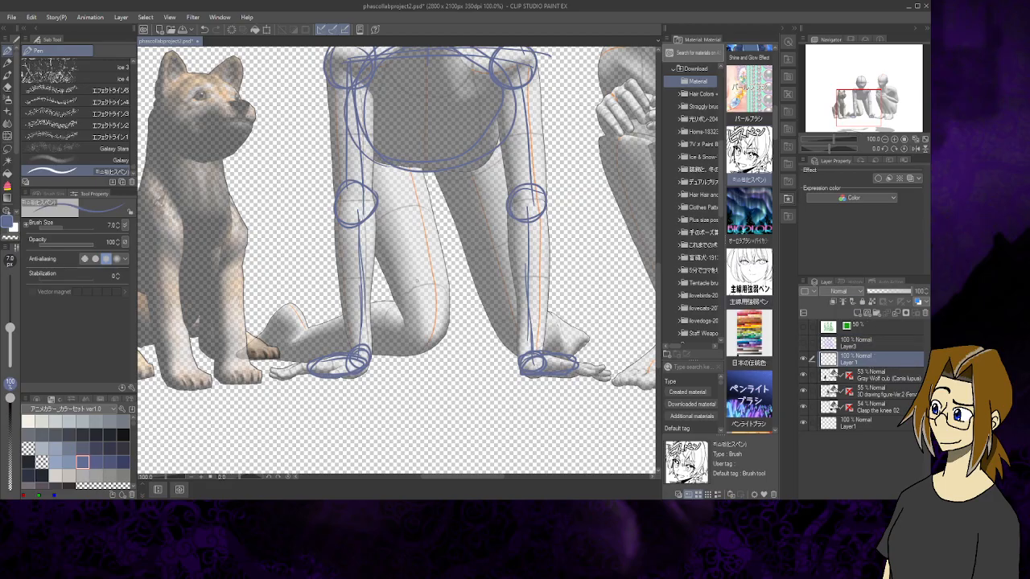
Sketch the kneeling figure's pelvis circle, plus circles for the knees and feet joined by lower-leg lines
mouse_move(437, 193)
mouse_down()
mouse_move(388, 227)
mouse_move(411, 197)
mouse_move(471, 275)
mouse_move(385, 245)
mouse_move(492, 219)
mouse_up()
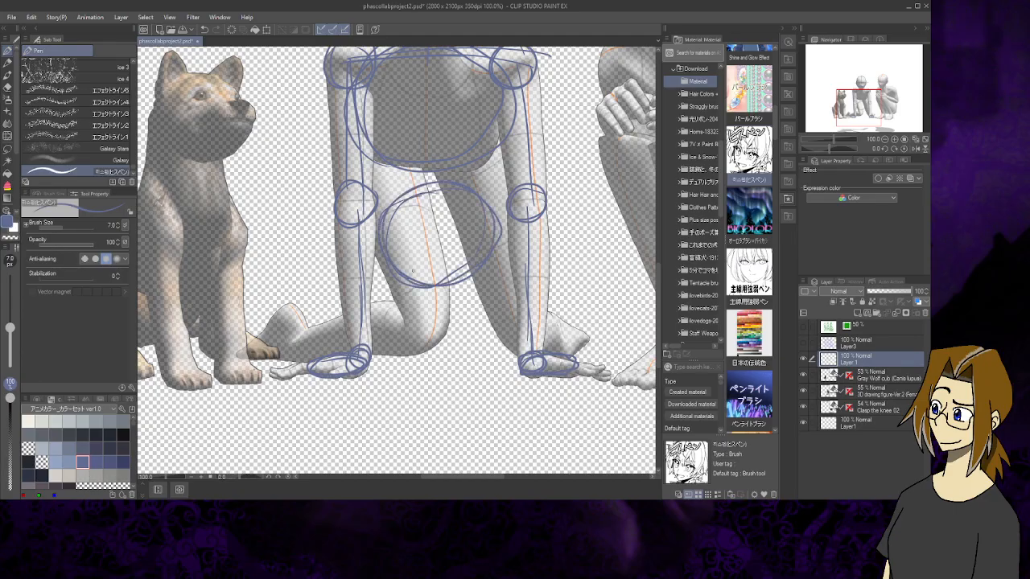
drag(416, 216, 397, 279)
drag(419, 289, 435, 315)
mouse_move(389, 211)
mouse_down()
mouse_move(448, 328)
mouse_move(303, 340)
mouse_up()
mouse_move(441, 309)
mouse_down()
mouse_move(403, 332)
mouse_move(450, 313)
mouse_up()
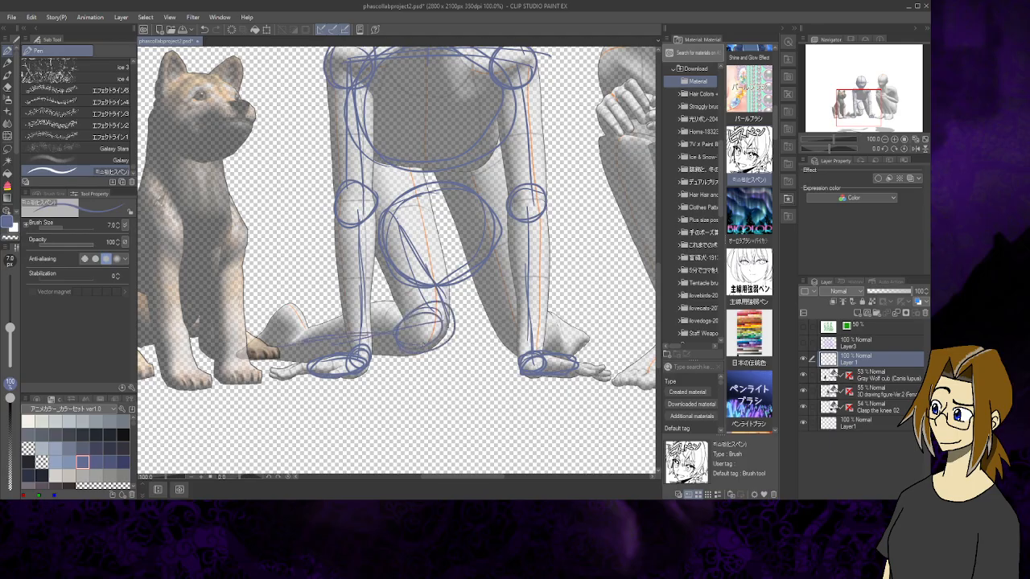
mouse_move(278, 315)
mouse_down()
mouse_move(304, 341)
mouse_move(283, 307)
mouse_move(298, 317)
mouse_up()
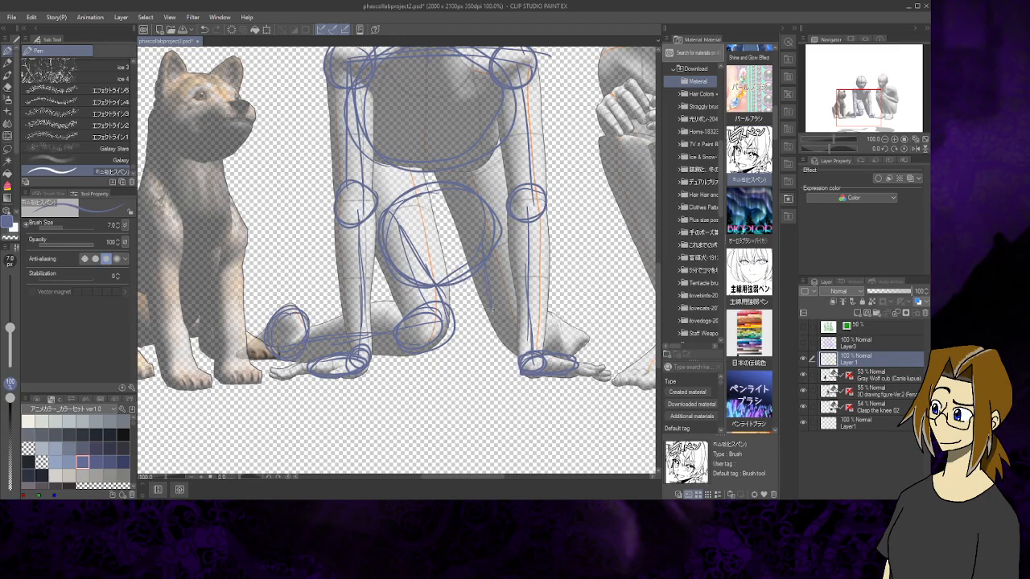
mouse_move(482, 328)
mouse_down()
mouse_move(512, 311)
mouse_move(474, 346)
mouse_move(504, 312)
mouse_move(577, 347)
mouse_move(550, 338)
mouse_move(580, 326)
mouse_up()
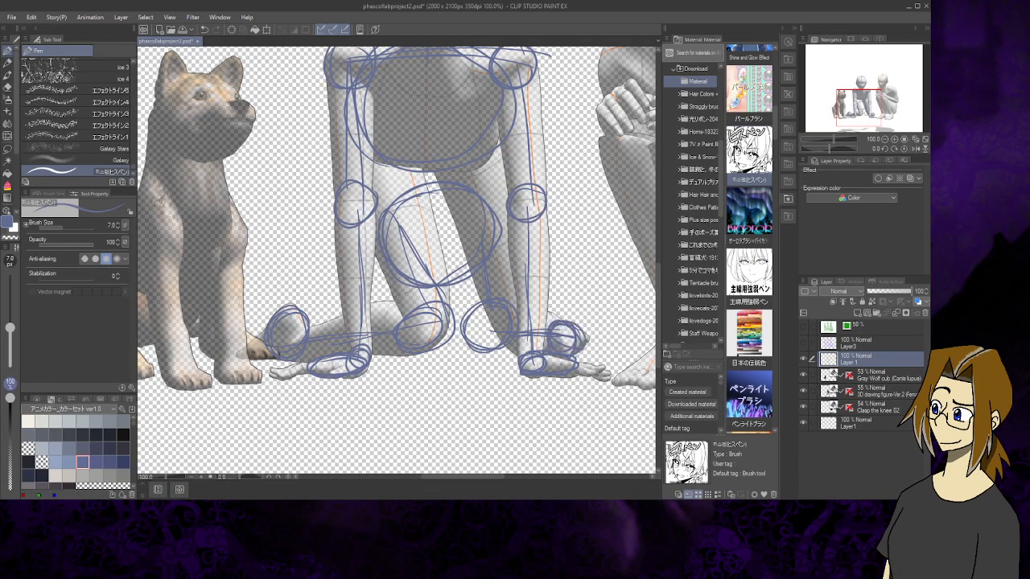
Sketch a rounded abdomen overlapping the kneeling figure's ribcage and rework the pelvis circle beneath it
mouse_move(436, 126)
mouse_down()
mouse_move(488, 160)
mouse_move(402, 129)
mouse_move(423, 122)
mouse_up()
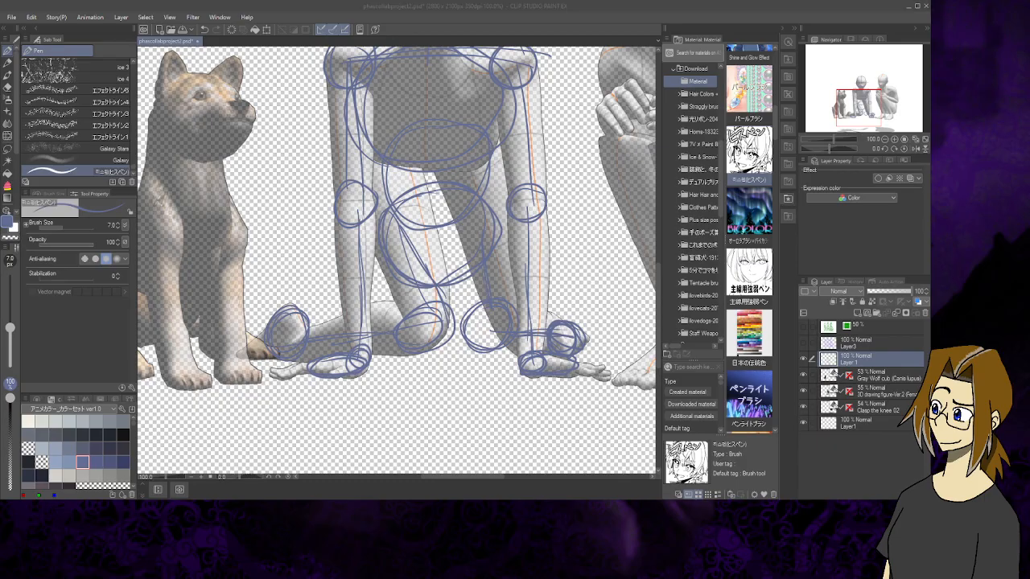
mouse_move(403, 177)
mouse_down()
mouse_move(396, 266)
mouse_move(491, 201)
mouse_move(473, 271)
mouse_move(364, 201)
mouse_up()
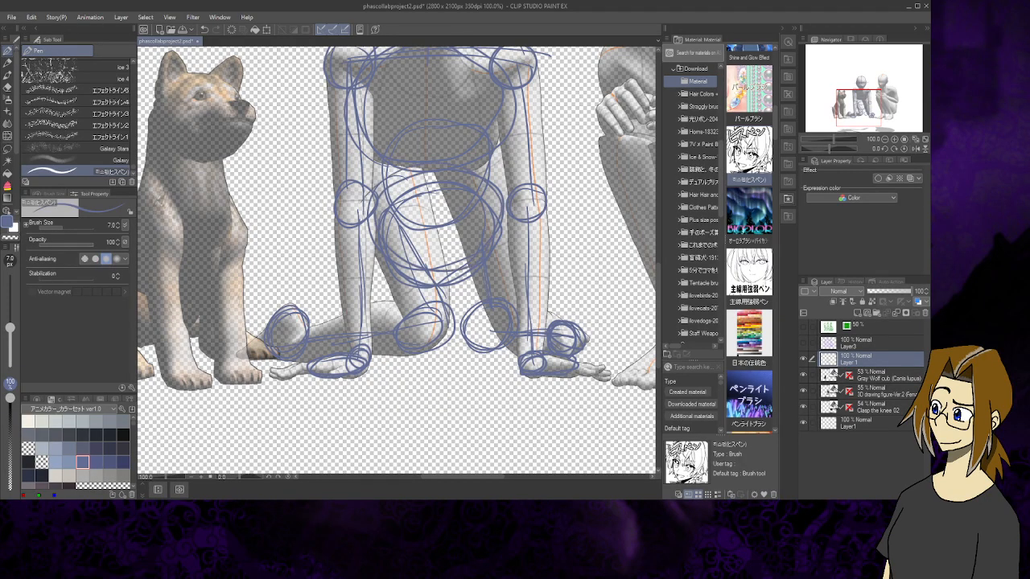
Move Layer 1 below the Gray Wolf cub layer and add a new raster layer directly above the Clasp the knee 02 layer
drag(861, 113, 877, 102)
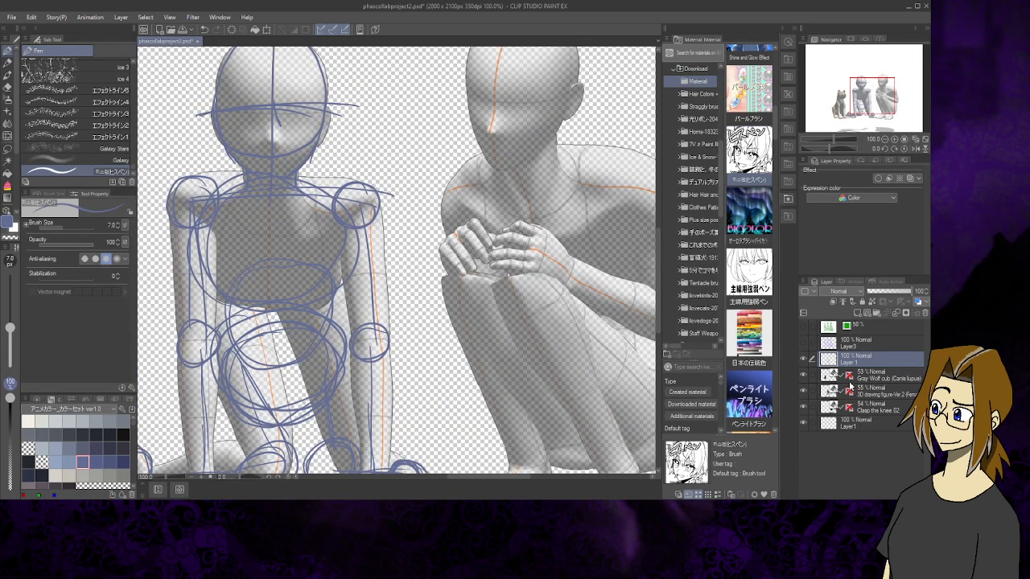
drag(855, 361, 858, 386)
click(853, 411)
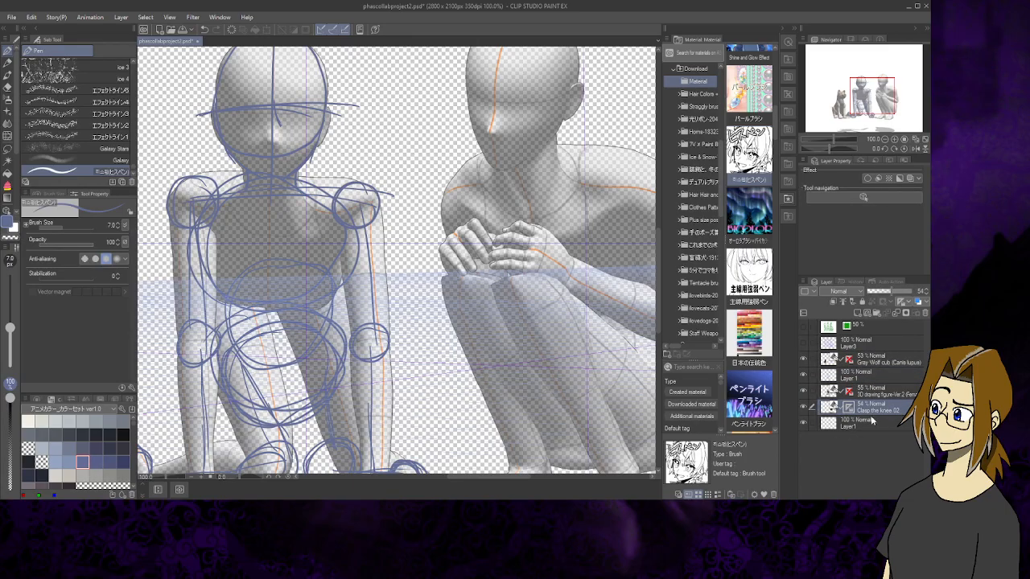
click(858, 314)
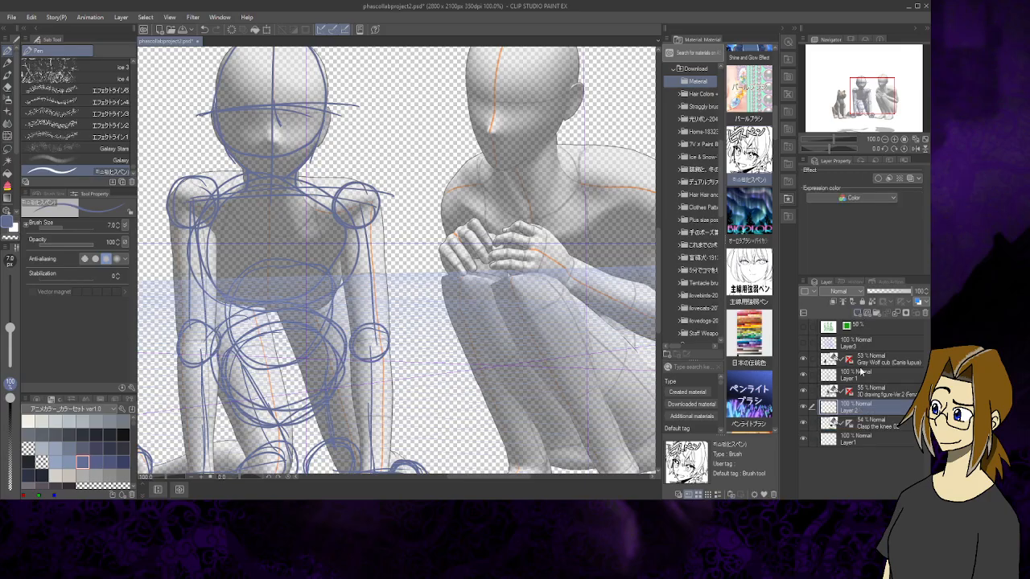
Choose a medium green drawing colour for the crouching figure's sketch
drag(861, 96, 884, 97)
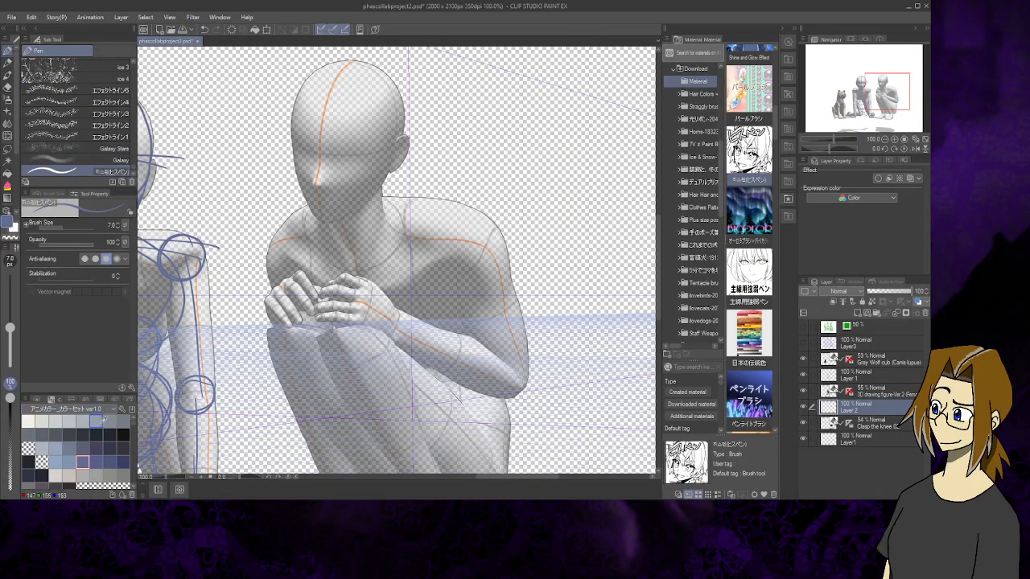
mouse_move(133, 425)
mouse_down()
mouse_move(136, 452)
mouse_move(136, 441)
mouse_up()
click(111, 441)
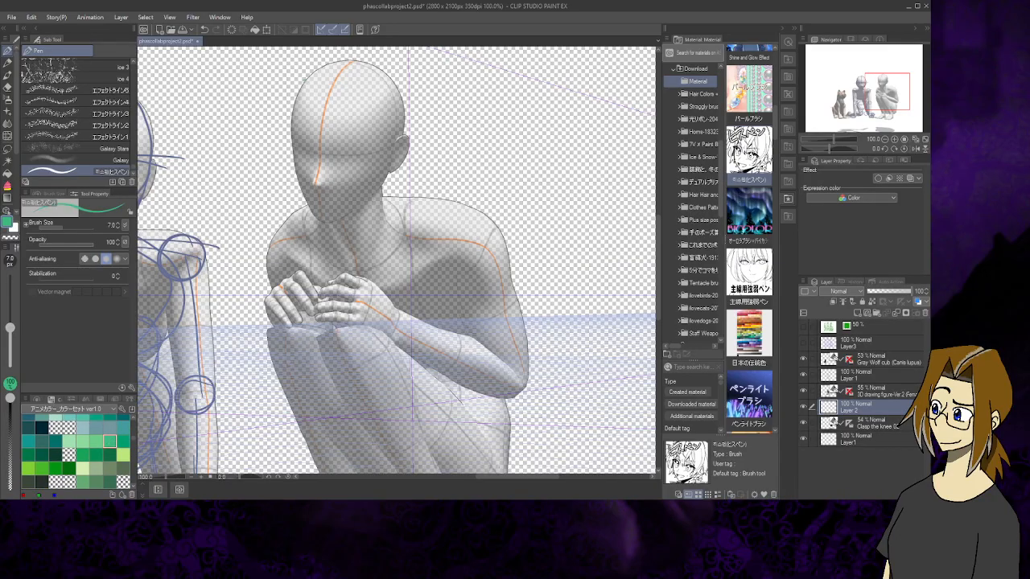
Try to sketch green construction strokes over the crouching figure's head and neck, and delete the new layer holding them
mouse_move(287, 81)
mouse_down()
mouse_move(305, 78)
mouse_move(305, 157)
mouse_up()
drag(387, 166, 438, 173)
drag(321, 211, 320, 274)
drag(364, 143, 365, 260)
click(926, 313)
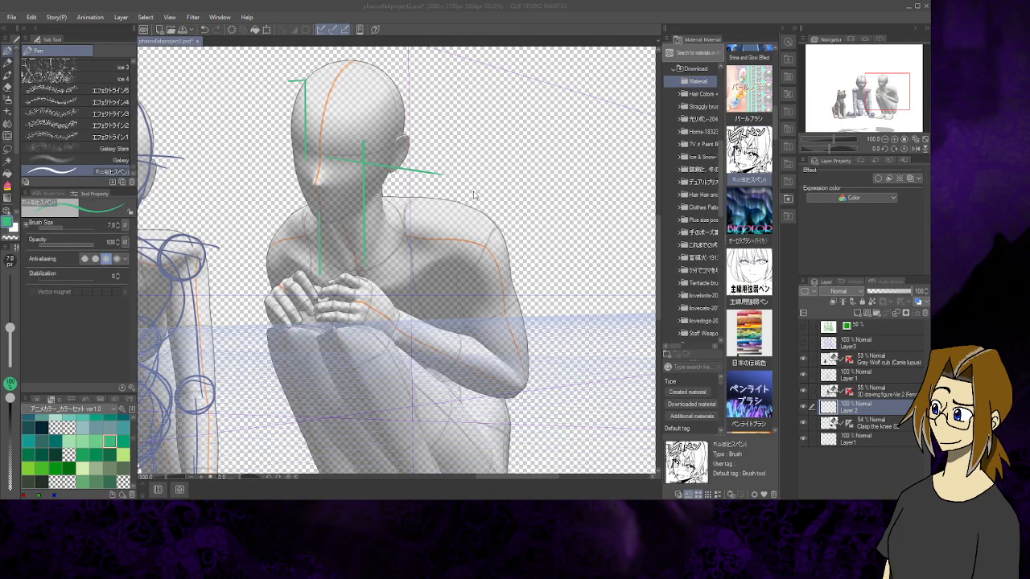
key(Return)
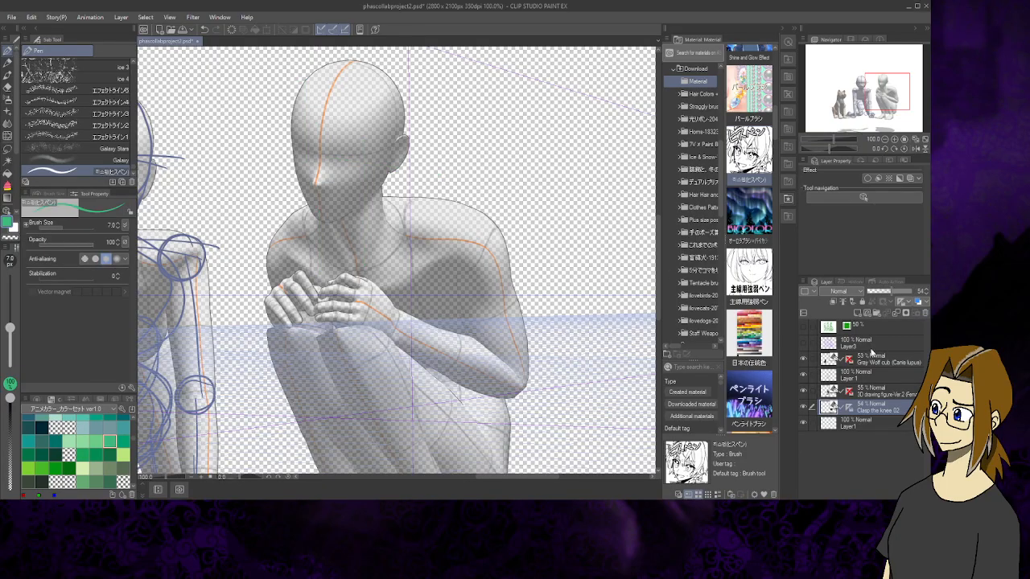
Add a raster layer above Layer 1 and move it down to directly above the Clasp the knee 02 layer
click(876, 345)
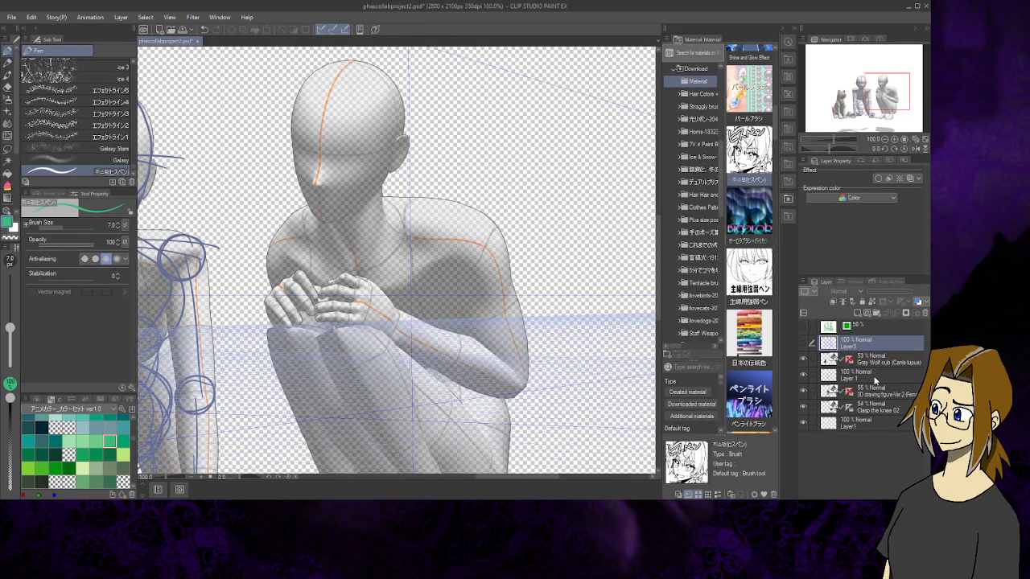
click(876, 380)
click(858, 313)
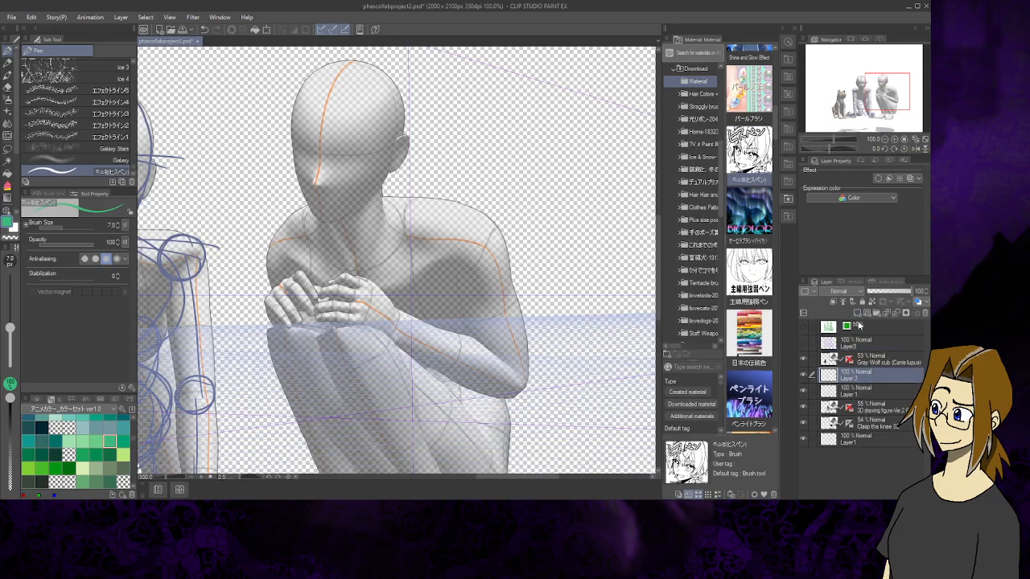
drag(883, 376, 887, 420)
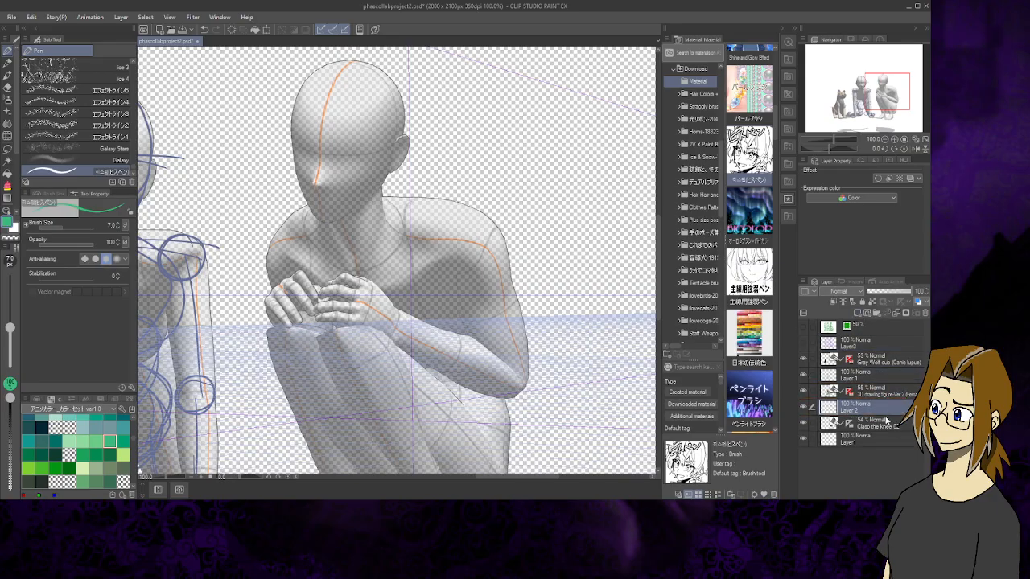
Try test strokes on the new layer with the pen and the エフェクトライン2 brush, and undo them
mouse_move(333, 114)
mouse_down()
mouse_move(352, 116)
mouse_move(352, 191)
mouse_up()
key(ctrl+z)
click(206, 29)
drag(277, 228, 277, 383)
click(89, 124)
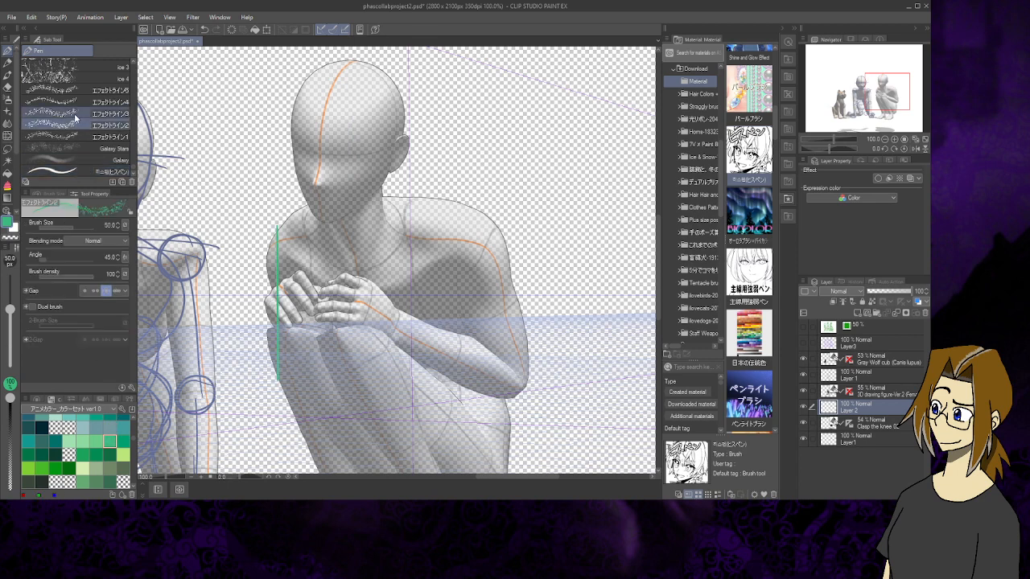
drag(250, 108, 251, 277)
click(205, 29)
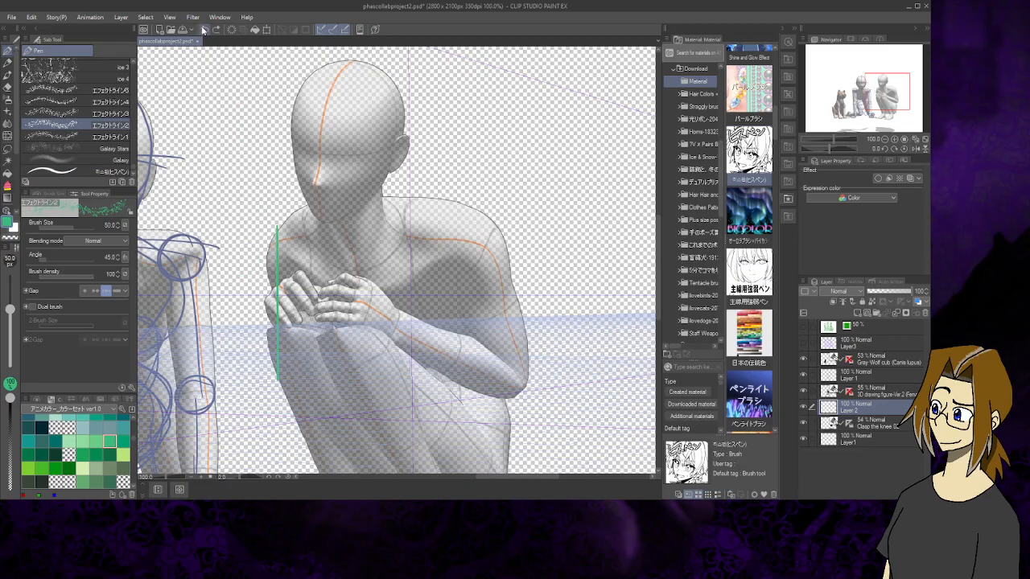
click(204, 29)
Turn off snapping to rulers, special rulers and the grid, and reselect the 7 px sketching pen
click(322, 30)
click(333, 31)
click(344, 30)
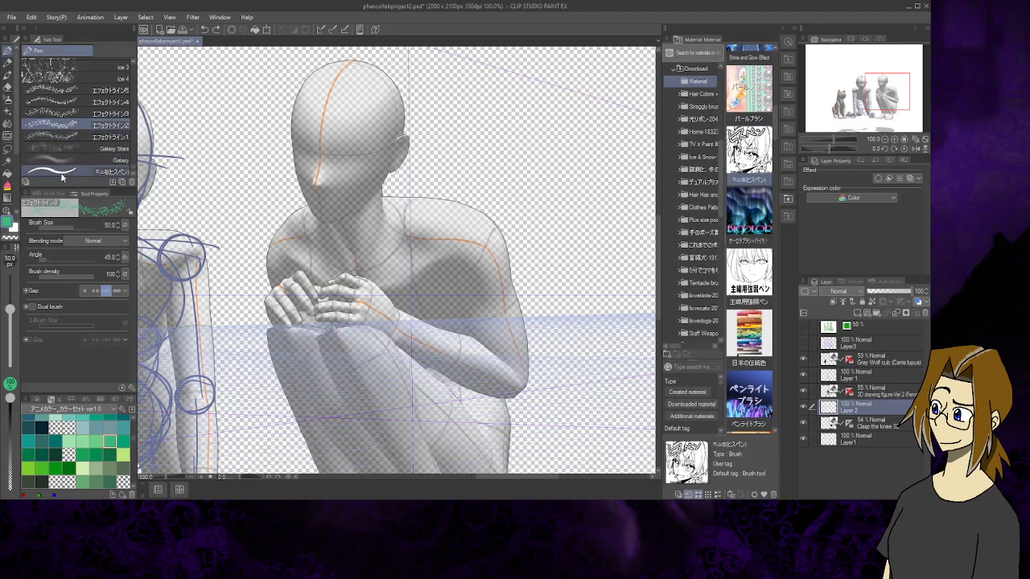
click(77, 171)
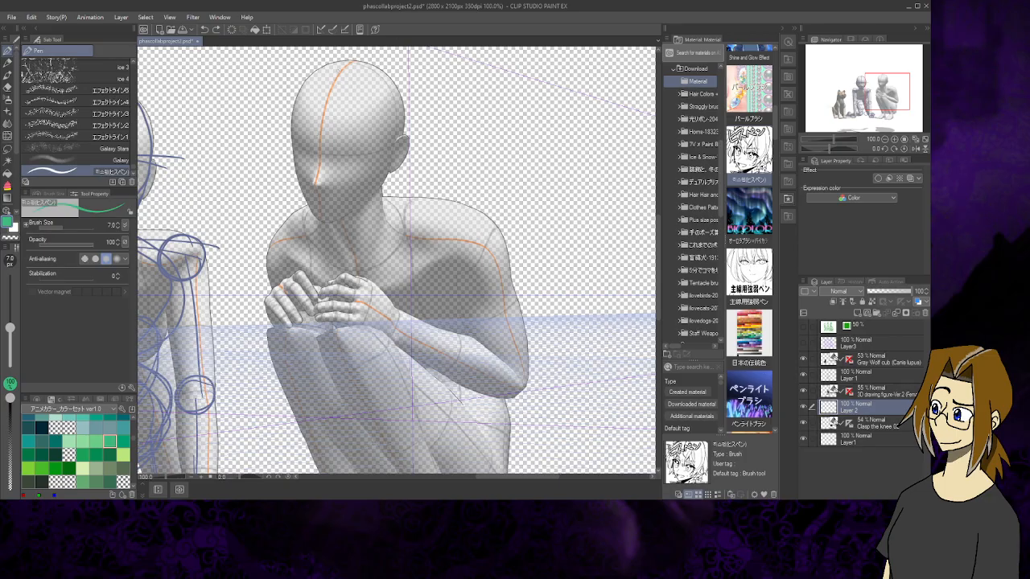
Sketch the crouching figure's head circle, curved face centre line and jaw in green over the 3D model
mouse_move(333, 63)
mouse_down()
mouse_move(295, 121)
mouse_move(302, 161)
mouse_move(332, 188)
mouse_move(393, 169)
mouse_up()
mouse_move(400, 100)
mouse_down()
mouse_move(358, 62)
mouse_move(311, 78)
mouse_move(322, 184)
mouse_up()
mouse_move(294, 129)
mouse_down()
mouse_move(302, 198)
mouse_move(337, 224)
mouse_up()
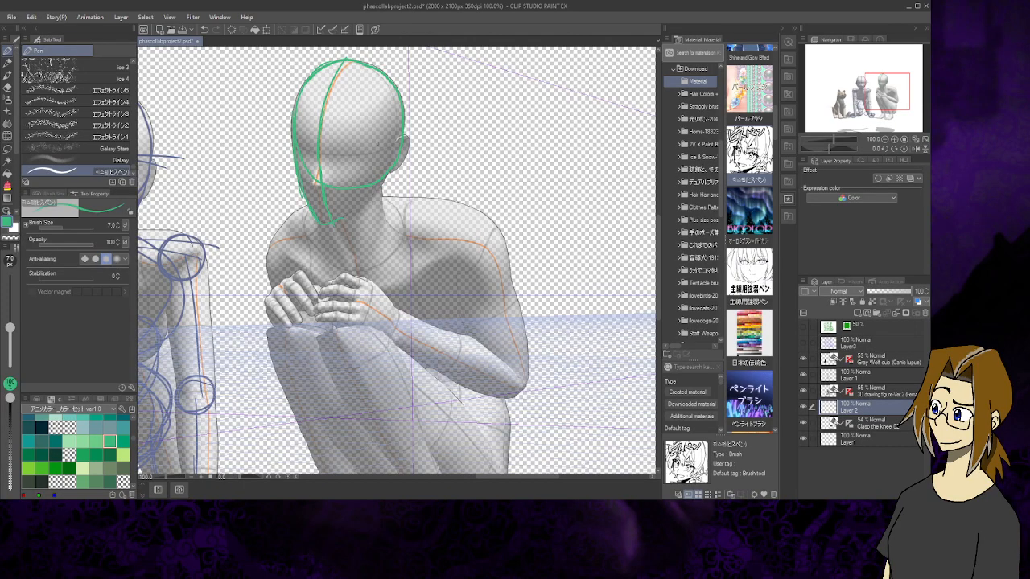
drag(386, 178, 338, 222)
Sketch a circle on each shoulder of the crouching figure, lines joining the shoulders, and the neck
mouse_move(487, 217)
mouse_down()
mouse_move(472, 274)
mouse_move(491, 215)
mouse_move(467, 213)
mouse_up()
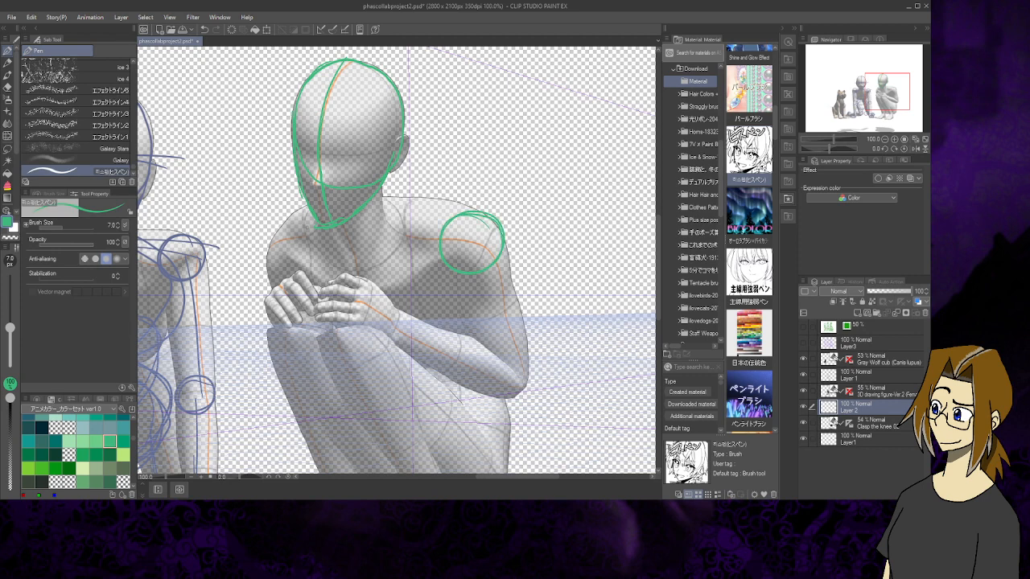
mouse_move(300, 223)
mouse_down()
mouse_move(276, 241)
mouse_move(285, 275)
mouse_move(304, 227)
mouse_up()
drag(282, 235, 473, 234)
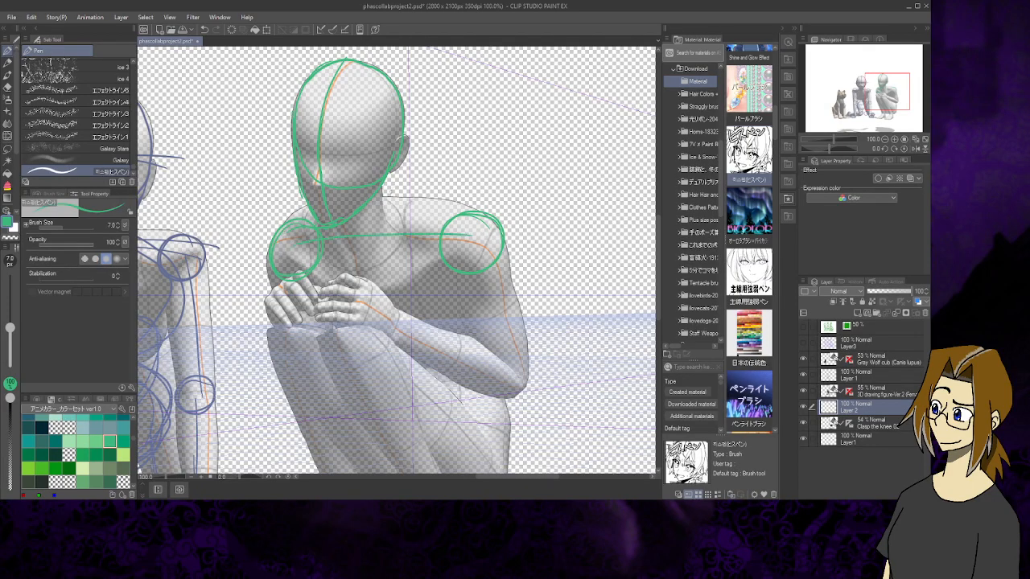
mouse_move(382, 199)
mouse_down()
mouse_move(396, 227)
mouse_move(389, 234)
mouse_up()
mouse_move(389, 217)
mouse_down()
mouse_move(460, 205)
mouse_move(450, 211)
mouse_move(474, 231)
mouse_move(465, 231)
mouse_up()
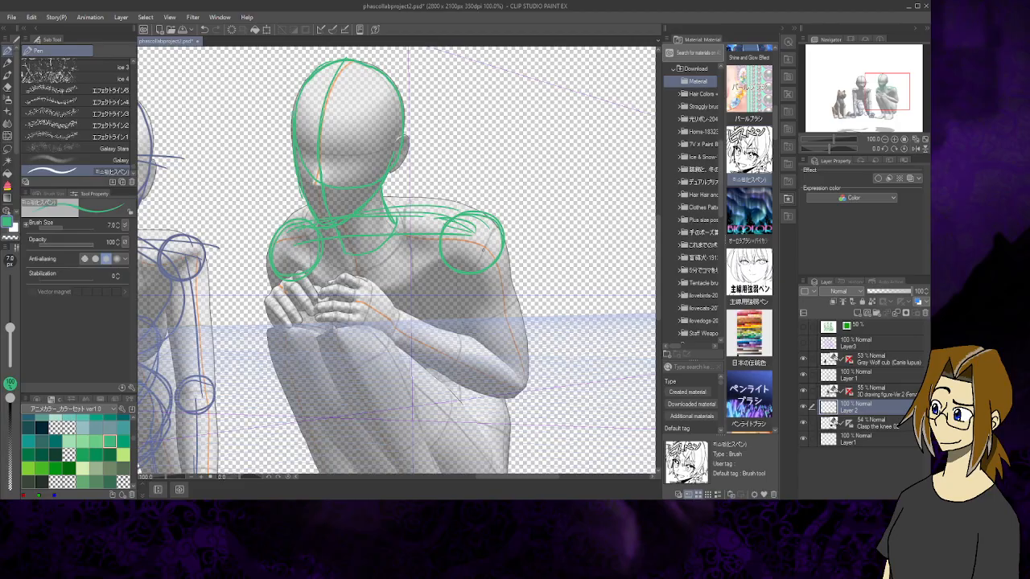
Sketch the crouching figure's visible arm with an elbow circle, upper-arm and forearm lines and a wrist circle, and circle the other hand
drag(501, 319, 528, 379)
drag(405, 330, 448, 357)
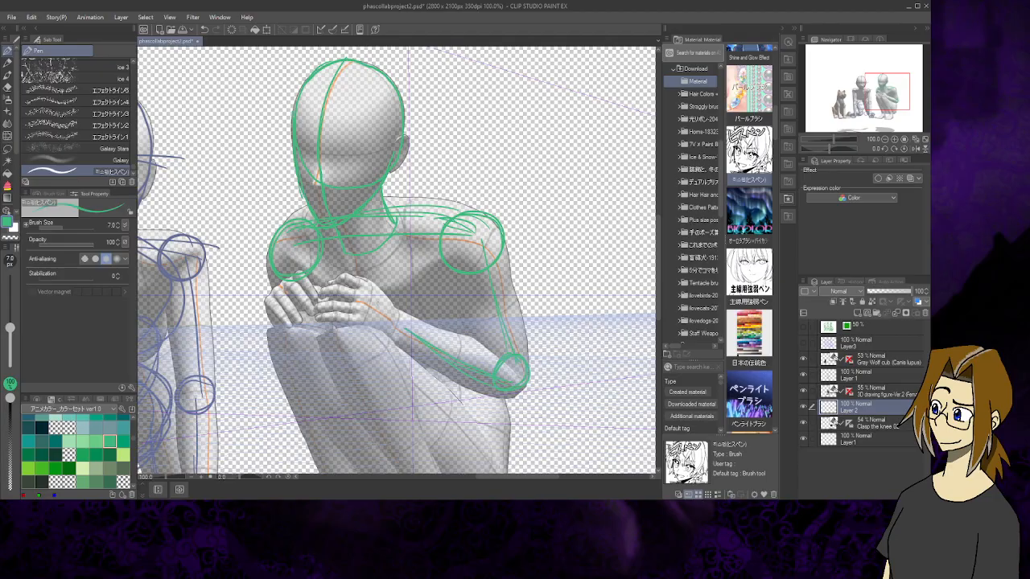
mouse_move(371, 286)
mouse_down()
mouse_move(363, 331)
mouse_move(396, 318)
mouse_move(378, 338)
mouse_up()
drag(397, 321, 414, 337)
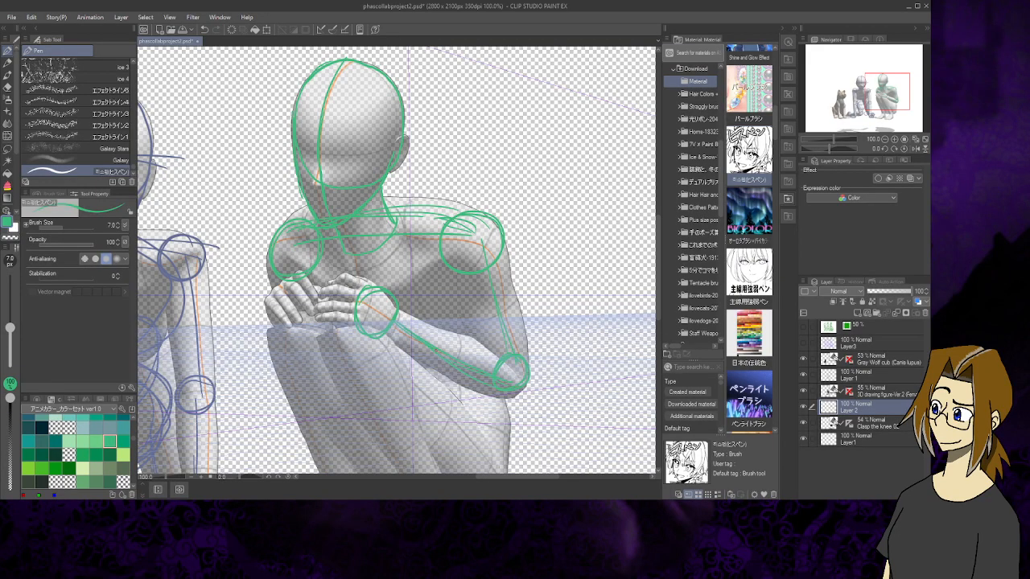
mouse_move(300, 323)
mouse_down()
mouse_move(269, 313)
mouse_move(305, 283)
mouse_up()
drag(886, 95, 885, 106)
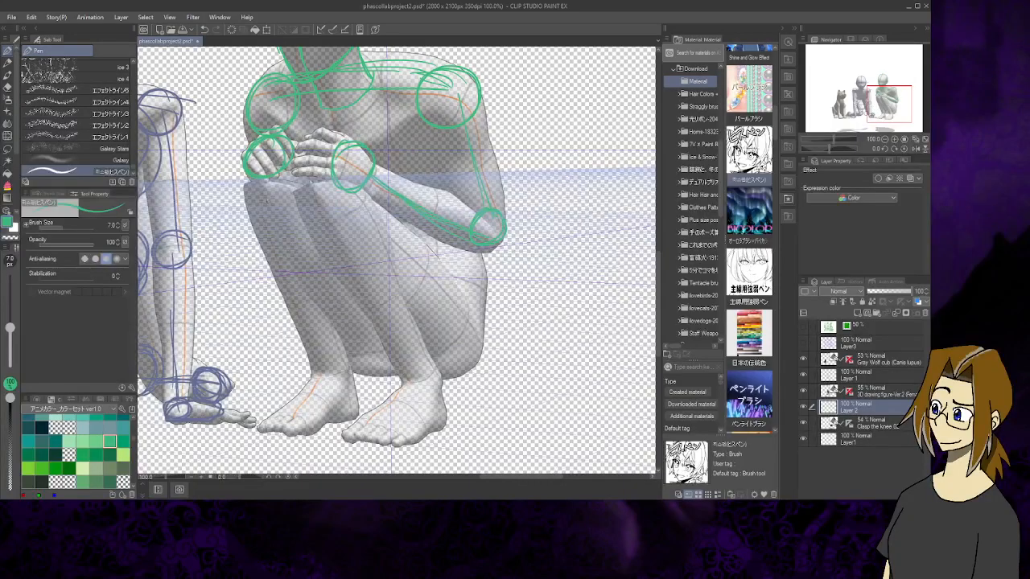
Sketch the crouching figure's torso oval and hip circle in green, plus a circle on each knee
drag(264, 191, 319, 321)
mouse_move(359, 87)
mouse_down()
mouse_move(330, 222)
mouse_move(306, 112)
mouse_move(359, 103)
mouse_move(422, 186)
mouse_up()
mouse_move(459, 280)
mouse_down()
mouse_move(354, 332)
mouse_move(473, 354)
mouse_move(402, 344)
mouse_up()
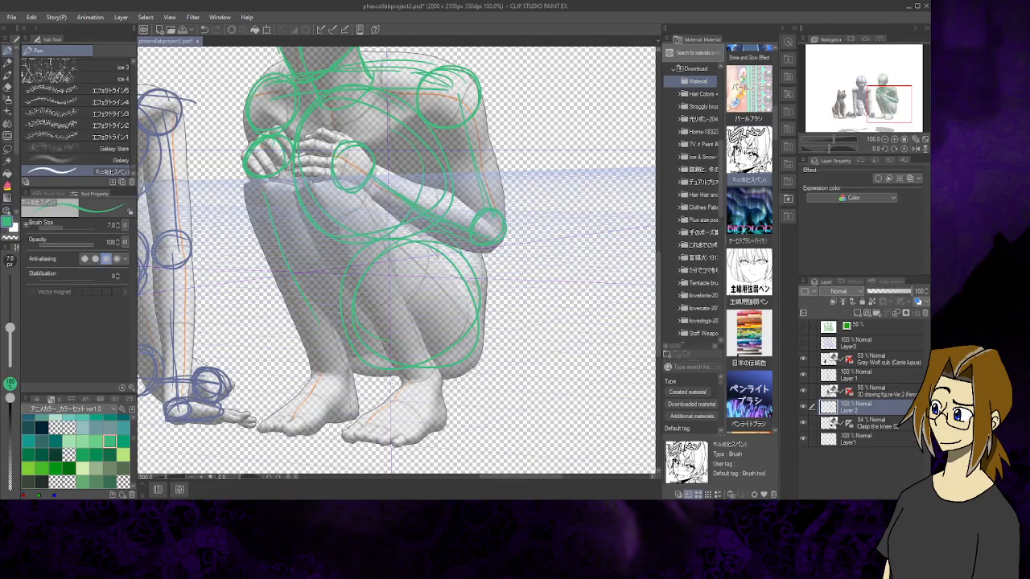
mouse_move(316, 192)
mouse_down()
mouse_move(308, 221)
mouse_move(333, 225)
mouse_move(346, 201)
mouse_up()
drag(266, 187, 272, 221)
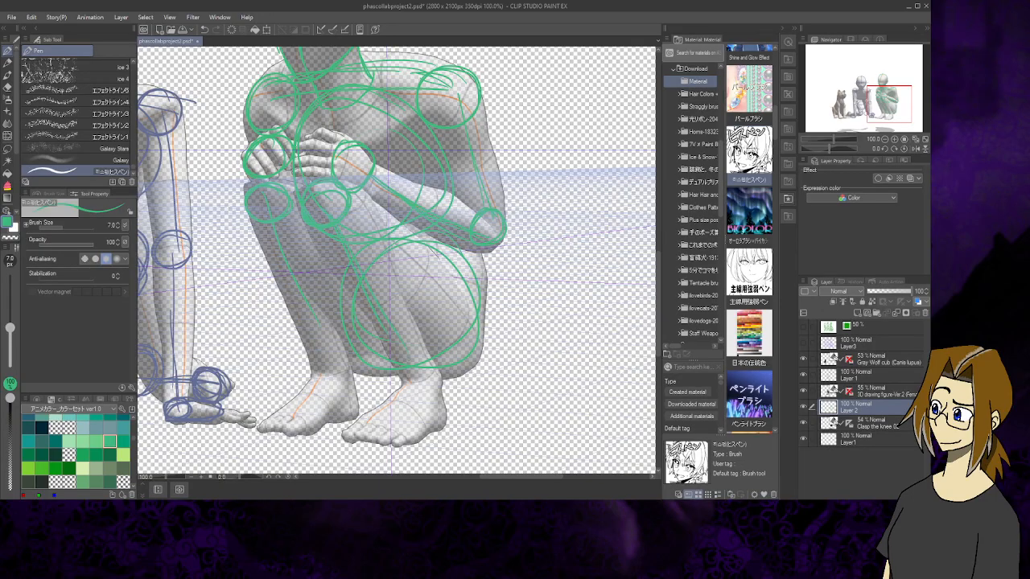
Sketch the crouching figure's lower-leg lines, ankle circles and ovals for the heel and front of the feet
mouse_move(431, 368)
mouse_down()
mouse_move(401, 390)
mouse_move(435, 380)
mouse_up()
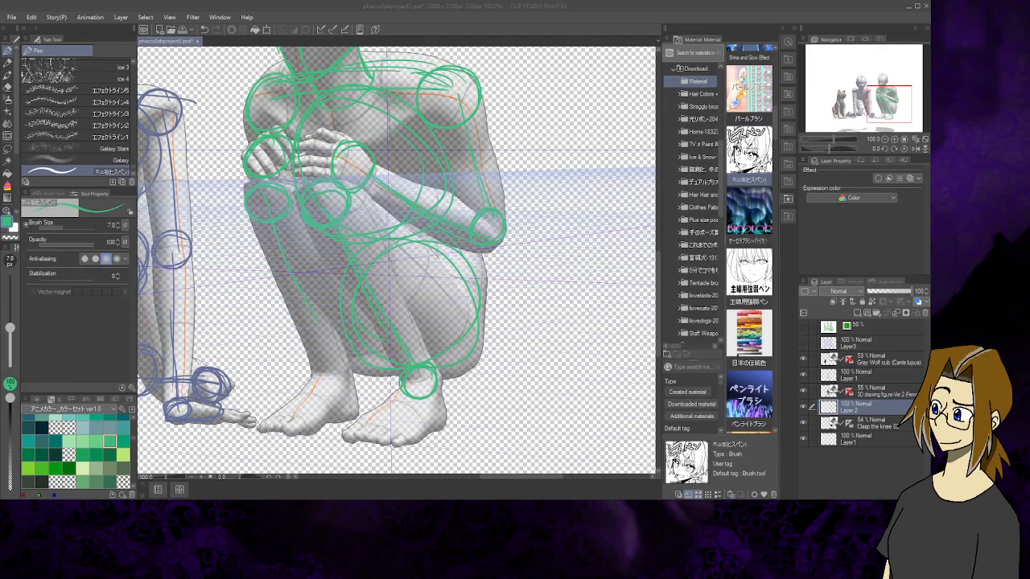
click(288, 255)
drag(287, 245, 291, 266)
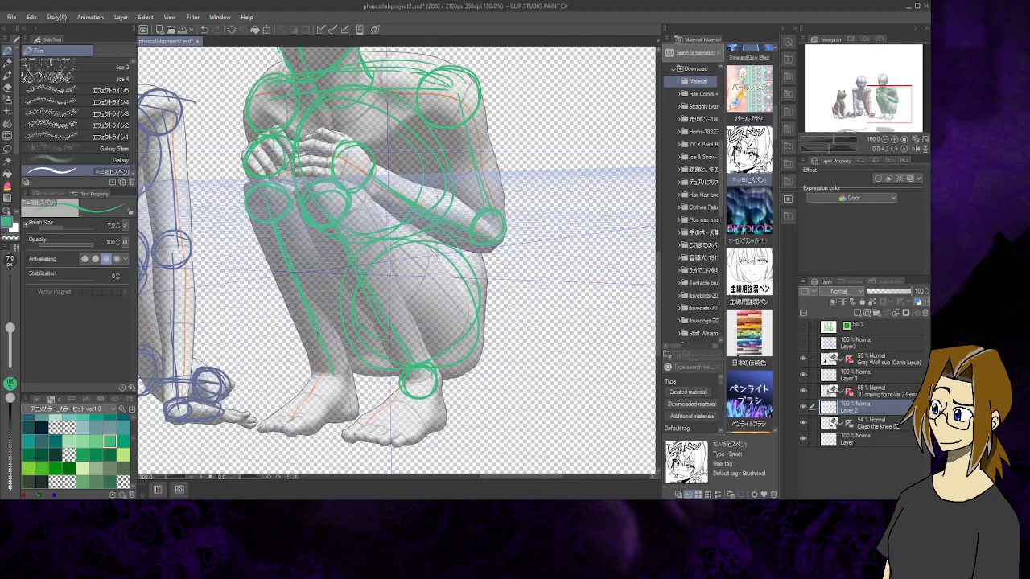
mouse_move(330, 375)
mouse_down()
mouse_move(316, 394)
mouse_move(347, 403)
mouse_move(341, 391)
mouse_move(346, 427)
mouse_move(354, 410)
mouse_up()
mouse_move(425, 383)
mouse_down()
mouse_move(435, 438)
mouse_move(426, 425)
mouse_move(379, 445)
mouse_move(361, 430)
mouse_up()
mouse_move(306, 409)
mouse_down()
mouse_move(265, 428)
mouse_move(268, 419)
mouse_up()
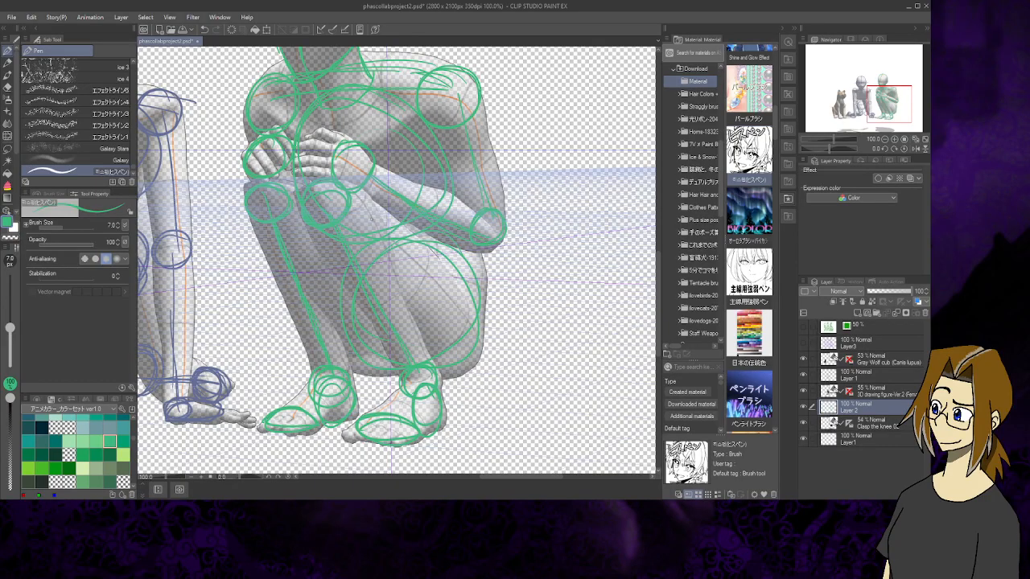
mouse_move(396, 266)
mouse_down()
mouse_move(434, 309)
mouse_move(428, 295)
mouse_up()
drag(430, 293, 439, 306)
Undo the green circle drawn on the wolf cub's head and add a new layer above the Gray Wolf cub layer
drag(884, 104, 841, 105)
mouse_move(358, 170)
mouse_down()
mouse_move(306, 193)
mouse_move(358, 229)
mouse_move(374, 198)
mouse_move(292, 217)
mouse_move(361, 244)
mouse_up()
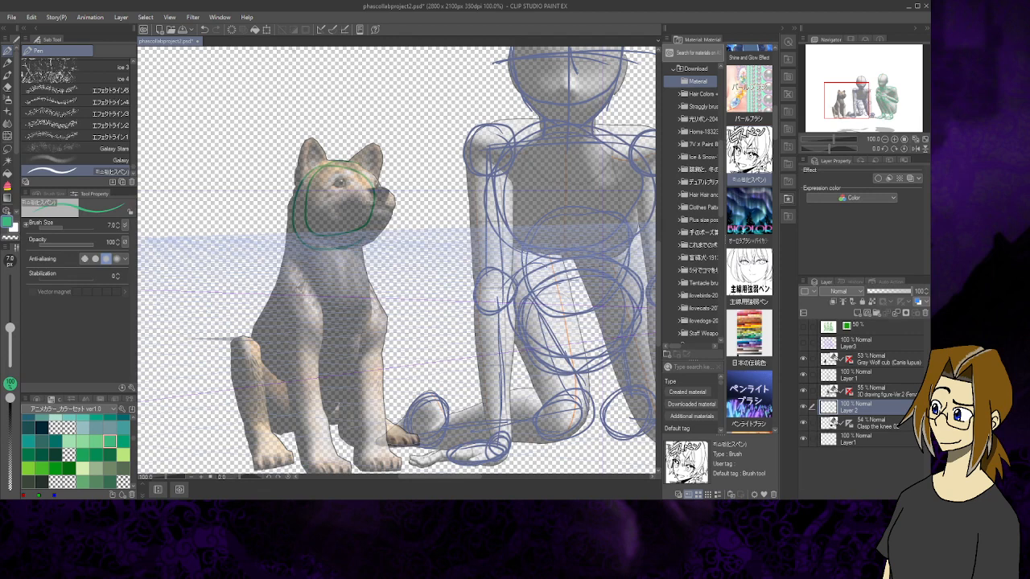
click(205, 29)
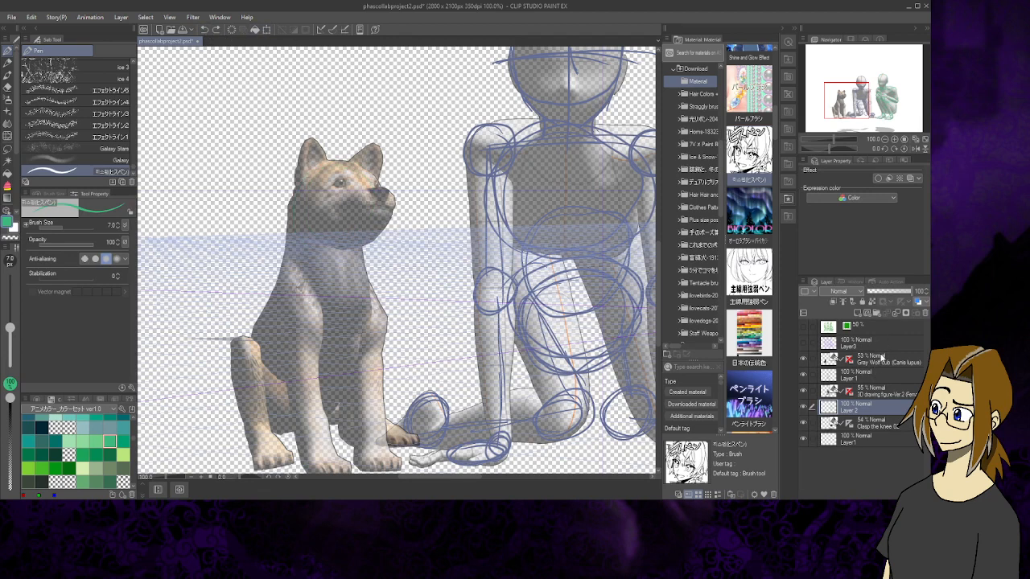
click(859, 314)
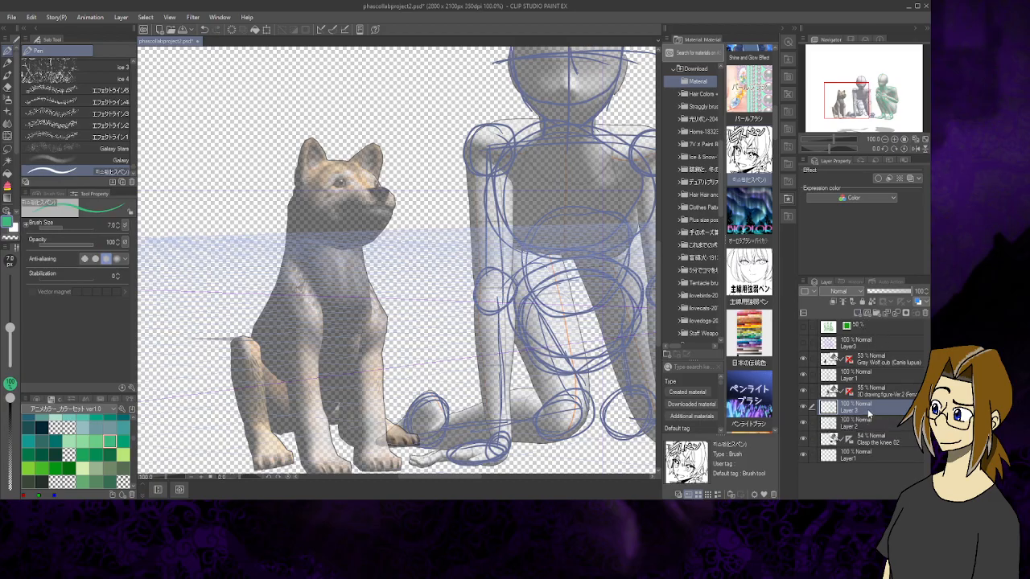
drag(869, 413, 871, 354)
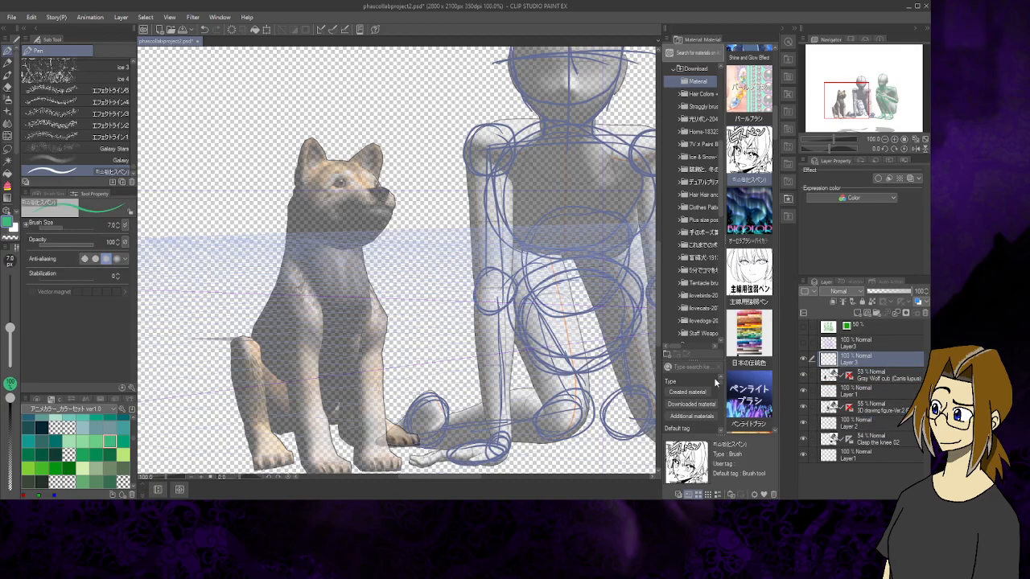
Choose a dark red and sketch a circle for the wolf cub's head with a smaller one over its muzzle
scroll(135, 448, down, 5)
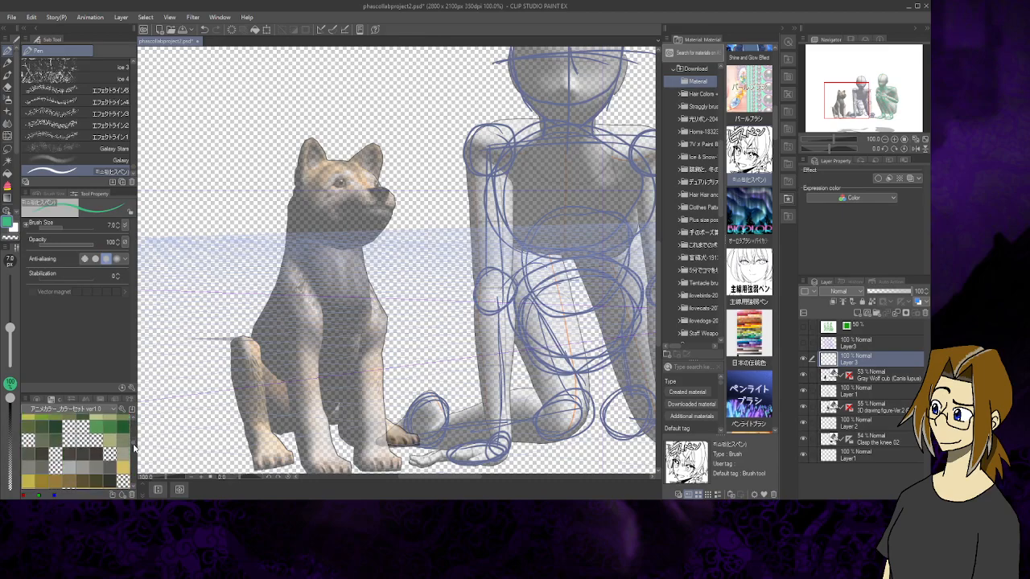
scroll(134, 448, down, 8)
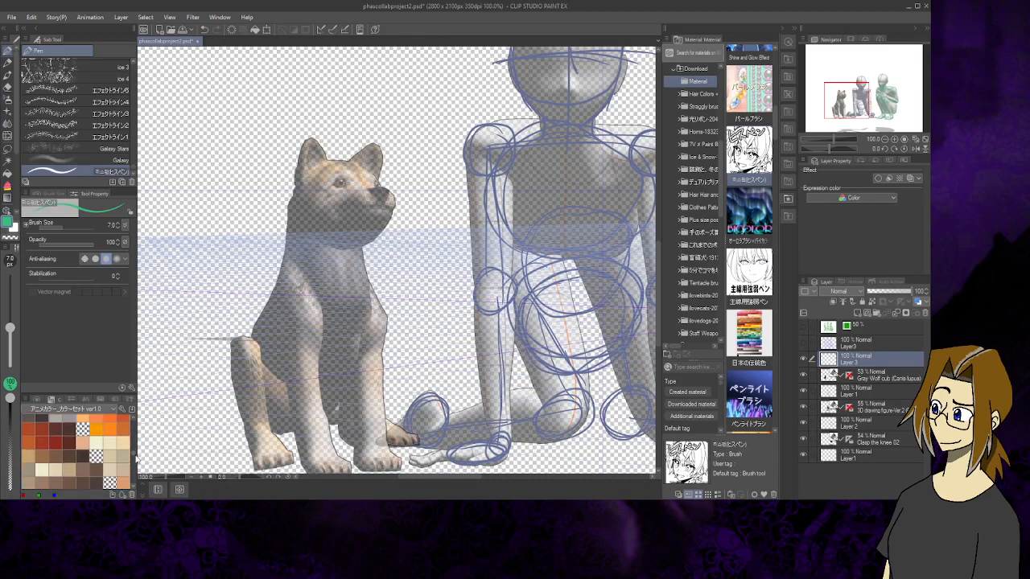
scroll(135, 460, down, 2)
click(41, 451)
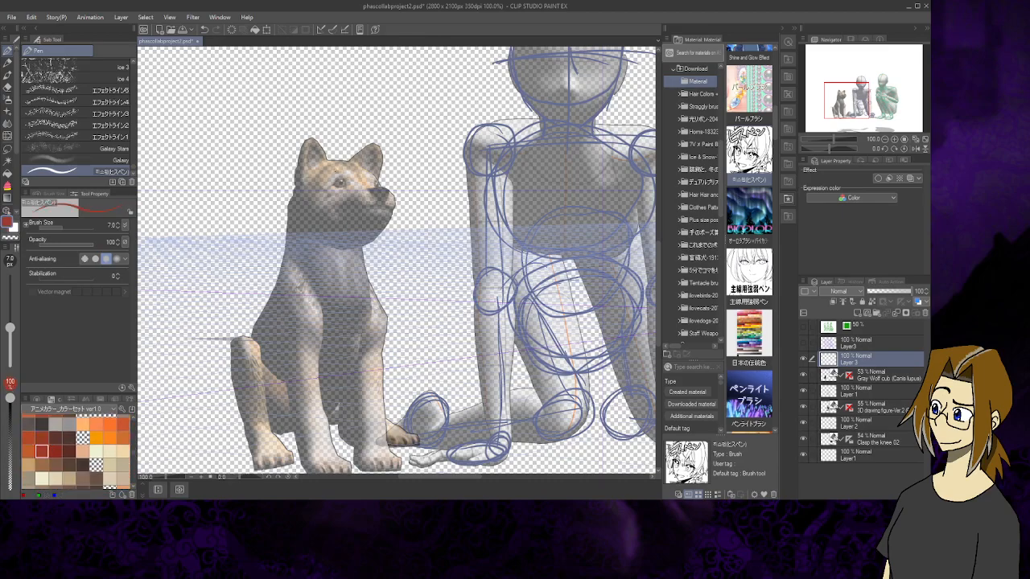
mouse_move(322, 161)
mouse_down()
mouse_move(296, 203)
mouse_move(324, 239)
mouse_move(362, 232)
mouse_move(377, 201)
mouse_move(346, 161)
mouse_move(303, 172)
mouse_up()
mouse_move(361, 233)
mouse_down()
mouse_move(377, 174)
mouse_move(312, 165)
mouse_up()
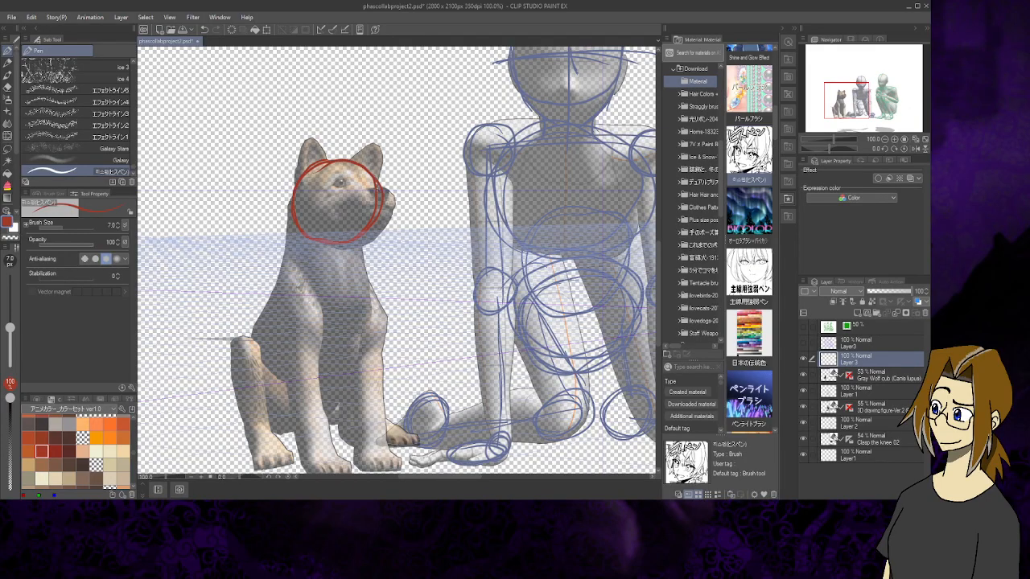
drag(375, 189, 392, 195)
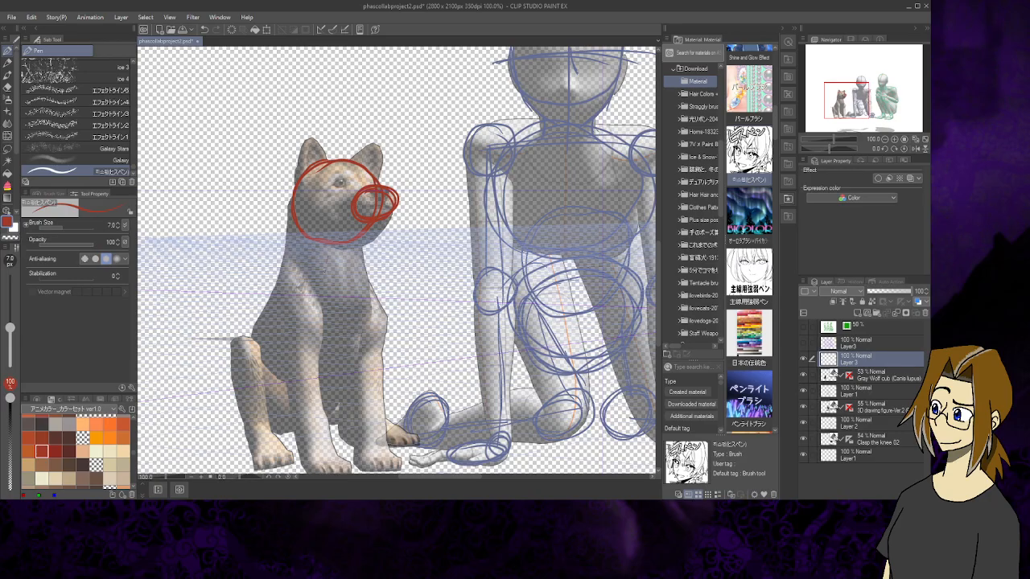
Sketch the wolf cub's neck lines, chest oval, two shoulder circles and hip oval in red
mouse_move(342, 259)
mouse_down()
mouse_move(295, 332)
mouse_move(358, 311)
mouse_move(294, 268)
mouse_move(318, 339)
mouse_move(362, 265)
mouse_move(366, 299)
mouse_move(328, 257)
mouse_move(362, 274)
mouse_move(290, 272)
mouse_up()
drag(293, 211, 290, 243)
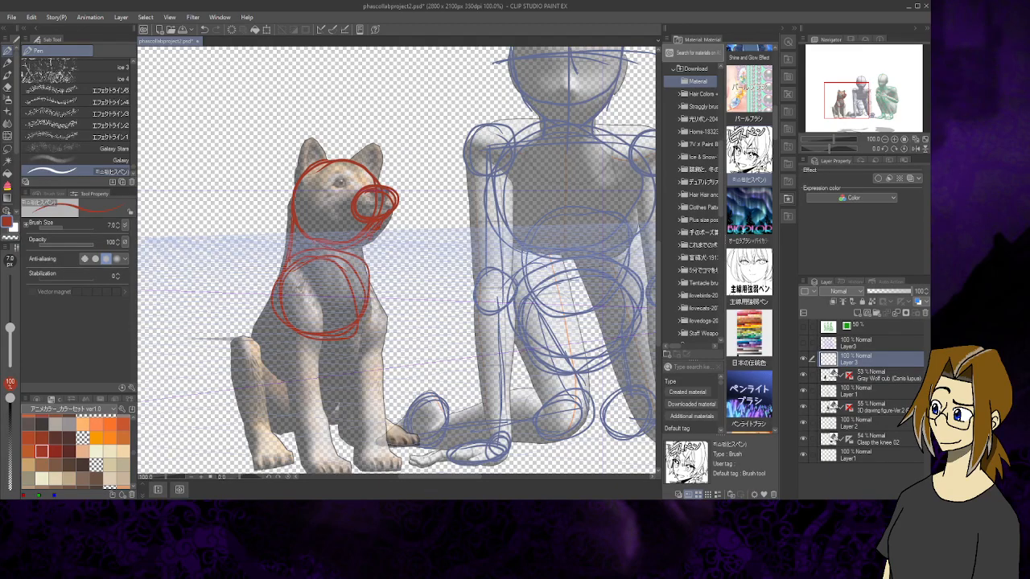
drag(358, 247, 386, 339)
mouse_move(306, 299)
mouse_down()
mouse_move(297, 337)
mouse_move(313, 309)
mouse_up()
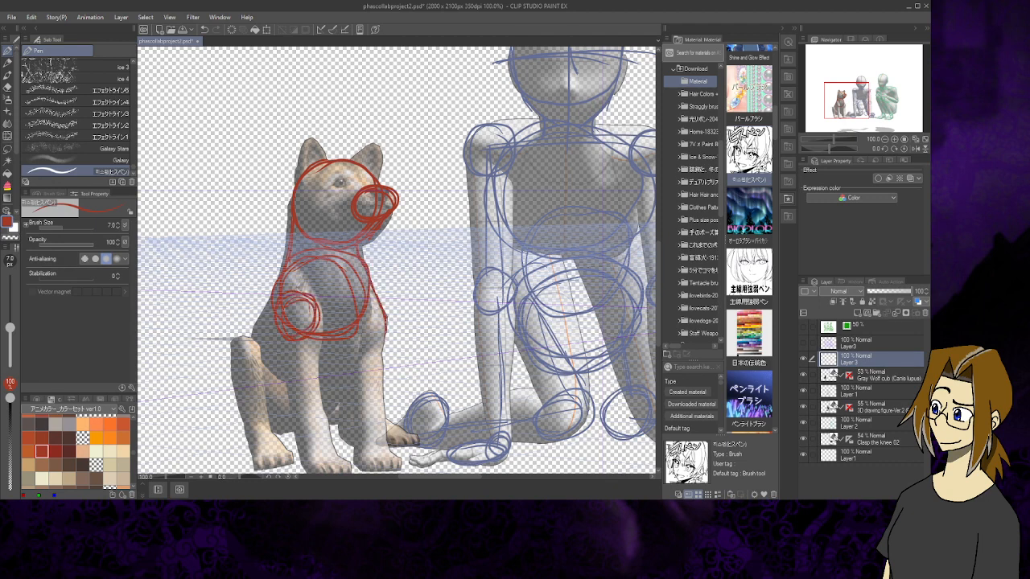
mouse_move(373, 301)
mouse_down()
mouse_move(381, 316)
mouse_move(373, 304)
mouse_move(364, 336)
mouse_move(357, 307)
mouse_up()
mouse_move(318, 356)
mouse_down()
mouse_move(305, 422)
mouse_move(274, 378)
mouse_move(354, 402)
mouse_move(321, 414)
mouse_up()
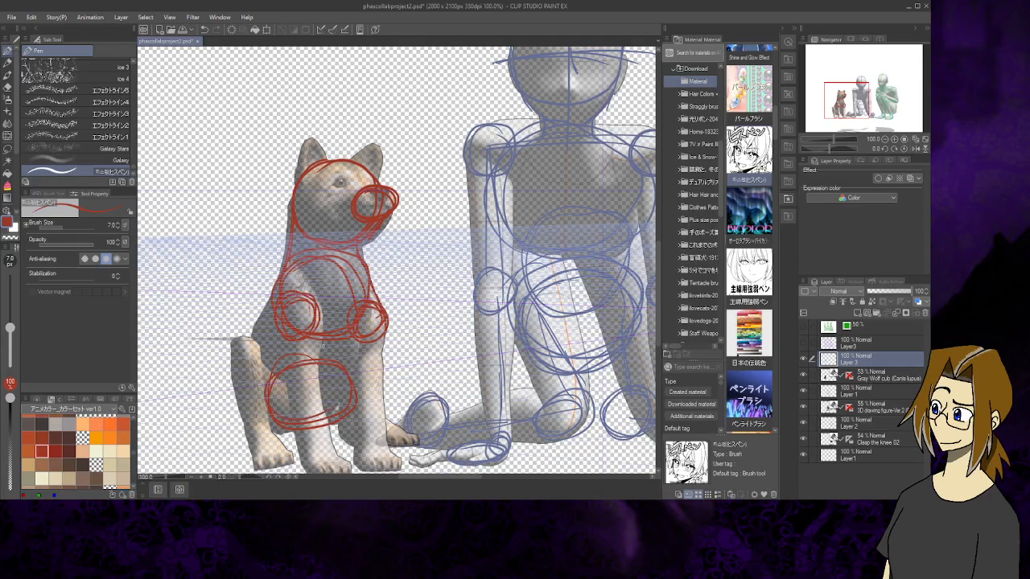
Sketch the wolf cub's back curve, both front-leg lines and an oval on each front paw
drag(263, 334, 257, 361)
drag(268, 312, 262, 384)
drag(367, 309, 366, 333)
drag(362, 349, 355, 378)
drag(304, 340, 317, 448)
drag(304, 372, 318, 457)
drag(847, 107, 848, 112)
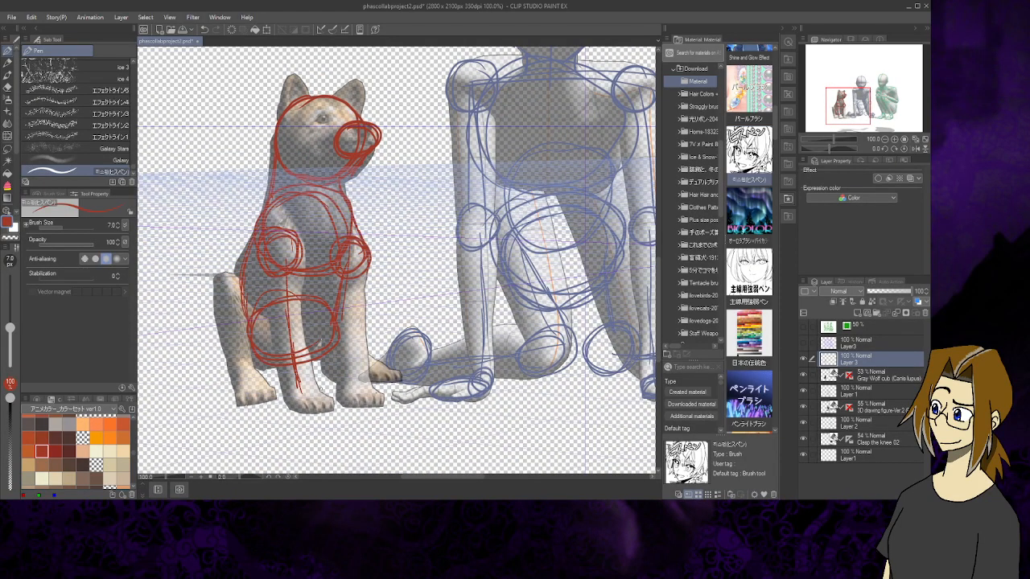
mouse_move(303, 386)
mouse_down()
mouse_move(335, 407)
mouse_move(325, 404)
mouse_up()
drag(353, 255, 350, 359)
mouse_move(349, 304)
mouse_down()
mouse_move(358, 383)
mouse_move(339, 402)
mouse_move(380, 402)
mouse_move(367, 411)
mouse_up()
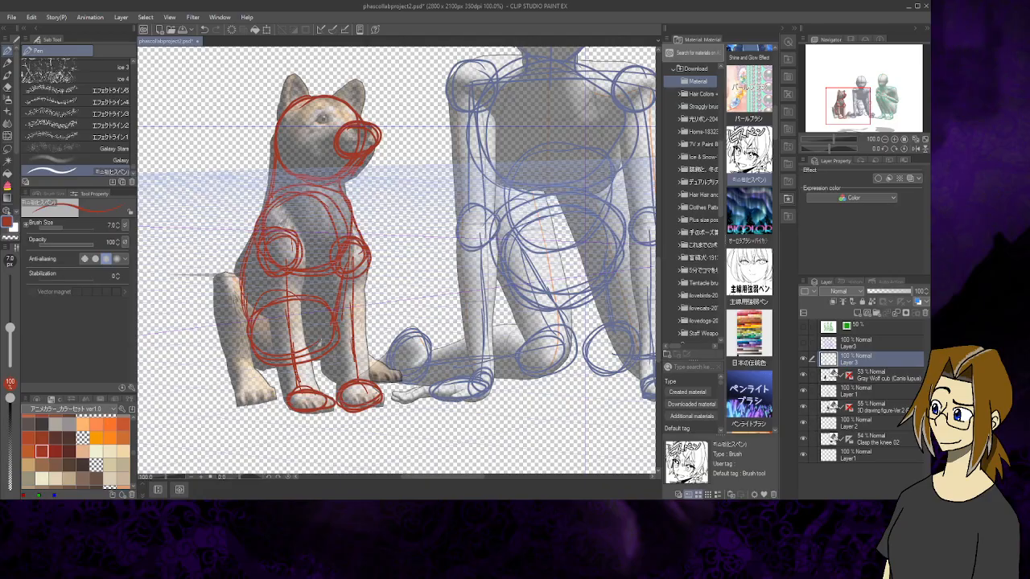
Sketch the wolf cub's bent hind leg and ovals for both hind paws
mouse_move(268, 342)
mouse_down()
mouse_move(229, 295)
mouse_move(244, 316)
mouse_move(242, 372)
mouse_move(256, 409)
mouse_up()
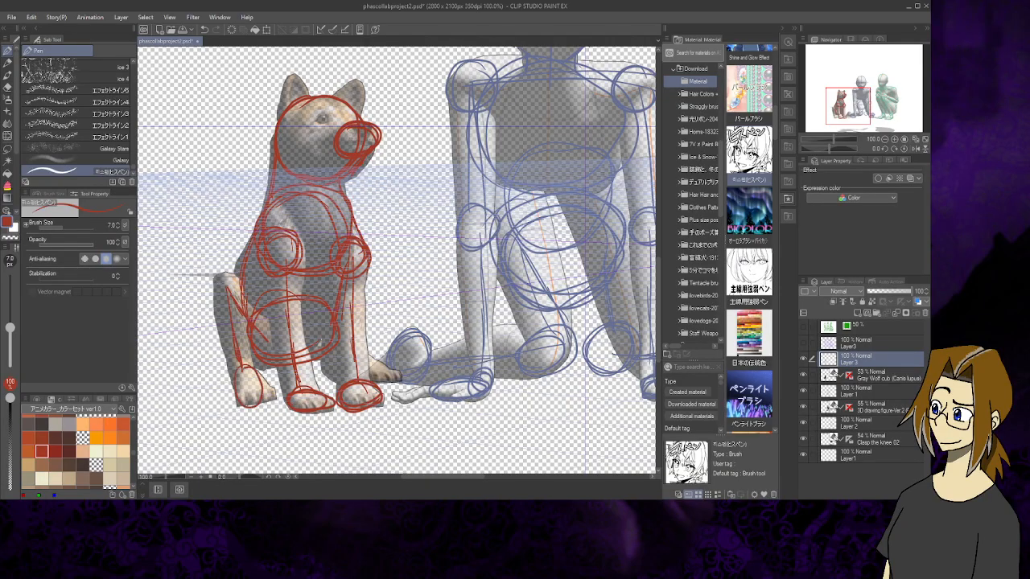
drag(238, 372, 260, 385)
mouse_move(353, 290)
mouse_down()
mouse_move(341, 314)
mouse_move(354, 334)
mouse_up()
mouse_move(353, 345)
mouse_down()
mouse_move(347, 369)
mouse_move(394, 373)
mouse_move(357, 372)
mouse_move(382, 365)
mouse_move(355, 378)
mouse_up()
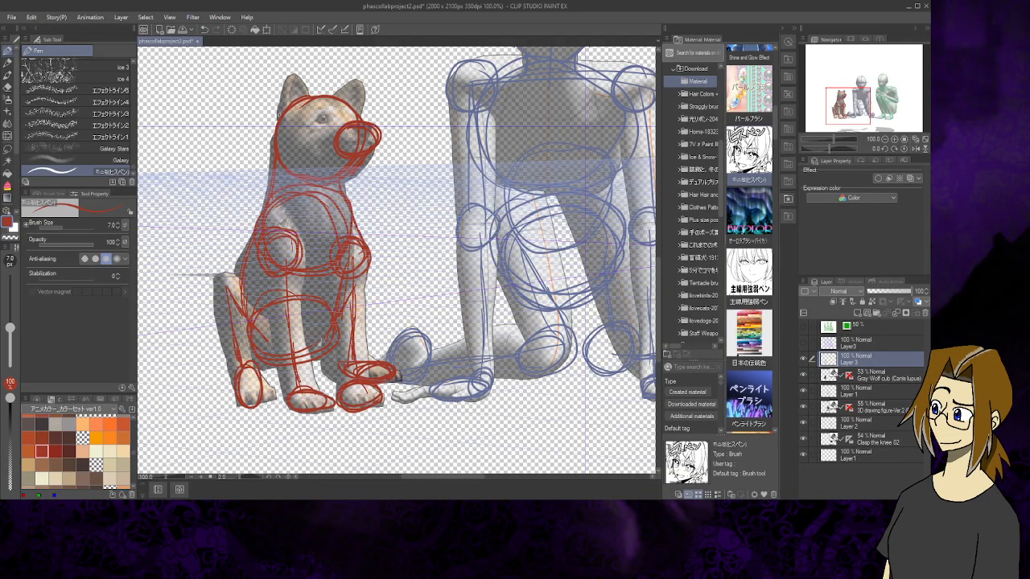
Sketch the outlines of the wolf cub's ears beside the head circle and add further ovals to the hind paws
mouse_move(279, 120)
mouse_down()
mouse_move(281, 78)
mouse_move(279, 106)
mouse_move(269, 99)
mouse_move(277, 115)
mouse_up()
mouse_move(280, 78)
mouse_down()
mouse_move(298, 98)
mouse_move(258, 123)
mouse_move(282, 125)
mouse_move(276, 135)
mouse_up()
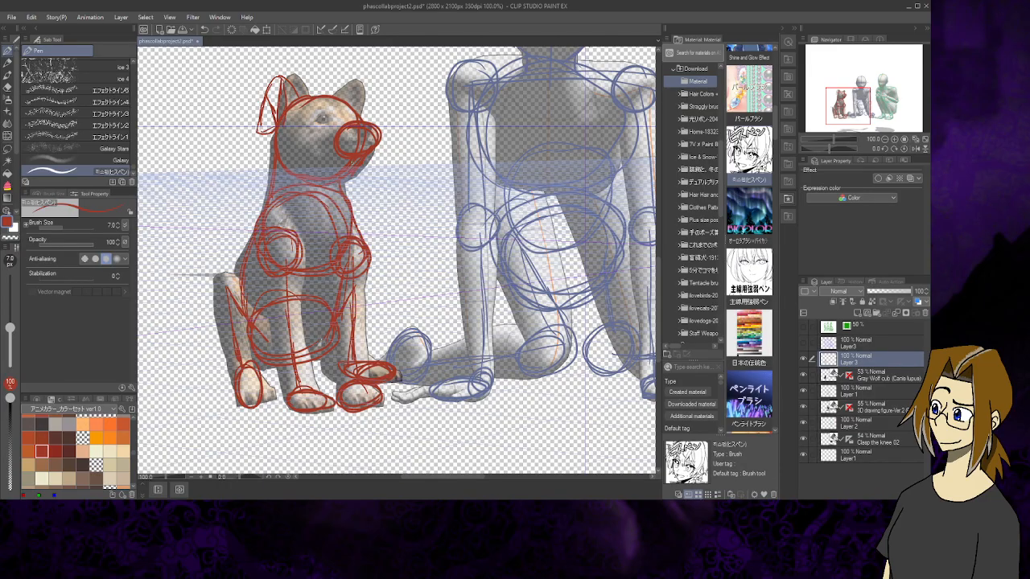
mouse_move(338, 100)
mouse_down()
mouse_move(364, 75)
mouse_move(374, 122)
mouse_move(365, 121)
mouse_up()
mouse_move(850, 111)
mouse_down()
mouse_move(872, 90)
mouse_move(848, 105)
mouse_up()
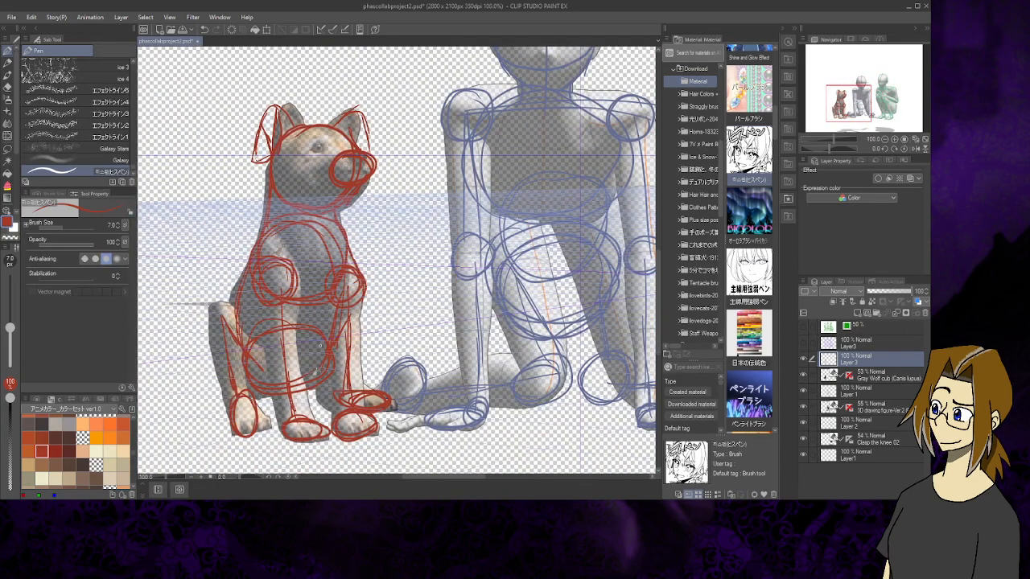
mouse_move(251, 415)
mouse_down()
mouse_move(247, 434)
mouse_move(237, 436)
mouse_move(240, 418)
mouse_up()
drag(362, 399, 395, 406)
Set the Erase Along Edge eraser to 7.4 px, and return to the 7 px pen to add strokes to both ears
click(7, 86)
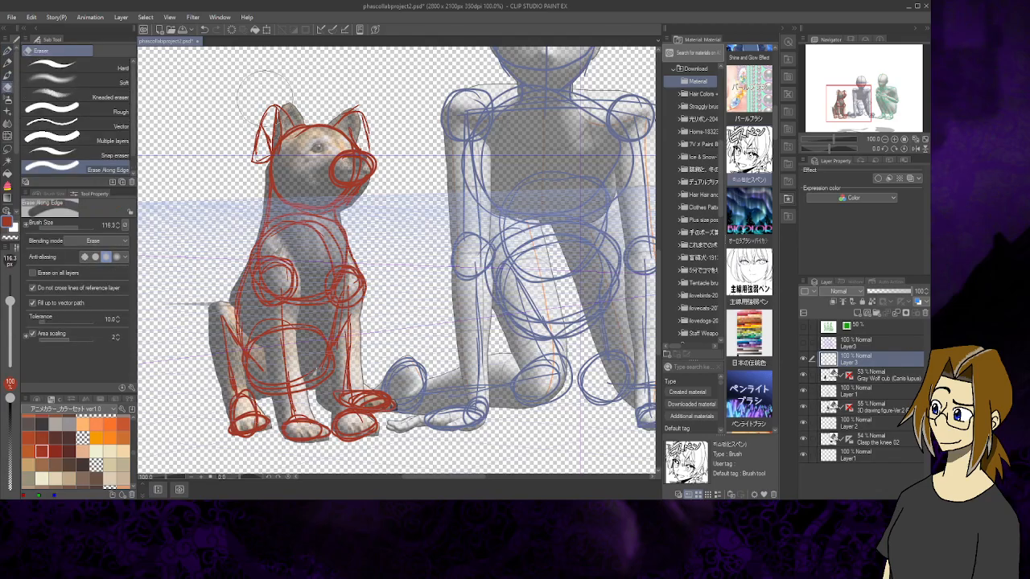
drag(10, 300, 13, 329)
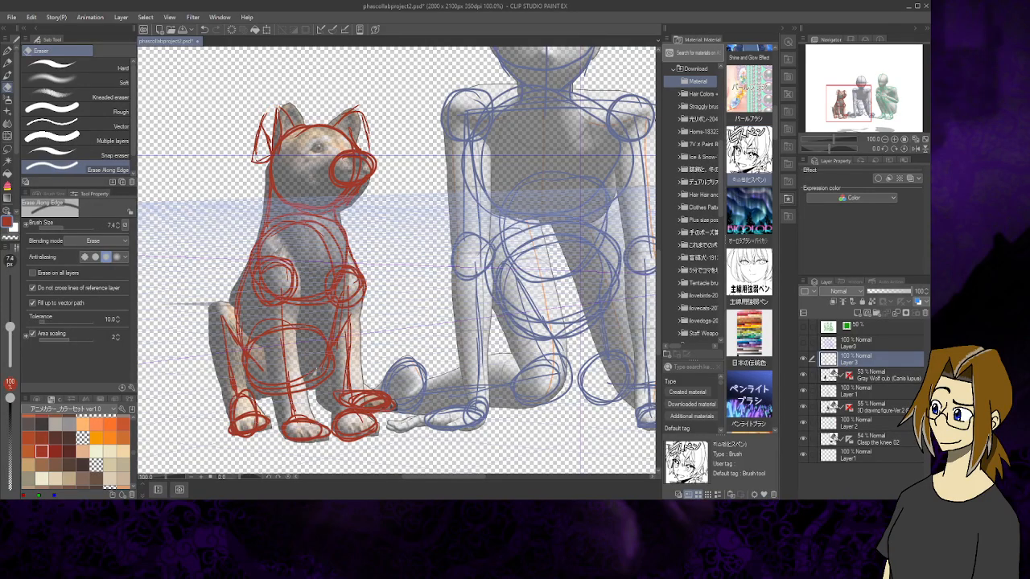
click(7, 52)
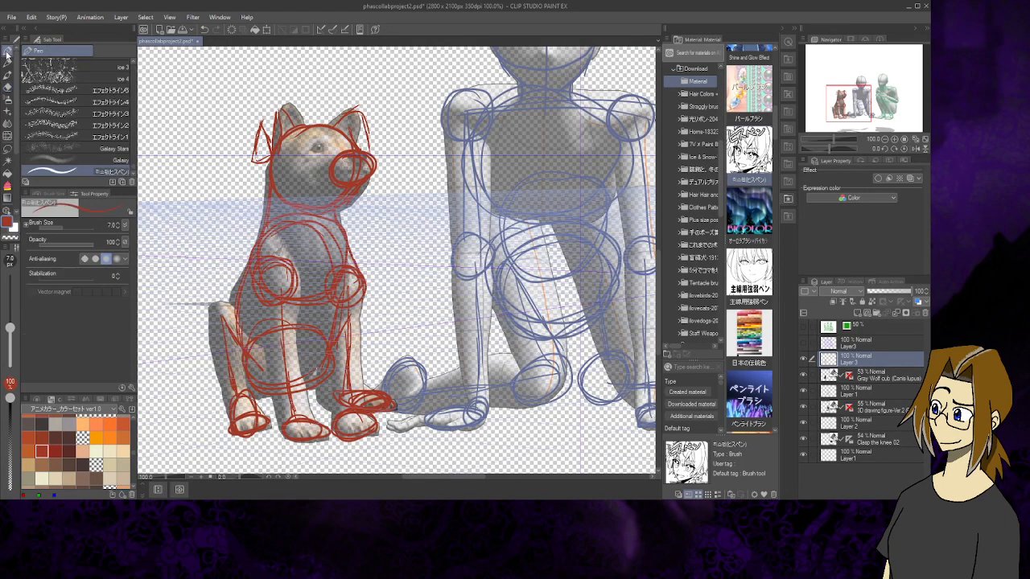
mouse_move(265, 117)
mouse_down()
mouse_move(281, 107)
mouse_move(275, 135)
mouse_up()
drag(348, 113, 354, 141)
Hide the three 3D model layers and check the construction sketches, first as a whole and up close on the kneeling figure
click(803, 375)
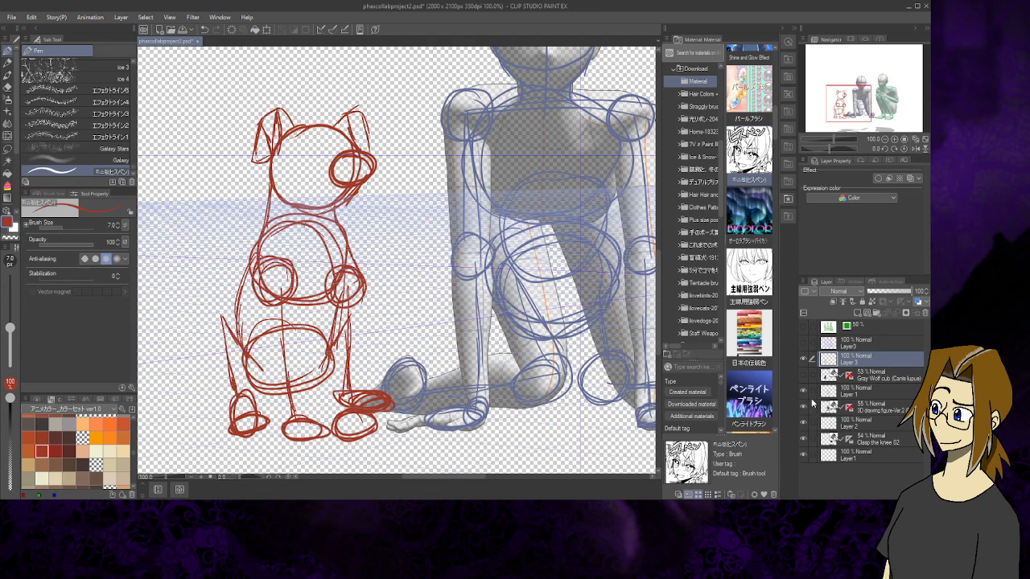
click(803, 407)
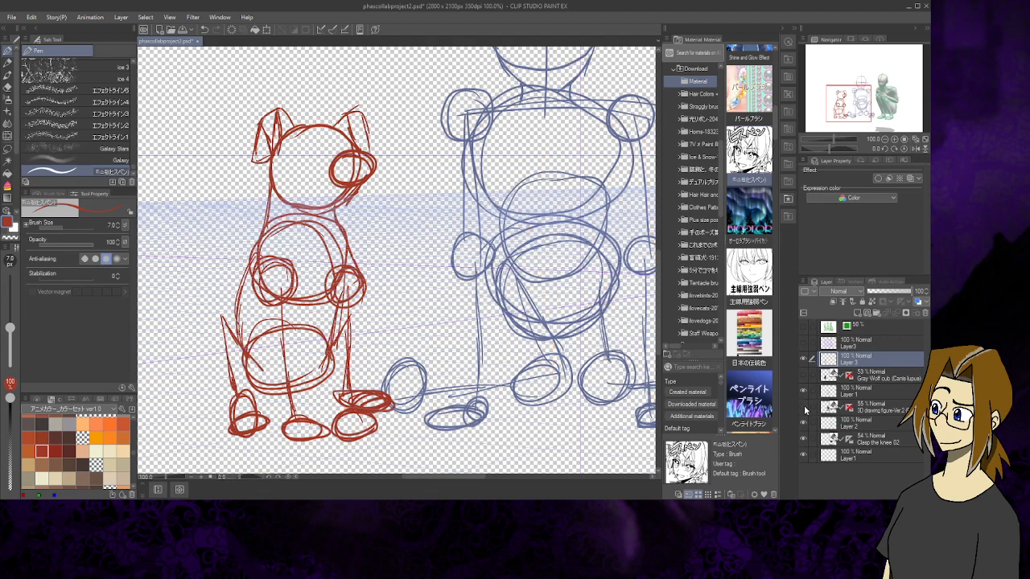
click(803, 439)
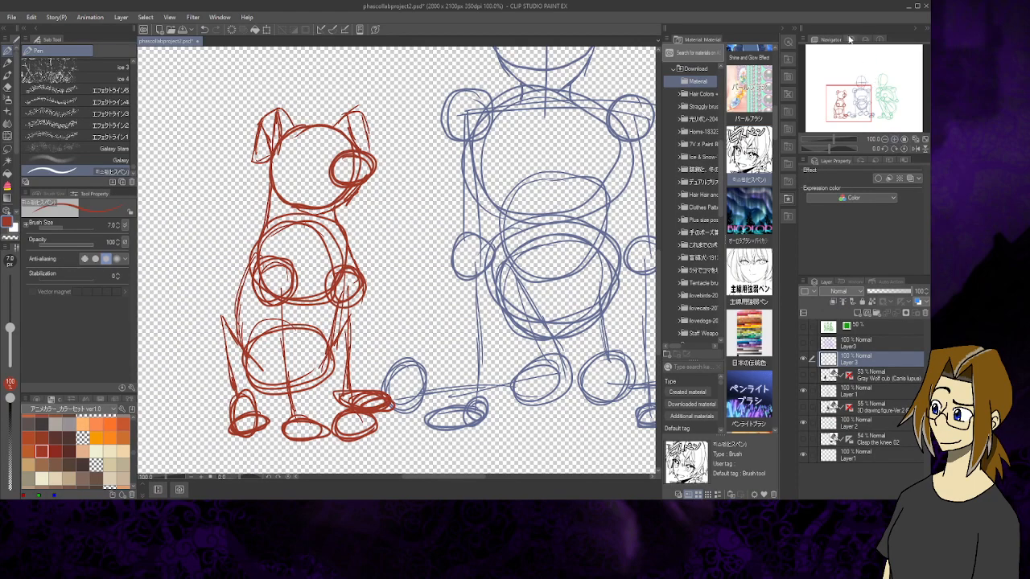
click(924, 139)
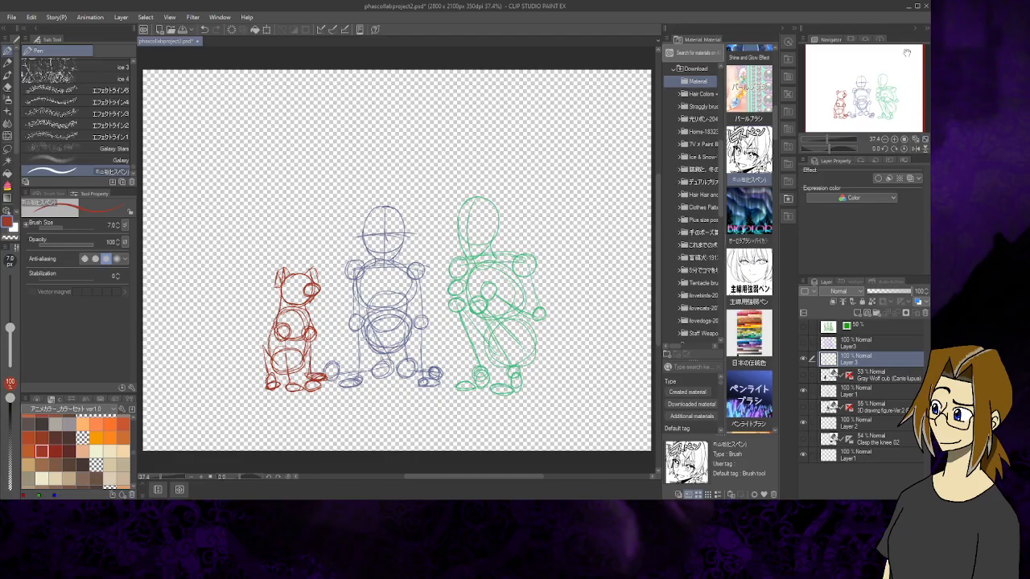
click(896, 141)
drag(867, 93, 865, 94)
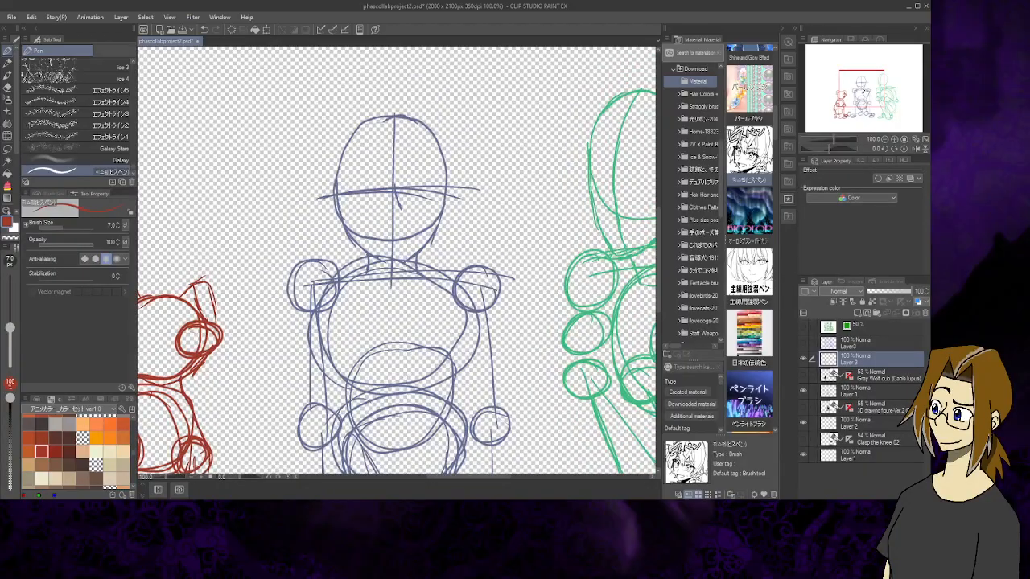
Delete the three 3D reference model layers, and briefly show the old rough sketch layer to compare it with the construction lines
click(902, 375)
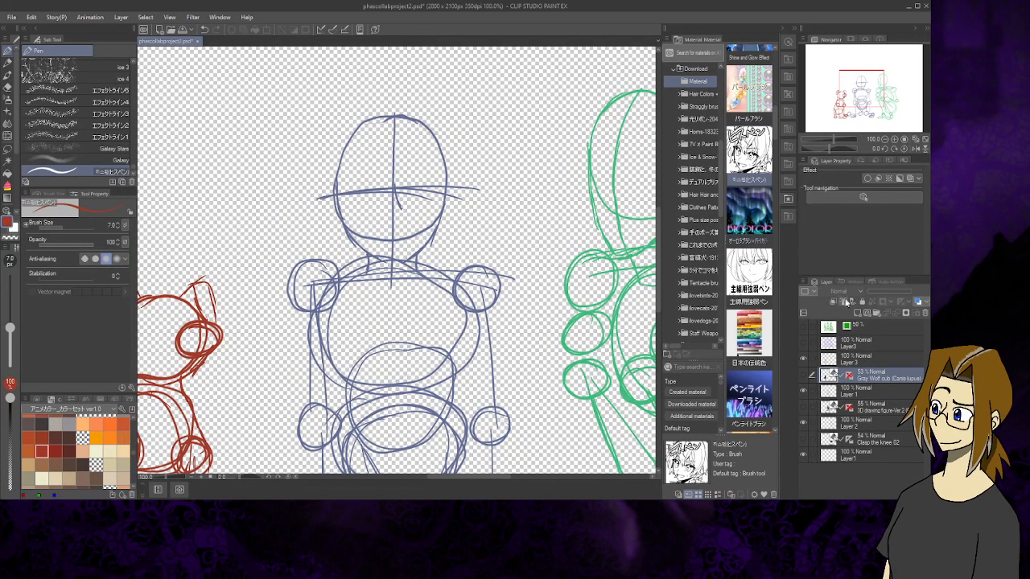
click(926, 314)
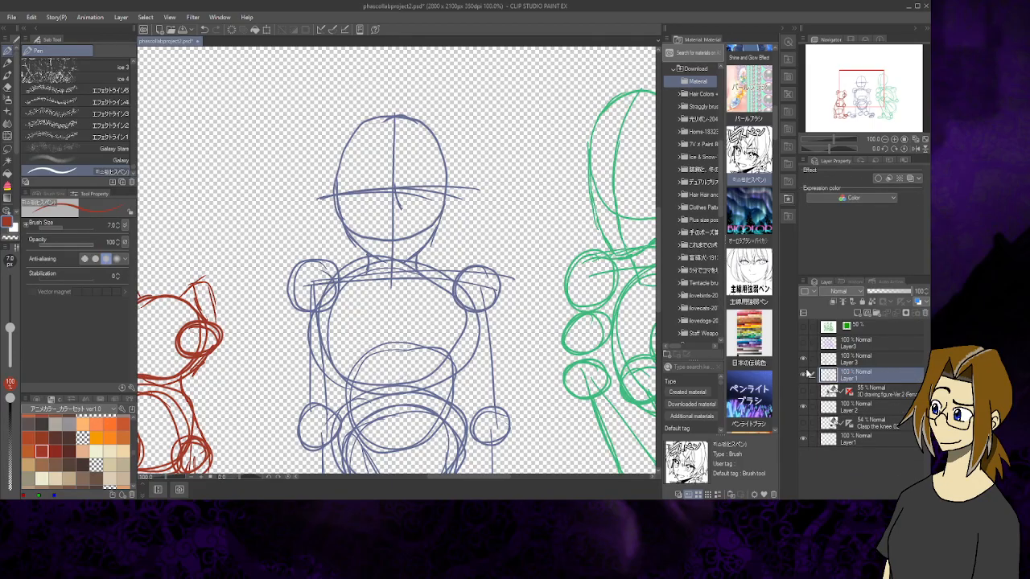
click(873, 394)
click(926, 314)
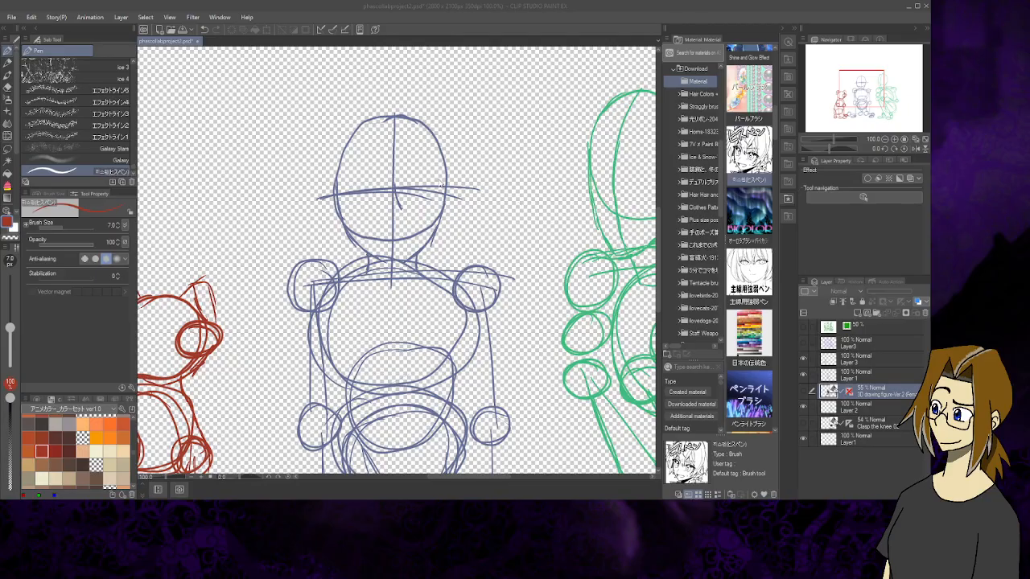
click(462, 190)
click(875, 407)
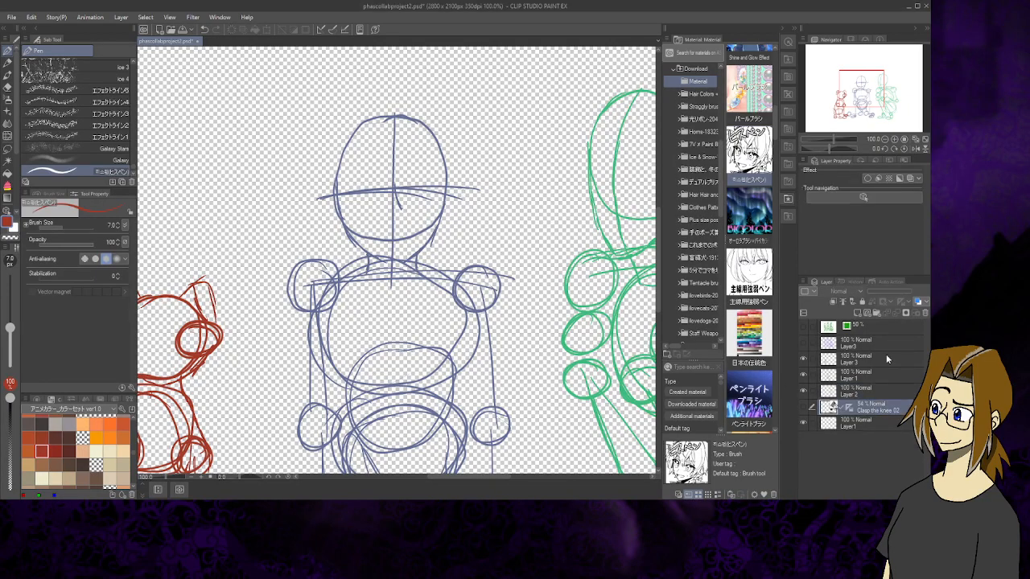
click(925, 314)
click(476, 191)
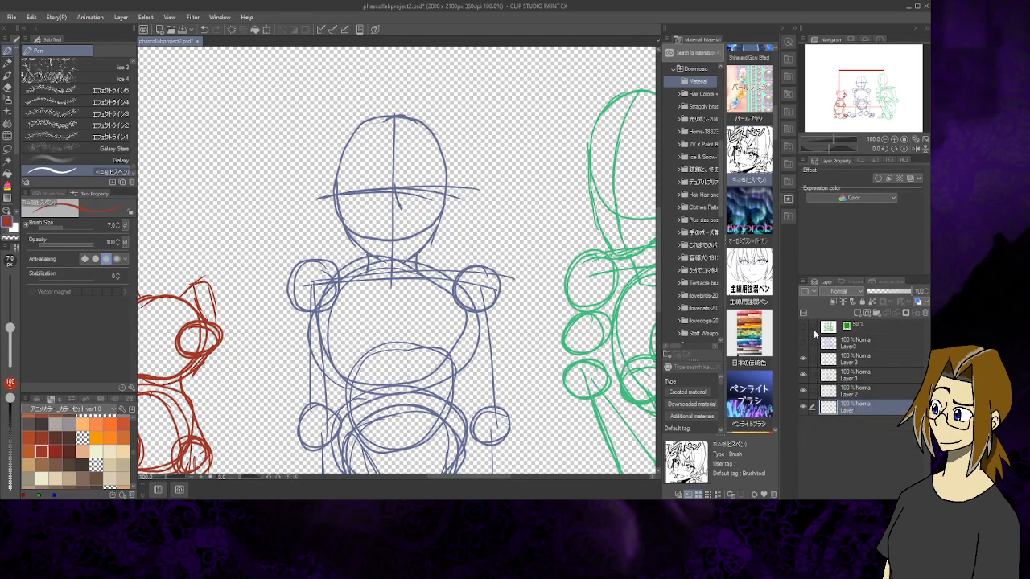
click(805, 345)
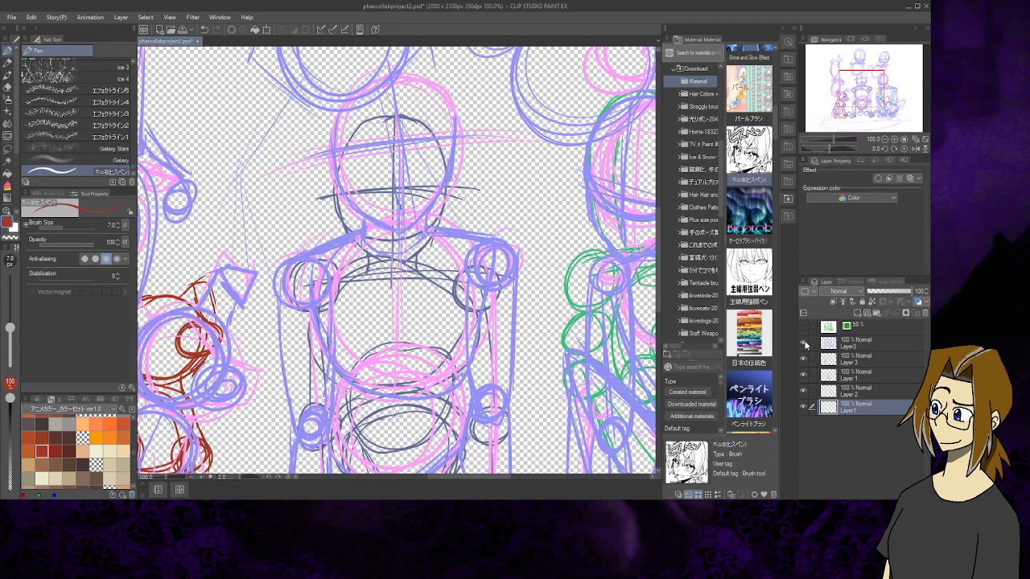
click(805, 345)
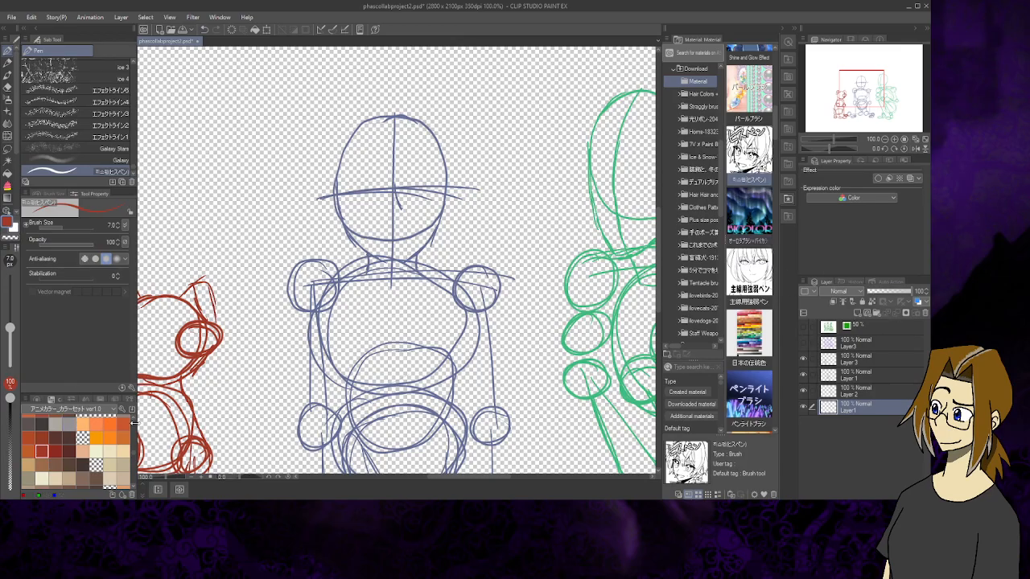
Choose a medium muted blue from the colour set for the pen
scroll(134, 439, down, 5)
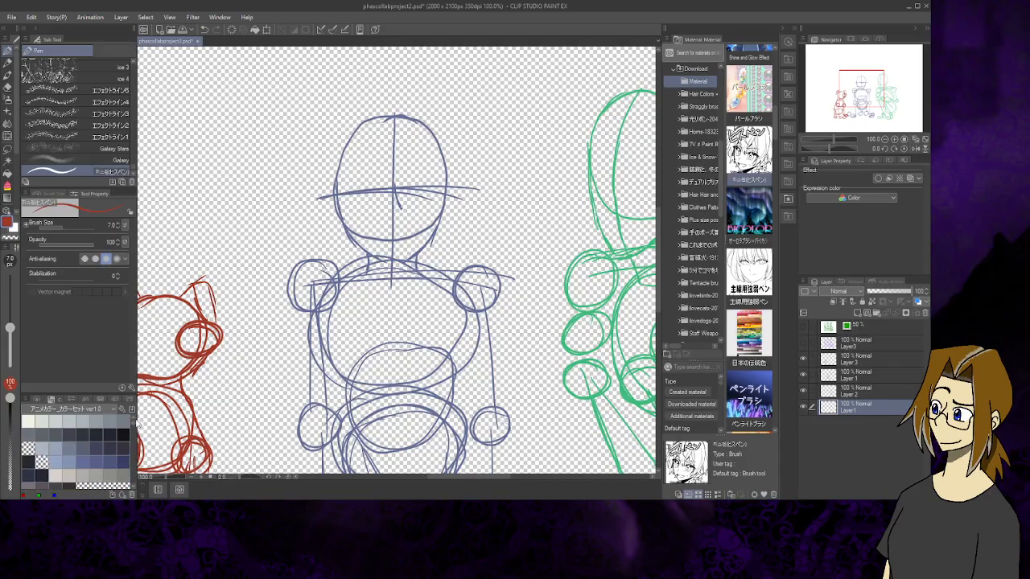
click(110, 448)
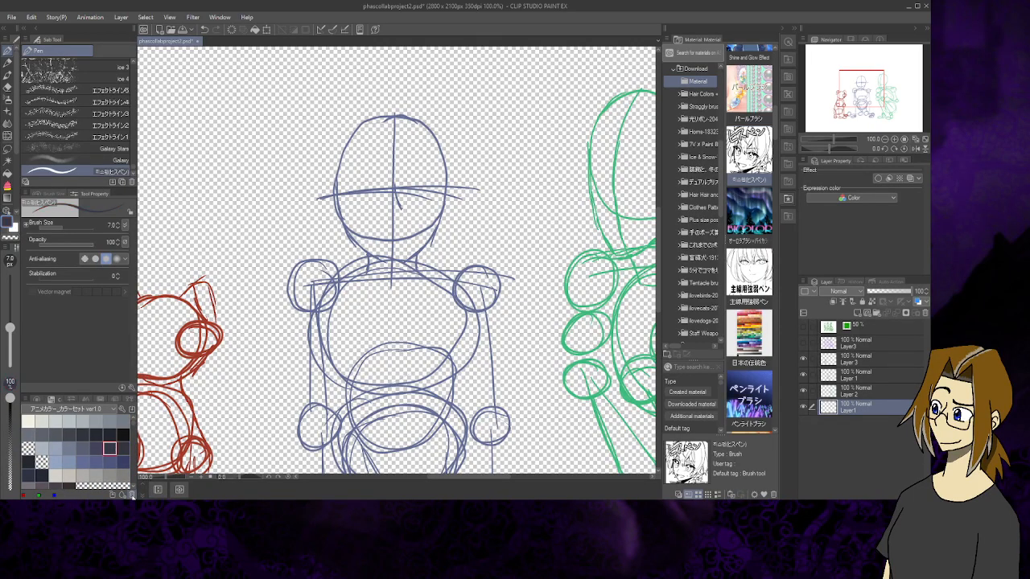
click(83, 461)
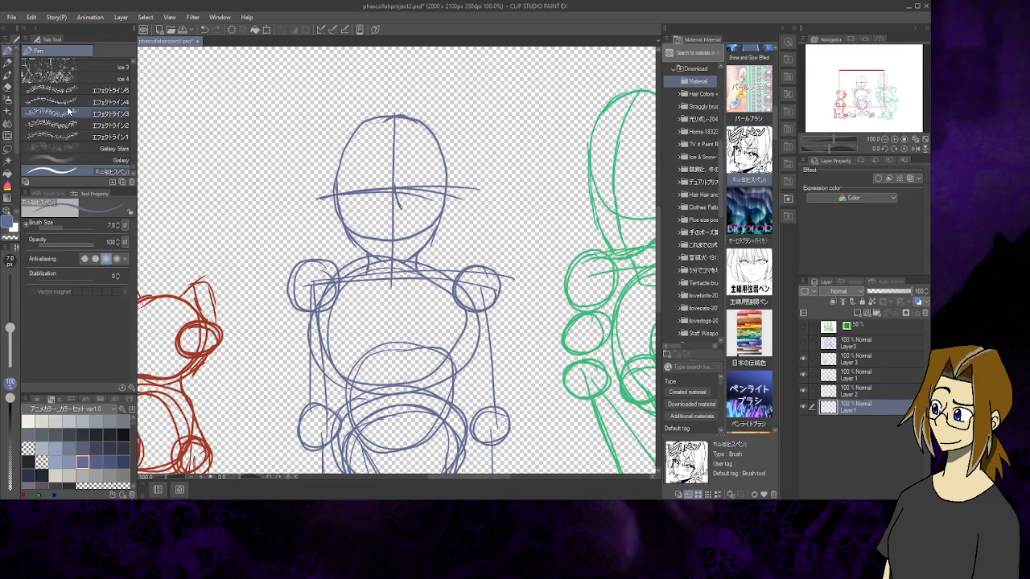
Identify the construction layers by toggling their visibility, and lock Layer 3 and Layer 2
click(805, 358)
click(806, 359)
click(867, 358)
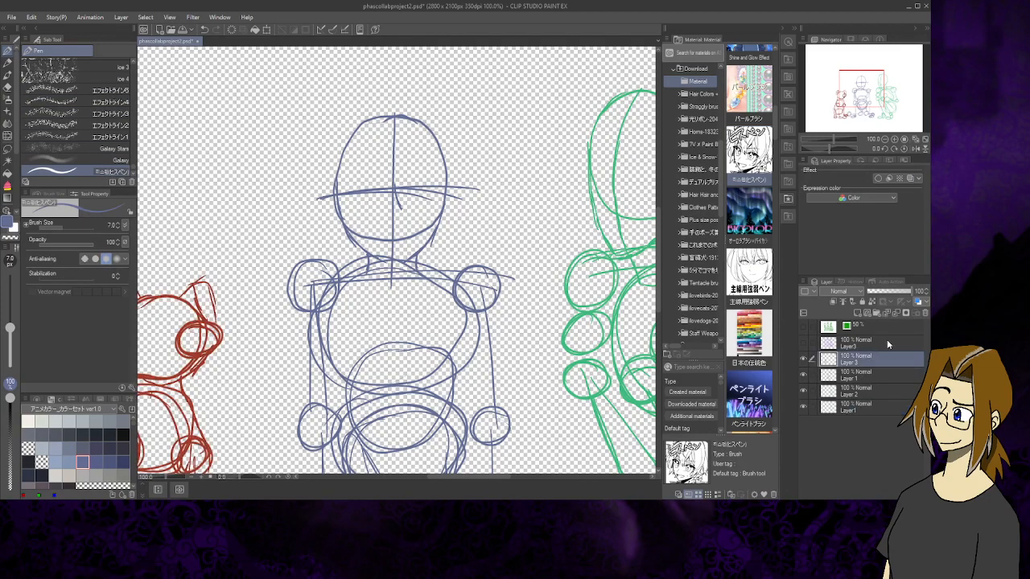
click(863, 303)
click(884, 375)
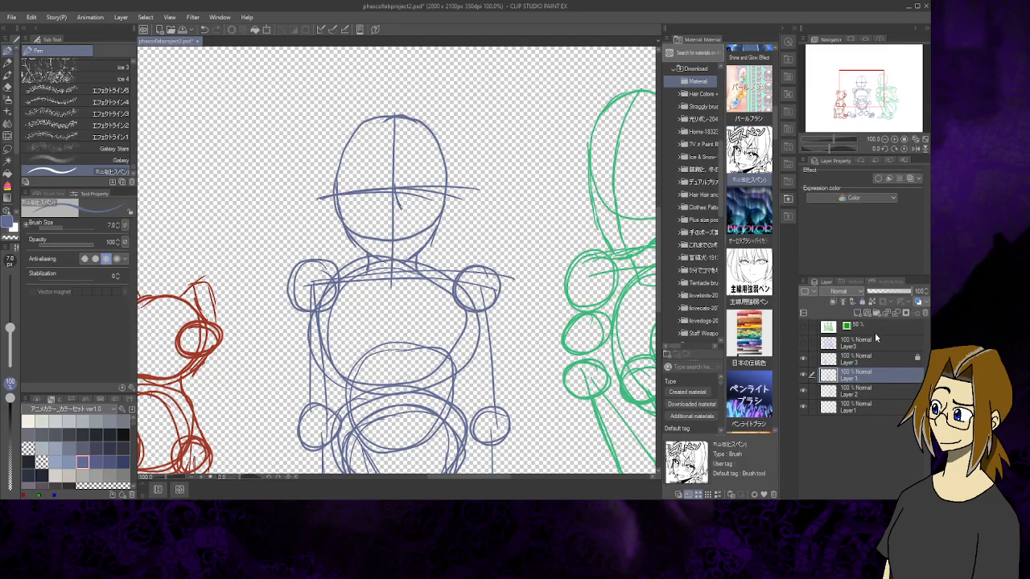
click(804, 375)
click(804, 375)
click(841, 387)
click(864, 302)
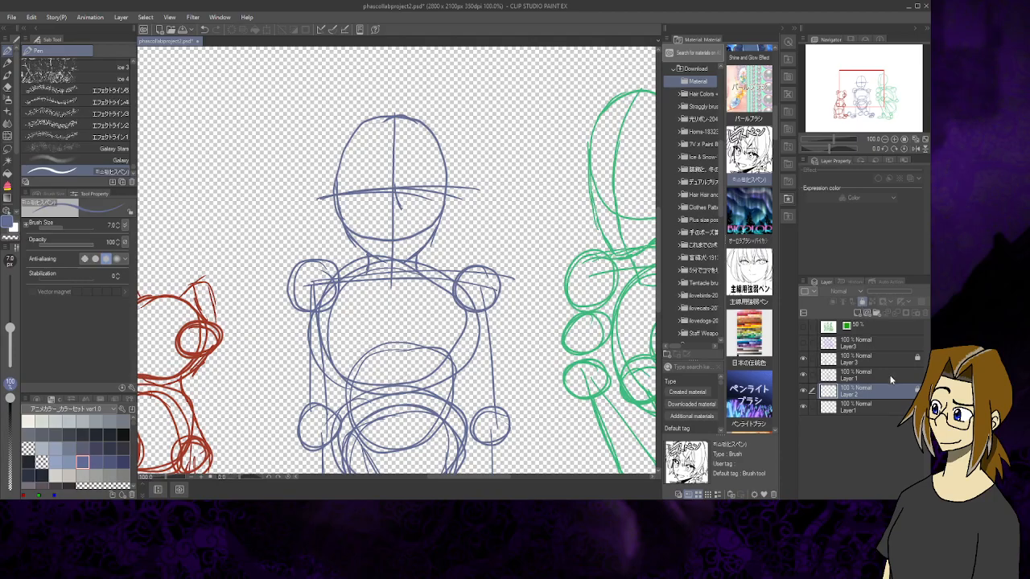
On Layer 1, outline the kneeling figure's jaw, neck and shoulders over the construction lines in a lighter greyish blue
click(889, 375)
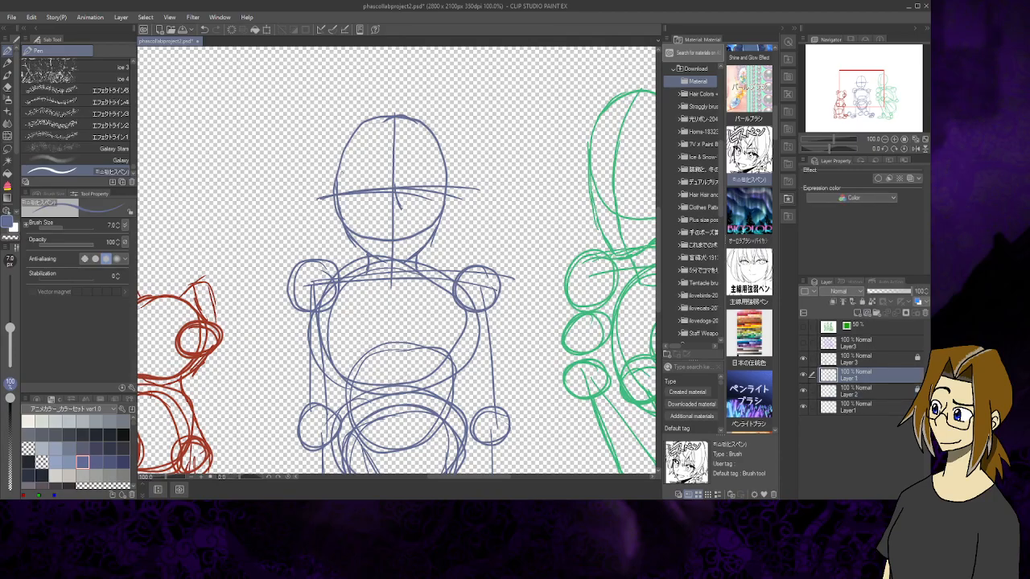
drag(338, 181, 336, 213)
click(55, 462)
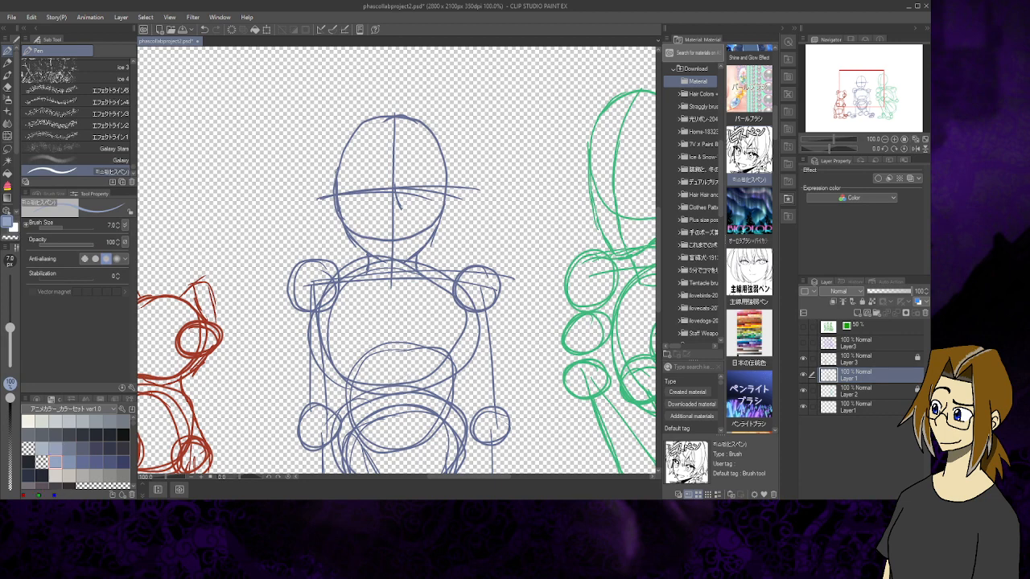
mouse_move(336, 172)
mouse_down()
mouse_move(341, 230)
mouse_move(377, 259)
mouse_up()
drag(445, 171, 434, 234)
mouse_move(442, 189)
mouse_down()
mouse_move(437, 228)
mouse_move(404, 264)
mouse_move(410, 253)
mouse_move(412, 273)
mouse_move(475, 266)
mouse_move(496, 276)
mouse_up()
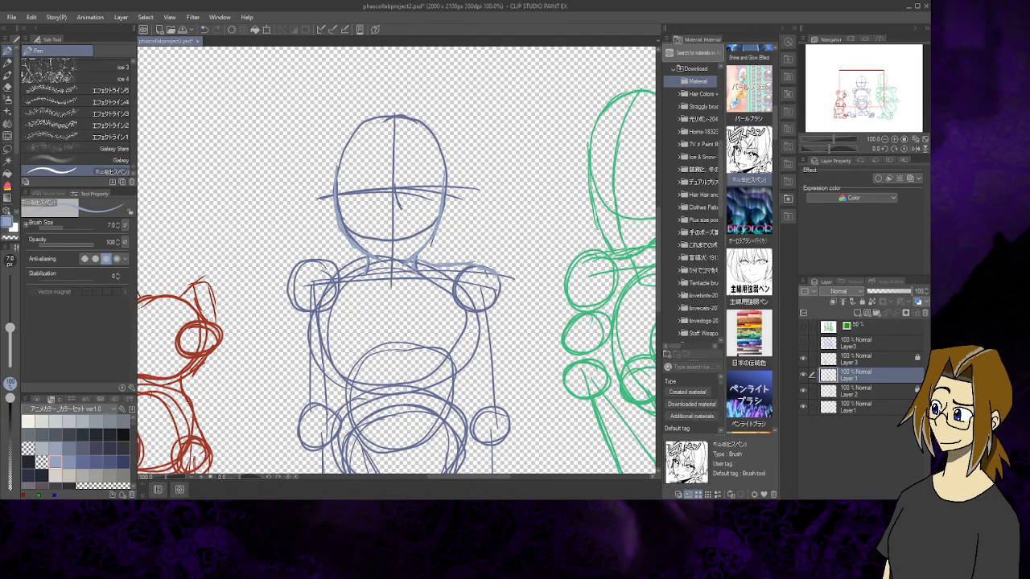
mouse_move(369, 258)
mouse_down()
mouse_move(308, 265)
mouse_move(289, 291)
mouse_up()
Outline both sides of the kneeling figure's arm nearest the wolf cub, from shoulder to wrist
drag(856, 91, 853, 98)
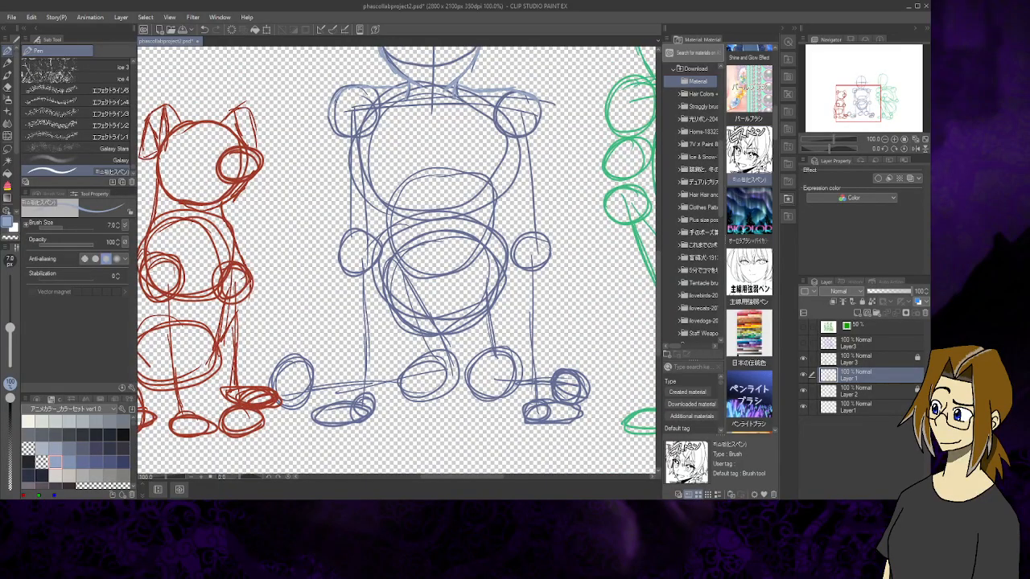
mouse_move(336, 102)
mouse_down()
mouse_move(328, 169)
mouse_move(345, 267)
mouse_up()
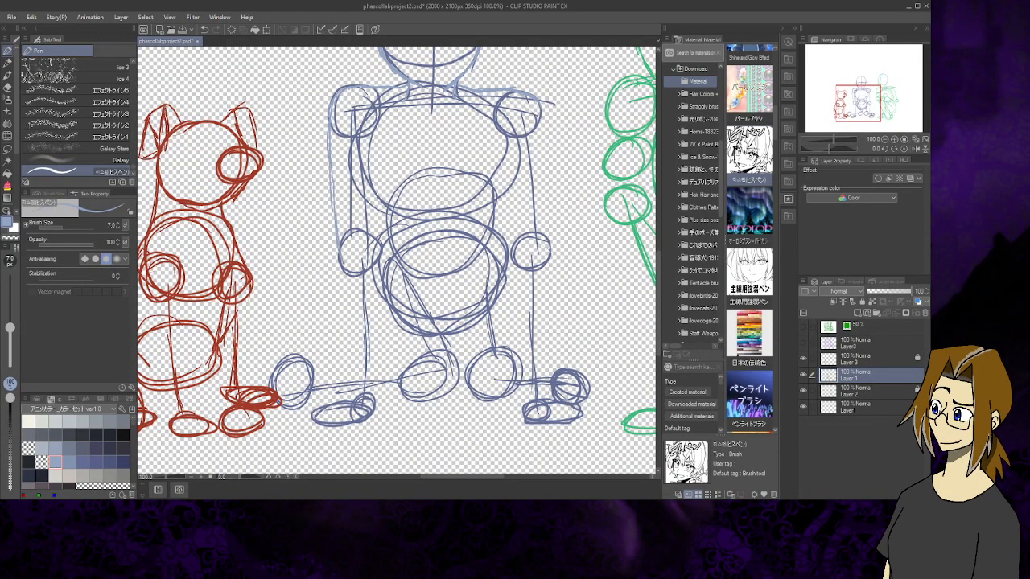
mouse_move(375, 103)
mouse_down()
mouse_move(377, 256)
mouse_move(343, 269)
mouse_up()
mouse_move(349, 228)
mouse_down()
mouse_move(337, 299)
mouse_move(354, 406)
mouse_up()
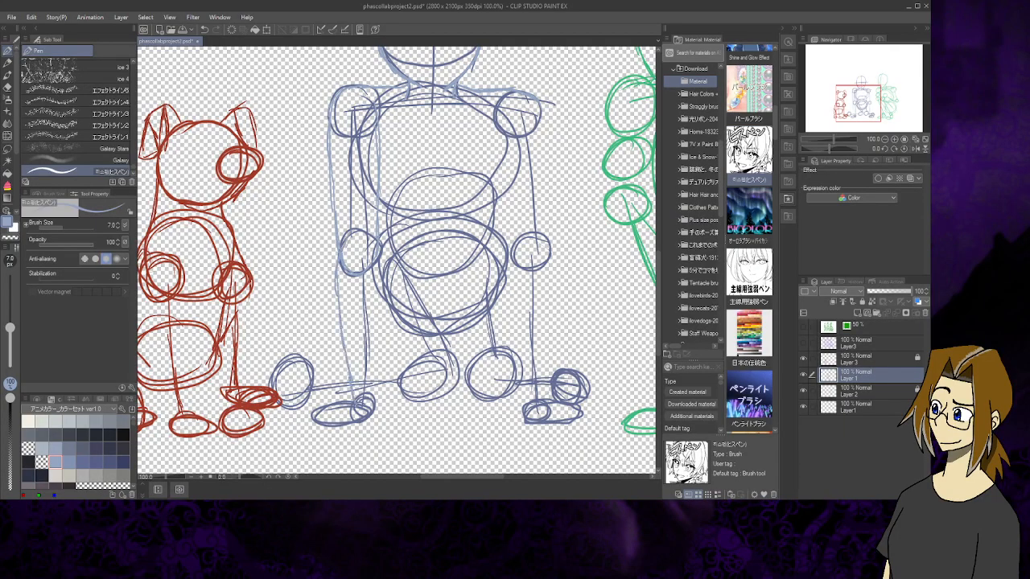
drag(380, 253, 373, 405)
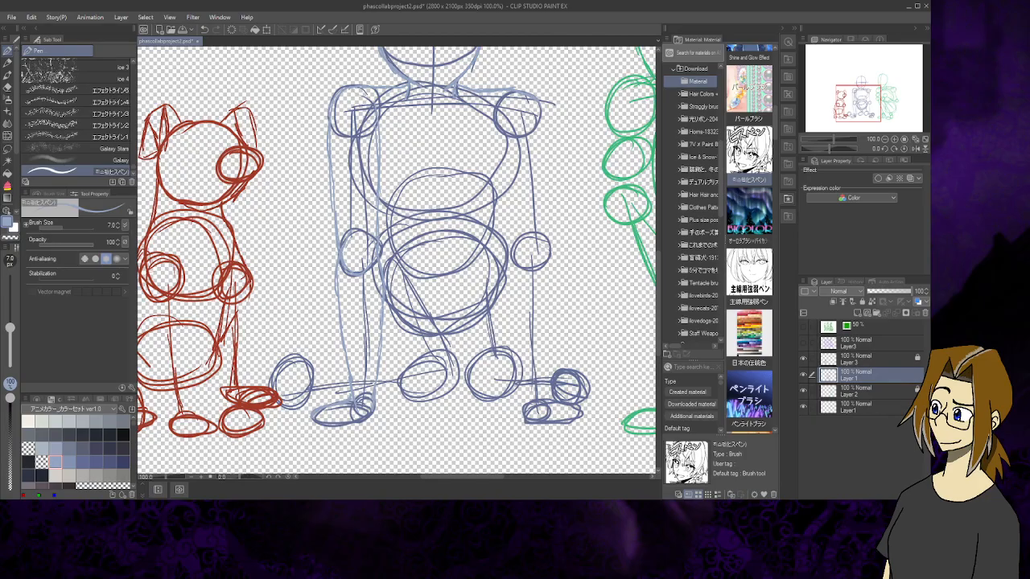
Add a waist line to the kneeling figure, and outline the arm nearest the green figure and both hands
drag(385, 223, 488, 220)
drag(495, 122, 519, 264)
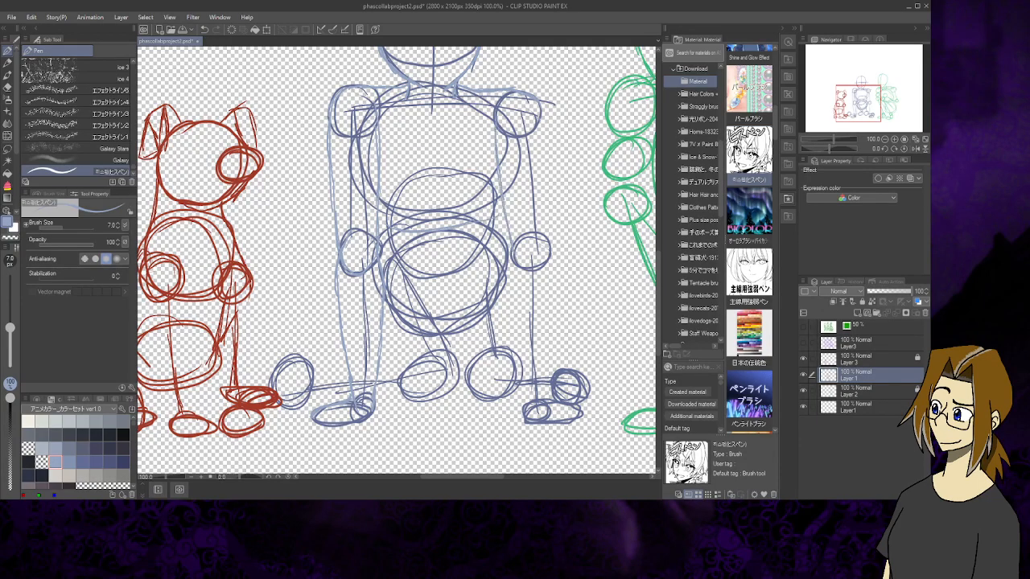
mouse_move(540, 105)
mouse_down()
mouse_move(548, 246)
mouse_move(507, 282)
mouse_move(504, 309)
mouse_move(525, 400)
mouse_up()
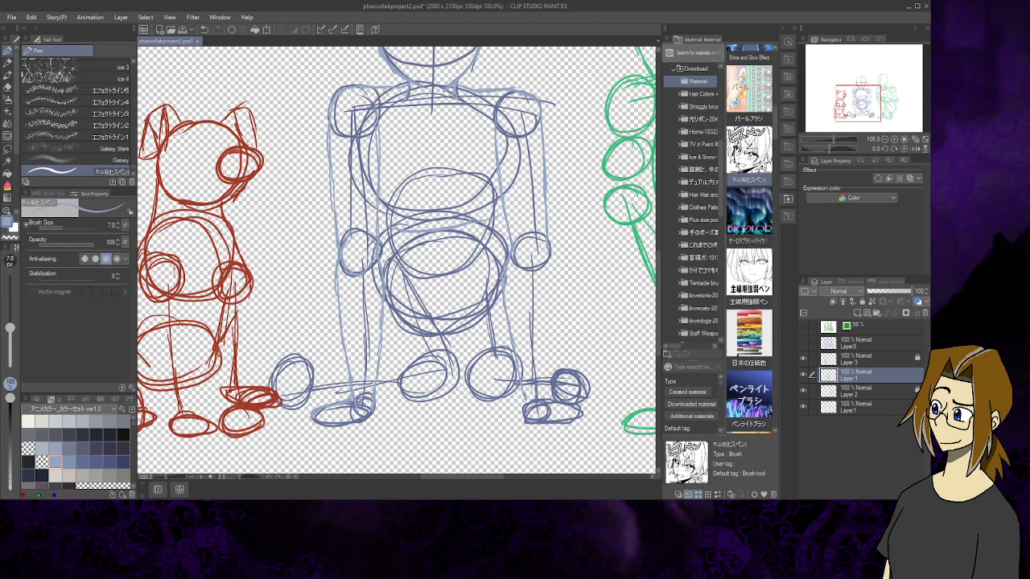
drag(518, 363, 527, 393)
drag(515, 367, 525, 412)
mouse_move(545, 245)
mouse_down()
mouse_move(544, 407)
mouse_move(583, 413)
mouse_move(561, 427)
mouse_move(582, 407)
mouse_up()
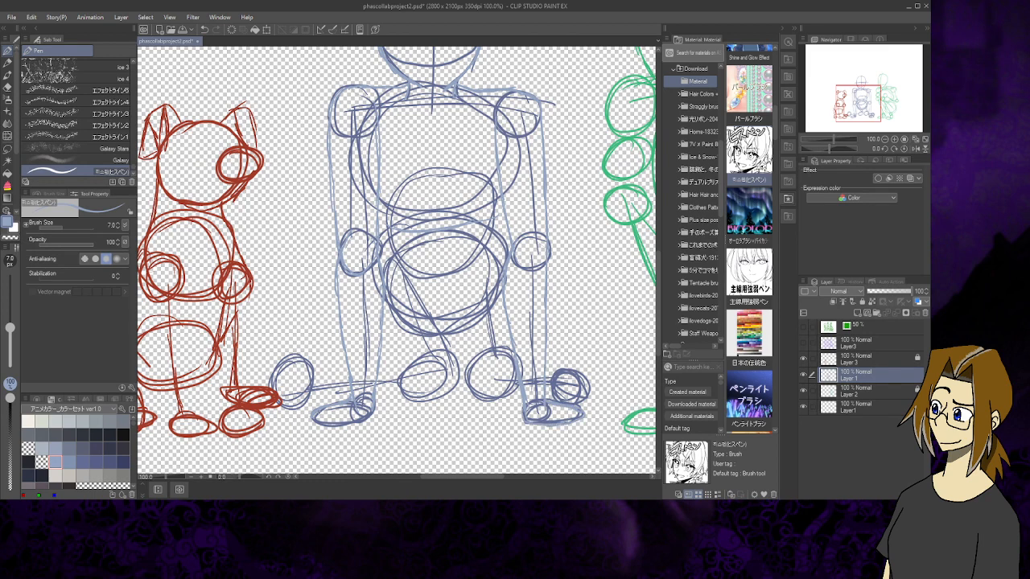
drag(310, 425, 374, 413)
Sketch the kneeling figure's face with a nose, eyes, eyebrows and a small mouth, undoing and redrawing the mouth stroke
scroll(396, 258, up, 5)
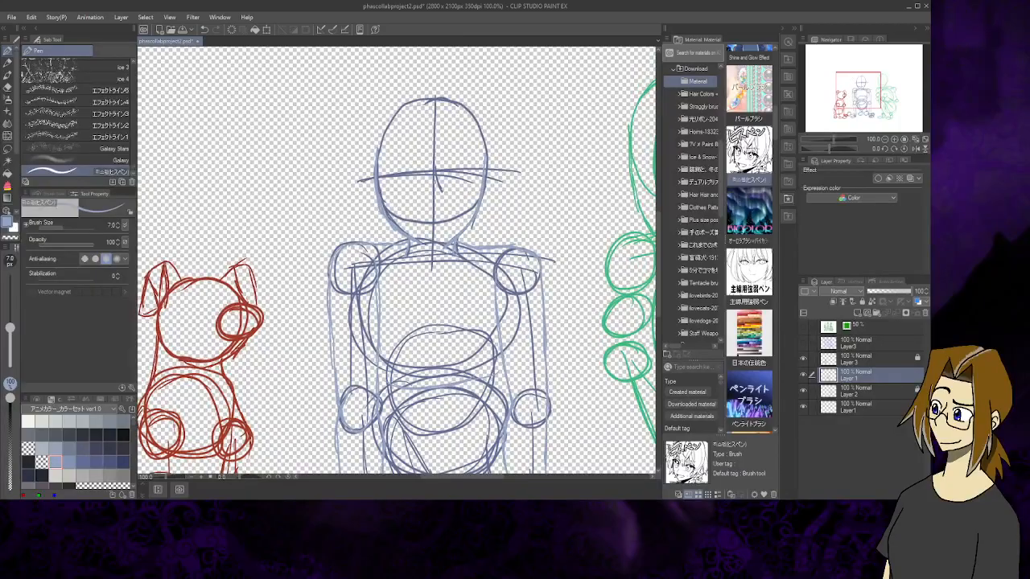
drag(436, 167, 442, 190)
mouse_move(385, 169)
mouse_down()
mouse_move(425, 159)
mouse_move(417, 182)
mouse_move(403, 170)
mouse_move(419, 166)
mouse_move(418, 137)
mouse_up()
mouse_move(438, 216)
mouse_down()
mouse_move(417, 218)
mouse_move(447, 218)
mouse_up()
click(203, 30)
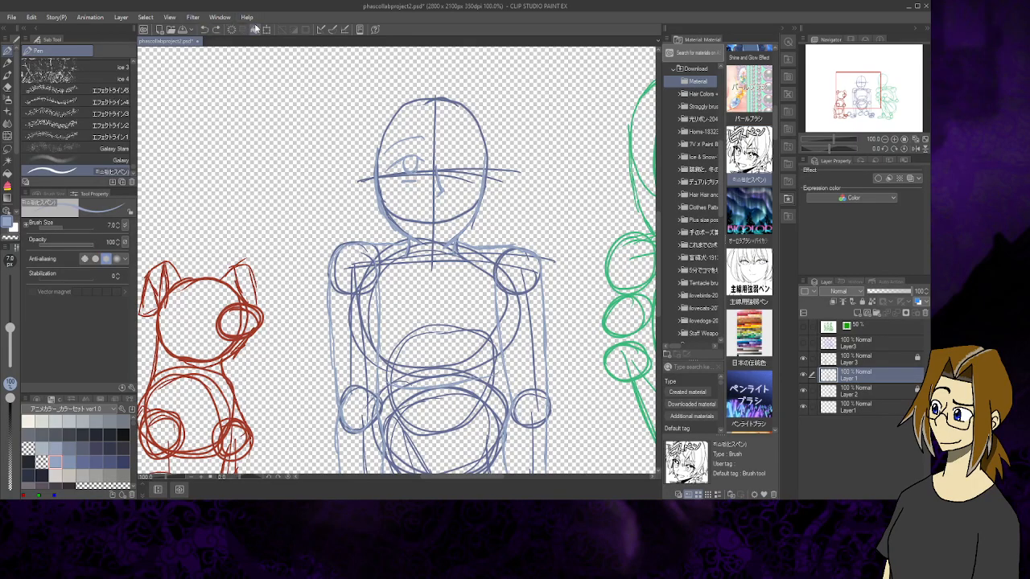
drag(421, 219, 444, 219)
mouse_move(446, 157)
mouse_down()
mouse_move(472, 157)
mouse_move(466, 178)
mouse_move(452, 169)
mouse_move(463, 170)
mouse_up()
drag(446, 134, 477, 142)
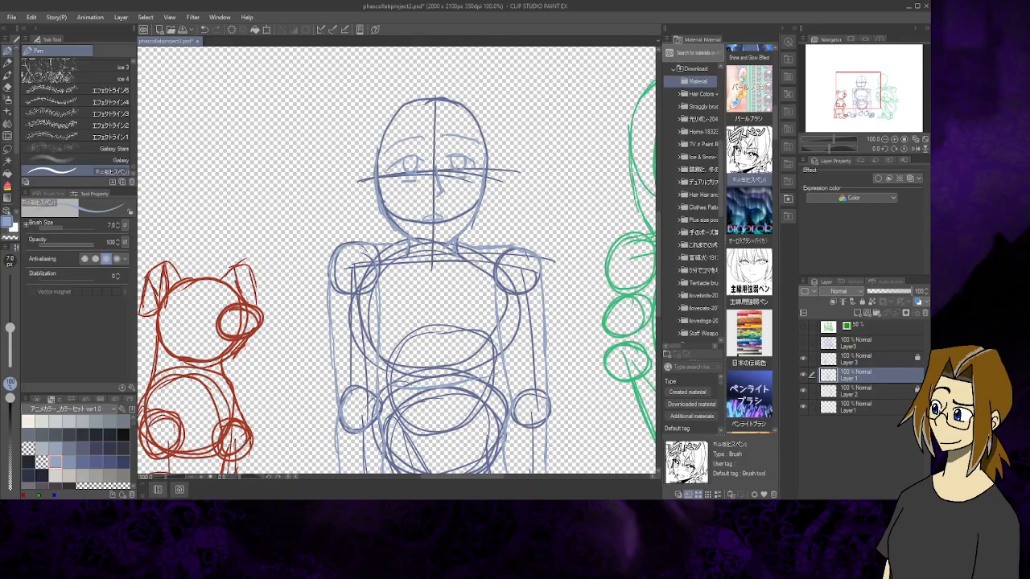
Outline both thighs of the kneeling figure from the hips down to the knee circles
drag(859, 98, 859, 111)
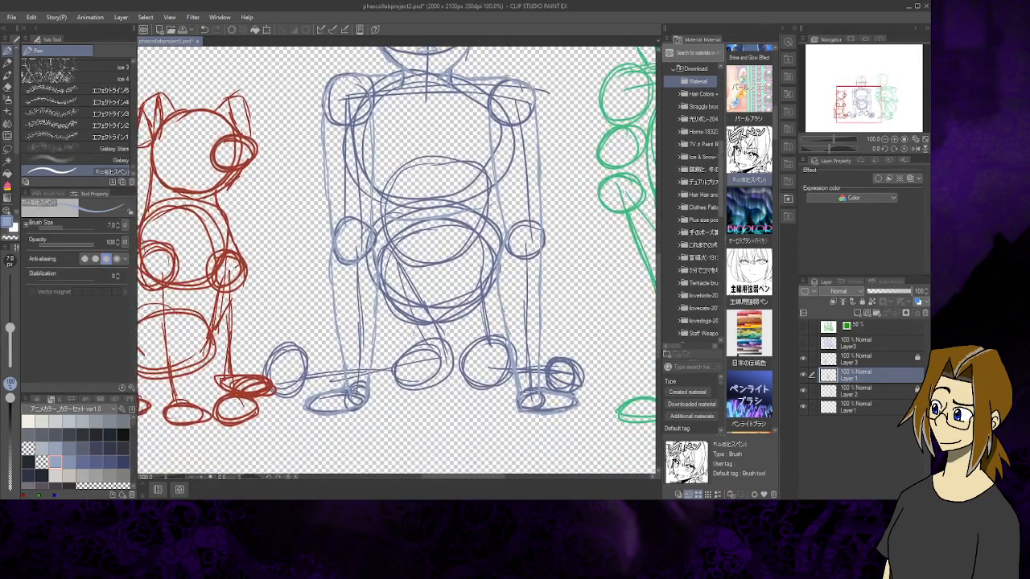
drag(410, 276, 453, 354)
drag(435, 314, 453, 365)
mouse_move(361, 240)
mouse_down()
mouse_move(387, 366)
mouse_move(448, 354)
mouse_move(451, 378)
mouse_up()
mouse_move(462, 270)
mouse_down()
mouse_move(451, 369)
mouse_move(478, 392)
mouse_move(507, 372)
mouse_up()
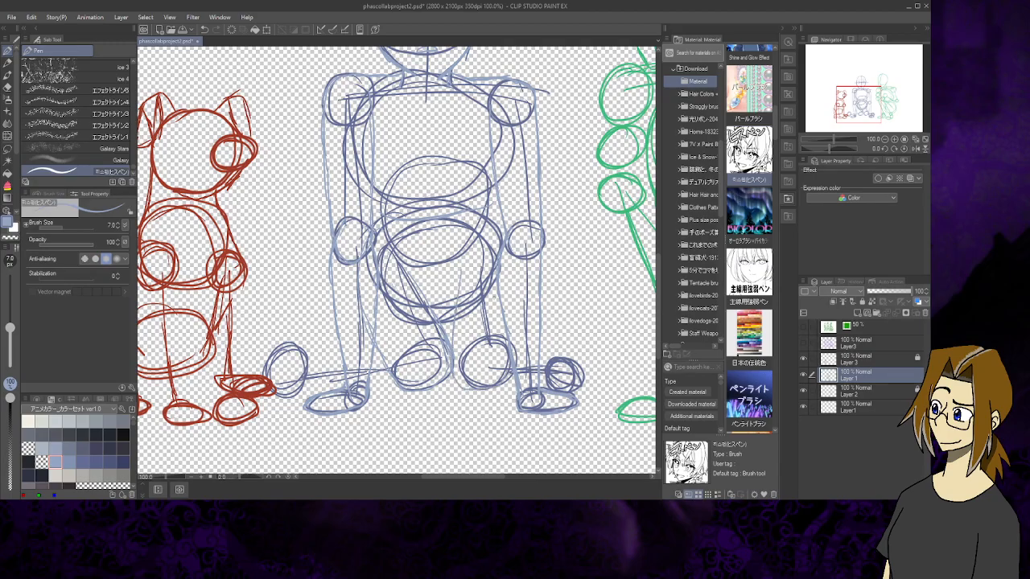
drag(495, 284, 507, 337)
Outline the kneeling figure's knees, folded lower legs and feet around the construction ovals
mouse_move(419, 361)
mouse_down()
mouse_move(284, 375)
mouse_move(262, 351)
mouse_move(266, 376)
mouse_move(346, 364)
mouse_up()
mouse_move(276, 395)
mouse_down()
mouse_move(343, 385)
mouse_move(423, 392)
mouse_up()
drag(308, 363, 441, 348)
drag(449, 356, 406, 394)
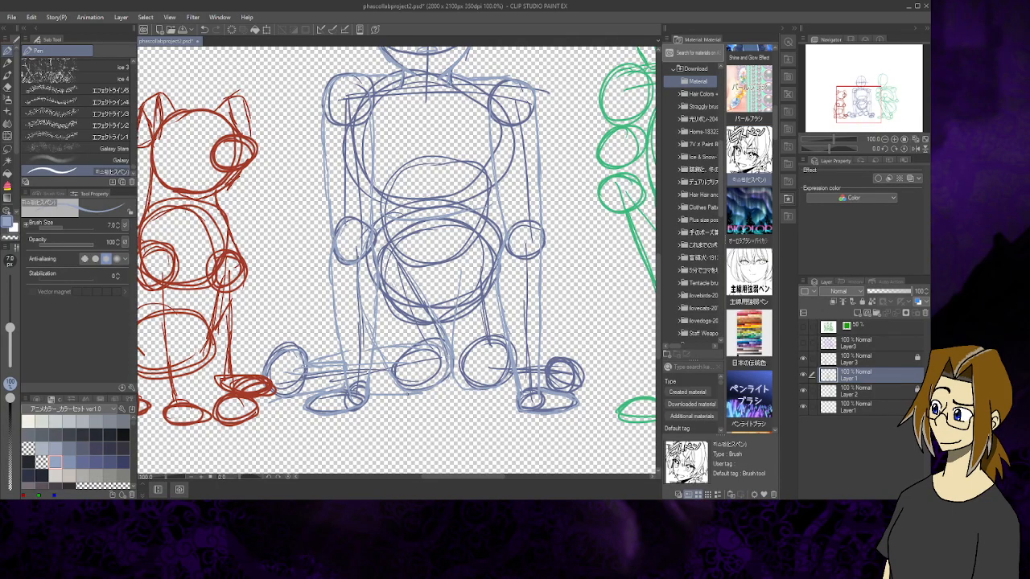
mouse_move(479, 342)
mouse_down()
mouse_move(465, 351)
mouse_move(473, 392)
mouse_move(515, 383)
mouse_move(537, 348)
mouse_move(568, 356)
mouse_move(591, 393)
mouse_move(513, 383)
mouse_move(566, 391)
mouse_up()
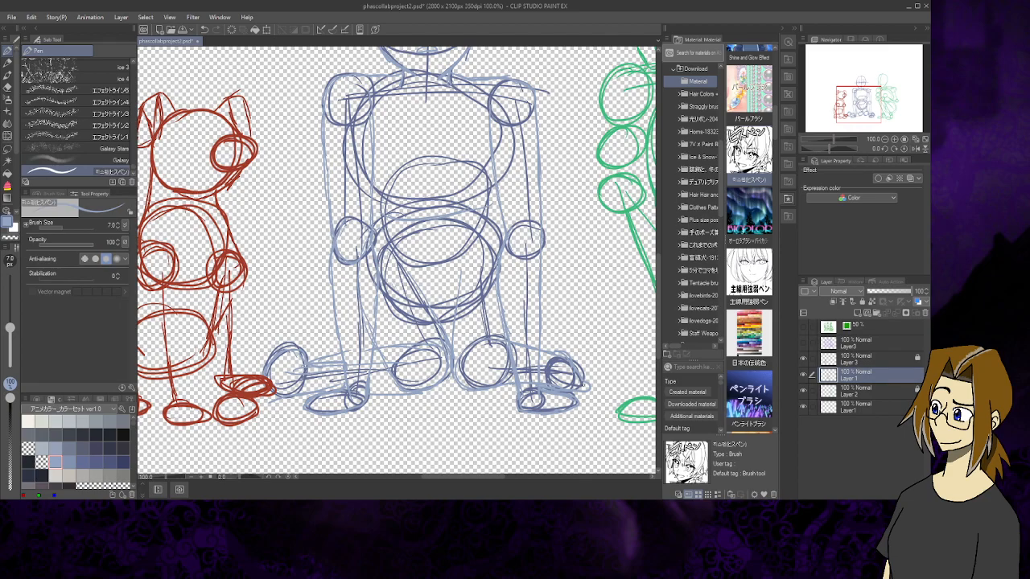
Sketch the kneeling figure's fringe across the forehead and the hair strands framing both sides of the face
scroll(850, 113, up, 3)
drag(853, 114, 851, 96)
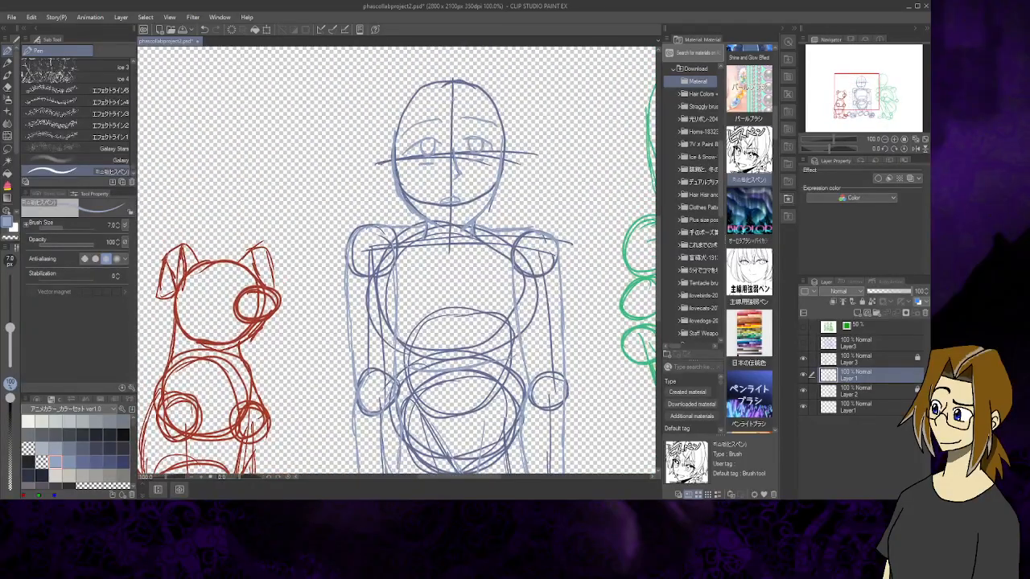
drag(452, 74, 416, 138)
mouse_move(429, 99)
mouse_down()
mouse_move(398, 173)
mouse_move(401, 226)
mouse_up()
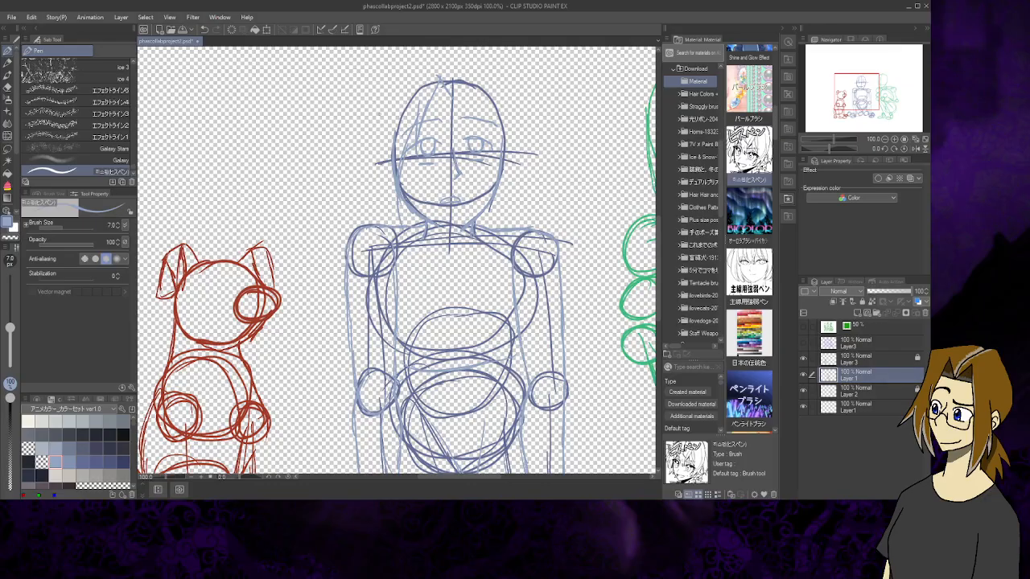
mouse_move(433, 101)
mouse_down()
mouse_move(473, 94)
mouse_move(454, 94)
mouse_move(476, 117)
mouse_move(470, 135)
mouse_up()
mouse_move(477, 96)
mouse_down()
mouse_move(439, 83)
mouse_move(491, 221)
mouse_up()
drag(510, 141, 519, 189)
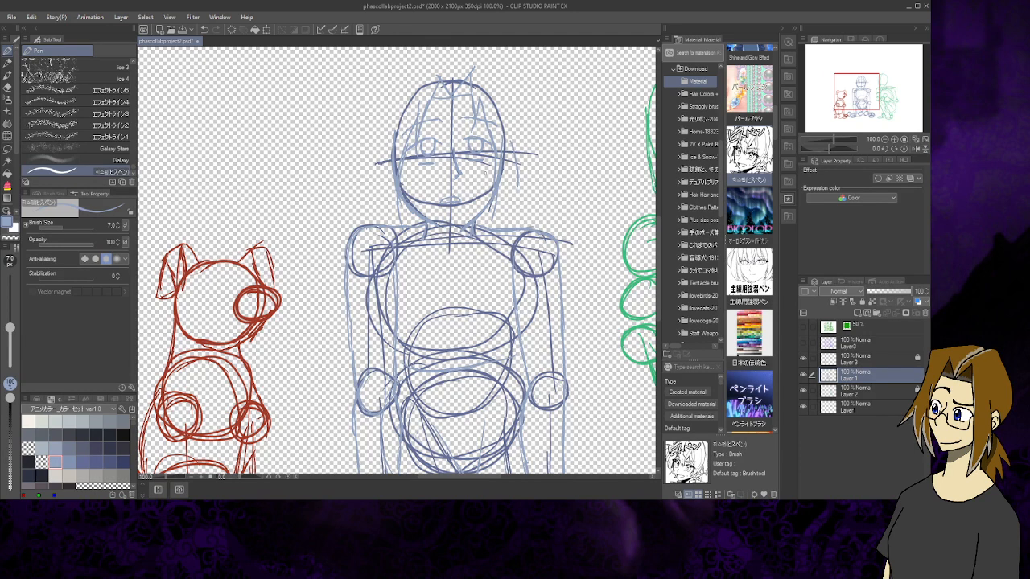
drag(486, 202, 491, 220)
mouse_move(506, 177)
mouse_down()
mouse_move(507, 214)
mouse_move(517, 183)
mouse_up()
drag(512, 145, 513, 161)
drag(518, 164, 517, 187)
Sketch the outer outline of the kneeling figure's hair over the crown and down the sides of the head
mouse_move(452, 91)
mouse_down()
mouse_move(451, 68)
mouse_move(398, 68)
mouse_move(437, 72)
mouse_move(419, 67)
mouse_up()
drag(404, 68, 356, 143)
mouse_move(383, 119)
mouse_down()
mouse_move(362, 139)
mouse_move(389, 216)
mouse_up()
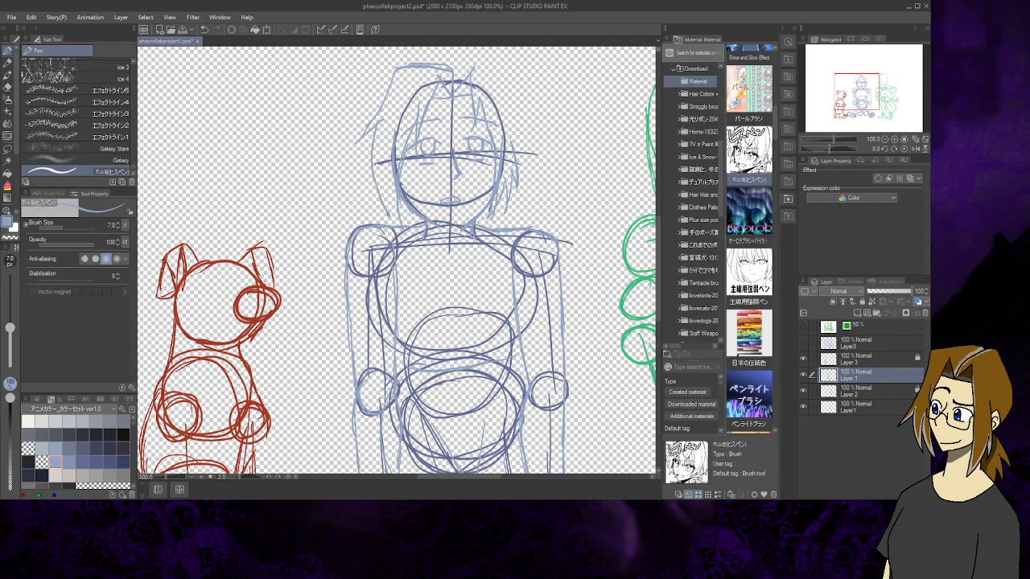
drag(383, 171, 386, 211)
mouse_move(399, 187)
mouse_down()
mouse_move(387, 219)
mouse_move(399, 227)
mouse_up()
drag(404, 199, 399, 217)
mouse_move(453, 83)
mouse_down()
mouse_move(463, 98)
mouse_move(470, 70)
mouse_move(501, 83)
mouse_move(515, 151)
mouse_up()
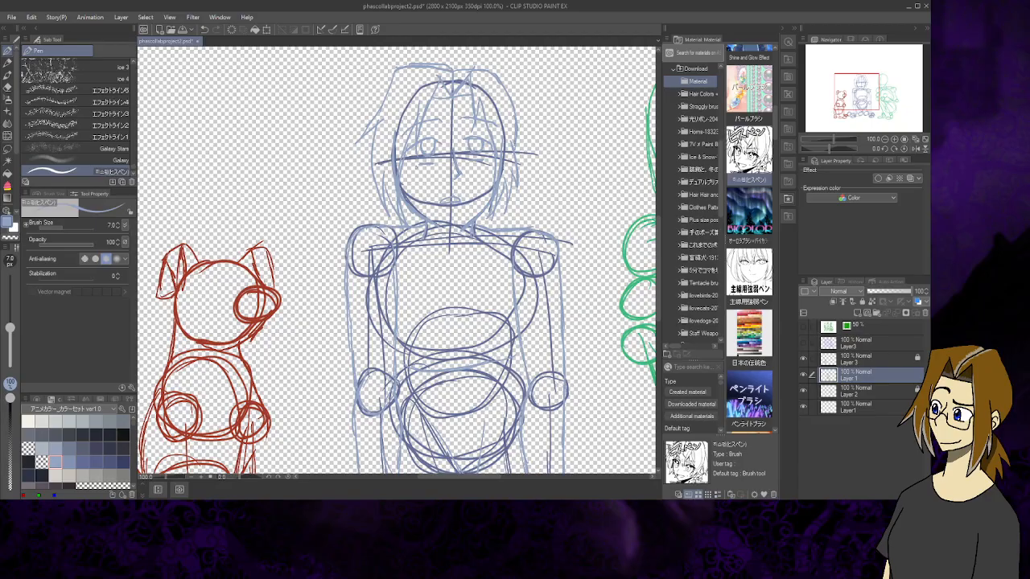
Draw rectangular glasses below the kneeling figure's eyes and sketch the shirt neckline around the base of the neck
mouse_move(410, 160)
mouse_down()
mouse_move(411, 175)
mouse_move(461, 171)
mouse_up()
drag(461, 171, 488, 169)
mouse_move(405, 217)
mouse_down()
mouse_move(424, 224)
mouse_move(392, 240)
mouse_move(437, 249)
mouse_move(450, 235)
mouse_move(441, 258)
mouse_up()
drag(447, 256, 427, 258)
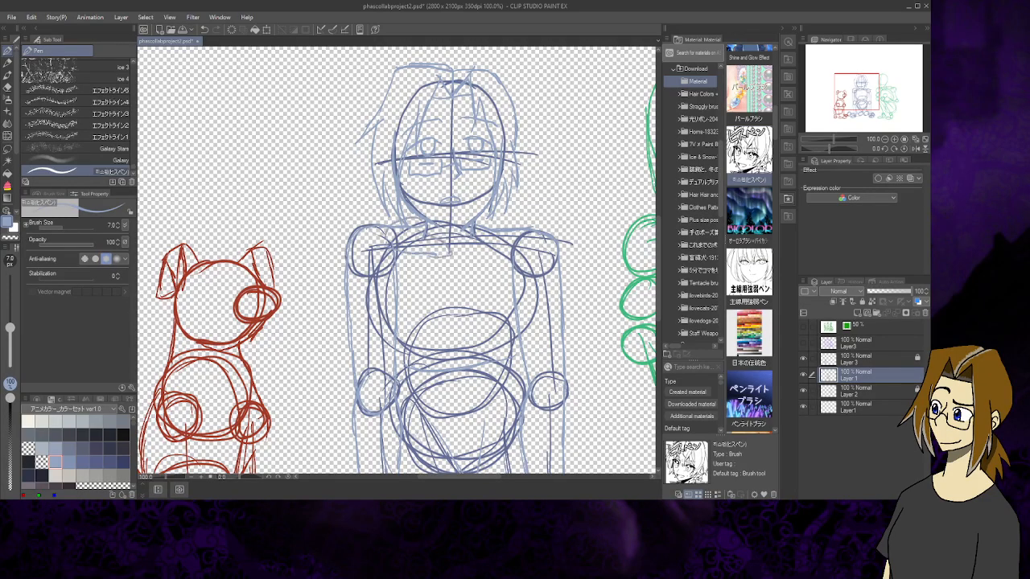
drag(478, 219, 517, 227)
mouse_move(518, 232)
mouse_down()
mouse_move(474, 255)
mouse_move(449, 253)
mouse_move(462, 259)
mouse_up()
drag(462, 256, 501, 244)
Sketch the curved waistline across the kneeling figure's lower torso, following the upper edge of the hip ovals
drag(404, 427, 472, 427)
mouse_move(469, 429)
mouse_down()
mouse_move(494, 421)
mouse_move(485, 426)
mouse_up()
drag(487, 422, 526, 391)
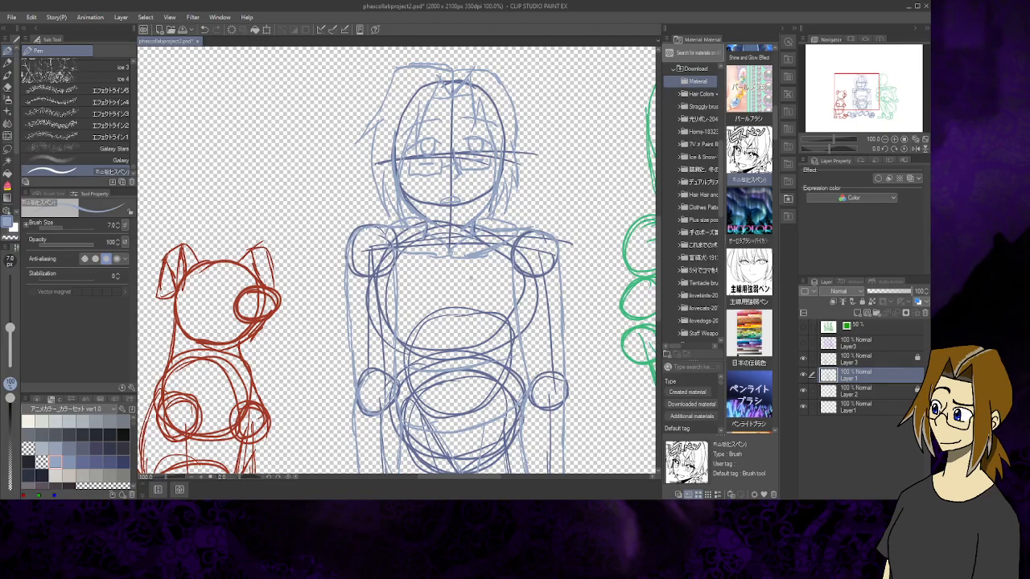
drag(851, 101, 850, 111)
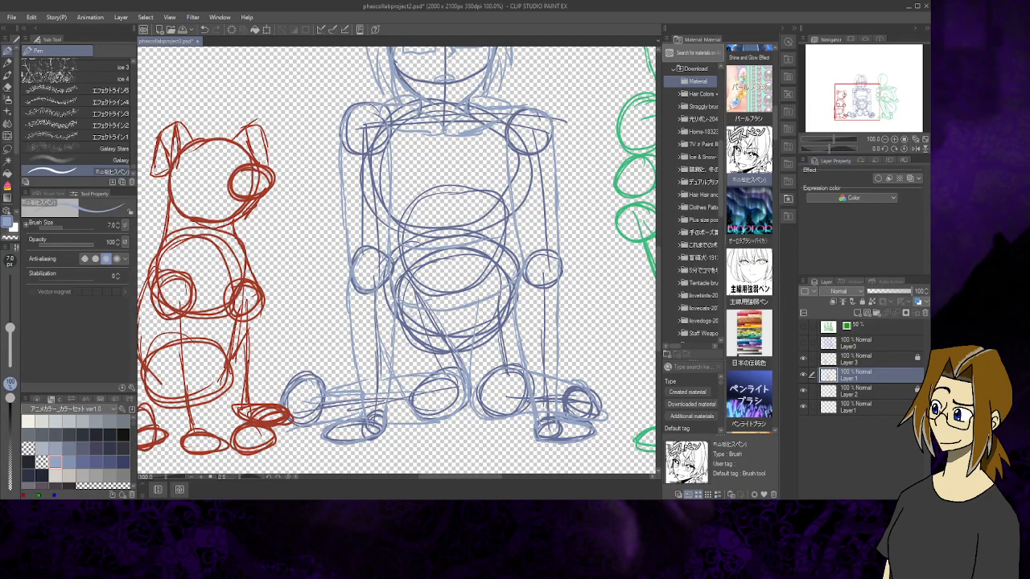
drag(866, 101, 852, 101)
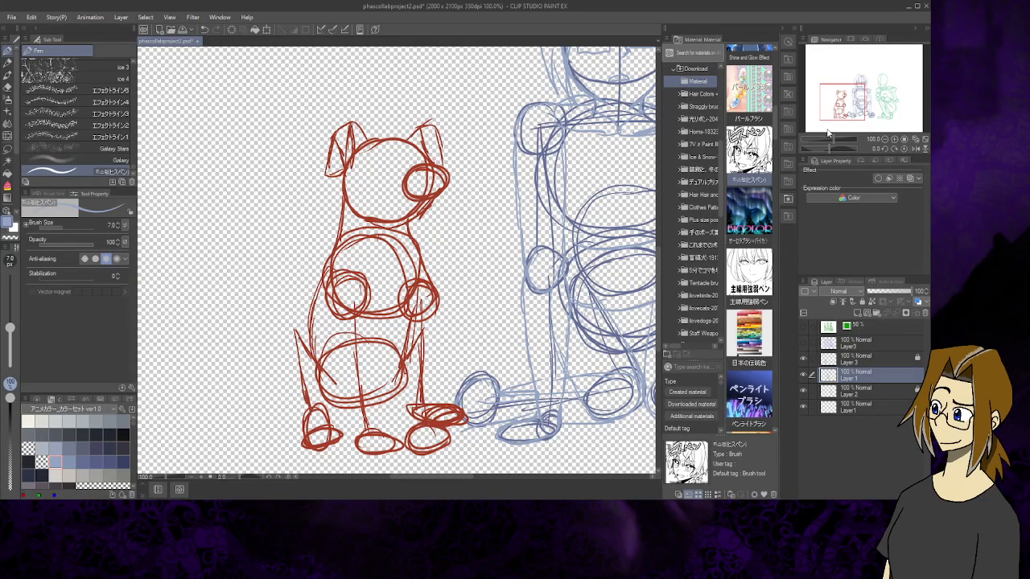
drag(840, 105, 855, 96)
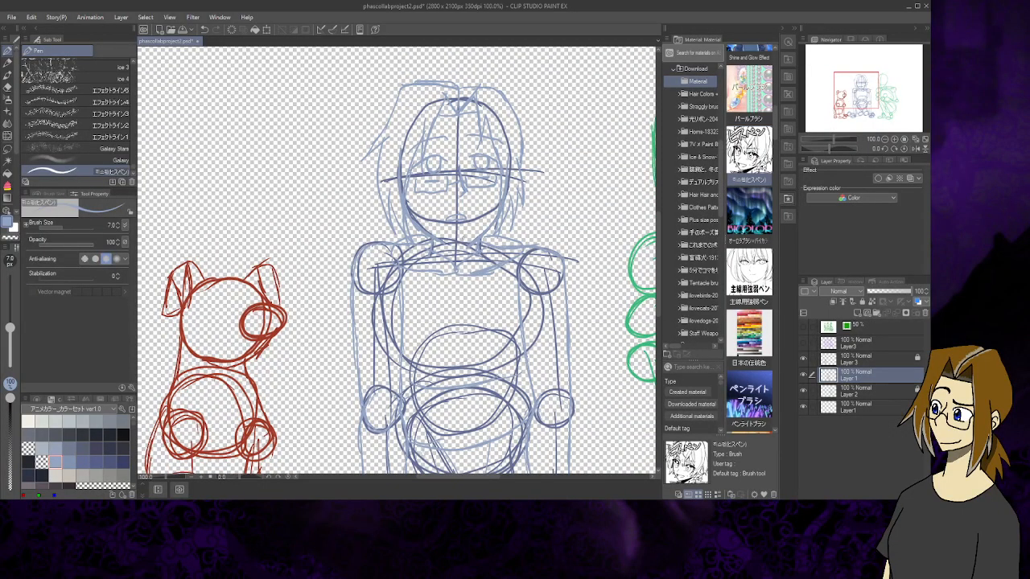
drag(523, 215, 511, 244)
mouse_move(387, 306)
mouse_down()
mouse_move(507, 209)
mouse_move(538, 207)
mouse_move(537, 242)
mouse_move(538, 231)
mouse_up()
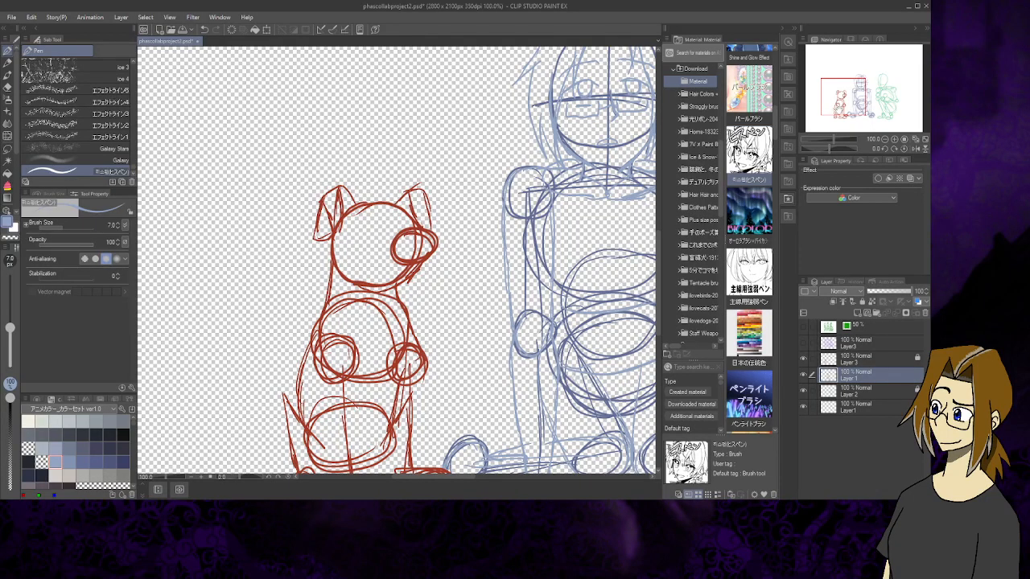
mouse_move(836, 102)
mouse_down()
mouse_move(877, 95)
mouse_move(850, 100)
mouse_up()
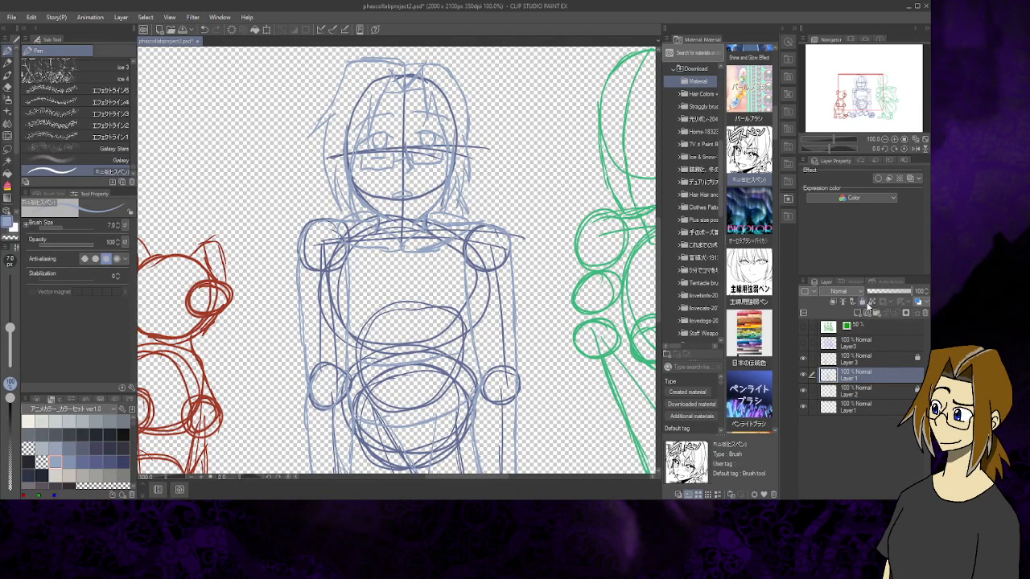
Lock Layer 1 and, on Layer 2 in dark green, sketch a curved eye guideline across the green figure's head
click(891, 389)
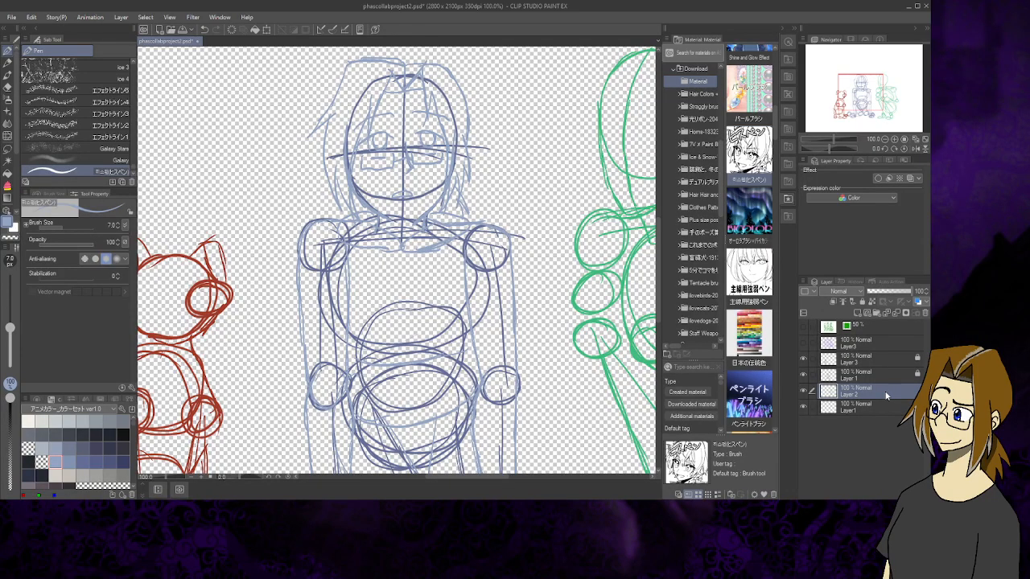
drag(864, 90, 881, 87)
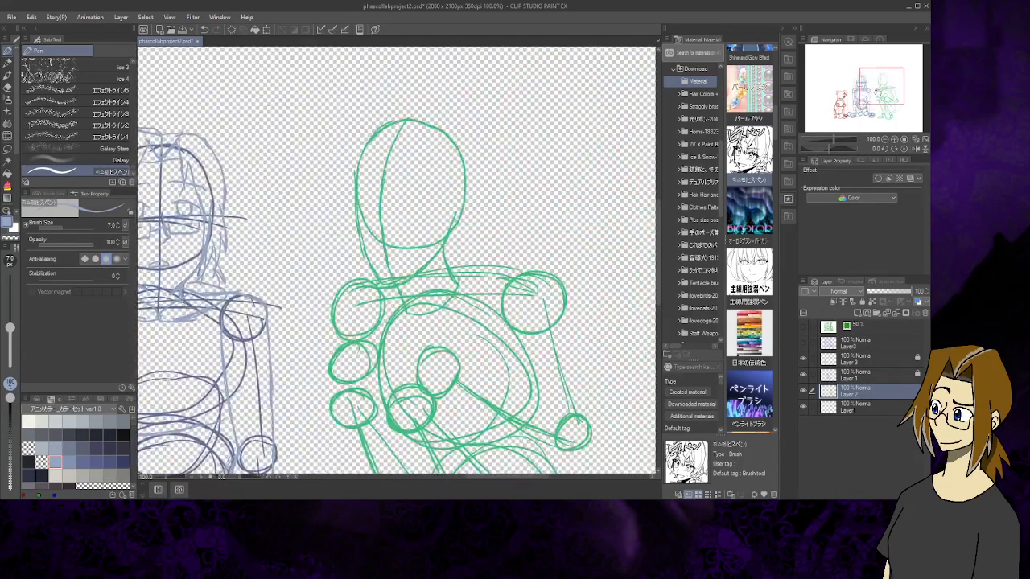
scroll(135, 435, down, 10)
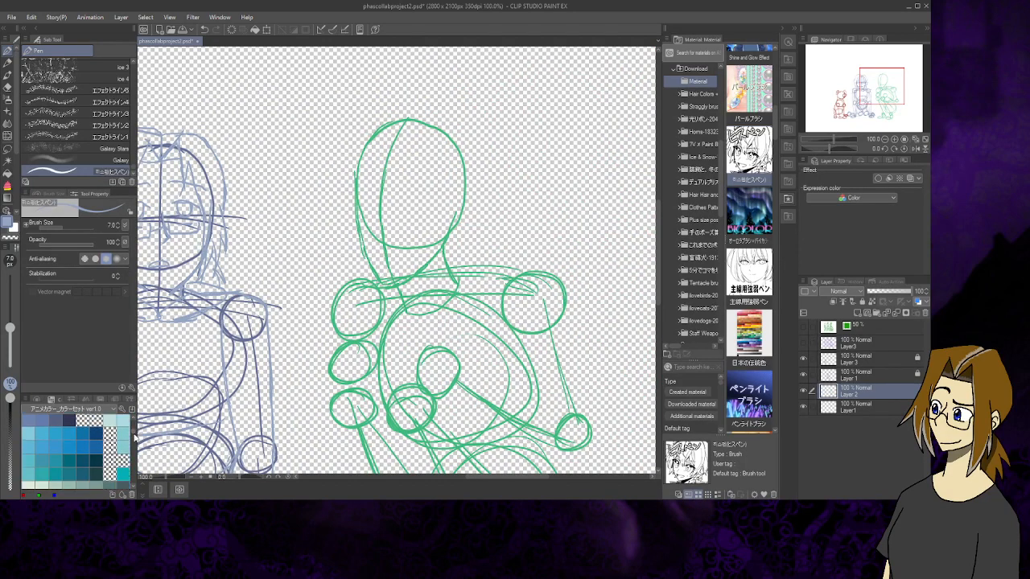
scroll(135, 434, down, 6)
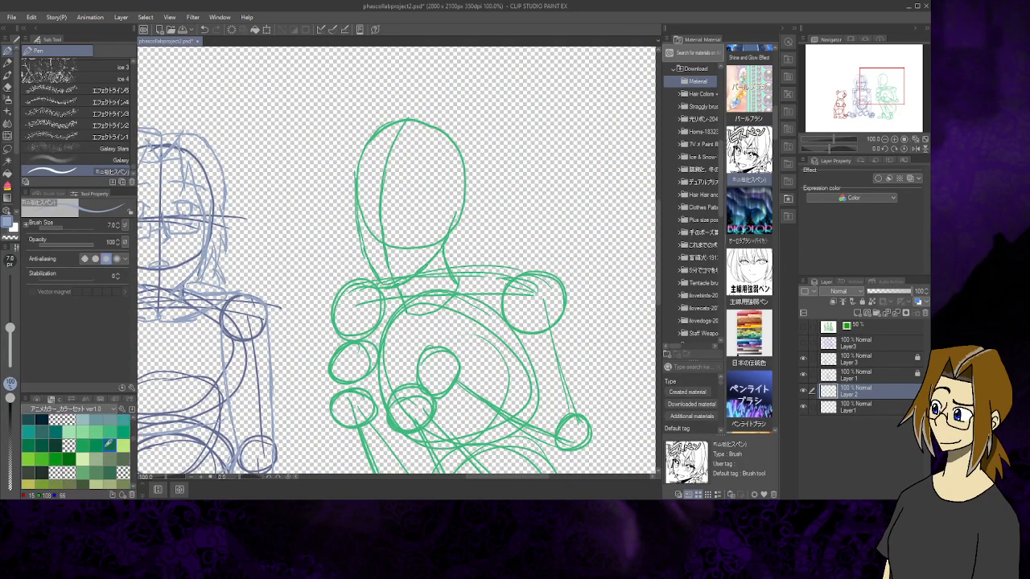
click(55, 445)
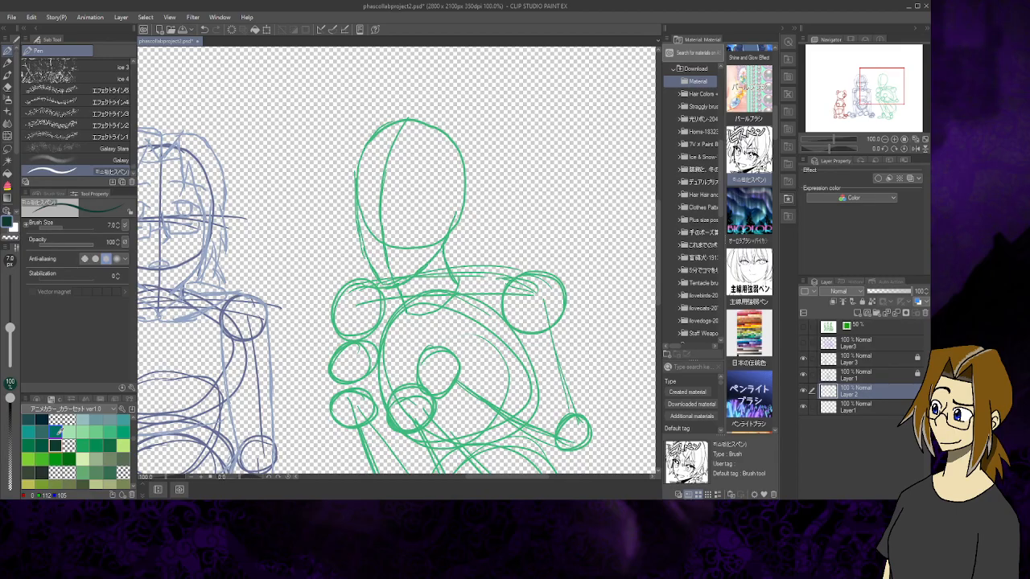
drag(348, 207, 438, 219)
mouse_move(349, 208)
mouse_down()
mouse_move(460, 229)
mouse_move(443, 230)
mouse_up()
drag(355, 174, 362, 232)
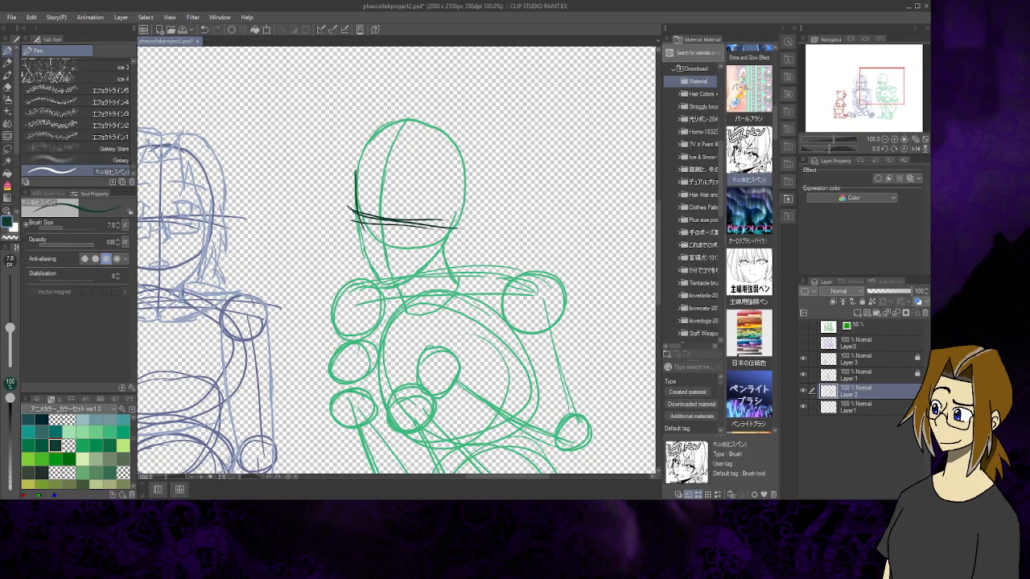
mouse_move(357, 194)
mouse_down()
mouse_move(364, 246)
mouse_move(403, 279)
mouse_up()
drag(405, 120, 389, 251)
drag(384, 182, 392, 266)
drag(385, 221, 400, 281)
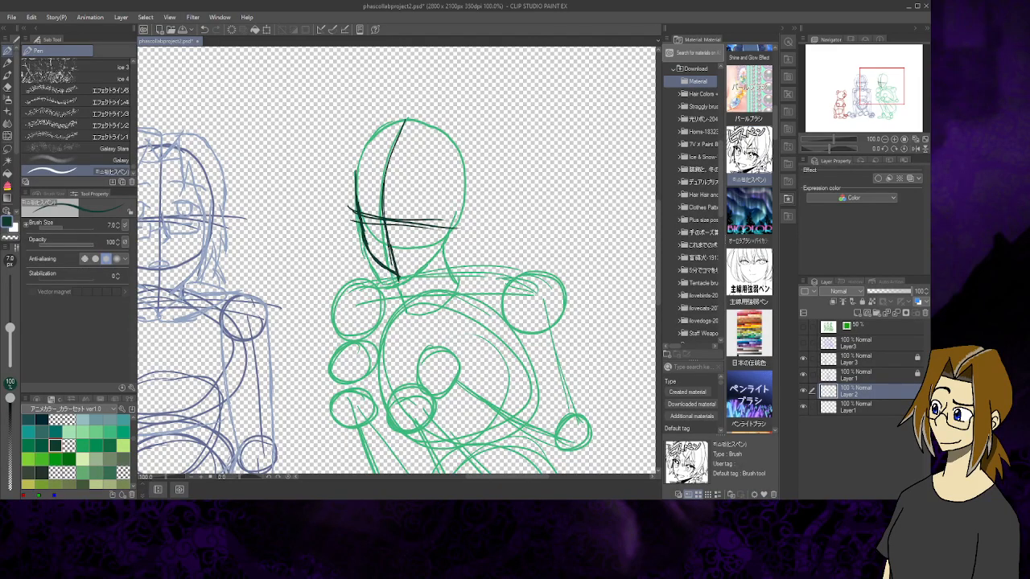
click(204, 30)
click(205, 30)
click(204, 29)
click(204, 29)
click(205, 30)
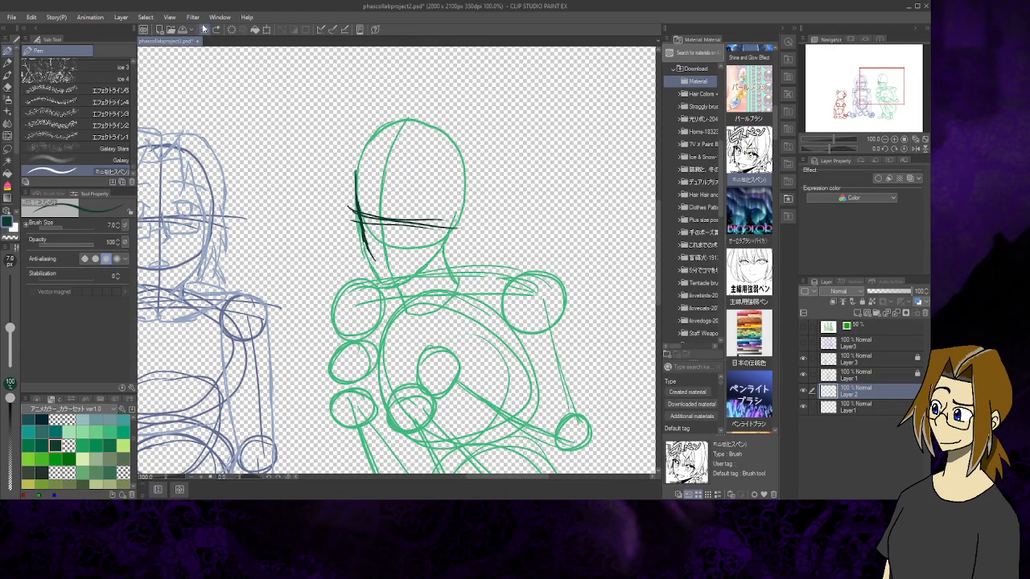
click(206, 29)
click(206, 29)
click(206, 29)
click(206, 29)
click(206, 29)
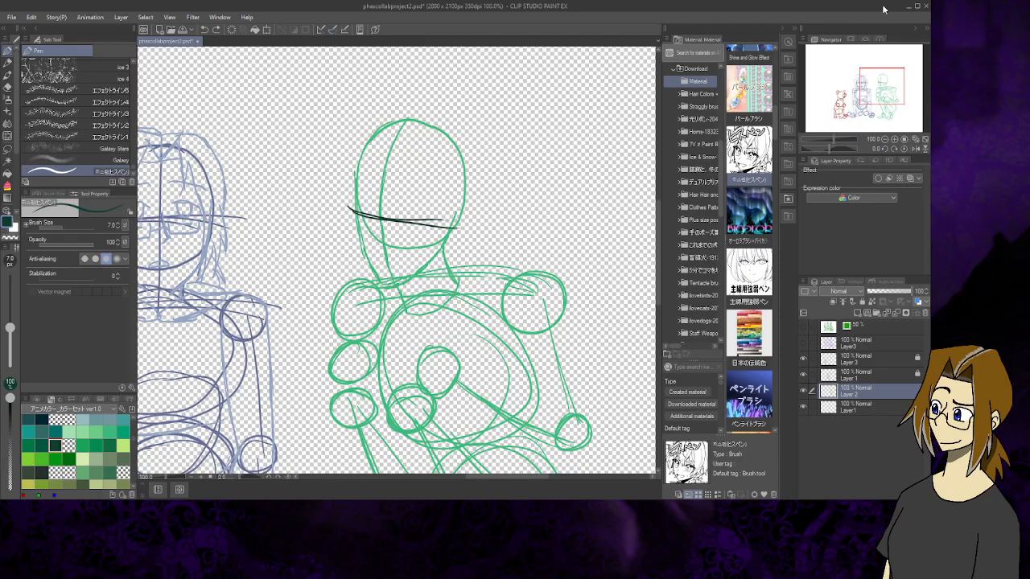
Place the Sub View below the Navigator and load the reference picture of the smiling dark-haired character into it
click(877, 38)
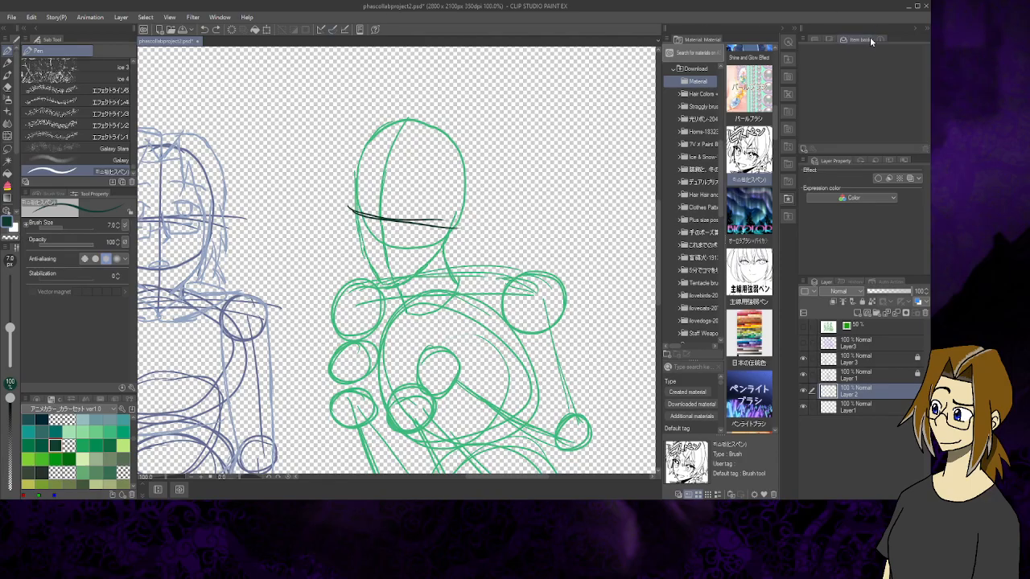
click(837, 39)
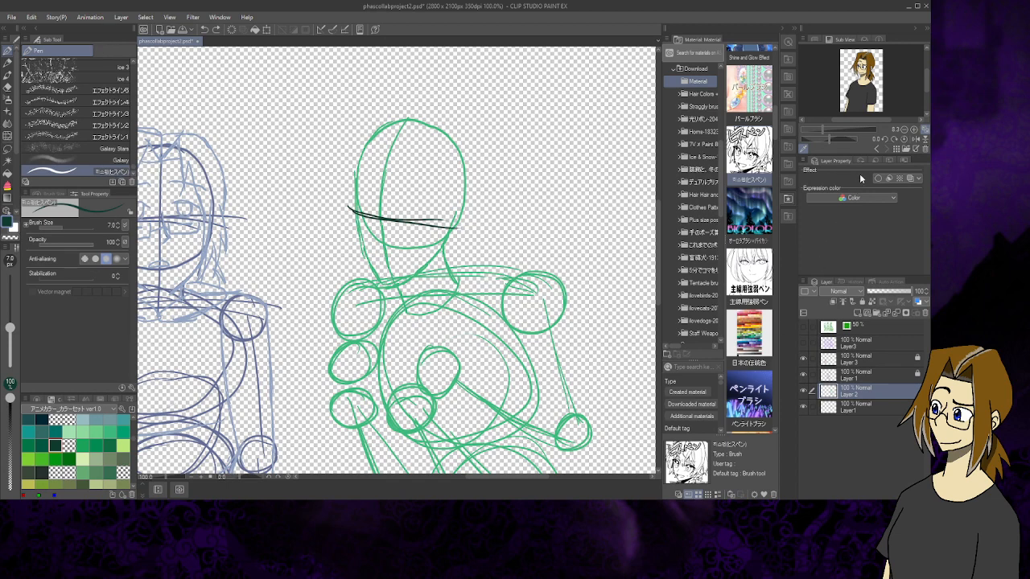
click(822, 161)
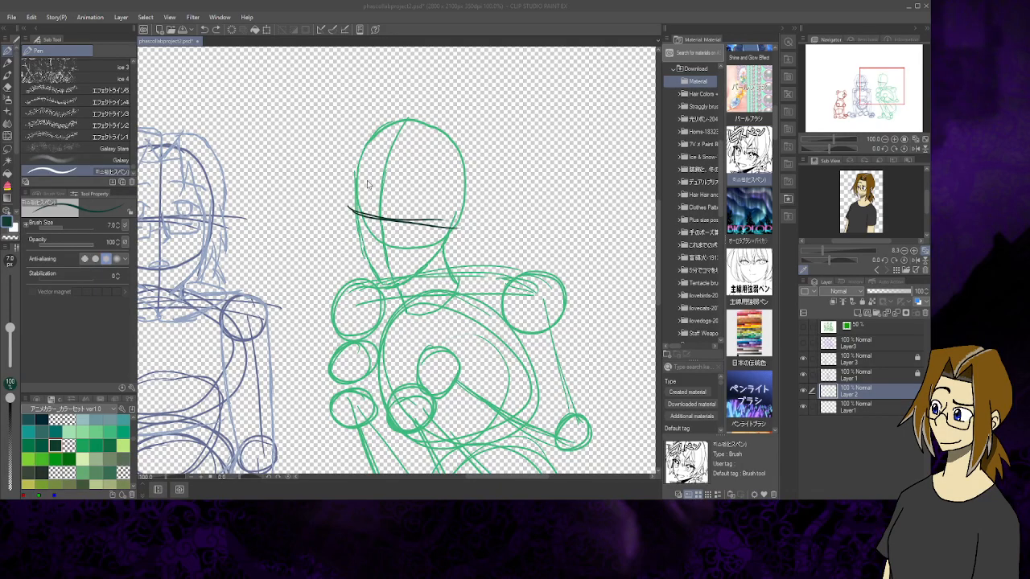
double_click(497, 324)
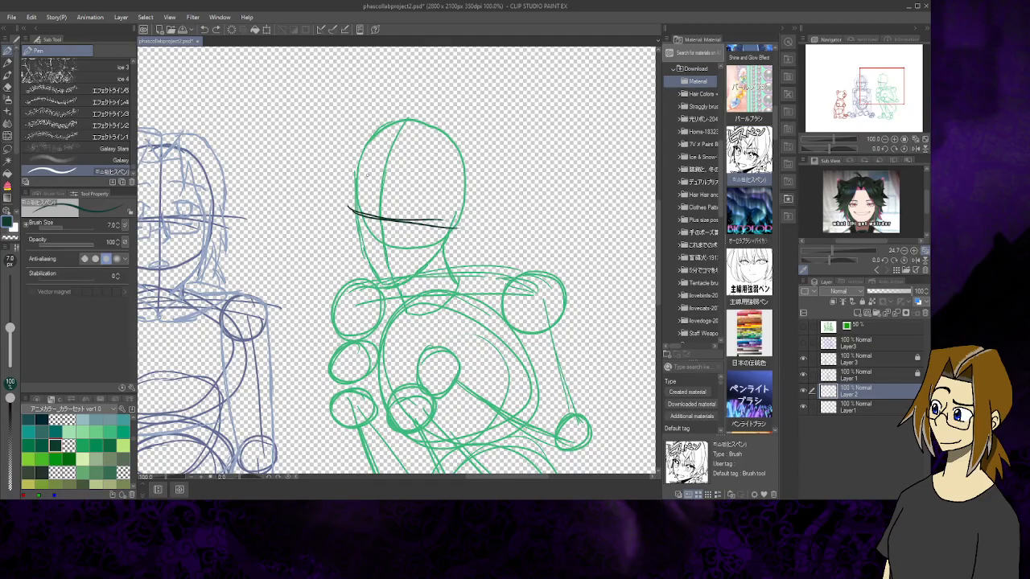
Sketch the curved vertical centre line of the green figure's face from the crown down to the chin
drag(412, 121, 375, 215)
drag(391, 155, 378, 234)
drag(383, 178, 380, 256)
drag(378, 219, 388, 276)
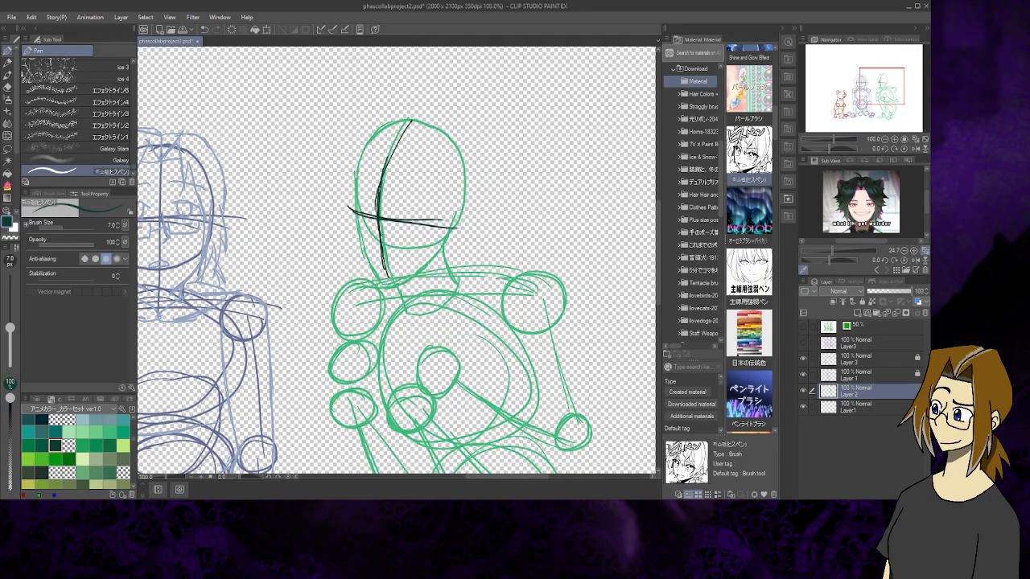
Outline the green figure's head and tapered jaw over the construction oval, then erase and redraw the line at the chin
mouse_move(361, 153)
mouse_down()
mouse_move(355, 217)
mouse_move(378, 248)
mouse_move(415, 253)
mouse_move(449, 240)
mouse_move(458, 213)
mouse_up()
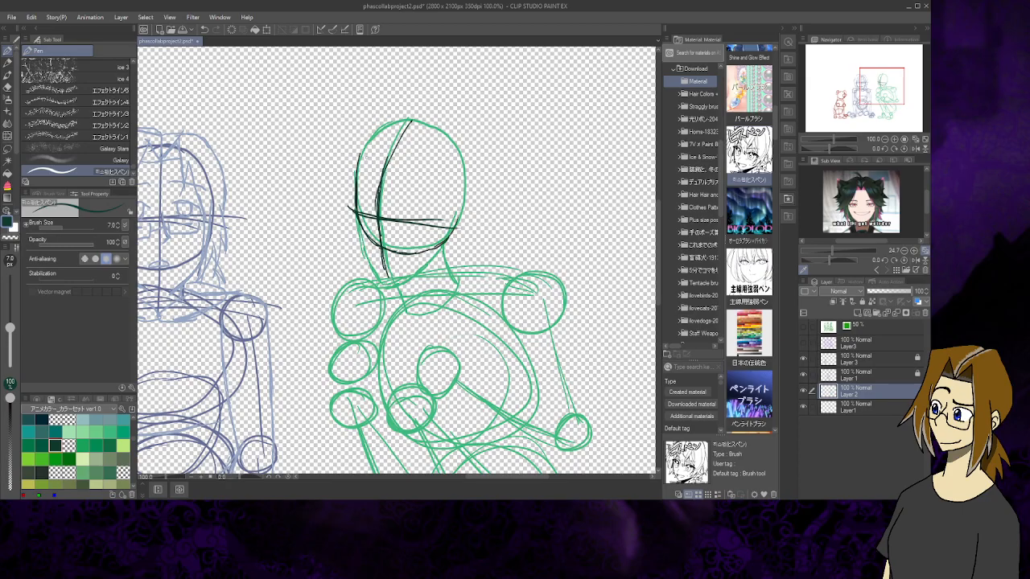
mouse_move(362, 154)
mouse_down()
mouse_move(411, 121)
mouse_move(438, 132)
mouse_move(461, 180)
mouse_move(459, 208)
mouse_move(449, 231)
mouse_up()
mouse_move(354, 196)
mouse_down()
mouse_move(364, 257)
mouse_move(388, 281)
mouse_move(367, 254)
mouse_up()
mouse_move(448, 225)
mouse_down()
mouse_move(442, 262)
mouse_move(397, 286)
mouse_up()
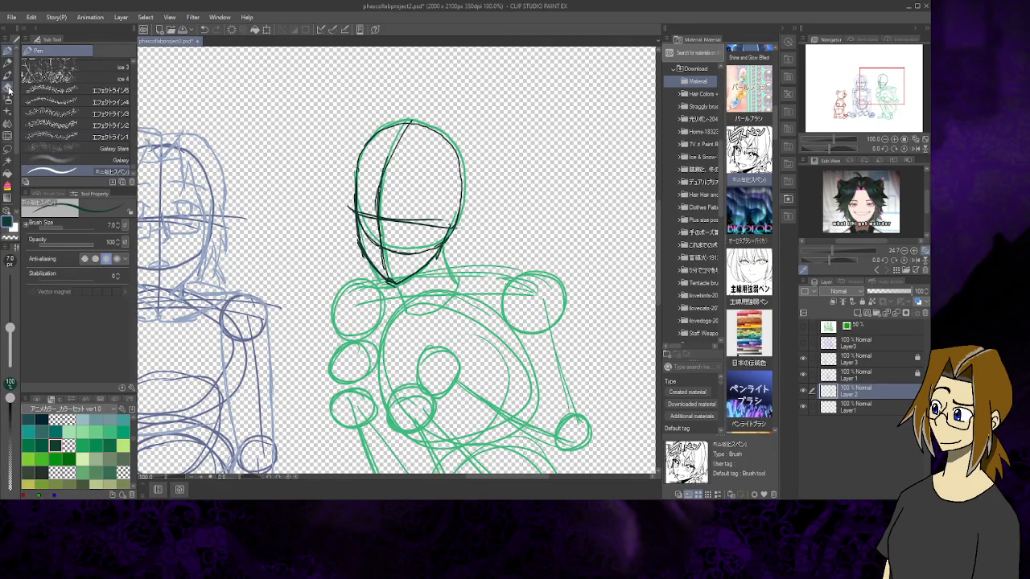
key(e)
drag(386, 277, 393, 284)
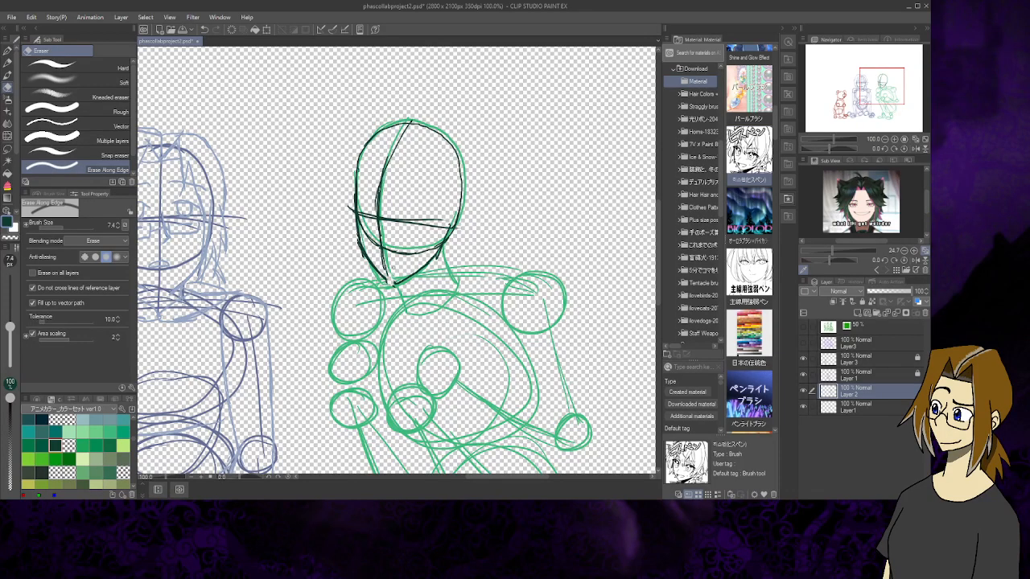
click(7, 51)
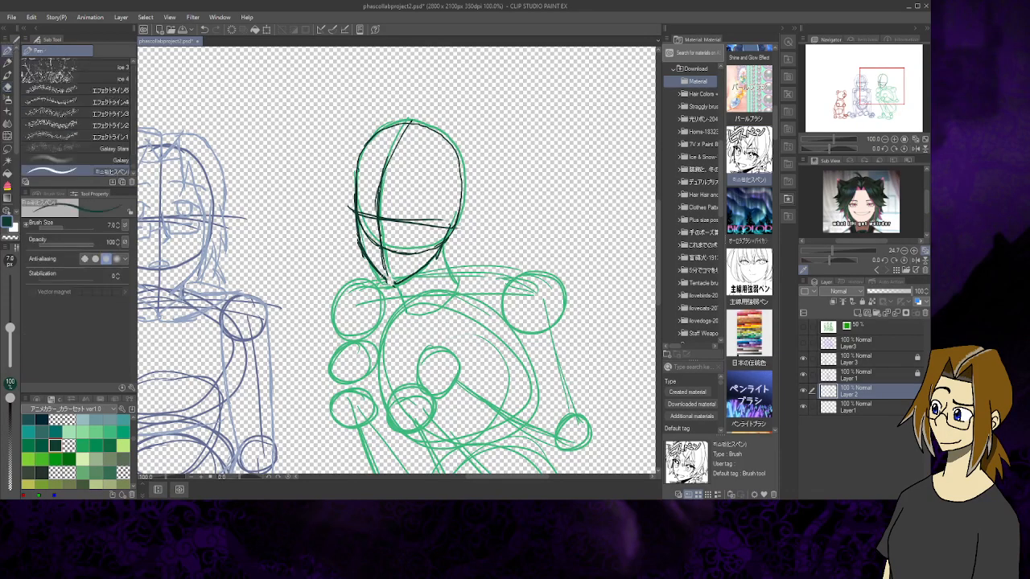
drag(387, 279, 393, 284)
Outline the green figure's neck and neckline, plus the shoulder beside the chin down to the first arm circle
drag(395, 288, 405, 294)
key(ctrl+z)
mouse_move(407, 293)
mouse_down()
mouse_move(409, 308)
mouse_move(451, 298)
mouse_move(456, 285)
mouse_up()
drag(442, 243, 457, 296)
mouse_move(392, 283)
mouse_down()
mouse_move(341, 298)
mouse_move(338, 348)
mouse_up()
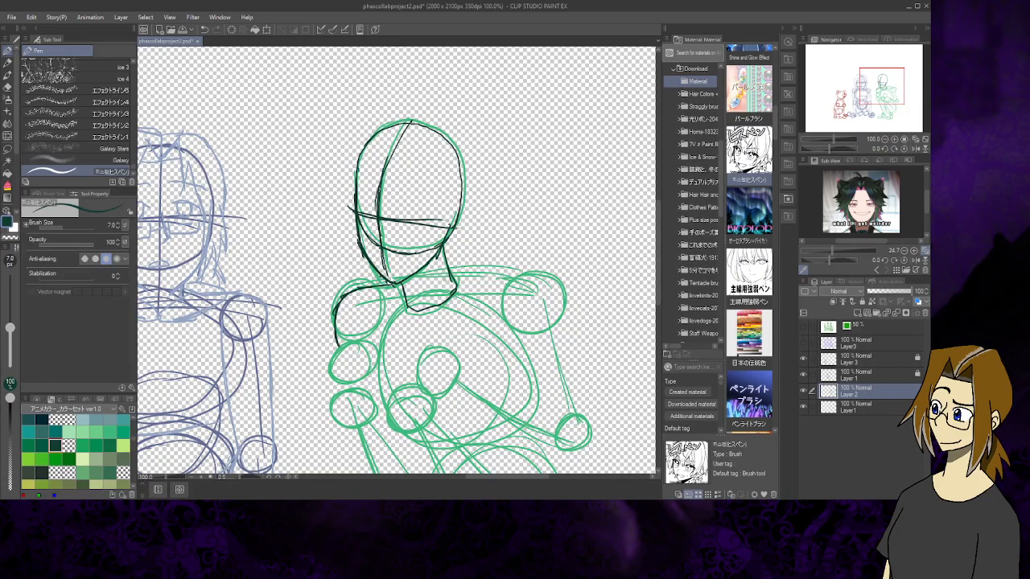
Outline the green figure's bent arm from the shoulder to the elbow, along the forearm and around the hand circle
mouse_move(450, 275)
mouse_down()
mouse_move(552, 283)
mouse_move(591, 439)
mouse_up()
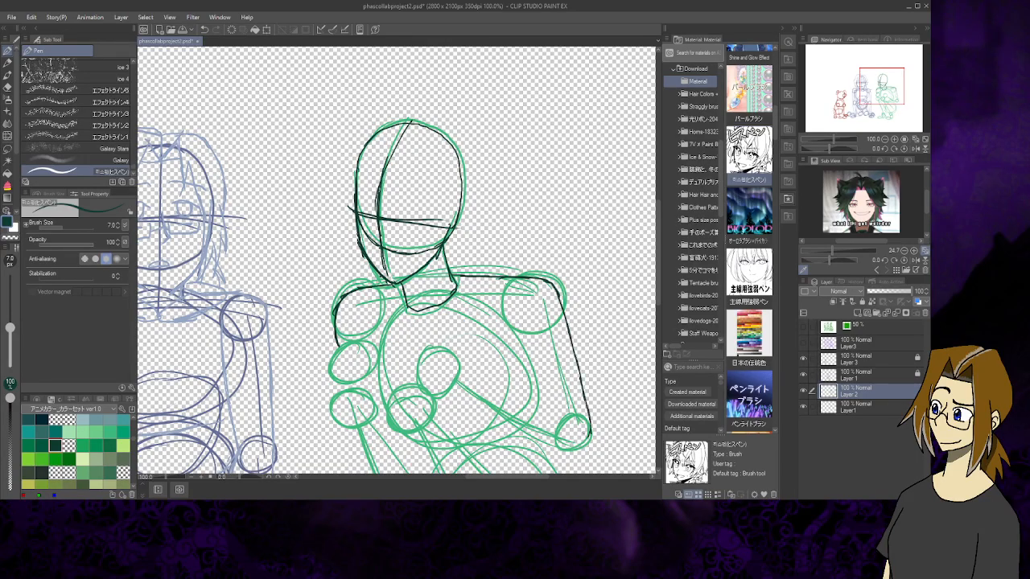
drag(882, 93, 887, 104)
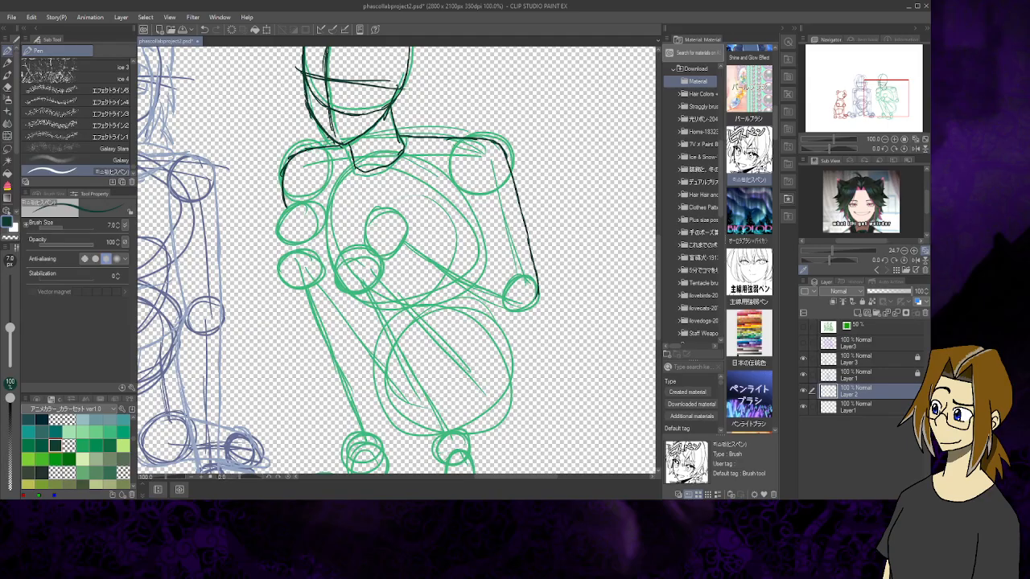
mouse_move(457, 178)
mouse_down()
mouse_move(495, 292)
mouse_move(519, 309)
mouse_move(534, 276)
mouse_up()
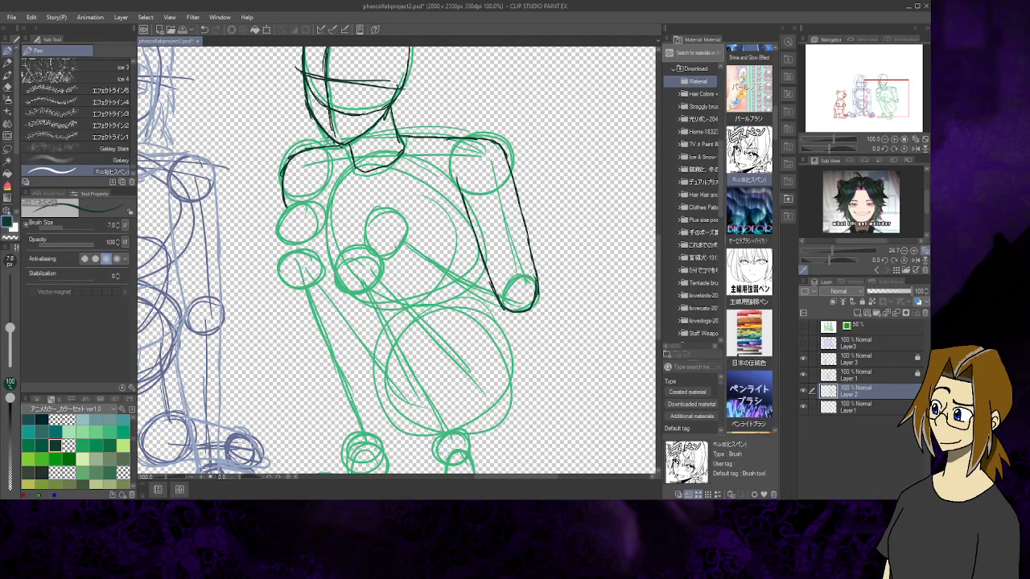
mouse_move(396, 248)
mouse_down()
mouse_move(444, 285)
mouse_move(521, 314)
mouse_up()
mouse_move(404, 232)
mouse_down()
mouse_move(534, 272)
mouse_move(537, 288)
mouse_up()
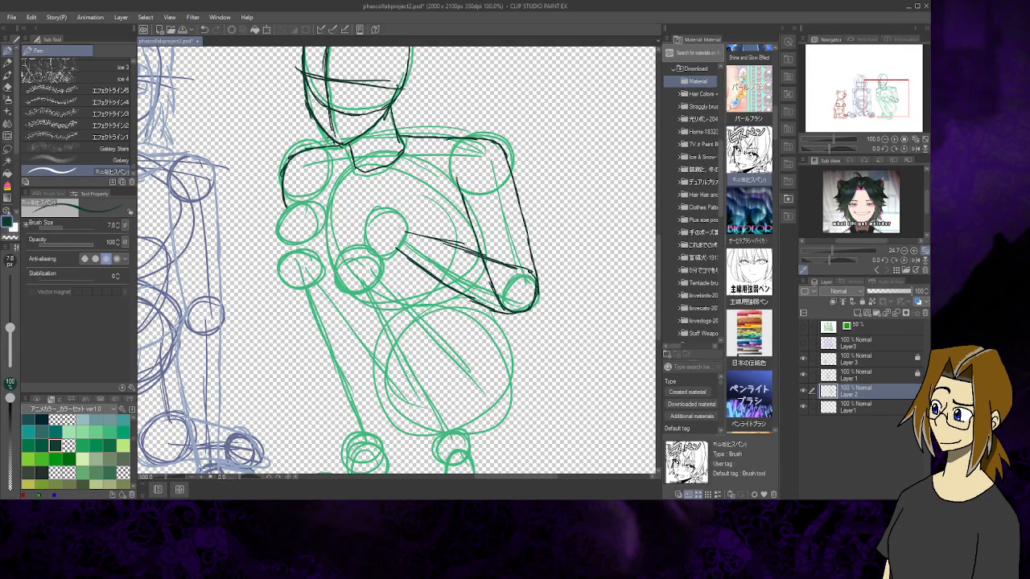
mouse_move(406, 233)
mouse_down()
mouse_move(392, 205)
mouse_move(370, 210)
mouse_move(366, 241)
mouse_move(412, 263)
mouse_up()
Outline the green figure's knee below the hand circle and both sides of its shin down to the ankle
mouse_move(334, 252)
mouse_down()
mouse_move(338, 295)
mouse_move(363, 344)
mouse_move(436, 448)
mouse_up()
drag(373, 256, 414, 339)
mouse_move(394, 293)
mouse_down()
mouse_move(469, 443)
mouse_move(481, 365)
mouse_move(469, 353)
mouse_move(457, 362)
mouse_up()
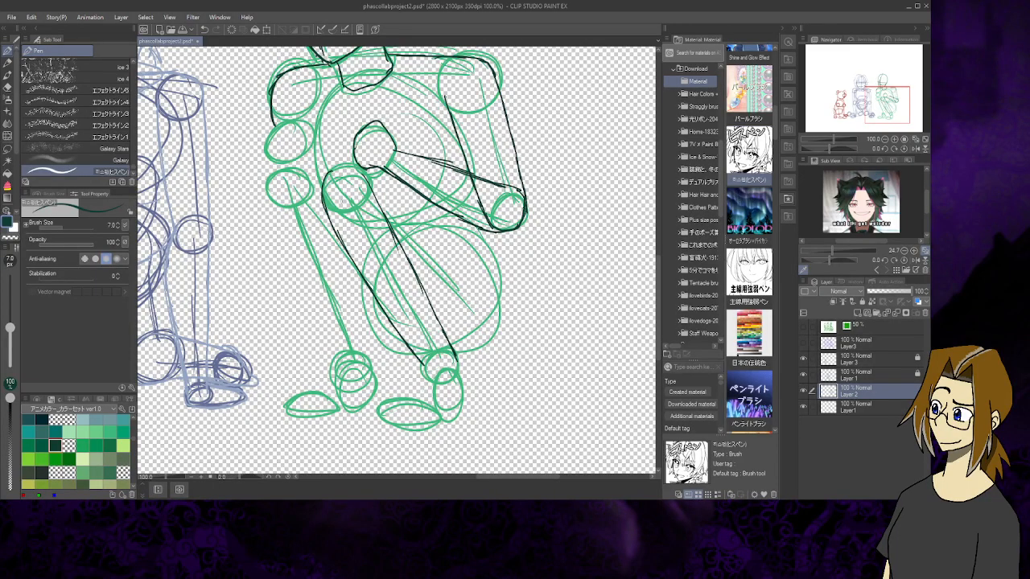
Outline the crouching green figure's thigh and rounded backside, and finish that leg with its ankle and foot
mouse_move(331, 173)
mouse_down()
mouse_move(359, 164)
mouse_move(368, 179)
mouse_move(424, 206)
mouse_move(484, 267)
mouse_up()
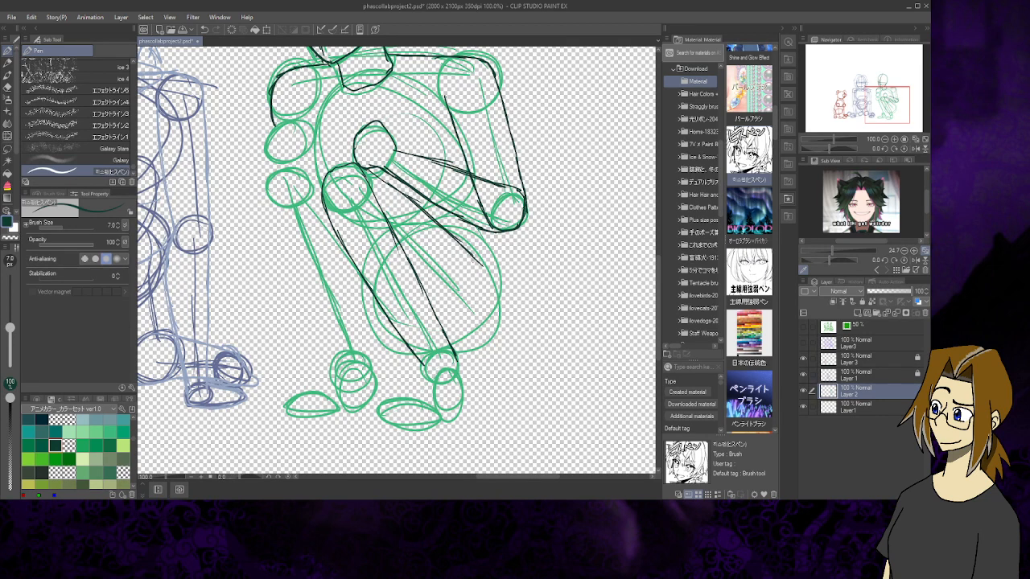
drag(482, 228, 492, 292)
mouse_move(482, 233)
mouse_down()
mouse_move(501, 307)
mouse_move(479, 352)
mouse_move(458, 362)
mouse_up()
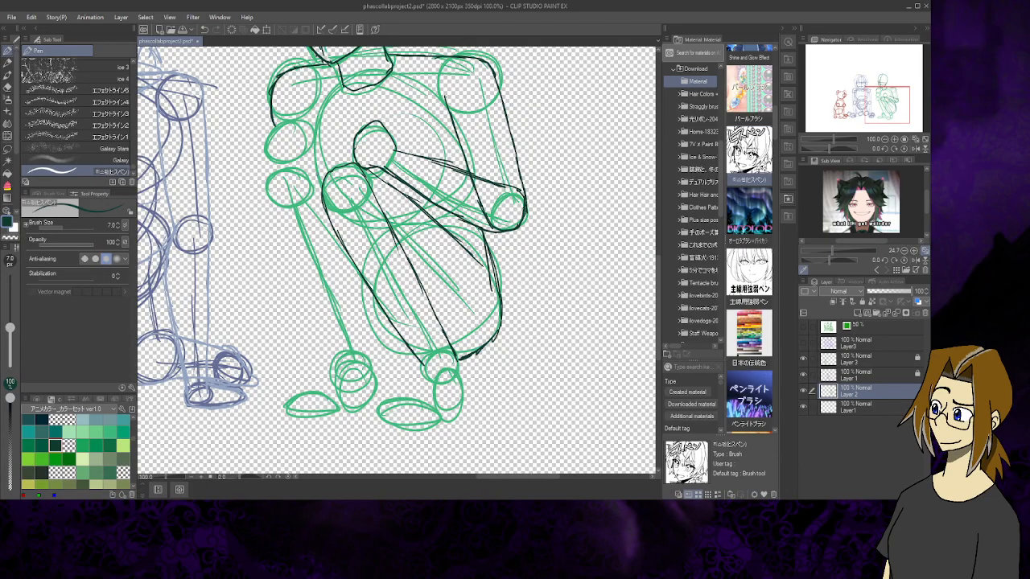
mouse_move(423, 364)
mouse_down()
mouse_move(420, 392)
mouse_move(378, 418)
mouse_move(438, 431)
mouse_move(458, 417)
mouse_move(457, 358)
mouse_move(460, 412)
mouse_up()
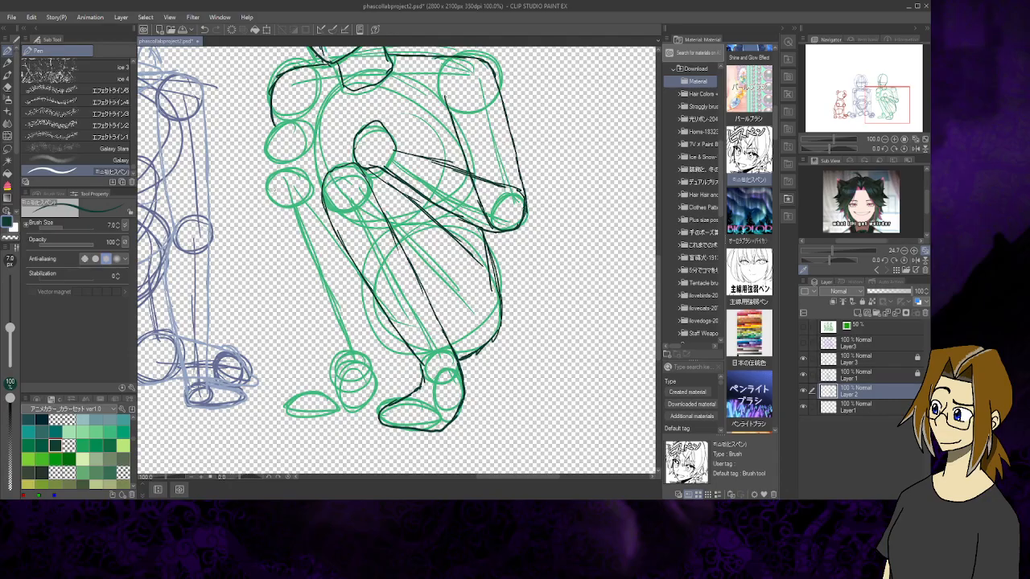
Outline the green figure's other lower leg, rounding the knee and following the shin down around the ankle and foot
drag(269, 187, 338, 369)
drag(315, 174, 373, 381)
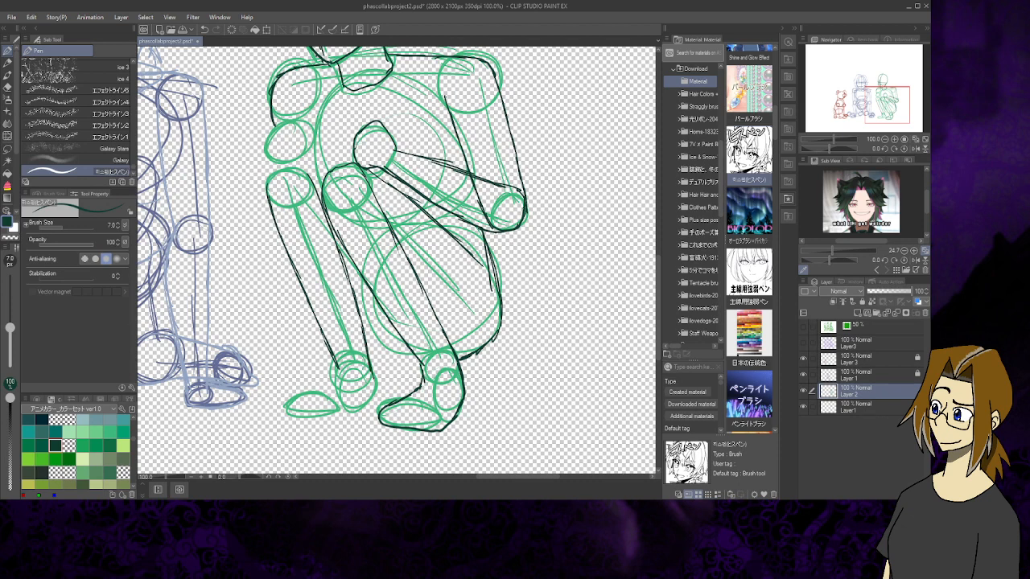
mouse_move(268, 195)
mouse_down()
mouse_move(280, 169)
mouse_move(324, 183)
mouse_up()
mouse_move(369, 352)
mouse_down()
mouse_move(375, 402)
mouse_move(296, 419)
mouse_move(299, 393)
mouse_move(298, 417)
mouse_move(341, 410)
mouse_move(325, 388)
mouse_move(336, 368)
mouse_up()
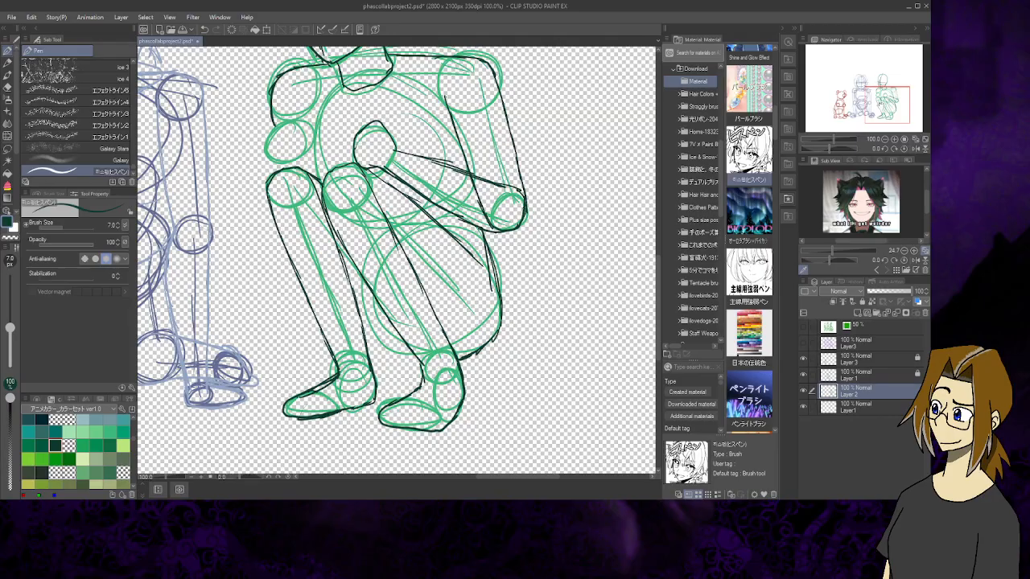
Outline the green figure's far forearm and hand resting on the knee, and extend the near hand beside its circle
scroll(396, 261, up, 5)
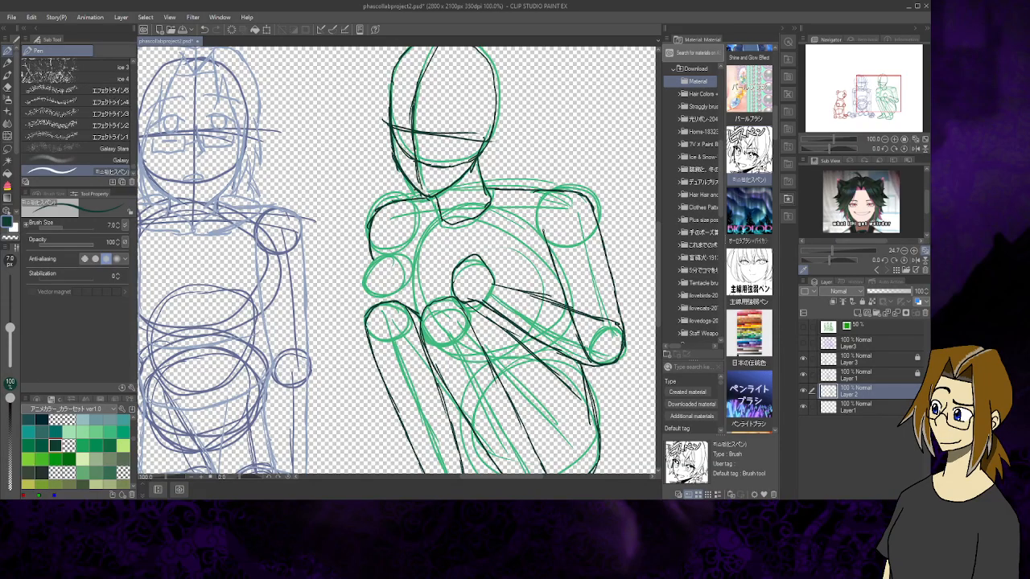
mouse_move(378, 259)
mouse_down()
mouse_move(362, 305)
mouse_move(414, 257)
mouse_move(410, 315)
mouse_move(365, 285)
mouse_move(387, 302)
mouse_up()
drag(365, 294, 373, 304)
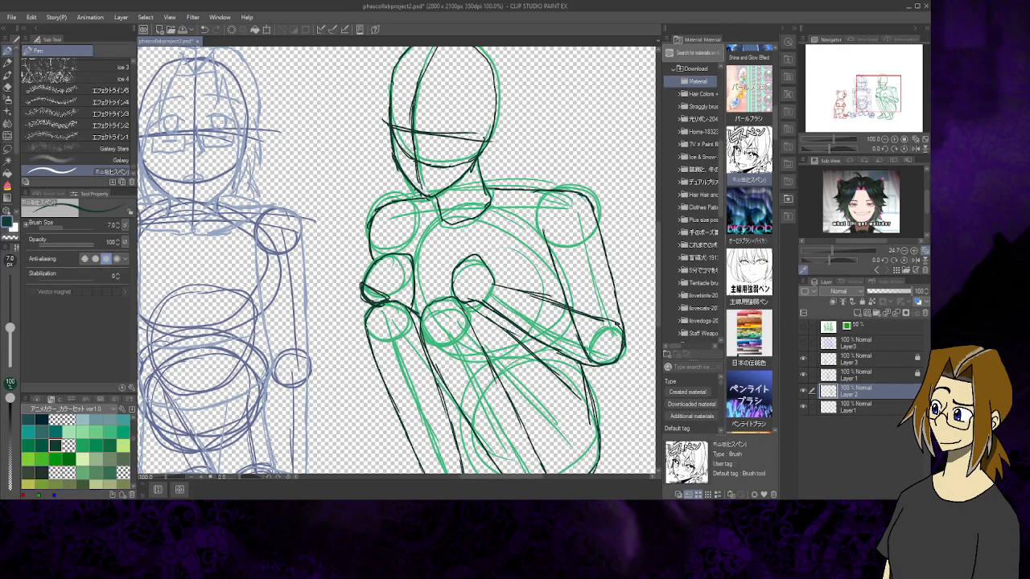
drag(467, 258, 440, 299)
Try sketching pointed bangs across the green figure's forehead and loose hair strands beside its face
drag(879, 93, 876, 86)
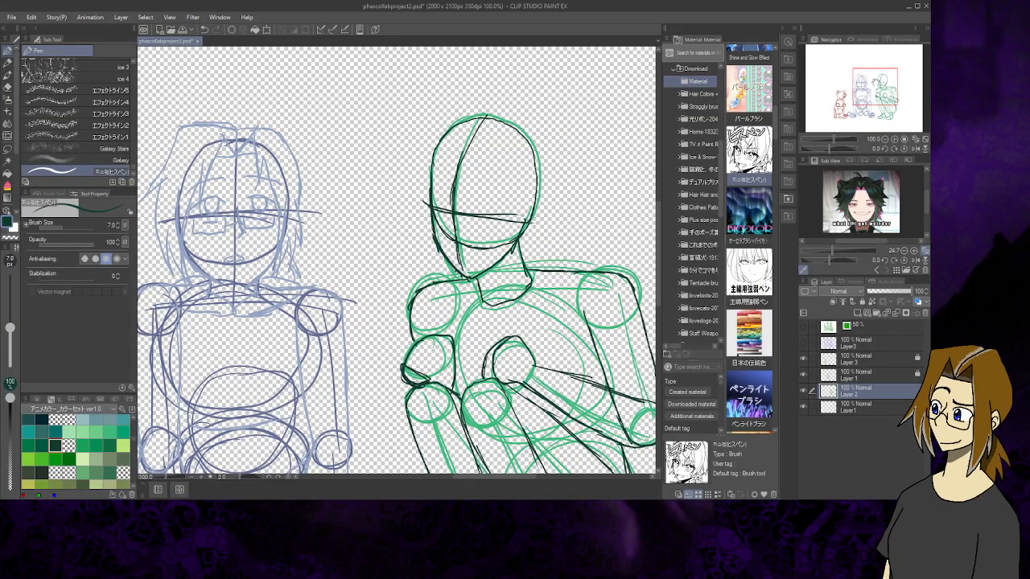
drag(875, 86, 877, 91)
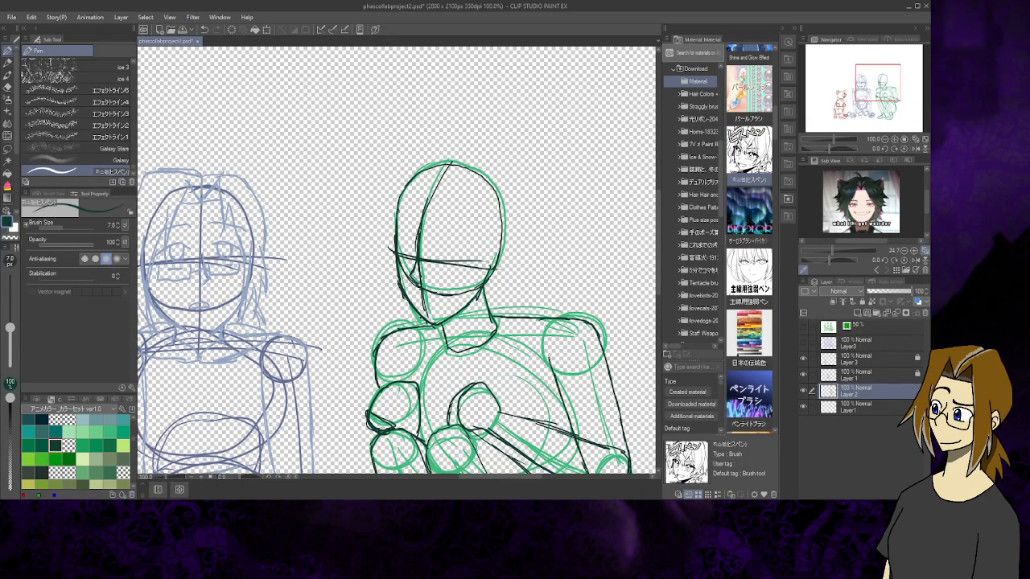
mouse_move(443, 178)
mouse_down()
mouse_move(427, 203)
mouse_move(476, 268)
mouse_up()
mouse_move(429, 198)
mouse_down()
mouse_move(440, 203)
mouse_move(419, 177)
mouse_move(396, 239)
mouse_up()
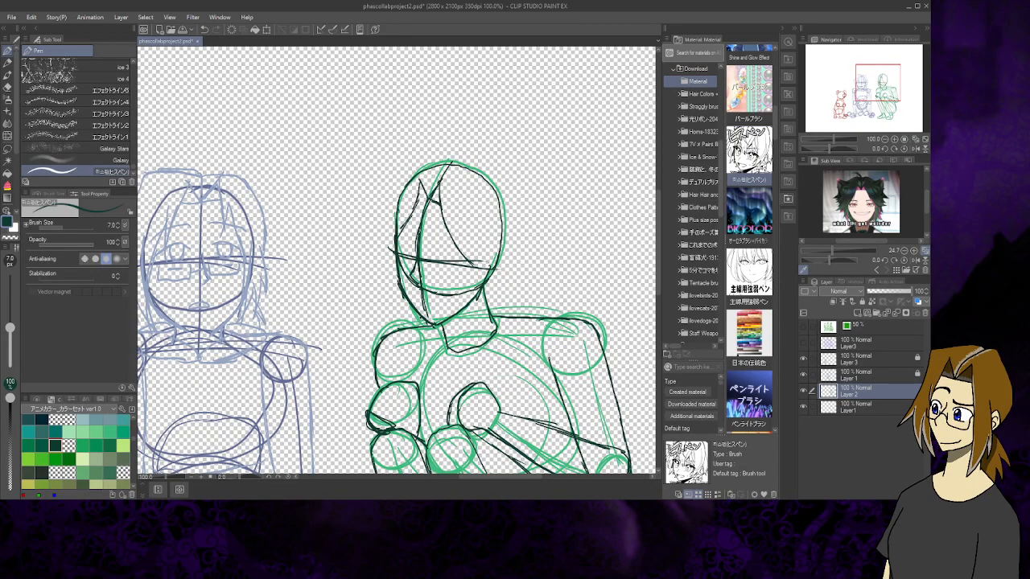
drag(418, 198, 391, 249)
drag(389, 194, 368, 246)
drag(375, 227, 369, 252)
mouse_move(384, 225)
mouse_down()
mouse_move(370, 256)
mouse_move(387, 252)
mouse_up()
drag(387, 203, 379, 213)
drag(394, 180, 381, 207)
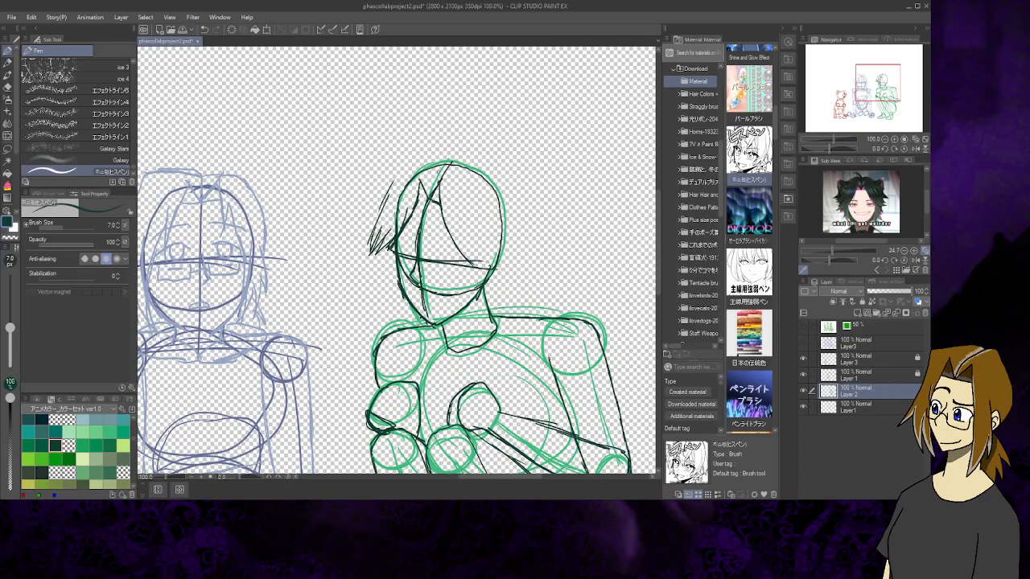
Erase the loose hair strands outside the green figure's head with an enlarged Erase Along Edge eraser
key(e)
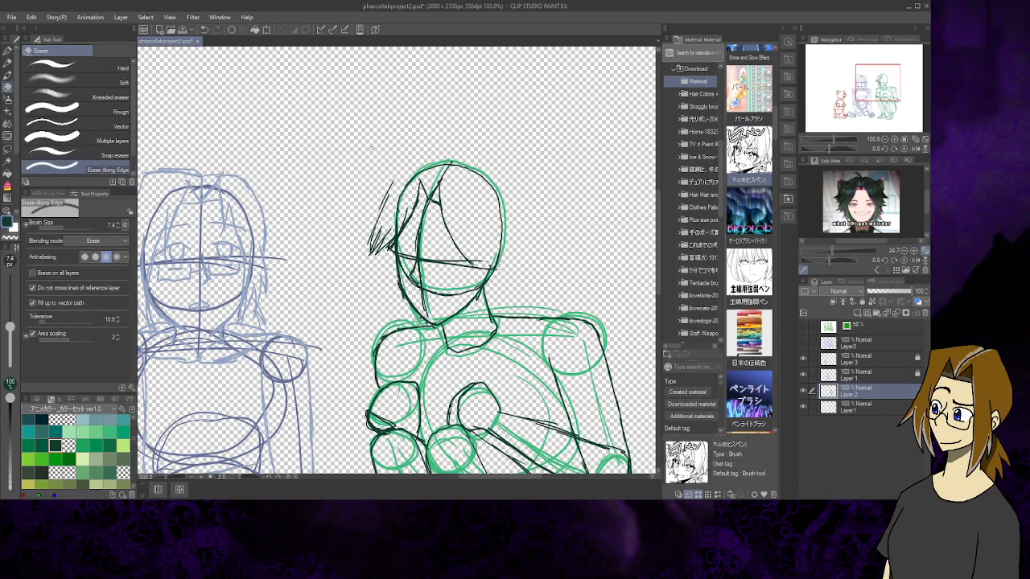
drag(394, 179, 368, 254)
click(74, 228)
drag(376, 243, 376, 235)
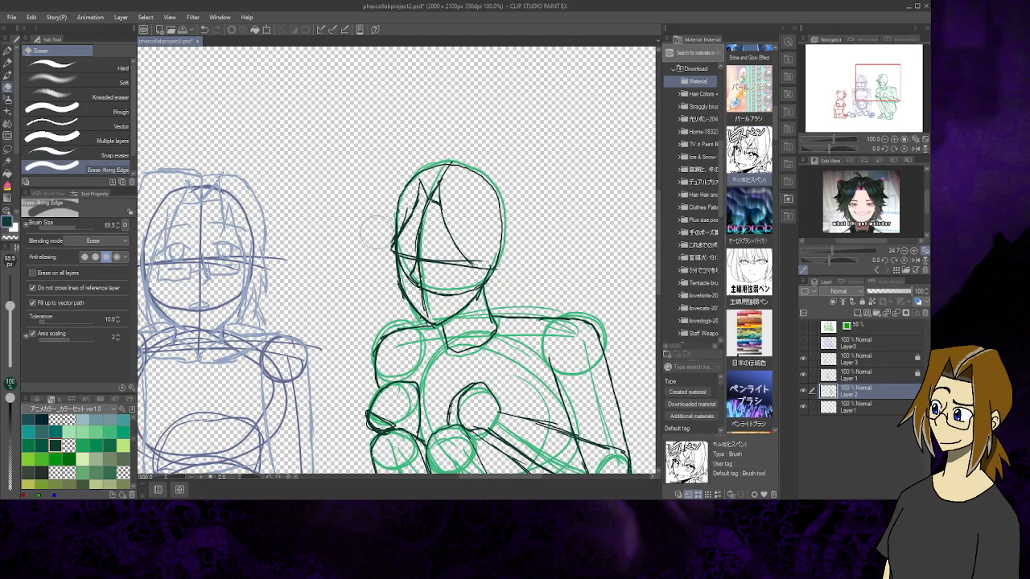
Erase the remaining bangs from the green figure's forehead, using a smaller eraser for the strokes near the face's centre line
click(7, 51)
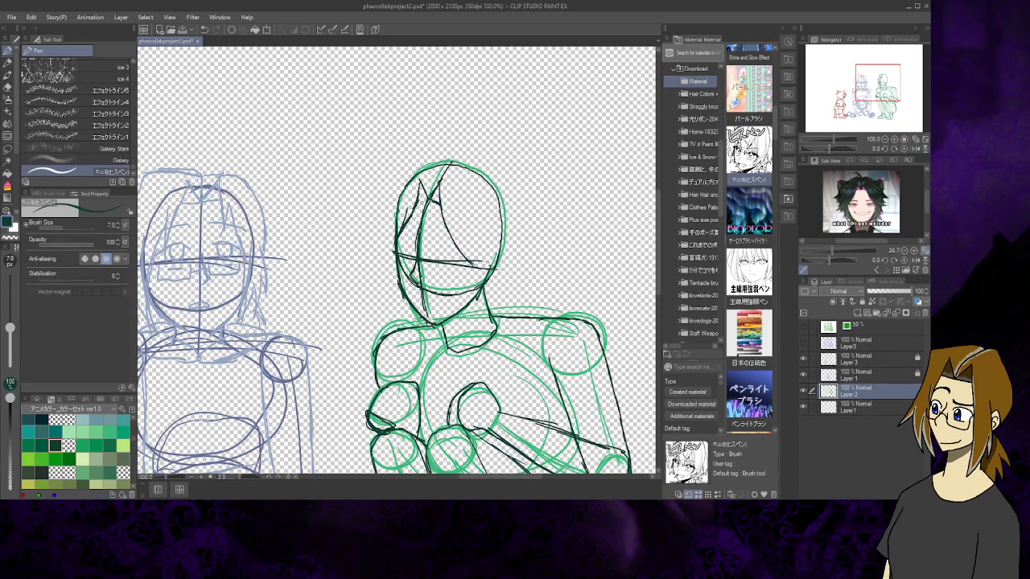
drag(439, 195, 421, 204)
click(10, 87)
drag(439, 187, 466, 240)
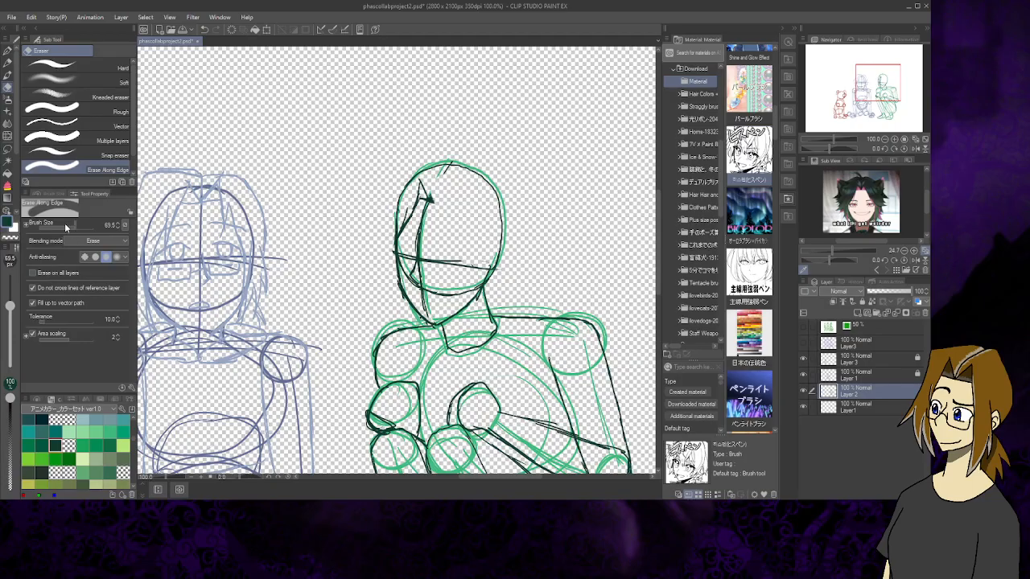
drag(64, 223, 31, 223)
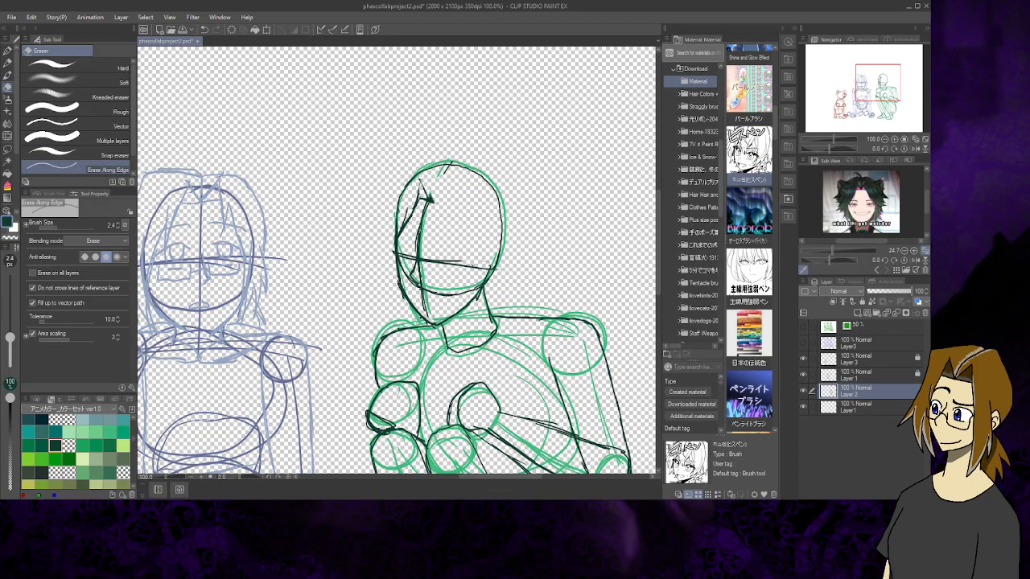
drag(32, 224, 65, 226)
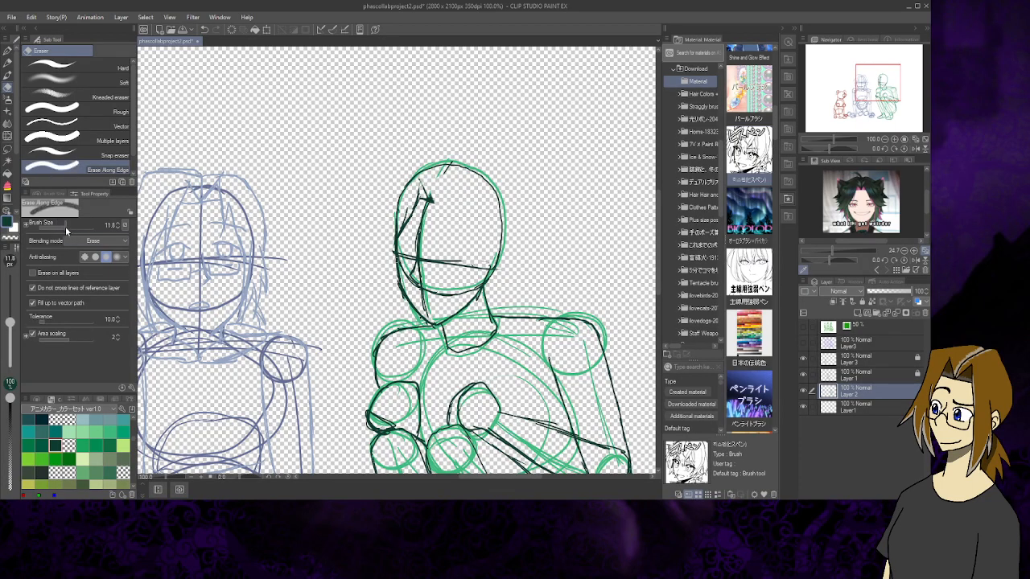
mouse_move(421, 182)
mouse_down()
mouse_move(425, 193)
mouse_move(400, 233)
mouse_up()
mouse_move(421, 182)
mouse_down()
mouse_move(431, 207)
mouse_move(428, 196)
mouse_up()
Redraw the curved vertical centre line of the green figure's face from the crown towards the chin
click(7, 51)
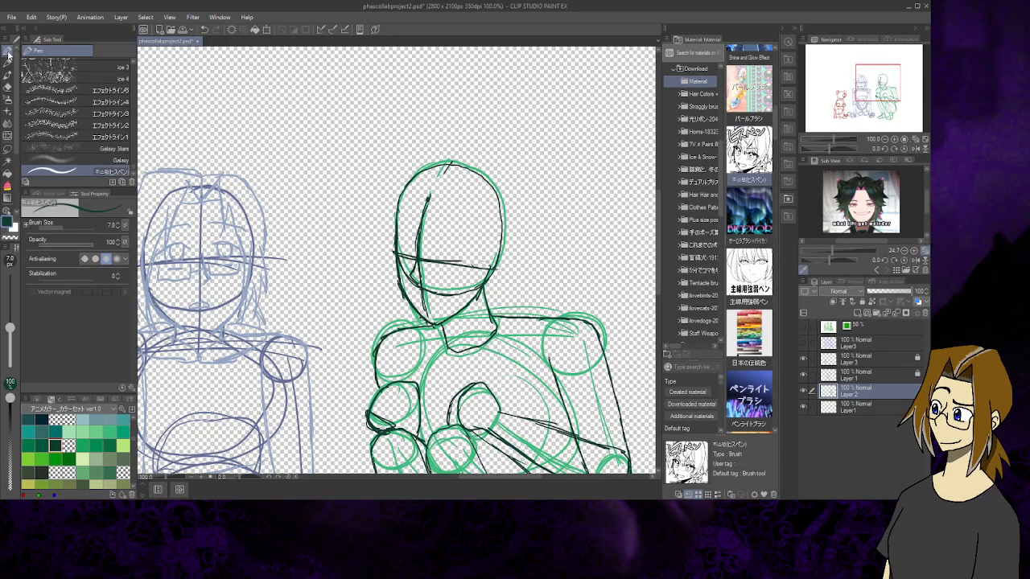
drag(450, 164, 422, 224)
mouse_move(415, 263)
mouse_down()
mouse_move(436, 325)
mouse_move(427, 311)
mouse_up()
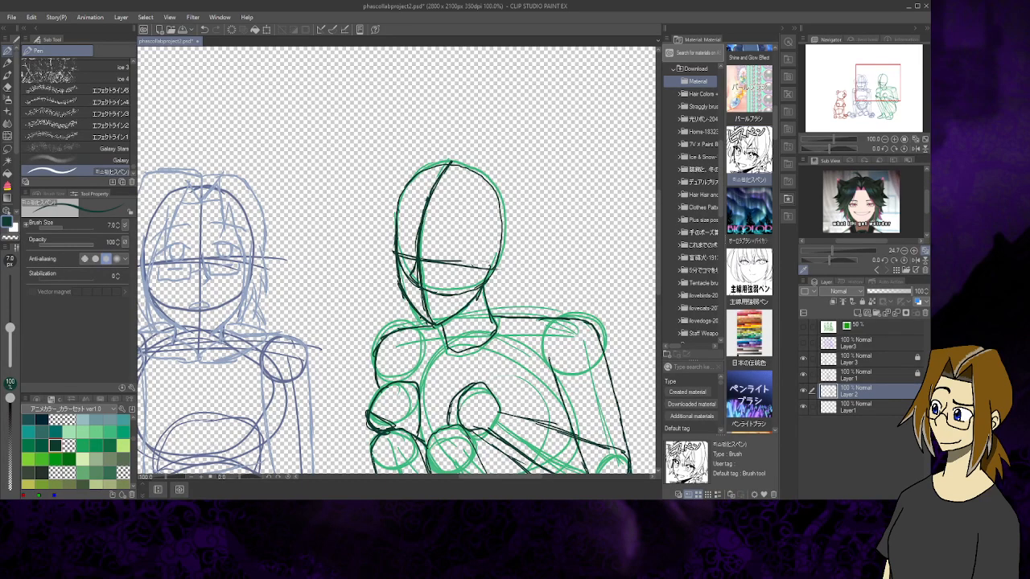
Switch the pen colour to an orange-brown swatch for outlining the red dog figure
drag(869, 94, 885, 95)
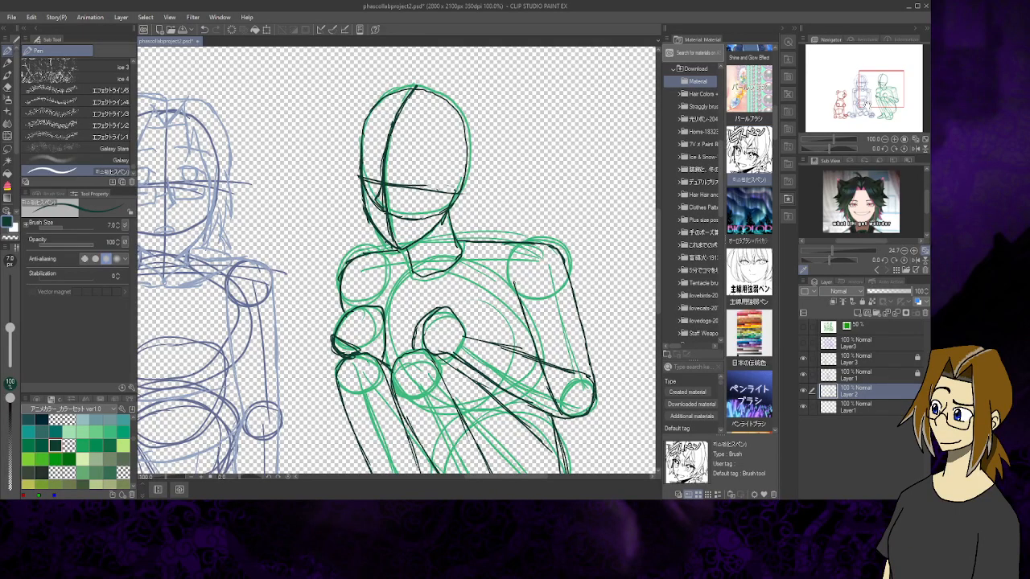
drag(883, 95, 855, 102)
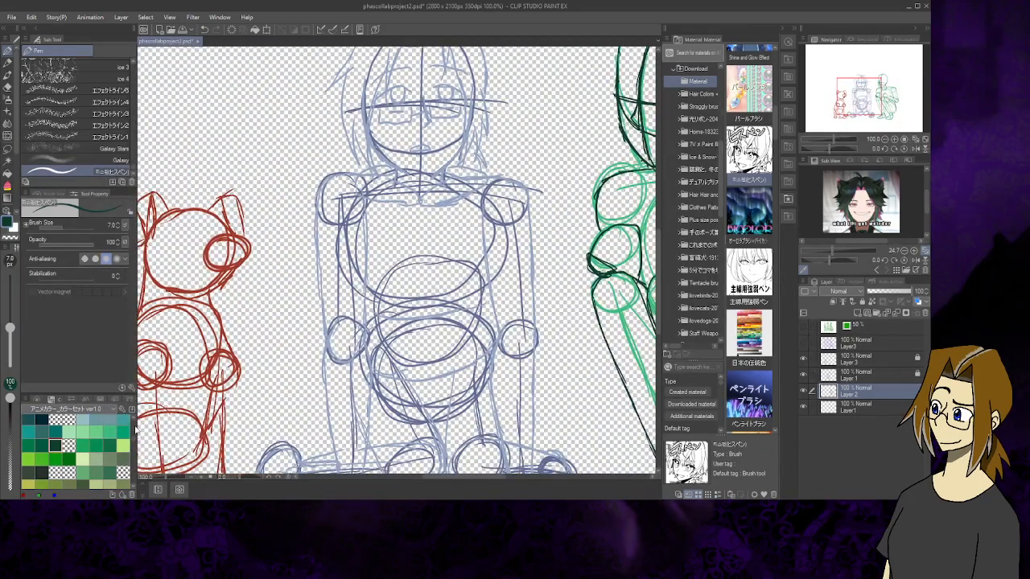
scroll(133, 438, down, 5)
scroll(135, 448, down, 6)
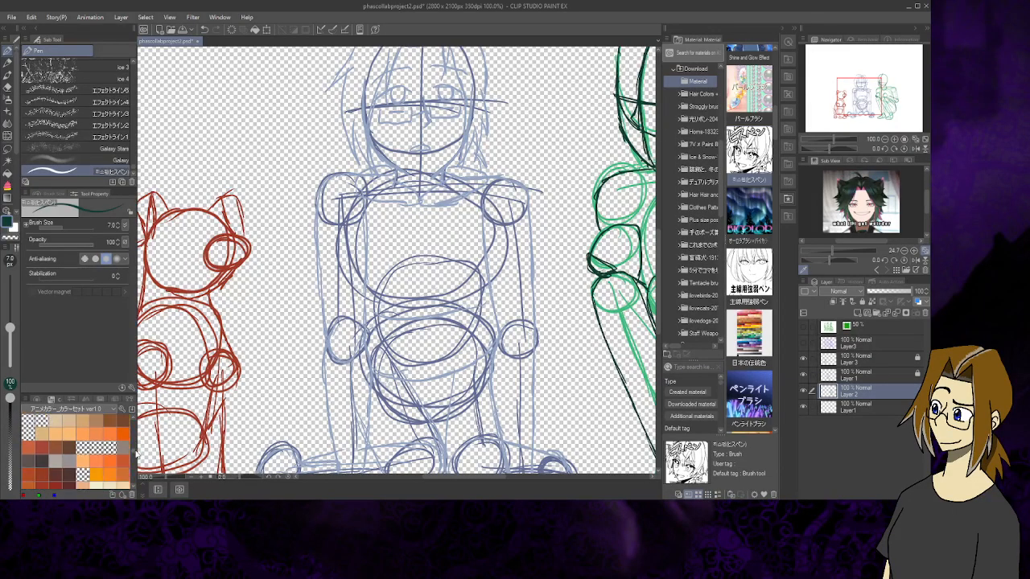
scroll(137, 456, down, 5)
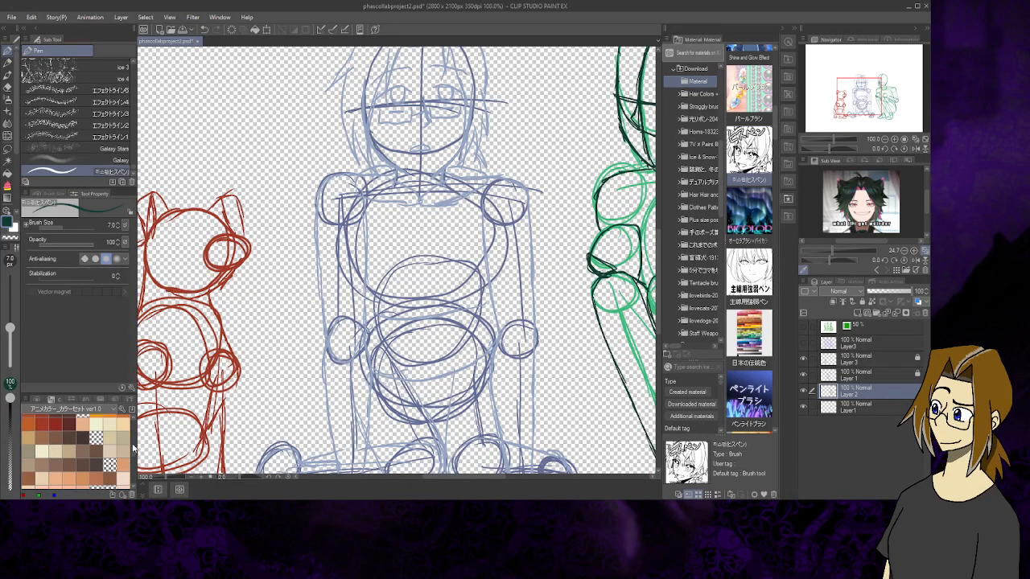
click(59, 435)
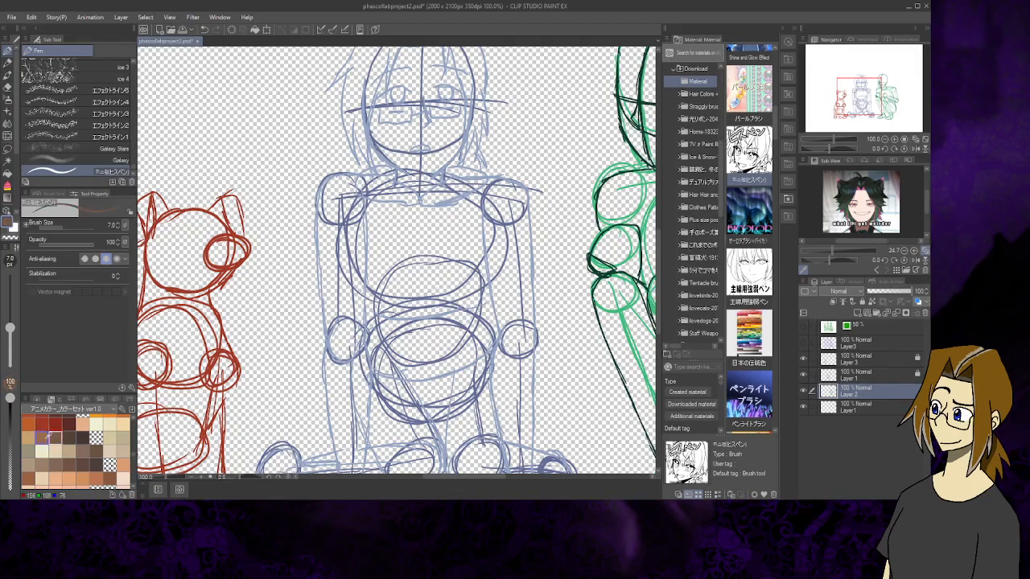
click(41, 437)
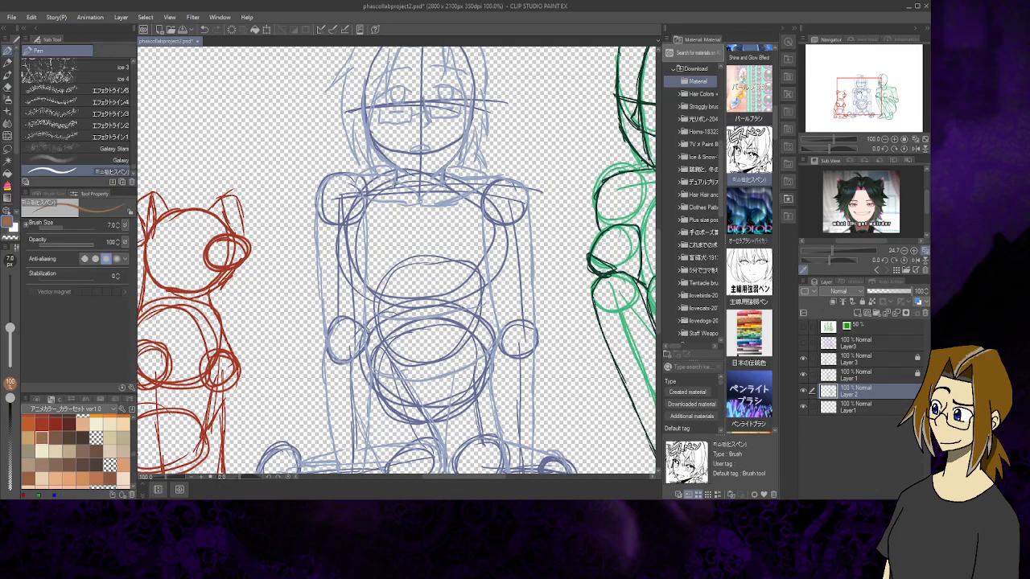
mouse_move(277, 310)
mouse_down()
mouse_move(446, 240)
mouse_move(465, 245)
mouse_up()
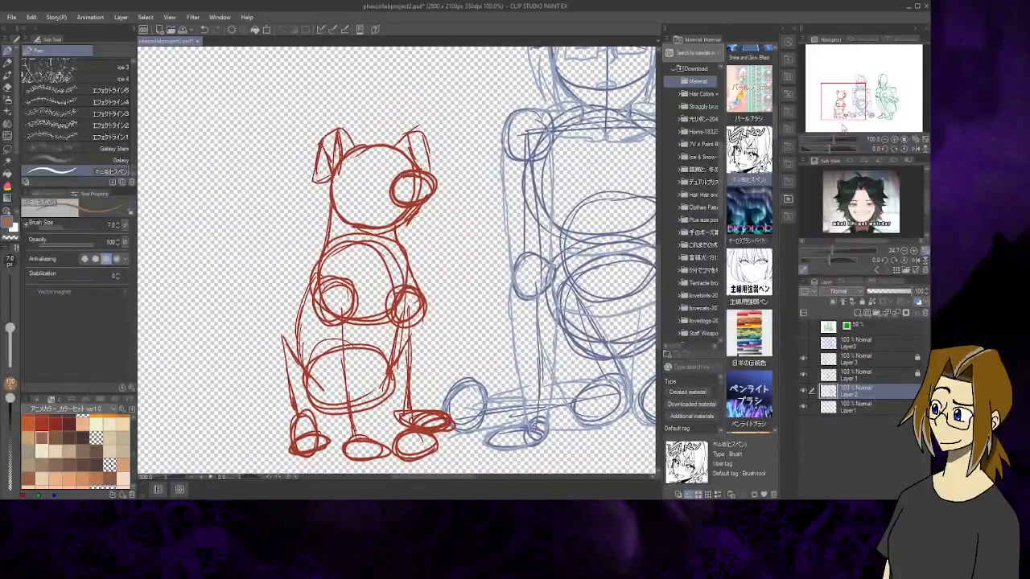
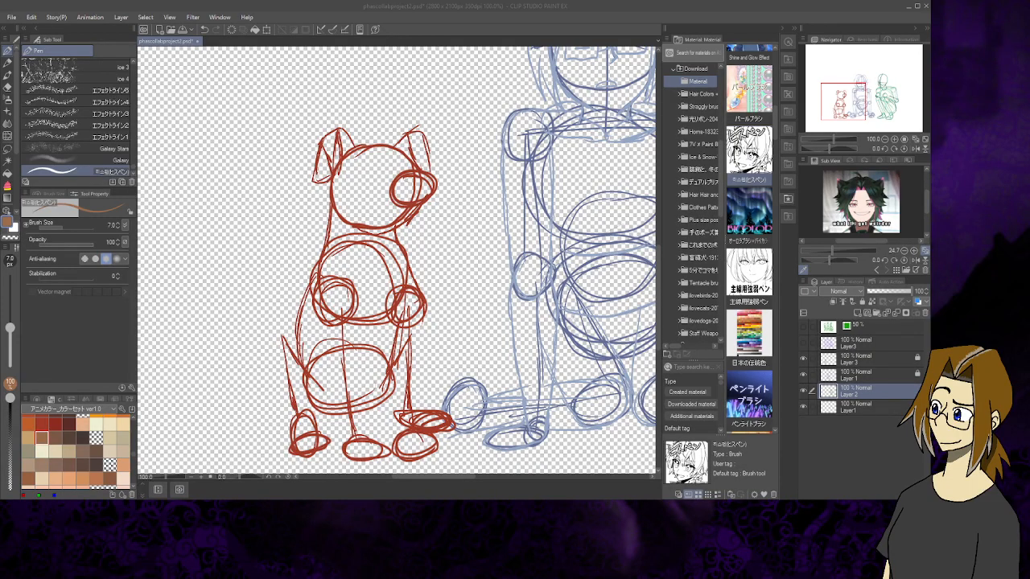
Mark the start of the dog's muzzle, lock Layer 2, and make Layer 3 the active, unlocked layer
drag(388, 164, 394, 171)
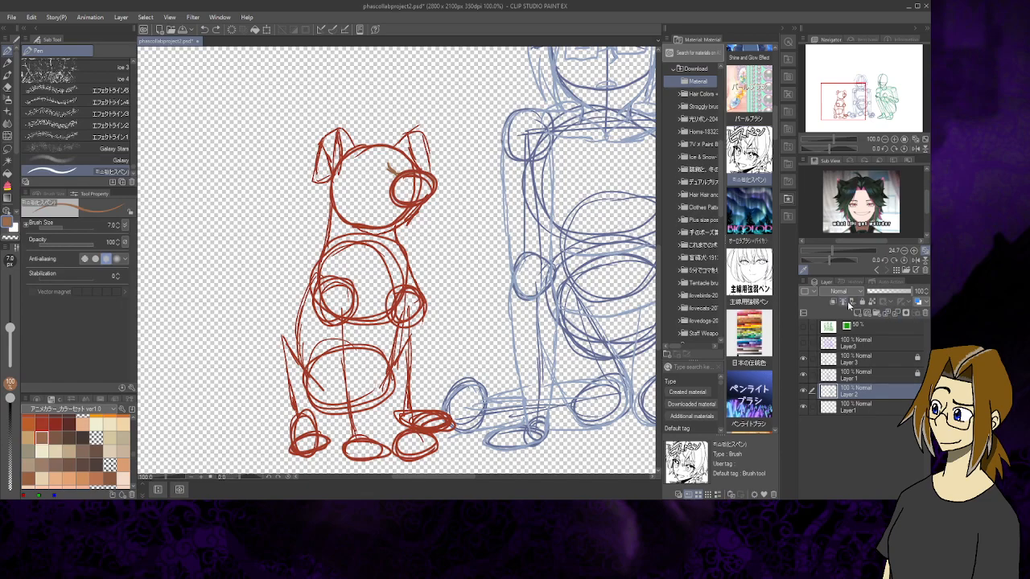
click(862, 302)
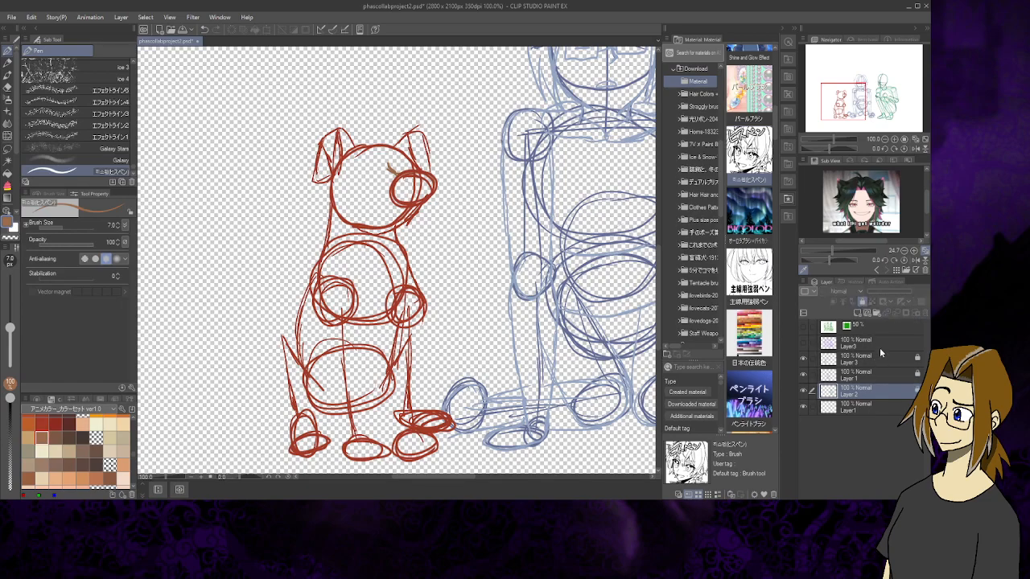
click(880, 356)
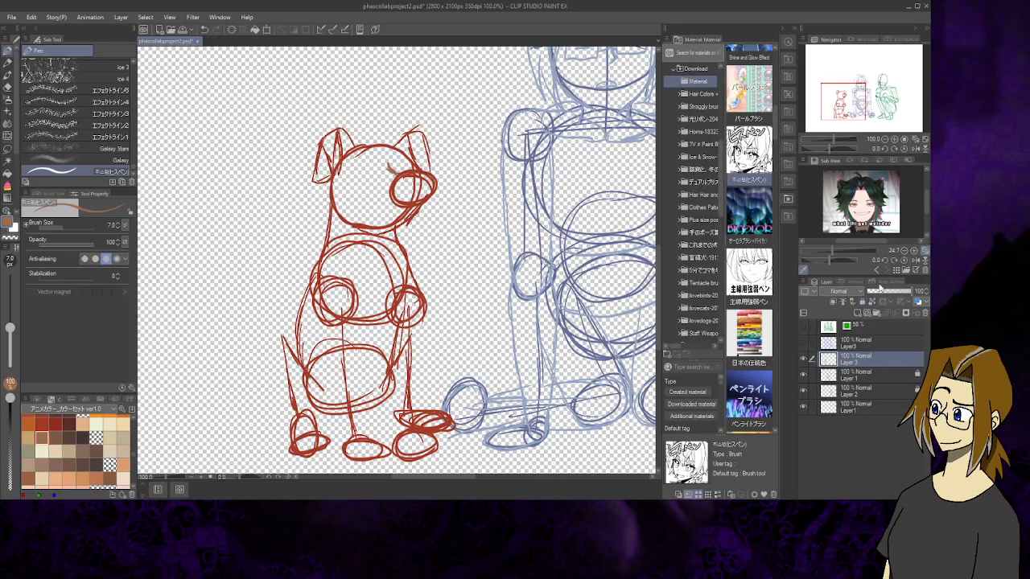
Outline the dog's muzzle and nose and both of its folded ears in brown
mouse_move(394, 171)
mouse_down()
mouse_move(431, 170)
mouse_move(438, 189)
mouse_move(406, 217)
mouse_up()
drag(414, 175, 427, 179)
mouse_move(339, 133)
mouse_down()
mouse_move(357, 149)
mouse_move(315, 201)
mouse_up()
mouse_move(320, 144)
mouse_down()
mouse_move(301, 200)
mouse_move(322, 202)
mouse_move(330, 131)
mouse_move(341, 129)
mouse_up()
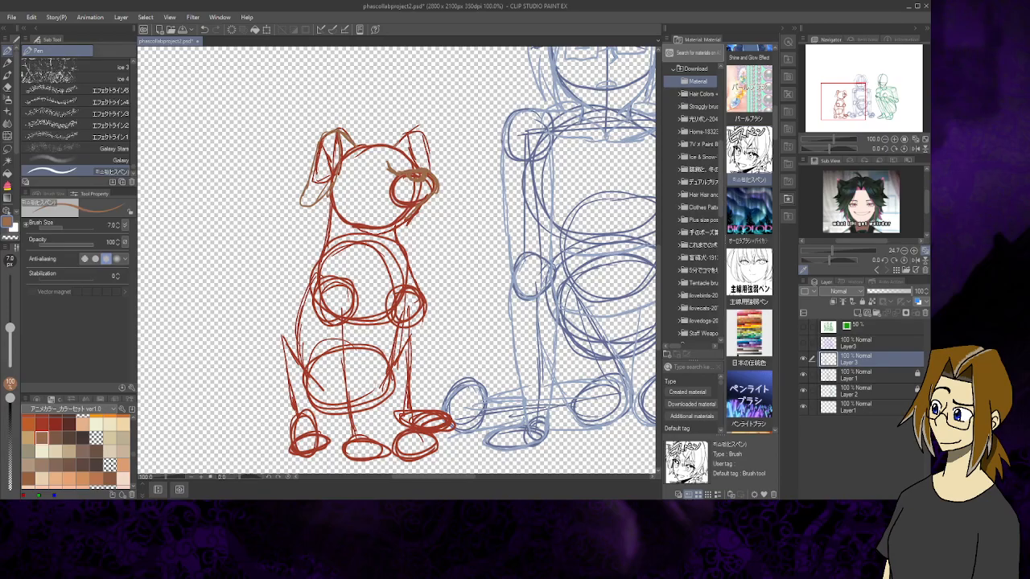
drag(407, 142, 409, 157)
drag(417, 140, 433, 172)
mouse_move(418, 180)
mouse_down()
mouse_move(418, 192)
mouse_move(389, 196)
mouse_move(439, 186)
mouse_up()
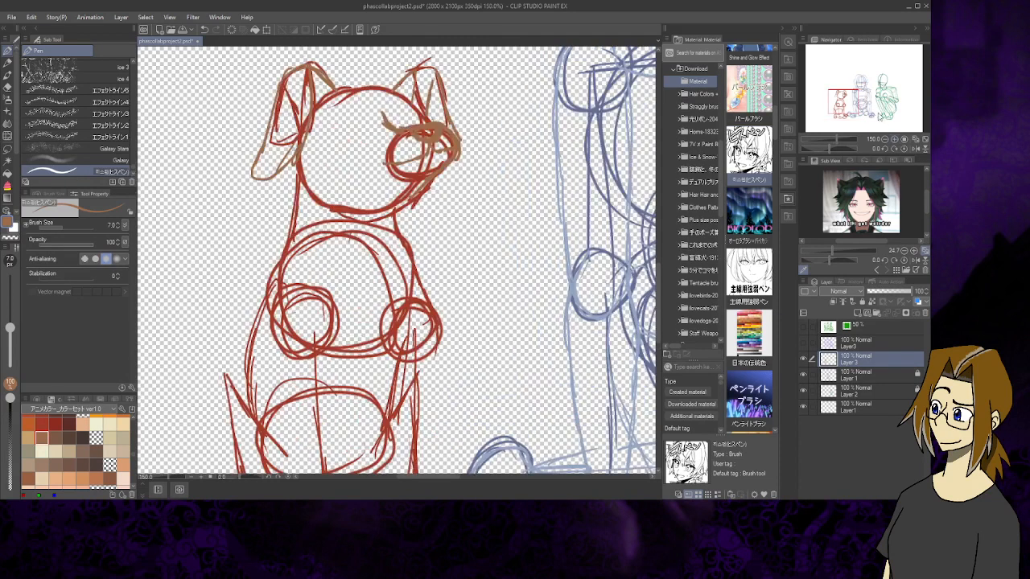
Draw the rounded brow shapes and crown between the dog's ears, and sketch its eyes and mouth
drag(844, 101, 842, 97)
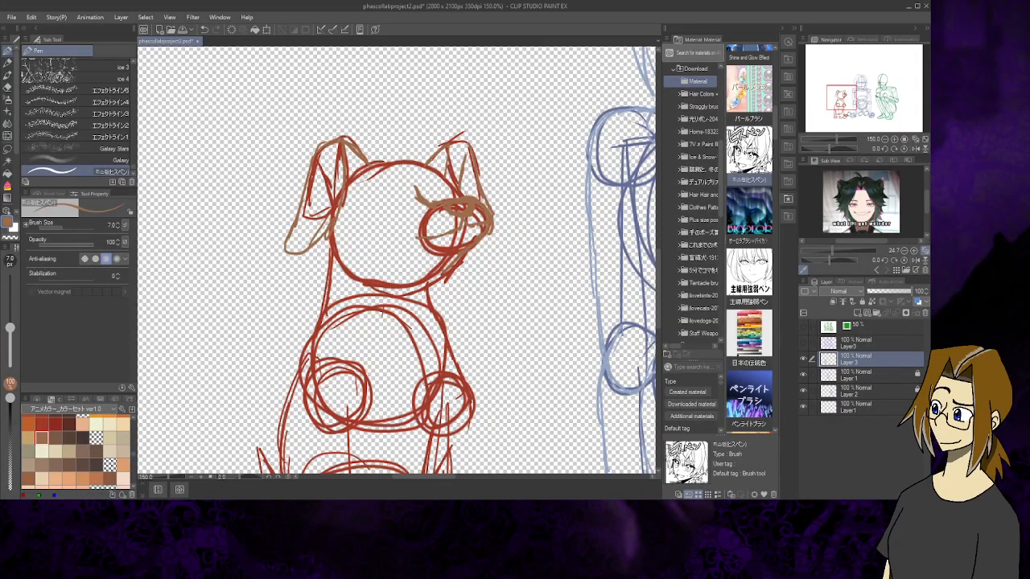
mouse_move(383, 155)
mouse_down()
mouse_move(373, 178)
mouse_move(346, 173)
mouse_move(423, 161)
mouse_move(398, 162)
mouse_up()
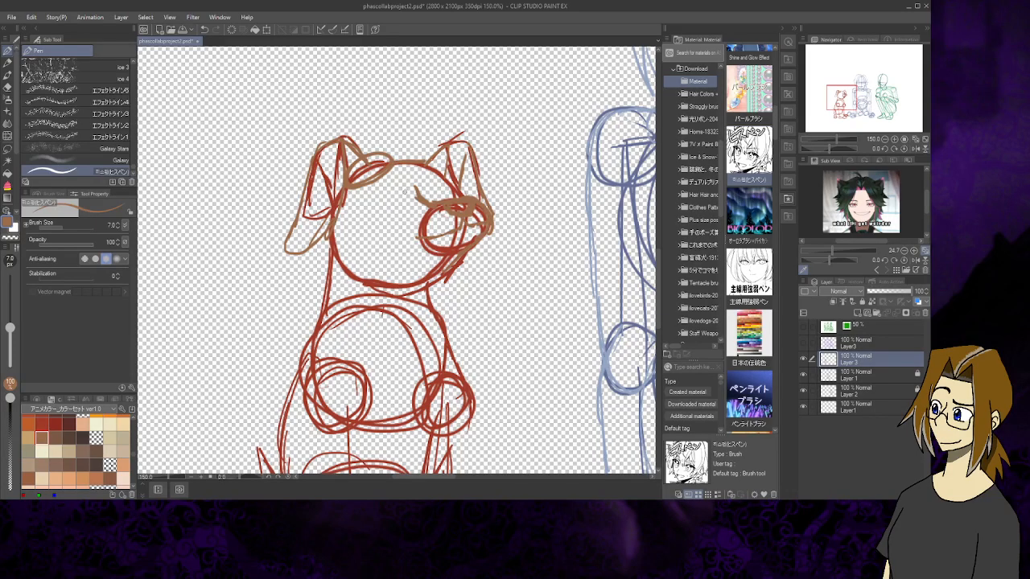
mouse_move(417, 153)
mouse_down()
mouse_move(436, 150)
mouse_move(449, 176)
mouse_move(415, 151)
mouse_move(401, 156)
mouse_move(418, 157)
mouse_up()
drag(418, 157, 391, 160)
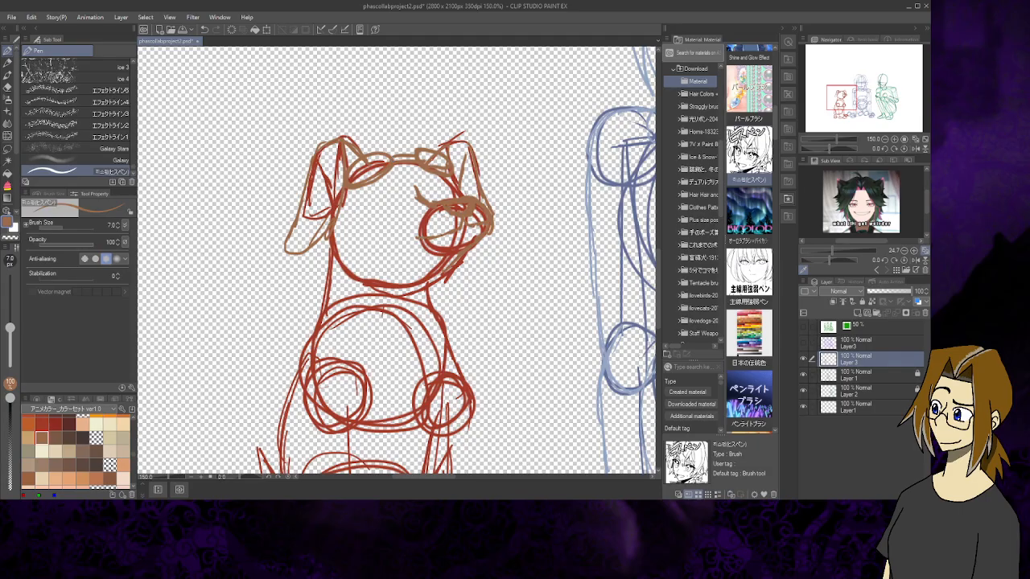
drag(426, 243, 483, 228)
mouse_move(370, 203)
mouse_down()
mouse_move(366, 193)
mouse_move(388, 181)
mouse_move(399, 196)
mouse_move(387, 212)
mouse_move(396, 207)
mouse_move(376, 198)
mouse_move(427, 176)
mouse_move(448, 182)
mouse_move(433, 194)
mouse_move(440, 177)
mouse_move(447, 192)
mouse_up()
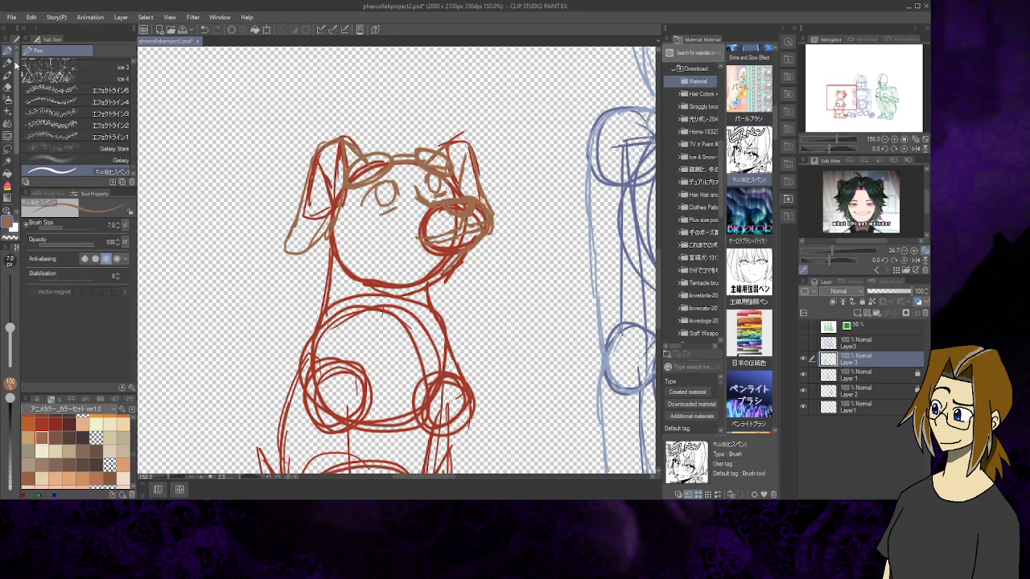
Erase the red muzzle circle and the old mouth lines with the Erase Along Edge eraser at size 63.6
click(7, 86)
drag(426, 236, 425, 238)
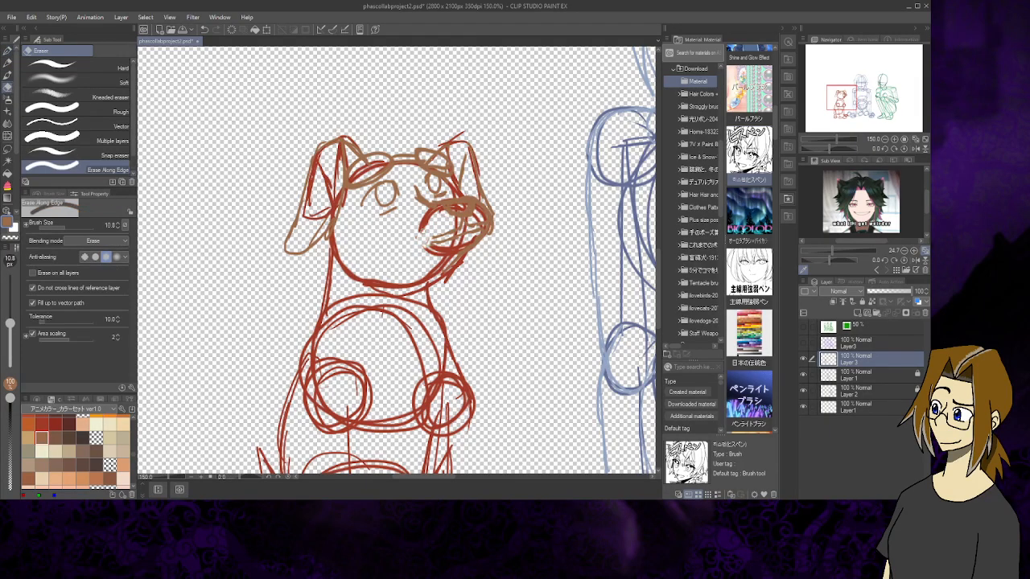
click(70, 229)
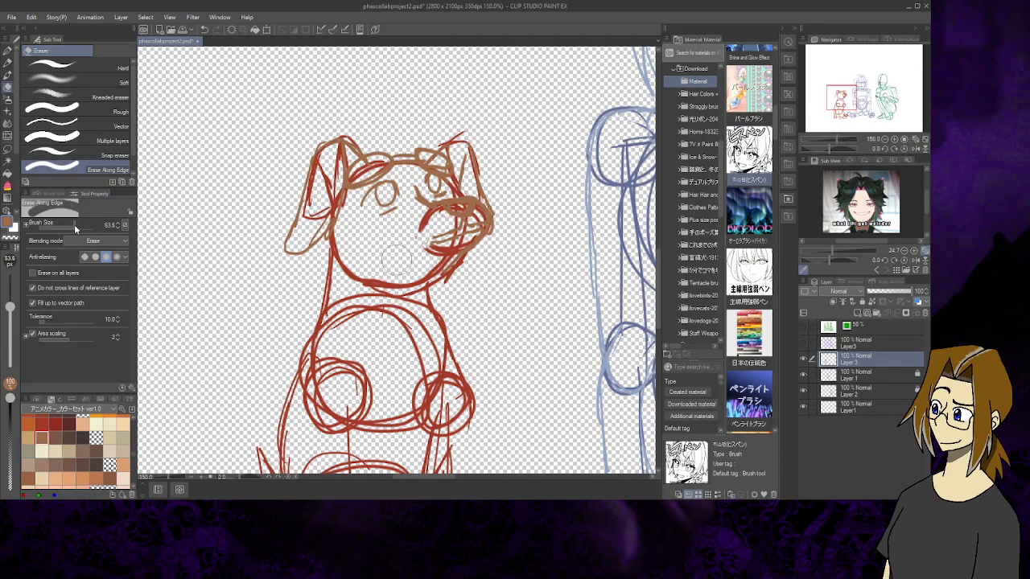
mouse_move(423, 247)
mouse_down()
mouse_move(448, 233)
mouse_move(435, 254)
mouse_move(443, 230)
mouse_up()
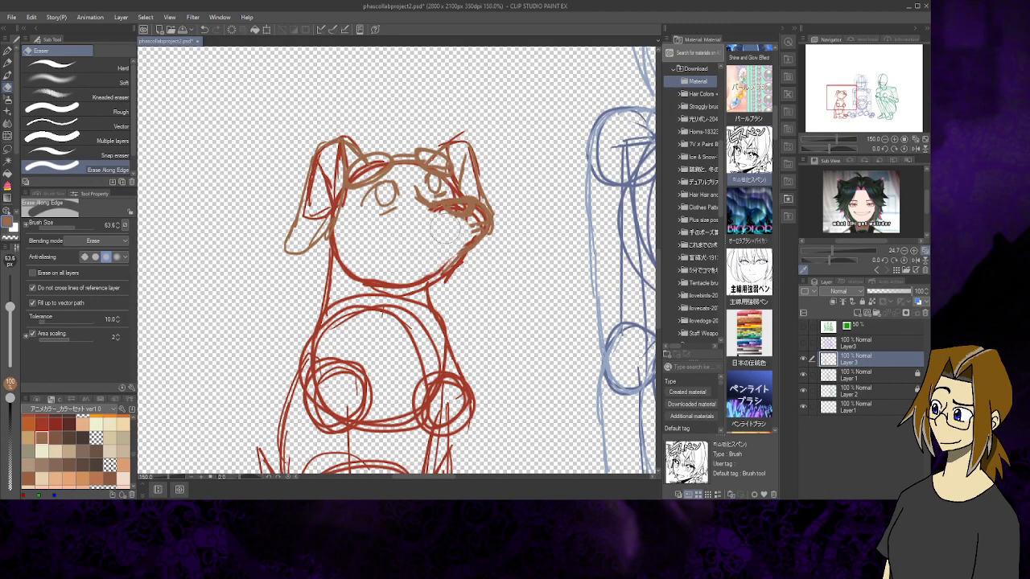
Redraw the dog's open mouth in brown with the pen, erase the protruding nose tip, and redraw the muzzle's front edge
click(8, 52)
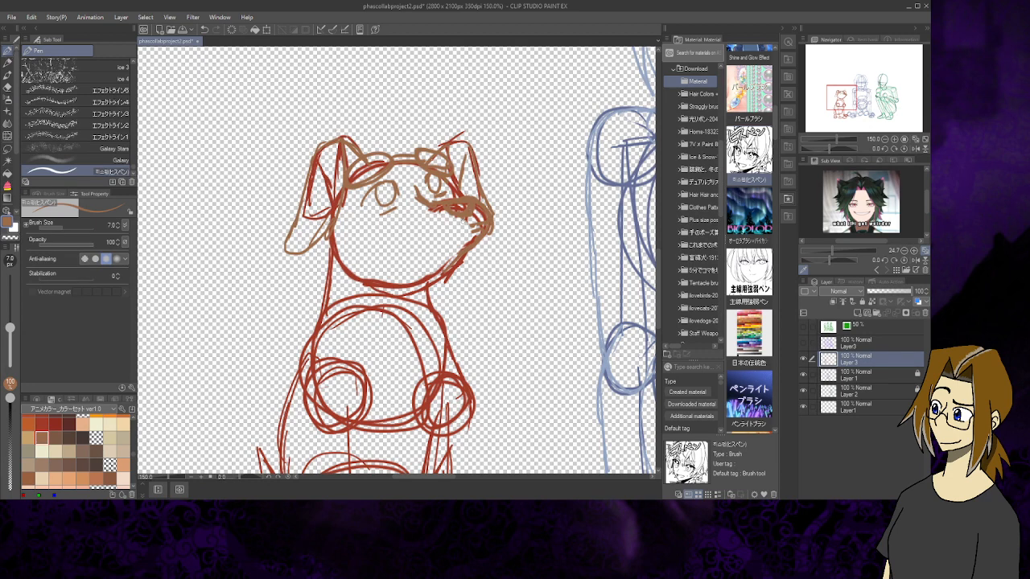
mouse_move(465, 219)
mouse_down()
mouse_move(462, 230)
mouse_move(405, 245)
mouse_move(481, 231)
mouse_move(477, 202)
mouse_move(487, 223)
mouse_up()
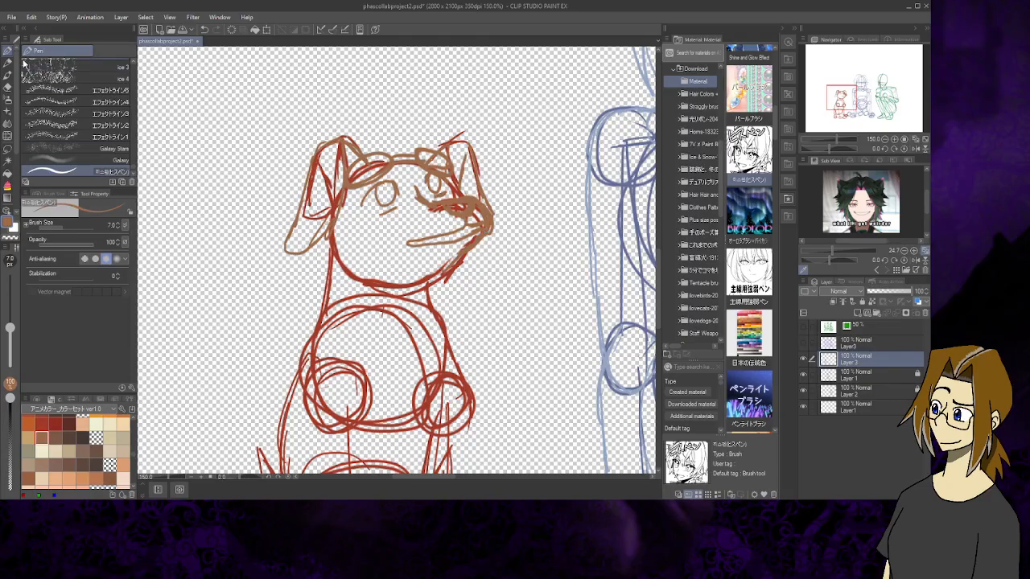
key(e)
mouse_move(502, 214)
mouse_down()
mouse_move(493, 206)
mouse_move(494, 219)
mouse_up()
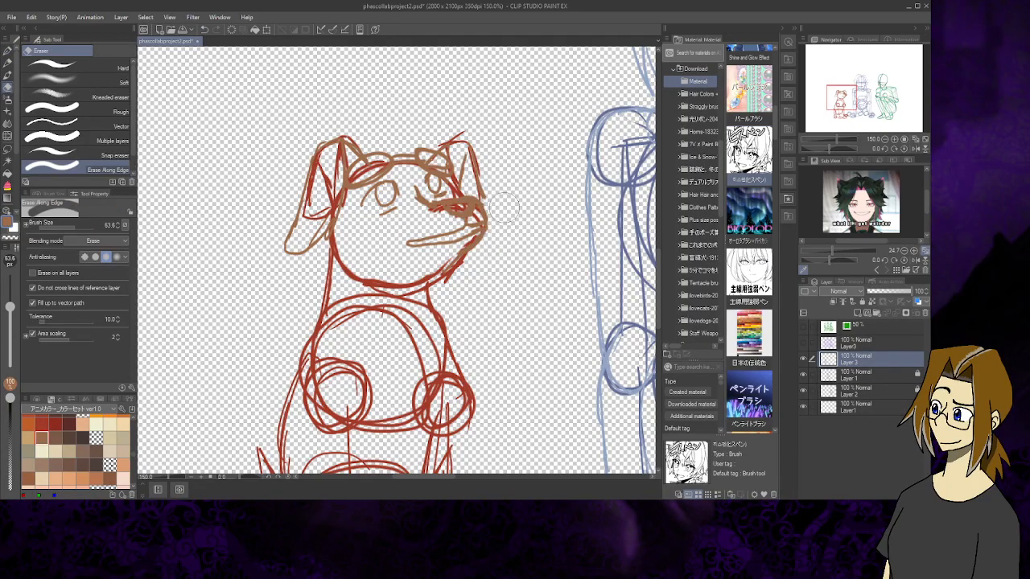
click(8, 51)
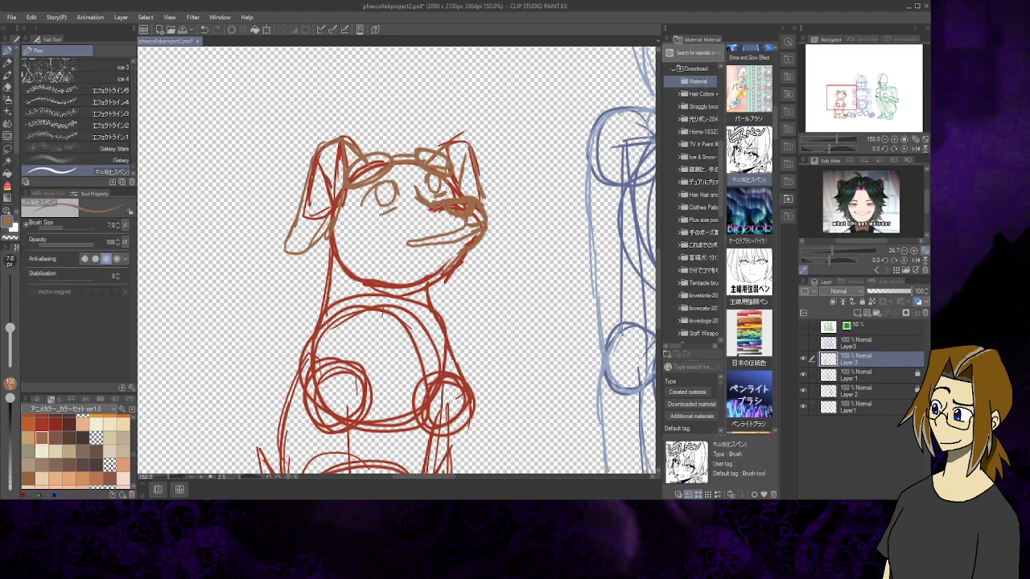
drag(485, 199, 486, 220)
Outline the dog's chest side and both front legs down to their paws in brown over the red construction lines
mouse_move(431, 284)
mouse_down()
mouse_move(472, 394)
mouse_move(470, 451)
mouse_move(446, 237)
mouse_move(443, 366)
mouse_move(466, 412)
mouse_move(459, 401)
mouse_up()
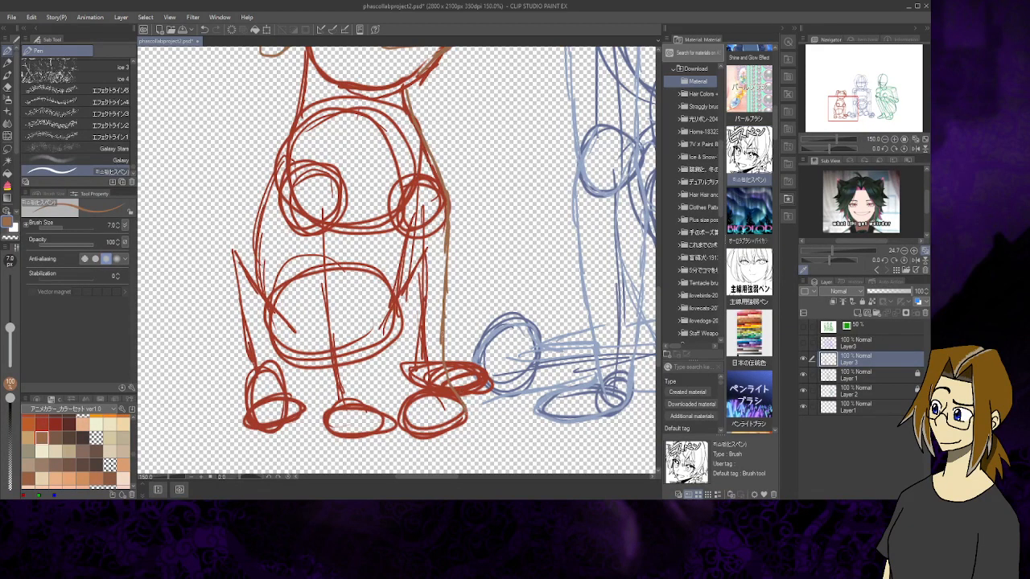
mouse_move(445, 334)
mouse_down()
mouse_move(460, 427)
mouse_move(433, 431)
mouse_up()
drag(281, 173, 287, 267)
mouse_move(278, 219)
mouse_down()
mouse_move(325, 430)
mouse_move(351, 440)
mouse_move(366, 417)
mouse_up()
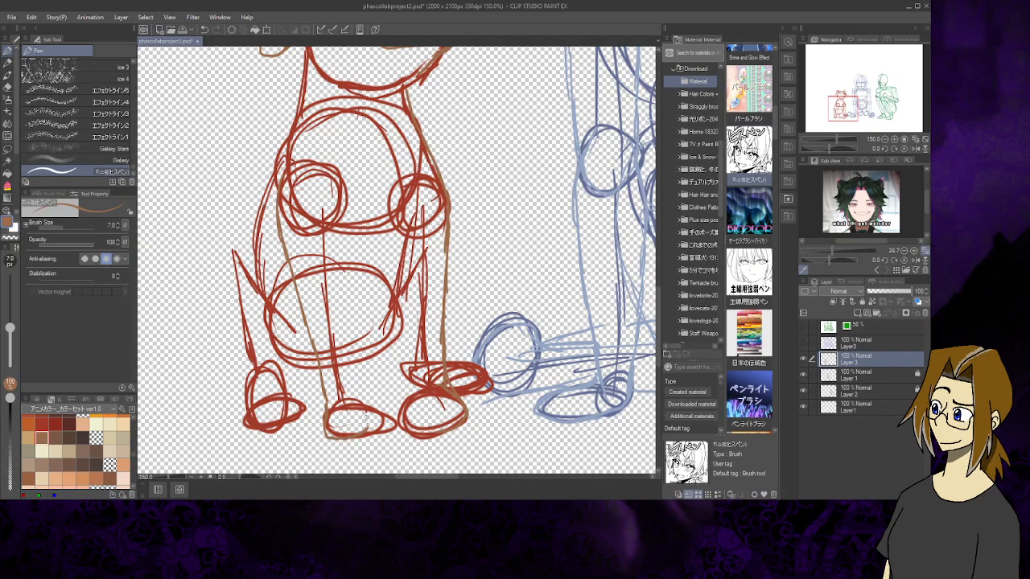
mouse_move(343, 201)
mouse_down()
mouse_move(370, 434)
mouse_move(364, 375)
mouse_up()
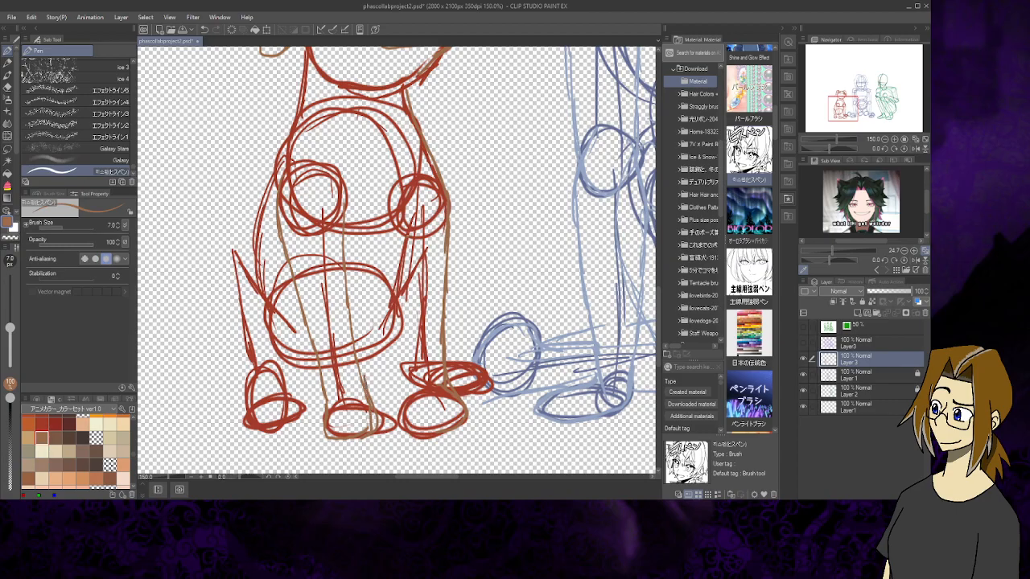
mouse_move(407, 233)
mouse_down()
mouse_move(403, 424)
mouse_move(426, 431)
mouse_move(459, 422)
mouse_move(464, 408)
mouse_up()
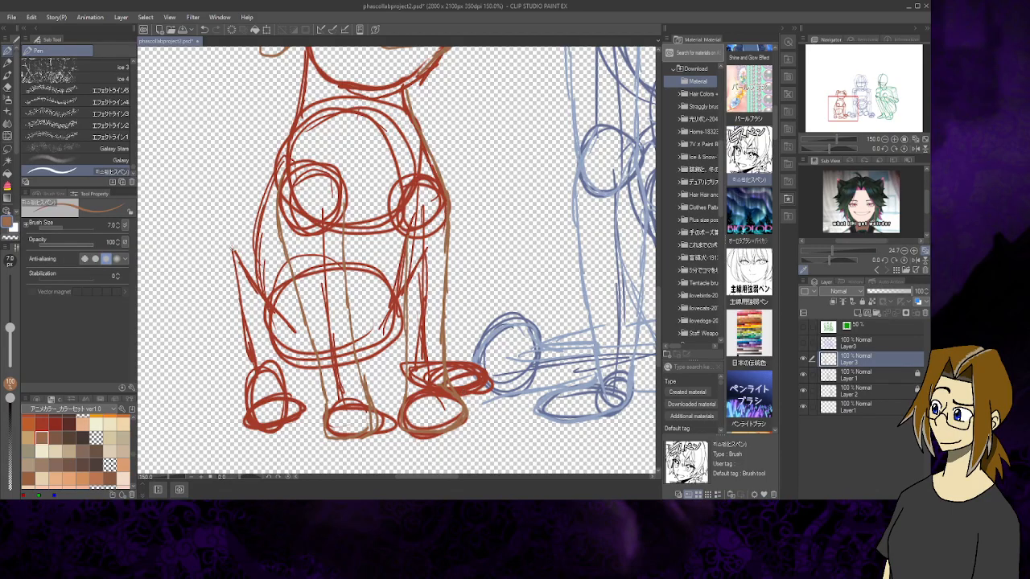
Outline the dog's left hind leg, knee and paw, and draw its back contour up to the neck
mouse_move(230, 246)
mouse_down()
mouse_move(248, 399)
mouse_move(239, 439)
mouse_move(246, 423)
mouse_move(265, 440)
mouse_move(302, 415)
mouse_move(290, 380)
mouse_move(288, 431)
mouse_up()
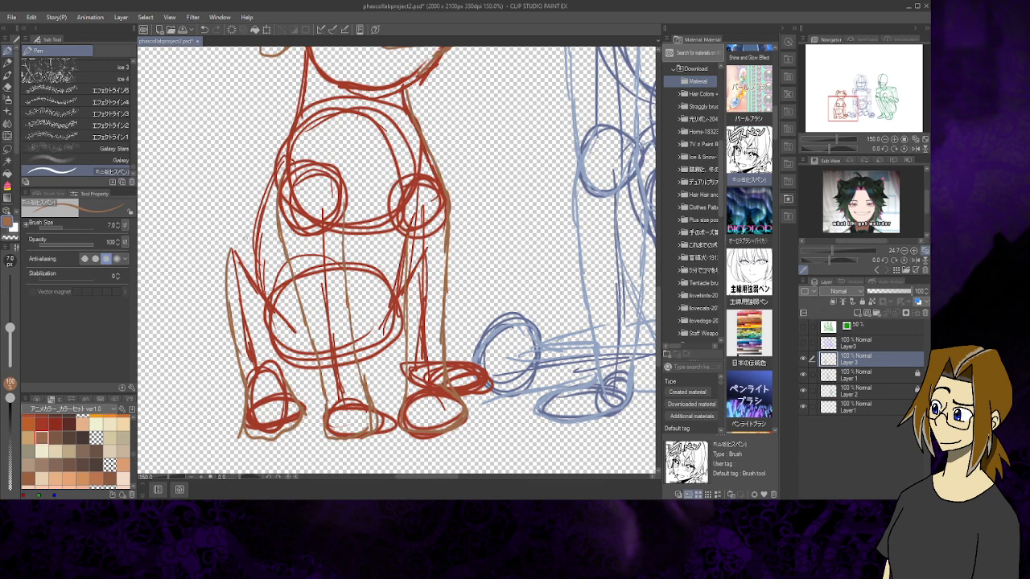
drag(228, 243, 290, 309)
mouse_move(247, 261)
mouse_down()
mouse_move(272, 301)
mouse_move(284, 379)
mouse_move(267, 300)
mouse_up()
drag(284, 370, 323, 368)
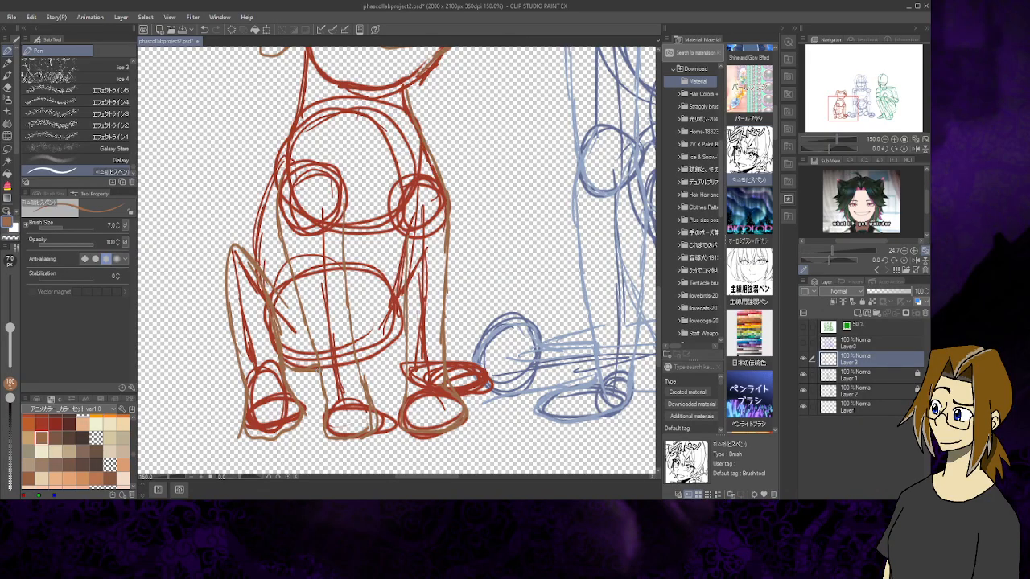
mouse_move(277, 157)
mouse_down()
mouse_move(260, 270)
mouse_move(306, 76)
mouse_up()
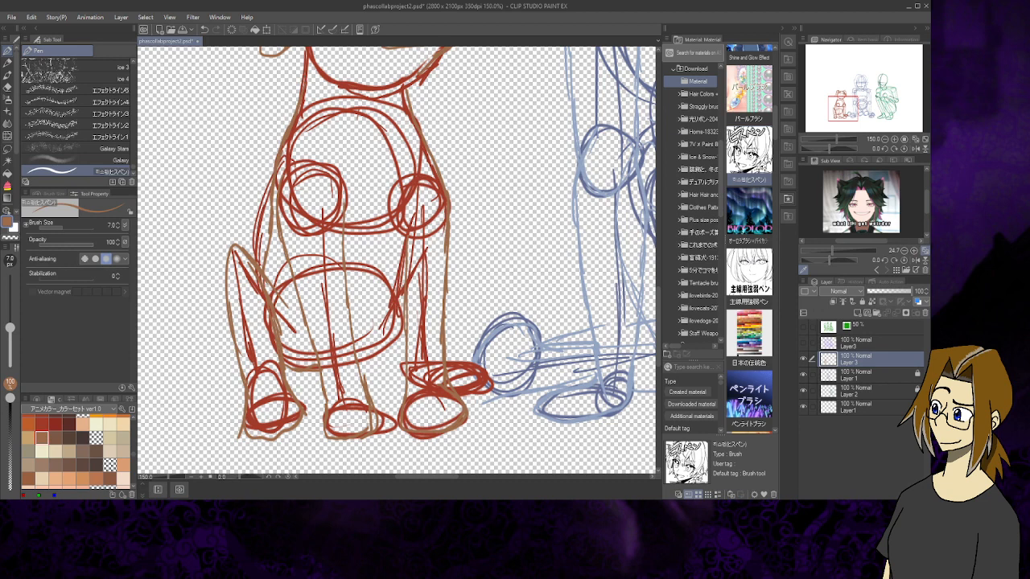
Draw the dog's underside between the legs, and outline the right hind leg and its paw behind the front leg
mouse_move(289, 371)
mouse_down()
mouse_move(372, 363)
mouse_move(404, 335)
mouse_up()
drag(394, 292, 376, 318)
drag(411, 267, 395, 287)
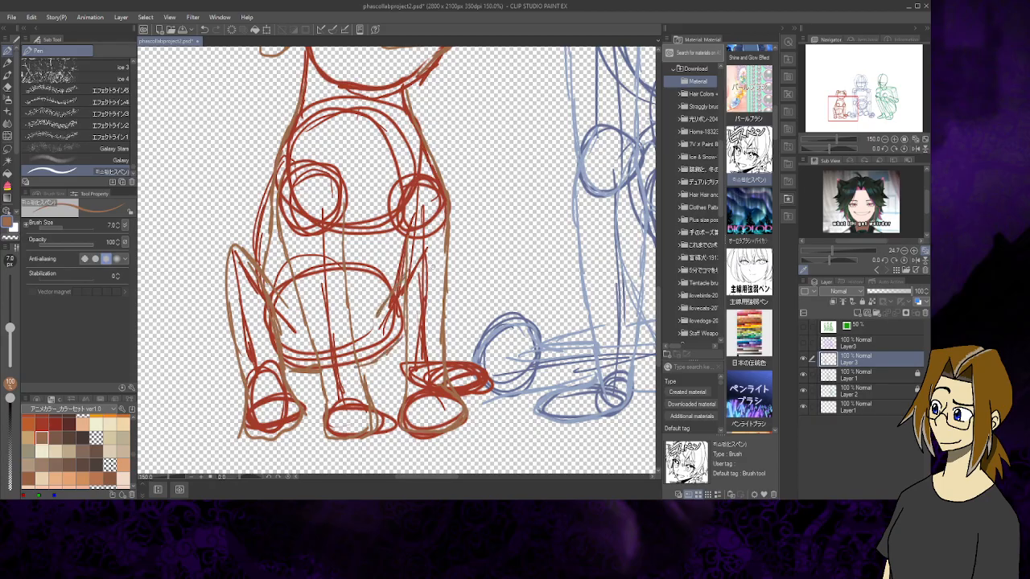
drag(434, 250, 431, 270)
mouse_move(451, 359)
mouse_down()
mouse_move(476, 364)
mouse_move(478, 393)
mouse_move(459, 393)
mouse_move(447, 361)
mouse_up()
drag(364, 369, 400, 365)
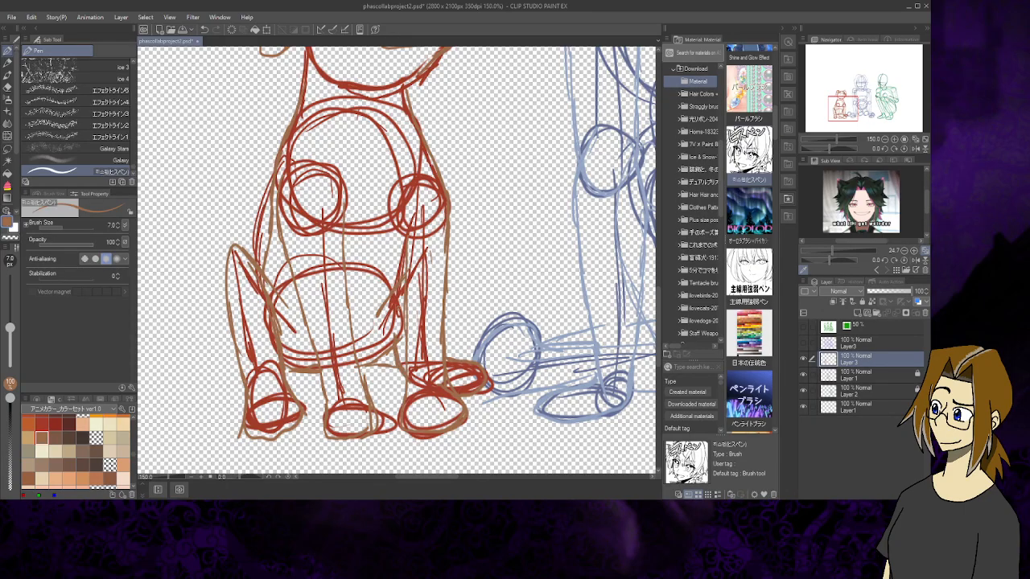
drag(398, 305, 400, 338)
drag(393, 329, 393, 343)
Draw a triangular bandana knotted behind the dog's neck, and add small marks above its brows
scroll(394, 258, up, 5)
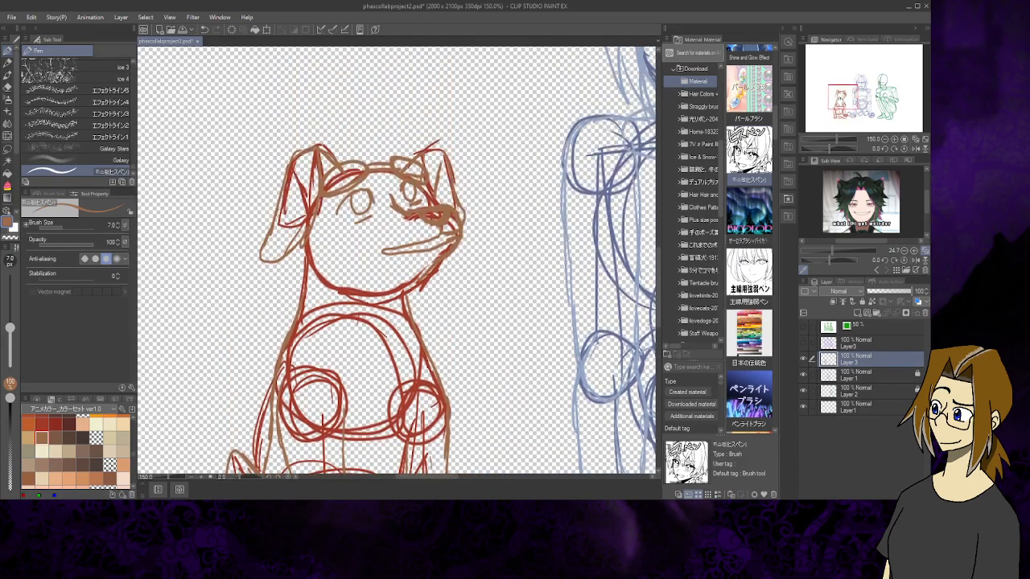
drag(833, 104, 832, 106)
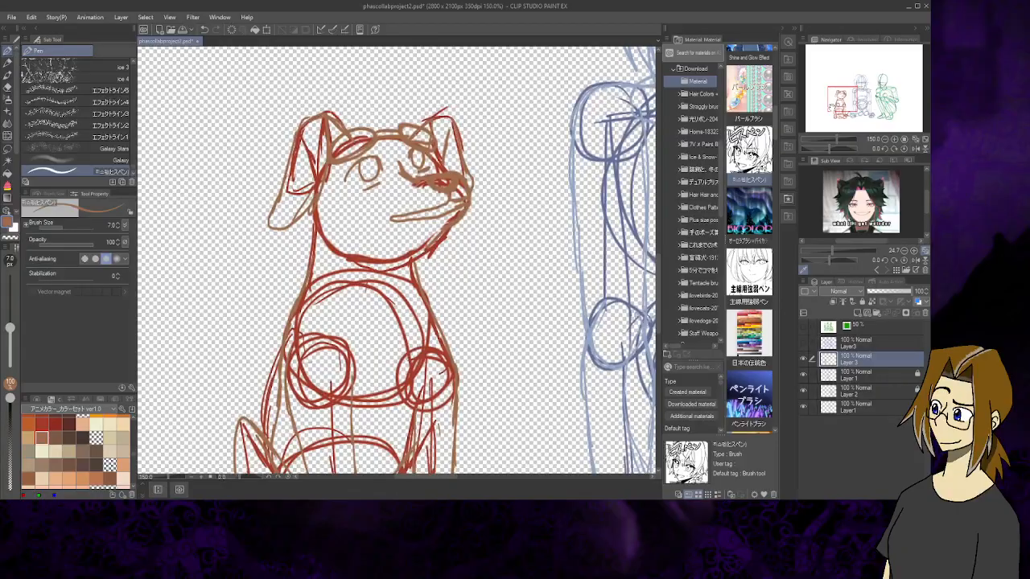
mouse_move(311, 250)
mouse_down()
mouse_move(273, 277)
mouse_move(300, 263)
mouse_move(287, 288)
mouse_move(306, 274)
mouse_move(303, 256)
mouse_up()
drag(301, 256, 314, 251)
drag(311, 291, 385, 378)
mouse_move(317, 264)
mouse_down()
mouse_move(375, 293)
mouse_move(425, 270)
mouse_move(441, 315)
mouse_move(394, 401)
mouse_up()
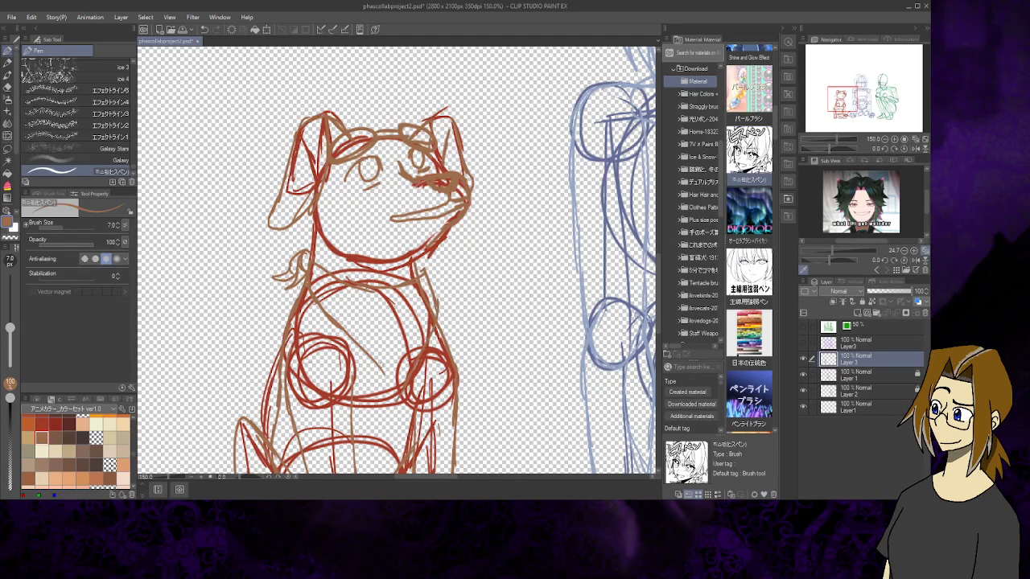
mouse_move(377, 357)
mouse_down()
mouse_move(398, 408)
mouse_move(419, 346)
mouse_up()
drag(393, 273, 402, 268)
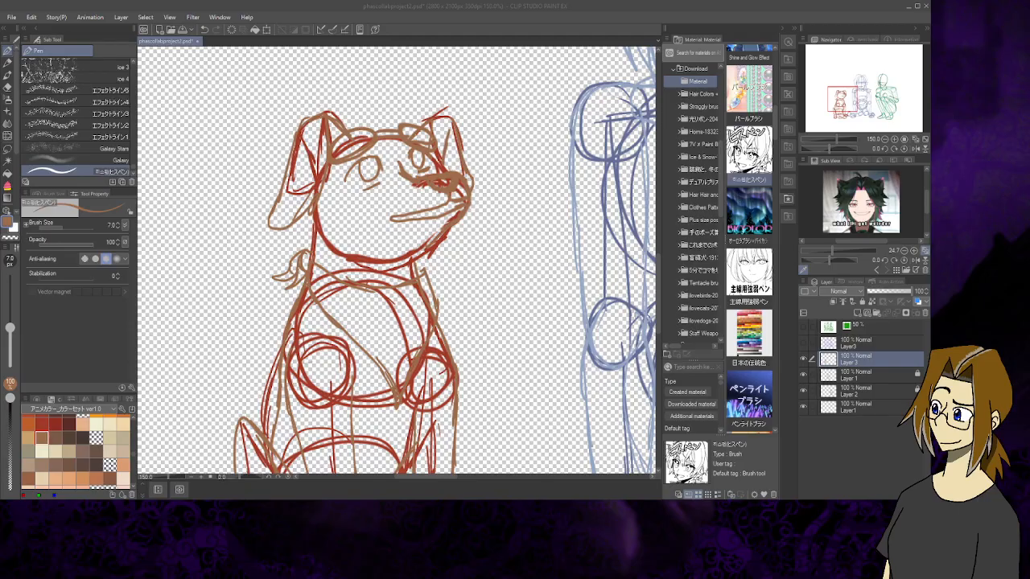
drag(420, 115, 431, 136)
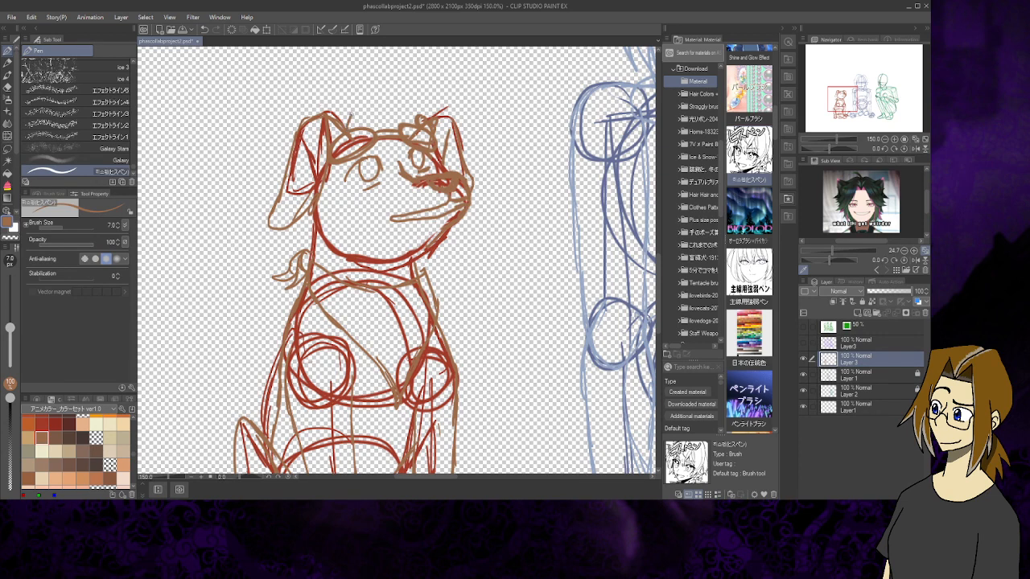
mouse_move(348, 114)
mouse_down()
mouse_move(338, 99)
mouse_move(355, 104)
mouse_move(351, 129)
mouse_move(345, 90)
mouse_move(360, 116)
mouse_move(354, 125)
mouse_up()
Lock Layer 3, make Layer 2 the active, unlocked layer, and set the pen colour to a teal swatch for the green figure
drag(837, 103, 872, 91)
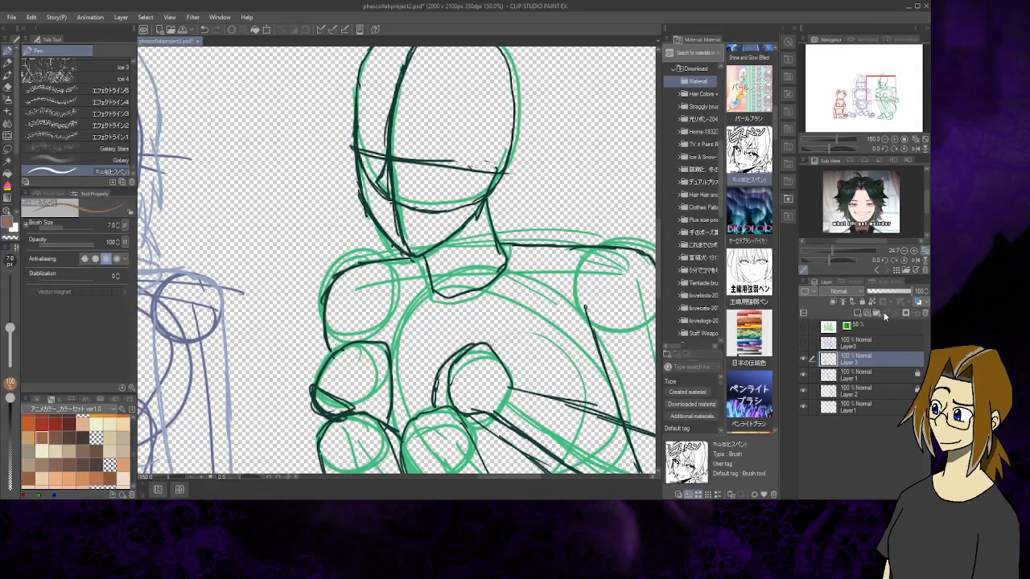
click(912, 393)
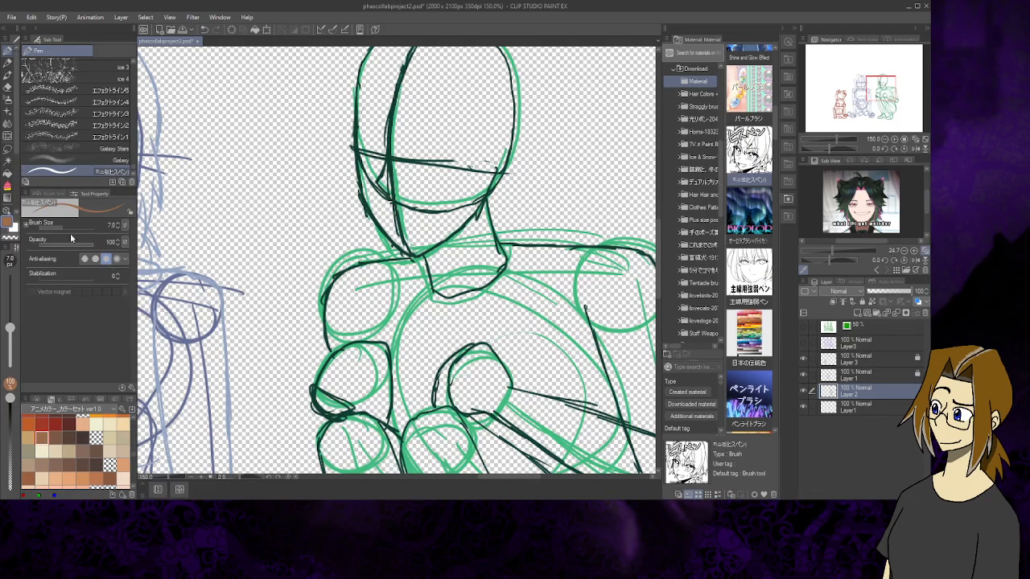
scroll(135, 441, down, 5)
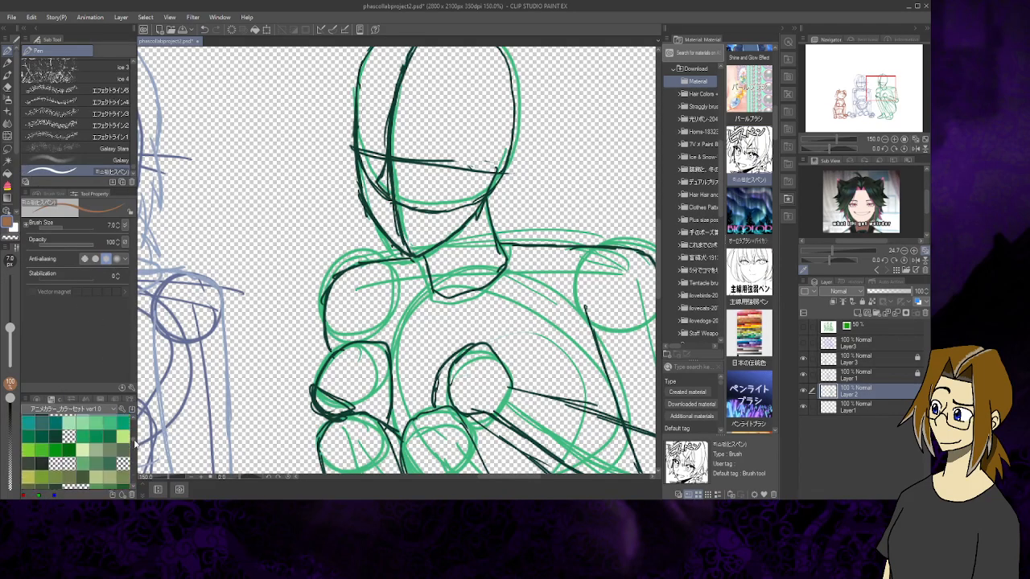
scroll(136, 441, down, 2)
click(125, 453)
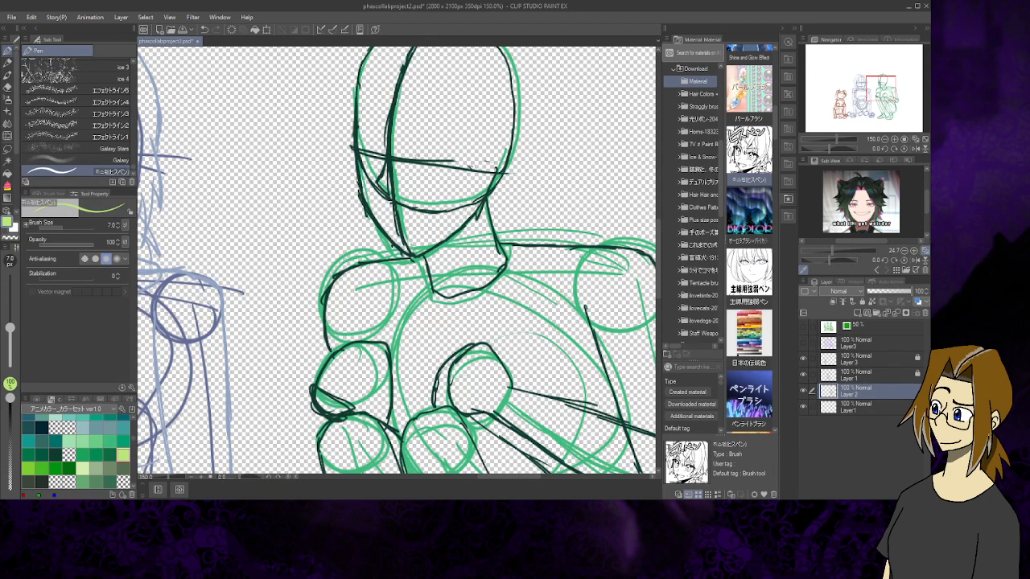
click(41, 427)
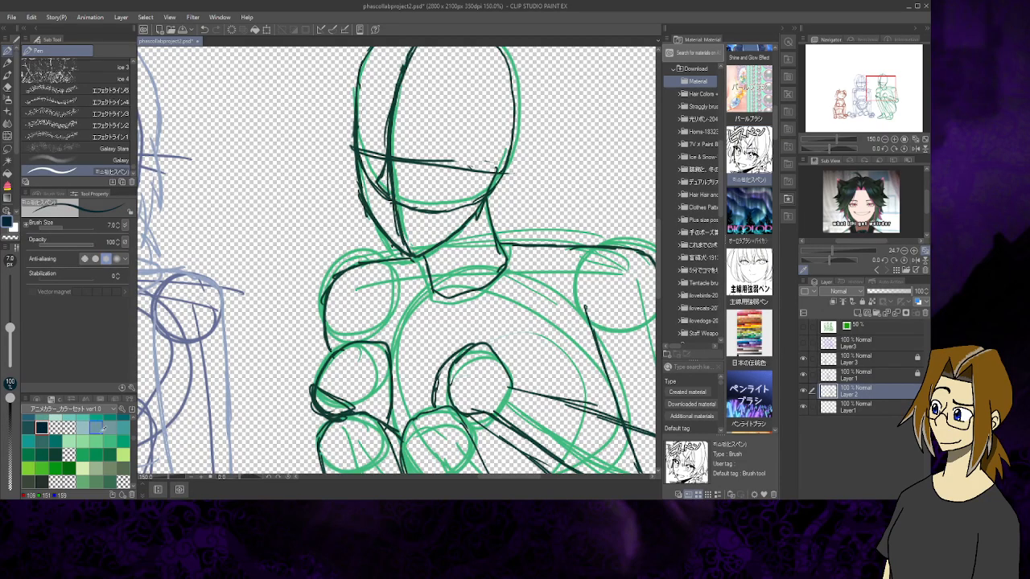
click(30, 439)
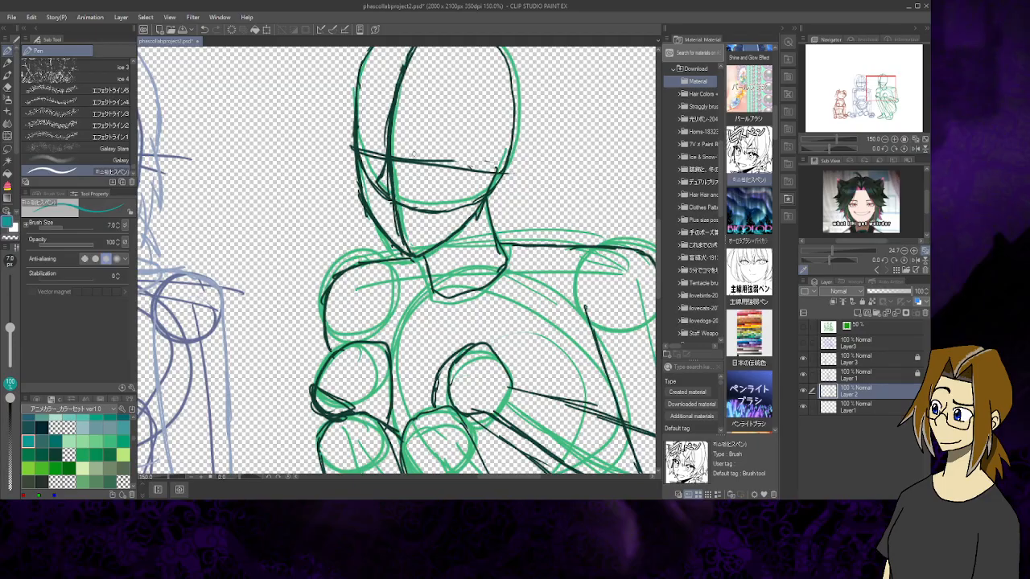
drag(409, 156, 439, 148)
click(204, 31)
click(204, 31)
click(208, 30)
Sketch the green figure's eyes, arched eyebrows and small mouth in teal along the face guidelines
mouse_move(409, 141)
mouse_down()
mouse_move(445, 130)
mouse_move(455, 153)
mouse_move(442, 175)
mouse_move(427, 168)
mouse_up()
mouse_move(363, 140)
mouse_down()
mouse_move(373, 127)
mouse_move(383, 144)
mouse_move(377, 168)
mouse_up()
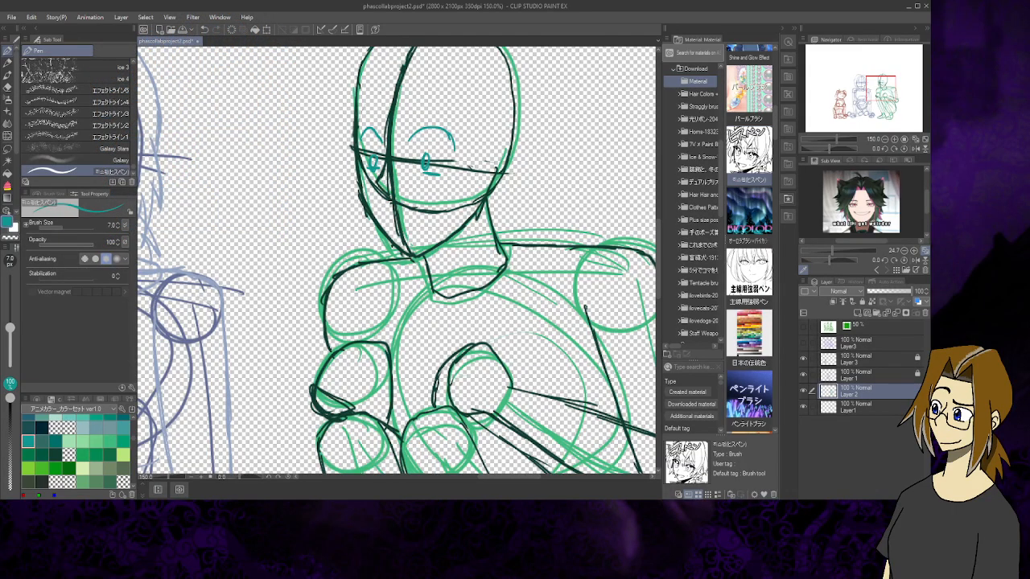
drag(884, 91, 884, 85)
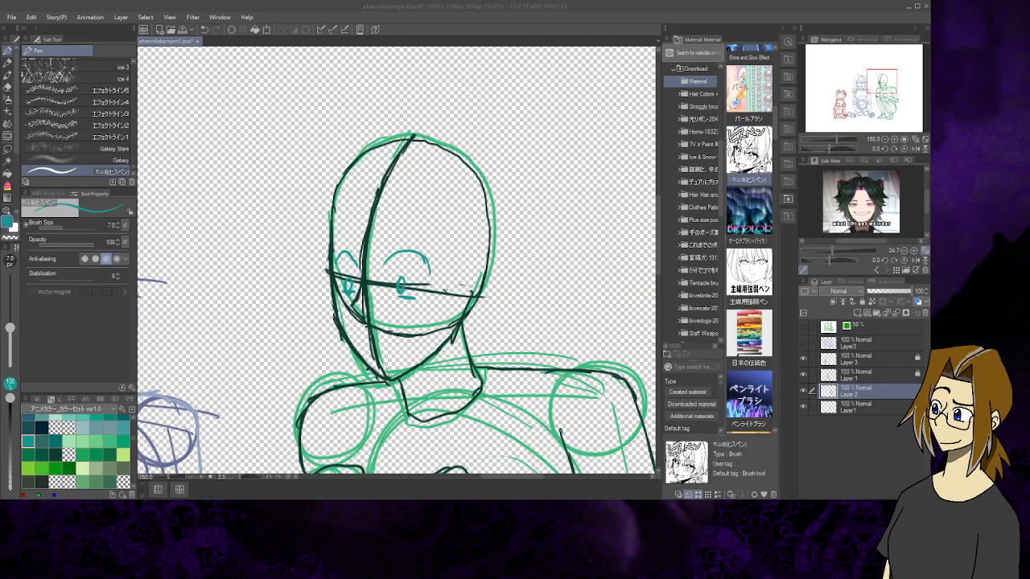
mouse_move(380, 239)
mouse_down()
mouse_move(411, 224)
mouse_move(431, 233)
mouse_up()
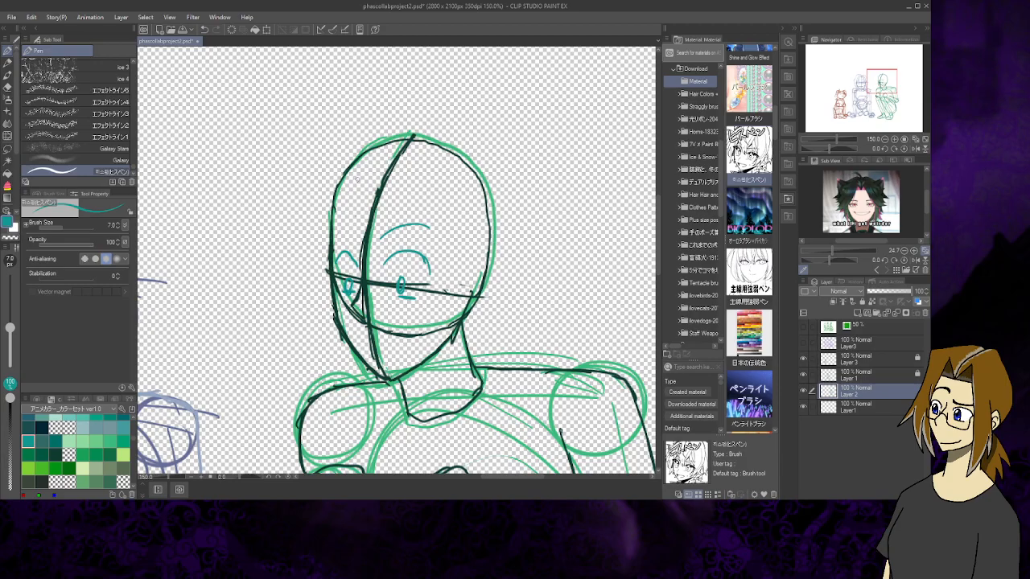
drag(331, 233, 367, 246)
mouse_move(393, 356)
mouse_down()
mouse_move(383, 363)
mouse_move(404, 359)
mouse_move(392, 355)
mouse_up()
Draw the green figure's front hair contour, its ear, and the hairline running across the forehead down to the ear
drag(885, 86, 883, 86)
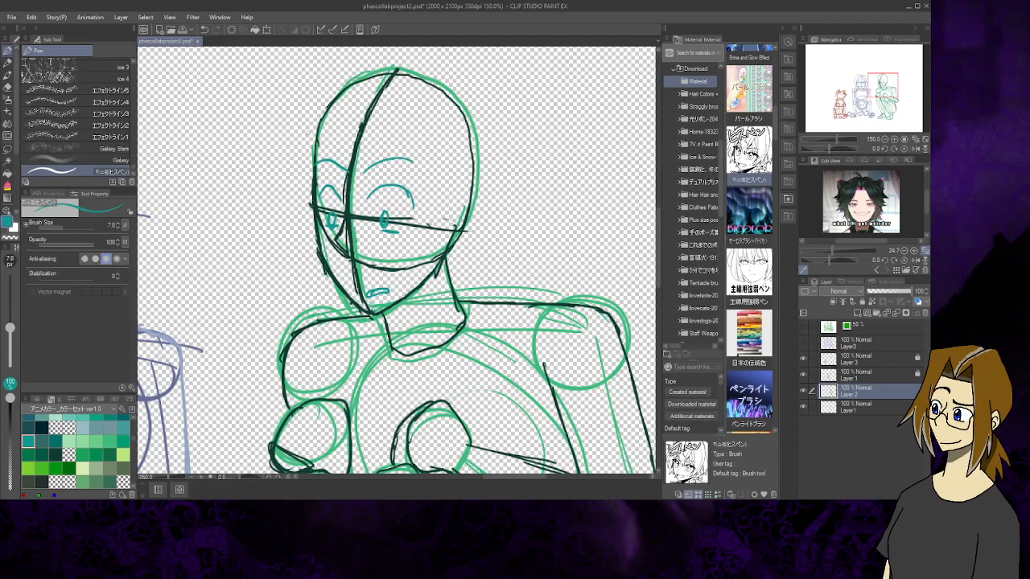
mouse_move(343, 79)
mouse_down()
mouse_move(316, 142)
mouse_move(325, 100)
mouse_up()
drag(370, 67, 341, 80)
mouse_move(357, 120)
mouse_down()
mouse_move(320, 129)
mouse_move(402, 134)
mouse_up()
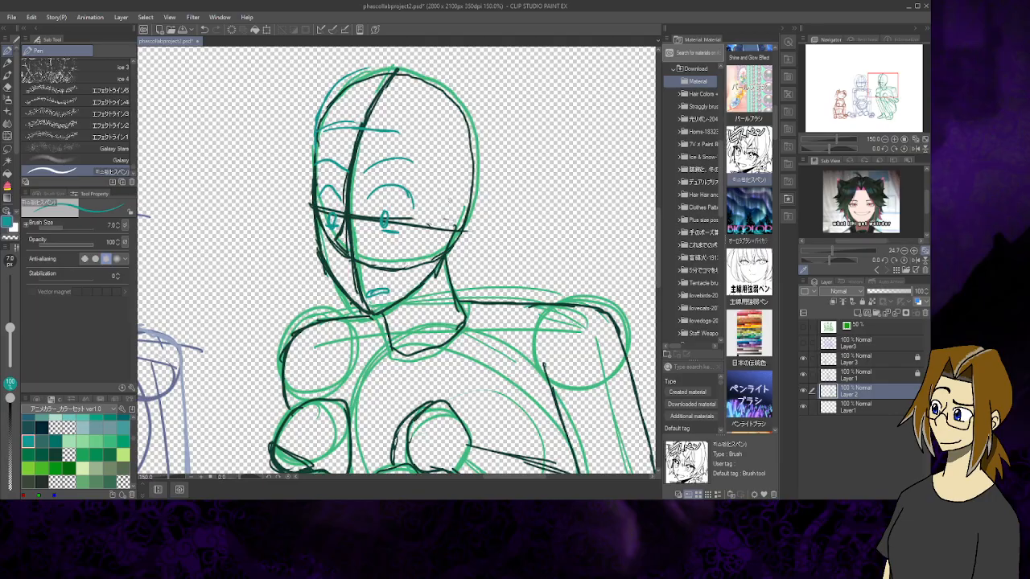
mouse_move(466, 179)
mouse_down()
mouse_move(460, 185)
mouse_move(475, 179)
mouse_move(477, 205)
mouse_up()
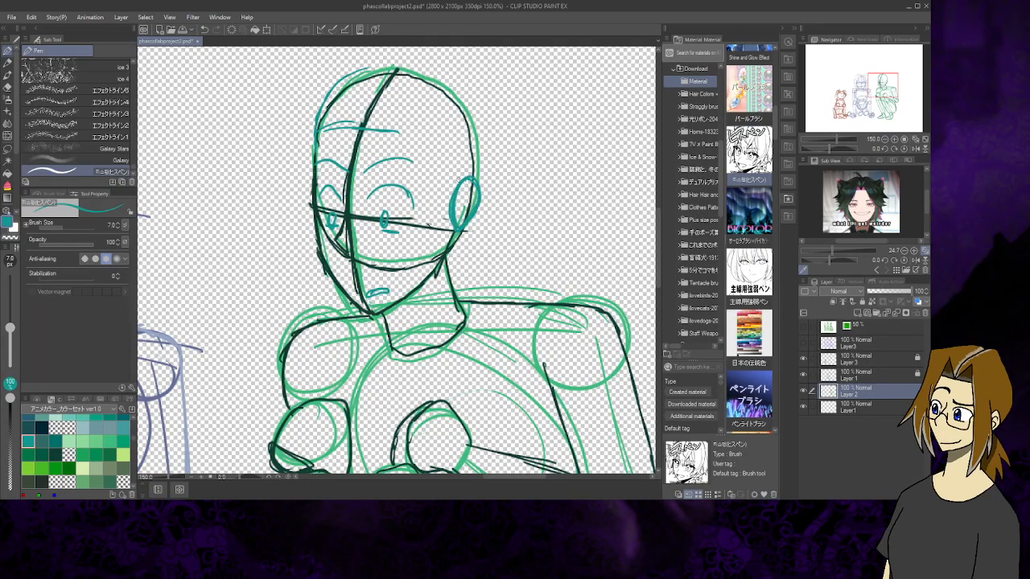
mouse_move(384, 126)
mouse_down()
mouse_move(426, 143)
mouse_move(441, 165)
mouse_move(452, 232)
mouse_up()
drag(460, 174, 457, 188)
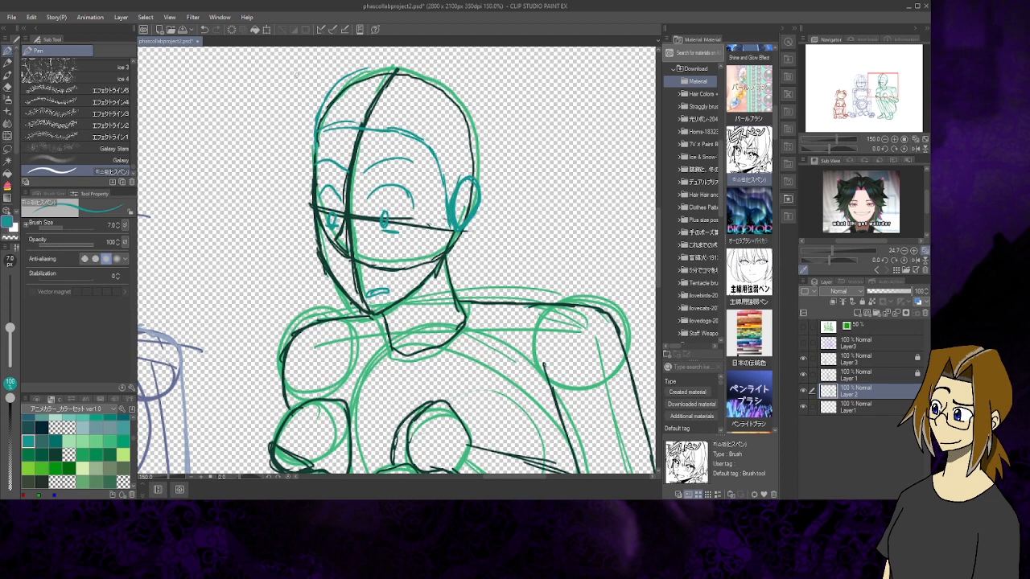
Outline the green figure's hair from the crown down past the ear to the neck, ending in jagged tips
drag(315, 103, 320, 139)
drag(320, 137, 368, 124)
mouse_move(354, 73)
mouse_down()
mouse_move(435, 73)
mouse_move(474, 97)
mouse_move(512, 166)
mouse_move(506, 192)
mouse_move(525, 177)
mouse_move(506, 206)
mouse_up()
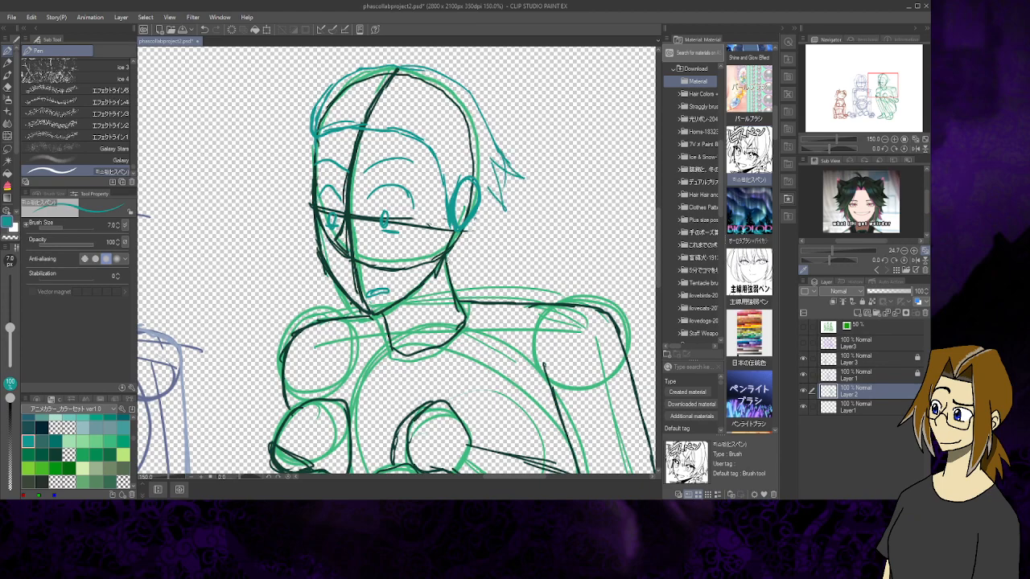
mouse_move(482, 259)
mouse_down()
mouse_move(447, 271)
mouse_move(462, 270)
mouse_up()
mouse_move(494, 257)
mouse_down()
mouse_move(468, 272)
mouse_move(476, 262)
mouse_up()
mouse_move(473, 229)
mouse_down()
mouse_move(478, 251)
mouse_move(502, 251)
mouse_up()
mouse_move(483, 213)
mouse_down()
mouse_move(499, 242)
mouse_move(491, 188)
mouse_up()
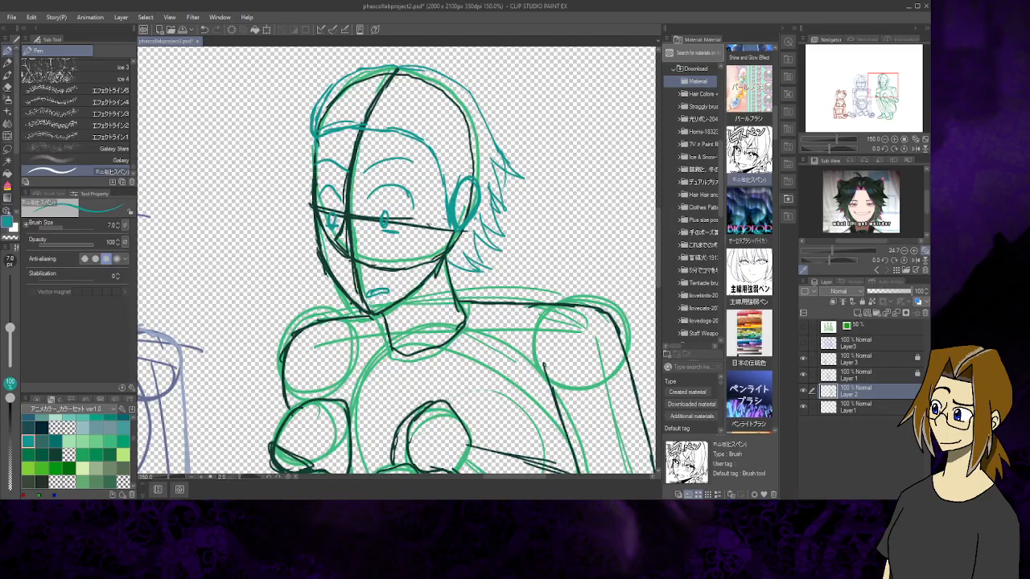
Draw the fringe sweeping from the forehead hairline toward the ear, with loose strands falling over the ear
mouse_move(367, 127)
mouse_down()
mouse_move(387, 107)
mouse_move(410, 175)
mouse_move(440, 213)
mouse_up()
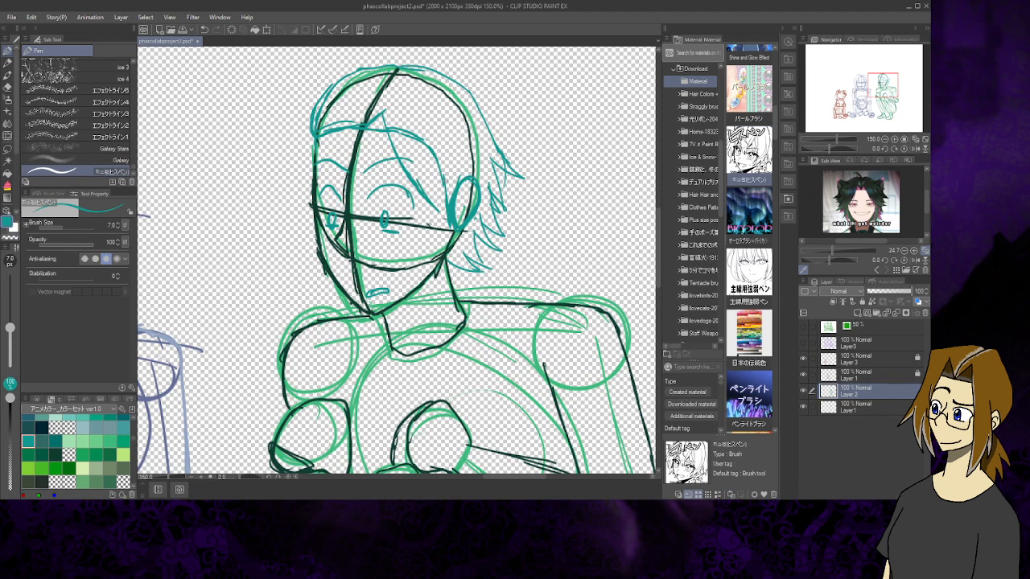
drag(419, 98, 470, 177)
drag(469, 182, 452, 237)
drag(436, 185, 445, 217)
drag(462, 234, 466, 241)
mouse_move(449, 180)
mouse_down()
mouse_move(459, 226)
mouse_move(465, 219)
mouse_up()
drag(467, 226, 473, 235)
drag(460, 186, 466, 211)
Draw pointed hair locks hanging from the ear down along the jaw and neck
mouse_move(462, 189)
mouse_down()
mouse_move(468, 214)
mouse_move(430, 286)
mouse_up()
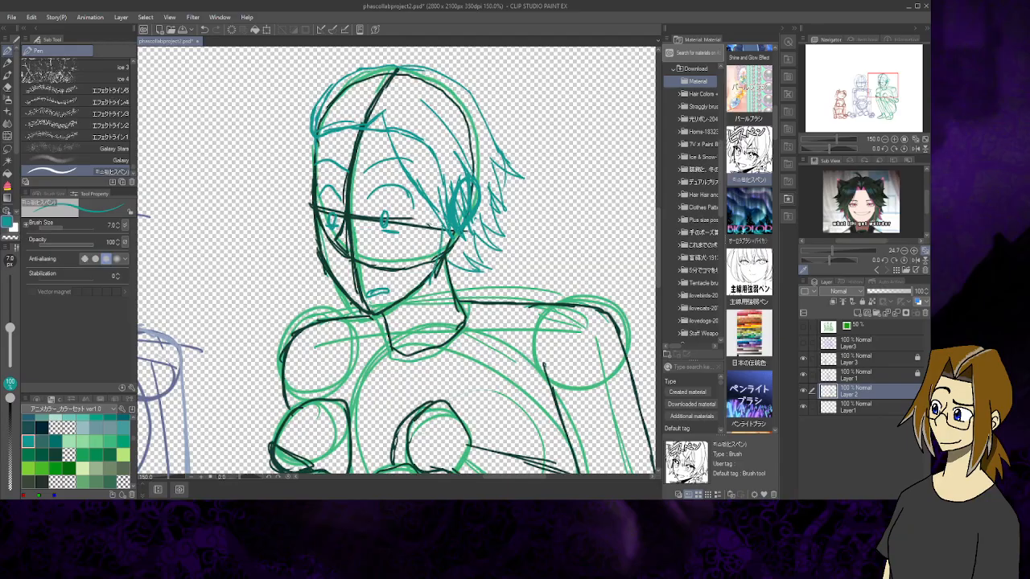
mouse_move(439, 247)
mouse_down()
mouse_move(425, 297)
mouse_move(446, 285)
mouse_move(428, 311)
mouse_up()
drag(440, 274, 423, 314)
drag(428, 304, 419, 314)
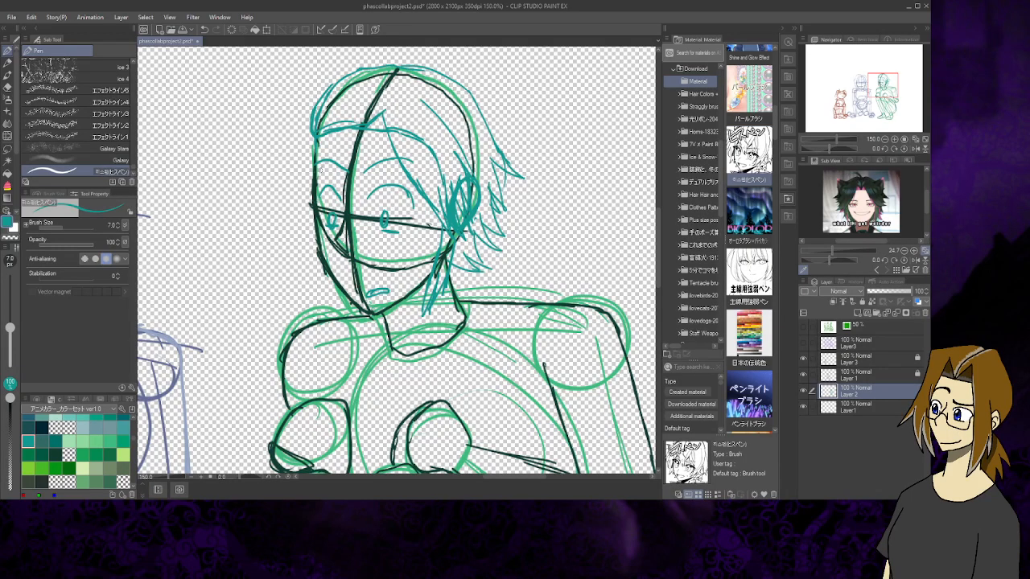
Draw spiky side locks and fringe strands on the far side of the face, plus a small tuft at the crown
drag(313, 201, 299, 286)
mouse_move(310, 251)
mouse_down()
mouse_move(301, 286)
mouse_move(315, 257)
mouse_up()
mouse_move(312, 252)
mouse_down()
mouse_move(314, 285)
mouse_move(311, 265)
mouse_up()
drag(359, 107, 309, 198)
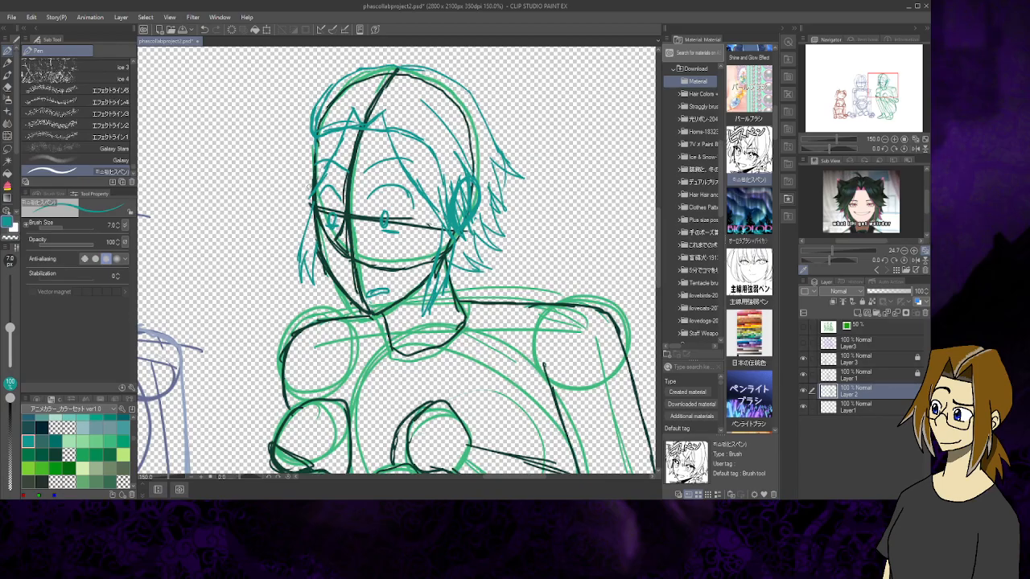
mouse_move(338, 100)
mouse_down()
mouse_move(303, 118)
mouse_move(275, 182)
mouse_move(275, 212)
mouse_up()
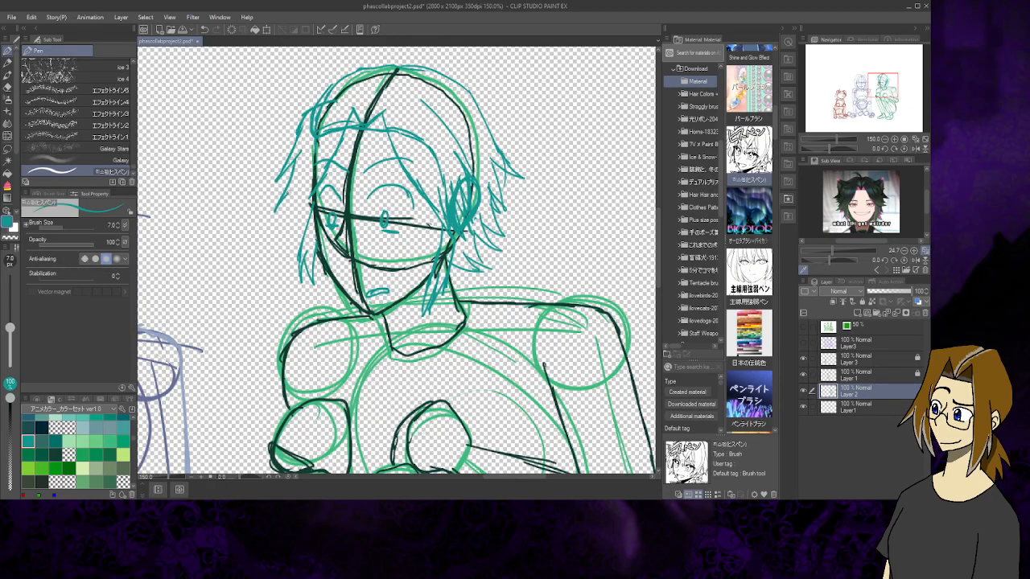
mouse_move(309, 166)
mouse_down()
mouse_move(289, 211)
mouse_move(308, 195)
mouse_up()
mouse_move(372, 121)
mouse_down()
mouse_move(380, 83)
mouse_move(351, 53)
mouse_move(372, 103)
mouse_move(380, 69)
mouse_move(353, 50)
mouse_up()
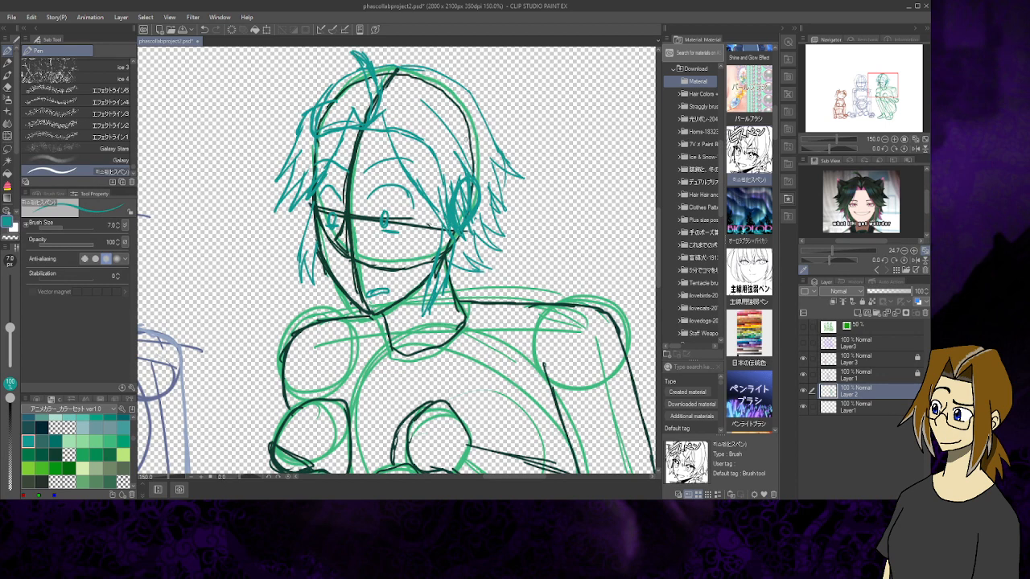
Draw two pointed cat ears on top of the green figure's head, undoing and redrawing the first ear
drag(455, 127, 504, 77)
click(207, 30)
click(206, 30)
click(205, 30)
click(204, 30)
mouse_move(450, 112)
mouse_down()
mouse_move(473, 62)
mouse_move(479, 137)
mouse_up()
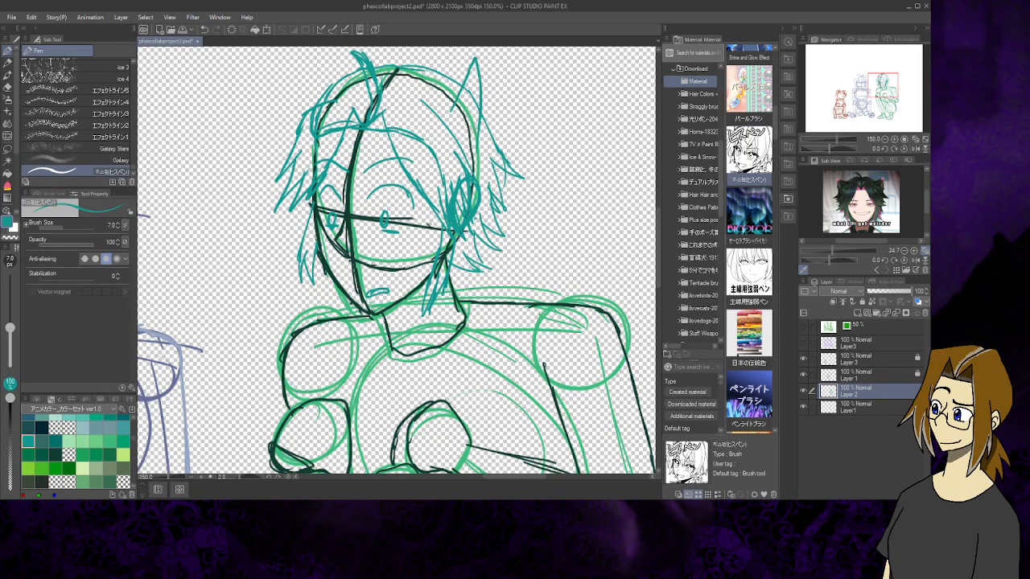
drag(465, 70, 443, 115)
mouse_move(323, 91)
mouse_down()
mouse_move(328, 48)
mouse_move(346, 81)
mouse_move(333, 85)
mouse_move(325, 53)
mouse_move(324, 69)
mouse_up()
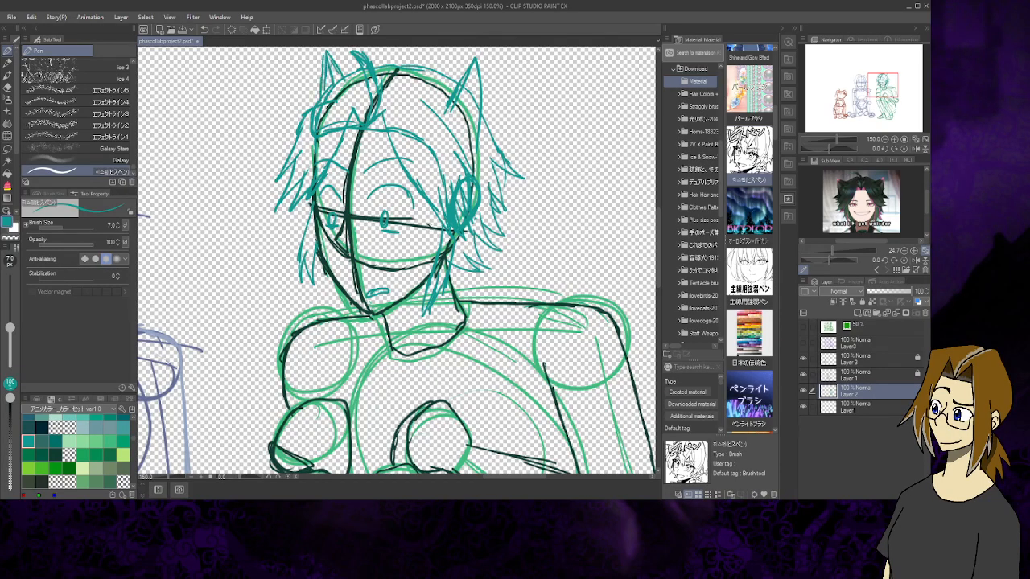
Reinforce the hair parting at the crown and add spiky tufts beside both cat ears
drag(888, 89, 886, 97)
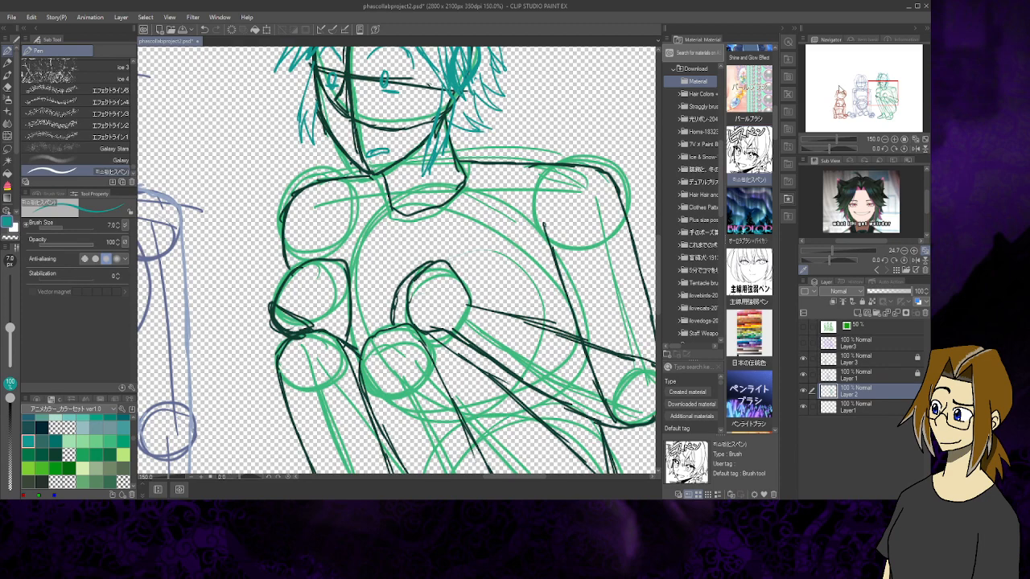
drag(883, 94, 882, 81)
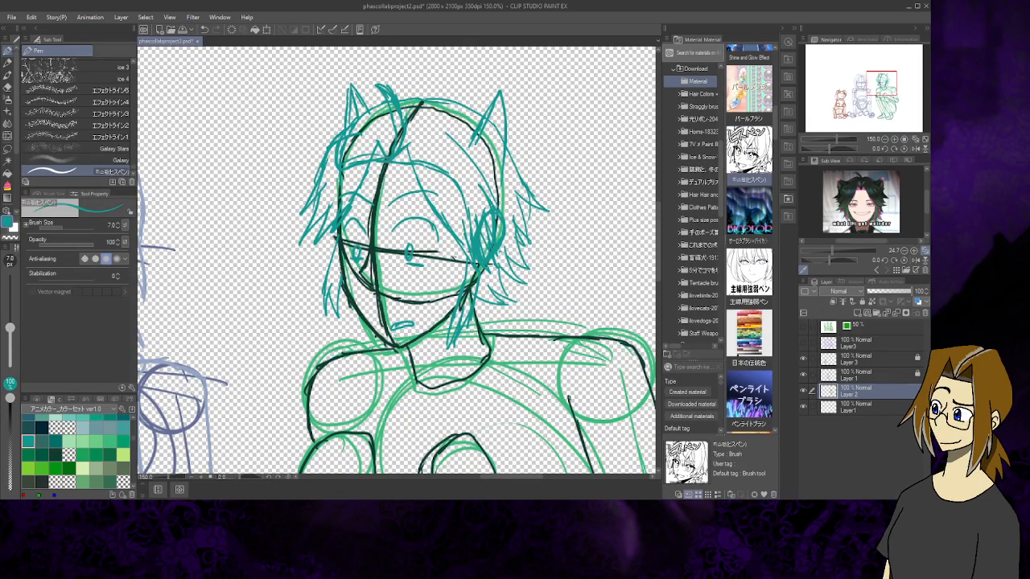
mouse_move(419, 106)
mouse_down()
mouse_move(443, 95)
mouse_move(463, 106)
mouse_move(397, 94)
mouse_move(368, 109)
mouse_up()
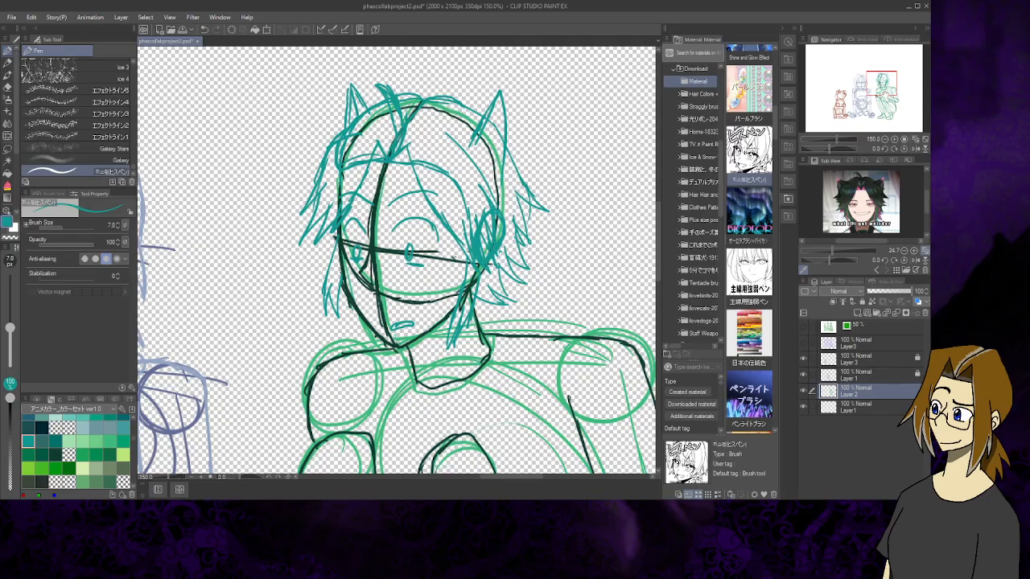
mouse_move(434, 322)
mouse_down()
mouse_move(451, 217)
mouse_move(476, 240)
mouse_move(546, 233)
mouse_up()
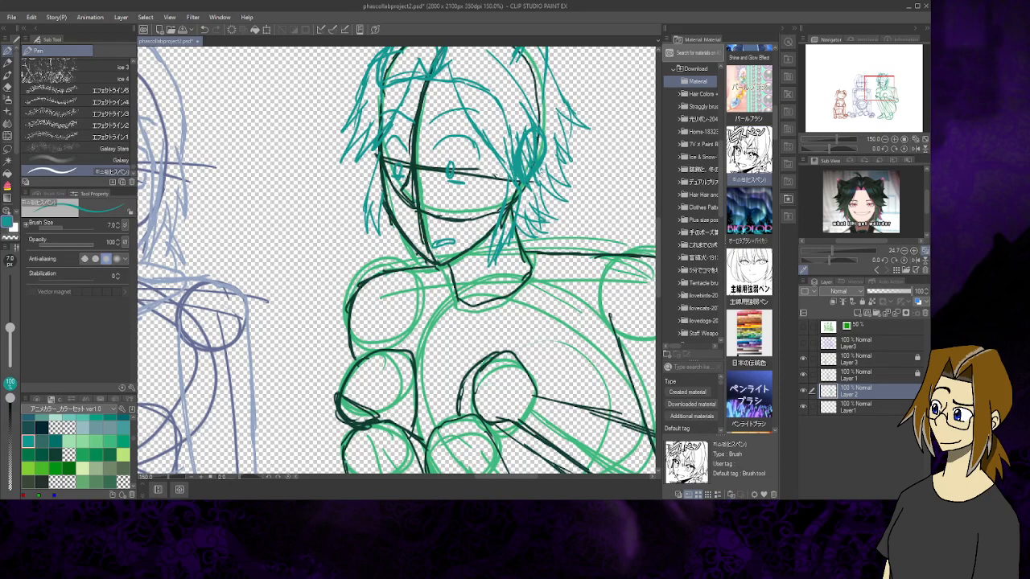
scroll(397, 260, down, 3)
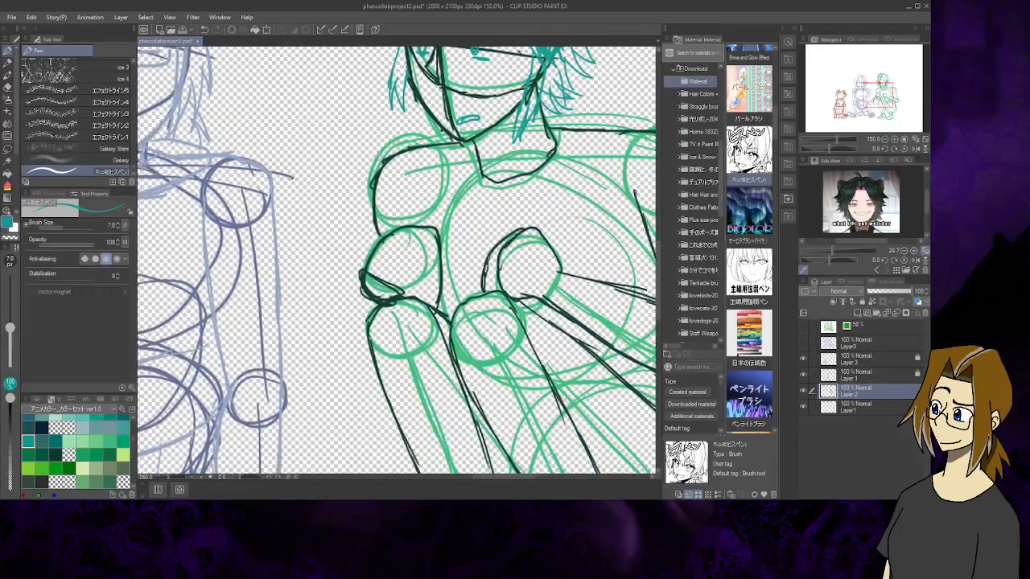
mouse_move(482, 266)
mouse_down()
mouse_move(462, 296)
mouse_move(417, 320)
mouse_move(324, 319)
mouse_move(302, 295)
mouse_move(284, 327)
mouse_move(318, 334)
mouse_move(432, 256)
mouse_up()
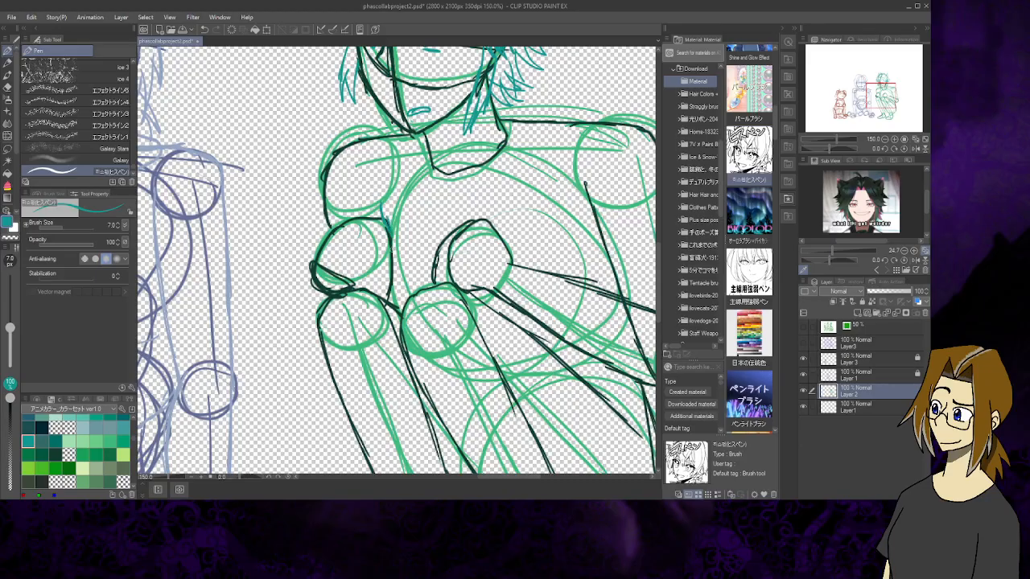
mouse_move(876, 100)
mouse_down()
mouse_move(841, 87)
mouse_move(873, 83)
mouse_move(877, 104)
mouse_move(880, 82)
mouse_up()
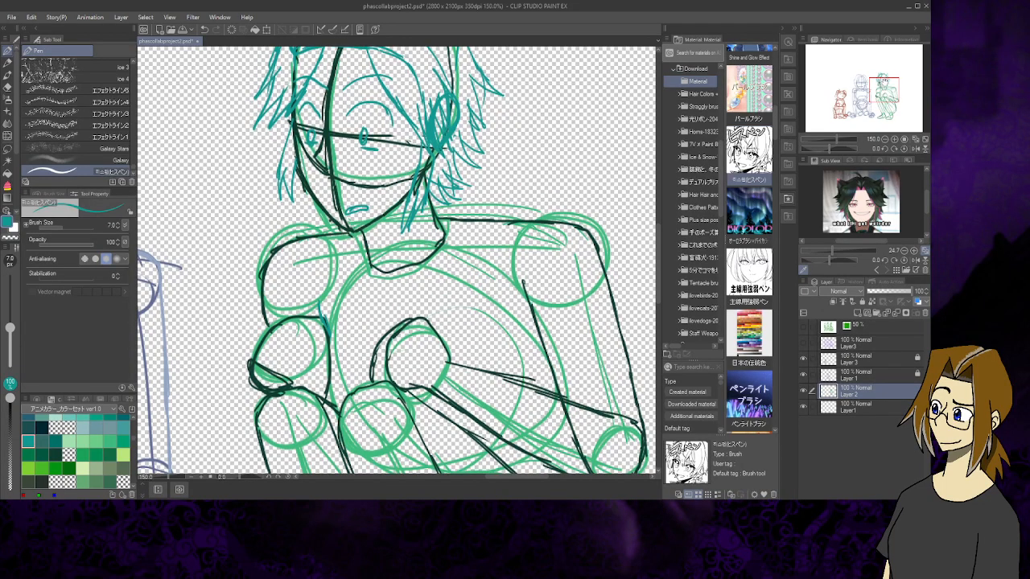
drag(883, 89, 883, 79)
mouse_move(420, 208)
mouse_down()
mouse_move(424, 195)
mouse_move(483, 237)
mouse_move(485, 221)
mouse_up()
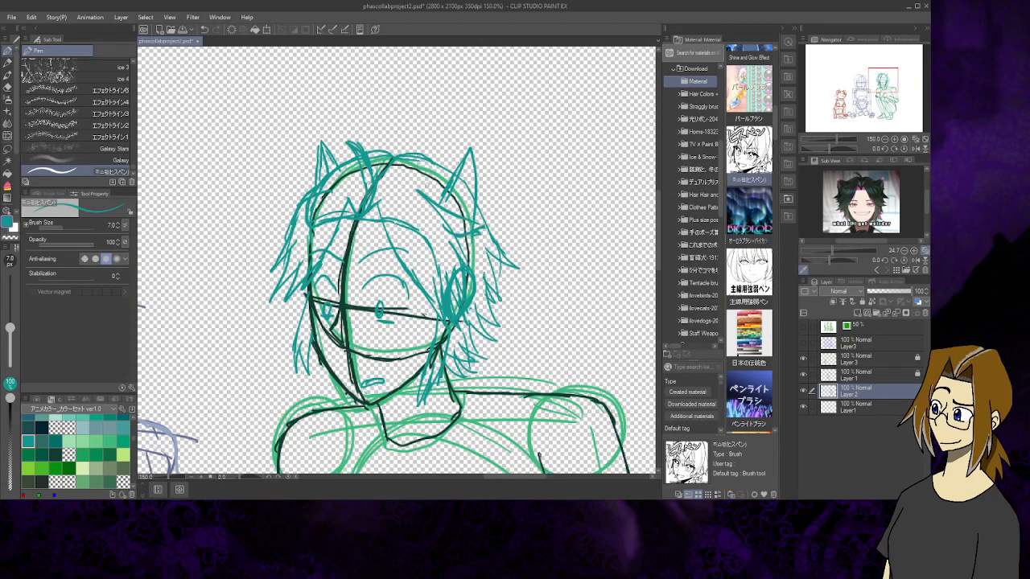
mouse_move(325, 177)
mouse_down()
mouse_move(297, 172)
mouse_move(310, 190)
mouse_up()
drag(478, 192, 483, 202)
Add more pointed fringe strands over the forehead and down both sides of the face
drag(882, 80, 880, 83)
drag(392, 136, 375, 201)
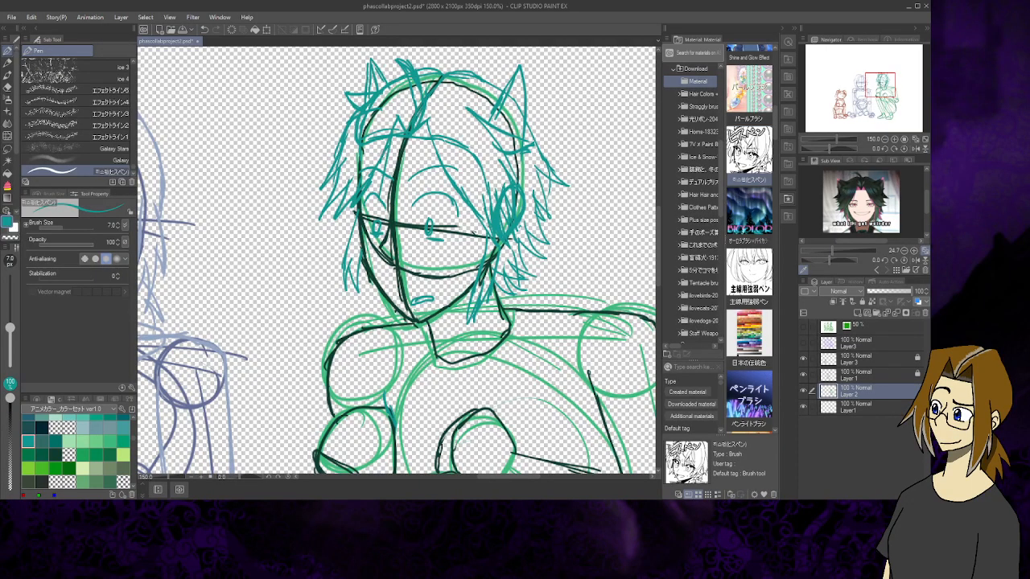
drag(382, 158, 376, 193)
drag(377, 197, 371, 212)
mouse_move(437, 168)
mouse_down()
mouse_move(462, 234)
mouse_move(444, 193)
mouse_up()
drag(473, 232, 456, 192)
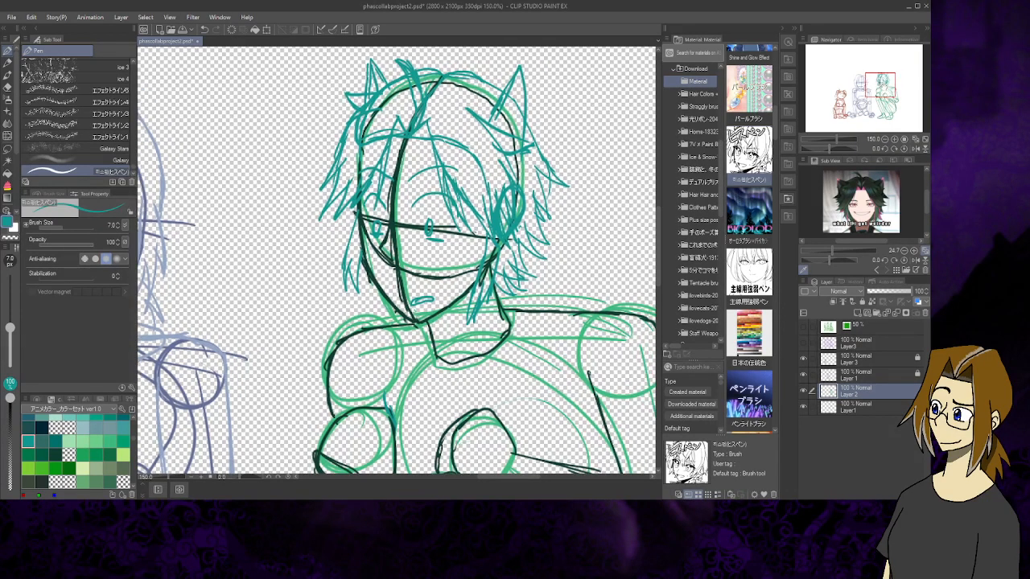
Draw the cravat's neckband and rounded knot at the base of the green figure's neck
drag(883, 83, 882, 83)
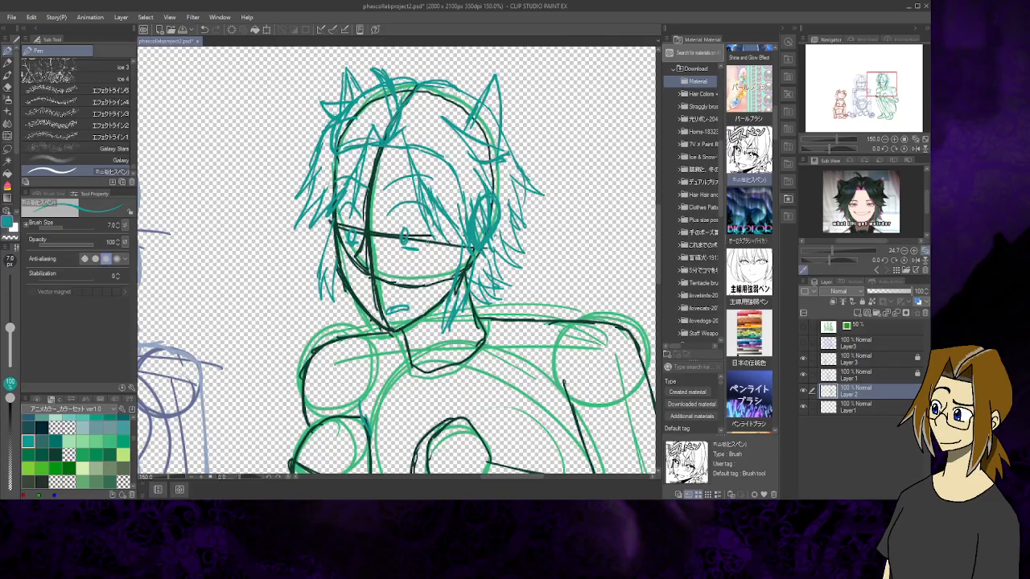
drag(882, 86, 879, 93)
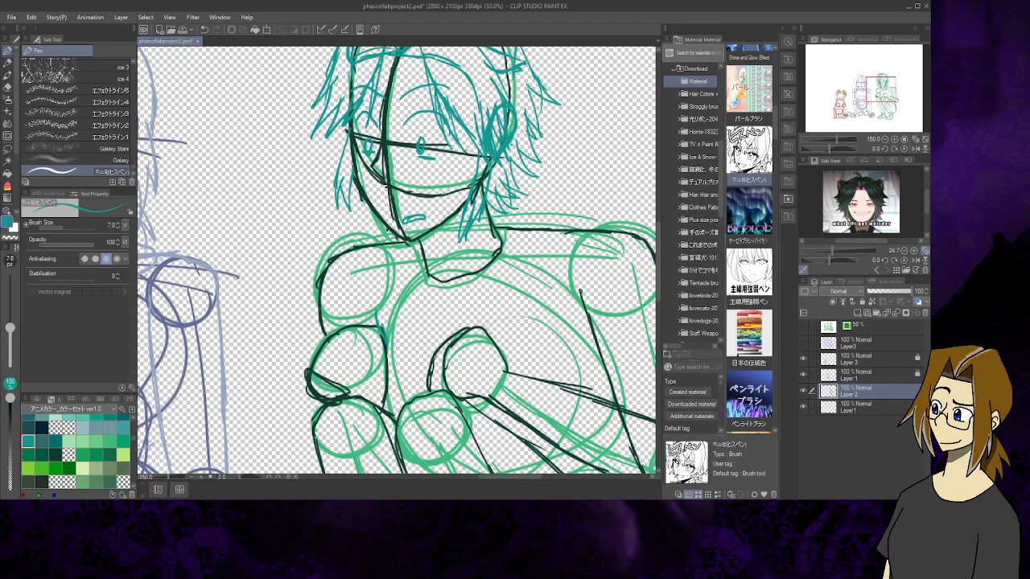
drag(415, 252, 429, 281)
mouse_move(431, 246)
mouse_down()
mouse_move(462, 250)
mouse_move(459, 274)
mouse_move(424, 282)
mouse_move(451, 279)
mouse_up()
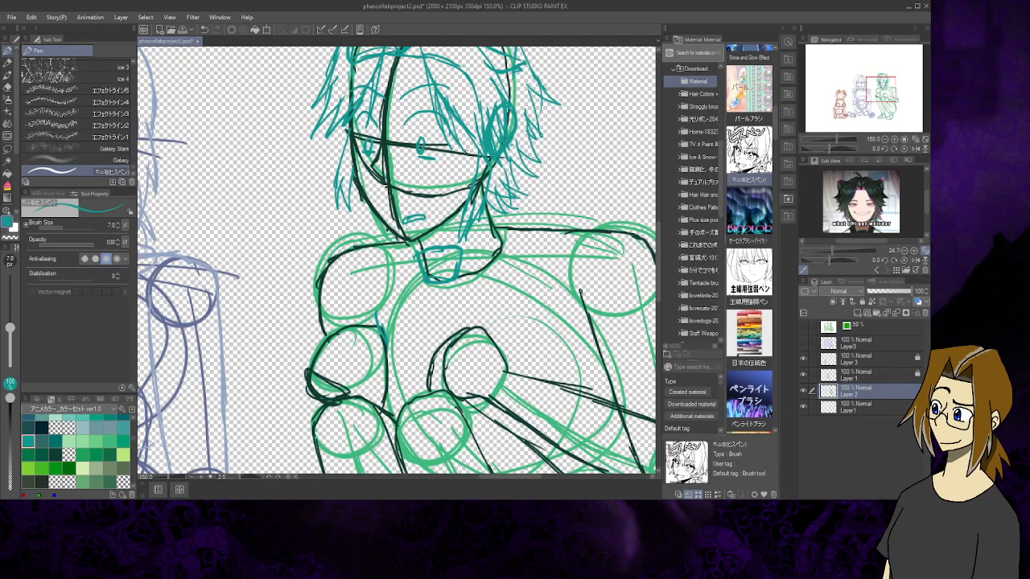
mouse_move(409, 245)
mouse_down()
mouse_move(420, 282)
mouse_move(498, 228)
mouse_move(526, 227)
mouse_move(515, 251)
mouse_move(472, 279)
mouse_move(430, 291)
mouse_move(454, 282)
mouse_move(428, 272)
mouse_move(450, 269)
mouse_move(422, 291)
mouse_up()
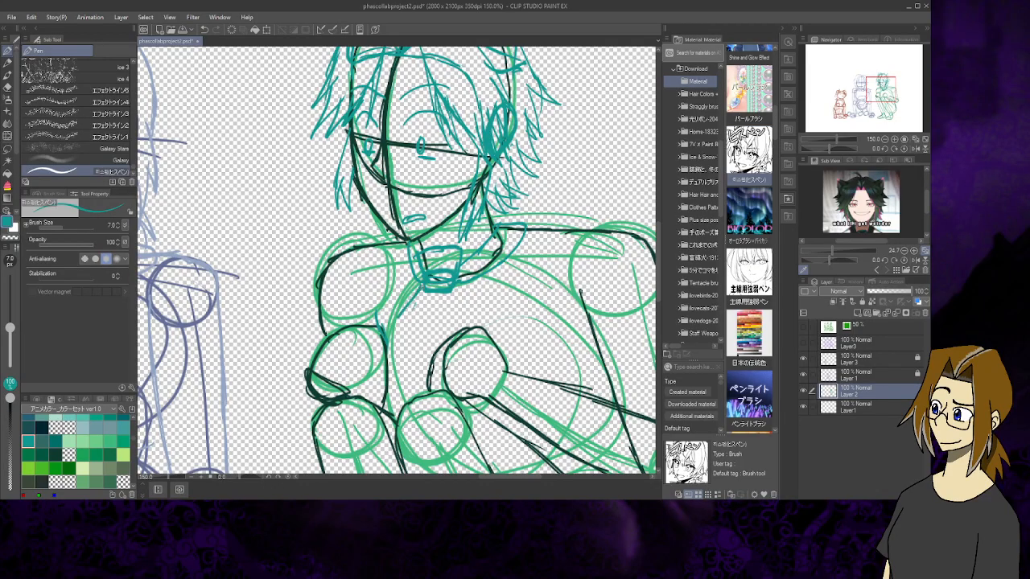
Draw the cravat's flared tail below the knot, with fold lines and a pointed, banded end
drag(398, 299, 401, 346)
mouse_move(455, 289)
mouse_down()
mouse_move(473, 324)
mouse_move(442, 350)
mouse_up()
mouse_move(420, 302)
mouse_down()
mouse_move(402, 364)
mouse_move(443, 369)
mouse_move(445, 348)
mouse_move(422, 367)
mouse_up()
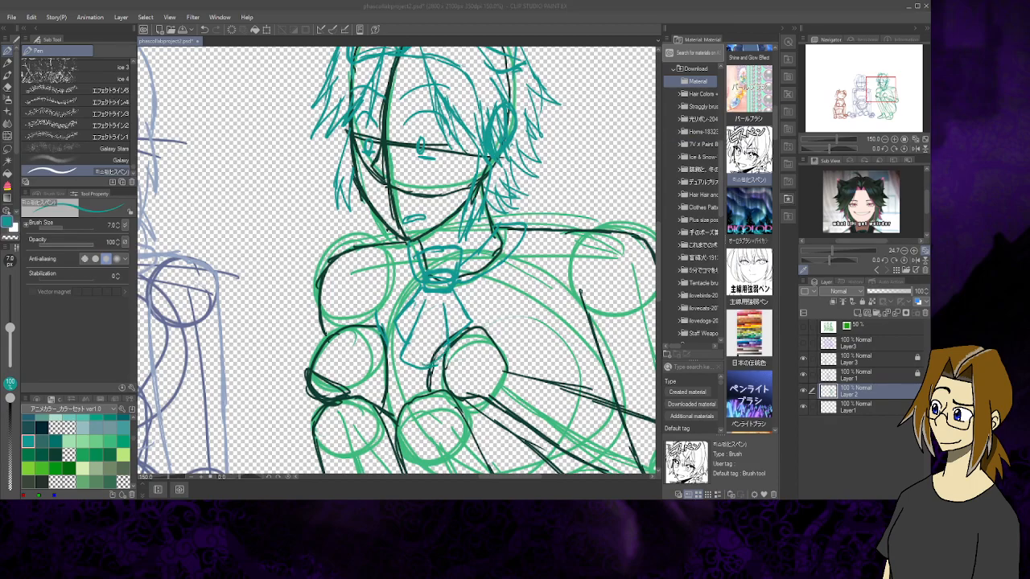
drag(397, 321, 429, 357)
mouse_move(436, 344)
mouse_down()
mouse_move(423, 358)
mouse_move(436, 370)
mouse_move(424, 375)
mouse_up()
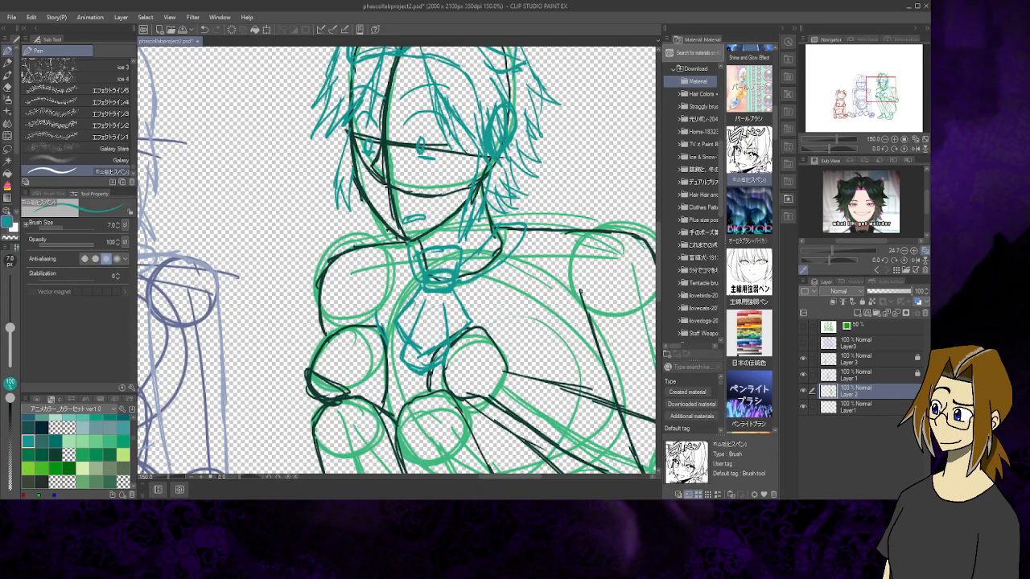
Sketch the jacket's open lapels on both sides of the cravat, continuing the front edge down the chest
drag(409, 255, 369, 326)
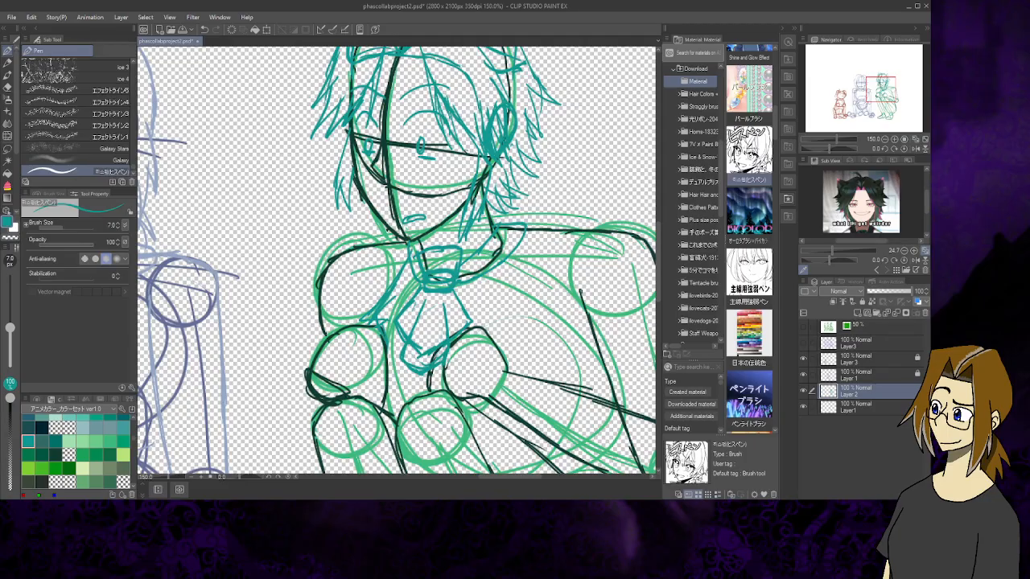
mouse_move(525, 253)
mouse_down()
mouse_move(513, 330)
mouse_move(500, 346)
mouse_up()
drag(528, 300, 499, 352)
mouse_move(515, 242)
mouse_down()
mouse_move(580, 309)
mouse_move(563, 321)
mouse_move(578, 319)
mouse_up()
mouse_move(537, 270)
mouse_down()
mouse_move(573, 307)
mouse_move(559, 379)
mouse_up()
drag(547, 340, 554, 383)
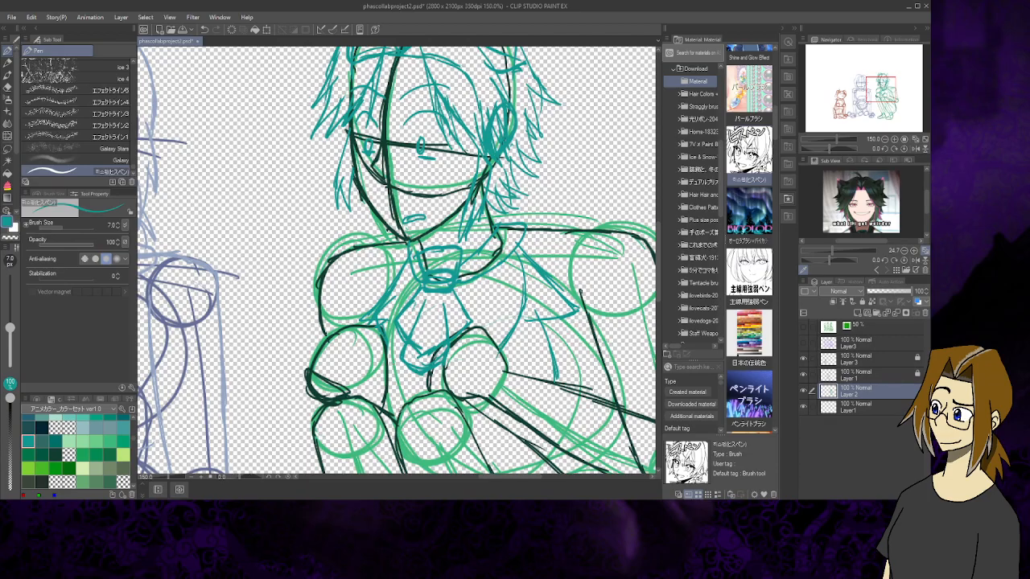
drag(394, 330, 422, 394)
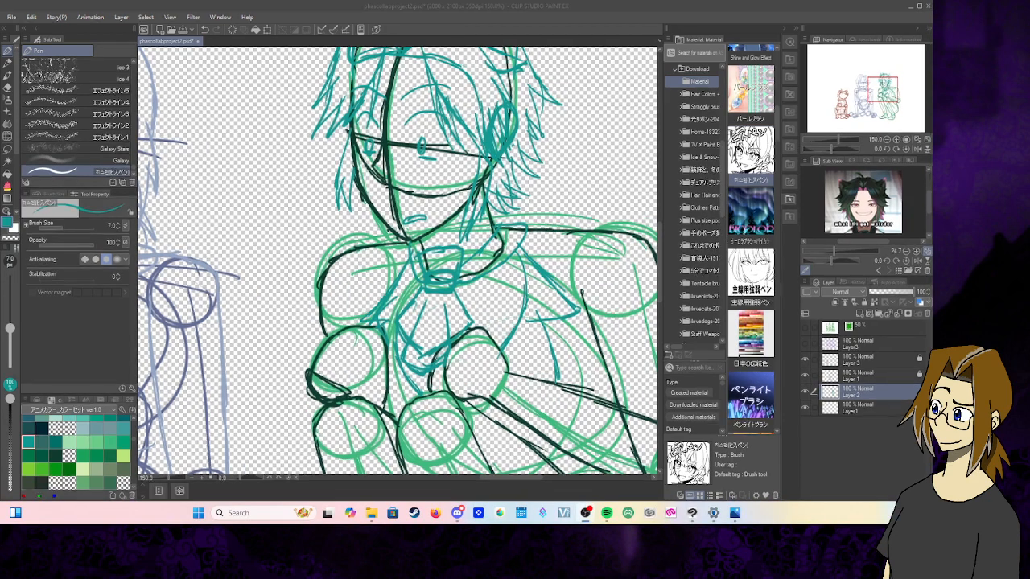
Check the outfit in the MintfreyPNG.png reference in Photos, and add the outer collar edges beside both lapels
click(735, 513)
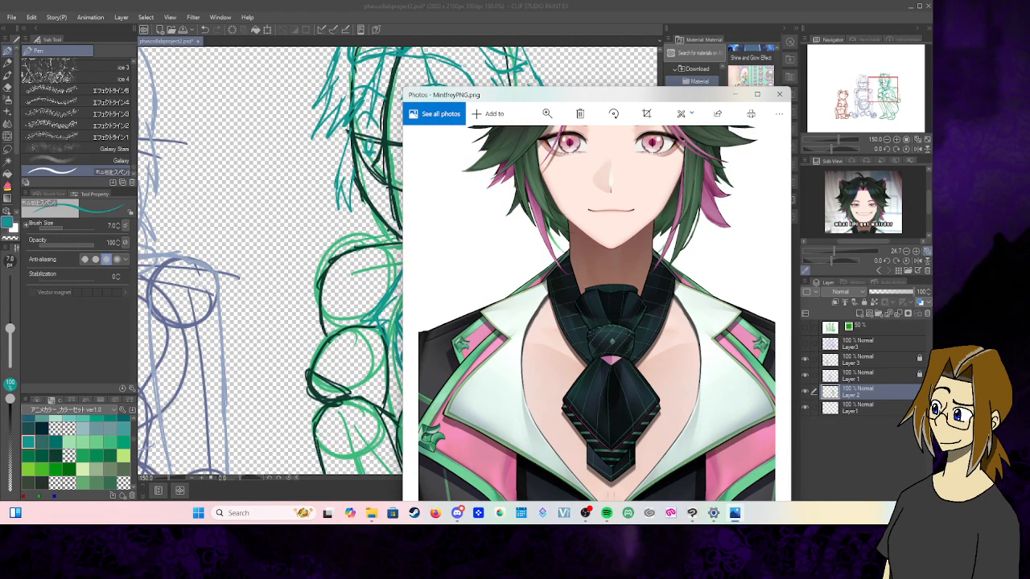
key(alt+Tab)
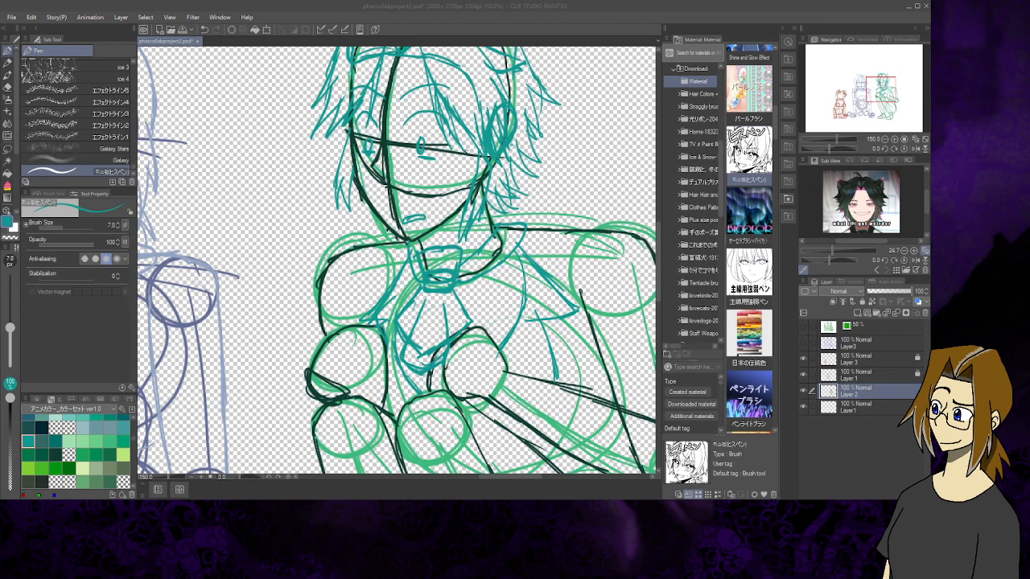
drag(407, 247, 354, 324)
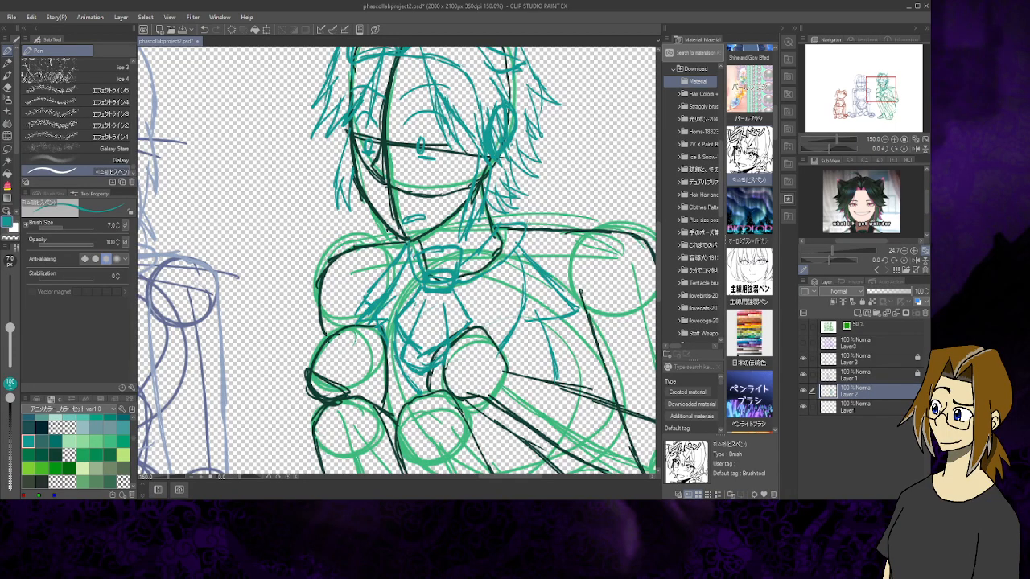
mouse_move(493, 216)
mouse_down()
mouse_move(581, 279)
mouse_move(569, 299)
mouse_move(594, 333)
mouse_move(577, 358)
mouse_up()
mouse_move(567, 360)
mouse_down()
mouse_move(557, 370)
mouse_move(574, 372)
mouse_move(566, 380)
mouse_up()
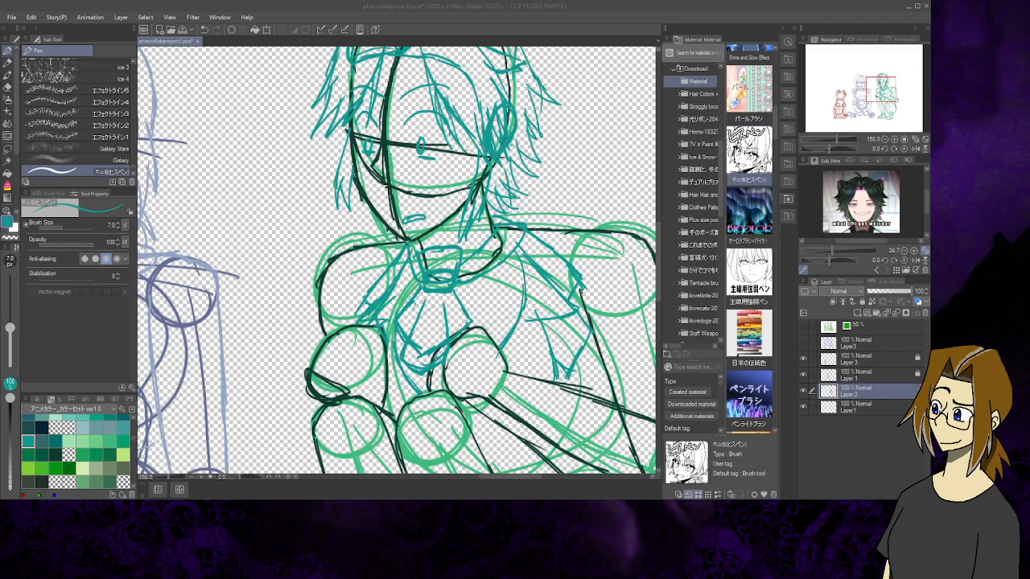
drag(388, 230, 386, 240)
Draw the folded, notched cuff across the green figure's right-hand leg, a short distance below the knee
drag(419, 362, 304, 104)
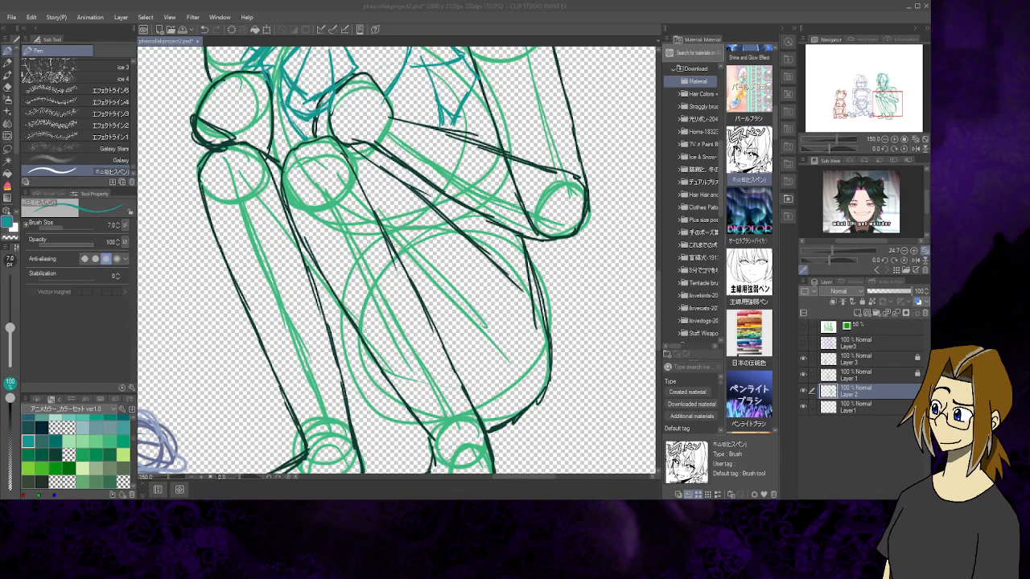
drag(307, 250, 380, 215)
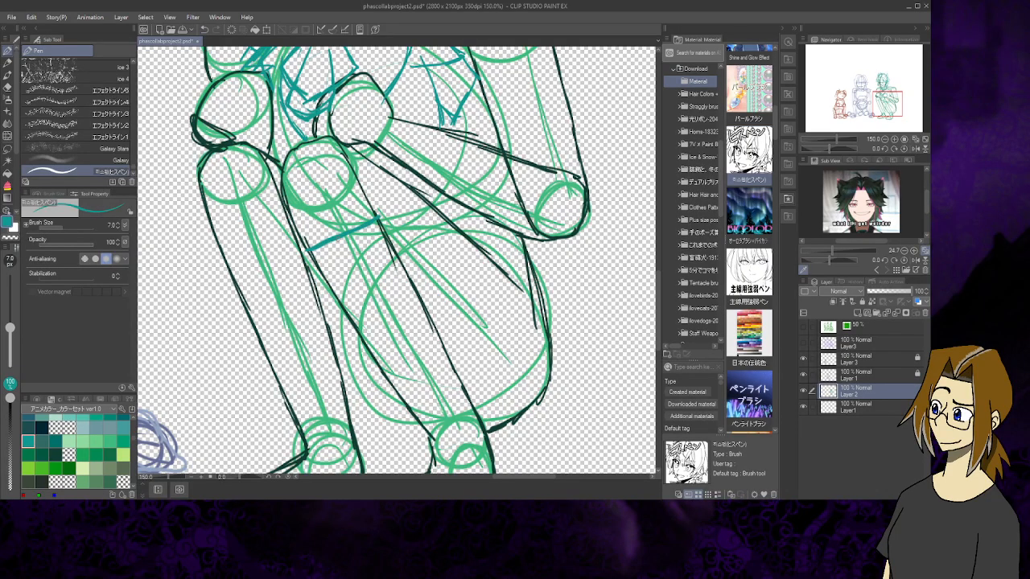
drag(316, 230, 328, 280)
mouse_move(319, 232)
mouse_down()
mouse_move(300, 245)
mouse_move(311, 276)
mouse_move(326, 283)
mouse_up()
mouse_move(324, 239)
mouse_down()
mouse_move(329, 229)
mouse_move(365, 269)
mouse_move(400, 232)
mouse_up()
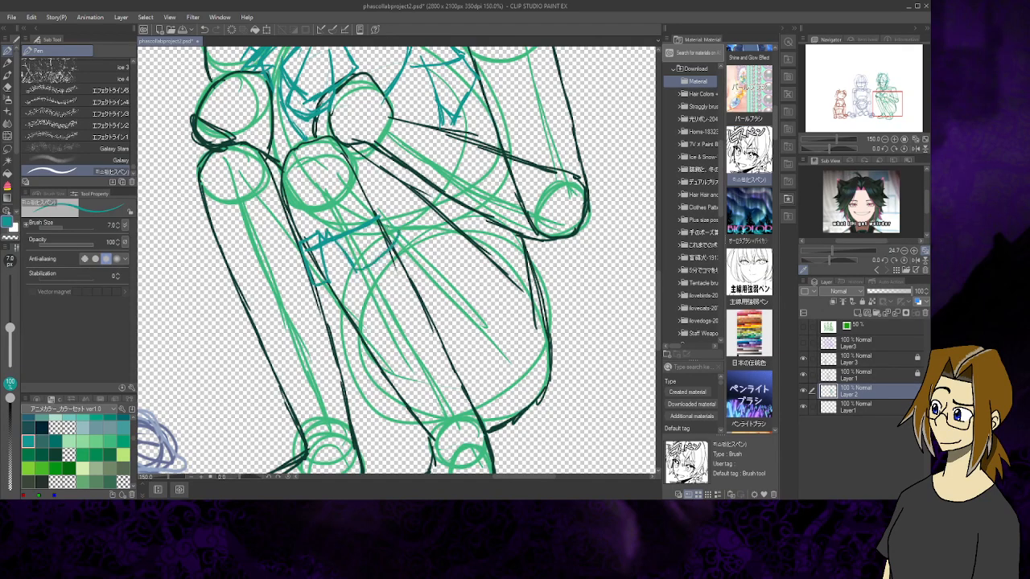
mouse_move(328, 227)
mouse_down()
mouse_move(372, 196)
mouse_move(399, 226)
mouse_move(393, 239)
mouse_up()
Draw a matching folded cuff with an angular flap across the green figure's other leg
drag(385, 230, 507, 246)
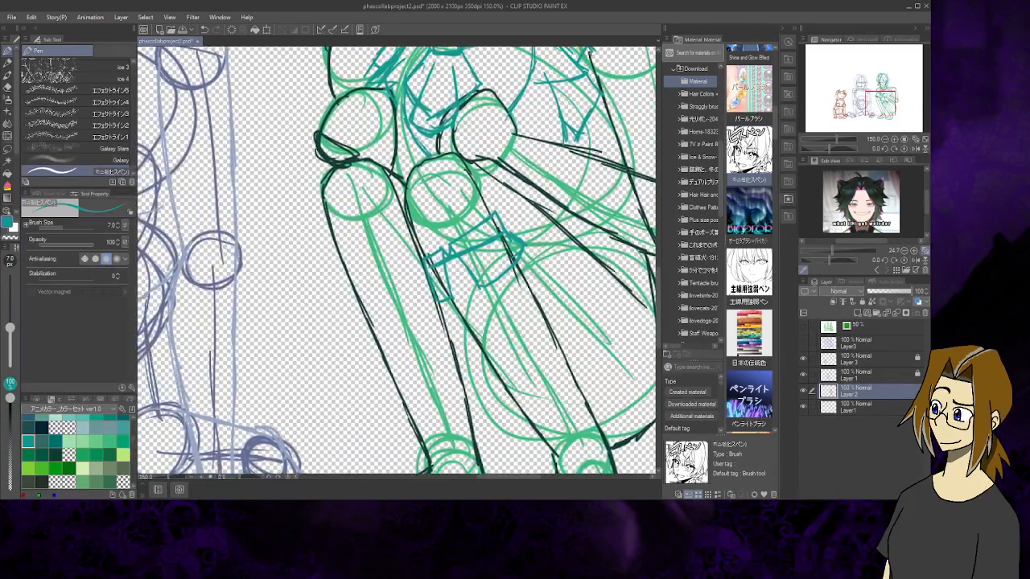
mouse_move(341, 259)
mouse_down()
mouse_move(345, 286)
mouse_move(359, 298)
mouse_up()
mouse_move(365, 264)
mouse_down()
mouse_move(359, 297)
mouse_move(379, 254)
mouse_up()
mouse_move(379, 253)
mouse_down()
mouse_move(400, 290)
mouse_move(427, 269)
mouse_move(414, 240)
mouse_up()
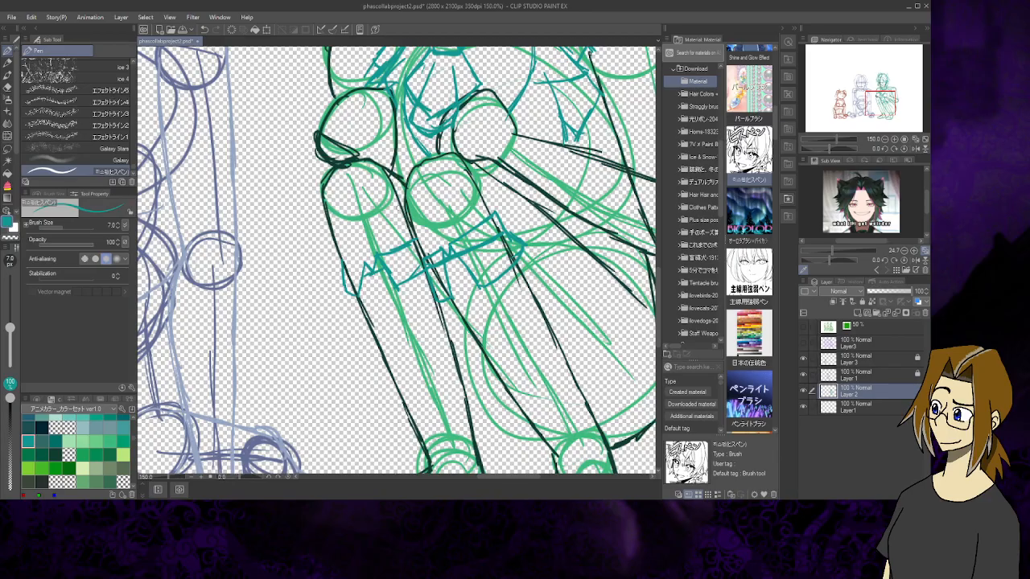
drag(343, 261, 361, 262)
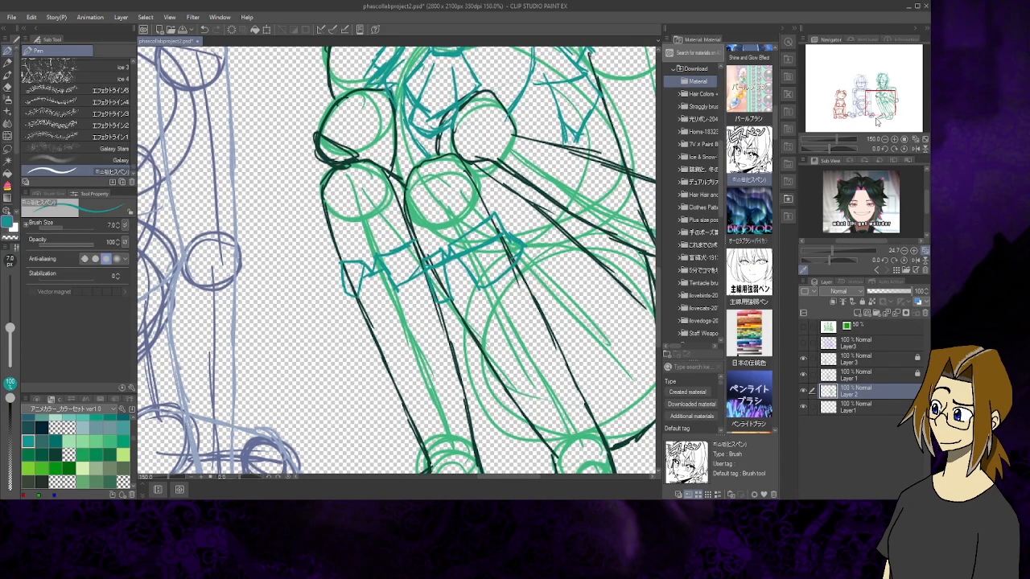
Outline the shoes around both of the green figure's feet, running from the ankles around the toes and heels
drag(881, 106, 880, 118)
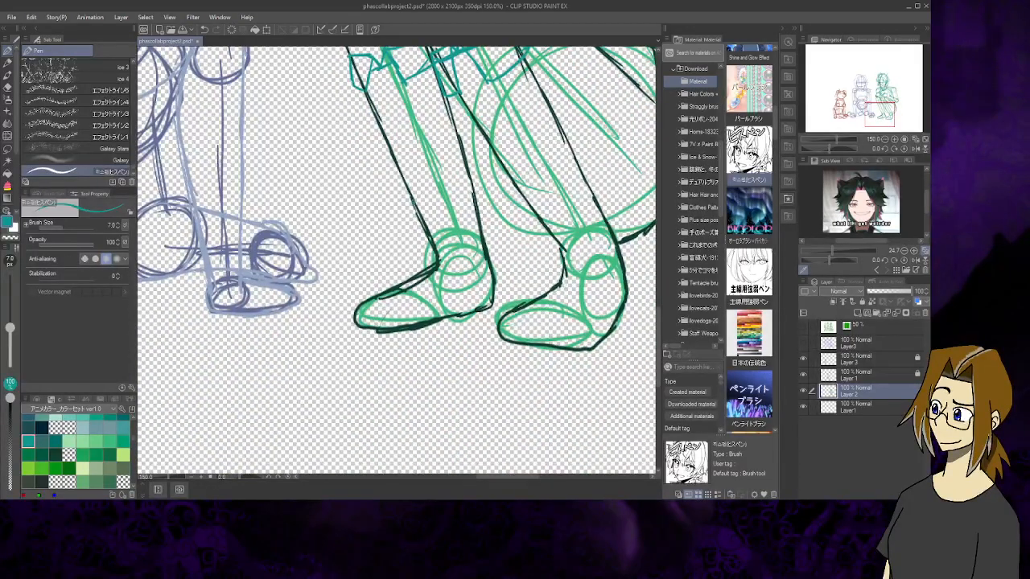
mouse_move(412, 205)
mouse_down()
mouse_move(429, 254)
mouse_move(348, 314)
mouse_move(351, 335)
mouse_move(391, 340)
mouse_move(491, 301)
mouse_up()
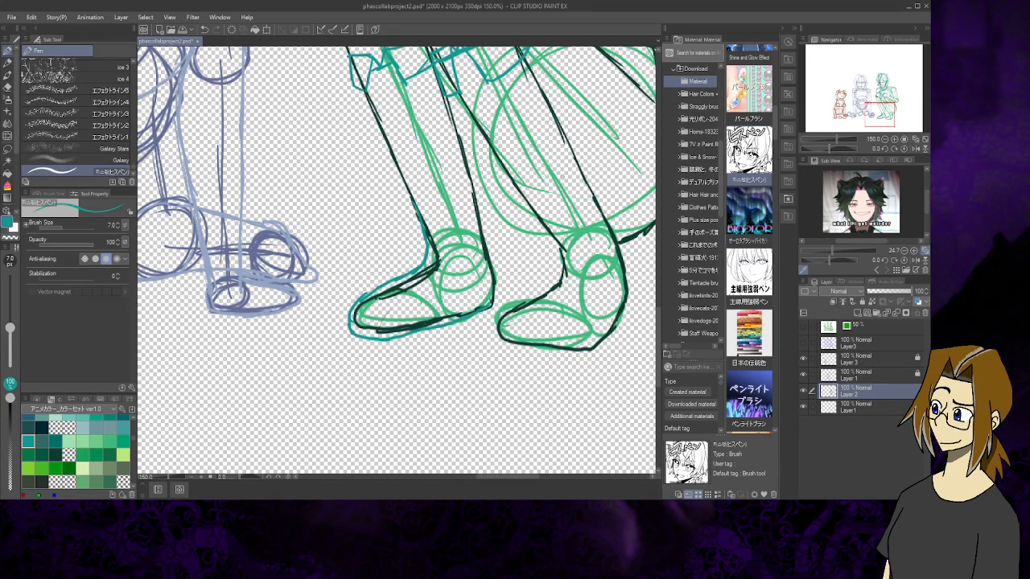
mouse_move(549, 286)
mouse_down()
mouse_move(505, 317)
mouse_move(507, 355)
mouse_move(554, 359)
mouse_move(589, 345)
mouse_move(625, 304)
mouse_up()
mouse_move(530, 296)
mouse_down()
mouse_move(557, 274)
mouse_move(558, 240)
mouse_up()
drag(624, 277, 622, 316)
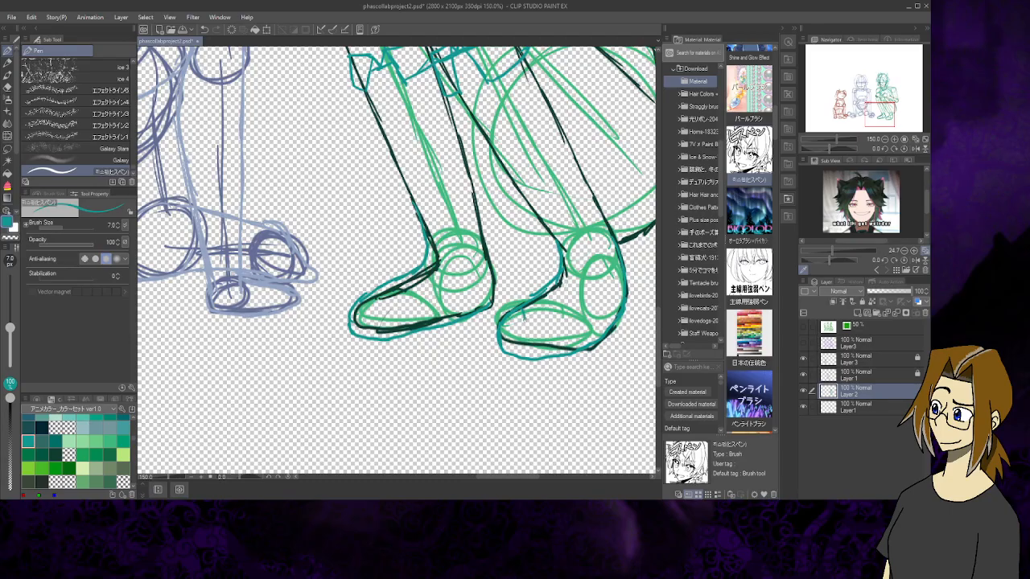
Add the upper and sole lines inside both shoes, and reinforce their lower and heel edges
drag(523, 309, 528, 326)
mouse_move(528, 327)
mouse_down()
mouse_move(594, 319)
mouse_move(591, 341)
mouse_up()
mouse_move(501, 333)
mouse_down()
mouse_move(523, 353)
mouse_move(589, 342)
mouse_up()
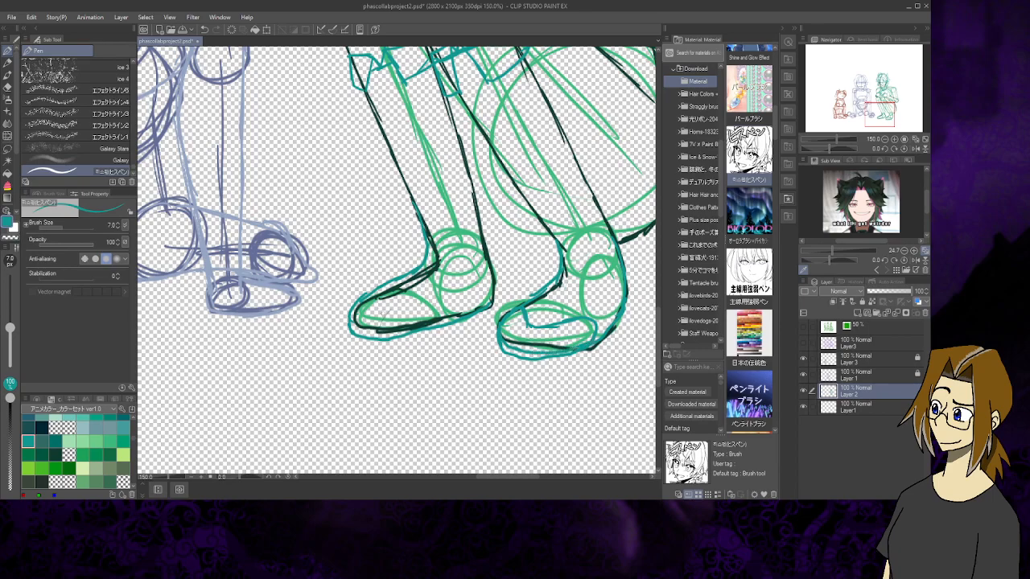
mouse_move(376, 301)
mouse_down()
mouse_move(363, 310)
mouse_move(410, 303)
mouse_move(418, 320)
mouse_move(370, 331)
mouse_move(345, 311)
mouse_up()
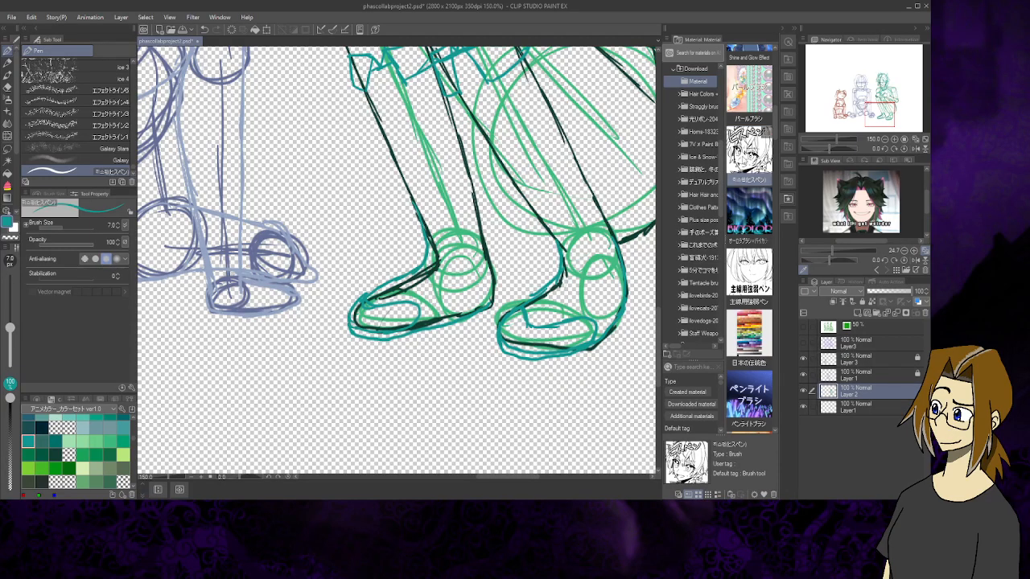
drag(407, 330, 488, 298)
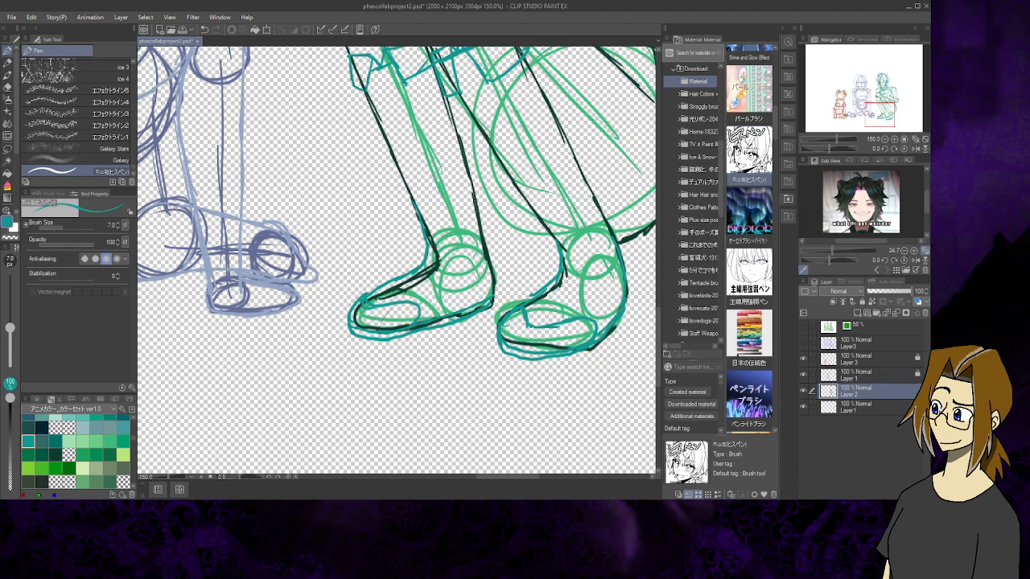
mouse_move(627, 294)
mouse_down()
mouse_move(625, 320)
mouse_move(603, 341)
mouse_up()
Draw the jacket's sleeve cuff at the wrist of the green figure's forearm that reaches across the body
drag(880, 114, 889, 86)
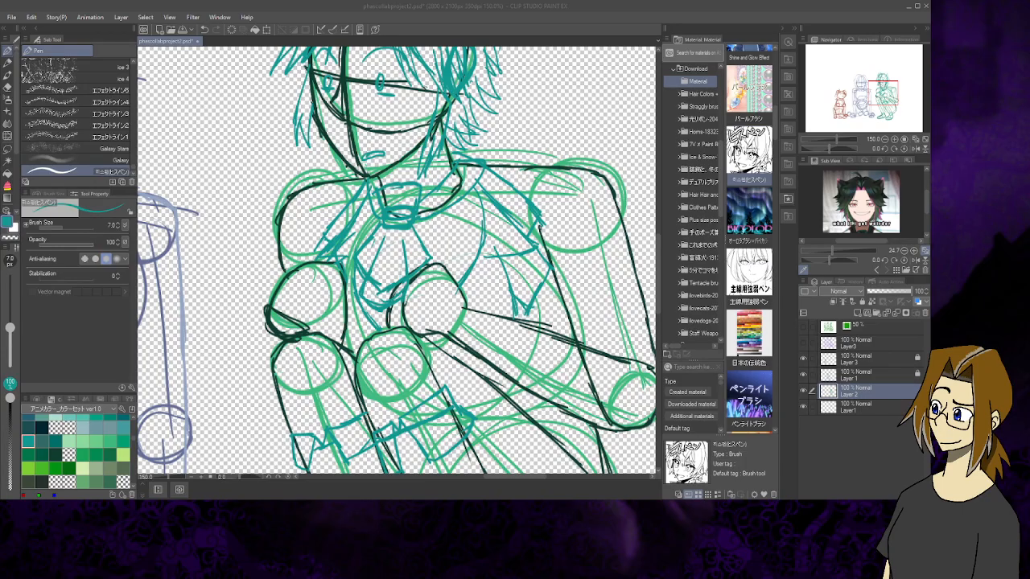
mouse_move(471, 306)
mouse_down()
mouse_move(446, 347)
mouse_move(472, 367)
mouse_up()
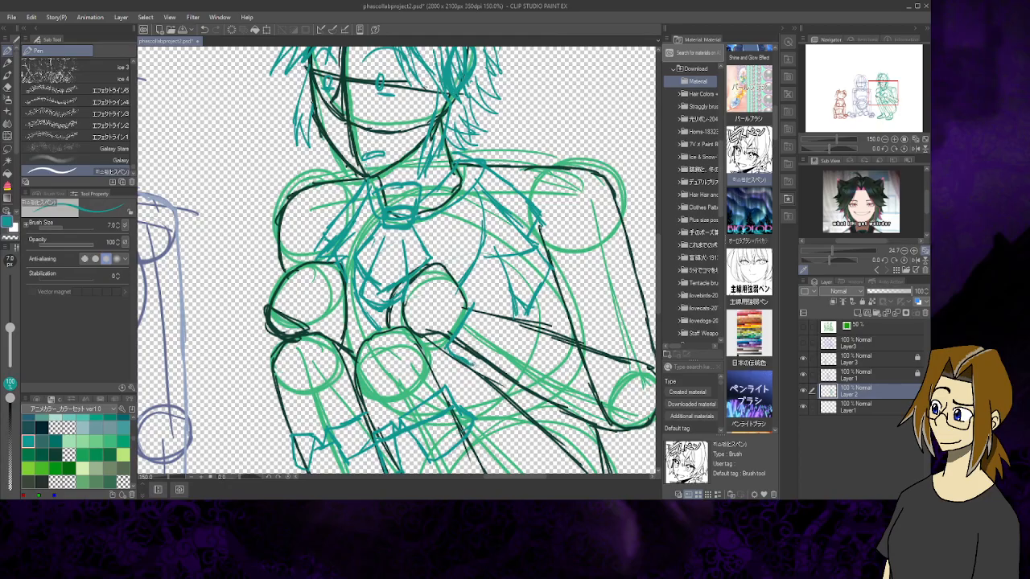
drag(506, 315, 478, 369)
drag(474, 304, 504, 315)
drag(504, 311, 485, 352)
Outline the forearm sleeve from the cuff around the bent elbow and up the upper arm, and strengthen the cuff edge
mouse_move(484, 363)
mouse_down()
mouse_move(493, 382)
mouse_move(622, 431)
mouse_up()
mouse_move(451, 242)
mouse_down()
mouse_move(314, 282)
mouse_move(319, 299)
mouse_up()
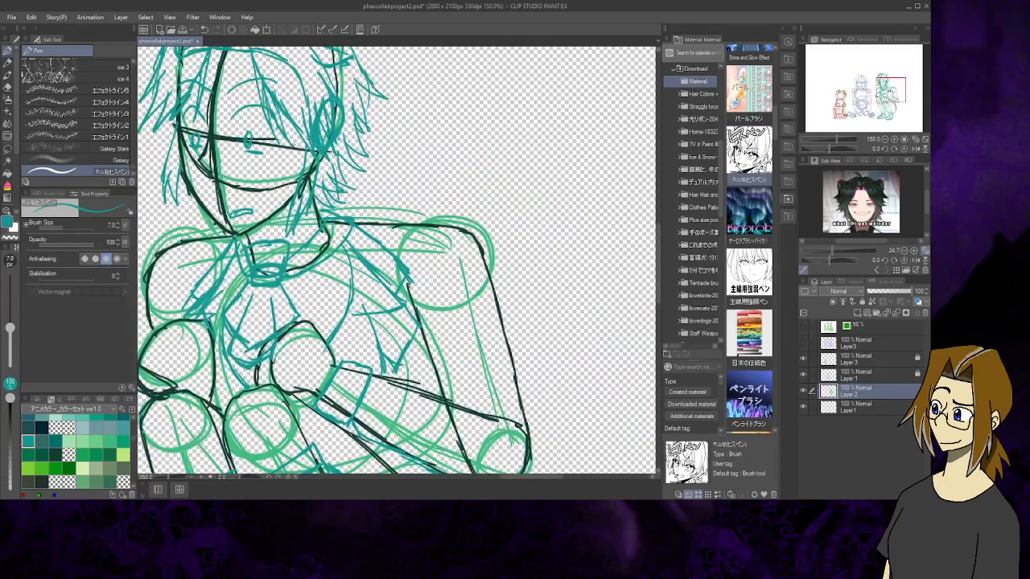
mouse_move(372, 369)
mouse_down()
mouse_move(393, 368)
mouse_move(517, 431)
mouse_up()
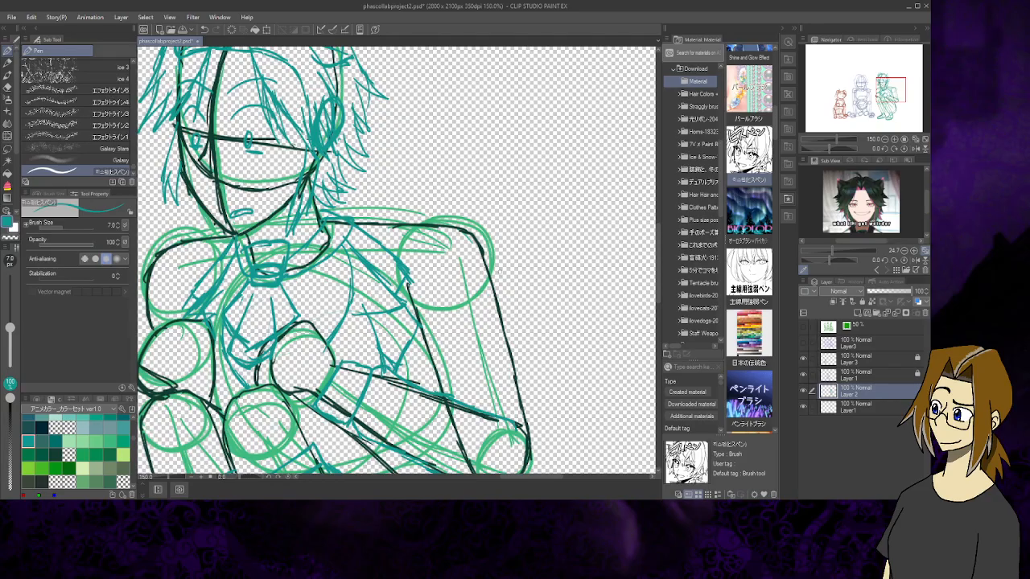
mouse_move(495, 299)
mouse_down()
mouse_move(532, 450)
mouse_move(513, 322)
mouse_move(494, 345)
mouse_move(471, 347)
mouse_up()
drag(500, 337, 490, 345)
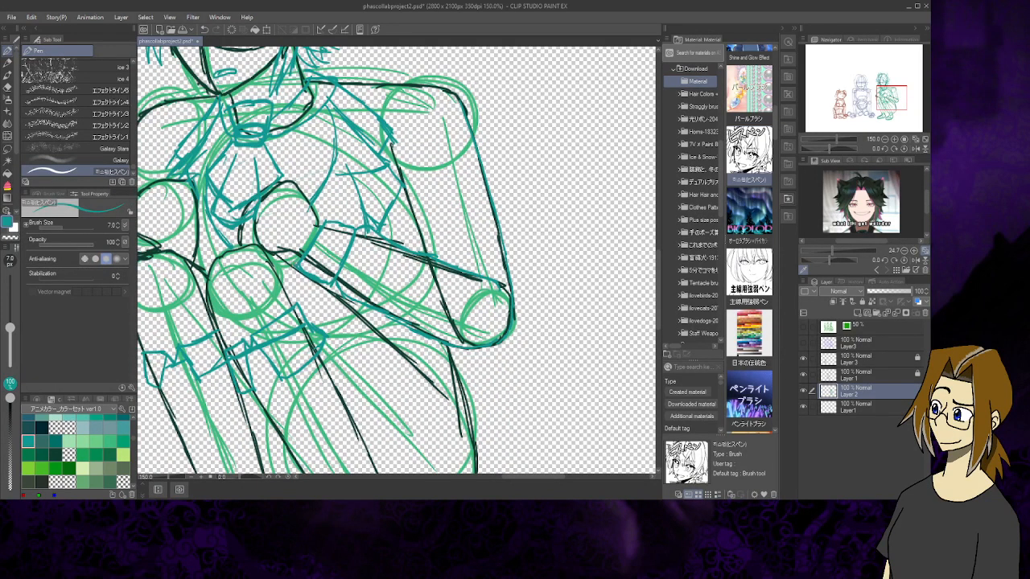
mouse_move(288, 267)
mouse_down()
mouse_move(322, 212)
mouse_move(325, 221)
mouse_up()
Sketch the cuff edge below the green figure's other hand and outline that arm's upper sleeve from the shoulder
drag(886, 100, 867, 98)
mouse_move(424, 248)
mouse_down()
mouse_move(450, 278)
mouse_move(470, 269)
mouse_move(491, 250)
mouse_move(496, 215)
mouse_move(505, 239)
mouse_move(498, 286)
mouse_move(507, 271)
mouse_move(509, 287)
mouse_up()
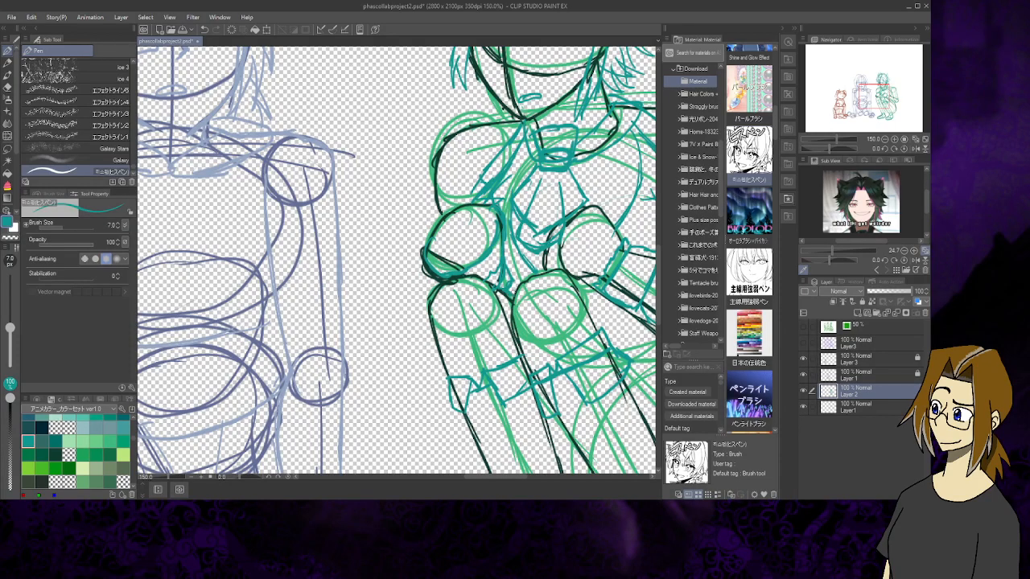
drag(876, 99, 875, 92)
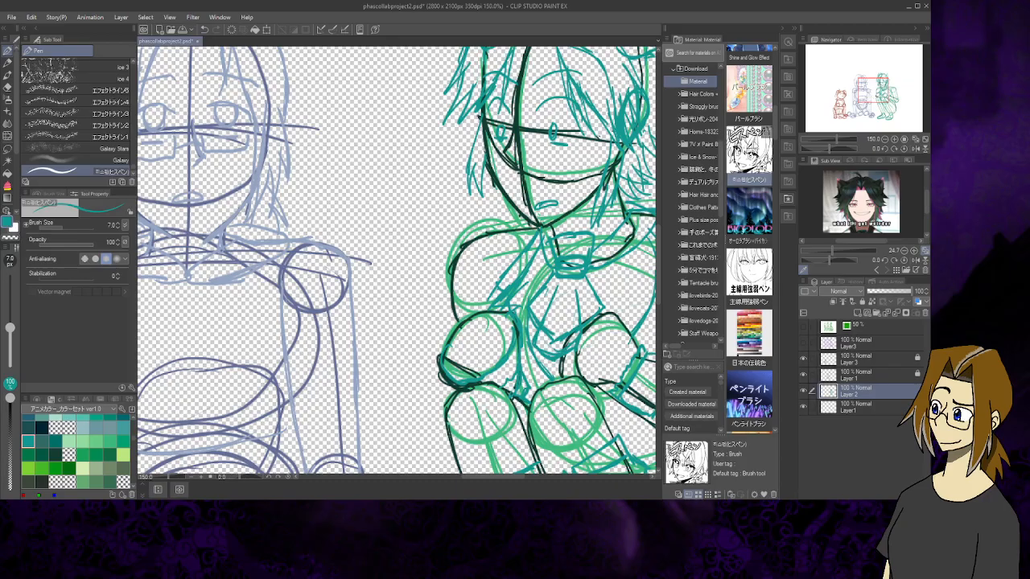
drag(463, 245, 478, 313)
drag(457, 251, 457, 321)
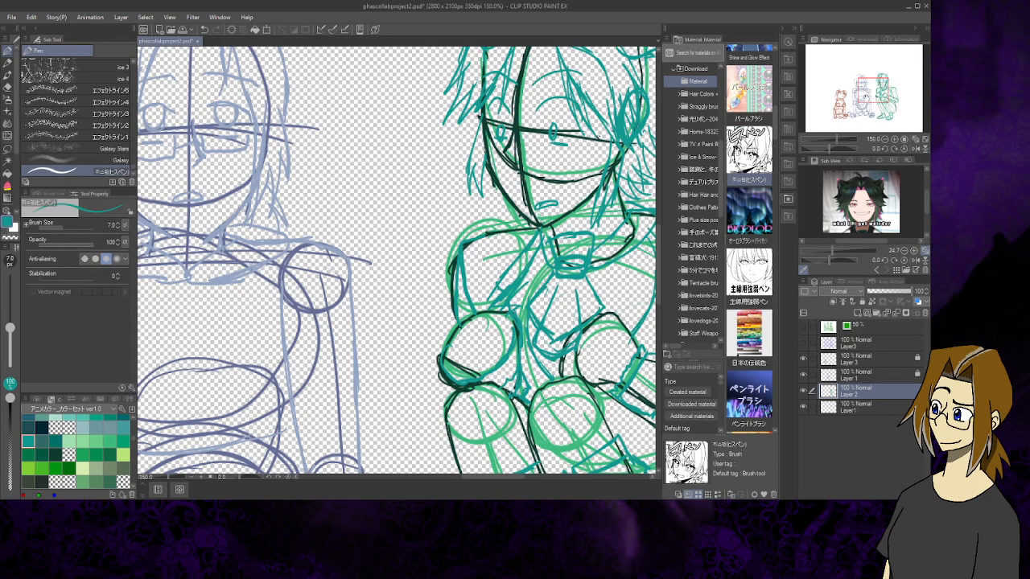
Draw the shoulder and outer edges of the bent arm's sleeve, and add a small button on its cuff
drag(872, 93, 890, 97)
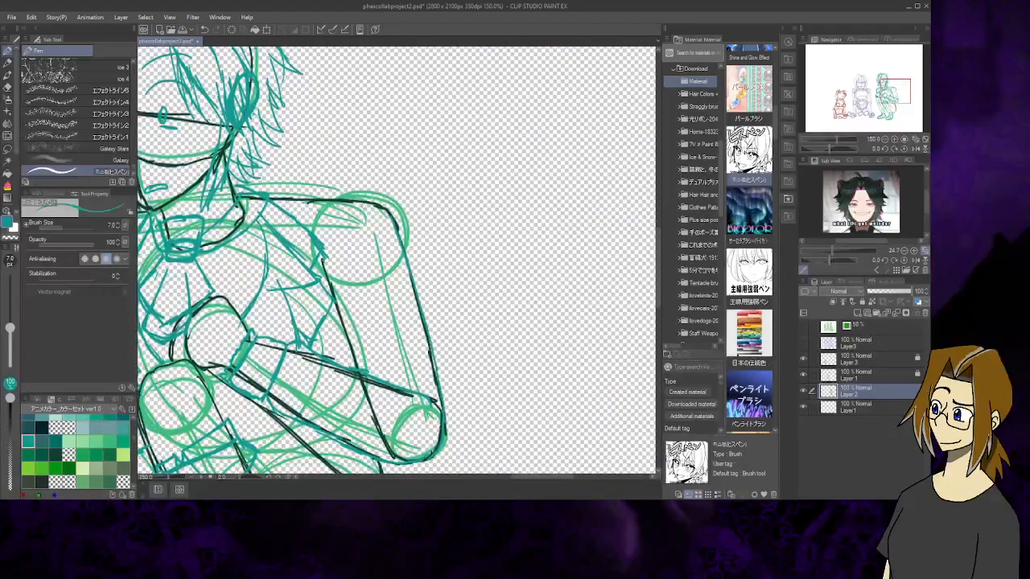
mouse_move(377, 211)
mouse_down()
mouse_move(333, 254)
mouse_move(330, 297)
mouse_up()
drag(383, 204, 394, 213)
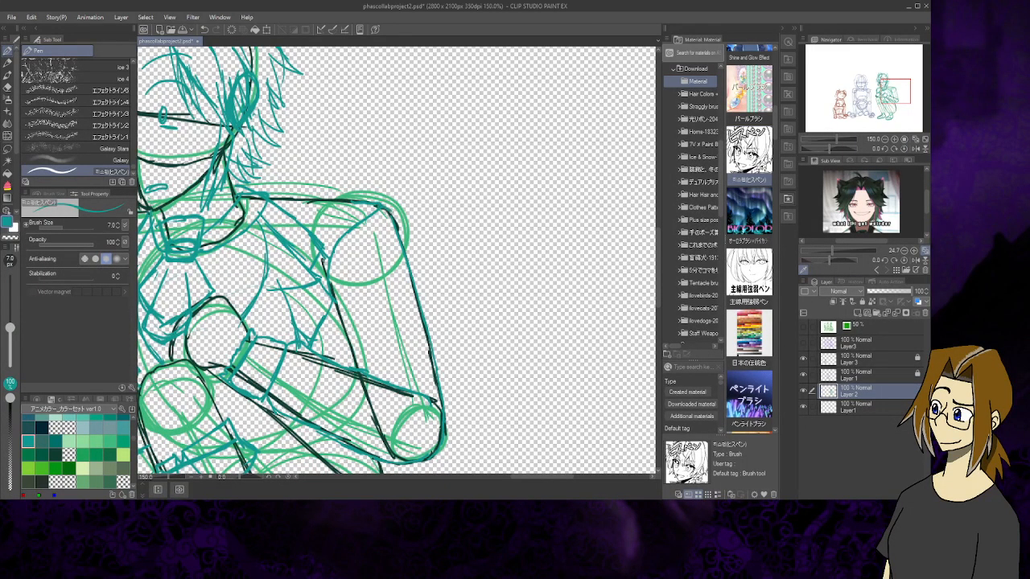
drag(414, 275, 421, 296)
mouse_move(346, 298)
mouse_down()
mouse_move(454, 223)
mouse_move(445, 308)
mouse_move(461, 293)
mouse_move(465, 327)
mouse_move(448, 322)
mouse_move(456, 312)
mouse_up()
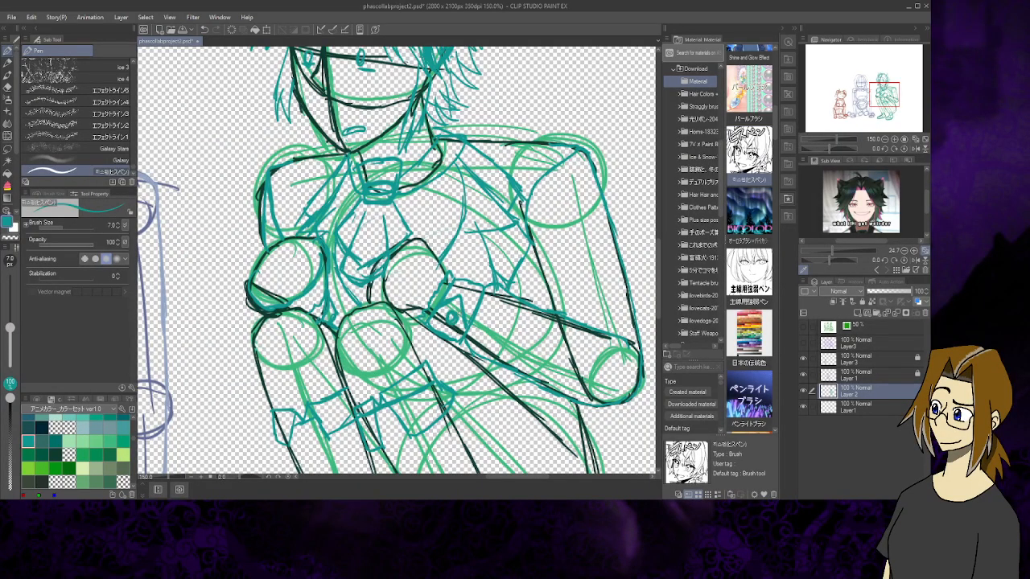
Draw the long coat tail sweeping from the green figure's hip to a point on the ground, with its hem behind the legs
mouse_move(881, 99)
mouse_down()
mouse_move(876, 92)
mouse_move(882, 115)
mouse_up()
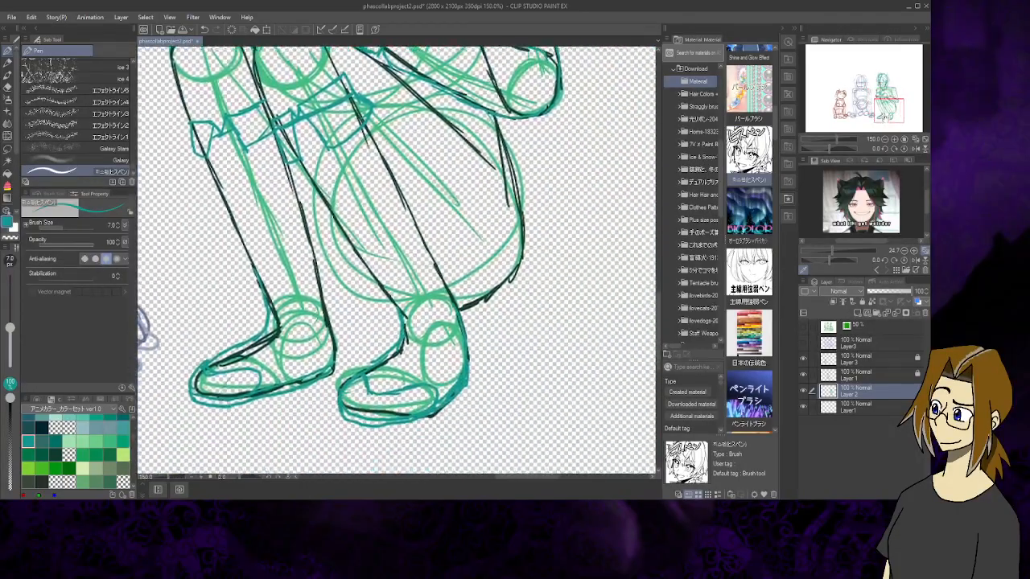
mouse_move(504, 151)
mouse_down()
mouse_move(490, 295)
mouse_move(536, 377)
mouse_up()
mouse_move(520, 166)
mouse_down()
mouse_move(546, 332)
mouse_move(599, 367)
mouse_up()
mouse_move(517, 348)
mouse_down()
mouse_move(552, 379)
mouse_move(625, 391)
mouse_up()
mouse_move(582, 361)
mouse_down()
mouse_move(641, 378)
mouse_move(614, 388)
mouse_up()
drag(470, 373, 530, 370)
drag(312, 241, 357, 303)
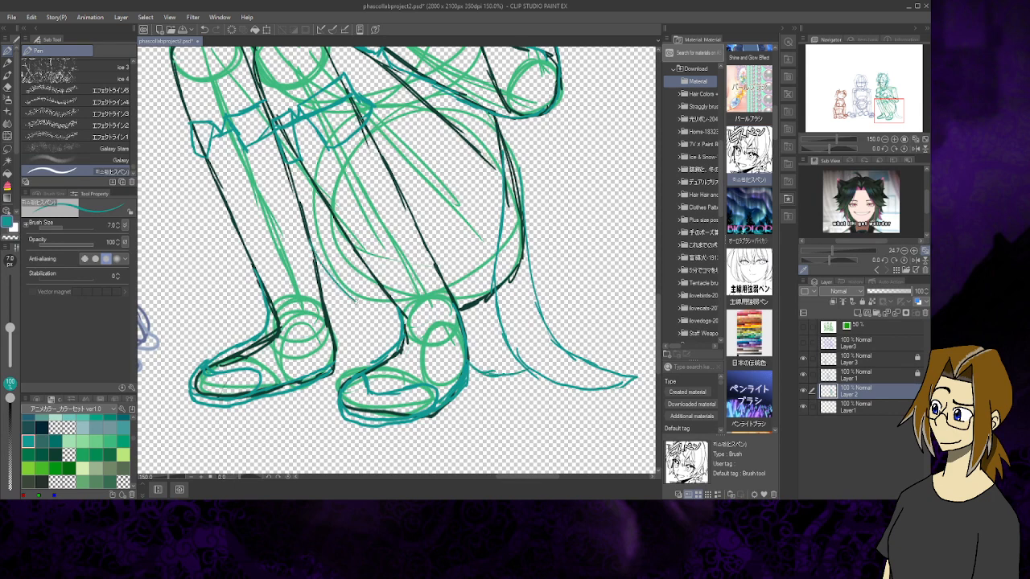
drag(322, 270, 395, 310)
Frame the middle figure's head and shoulders at 150% and add a new layer above Layer 3, keeping it active
mouse_move(887, 108)
mouse_down()
mouse_move(867, 88)
mouse_move(880, 90)
mouse_move(874, 108)
mouse_move(863, 88)
mouse_move(845, 103)
mouse_move(876, 78)
mouse_up()
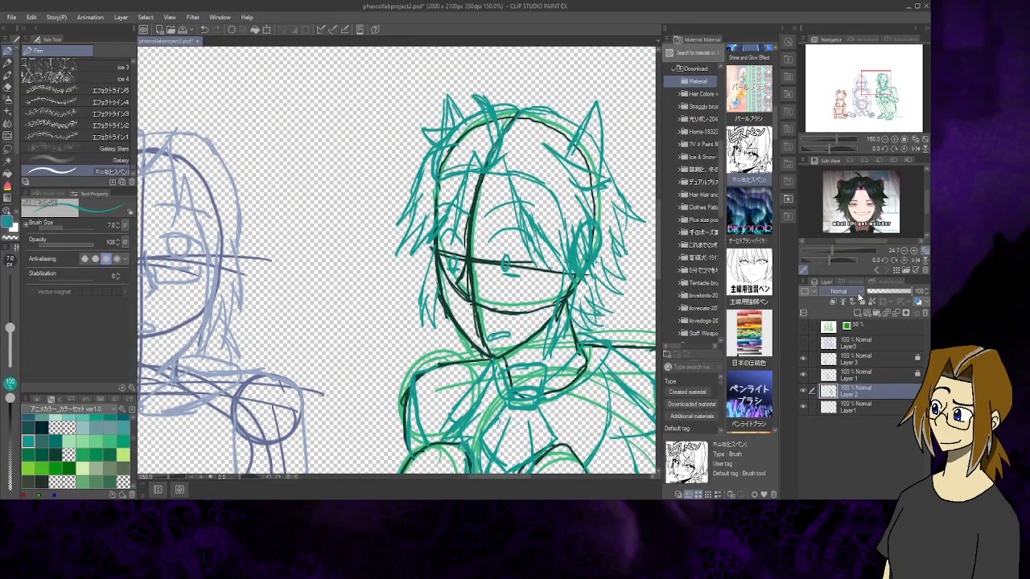
click(918, 139)
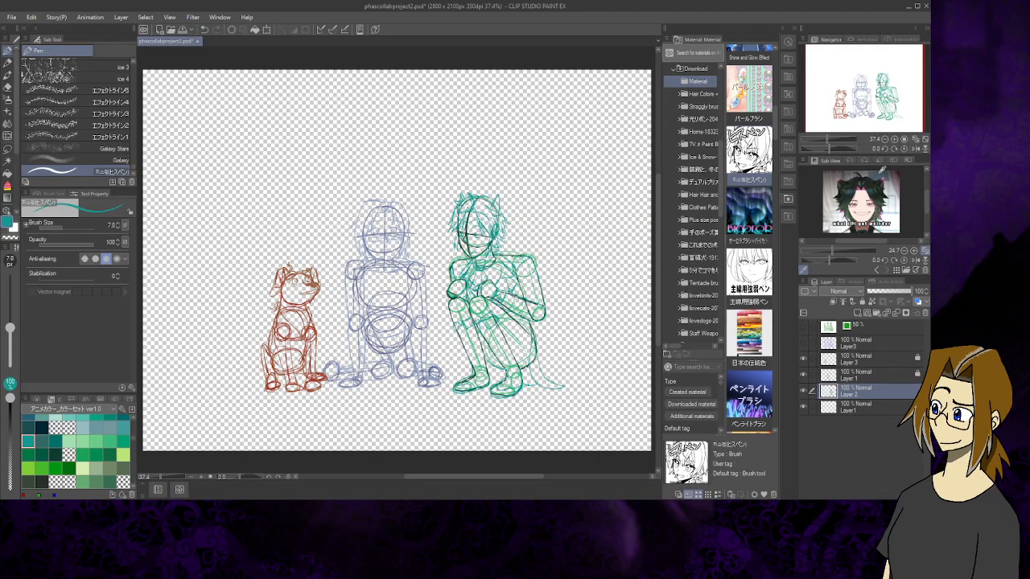
click(895, 140)
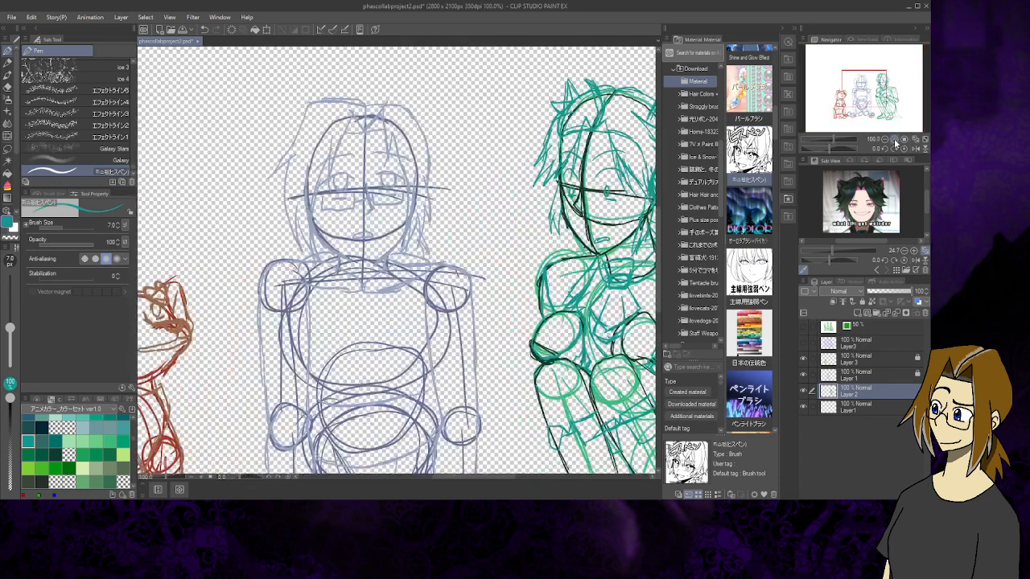
click(895, 141)
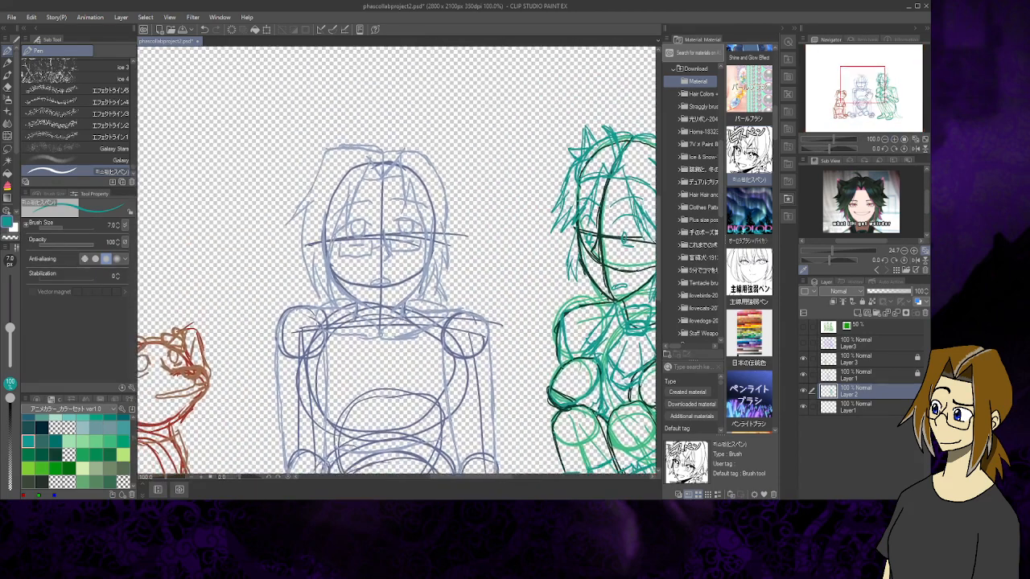
click(895, 141)
drag(872, 94, 870, 93)
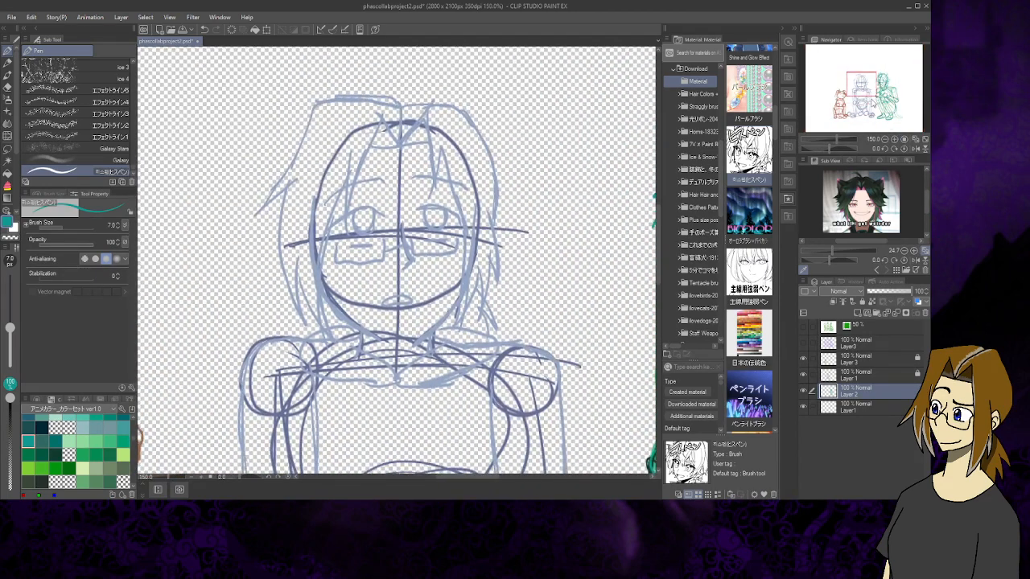
click(867, 358)
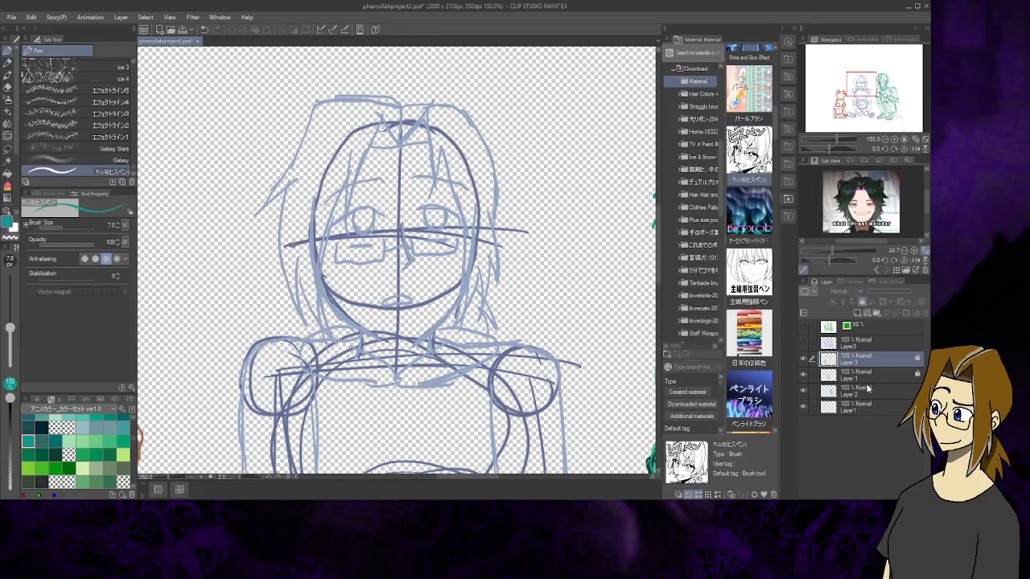
click(858, 314)
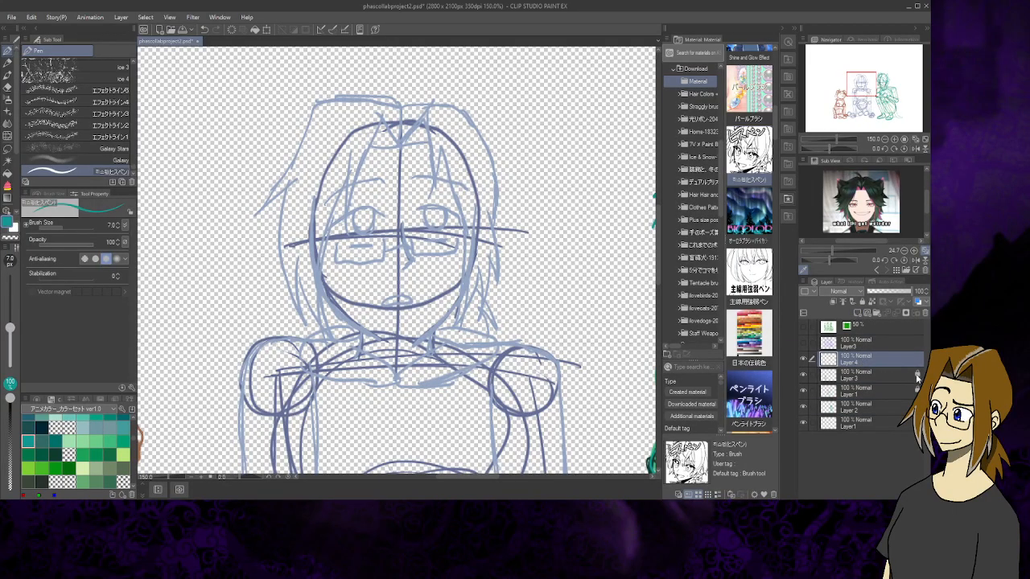
click(882, 409)
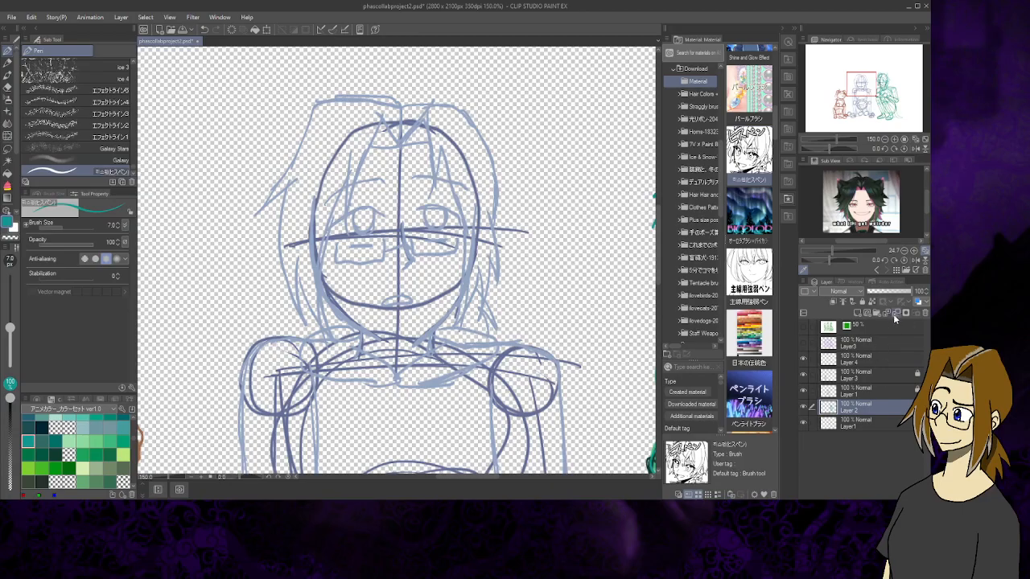
click(884, 358)
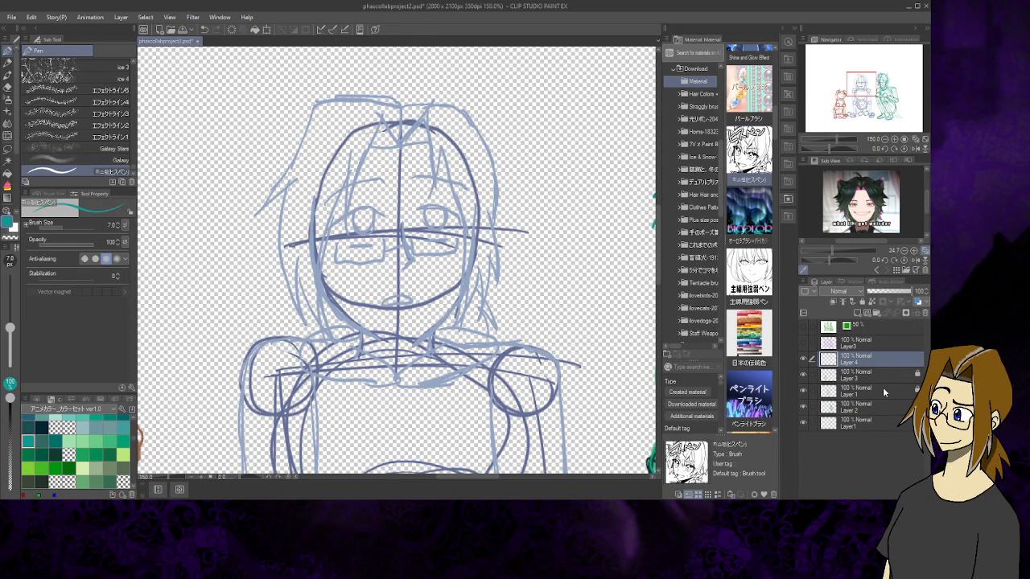
Add the downloaded 主線用強弱ペン brush to the Pen sub tools and choose a near-black drawing colour
click(748, 278)
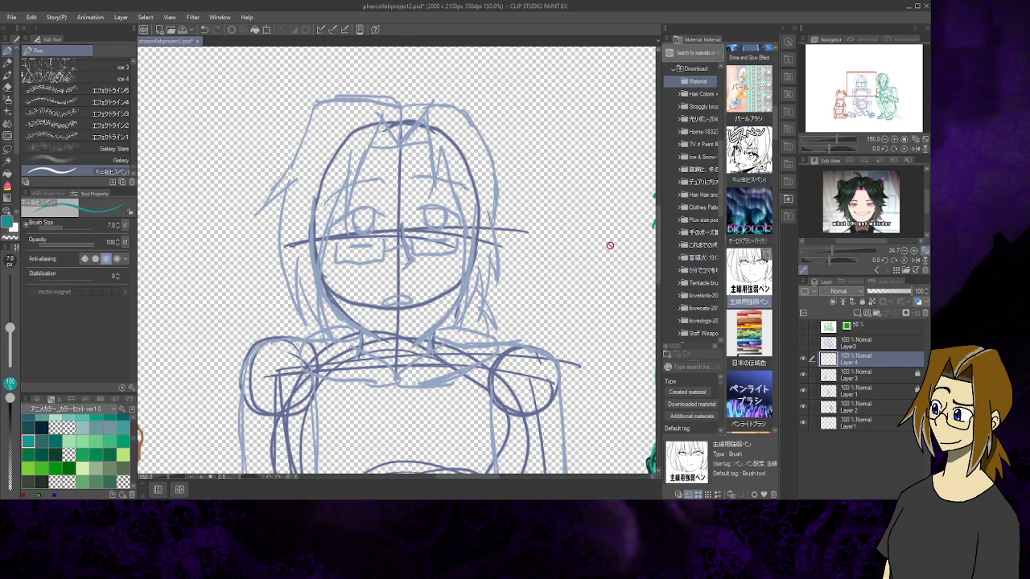
drag(67, 169, 69, 172)
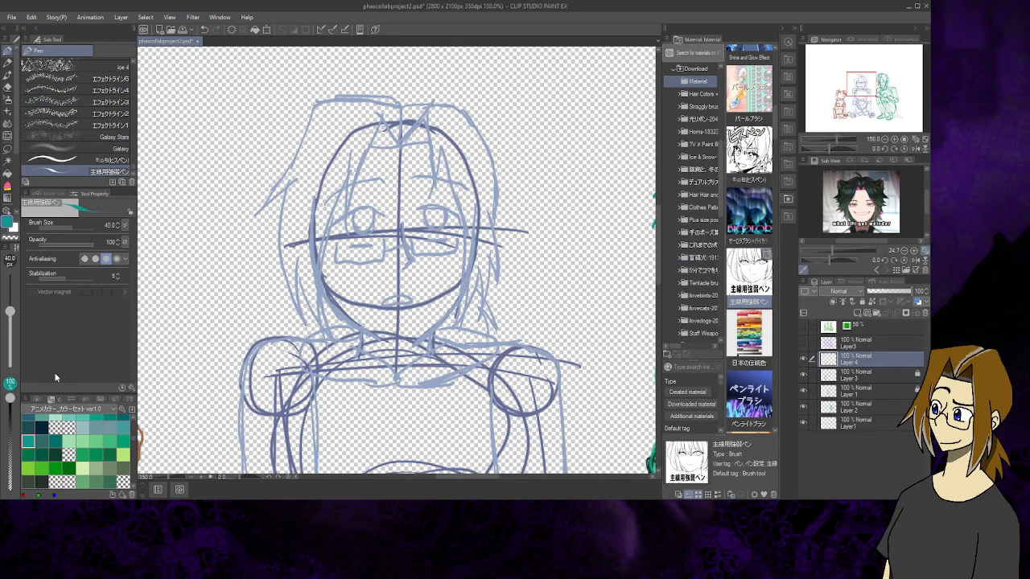
scroll(136, 441, down, 5)
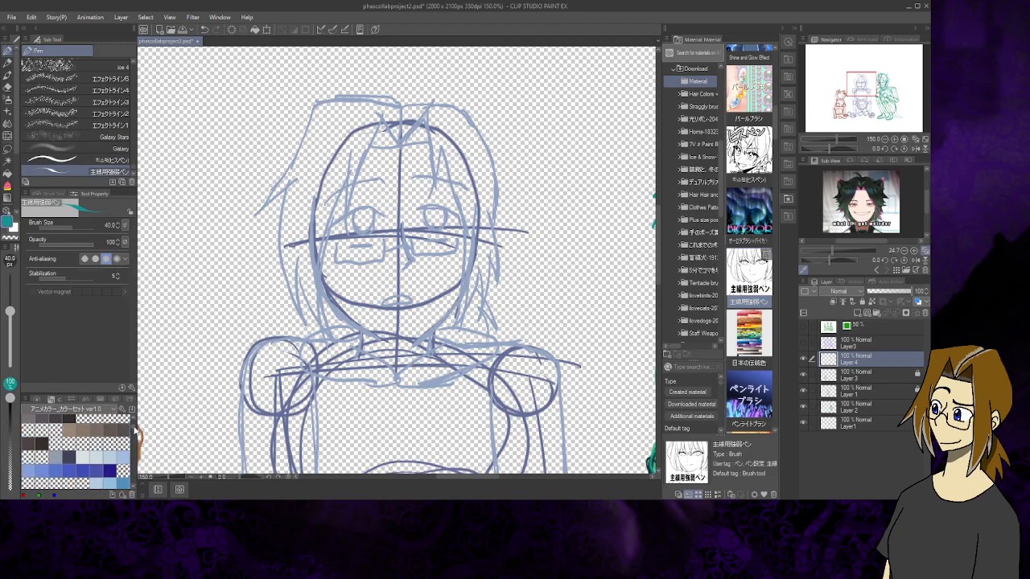
scroll(136, 435, down, 3)
click(122, 435)
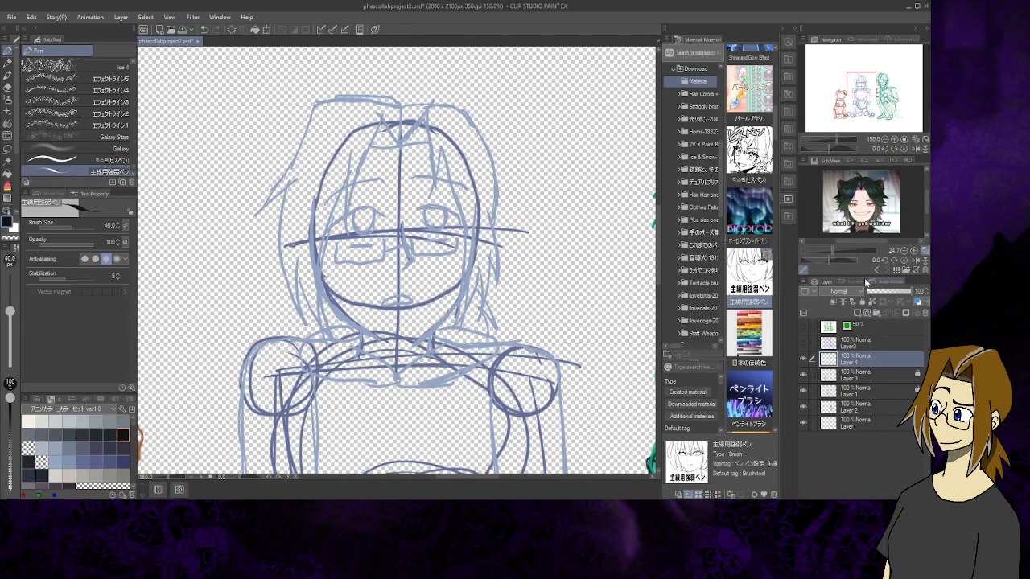
Enlarge the reference image preview and set the pen's brush size to 0.8
drag(869, 277, 871, 356)
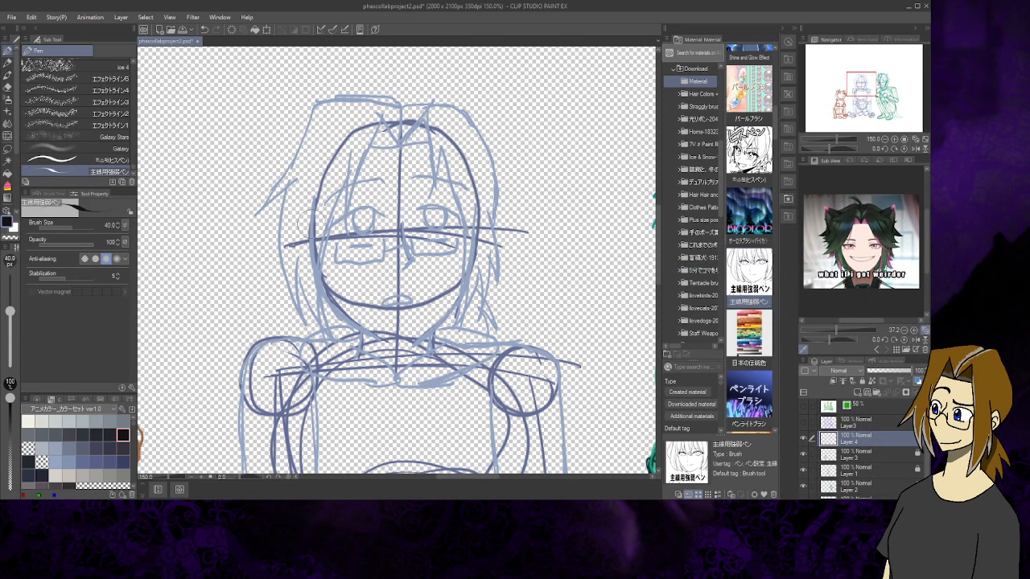
click(53, 226)
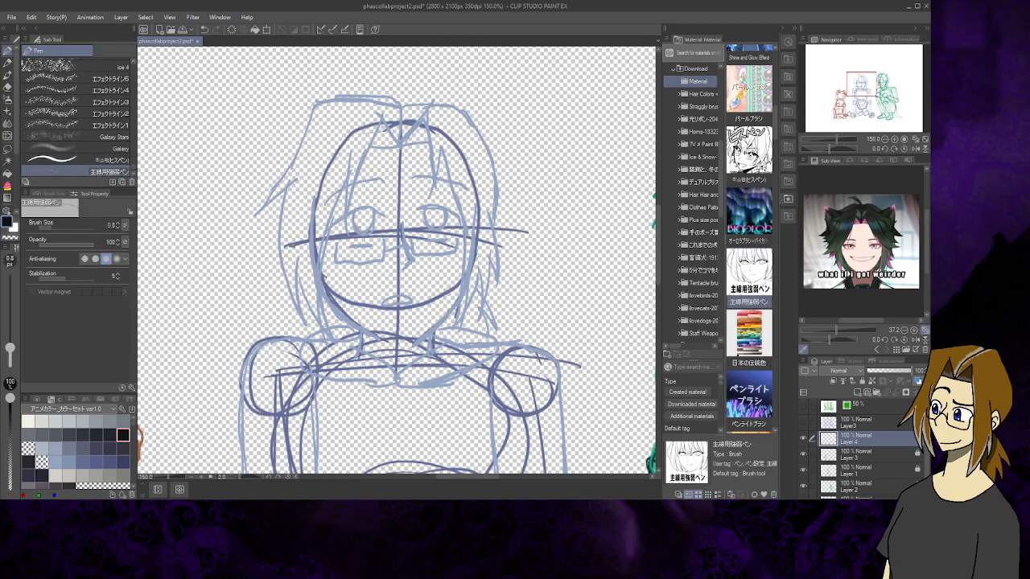
drag(55, 227, 62, 227)
drag(379, 126, 352, 205)
click(204, 29)
drag(73, 224, 58, 226)
drag(383, 126, 346, 232)
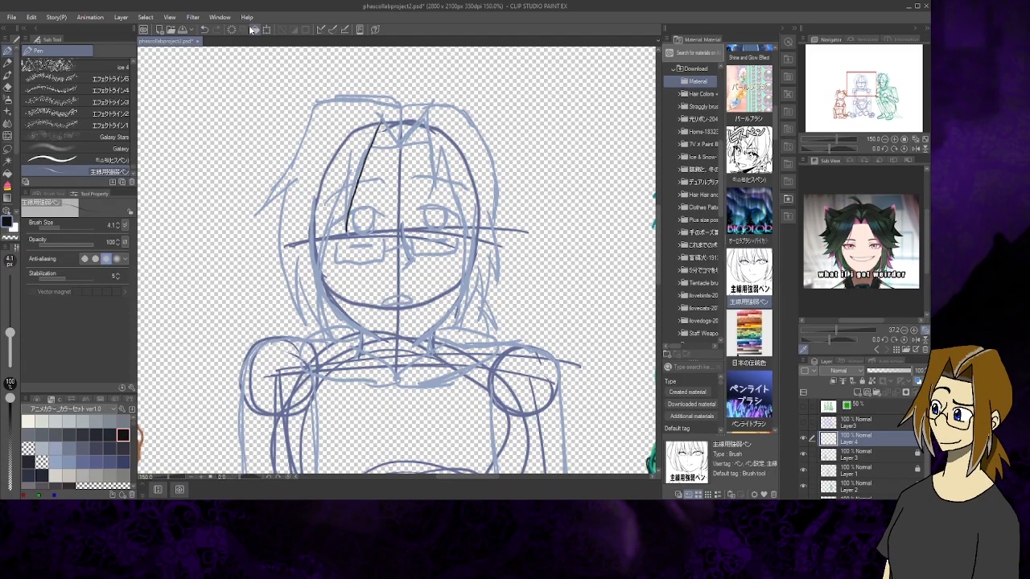
click(205, 29)
Set the 7.0-size pen's stabilization to 100 and ink the long pointed fringe strands over the face's left side in black
click(74, 161)
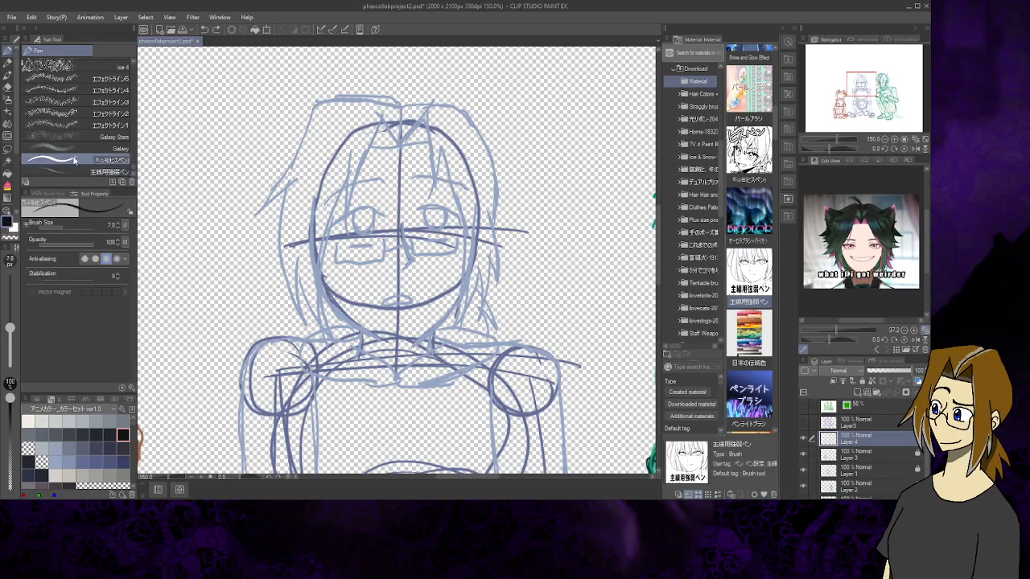
drag(58, 281, 122, 281)
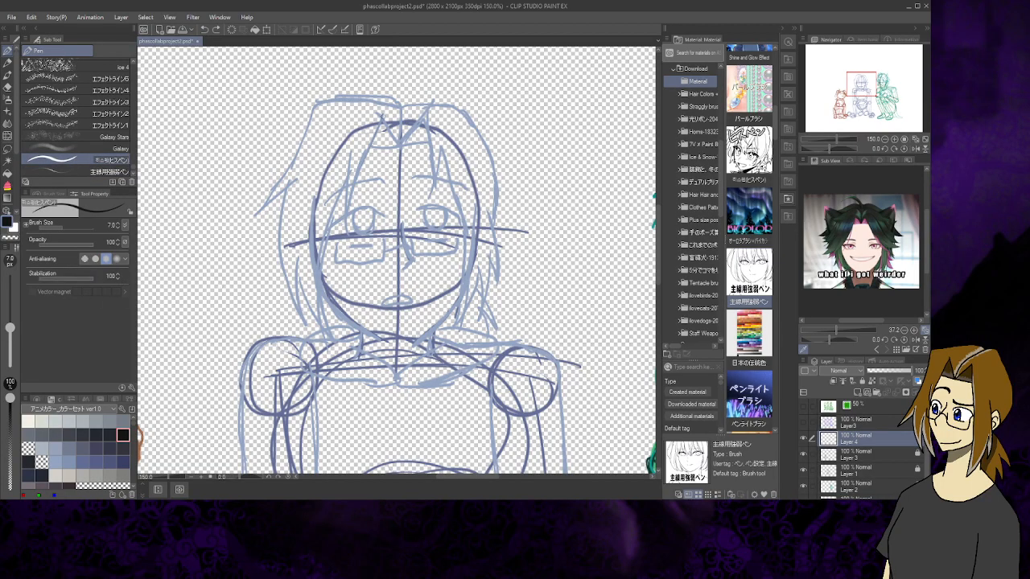
drag(382, 115, 345, 246)
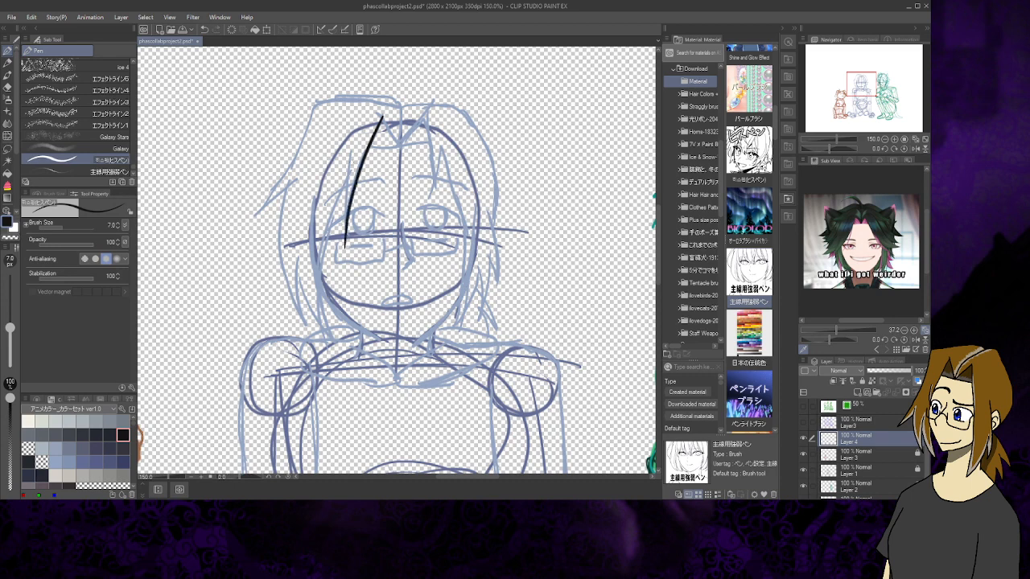
mouse_move(350, 157)
mouse_down()
mouse_move(346, 259)
mouse_move(350, 226)
mouse_up()
click(206, 31)
drag(352, 147, 347, 248)
drag(349, 175, 317, 311)
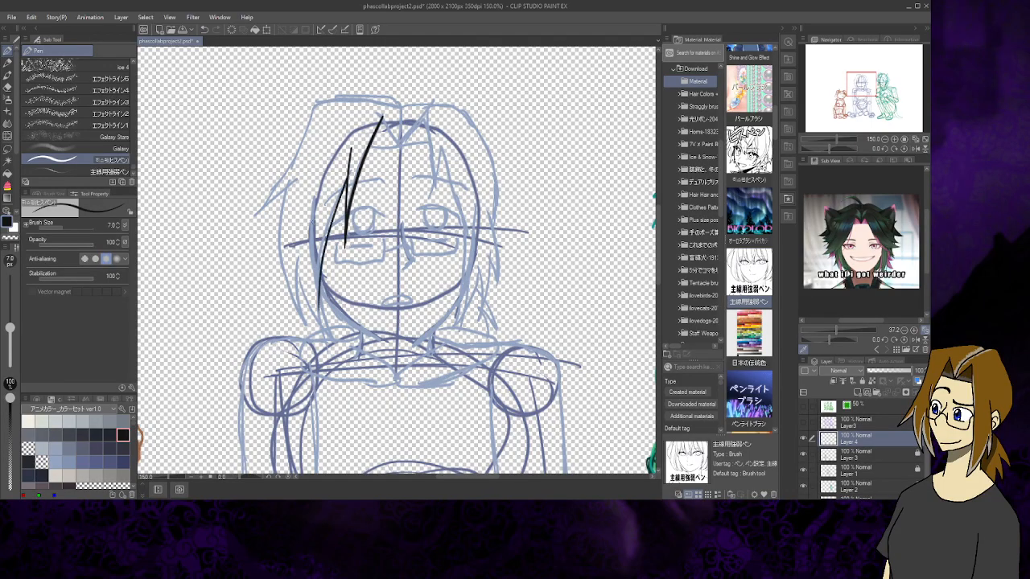
Ink the left sidelock, the left jawline down to the chin, and the zigzag hairline across the forehead
drag(312, 206, 325, 314)
drag(318, 275, 374, 338)
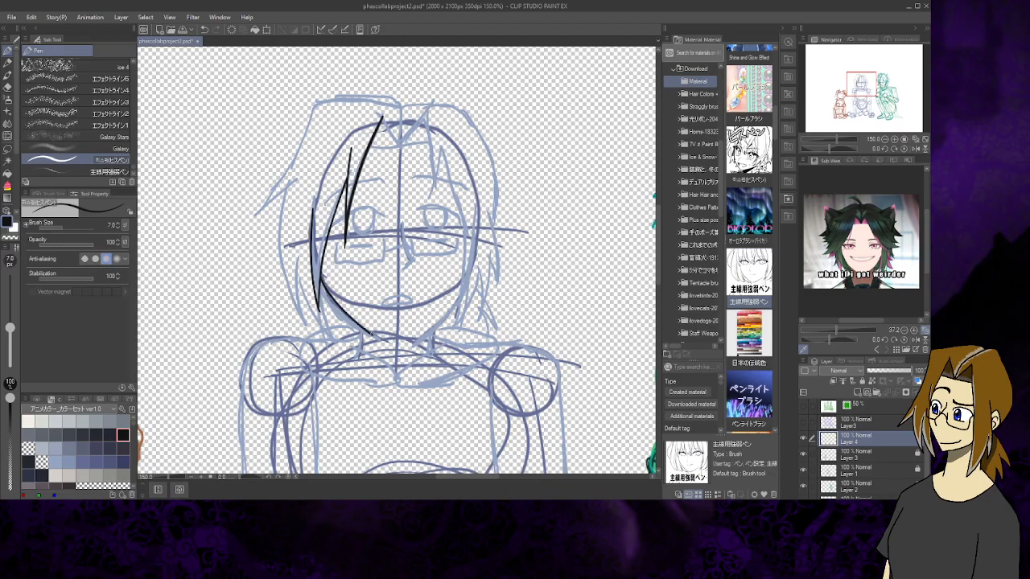
mouse_move(381, 115)
mouse_down()
mouse_move(393, 145)
mouse_move(424, 117)
mouse_move(435, 187)
mouse_up()
drag(444, 143, 434, 193)
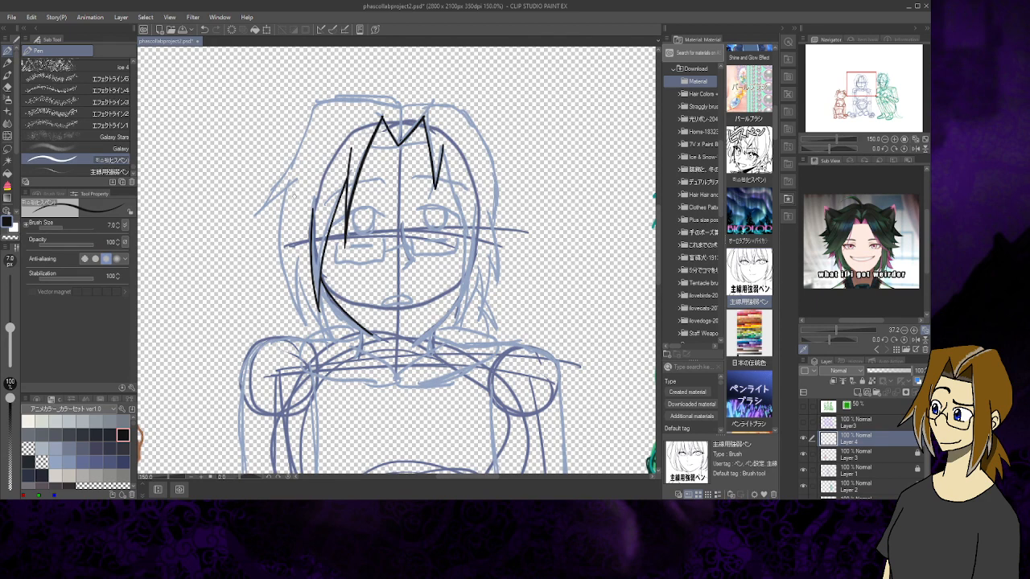
Ink the outer hair on the head's left side, erasing the overshooting ends and redrawing the pointed tips toward the shoulder
mouse_move(317, 101)
mouse_down()
mouse_move(267, 196)
mouse_move(292, 182)
mouse_move(278, 241)
mouse_move(300, 320)
mouse_up()
drag(295, 259, 304, 326)
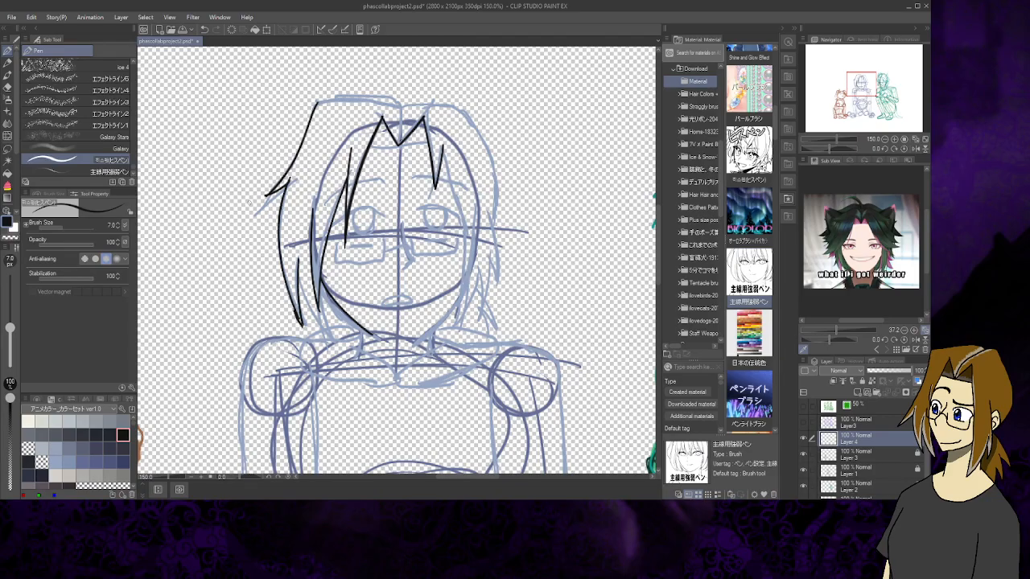
key(e)
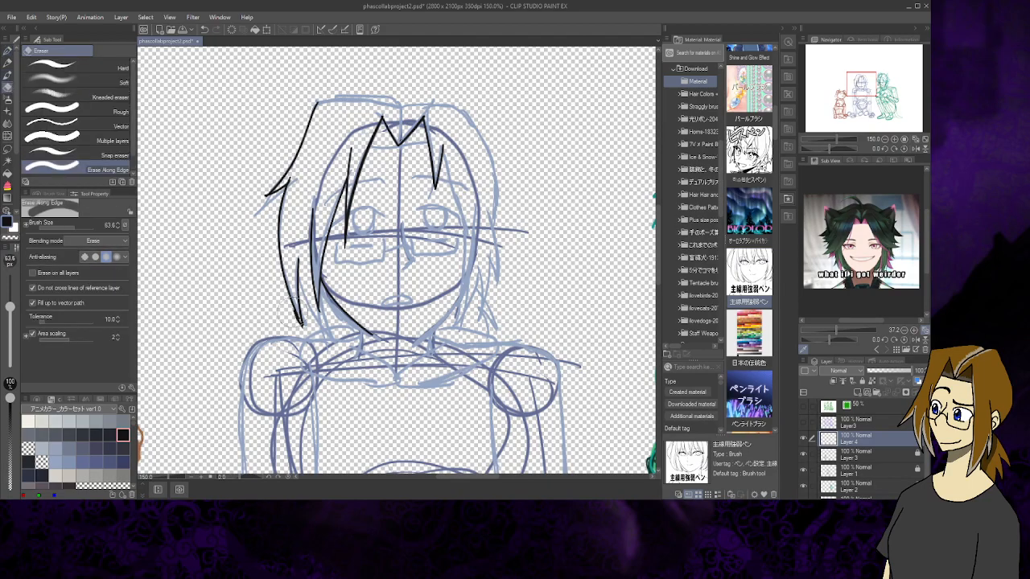
drag(295, 320, 297, 329)
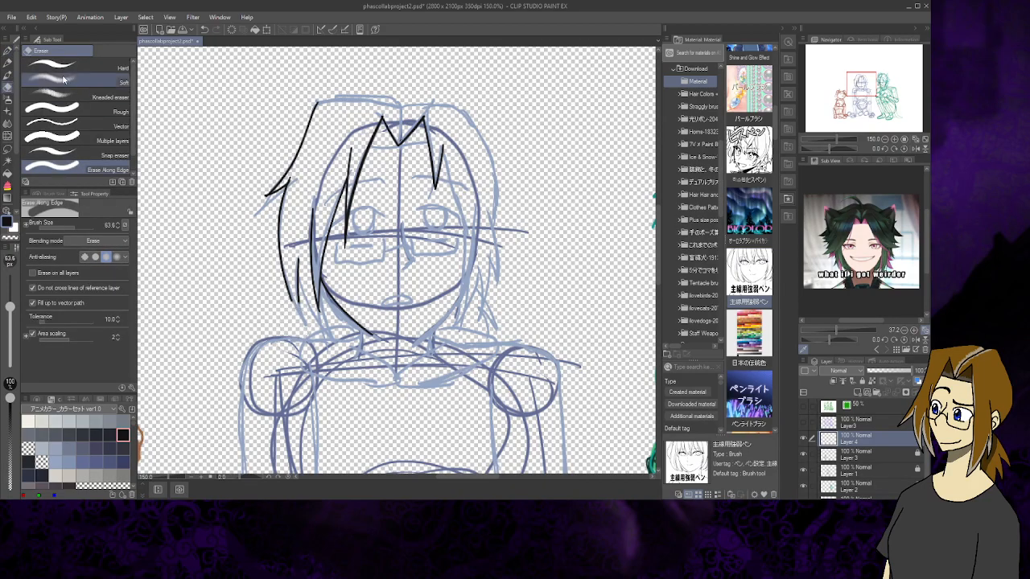
click(8, 50)
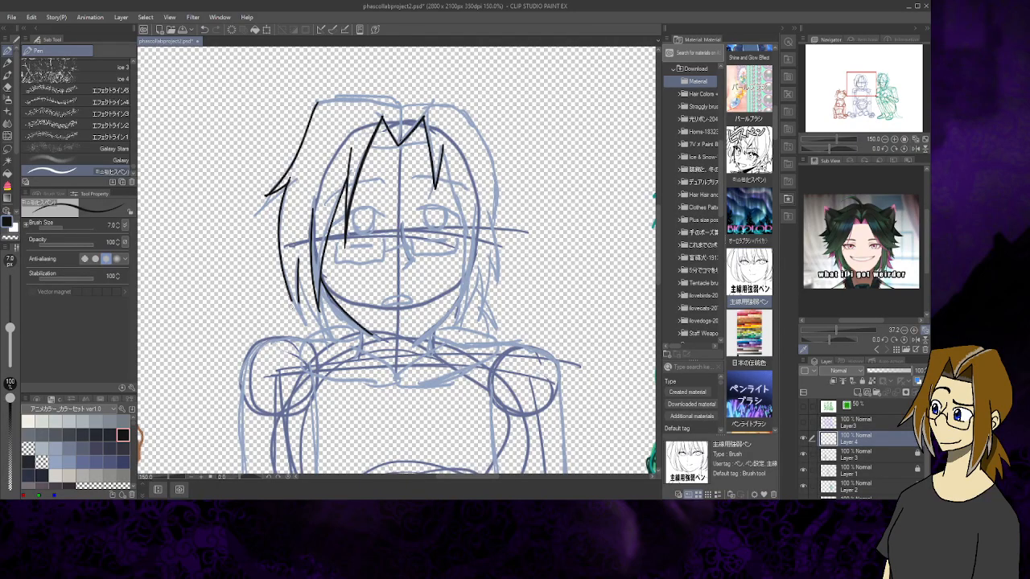
drag(296, 304, 304, 320)
drag(298, 272, 330, 336)
drag(320, 283, 330, 338)
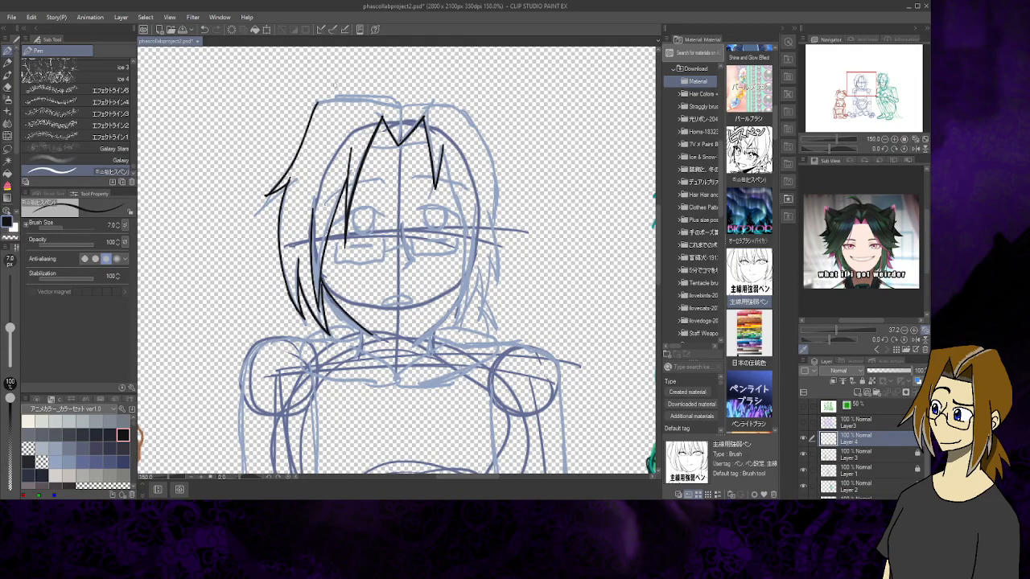
Ink the top of the hair on both sides of the parting and the outer contour down the head's right side
drag(315, 104, 397, 108)
mouse_move(400, 105)
mouse_down()
mouse_move(399, 141)
mouse_move(419, 94)
mouse_move(402, 105)
mouse_move(437, 103)
mouse_move(477, 135)
mouse_move(495, 184)
mouse_move(498, 288)
mouse_up()
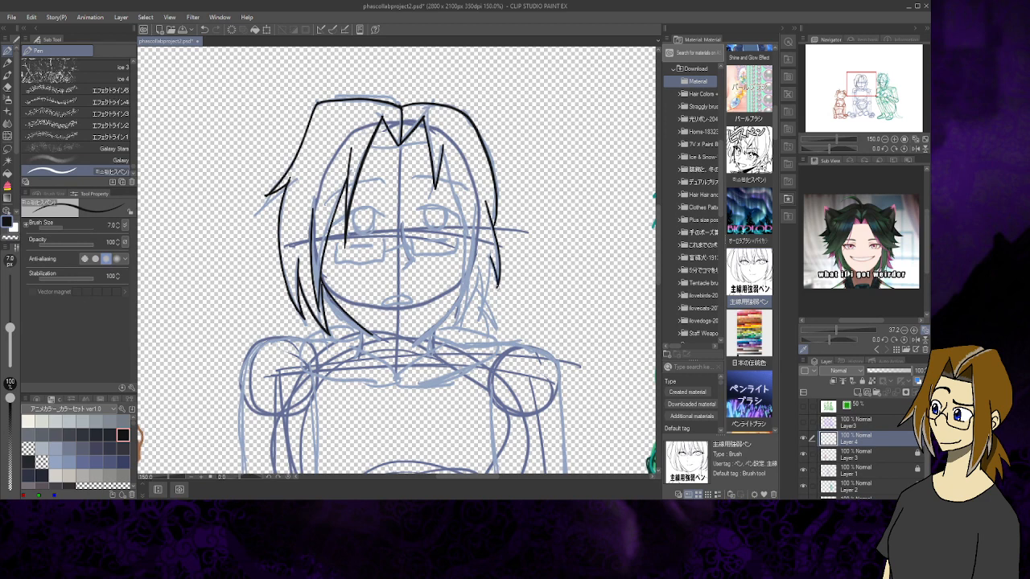
click(8, 86)
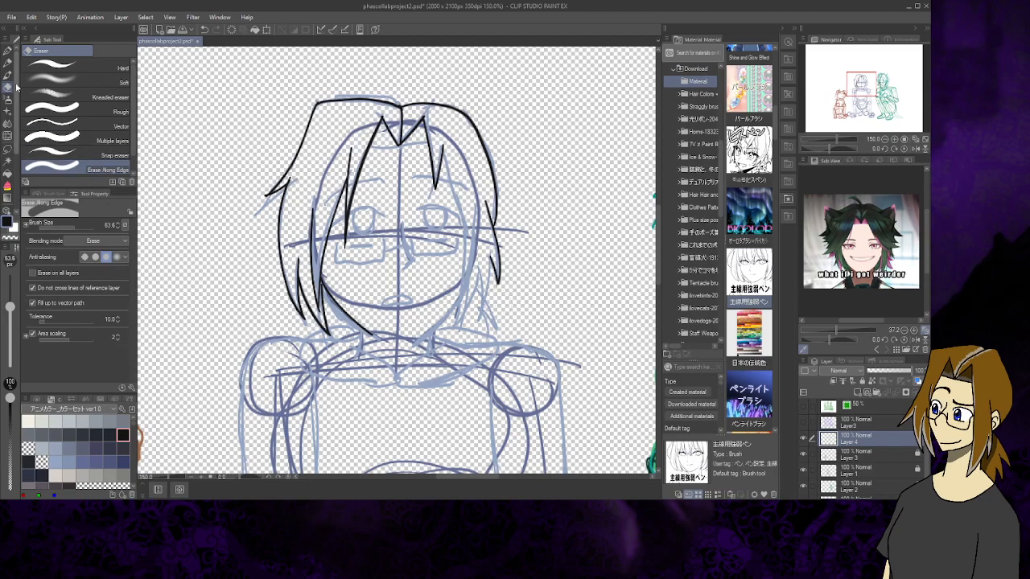
click(7, 52)
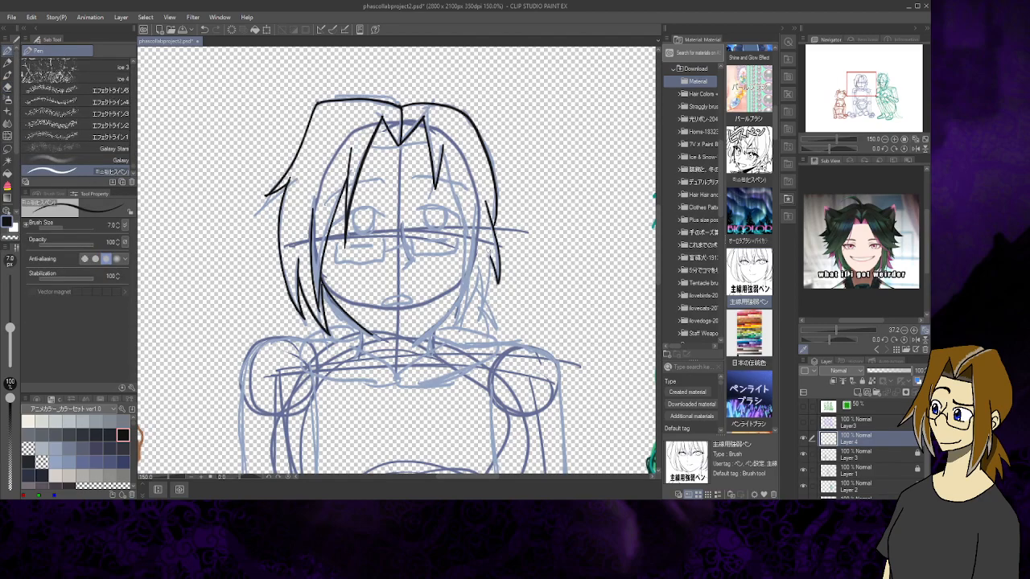
Ink the long pointed hair strands hanging beside the face's right edge, redrawing the innermost one
drag(489, 246, 481, 312)
drag(478, 263, 481, 314)
drag(441, 147, 465, 322)
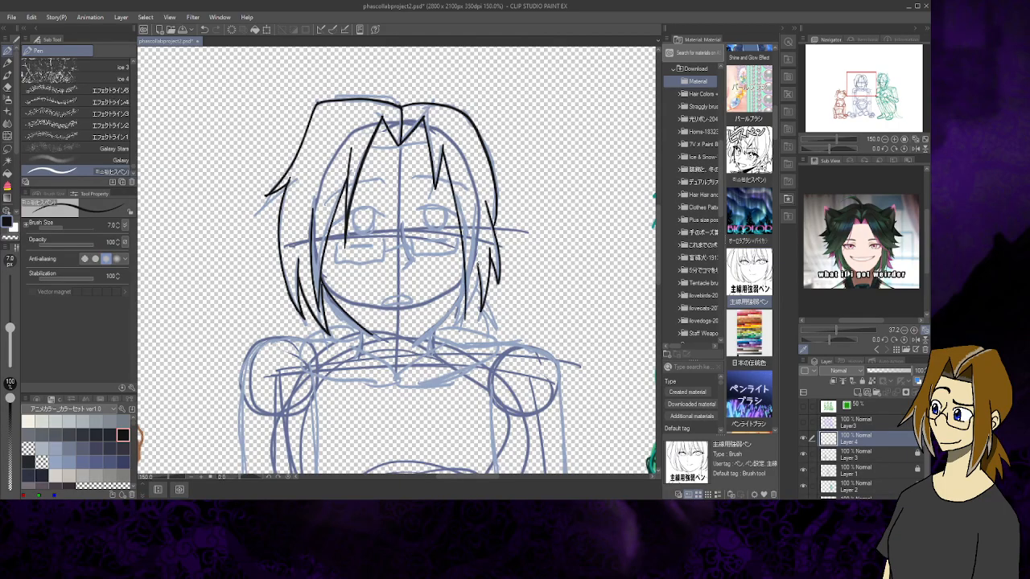
click(205, 30)
drag(442, 148, 460, 316)
drag(479, 251, 456, 323)
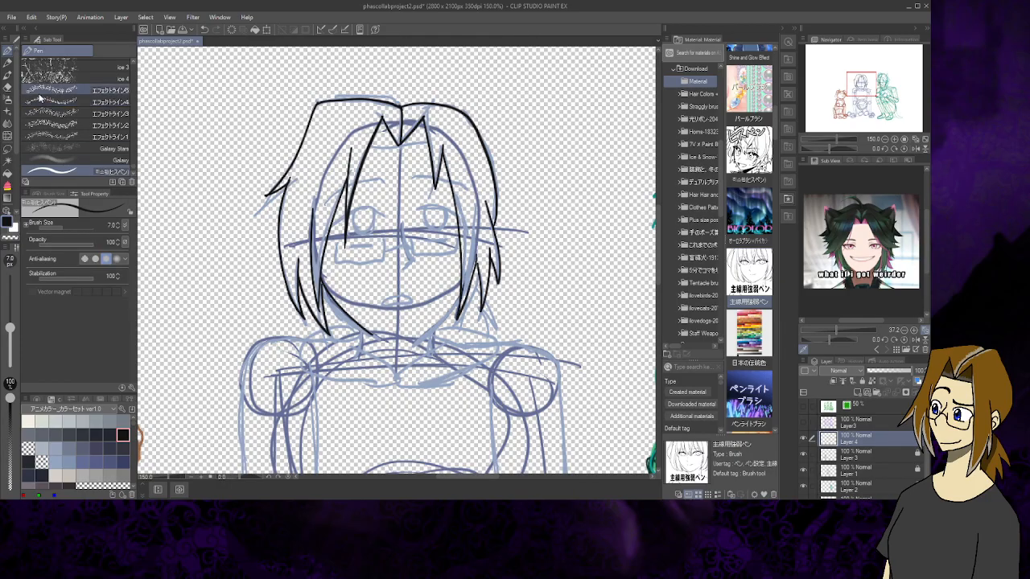
Set the Erase Along Edge eraser's brush size to 15.4
key(e)
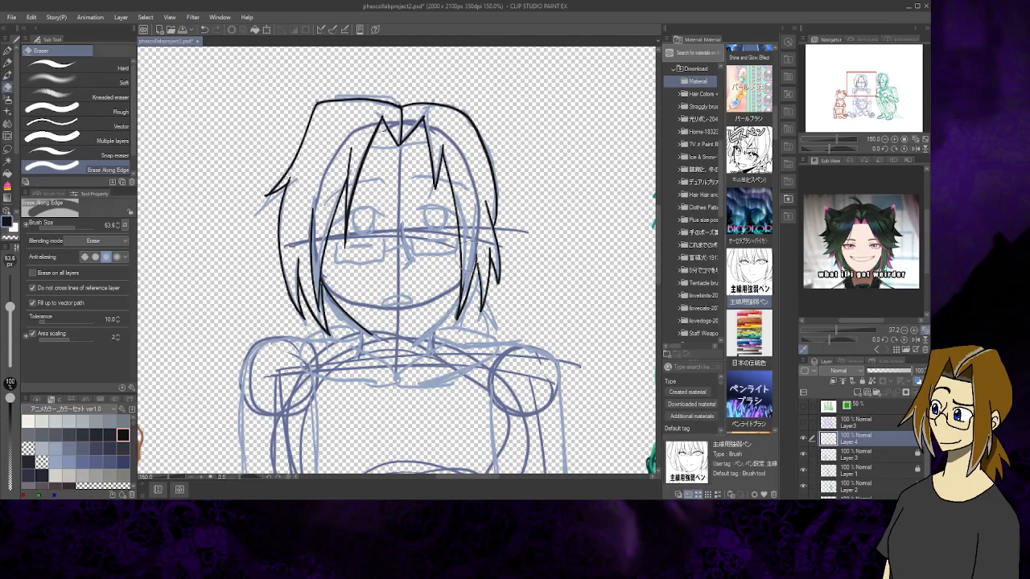
click(61, 228)
click(59, 230)
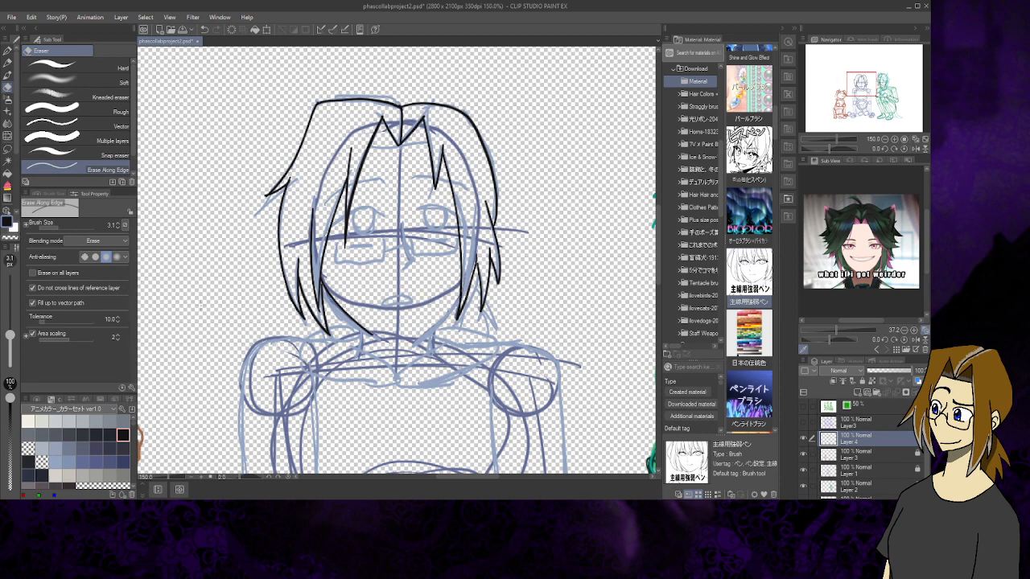
click(68, 229)
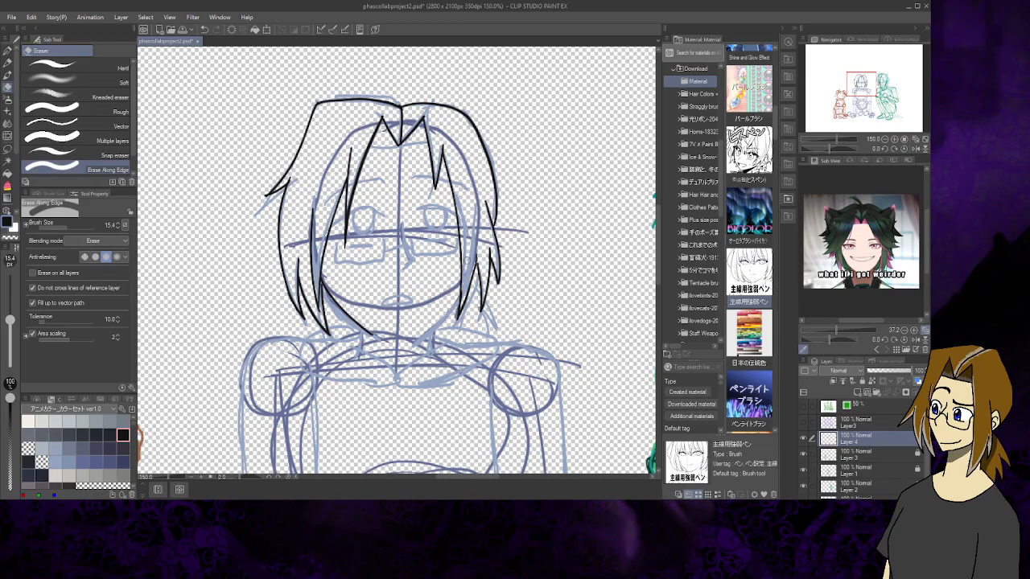
Ink the right jawline, both eyes with their lower lid lines, and the nose with the pen
key(p)
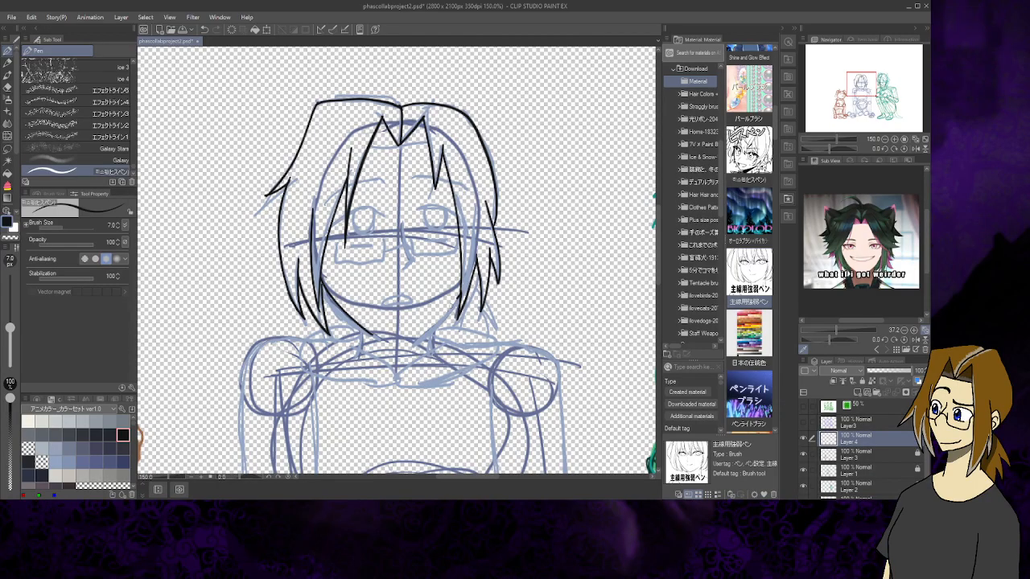
drag(460, 296, 413, 343)
mouse_move(331, 230)
mouse_down()
mouse_move(374, 210)
mouse_move(384, 221)
mouse_move(401, 201)
mouse_move(347, 243)
mouse_move(375, 243)
mouse_up()
mouse_move(360, 207)
mouse_down()
mouse_move(362, 235)
mouse_move(375, 209)
mouse_up()
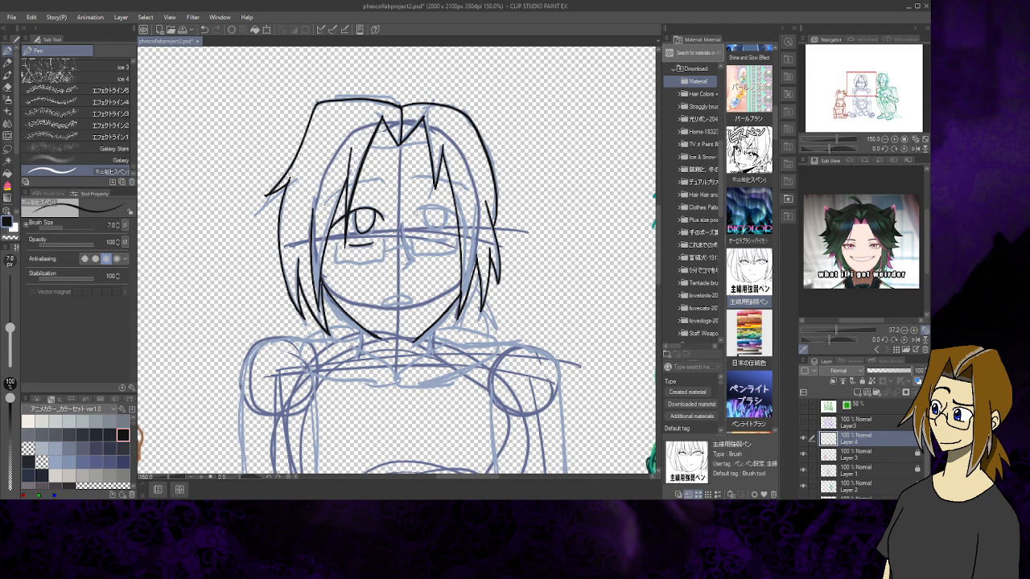
mouse_move(414, 215)
mouse_down()
mouse_move(444, 204)
mouse_move(459, 213)
mouse_move(427, 228)
mouse_move(438, 231)
mouse_move(445, 205)
mouse_up()
mouse_move(422, 240)
mouse_down()
mouse_move(451, 234)
mouse_move(404, 246)
mouse_move(416, 259)
mouse_move(405, 270)
mouse_up()
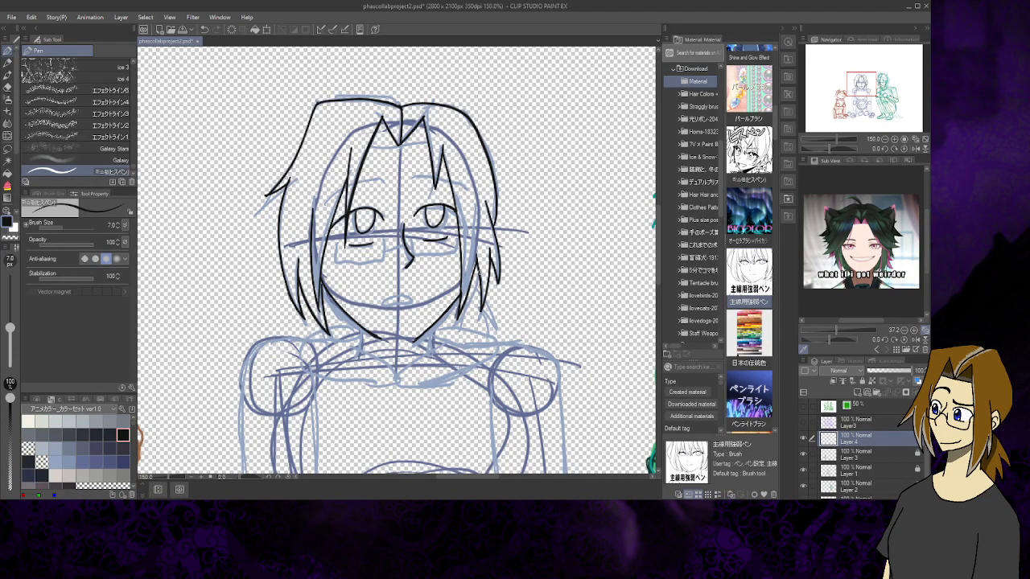
mouse_move(397, 295)
mouse_down()
mouse_move(383, 305)
mouse_move(414, 298)
mouse_move(400, 299)
mouse_up()
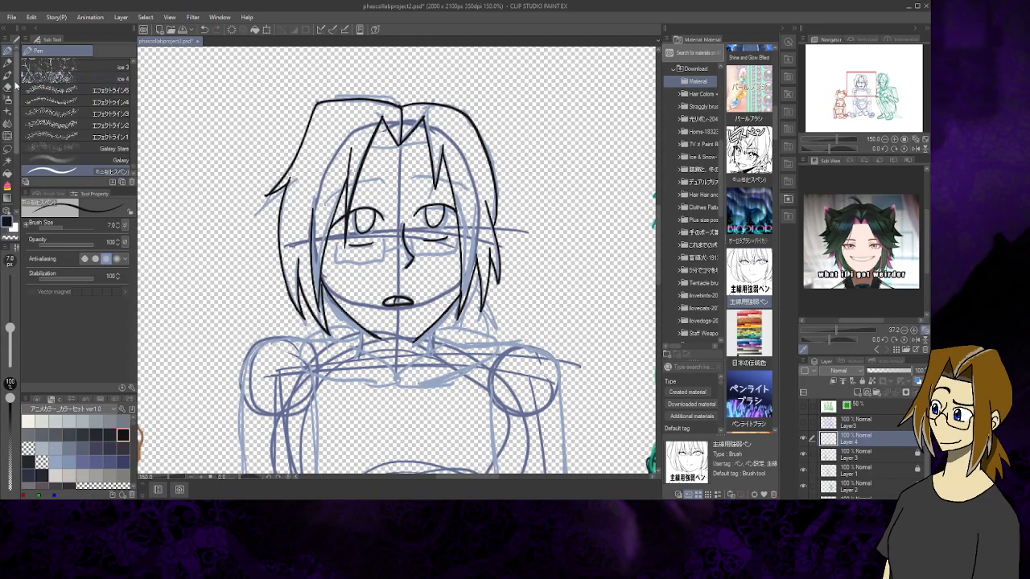
key(e)
mouse_move(390, 303)
mouse_down()
mouse_move(413, 306)
mouse_move(388, 301)
mouse_up()
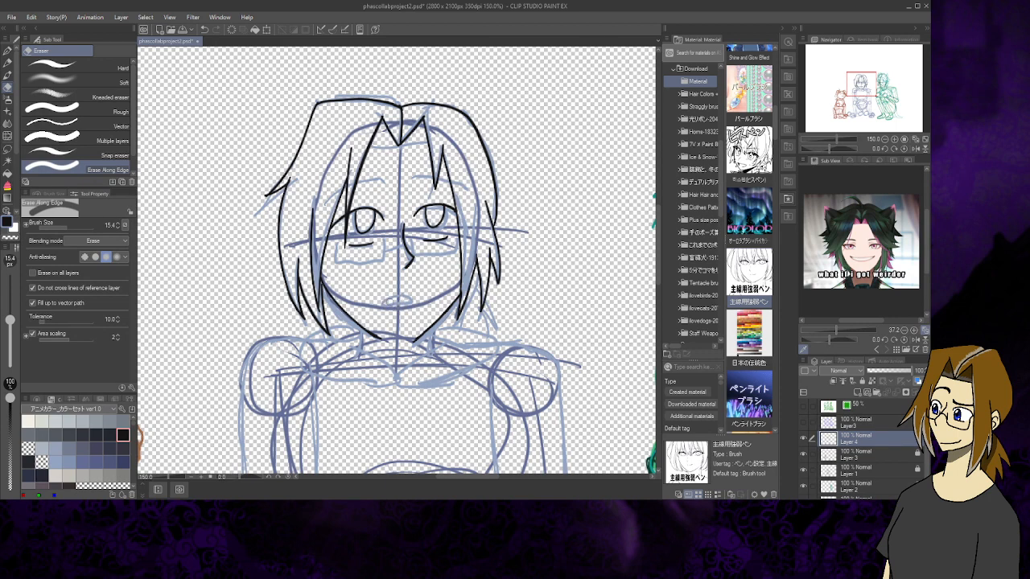
Ink a small open oval mouth over the sketched one
click(9, 51)
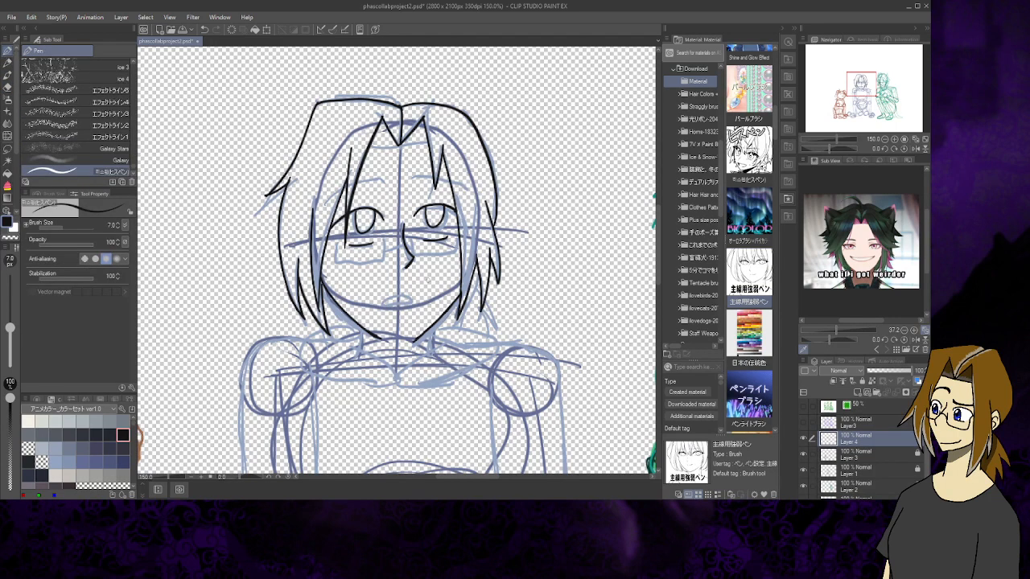
drag(388, 297, 416, 305)
key(e)
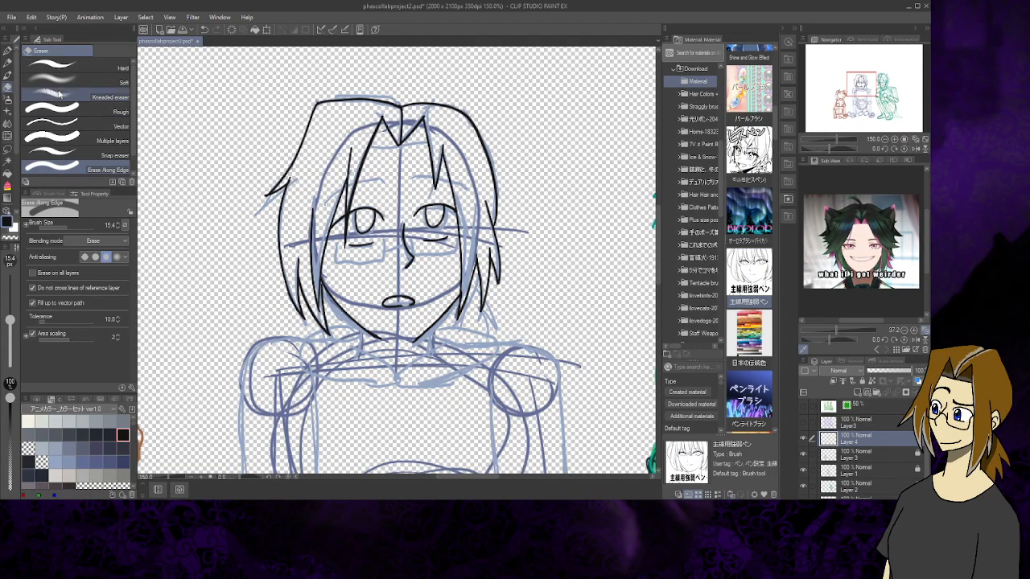
Ink the half-rim glasses below the eyes and a headband line across the forehead, cleaning up the hairline around it
key(p)
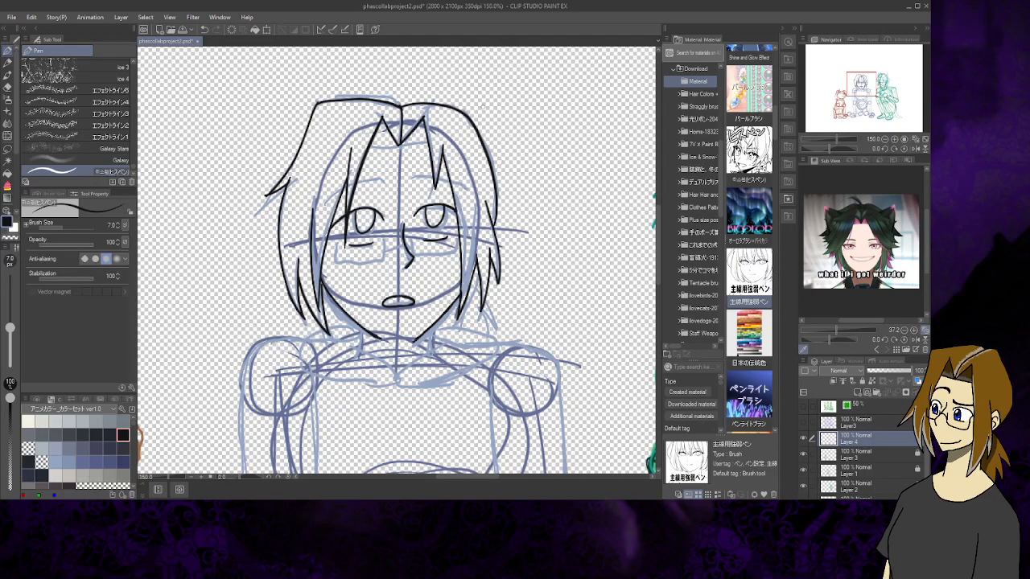
mouse_move(338, 242)
mouse_down()
mouse_move(338, 259)
mouse_move(351, 261)
mouse_move(374, 259)
mouse_move(385, 239)
mouse_move(417, 245)
mouse_move(423, 258)
mouse_move(447, 255)
mouse_move(457, 234)
mouse_move(454, 251)
mouse_up()
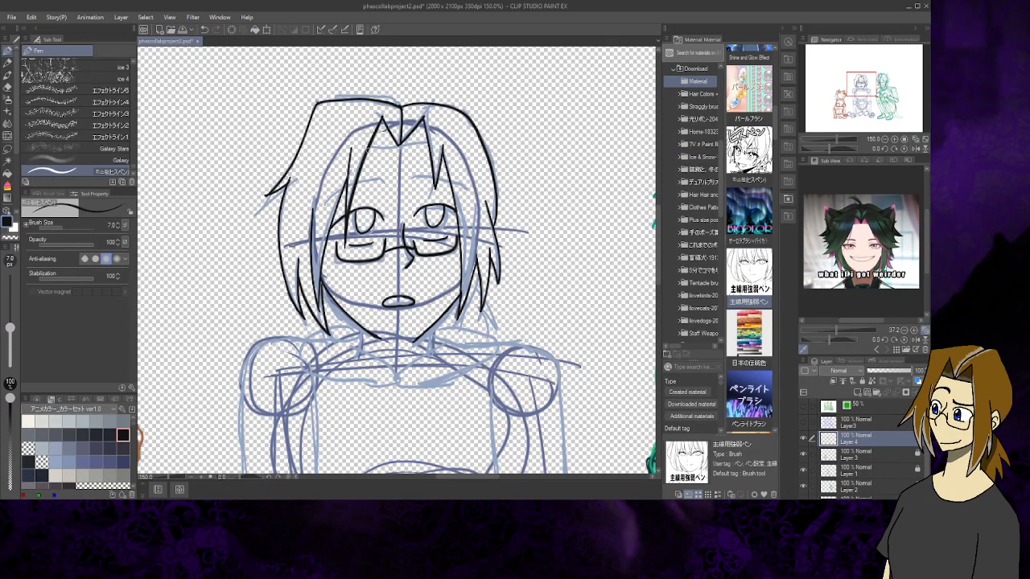
mouse_move(367, 153)
mouse_down()
mouse_move(383, 122)
mouse_move(398, 147)
mouse_move(431, 143)
mouse_up()
key(e)
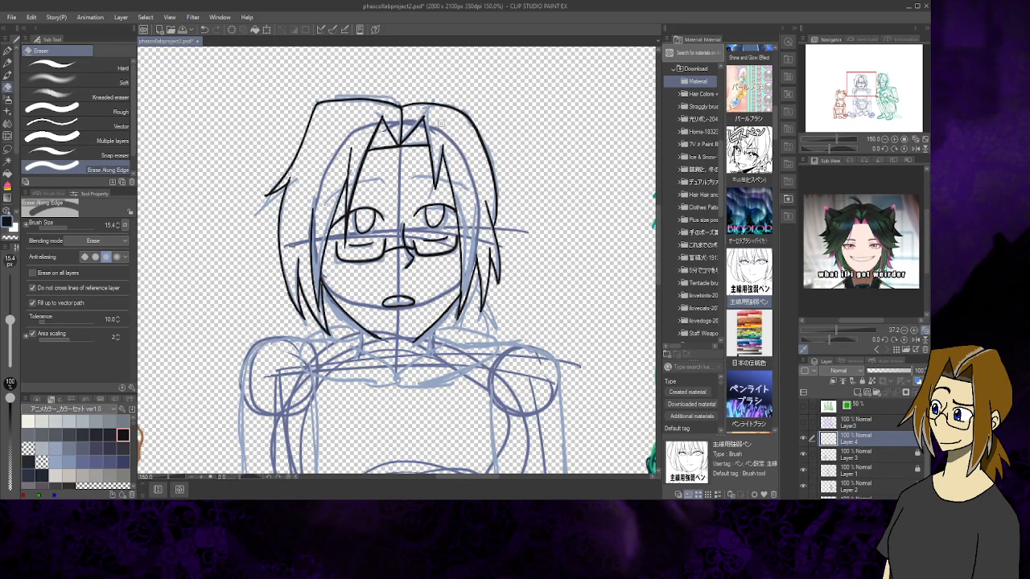
click(7, 51)
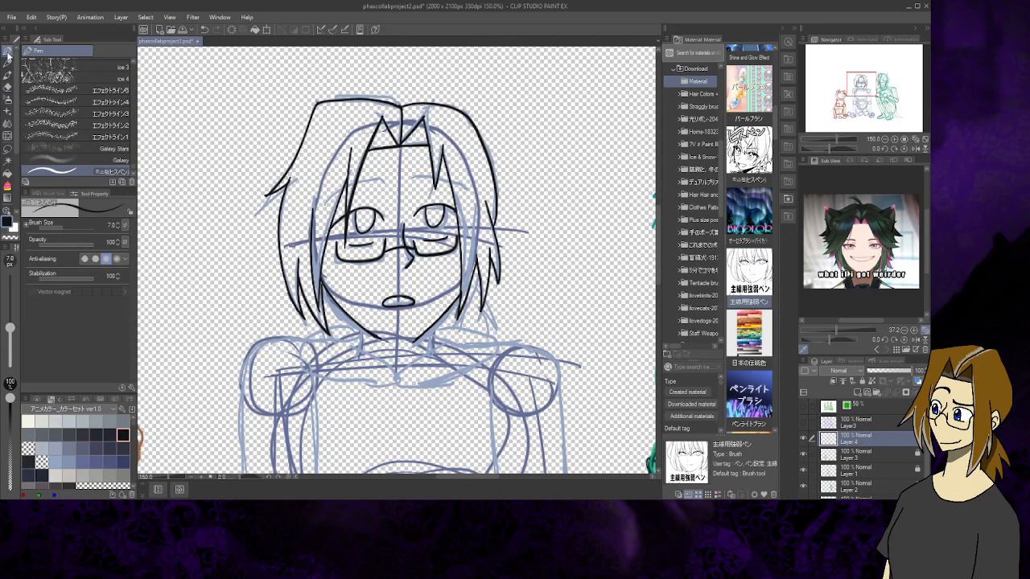
Ink both sides of the neck and the left half of the collar down to its centre point
drag(861, 90, 857, 95)
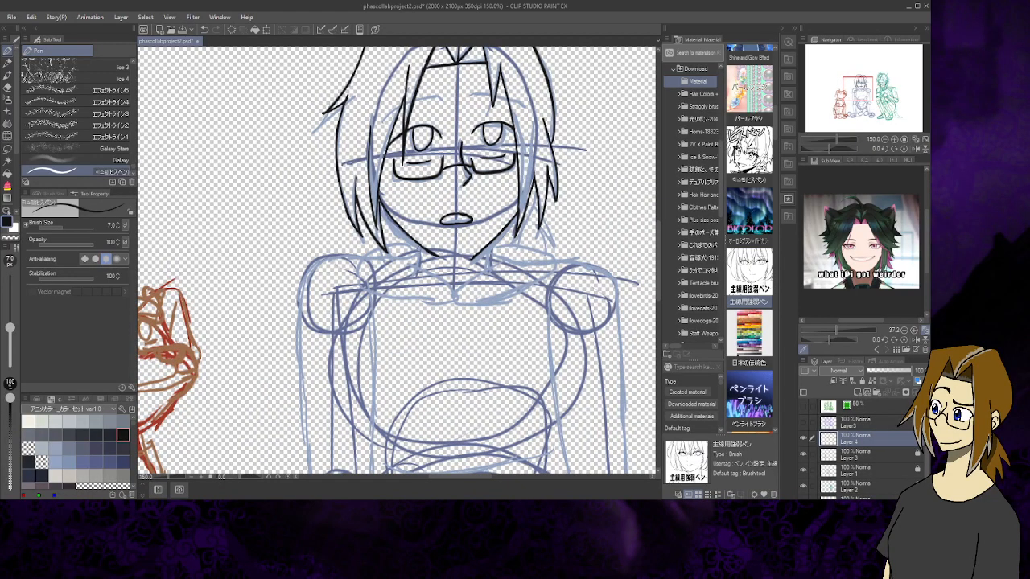
drag(419, 247, 417, 267)
drag(487, 242, 488, 272)
mouse_move(418, 241)
mouse_down()
mouse_move(358, 262)
mouse_move(364, 288)
mouse_move(456, 301)
mouse_up()
mouse_move(408, 263)
mouse_down()
mouse_move(432, 293)
mouse_move(454, 304)
mouse_move(486, 267)
mouse_move(512, 261)
mouse_up()
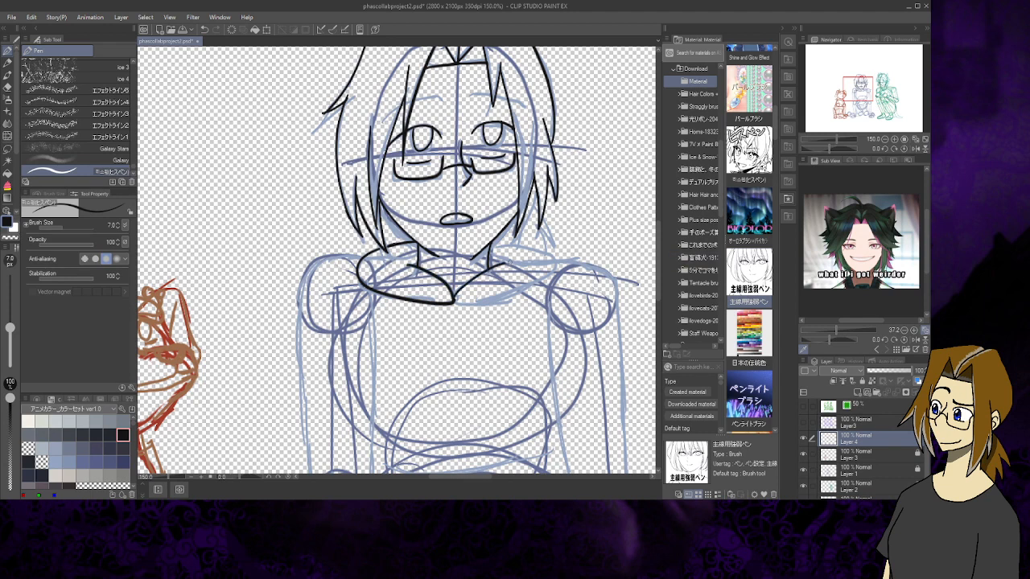
Ink the right half of the collar, reworking its upper edge, and add a pointed hair strand just above it
mouse_move(455, 302)
mouse_down()
mouse_move(519, 292)
mouse_move(547, 277)
mouse_move(559, 256)
mouse_up()
drag(489, 249, 544, 245)
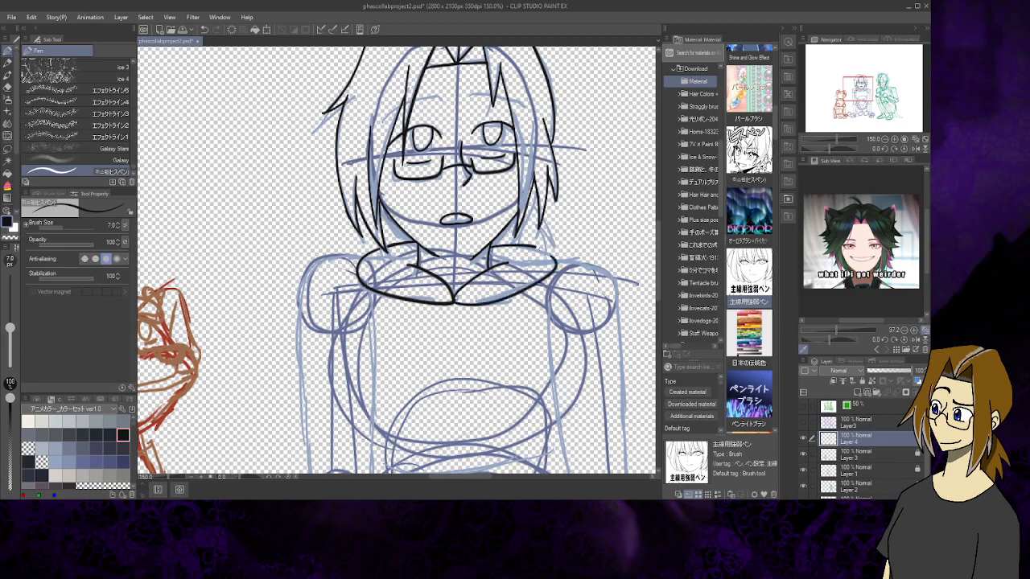
click(204, 30)
mouse_move(489, 245)
mouse_down()
mouse_move(529, 247)
mouse_move(556, 272)
mouse_up()
click(204, 30)
drag(538, 212, 547, 251)
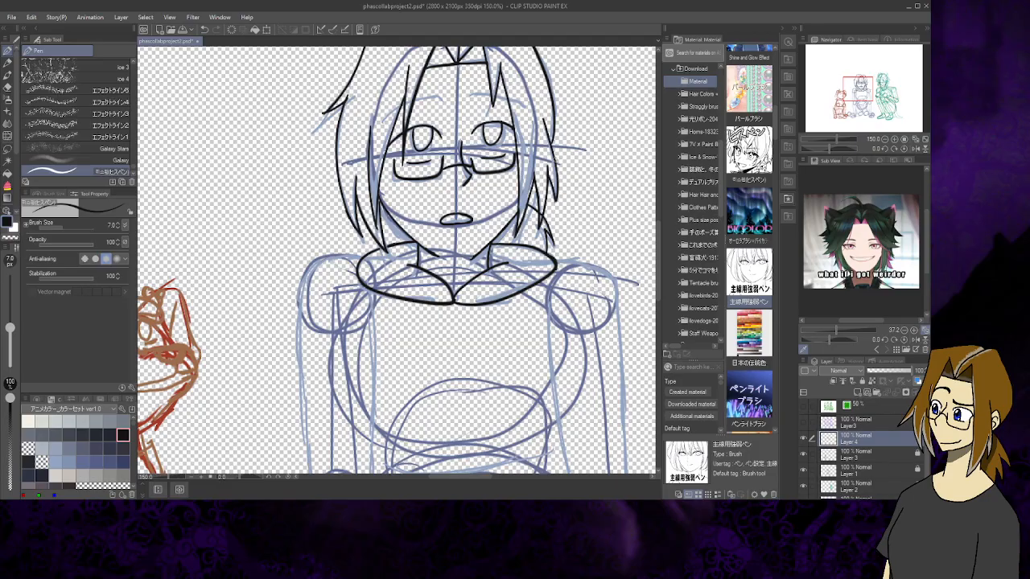
Ink the left shoulder line and the curved armhole of the shirt, trimming the overshooting ends where the lines meet
mouse_move(435, 338)
mouse_down()
mouse_move(525, 258)
mouse_move(430, 123)
mouse_move(598, 115)
mouse_move(531, 225)
mouse_move(525, 284)
mouse_up()
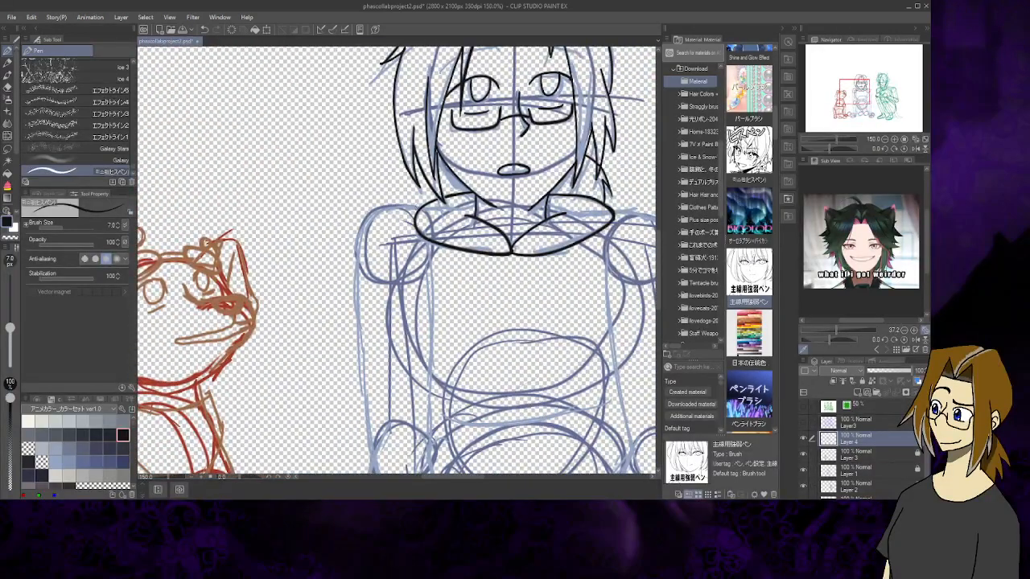
mouse_move(420, 207)
mouse_down()
mouse_move(382, 207)
mouse_move(361, 227)
mouse_move(355, 277)
mouse_up()
mouse_move(372, 211)
mouse_down()
mouse_move(415, 246)
mouse_move(431, 300)
mouse_up()
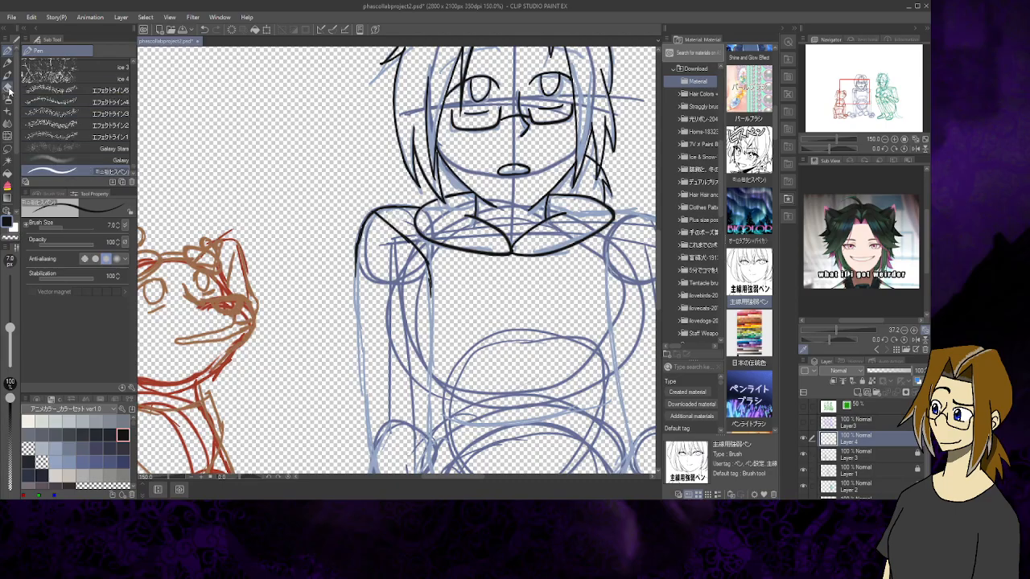
key(e)
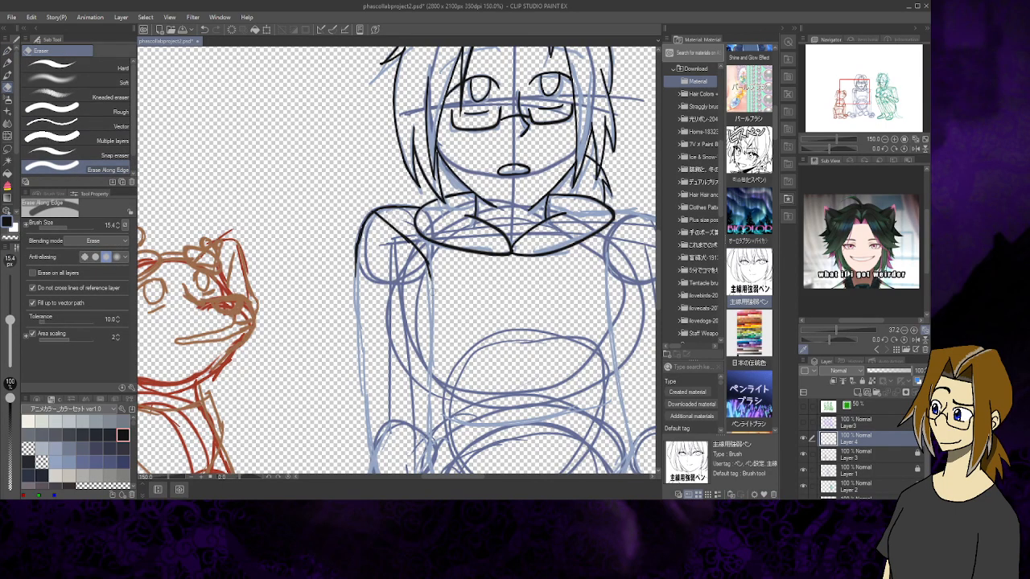
click(7, 50)
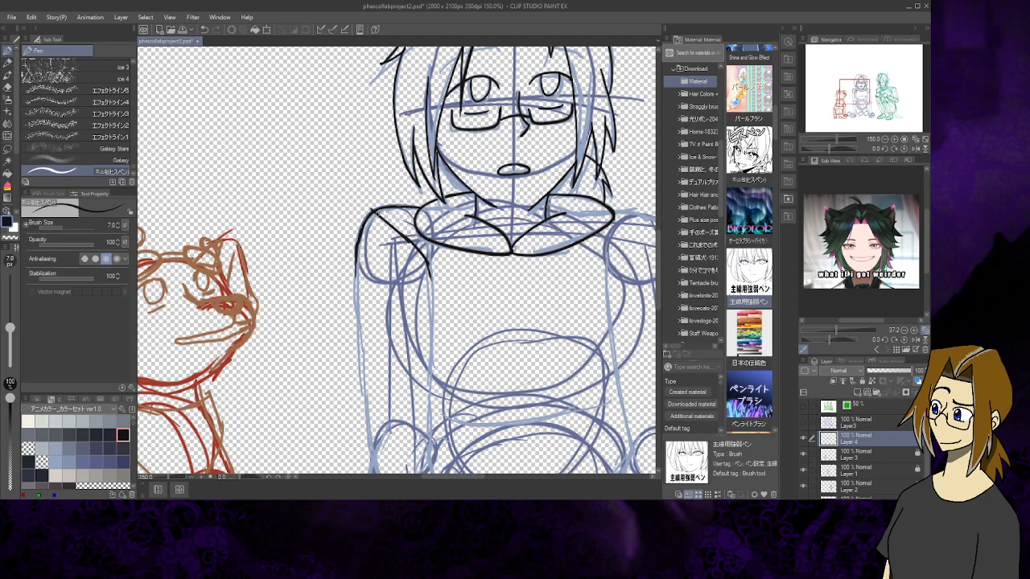
click(8, 86)
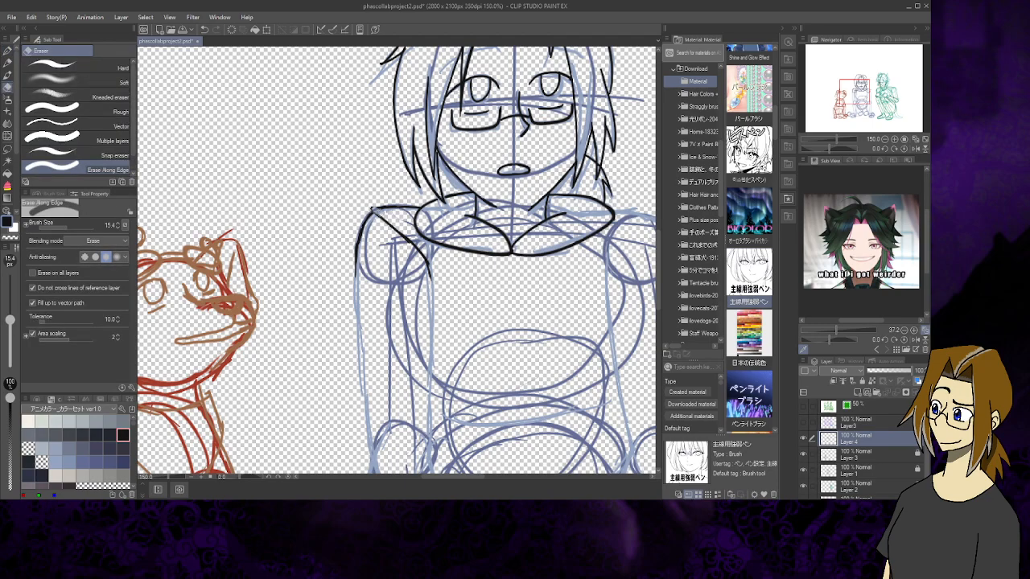
click(7, 50)
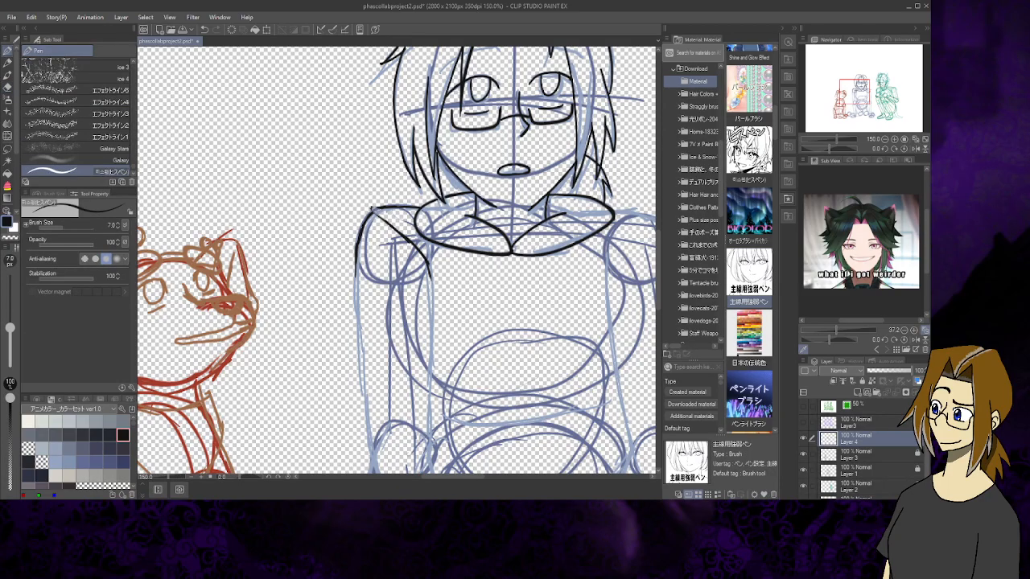
Ink both sides of the left sleeve down to the elbow circle and close it with a curved cuff
mouse_move(371, 208)
mouse_down()
mouse_move(386, 217)
mouse_move(358, 255)
mouse_move(362, 353)
mouse_move(288, 179)
mouse_up()
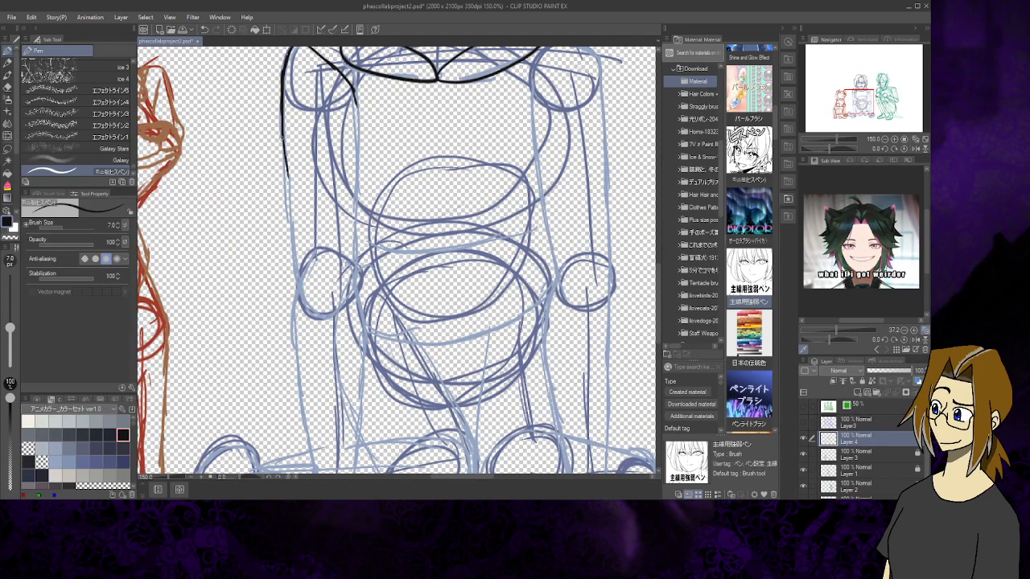
drag(282, 137, 289, 193)
drag(290, 216, 300, 285)
drag(353, 98, 356, 283)
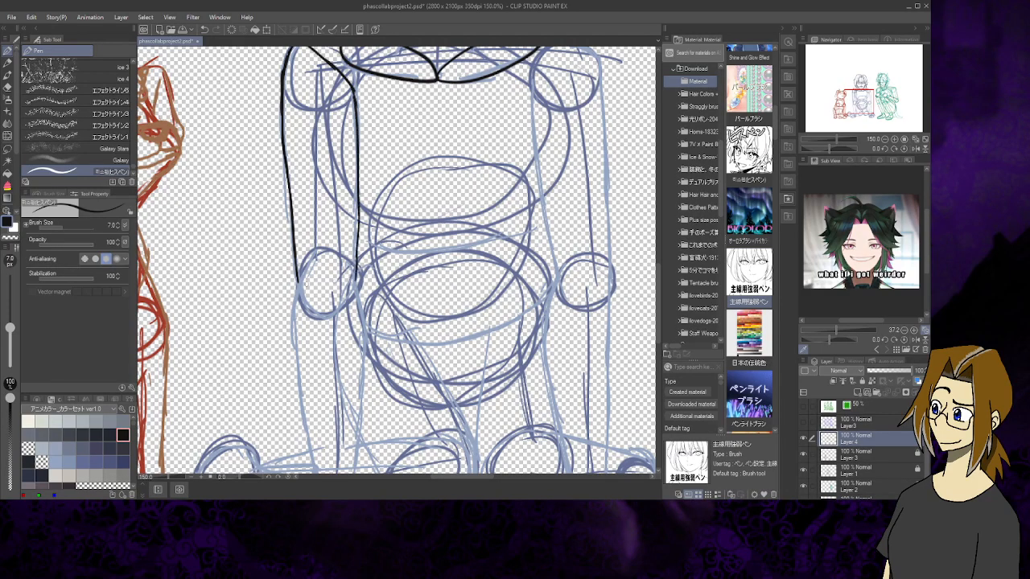
mouse_move(295, 262)
mouse_down()
mouse_move(297, 298)
mouse_move(321, 305)
mouse_move(355, 299)
mouse_move(358, 286)
mouse_up()
Ink both sides of the left forearm from the cuff to the wrist and outline the hand resting on the ground
drag(360, 227, 392, 129)
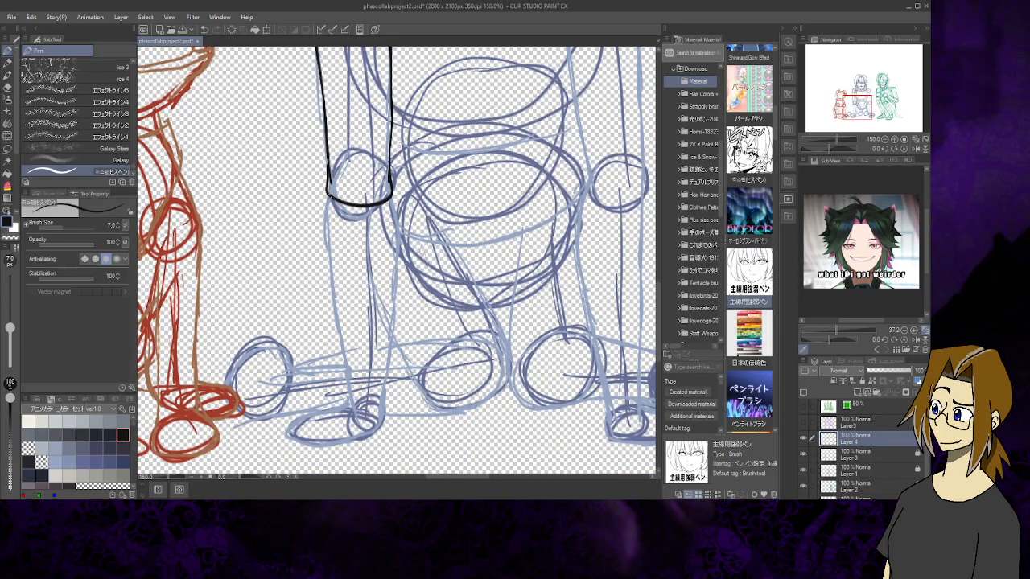
drag(330, 195, 349, 405)
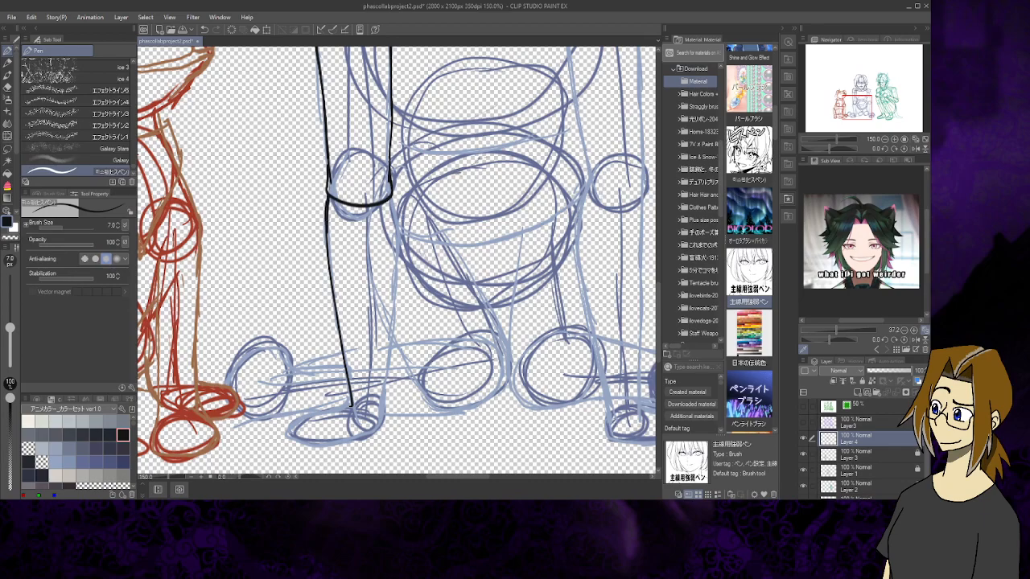
mouse_move(389, 196)
mouse_down()
mouse_move(398, 268)
mouse_move(376, 436)
mouse_up()
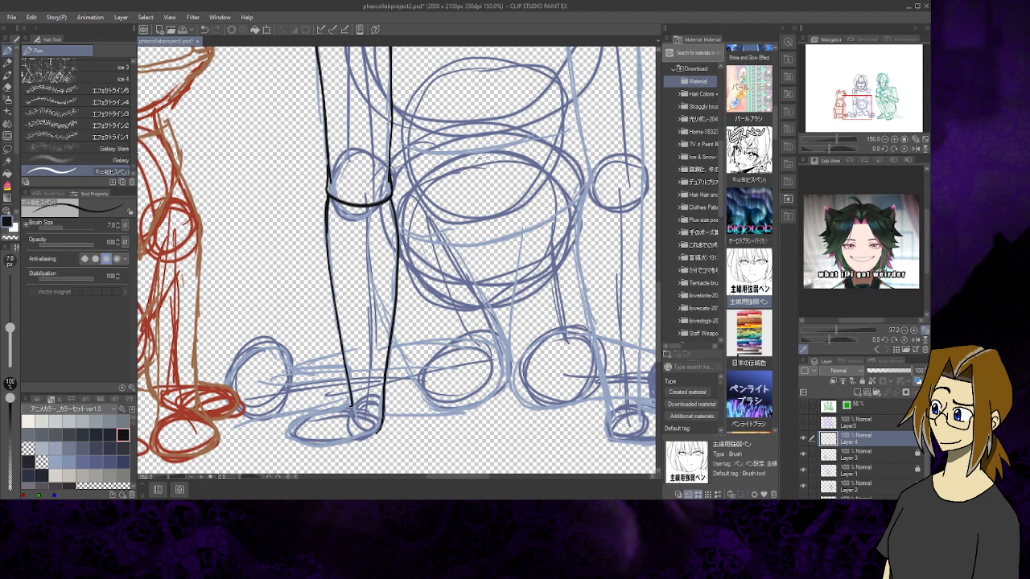
mouse_move(351, 389)
mouse_down()
mouse_move(339, 407)
mouse_move(297, 425)
mouse_move(327, 443)
mouse_move(365, 438)
mouse_move(381, 424)
mouse_up()
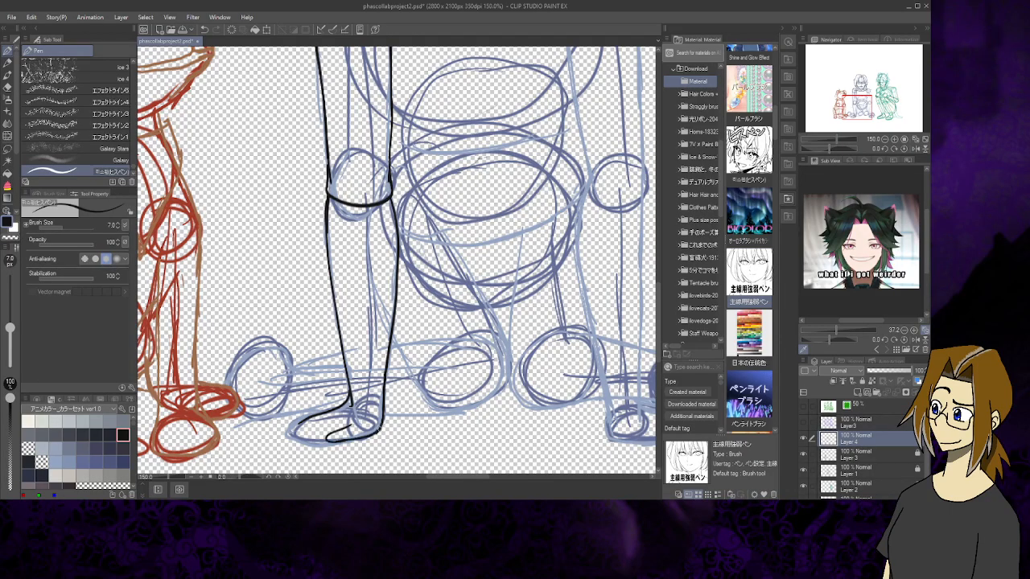
key(e)
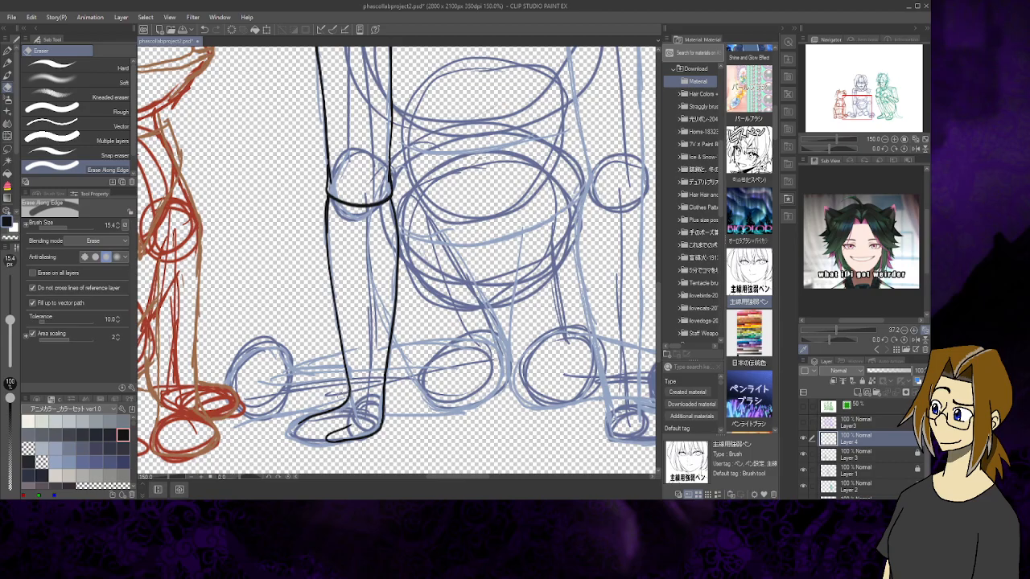
click(7, 50)
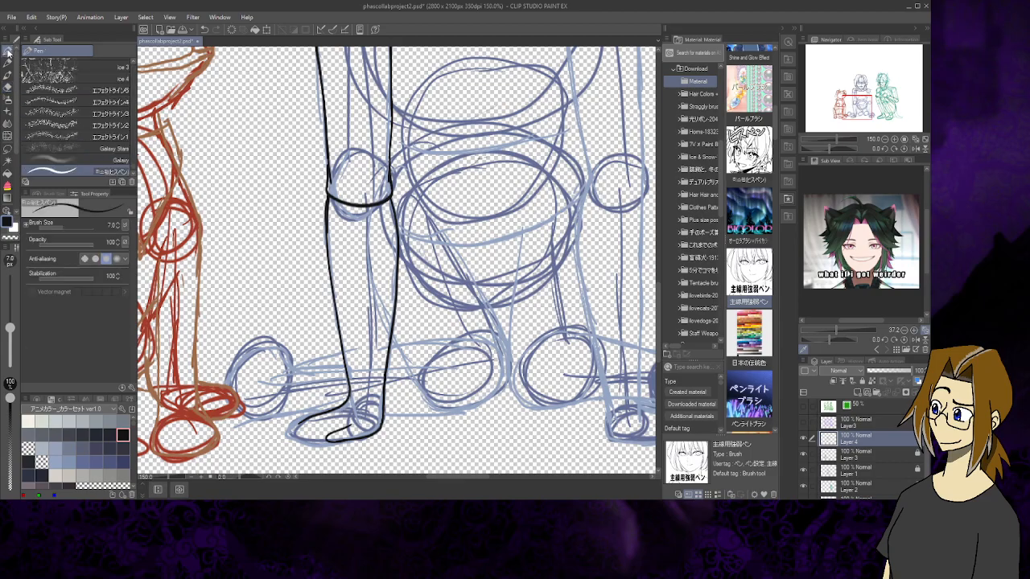
Ink the right shoulder line out from the collar and the curved armhole below it, redrawing the armhole once
drag(856, 106, 866, 92)
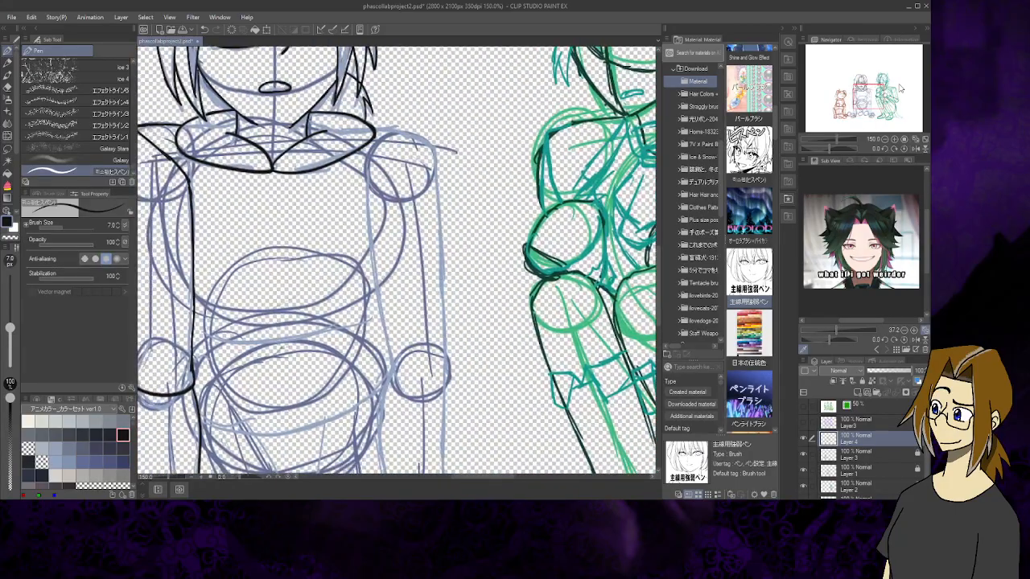
mouse_move(370, 127)
mouse_down()
mouse_move(439, 143)
mouse_move(398, 164)
mouse_move(372, 202)
mouse_up()
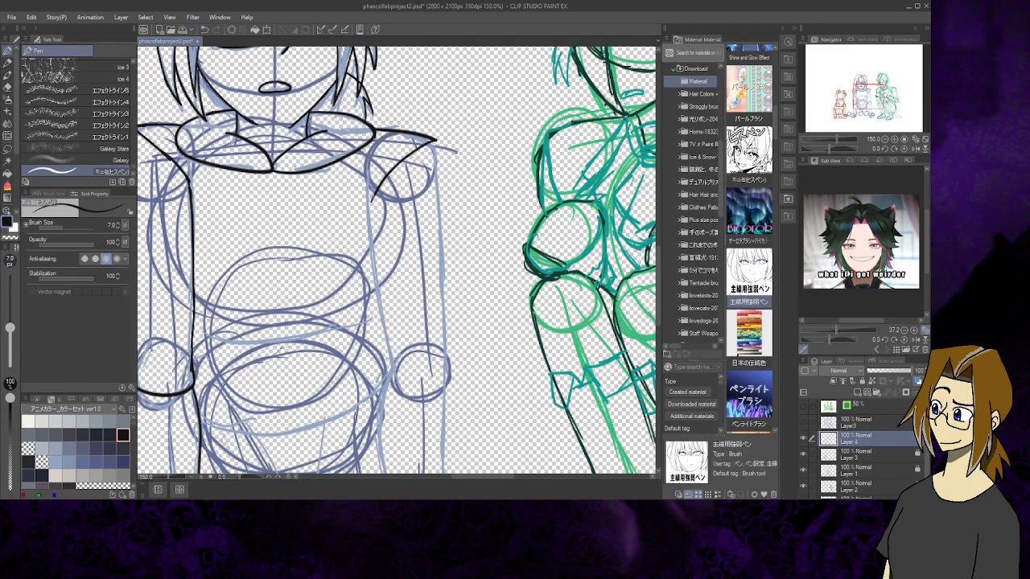
click(206, 30)
click(205, 30)
mouse_move(437, 138)
mouse_down()
mouse_move(390, 157)
mouse_move(366, 206)
mouse_up()
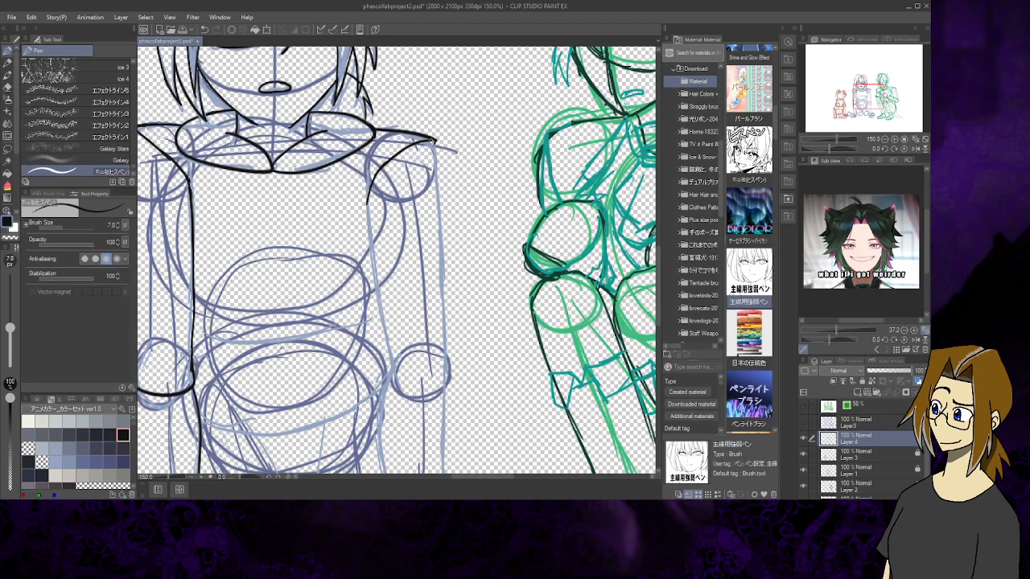
Ink both sides of the right sleeve down to the elbow, close it with a curved cuff and trim the overshoot
mouse_move(435, 143)
mouse_down()
mouse_move(451, 363)
mouse_move(425, 265)
mouse_move(435, 255)
mouse_up()
mouse_move(351, 94)
mouse_down()
mouse_move(367, 281)
mouse_move(427, 275)
mouse_move(435, 259)
mouse_up()
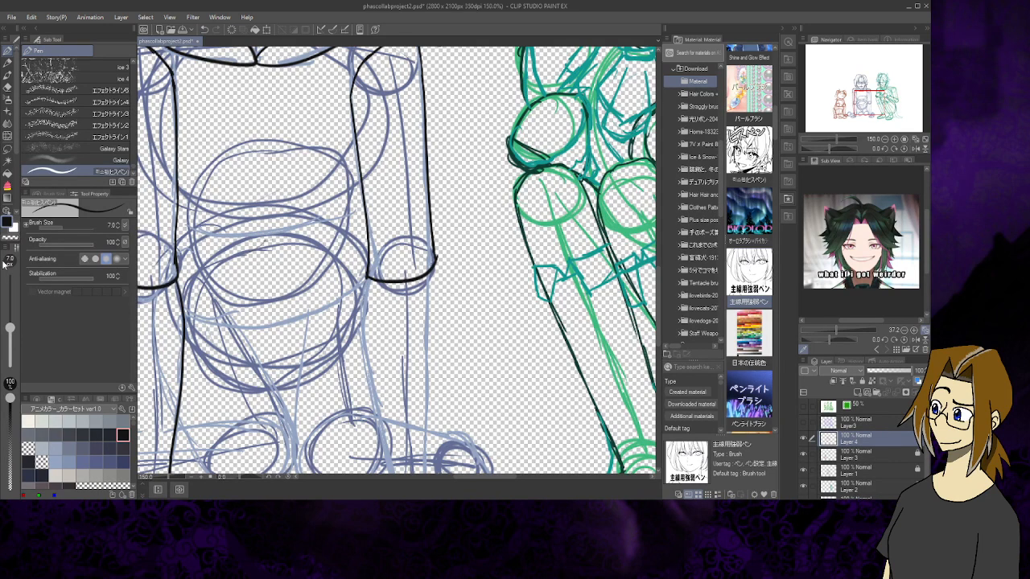
click(7, 87)
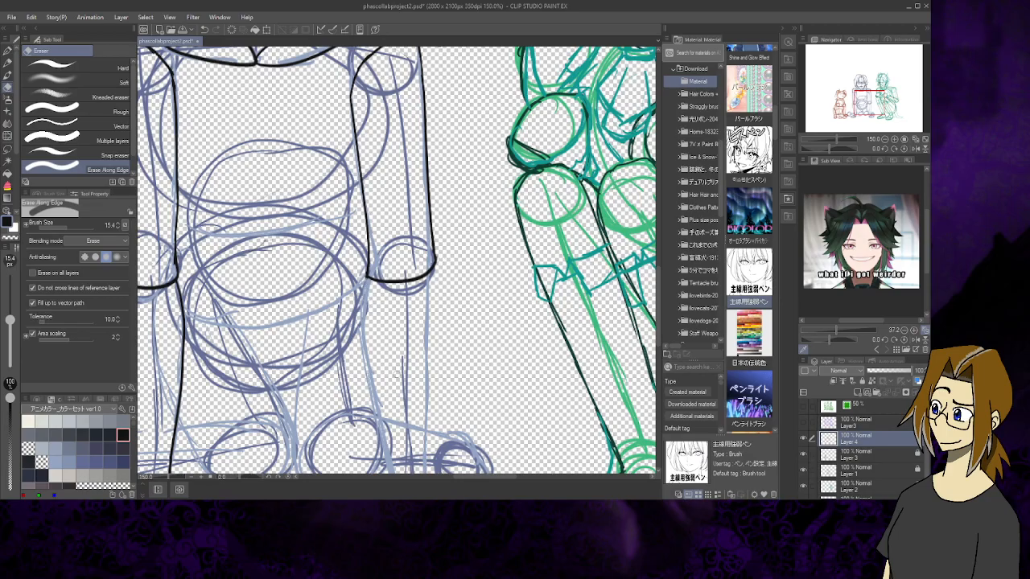
click(7, 52)
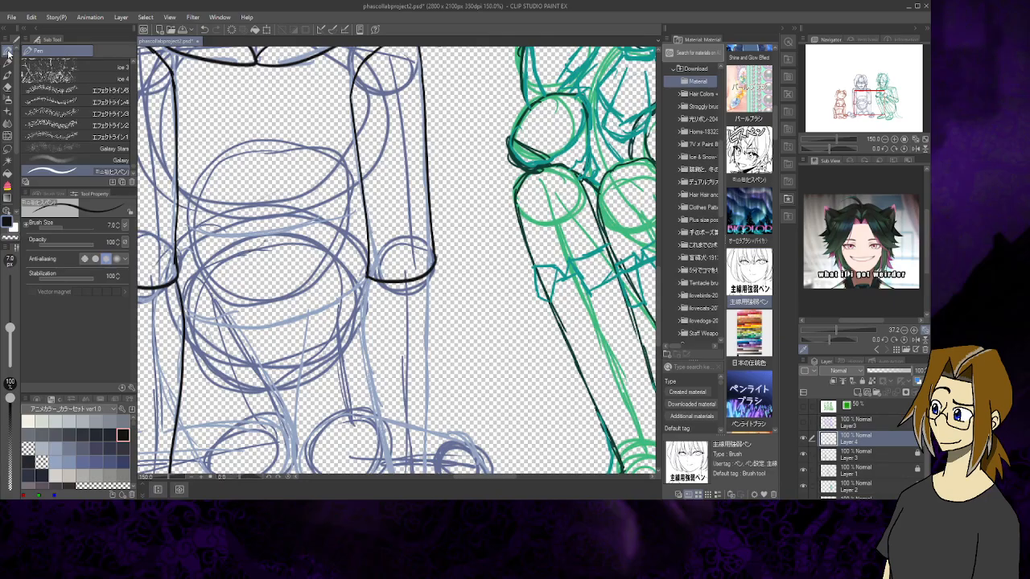
Ink both sides of the right forearm and the outward-pointing hand, redrawing the forearm's outer side in one stroke with the hand's upper edge
drag(859, 109, 856, 113)
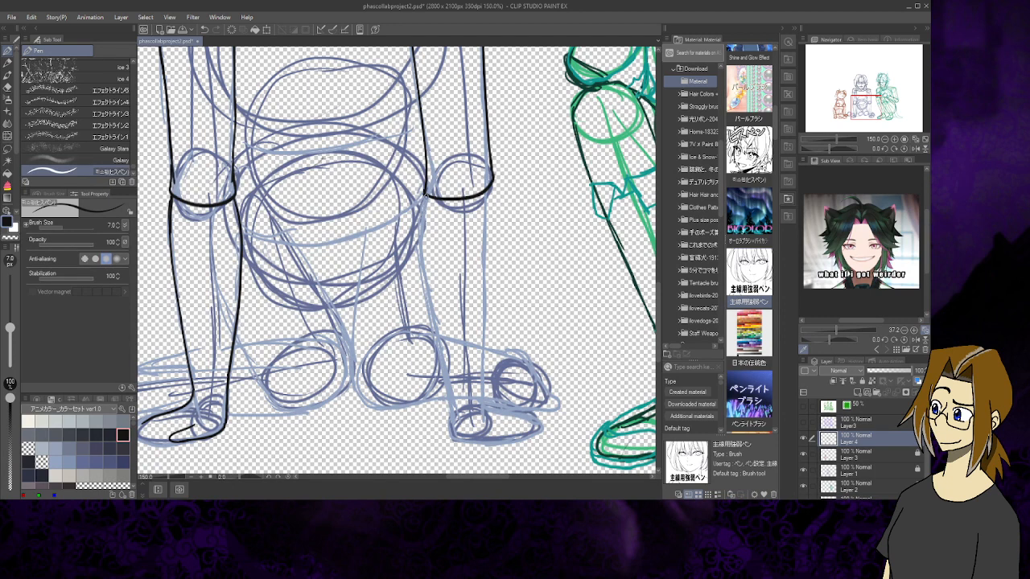
mouse_move(426, 196)
mouse_down()
mouse_move(417, 262)
mouse_move(454, 439)
mouse_up()
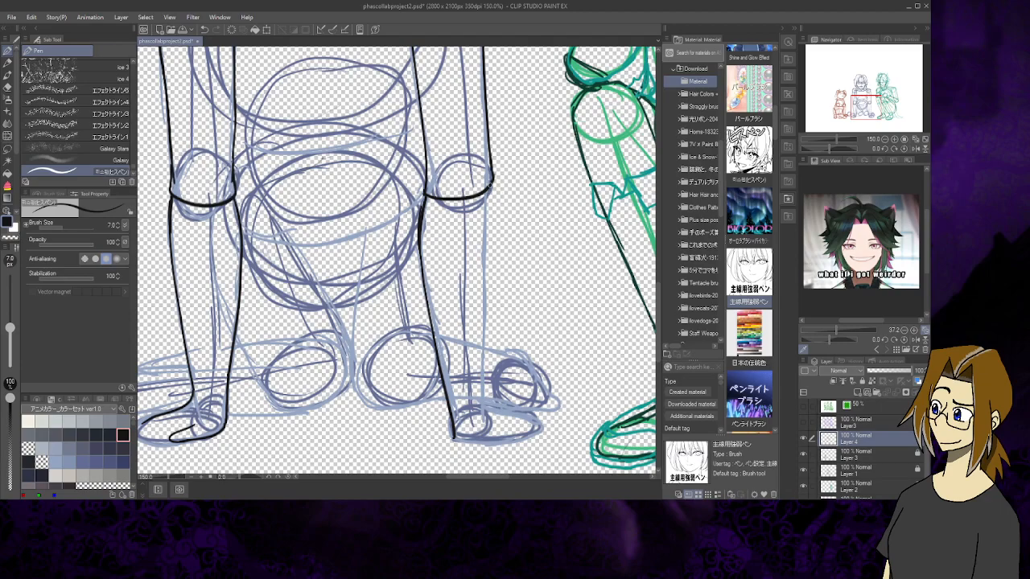
mouse_move(490, 183)
mouse_down()
mouse_move(484, 397)
mouse_move(499, 412)
mouse_up()
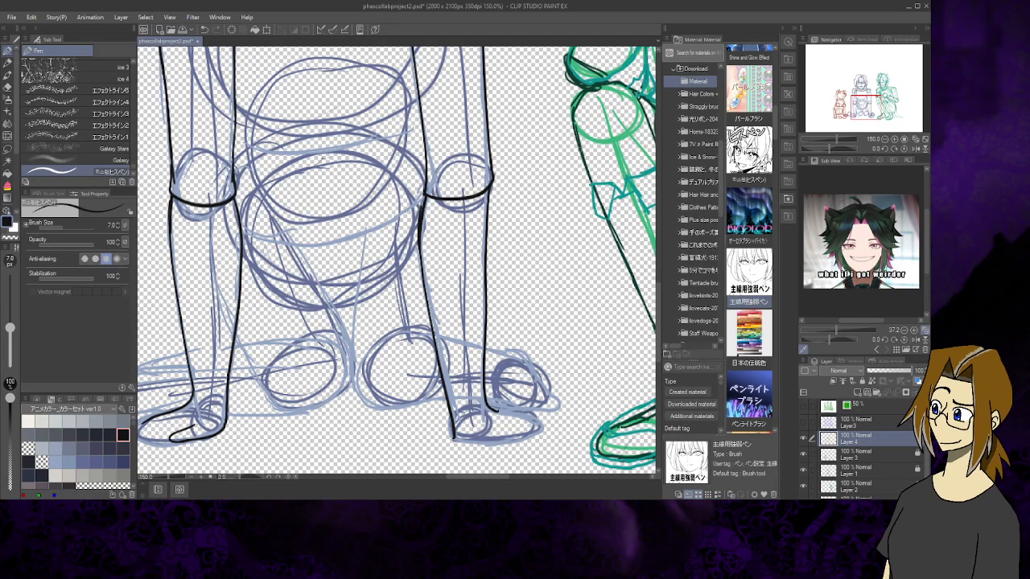
click(205, 30)
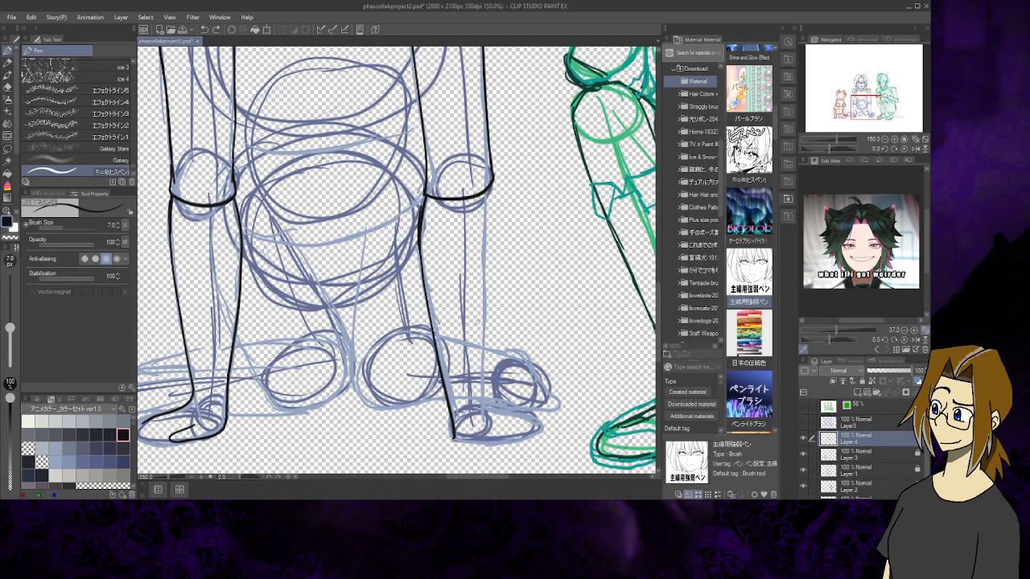
mouse_move(490, 187)
mouse_down()
mouse_move(484, 395)
mouse_move(489, 407)
mouse_move(538, 420)
mouse_up()
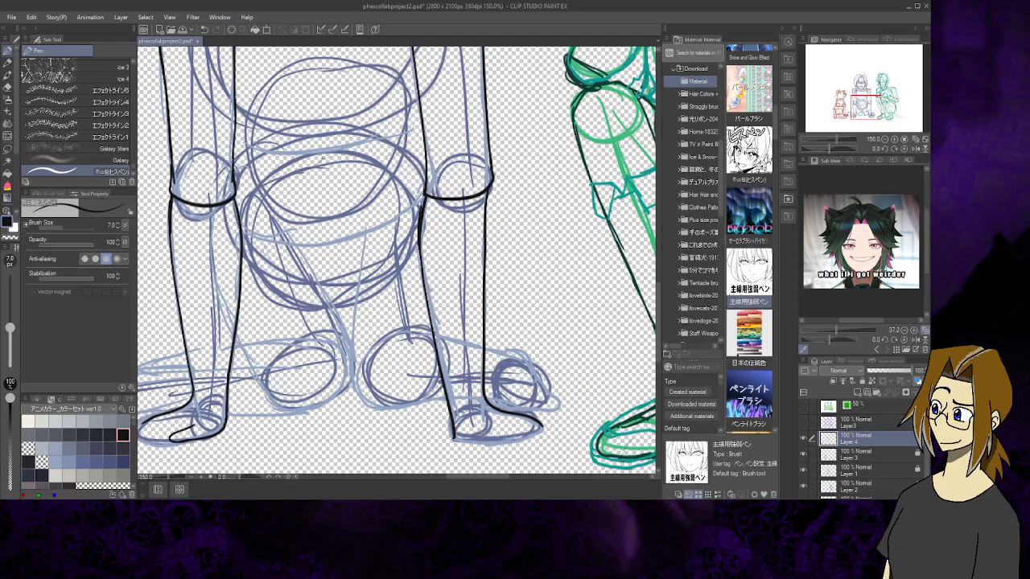
mouse_move(453, 436)
mouse_down()
mouse_move(487, 444)
mouse_move(503, 437)
mouse_move(496, 441)
mouse_up()
Ink the curved hem between the two arms and a shorter curved waist line above it, tidying the line ends
mouse_move(470, 437)
mouse_down()
mouse_move(577, 385)
mouse_move(586, 407)
mouse_move(576, 429)
mouse_up()
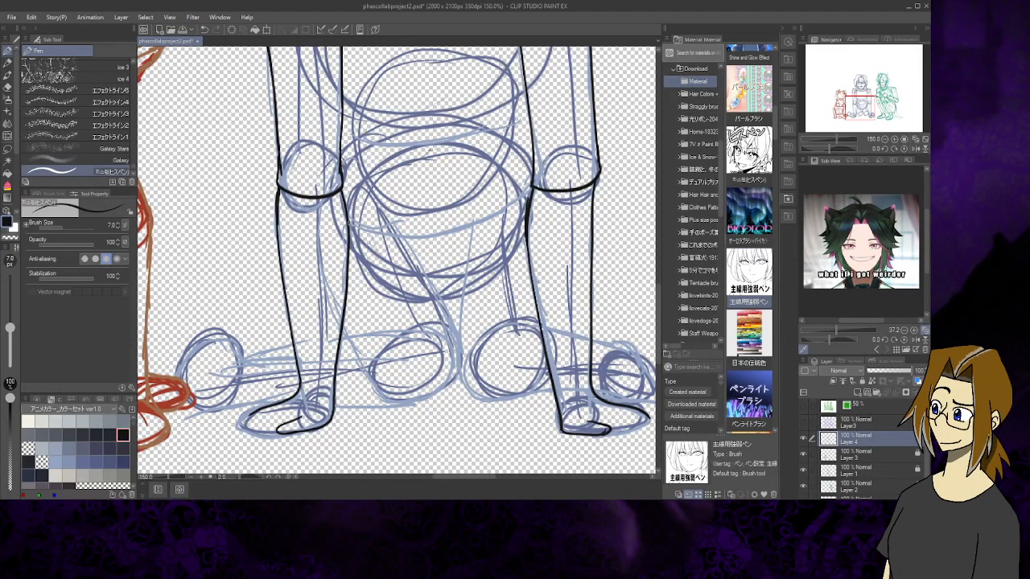
mouse_move(348, 222)
mouse_down()
mouse_move(381, 236)
mouse_move(441, 238)
mouse_move(529, 207)
mouse_up()
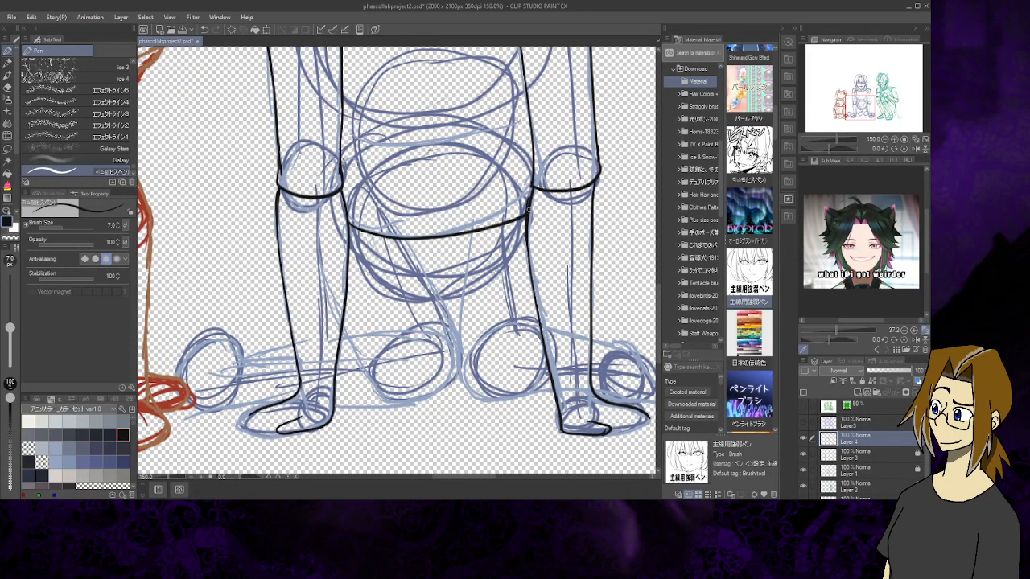
mouse_move(367, 137)
mouse_down()
mouse_move(472, 138)
mouse_move(520, 127)
mouse_up()
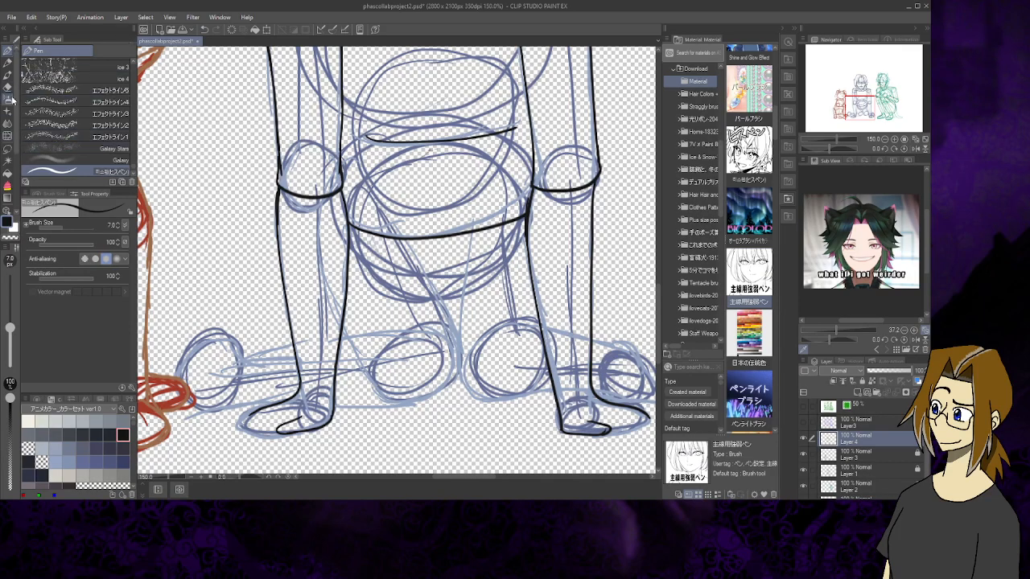
key(e)
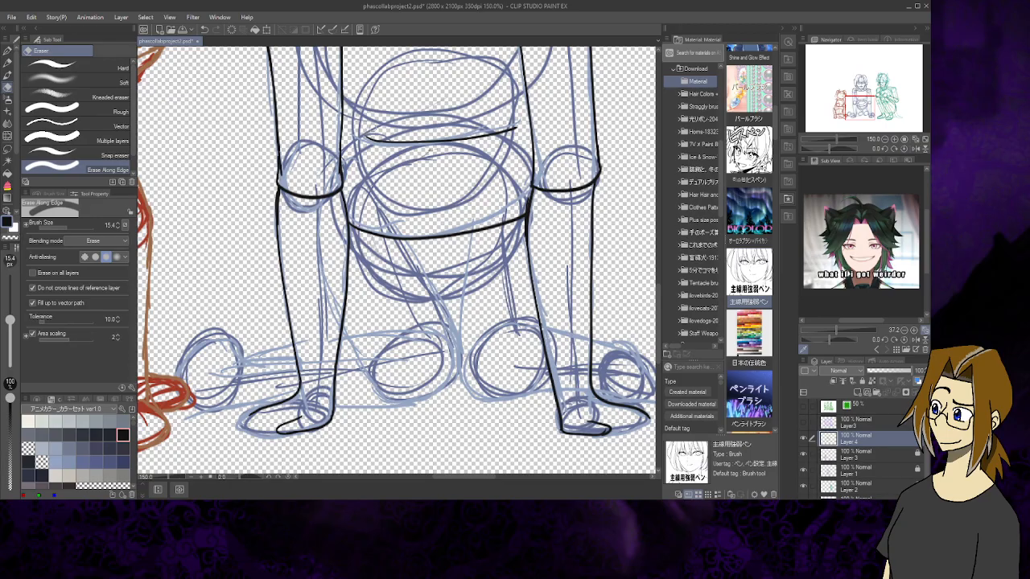
click(7, 51)
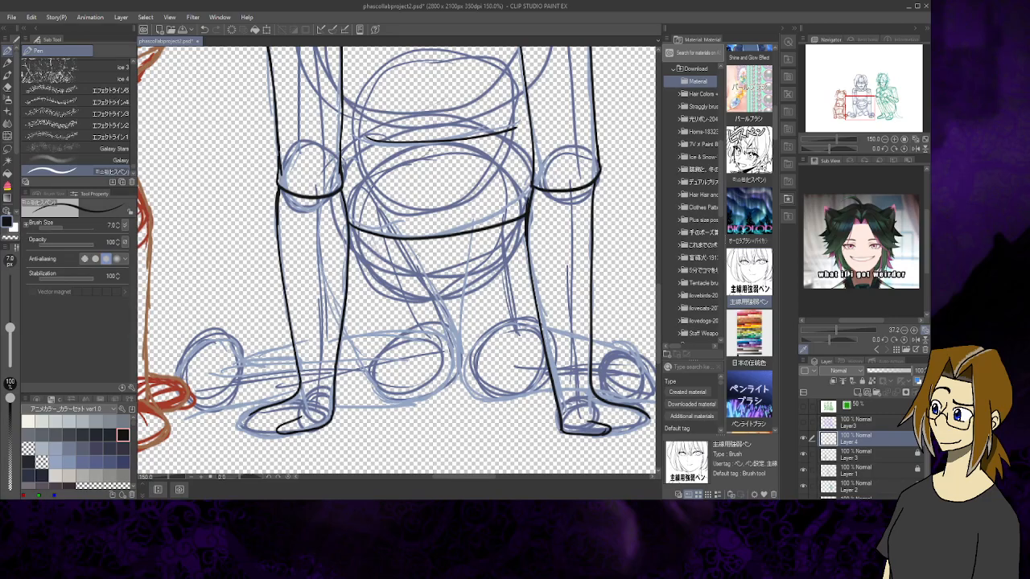
Ink the left folded leg's thigh and knee curve with its underside, plus the curved trouser opening near the ankle
mouse_move(411, 247)
mouse_down()
mouse_move(457, 333)
mouse_move(453, 376)
mouse_move(414, 402)
mouse_move(330, 409)
mouse_up()
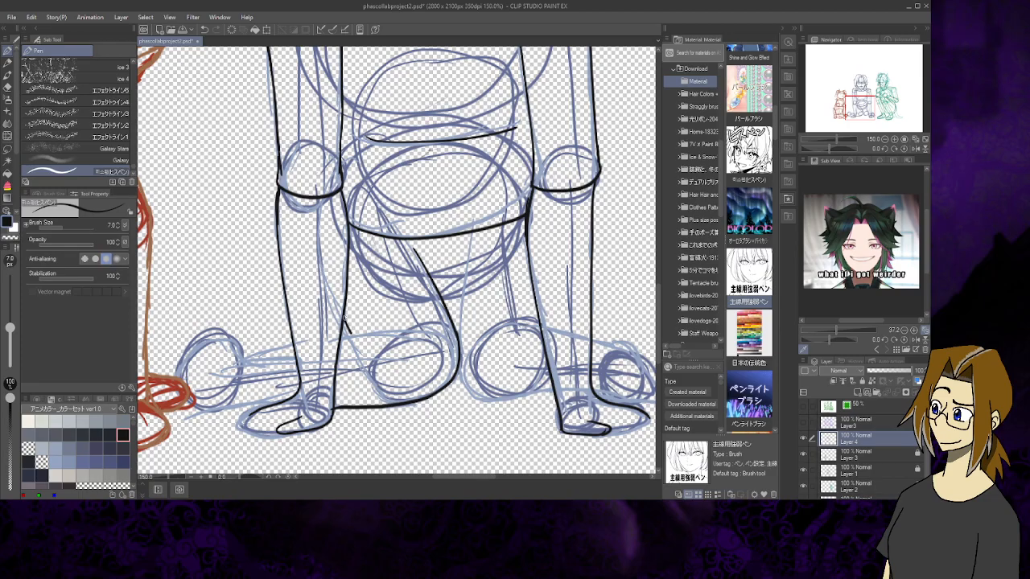
drag(245, 346, 218, 408)
drag(245, 403, 301, 398)
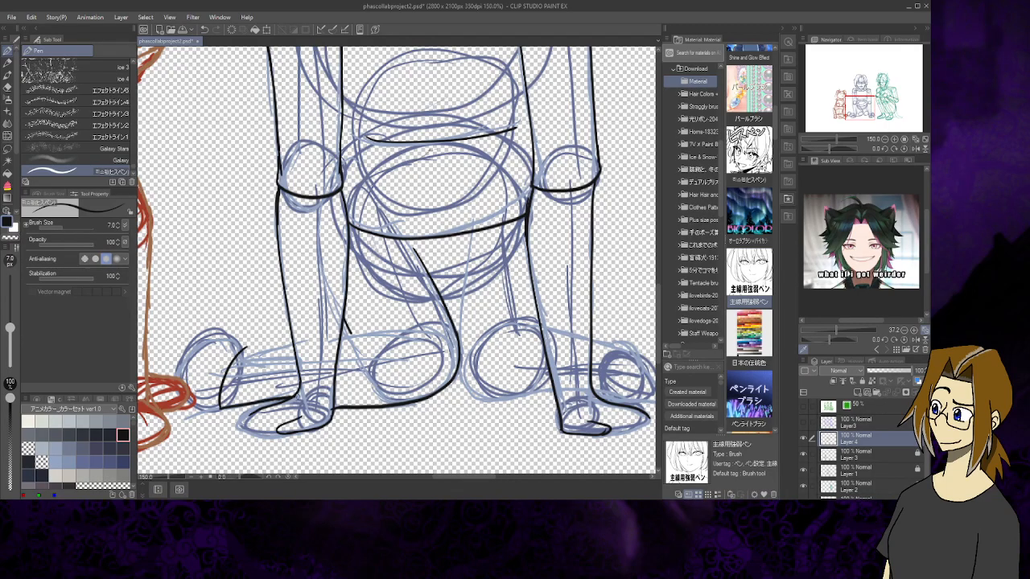
Erase and redraw the left folded leg's lower edge beside the trouser opening, and ink the shin's upper edge towards the knee
key(e)
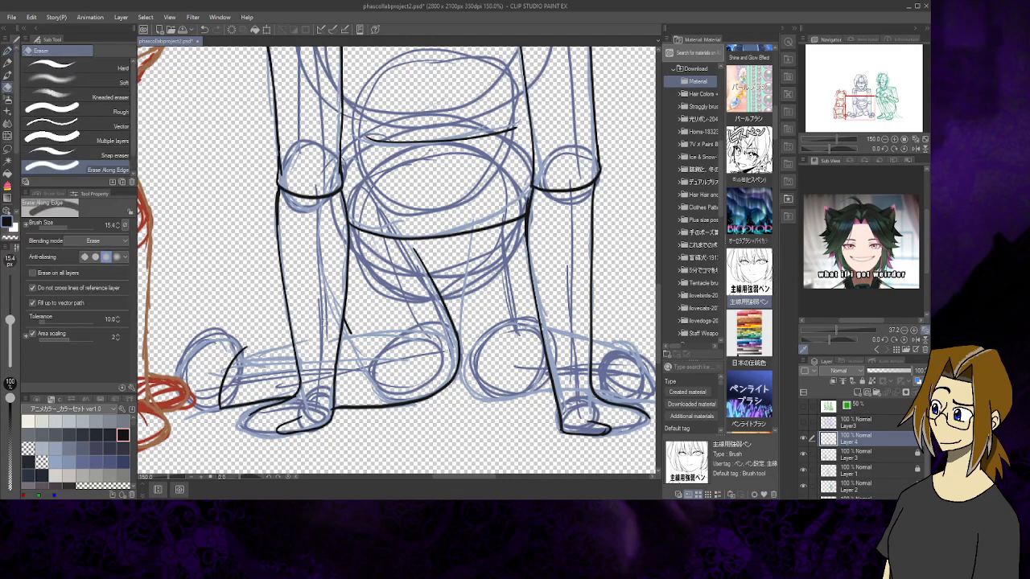
mouse_move(242, 403)
mouse_down()
mouse_move(222, 412)
mouse_move(292, 388)
mouse_move(299, 399)
mouse_up()
click(7, 49)
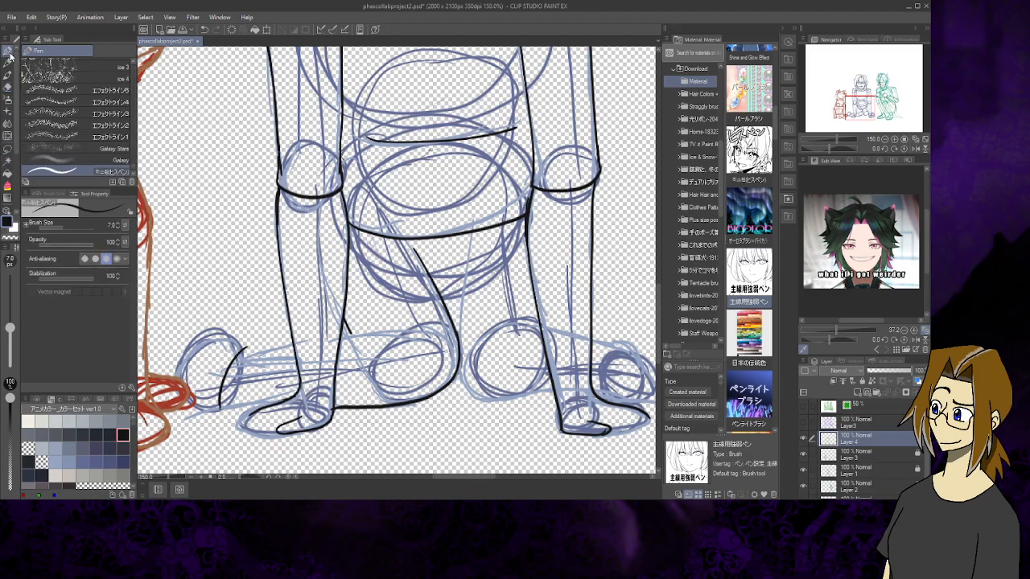
drag(219, 407, 256, 409)
drag(245, 349, 428, 339)
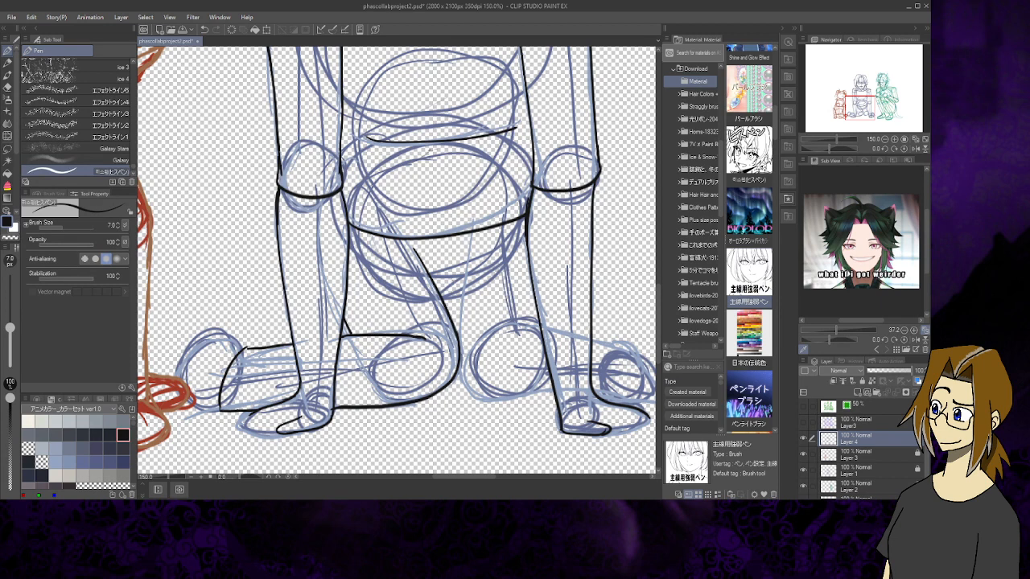
Ink the right folded leg's inner thigh edge, knee curve and underside, continuing with the shin and trouser end beyond the right arm
drag(455, 263, 457, 329)
drag(457, 290, 457, 309)
mouse_move(455, 270)
mouse_down()
mouse_move(464, 391)
mouse_move(556, 396)
mouse_up()
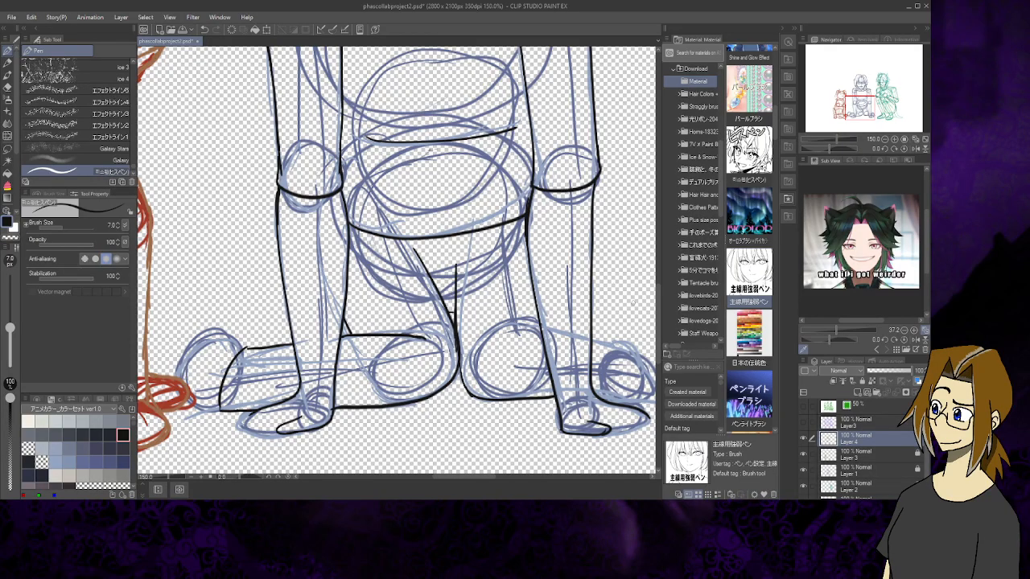
drag(511, 324, 539, 322)
drag(854, 106, 879, 109)
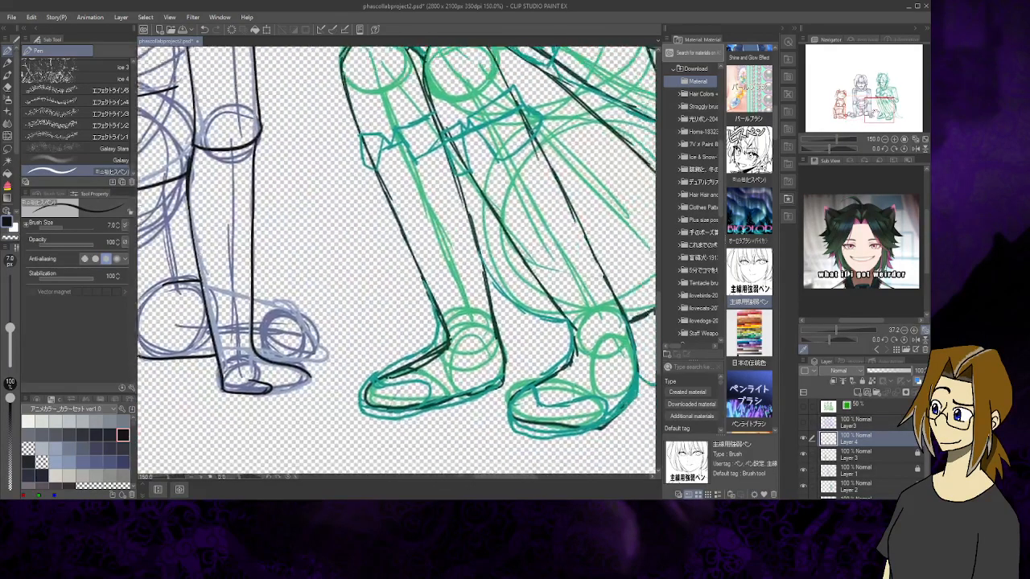
mouse_move(254, 291)
mouse_down()
mouse_move(298, 320)
mouse_move(311, 350)
mouse_move(260, 355)
mouse_up()
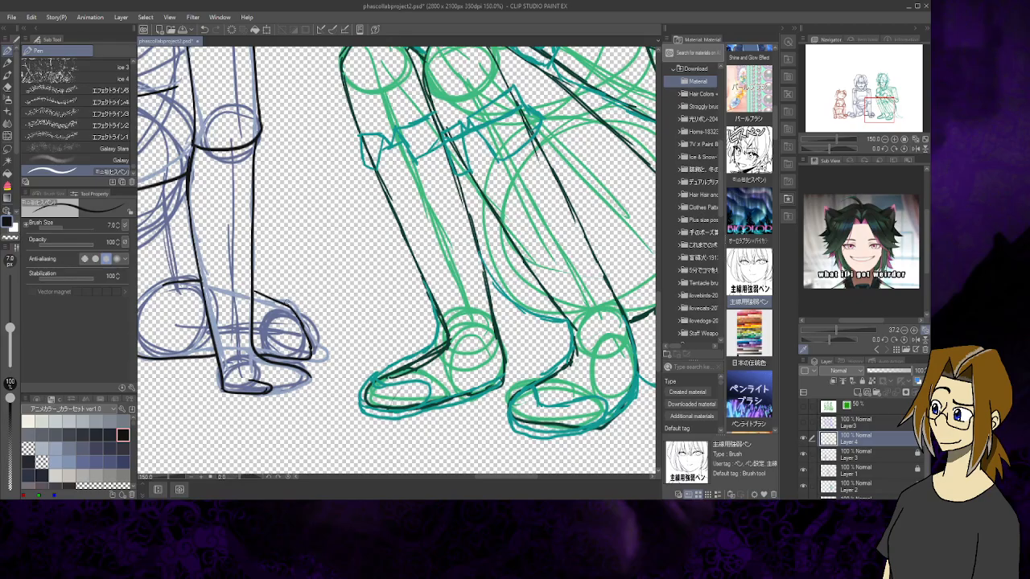
Ink the feet behind both folded legs, extending outward from the right and left trouser openings
mouse_move(283, 301)
mouse_down()
mouse_move(293, 297)
mouse_move(332, 360)
mouse_move(308, 363)
mouse_up()
drag(873, 108, 852, 112)
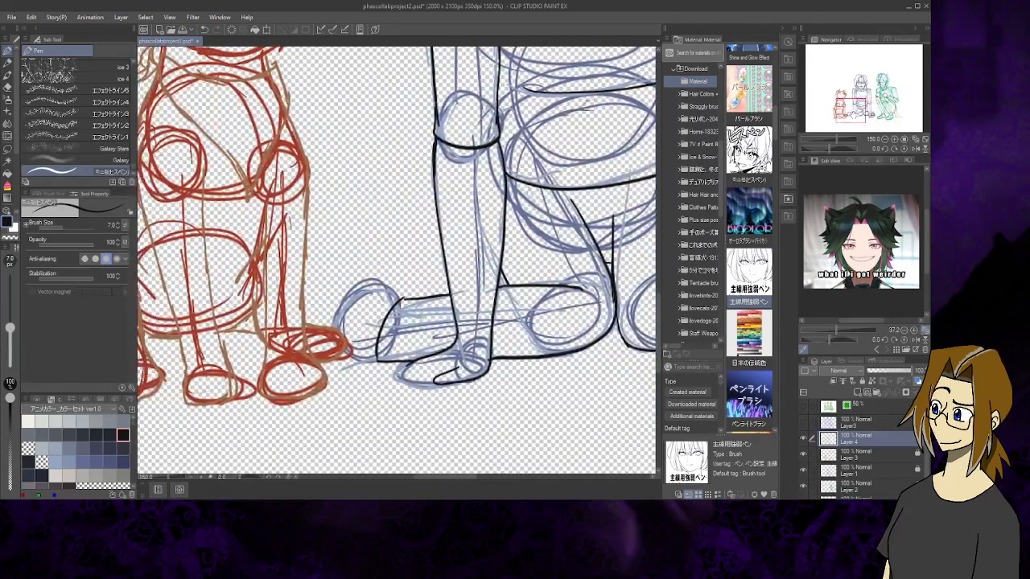
mouse_move(400, 299)
mouse_down()
mouse_move(360, 283)
mouse_move(320, 330)
mouse_move(354, 360)
mouse_move(374, 361)
mouse_up()
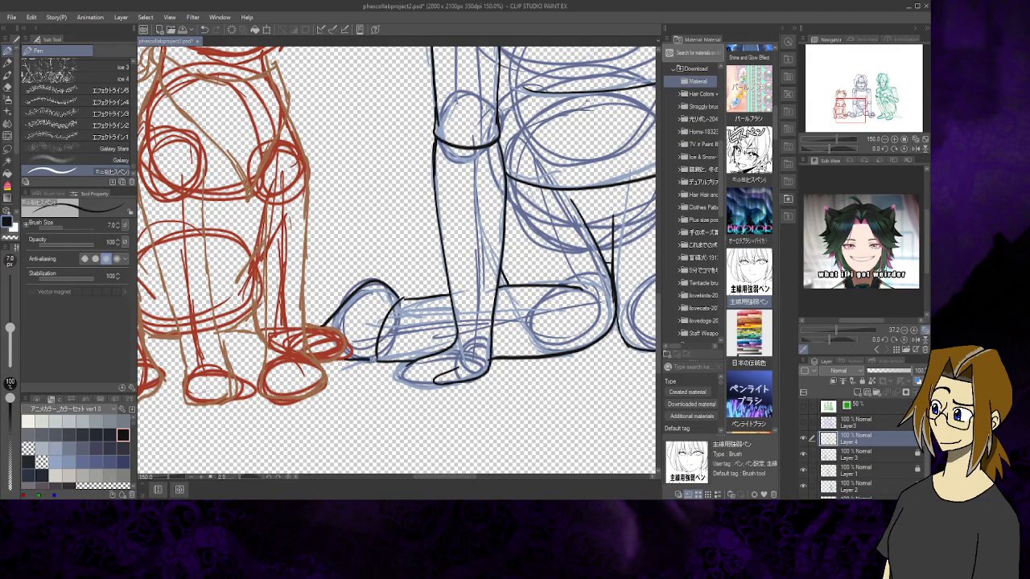
Ink both eyebrows on the middle character's face and touch up the hair strand beside the left brow
scroll(397, 260, up, 10)
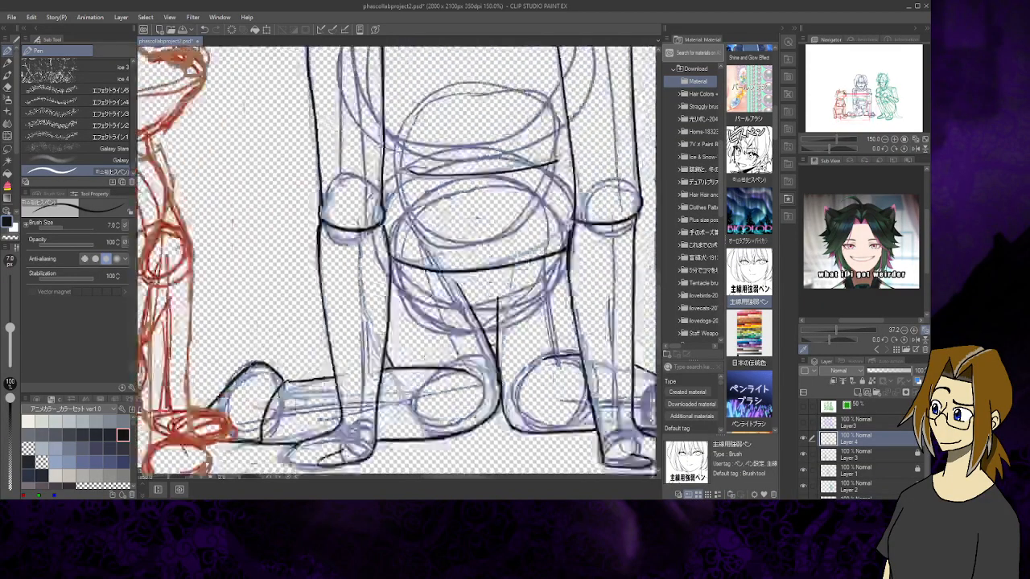
scroll(397, 260, left, 1)
scroll(397, 260, up, 1)
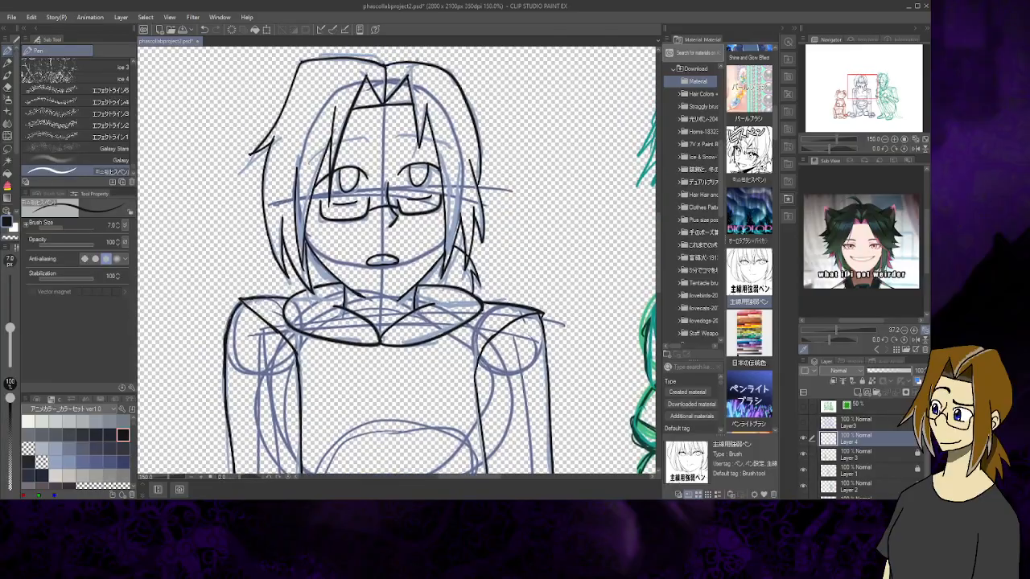
drag(310, 166, 378, 130)
click(205, 29)
mouse_move(311, 168)
mouse_down()
mouse_move(367, 140)
mouse_move(449, 150)
mouse_up()
key(e)
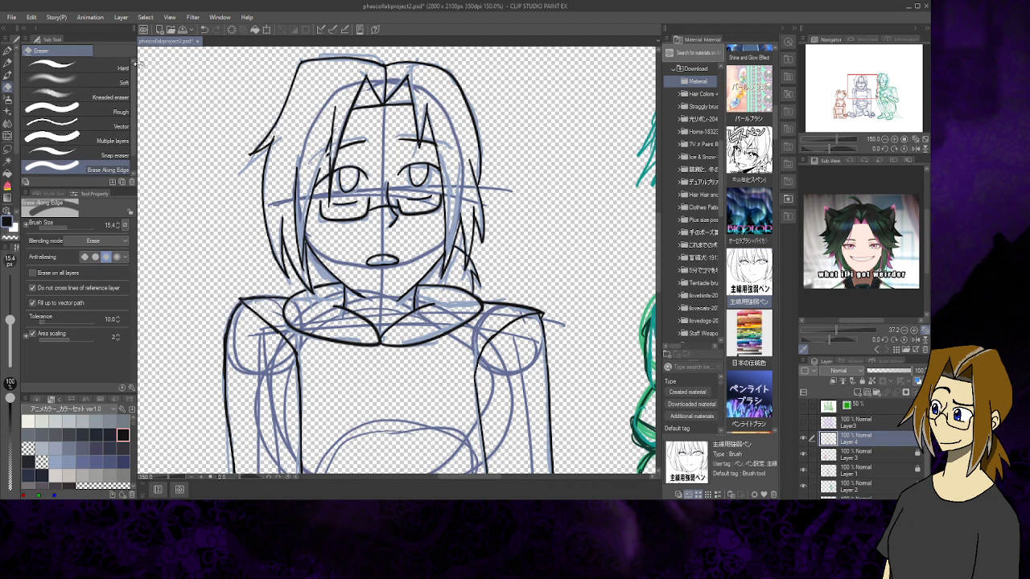
click(8, 49)
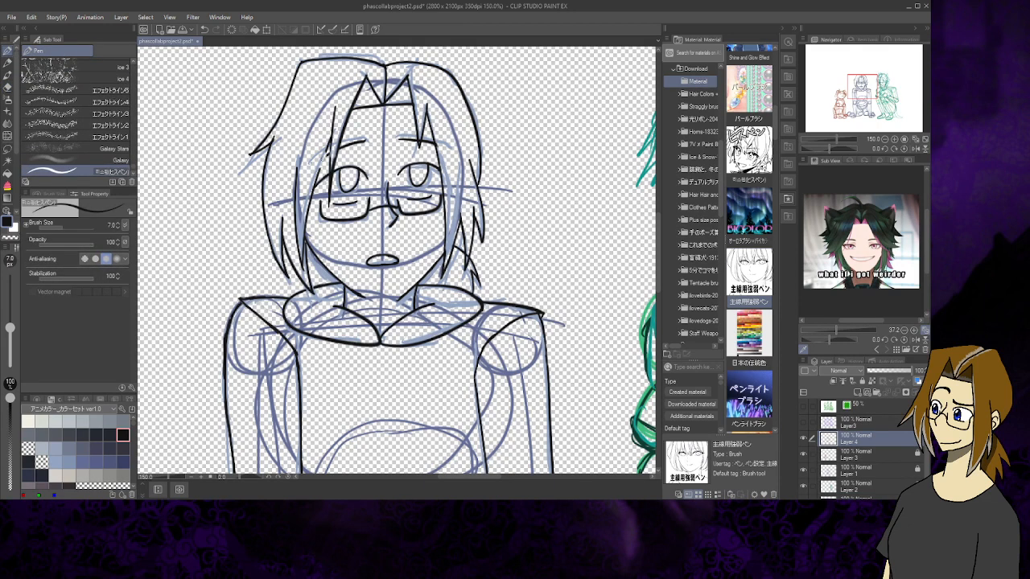
mouse_move(329, 144)
mouse_down()
mouse_move(318, 179)
mouse_move(331, 161)
mouse_up()
Hide the middle character's blue sketch to check the head and shoulder line art, and show the sketch again
click(804, 456)
click(803, 472)
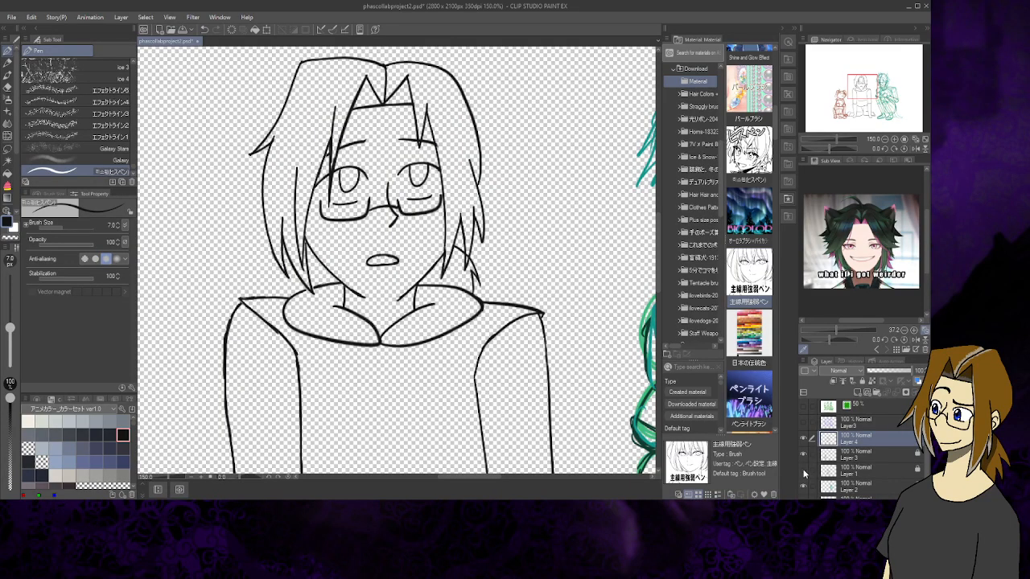
click(803, 472)
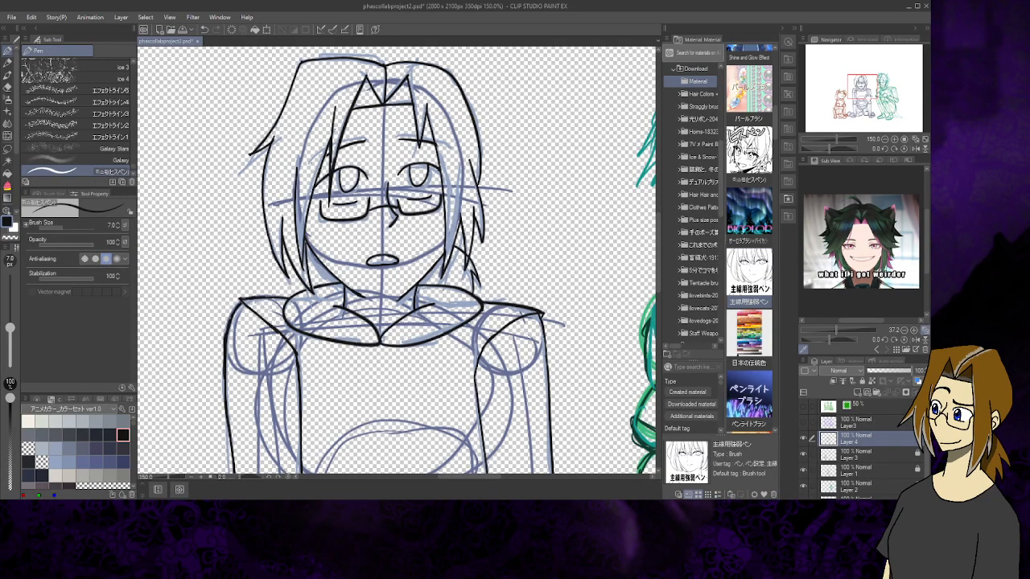
Ink the spread fingers on both hands resting on the floor, tidying the left hand's finger lines
drag(868, 98, 868, 113)
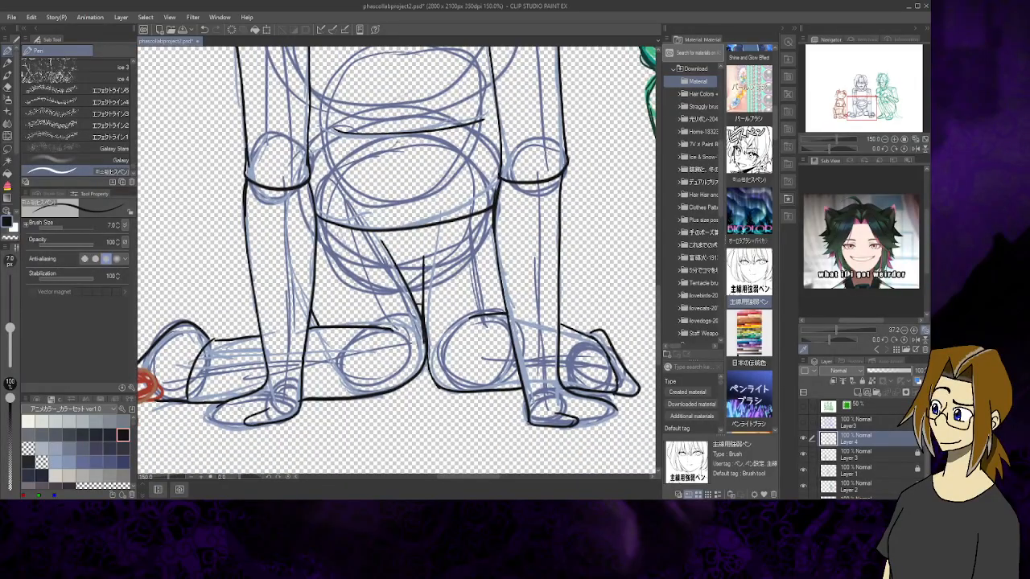
mouse_move(248, 401)
mouse_down()
mouse_move(213, 420)
mouse_move(246, 423)
mouse_move(203, 422)
mouse_up()
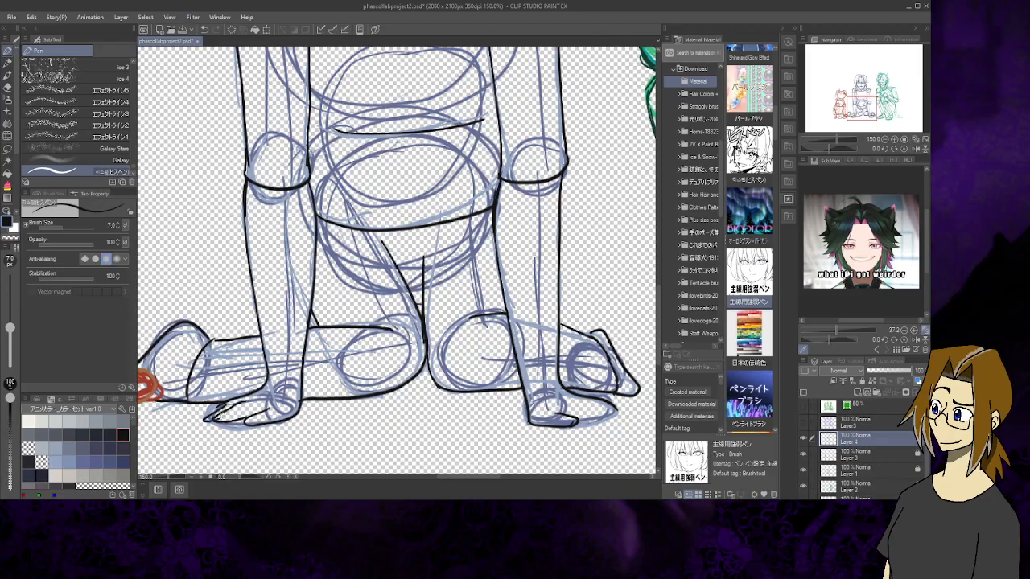
click(8, 86)
drag(220, 418, 239, 431)
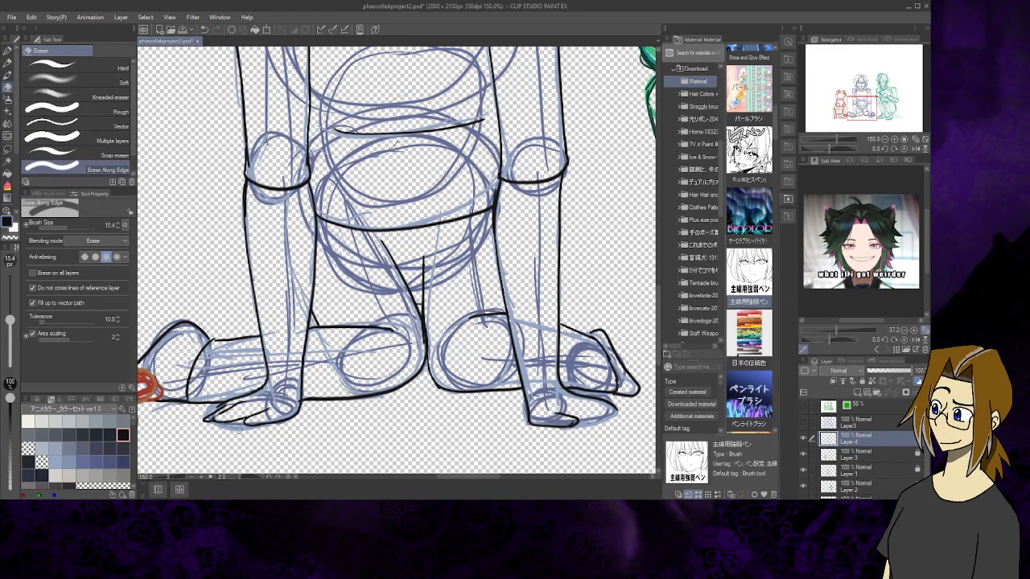
click(7, 50)
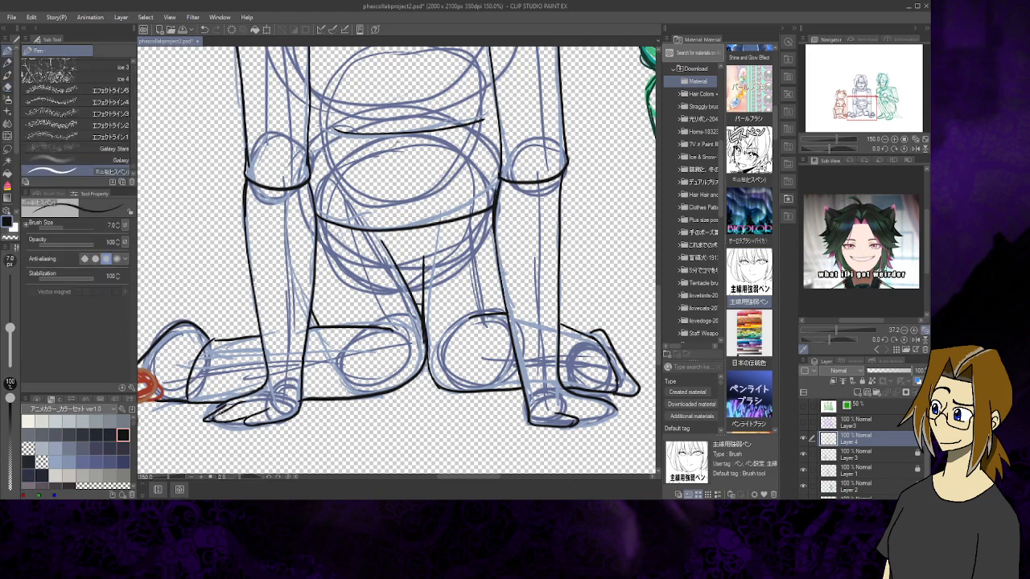
drag(224, 412, 214, 421)
mouse_move(219, 404)
mouse_down()
mouse_move(206, 417)
mouse_move(216, 409)
mouse_up()
drag(214, 422, 251, 418)
mouse_move(576, 417)
mouse_down()
mouse_move(618, 422)
mouse_move(604, 408)
mouse_move(621, 421)
mouse_up()
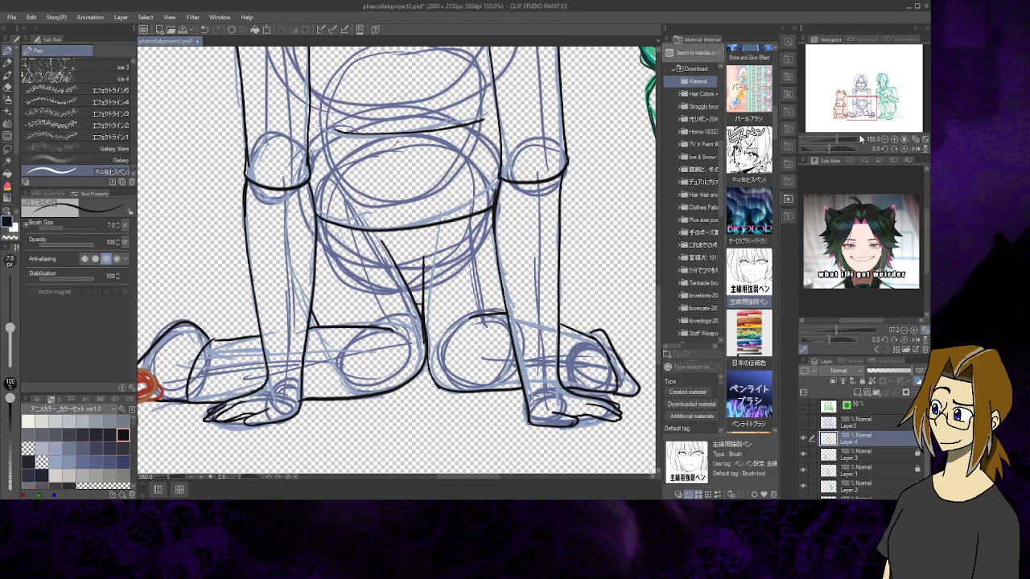
Try to ink the dog's left ear with the plain line pen, redrawing and erasing its shaggy outer edge
mouse_move(386, 290)
mouse_down()
mouse_move(433, 235)
mouse_move(484, 240)
mouse_up()
drag(395, 161, 354, 426)
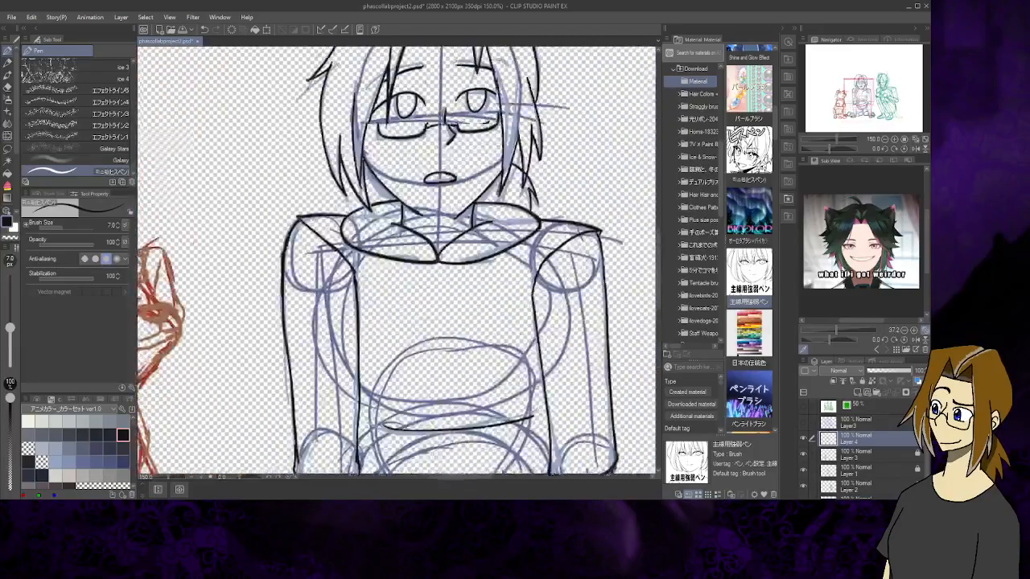
mouse_move(354, 241)
mouse_down()
mouse_move(346, 330)
mouse_move(381, 226)
mouse_move(453, 80)
mouse_move(534, 90)
mouse_move(592, 156)
mouse_move(601, 185)
mouse_move(578, 211)
mouse_up()
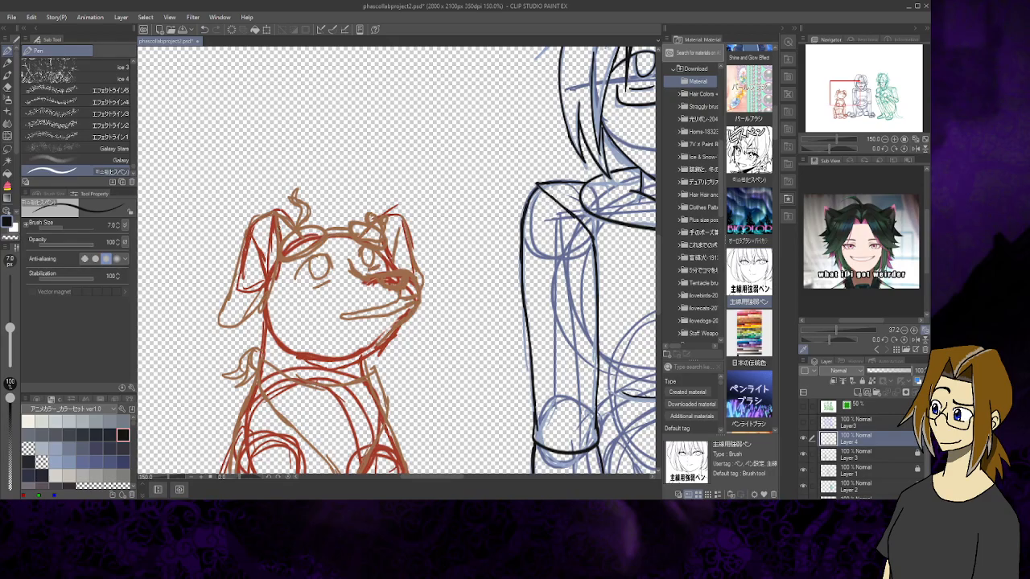
mouse_move(277, 223)
mouse_down()
mouse_move(279, 278)
mouse_move(266, 301)
mouse_up()
mouse_move(246, 234)
mouse_down()
mouse_move(223, 280)
mouse_move(227, 332)
mouse_up()
key(e)
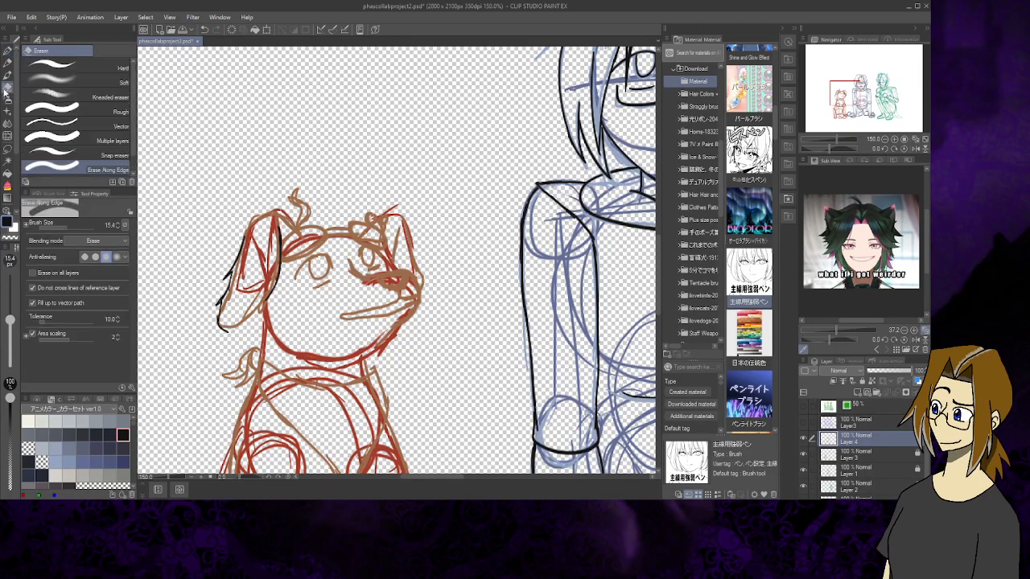
mouse_move(227, 267)
mouse_down()
mouse_move(219, 330)
mouse_move(219, 300)
mouse_up()
click(7, 52)
drag(239, 254, 221, 299)
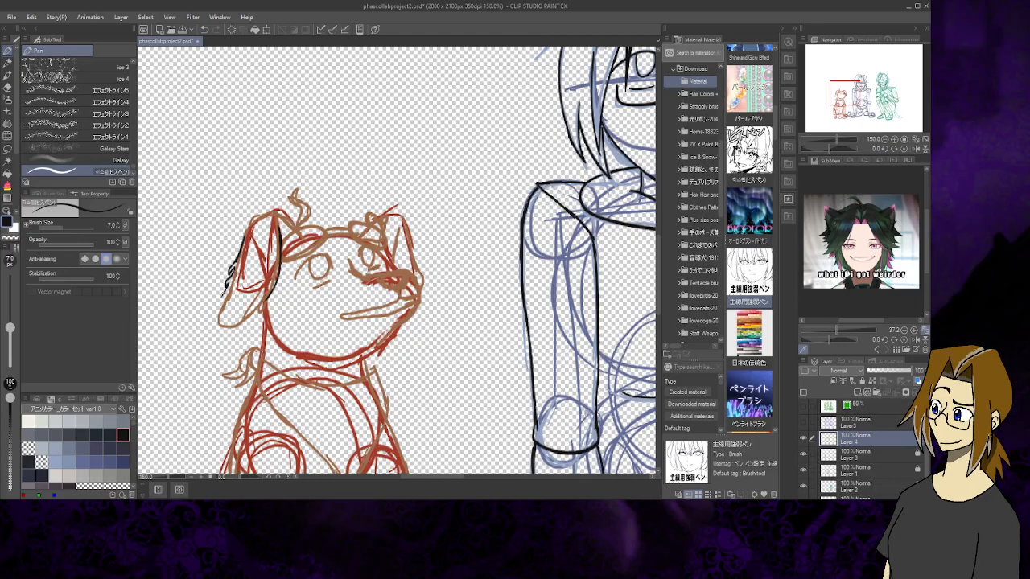
key(e)
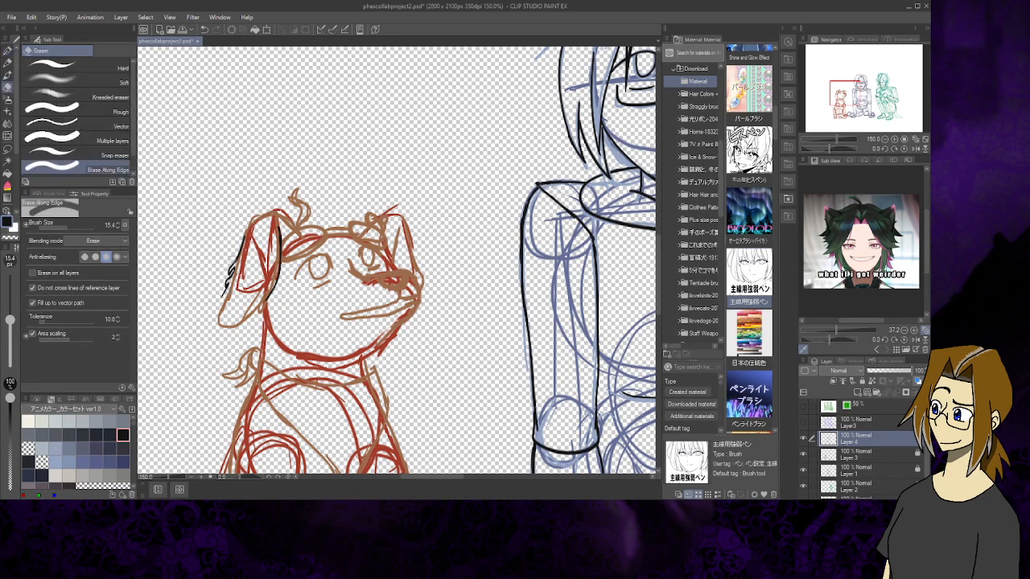
mouse_move(228, 277)
mouse_down()
mouse_move(226, 286)
mouse_move(232, 269)
mouse_move(220, 300)
mouse_move(234, 263)
mouse_up()
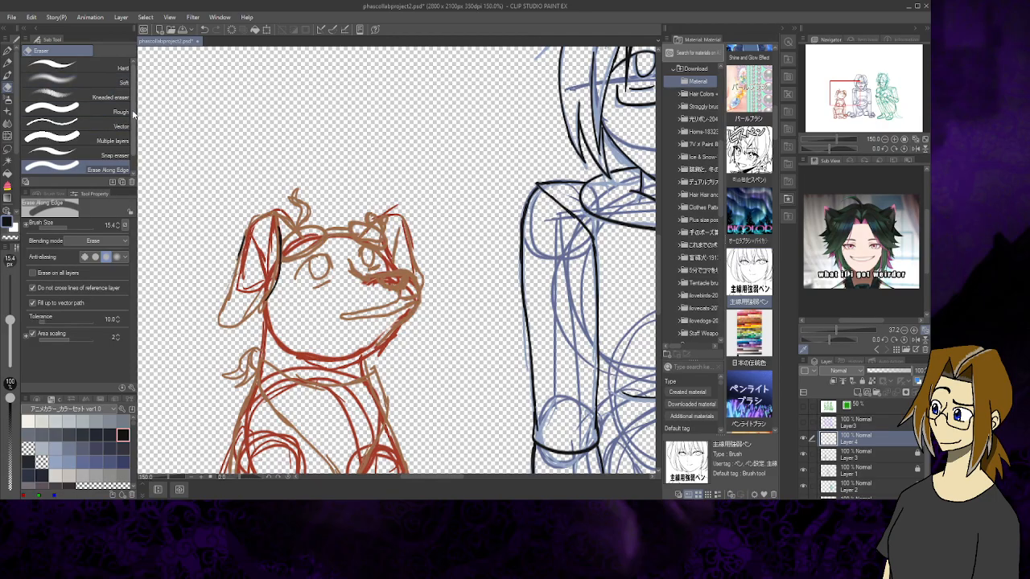
Choose the "hair wavy varying thickness" brush and test it with one stroke above the dog, undoing the stroke
scroll(134, 122, down, 1)
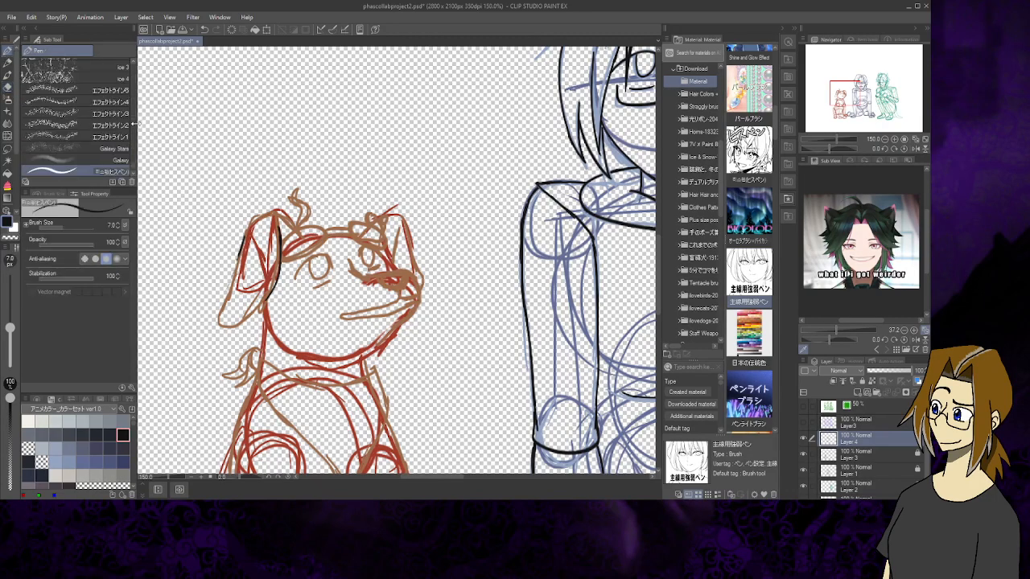
scroll(134, 166, down, 3)
scroll(135, 166, down, 2)
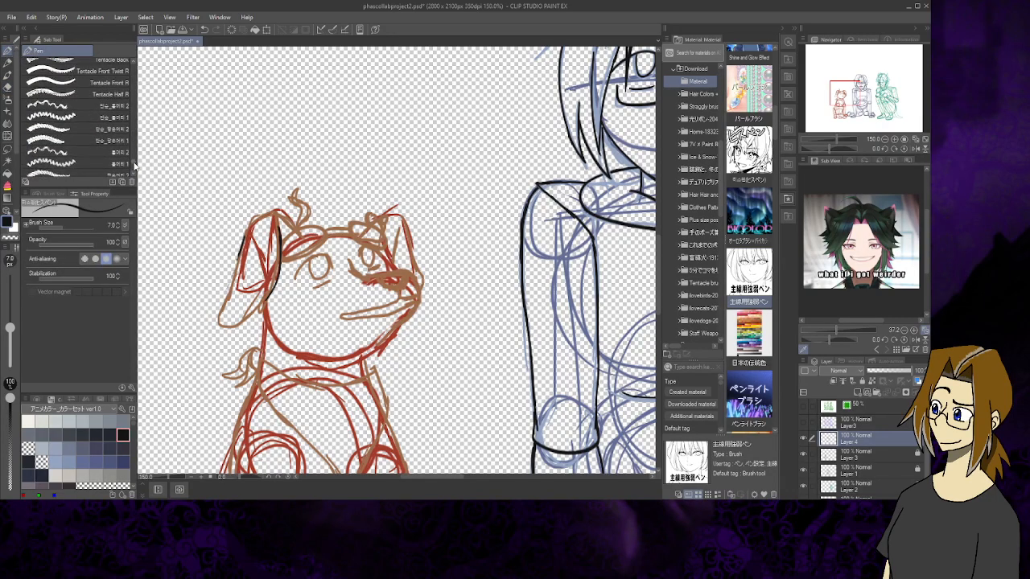
scroll(134, 166, down, 10)
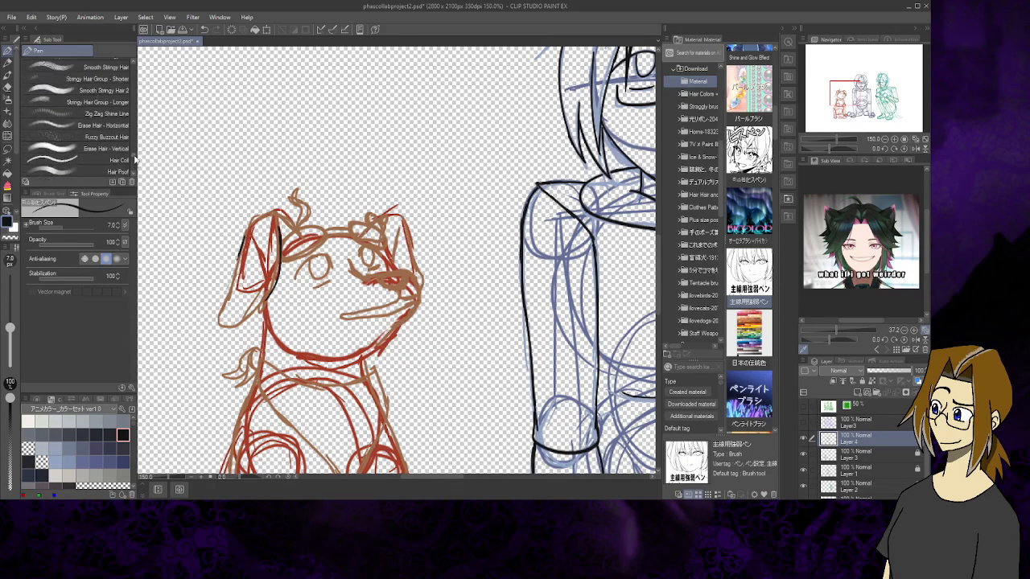
scroll(134, 159, down, 10)
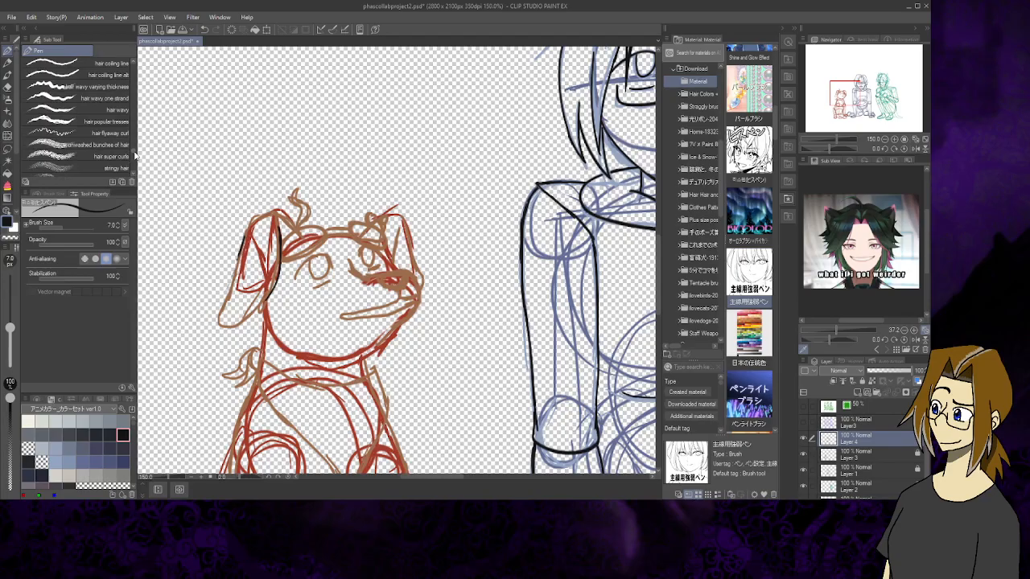
scroll(135, 155, up, 3)
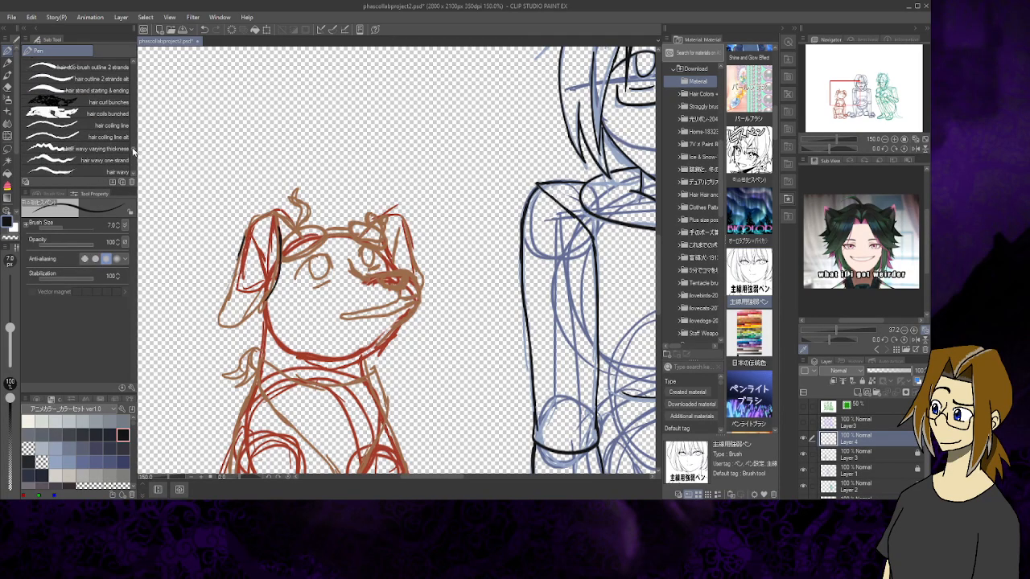
click(107, 149)
drag(222, 152, 187, 256)
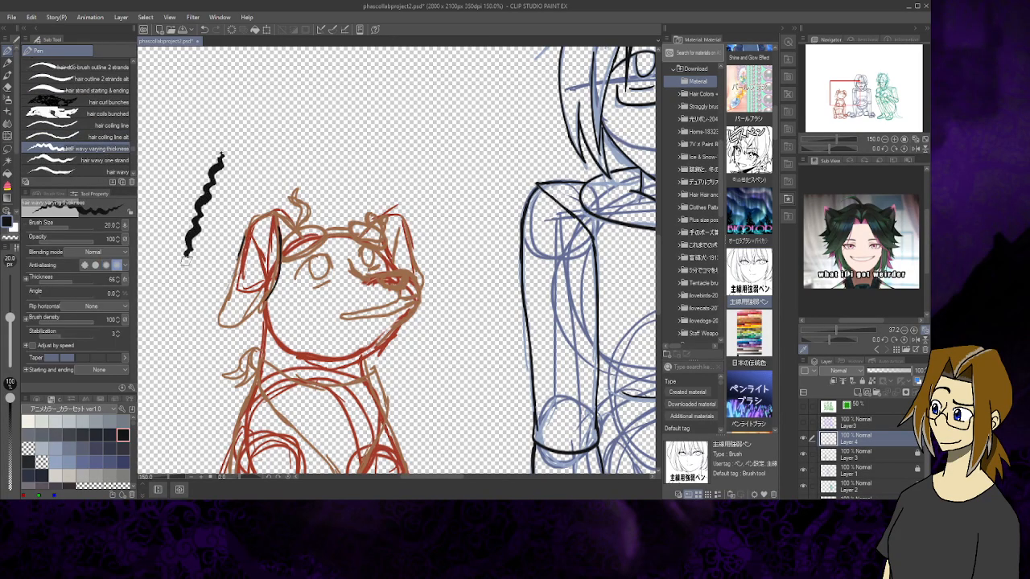
click(205, 34)
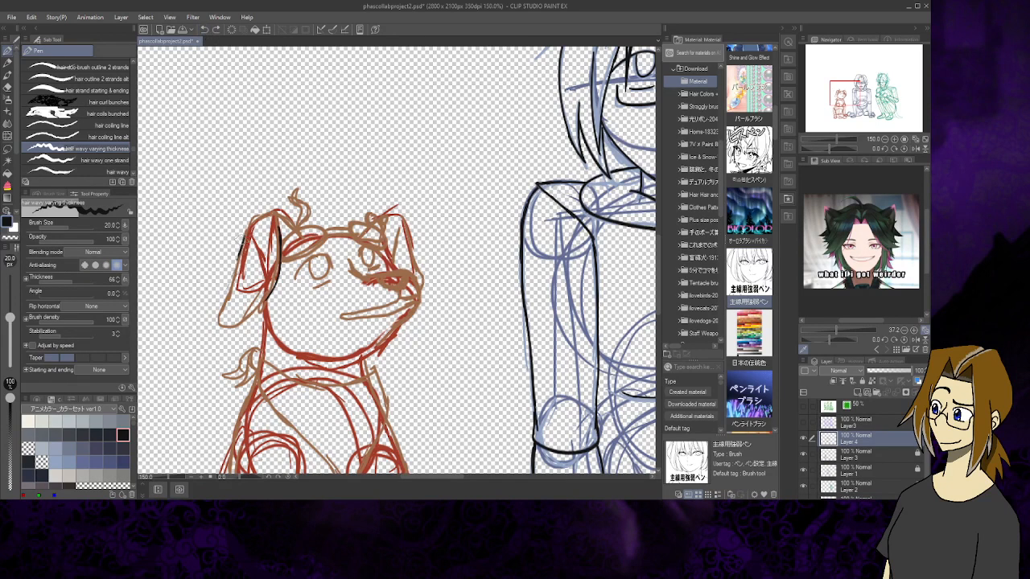
Set the wavy hair brush size to 7.0 and try inking a furry outline around the dog's left ear
click(56, 229)
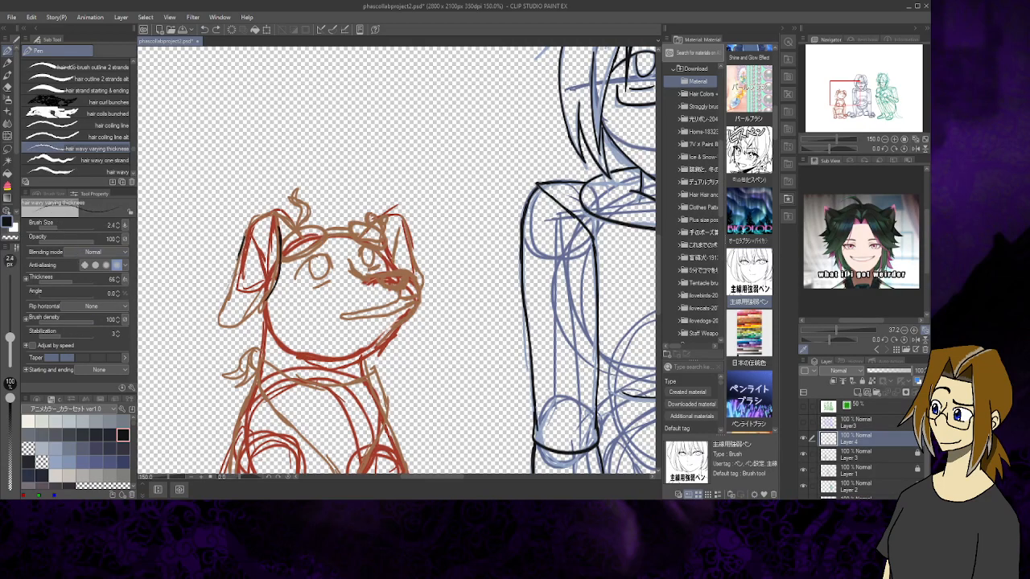
mouse_move(228, 288)
mouse_down()
mouse_move(214, 326)
mouse_move(237, 325)
mouse_up()
click(205, 30)
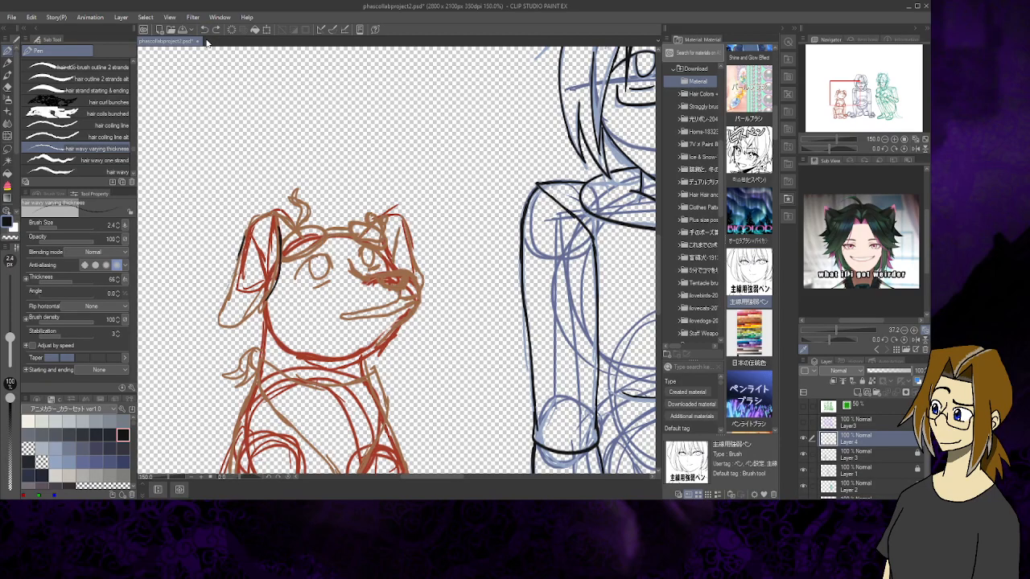
click(118, 224)
click(118, 223)
click(118, 223)
click(119, 224)
click(119, 223)
mouse_move(245, 235)
mouse_down()
mouse_move(214, 326)
mouse_move(238, 323)
mouse_move(229, 322)
mouse_move(277, 288)
mouse_up()
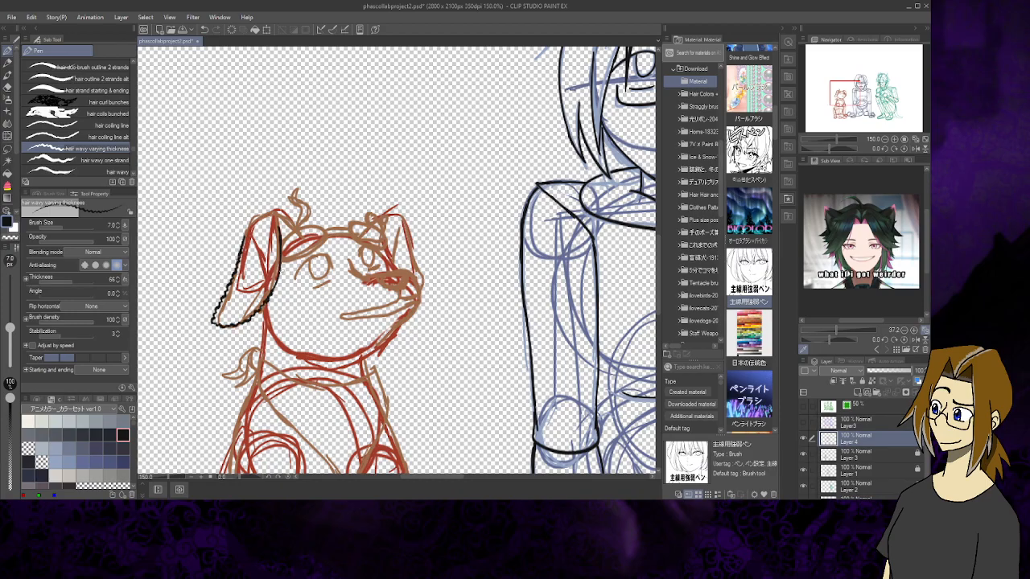
drag(268, 211, 238, 254)
Erase all the ink around the dog's left ear
key(e)
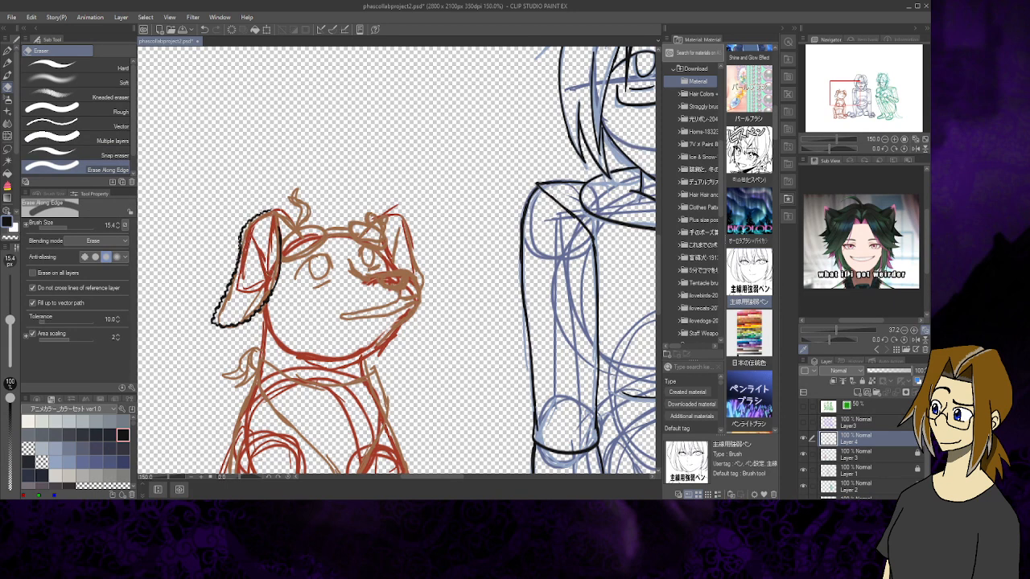
mouse_move(266, 201)
mouse_down()
mouse_move(272, 211)
mouse_move(240, 235)
mouse_move(215, 299)
mouse_move(219, 327)
mouse_move(261, 299)
mouse_move(279, 229)
mouse_move(244, 322)
mouse_move(262, 304)
mouse_up()
drag(276, 223, 279, 237)
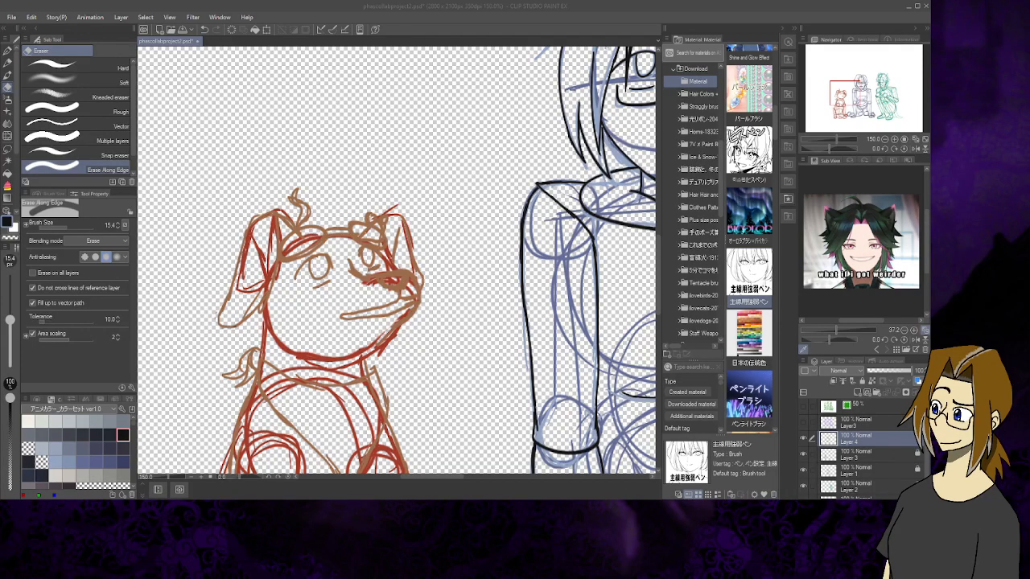
Try the "hair coiling line alt" and "hair coiling line" brushes on the edge of the dog's left ear, undoing each test stroke
click(8, 49)
click(123, 161)
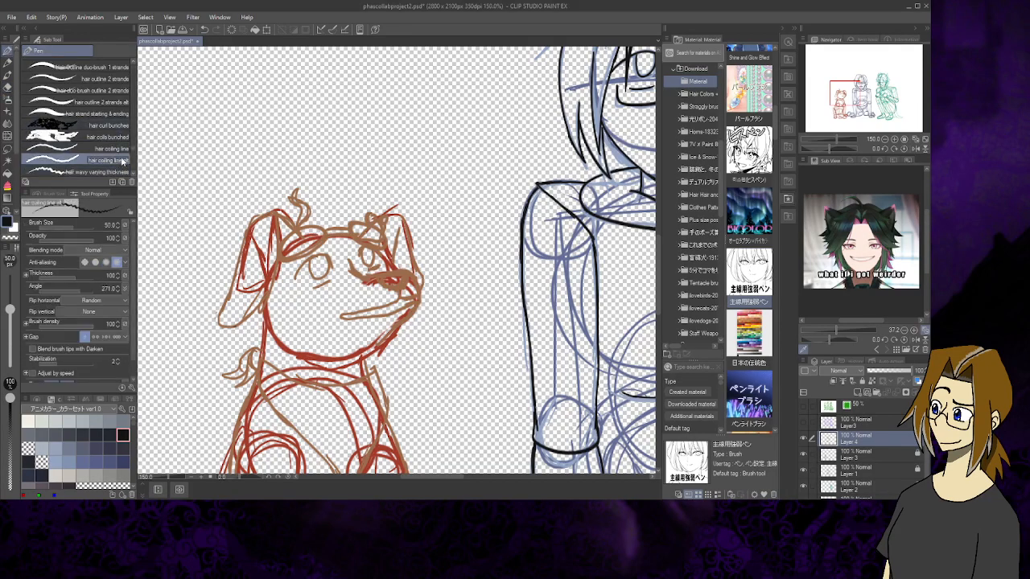
click(122, 161)
mouse_move(232, 237)
mouse_down()
mouse_move(260, 232)
mouse_move(234, 261)
mouse_move(218, 326)
mouse_up()
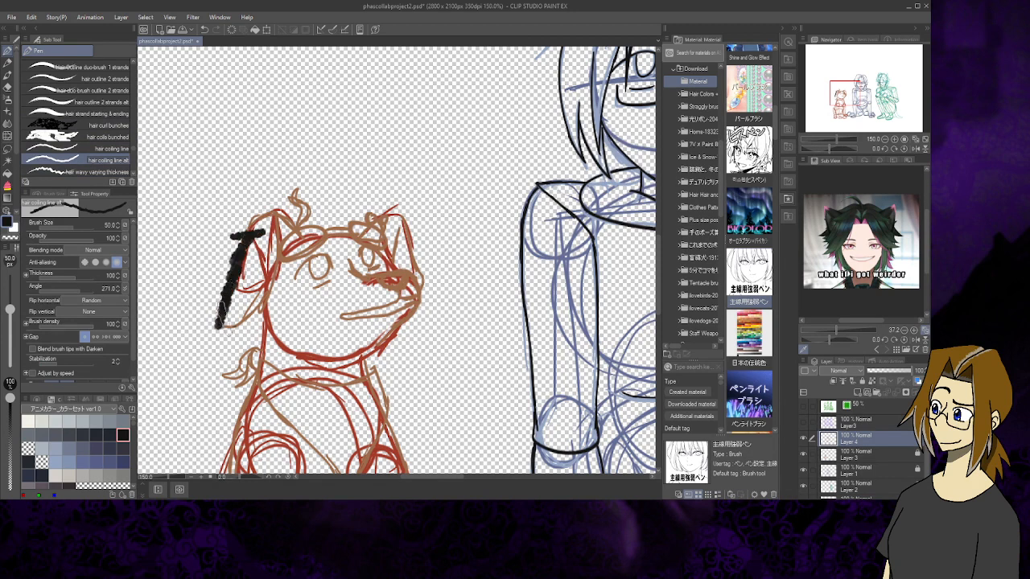
click(204, 29)
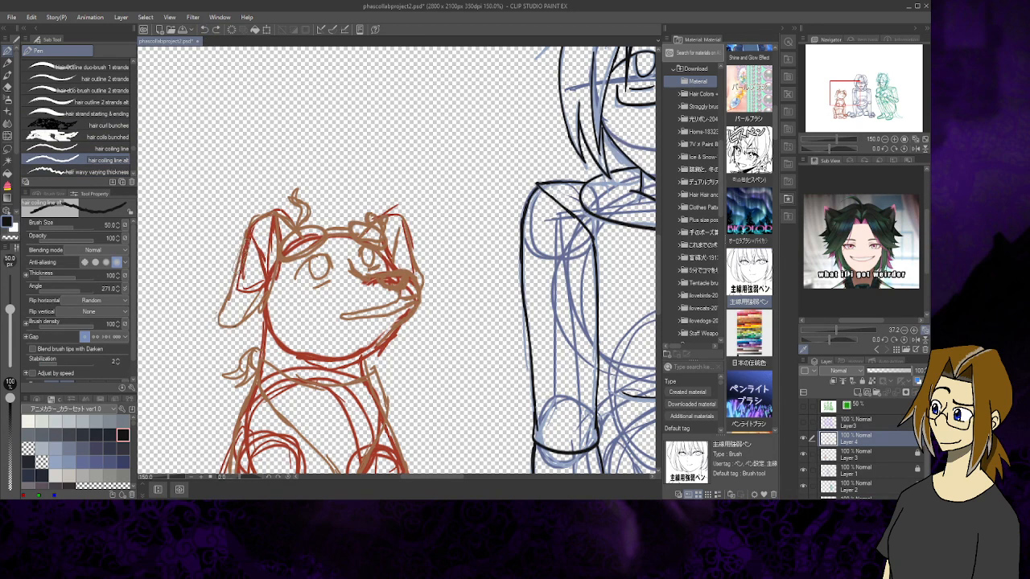
drag(228, 252, 261, 244)
click(205, 29)
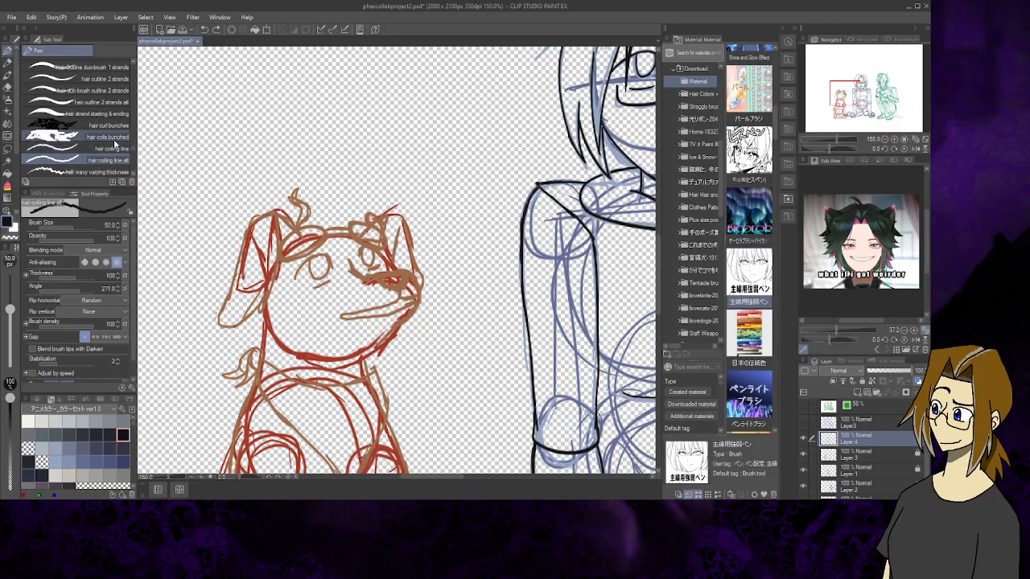
click(115, 148)
mouse_move(256, 223)
mouse_down()
mouse_move(219, 314)
mouse_move(229, 326)
mouse_move(250, 314)
mouse_move(284, 234)
mouse_up()
click(205, 29)
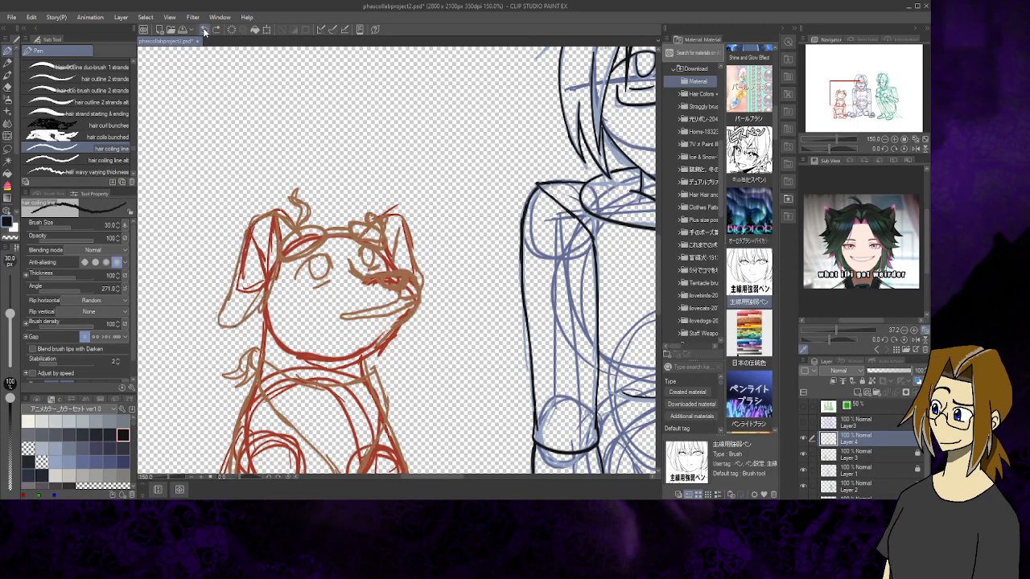
Test the "hair coils bunched" and "hair curl bunches" brushes with one stroke each above the dog, undoing both strokes
click(107, 137)
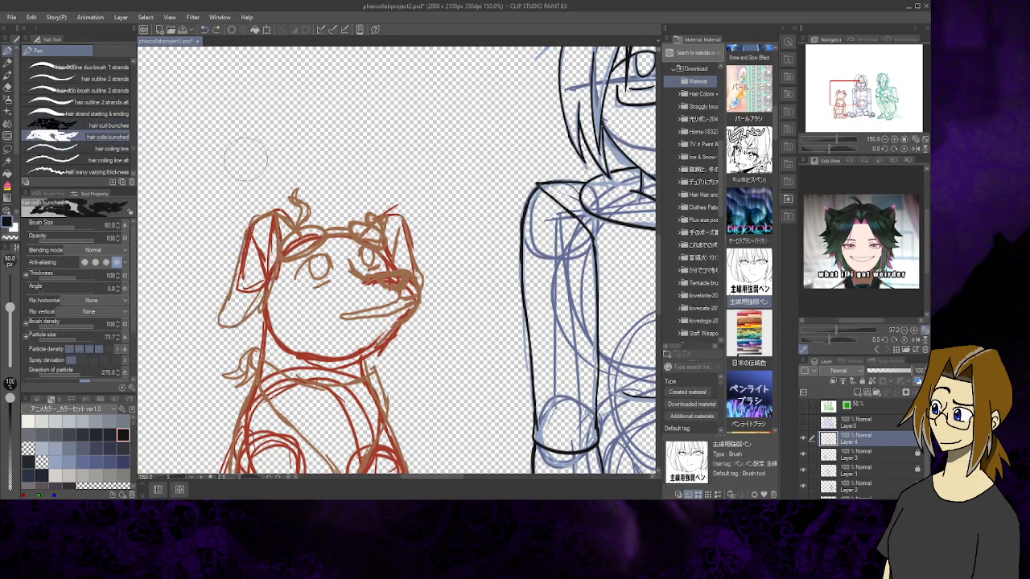
drag(245, 159, 202, 242)
click(205, 29)
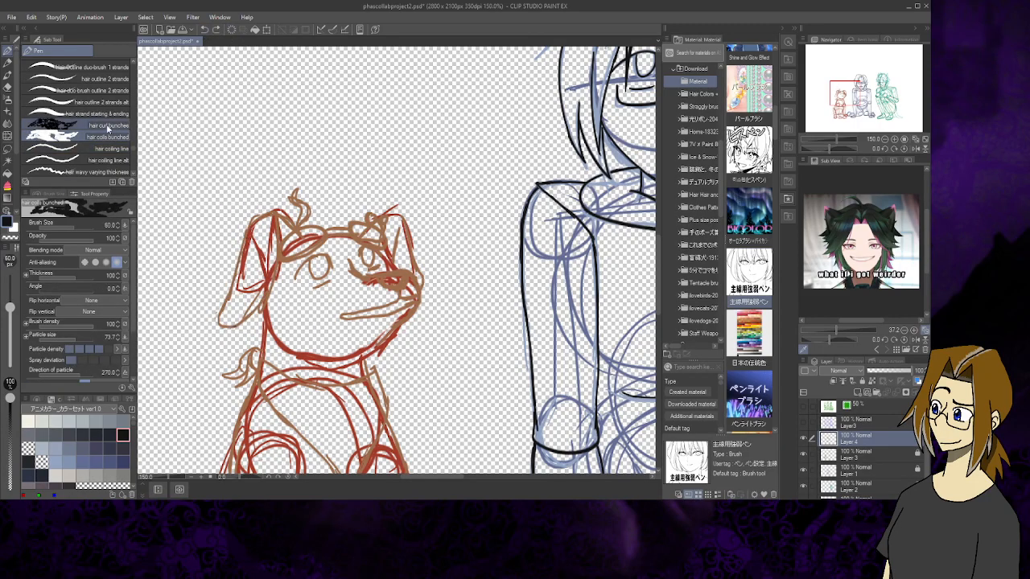
click(107, 126)
mouse_move(216, 98)
mouse_down()
mouse_move(206, 158)
mouse_move(229, 169)
mouse_up()
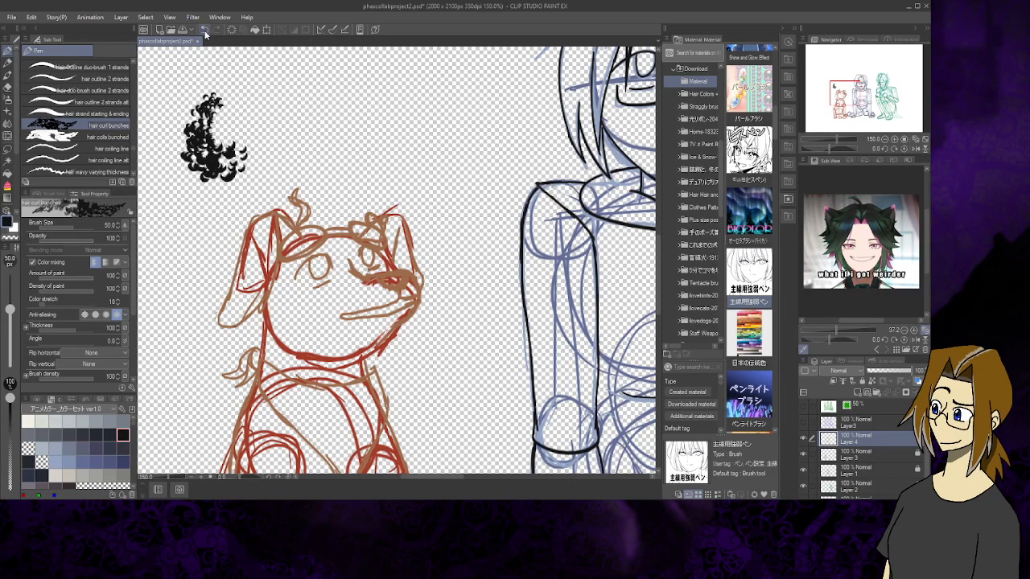
click(205, 29)
Try the "hair strand starting & ending" brush along the outer edge of the dog's left ear, undoing the stroke
click(96, 113)
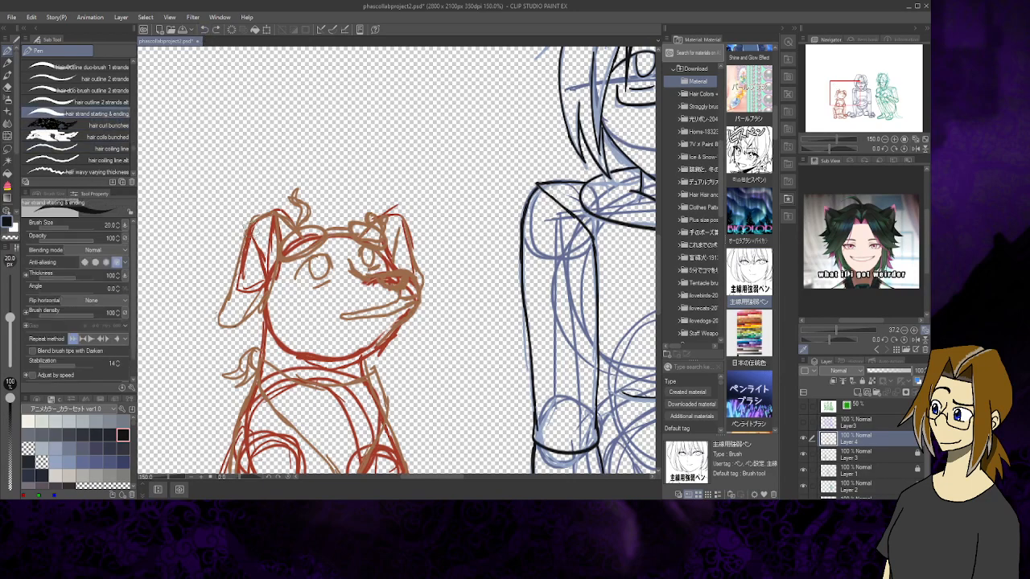
drag(256, 222, 201, 332)
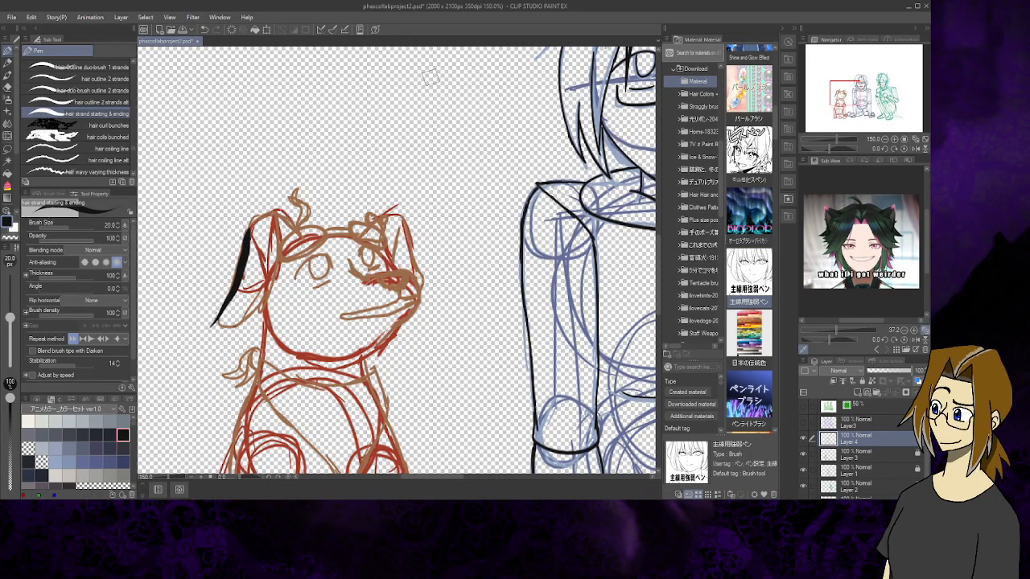
click(205, 28)
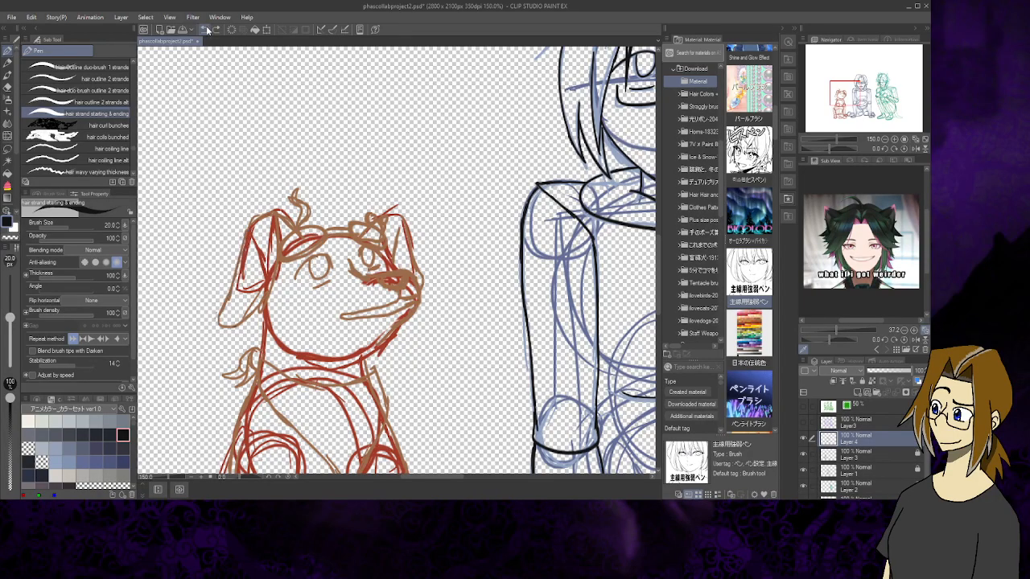
Return to the plain line pen at size 7.0 and ink the dog's left ear and the left oval of its goggles
drag(133, 149, 130, 171)
click(98, 141)
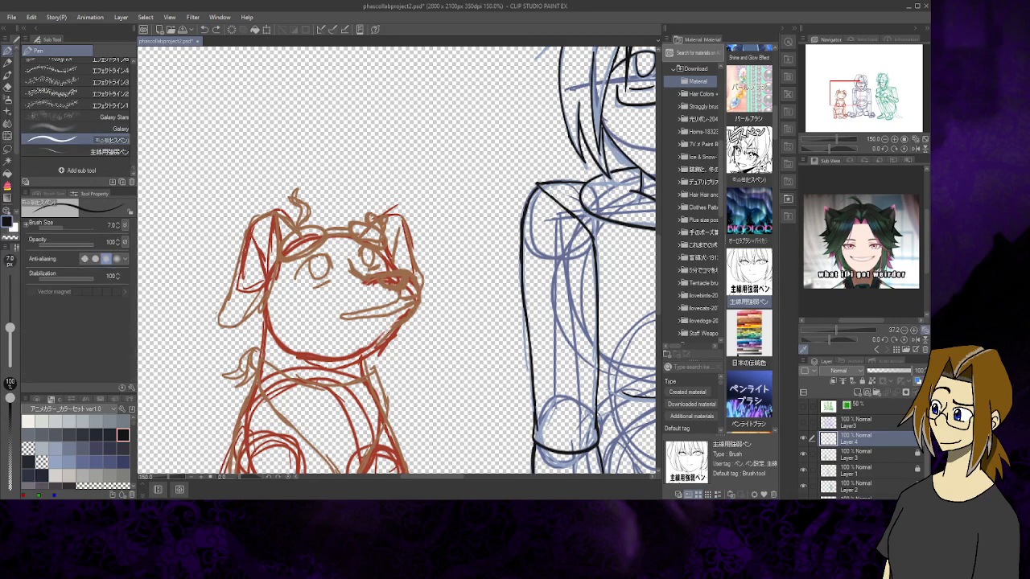
mouse_move(254, 226)
mouse_down()
mouse_move(215, 326)
mouse_move(230, 330)
mouse_move(265, 299)
mouse_move(279, 223)
mouse_up()
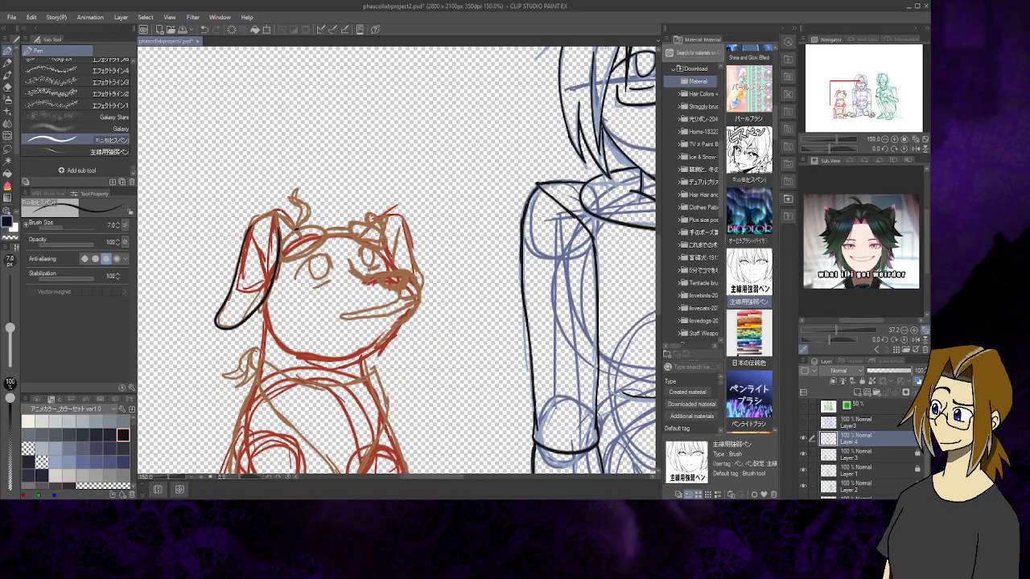
mouse_move(292, 231)
mouse_down()
mouse_move(280, 262)
mouse_move(299, 259)
mouse_move(324, 228)
mouse_move(295, 225)
mouse_move(286, 240)
mouse_up()
Ink the side of the dog's head beside the left ear and the lower line of the bridge between the goggles
mouse_move(847, 97)
mouse_down()
mouse_move(834, 111)
mouse_move(848, 95)
mouse_up()
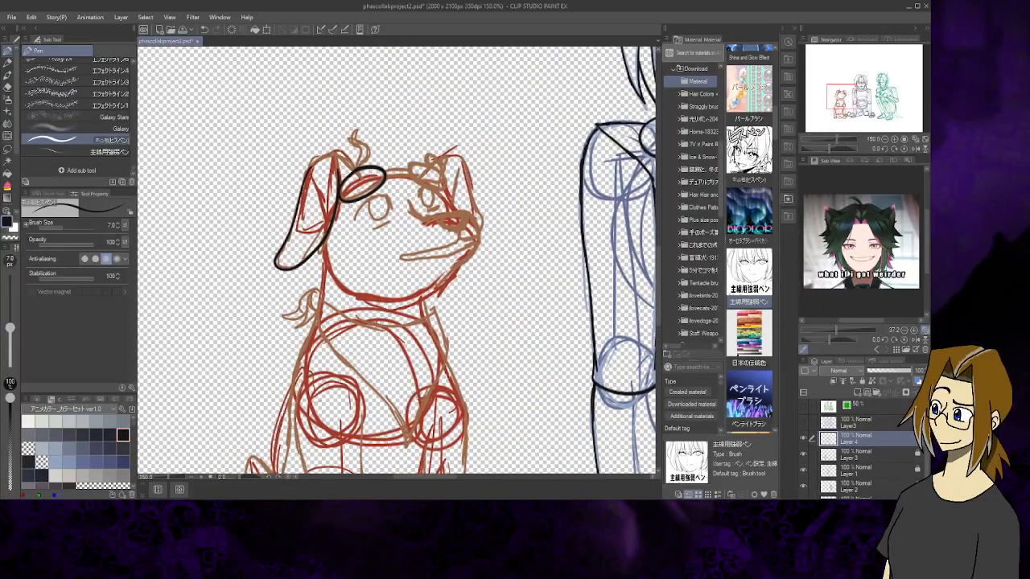
drag(349, 200, 322, 266)
mouse_move(381, 184)
mouse_down()
mouse_move(415, 177)
mouse_move(420, 164)
mouse_up()
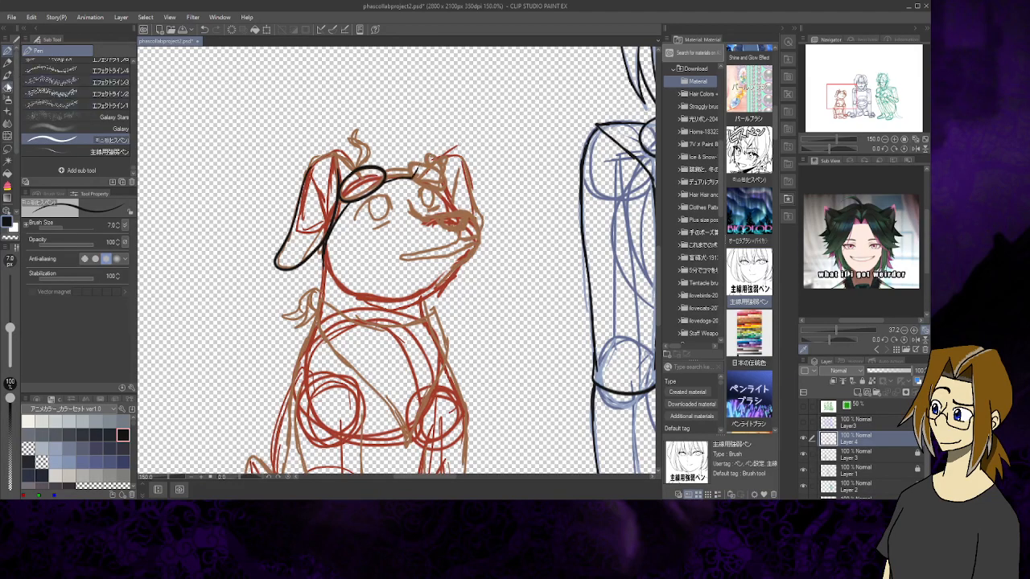
key(e)
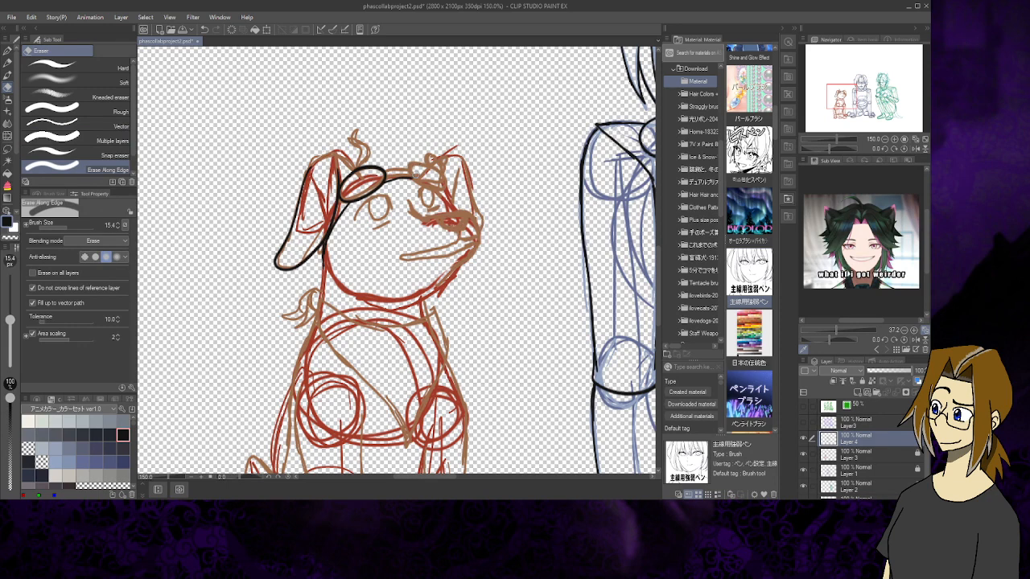
click(7, 51)
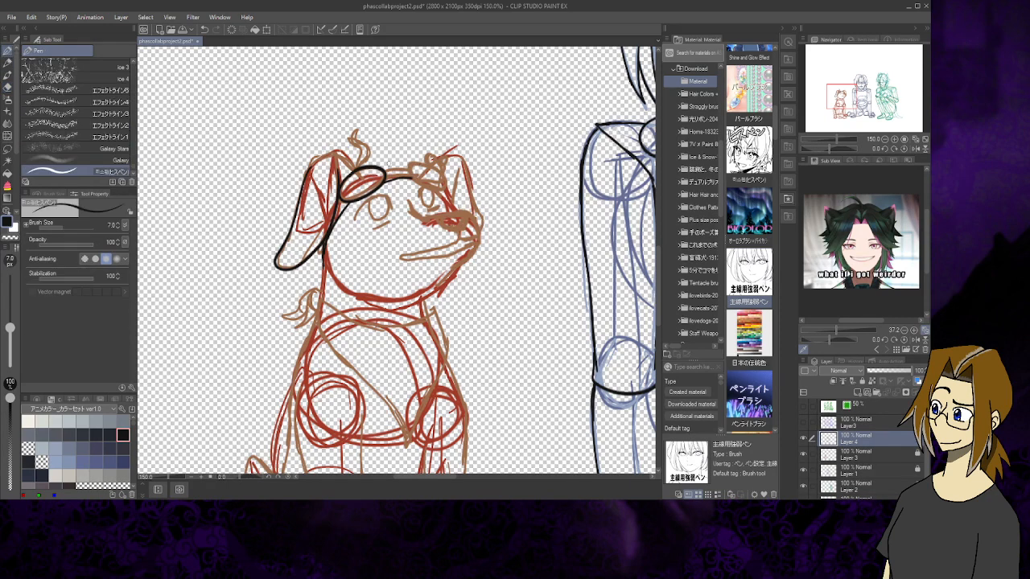
Ink the goggles' upper bridge line, right oval and lens rims, adding small circles on top of the right oval
mouse_move(388, 169)
mouse_down()
mouse_move(446, 190)
mouse_move(441, 165)
mouse_move(416, 160)
mouse_move(411, 173)
mouse_move(447, 183)
mouse_up()
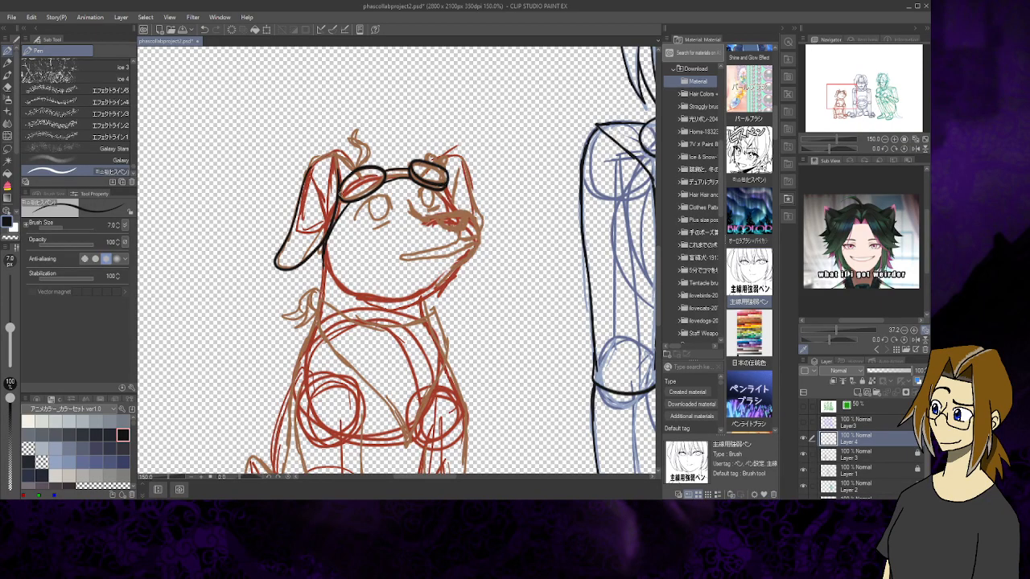
mouse_move(339, 196)
mouse_down()
mouse_move(369, 190)
mouse_move(384, 171)
mouse_up()
mouse_move(431, 152)
mouse_down()
mouse_move(426, 160)
mouse_move(438, 163)
mouse_move(432, 152)
mouse_move(450, 164)
mouse_up()
Ink the dog's muzzle with its nose, nostril details, mouth line and jaw down to the neck
mouse_move(408, 198)
mouse_down()
mouse_move(453, 233)
mouse_move(464, 212)
mouse_move(458, 235)
mouse_up()
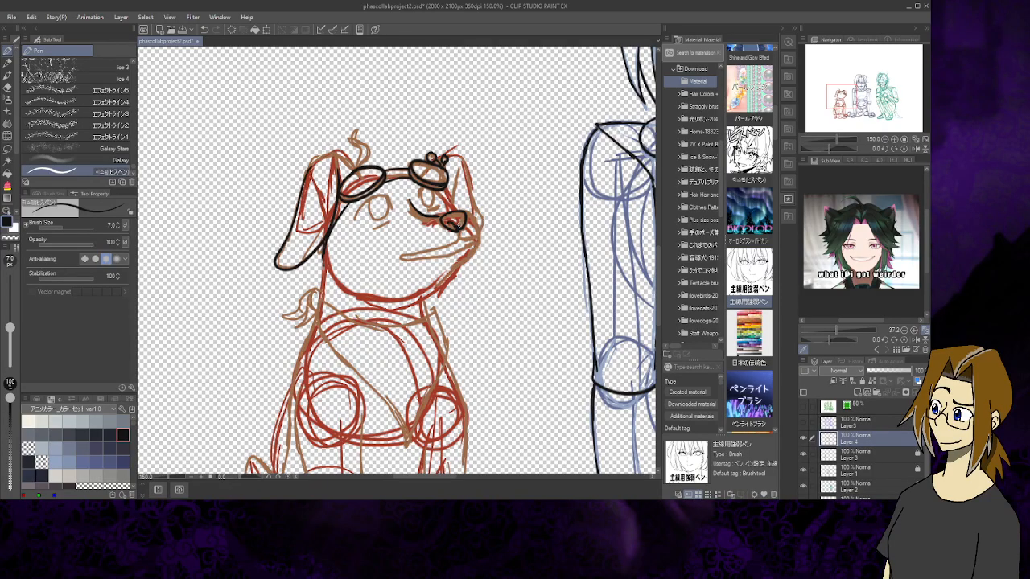
drag(462, 217, 454, 230)
mouse_move(466, 214)
mouse_down()
mouse_move(478, 231)
mouse_move(460, 238)
mouse_up()
mouse_move(457, 231)
mouse_down()
mouse_move(454, 246)
mouse_move(428, 254)
mouse_move(436, 260)
mouse_up()
mouse_move(454, 255)
mouse_down()
mouse_move(472, 247)
mouse_move(430, 312)
mouse_up()
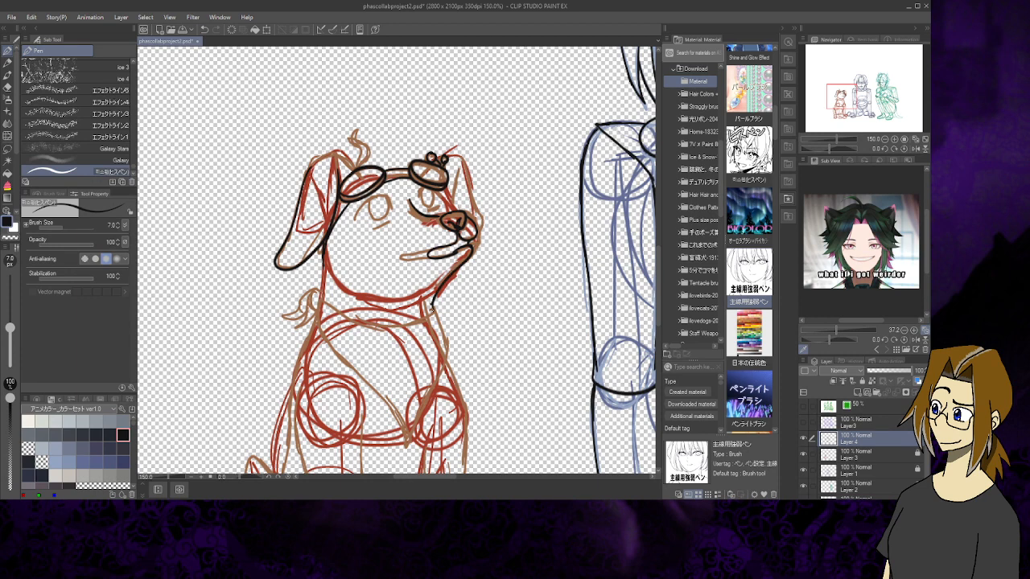
Erase the overlapping line at the front of the dog's mouth and ink the lip with a small fang
click(8, 87)
drag(456, 254, 468, 246)
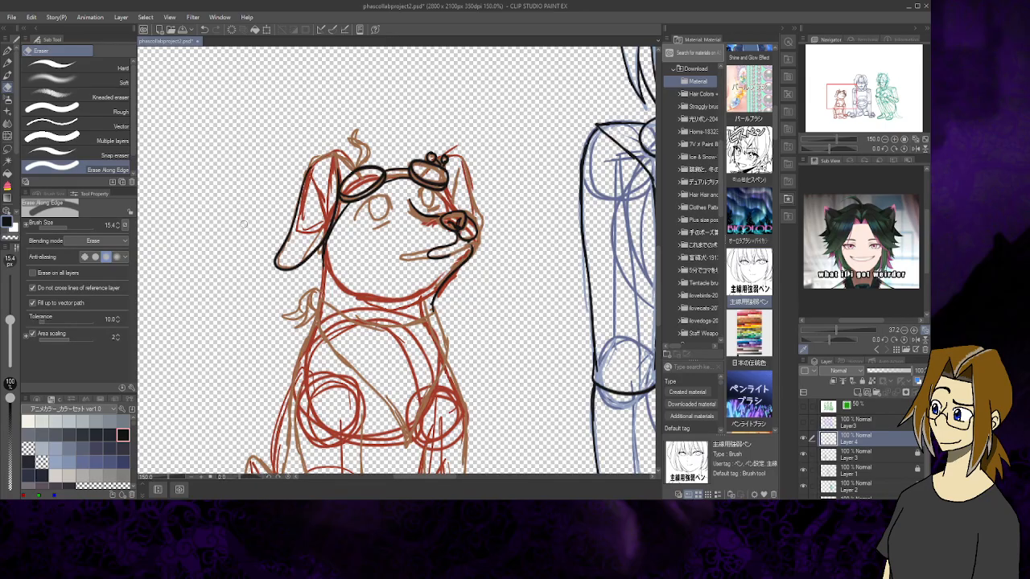
click(8, 50)
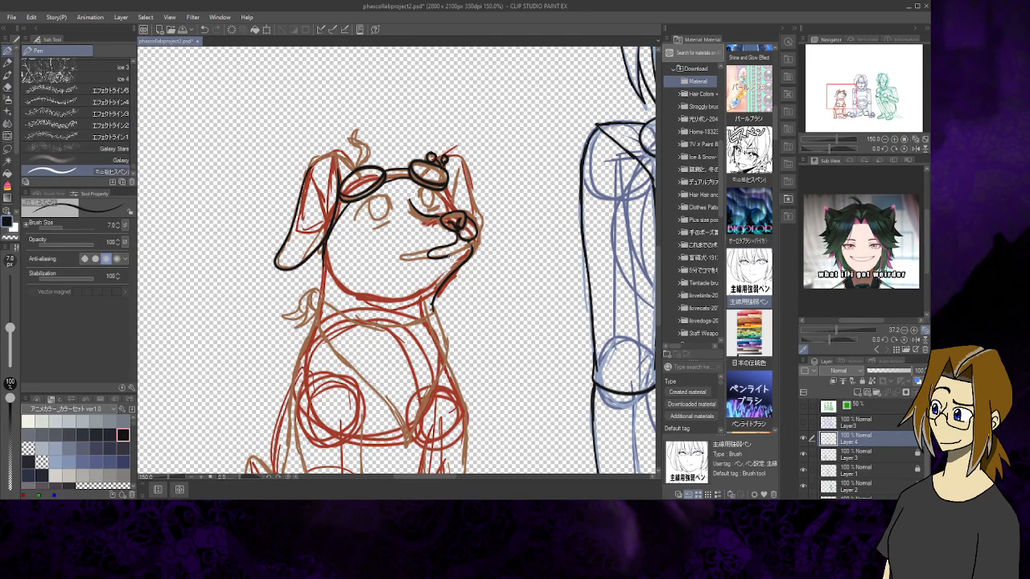
mouse_move(445, 256)
mouse_down()
mouse_move(470, 246)
mouse_move(471, 256)
mouse_up()
drag(444, 252, 455, 242)
Ink both of the dog's eyes with their pupils and the short crease lines beneath them
drag(380, 225, 391, 220)
drag(375, 206, 382, 212)
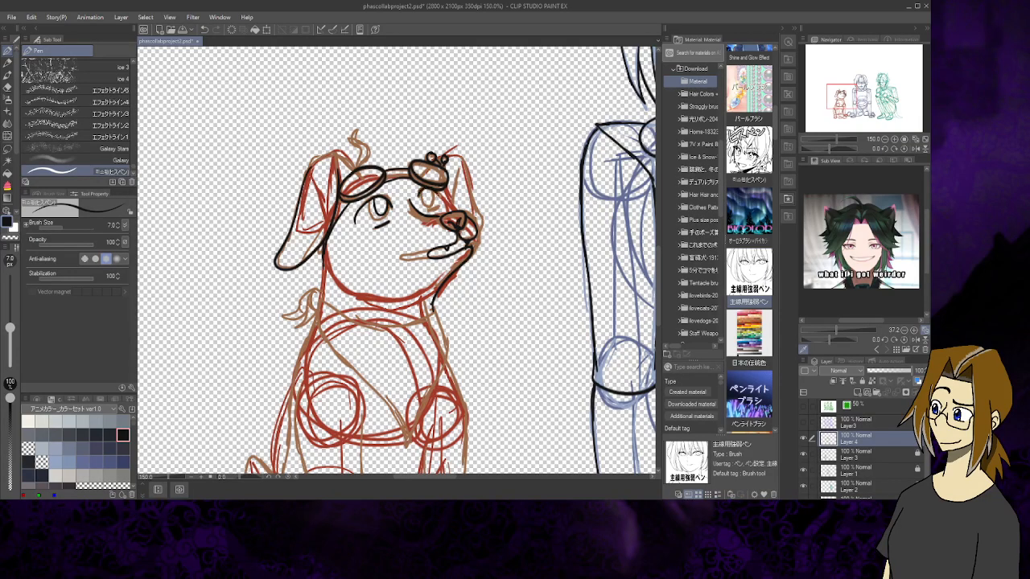
drag(428, 211, 433, 205)
drag(371, 225, 378, 228)
Ink the curled tuft above the goggles, the top of the left ear and the outline of the right ear
mouse_move(359, 169)
mouse_down()
mouse_move(357, 122)
mouse_move(360, 173)
mouse_up()
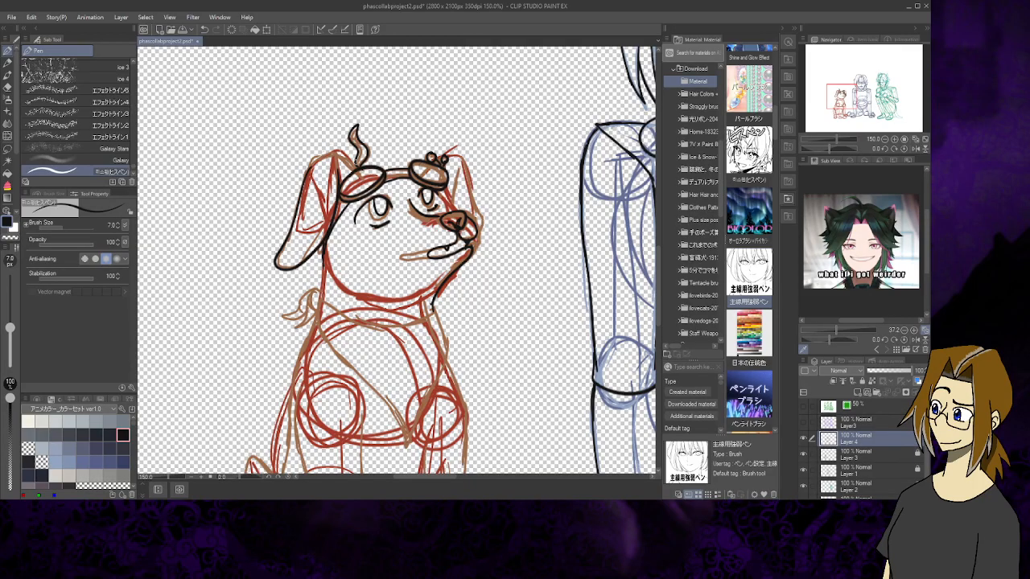
mouse_move(308, 174)
mouse_down()
mouse_move(330, 156)
mouse_move(349, 158)
mouse_move(359, 172)
mouse_move(338, 179)
mouse_up()
mouse_move(447, 198)
mouse_down()
mouse_move(459, 172)
mouse_move(453, 186)
mouse_up()
mouse_move(466, 168)
mouse_down()
mouse_move(490, 211)
mouse_move(477, 241)
mouse_up()
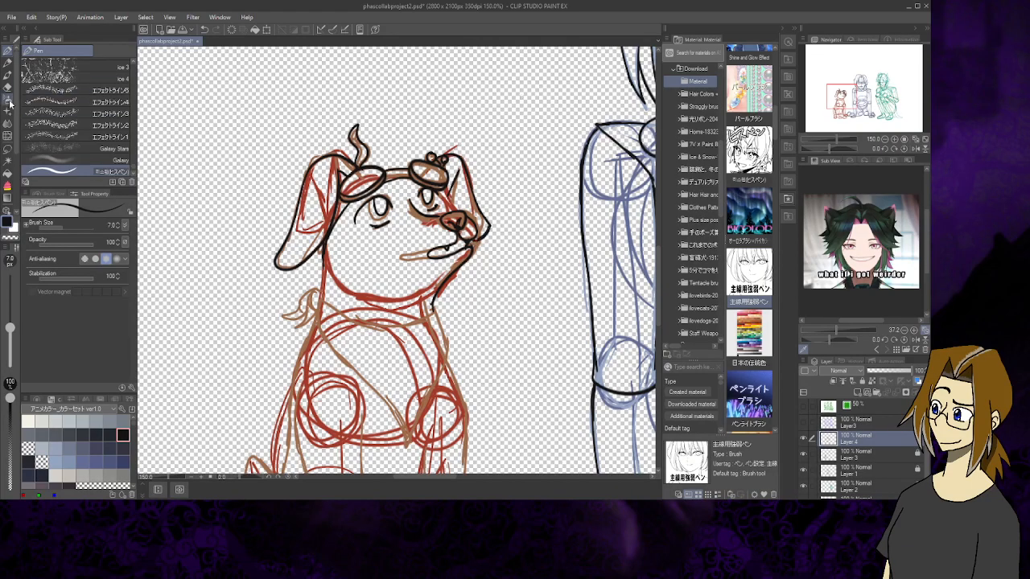
Erase the pointed tip of the dog's right ear and redraw it as a rounded tip
key(e)
drag(481, 239, 488, 229)
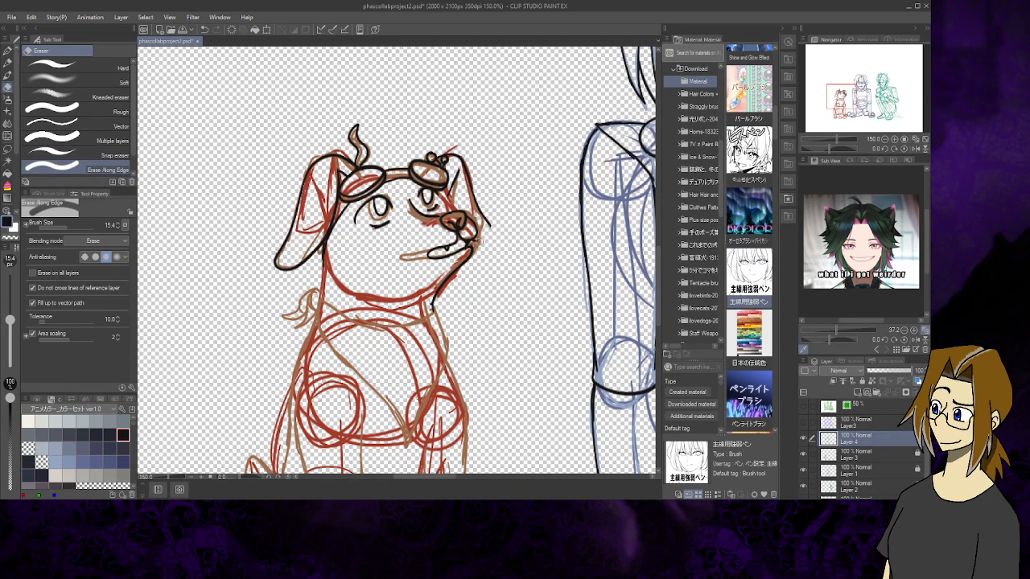
click(7, 51)
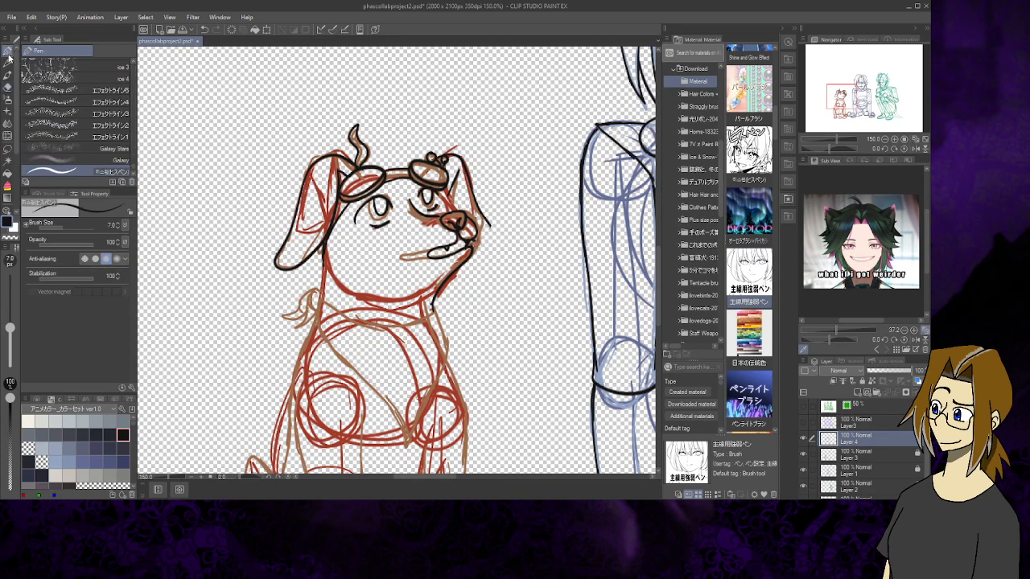
mouse_move(471, 240)
mouse_down()
mouse_move(495, 235)
mouse_move(486, 215)
mouse_up()
Ink the triangular outline of the dog's bandana, with its curved neckline and two sides meeting at the chest
mouse_move(316, 291)
mouse_down()
mouse_move(318, 327)
mouse_move(406, 449)
mouse_up()
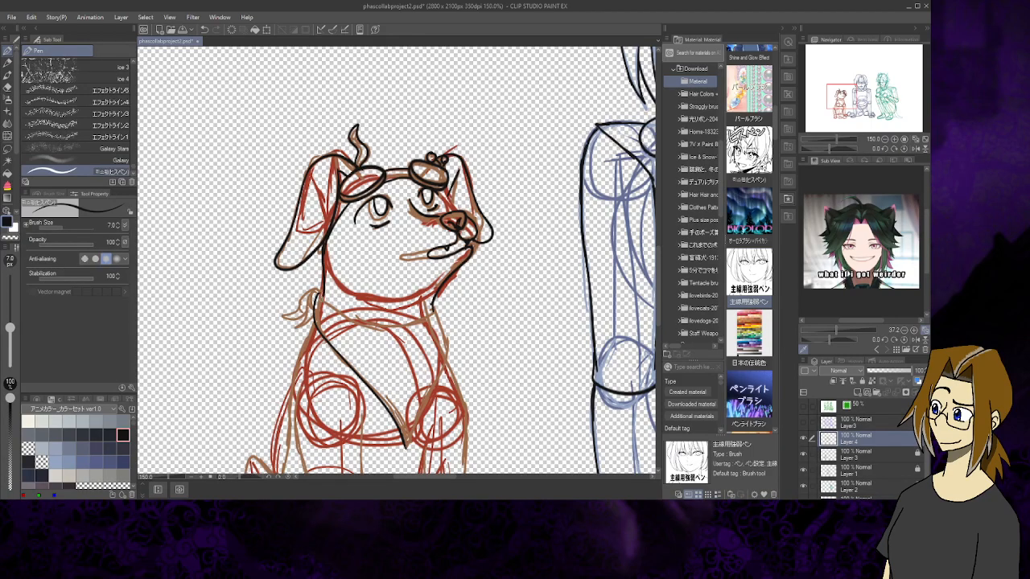
mouse_move(322, 295)
mouse_down()
mouse_move(370, 327)
mouse_move(440, 318)
mouse_up()
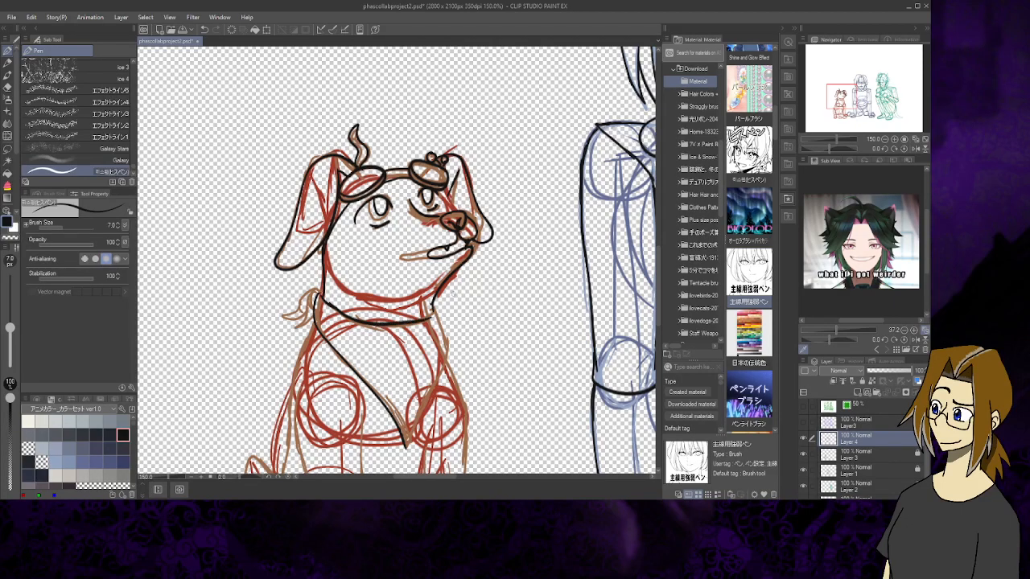
mouse_move(428, 318)
mouse_down()
mouse_move(438, 308)
mouse_move(446, 368)
mouse_move(404, 449)
mouse_up()
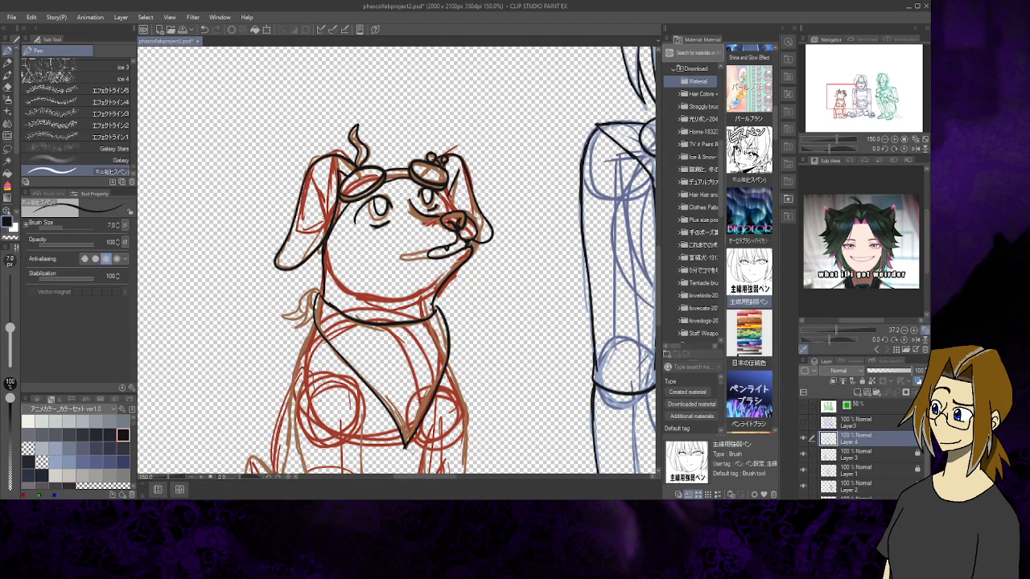
click(7, 87)
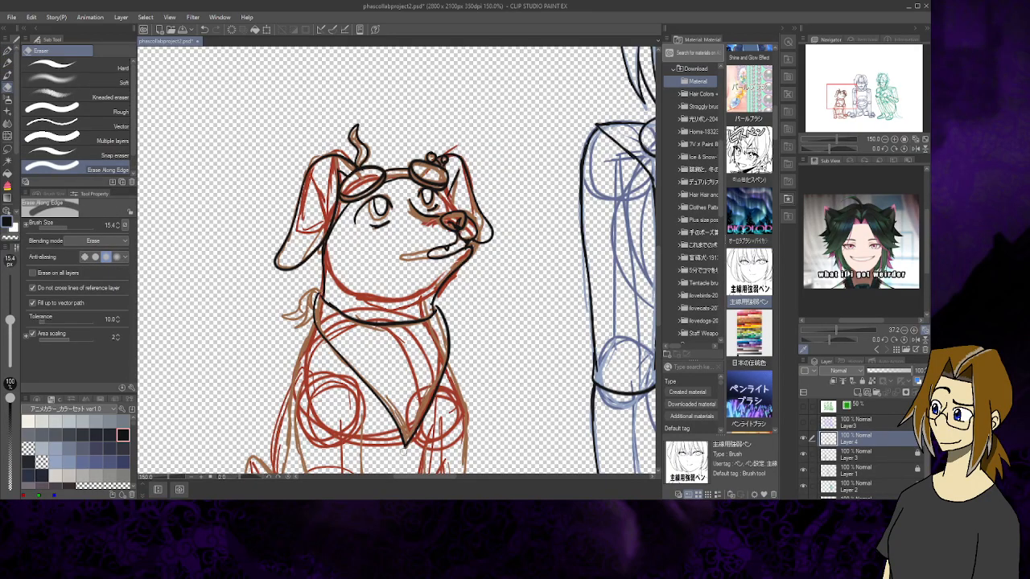
click(7, 52)
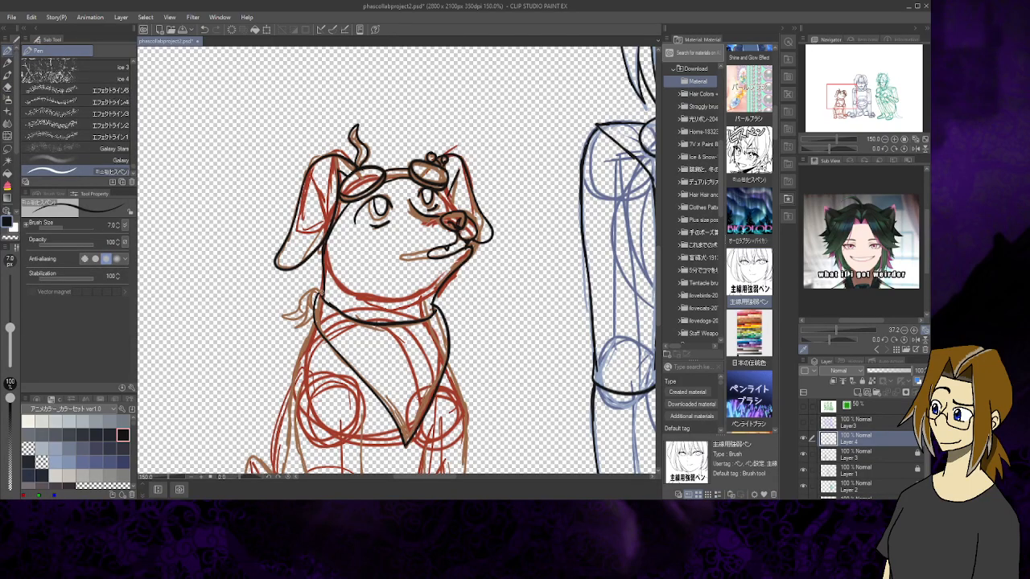
Ink the bandana's knot and loose ends beside the dog's neck, and clean up the overlapping lines with the eraser
mouse_move(317, 290)
mouse_down()
mouse_move(313, 305)
mouse_move(325, 295)
mouse_move(309, 296)
mouse_move(295, 330)
mouse_move(309, 320)
mouse_move(298, 310)
mouse_move(293, 319)
mouse_up()
click(8, 87)
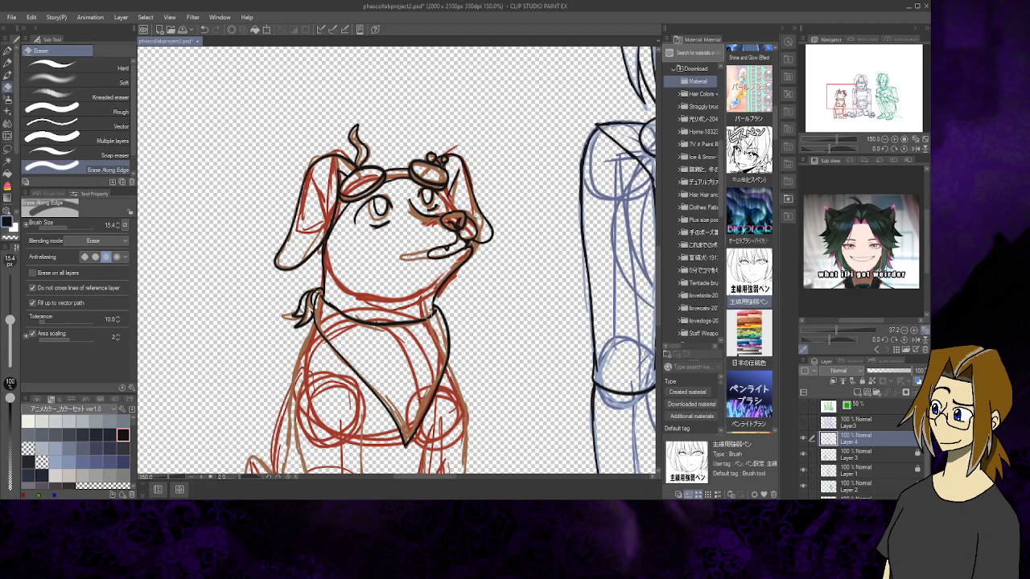
click(9, 49)
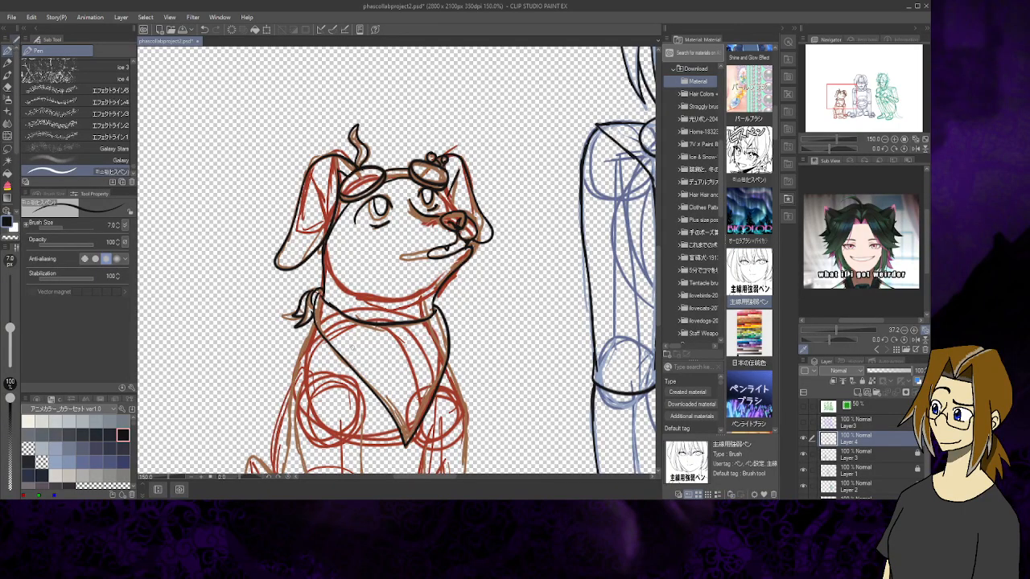
Ink the curved fold lines inside the dog's bandana
drag(352, 346, 404, 393)
drag(440, 343, 420, 389)
drag(380, 347, 420, 349)
scroll(397, 260, down, 5)
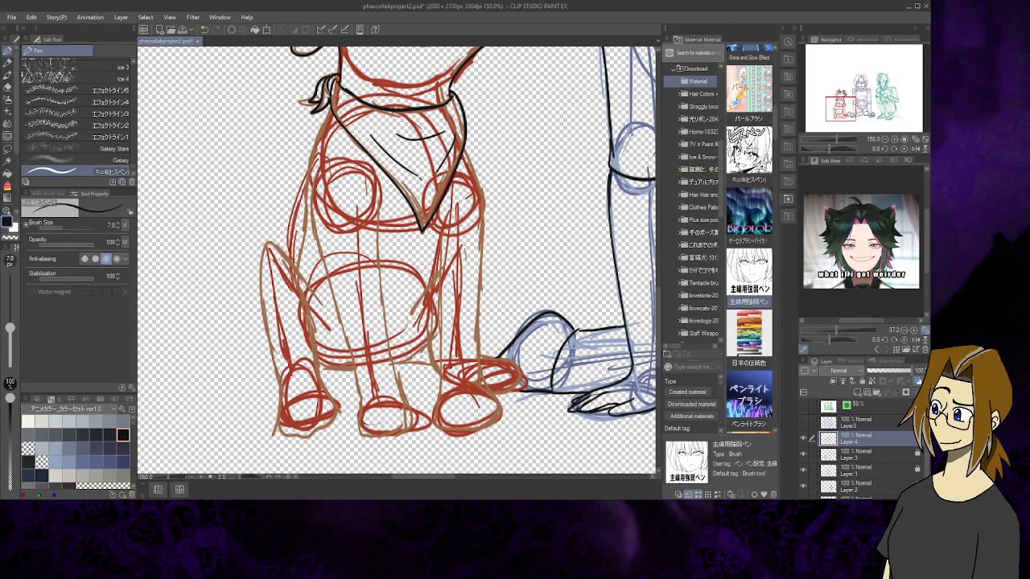
Ink the outline of the dog's first front leg, below the bandana's knotted side, and add its paw's toe lines
mouse_move(320, 169)
mouse_down()
mouse_move(318, 256)
mouse_move(359, 427)
mouse_move(397, 433)
mouse_move(413, 420)
mouse_move(405, 392)
mouse_up()
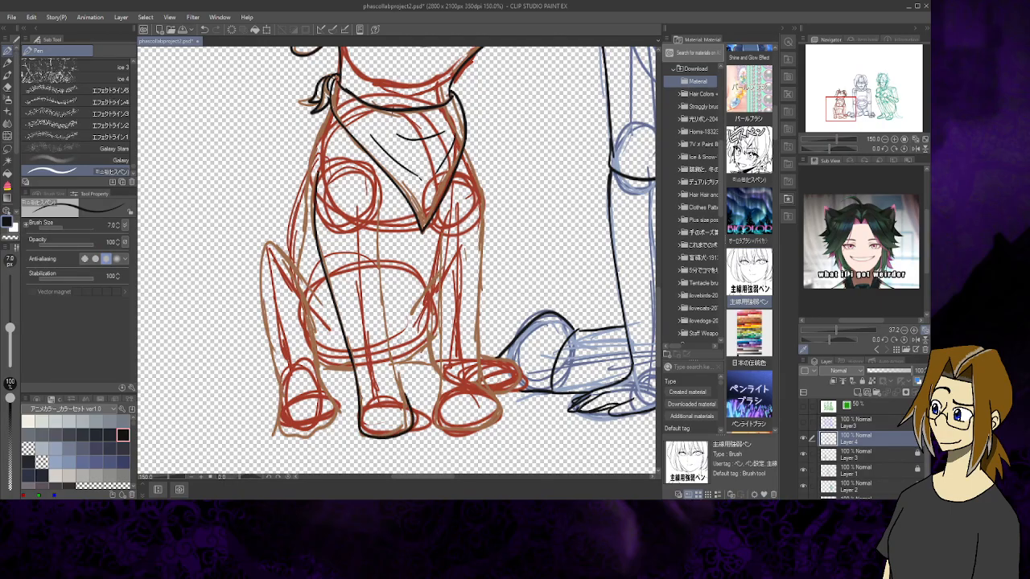
mouse_move(378, 199)
mouse_down()
mouse_move(391, 353)
mouse_move(414, 414)
mouse_up()
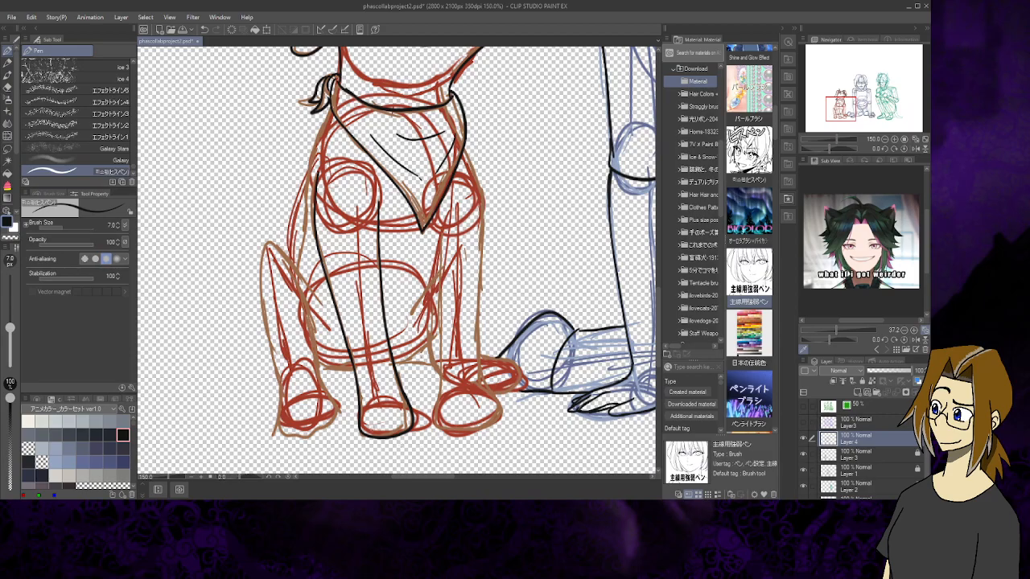
mouse_move(370, 420)
mouse_down()
mouse_move(372, 435)
mouse_move(402, 429)
mouse_up()
Ink the dog's other front leg from the shoulder beside the bandana down to its paw, and add the toe lines
drag(461, 140, 487, 222)
click(7, 86)
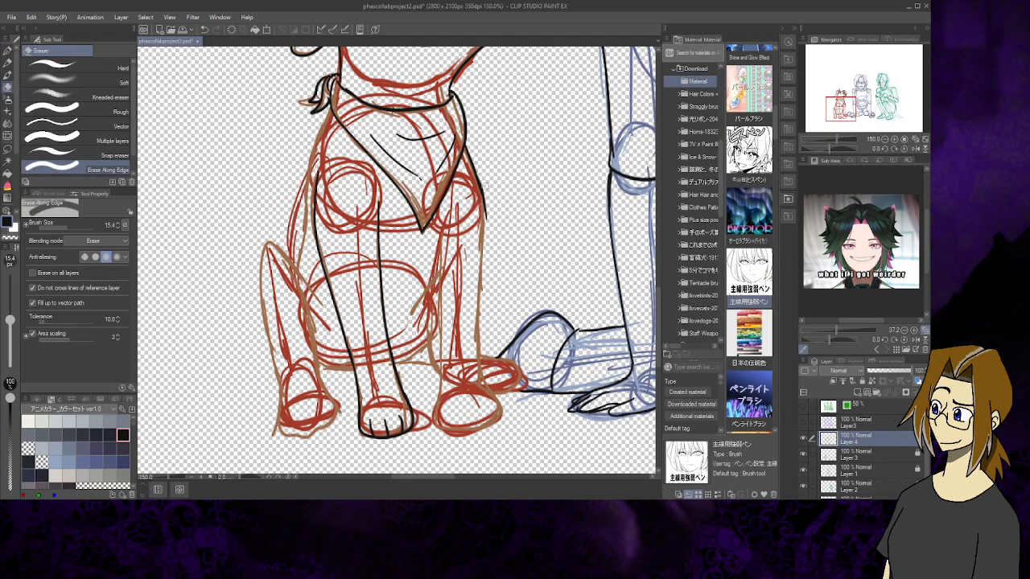
click(7, 51)
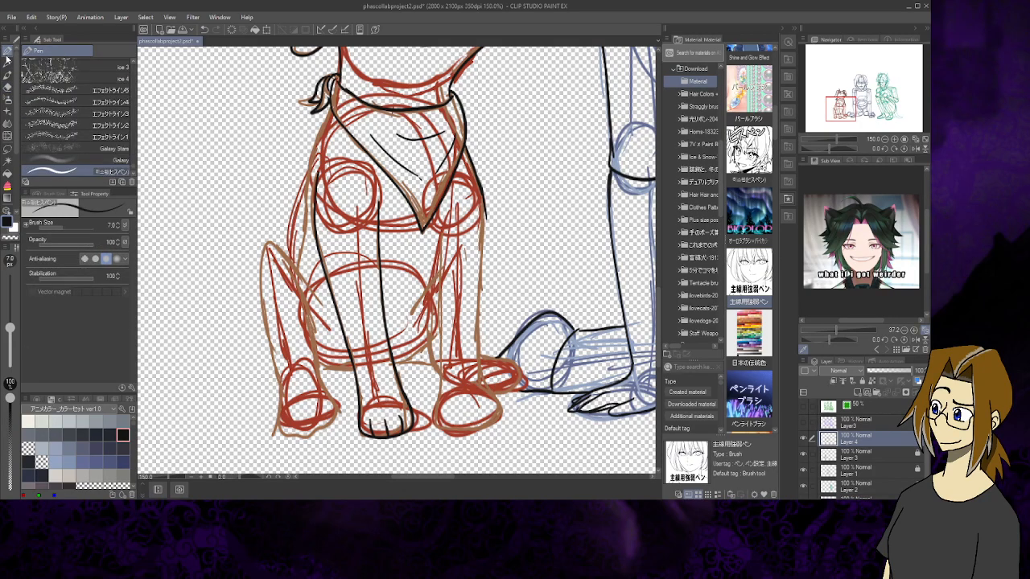
mouse_move(484, 205)
mouse_down()
mouse_move(483, 378)
mouse_move(495, 420)
mouse_up()
mouse_move(441, 240)
mouse_down()
mouse_move(441, 430)
mouse_move(483, 427)
mouse_move(493, 391)
mouse_up()
key(e)
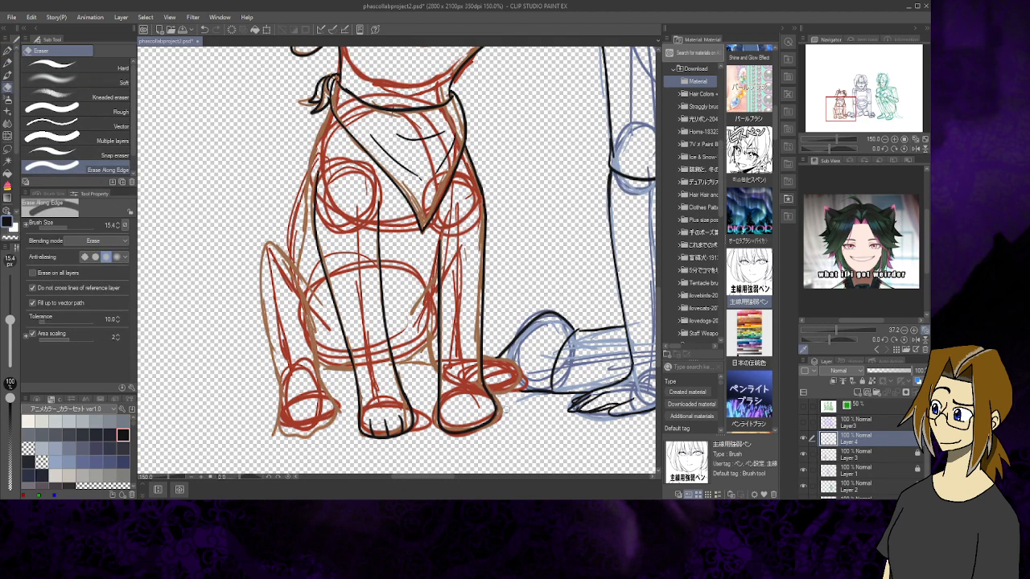
click(7, 52)
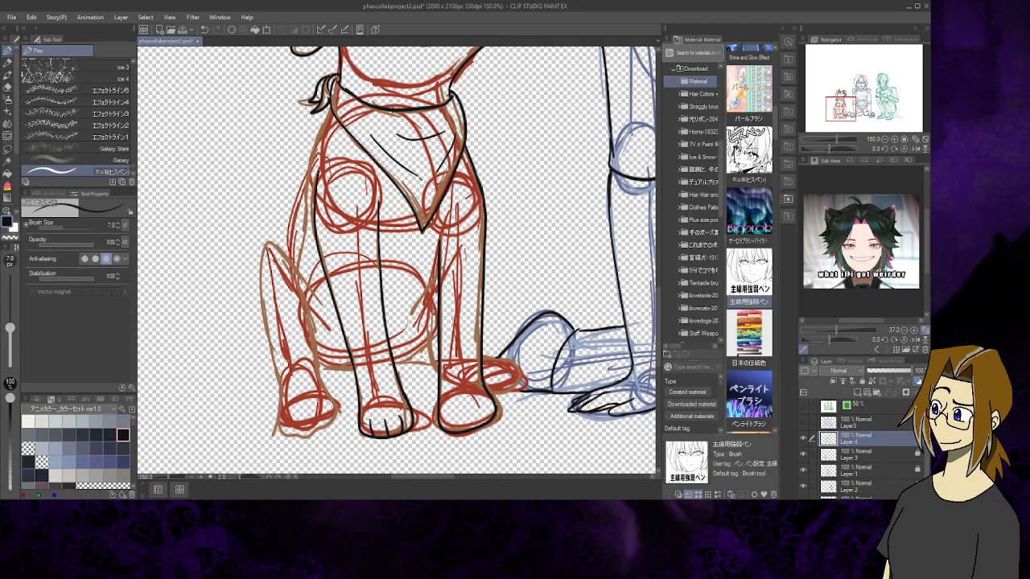
mouse_move(455, 411)
mouse_down()
mouse_move(456, 432)
mouse_move(474, 416)
mouse_move(471, 427)
mouse_move(484, 424)
mouse_up()
Ink the dog's flank and both hind legs, including the toed paws and the thigh and belly lines
drag(332, 108, 295, 268)
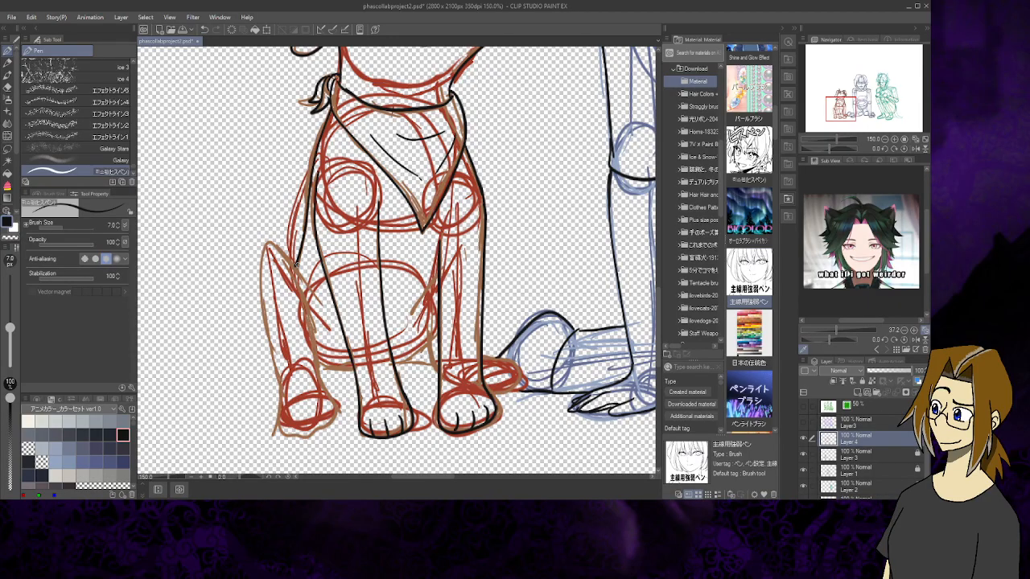
mouse_move(269, 241)
mouse_down()
mouse_move(263, 336)
mouse_move(281, 431)
mouse_move(329, 424)
mouse_move(337, 400)
mouse_move(325, 388)
mouse_up()
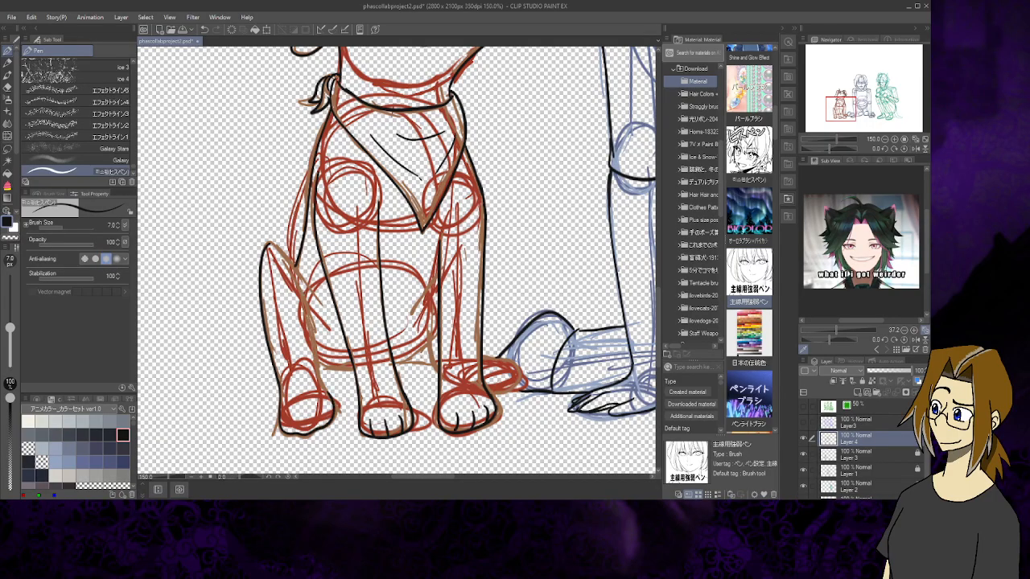
mouse_move(285, 267)
mouse_down()
mouse_move(330, 400)
mouse_move(293, 427)
mouse_move(322, 430)
mouse_move(309, 435)
mouse_up()
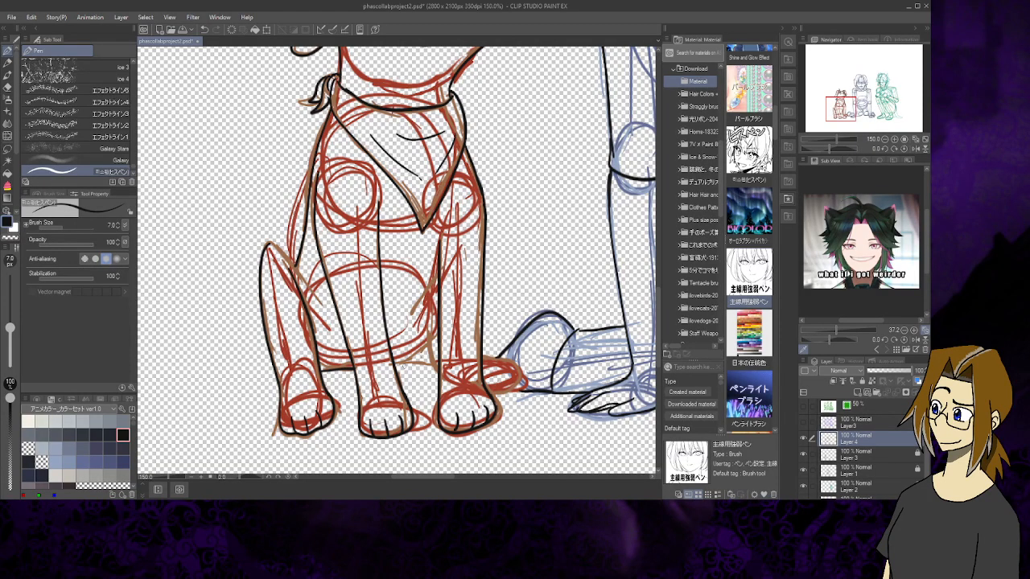
drag(269, 242, 325, 307)
mouse_move(409, 314)
mouse_down()
mouse_move(441, 272)
mouse_move(432, 349)
mouse_move(441, 378)
mouse_move(420, 362)
mouse_move(430, 365)
mouse_up()
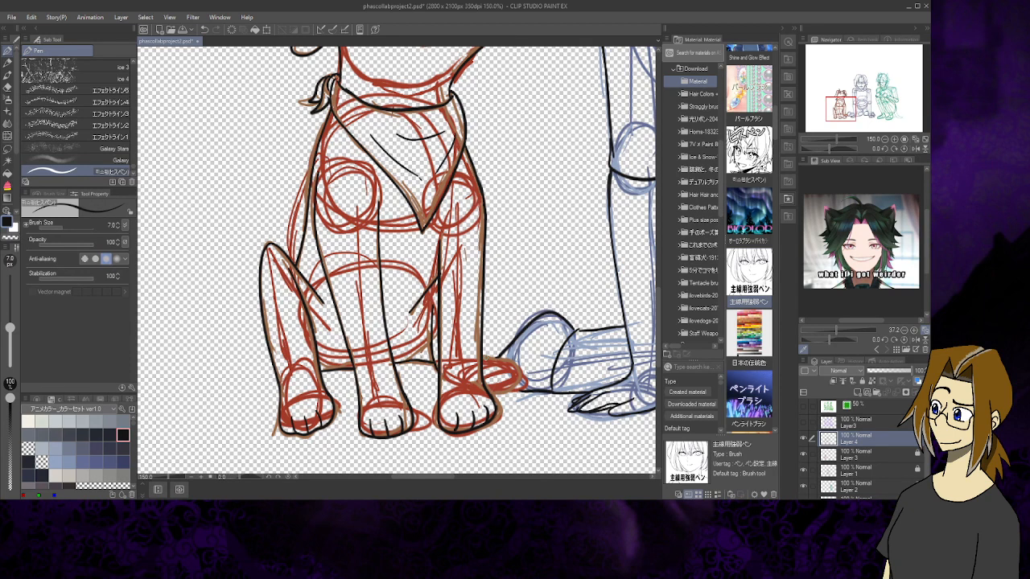
mouse_move(485, 356)
mouse_down()
mouse_move(515, 372)
mouse_move(509, 390)
mouse_up()
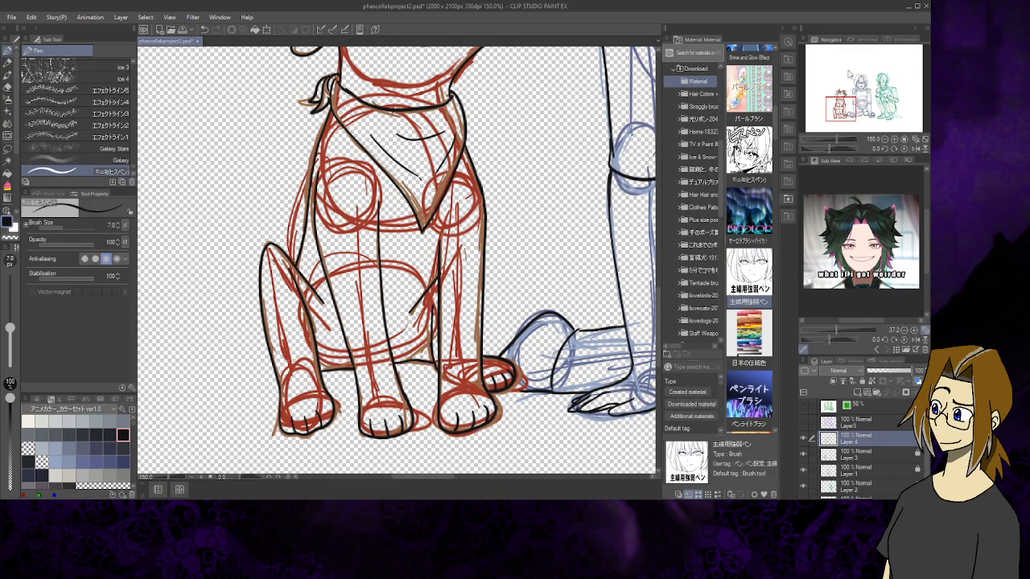
Ink the dog's raised bushy tail behind its back, with spiky fur tufts along the tip and outer edge
mouse_move(315, 201)
mouse_down()
mouse_move(315, 415)
mouse_move(316, 300)
mouse_move(338, 292)
mouse_move(326, 276)
mouse_move(355, 316)
mouse_move(344, 315)
mouse_move(315, 144)
mouse_move(306, 182)
mouse_up()
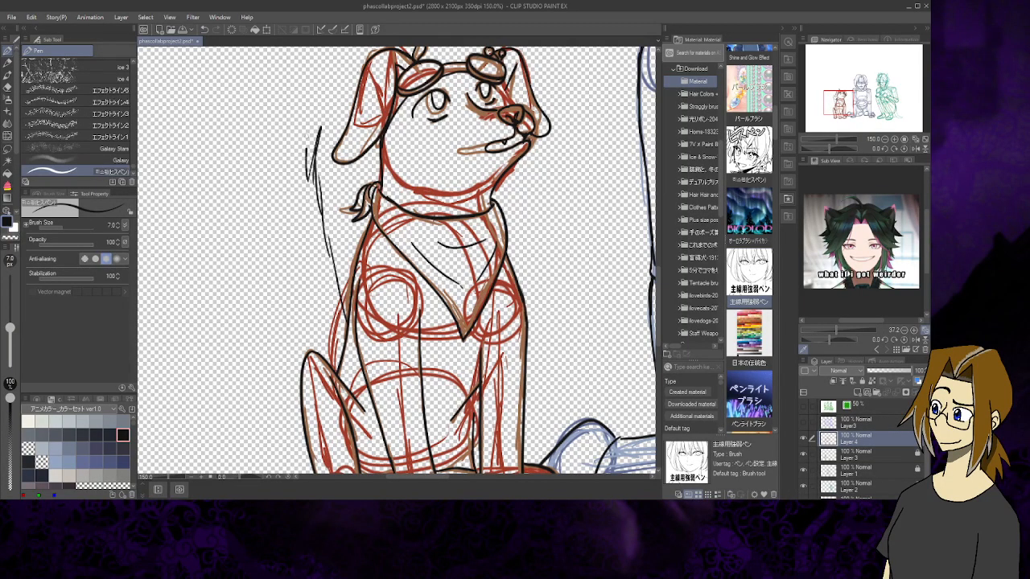
drag(303, 134, 283, 250)
drag(286, 171, 282, 256)
mouse_move(296, 255)
mouse_down()
mouse_move(275, 336)
mouse_move(306, 362)
mouse_up()
mouse_move(287, 286)
mouse_down()
mouse_move(295, 300)
mouse_move(282, 241)
mouse_move(299, 275)
mouse_up()
drag(294, 167, 288, 232)
drag(303, 195, 297, 215)
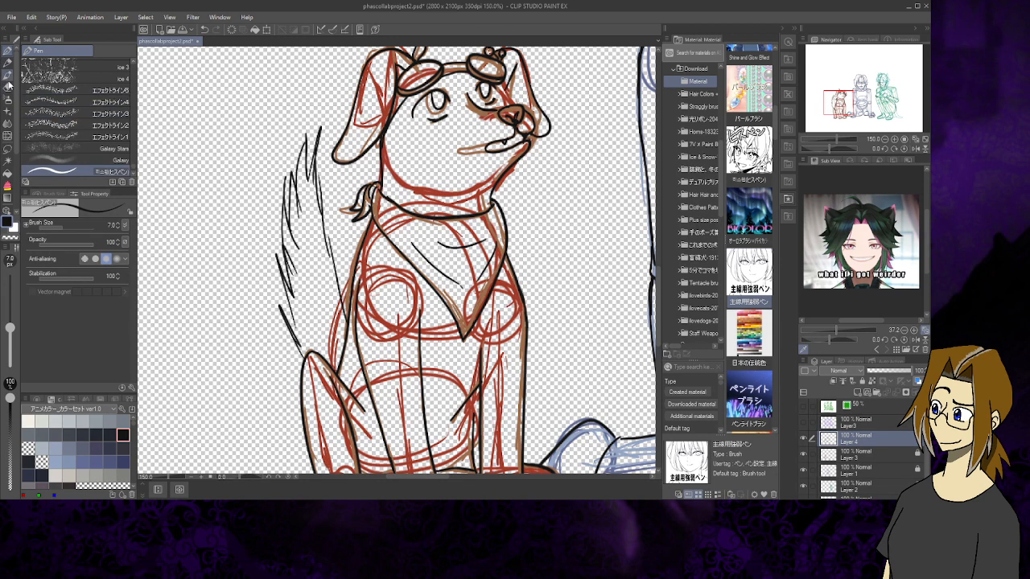
Try to rework the lower outer edge of the dog's tail with the eraser and extra jagged fur strokes
click(8, 86)
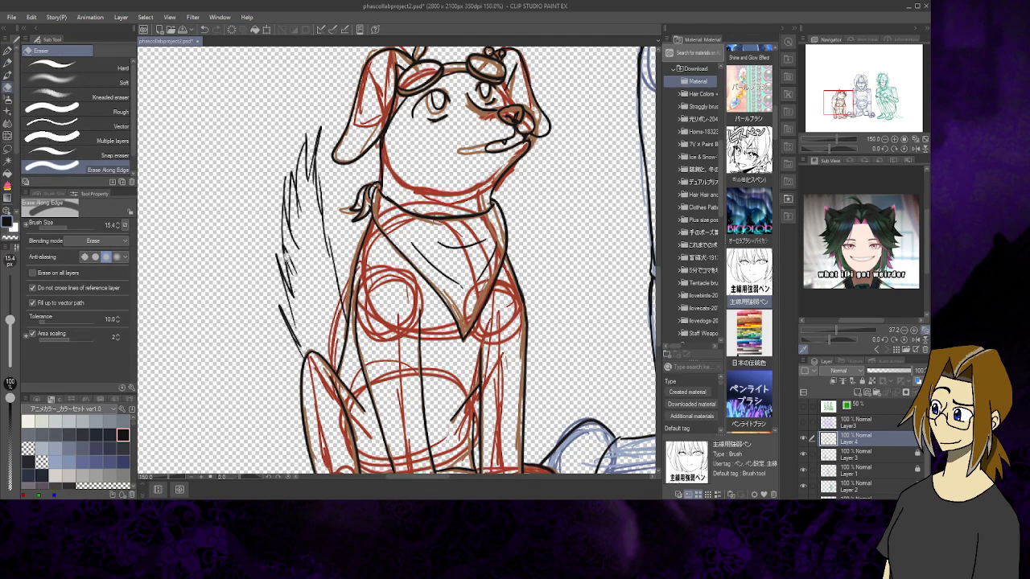
drag(288, 251, 293, 272)
click(7, 51)
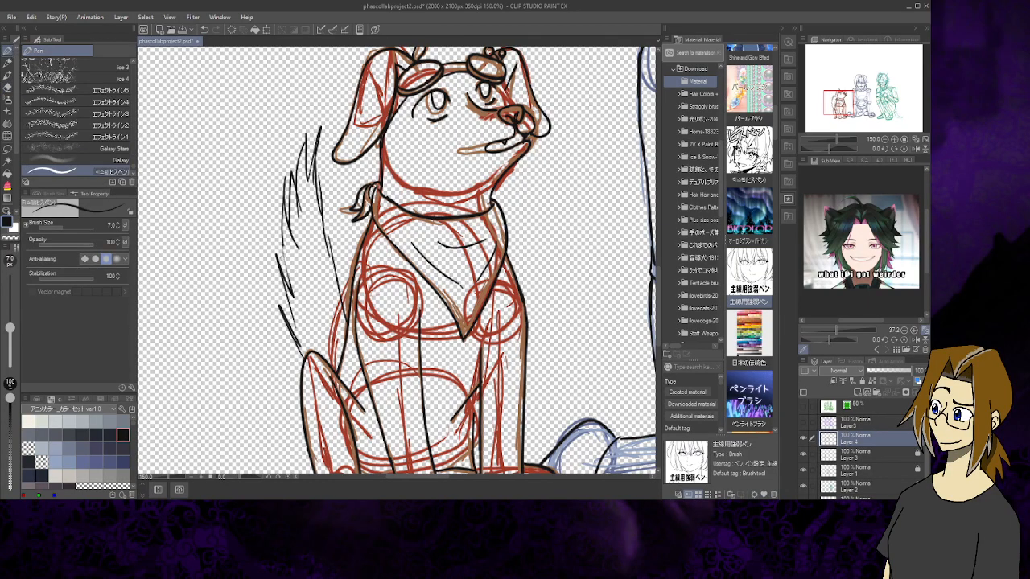
drag(283, 247, 298, 345)
drag(289, 291, 294, 320)
drag(282, 273, 287, 283)
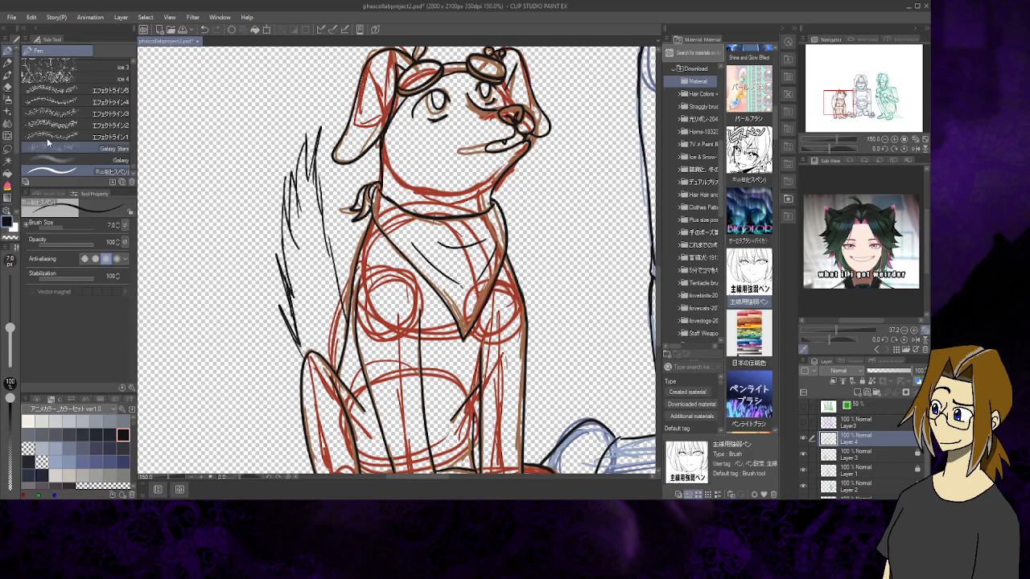
Erase the tail's lower outer edge and redraw it as jagged fur tufts running down to the hind leg
click(7, 89)
mouse_move(290, 306)
mouse_down()
mouse_move(276, 249)
mouse_move(304, 345)
mouse_move(281, 309)
mouse_move(290, 345)
mouse_up()
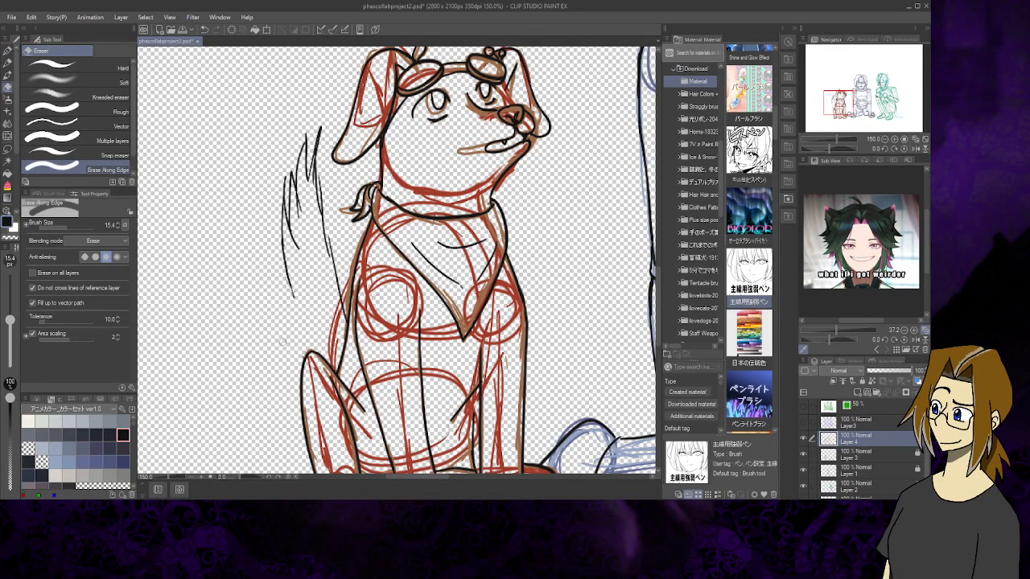
key(p)
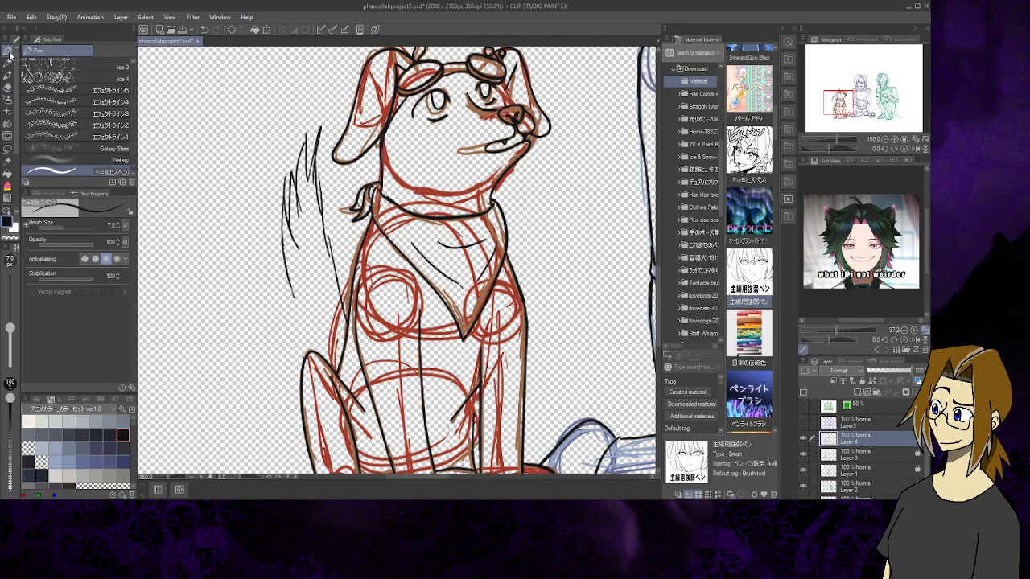
mouse_move(304, 358)
mouse_down()
mouse_move(273, 287)
mouse_move(275, 255)
mouse_move(285, 287)
mouse_move(277, 240)
mouse_move(283, 257)
mouse_up()
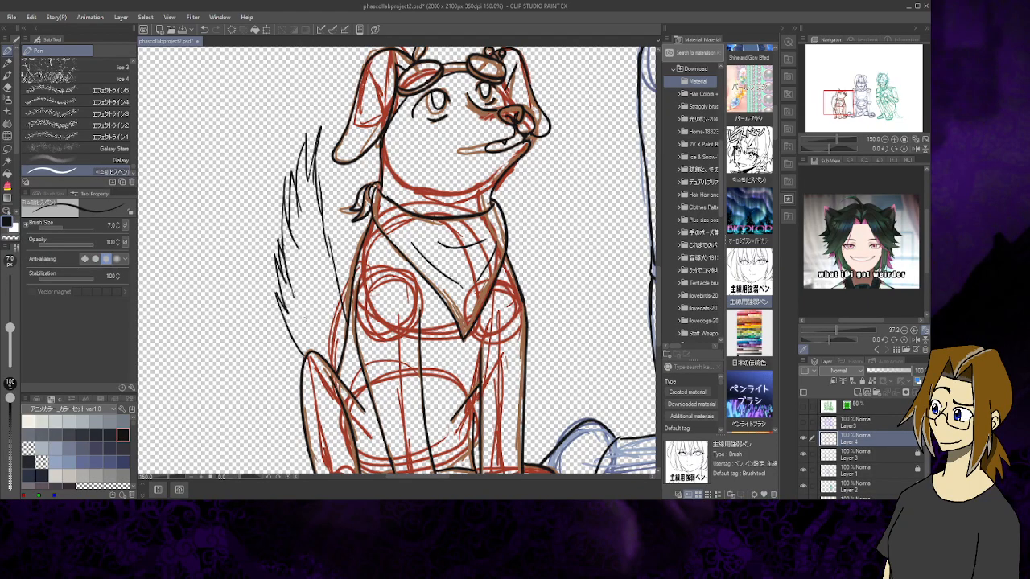
click(7, 86)
drag(291, 287, 288, 264)
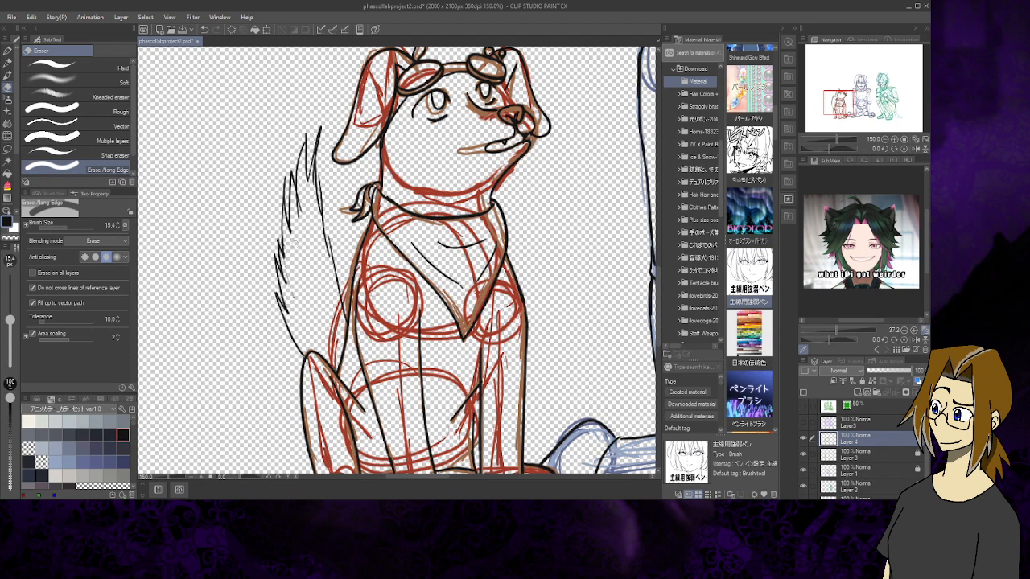
click(7, 51)
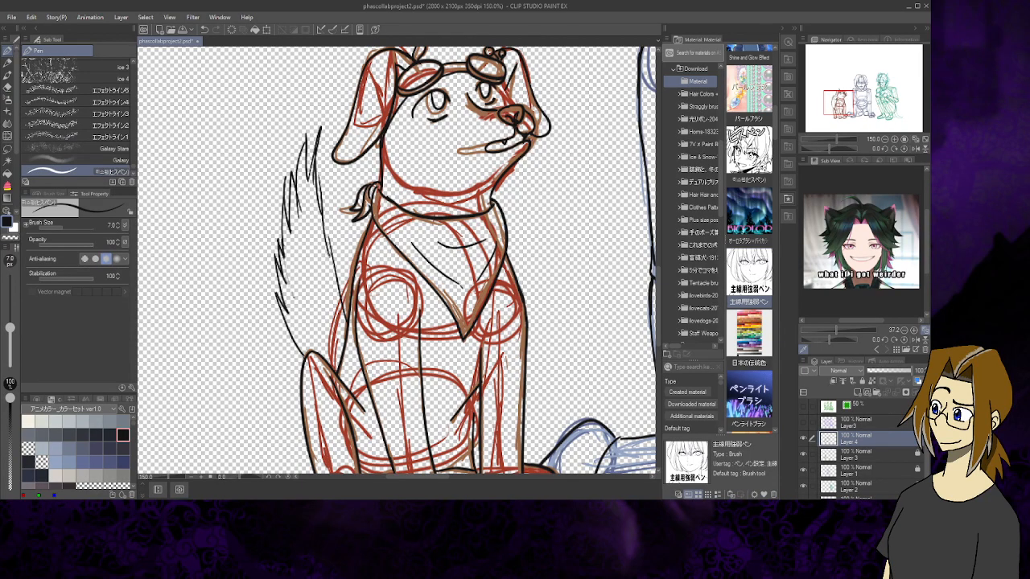
mouse_move(330, 255)
mouse_down()
mouse_move(317, 175)
mouse_move(329, 251)
mouse_up()
key(e)
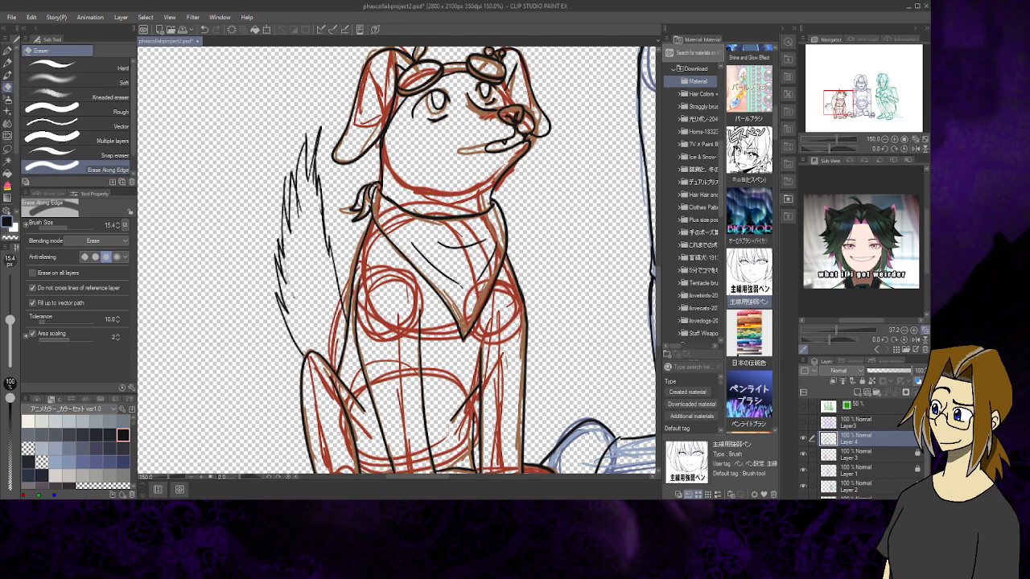
Ink the nose bridge on the face of the green-sketched, cat-eared character with the plain line pen
drag(419, 273, 167, 363)
drag(587, 185, 195, 374)
drag(870, 90, 875, 90)
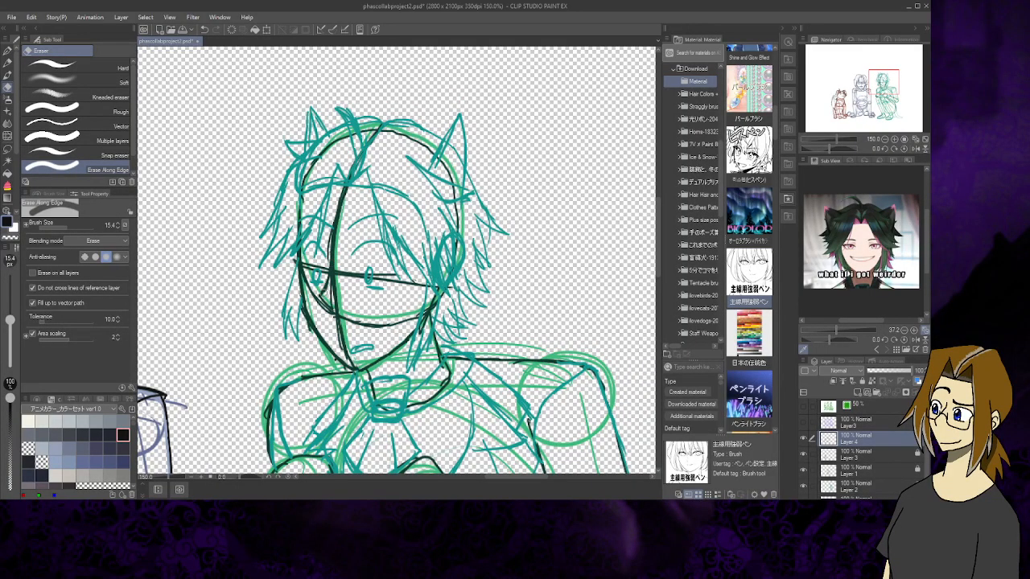
click(8, 53)
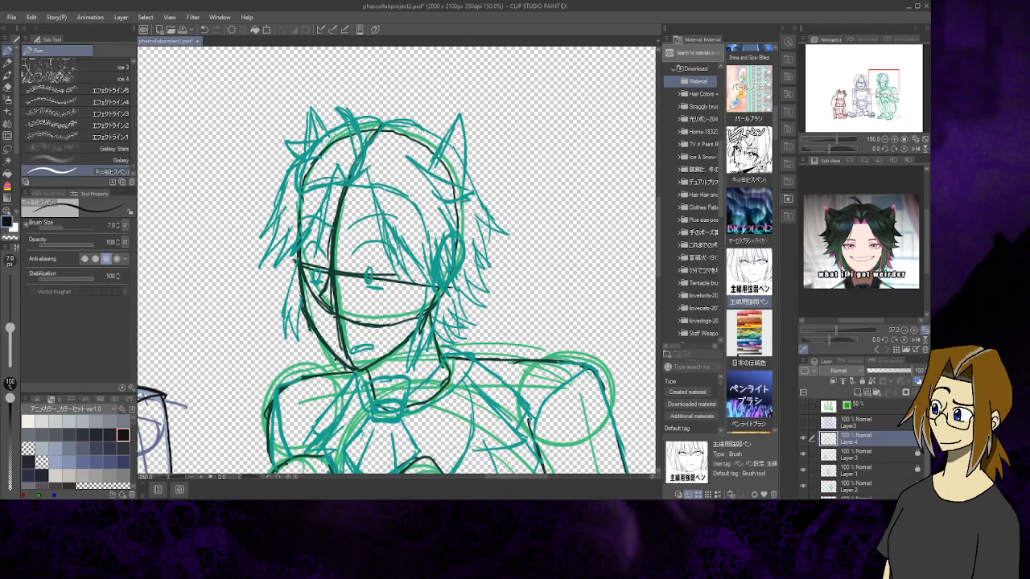
mouse_move(331, 249)
mouse_down()
mouse_move(321, 304)
mouse_move(337, 322)
mouse_up()
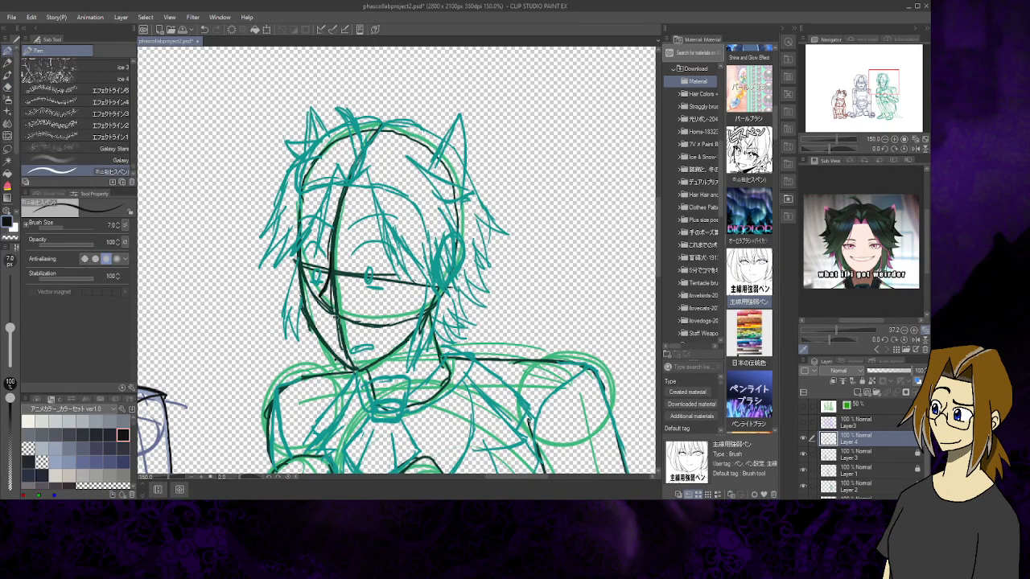
Lower the opacity of the green sketch on Layer 2 to 72% and make Layer 4 active for inking again
click(873, 484)
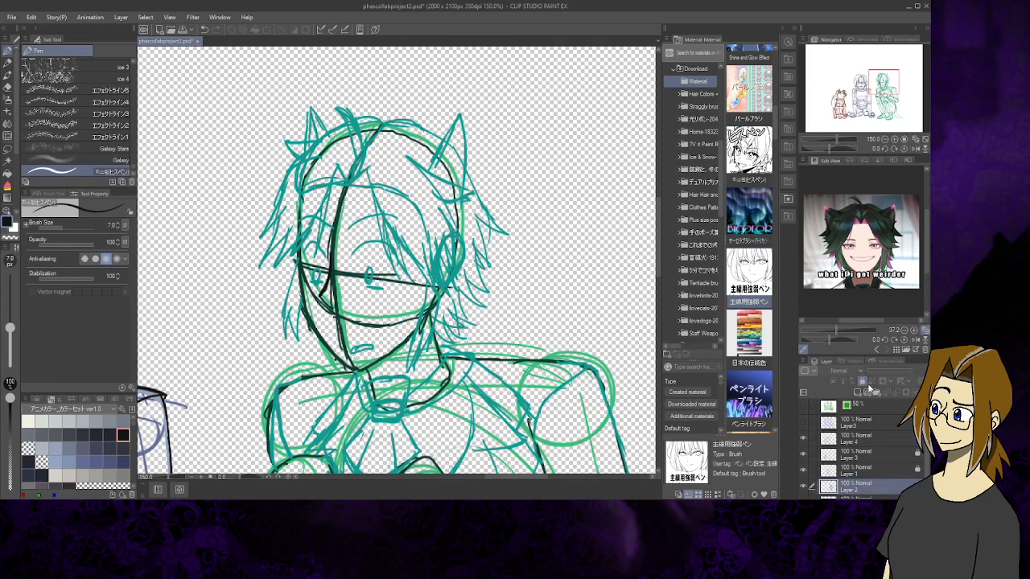
click(899, 370)
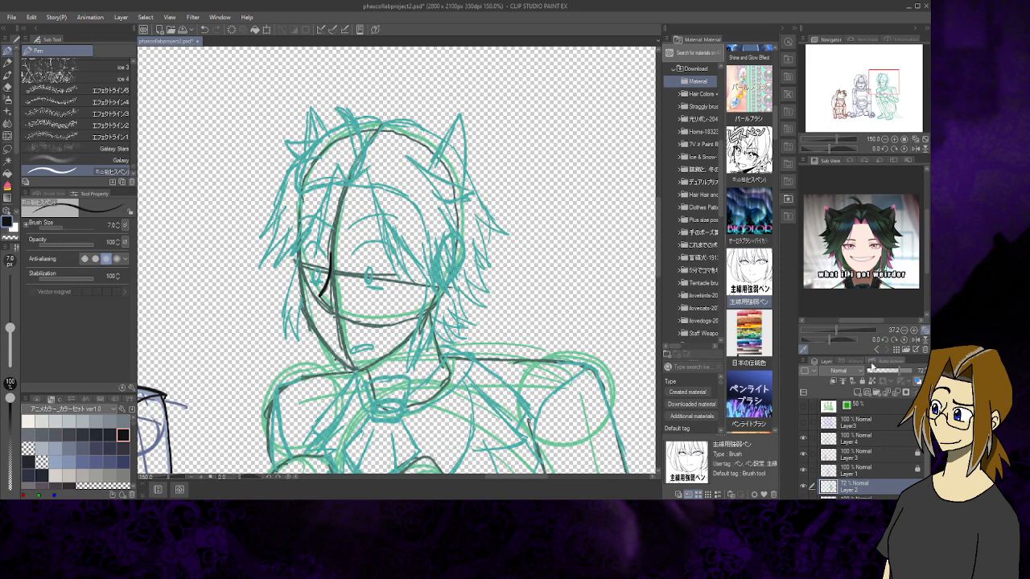
click(866, 436)
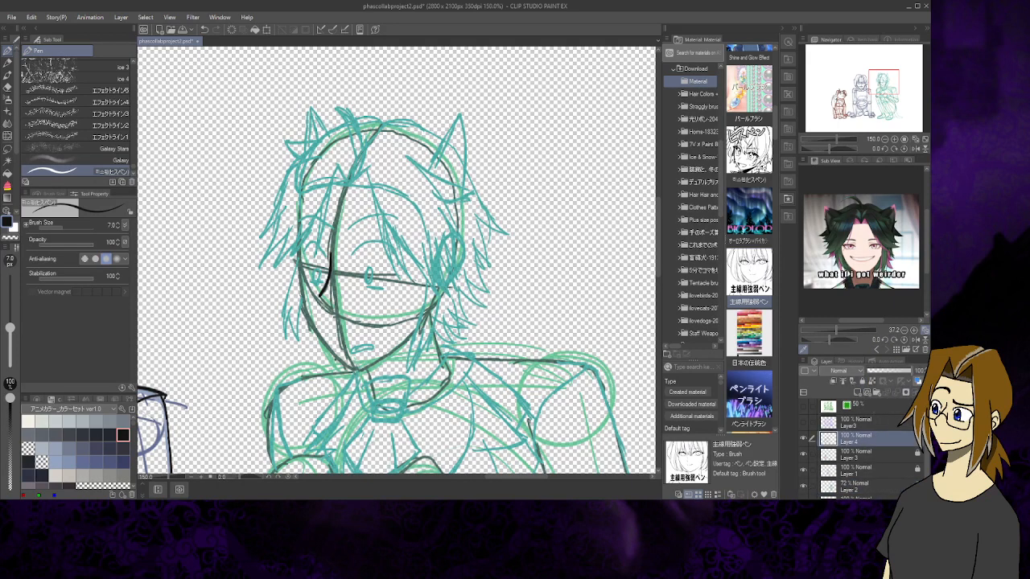
Ink the underside of the cat-eared character's nose and both eyes with their arched upper lines
drag(320, 295, 331, 308)
mouse_move(351, 258)
mouse_down()
mouse_move(388, 243)
mouse_move(395, 256)
mouse_move(373, 288)
mouse_up()
mouse_move(370, 268)
mouse_down()
mouse_move(371, 286)
mouse_move(371, 269)
mouse_move(315, 274)
mouse_move(311, 283)
mouse_move(321, 243)
mouse_move(331, 262)
mouse_up()
drag(394, 254, 394, 251)
Ink the long spiky bangs sweeping from the forehead parting past the eye to the far side of the face
drag(366, 172, 394, 278)
drag(382, 225, 407, 282)
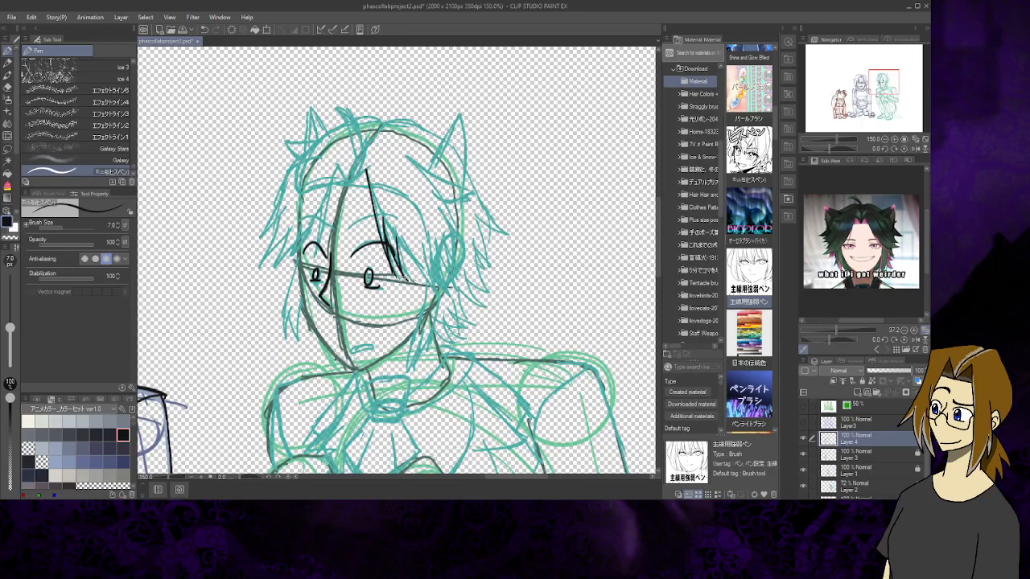
drag(367, 188, 434, 295)
mouse_move(420, 243)
mouse_down()
mouse_move(439, 297)
mouse_move(451, 301)
mouse_move(443, 278)
mouse_move(449, 299)
mouse_move(448, 280)
mouse_move(461, 290)
mouse_move(451, 277)
mouse_move(460, 290)
mouse_up()
key(e)
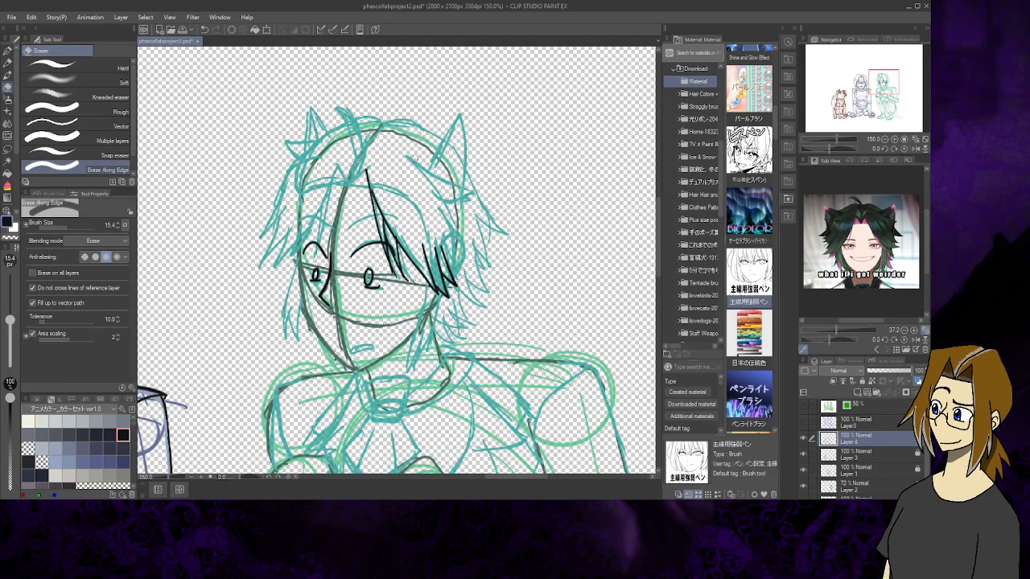
key(p)
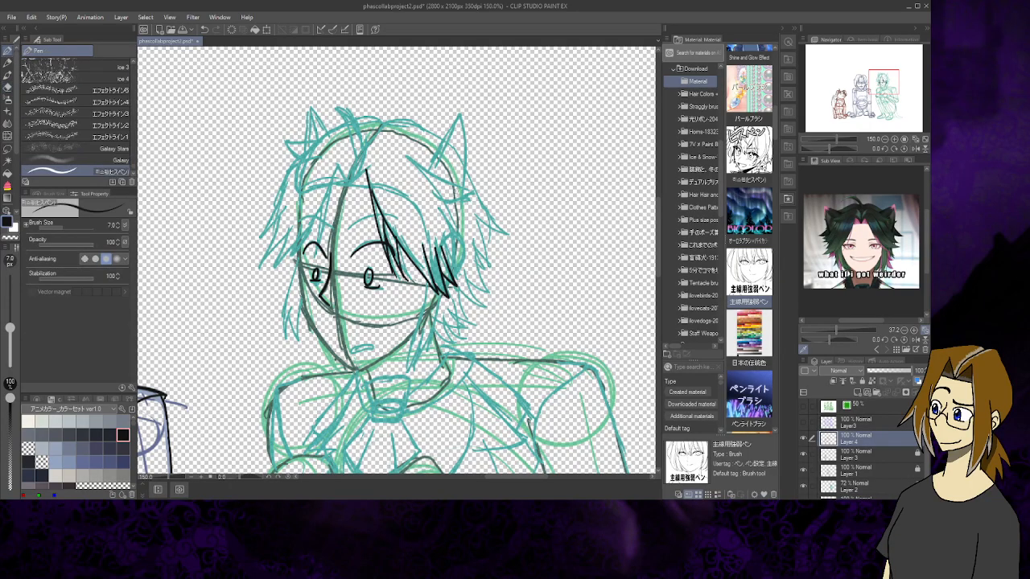
mouse_move(414, 162)
mouse_down()
mouse_move(474, 258)
mouse_move(467, 279)
mouse_up()
Ink the pointed hair tuft above the swept bangs and the cat ear rising behind it
mouse_move(419, 165)
mouse_down()
mouse_move(477, 192)
mouse_move(467, 200)
mouse_move(478, 189)
mouse_up()
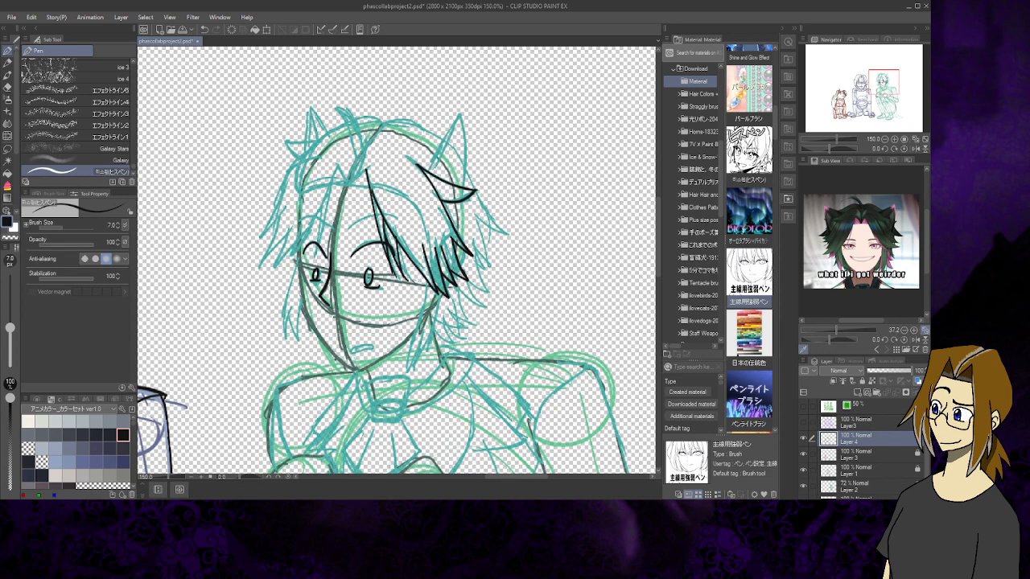
mouse_move(425, 167)
mouse_down()
mouse_move(451, 125)
mouse_move(462, 183)
mouse_up()
mouse_move(454, 115)
mouse_down()
mouse_move(441, 178)
mouse_move(459, 189)
mouse_up()
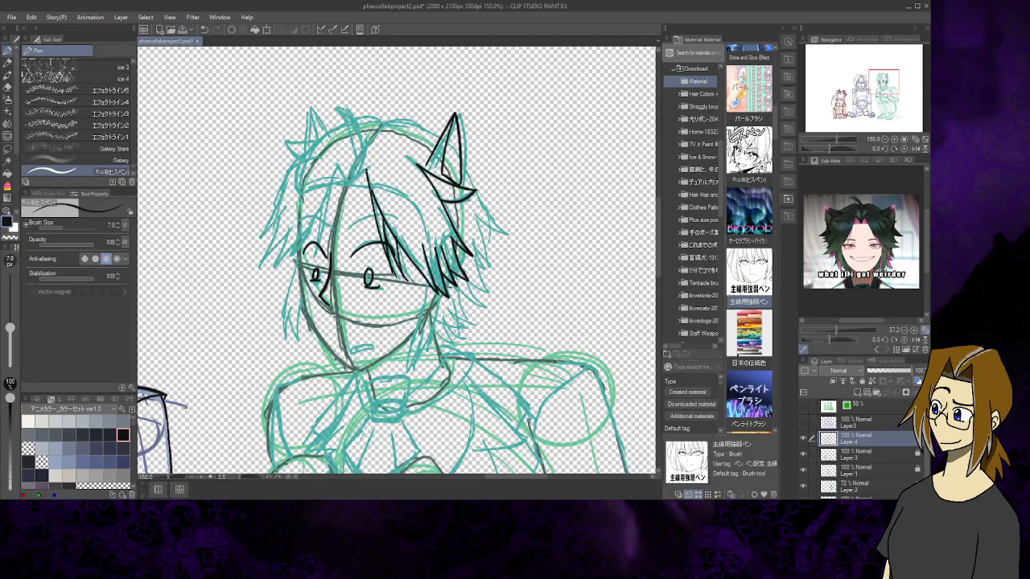
Ink the upright strand at the crown and the spiky locks on the other side of the hair parting
mouse_move(336, 167)
mouse_down()
mouse_move(347, 187)
mouse_move(370, 164)
mouse_move(352, 168)
mouse_move(336, 103)
mouse_move(354, 121)
mouse_move(355, 172)
mouse_move(346, 185)
mouse_move(335, 176)
mouse_move(309, 237)
mouse_move(286, 260)
mouse_up()
drag(302, 224, 285, 262)
drag(286, 224, 278, 263)
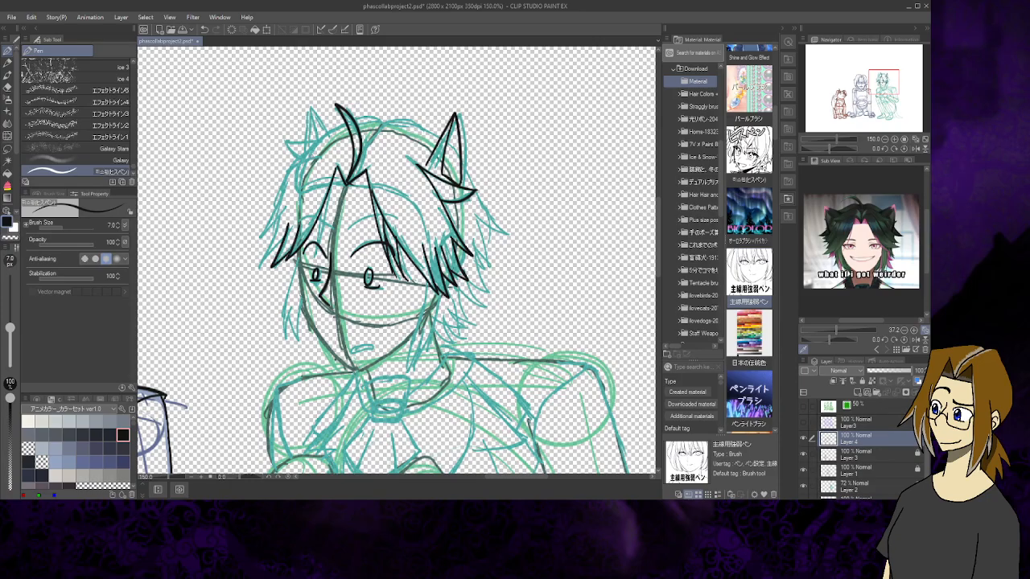
mouse_move(318, 155)
mouse_down()
mouse_move(289, 171)
mouse_move(254, 241)
mouse_up()
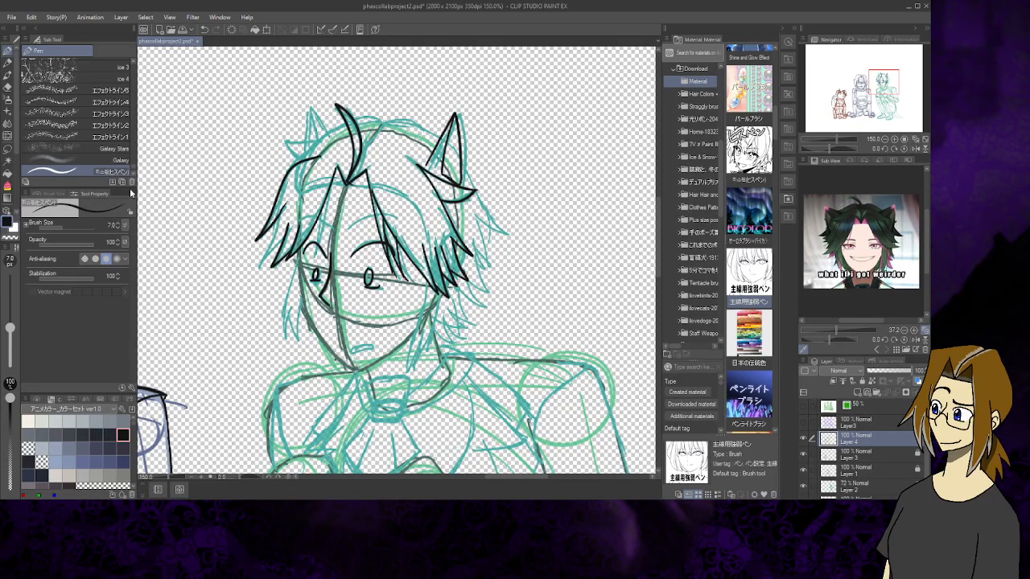
Ink the far-side cat ear and the pointed hair tuft at its base
click(6, 88)
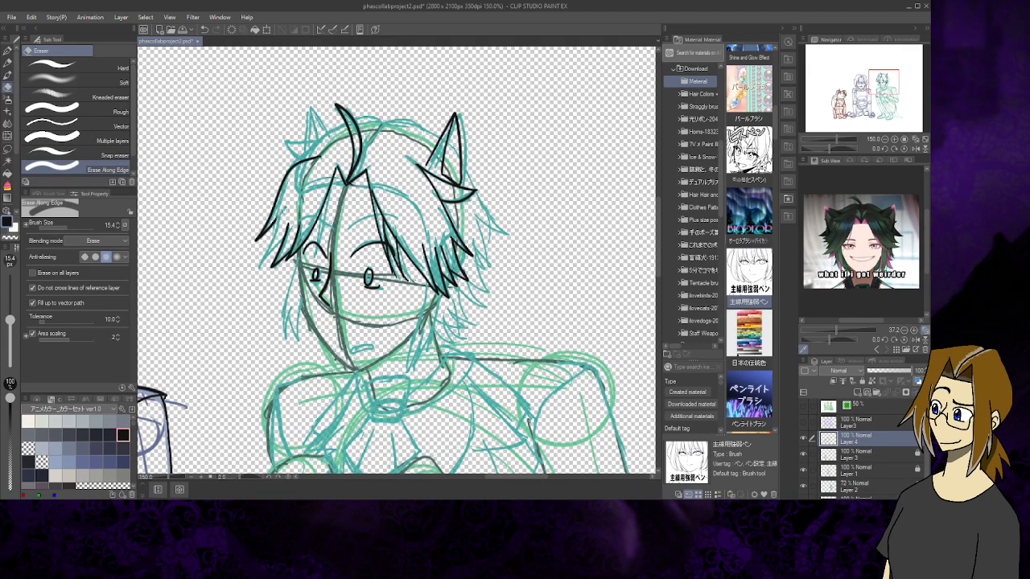
click(6, 50)
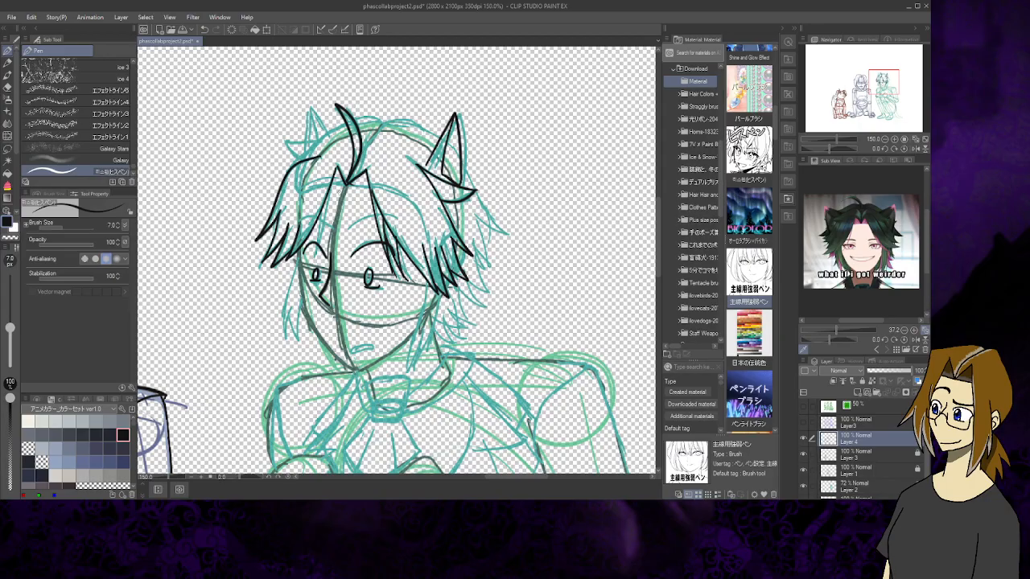
drag(328, 181, 374, 189)
mouse_move(316, 142)
mouse_down()
mouse_move(280, 143)
mouse_move(301, 161)
mouse_up()
drag(311, 105, 305, 141)
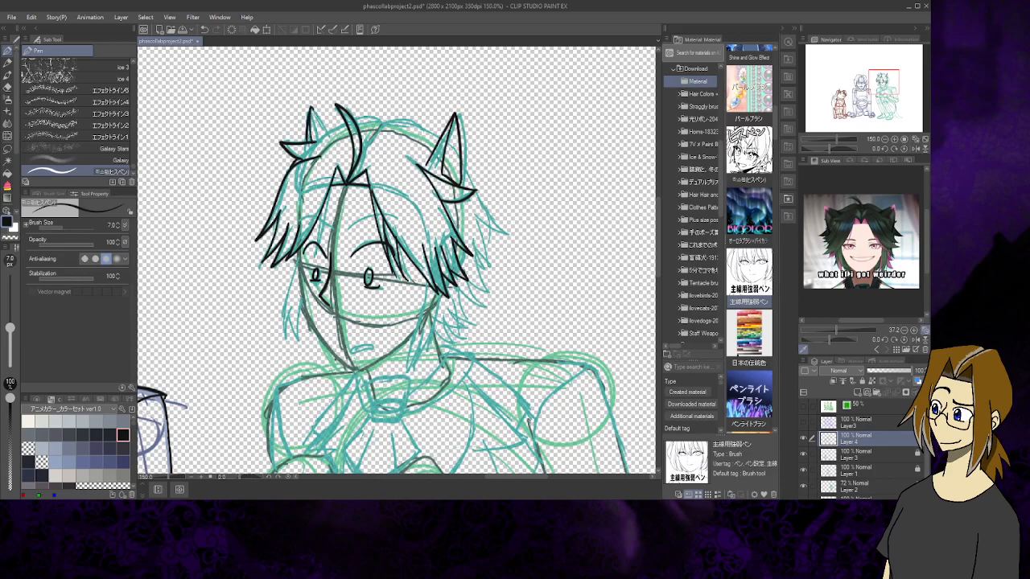
Ink the crown contour between the two ears and the spiky outer locks below the near ear
mouse_move(314, 110)
mouse_down()
mouse_move(325, 138)
mouse_move(365, 117)
mouse_move(386, 121)
mouse_move(349, 187)
mouse_up()
drag(386, 122, 441, 142)
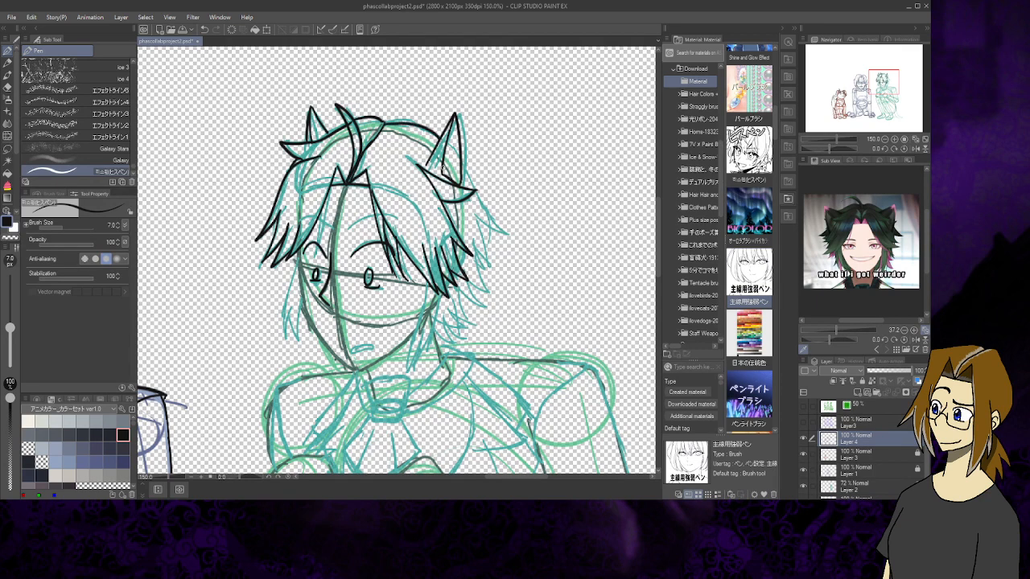
mouse_move(465, 159)
mouse_down()
mouse_move(512, 238)
mouse_move(491, 234)
mouse_move(507, 256)
mouse_move(492, 251)
mouse_move(506, 254)
mouse_up()
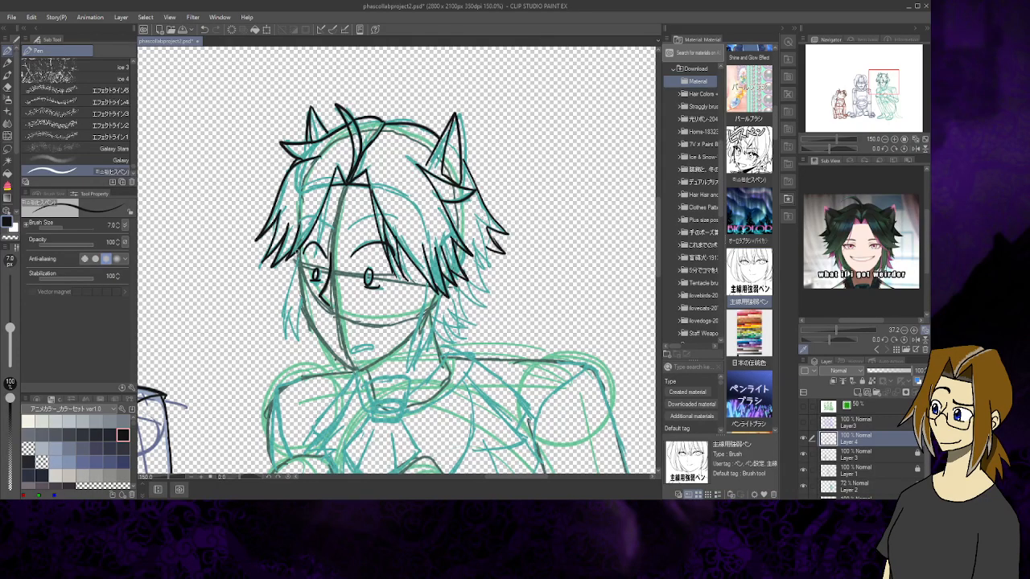
Ink the far side of the face down to the chin, and redraw the irises hanging from the upper eye lines
mouse_move(297, 248)
mouse_down()
mouse_move(310, 305)
mouse_move(356, 371)
mouse_up()
click(8, 86)
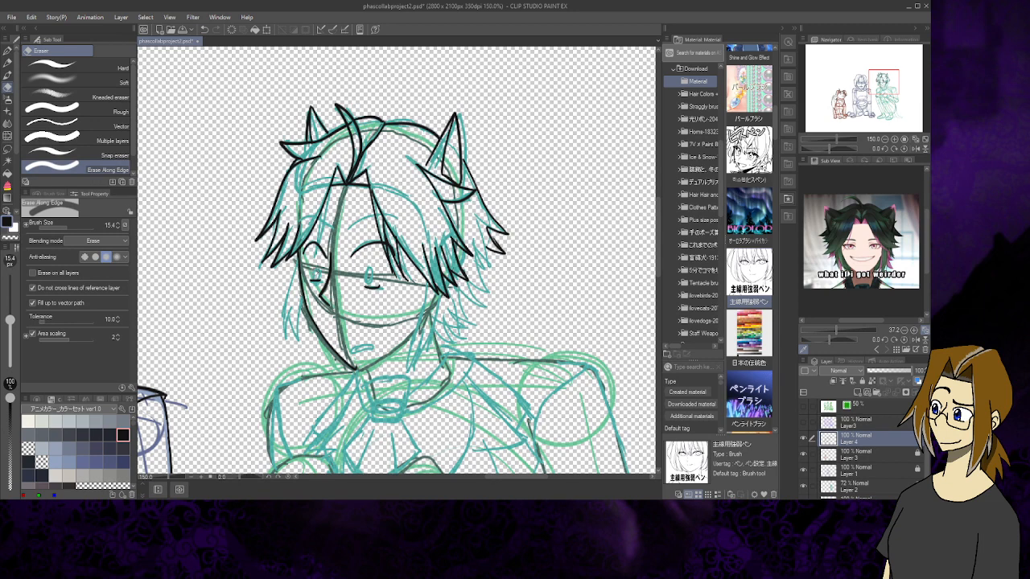
click(8, 51)
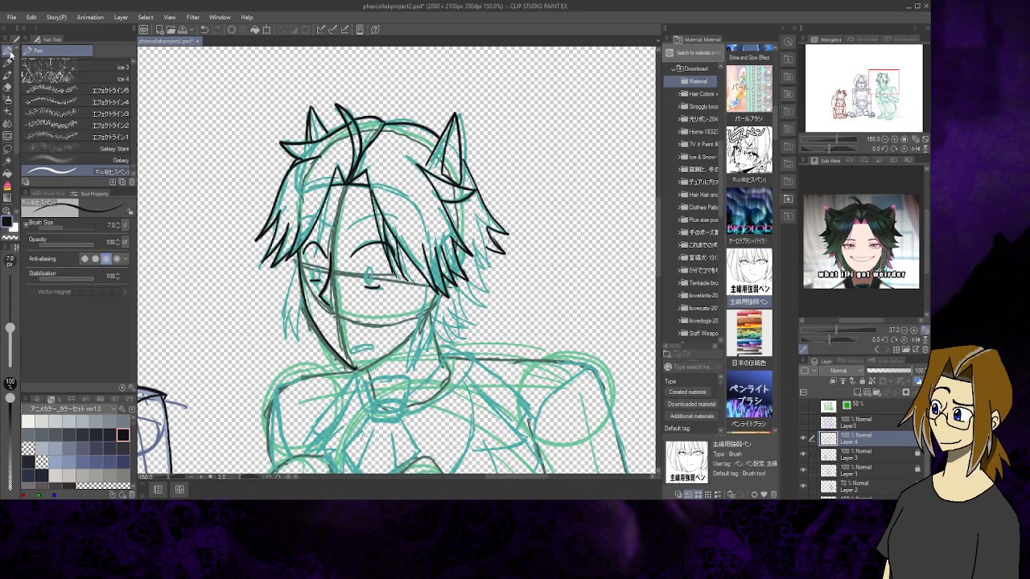
mouse_move(314, 243)
mouse_down()
mouse_move(321, 259)
mouse_move(372, 257)
mouse_up()
Ink the long pointed side lock hanging below the bangs past the near side of the jaw
mouse_move(885, 87)
mouse_down()
mouse_move(853, 90)
mouse_move(885, 90)
mouse_up()
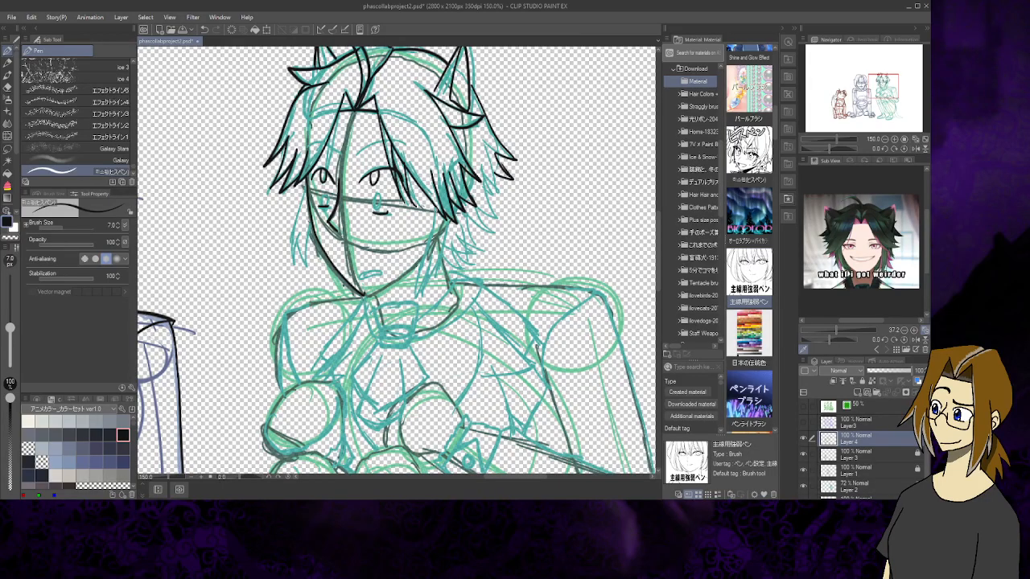
drag(436, 206, 412, 299)
drag(432, 263, 412, 299)
mouse_move(447, 214)
mouse_down()
mouse_move(435, 286)
mouse_move(417, 297)
mouse_up()
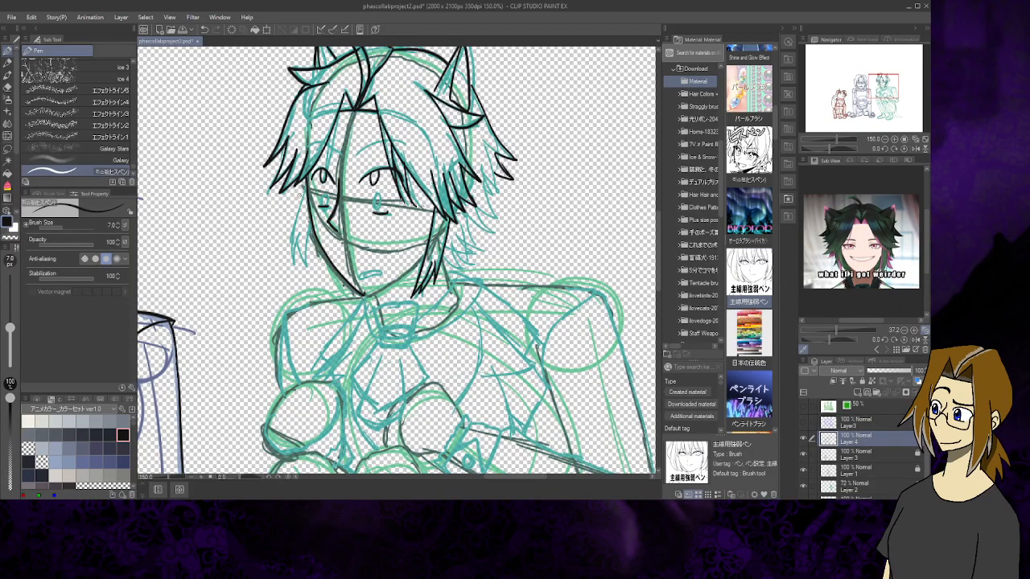
Ink the long side lock beside the far cheek, erasing and redrawing its forked tips
drag(306, 178, 292, 270)
mouse_move(298, 235)
mouse_down()
mouse_move(317, 266)
mouse_move(290, 268)
mouse_up()
mouse_move(294, 244)
mouse_down()
mouse_move(305, 270)
mouse_move(313, 229)
mouse_move(298, 280)
mouse_move(304, 272)
mouse_up()
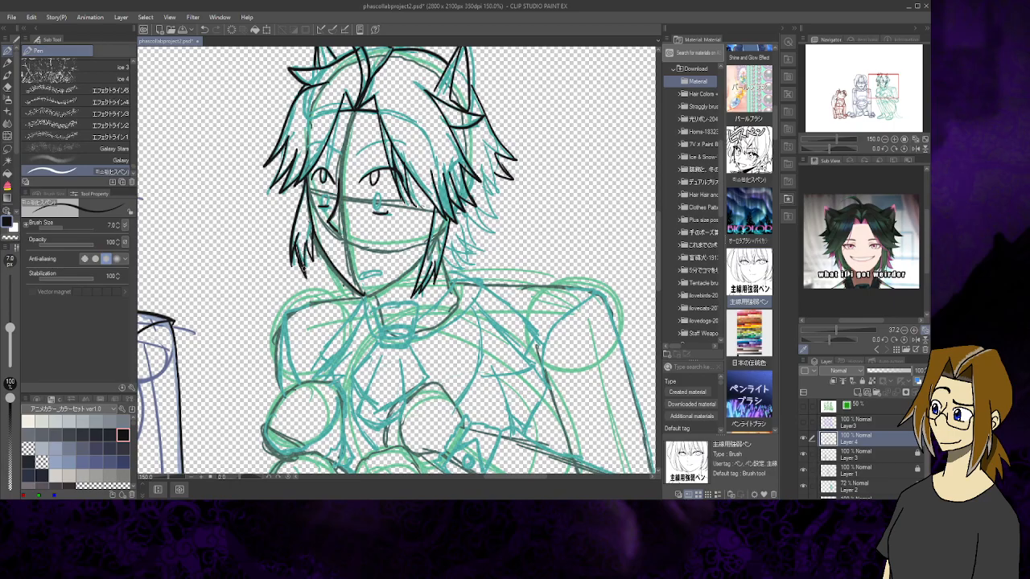
click(8, 86)
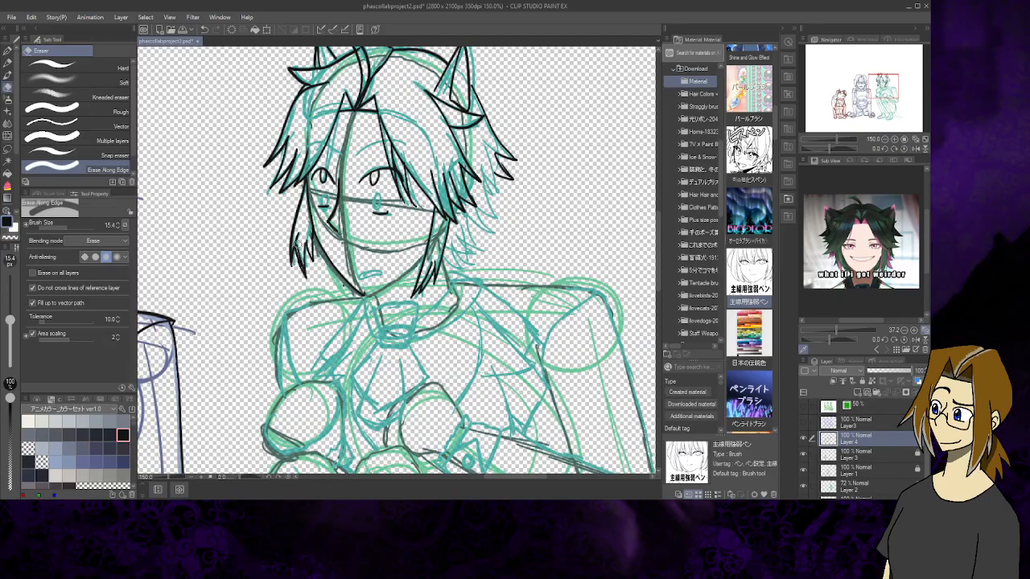
drag(298, 244, 302, 272)
click(7, 51)
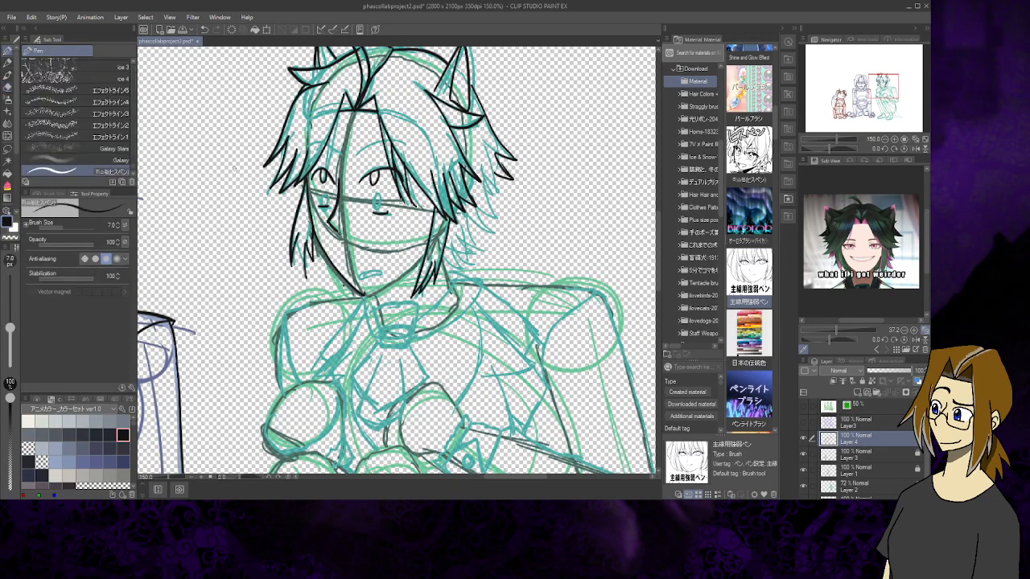
drag(293, 244, 307, 282)
Ink the layered spiky locks at the back of the head down to the nape and clean up their tips
mouse_move(493, 172)
mouse_down()
mouse_move(506, 207)
mouse_move(504, 199)
mouse_up()
drag(478, 206, 503, 215)
click(7, 87)
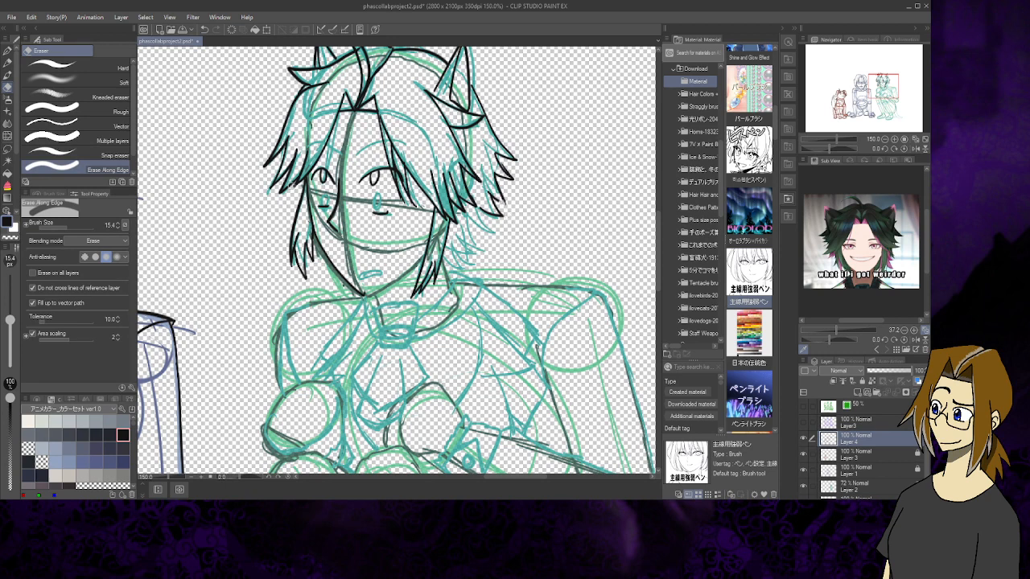
click(8, 49)
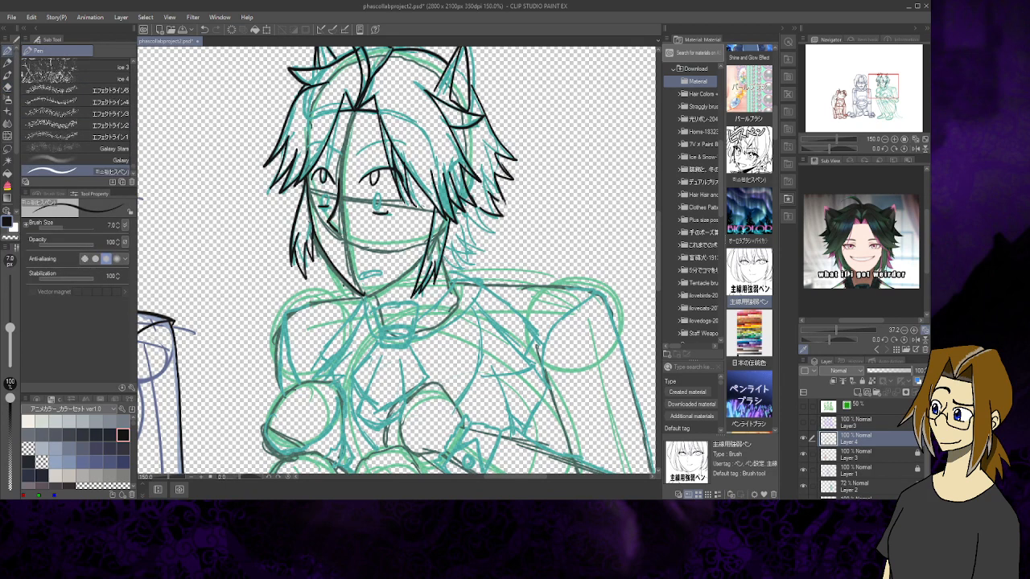
mouse_move(443, 251)
mouse_down()
mouse_move(451, 276)
mouse_move(471, 273)
mouse_move(496, 256)
mouse_move(470, 253)
mouse_move(471, 240)
mouse_move(507, 234)
mouse_move(498, 239)
mouse_up()
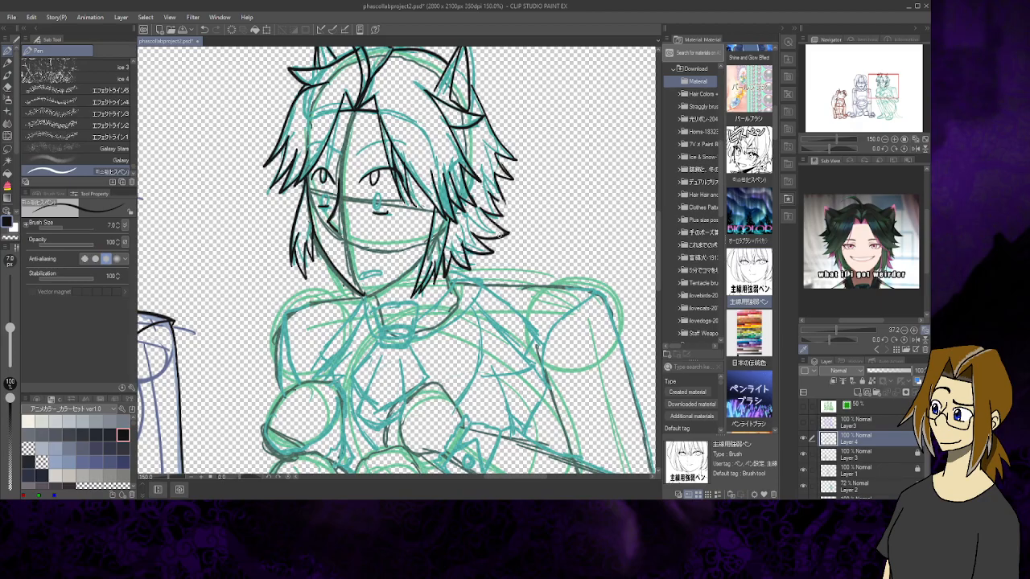
click(8, 89)
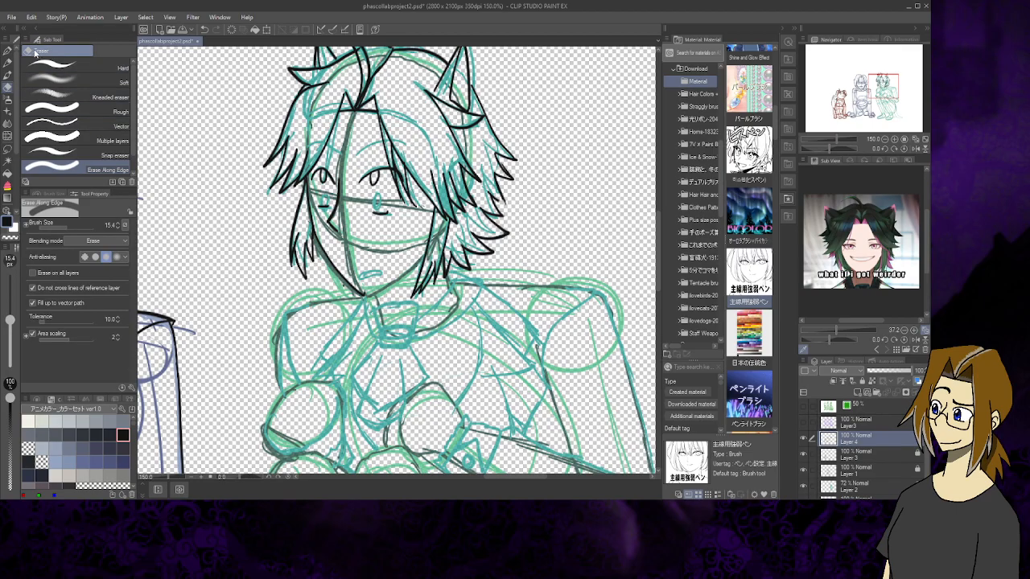
click(8, 51)
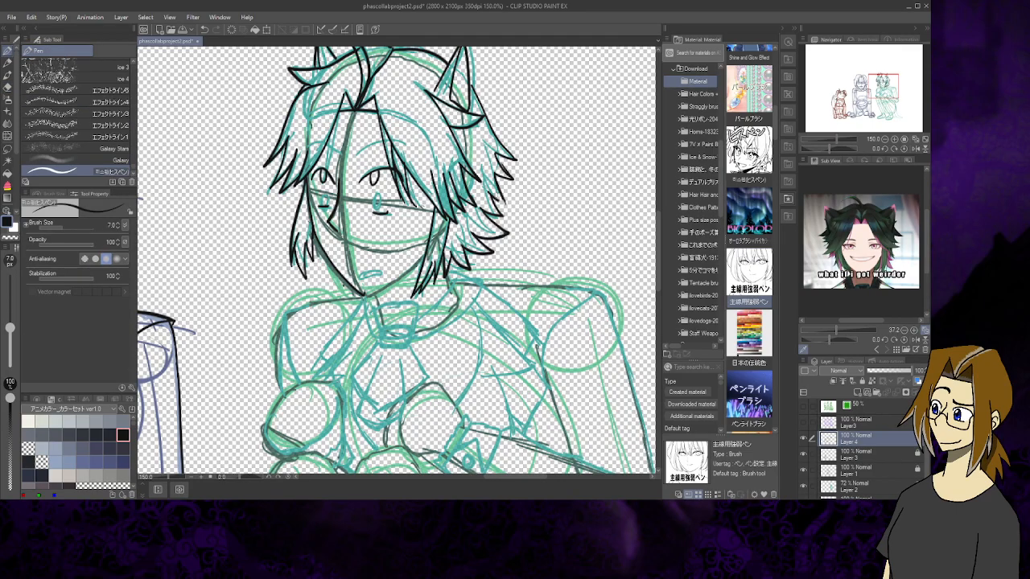
drag(504, 201, 510, 208)
key(e)
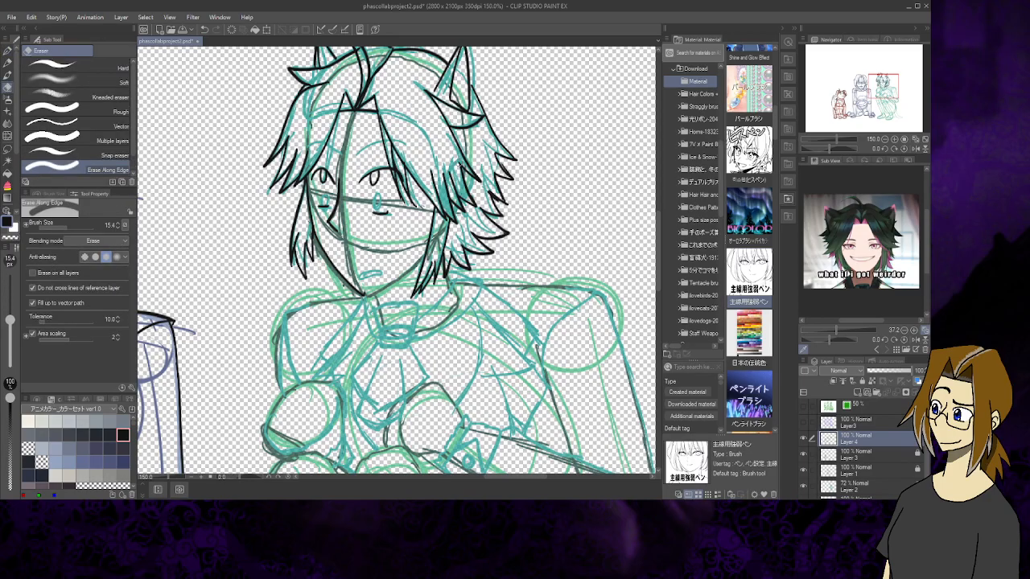
Ink the rounded brooch and knot at the neck with the two-layered pointed cravat hanging beneath
mouse_move(507, 205)
mouse_down()
mouse_move(528, 187)
mouse_move(537, 130)
mouse_up()
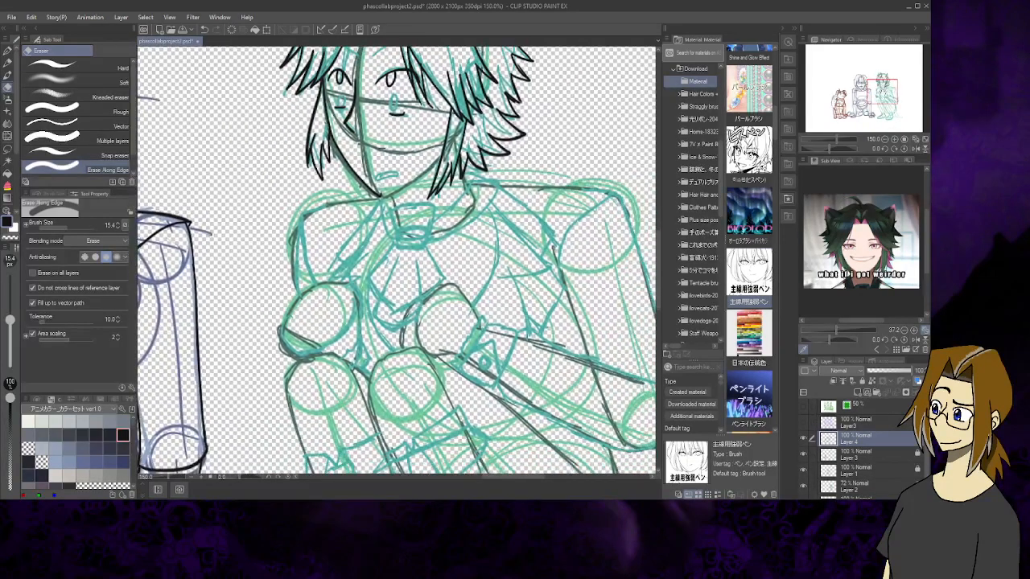
click(8, 50)
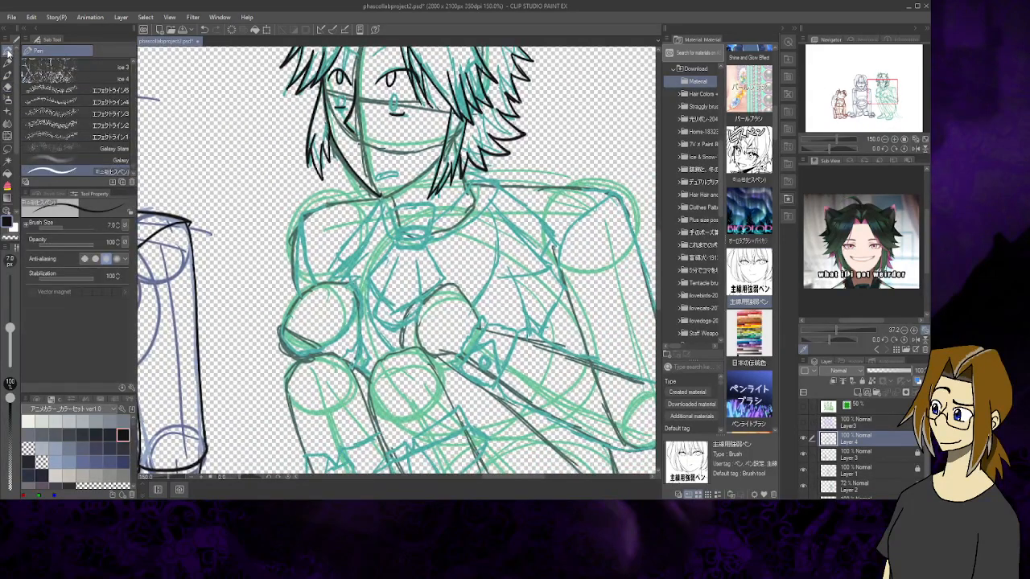
mouse_move(399, 206)
mouse_down()
mouse_move(392, 241)
mouse_move(418, 206)
mouse_move(434, 226)
mouse_move(428, 242)
mouse_move(394, 250)
mouse_move(405, 251)
mouse_move(426, 231)
mouse_move(394, 235)
mouse_move(373, 278)
mouse_move(397, 311)
mouse_up()
drag(425, 244, 445, 284)
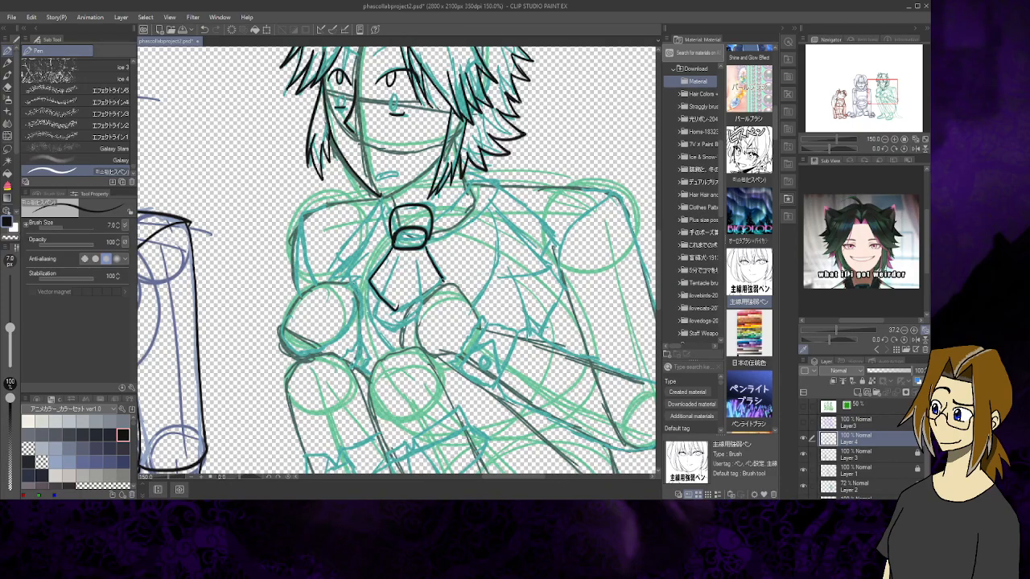
drag(394, 310, 444, 277)
key(e)
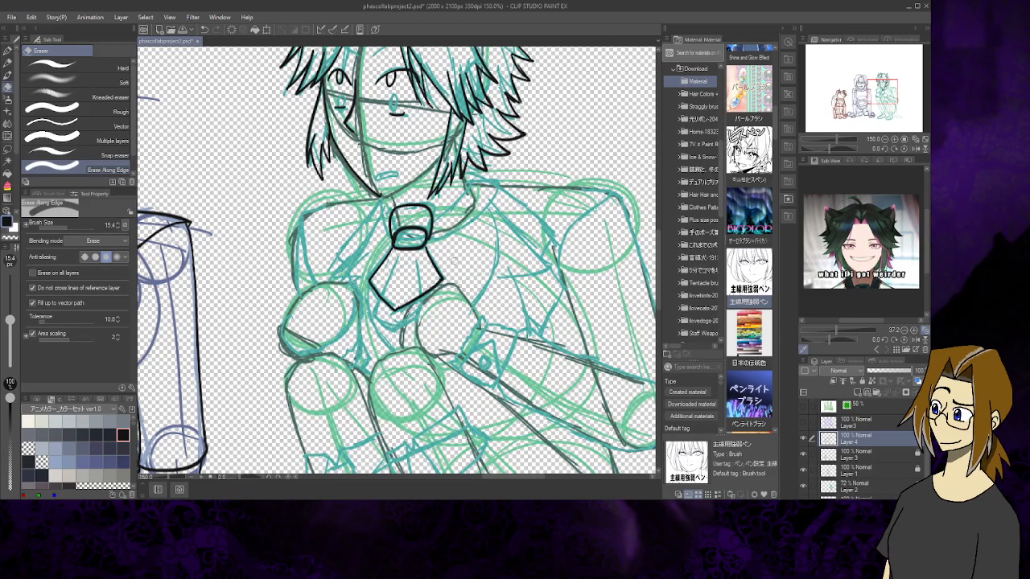
click(7, 53)
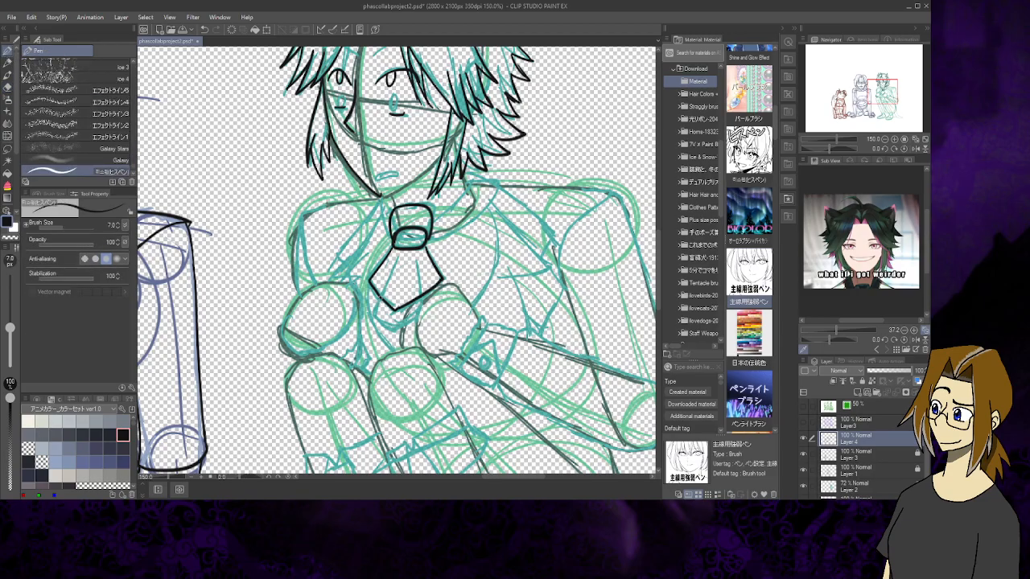
mouse_move(379, 298)
mouse_down()
mouse_move(376, 313)
mouse_move(394, 332)
mouse_up()
mouse_move(420, 295)
mouse_down()
mouse_move(422, 314)
mouse_move(391, 332)
mouse_up()
Ink the curled fingers and the underside of the hand held beside the cravat's tip
mouse_move(445, 286)
mouse_down()
mouse_move(413, 320)
mouse_move(419, 349)
mouse_up()
mouse_move(423, 305)
mouse_down()
mouse_move(428, 345)
mouse_move(457, 359)
mouse_move(432, 350)
mouse_up()
mouse_move(430, 297)
mouse_down()
mouse_move(438, 304)
mouse_move(449, 294)
mouse_up()
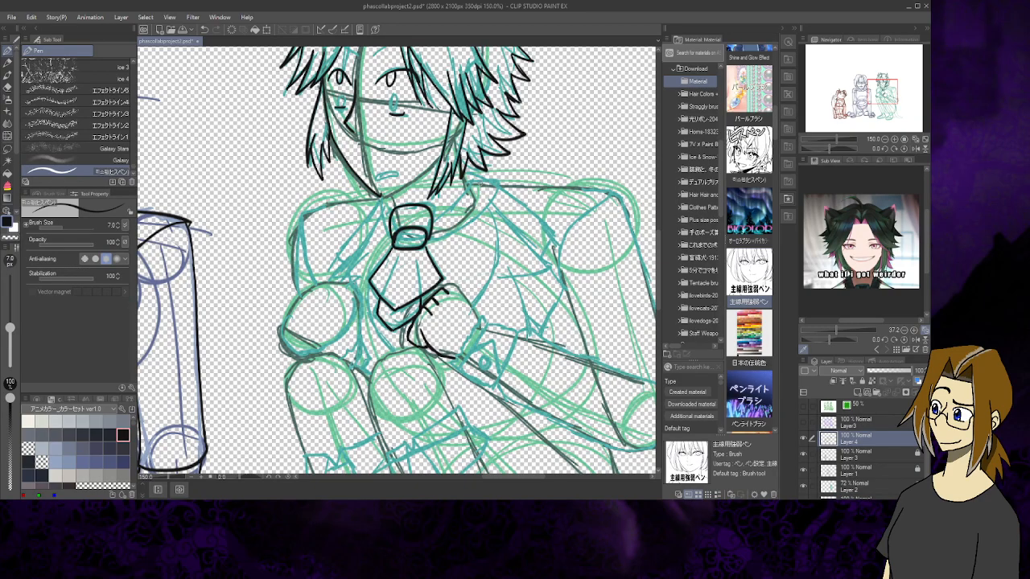
Ink the near jawline from the chin to the side lock and the small oval mouth
mouse_move(381, 196)
mouse_down()
mouse_move(395, 225)
mouse_move(384, 197)
mouse_move(443, 154)
mouse_up()
mouse_move(375, 170)
mouse_down()
mouse_move(390, 181)
mouse_move(400, 169)
mouse_move(386, 169)
mouse_up()
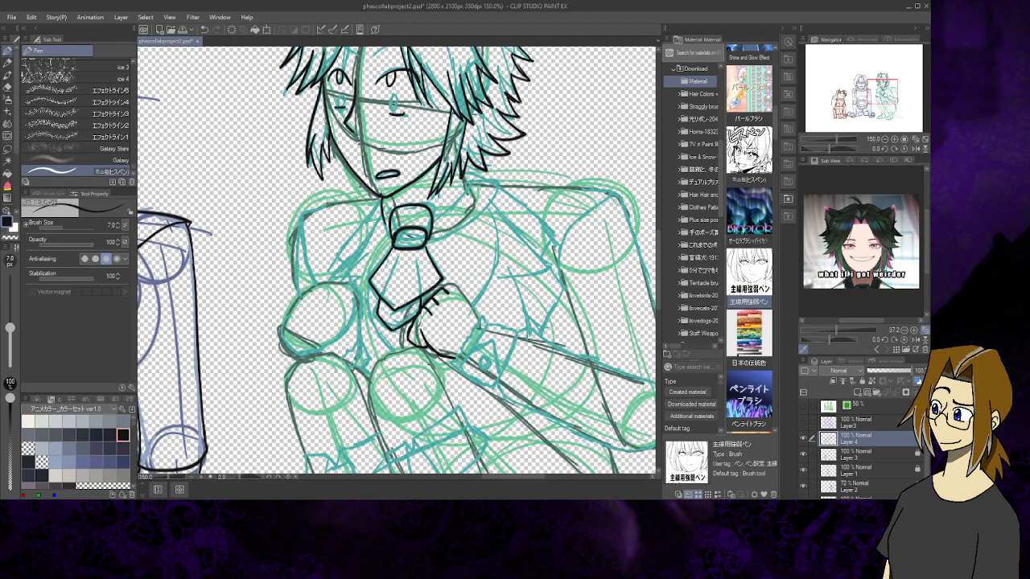
Ink the neck and the folded collar wrapping from the brooch around behind the side locks
mouse_move(383, 217)
mouse_down()
mouse_move(391, 235)
mouse_move(436, 239)
mouse_move(459, 227)
mouse_move(497, 184)
mouse_move(458, 169)
mouse_up()
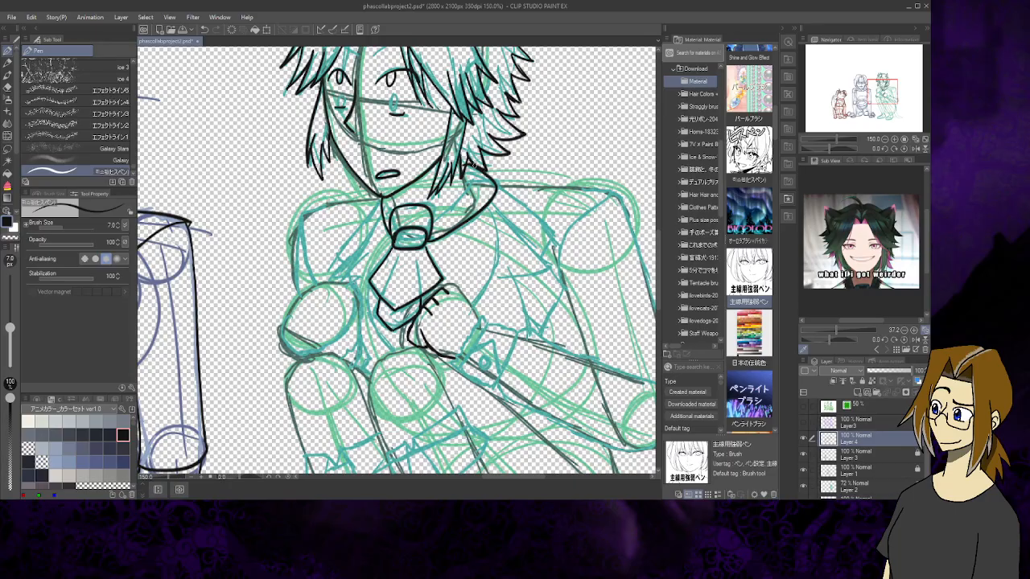
drag(468, 179, 435, 224)
drag(464, 178, 467, 189)
drag(391, 195, 395, 204)
Ink the far shoulder with its sleeve edge and the pointed garment flaps on both sides of the chest
scroll(392, 196, up, 6)
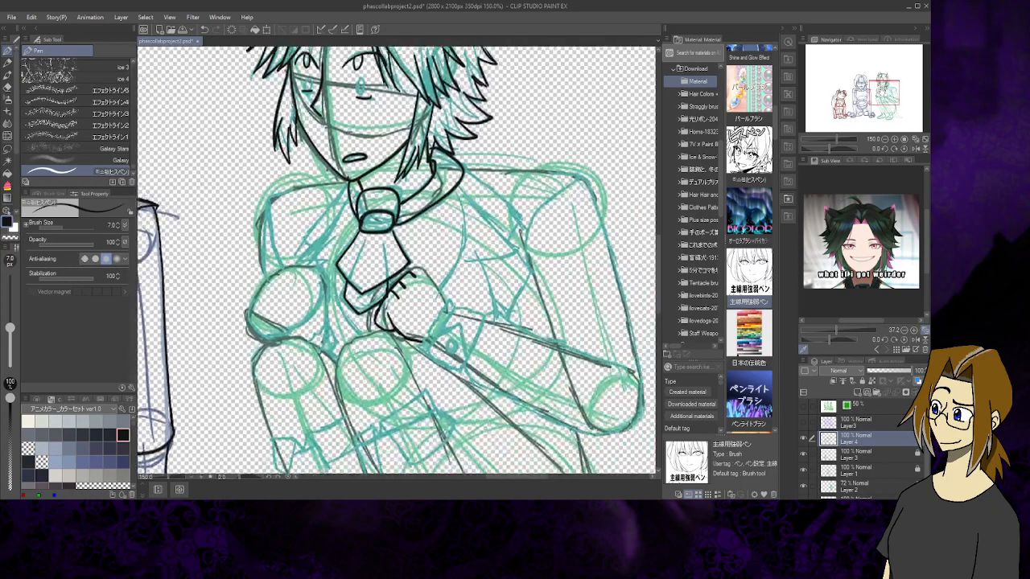
scroll(394, 257, down, 5)
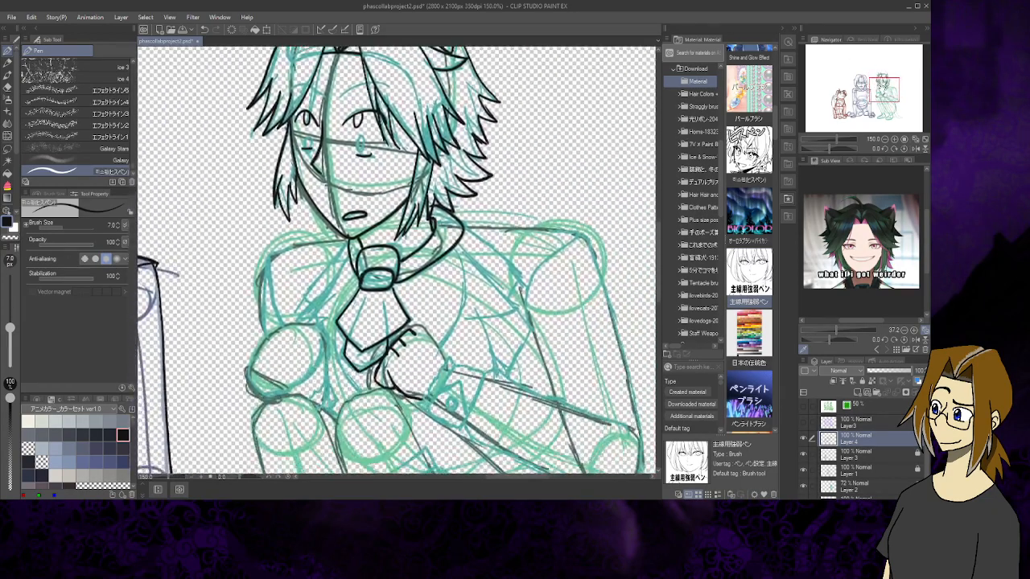
mouse_move(357, 183)
mouse_down()
mouse_move(389, 207)
mouse_move(304, 226)
mouse_move(324, 296)
mouse_up()
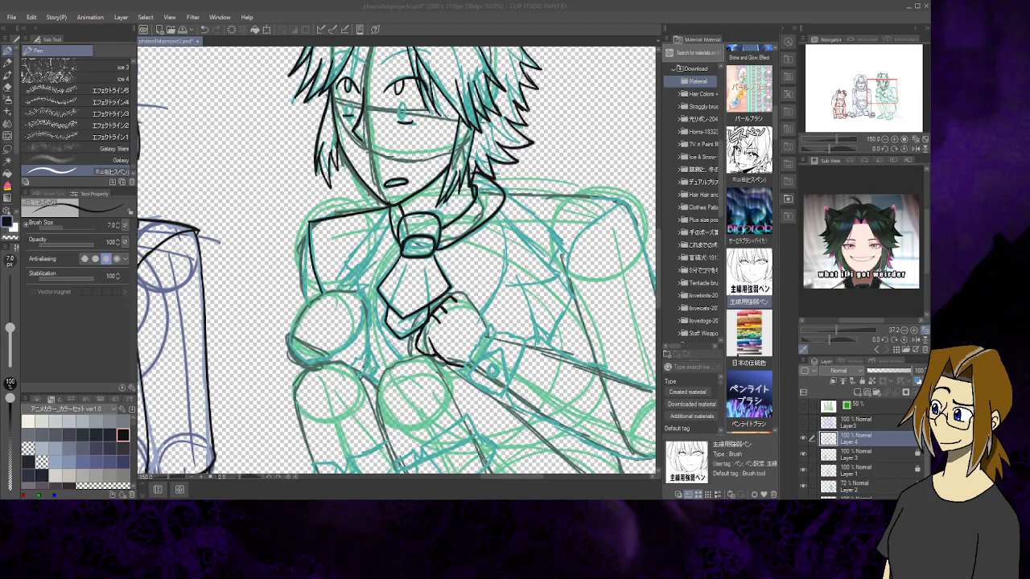
mouse_move(390, 219)
mouse_down()
mouse_move(354, 251)
mouse_move(372, 269)
mouse_move(355, 290)
mouse_up()
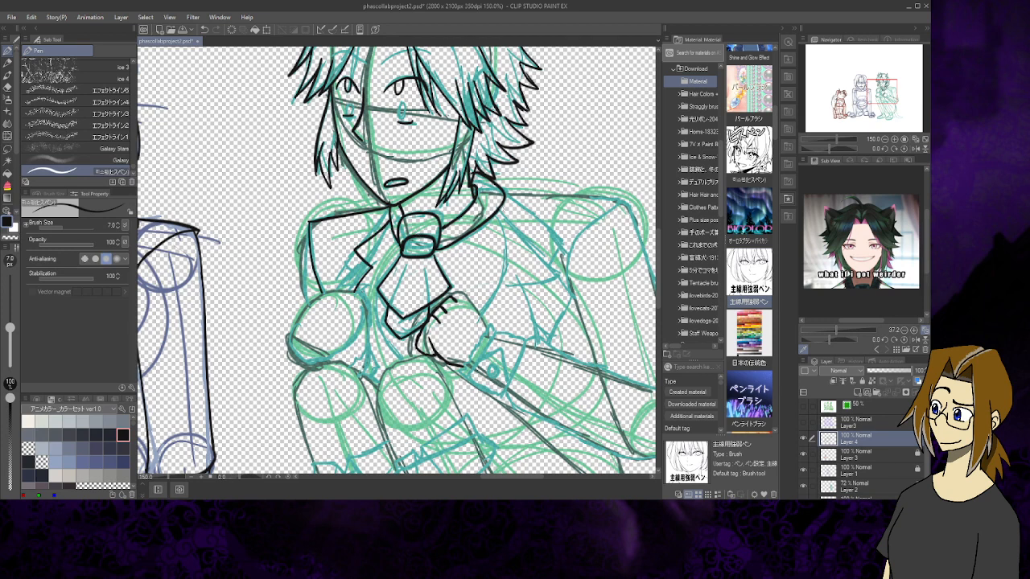
mouse_move(499, 206)
mouse_down()
mouse_move(557, 277)
mouse_move(528, 286)
mouse_move(559, 280)
mouse_up()
drag(519, 282, 537, 338)
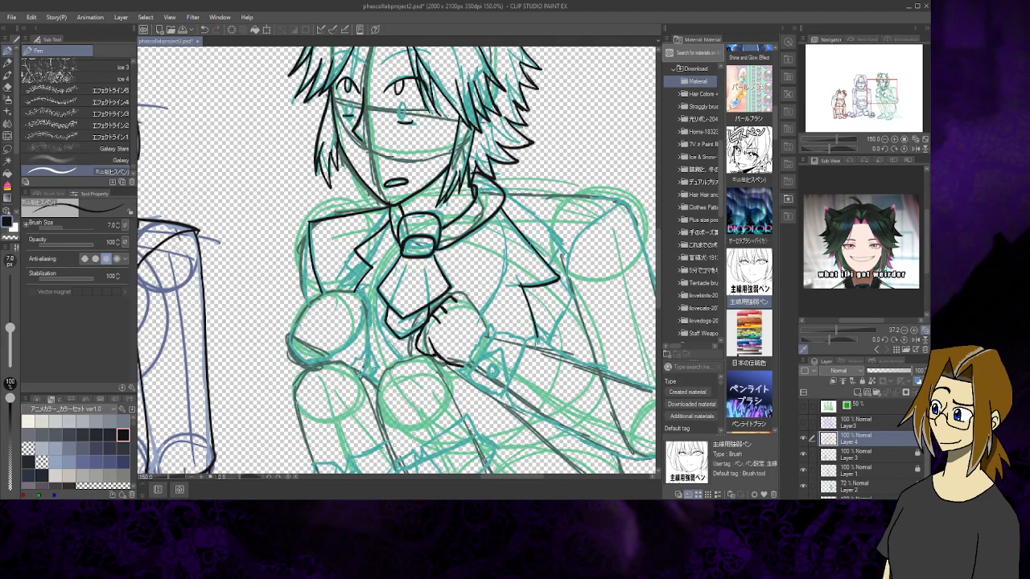
Ink the curved torso edges running down on either side of the cravat toward the hand
mouse_move(493, 210)
mouse_down()
mouse_move(498, 295)
mouse_move(485, 325)
mouse_up()
mouse_move(393, 245)
mouse_down()
mouse_move(375, 330)
mouse_move(398, 361)
mouse_up()
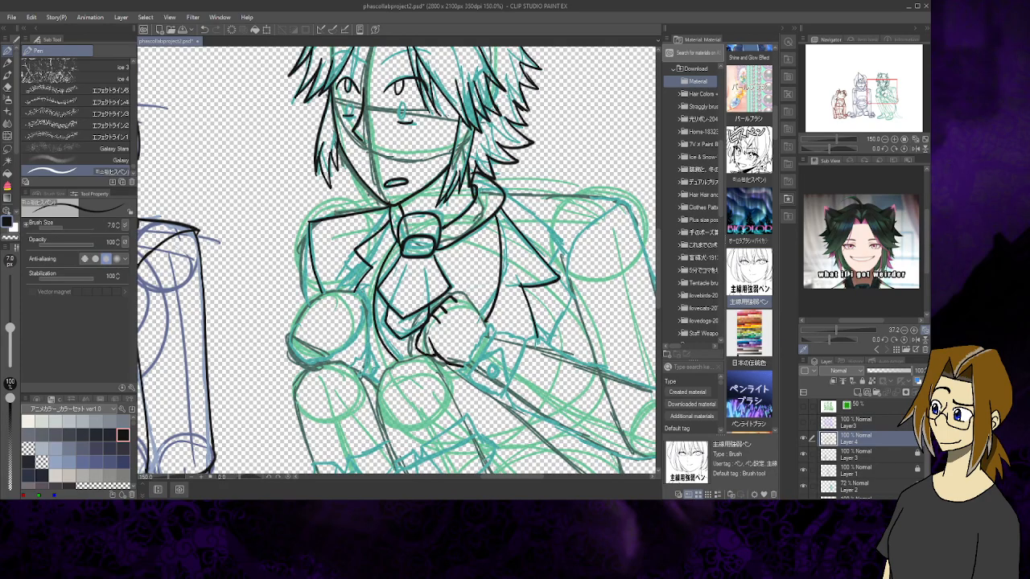
drag(397, 322, 503, 330)
Ink the wrist band and the angular sleeve cuff with its small round button behind the raised hand
mouse_move(177, 322)
mouse_down()
mouse_move(383, 394)
mouse_move(650, 279)
mouse_move(593, 130)
mouse_move(309, 134)
mouse_up()
mouse_move(483, 241)
mouse_down()
mouse_move(501, 175)
mouse_move(278, 261)
mouse_move(238, 311)
mouse_move(247, 330)
mouse_move(254, 322)
mouse_up()
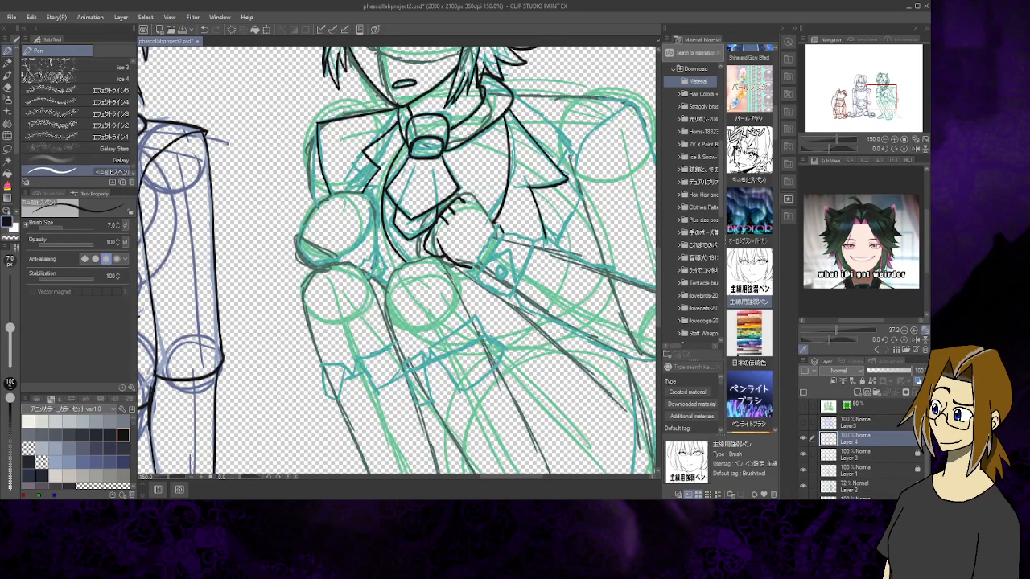
drag(494, 234, 474, 269)
mouse_move(504, 232)
mouse_down()
mouse_move(478, 279)
mouse_move(512, 297)
mouse_move(532, 240)
mouse_move(501, 235)
mouse_move(490, 260)
mouse_move(510, 245)
mouse_move(515, 288)
mouse_move(500, 271)
mouse_up()
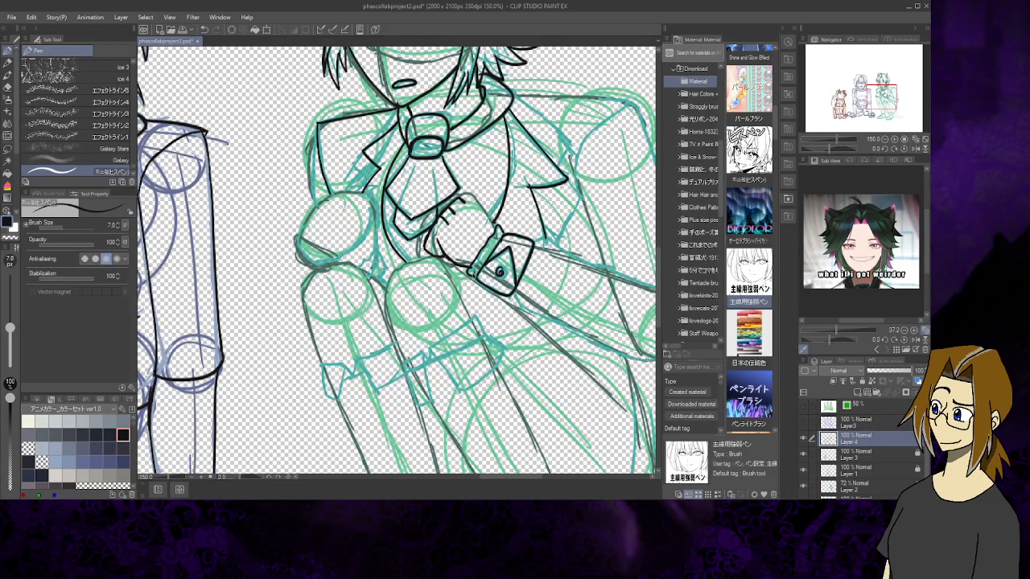
drag(501, 272, 361, 247)
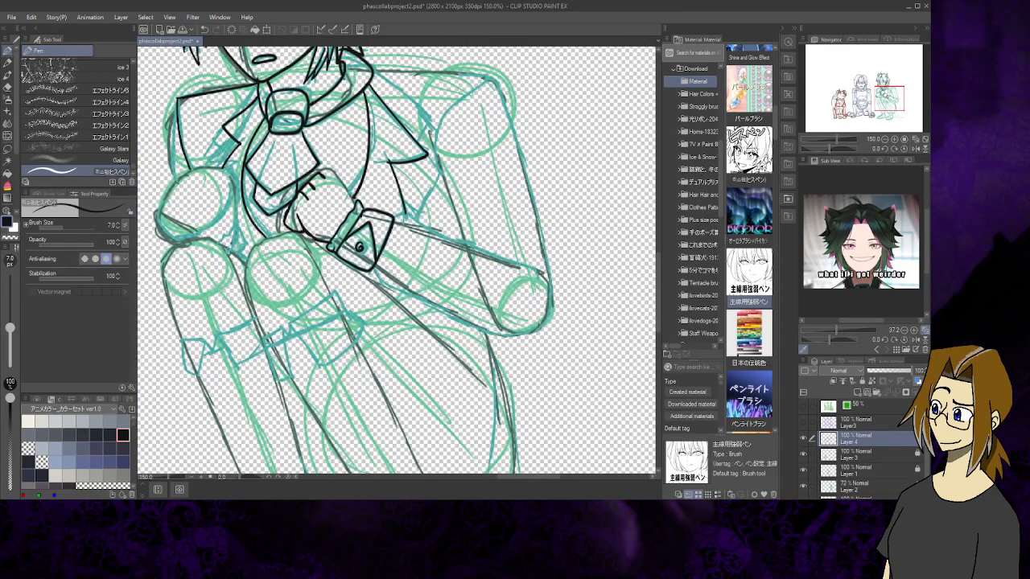
Ink the near forearm from the cuff around the rounded elbow, including both long edges, and clean up the overlapping line at the elbow
mouse_move(373, 271)
mouse_down()
mouse_move(488, 338)
mouse_move(527, 341)
mouse_move(545, 325)
mouse_up()
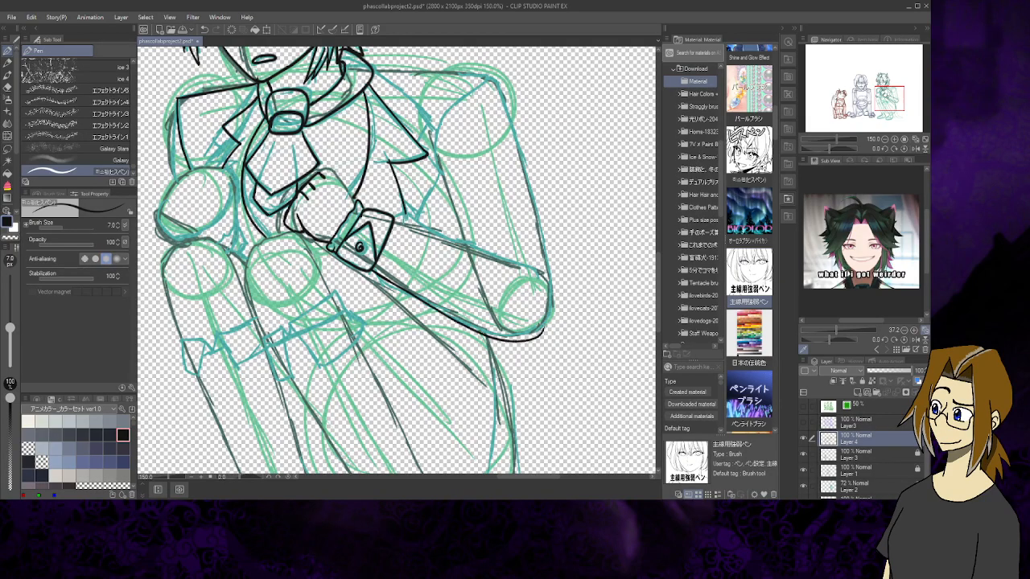
mouse_move(532, 204)
mouse_down()
mouse_move(543, 330)
mouse_move(548, 301)
mouse_move(552, 319)
mouse_move(518, 341)
mouse_up()
key(e)
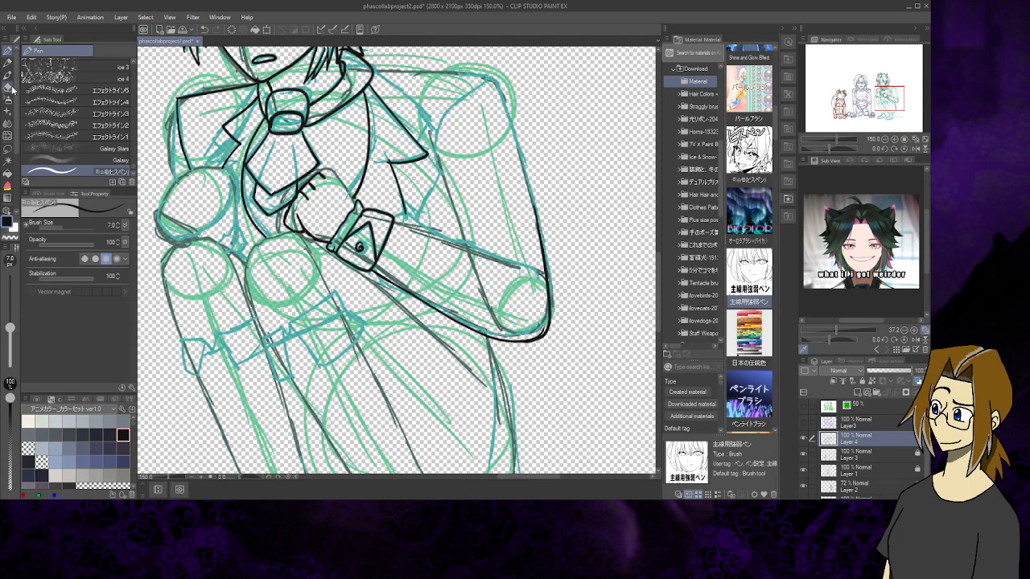
drag(542, 332, 535, 334)
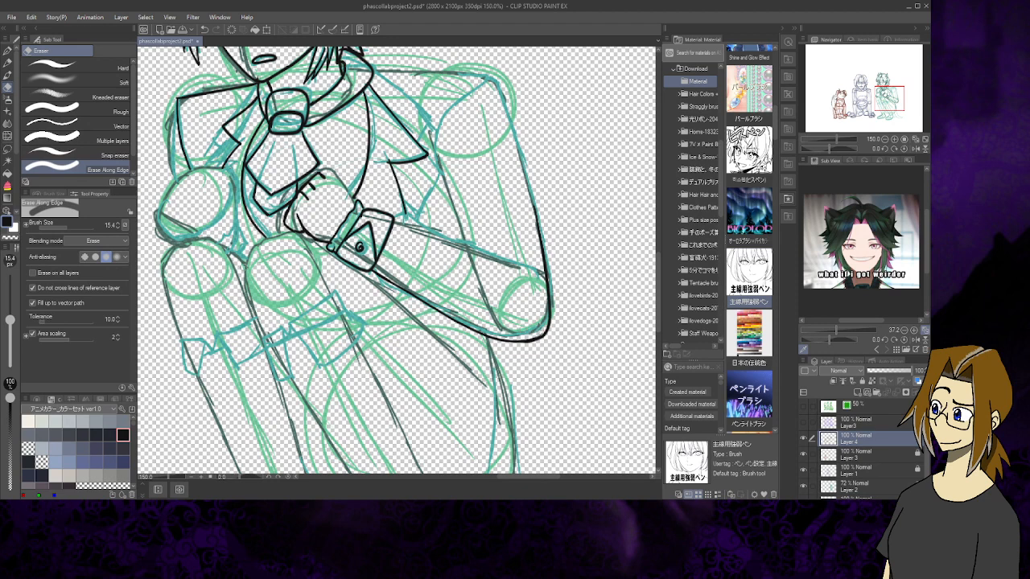
click(7, 50)
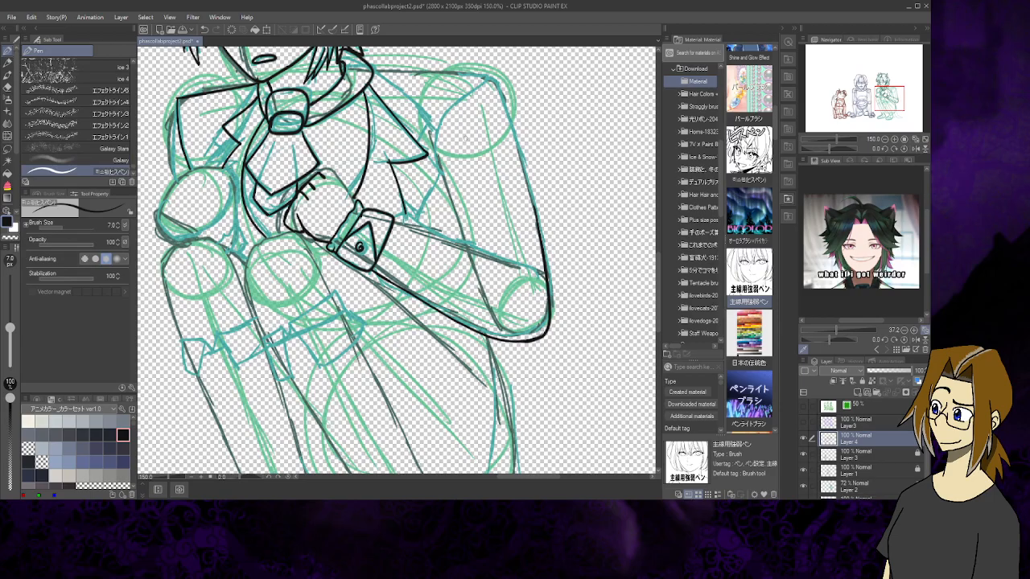
drag(392, 217, 549, 290)
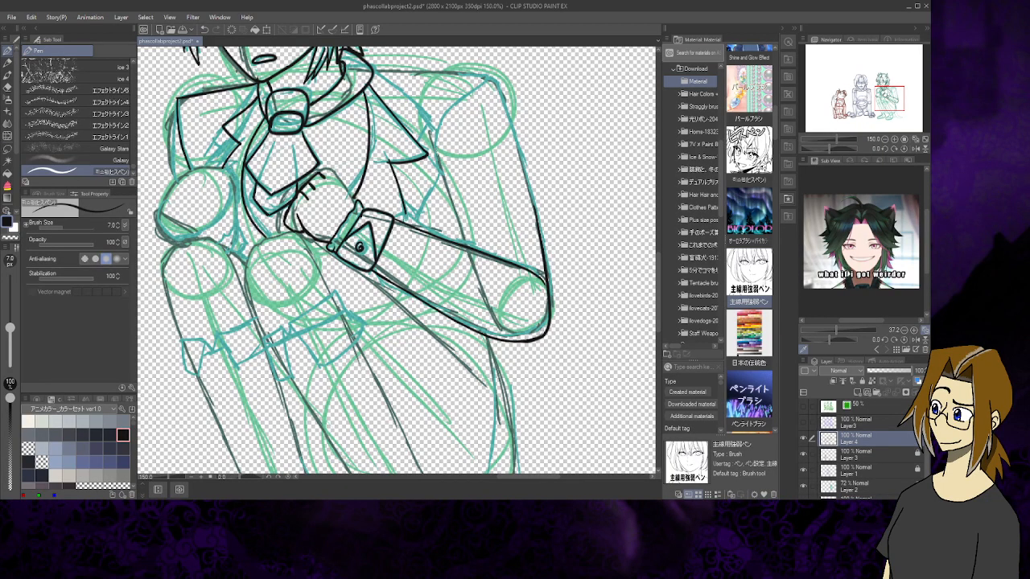
Ink the inner edge of the near upper arm and the shoulder line running from the collar to the sleeve's peak
drag(435, 148, 469, 250)
mouse_move(438, 161)
mouse_down()
mouse_move(455, 101)
mouse_move(493, 74)
mouse_move(536, 212)
mouse_up()
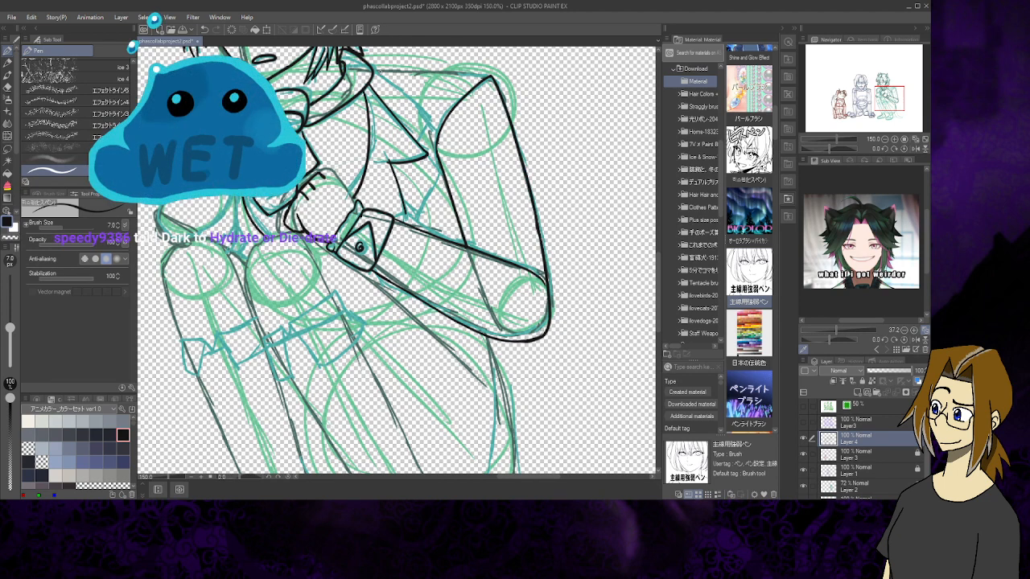
drag(375, 70, 433, 71)
click(205, 31)
drag(368, 71, 492, 78)
Ink the second pointed lapel flap beside the chest and the torso side line running down to the forearm
drag(362, 241, 404, 324)
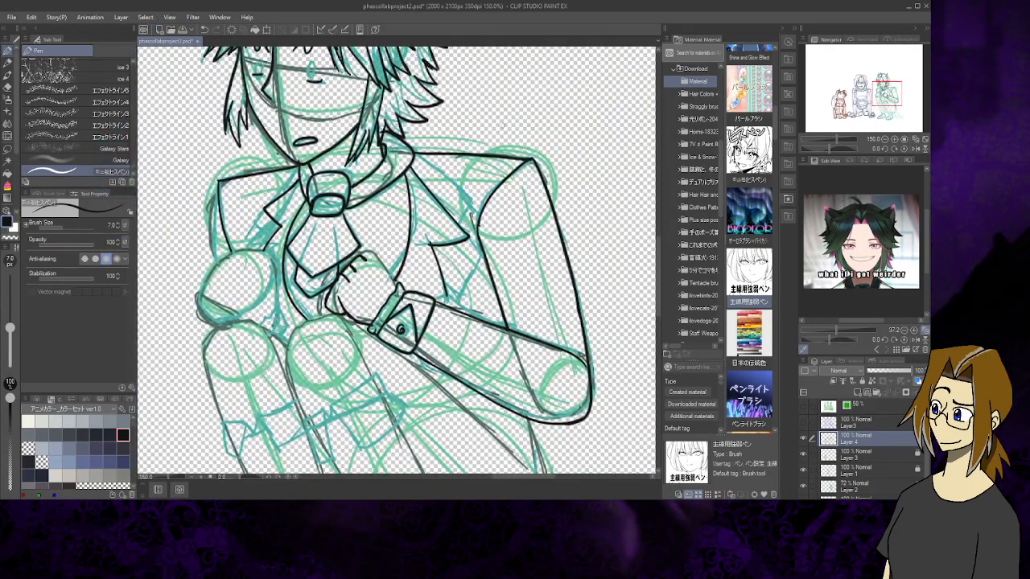
mouse_move(400, 133)
mouse_down()
mouse_move(482, 209)
mouse_move(460, 230)
mouse_move(484, 264)
mouse_move(463, 311)
mouse_move(445, 301)
mouse_move(502, 332)
mouse_up()
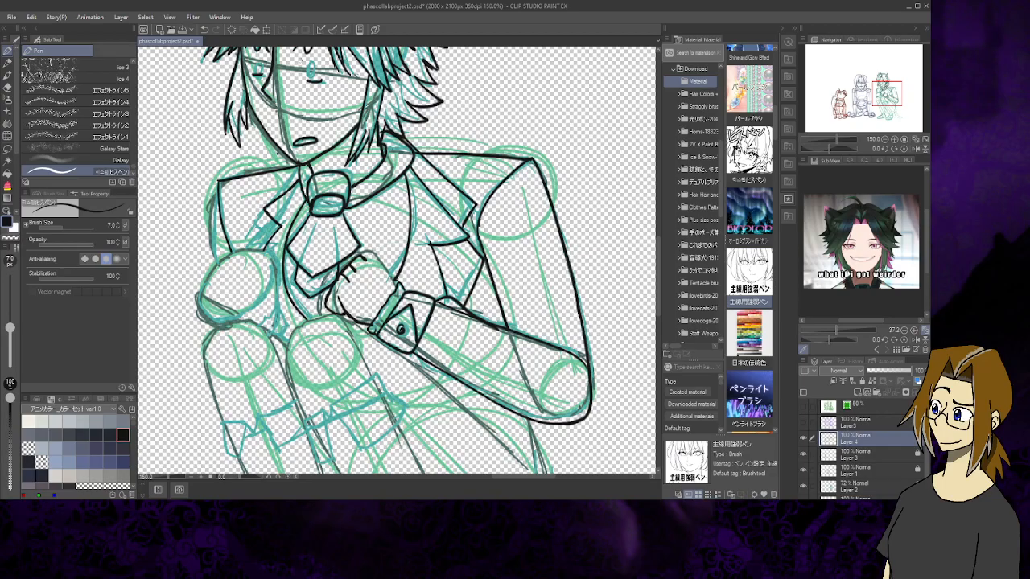
click(206, 29)
drag(435, 299, 487, 326)
key(e)
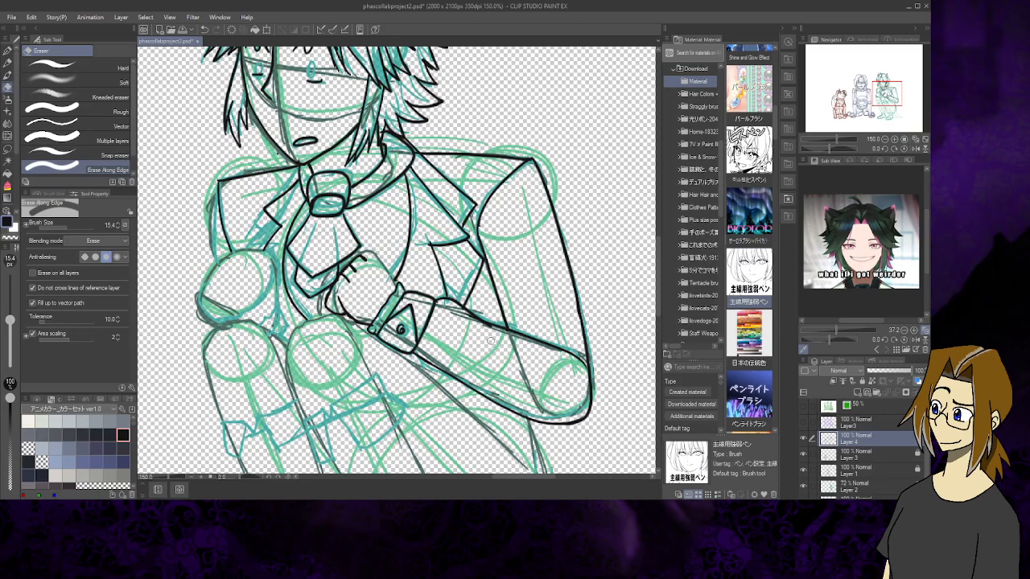
key(p)
Ink the outer edge of the far sleeve and the rounded outline of the near knee
drag(218, 184, 215, 263)
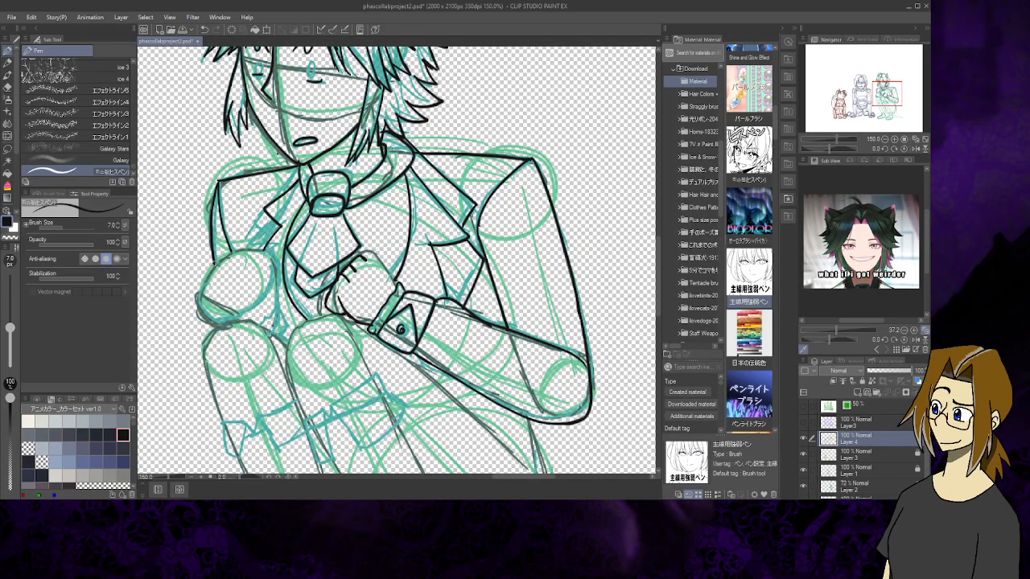
drag(278, 153, 367, 62)
mouse_move(437, 223)
mouse_down()
mouse_move(381, 248)
mouse_move(375, 293)
mouse_move(393, 332)
mouse_move(382, 304)
mouse_up()
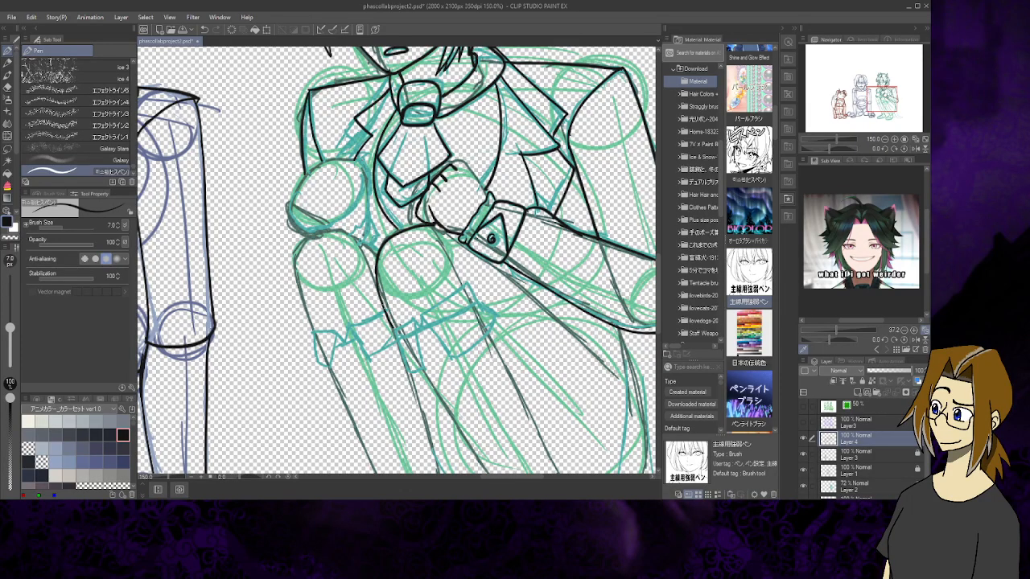
Ink the coat tail sweeping down to a point behind the legs, plus its inner hem and the short curve under the seat
drag(875, 111, 891, 108)
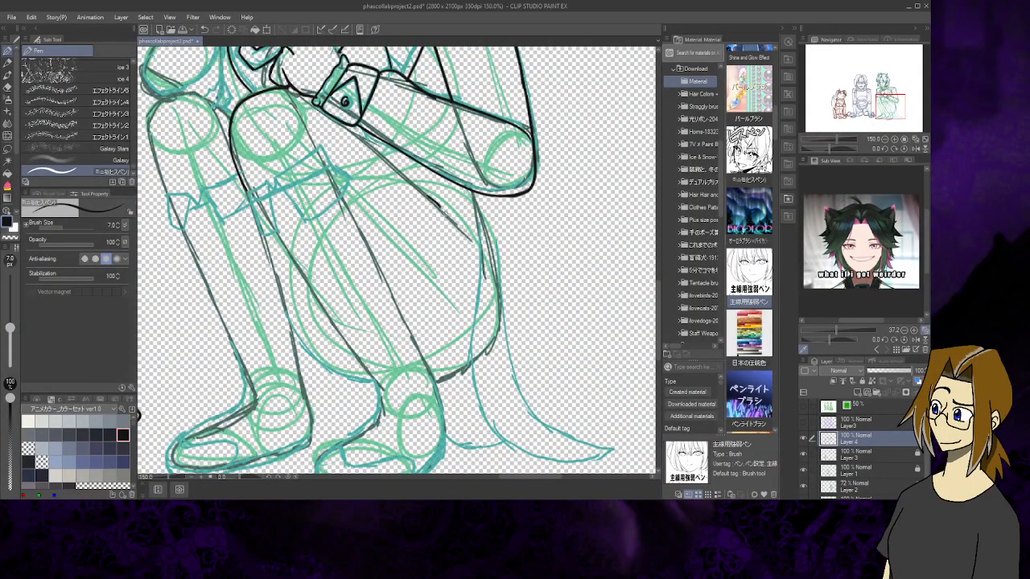
mouse_move(441, 208)
mouse_down()
mouse_move(481, 292)
mouse_move(478, 377)
mouse_move(492, 431)
mouse_move(547, 456)
mouse_move(612, 443)
mouse_up()
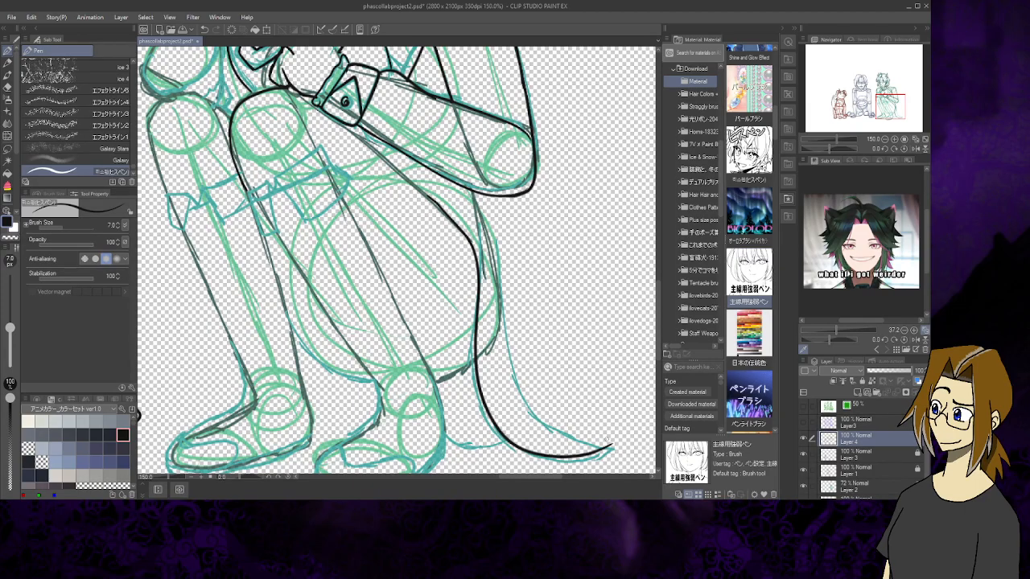
mouse_move(476, 191)
mouse_down()
mouse_move(531, 396)
mouse_move(573, 439)
mouse_move(612, 448)
mouse_up()
key(e)
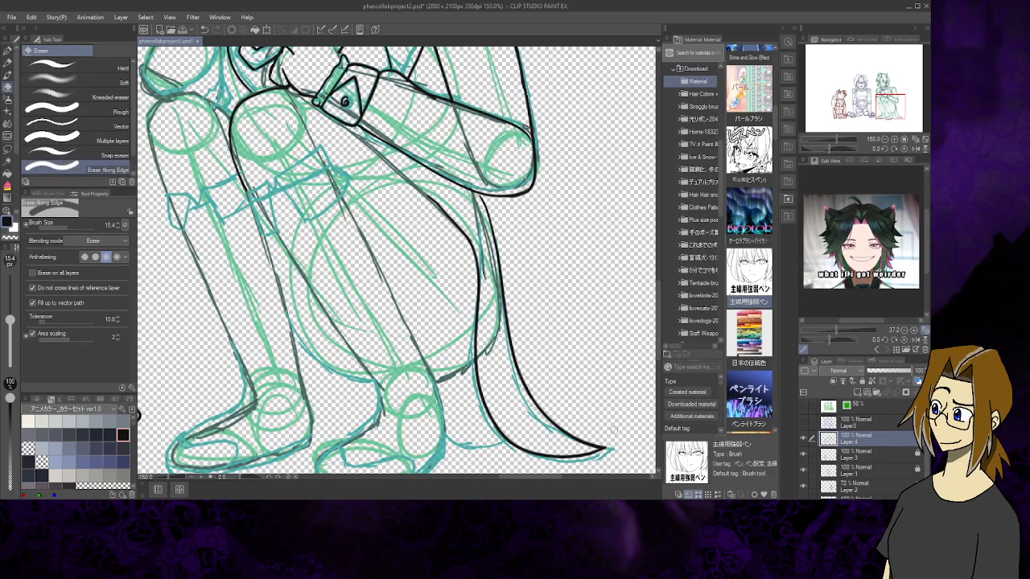
click(7, 50)
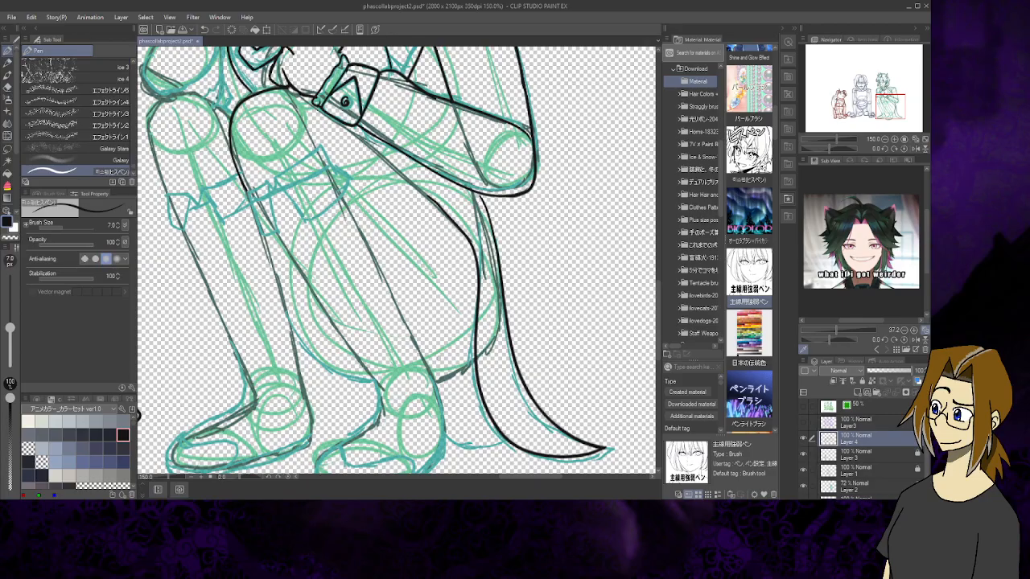
drag(445, 435, 513, 445)
drag(476, 359, 437, 379)
Ink the folded boot cuff below the near knee, with its wide angular flap and narrow front tab
mouse_move(272, 185)
mouse_down()
mouse_move(279, 179)
mouse_move(314, 220)
mouse_move(348, 188)
mouse_move(339, 170)
mouse_move(350, 179)
mouse_up()
mouse_move(322, 145)
mouse_down()
mouse_move(277, 177)
mouse_move(291, 179)
mouse_up()
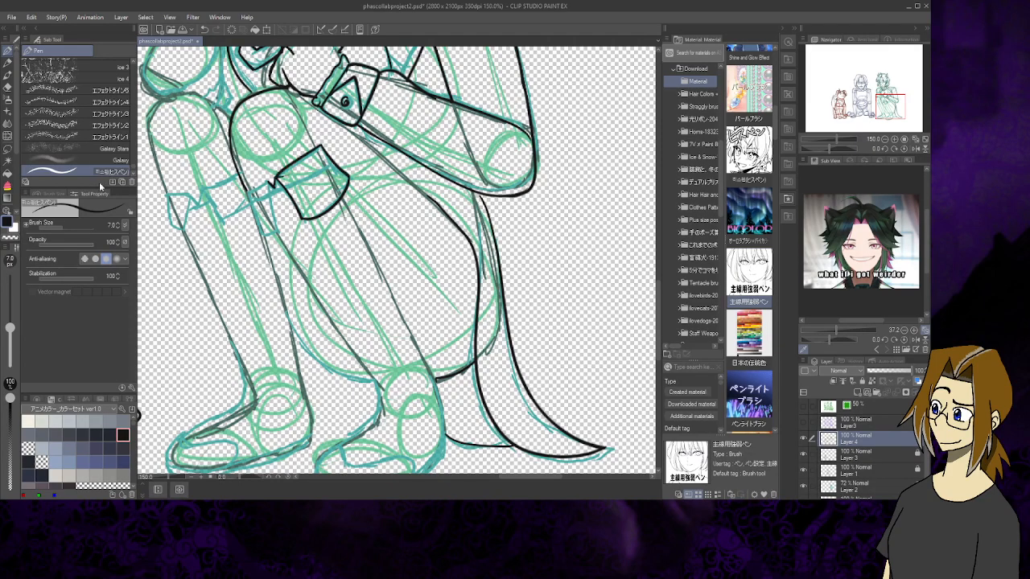
click(8, 86)
click(283, 178)
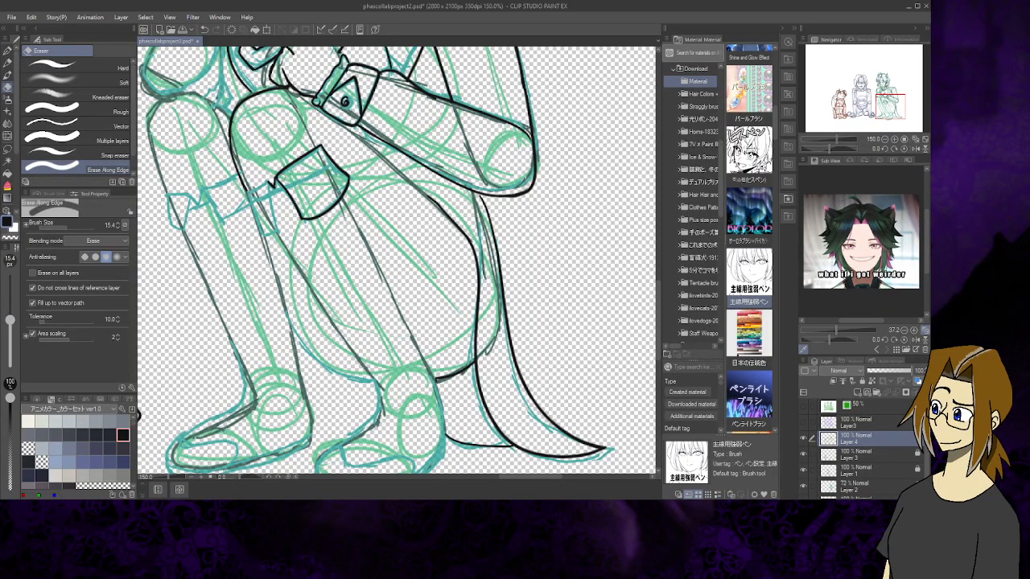
click(7, 50)
mouse_move(273, 178)
mouse_down()
mouse_move(249, 198)
mouse_move(252, 216)
mouse_up()
mouse_move(256, 233)
mouse_down()
mouse_move(274, 202)
mouse_move(274, 228)
mouse_up()
drag(272, 191, 283, 186)
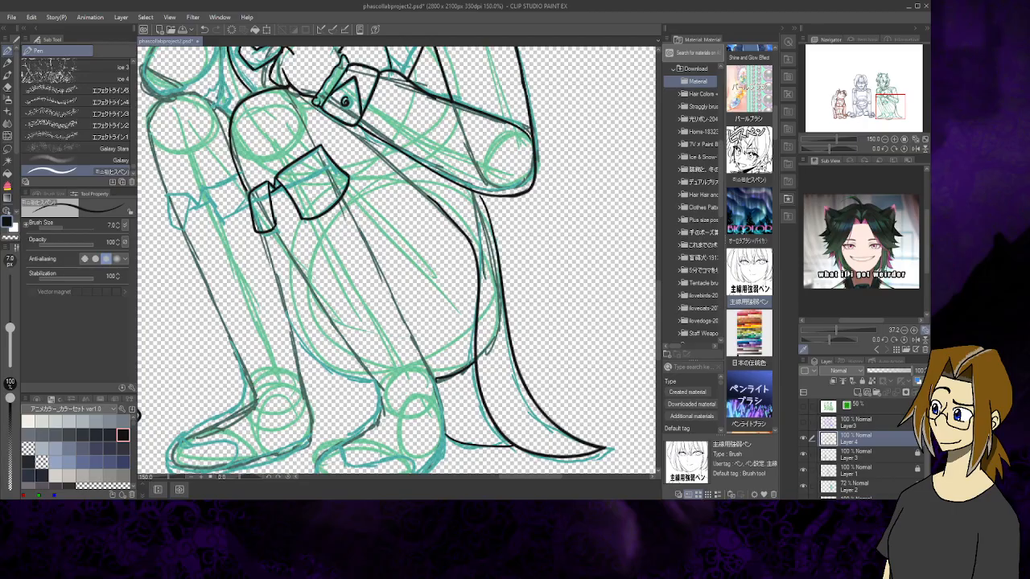
Ink the front edge of the near boot from the cuff to the instep, erasing the stray overlap at the ankle
drag(270, 232, 371, 386)
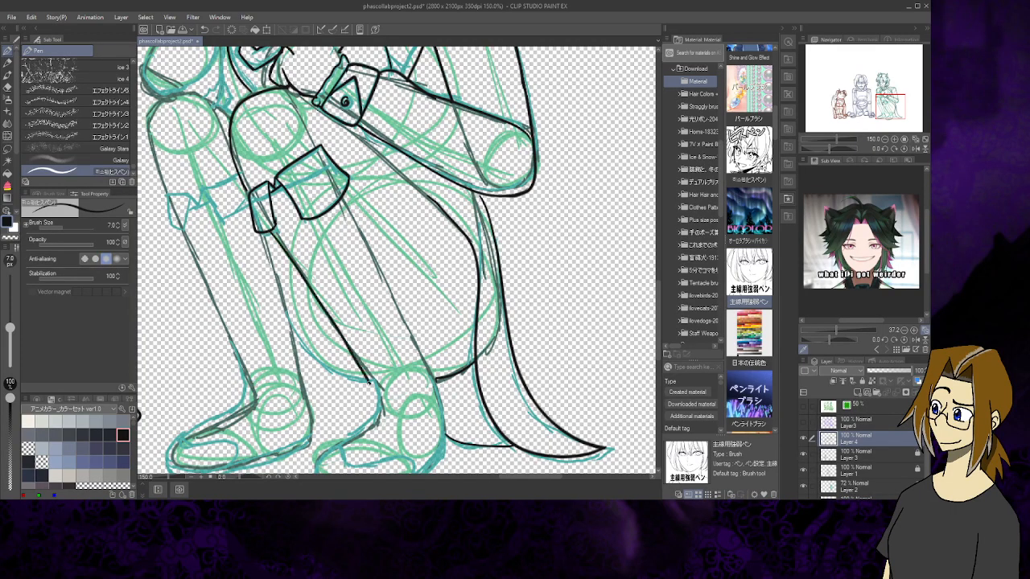
mouse_move(352, 352)
mouse_down()
mouse_move(378, 390)
mouse_move(376, 424)
mouse_up()
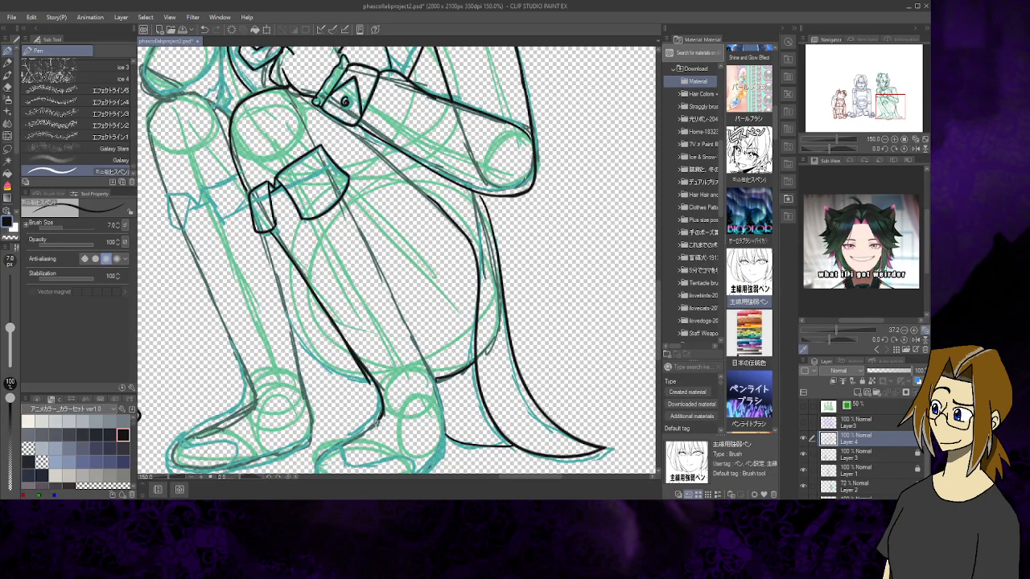
click(9, 90)
drag(369, 384, 347, 353)
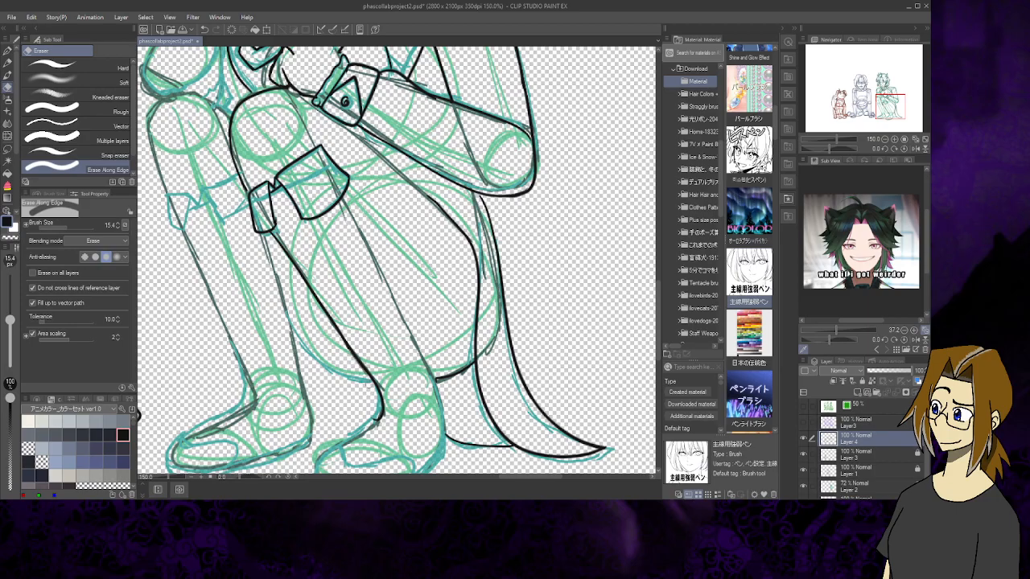
drag(374, 412, 372, 422)
click(8, 50)
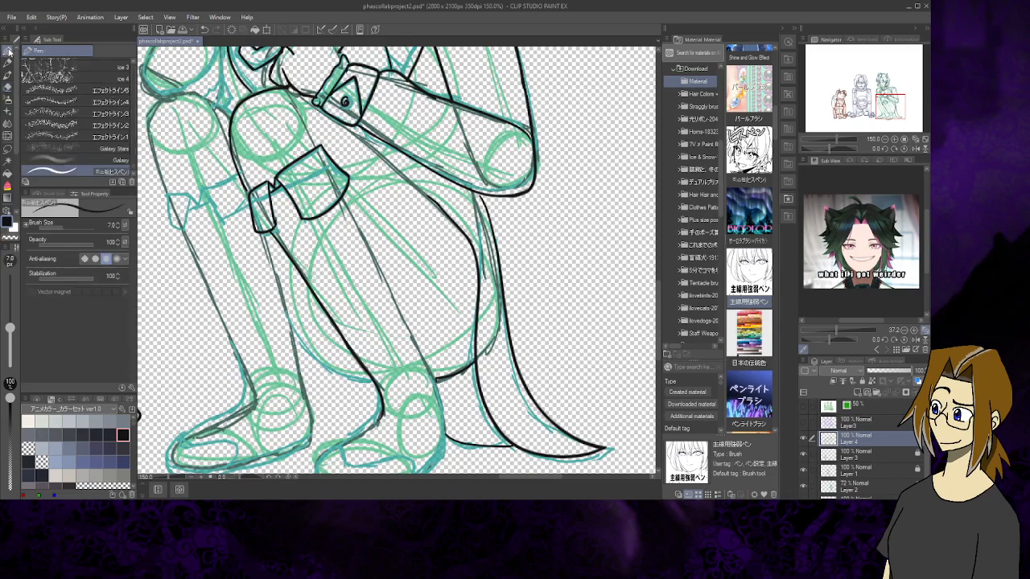
drag(383, 411, 355, 439)
Ink the near boot's toe cap and sole, along with the back edge of the leg curving down to the heel
scroll(396, 260, down, 3)
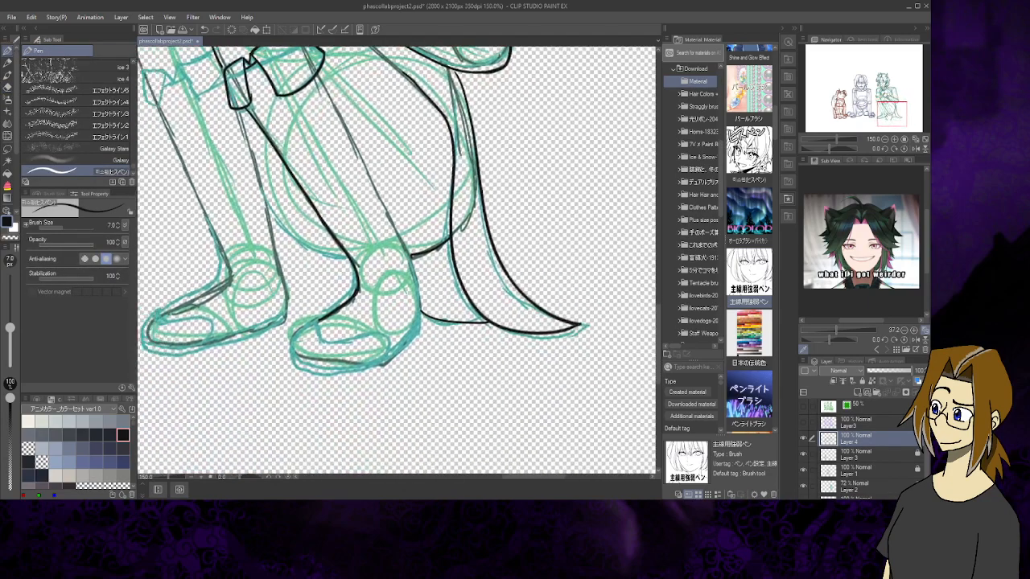
drag(397, 261, 421, 277)
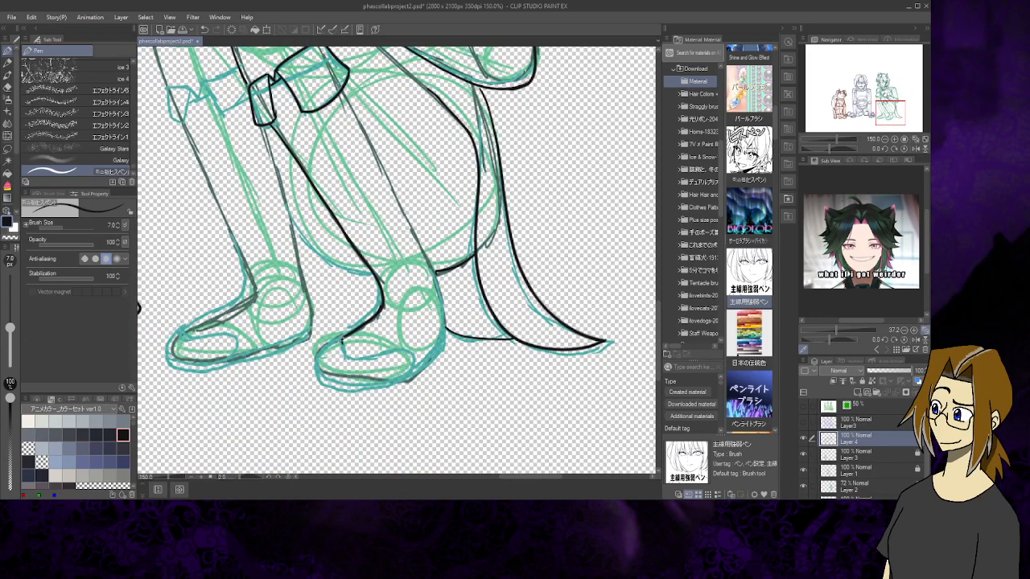
mouse_move(342, 335)
mouse_down()
mouse_move(321, 354)
mouse_move(318, 372)
mouse_move(331, 382)
mouse_move(369, 384)
mouse_move(412, 358)
mouse_move(342, 340)
mouse_move(321, 385)
mouse_move(359, 391)
mouse_move(406, 379)
mouse_move(447, 338)
mouse_up()
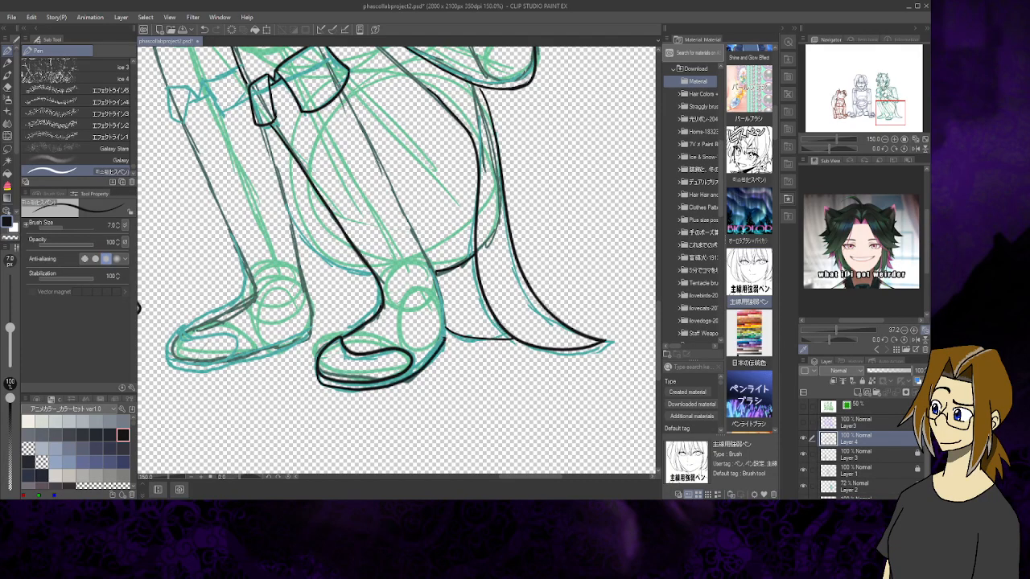
mouse_move(374, 149)
mouse_down()
mouse_move(438, 282)
mouse_move(447, 343)
mouse_up()
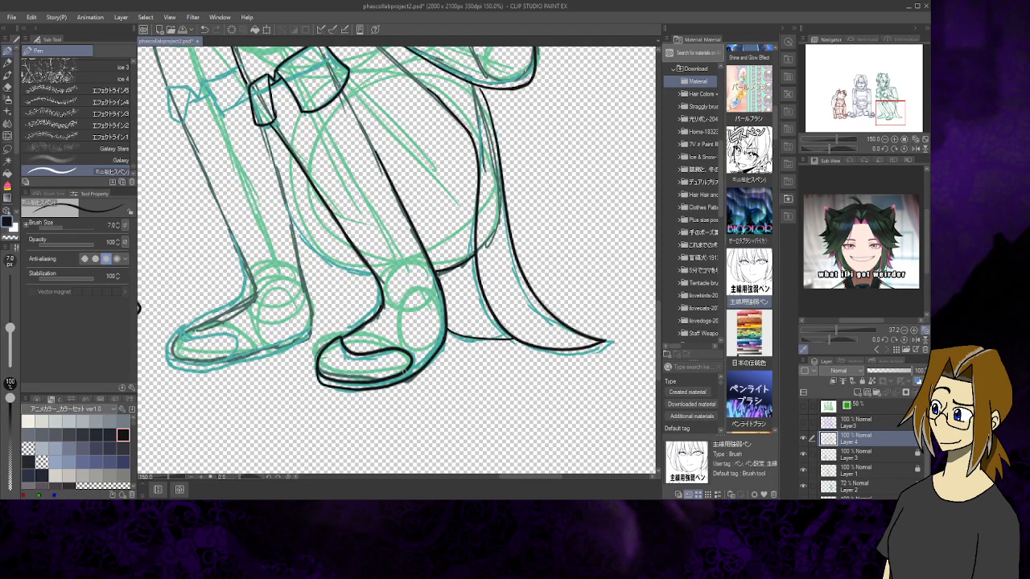
drag(407, 370, 450, 330)
Ink the far knee's rounded outline and the folded boot cuff below it, with its front tab and side flap
mouse_move(890, 112)
mouse_down()
mouse_move(878, 111)
mouse_move(877, 86)
mouse_move(853, 103)
mouse_move(879, 105)
mouse_up()
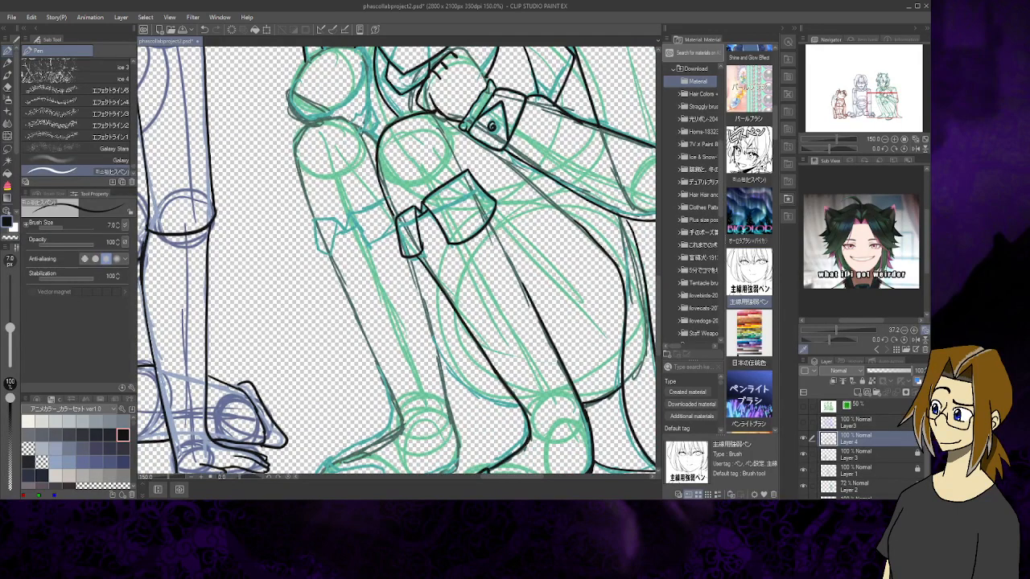
drag(344, 115, 383, 143)
mouse_move(346, 115)
mouse_down()
mouse_move(306, 128)
mouse_move(297, 151)
mouse_move(297, 181)
mouse_move(322, 223)
mouse_move(316, 255)
mouse_move(328, 253)
mouse_move(338, 223)
mouse_move(344, 231)
mouse_move(328, 220)
mouse_move(344, 231)
mouse_up()
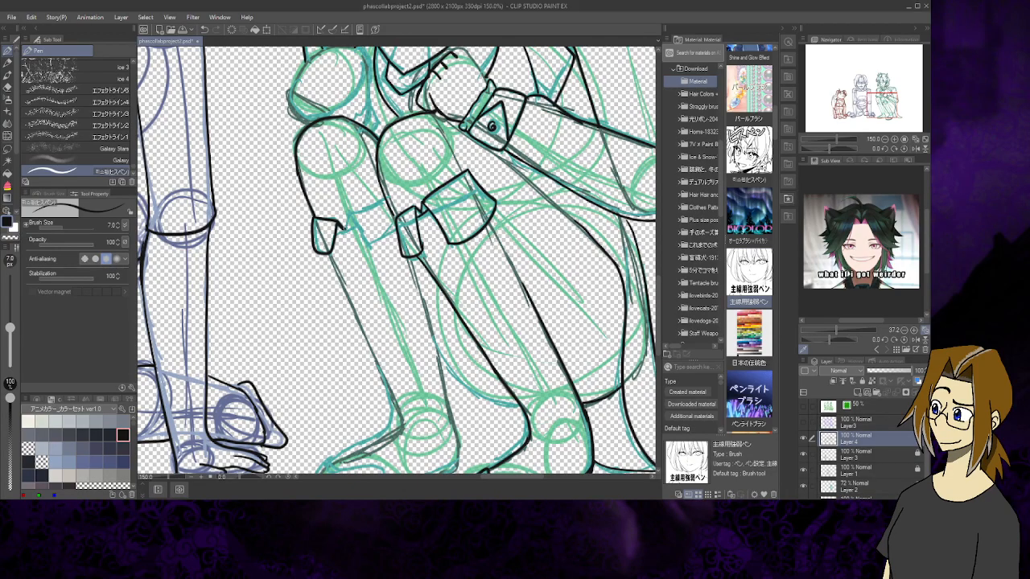
mouse_move(343, 231)
mouse_down()
mouse_move(351, 213)
mouse_move(375, 246)
mouse_move(393, 228)
mouse_move(370, 201)
mouse_move(384, 189)
mouse_up()
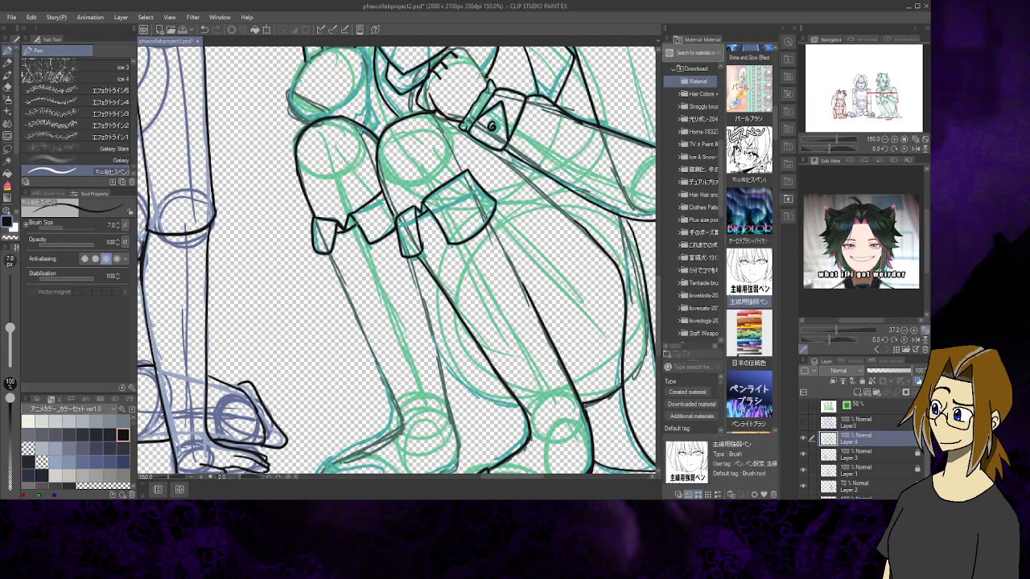
drag(362, 233, 626, 259)
Ink the back and front edges of the far boot's shaft from the folded cuff down to the ankle, redoing uneven strokes
mouse_move(868, 104)
mouse_down()
mouse_move(863, 92)
mouse_move(877, 88)
mouse_move(865, 105)
mouse_move(845, 103)
mouse_move(856, 109)
mouse_move(856, 84)
mouse_move(872, 114)
mouse_up()
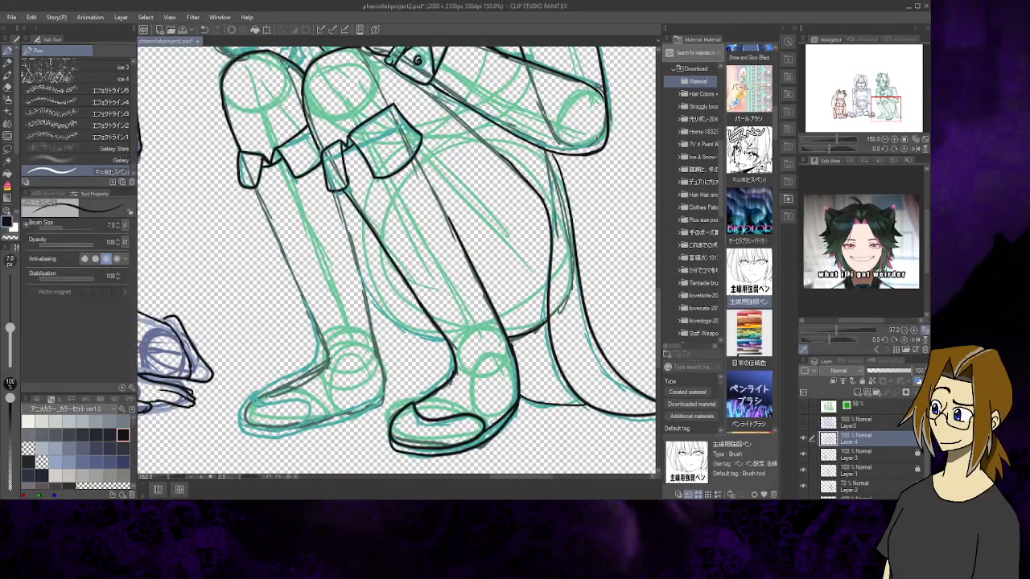
drag(335, 193, 384, 407)
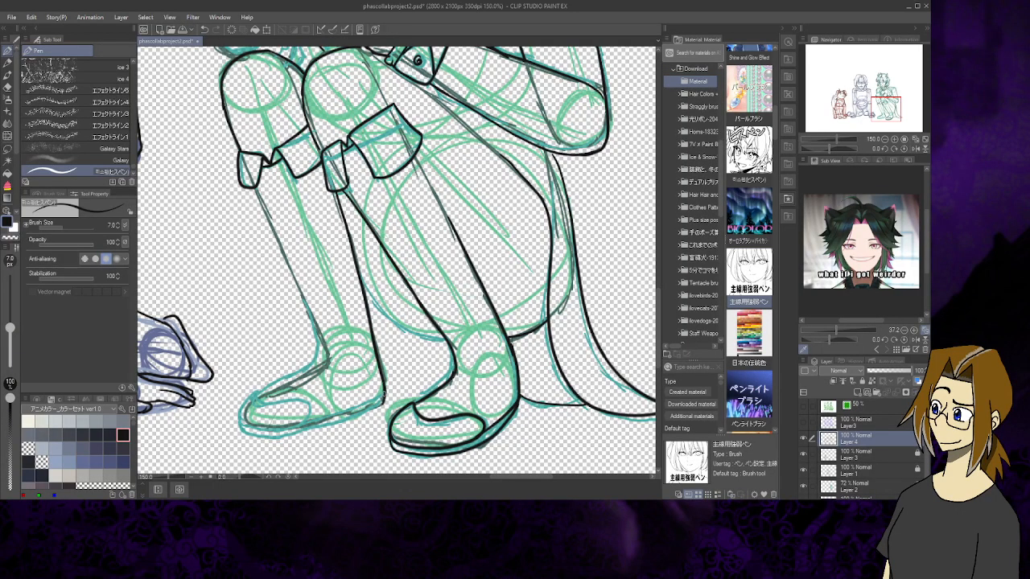
drag(252, 186, 294, 286)
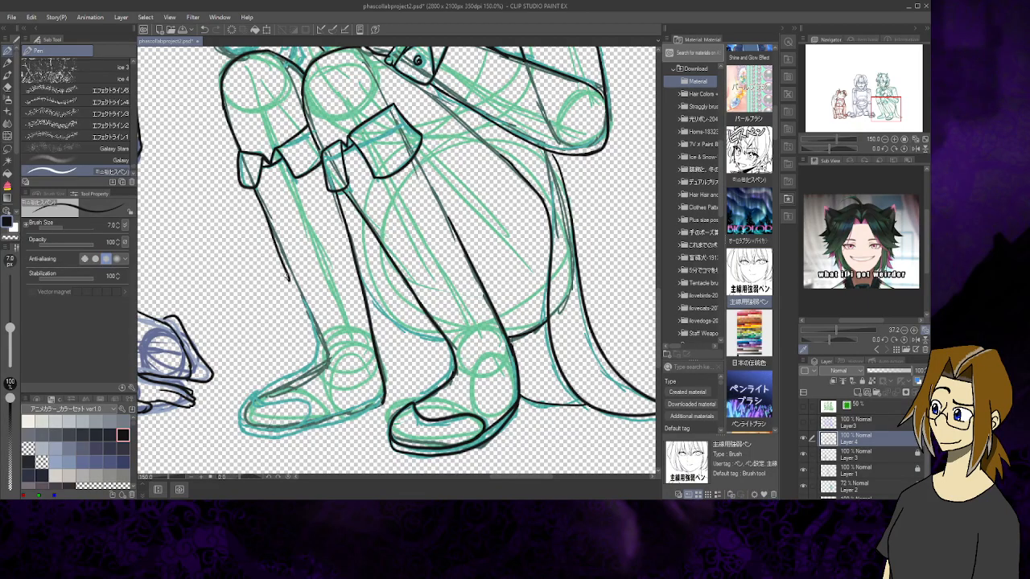
click(204, 30)
drag(252, 183, 330, 361)
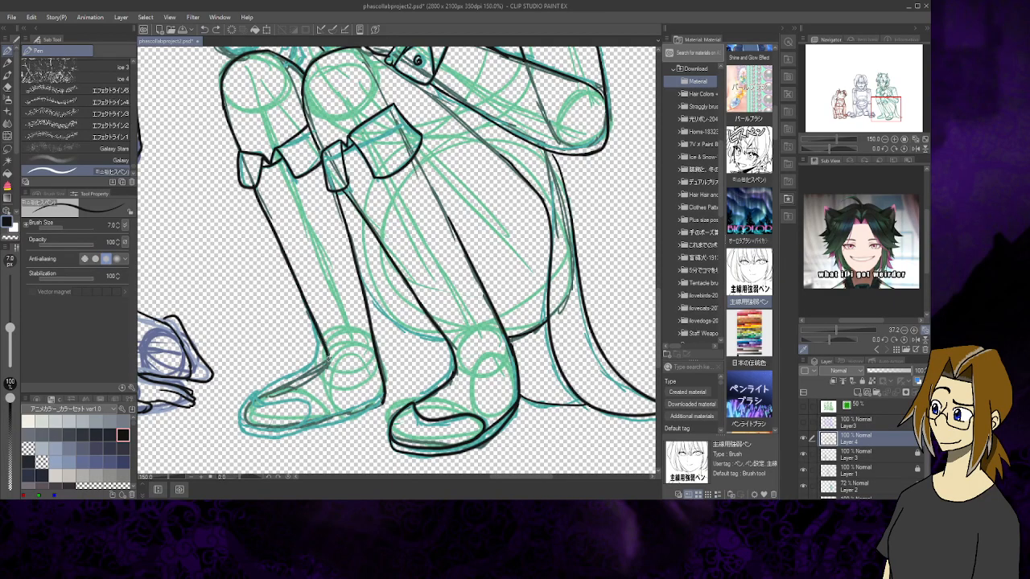
click(204, 30)
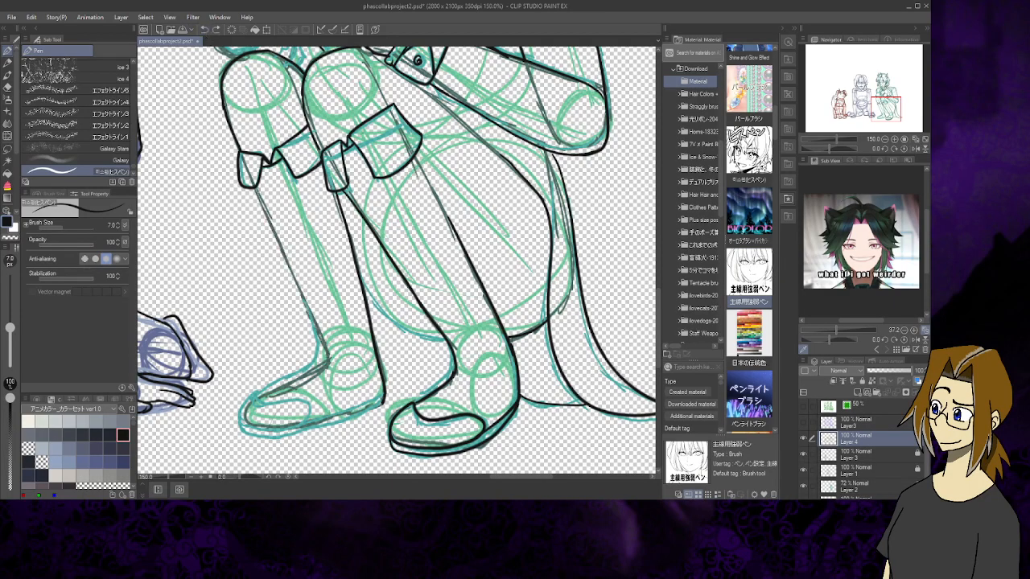
drag(253, 184, 314, 333)
Ink the far boot's instep, curved toe cap and sole through to the heel, redoing the sole line
mouse_move(297, 293)
mouse_down()
mouse_move(314, 372)
mouse_move(256, 403)
mouse_move(298, 399)
mouse_move(308, 414)
mouse_move(301, 425)
mouse_up()
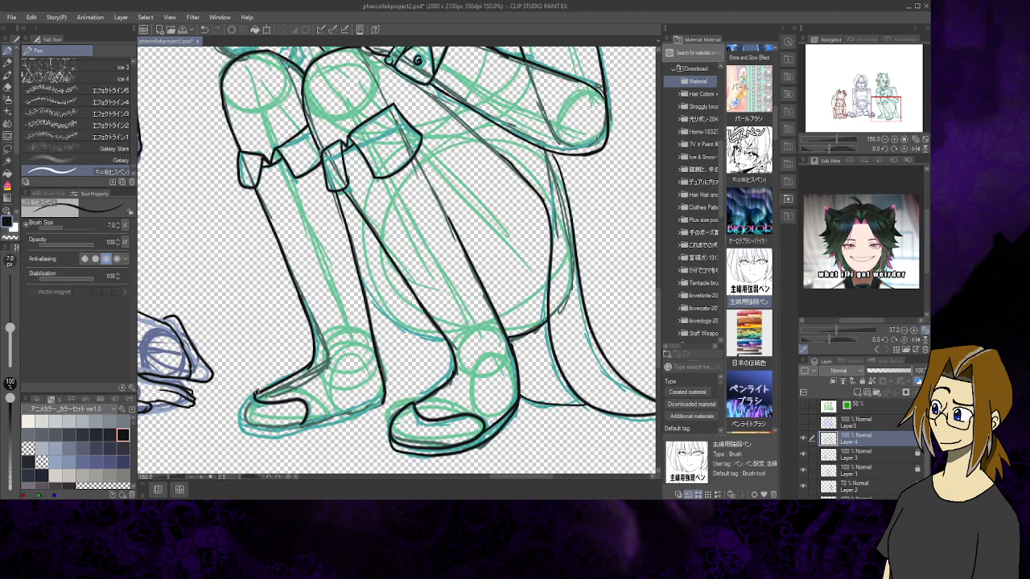
mouse_move(260, 391)
mouse_down()
mouse_move(272, 427)
mouse_move(307, 417)
mouse_up()
drag(240, 424, 246, 434)
drag(263, 438, 348, 409)
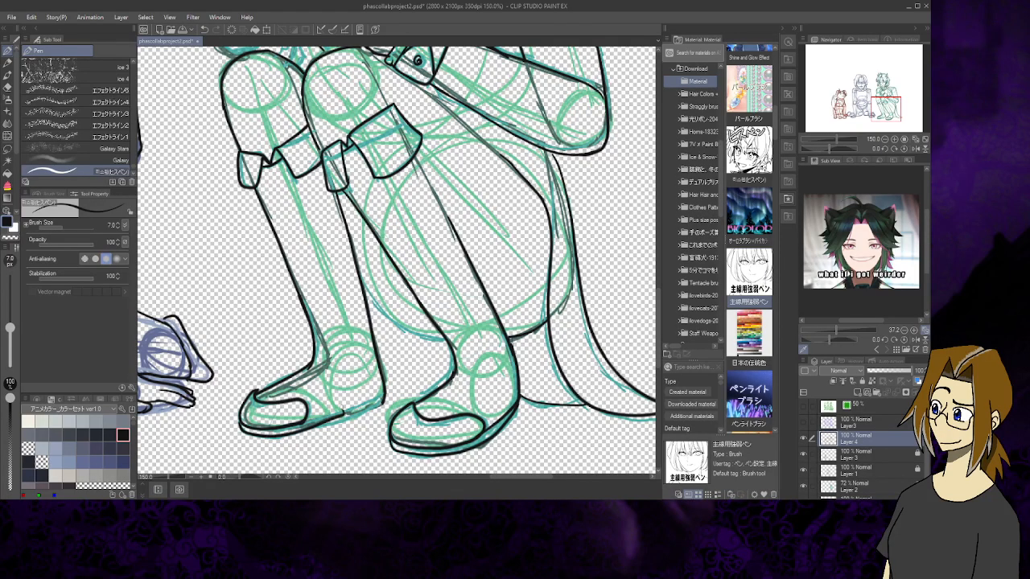
click(204, 29)
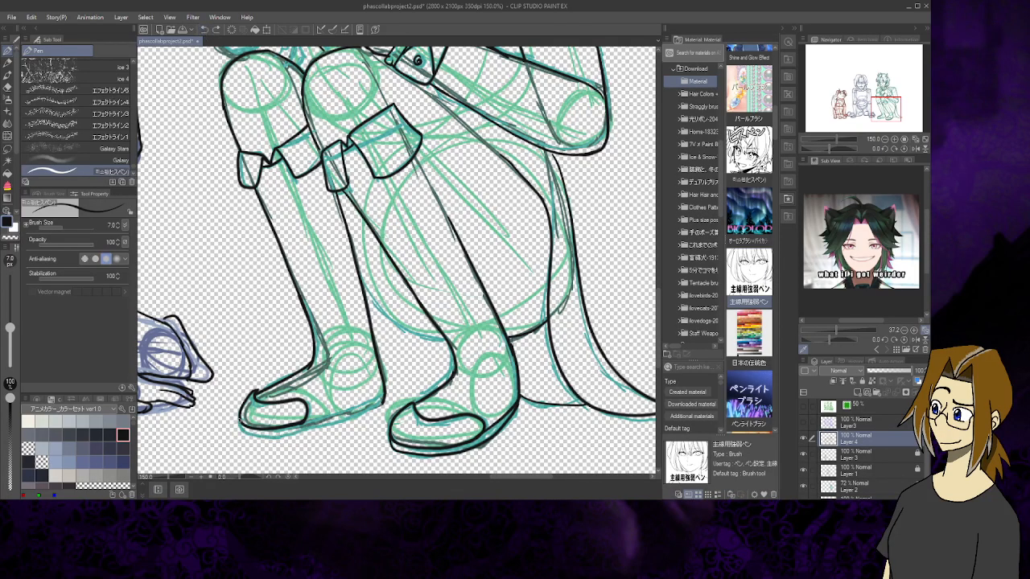
mouse_move(238, 418)
mouse_down()
mouse_move(248, 437)
mouse_move(283, 439)
mouse_move(385, 401)
mouse_up()
drag(301, 423, 387, 394)
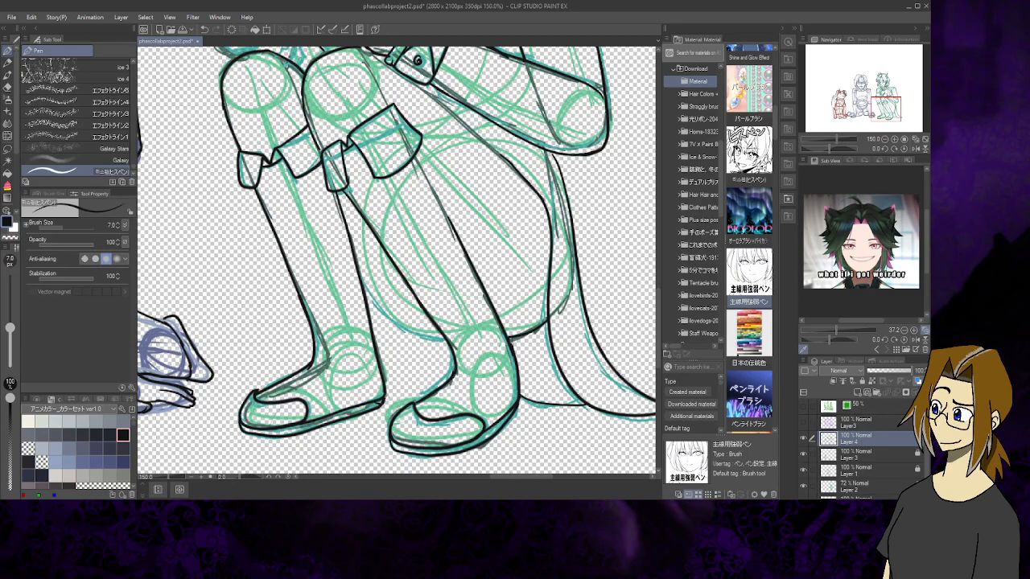
Ink the rounded outline of the cat-eared character's far arm where it rests above the far knee
drag(877, 112, 876, 88)
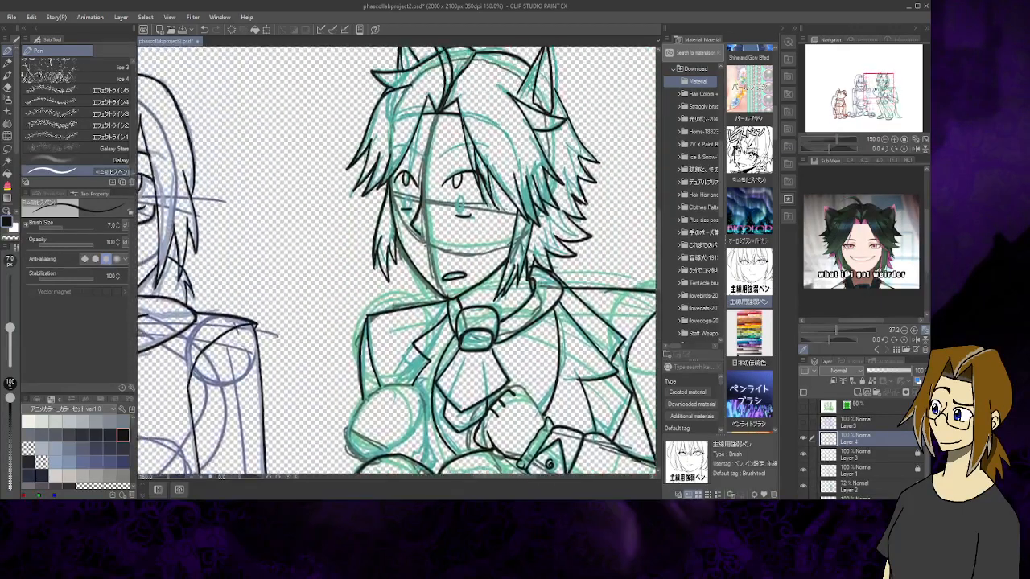
drag(435, 273, 427, 233)
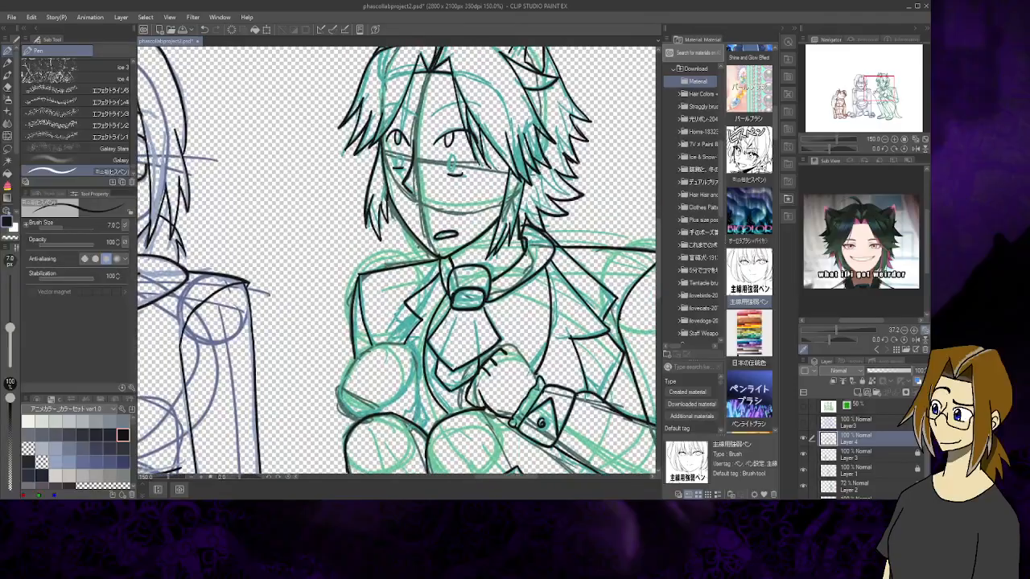
drag(876, 89, 876, 88)
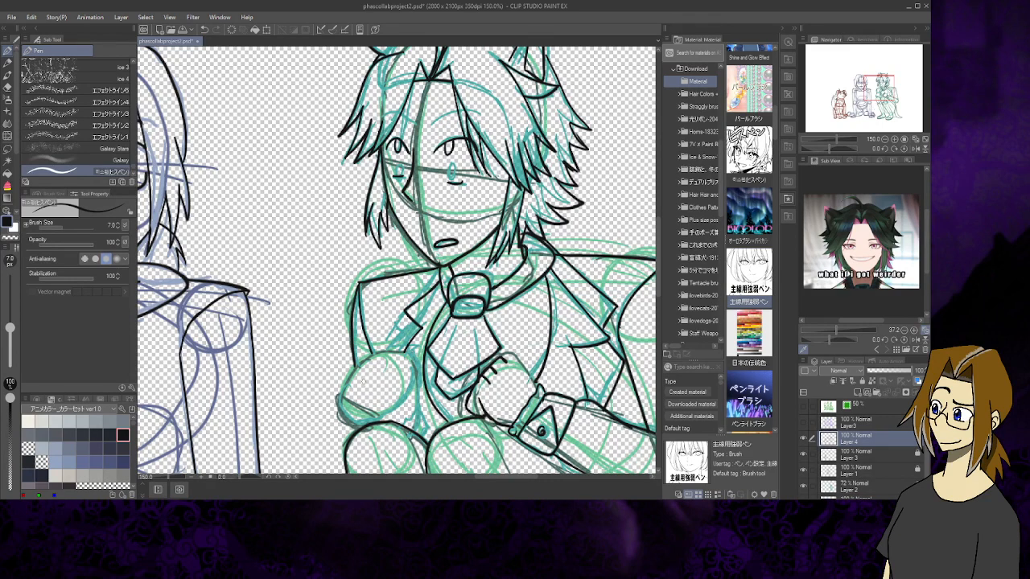
mouse_move(352, 366)
mouse_down()
mouse_move(338, 401)
mouse_move(354, 429)
mouse_move(343, 407)
mouse_up()
mouse_move(353, 367)
mouse_down()
mouse_move(400, 364)
mouse_move(397, 422)
mouse_up()
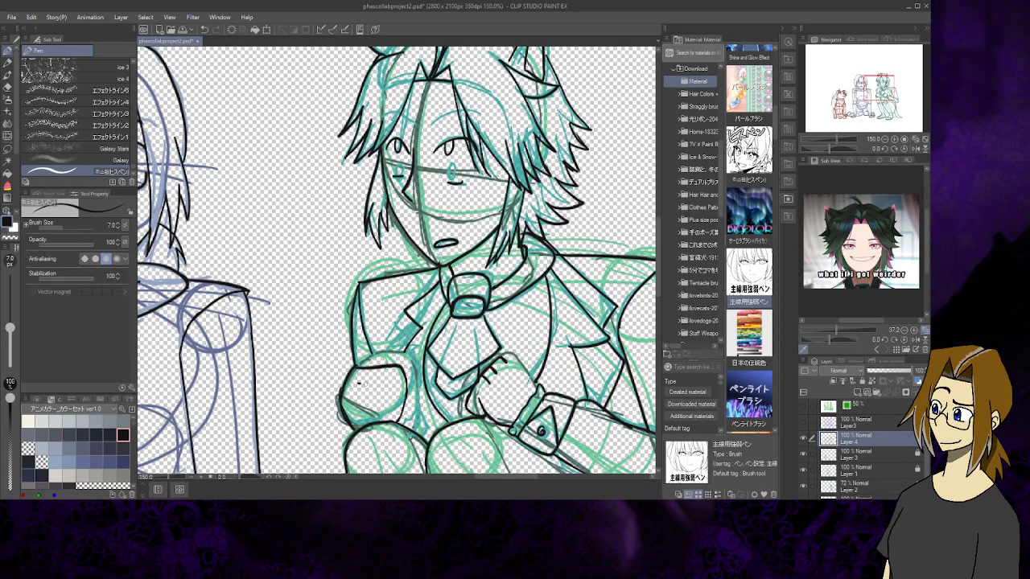
Clear the inside of the far arm's rounded end with the eraser and ink a curved inner edge there
drag(359, 384, 406, 376)
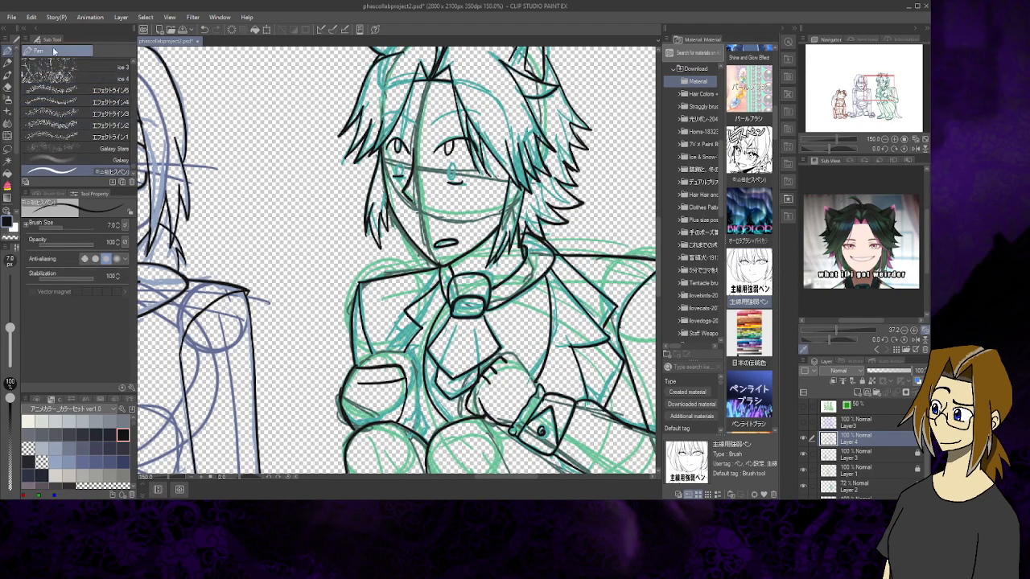
click(7, 86)
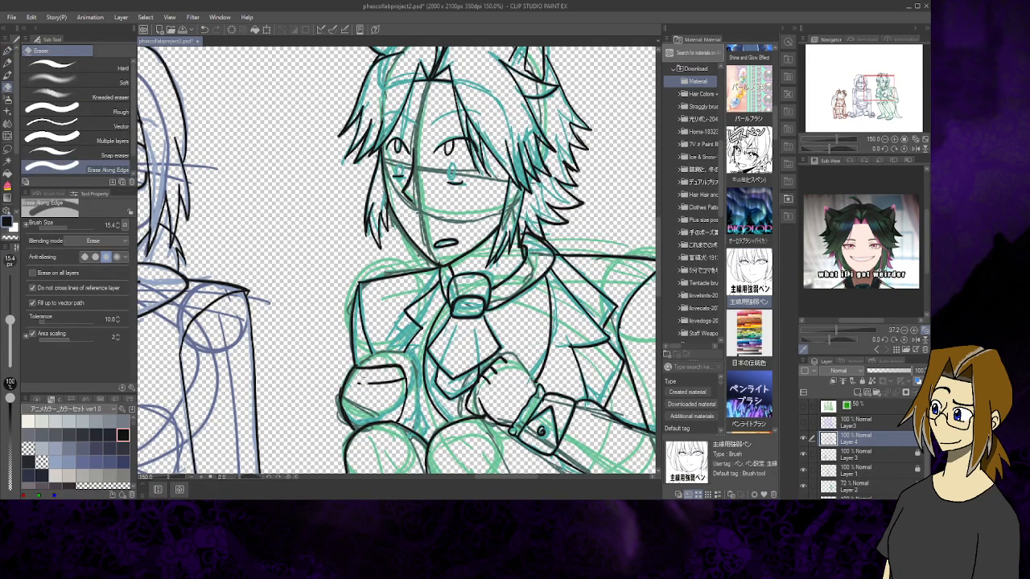
mouse_move(364, 375)
mouse_down()
mouse_move(375, 373)
mouse_move(367, 385)
mouse_move(378, 371)
mouse_move(403, 374)
mouse_move(400, 418)
mouse_up()
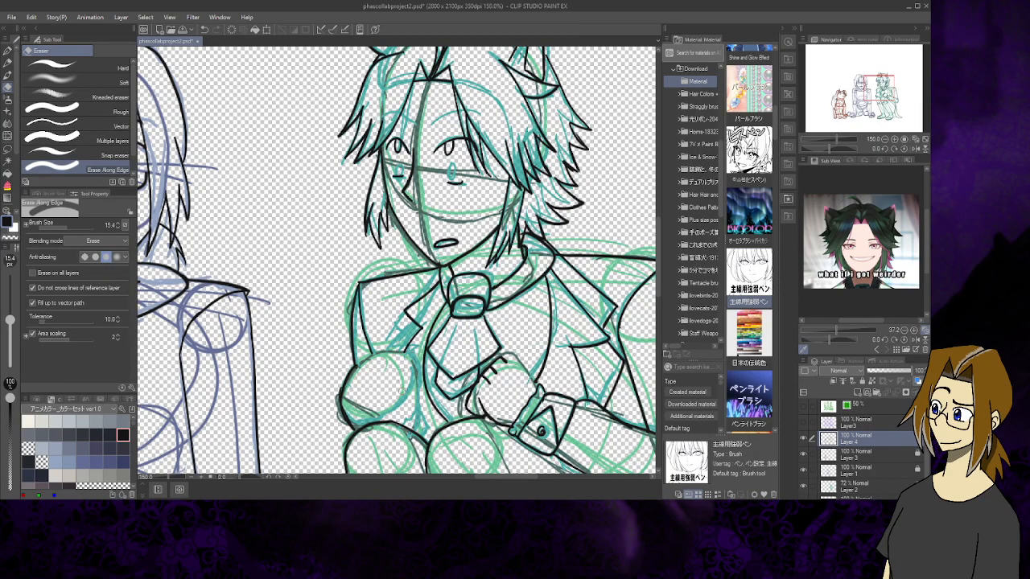
click(7, 50)
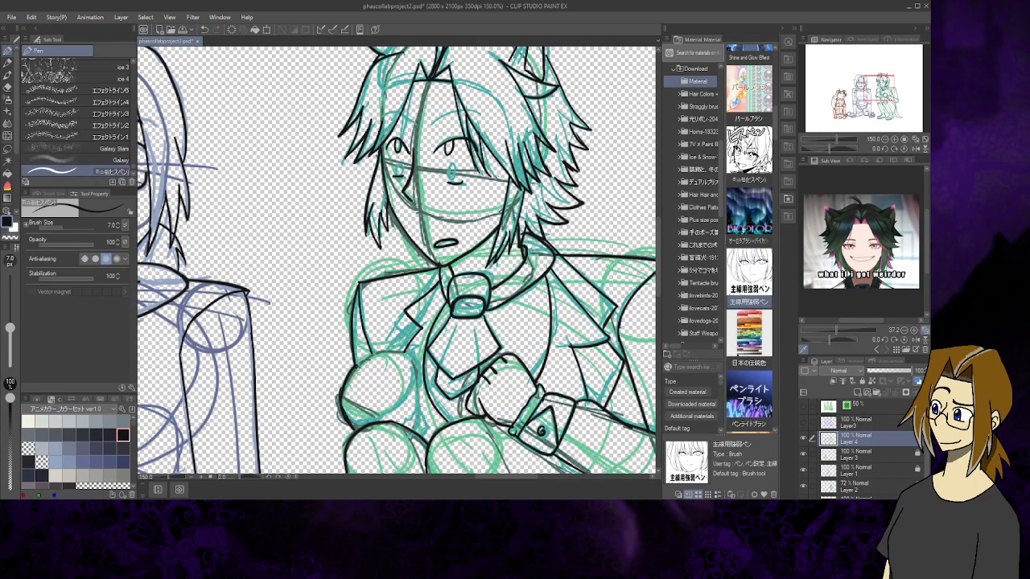
mouse_move(348, 378)
mouse_down()
mouse_move(370, 360)
mouse_move(383, 375)
mouse_move(380, 419)
mouse_up()
Clean up the line art where the front edge of the dog's bandana meets the neck
drag(258, 282, 645, 243)
mouse_move(451, 386)
mouse_down()
mouse_move(482, 181)
mouse_move(432, 81)
mouse_move(417, 86)
mouse_up()
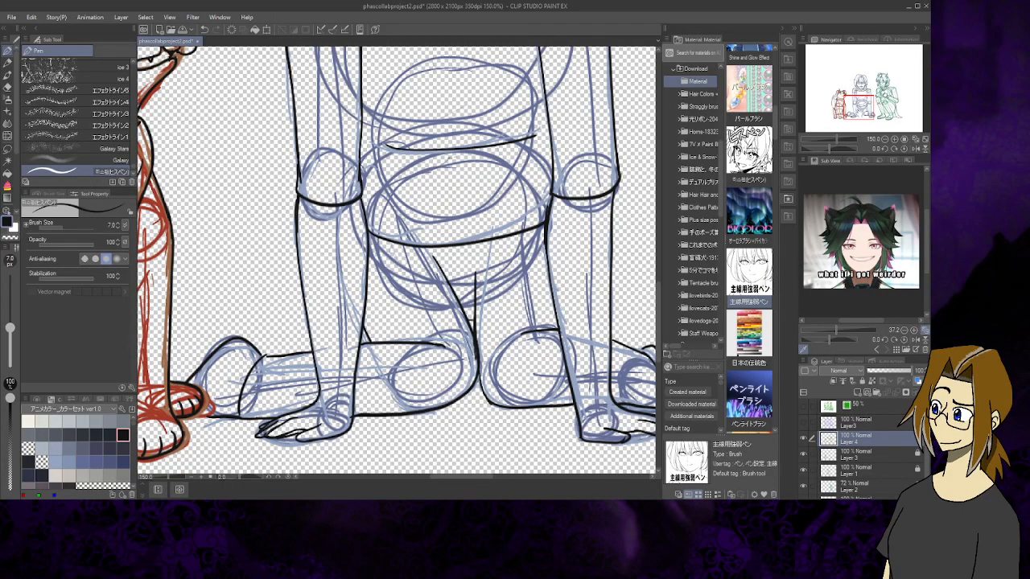
mouse_move(242, 265)
mouse_down()
mouse_move(552, 239)
mouse_move(467, 418)
mouse_move(457, 399)
mouse_move(465, 346)
mouse_move(480, 330)
mouse_up()
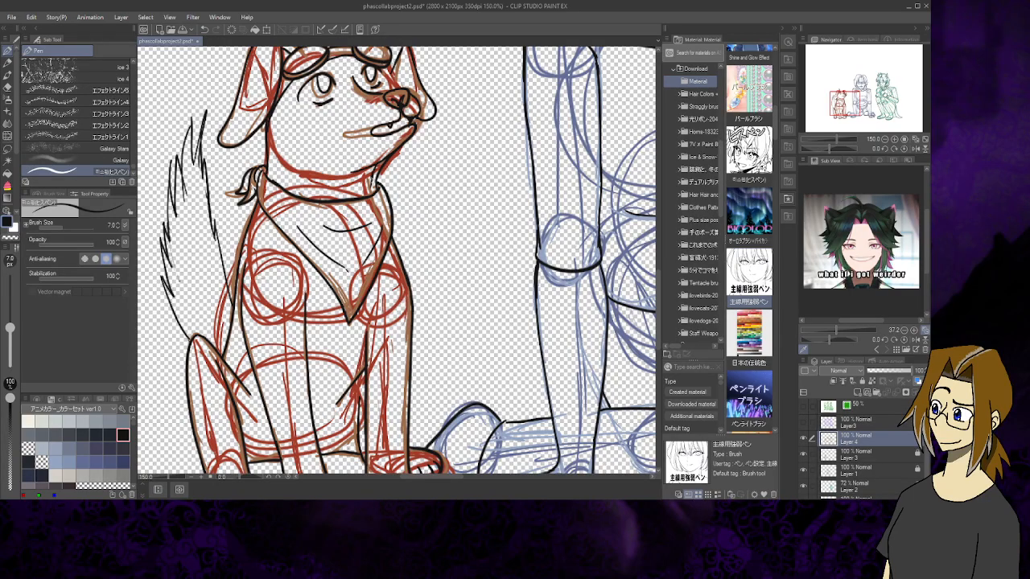
click(8, 87)
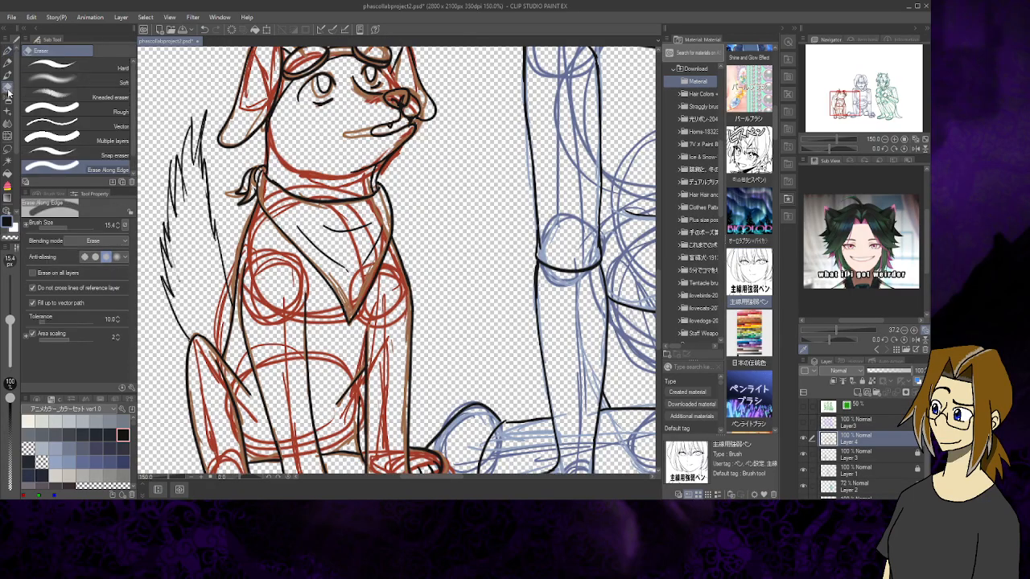
mouse_move(375, 183)
mouse_down()
mouse_move(399, 157)
mouse_move(377, 192)
mouse_up()
click(8, 50)
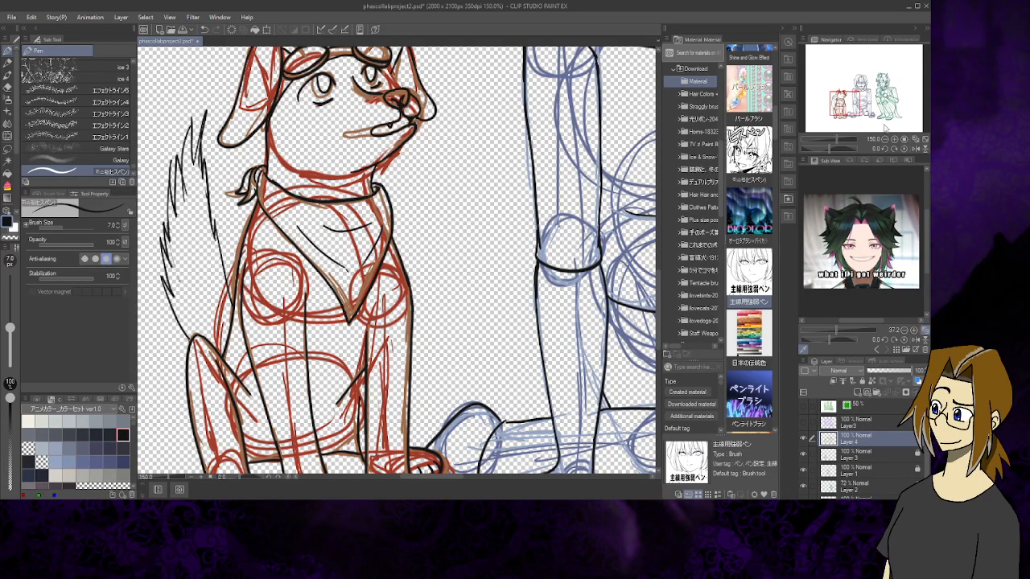
Ink the notched edge of the cat-eared character's far lapel, running from the collar down the jacket
mouse_move(857, 107)
mouse_down()
mouse_move(899, 91)
mouse_move(885, 84)
mouse_move(879, 93)
mouse_up()
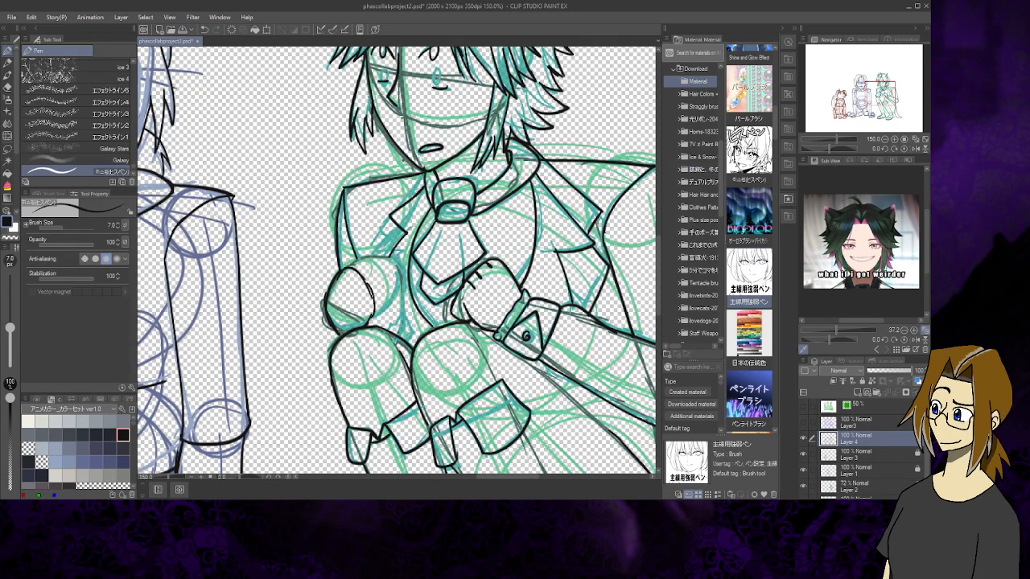
mouse_move(605, 231)
mouse_down()
mouse_move(618, 176)
mouse_move(547, 208)
mouse_move(604, 256)
mouse_up()
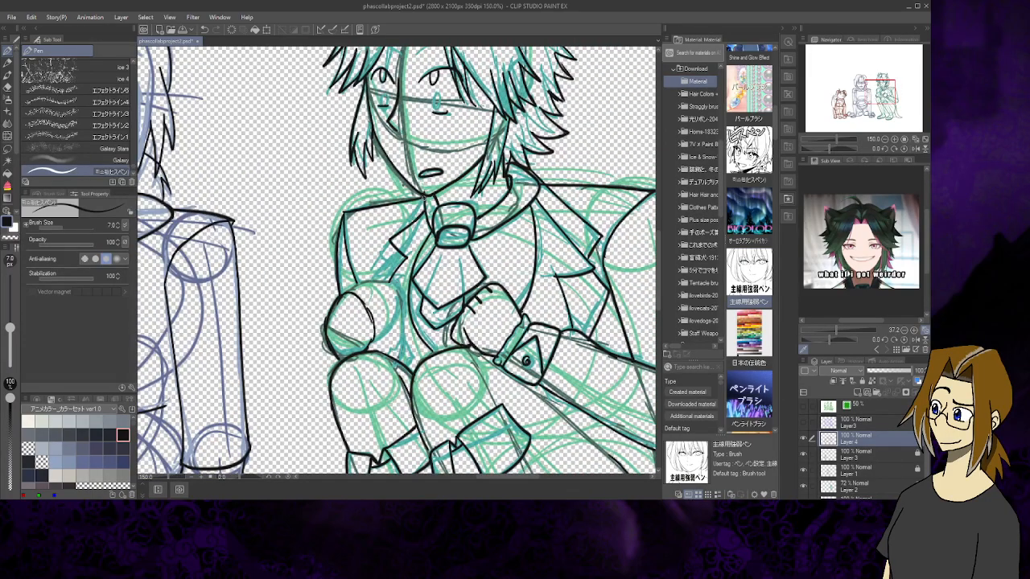
mouse_move(424, 196)
mouse_down()
mouse_move(375, 249)
mouse_move(388, 267)
mouse_move(376, 283)
mouse_up()
drag(876, 96, 878, 96)
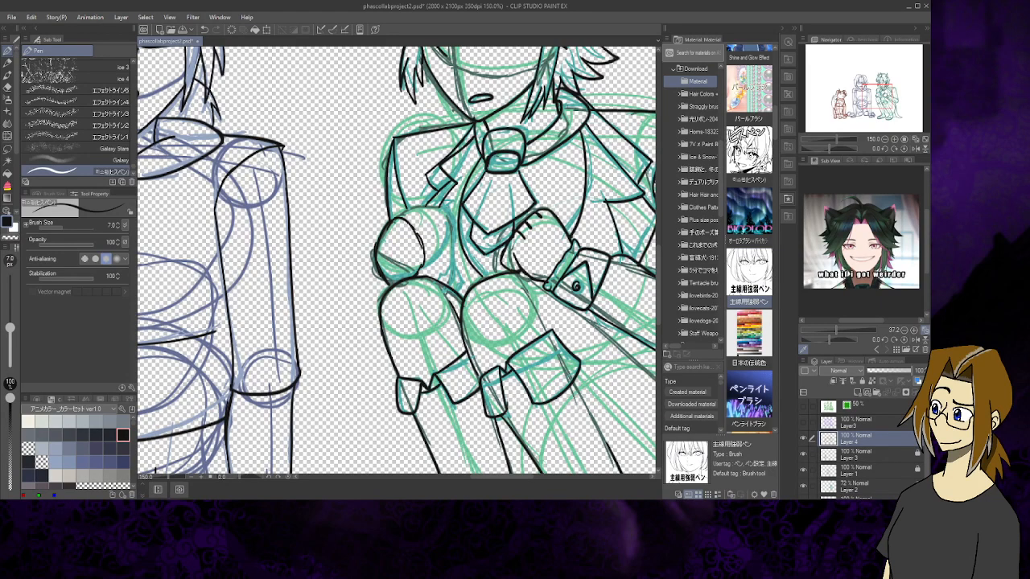
Check the clean line art of all three characters with the sketches on Layer 3, Layer 1 and Layer 2 hidden, and show the sketches again
drag(878, 95, 854, 91)
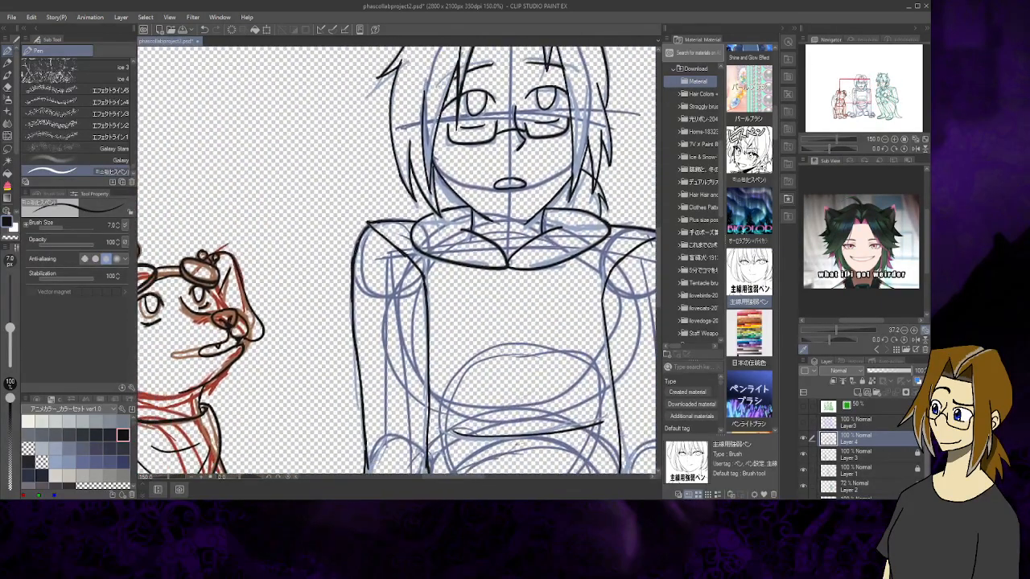
scroll(829, 451, down, 1)
click(803, 443)
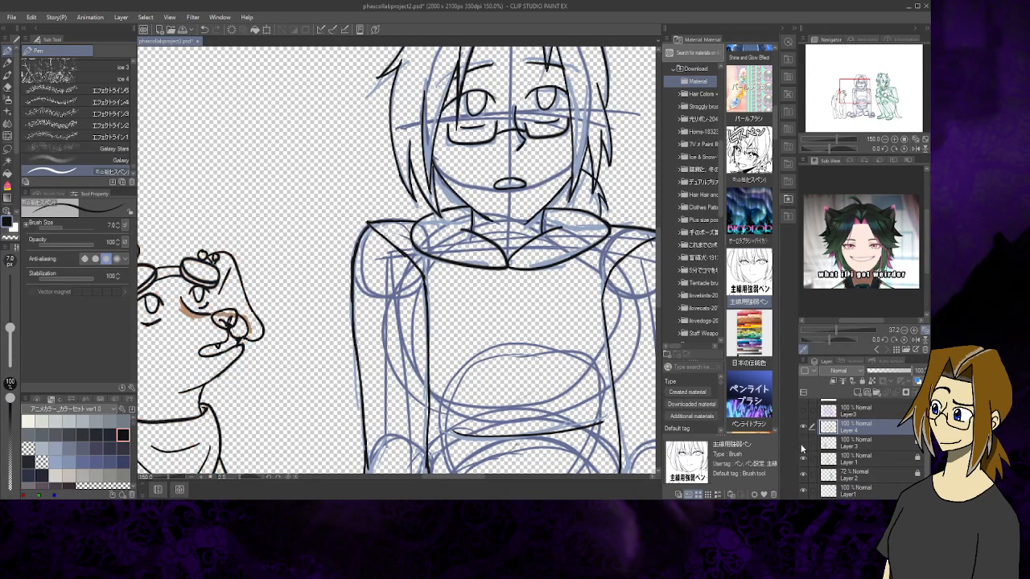
click(803, 460)
click(803, 475)
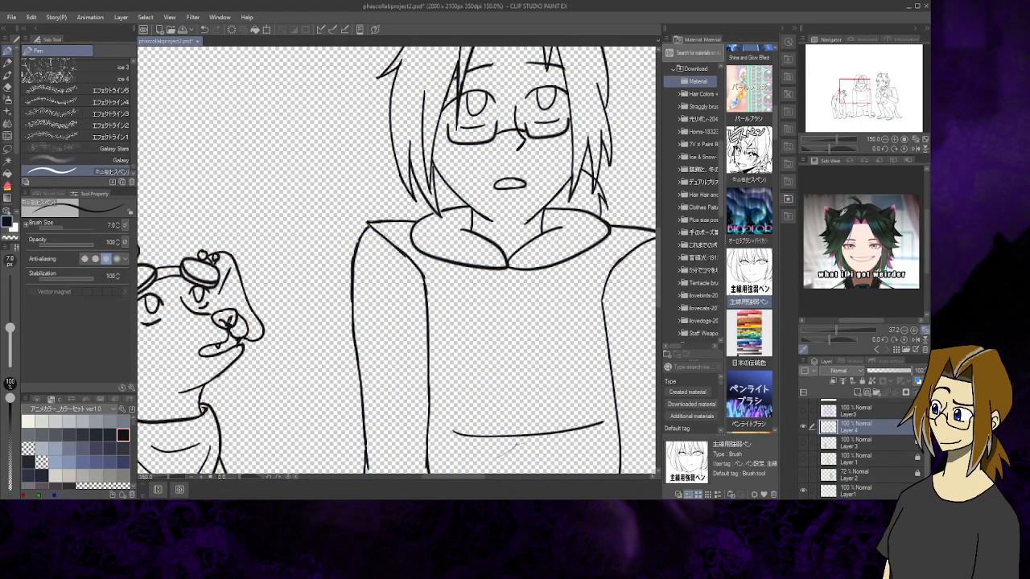
click(919, 139)
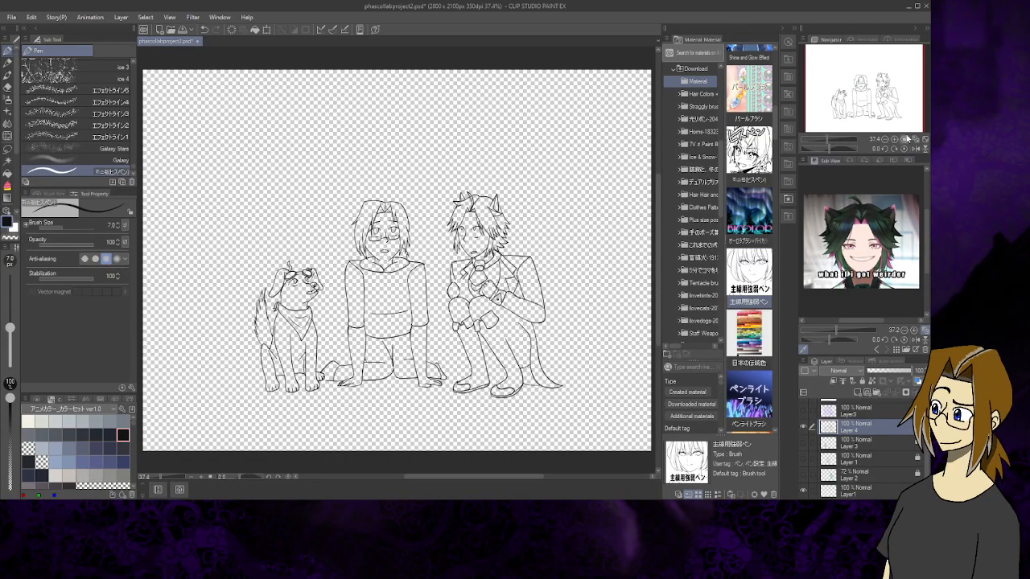
click(803, 443)
click(803, 459)
click(804, 475)
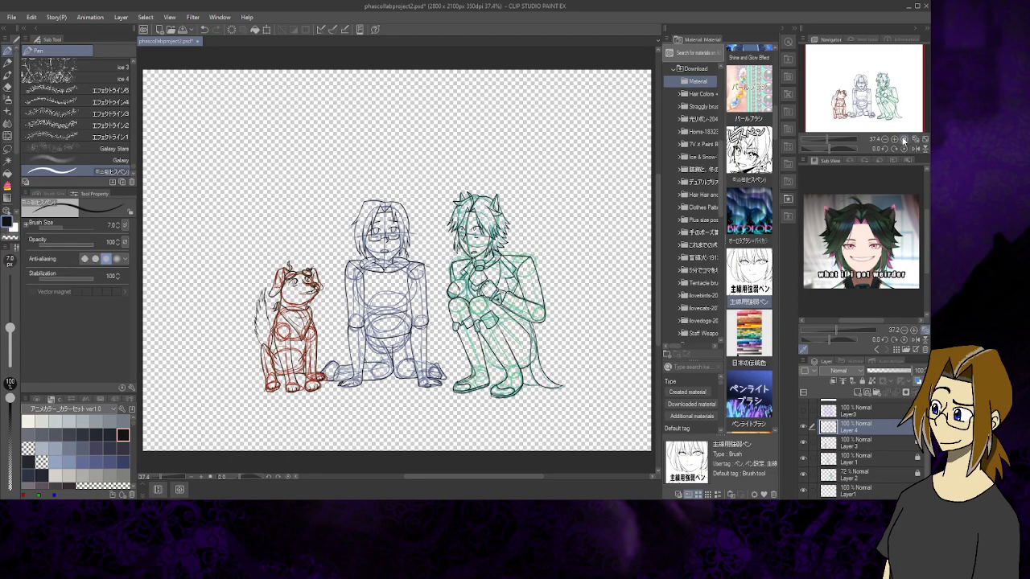
click(893, 141)
click(894, 140)
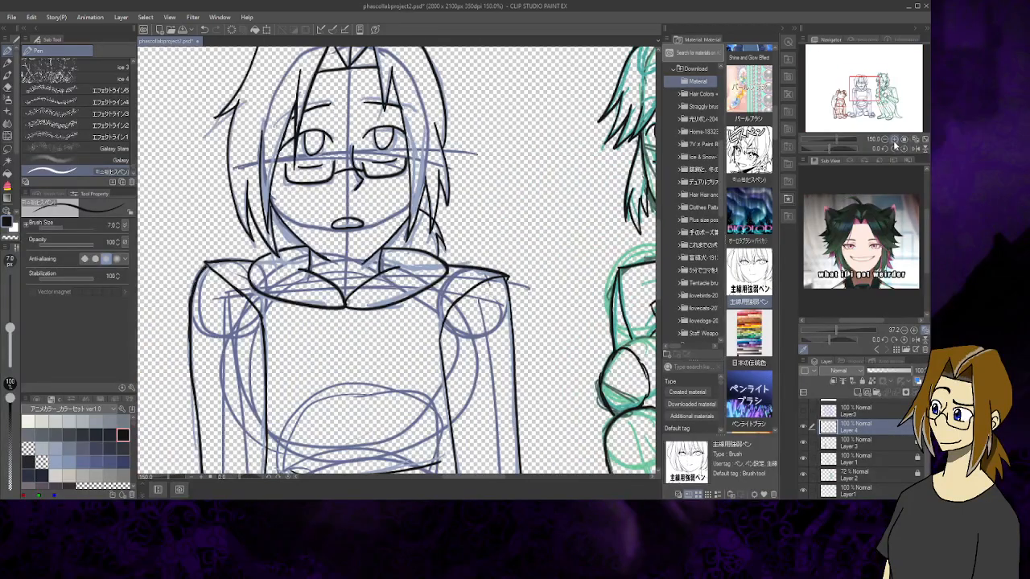
Enlarge the cat-eared reference image's viewing area, keeping enough canvas width for the matching character's head and shoulders
drag(861, 95, 877, 86)
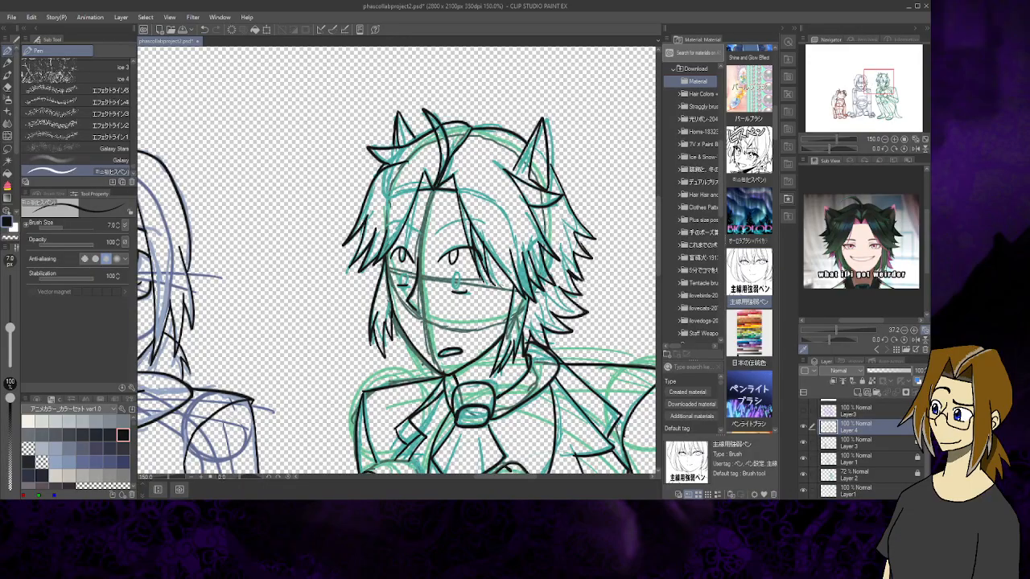
click(816, 161)
drag(796, 237, 559, 268)
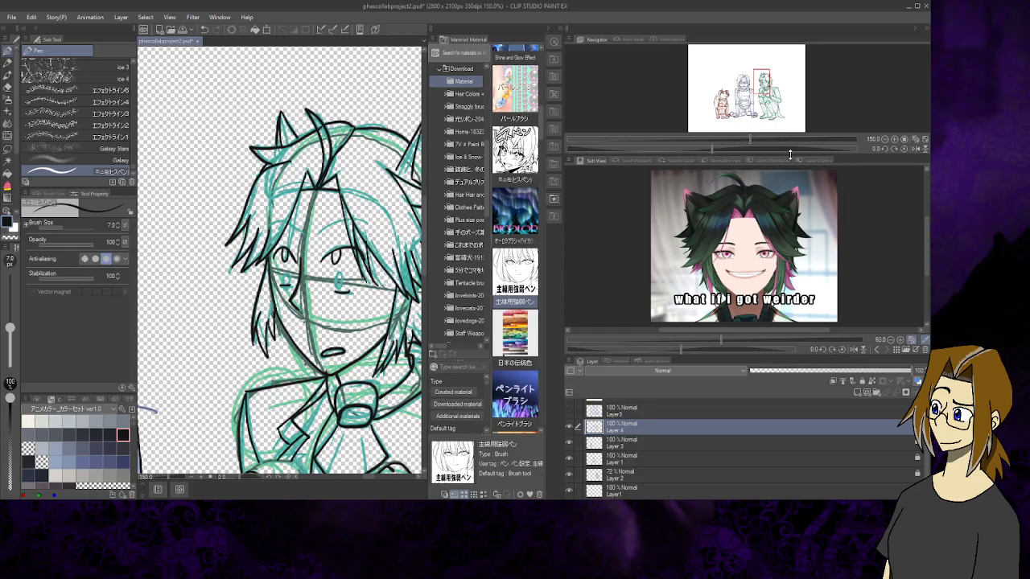
drag(790, 154, 772, 61)
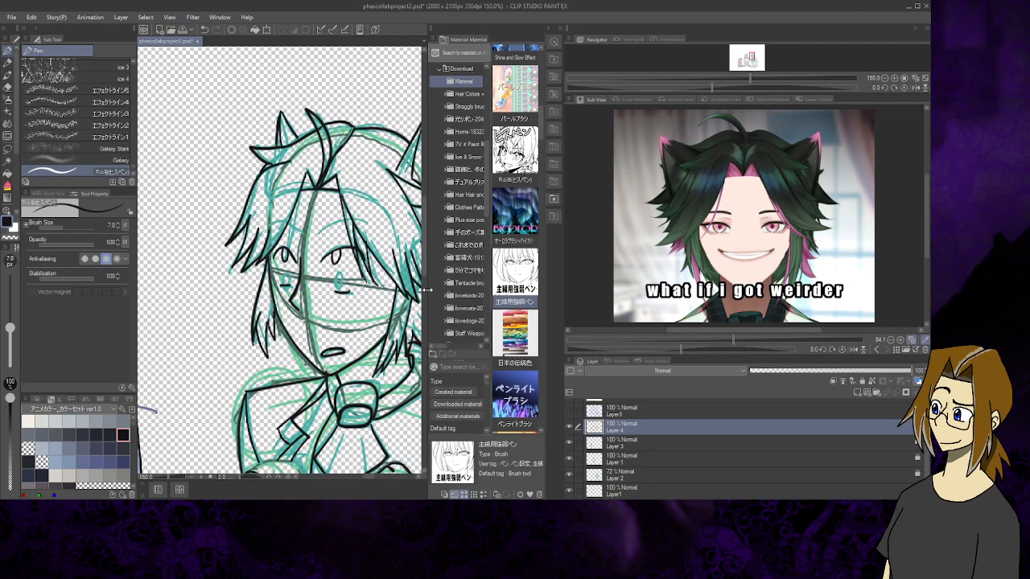
drag(427, 290, 444, 290)
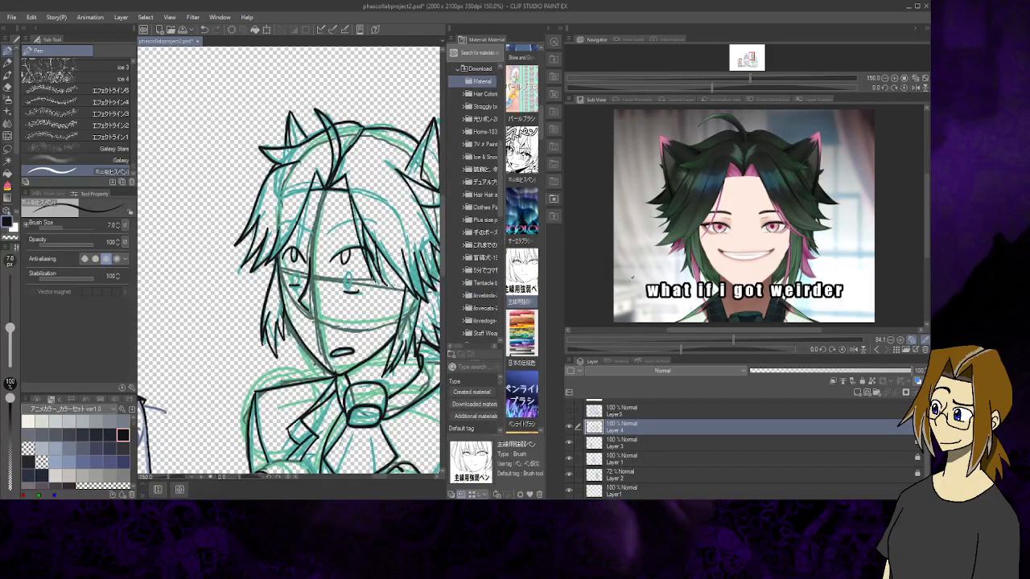
drag(564, 290, 775, 290)
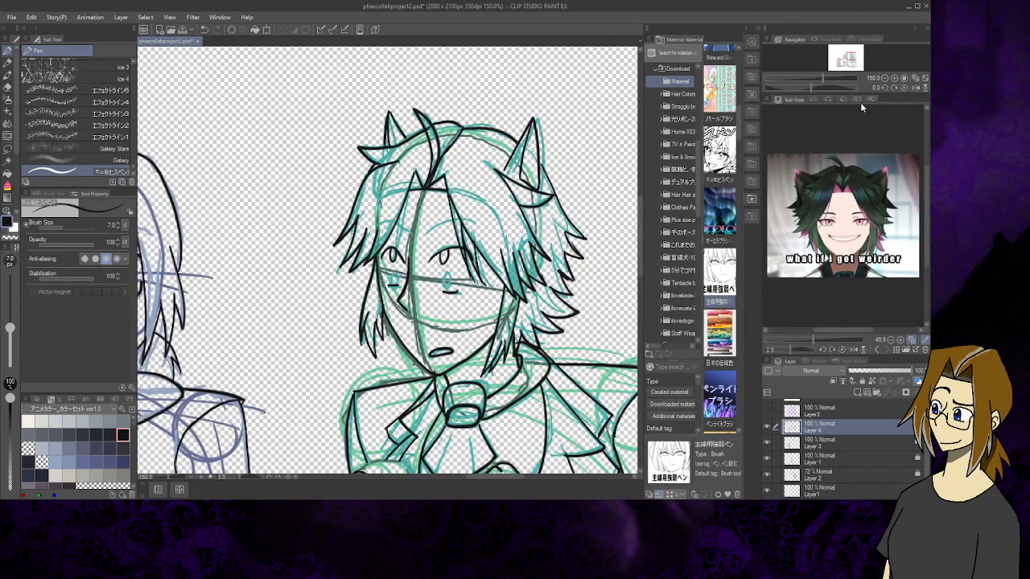
Enlarge the canvas overview and ink the cat-eared character's two eyebrows over the sketch
drag(860, 96, 863, 186)
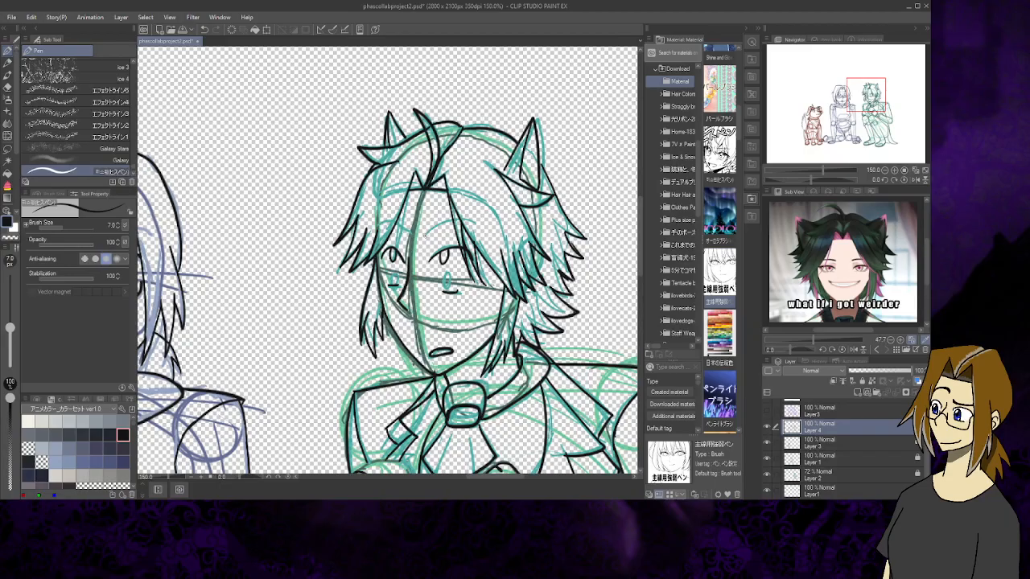
drag(423, 240, 457, 216)
click(205, 29)
drag(410, 189, 397, 256)
drag(379, 230, 392, 222)
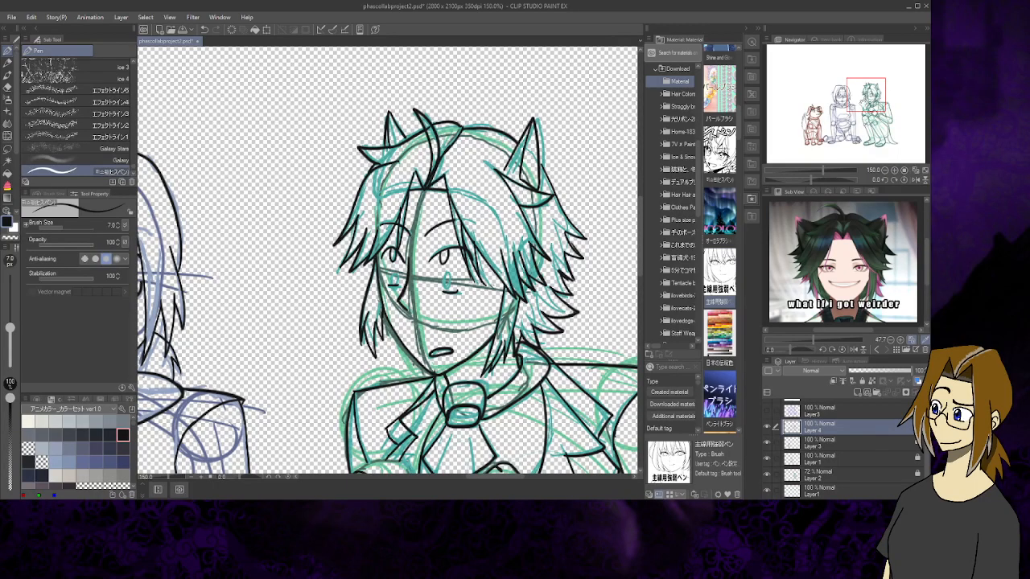
Touch up the side hair strand of the middle character with glasses and ink the edge between the cat-eared character's lower legs
drag(863, 98, 842, 103)
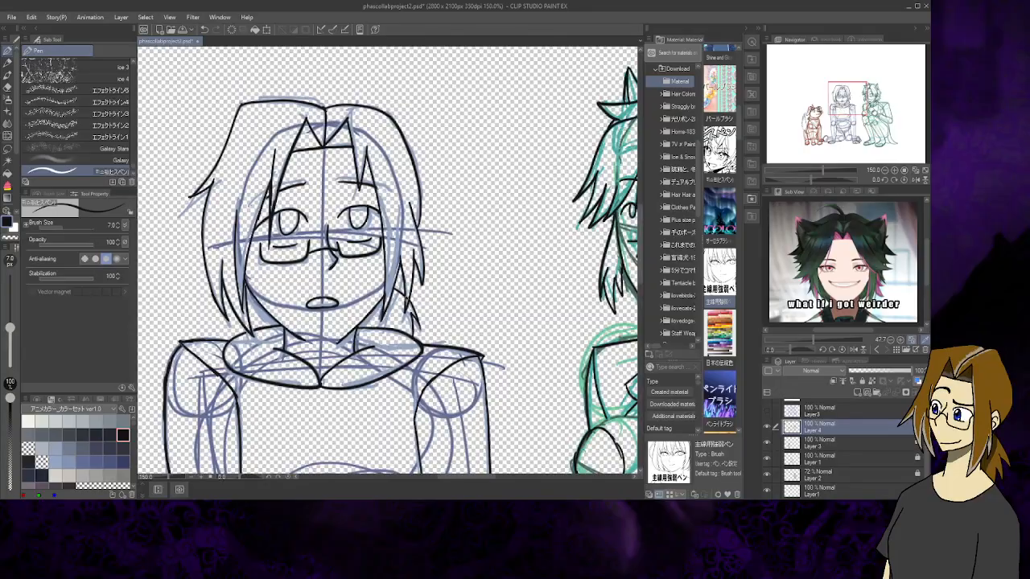
drag(404, 277, 394, 291)
drag(842, 103, 881, 130)
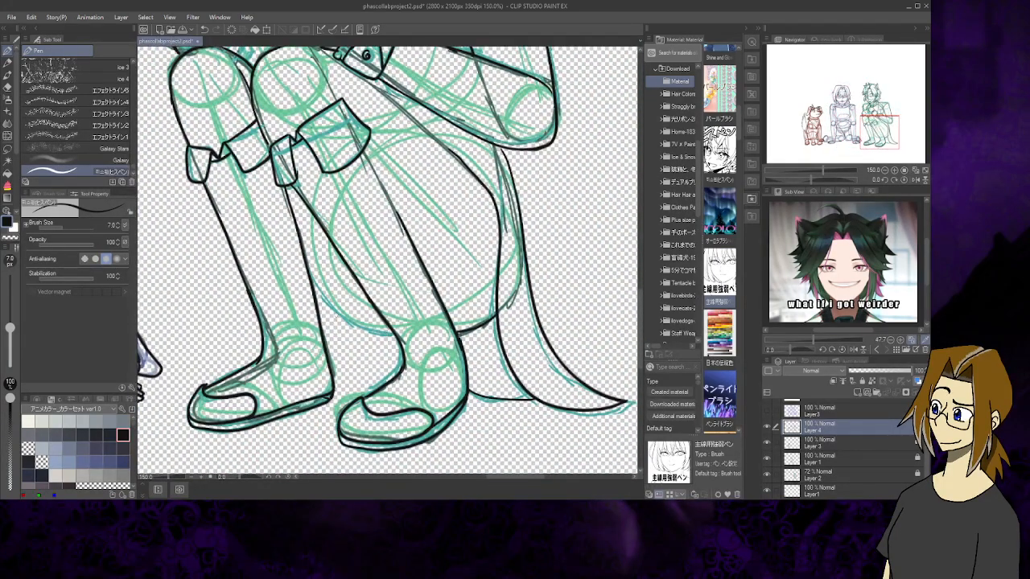
mouse_move(312, 284)
mouse_down()
mouse_move(337, 314)
mouse_move(395, 337)
mouse_up()
Hide the sketches on Layer 3, Layer 1 and Layer 2 and fit the whole line art in view
drag(880, 131, 868, 111)
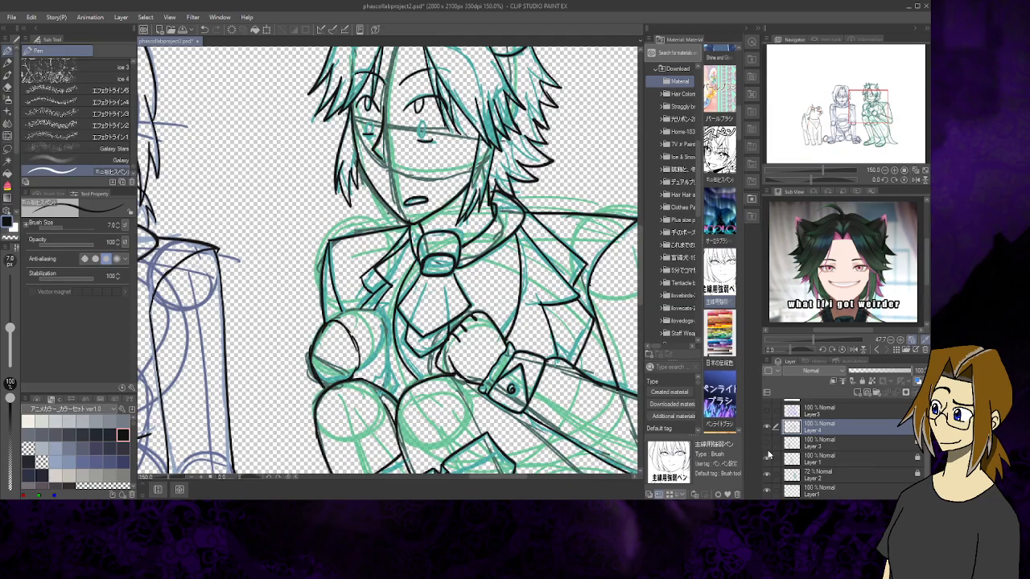
click(767, 474)
click(766, 474)
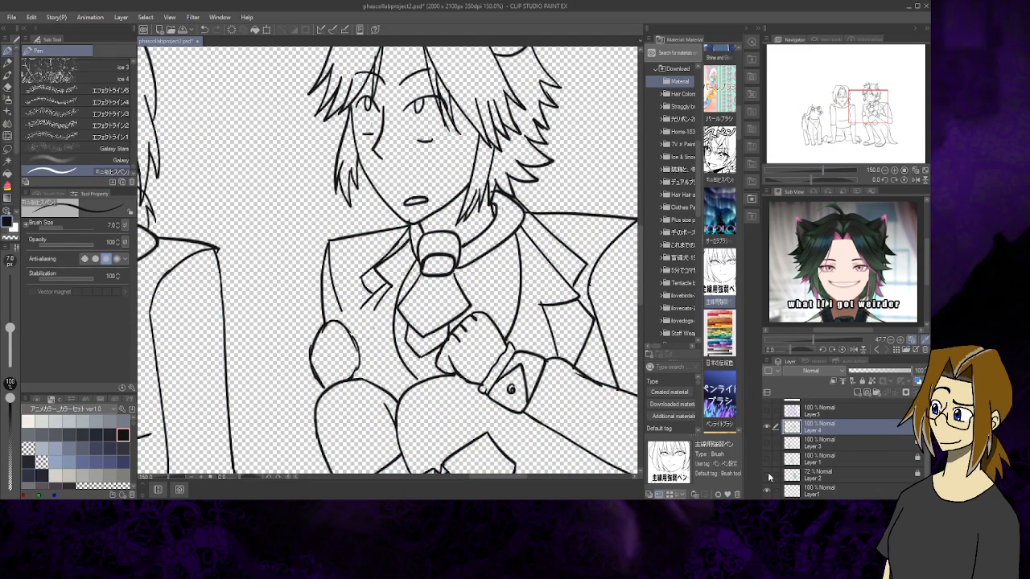
click(924, 172)
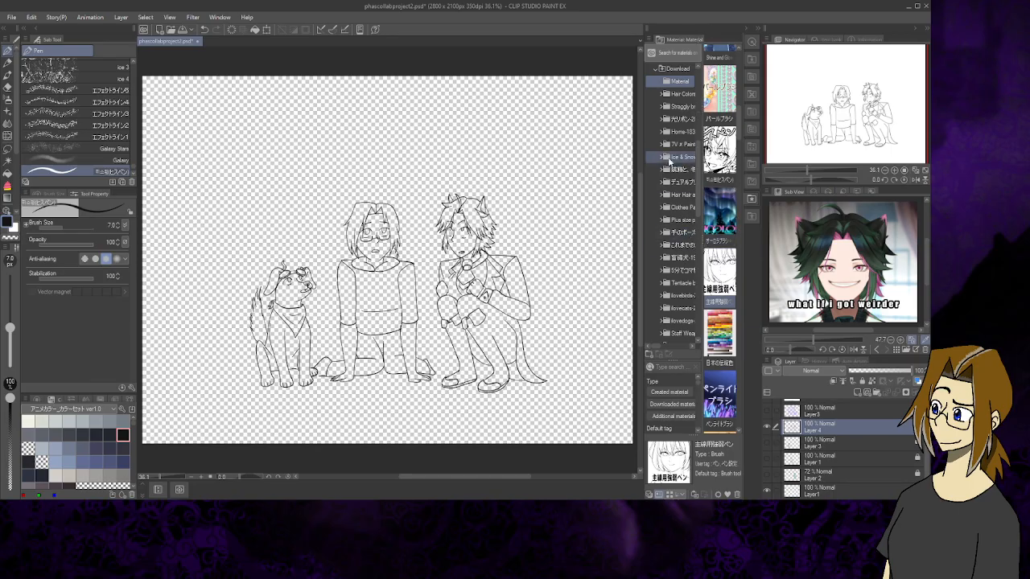
Look through the downloaded materials for brushes, poses and effects that could suit the drawing
scroll(721, 234, down, 3)
scroll(727, 226, down, 8)
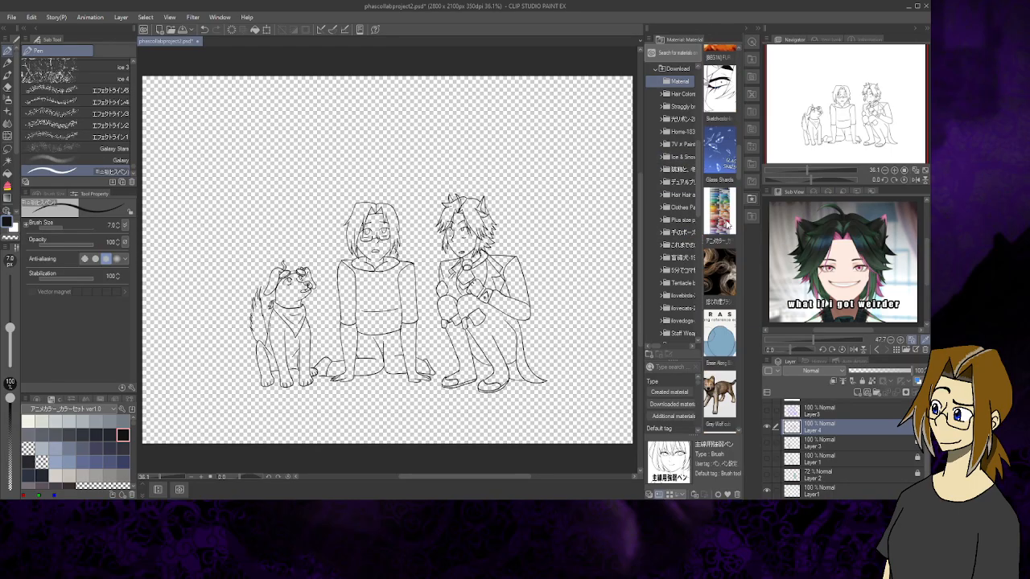
scroll(726, 226, down, 8)
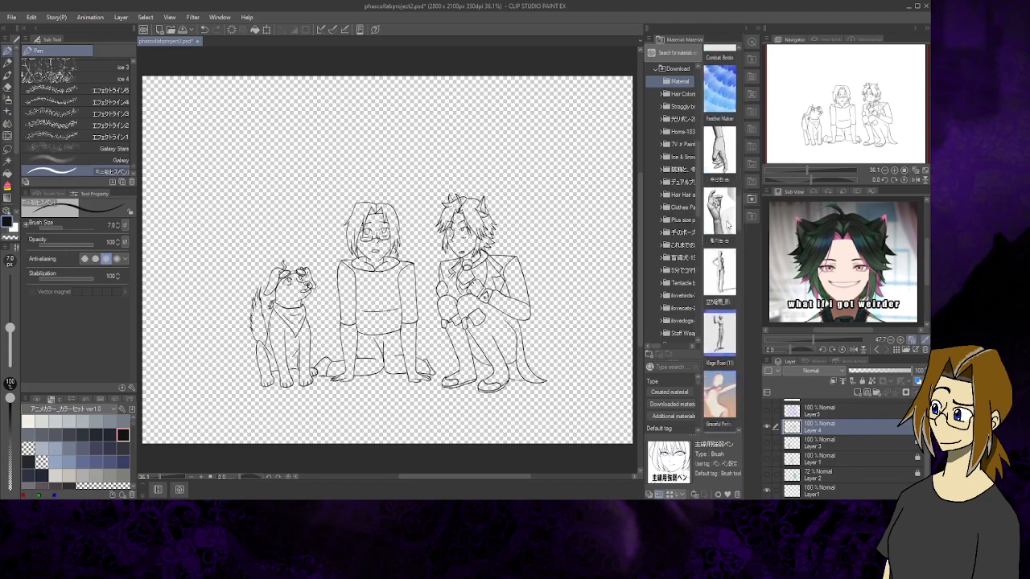
scroll(727, 227, down, 3)
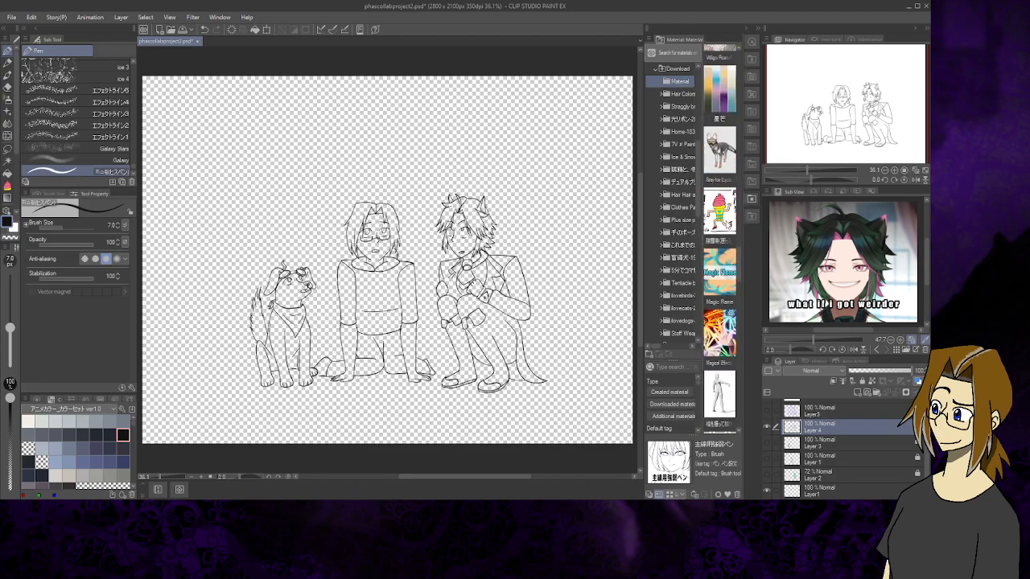
scroll(727, 241, down, 3)
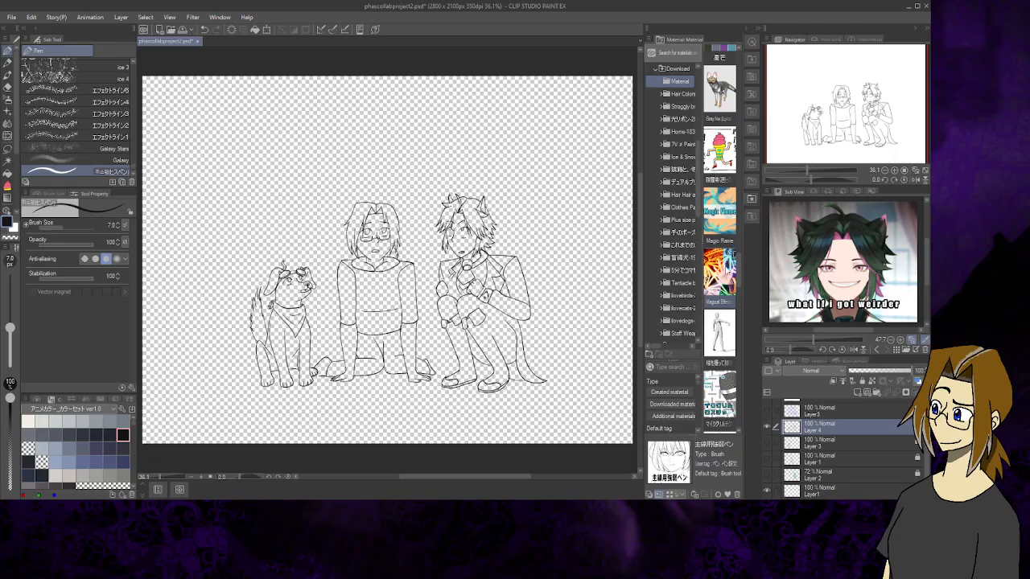
scroll(727, 270, down, 3)
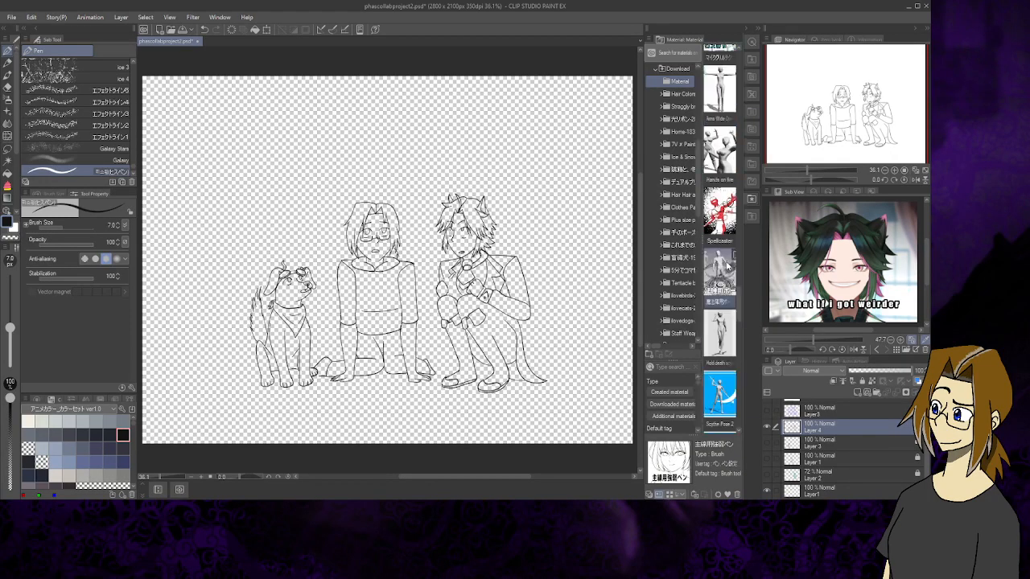
click(722, 276)
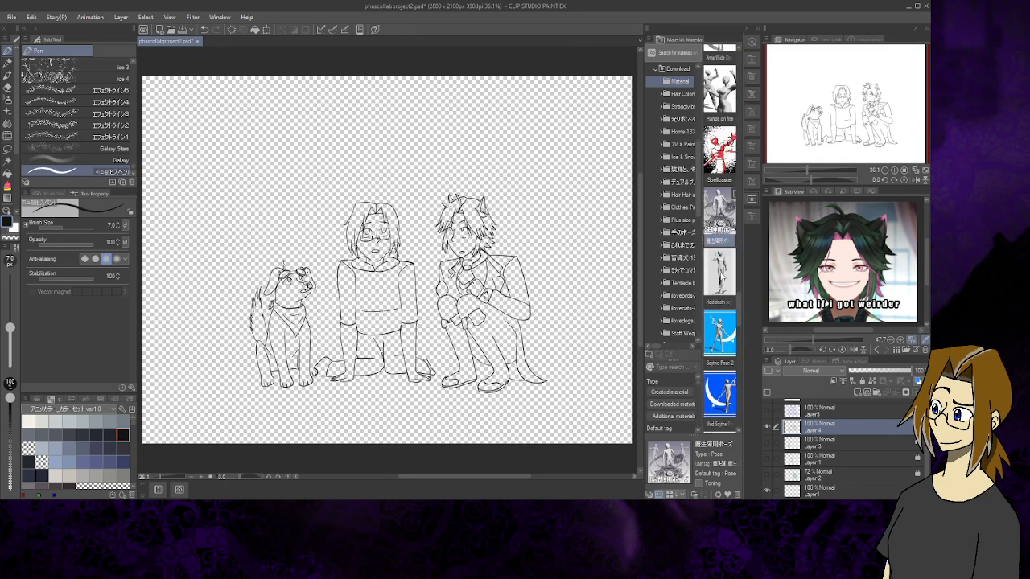
scroll(722, 276, down, 6)
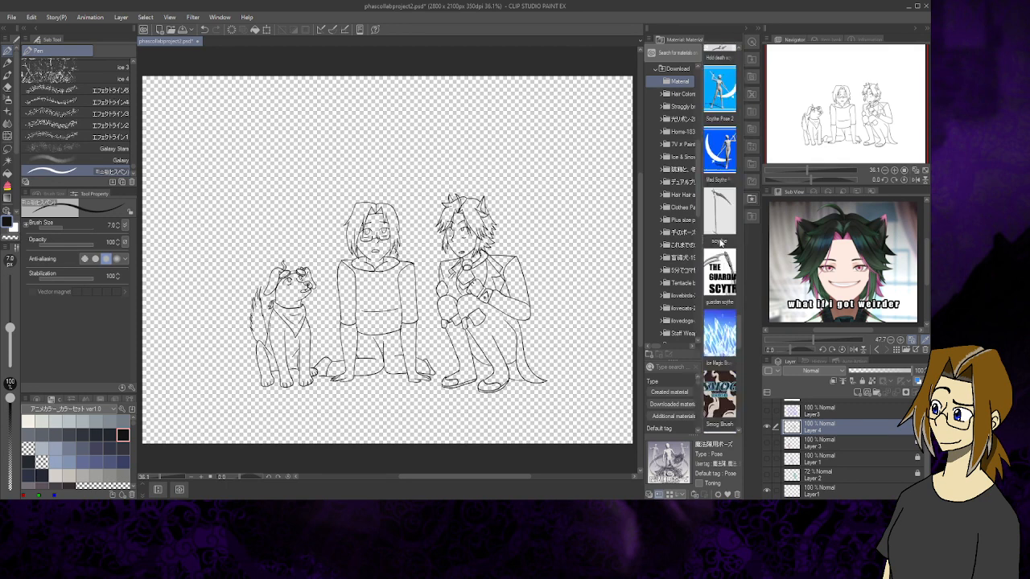
scroll(721, 241, down, 6)
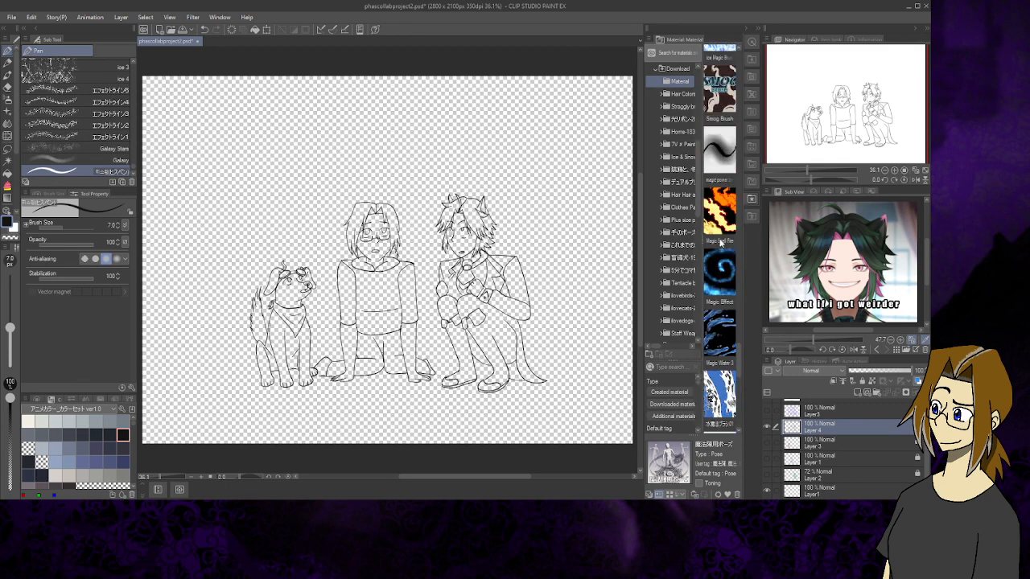
scroll(722, 242, down, 6)
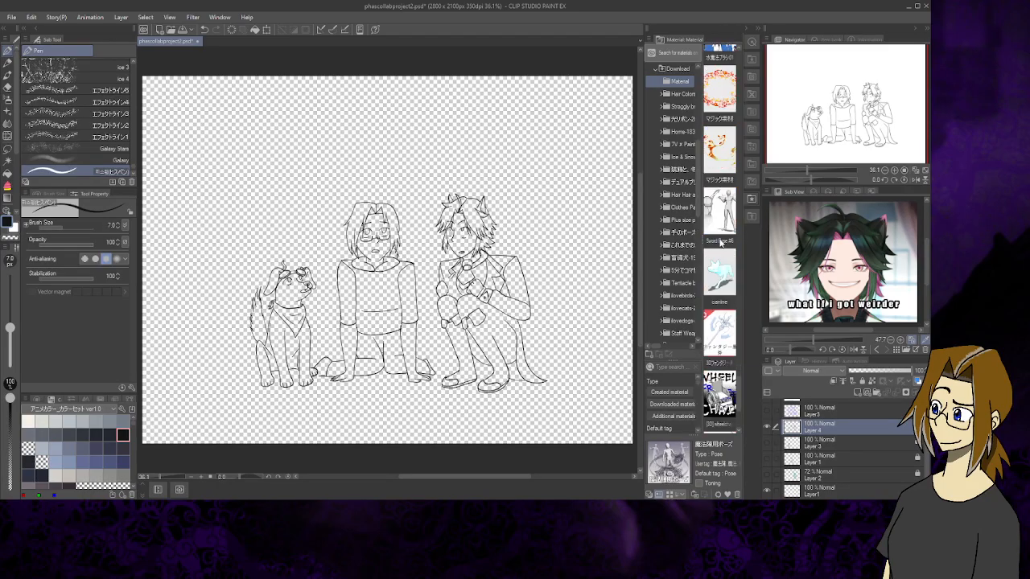
scroll(722, 242, down, 2)
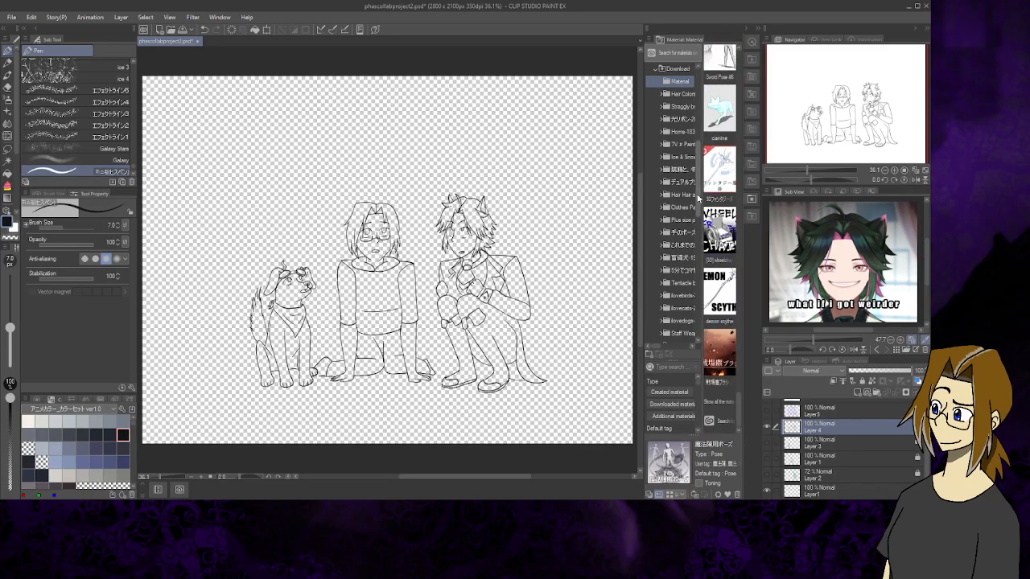
Examine the color pattern materials, covering the Pattern, Background and Texture categories
scroll(654, 131, up, 3)
click(654, 128)
scroll(654, 133, up, 8)
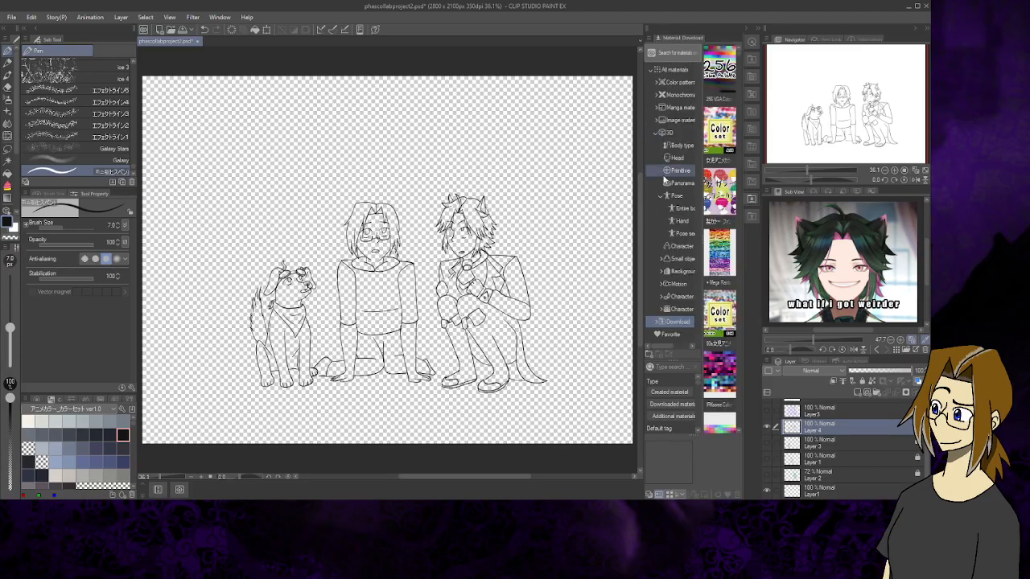
click(655, 134)
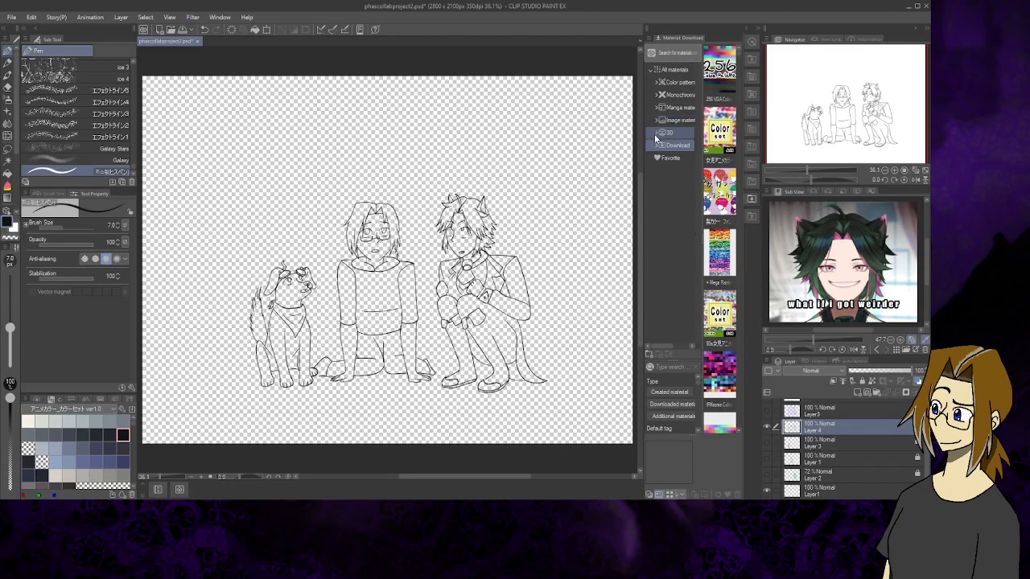
click(657, 82)
click(675, 95)
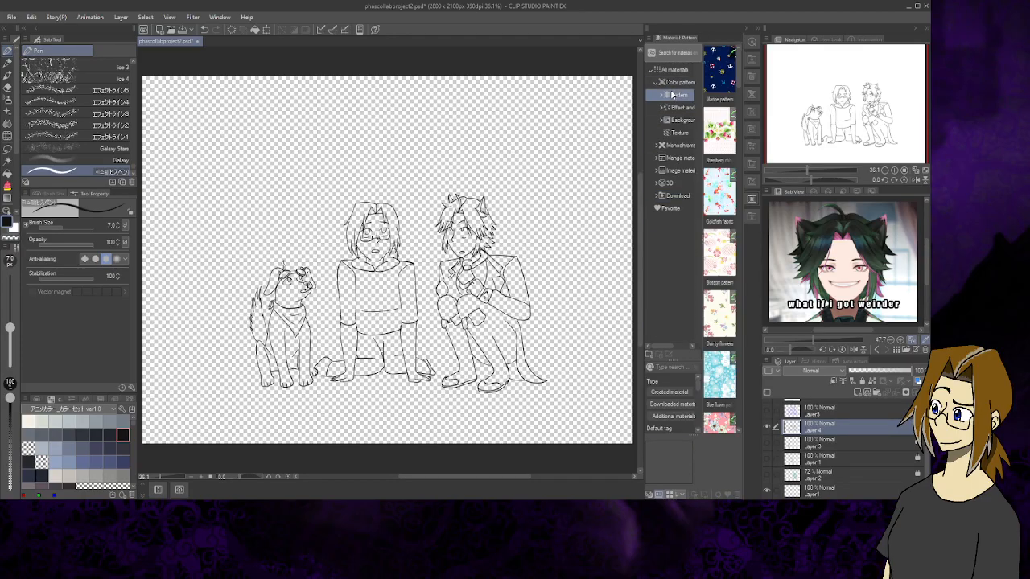
scroll(714, 213, down, 7)
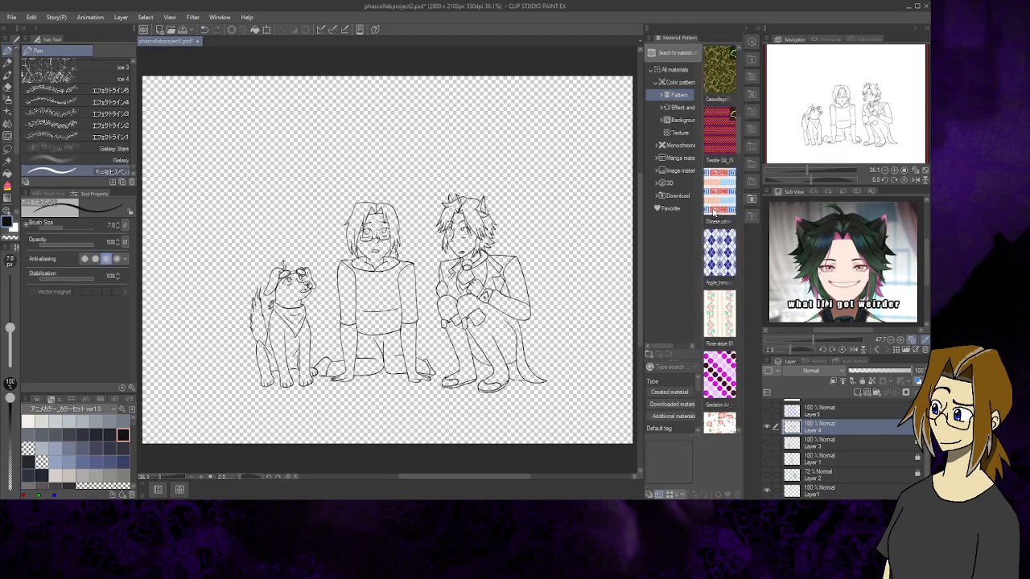
scroll(714, 211, down, 2)
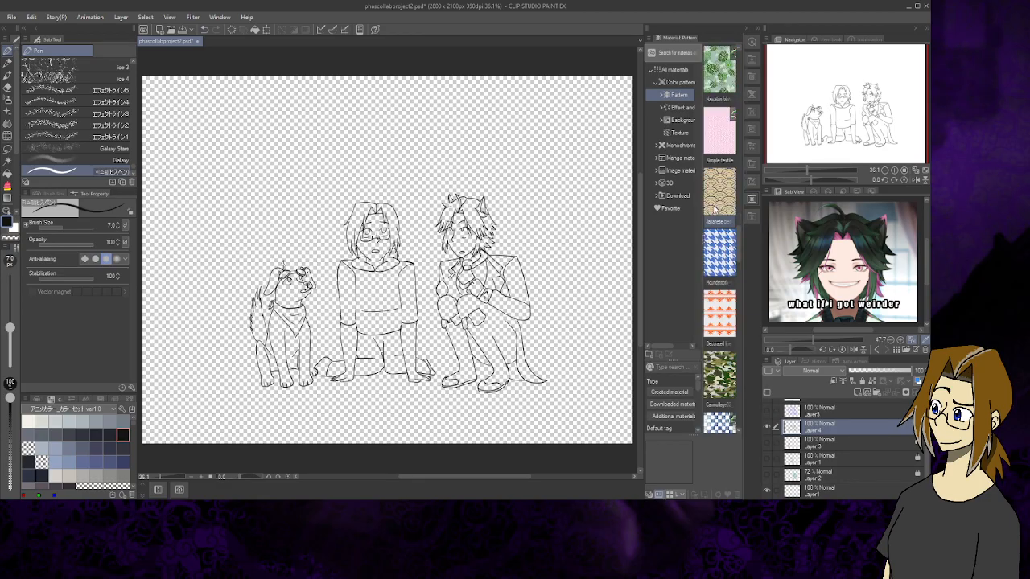
scroll(714, 210, down, 3)
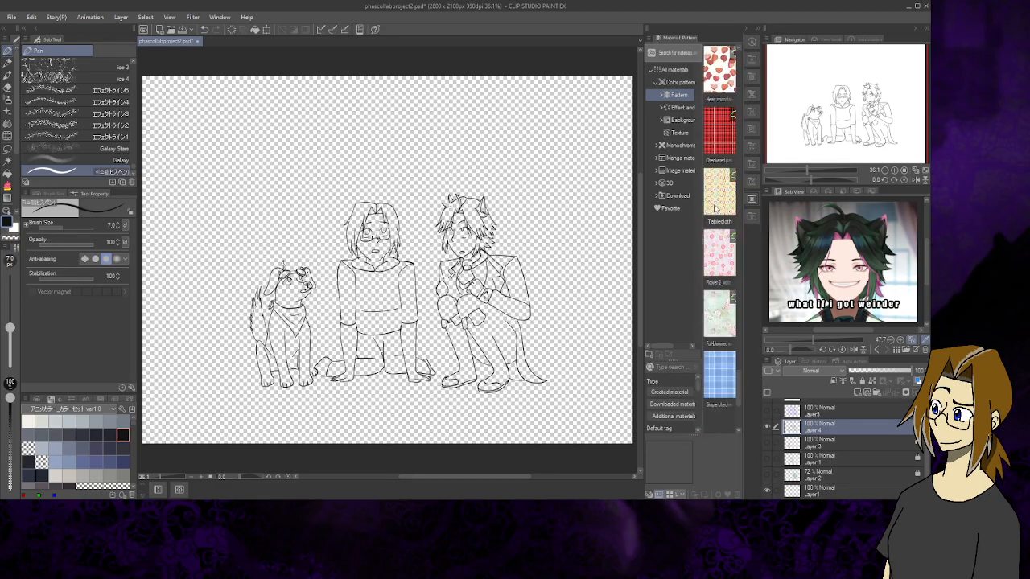
click(680, 120)
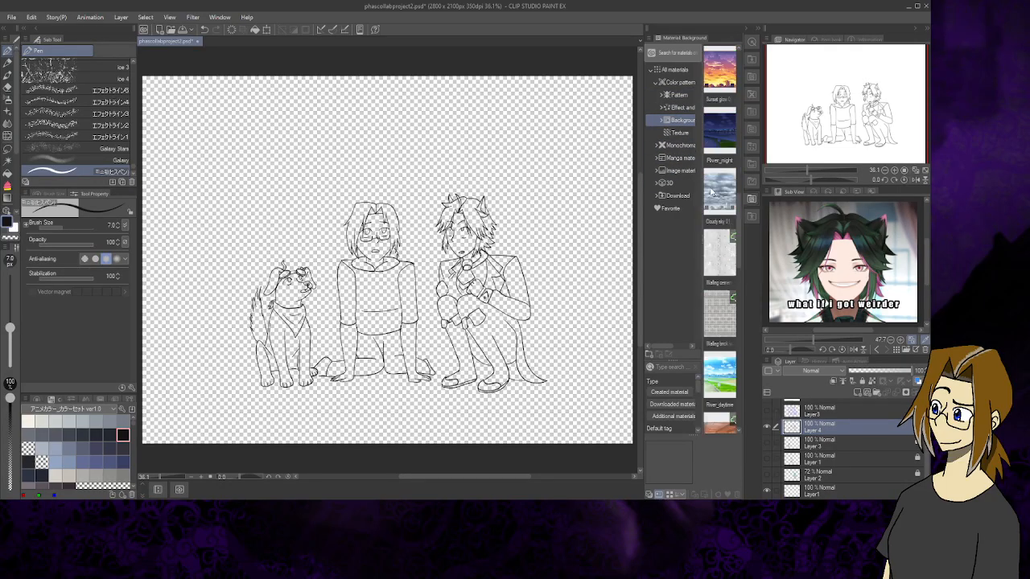
click(676, 134)
scroll(735, 208, down, 2)
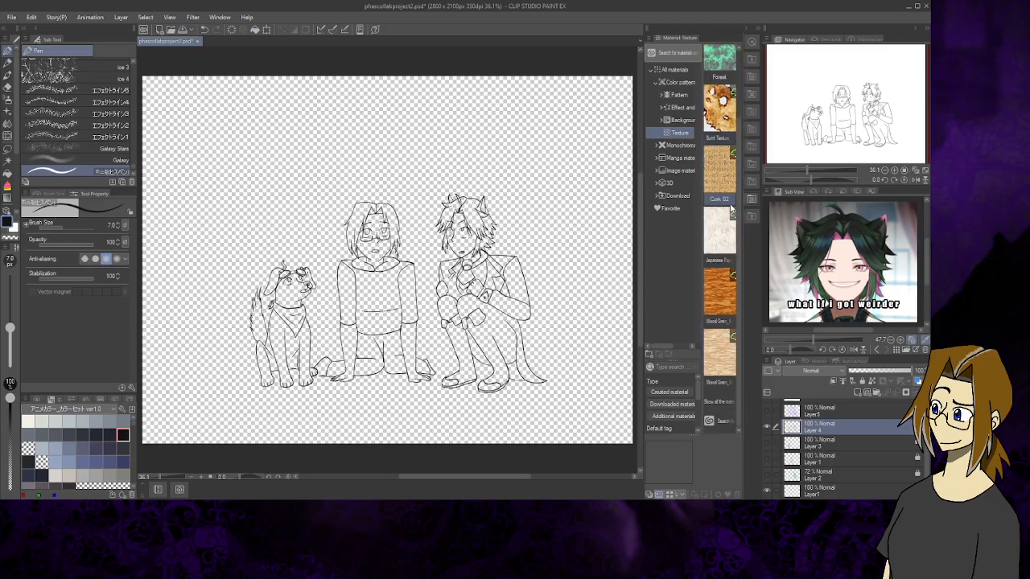
scroll(730, 208, up, 2)
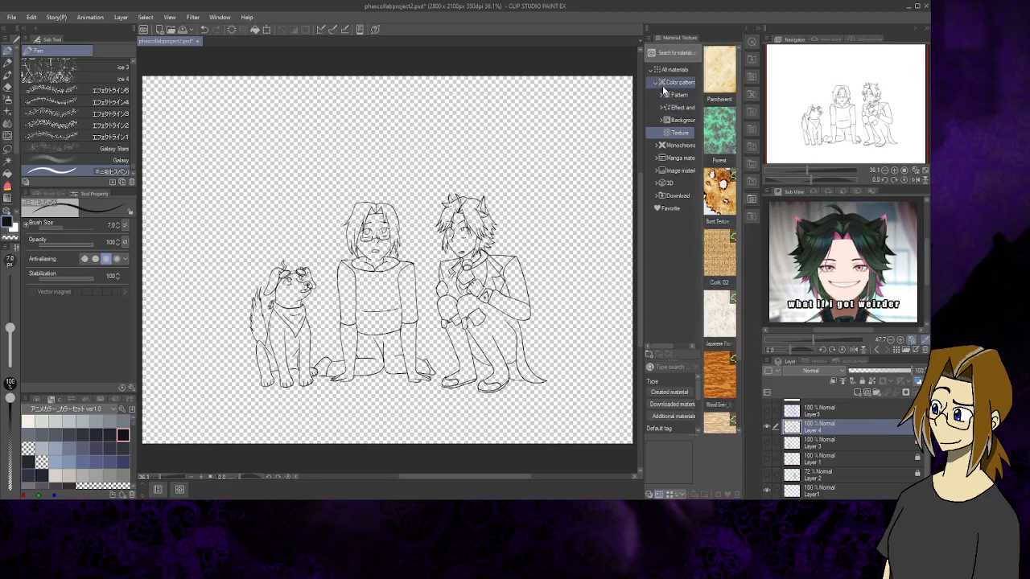
Examine the manga materials, covering the framing template, effect line and sound effect categories
click(651, 81)
click(656, 82)
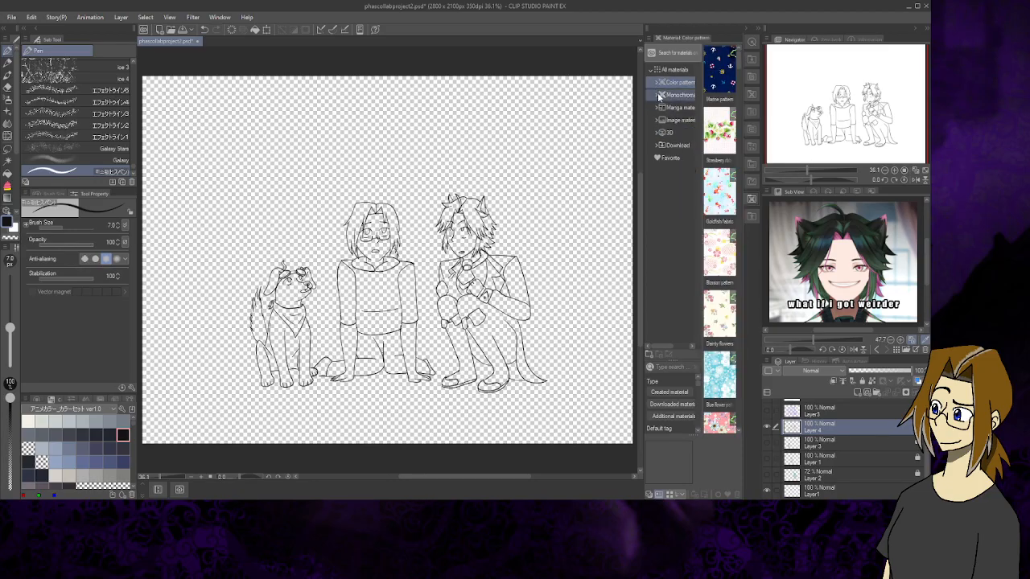
click(655, 107)
click(675, 121)
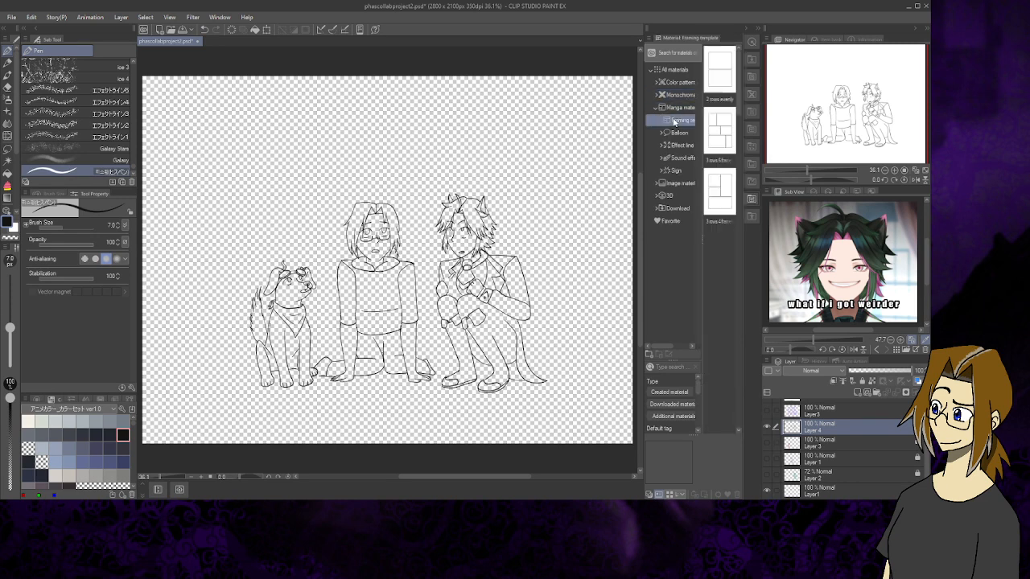
click(680, 145)
click(681, 158)
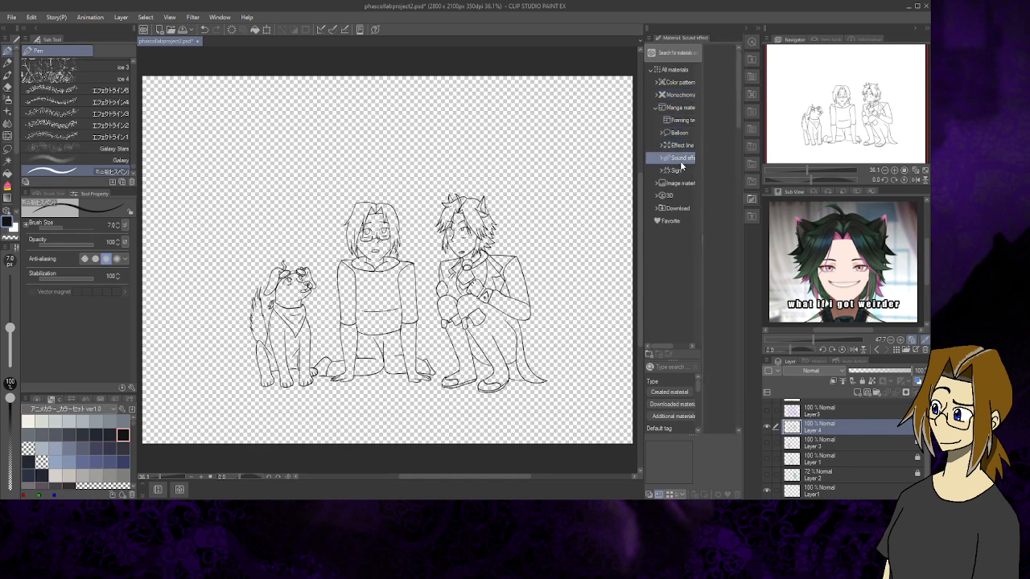
Examine the image materials, covering the Illustration, Picture and Brush categories
click(656, 183)
click(676, 196)
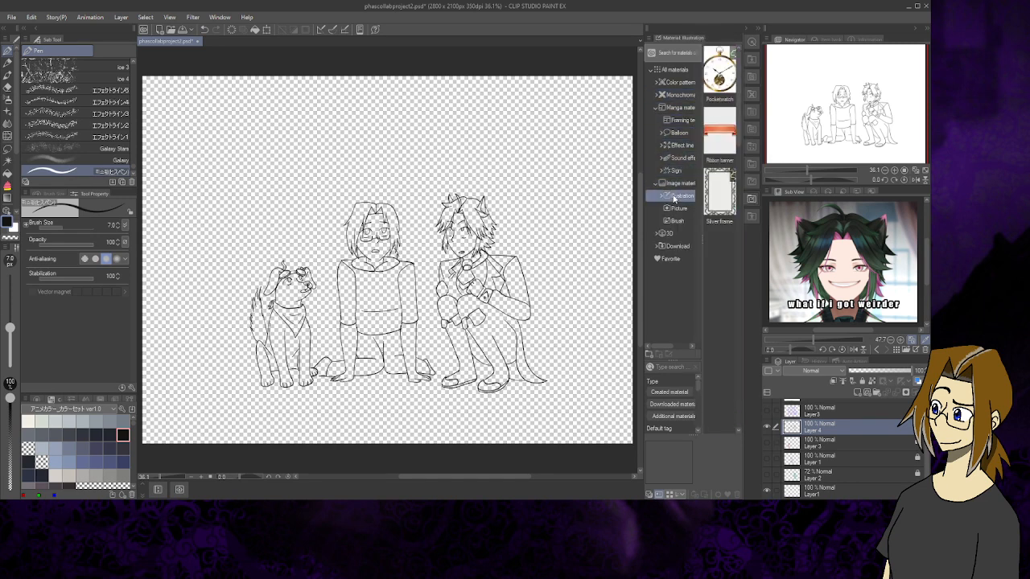
scroll(730, 235, down, 2)
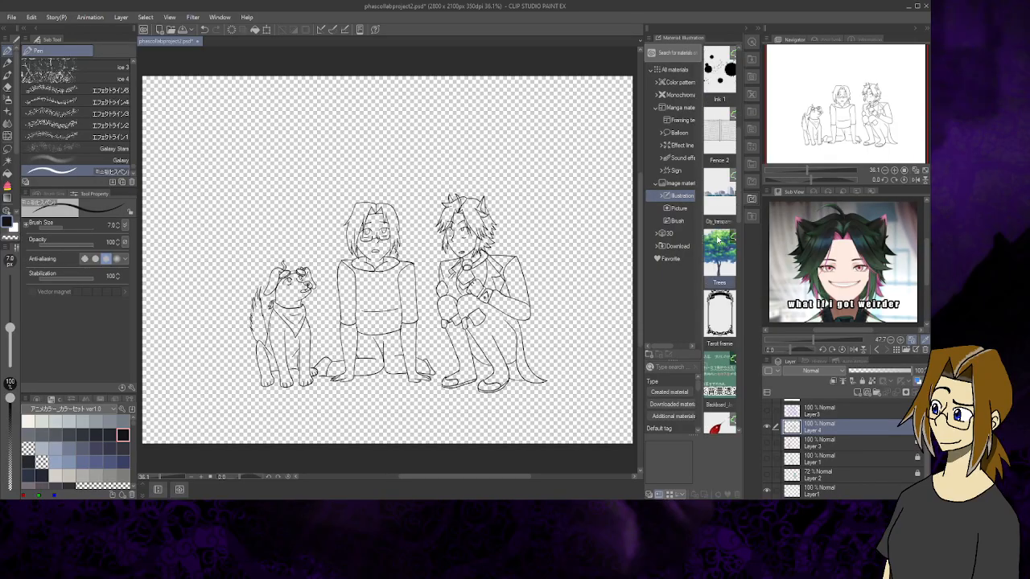
click(676, 208)
scroll(709, 208, down, 5)
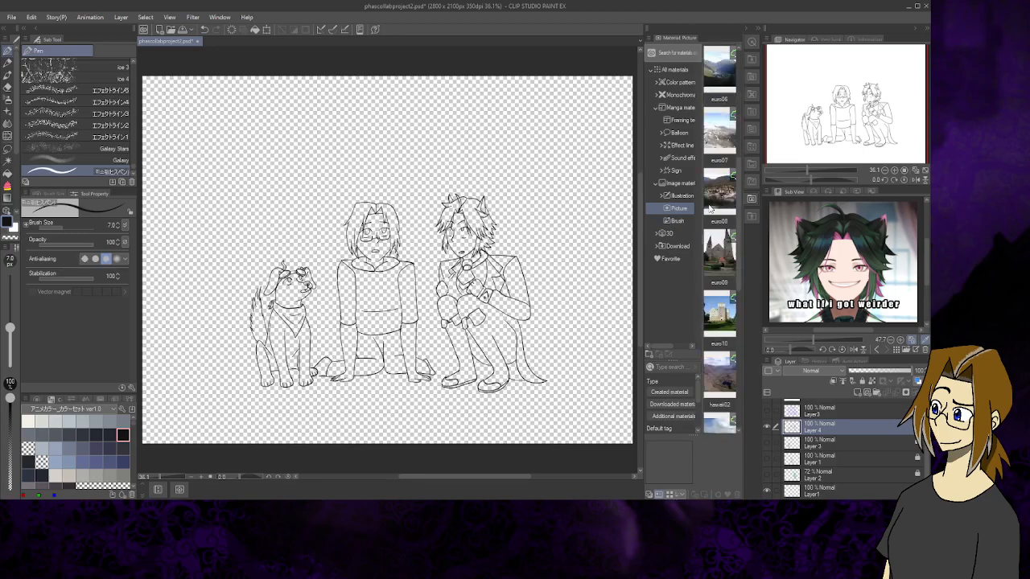
scroll(710, 208, down, 1)
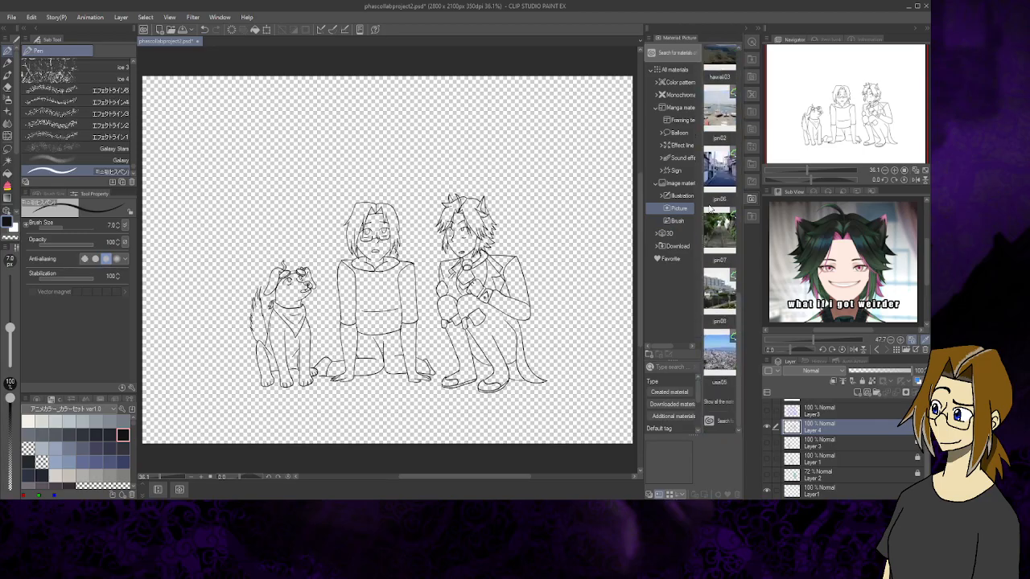
click(676, 220)
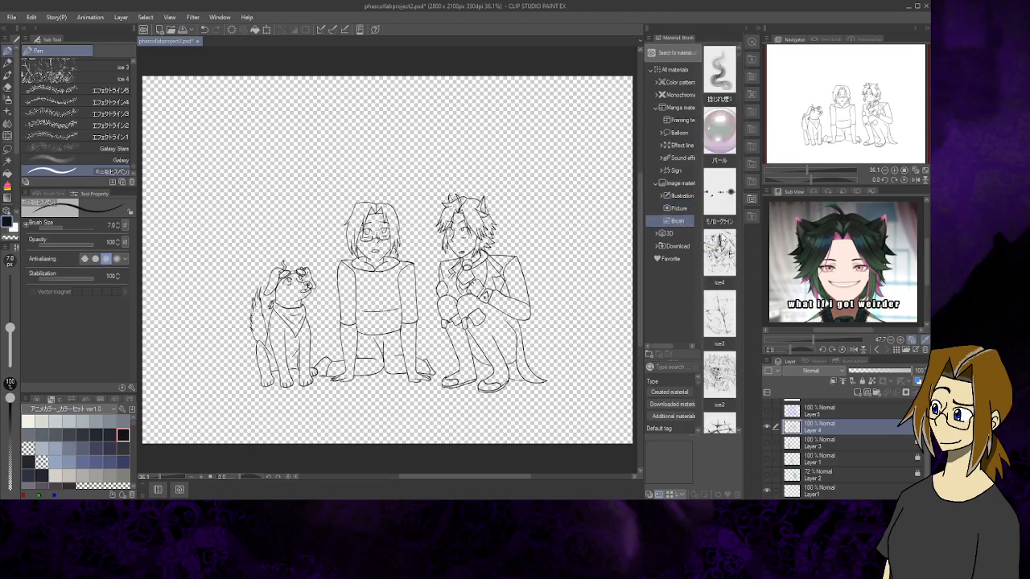
scroll(721, 238, up, 5)
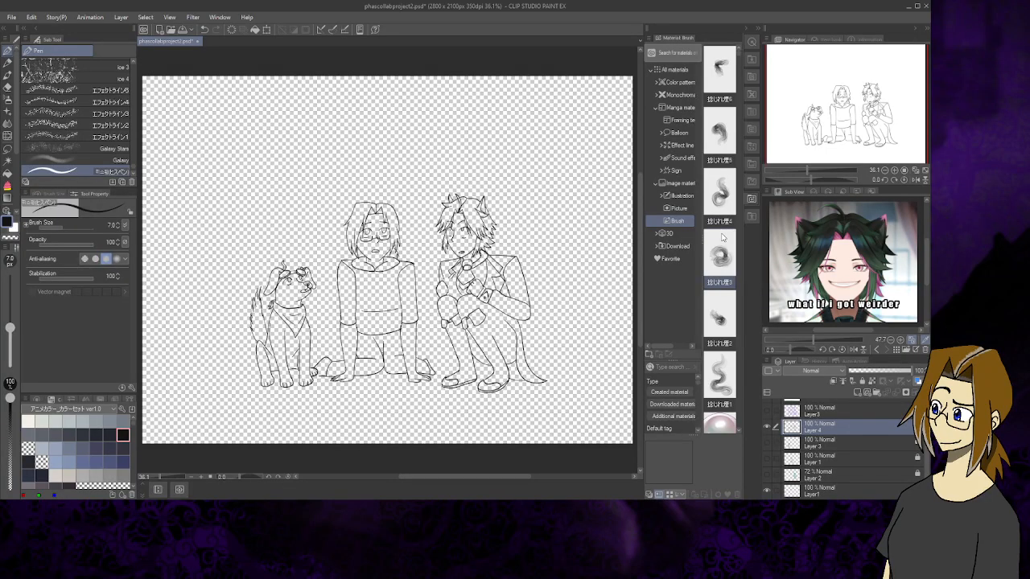
scroll(722, 236, up, 4)
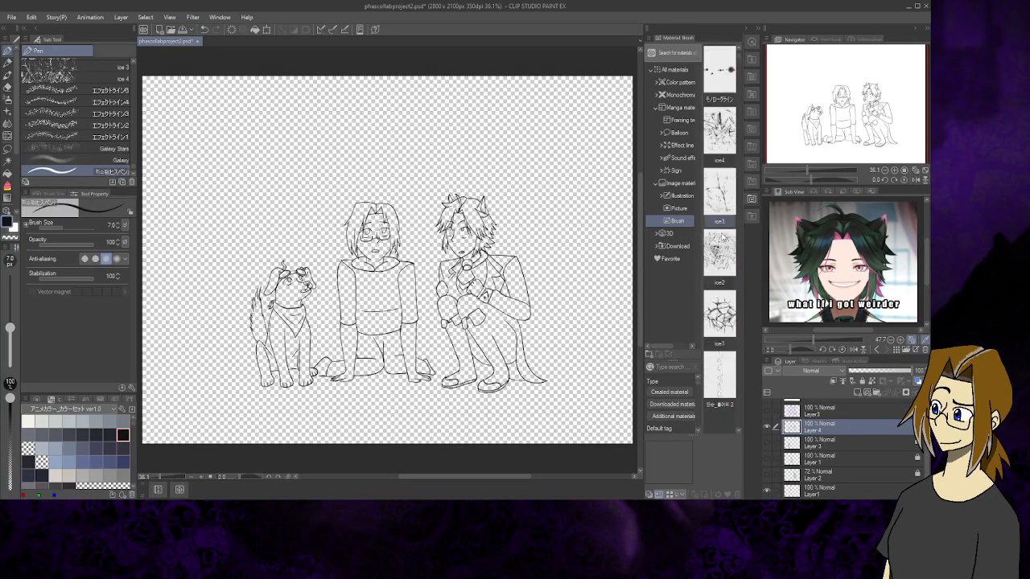
Look through the brush materials and the 3D materials in the material library
scroll(722, 237, up, 8)
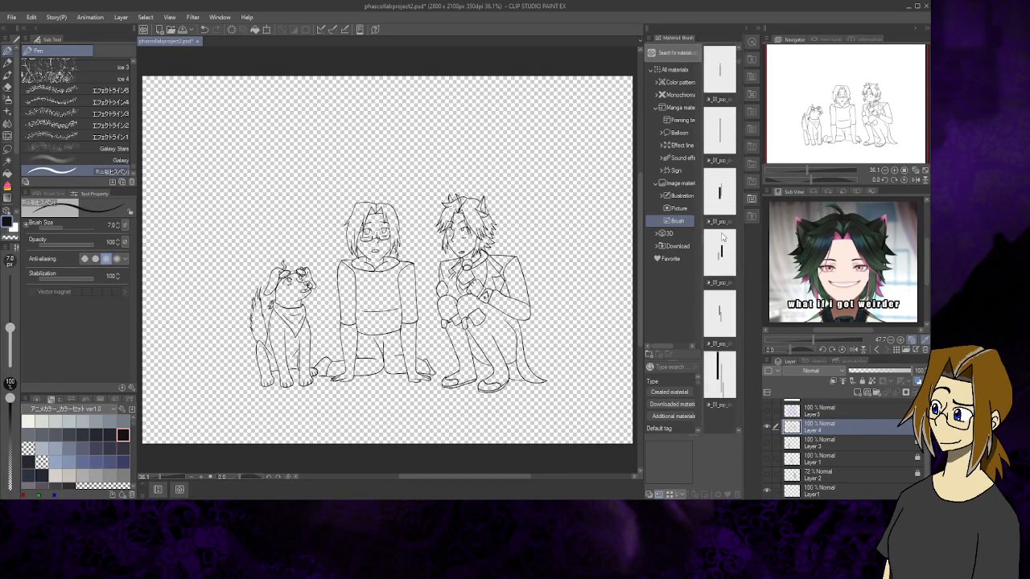
scroll(722, 237, up, 10)
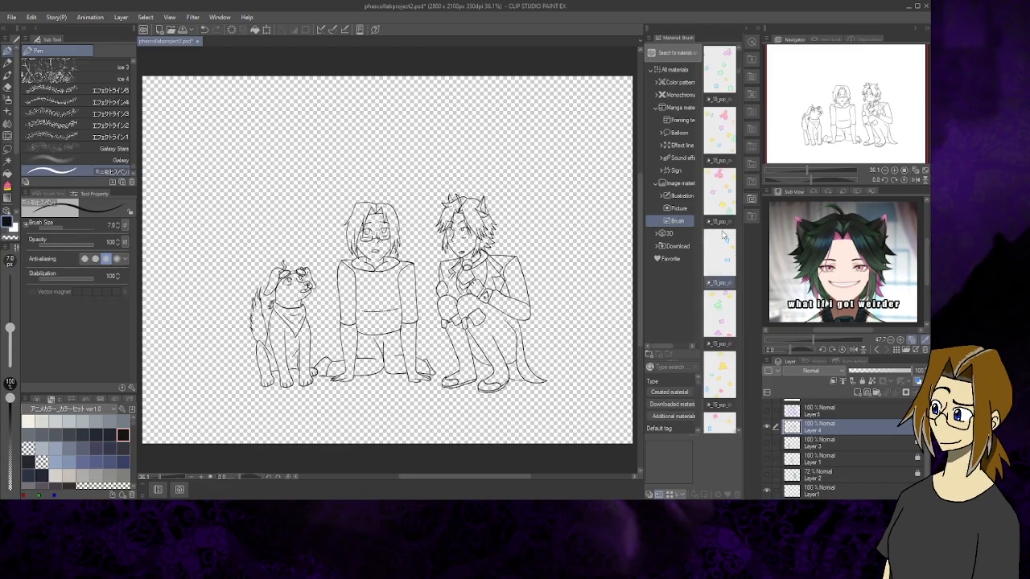
scroll(722, 237, up, 6)
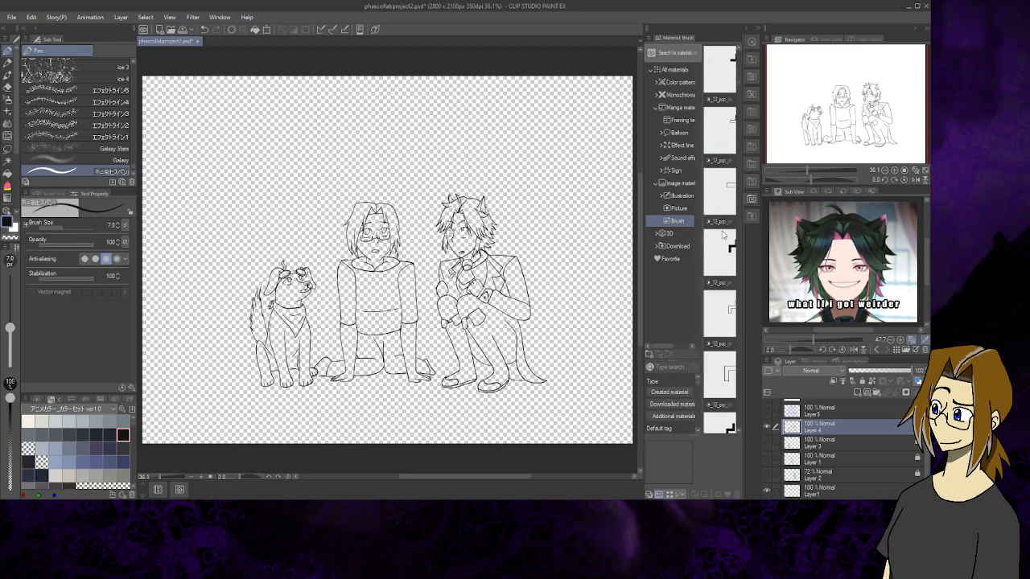
click(668, 240)
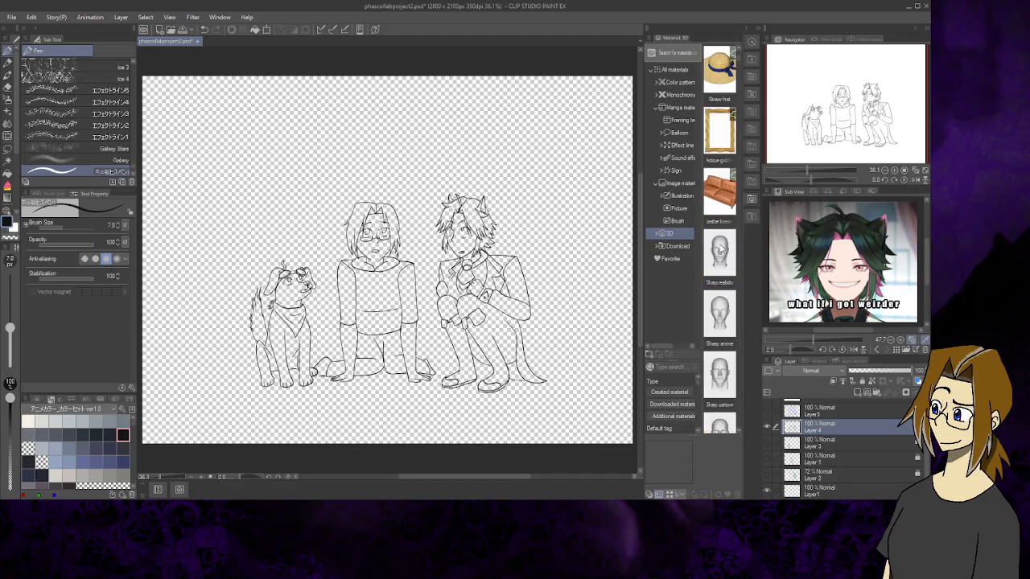
scroll(722, 246, down, 10)
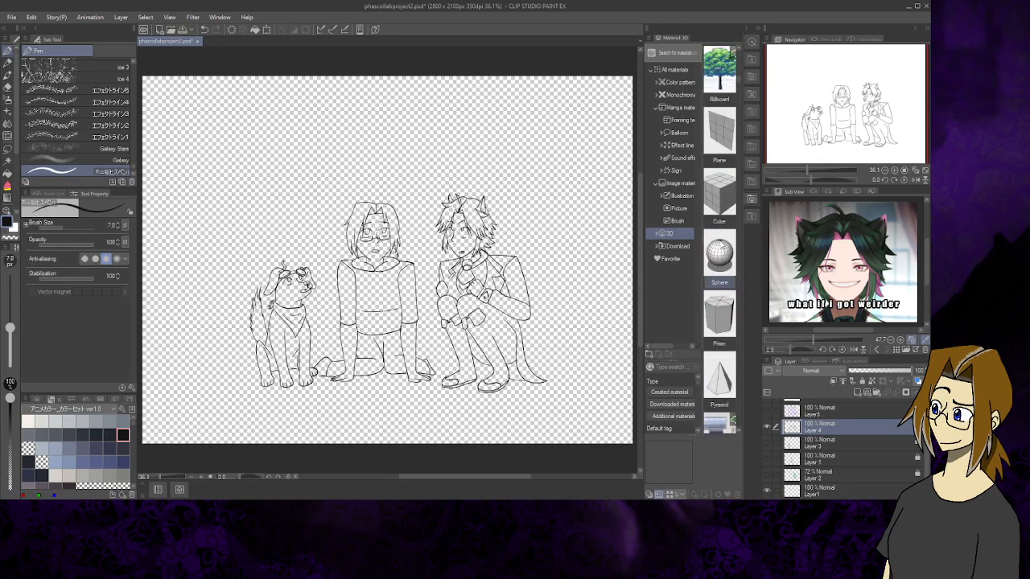
scroll(722, 243, down, 8)
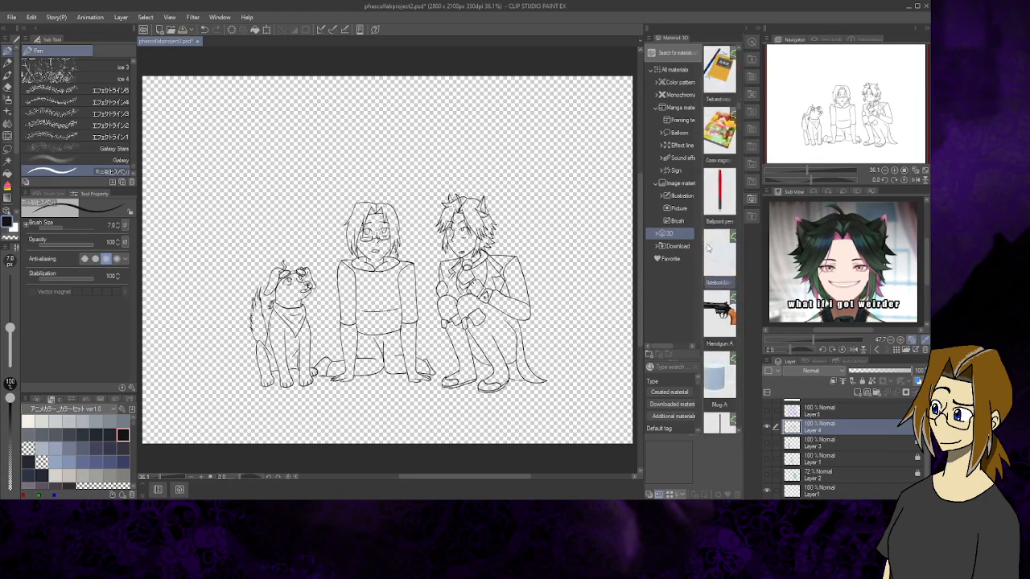
Look through the downloaded materials, including the brushes, patterns and decorative lines in the collection
click(657, 246)
scroll(676, 210, down, 3)
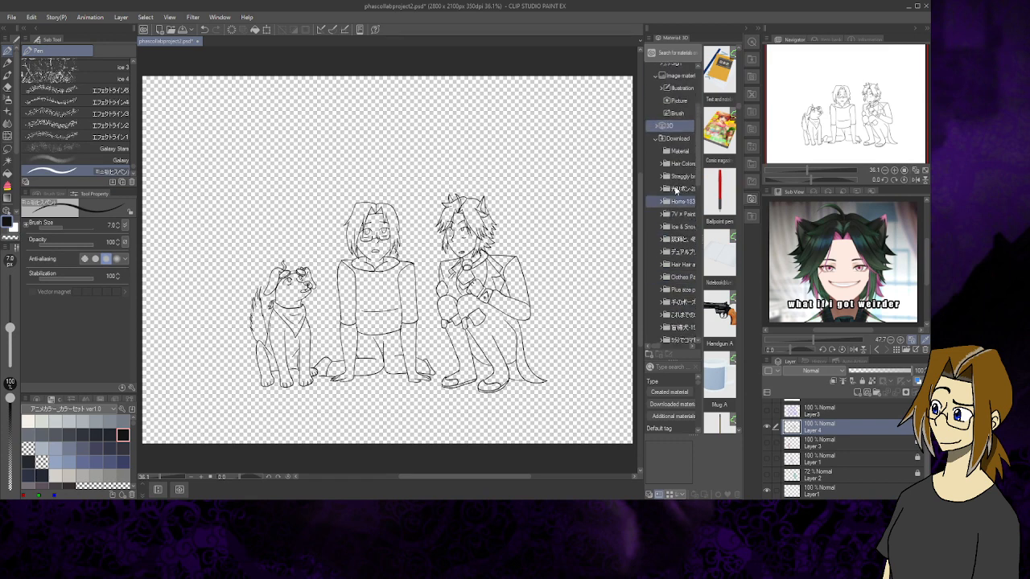
click(678, 140)
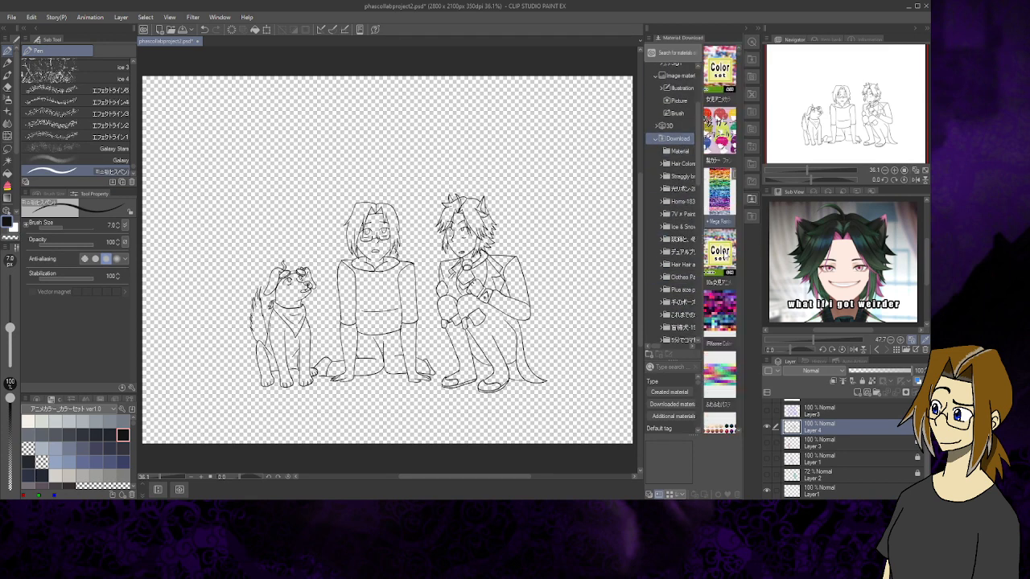
scroll(725, 255, down, 5)
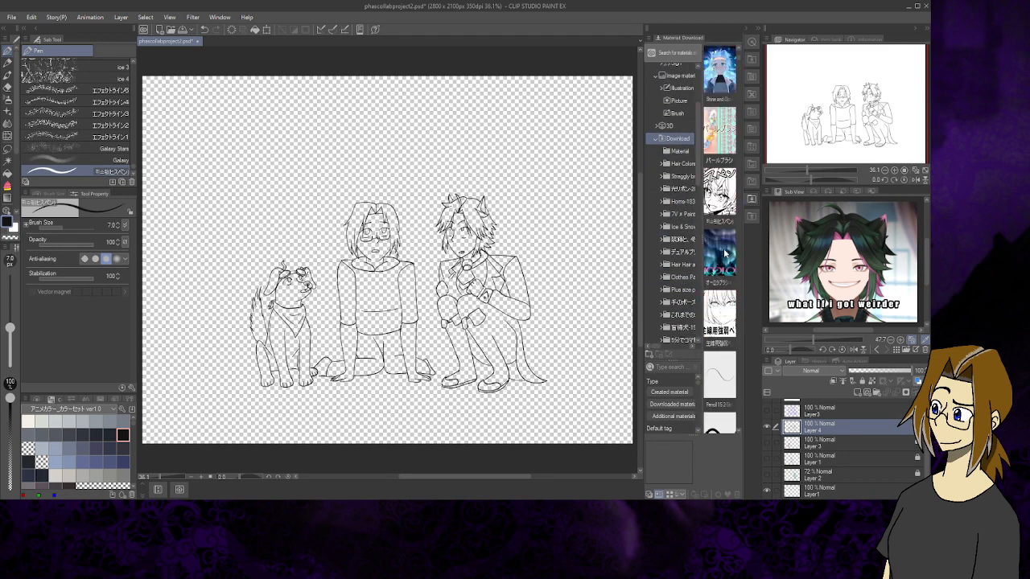
scroll(725, 253, down, 8)
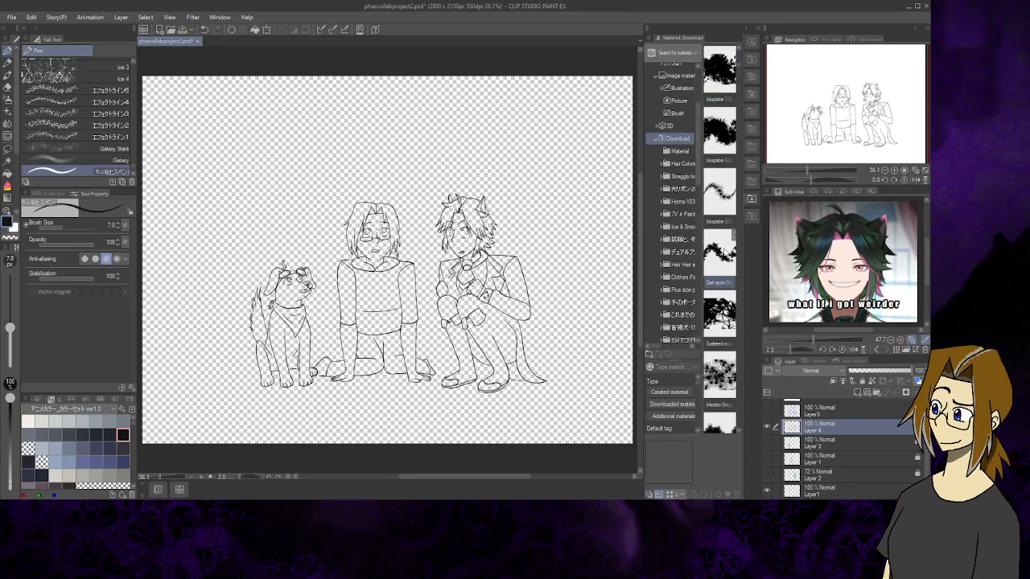
scroll(724, 253, down, 8)
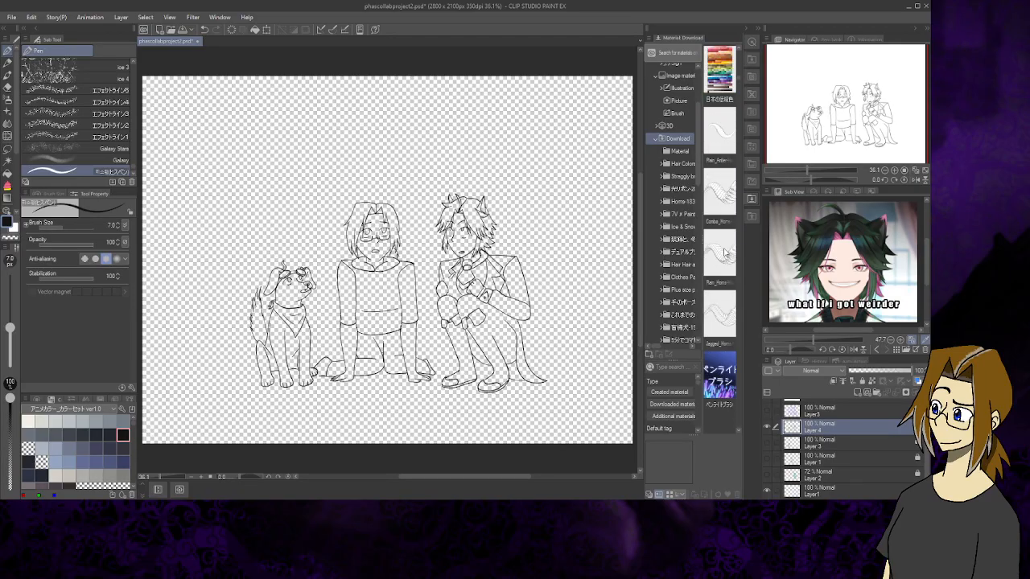
scroll(725, 253, down, 4)
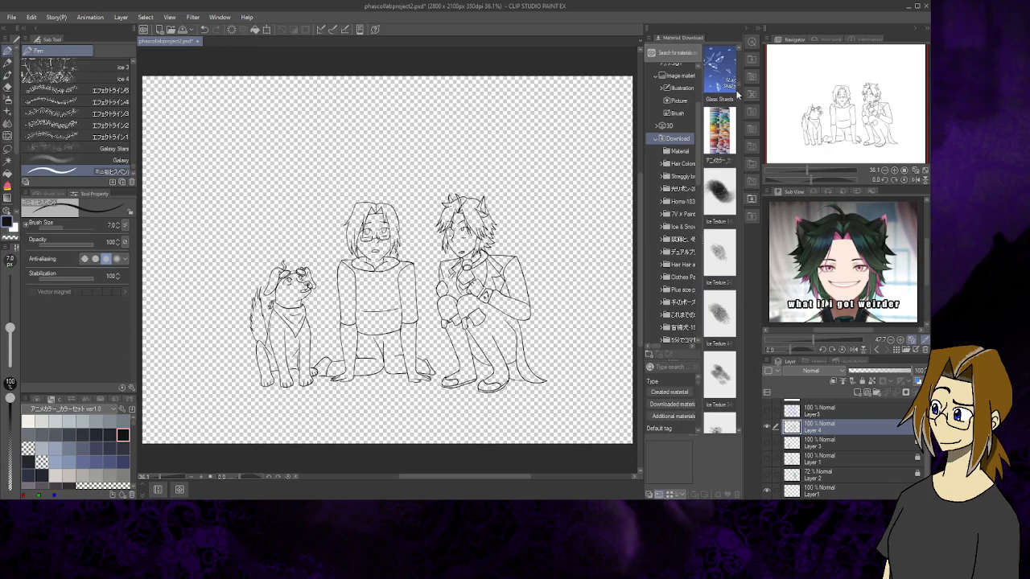
drag(739, 84, 742, 285)
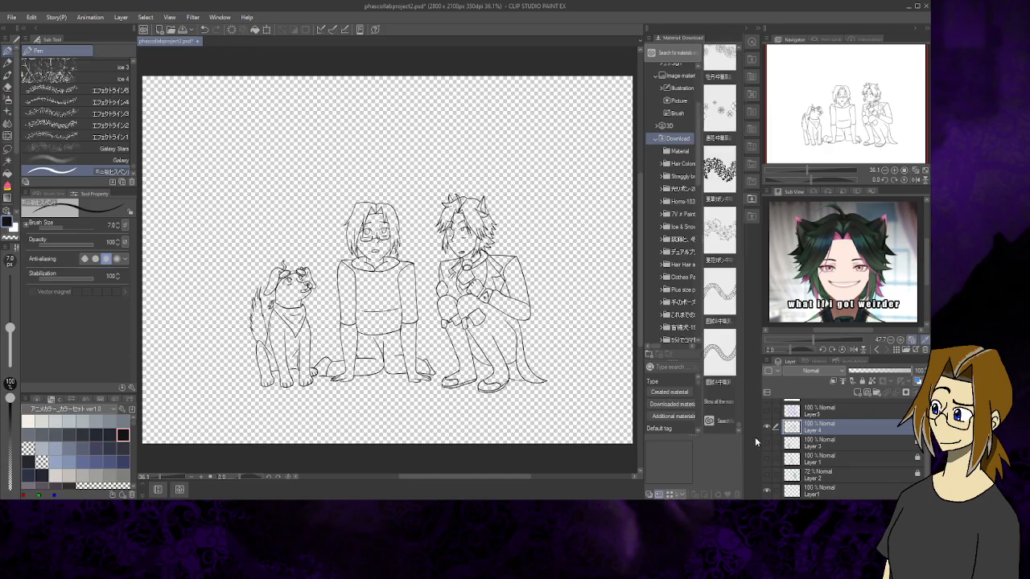
scroll(722, 324, down, 5)
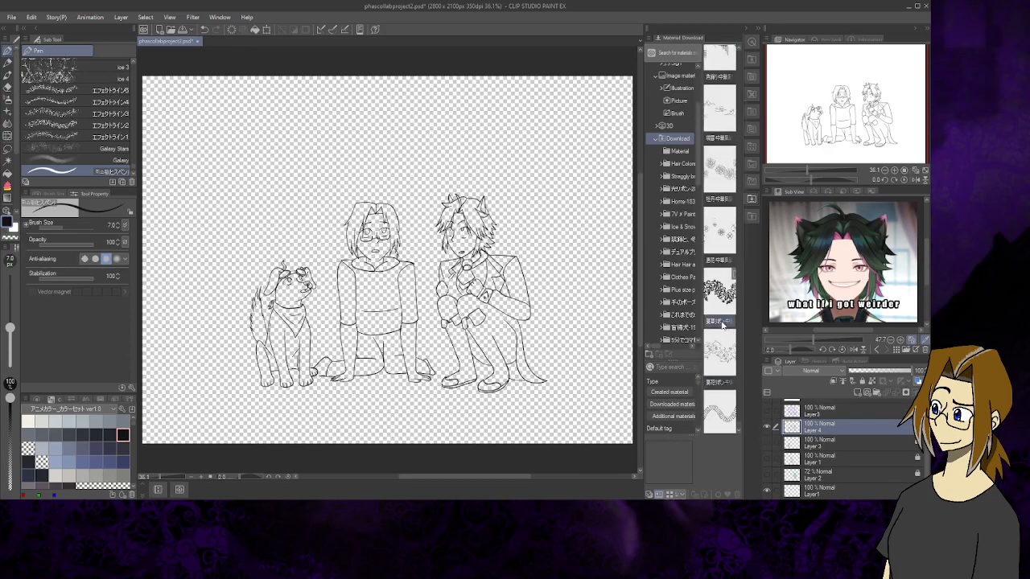
scroll(722, 324, down, 5)
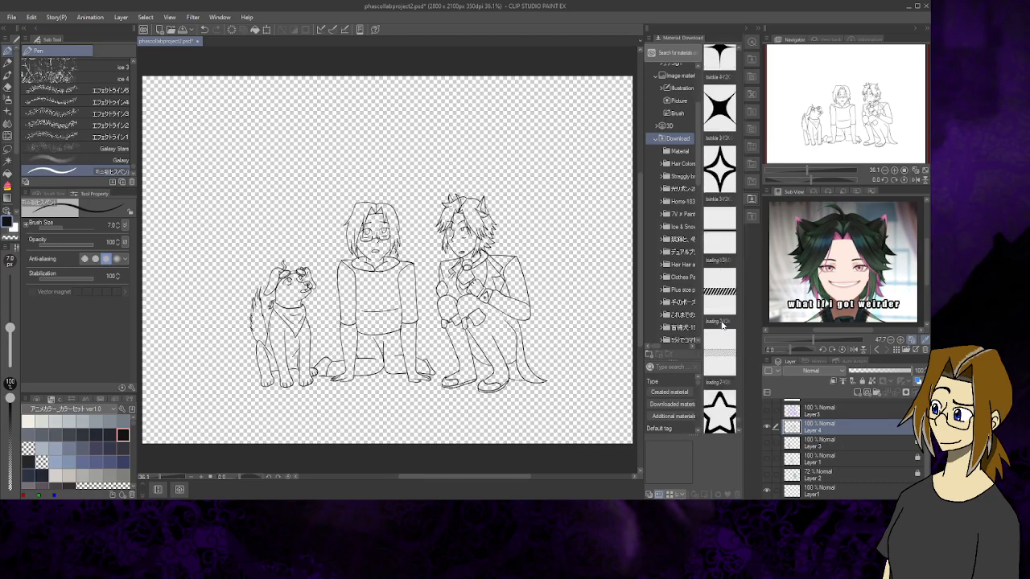
scroll(722, 324, down, 5)
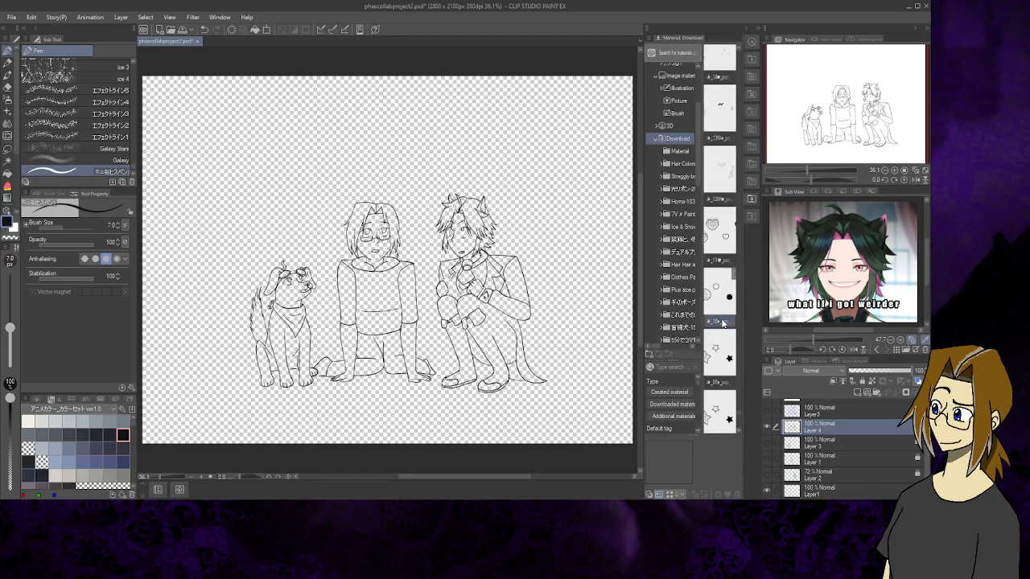
scroll(722, 325, down, 5)
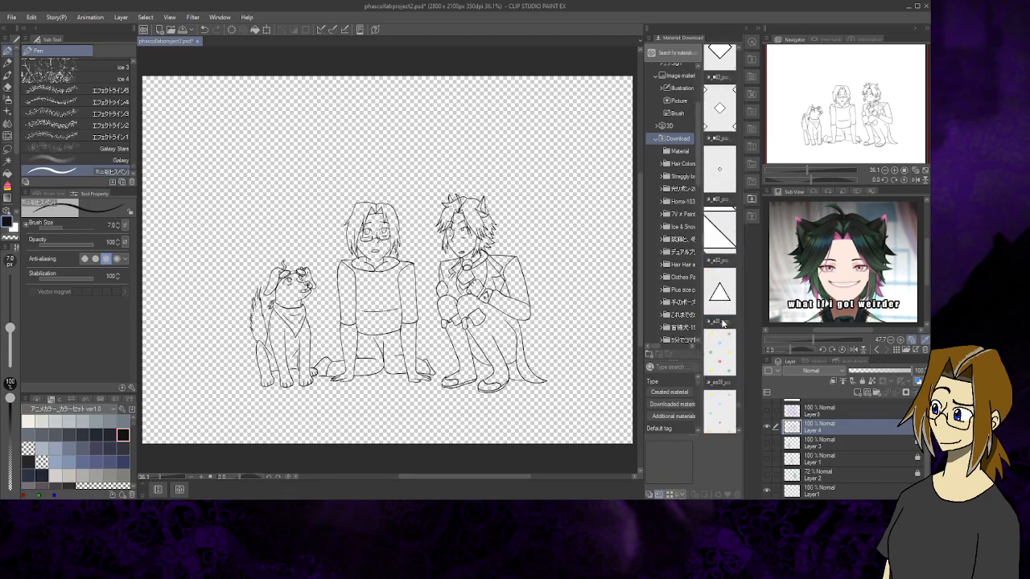
scroll(722, 324, down, 5)
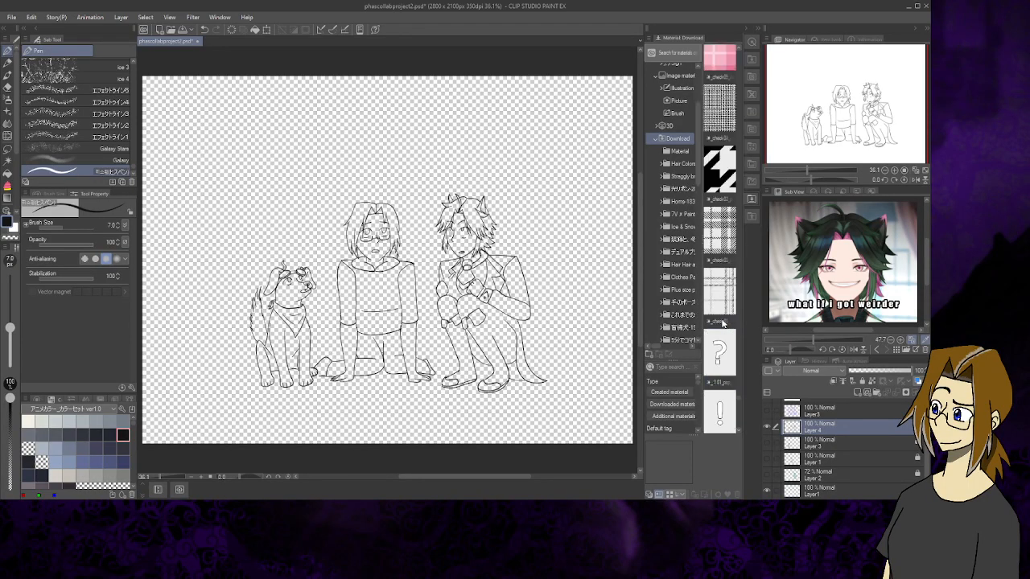
scroll(722, 324, down, 5)
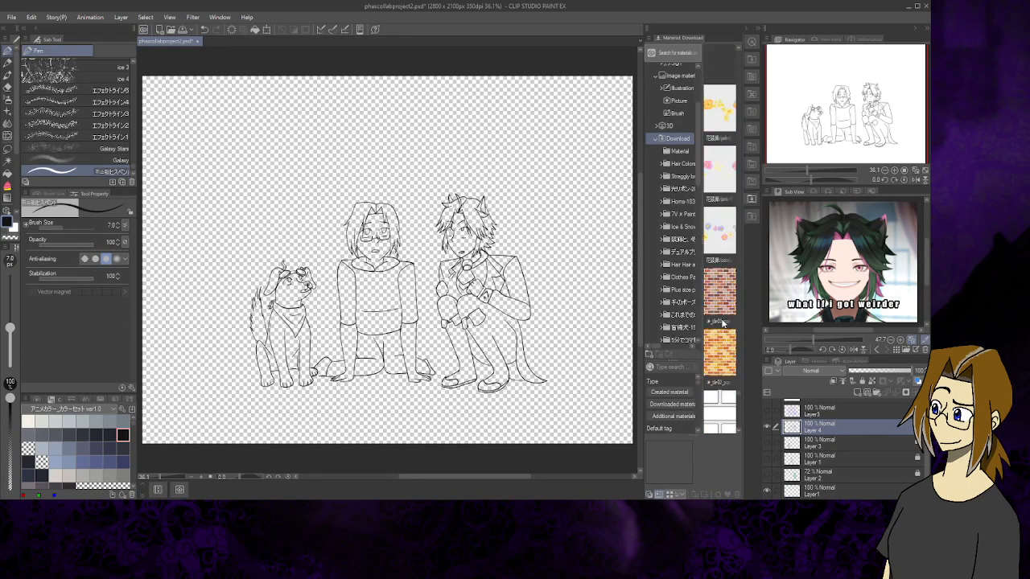
scroll(721, 324, down, 2)
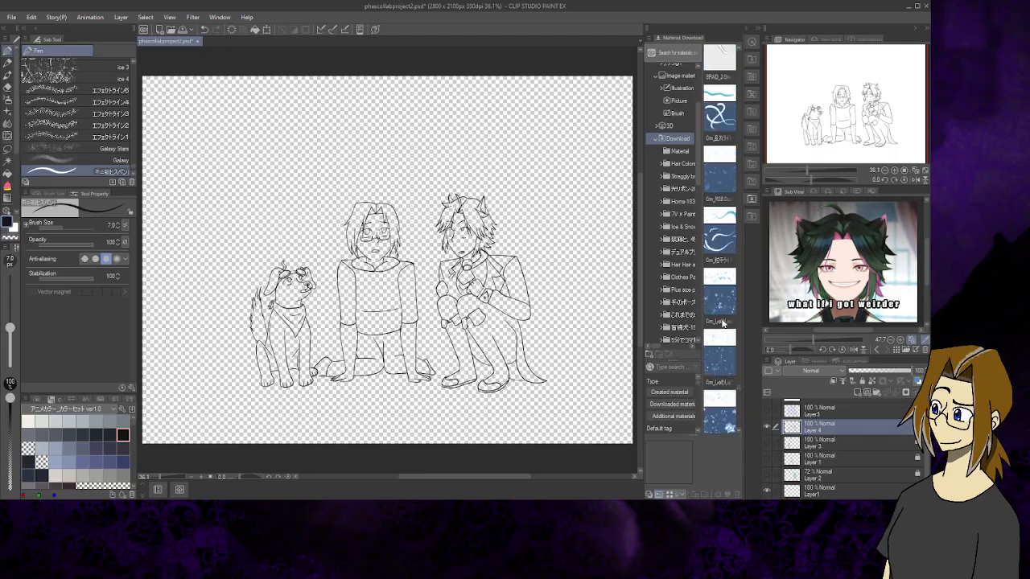
scroll(722, 324, down, 3)
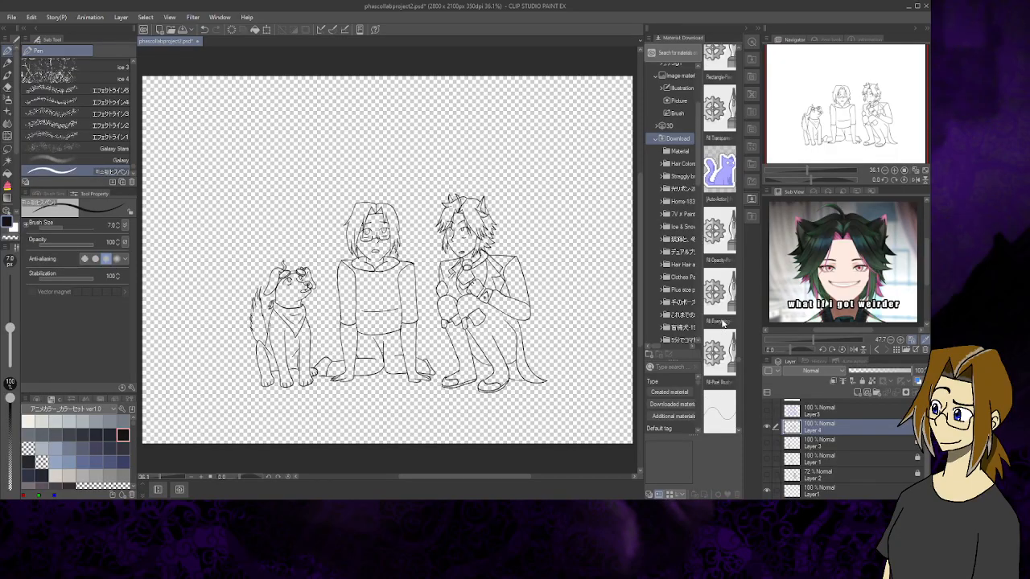
scroll(721, 322, down, 10)
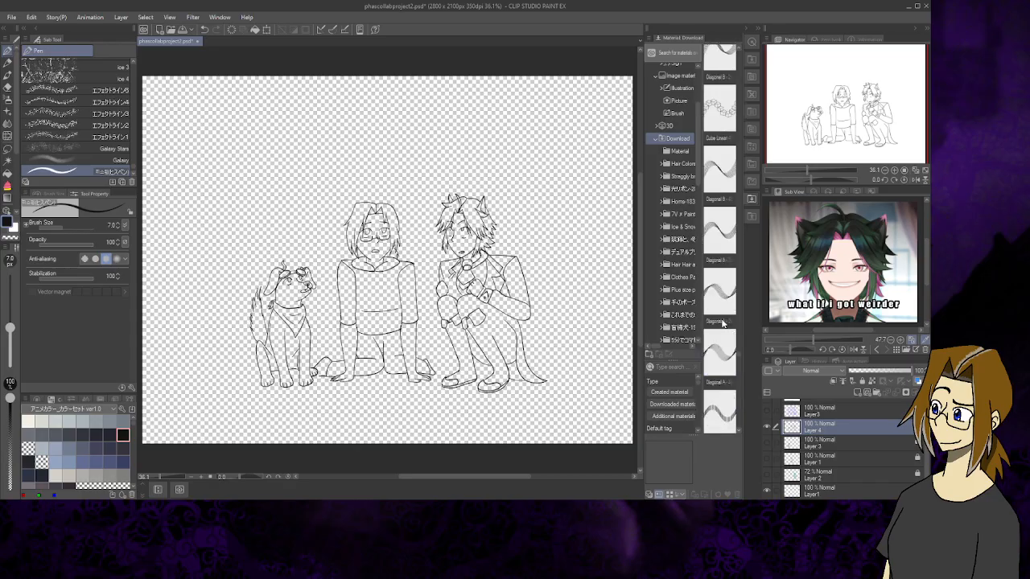
scroll(722, 322, down, 10)
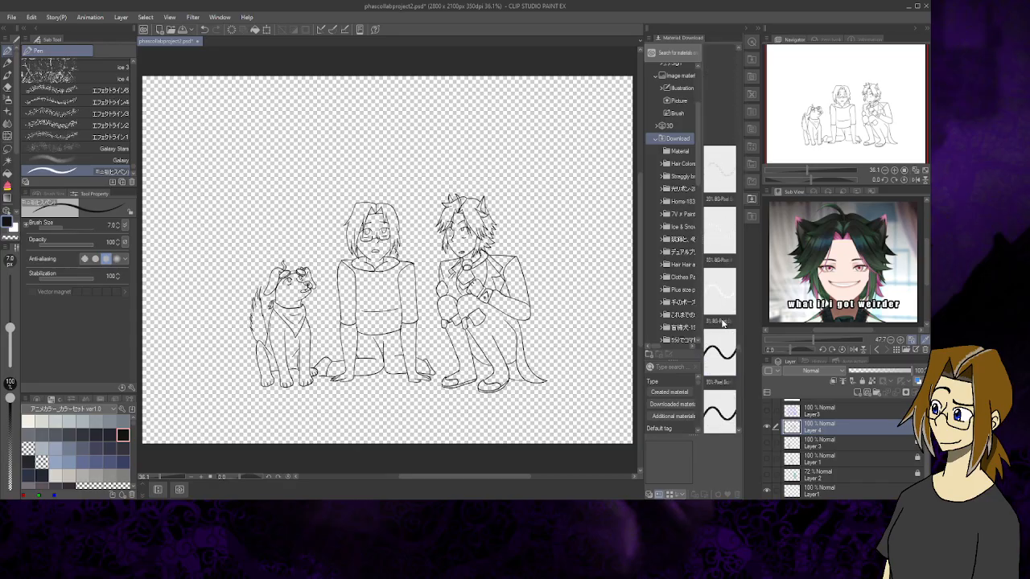
scroll(722, 322, down, 10)
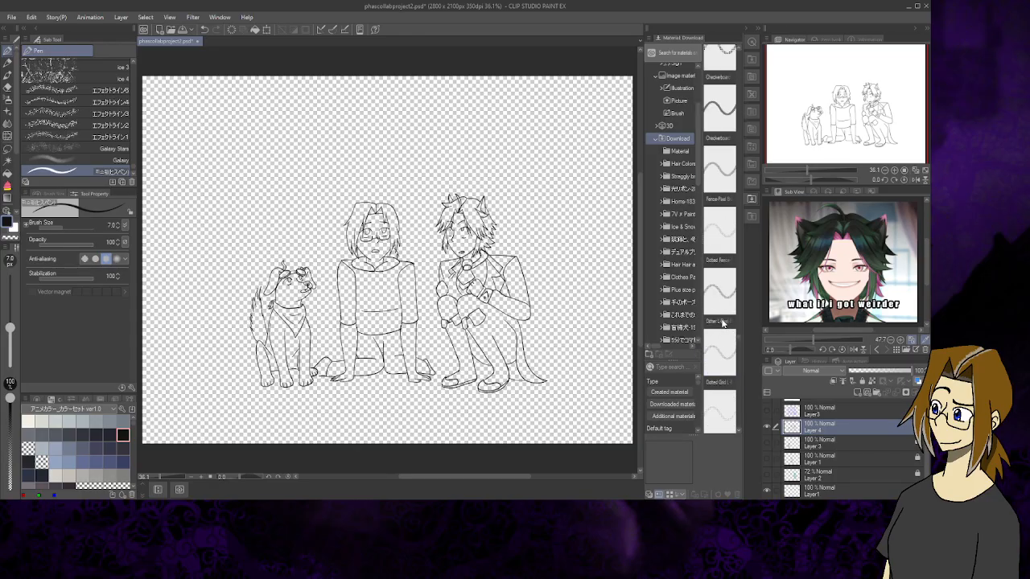
scroll(721, 322, down, 10)
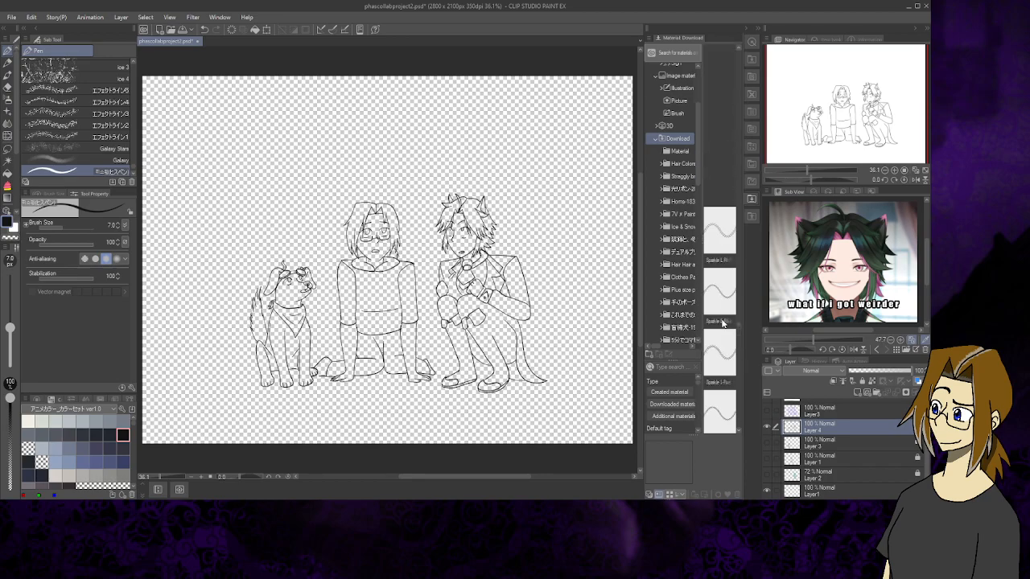
scroll(722, 322, down, 5)
scroll(726, 321, down, 5)
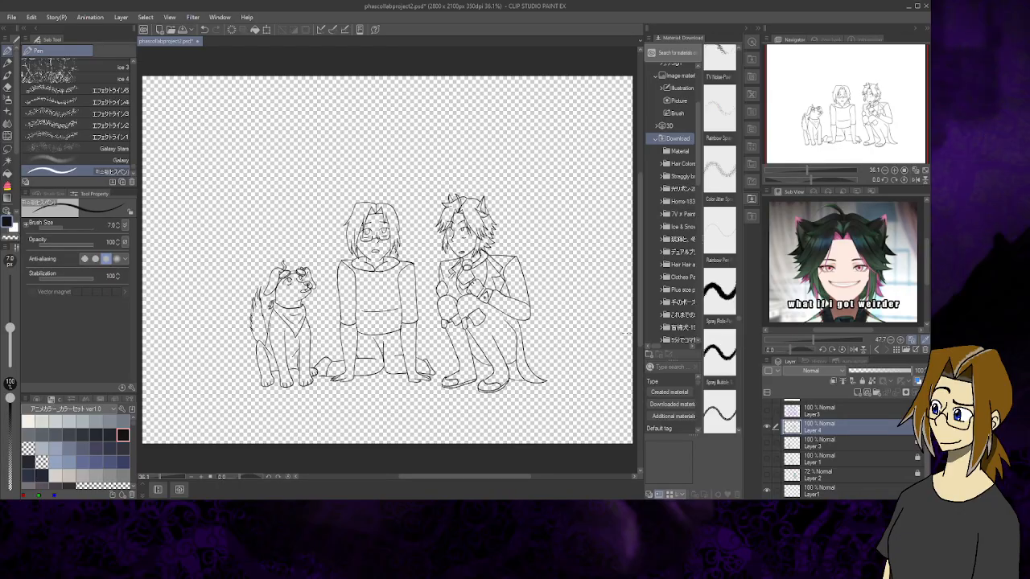
Examine the line art of the dog and the middle kneeling figure up close
click(898, 171)
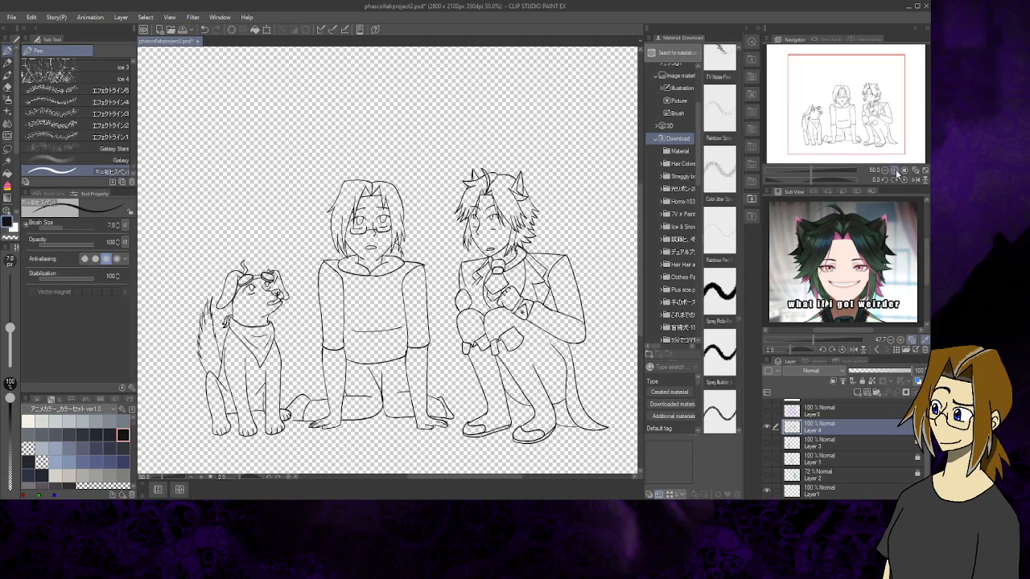
click(898, 171)
click(898, 170)
drag(848, 108, 839, 129)
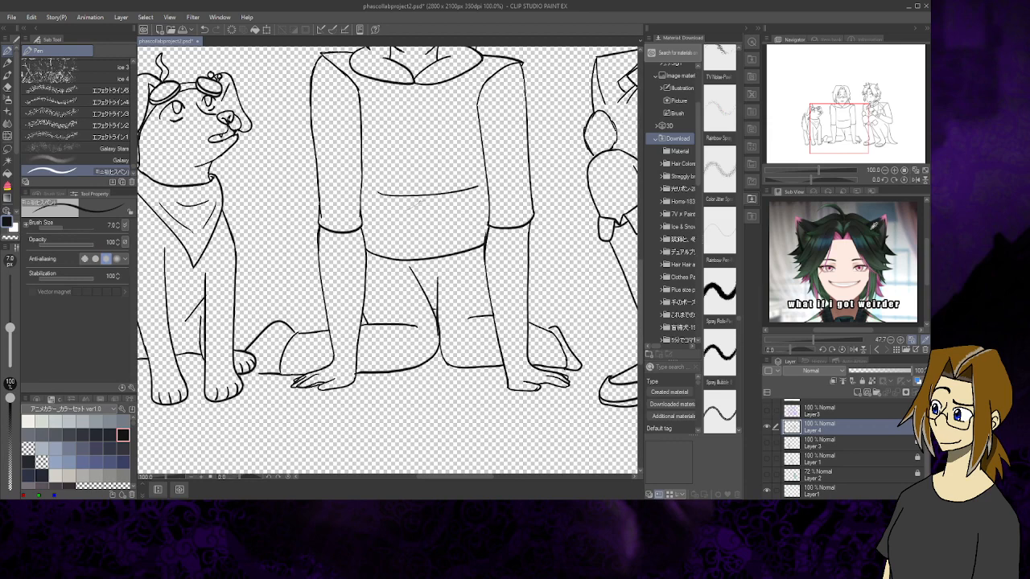
click(898, 170)
click(898, 170)
drag(818, 111, 818, 118)
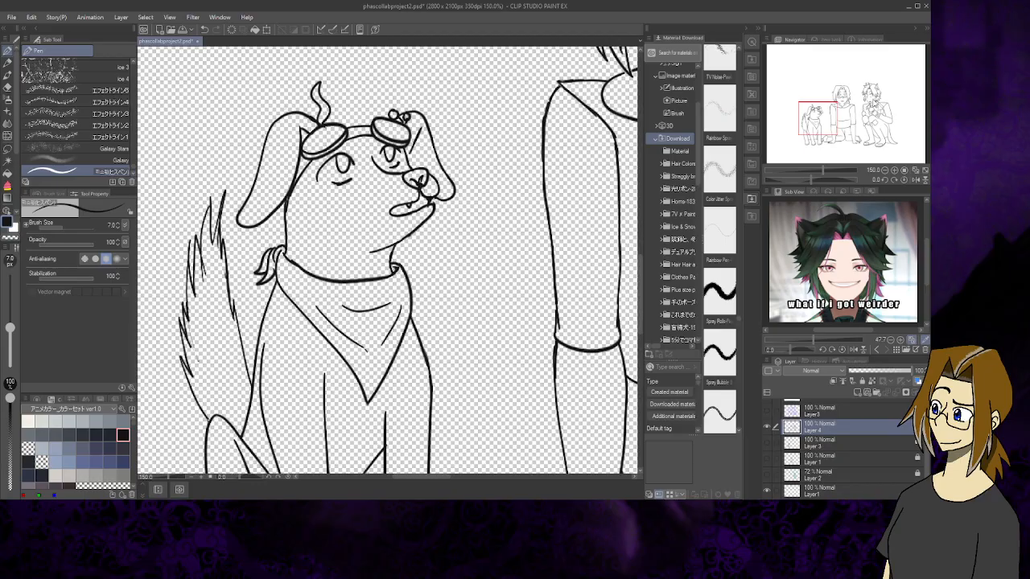
drag(832, 114, 856, 121)
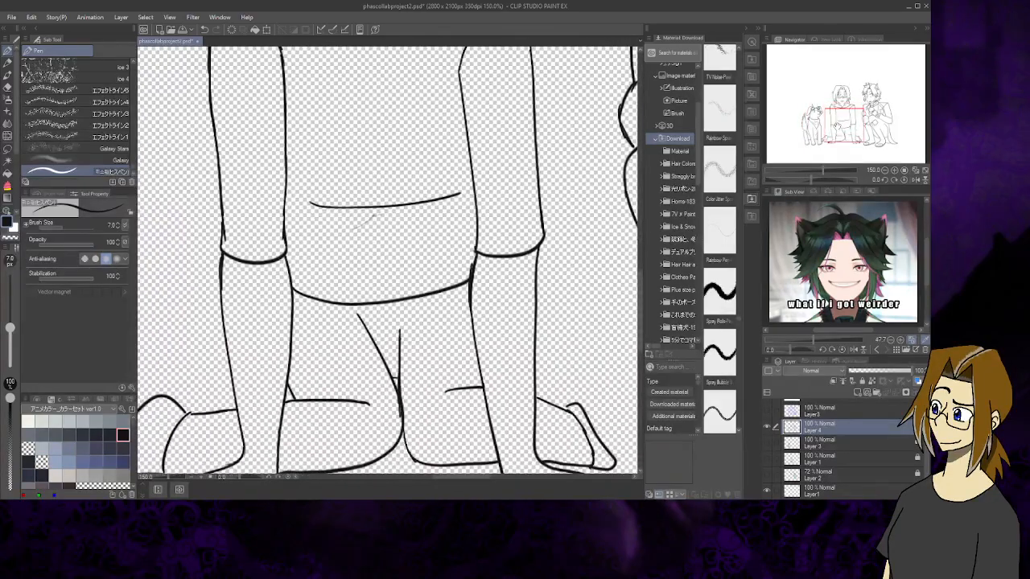
drag(298, 319, 462, 313)
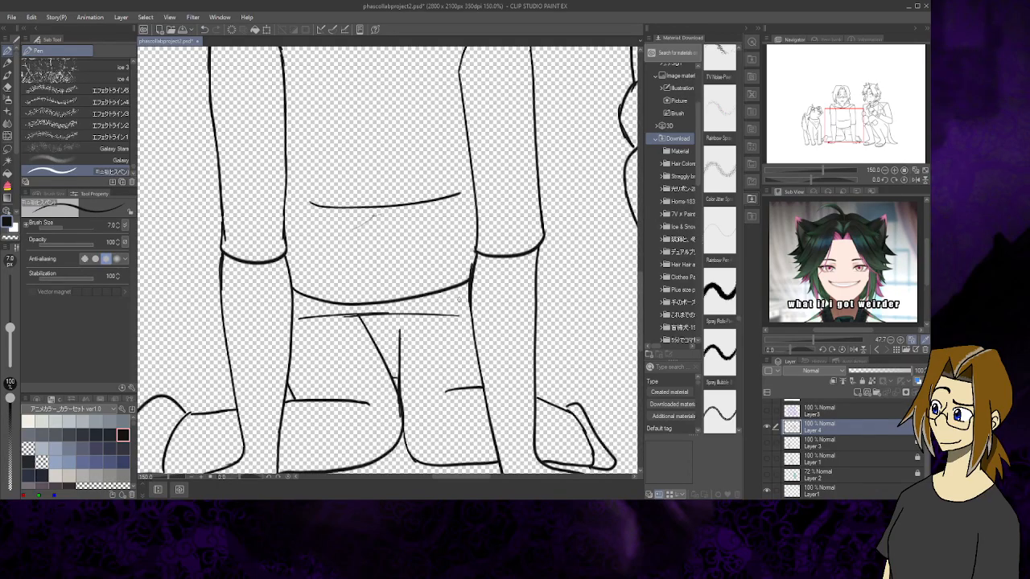
click(206, 30)
click(205, 30)
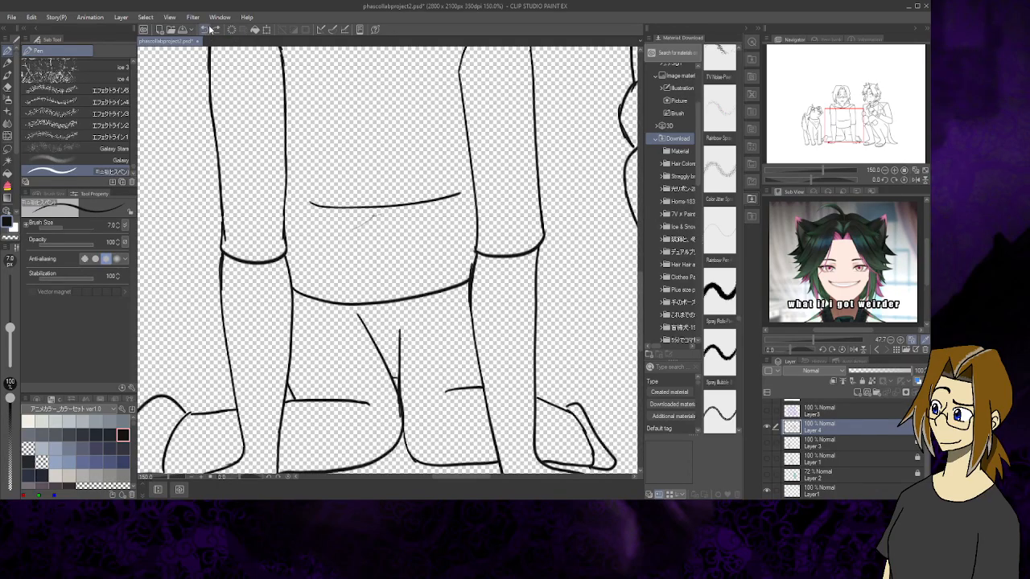
Draw a freehand four-sided board outline across the middle figure's lap, from just below the hoodie hem down to the knees, overlapping both forearms
mouse_move(259, 322)
mouse_down()
mouse_move(528, 314)
mouse_move(515, 313)
mouse_move(503, 440)
mouse_up()
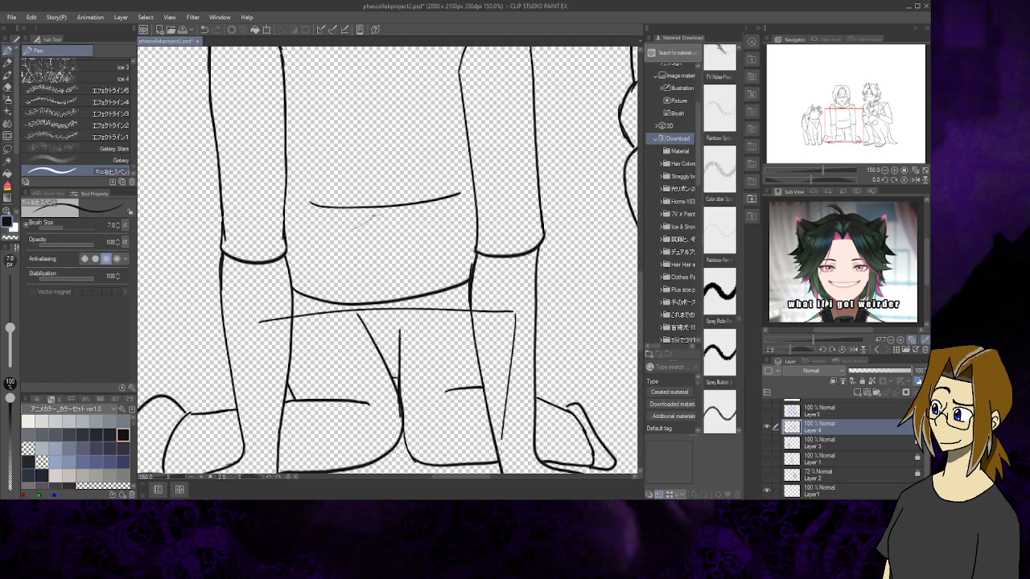
click(206, 30)
mouse_move(512, 347)
mouse_down()
mouse_move(501, 458)
mouse_move(539, 345)
mouse_up()
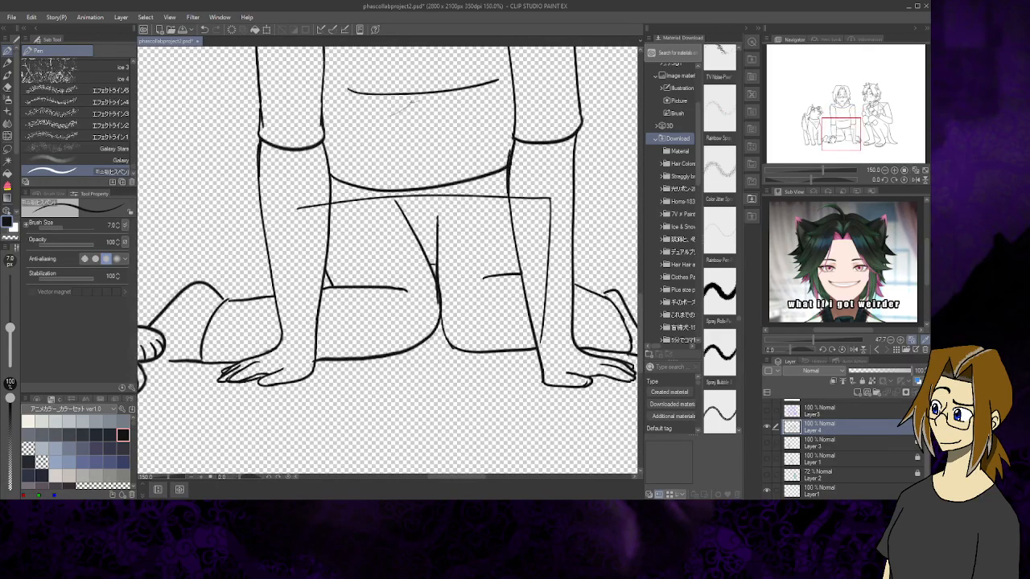
mouse_move(298, 216)
mouse_down()
mouse_move(294, 358)
mouse_move(386, 366)
mouse_move(538, 350)
mouse_move(538, 306)
mouse_up()
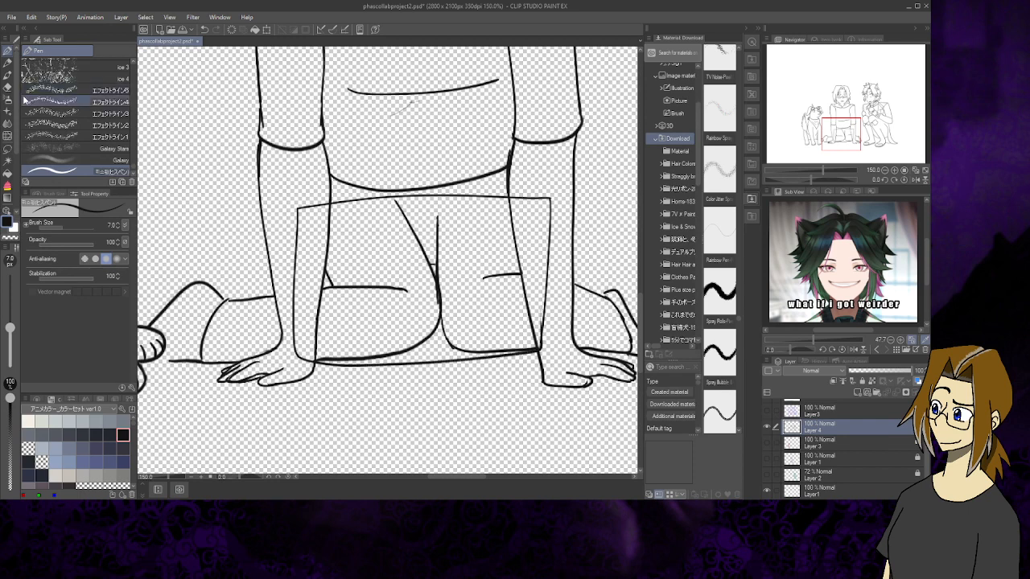
Erase the parts of the board outline that overlap and extend beyond the middle figure's forearms
key(e)
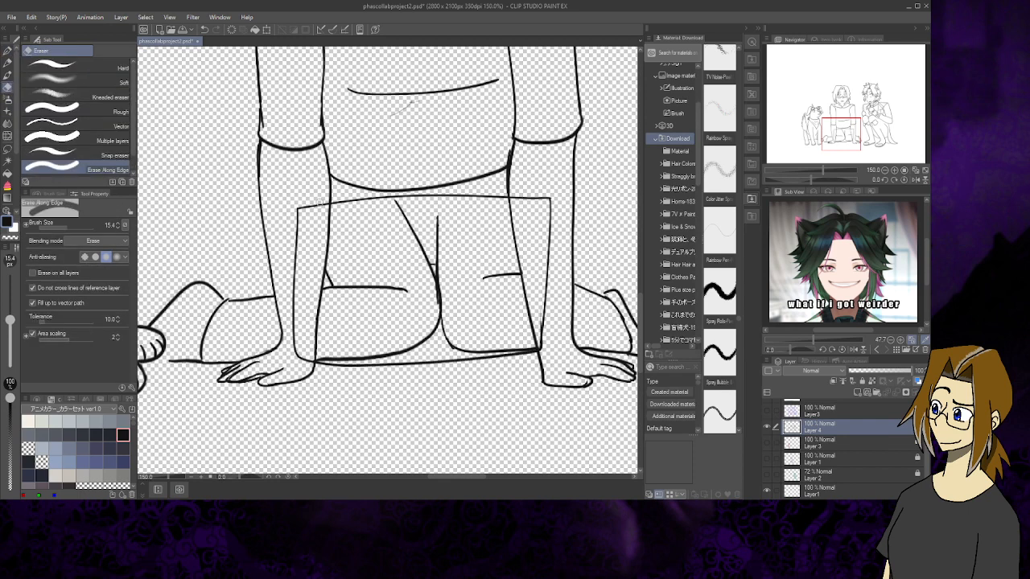
mouse_move(324, 204)
mouse_down()
mouse_move(312, 206)
mouse_move(298, 246)
mouse_move(295, 345)
mouse_move(312, 363)
mouse_up()
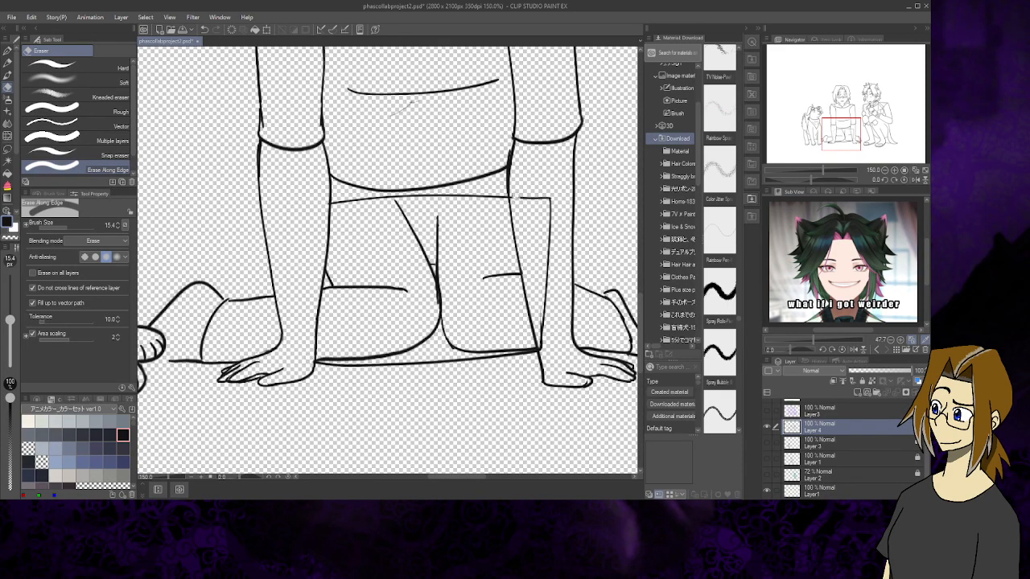
mouse_move(512, 198)
mouse_down()
mouse_move(549, 210)
mouse_move(541, 343)
mouse_up()
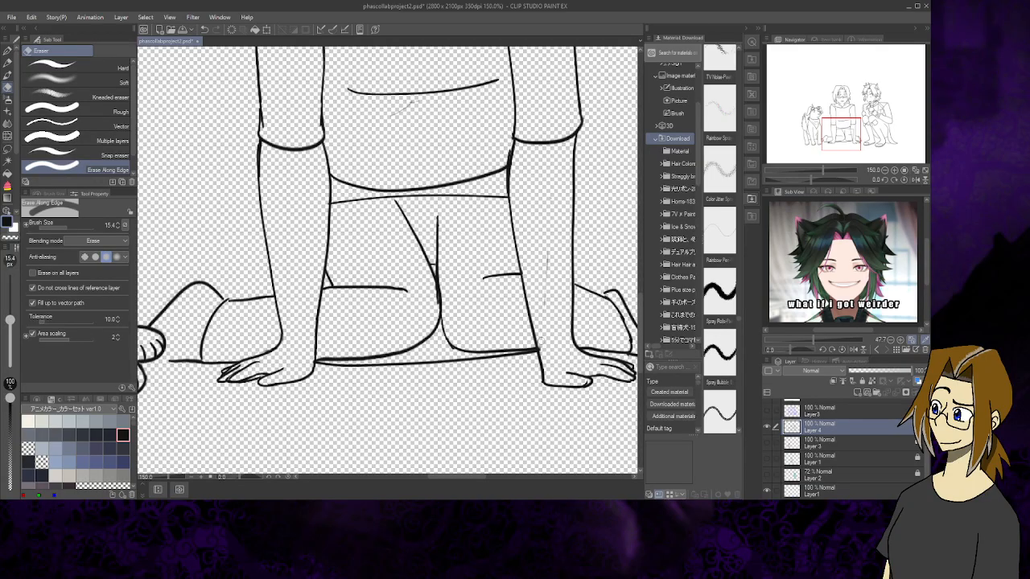
drag(548, 297, 547, 251)
Erase the leg and knee lines showing inside the board between the middle figure's forearms
mouse_move(338, 270)
mouse_down()
mouse_move(324, 300)
mouse_move(336, 285)
mouse_move(406, 292)
mouse_move(335, 287)
mouse_move(387, 287)
mouse_up()
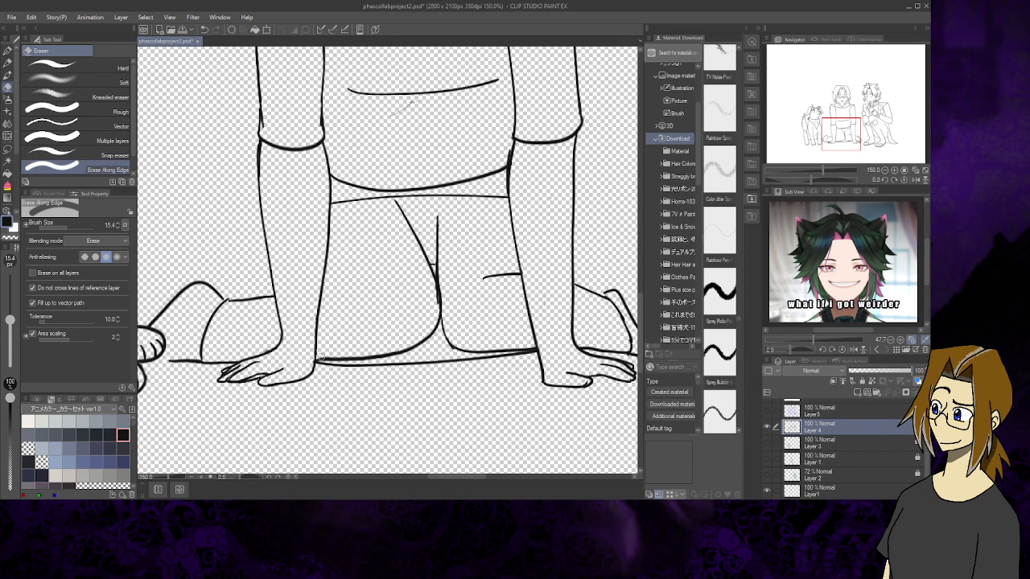
mouse_move(322, 359)
mouse_down()
mouse_move(406, 354)
mouse_move(415, 346)
mouse_move(338, 358)
mouse_move(435, 331)
mouse_move(441, 288)
mouse_move(420, 242)
mouse_up()
mouse_move(396, 201)
mouse_down()
mouse_move(424, 250)
mouse_move(437, 241)
mouse_move(437, 264)
mouse_up()
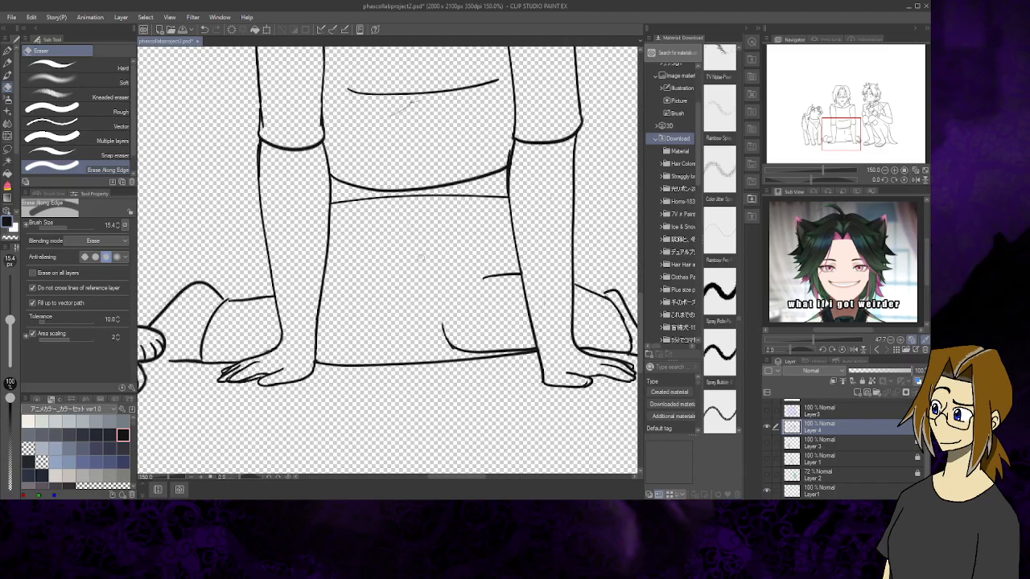
mouse_move(450, 325)
mouse_down()
mouse_move(469, 349)
mouse_move(454, 339)
mouse_move(490, 352)
mouse_move(528, 347)
mouse_up()
mouse_move(486, 277)
mouse_down()
mouse_move(477, 283)
mouse_move(515, 280)
mouse_up()
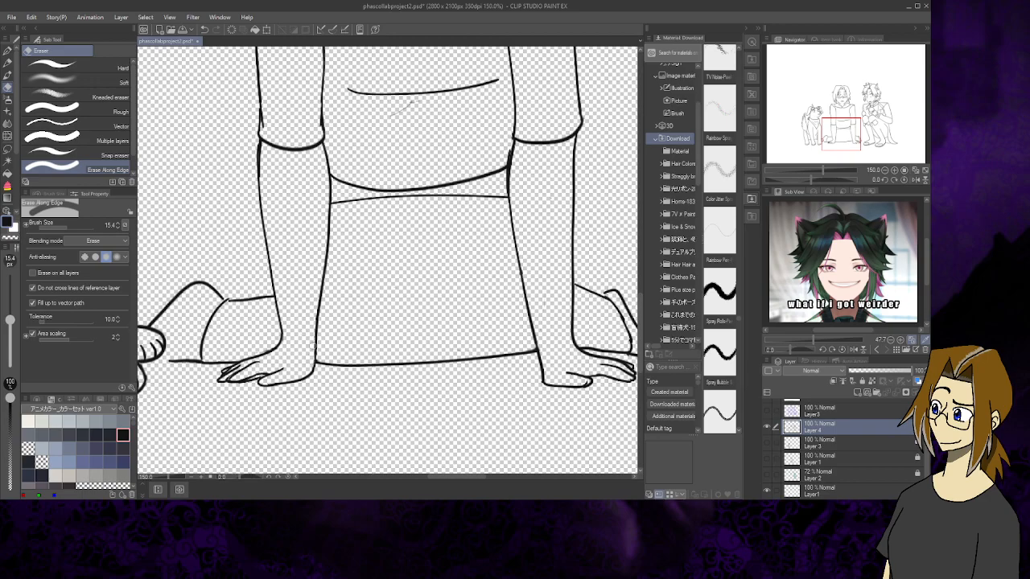
Handwrite "Weegi Board" with the pen on two slanted lines across the middle figure's board
key(p)
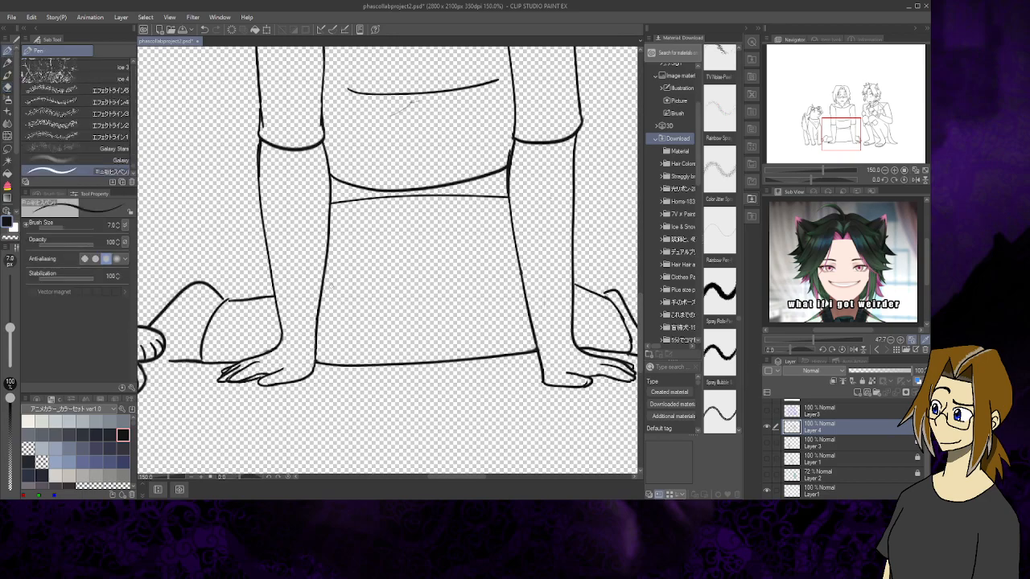
mouse_move(330, 286)
mouse_down()
mouse_move(360, 317)
mouse_move(354, 279)
mouse_move(363, 299)
mouse_move(410, 280)
mouse_move(400, 291)
mouse_move(414, 276)
mouse_move(392, 290)
mouse_up()
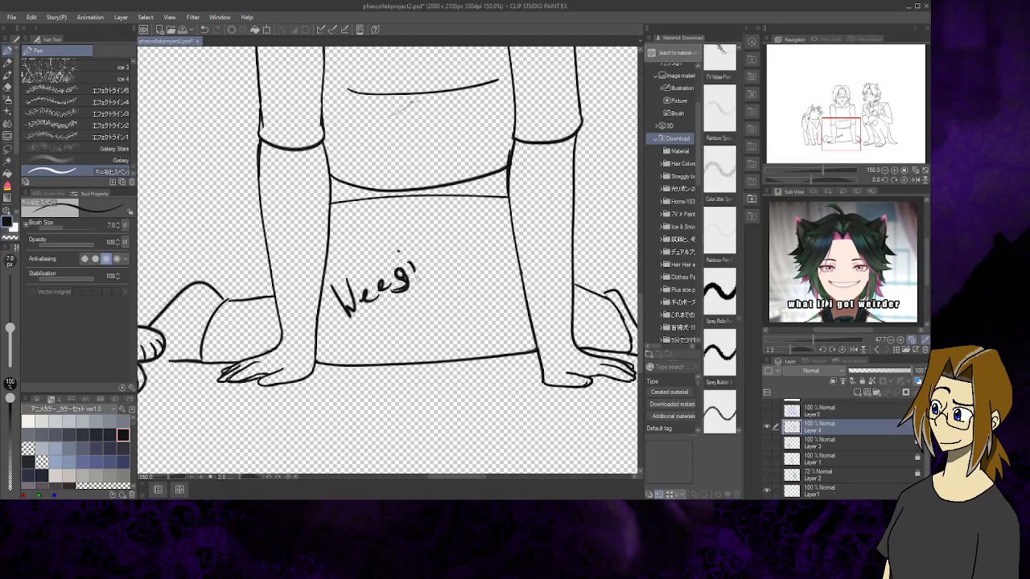
key(e)
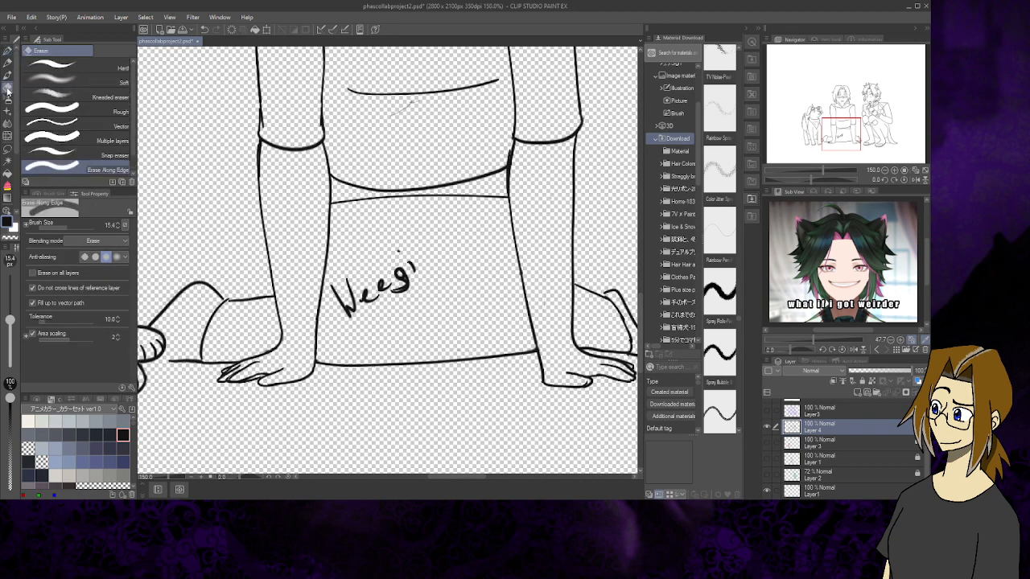
drag(398, 270, 404, 284)
mouse_move(403, 280)
mouse_down()
mouse_move(396, 272)
mouse_move(395, 300)
mouse_move(414, 325)
mouse_move(417, 306)
mouse_move(445, 306)
mouse_up()
key(p)
mouse_move(446, 304)
mouse_down()
mouse_move(476, 259)
mouse_move(476, 272)
mouse_up()
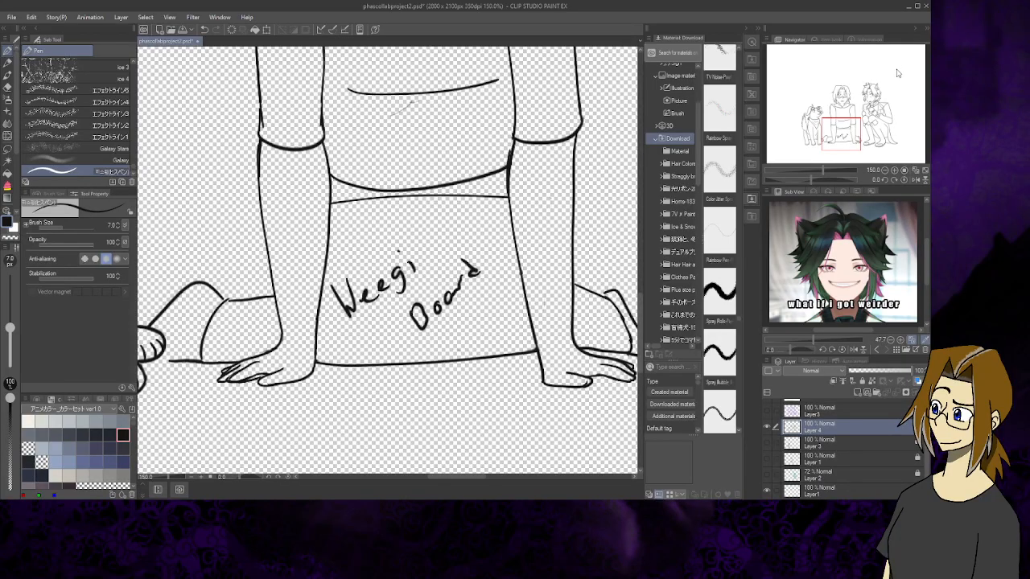
Fill Layer1 beneath the line art with white across the whole canvas
click(926, 173)
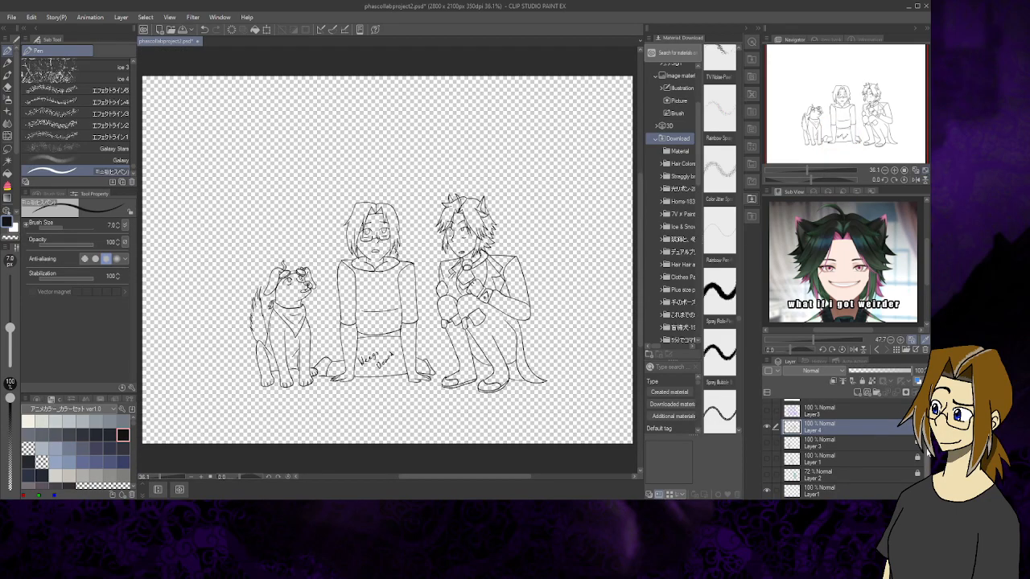
click(768, 490)
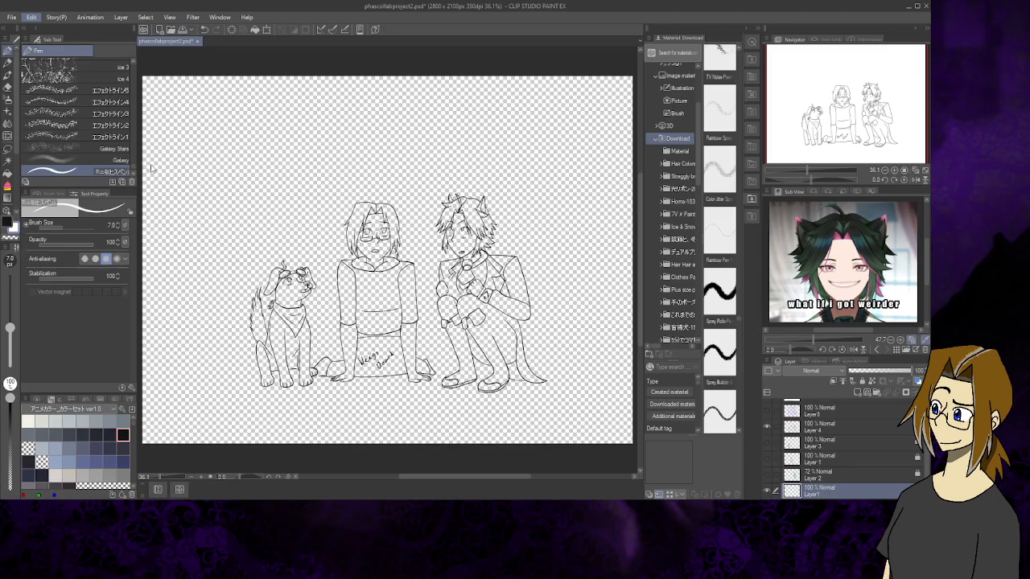
key(alt+BackSpace)
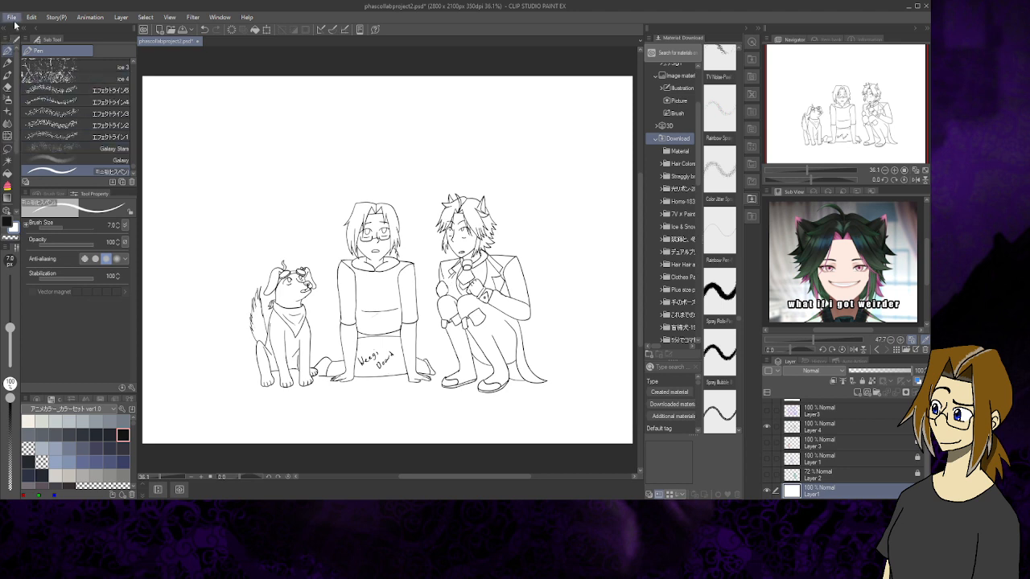
Open the DarknessReveal document and compare its figure sketch with and without the Arms Wide Open mannequin layer
click(50, 123)
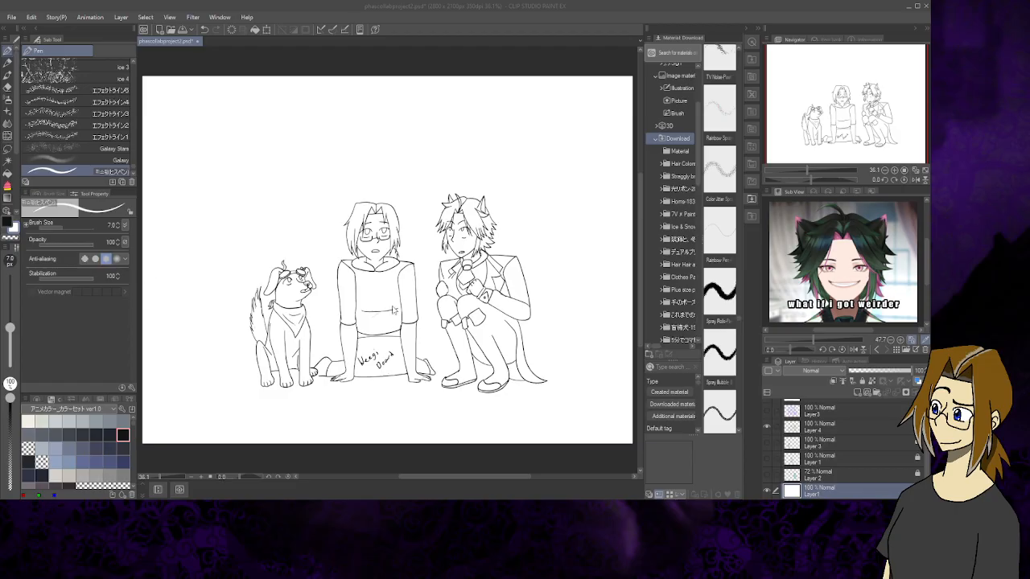
click(502, 334)
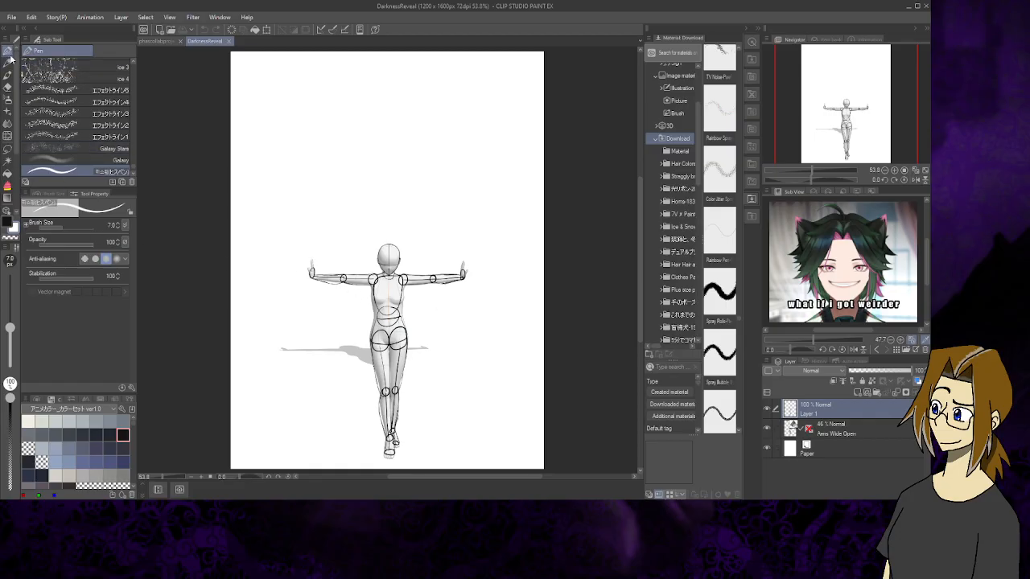
scroll(77, 113, down, 2)
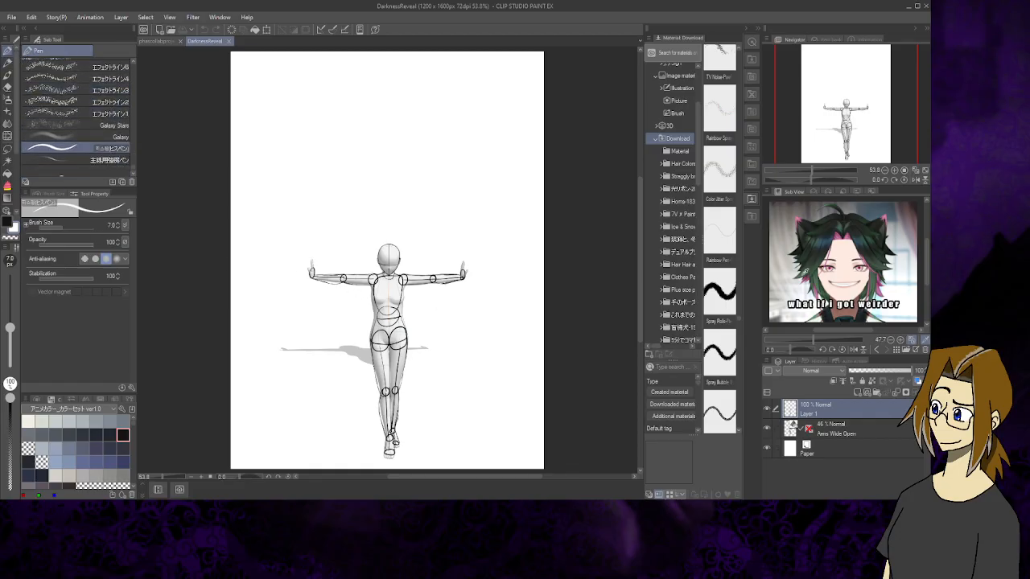
click(894, 171)
click(894, 170)
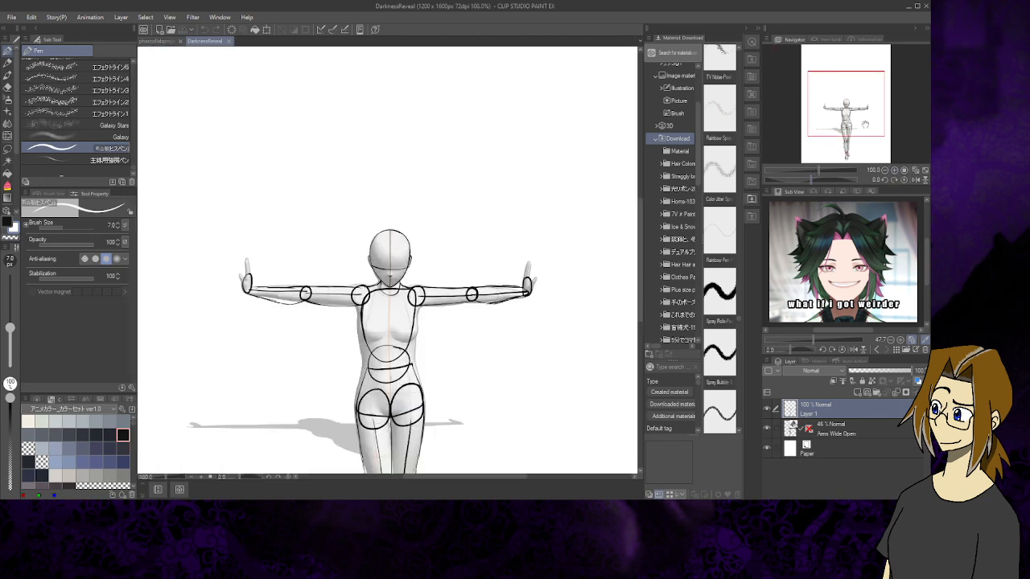
drag(865, 124, 846, 117)
scroll(860, 114, up, 3)
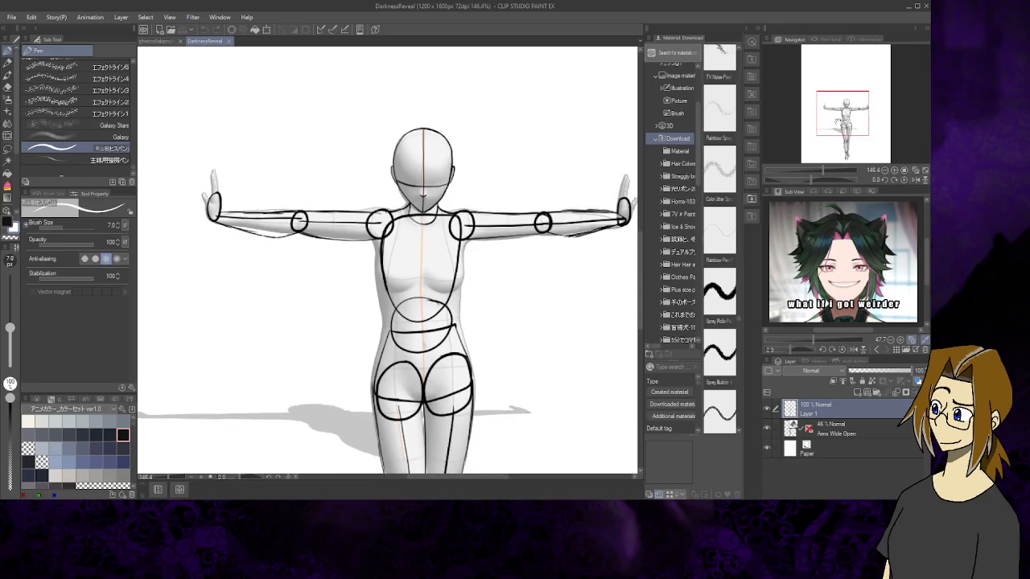
scroll(433, 197, up, 3)
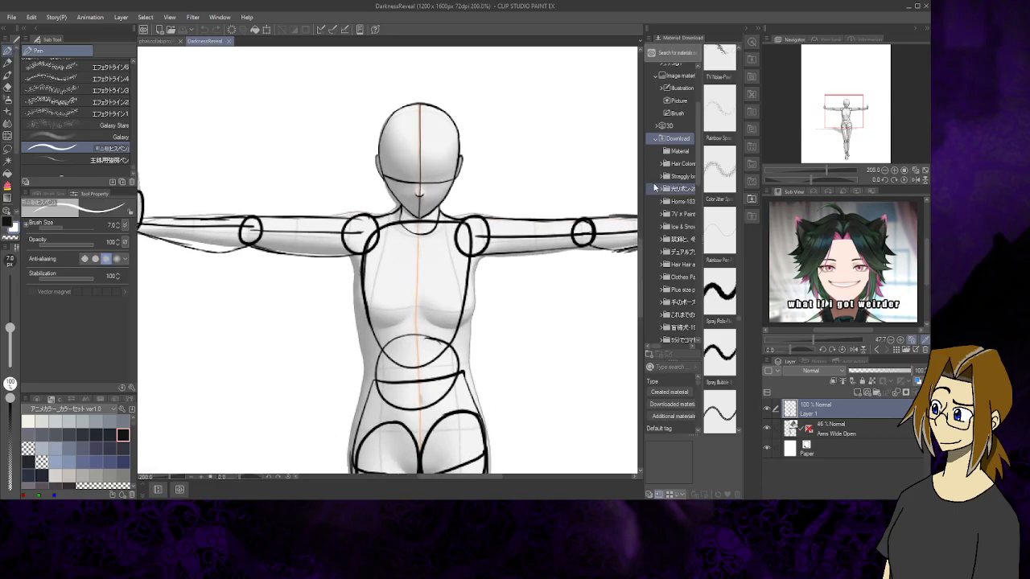
scroll(567, 197, down, 3)
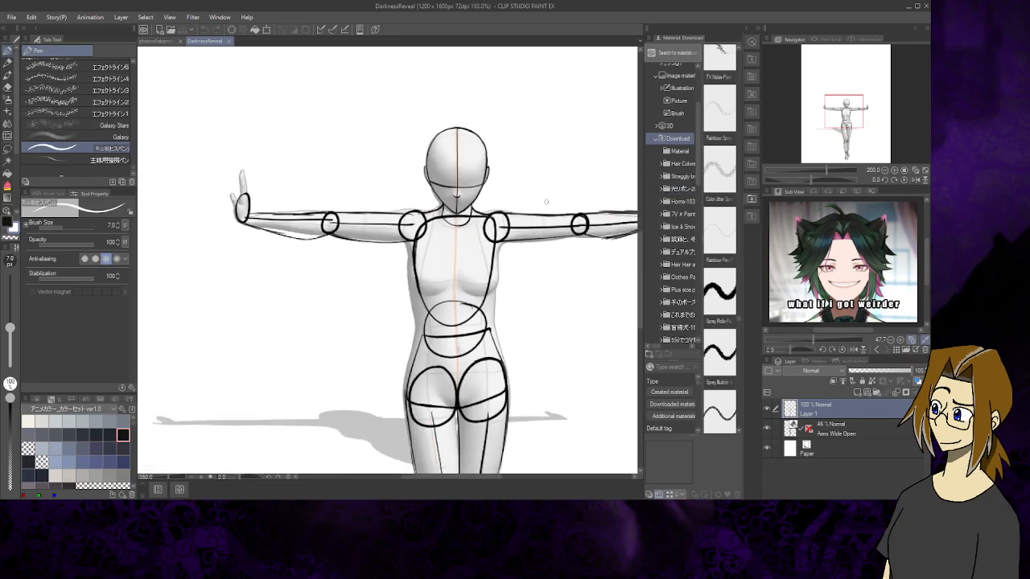
click(767, 429)
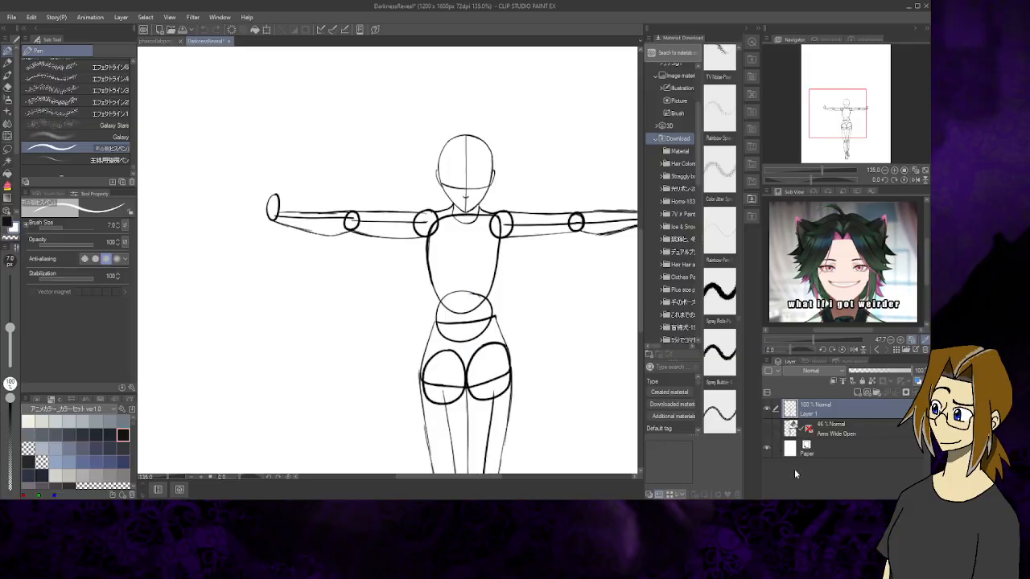
click(767, 430)
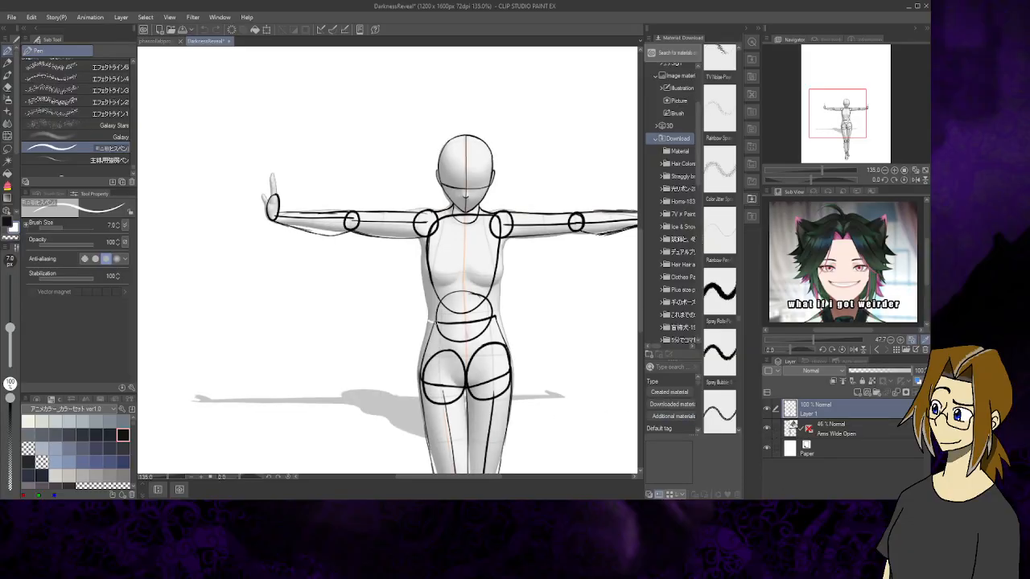
Draw dark contour lines along both sides of the figure's hips and torso, from the armpits down to the upper thighs
drag(434, 323, 442, 325)
click(205, 29)
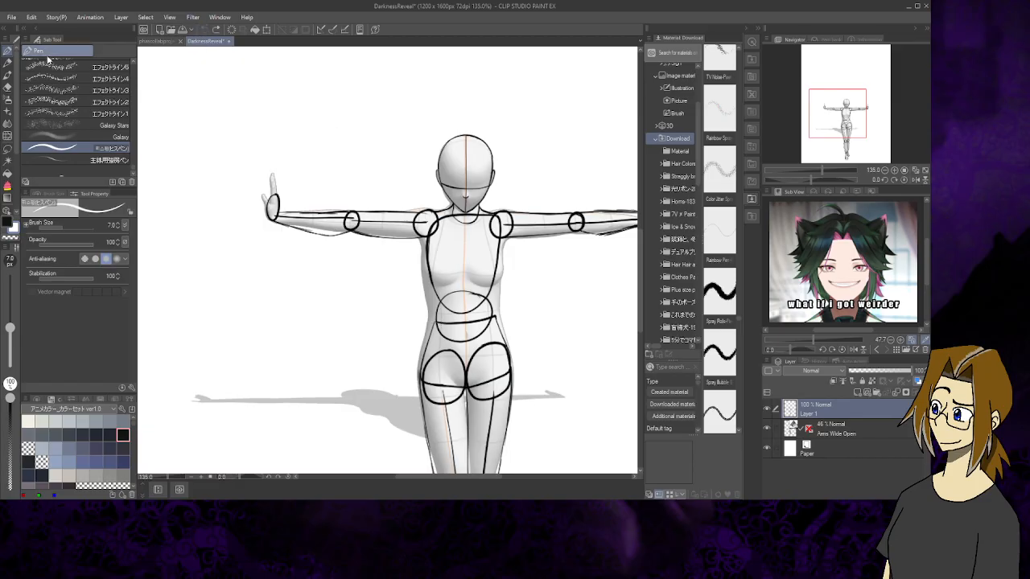
click(10, 223)
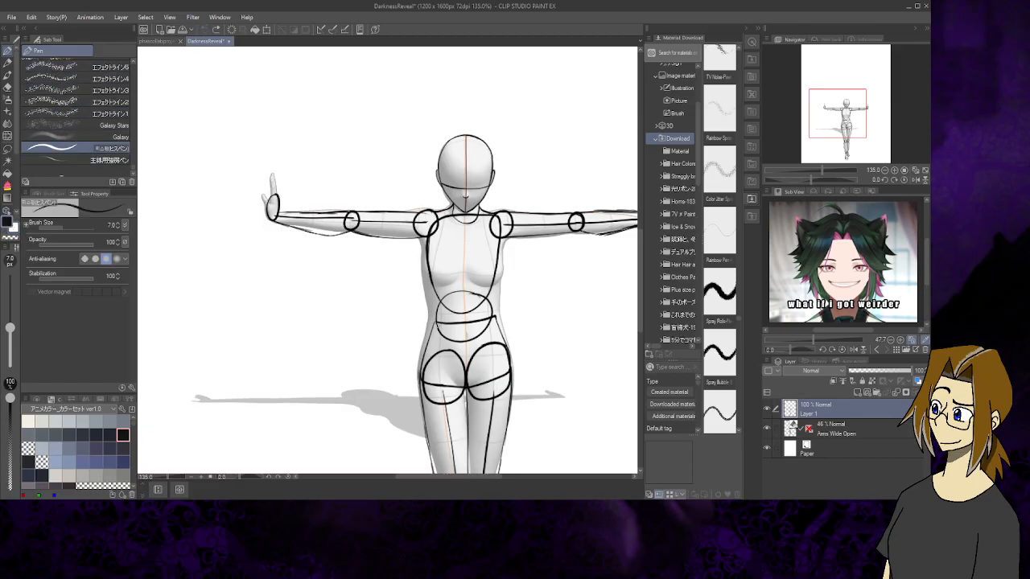
mouse_move(430, 321)
mouse_down()
mouse_move(444, 323)
mouse_move(419, 375)
mouse_up()
drag(495, 317, 514, 390)
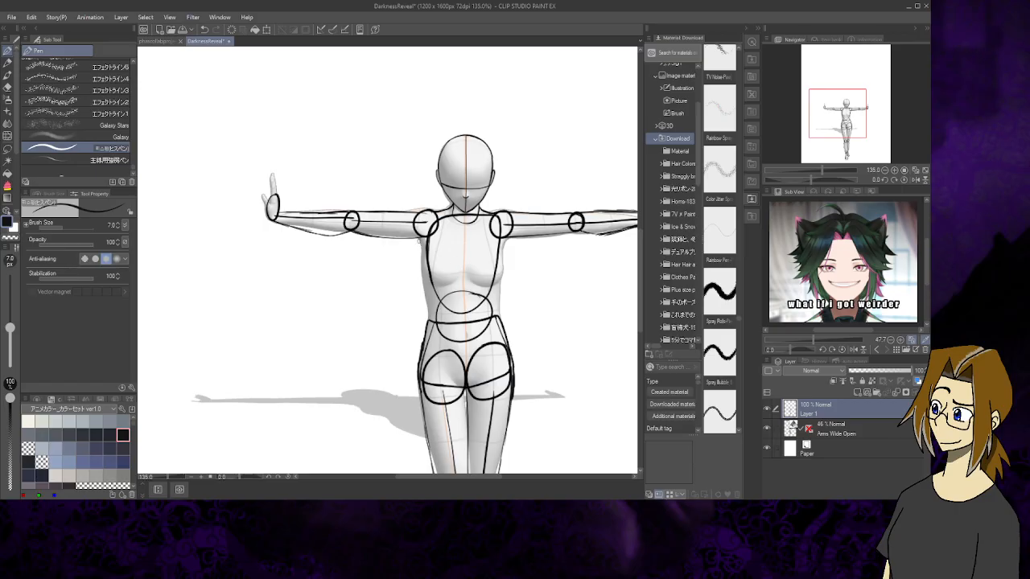
mouse_move(424, 235)
mouse_down()
mouse_move(415, 257)
mouse_move(429, 328)
mouse_up()
drag(504, 240, 499, 298)
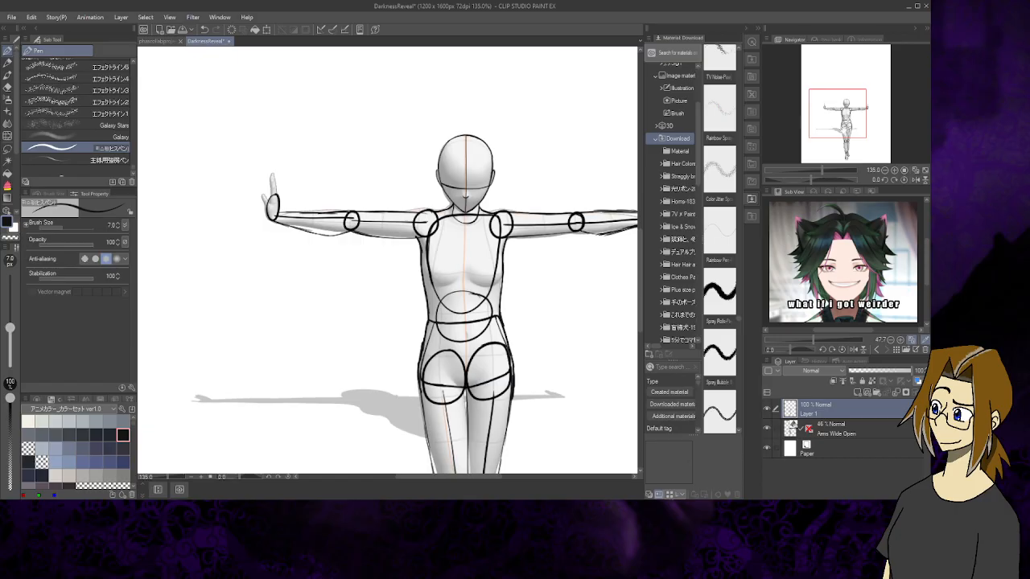
drag(843, 115, 848, 120)
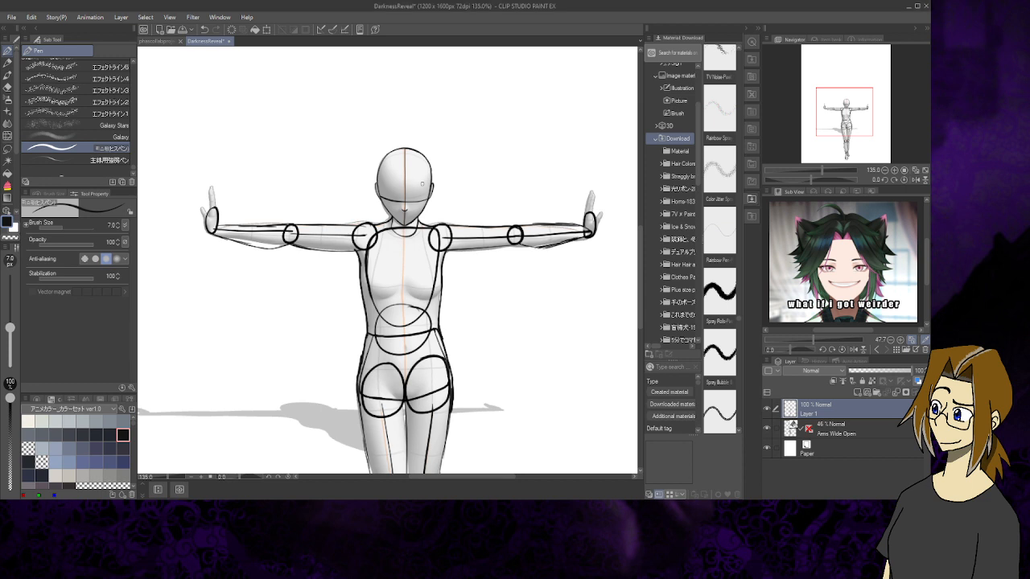
mouse_move(848, 110)
mouse_down()
mouse_move(847, 137)
mouse_move(837, 107)
mouse_up()
click(894, 171)
click(894, 170)
mouse_move(388, 200)
mouse_down()
mouse_move(382, 192)
mouse_move(388, 220)
mouse_move(394, 164)
mouse_move(402, 194)
mouse_up()
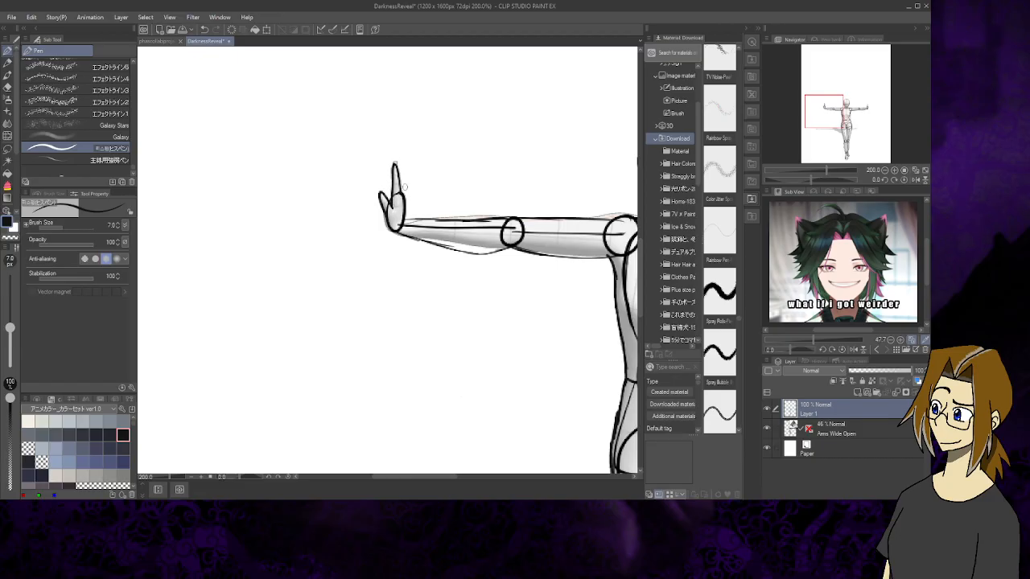
click(207, 32)
drag(394, 165, 400, 193)
click(204, 30)
click(205, 30)
Outline the thumb beside the palm oval on the mannequin's raised hand
drag(381, 193, 394, 208)
scroll(395, 197, up, 4)
drag(823, 106, 822, 106)
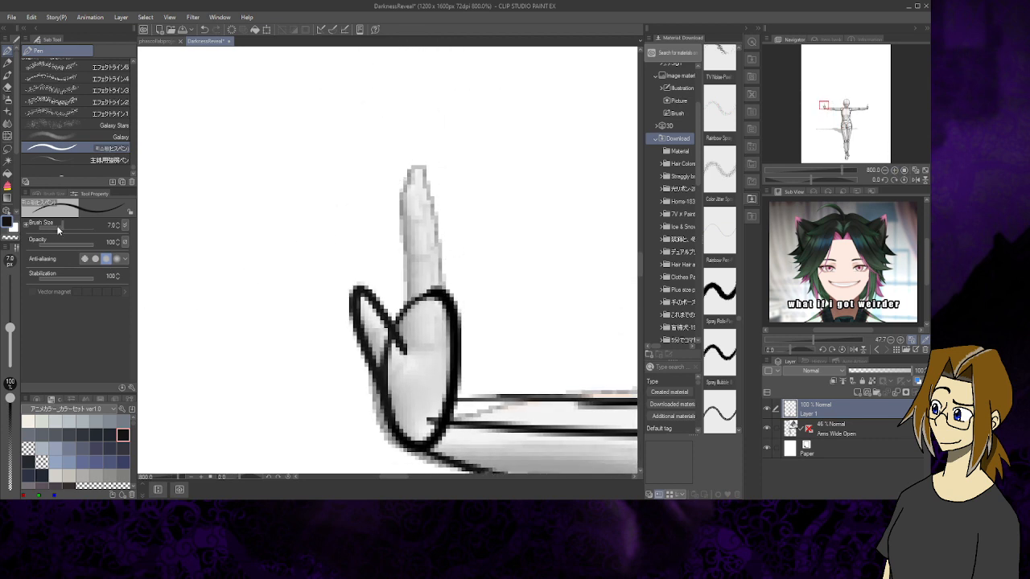
Outline the upright fingers above the palm oval on the first raised hand with a 3.0 px pen and touch up the palm's outer edge
drag(58, 227, 47, 229)
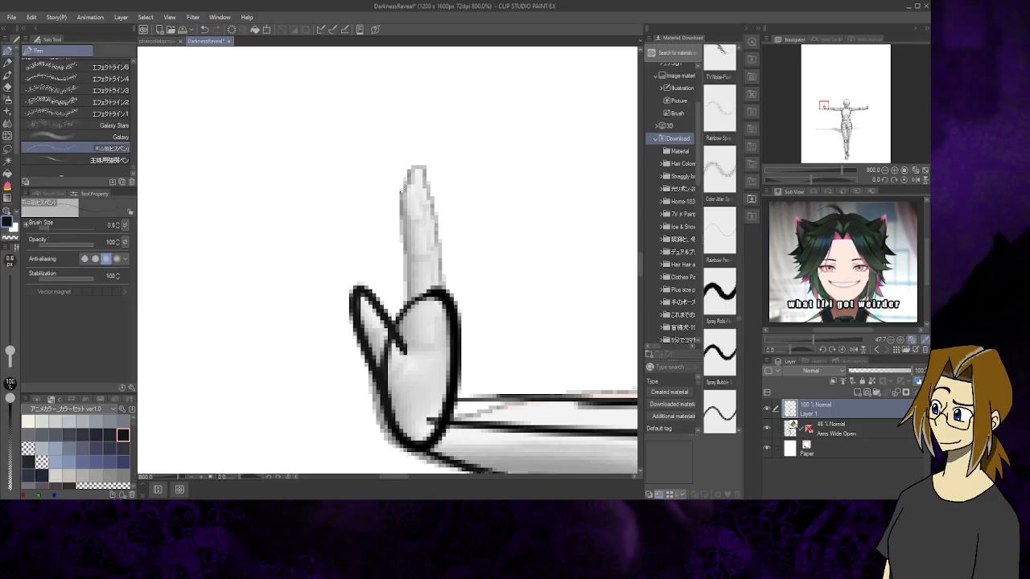
click(51, 227)
click(118, 224)
click(118, 223)
click(118, 224)
click(119, 224)
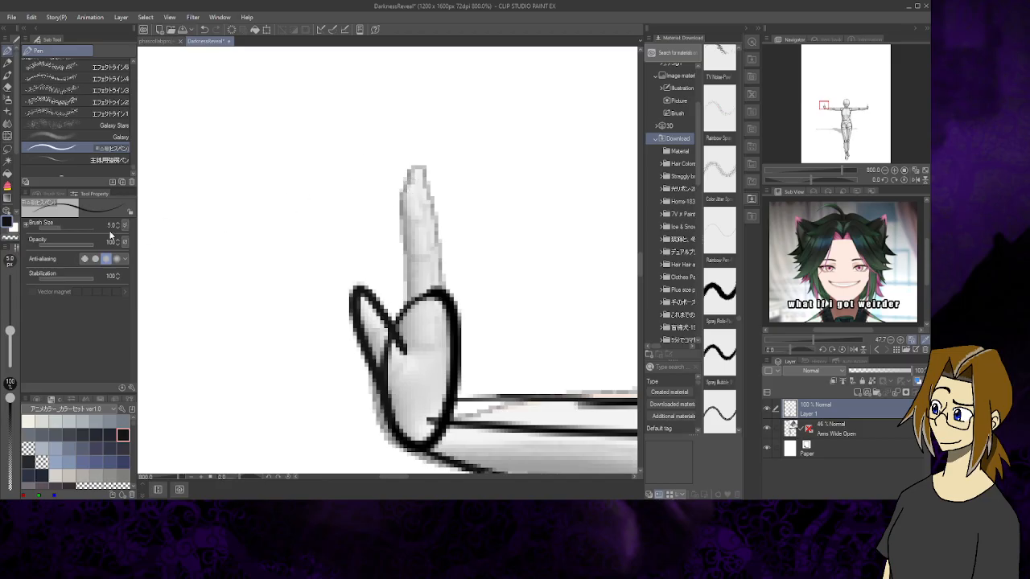
click(118, 228)
click(119, 227)
mouse_move(414, 184)
mouse_down()
mouse_move(402, 206)
mouse_move(405, 318)
mouse_move(415, 190)
mouse_move(432, 298)
mouse_up()
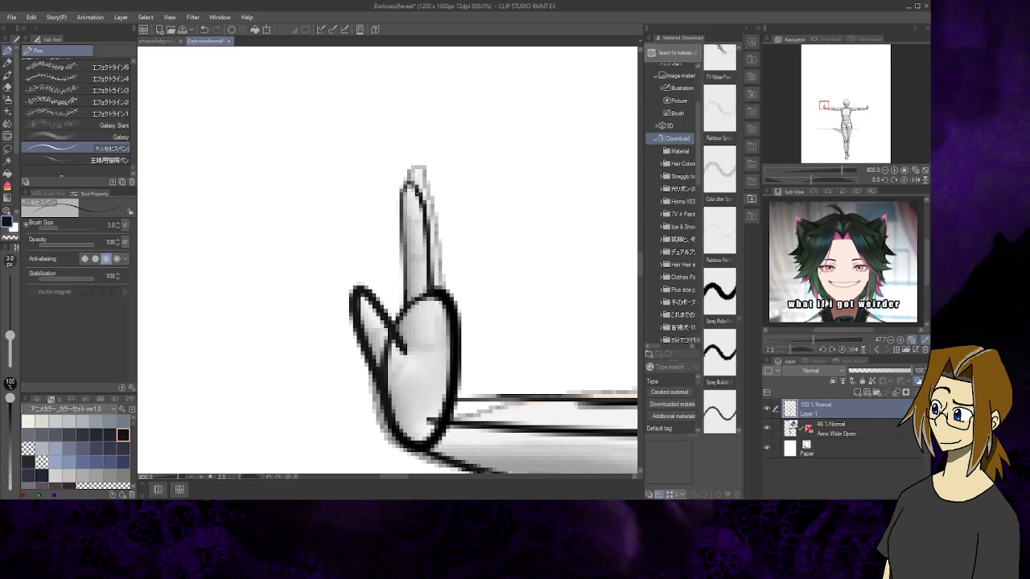
mouse_move(409, 183)
mouse_down()
mouse_move(416, 164)
mouse_move(431, 188)
mouse_move(441, 299)
mouse_up()
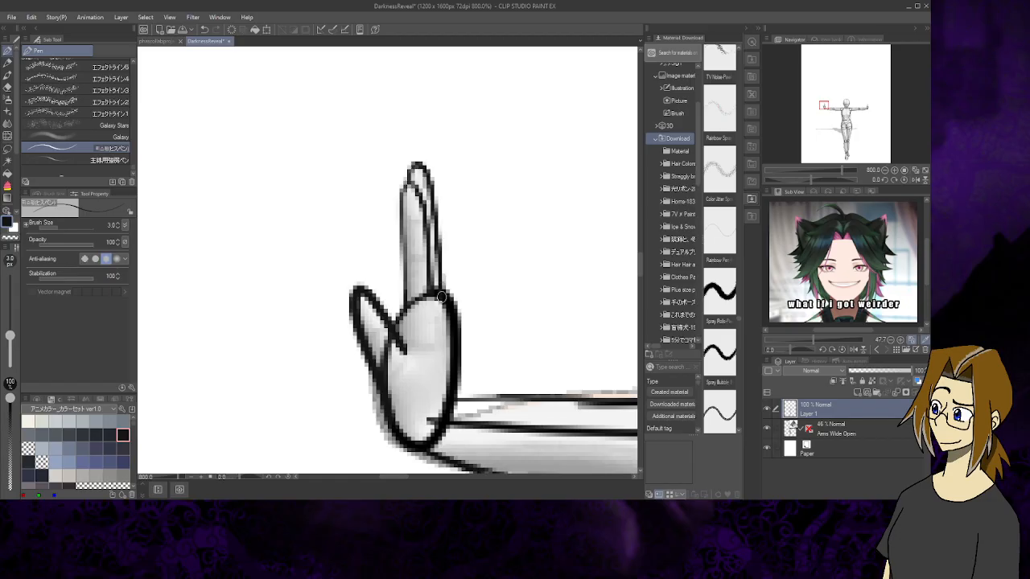
drag(823, 106, 823, 104)
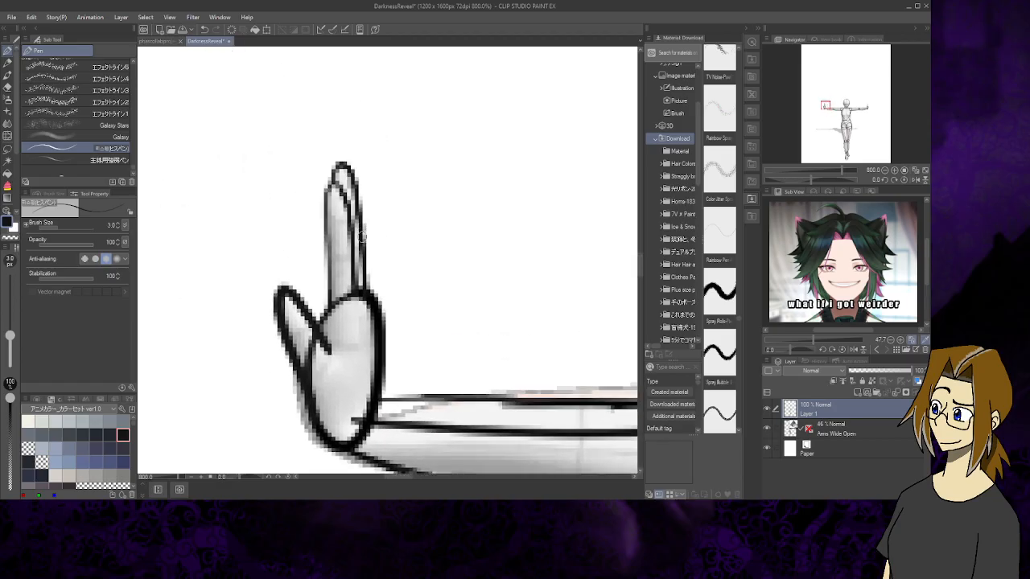
drag(375, 302, 381, 326)
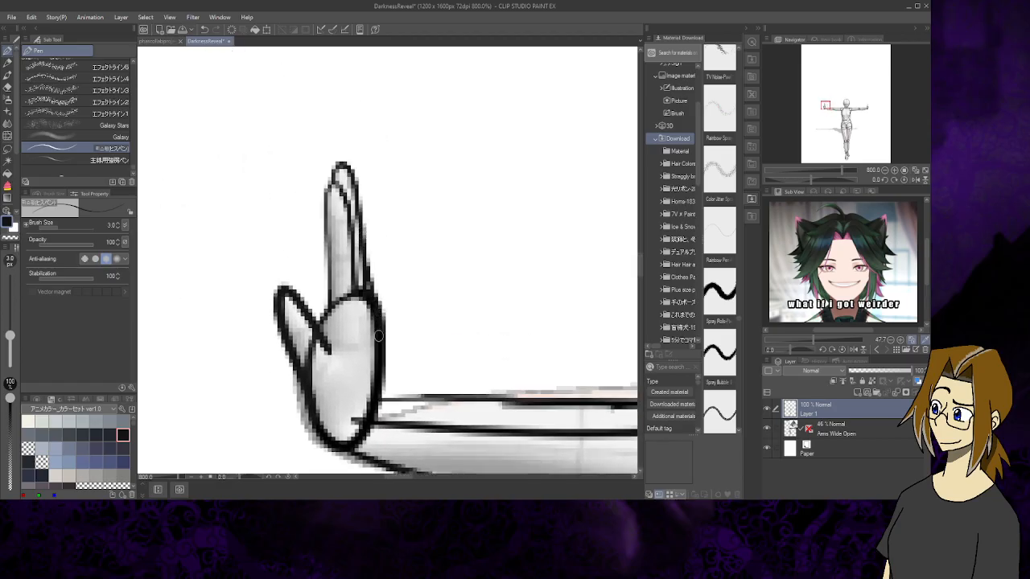
Outline the thumb and upright fingers around the palm oval on the mannequin's opposite raised hand
drag(825, 106, 867, 107)
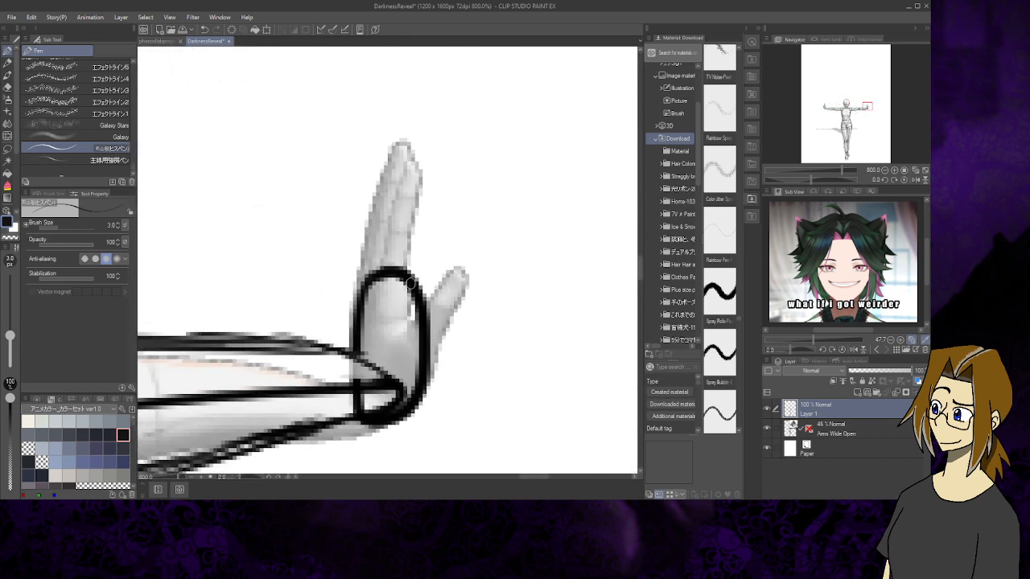
mouse_move(407, 283)
mouse_down()
mouse_move(422, 307)
mouse_move(450, 271)
mouse_move(463, 272)
mouse_move(431, 374)
mouse_up()
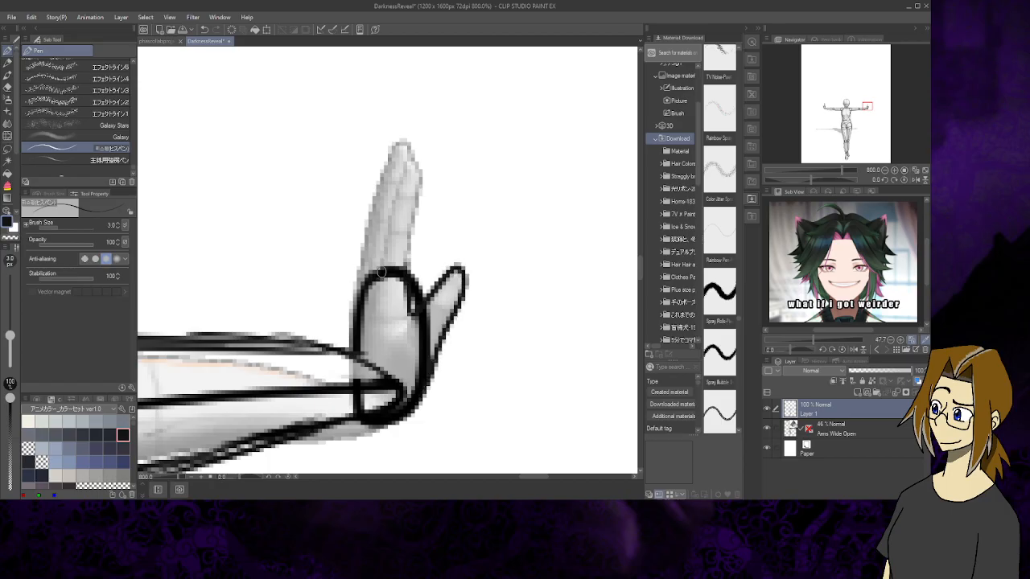
drag(382, 272, 409, 164)
mouse_move(422, 183)
mouse_down()
mouse_move(414, 305)
mouse_move(364, 248)
mouse_move(383, 166)
mouse_move(405, 141)
mouse_move(415, 168)
mouse_up()
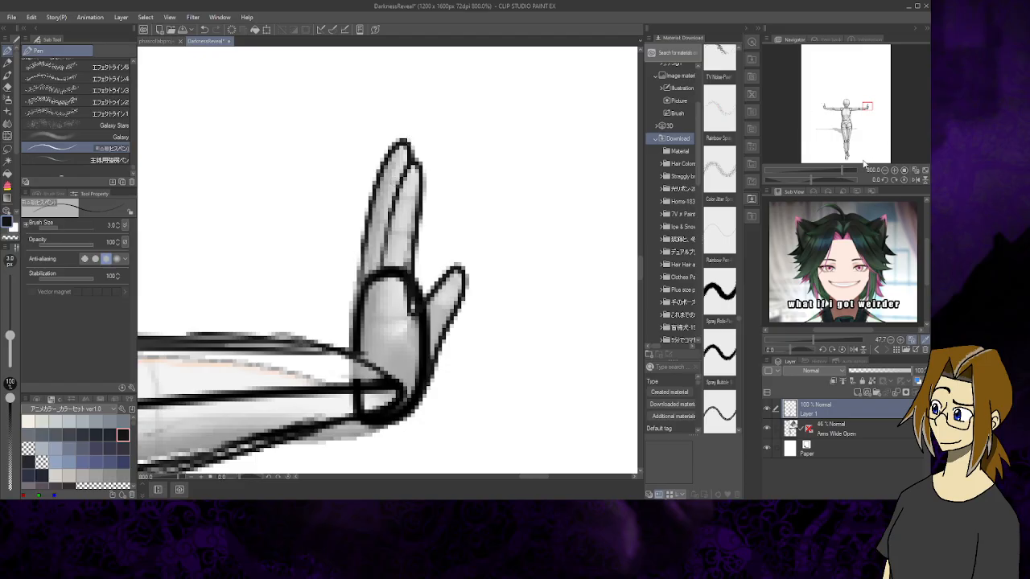
Draw rounded toe outlines below the foot ovals on both feet with a 7.0 px pen
drag(867, 107, 845, 109)
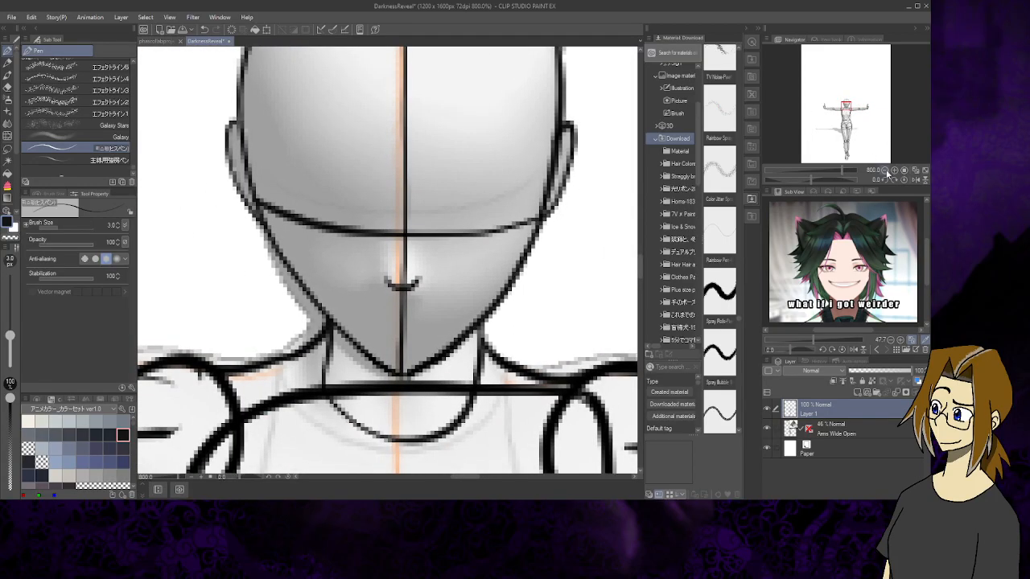
click(924, 170)
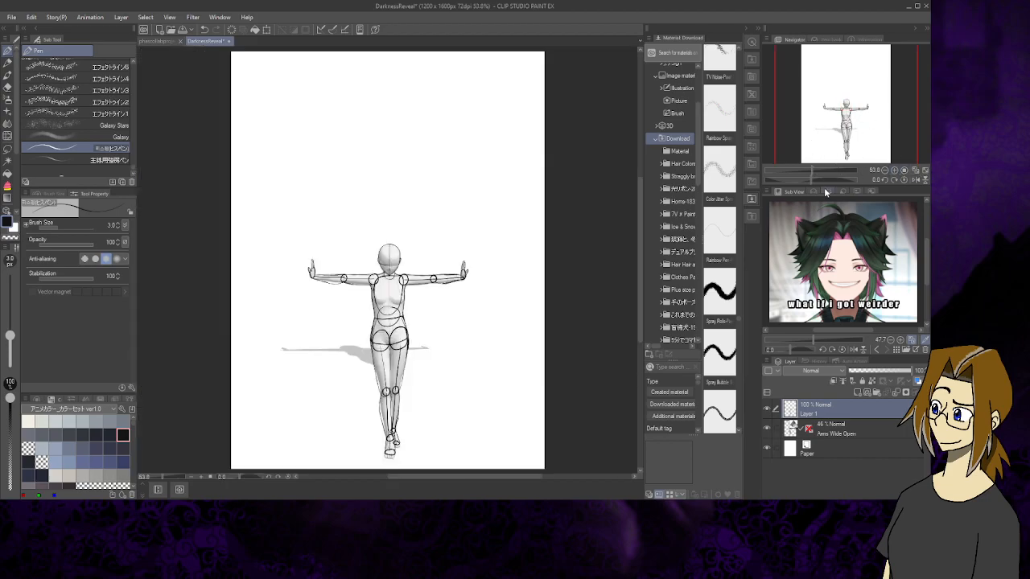
click(895, 171)
click(895, 172)
click(895, 172)
click(895, 171)
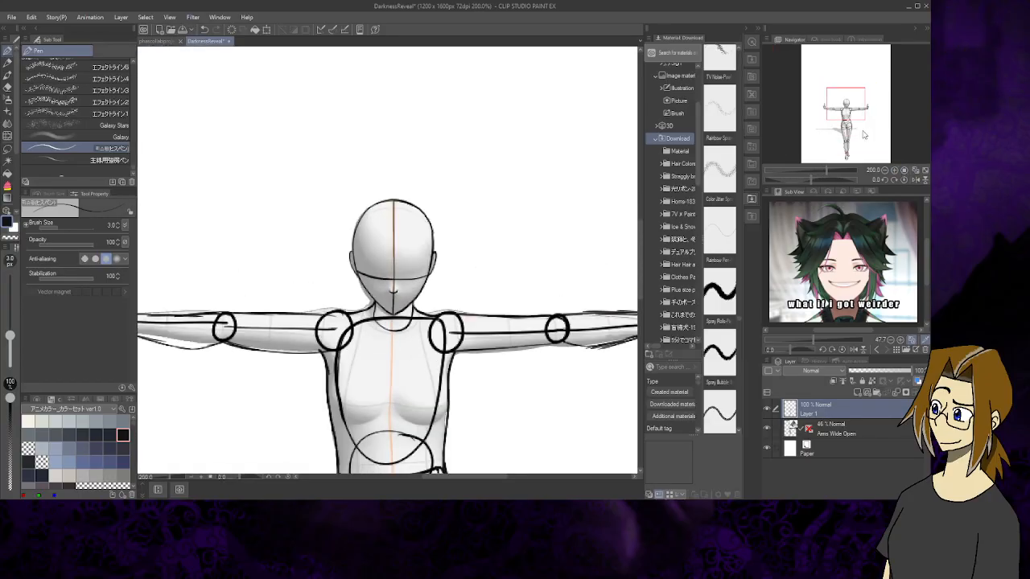
drag(847, 115, 848, 156)
click(895, 172)
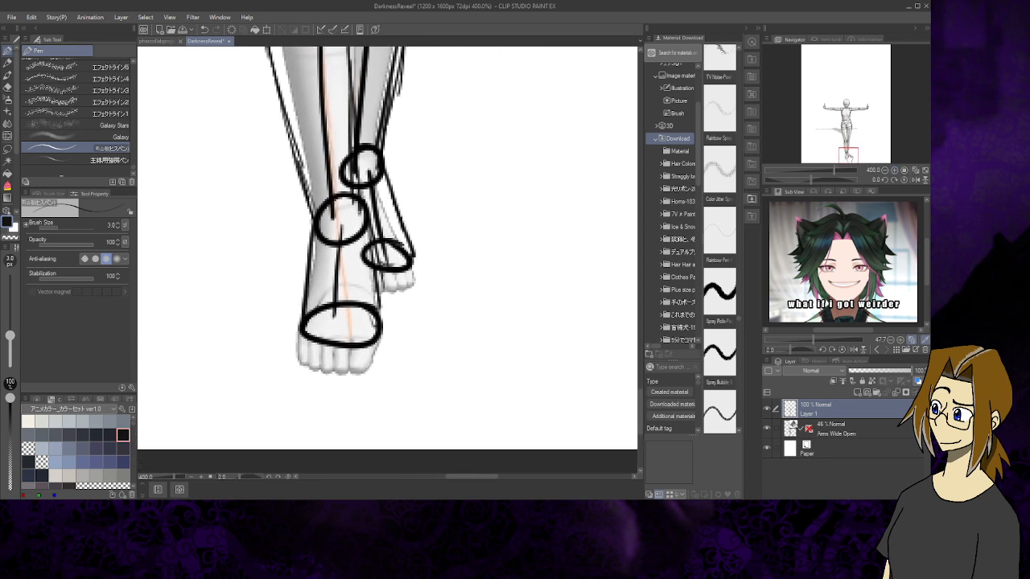
click(118, 224)
click(117, 223)
click(118, 223)
click(118, 224)
mouse_move(299, 332)
mouse_down()
mouse_move(302, 367)
mouse_move(335, 379)
mouse_move(367, 372)
mouse_move(380, 315)
mouse_up()
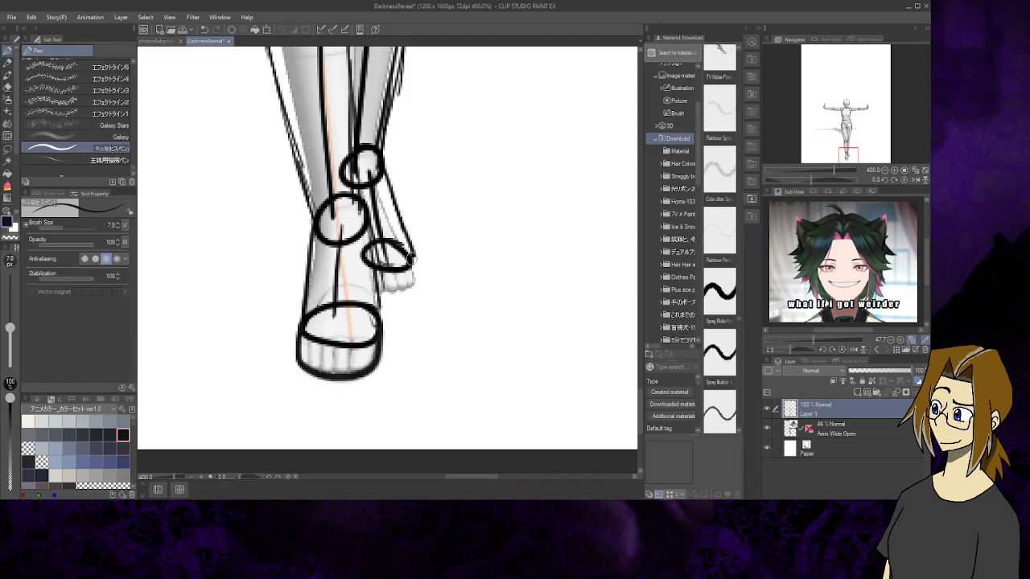
mouse_move(409, 252)
mouse_down()
mouse_move(411, 290)
mouse_move(375, 291)
mouse_up()
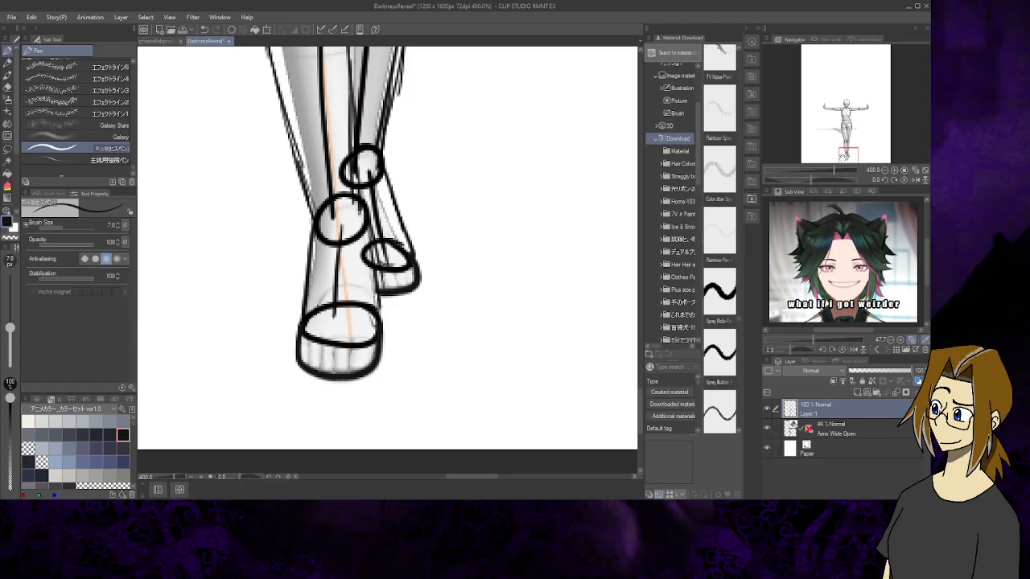
Hide the Arms Wide Open mannequin layer and add a new layer above Layer 1
drag(845, 157, 845, 110)
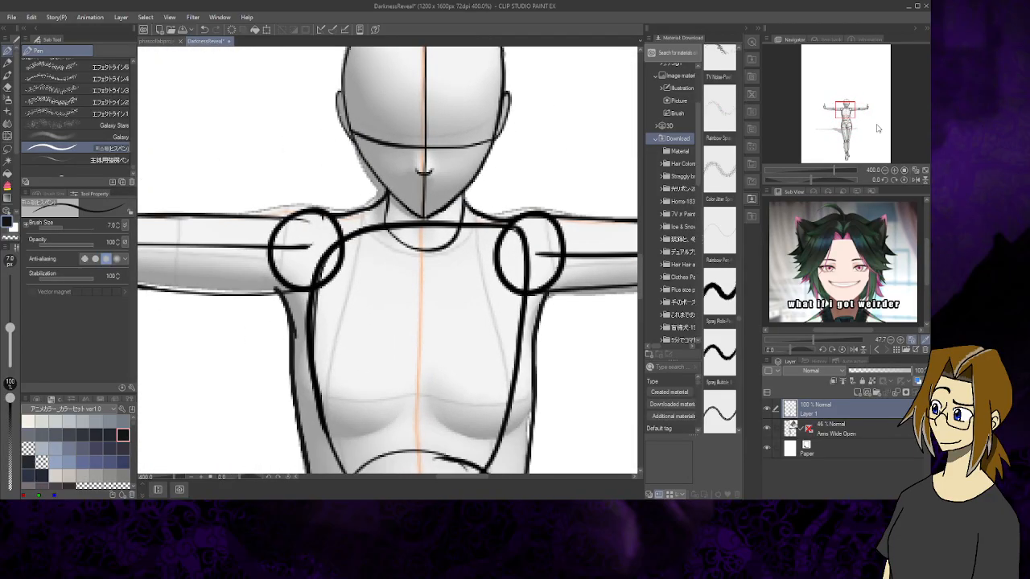
click(924, 173)
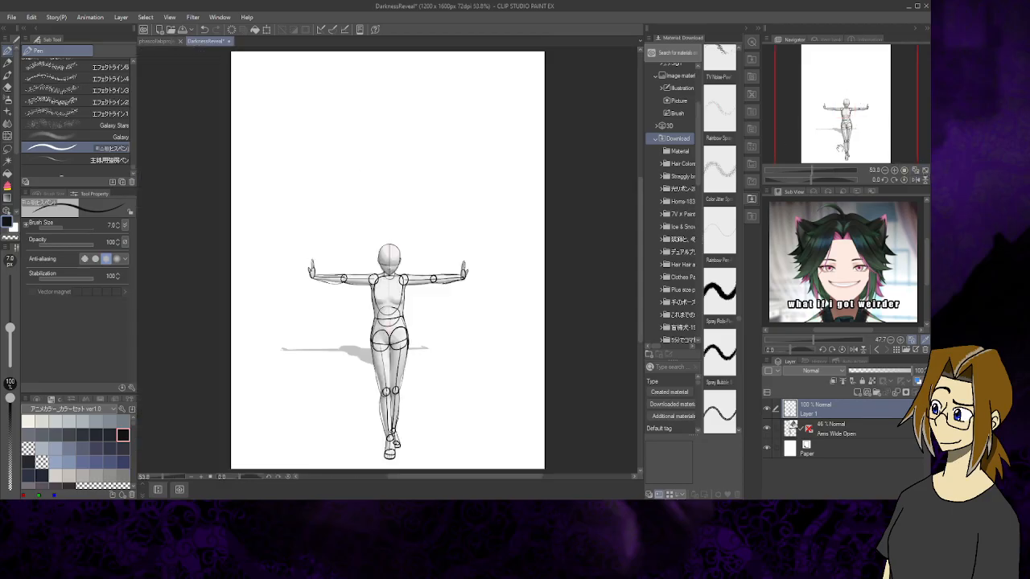
click(768, 429)
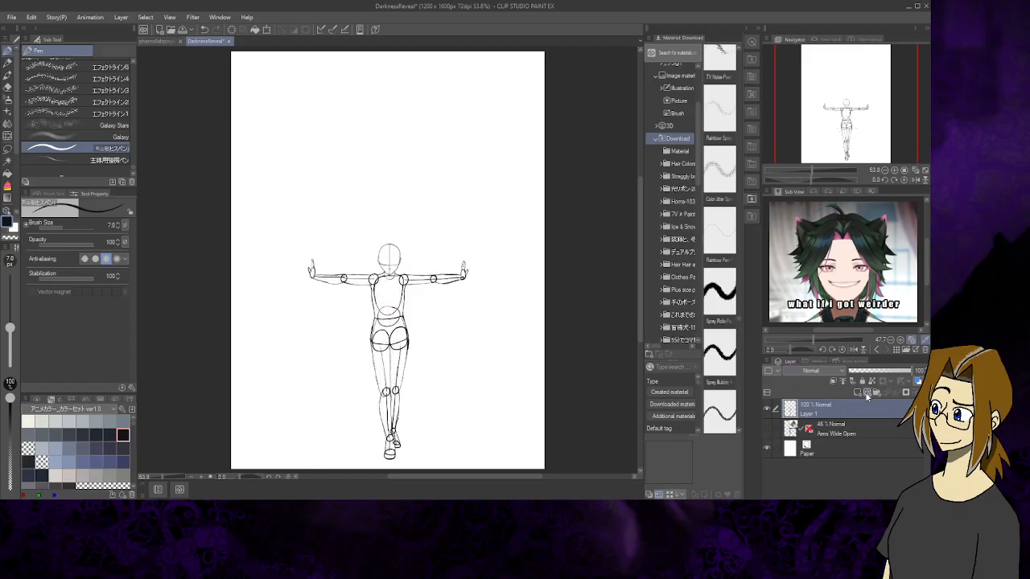
click(867, 394)
Lower Layer 1's opacity to 53% and make Layer 2 the active layer
click(856, 433)
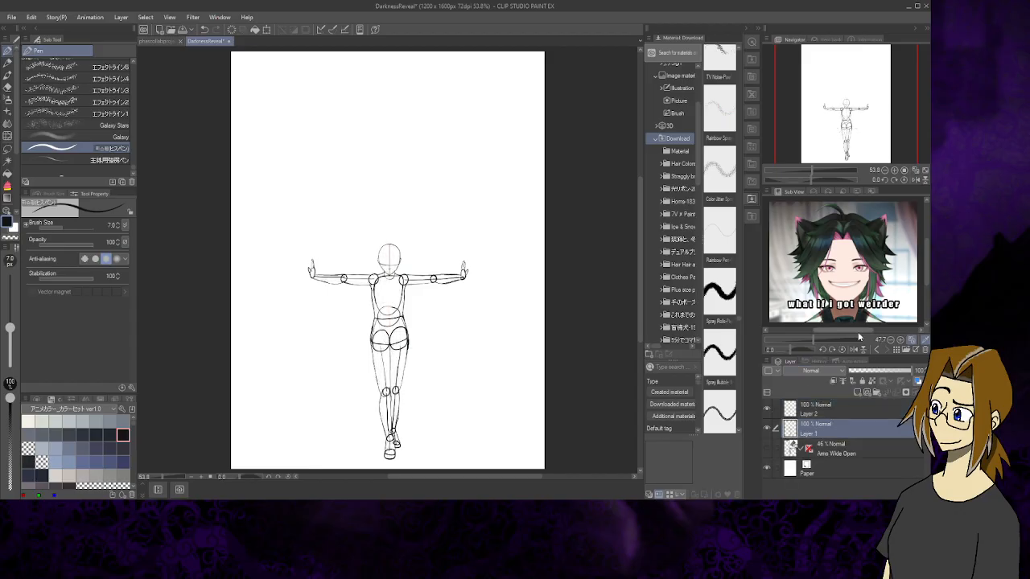
drag(895, 370, 889, 372)
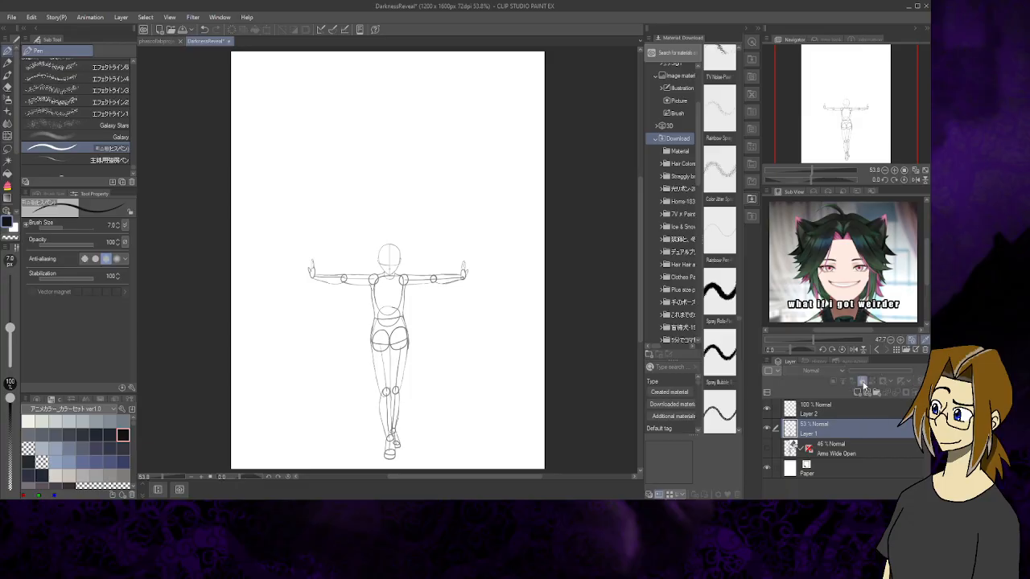
click(865, 413)
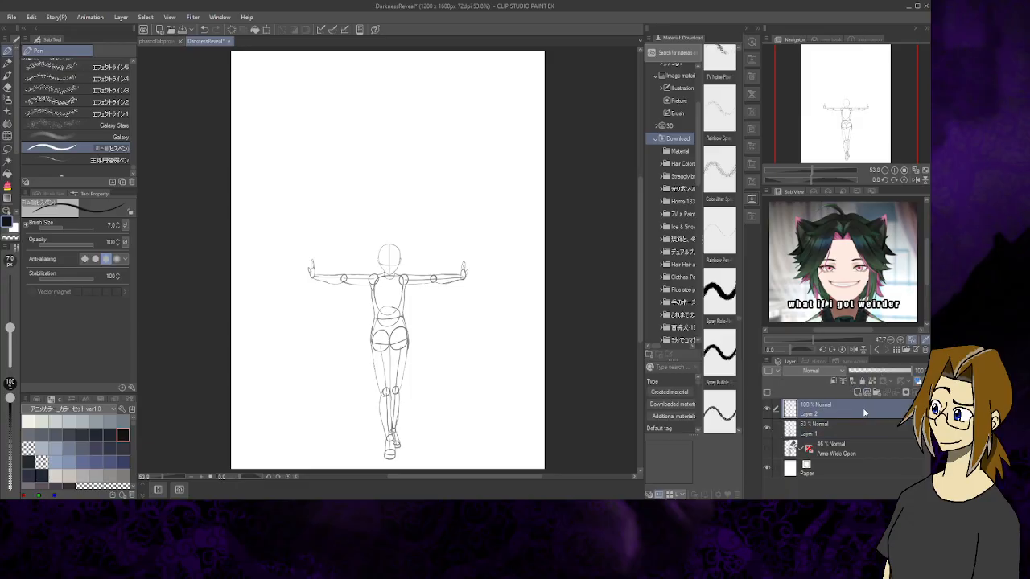
Draw a peaked hairline on Layer 2 with a 6.0 px pen, from the forehead's centre line up and down toward one ear
click(894, 172)
click(894, 171)
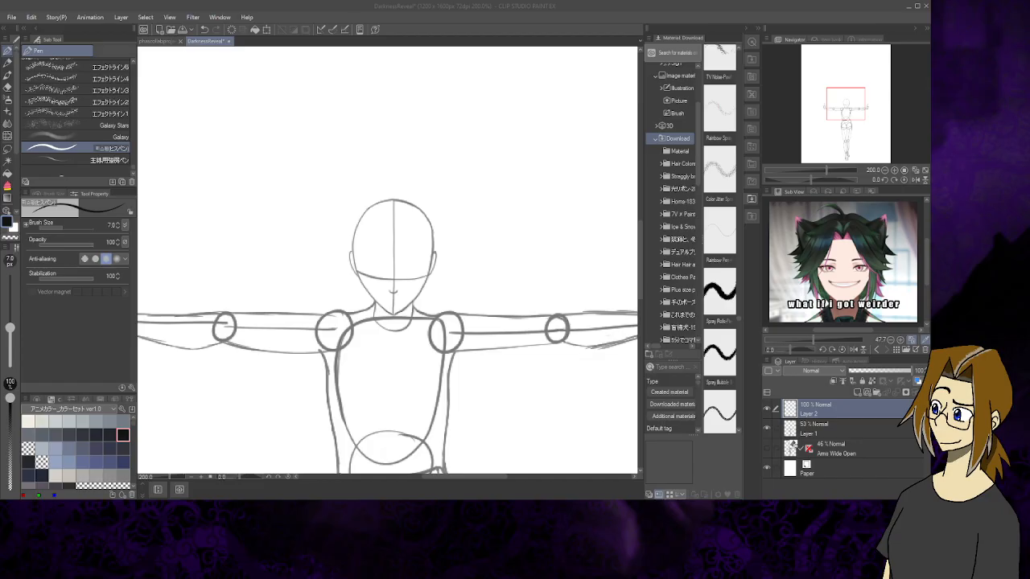
key(alt+Tab)
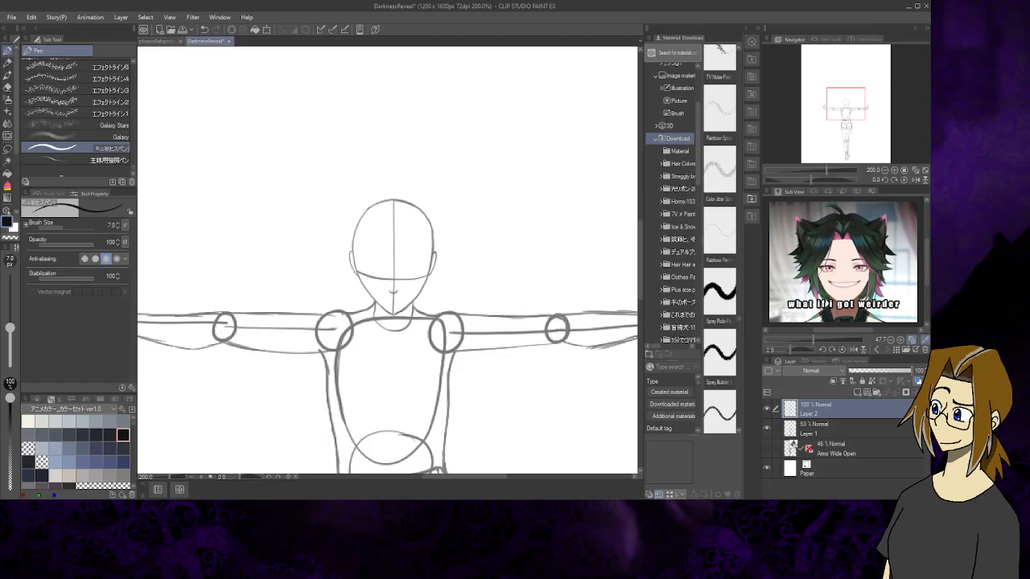
click(894, 171)
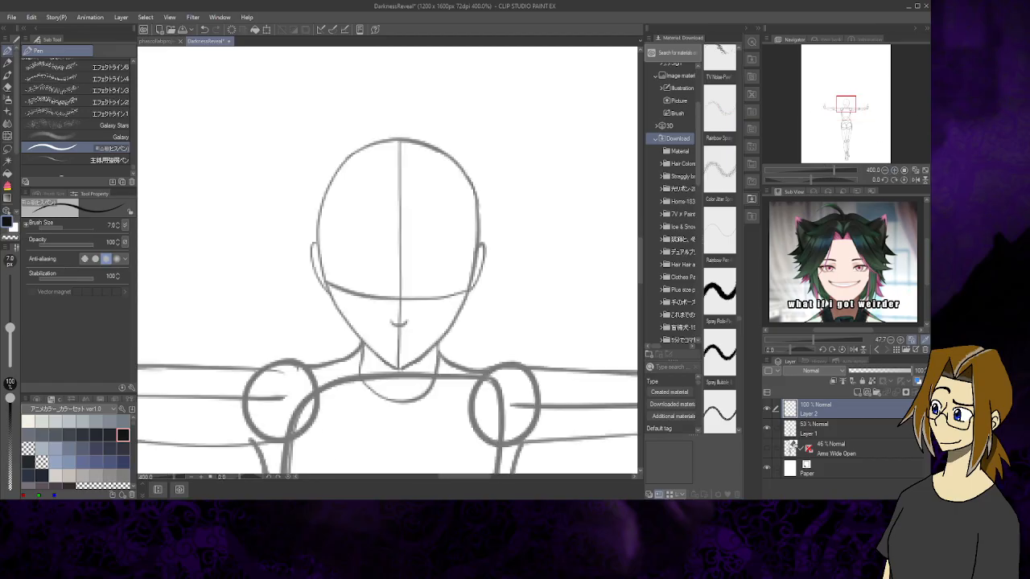
key(alt+Tab)
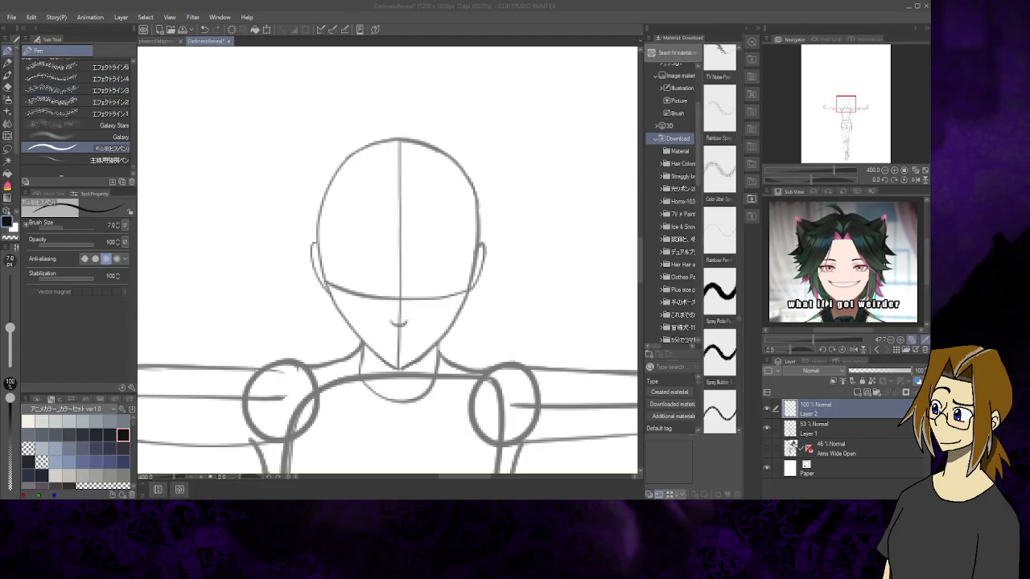
drag(386, 159, 402, 188)
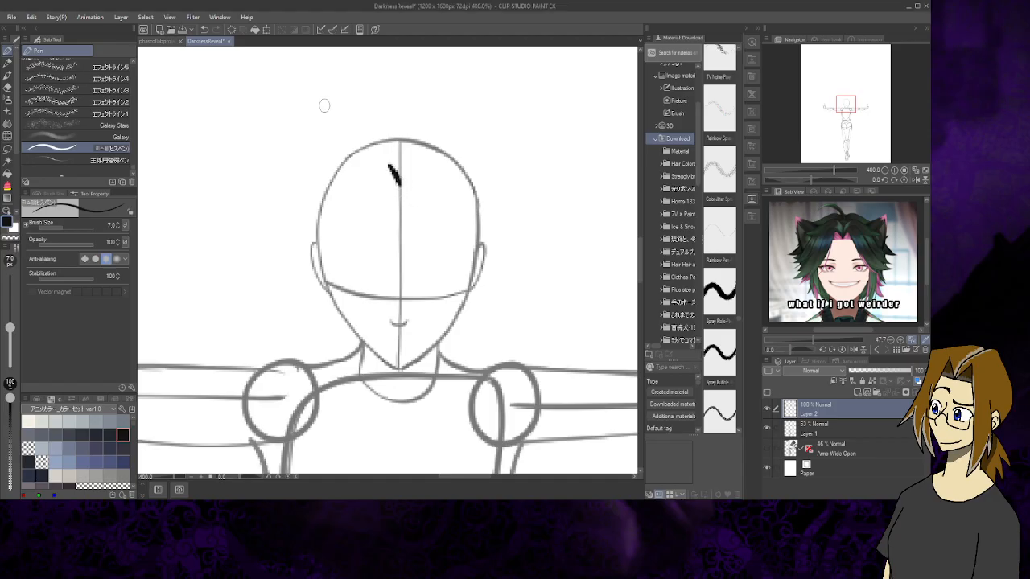
click(204, 29)
click(125, 229)
mouse_move(379, 150)
mouse_down()
mouse_move(399, 182)
mouse_move(338, 267)
mouse_up()
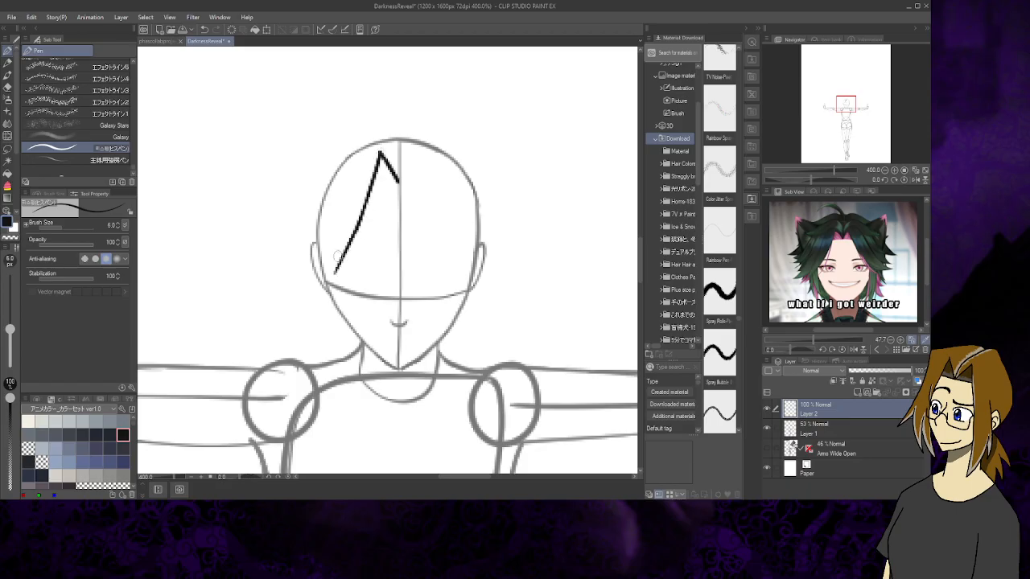
Try to sketch jagged hair strands framing both sides of the face and hanging past the ears
drag(355, 197, 333, 282)
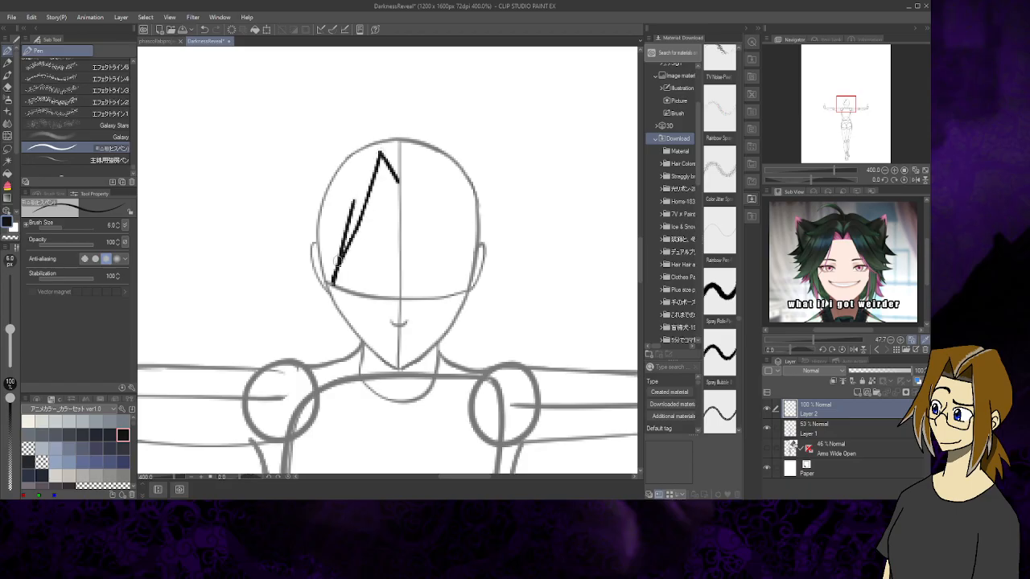
drag(348, 243, 320, 330)
mouse_move(398, 182)
mouse_down()
mouse_move(424, 147)
mouse_move(445, 245)
mouse_up()
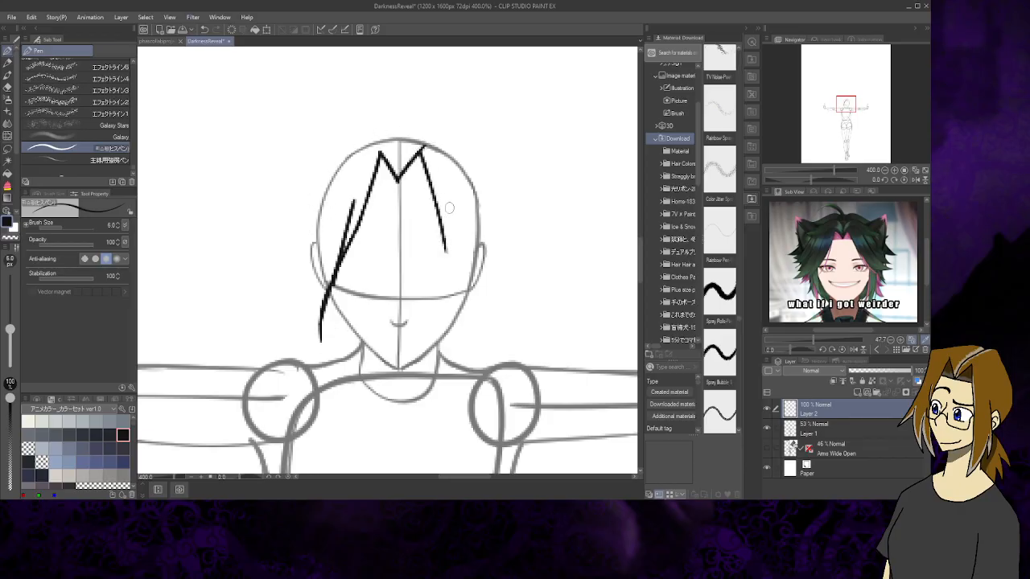
mouse_move(449, 200)
mouse_down()
mouse_move(446, 253)
mouse_move(459, 256)
mouse_move(474, 333)
mouse_up()
mouse_move(483, 234)
mouse_down()
mouse_move(511, 307)
mouse_move(495, 283)
mouse_move(490, 335)
mouse_up()
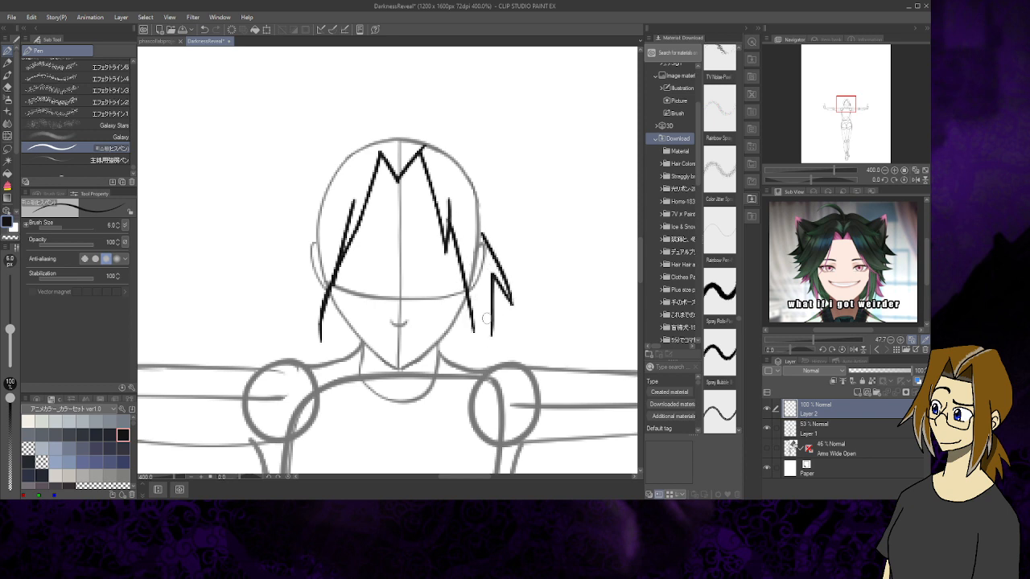
drag(488, 293, 472, 351)
mouse_move(478, 311)
mouse_down()
mouse_move(473, 342)
mouse_move(481, 316)
mouse_move(488, 348)
mouse_move(494, 307)
mouse_up()
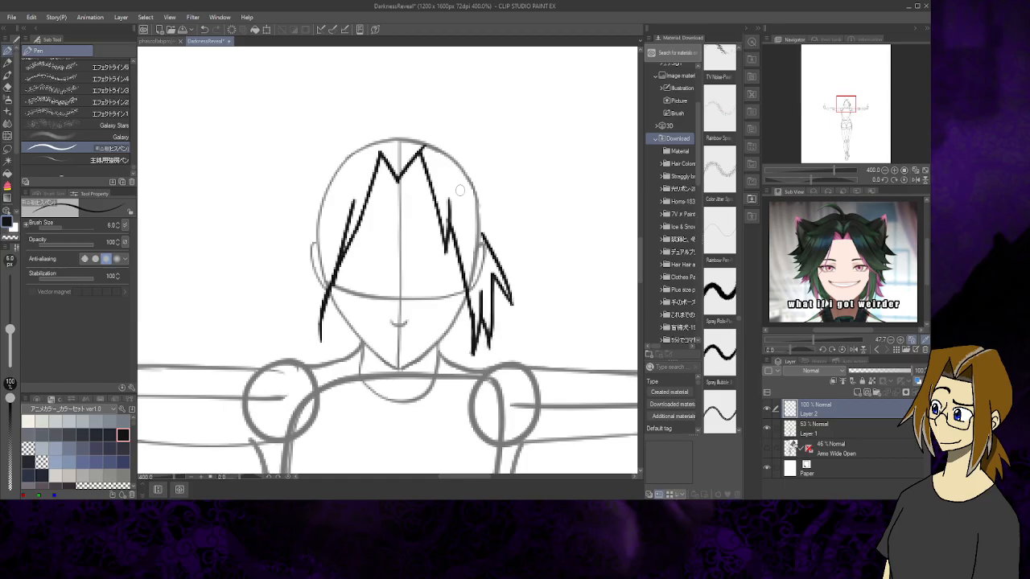
Undo the jagged hair strands back to the first peaked hairline stroke
click(205, 29)
click(205, 29)
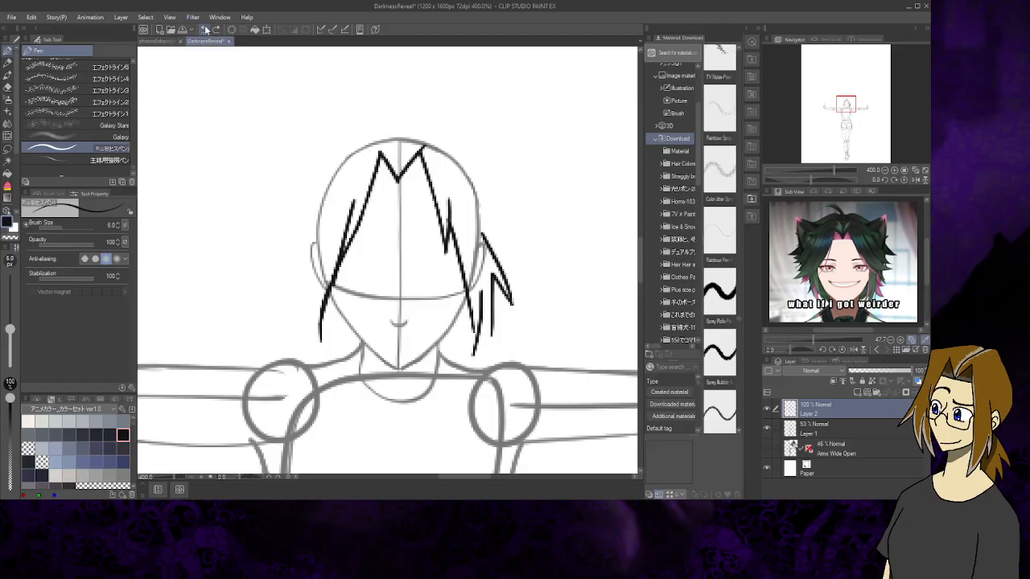
click(206, 29)
click(206, 30)
click(206, 29)
click(206, 30)
click(206, 30)
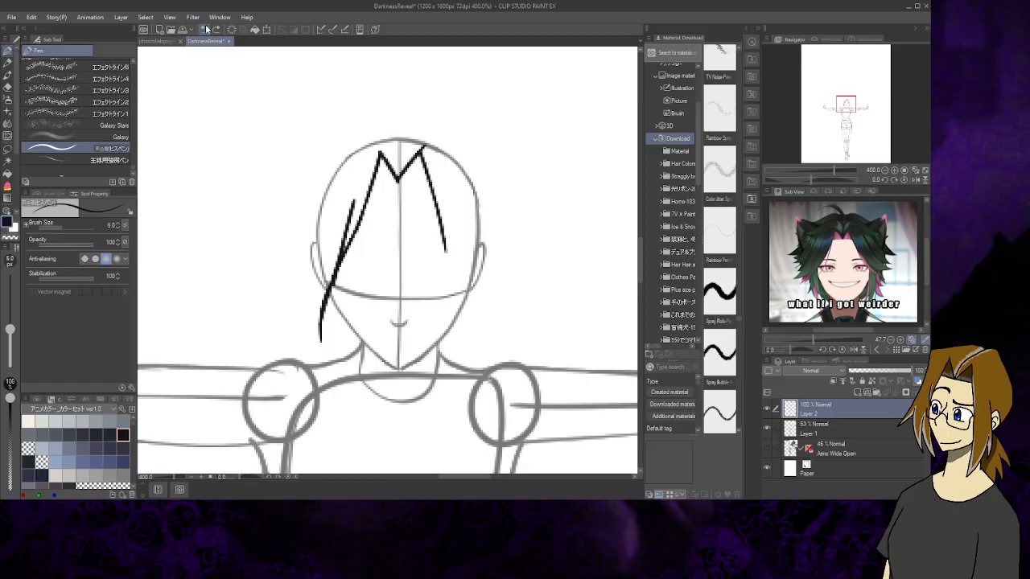
click(206, 29)
click(207, 29)
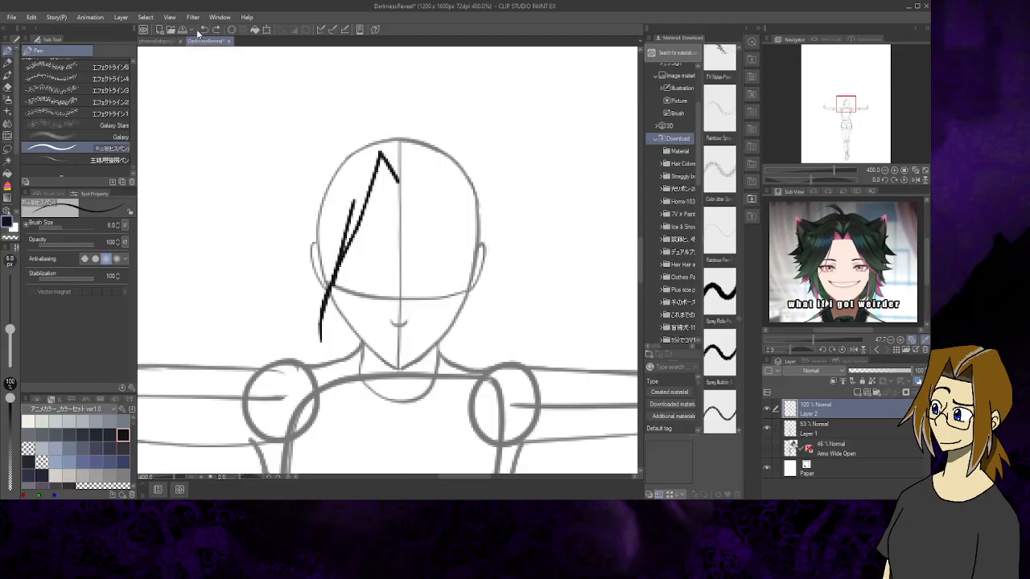
click(206, 30)
click(206, 29)
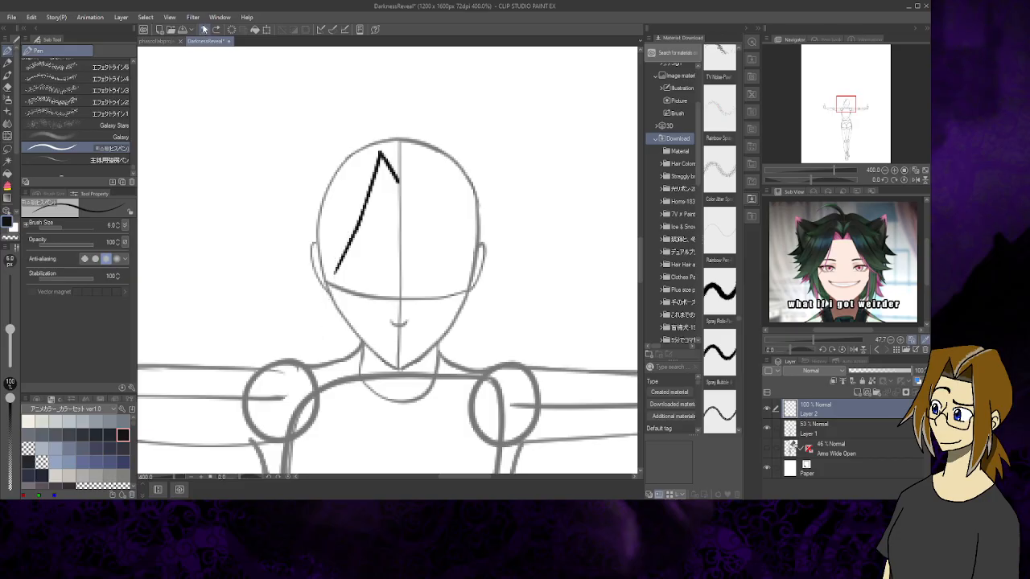
Undo the remaining black hairline strokes on Layer 2
click(205, 30)
click(204, 29)
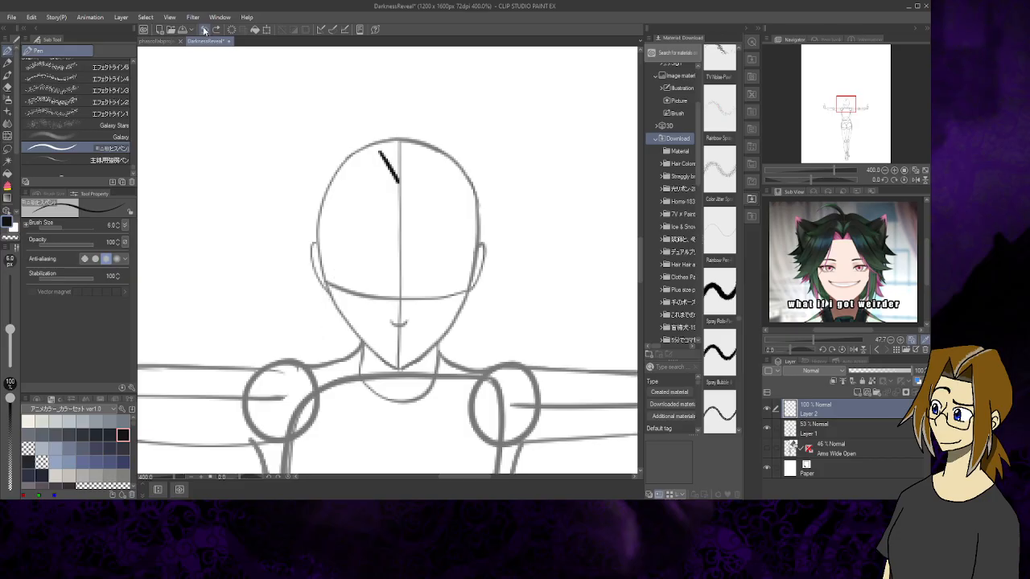
click(205, 30)
Try to draw a curved hairline arching across the forehead from one ear toward the other side of the head
drag(319, 247, 359, 206)
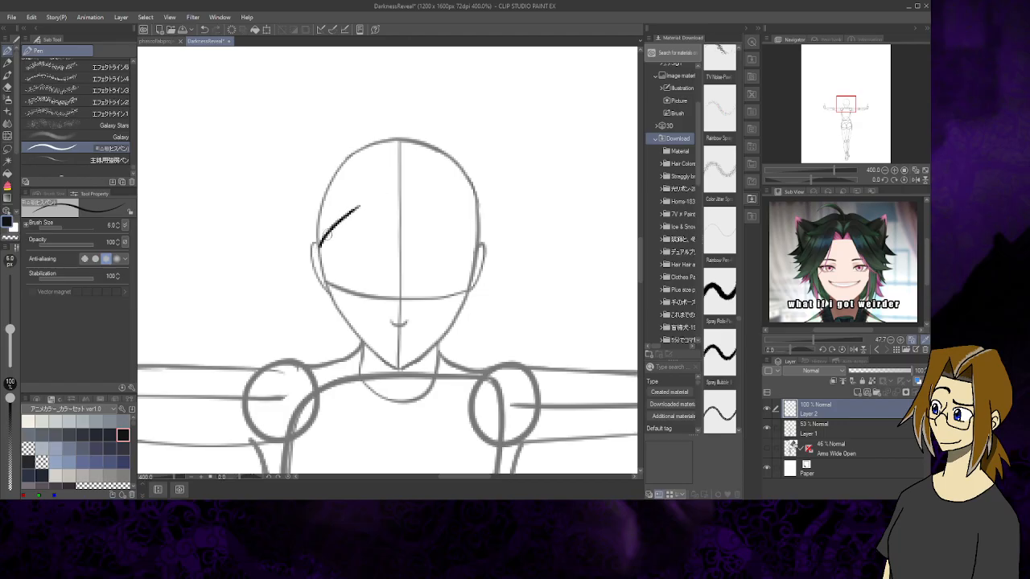
mouse_move(320, 244)
mouse_down()
mouse_move(386, 195)
mouse_move(467, 201)
mouse_up()
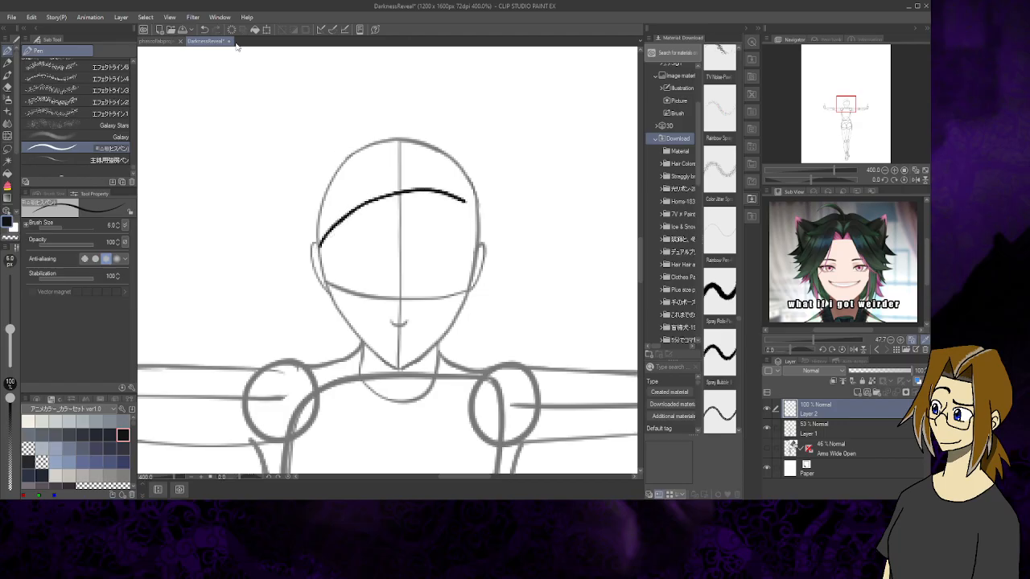
click(204, 30)
mouse_move(359, 211)
mouse_down()
mouse_move(402, 184)
mouse_move(417, 189)
mouse_up()
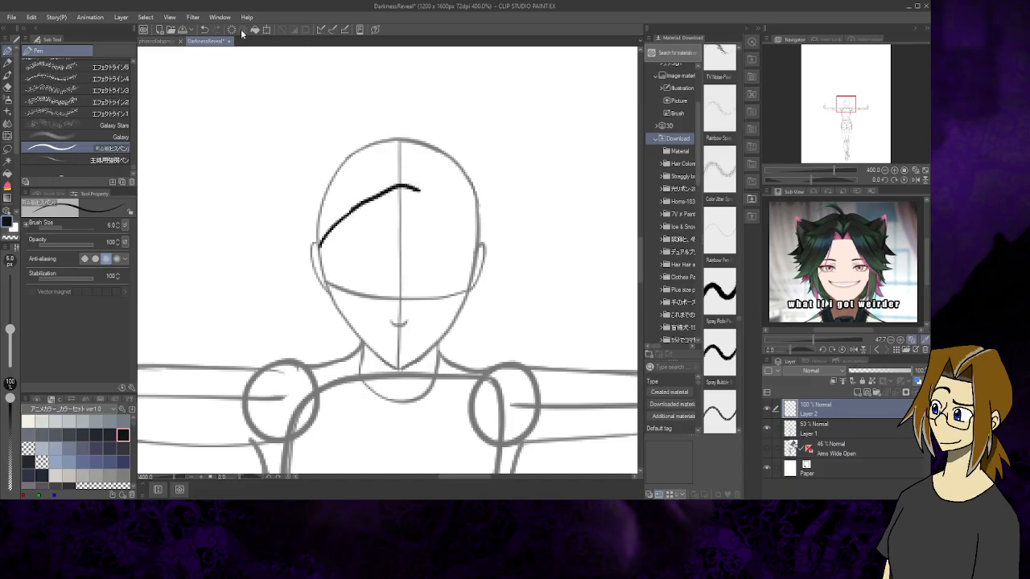
click(205, 31)
click(205, 31)
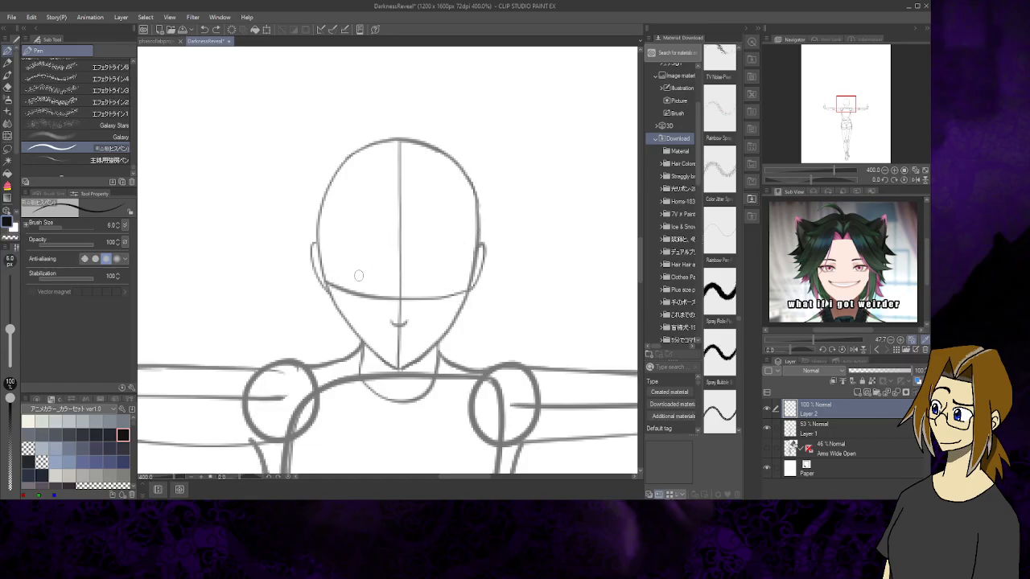
Set the pen's brush size to 3.0 and stabilization to 58, testing it with a short stroke along the head's side
click(119, 226)
drag(330, 181, 318, 219)
key(ctrl+z)
Try to draw a thin black peaked hairline from the forehead's centre line down one side
mouse_move(380, 176)
mouse_down()
mouse_move(398, 199)
mouse_move(380, 172)
mouse_move(371, 254)
mouse_up()
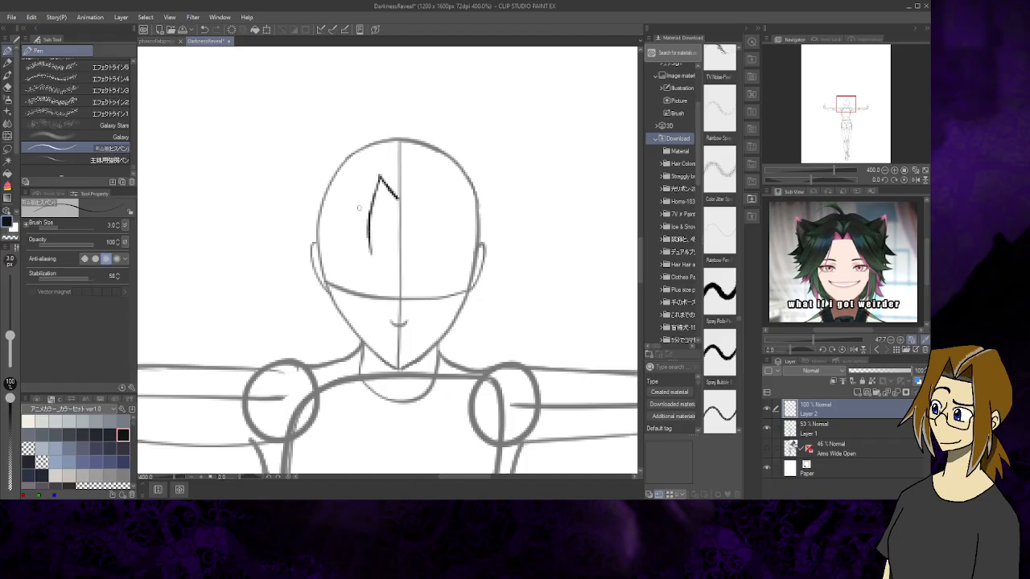
click(206, 30)
click(206, 30)
click(206, 30)
click(206, 30)
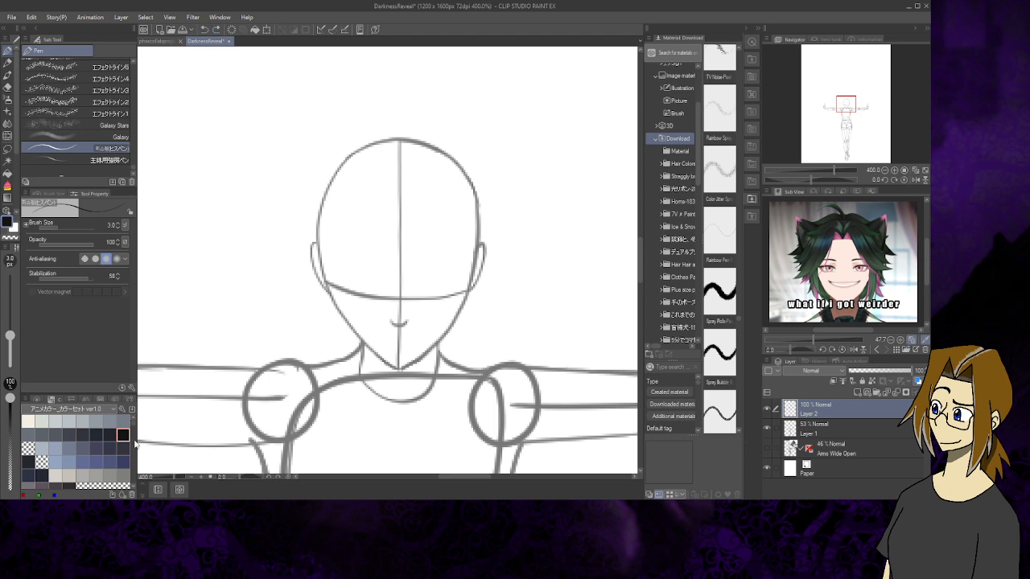
Try a short hairline stroke at the forehead's centre in muted slate blue
click(109, 462)
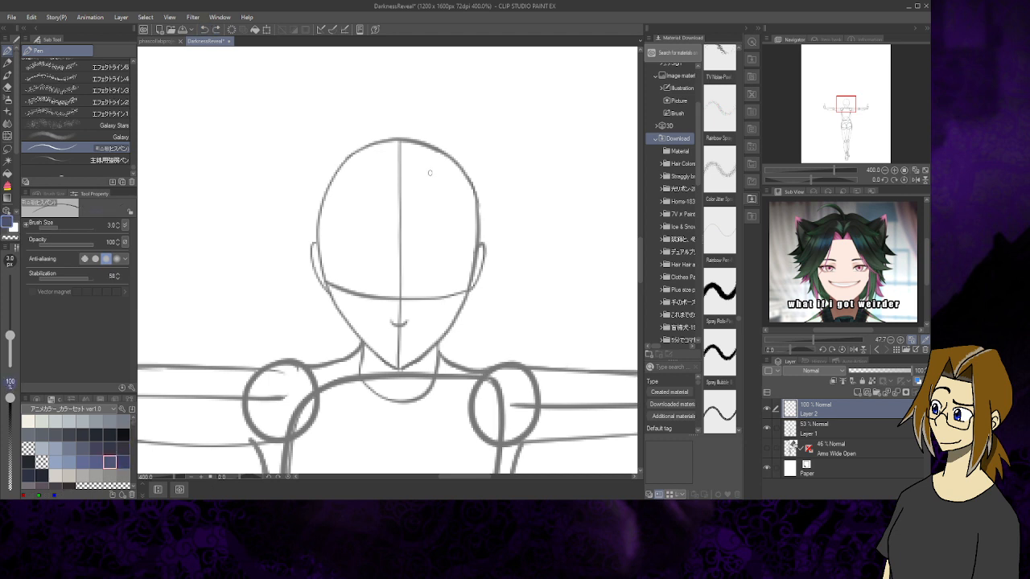
mouse_move(393, 172)
mouse_down()
mouse_move(380, 158)
mouse_move(400, 185)
mouse_up()
click(207, 29)
click(205, 30)
Draw the left half of a peaked hairline with a short side strand, using a medium blue pen at size 4.0
scroll(133, 431, down, 5)
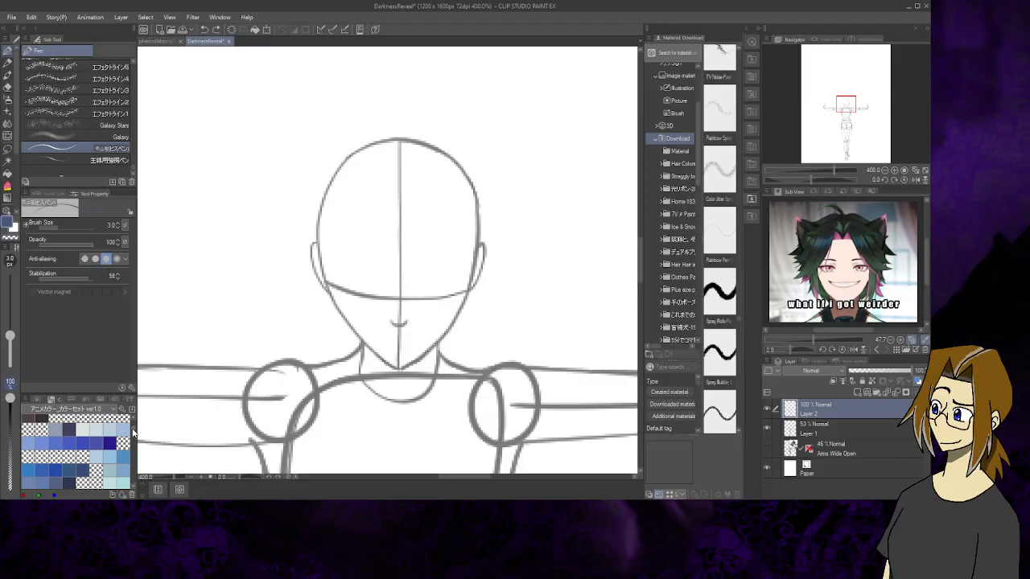
drag(134, 433, 133, 435)
click(84, 433)
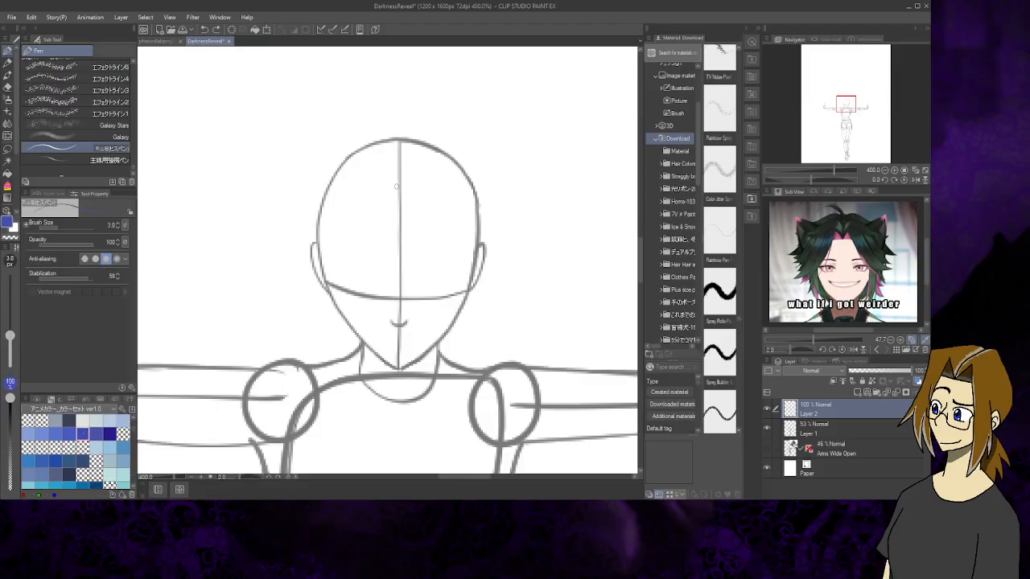
mouse_move(395, 176)
mouse_down()
mouse_move(379, 155)
mouse_move(398, 181)
mouse_up()
key(bracketright)
drag(380, 153, 348, 241)
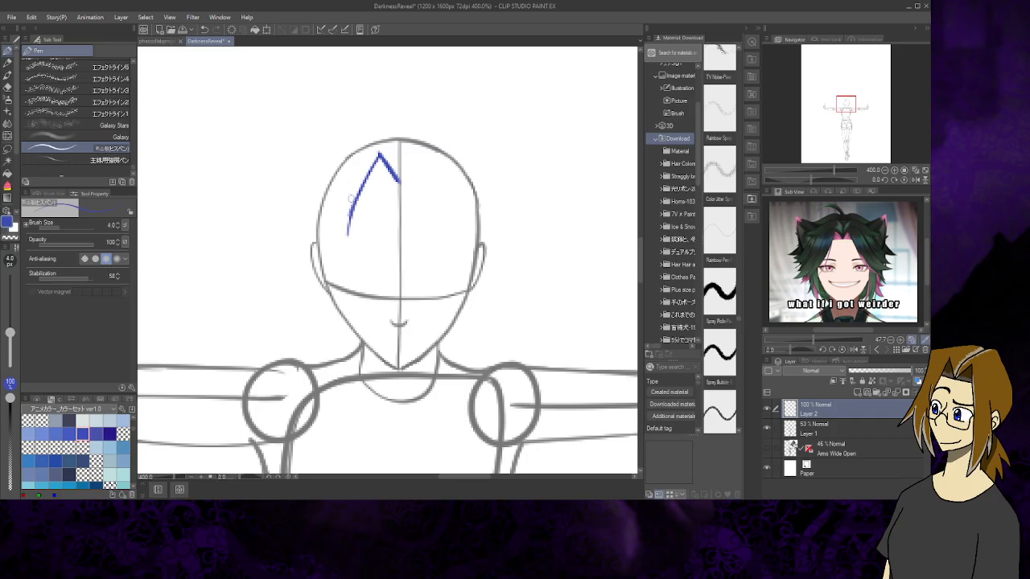
drag(351, 191, 348, 243)
Try to extend one long strand from the hairline down past the ear
drag(353, 207, 312, 319)
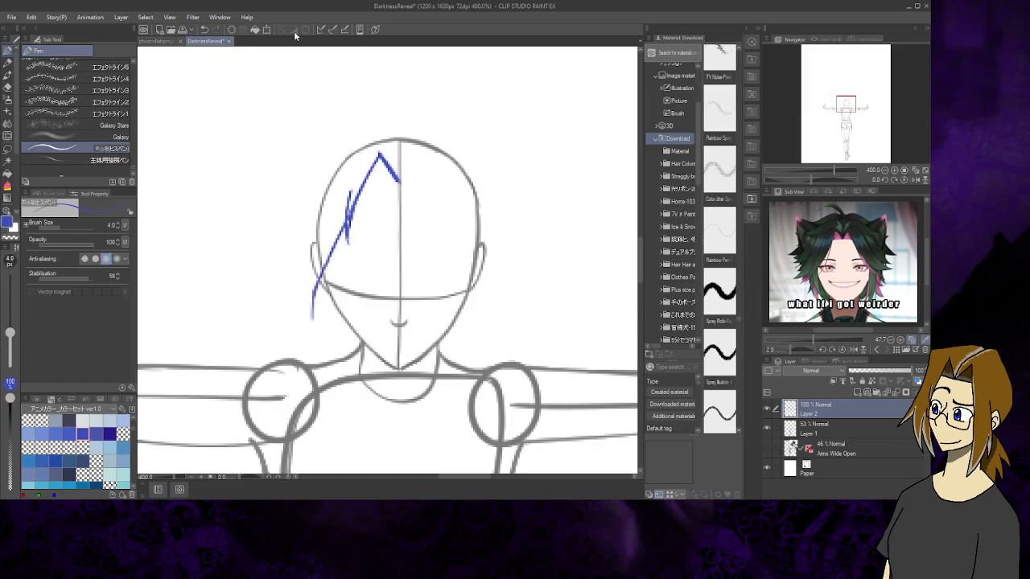
click(206, 30)
click(206, 30)
Sketch jagged blue hair strands on the left of the face, from temple height down to just above the shoulder
drag(298, 189, 253, 252)
mouse_move(295, 211)
mouse_down()
mouse_move(272, 300)
mouse_move(278, 330)
mouse_up()
drag(288, 264, 278, 330)
drag(336, 228, 303, 333)
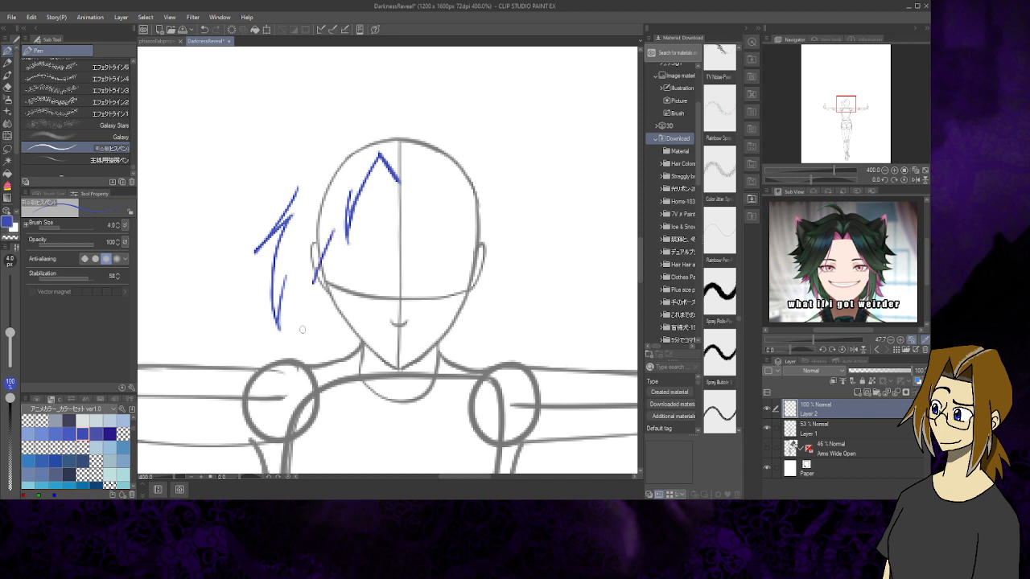
drag(287, 281, 303, 350)
drag(306, 296, 300, 350)
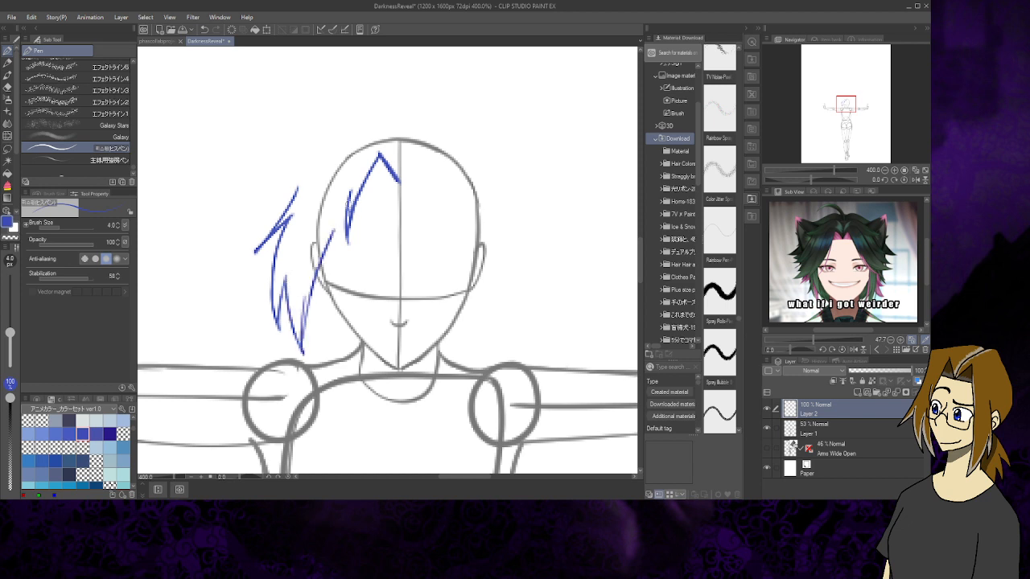
mouse_move(341, 196)
mouse_down()
mouse_move(333, 262)
mouse_move(333, 252)
mouse_up()
Draw the hairline's matching right half and jagged pointed strands hanging past the right ear
mouse_move(398, 184)
mouse_down()
mouse_move(424, 155)
mouse_move(503, 295)
mouse_up()
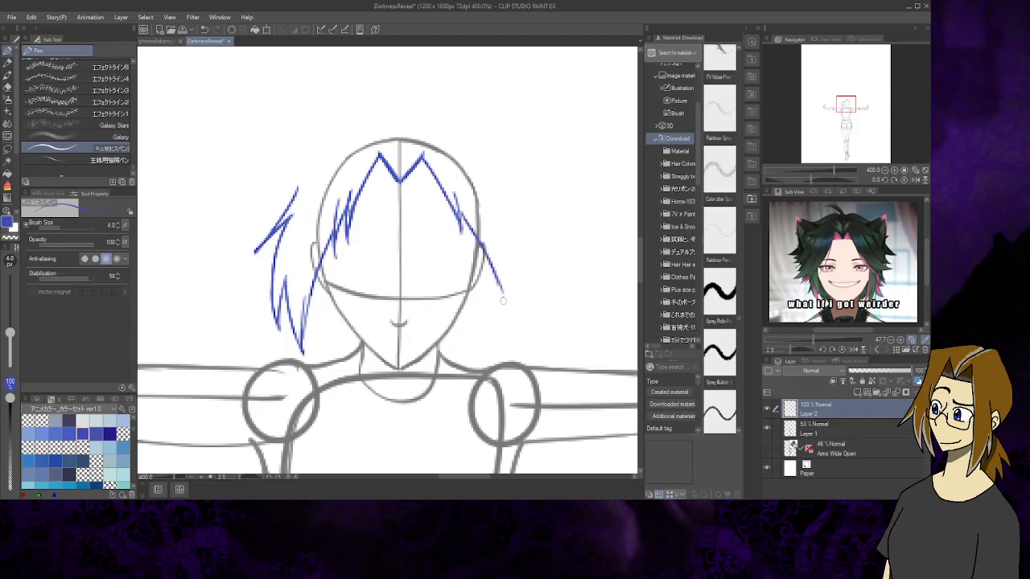
mouse_move(503, 222)
mouse_down()
mouse_move(551, 292)
mouse_move(529, 260)
mouse_move(513, 320)
mouse_up()
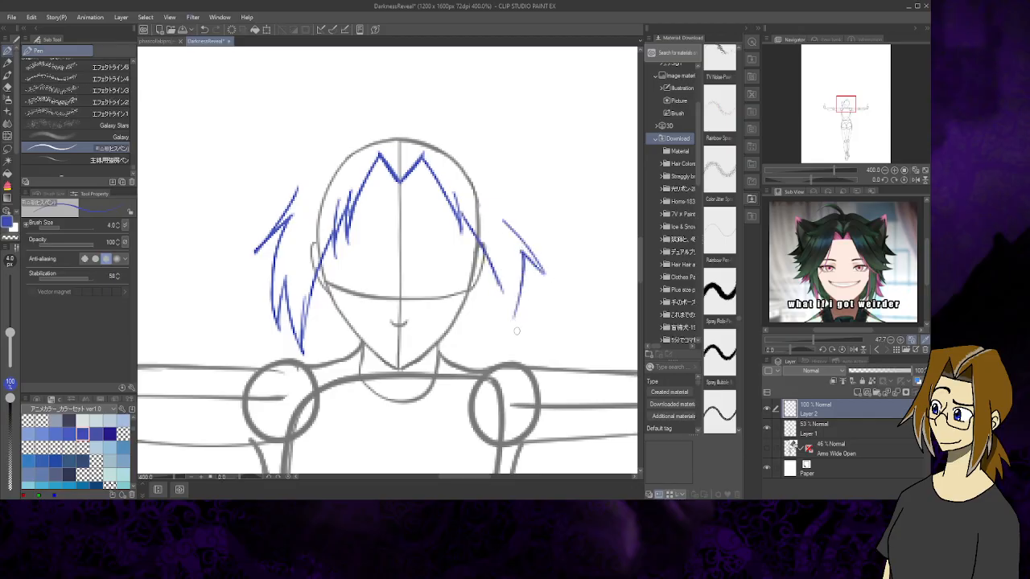
drag(490, 268, 515, 323)
Add a line across the forehead, a centre parting, and the outer hair outline joining the strands on both sides
drag(362, 192, 445, 186)
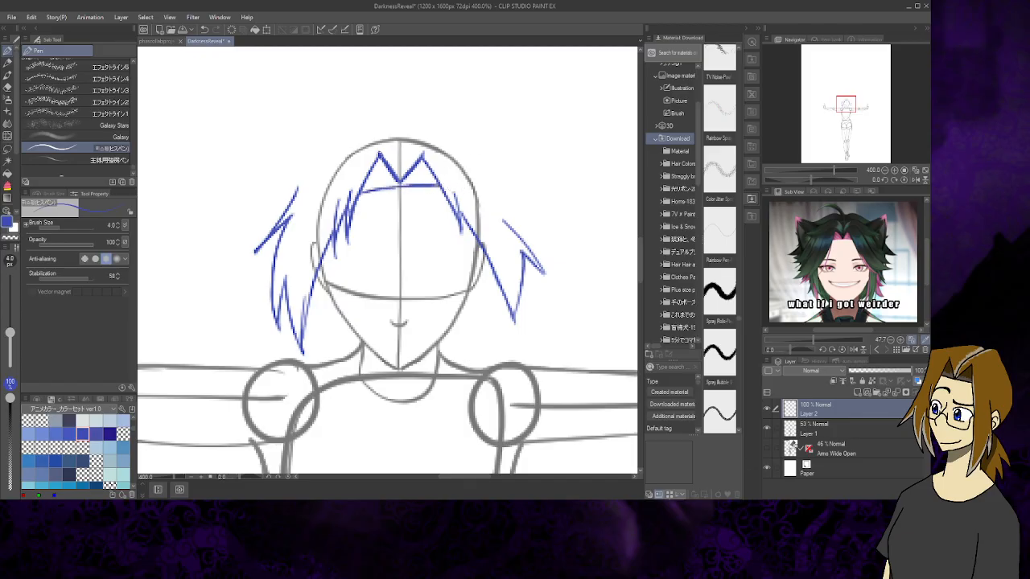
drag(392, 133, 400, 180)
mouse_move(386, 127)
mouse_down()
mouse_move(310, 143)
mouse_move(279, 217)
mouse_move(418, 124)
mouse_move(443, 126)
mouse_move(476, 147)
mouse_move(525, 246)
mouse_up()
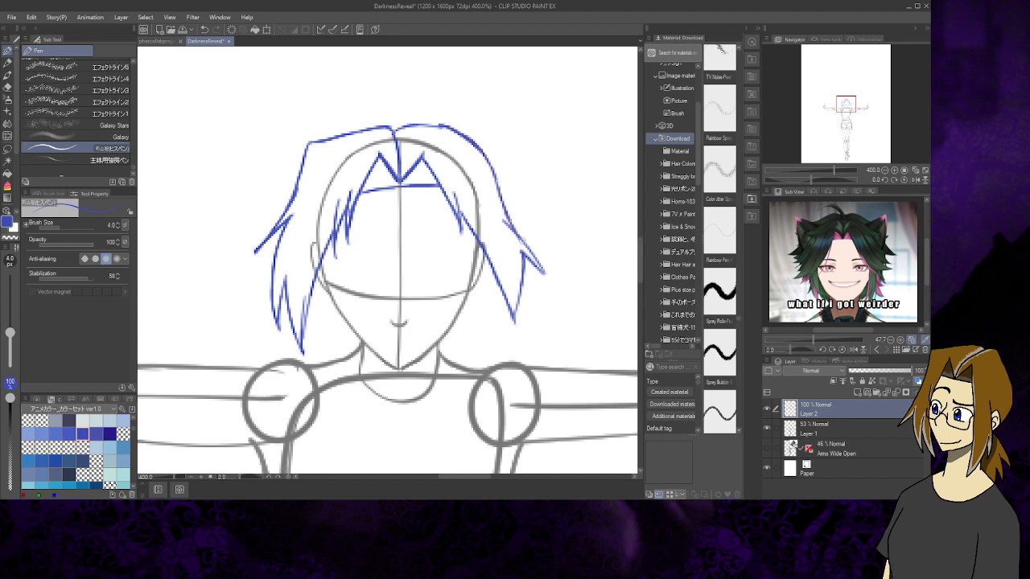
Trace the face outline in blue from both sides of the head down to the pointed chin
drag(845, 107, 849, 112)
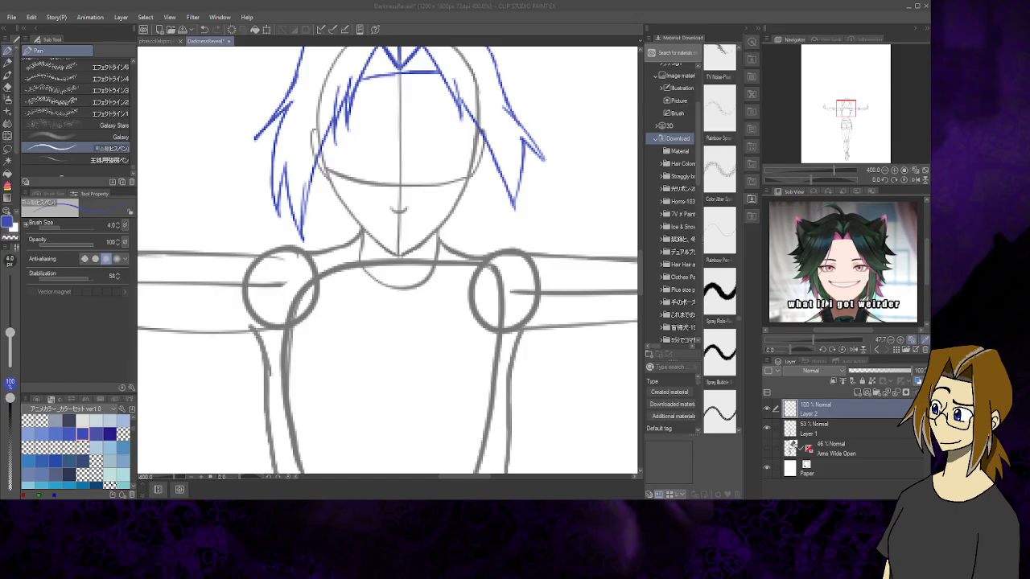
key(ctrl+z)
drag(363, 231, 358, 254)
mouse_move(319, 150)
mouse_down()
mouse_move(352, 219)
mouse_move(394, 257)
mouse_up()
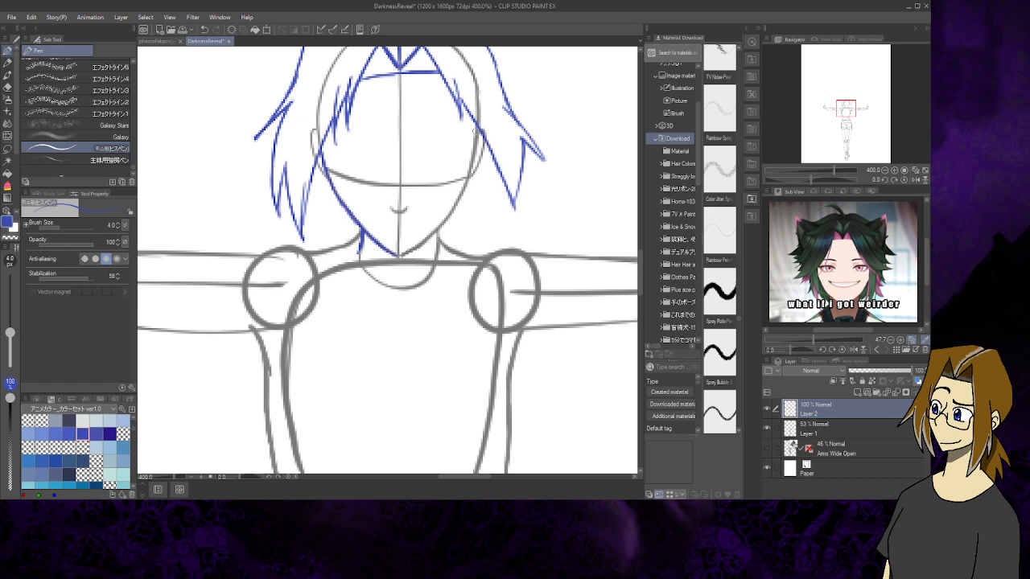
mouse_move(475, 130)
mouse_down()
mouse_move(462, 197)
mouse_move(439, 227)
mouse_up()
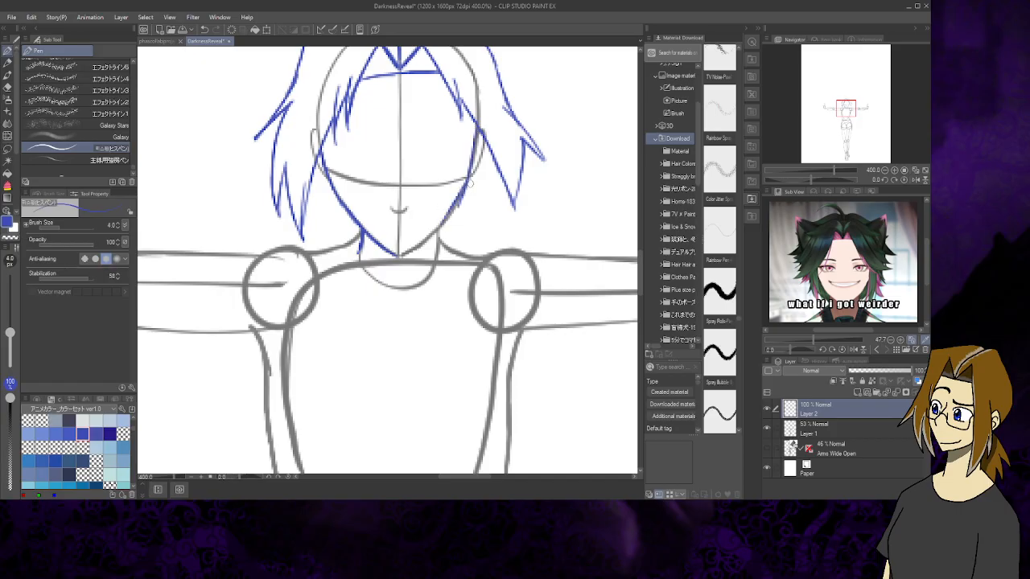
click(206, 30)
mouse_move(464, 183)
mouse_down()
mouse_move(436, 234)
mouse_move(400, 257)
mouse_up()
key(e)
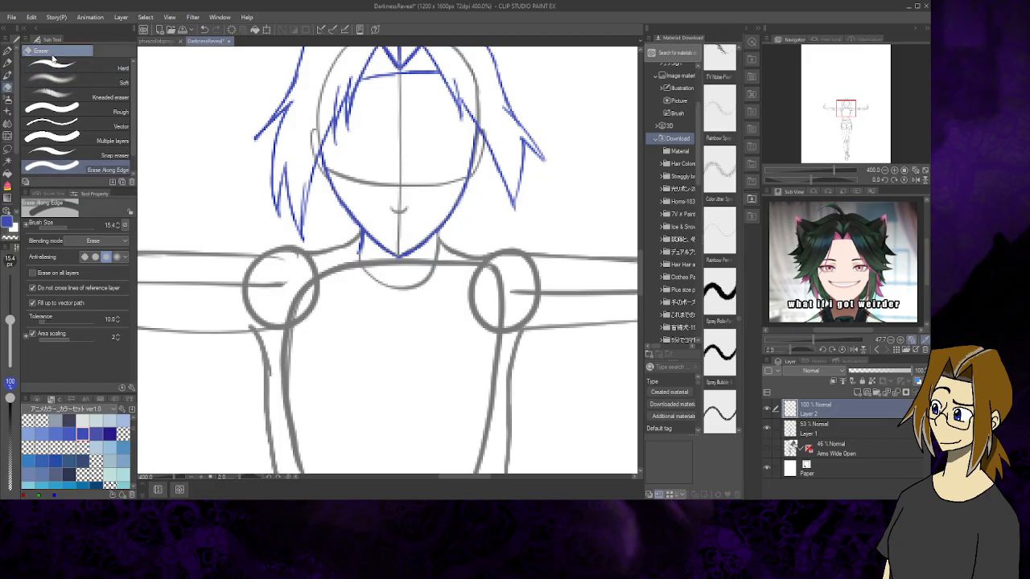
click(8, 52)
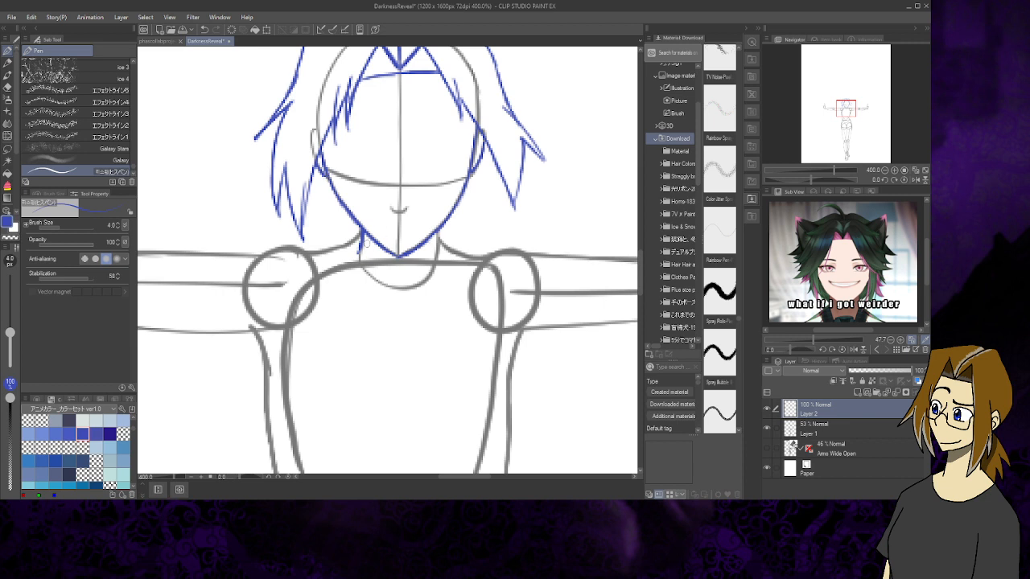
Add the neck lines under the jaw and trace both shoulder lines out to the shoulder joints
drag(364, 236, 377, 247)
drag(425, 237, 441, 249)
drag(364, 233, 250, 252)
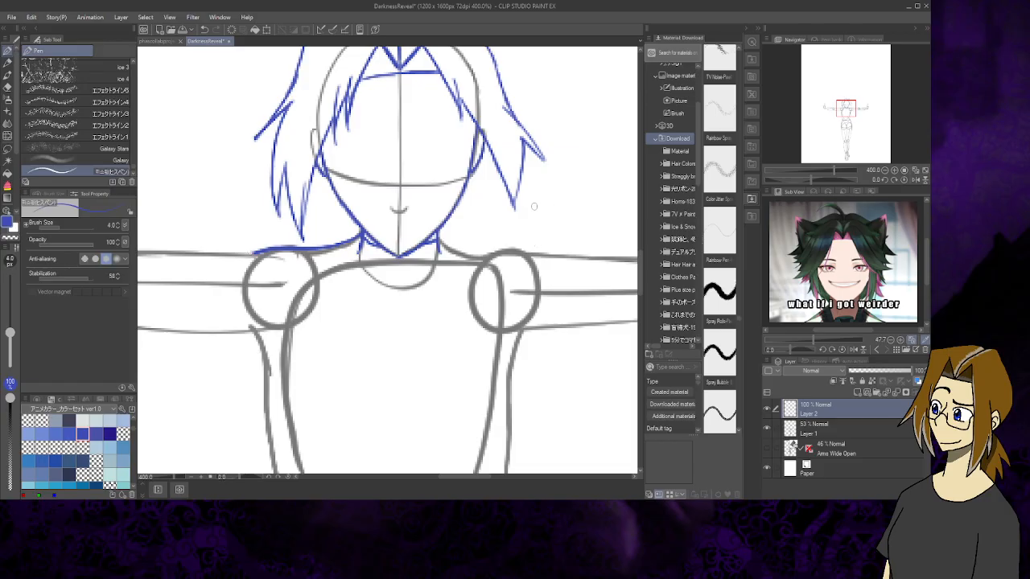
mouse_move(439, 237)
mouse_down()
mouse_move(463, 251)
mouse_move(551, 256)
mouse_up()
Trace both sides of the torso in blue from the armpits down to the hips
mouse_move(853, 110)
mouse_down()
mouse_move(831, 111)
mouse_move(846, 114)
mouse_up()
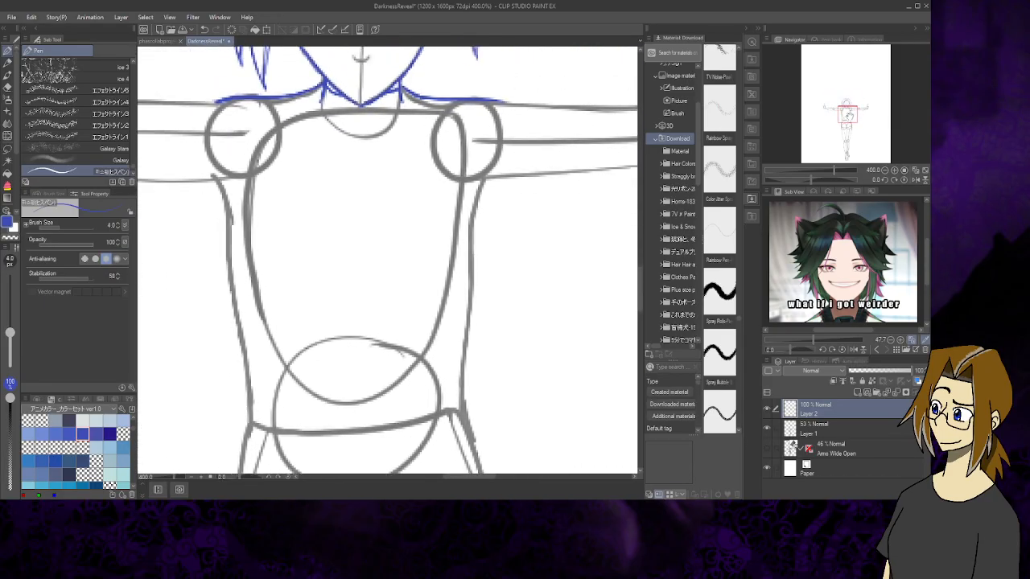
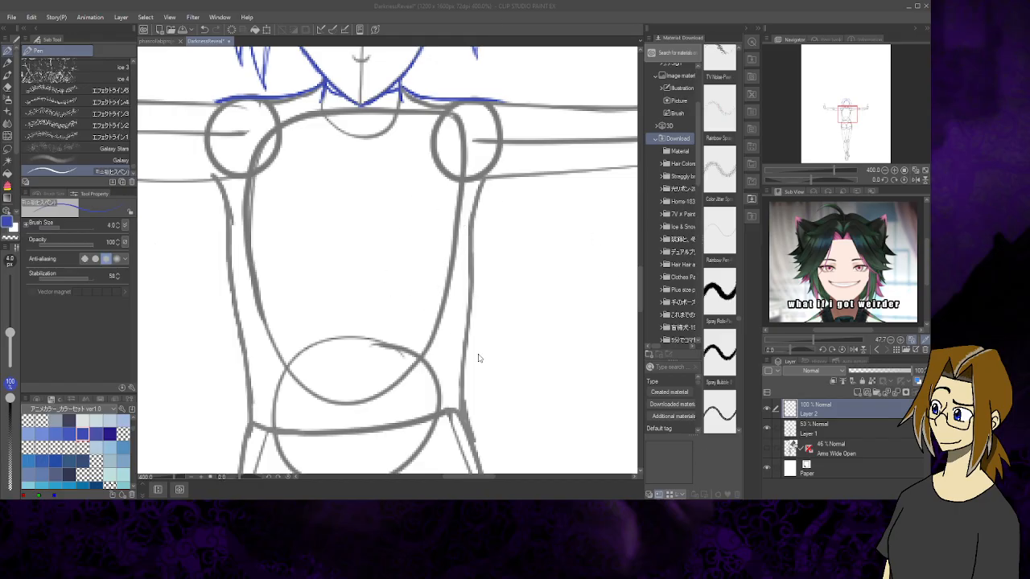
click(557, 335)
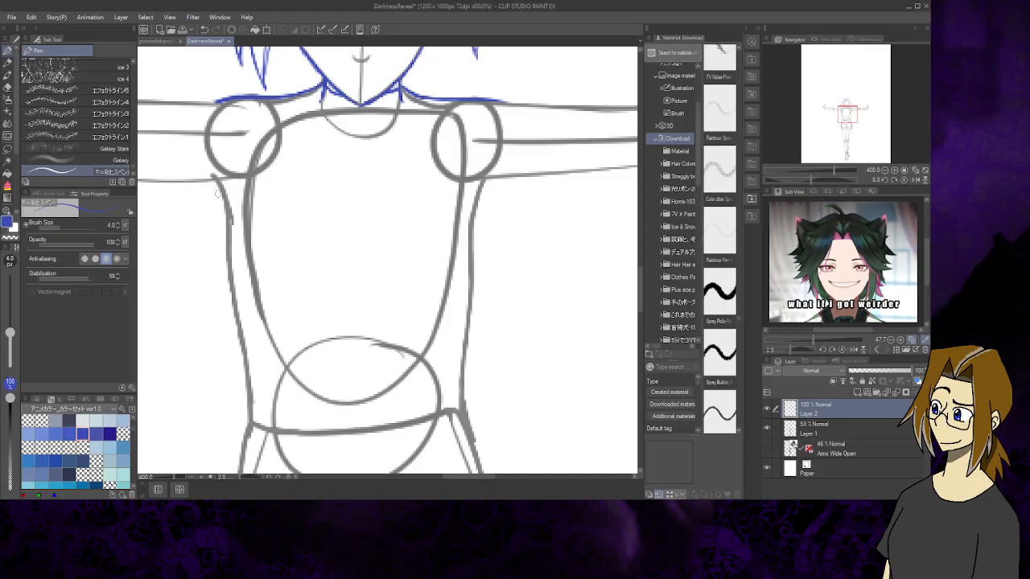
mouse_move(213, 178)
mouse_down()
mouse_move(228, 214)
mouse_move(224, 274)
mouse_move(251, 430)
mouse_up()
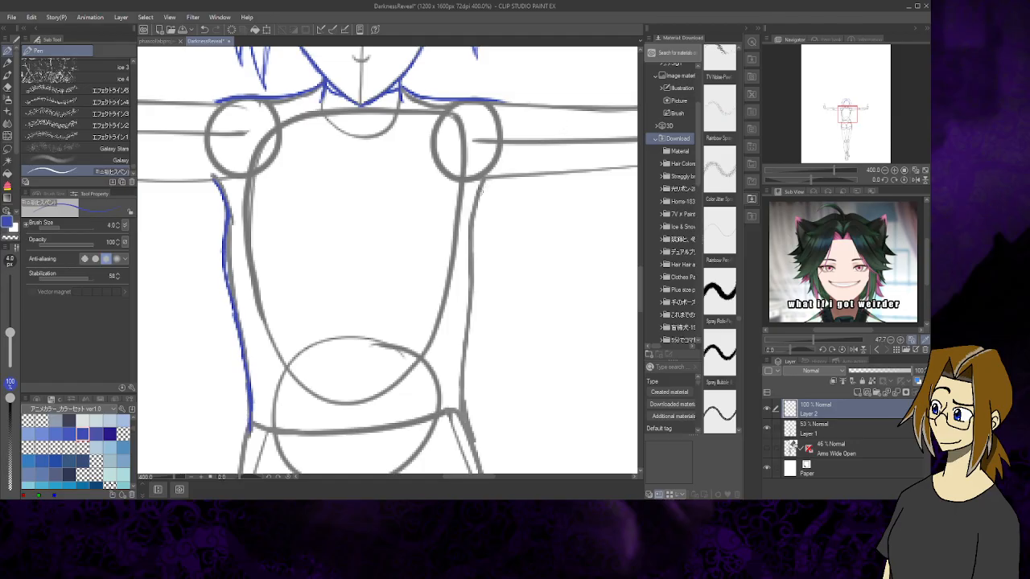
mouse_move(495, 176)
mouse_down()
mouse_move(475, 206)
mouse_move(473, 254)
mouse_up()
drag(475, 205, 463, 383)
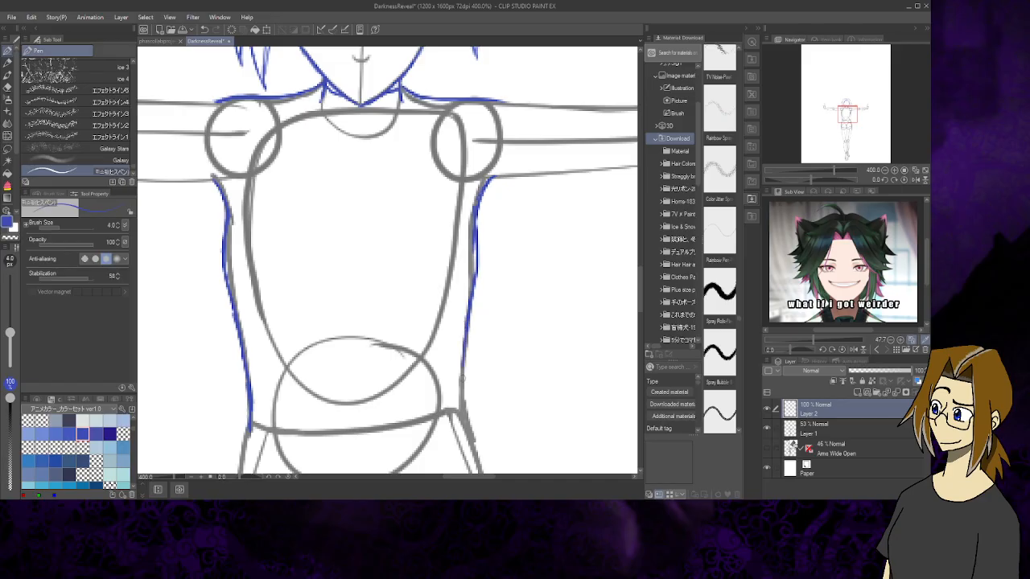
mouse_move(466, 342)
mouse_down()
mouse_move(461, 420)
mouse_move(474, 439)
mouse_up()
Trace the drawing's left hand with its thumb and fingers, plus the forearm's underside down to its lowest bulge
drag(844, 115, 832, 113)
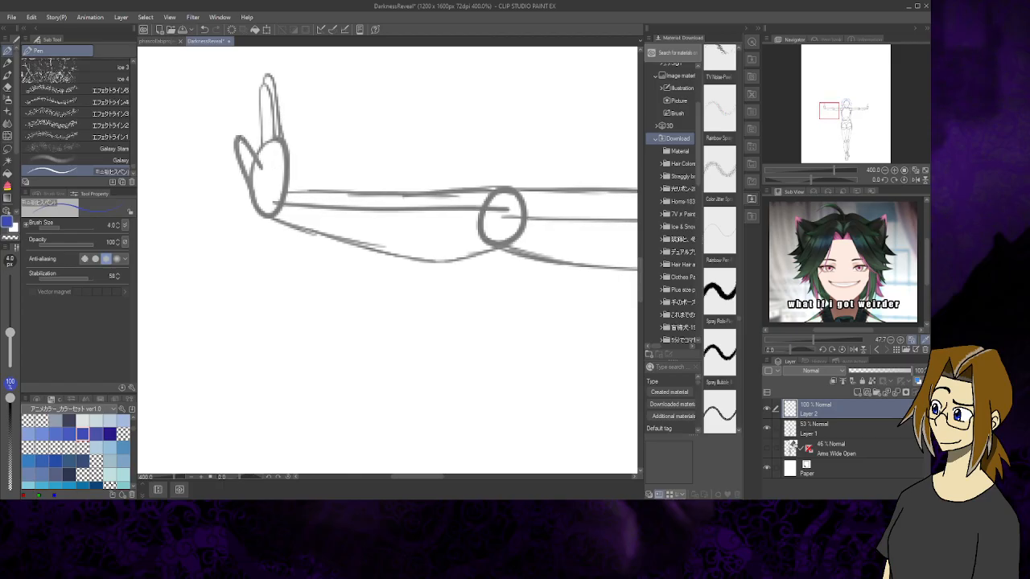
mouse_move(235, 137)
mouse_down()
mouse_move(261, 166)
mouse_move(237, 154)
mouse_move(256, 211)
mouse_move(326, 237)
mouse_up()
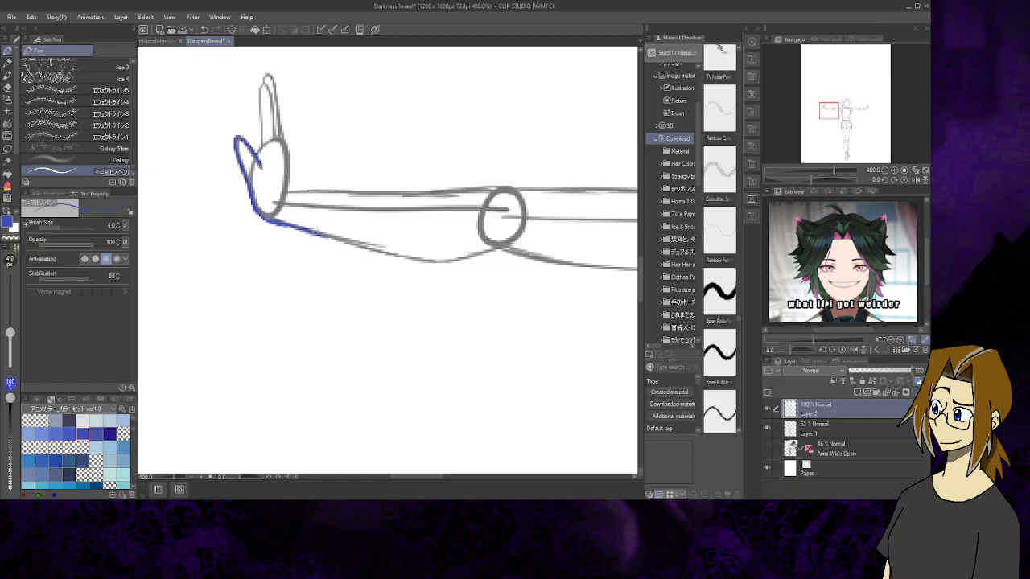
drag(323, 236, 439, 262)
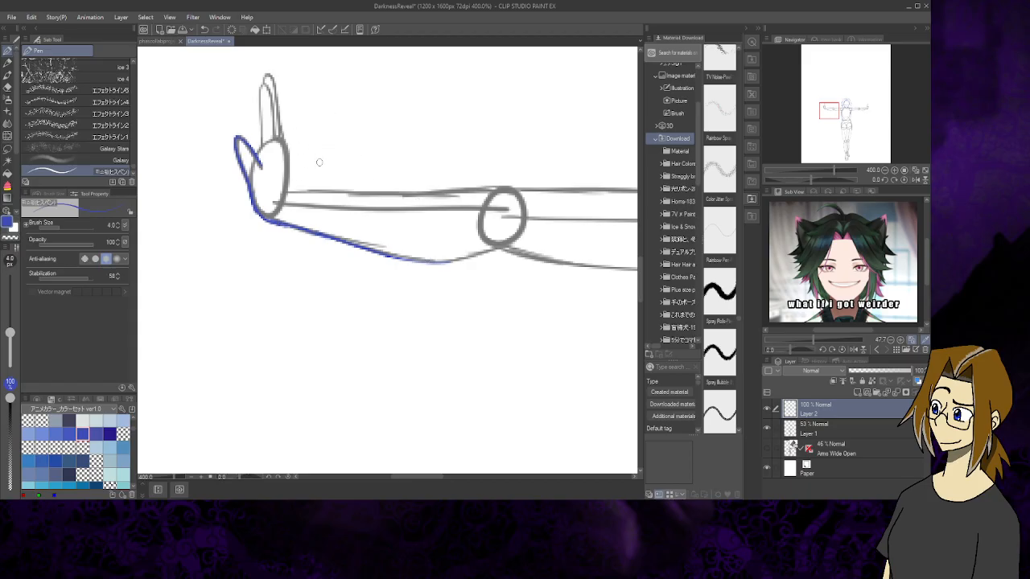
mouse_move(261, 157)
mouse_down()
mouse_move(262, 83)
mouse_move(275, 145)
mouse_up()
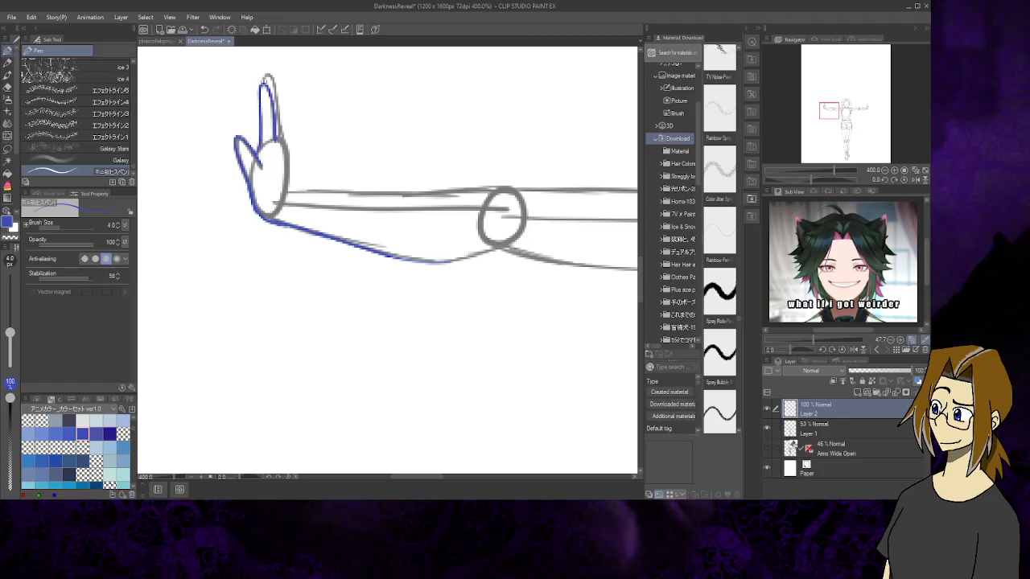
mouse_move(263, 84)
mouse_down()
mouse_move(277, 85)
mouse_move(291, 186)
mouse_move(321, 193)
mouse_up()
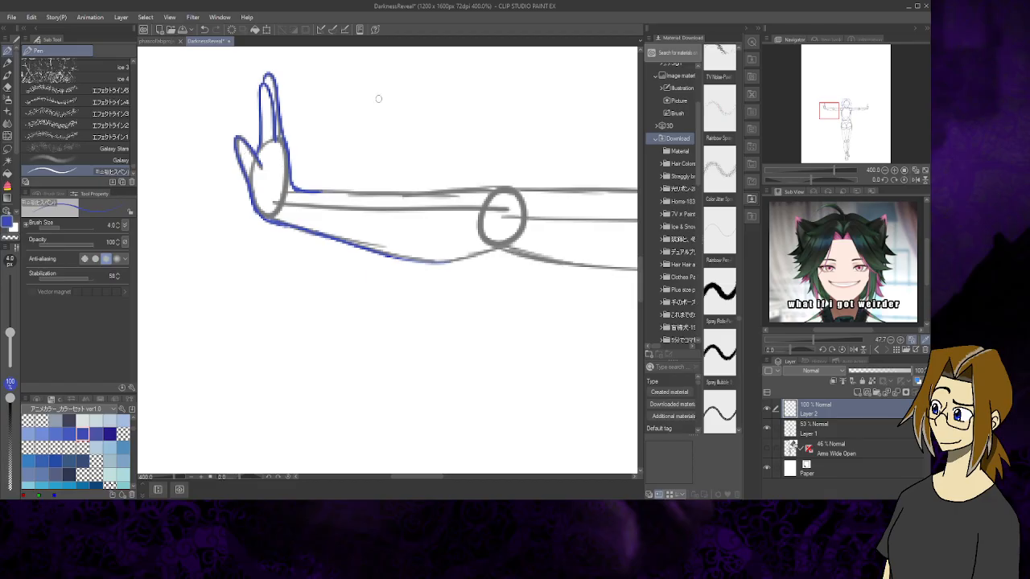
Continue both edges of the left forearm's outline up to the elbow joint
drag(441, 262, 499, 248)
drag(394, 256, 434, 264)
drag(322, 191, 471, 193)
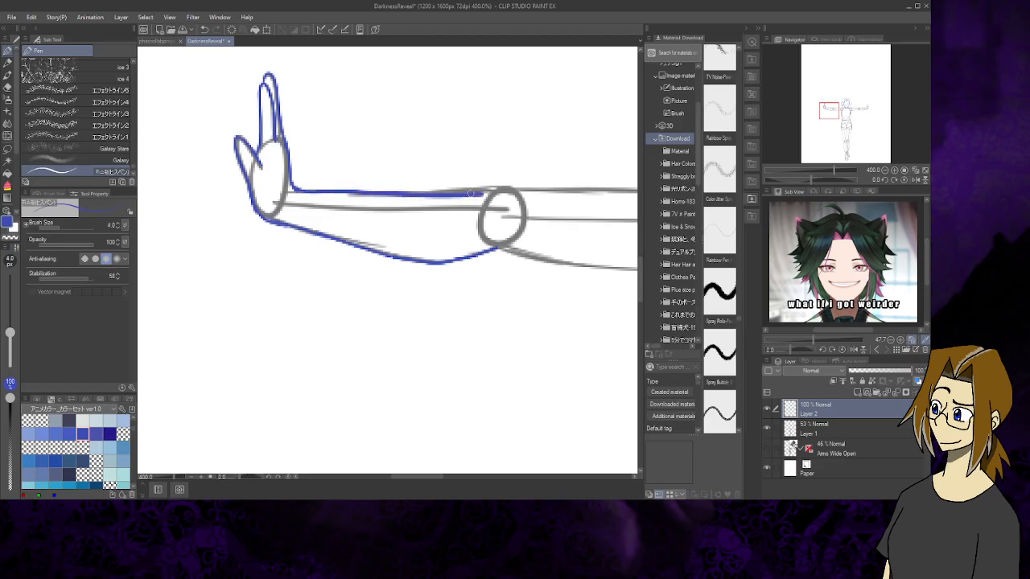
Redraw the upper edge of the drawing's left forearm in blue from the wrist to the top of the elbow joint
click(204, 30)
drag(312, 192, 513, 188)
click(206, 30)
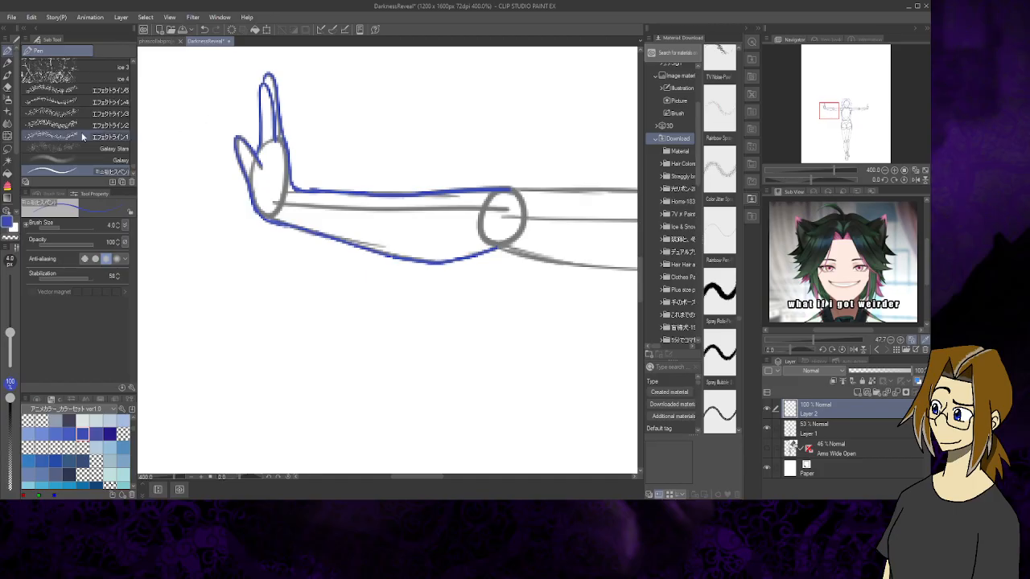
click(8, 86)
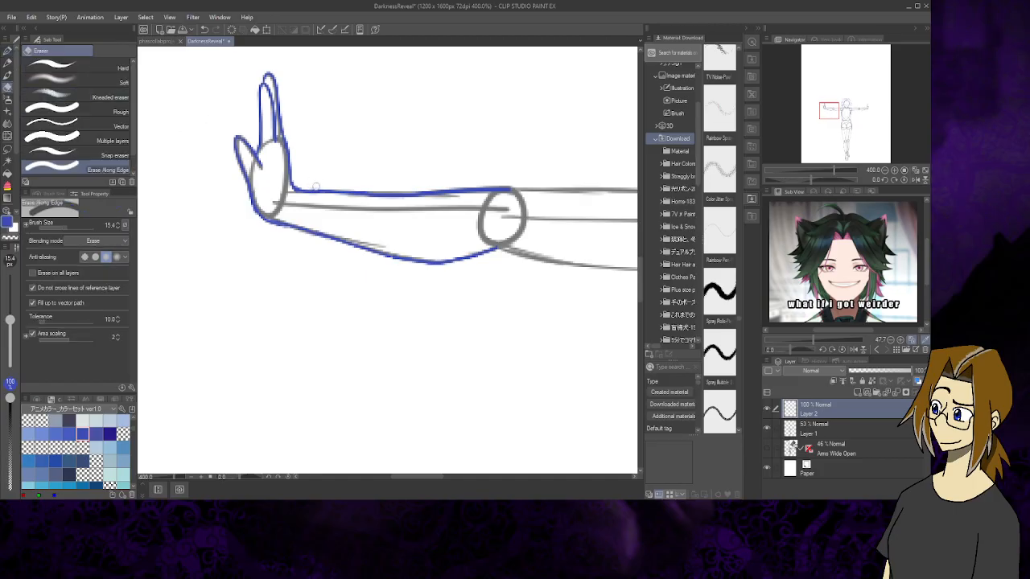
click(8, 54)
Trace the outer finger edge of the drawing's right hand and the forearm's upper edge between wrist and elbow joint
drag(831, 113, 862, 109)
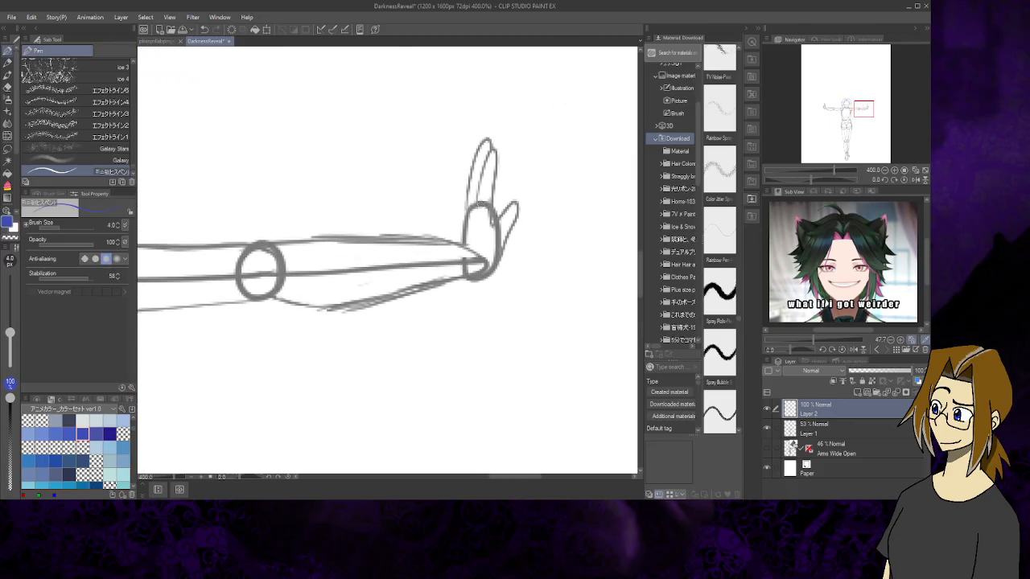
mouse_move(487, 139)
mouse_down()
mouse_move(461, 243)
mouse_move(447, 244)
mouse_up()
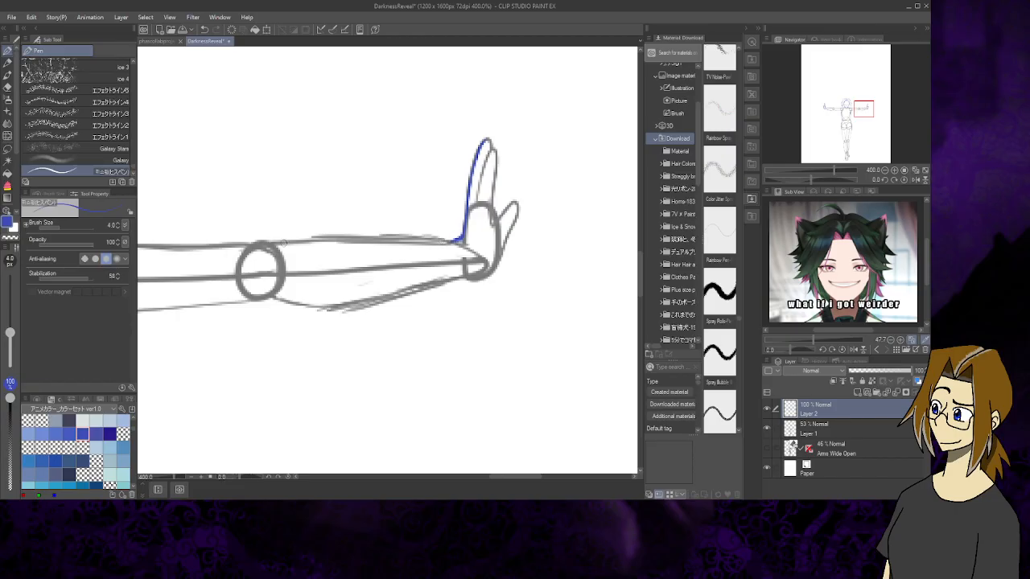
drag(262, 240, 357, 235)
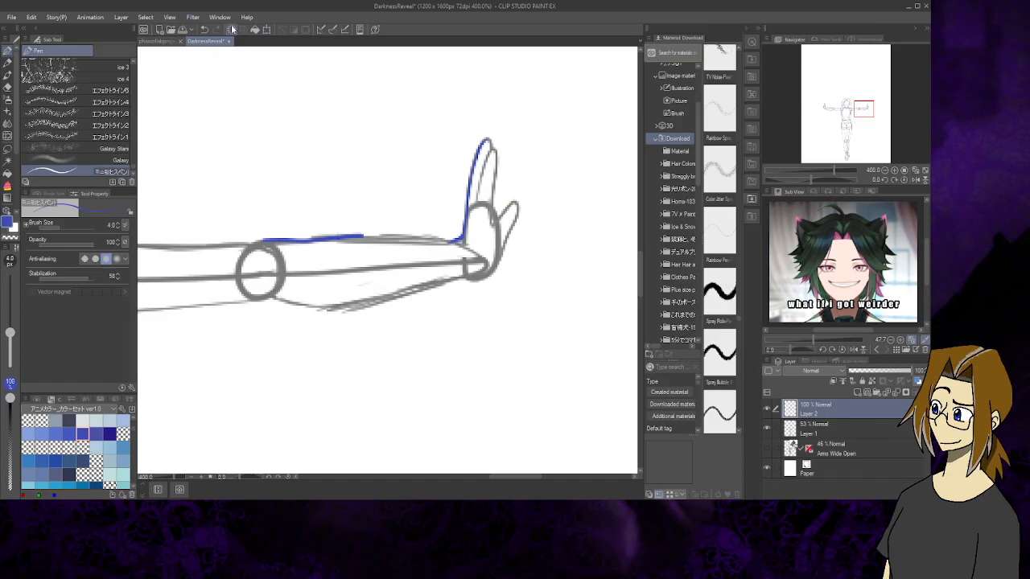
click(204, 30)
drag(271, 242, 465, 239)
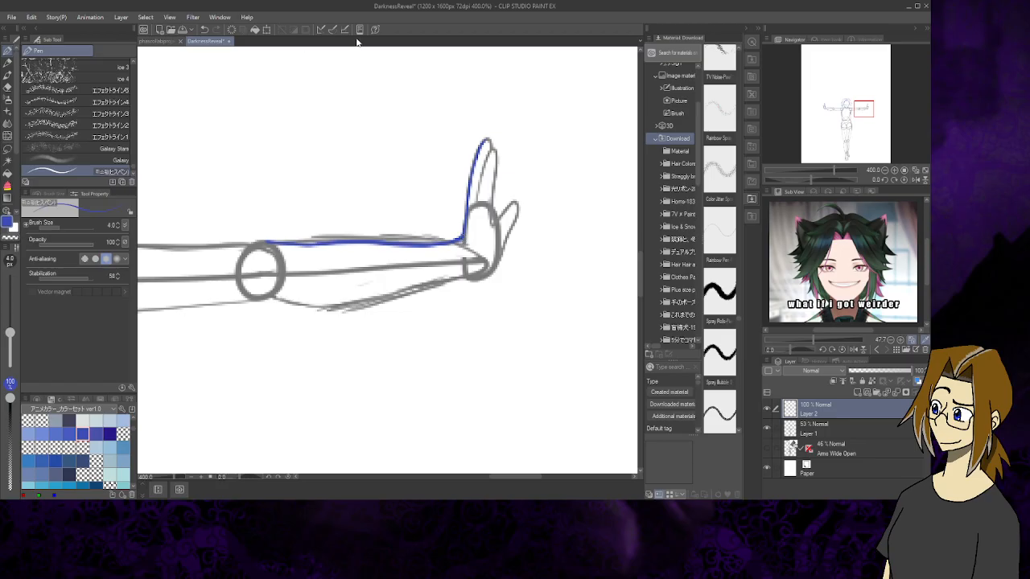
Complete the right hand's fingers, thumb and palm edge, and trace the forearm's underside back to the elbow joint
drag(491, 147, 477, 198)
drag(490, 145, 492, 224)
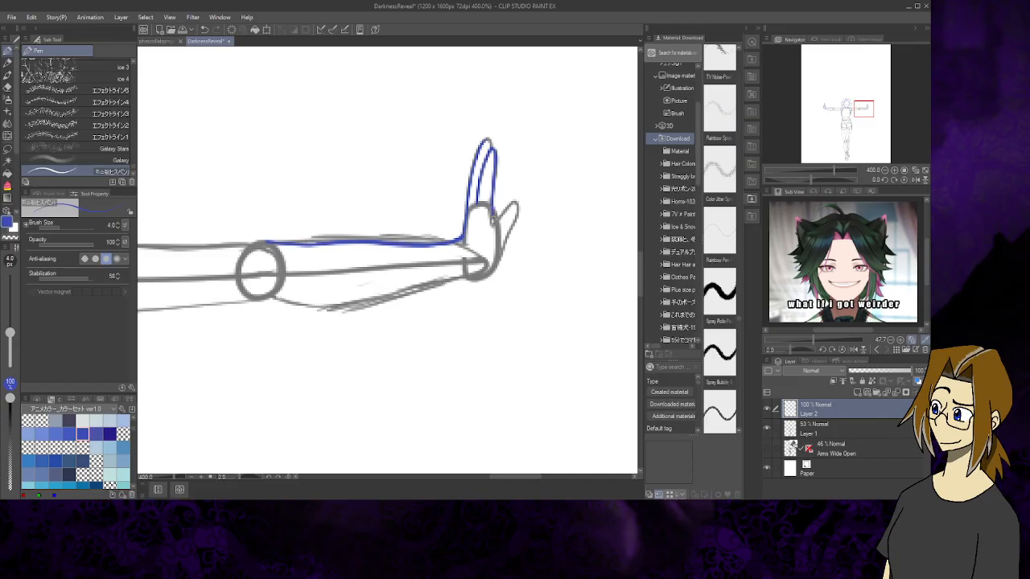
drag(482, 142, 492, 150)
mouse_move(488, 230)
mouse_down()
mouse_move(507, 206)
mouse_move(495, 261)
mouse_move(483, 279)
mouse_move(465, 280)
mouse_up()
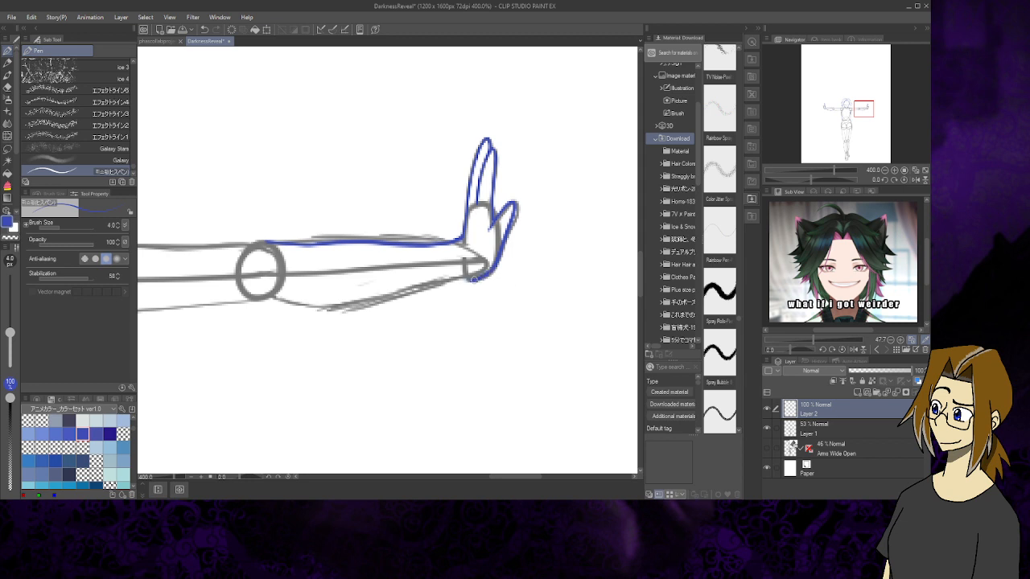
drag(464, 280, 360, 312)
drag(270, 293, 365, 310)
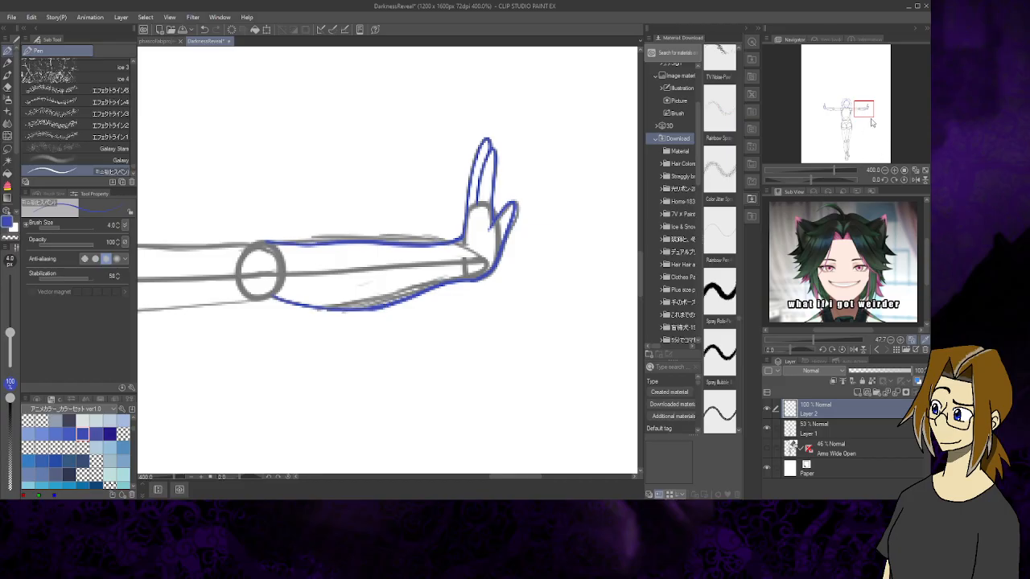
Trace both edges of the right upper arm between shoulder and elbow, erasing the stray strokes along its underside
mouse_move(872, 122)
mouse_down()
mouse_move(848, 124)
mouse_move(864, 122)
mouse_up()
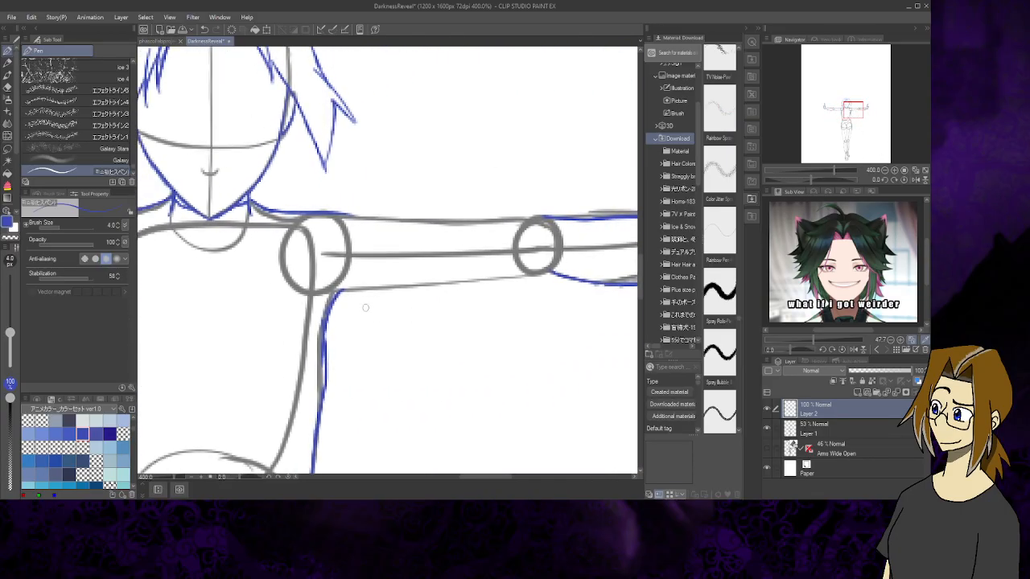
mouse_move(336, 291)
mouse_down()
mouse_move(466, 282)
mouse_move(497, 267)
mouse_move(541, 273)
mouse_move(369, 293)
mouse_up()
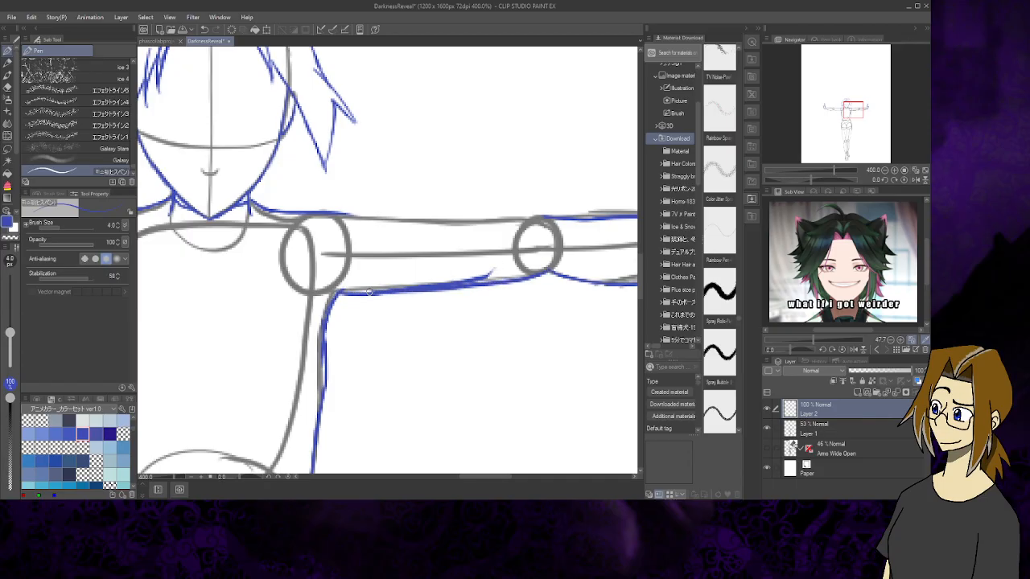
click(8, 86)
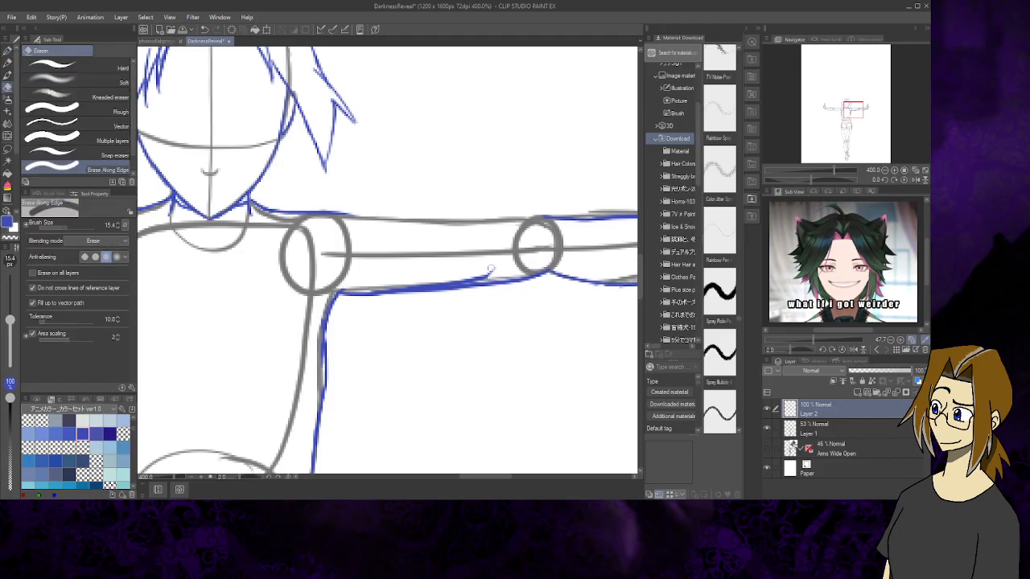
mouse_move(487, 274)
mouse_down()
mouse_move(370, 289)
mouse_move(483, 281)
mouse_up()
drag(379, 286, 409, 289)
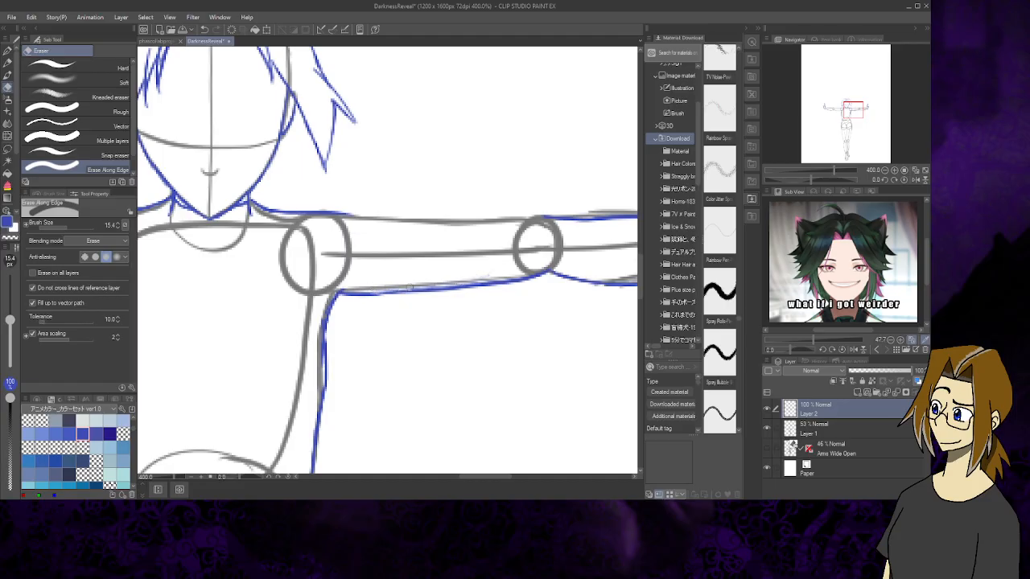
key(p)
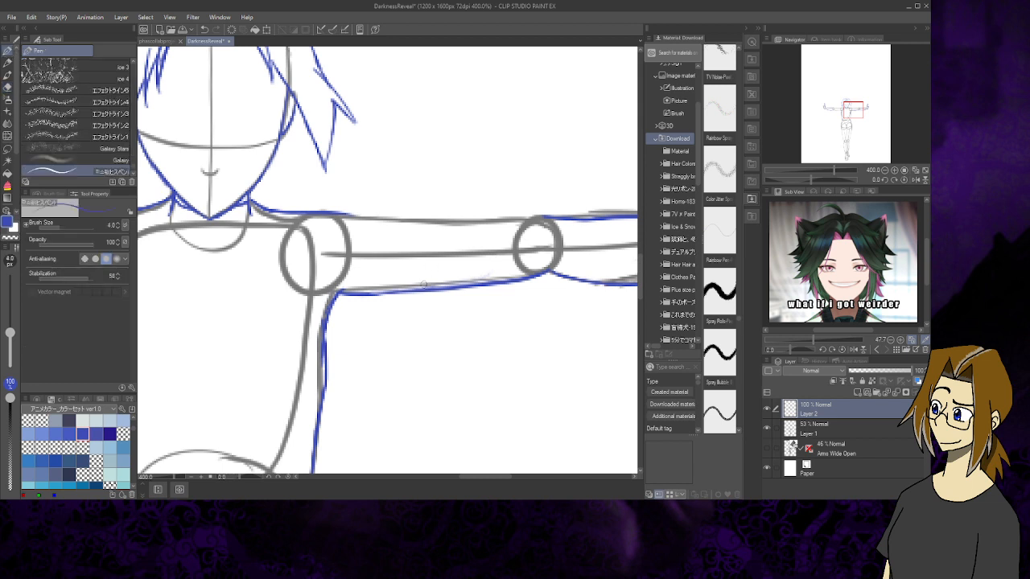
drag(372, 295, 442, 286)
drag(341, 213, 554, 211)
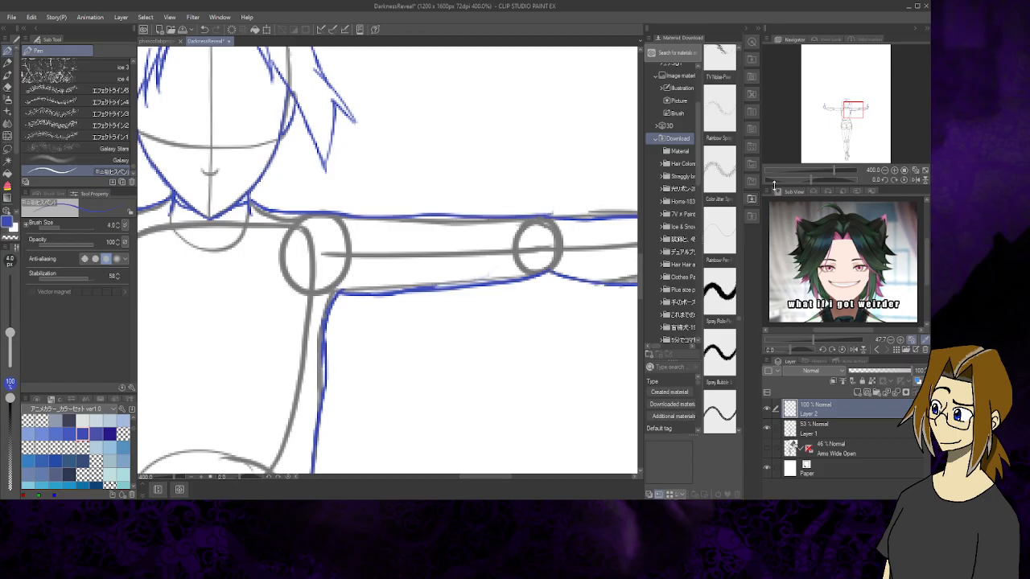
Draw a line across the drawing's left elbow and trace both edges of the upper arm to the shoulder and armpit
drag(855, 116, 837, 115)
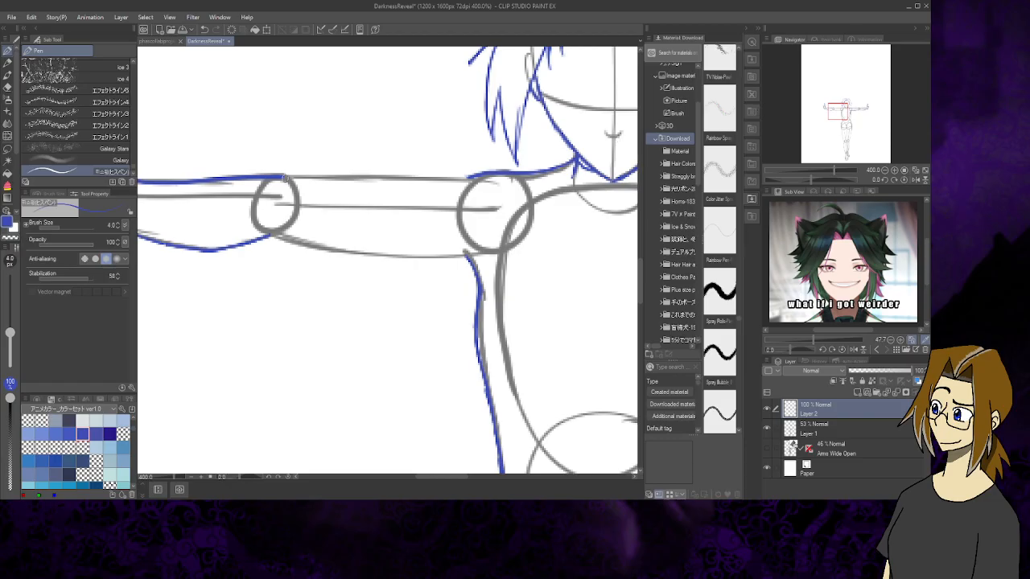
mouse_move(283, 176)
mouse_down()
mouse_move(274, 240)
mouse_move(290, 239)
mouse_up()
drag(281, 176, 483, 173)
mouse_move(281, 239)
mouse_down()
mouse_move(347, 254)
mouse_move(471, 258)
mouse_up()
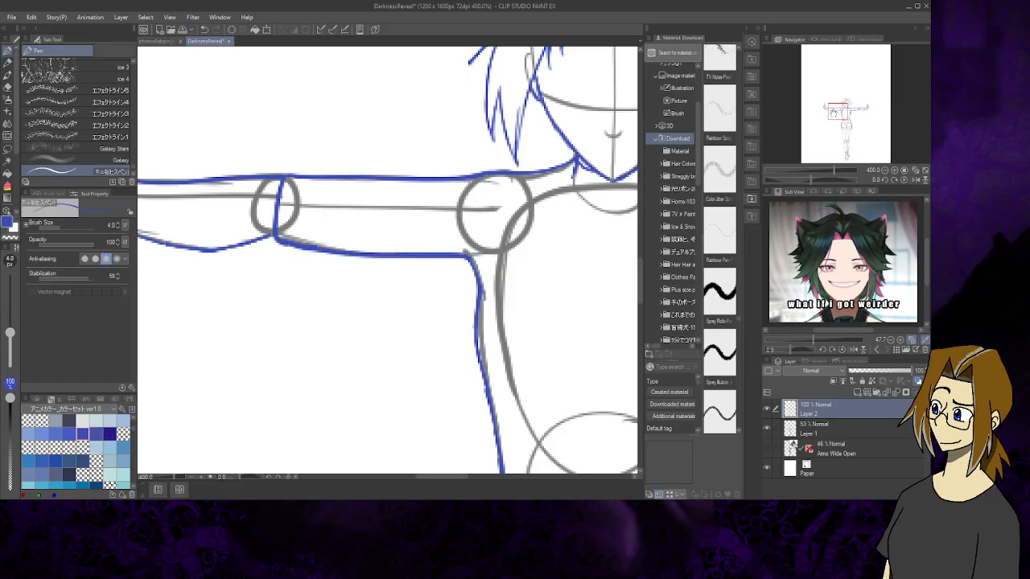
Draw a matching line across the drawing's right elbow joint
drag(834, 114, 855, 113)
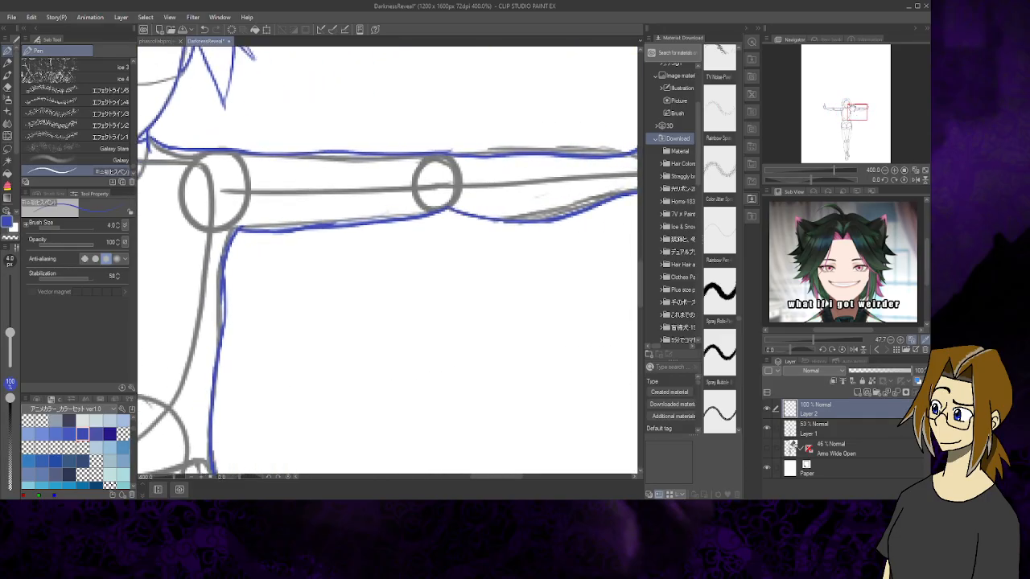
mouse_move(445, 158)
mouse_down()
mouse_move(439, 216)
mouse_move(445, 204)
mouse_up()
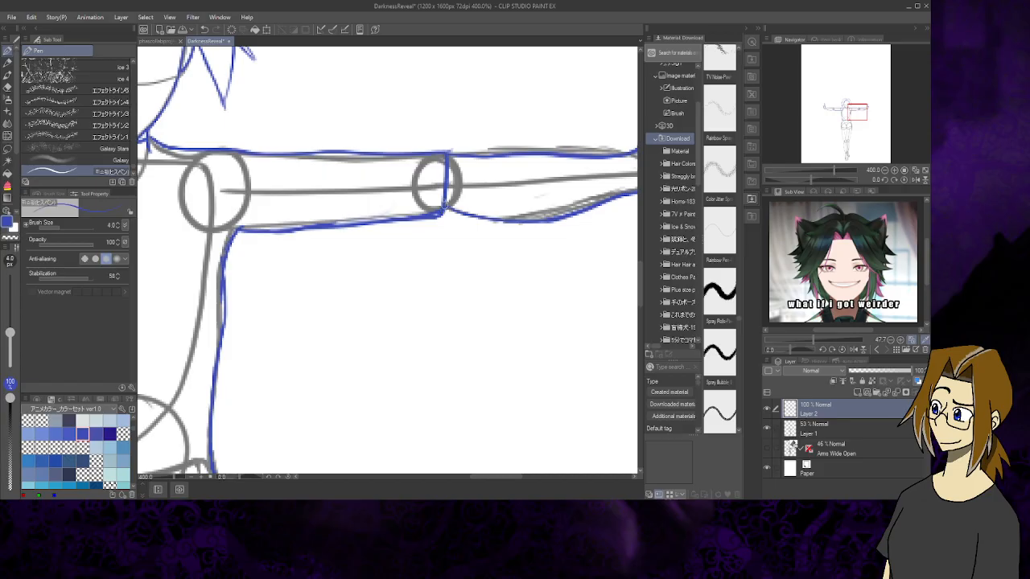
click(8, 64)
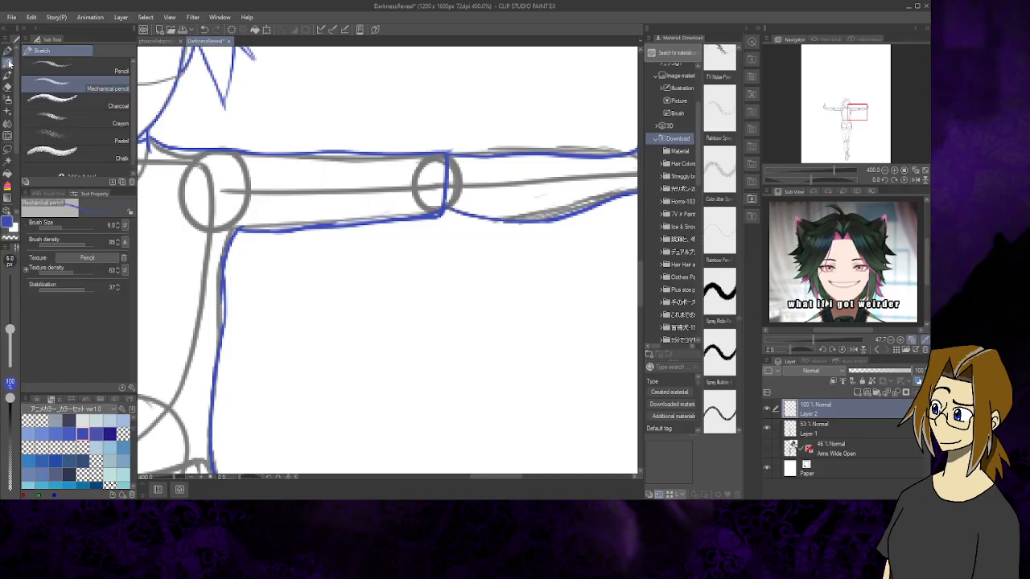
click(9, 54)
Trace both outer hip curves in blue from the waist down to the upper thighs
mouse_move(863, 108)
mouse_down()
mouse_move(847, 122)
mouse_move(847, 108)
mouse_up()
mouse_move(847, 106)
mouse_down()
mouse_move(829, 108)
mouse_move(847, 110)
mouse_move(845, 122)
mouse_up()
mouse_move(284, 231)
mouse_down()
mouse_move(264, 342)
mouse_move(269, 451)
mouse_up()
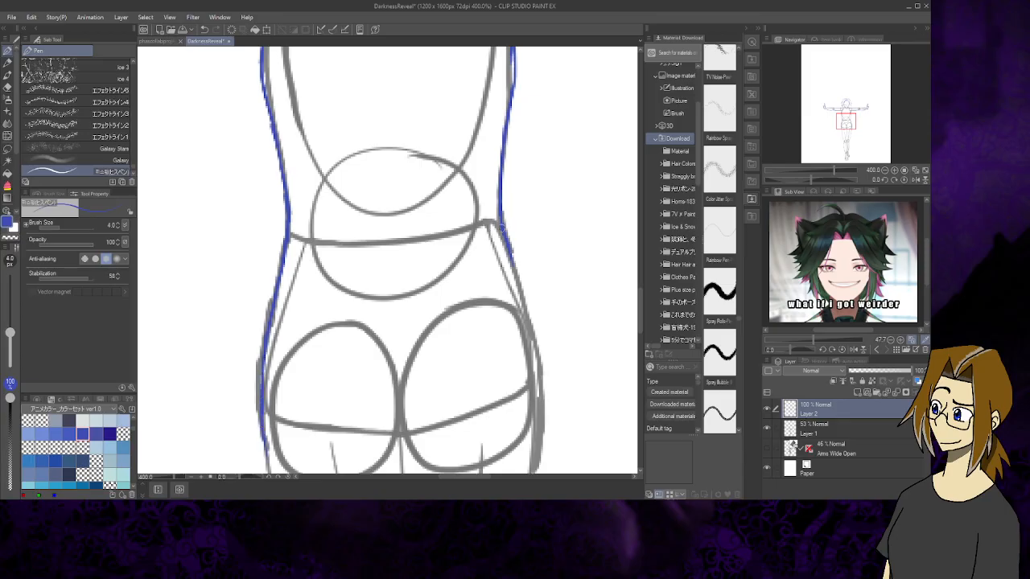
mouse_move(503, 230)
mouse_down()
mouse_move(535, 347)
mouse_move(539, 473)
mouse_up()
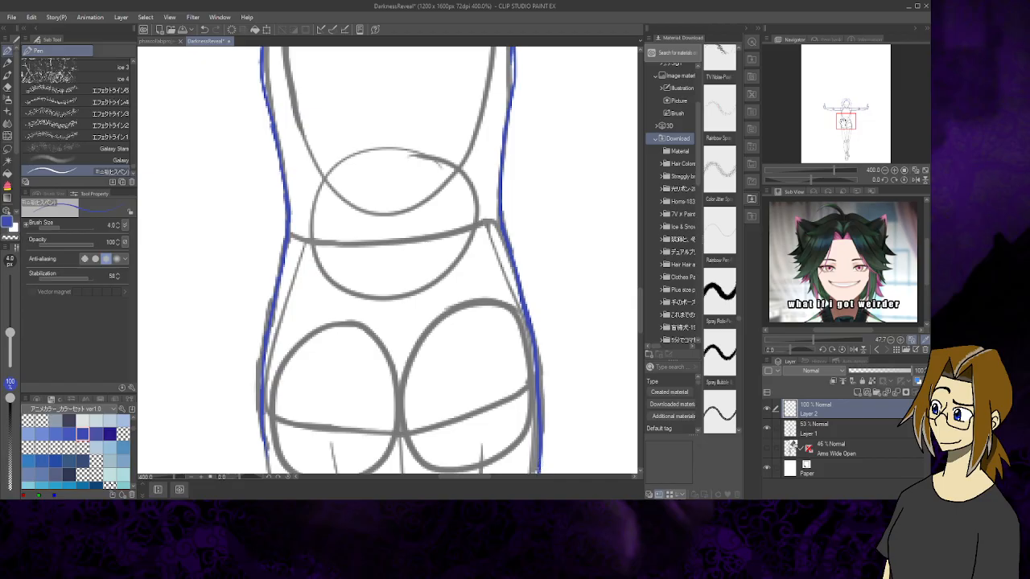
Trace the right thigh's outer edge down to the knee joint, erasing the excess line along the upper thigh and the stroke's end
drag(843, 121, 827, 129)
drag(489, 187, 439, 480)
click(9, 88)
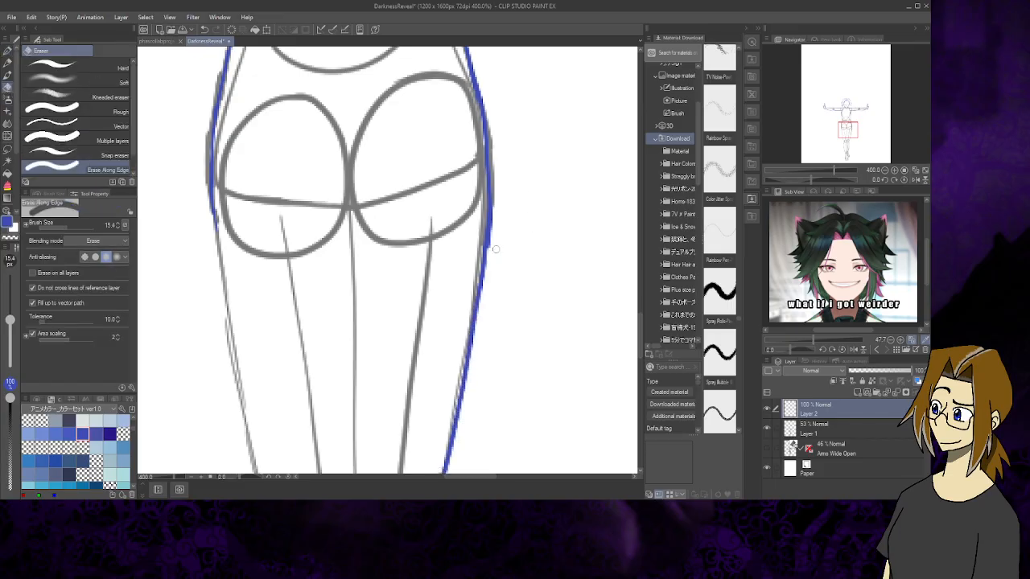
drag(496, 249, 495, 188)
drag(847, 125, 845, 139)
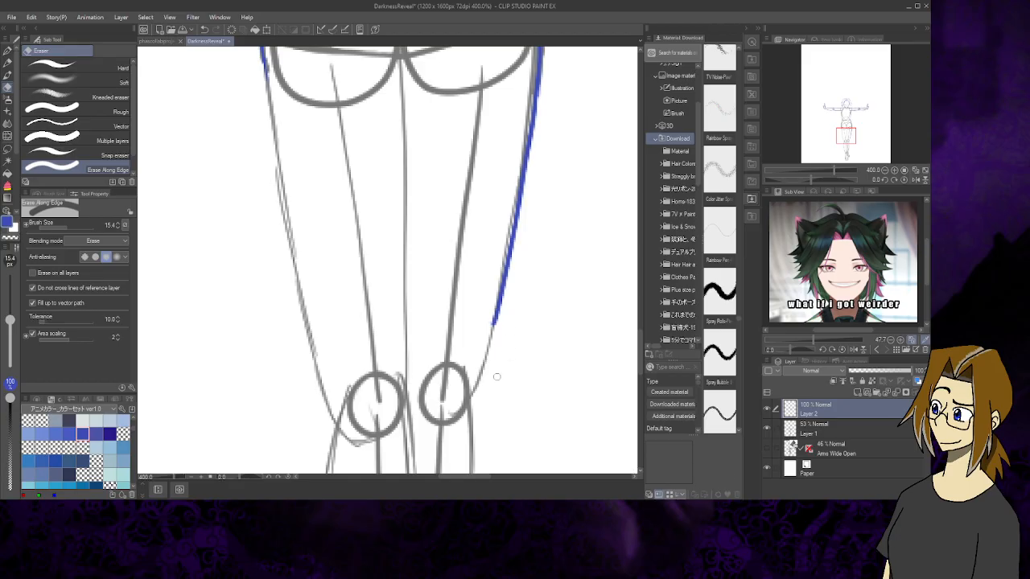
mouse_move(497, 326)
mouse_down()
mouse_move(497, 314)
mouse_move(491, 344)
mouse_up()
key(p)
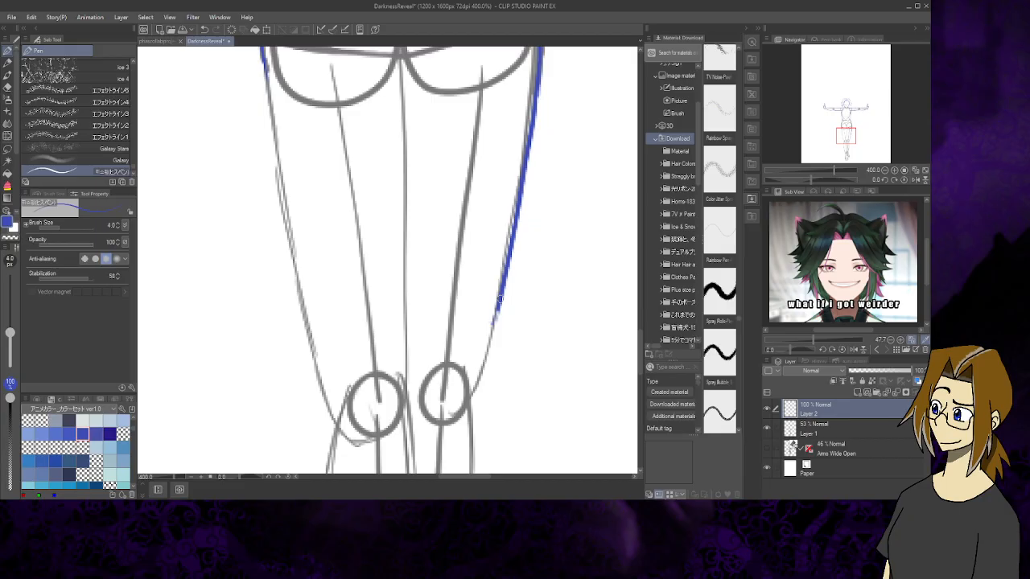
drag(499, 301, 472, 403)
Trace the left thigh's outer edge down to the knee and extend the right thigh's line past its knee joint
mouse_move(845, 135)
mouse_down()
mouse_move(845, 152)
mouse_move(844, 137)
mouse_up()
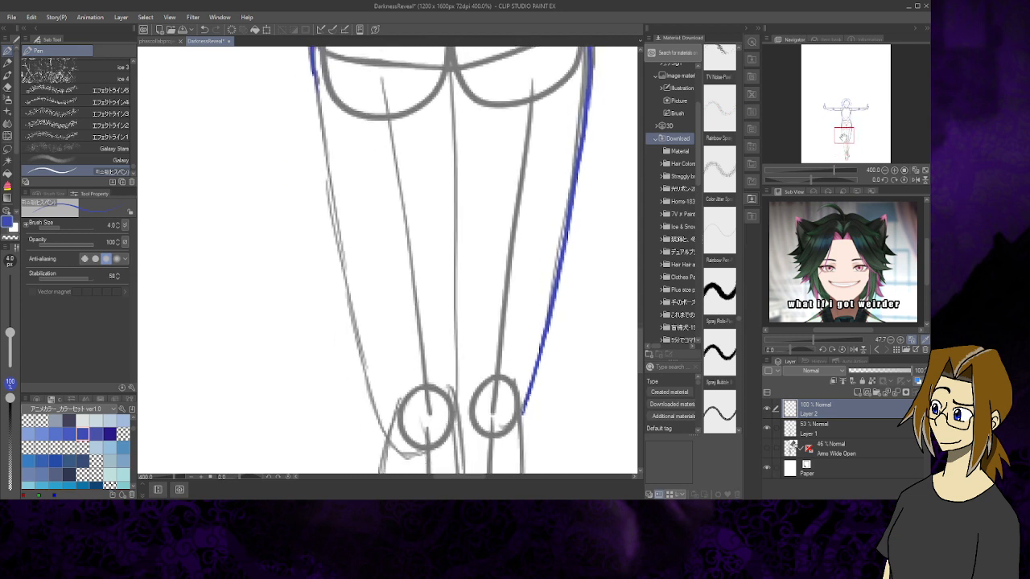
drag(312, 63, 323, 151)
drag(317, 109, 382, 441)
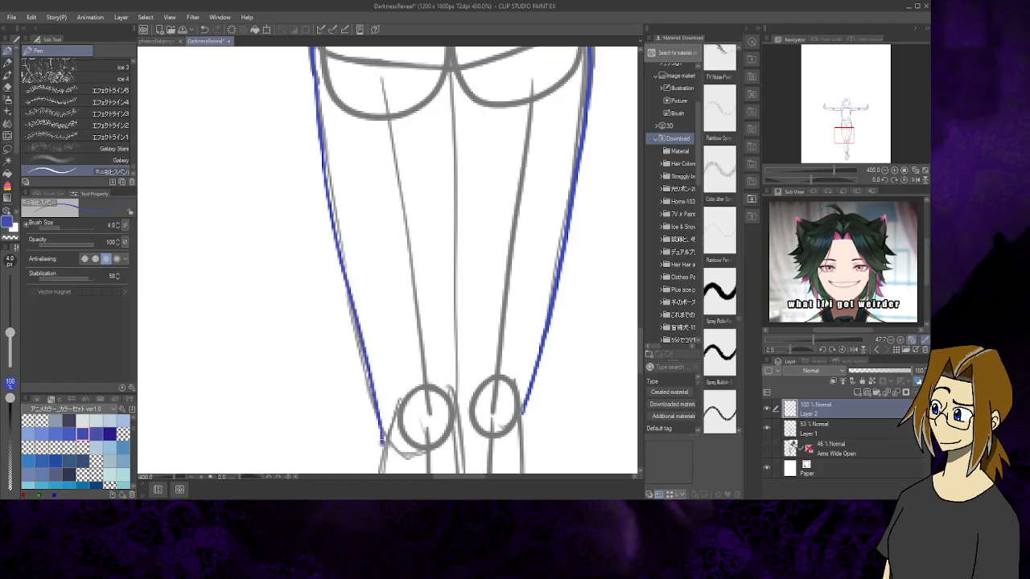
drag(527, 396, 522, 450)
Draw the dividing line between the legs and a curved waistband line across the hips
drag(845, 140, 845, 130)
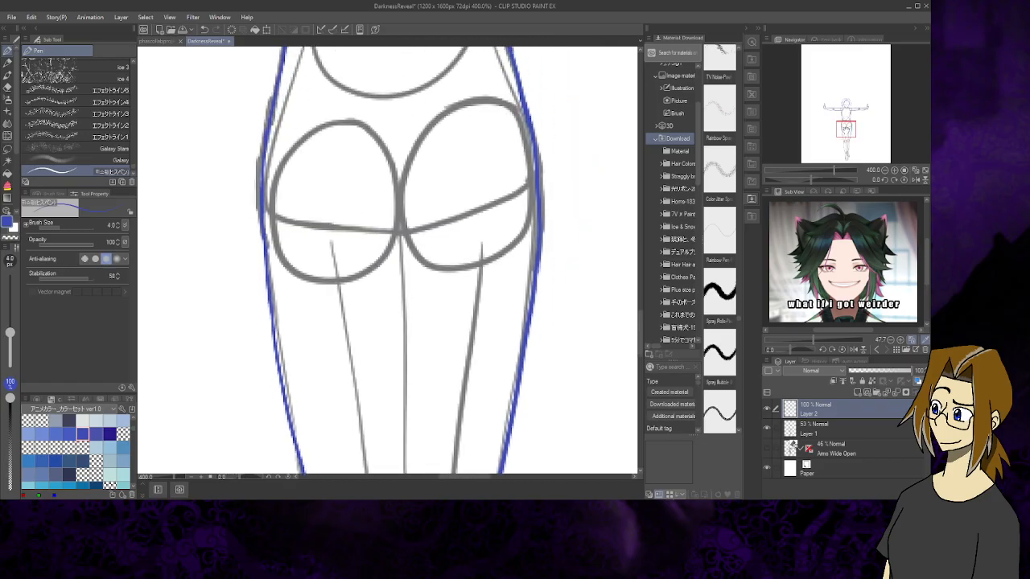
drag(400, 242, 408, 476)
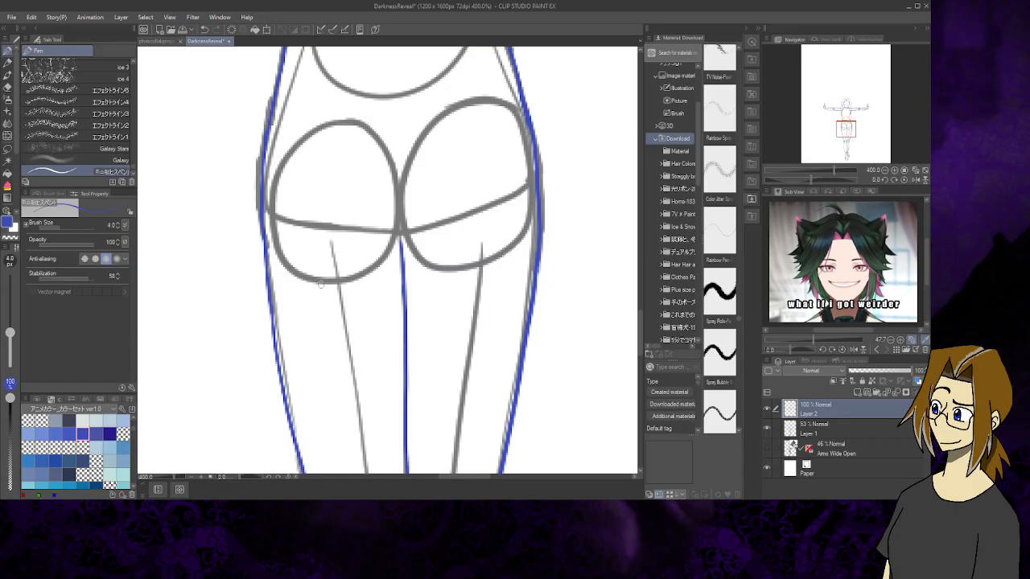
mouse_move(273, 102)
mouse_down()
mouse_move(315, 117)
mouse_move(434, 129)
mouse_move(531, 107)
mouse_up()
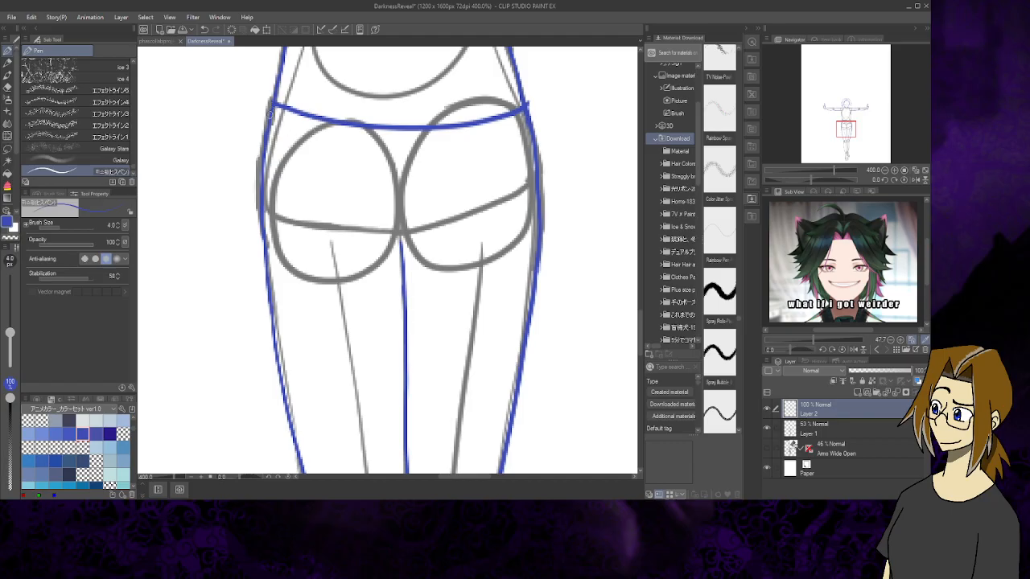
Redraw both outer hip curves below the waistband with smoother lines, erasing the excess line along their inner edges
drag(261, 154, 265, 249)
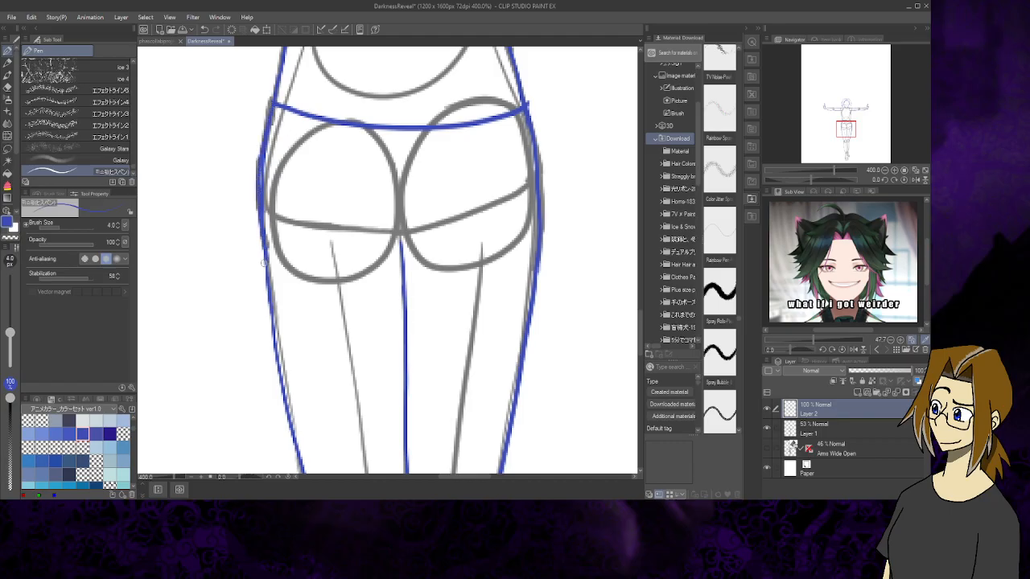
click(8, 89)
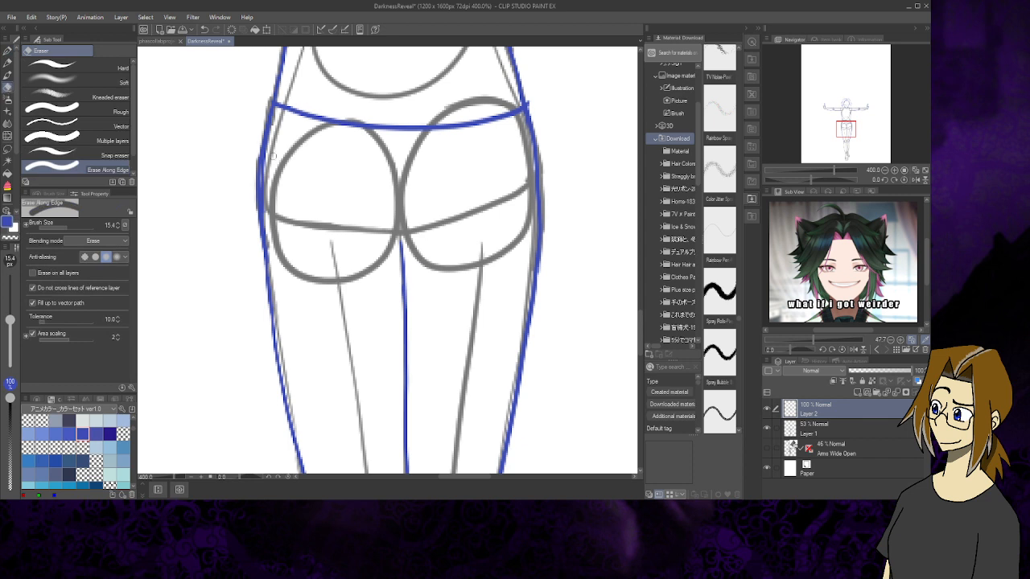
drag(266, 151, 266, 211)
key(p)
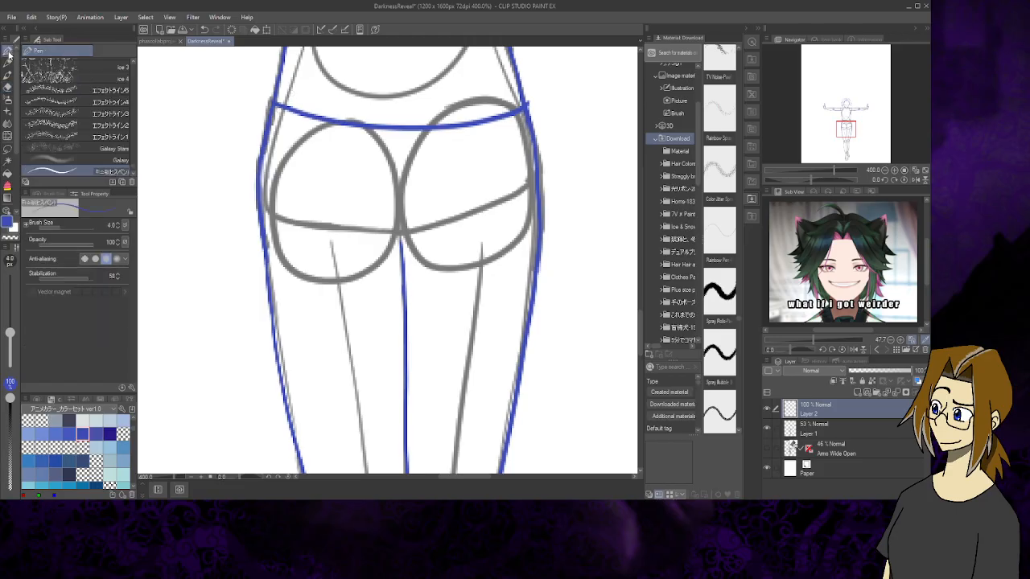
mouse_move(528, 103)
mouse_down()
mouse_move(543, 203)
mouse_move(536, 256)
mouse_up()
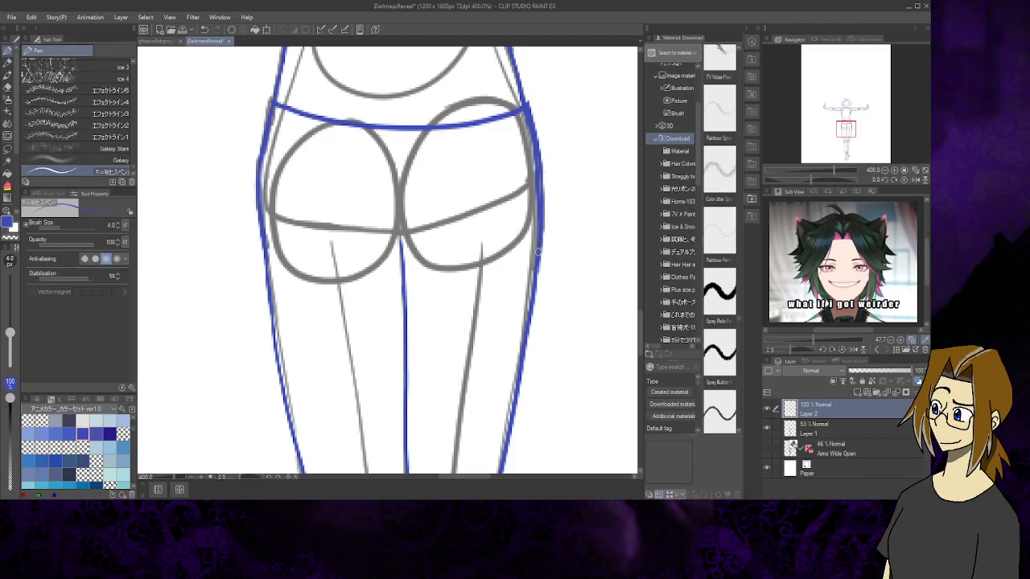
click(8, 85)
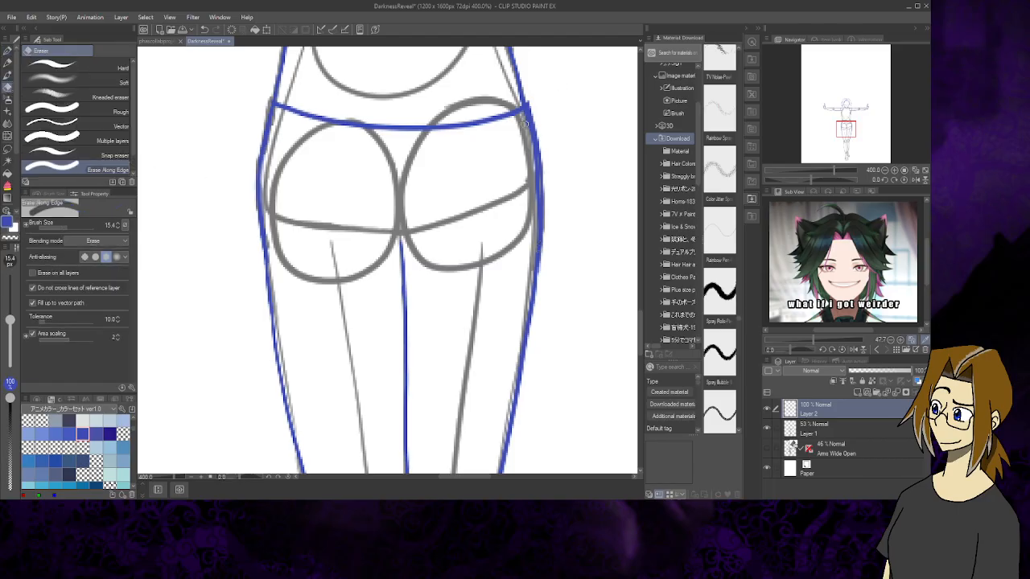
drag(524, 114, 536, 196)
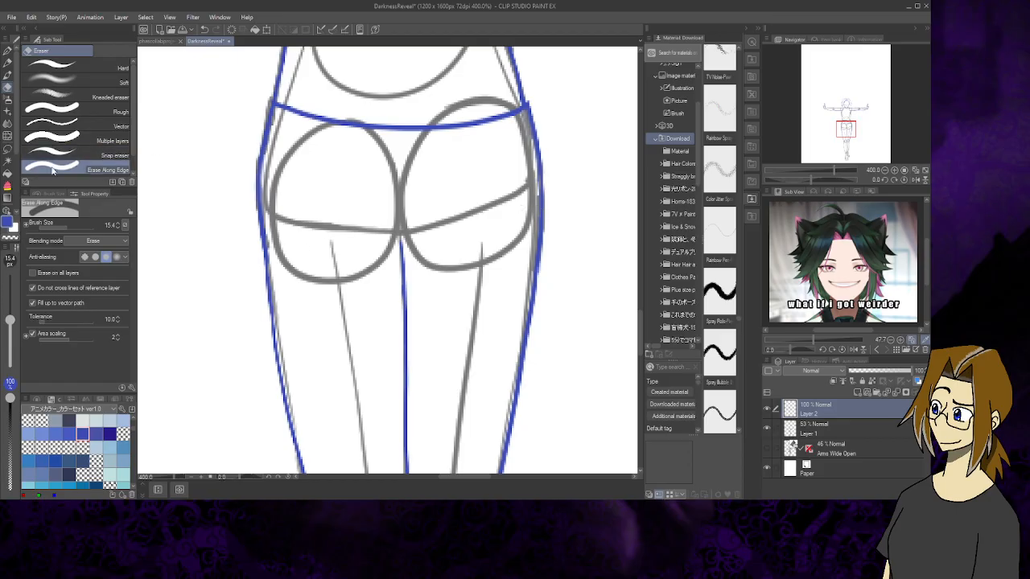
key(p)
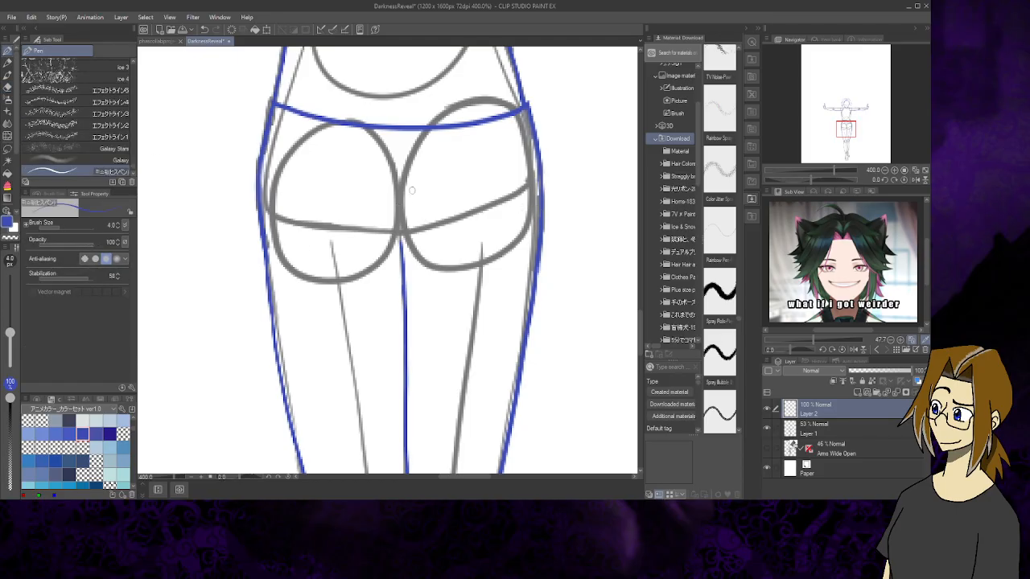
Draw the trouser fly below the waistband as a straight centre line with a curved flap line beside it
mouse_move(401, 156)
mouse_down()
mouse_move(402, 245)
mouse_move(418, 170)
mouse_up()
mouse_move(407, 219)
mouse_down()
mouse_move(416, 141)
mouse_move(403, 185)
mouse_up()
drag(416, 124, 416, 165)
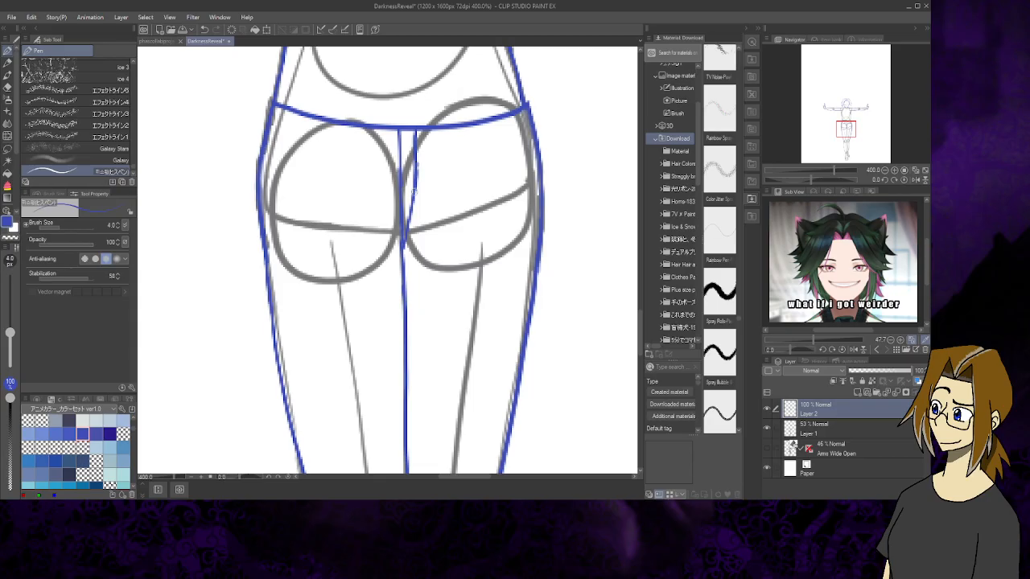
Outline the front leg's boot from the knee, with a curved top edge across the calf and both sides down to the ankle
scroll(413, 193, up, 10)
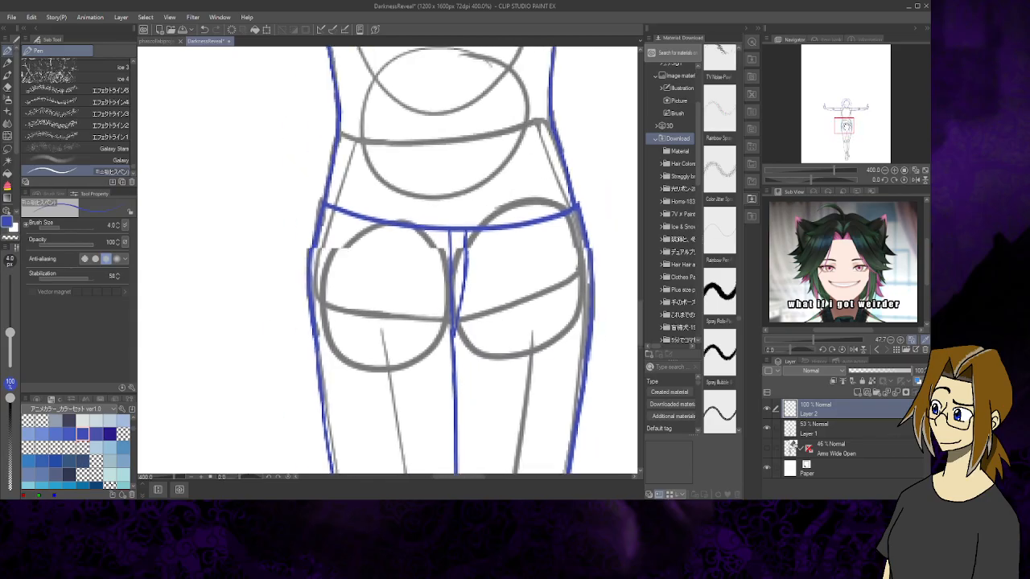
drag(848, 112, 847, 150)
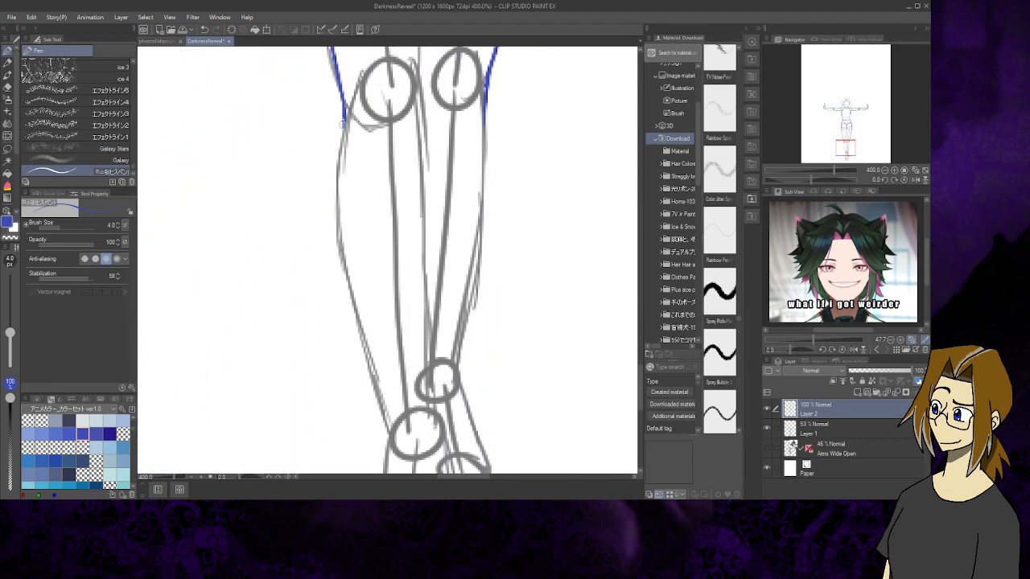
mouse_move(342, 123)
mouse_down()
mouse_move(336, 207)
mouse_move(368, 214)
mouse_move(425, 202)
mouse_up()
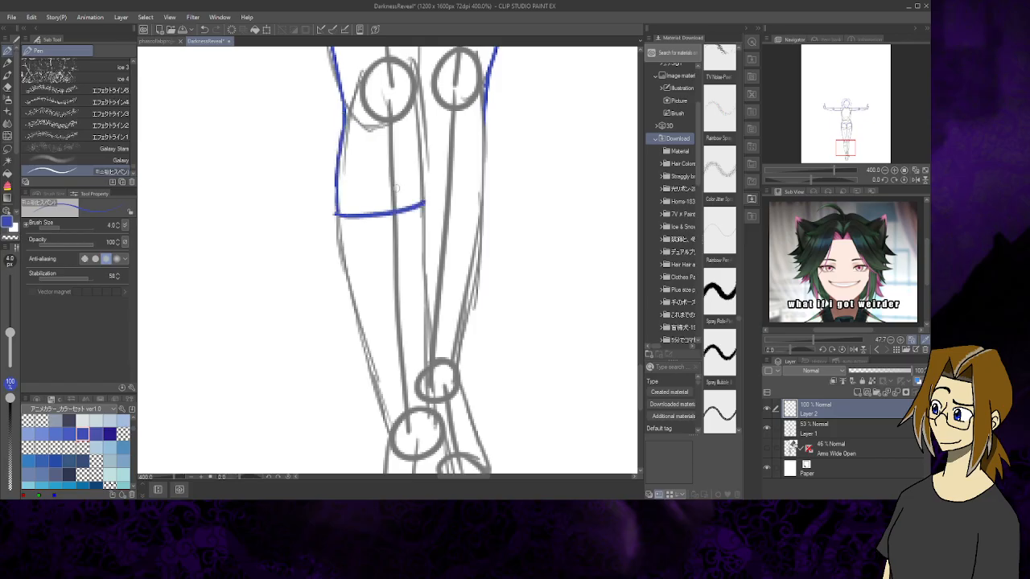
drag(335, 216, 386, 451)
mouse_move(424, 205)
mouse_down()
mouse_move(434, 406)
mouse_move(449, 455)
mouse_up()
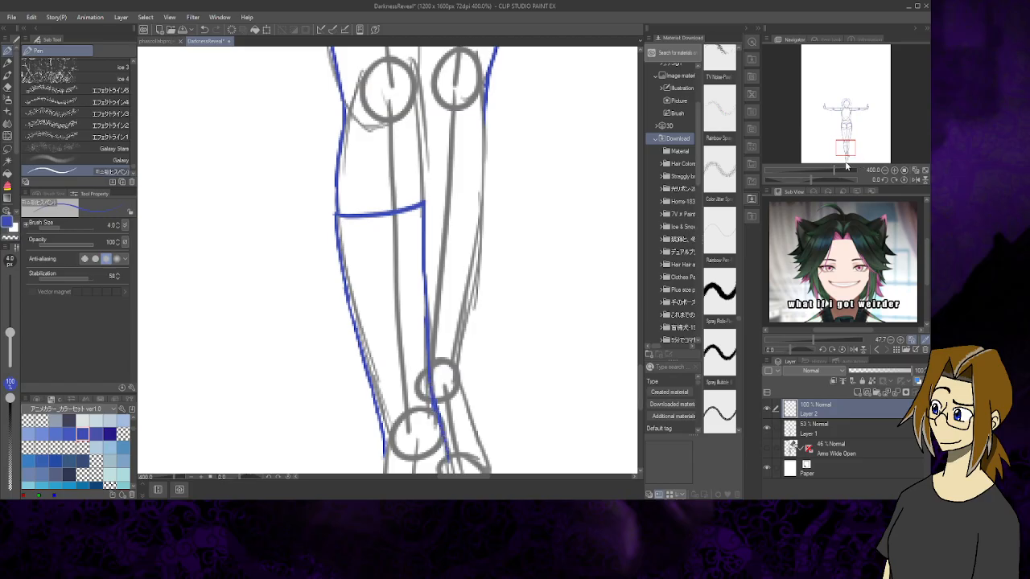
Extend the dividing line between the legs to the boot top and trace the rear leg's outer edge past the knee
mouse_move(845, 149)
mouse_down()
mouse_move(845, 111)
mouse_move(839, 145)
mouse_up()
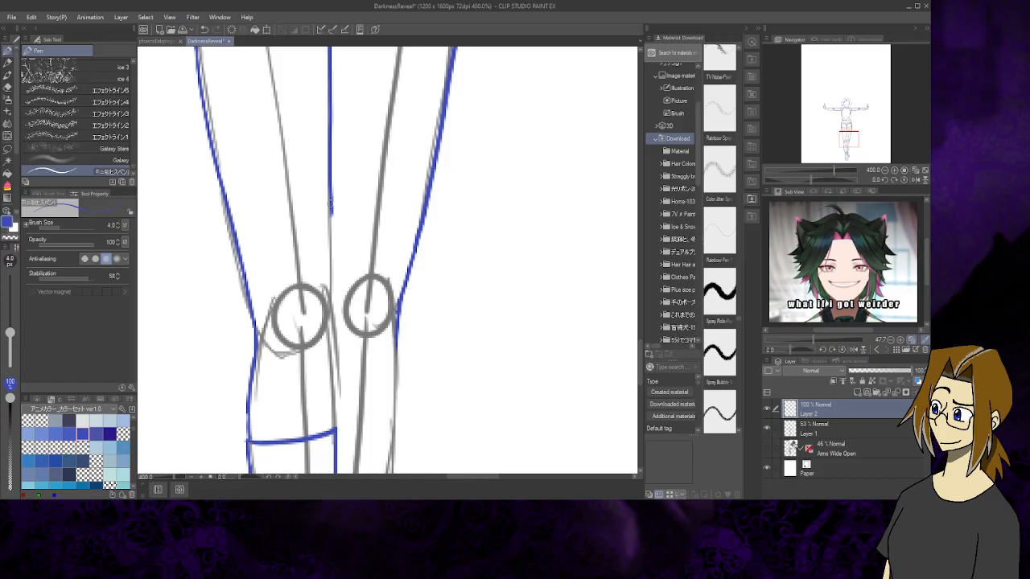
drag(330, 204, 335, 432)
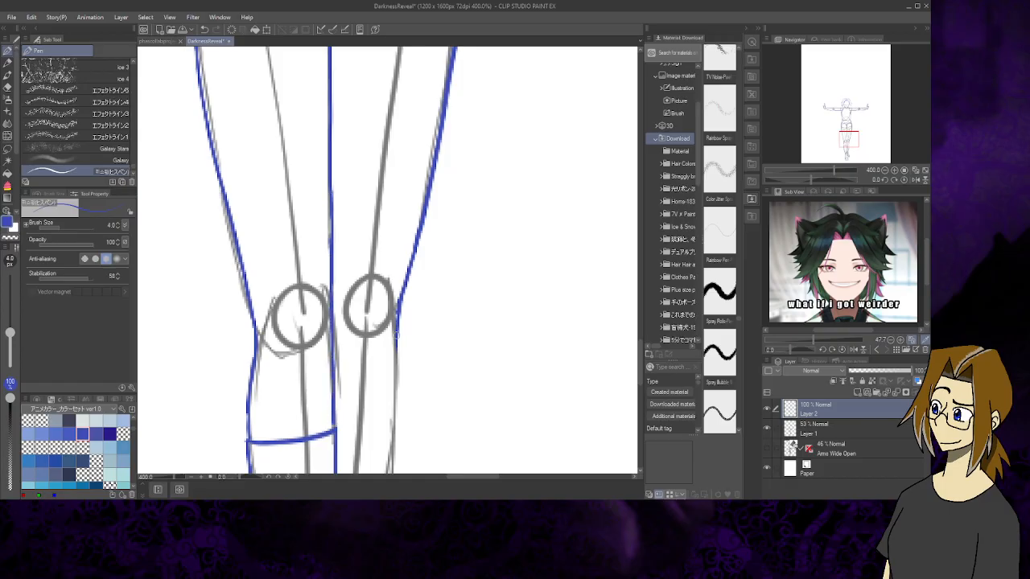
drag(396, 331, 394, 419)
drag(395, 415, 348, 222)
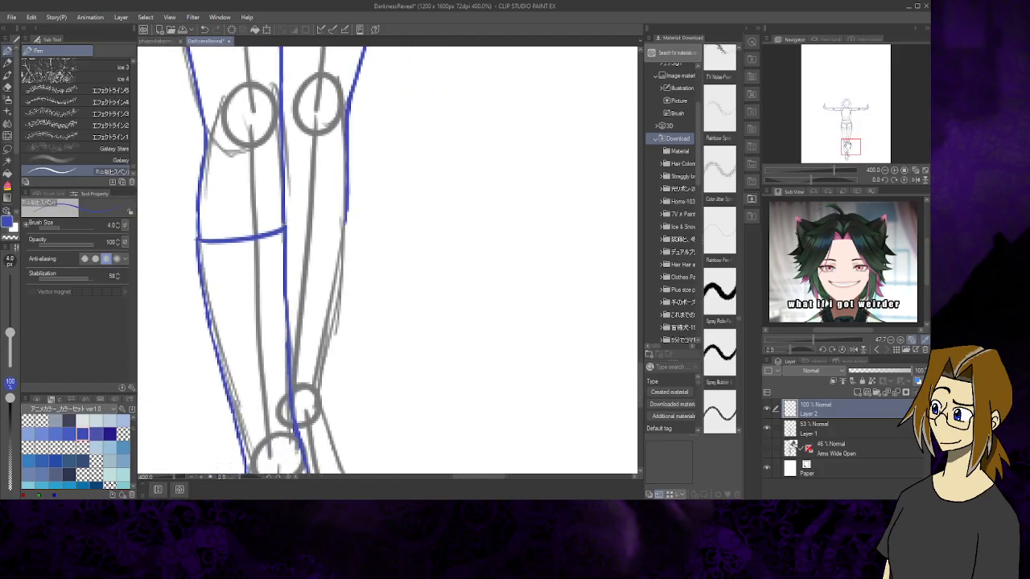
Draw the rear boot's curved top edge across the calf and trace its outer side down to the toe
drag(284, 228, 345, 214)
drag(857, 147, 845, 151)
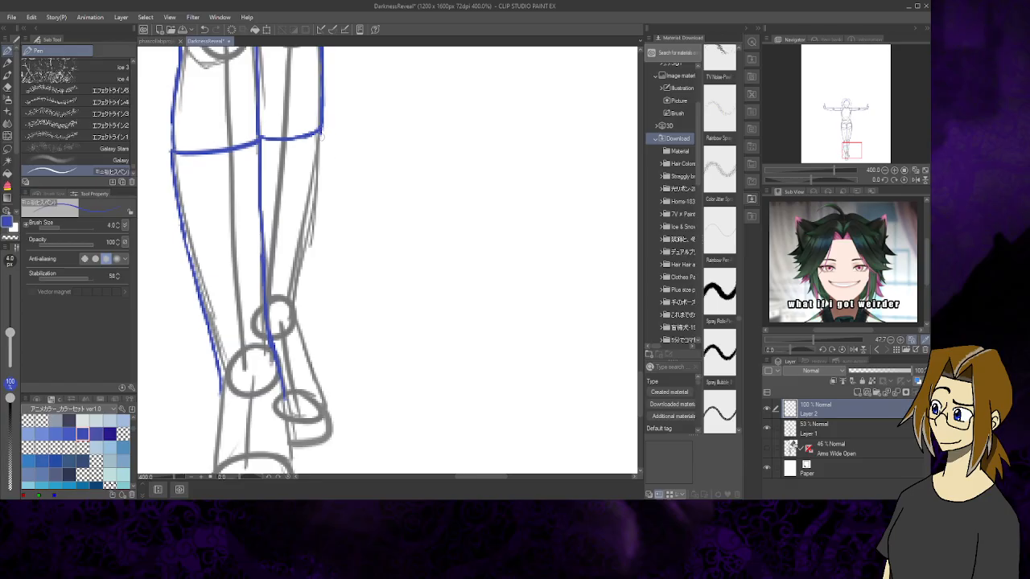
mouse_move(320, 133)
mouse_down()
mouse_move(294, 324)
mouse_move(324, 399)
mouse_move(325, 435)
mouse_up()
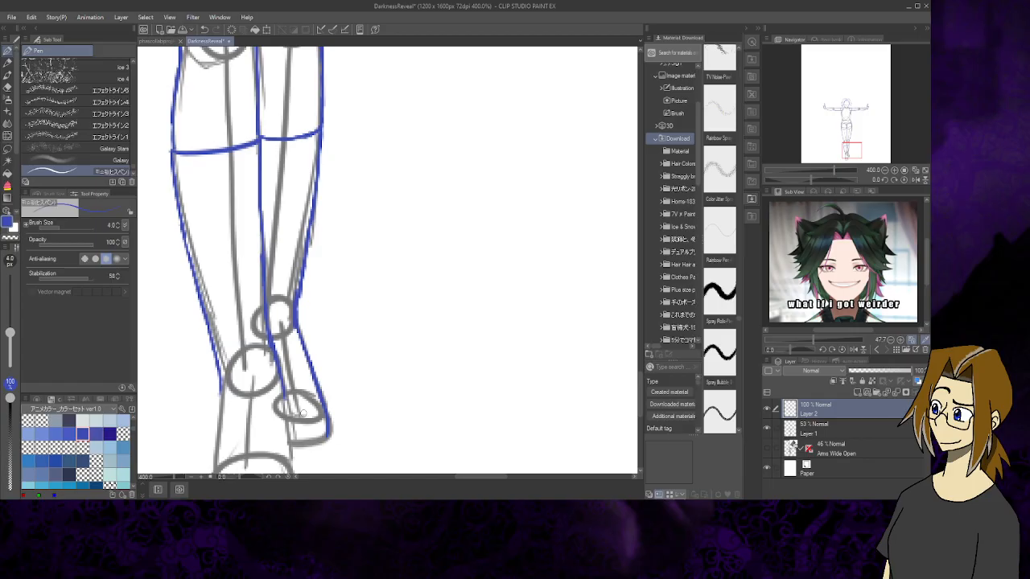
Outline the front boot's foot with a rounded toe and a curved sole line, and close the rear boot's toe
drag(303, 413, 400, 280)
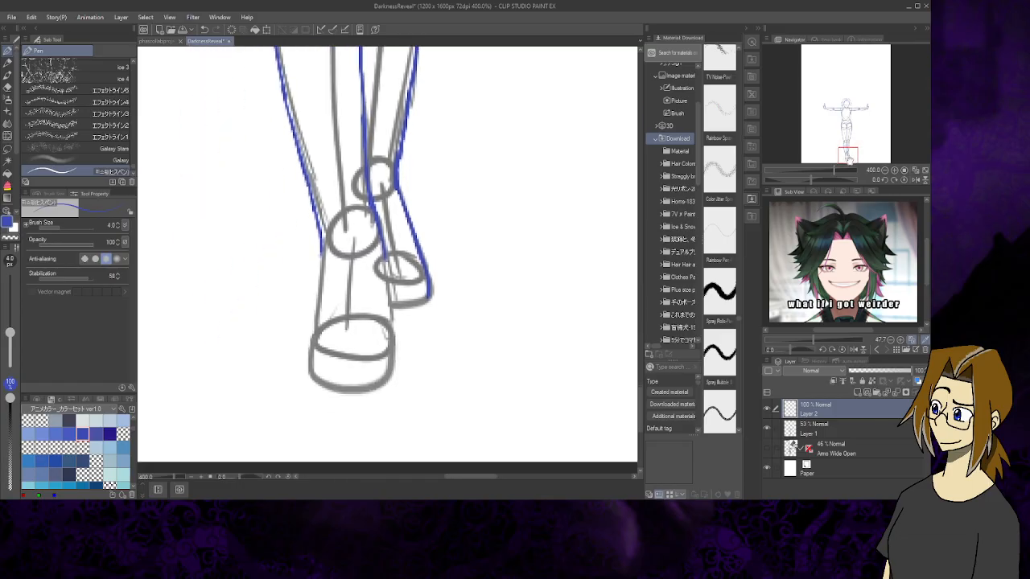
mouse_move(321, 225)
mouse_down()
mouse_move(312, 362)
mouse_move(341, 387)
mouse_move(393, 365)
mouse_up()
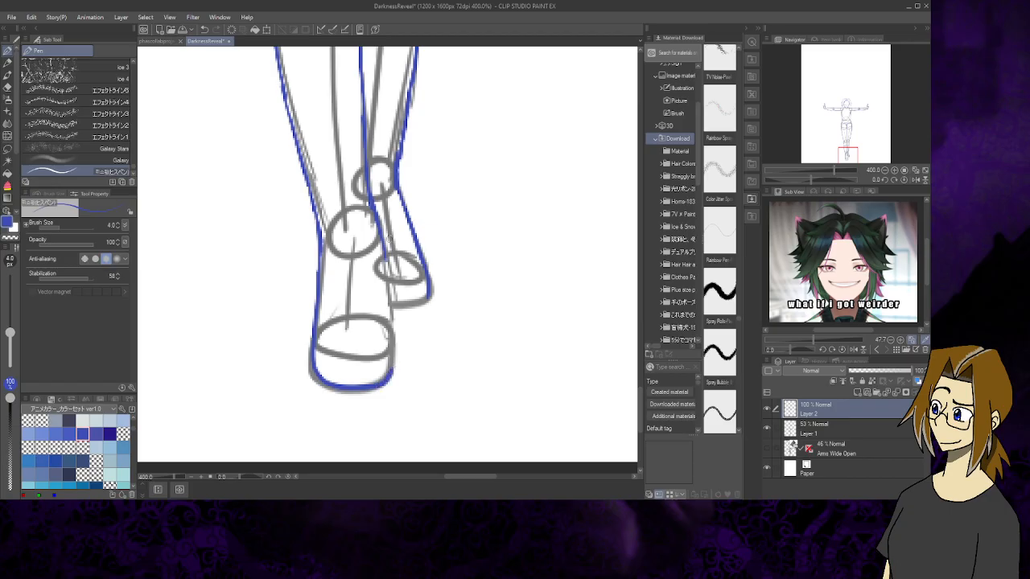
drag(383, 251, 392, 374)
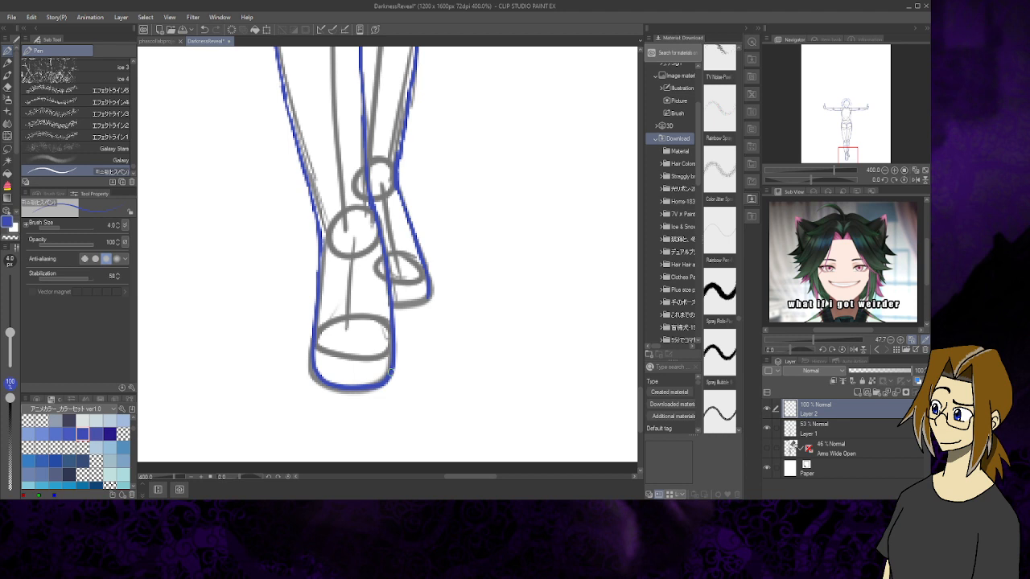
mouse_move(315, 359)
mouse_down()
mouse_move(322, 374)
mouse_move(351, 383)
mouse_move(390, 369)
mouse_up()
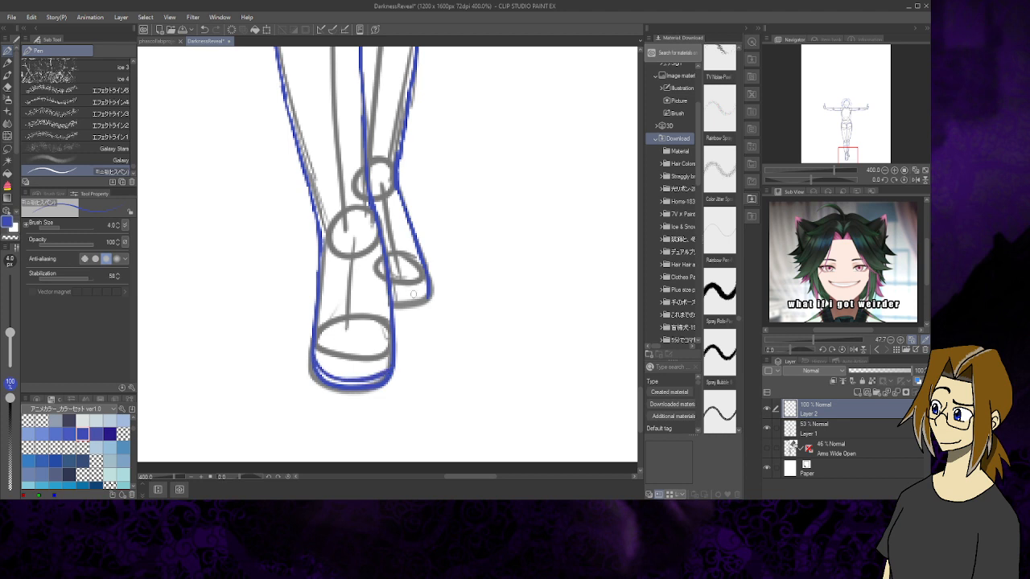
mouse_move(392, 305)
mouse_down()
mouse_move(420, 304)
mouse_move(432, 288)
mouse_up()
drag(845, 153, 861, 125)
click(886, 171)
click(885, 170)
click(885, 171)
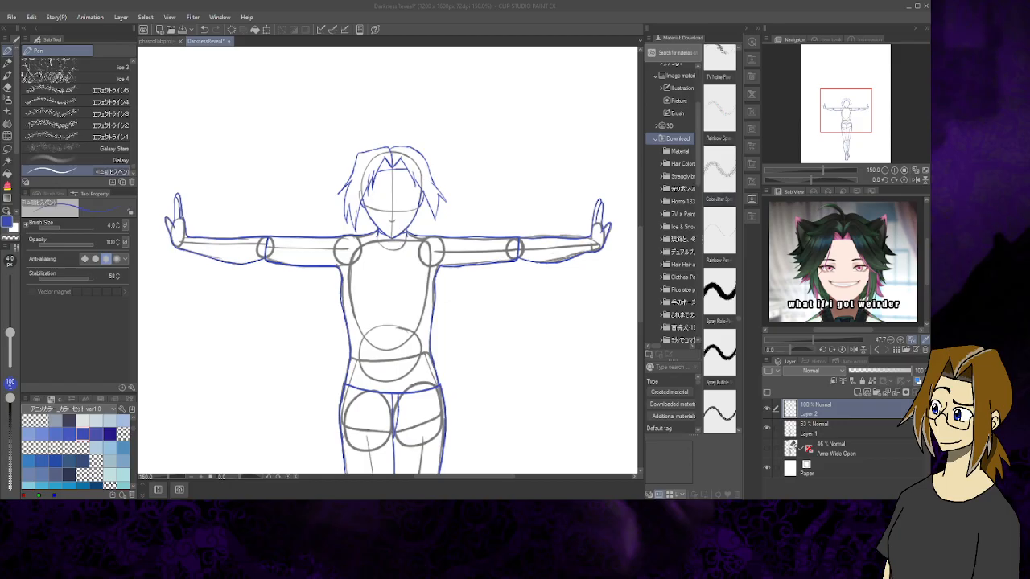
drag(345, 210, 337, 219)
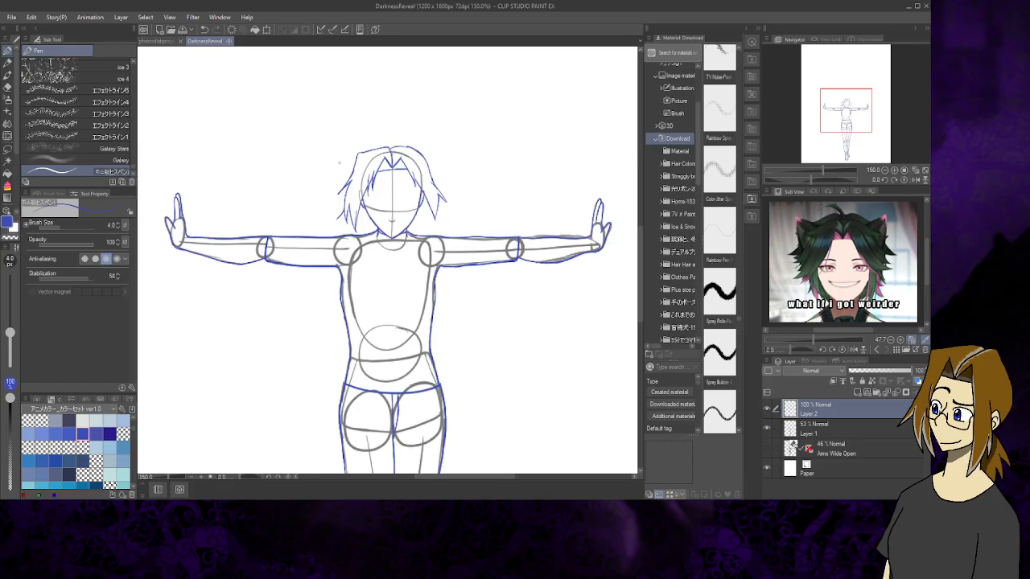
click(206, 31)
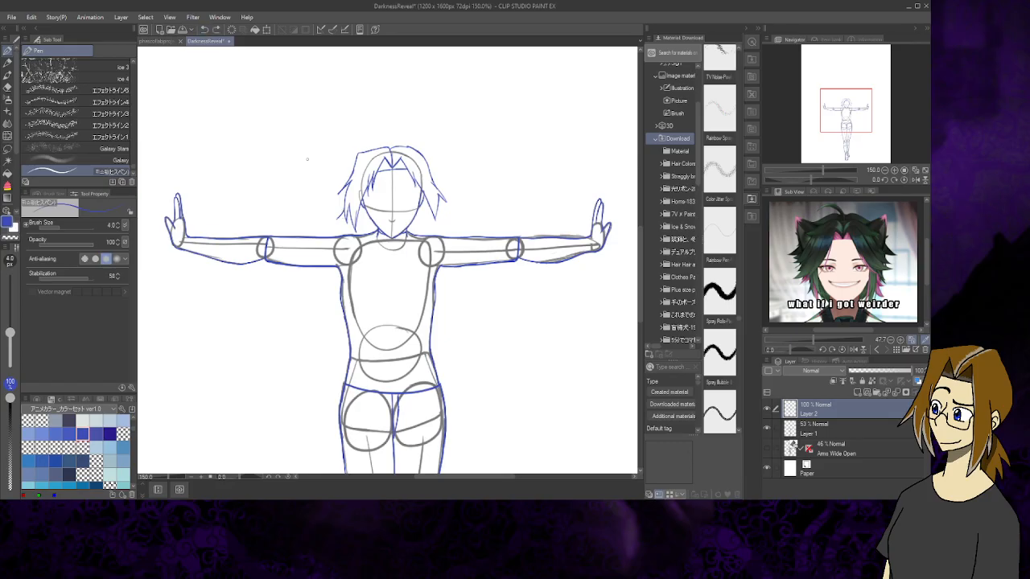
click(205, 30)
drag(340, 186, 273, 236)
click(205, 30)
Draw long hair sweeping out from both sides of the head past the elbows, one side ending in jagged tips at the hip
mouse_move(338, 187)
mouse_down()
mouse_move(293, 225)
mouse_move(252, 305)
mouse_move(252, 291)
mouse_move(256, 361)
mouse_up()
mouse_move(258, 317)
mouse_down()
mouse_move(312, 405)
mouse_move(292, 366)
mouse_move(341, 417)
mouse_up()
mouse_move(432, 173)
mouse_down()
mouse_move(528, 287)
mouse_move(531, 325)
mouse_up()
drag(531, 289, 531, 357)
drag(524, 287, 531, 362)
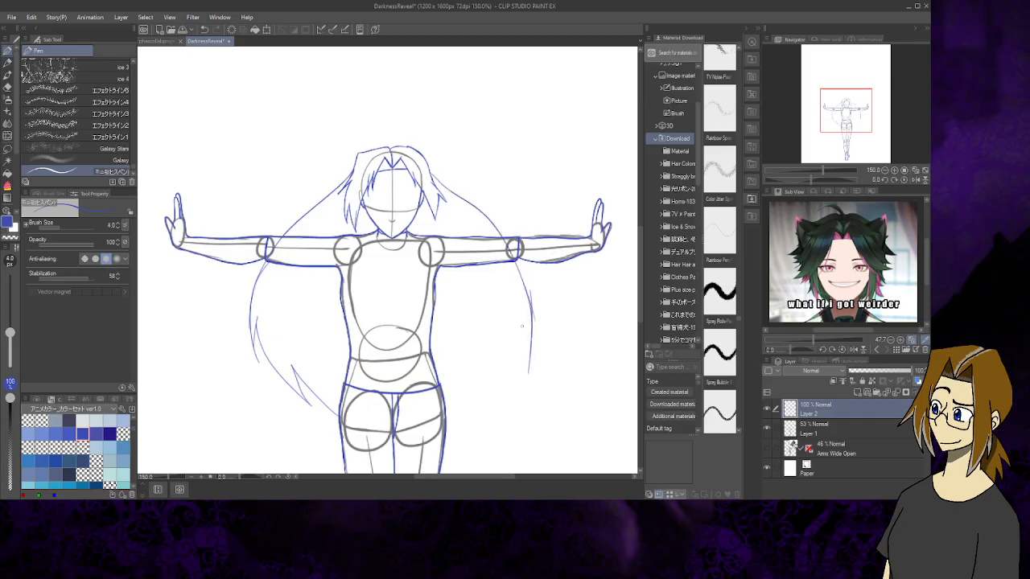
Add jagged strand tips to the unfinished side of the long hair, stepping inward down to the hip
mouse_move(526, 313)
mouse_down()
mouse_move(527, 381)
mouse_move(518, 315)
mouse_move(501, 372)
mouse_move(487, 397)
mouse_up()
mouse_move(497, 357)
mouse_down()
mouse_move(481, 409)
mouse_move(475, 401)
mouse_move(458, 415)
mouse_up()
drag(477, 377, 455, 425)
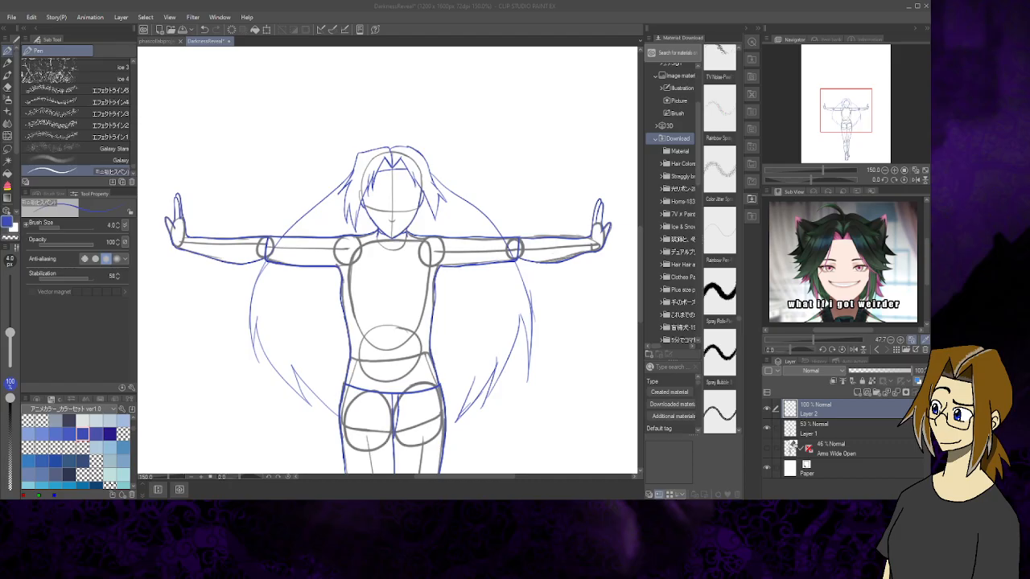
drag(472, 383, 451, 415)
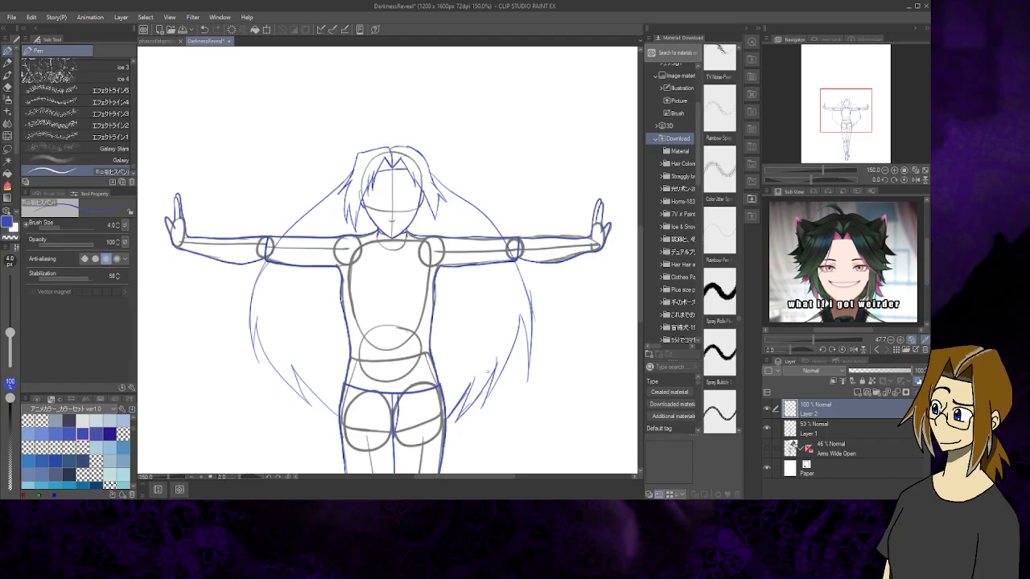
Erase the cluttered strand tips beside the hip, redraw them as cleaner spikes, and trim the overlong outer strand
key(e)
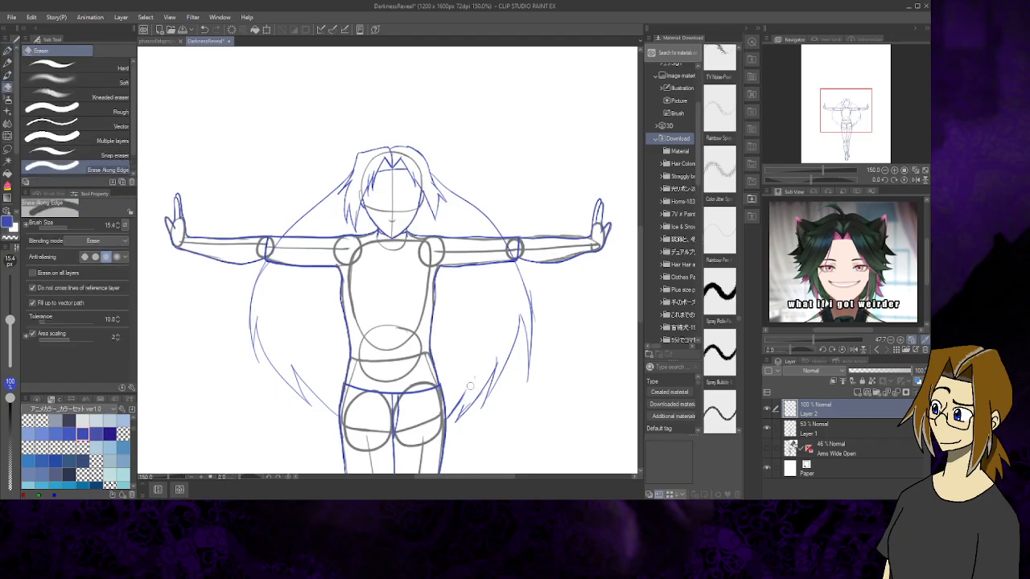
mouse_move(470, 386)
mouse_down()
mouse_move(461, 417)
mouse_move(495, 356)
mouse_move(486, 382)
mouse_up()
click(9, 52)
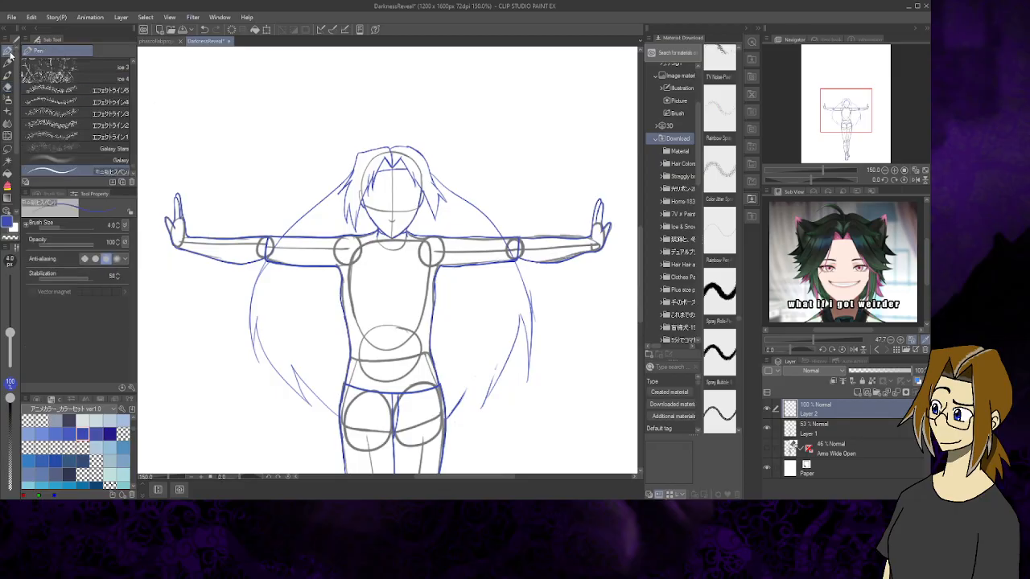
drag(465, 383, 458, 420)
drag(489, 379, 463, 423)
drag(494, 375, 484, 398)
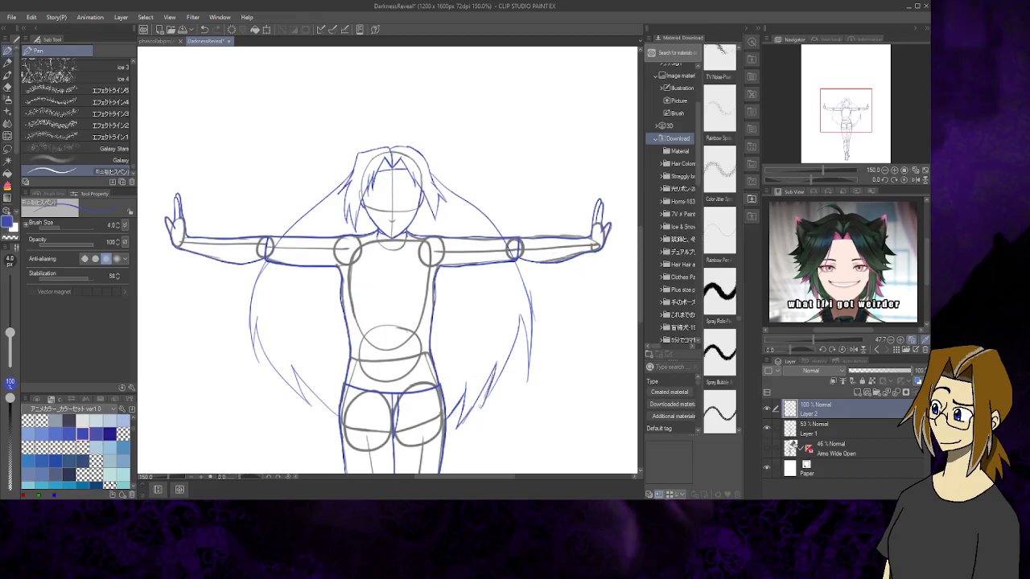
click(8, 87)
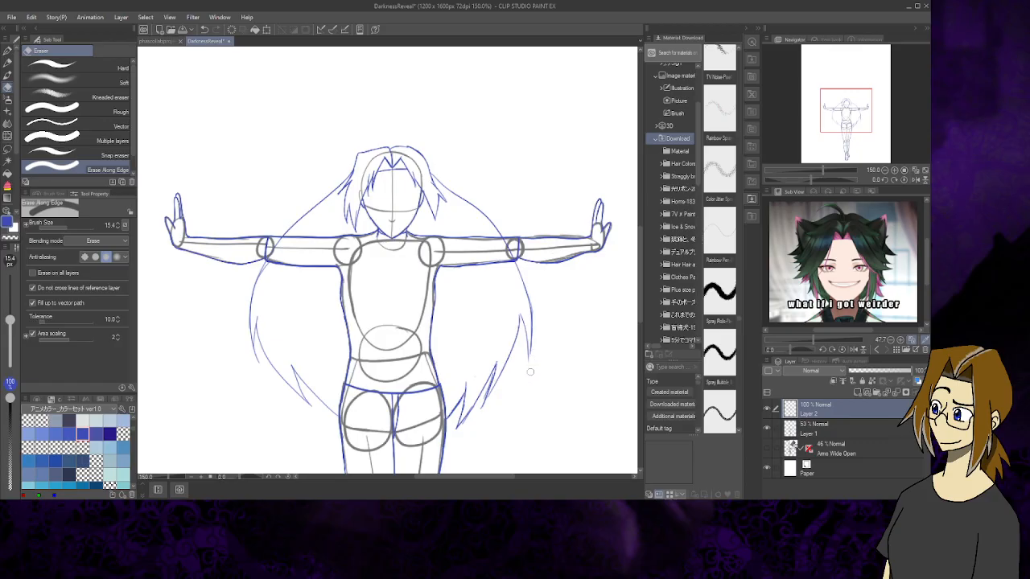
click(8, 50)
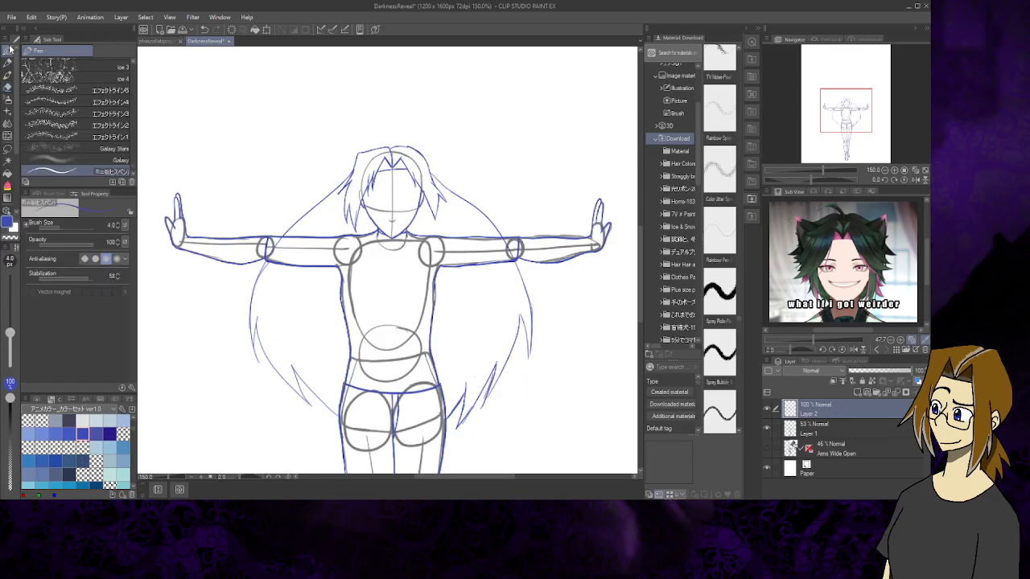
Draw one eye with its eyebrow, the nose line and a small mouth on the face
mouse_move(844, 118)
mouse_down()
mouse_move(842, 136)
mouse_move(844, 107)
mouse_up()
click(894, 170)
click(894, 170)
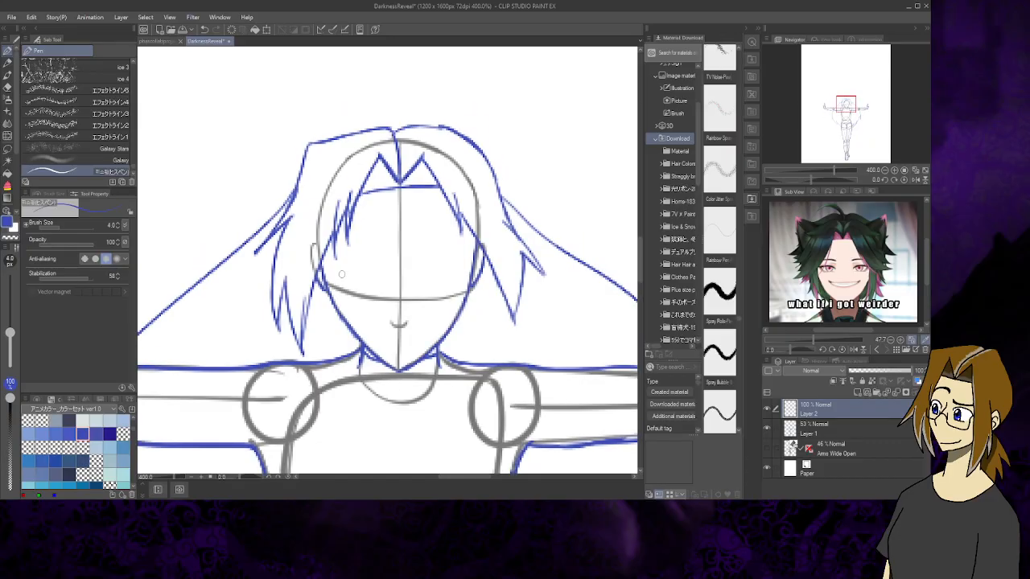
mouse_move(338, 280)
mouse_down()
mouse_move(372, 278)
mouse_move(379, 286)
mouse_move(354, 286)
mouse_move(367, 294)
mouse_move(353, 254)
mouse_move(392, 270)
mouse_move(408, 325)
mouse_up()
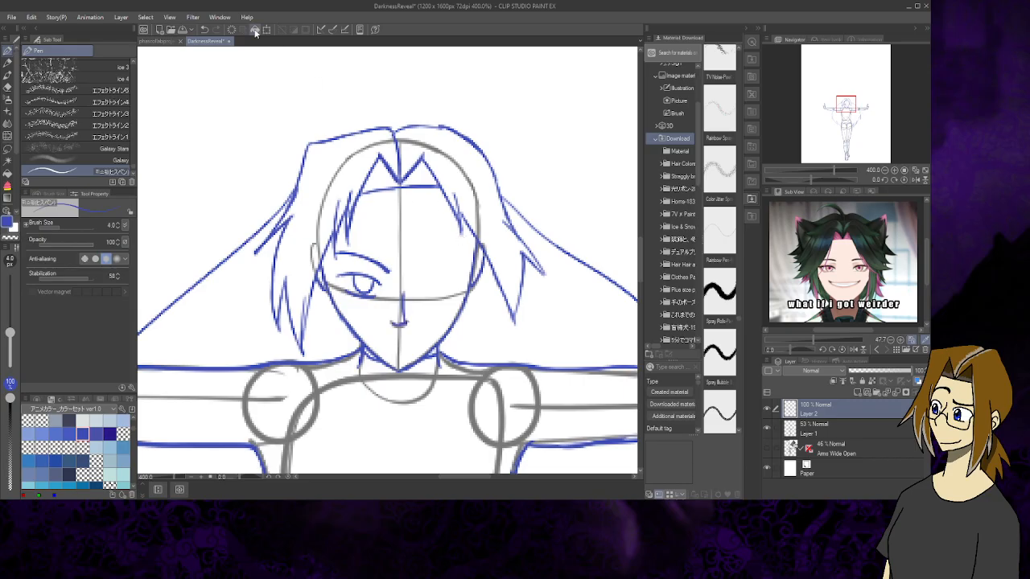
Undo the eyebrow, nose and mouth strokes, keeping only the eye
click(205, 30)
click(206, 30)
click(206, 30)
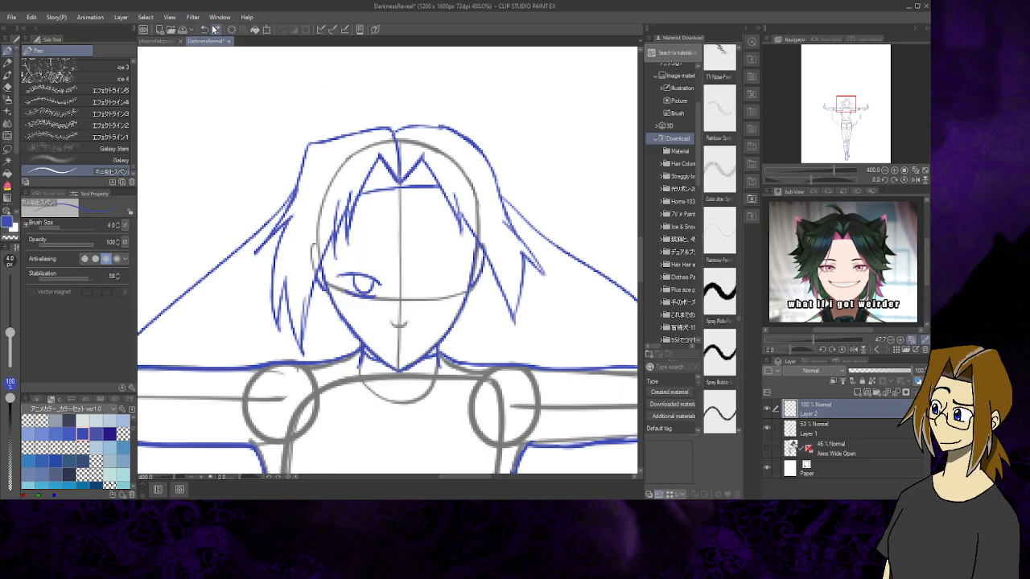
Draw the nose, the second eye, both eyebrows and a short straight mouth on the face, correcting the second eye's lower strokes
drag(388, 322, 410, 322)
mouse_move(404, 288)
mouse_down()
mouse_move(407, 312)
mouse_move(407, 280)
mouse_move(442, 266)
mouse_up()
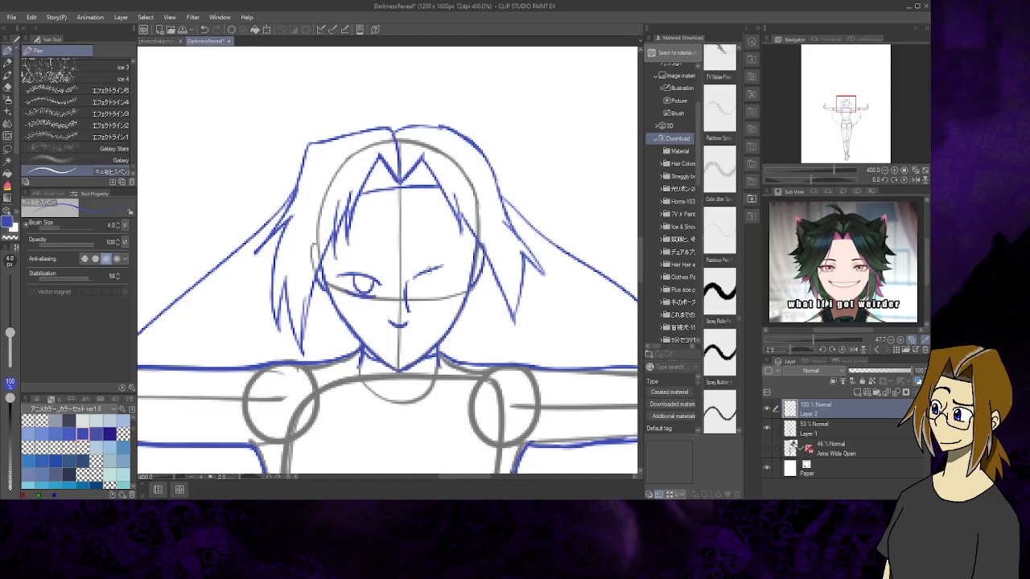
drag(427, 272, 462, 262)
mouse_move(334, 264)
mouse_down()
mouse_move(421, 283)
mouse_move(442, 275)
mouse_move(424, 284)
mouse_move(459, 277)
mouse_move(433, 289)
mouse_up()
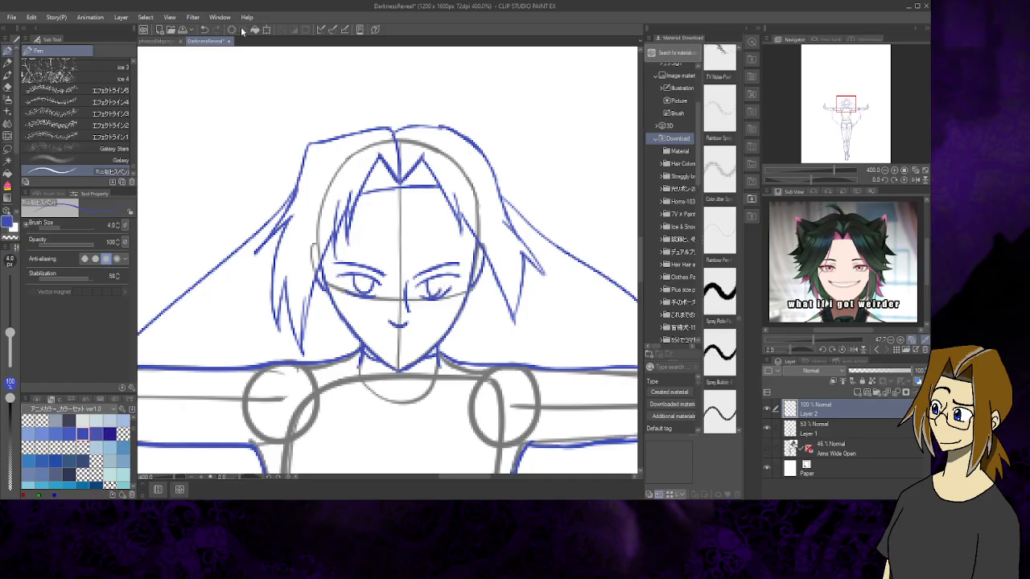
click(204, 29)
mouse_move(425, 290)
mouse_down()
mouse_move(441, 293)
mouse_move(446, 278)
mouse_up()
drag(385, 344, 414, 344)
Lasso the second eye with its eyebrow, transform it to line up with the first eye, and deselect
scroll(16, 187, down, 3)
scroll(16, 187, down, 1)
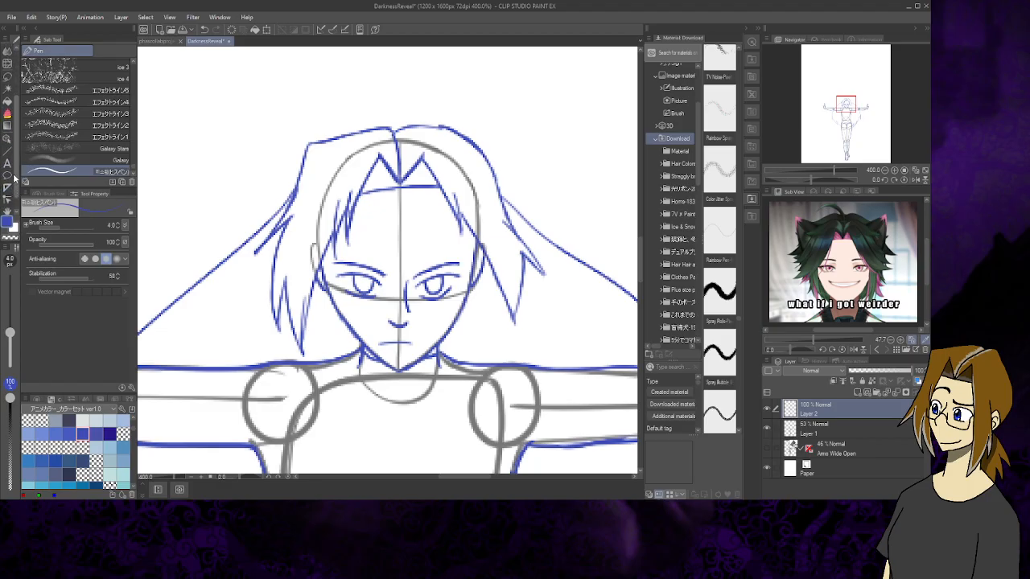
click(8, 138)
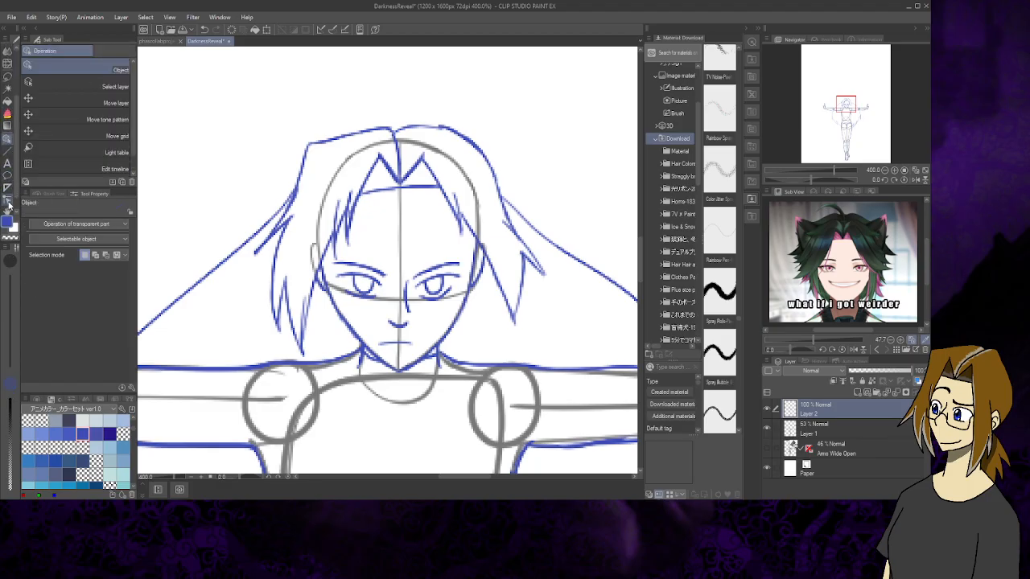
scroll(16, 171, up, 2)
scroll(16, 171, up, 3)
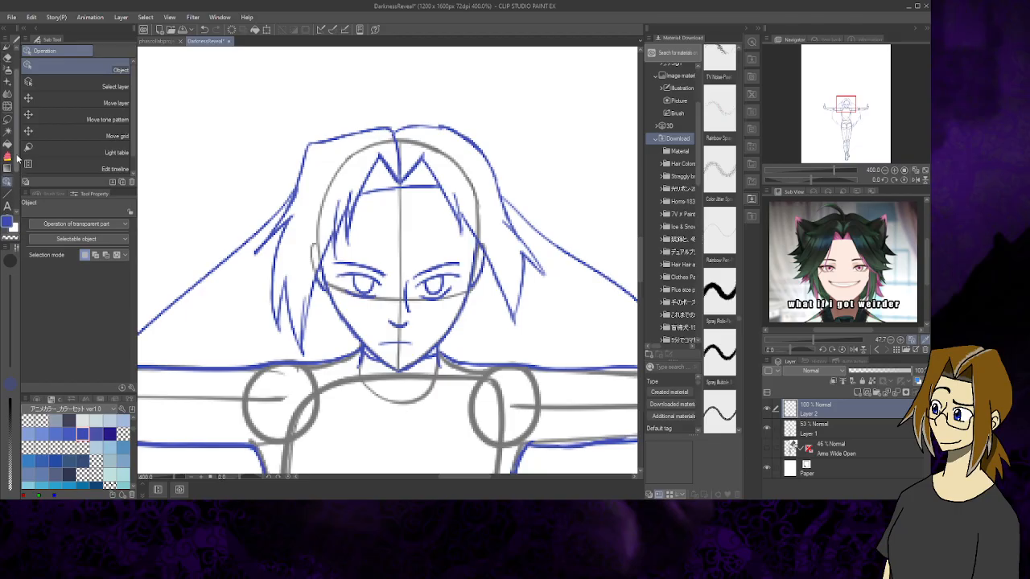
click(7, 126)
mouse_move(455, 261)
mouse_down()
mouse_move(415, 266)
mouse_move(412, 293)
mouse_move(441, 304)
mouse_move(470, 278)
mouse_move(448, 250)
mouse_up()
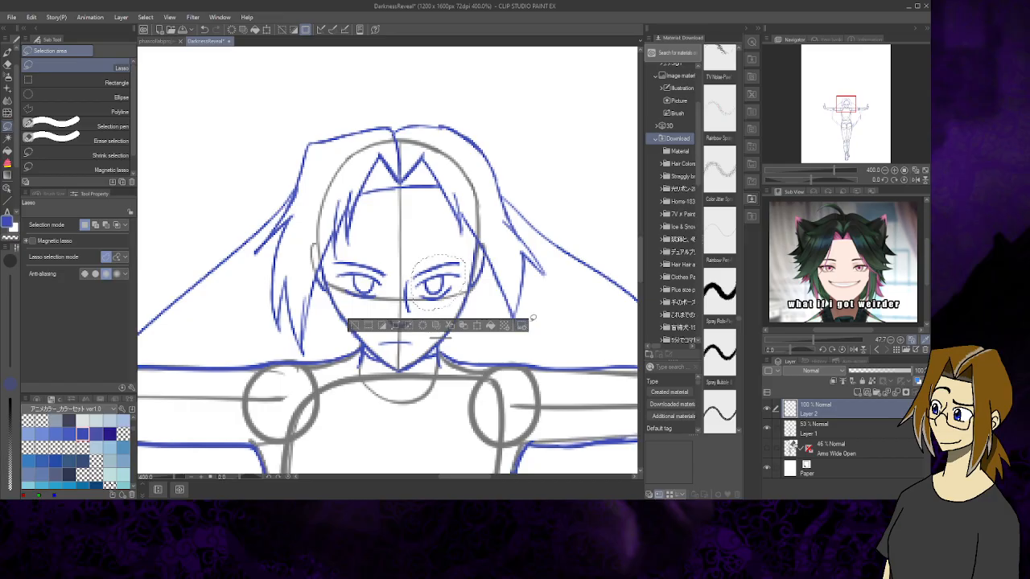
click(475, 324)
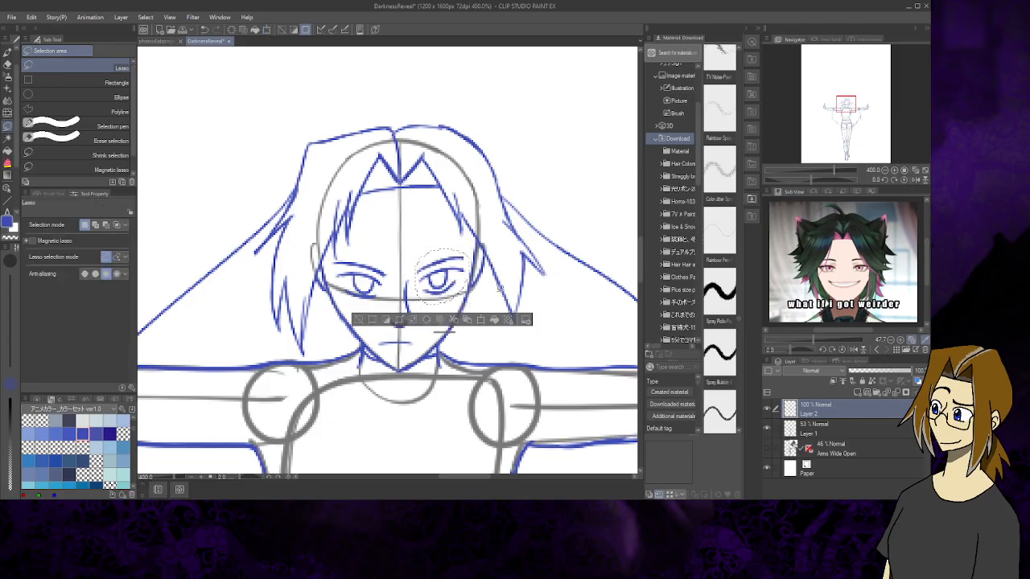
key(ctrl+d)
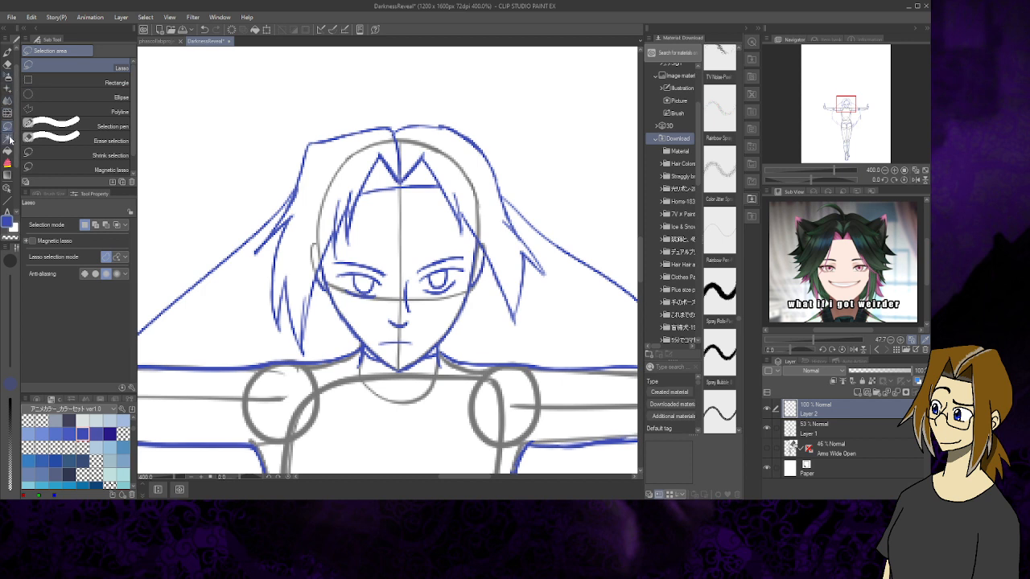
Erase the zigzag fringe, the line across the forehead and the inner bang strokes with an enlarged eraser
click(7, 86)
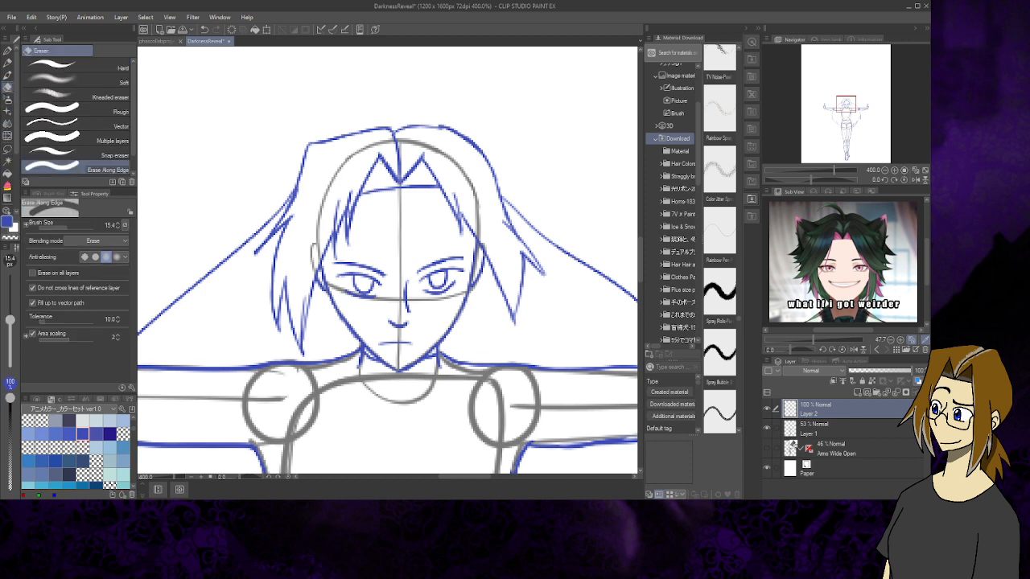
mouse_move(376, 158)
mouse_down()
mouse_move(391, 172)
mouse_move(382, 157)
mouse_up()
drag(58, 233, 81, 232)
mouse_move(389, 176)
mouse_down()
mouse_move(415, 175)
mouse_move(444, 214)
mouse_move(430, 206)
mouse_up()
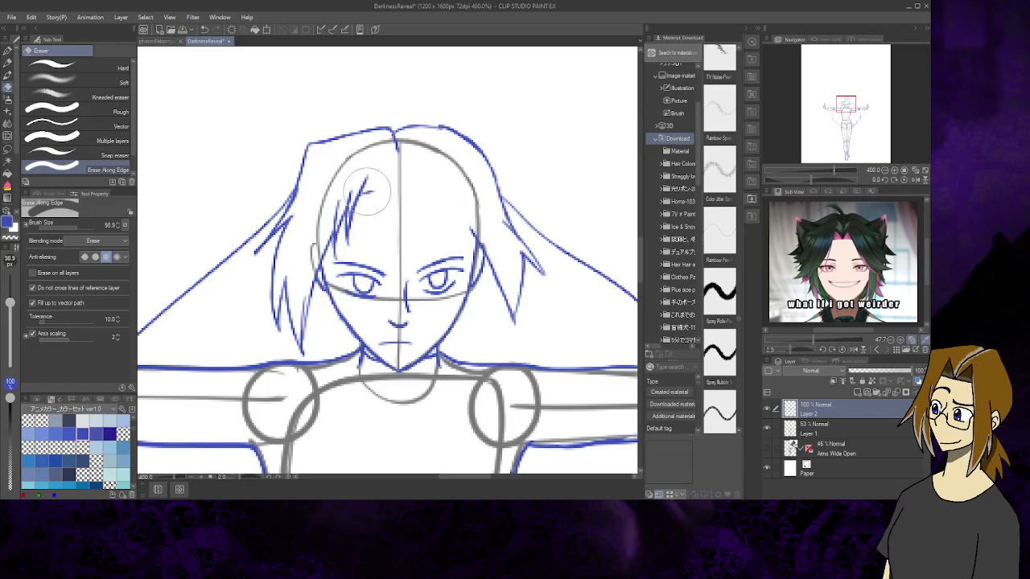
mouse_move(368, 191)
mouse_down()
mouse_move(367, 230)
mouse_move(375, 214)
mouse_move(358, 189)
mouse_move(389, 194)
mouse_move(383, 186)
mouse_move(344, 257)
mouse_up()
Redraw the pointed fringe and forehead line lower on the face, with side bangs and an extended central hair parting
click(12, 52)
drag(367, 222, 341, 290)
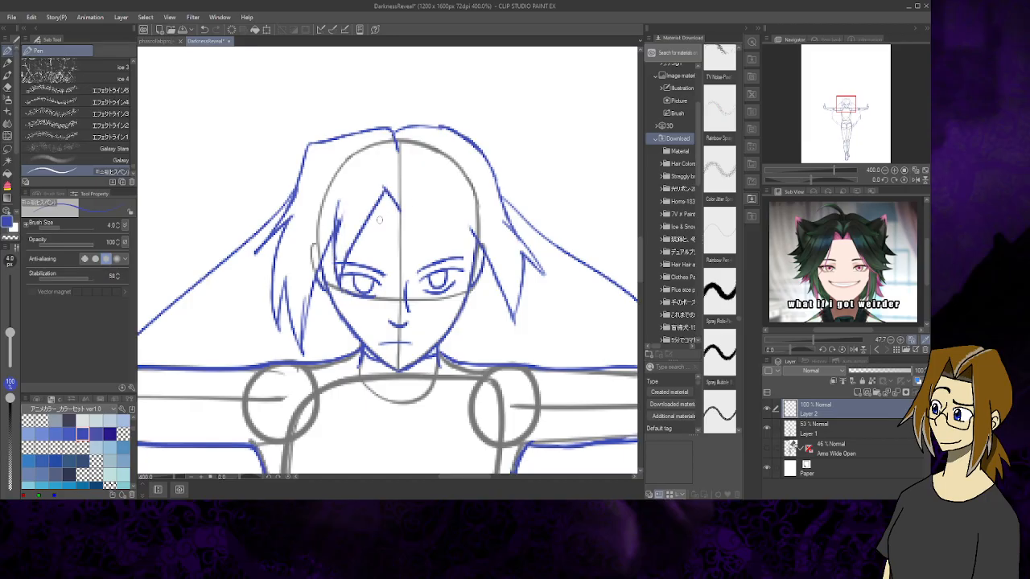
mouse_move(369, 220)
mouse_down()
mouse_move(423, 215)
mouse_move(412, 200)
mouse_move(420, 185)
mouse_move(455, 253)
mouse_move(456, 215)
mouse_move(489, 259)
mouse_up()
drag(418, 215, 440, 213)
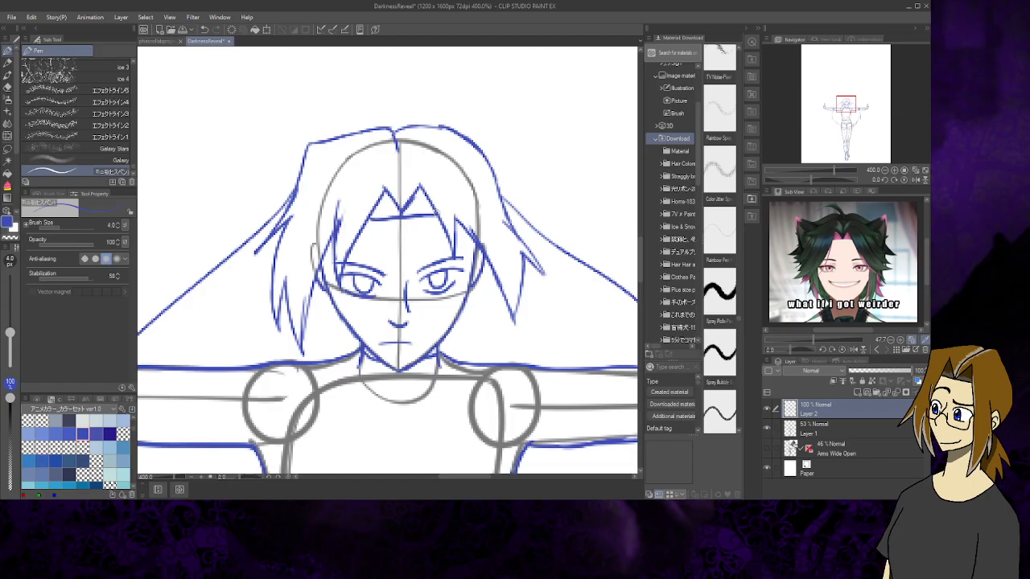
drag(395, 145, 401, 208)
Draw half-rim glasses beneath both eyes, joined by a bridge across the nose
drag(845, 105, 845, 105)
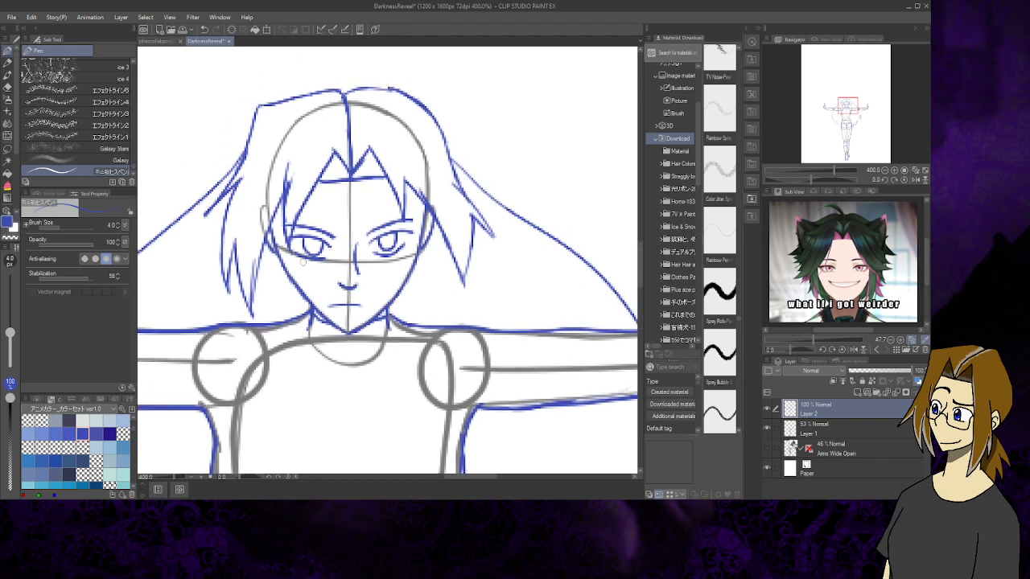
mouse_move(292, 257)
mouse_down()
mouse_move(302, 276)
mouse_move(360, 258)
mouse_move(384, 274)
mouse_move(407, 264)
mouse_move(409, 251)
mouse_up()
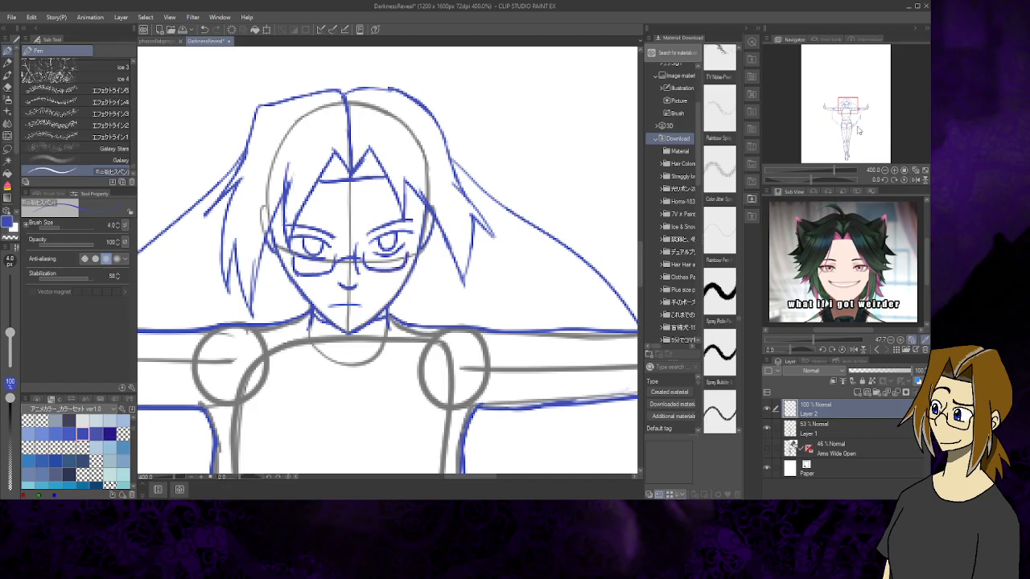
Fit the whole page in view, add a new raster layer directly above the Paper layer, and make it active
mouse_move(846, 105)
mouse_down()
mouse_move(845, 153)
mouse_move(848, 99)
mouse_up()
click(914, 171)
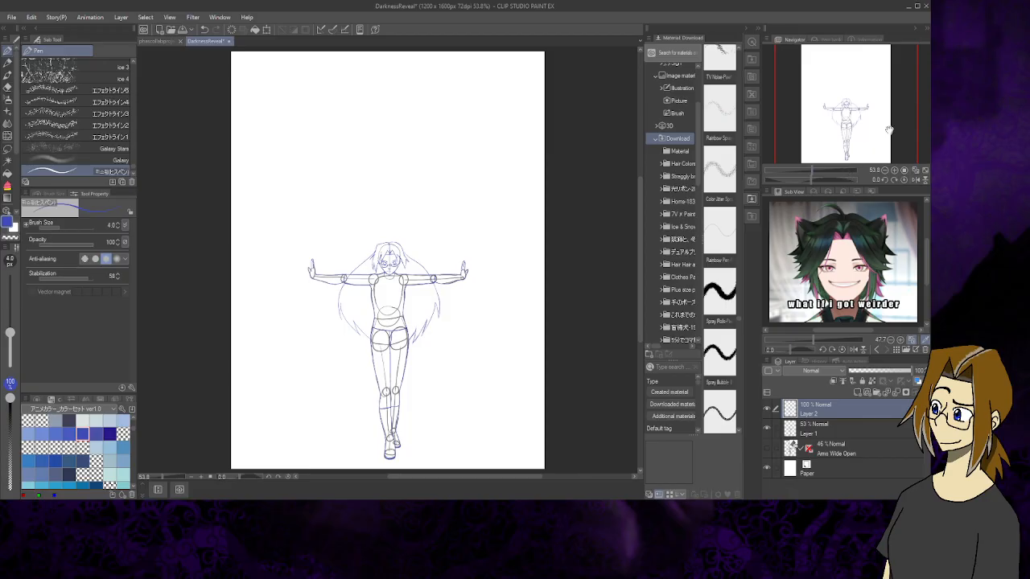
click(829, 473)
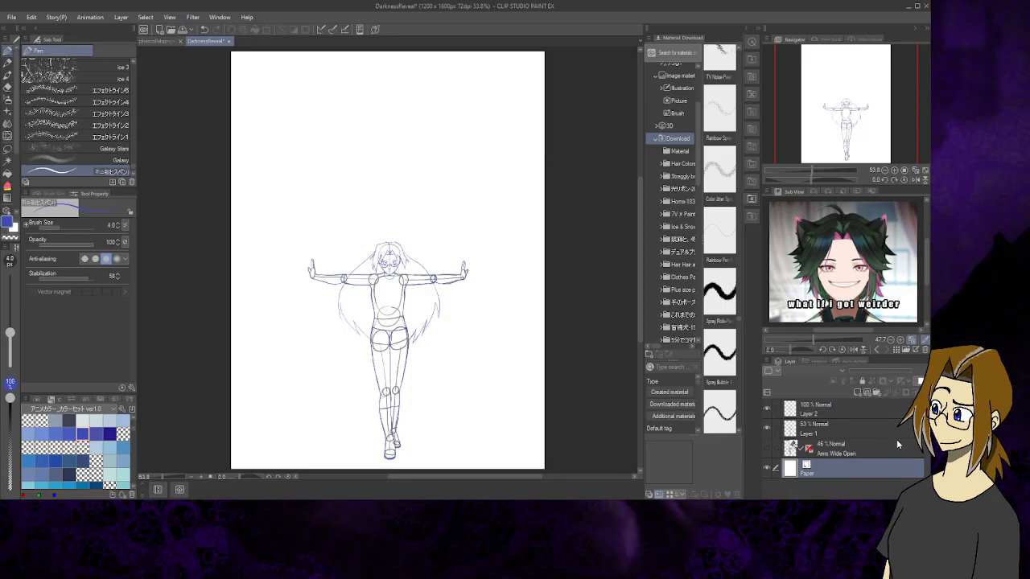
click(858, 391)
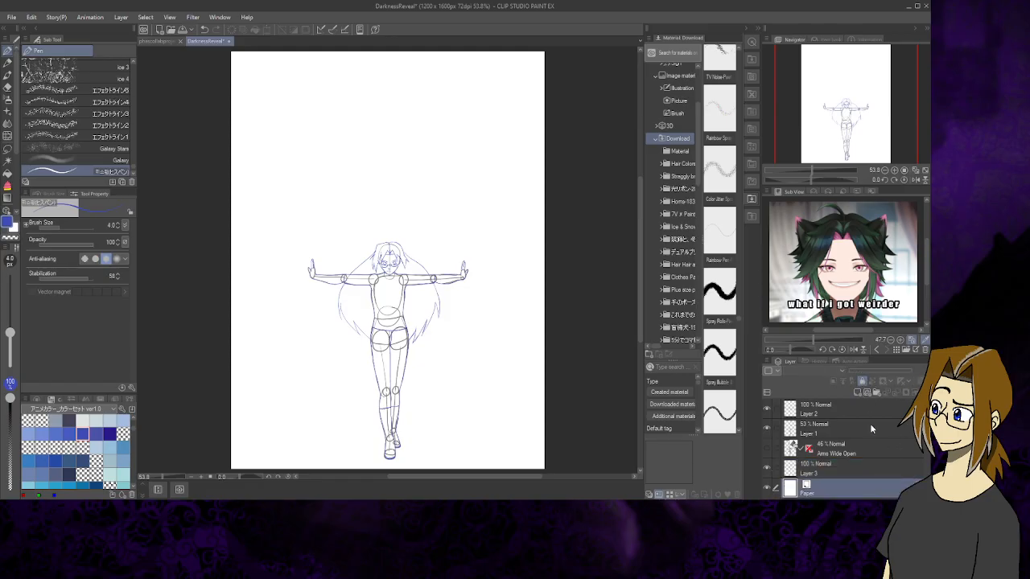
click(874, 471)
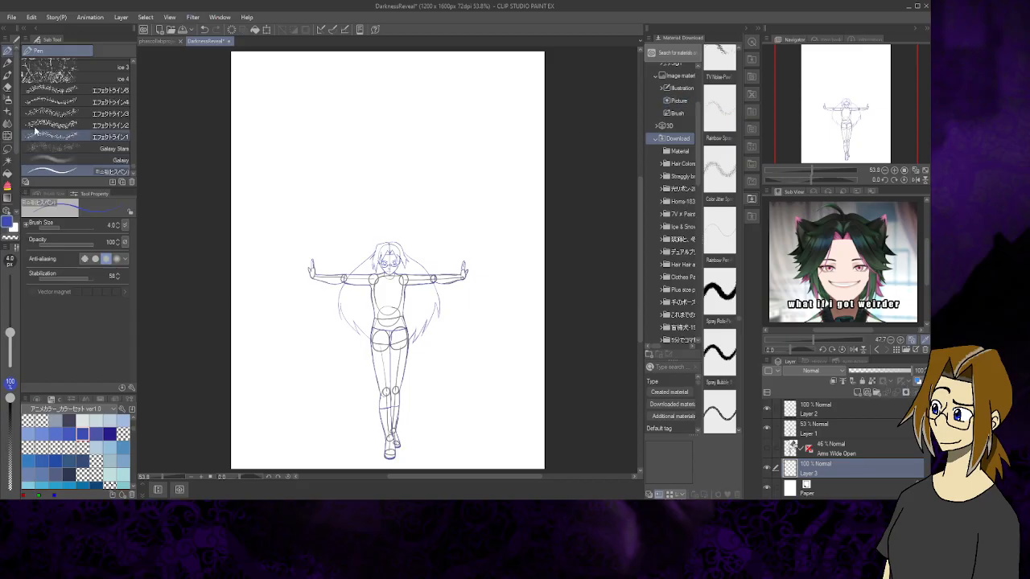
Choose a near-black navy drawing colour and the Turnip pen
scroll(132, 64, up, 5)
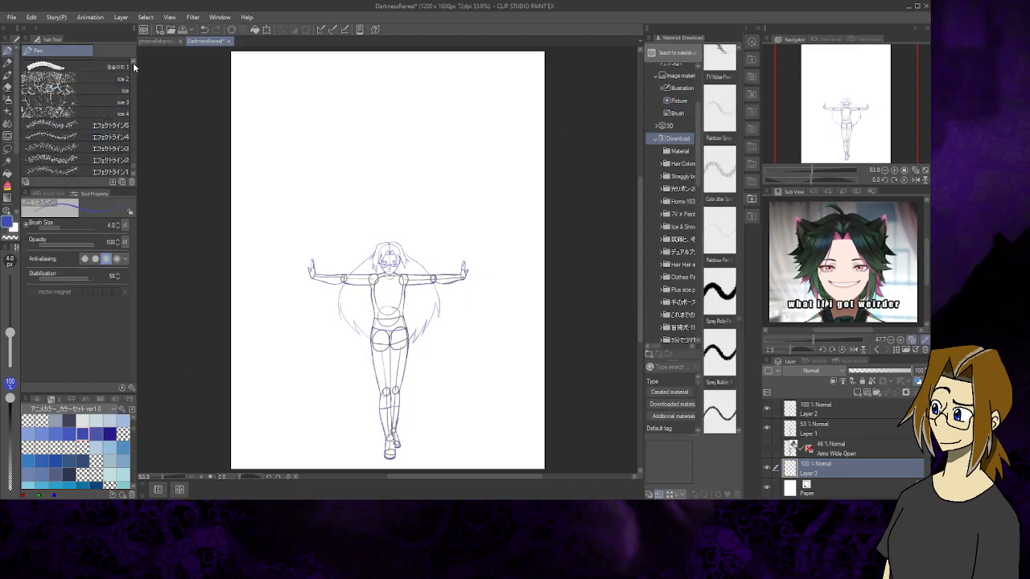
scroll(133, 64, up, 3)
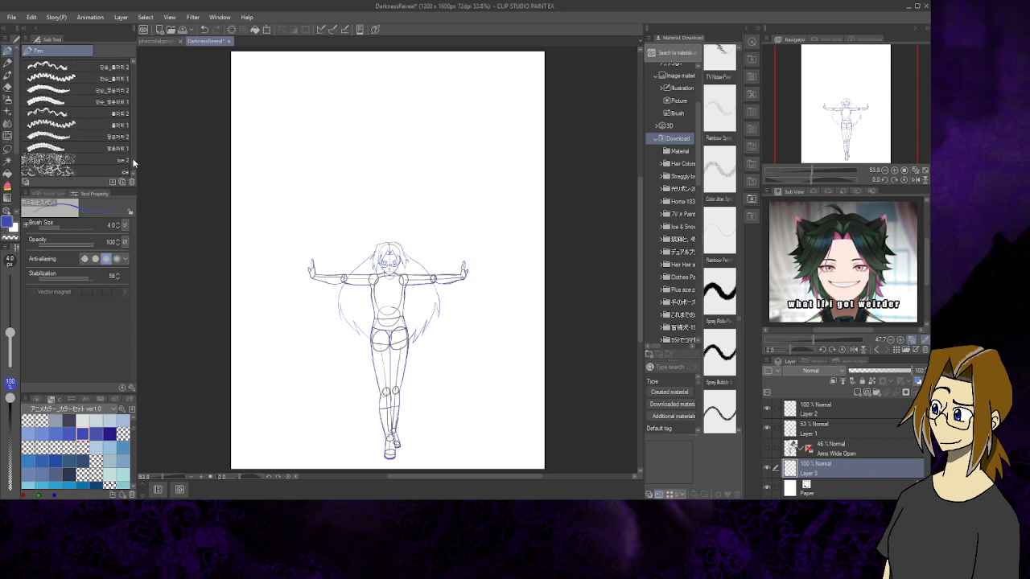
drag(132, 157, 136, 60)
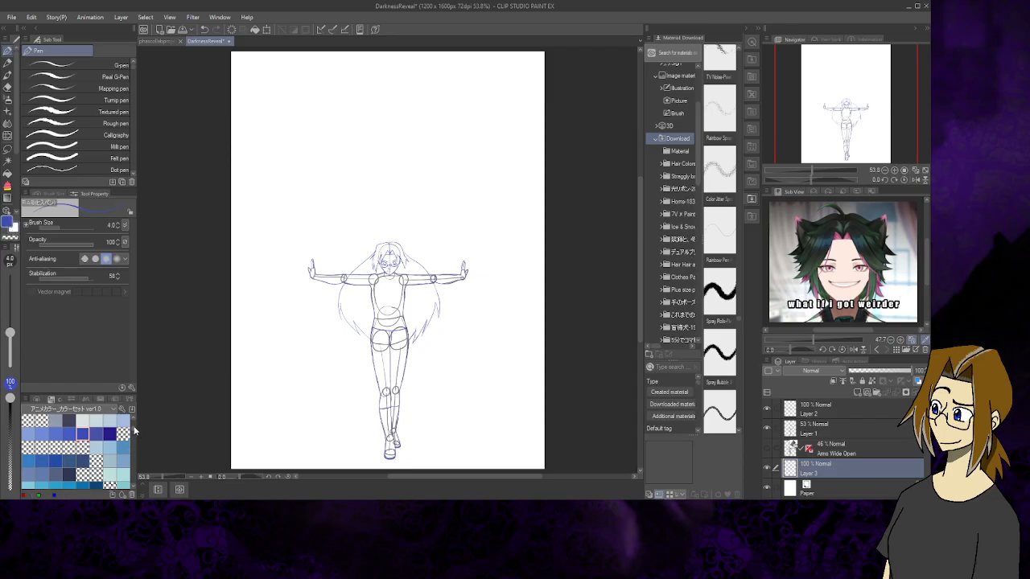
scroll(133, 422, down, 3)
click(29, 446)
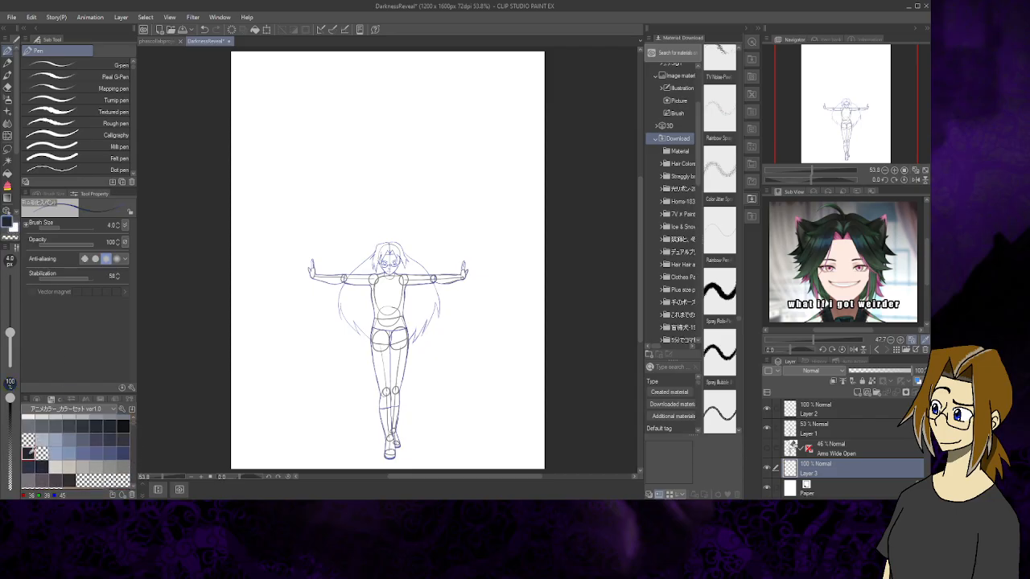
click(85, 100)
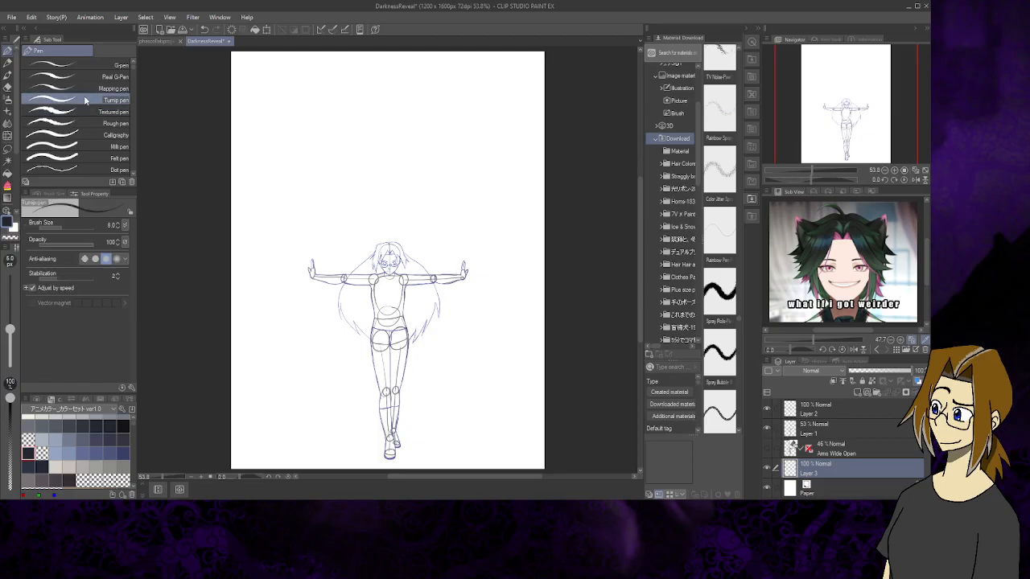
Try a large outlined ellipse in the empty space above the character's head, and undo it
scroll(14, 153, down, 3)
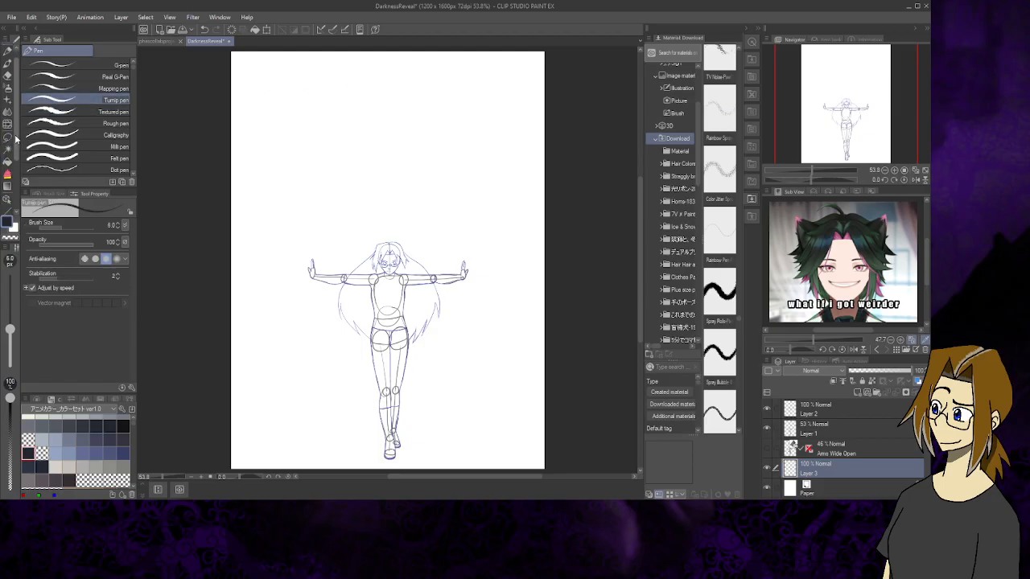
scroll(17, 159, down, 2)
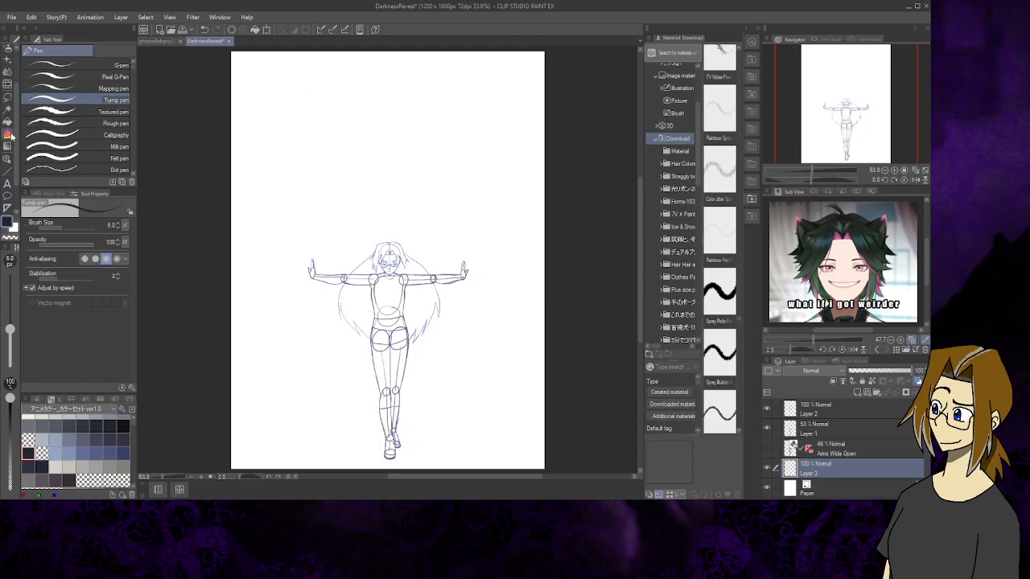
scroll(17, 181, down, 3)
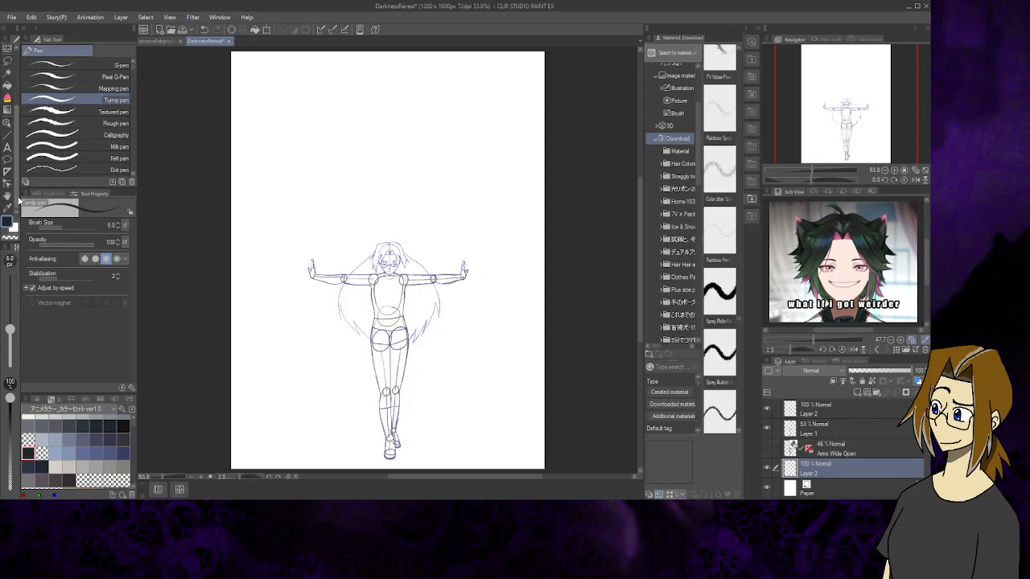
scroll(18, 173, up, 2)
scroll(19, 153, up, 5)
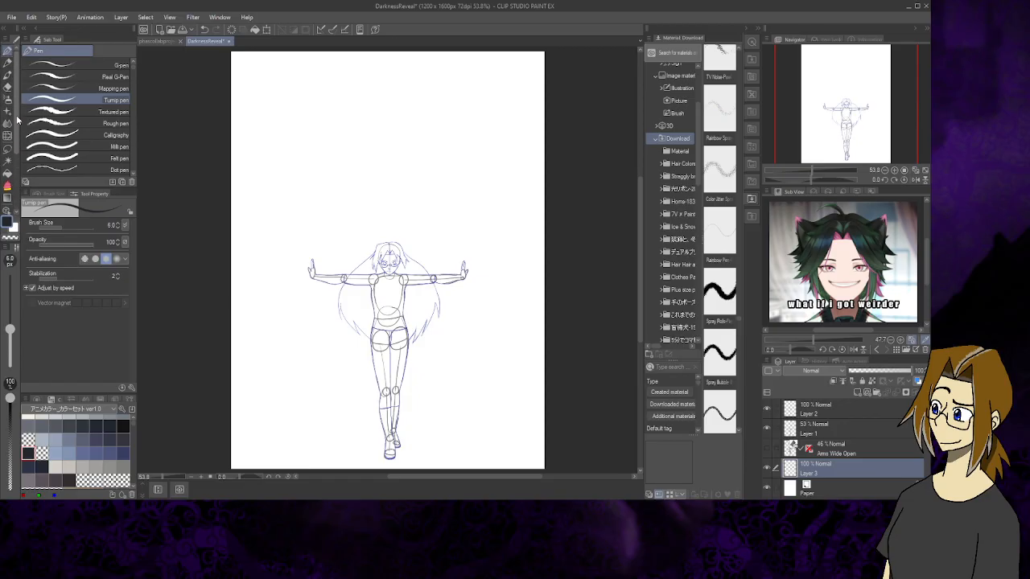
scroll(16, 110, down, 10)
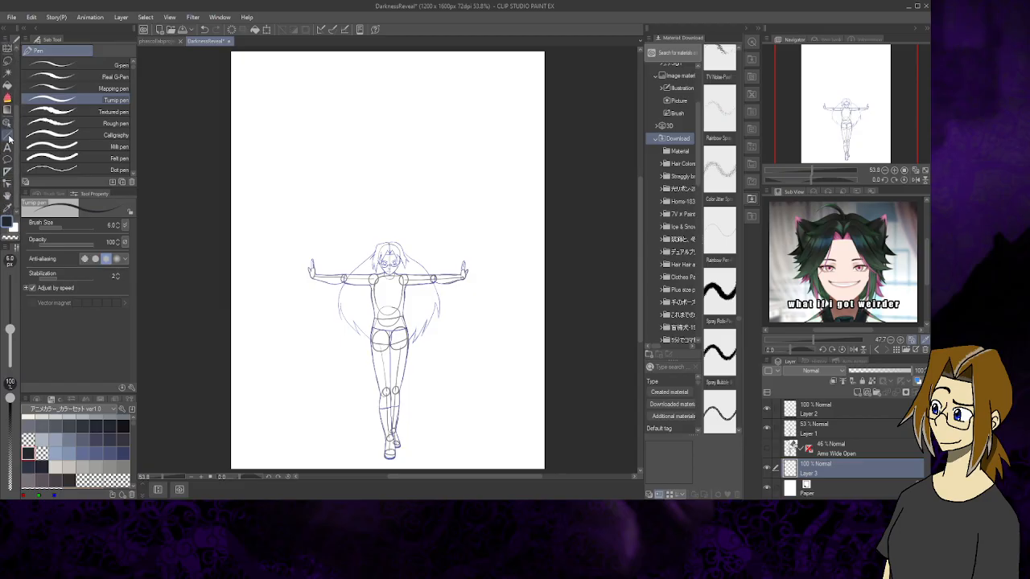
click(7, 135)
click(105, 153)
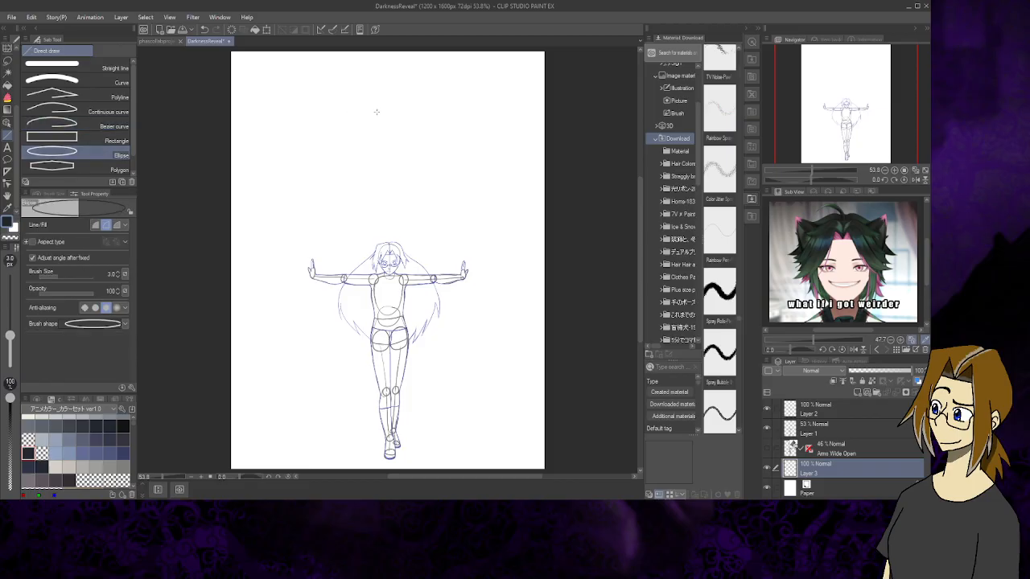
drag(443, 77, 314, 225)
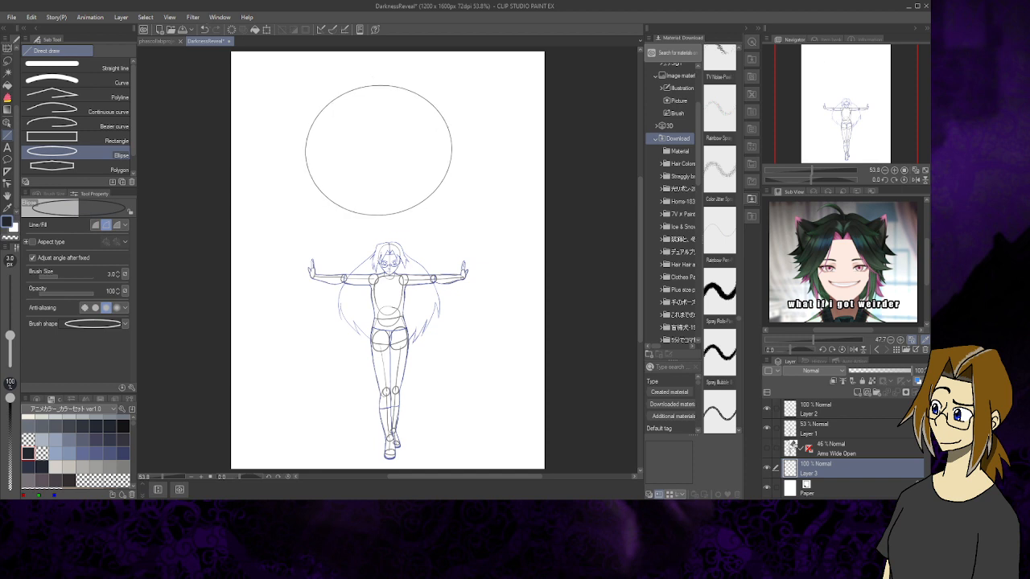
click(207, 30)
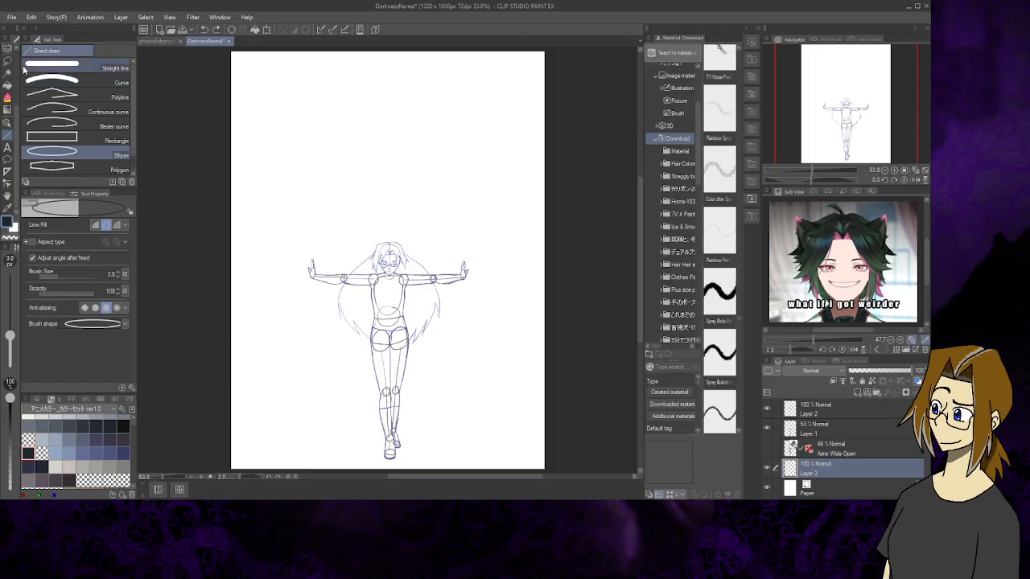
Switch back from shape drawing to the Turnip pen
scroll(16, 92, up, 3)
click(8, 135)
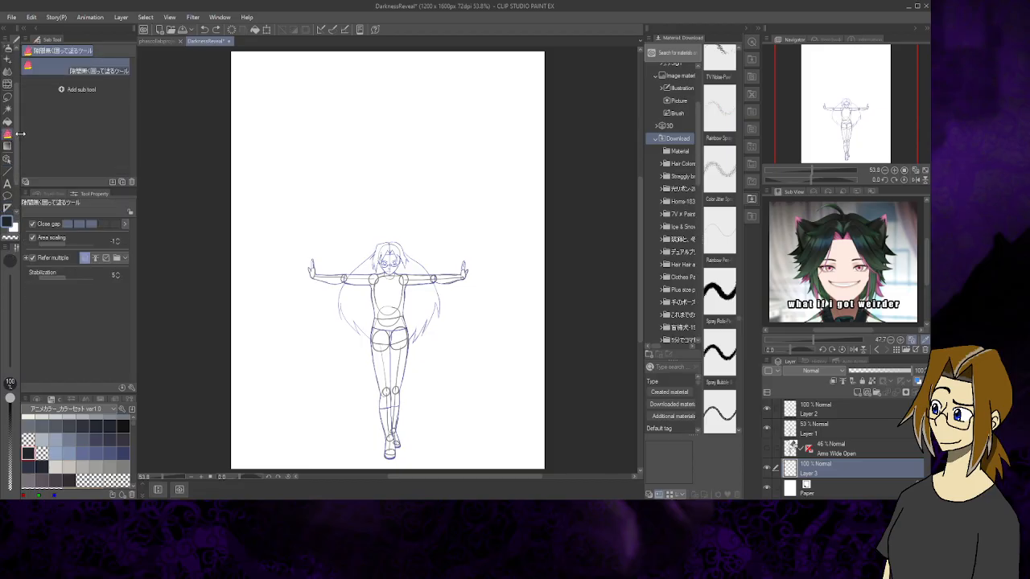
scroll(8, 85, up, 3)
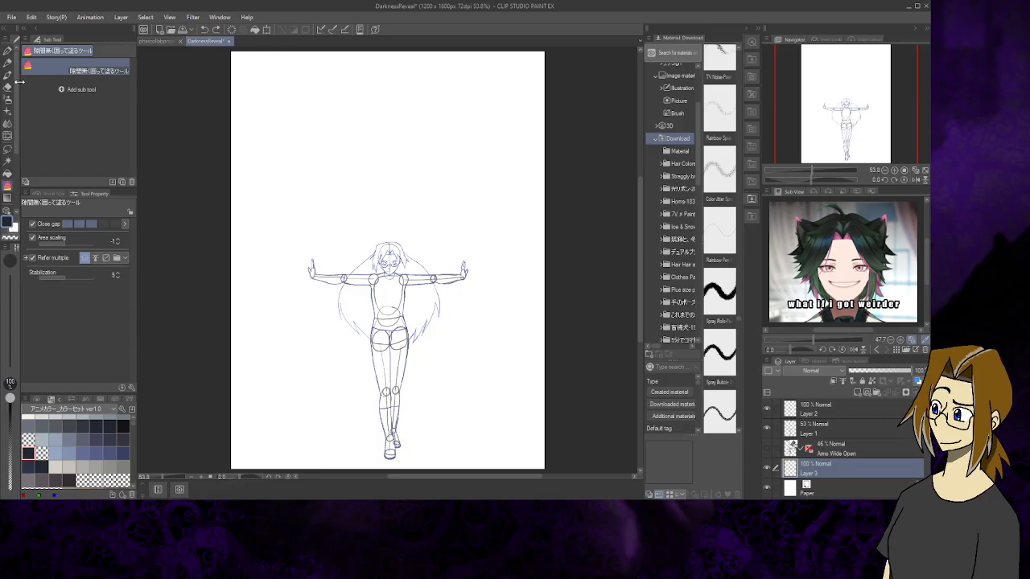
click(7, 74)
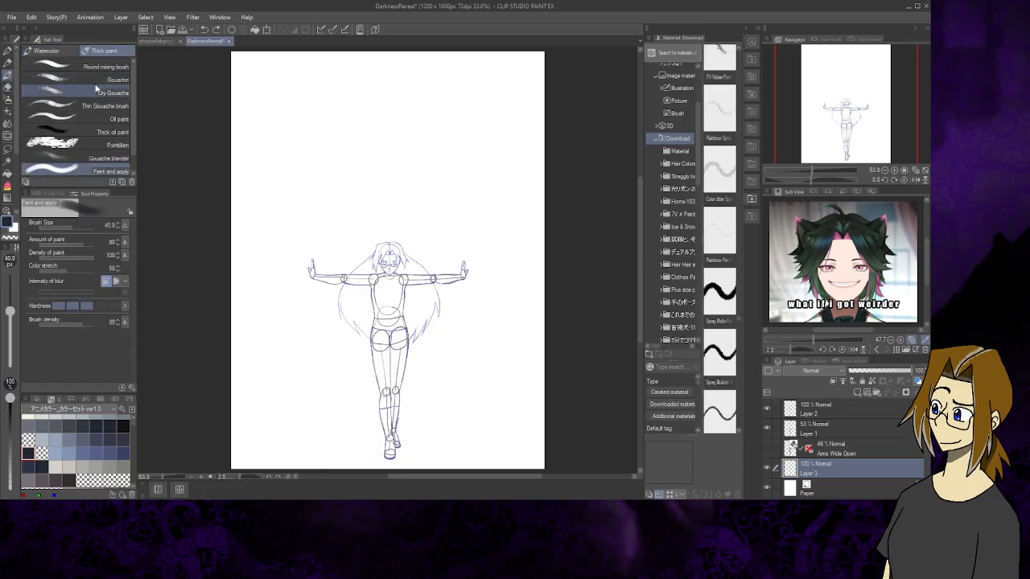
click(8, 50)
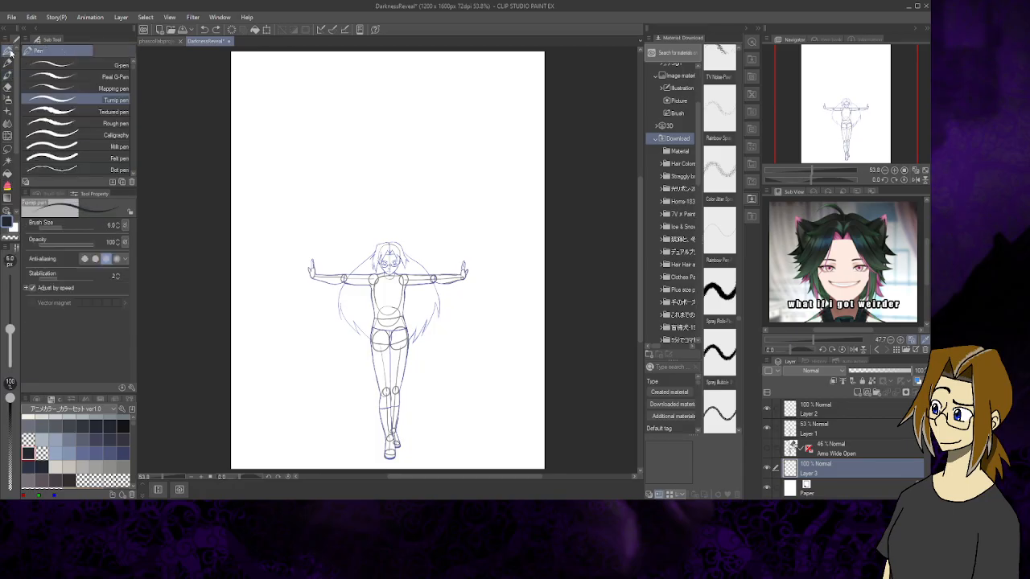
Choose the Hard Round 60.2 brush from the pen brushes
scroll(132, 101, down, 10)
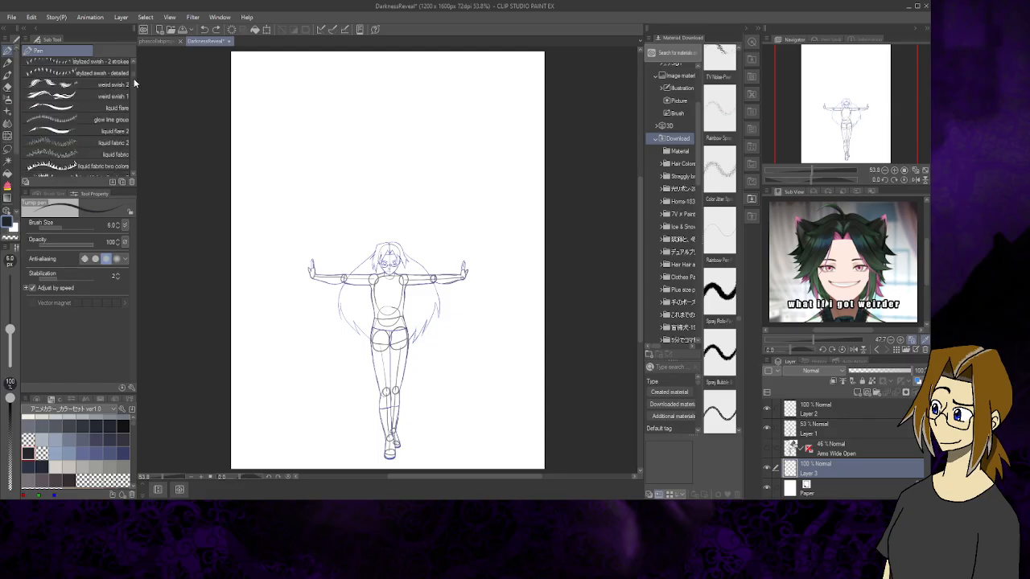
drag(133, 80, 134, 111)
scroll(134, 109, up, 5)
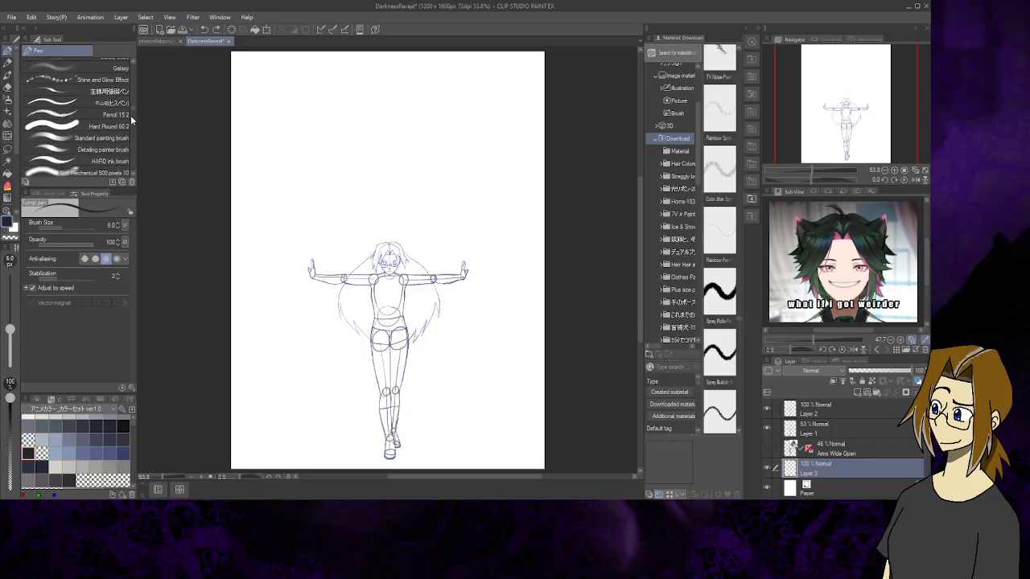
click(73, 126)
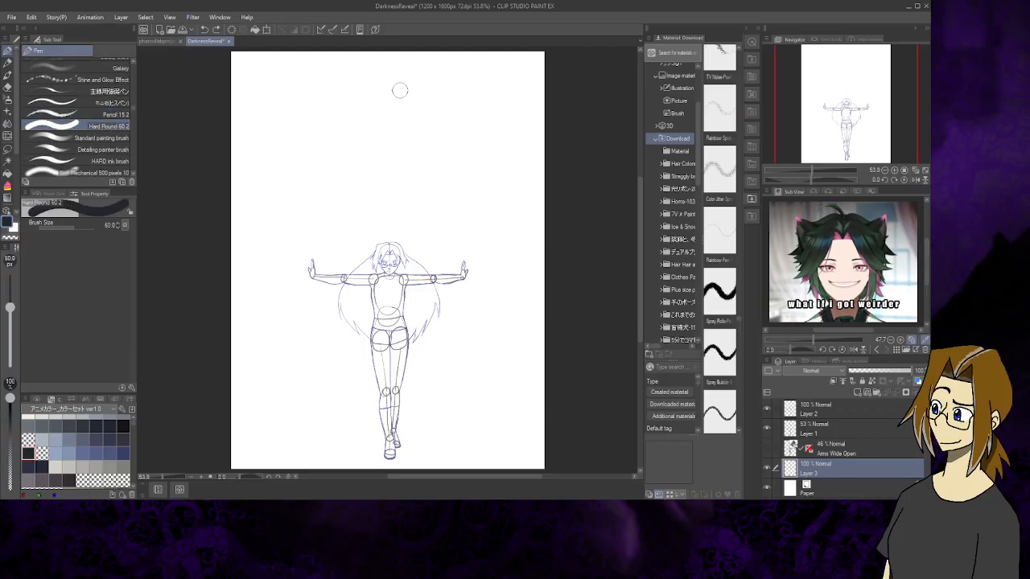
Try a thick dark ring above the character's head with the Hard Round brush, and undo it
mouse_move(405, 78)
mouse_down()
mouse_move(359, 77)
mouse_move(316, 132)
mouse_move(327, 194)
mouse_move(380, 222)
mouse_move(448, 189)
mouse_move(448, 122)
mouse_move(397, 78)
mouse_move(341, 89)
mouse_move(324, 191)
mouse_move(411, 211)
mouse_move(434, 115)
mouse_move(356, 95)
mouse_move(364, 205)
mouse_move(415, 138)
mouse_up()
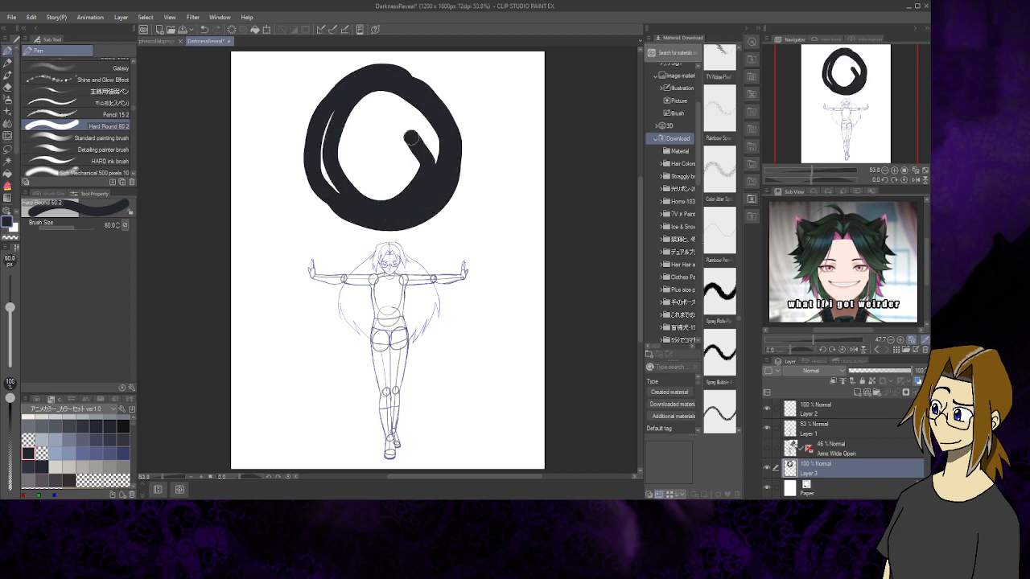
click(204, 29)
Set the brush size to 341.2 and stamp one solid near-black disc centred above the character's head
drag(87, 228, 84, 226)
click(118, 224)
click(384, 136)
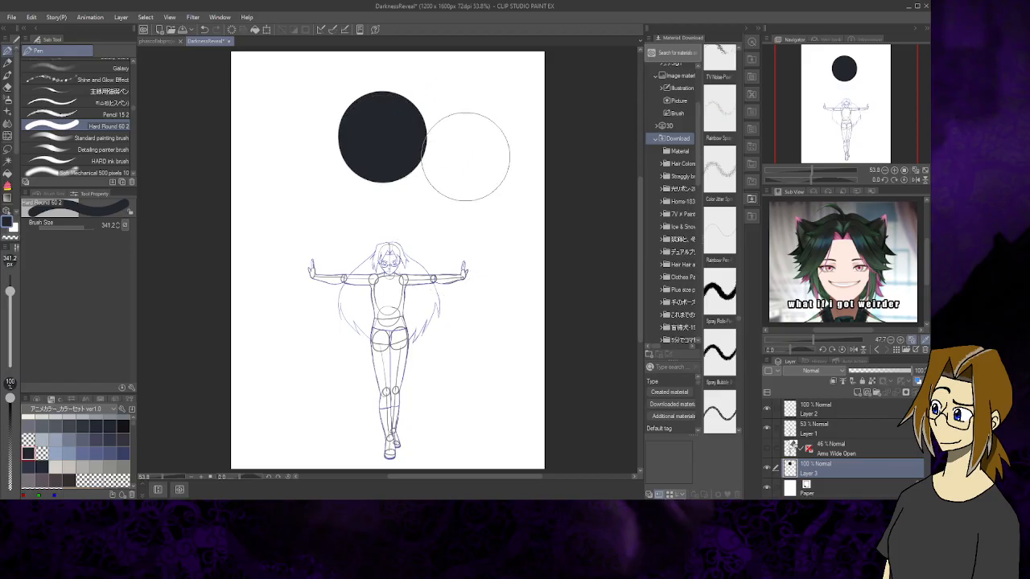
Try a larger disc over the same spot at brush size 633.6, and undo it
click(87, 225)
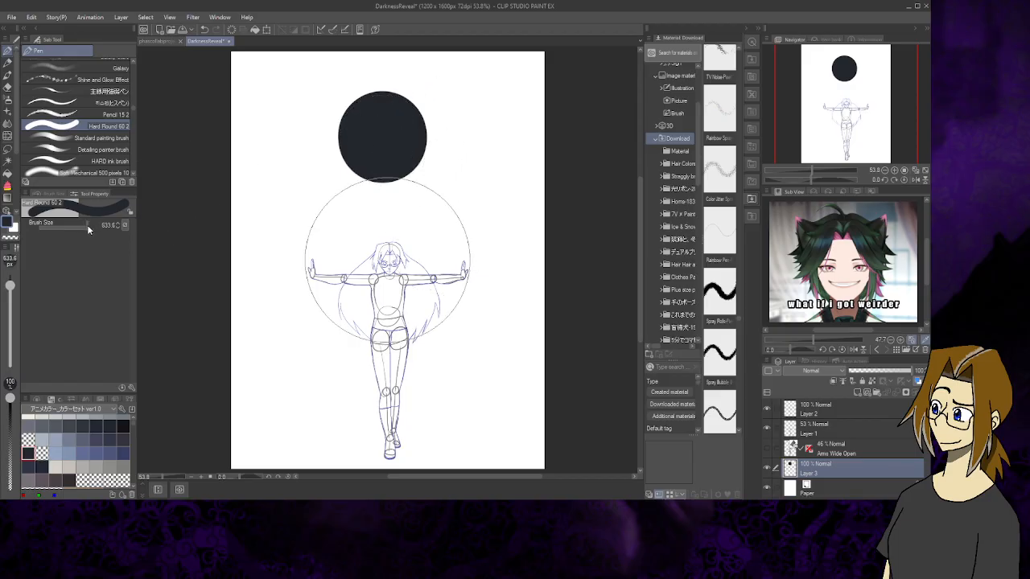
click(384, 142)
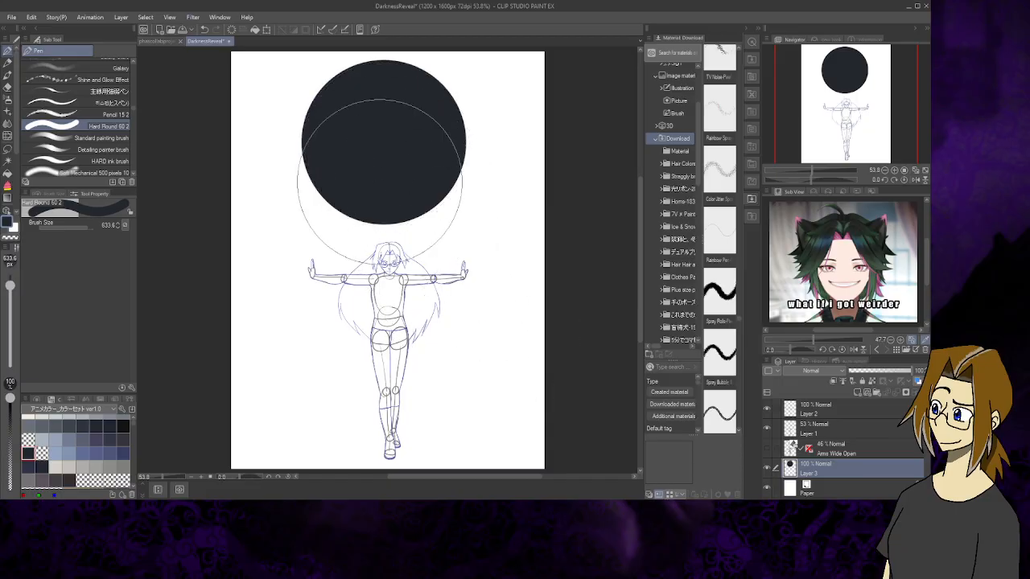
click(205, 29)
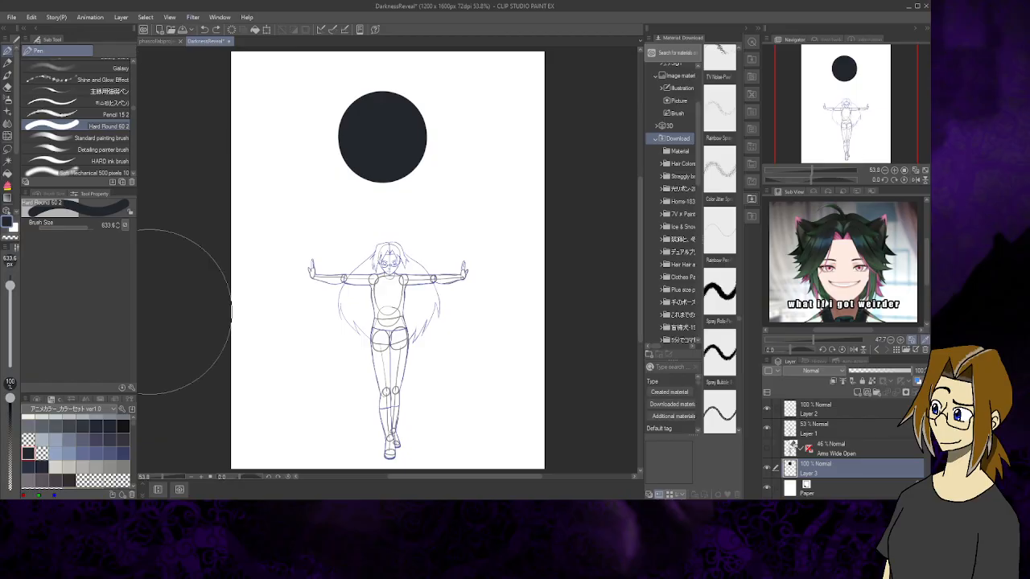
Try the Sunset gradient diagonally from the disc towards the page's lower corner on the disc layer, and undo it
scroll(13, 152, down, 2)
click(10, 157)
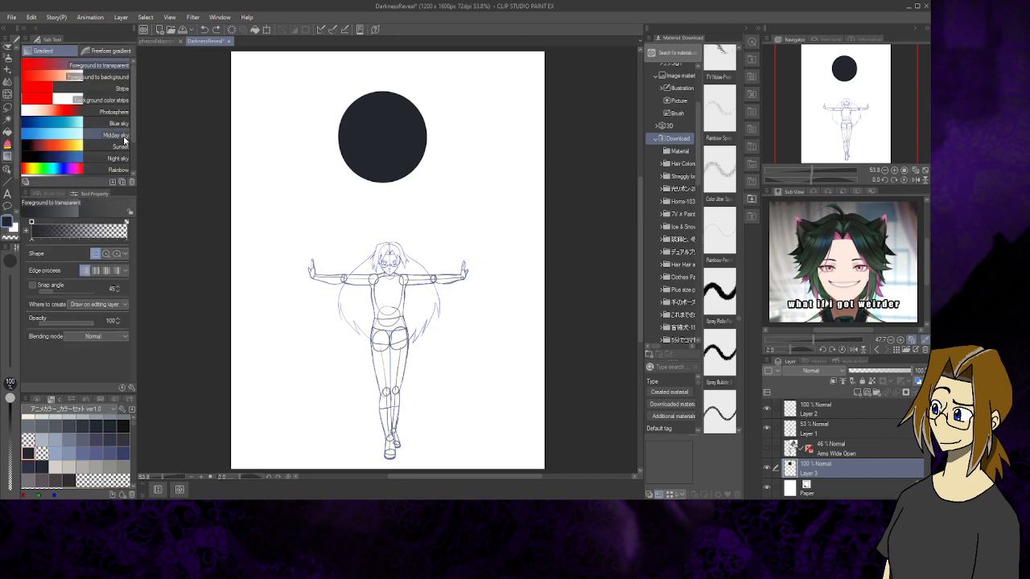
scroll(121, 113, down, 1)
scroll(129, 113, down, 2)
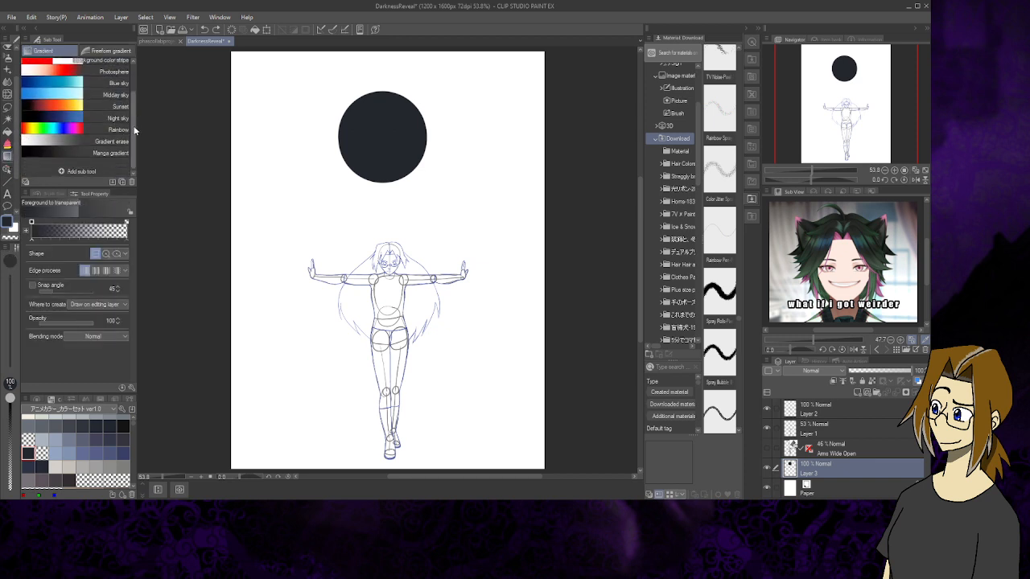
click(112, 107)
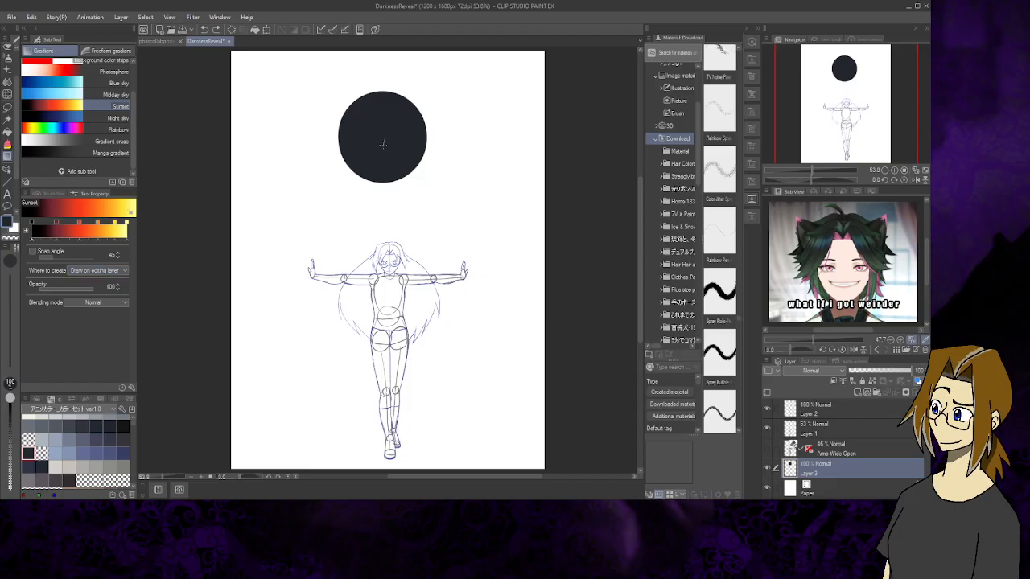
drag(383, 144, 295, 445)
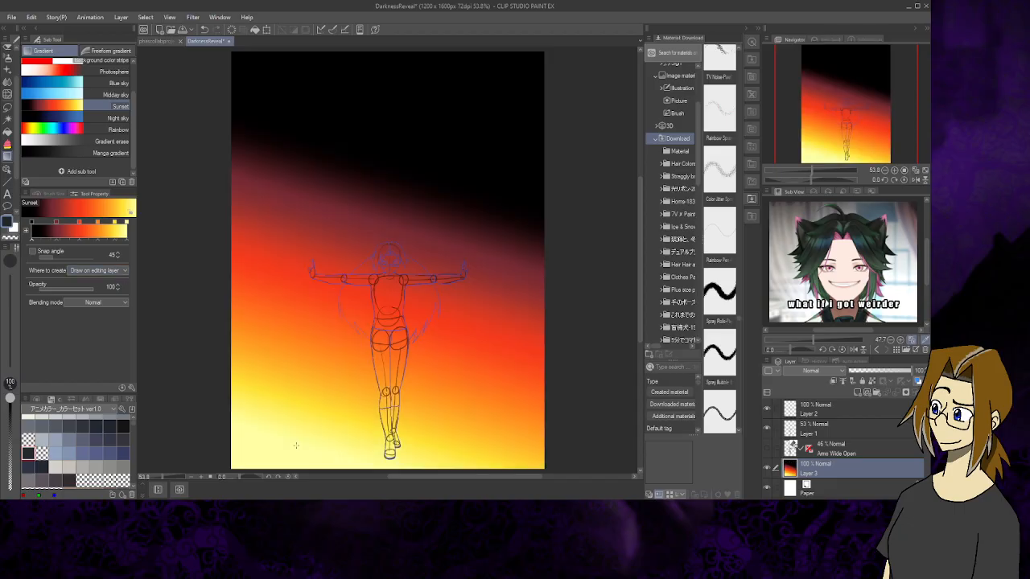
click(203, 29)
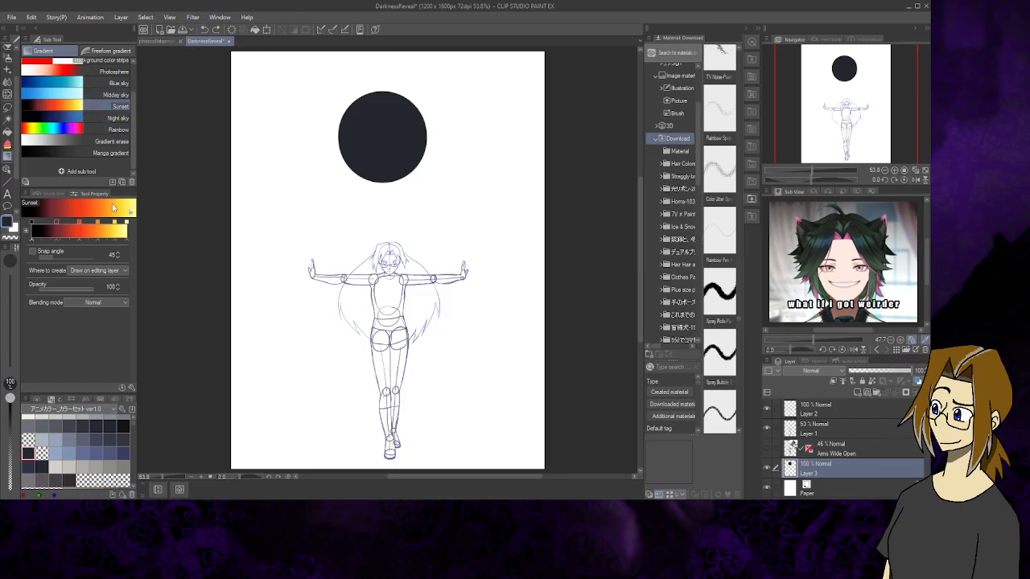
Set the Sunset gradient's snap angle value to 47 and recolour its second colour stop with the near-black navy drawing colour
click(53, 194)
click(88, 194)
drag(77, 256, 53, 266)
click(58, 220)
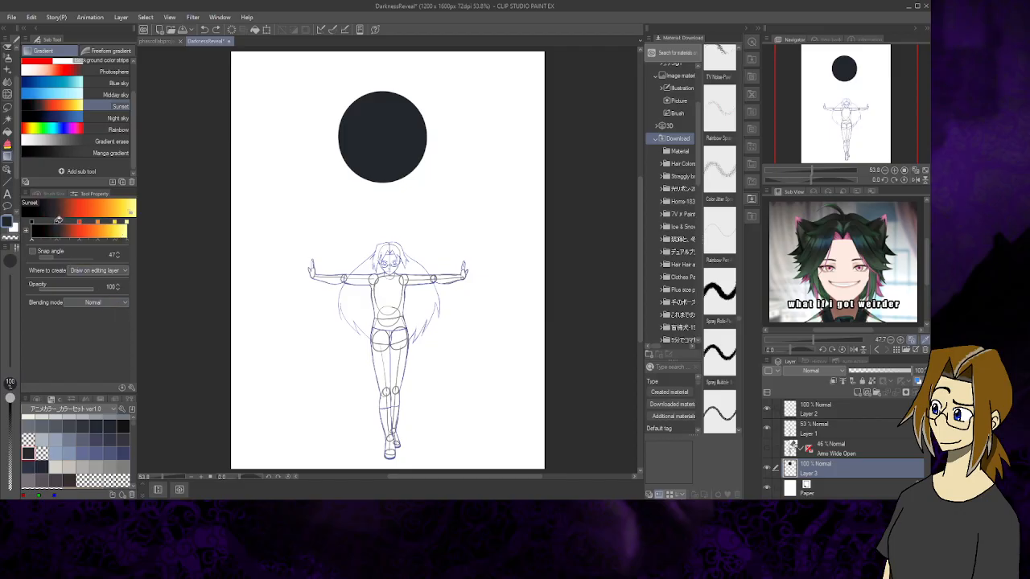
click(204, 30)
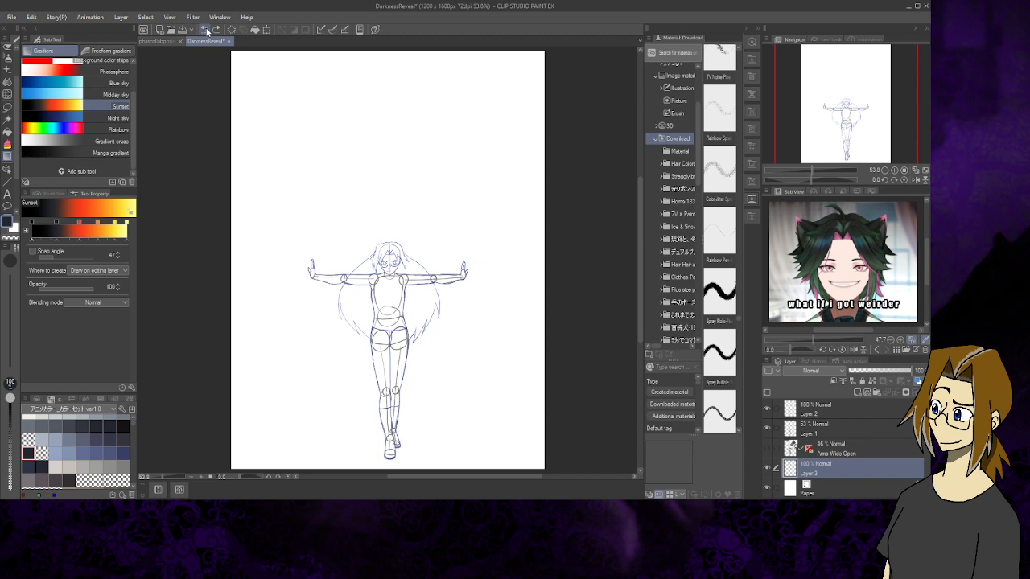
click(216, 30)
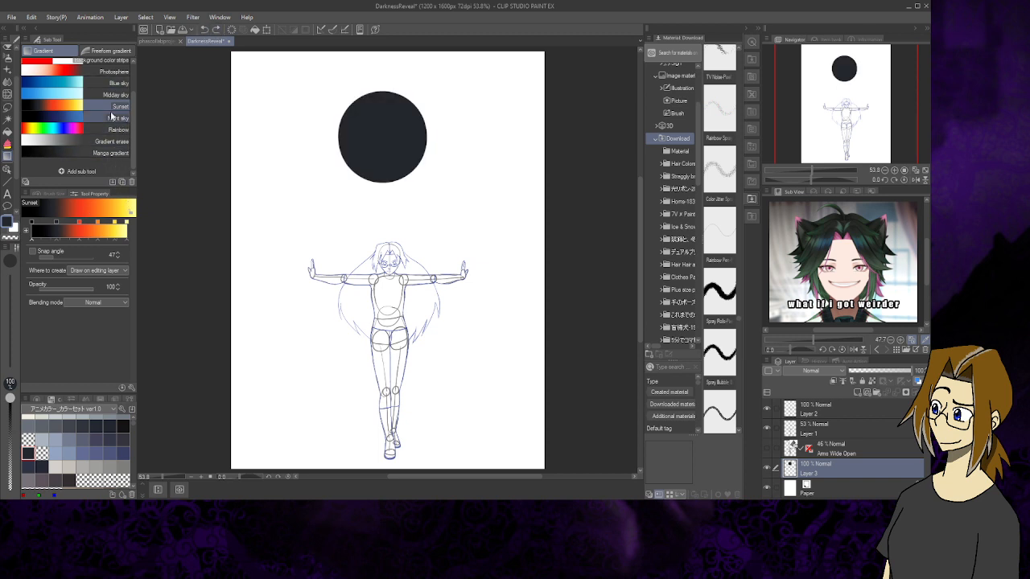
click(115, 53)
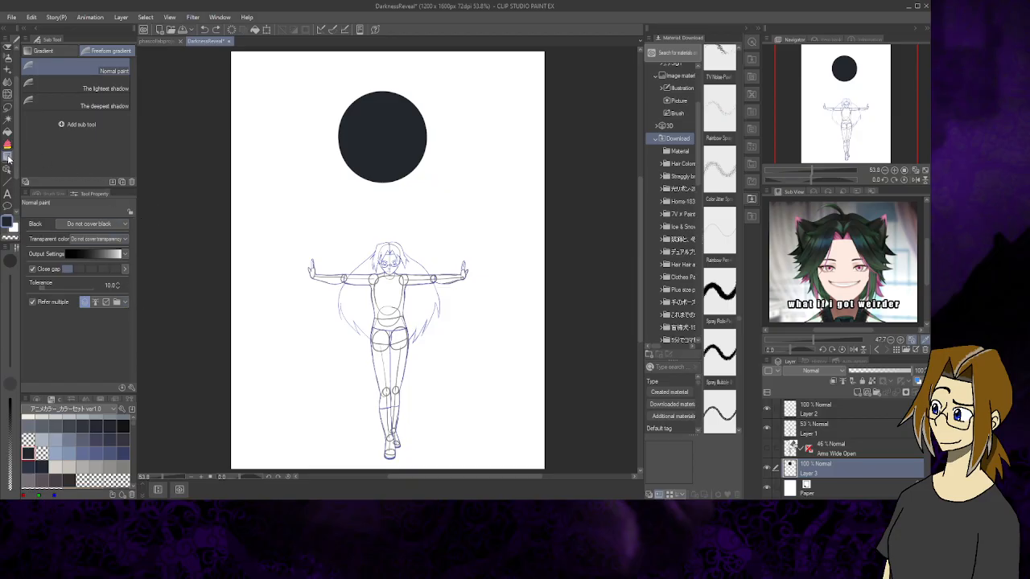
click(43, 50)
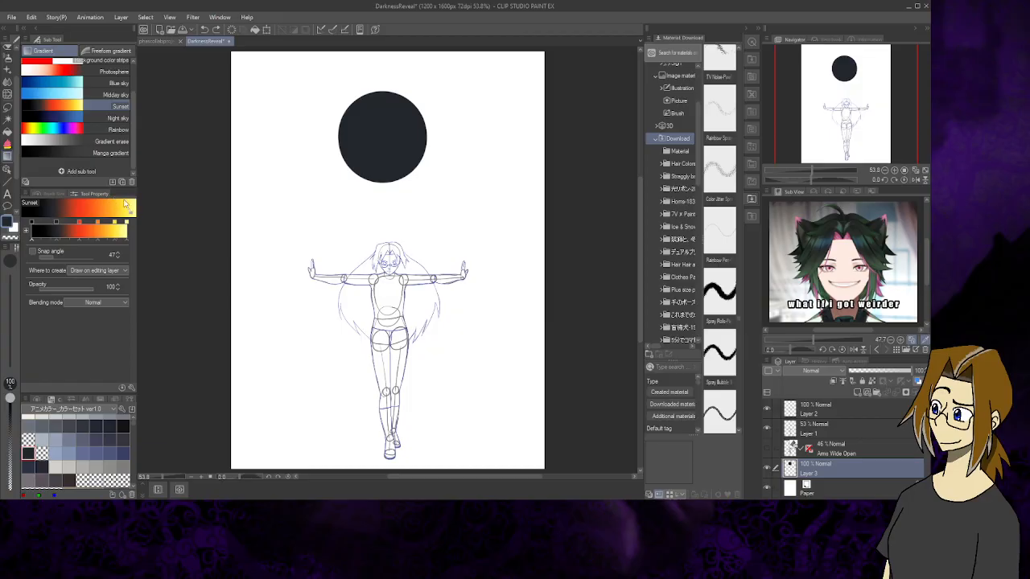
drag(133, 112, 132, 91)
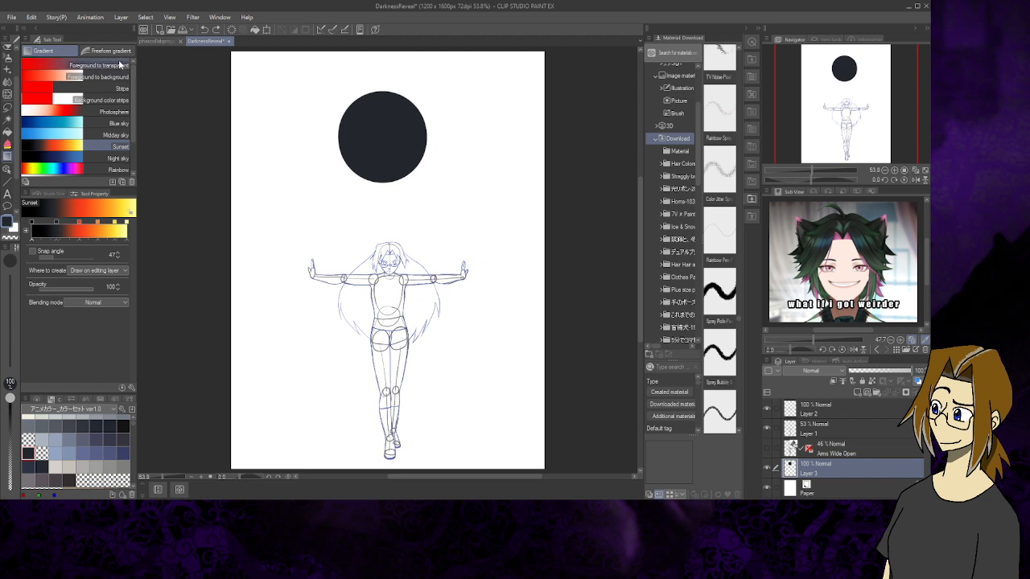
click(120, 65)
click(125, 77)
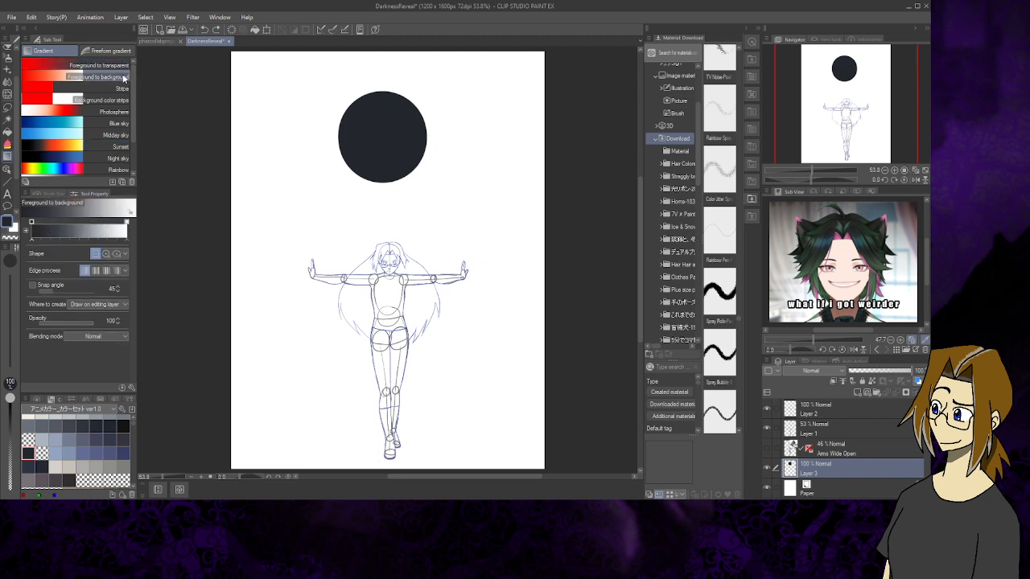
drag(134, 115, 134, 143)
Try the Sunset gradient vertically on the disc layer, once with black uppermost and once with yellow uppermost, undoing both
click(123, 106)
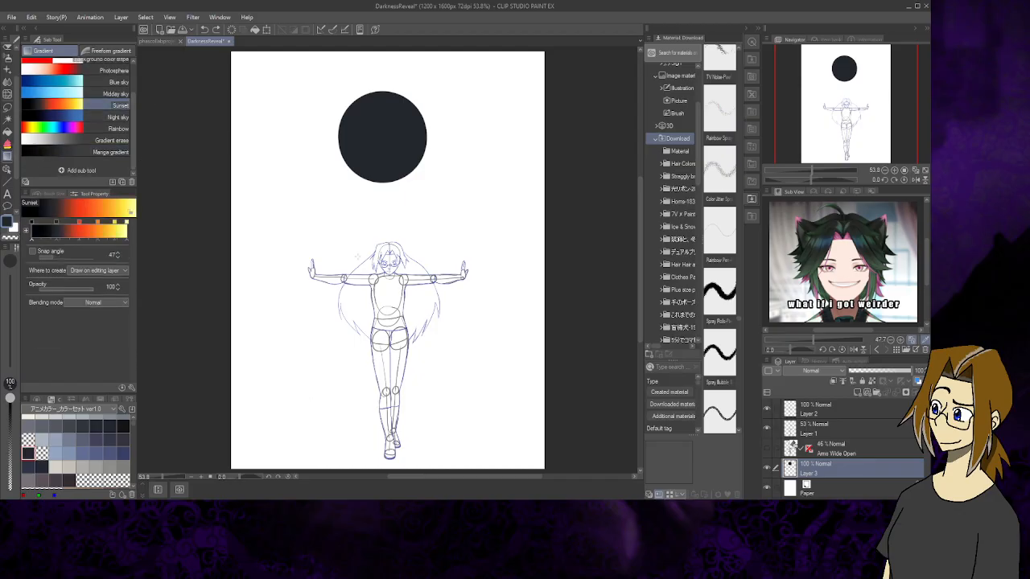
drag(371, 197, 375, 419)
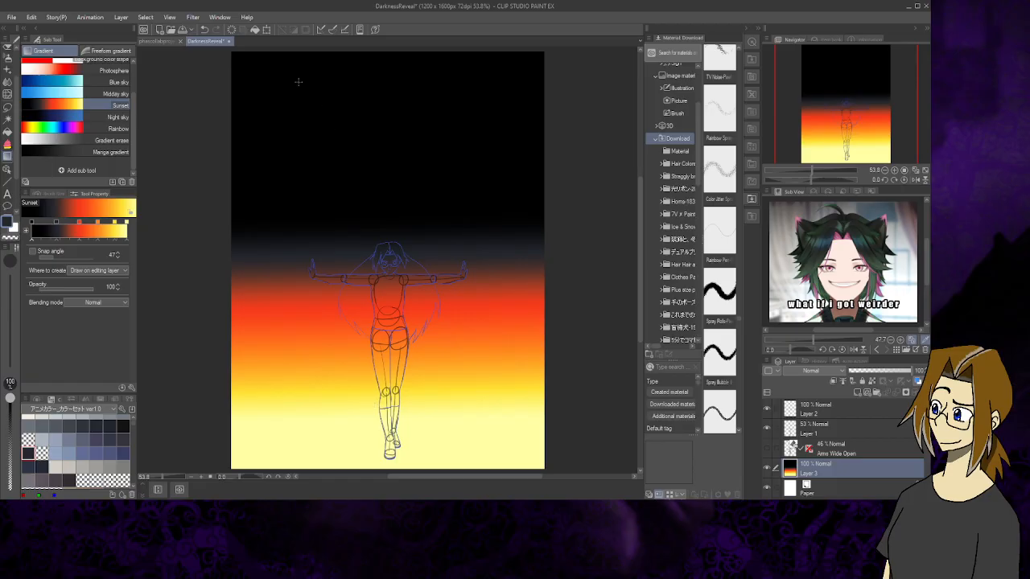
click(204, 29)
drag(387, 451, 385, 65)
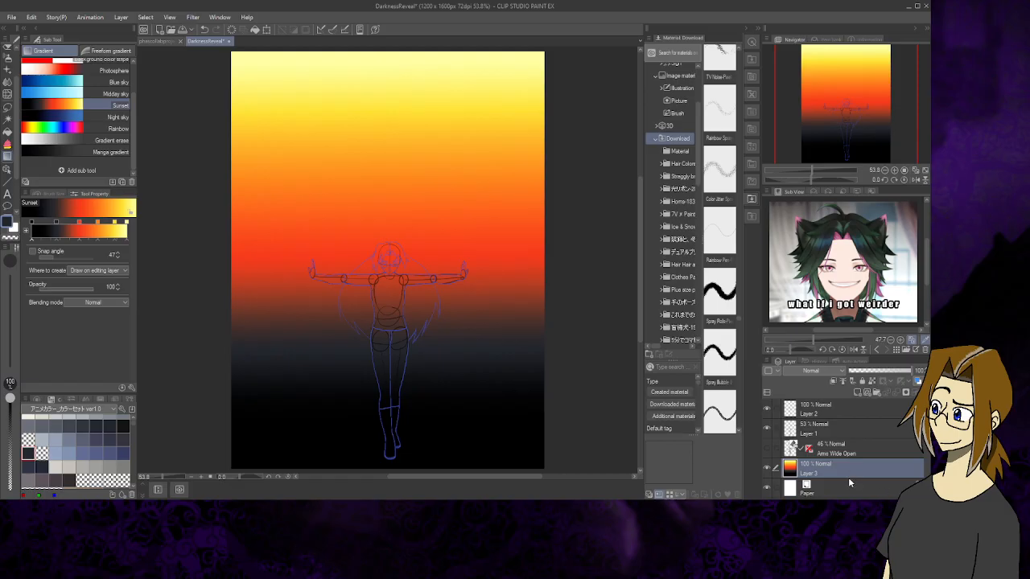
click(206, 30)
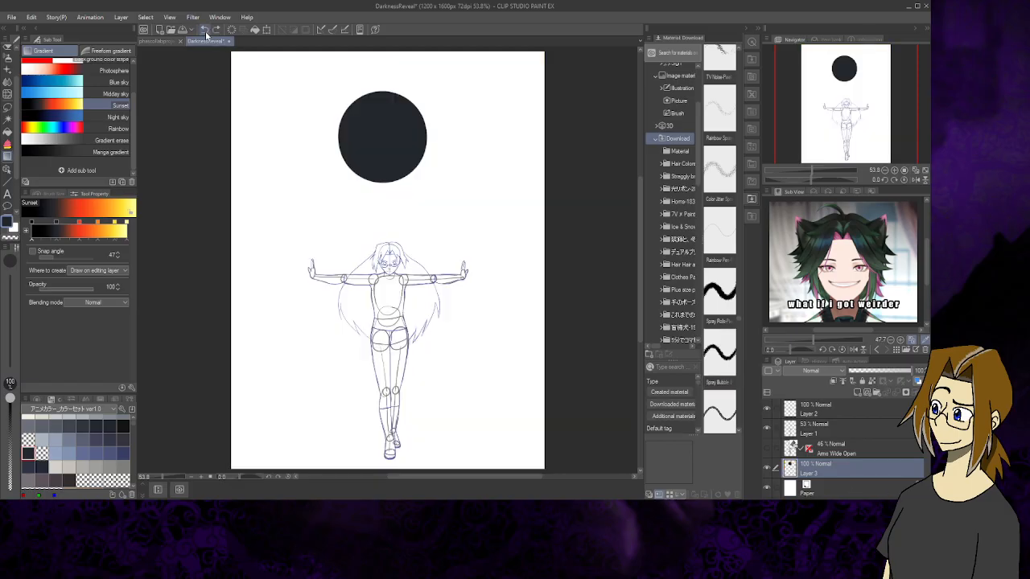
Add a new raster layer directly above the Paper layer, beneath the disc layer
click(863, 488)
click(858, 392)
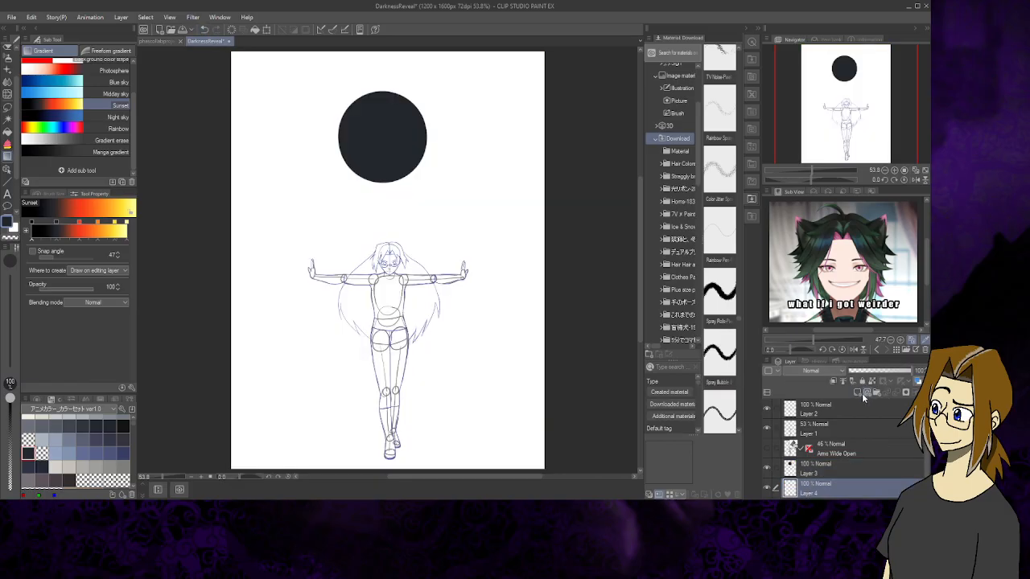
Try a vertical Sunset gradient on the new layer, from black near the feet to yellow above the disc, and undo it
drag(386, 426, 384, 70)
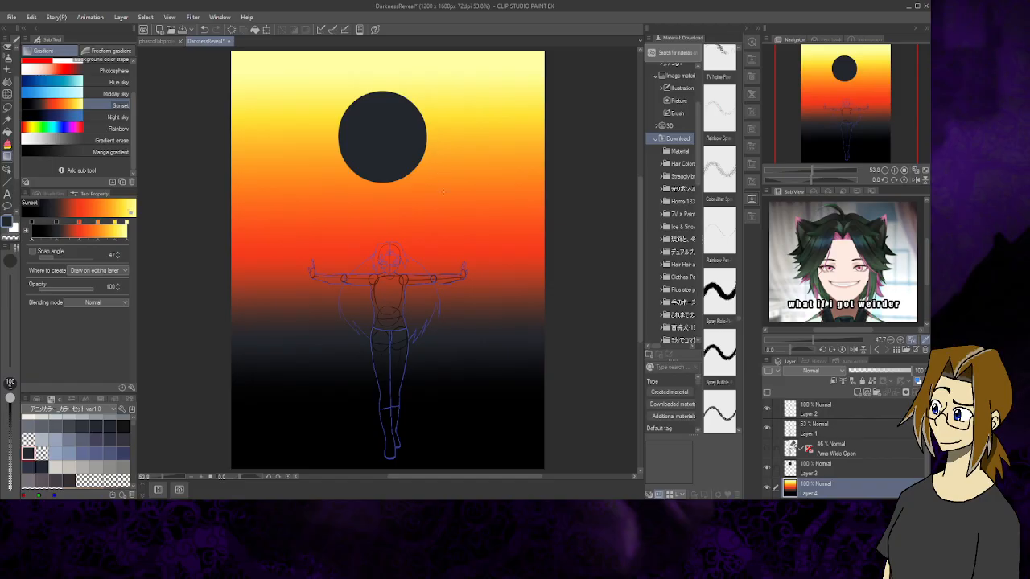
click(206, 30)
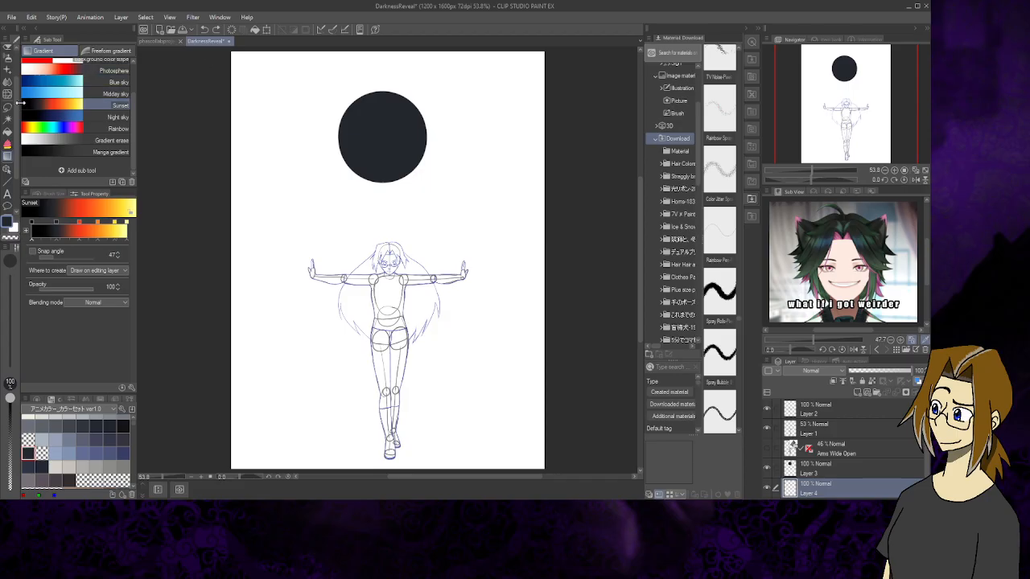
Choose the Enclose and fill tool and a slate blue drawing colour
click(8, 51)
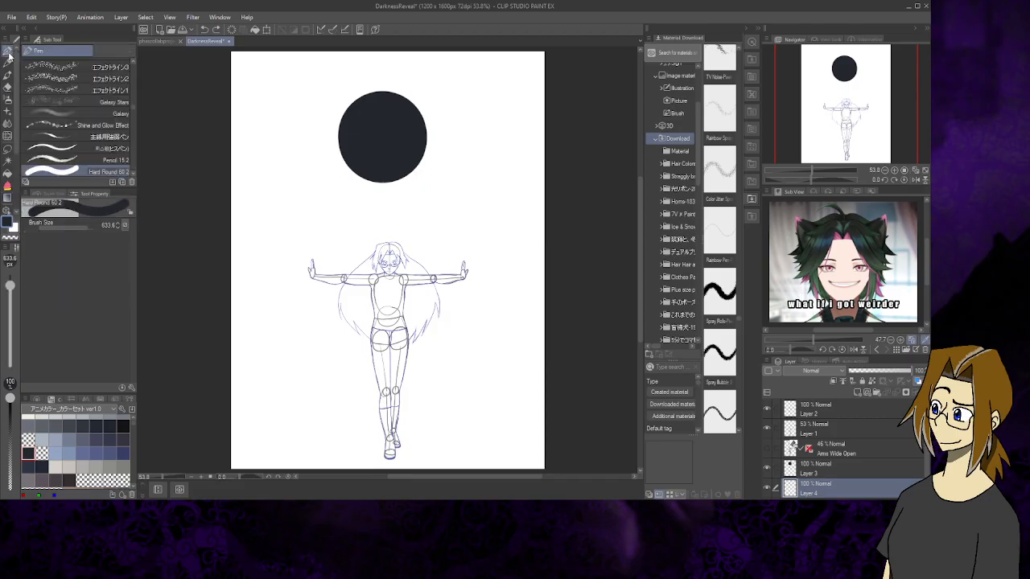
click(8, 171)
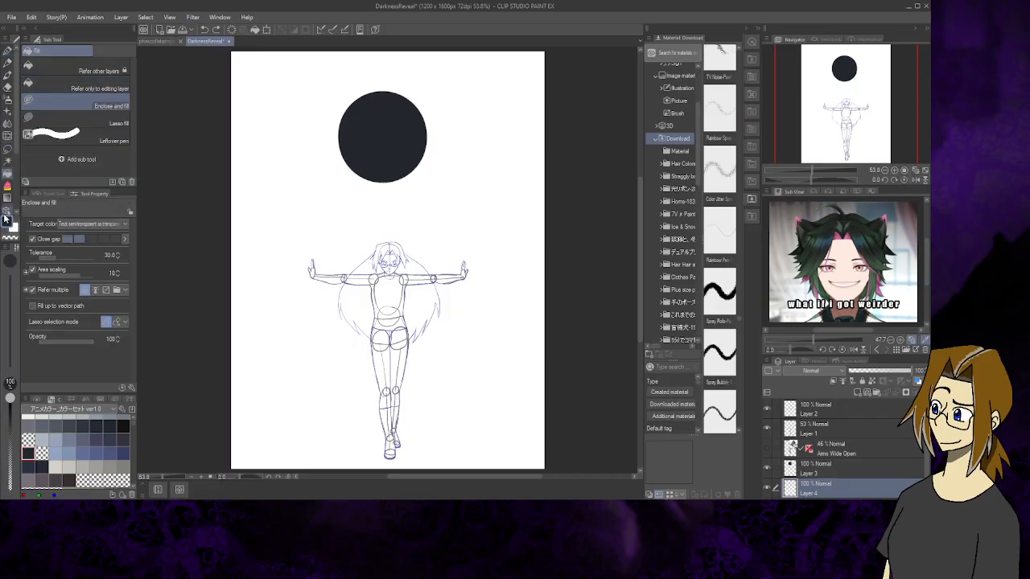
click(55, 425)
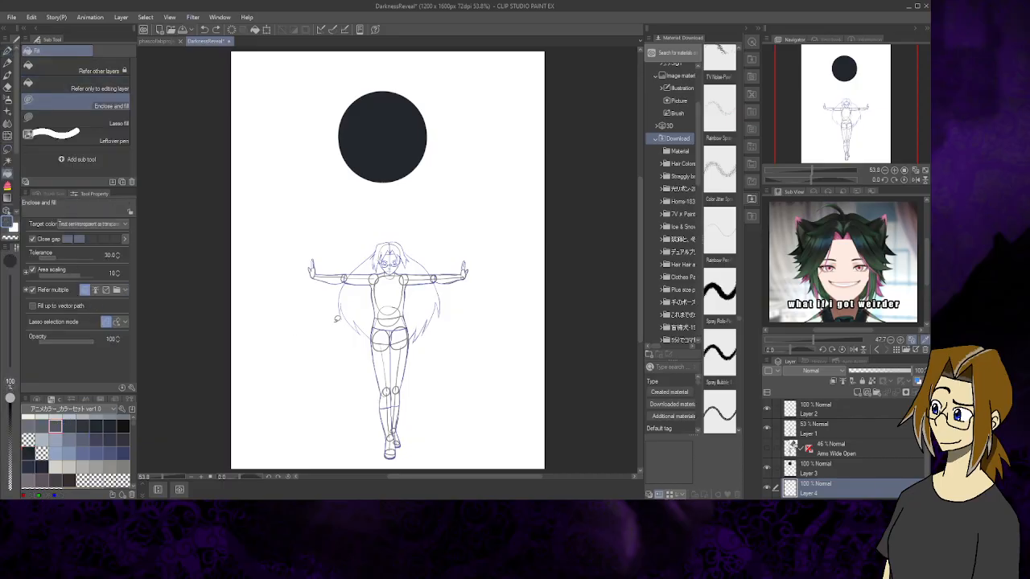
Browse the available colour sets and switch the palette to the 256 VGA Color Palette
drag(133, 422, 136, 488)
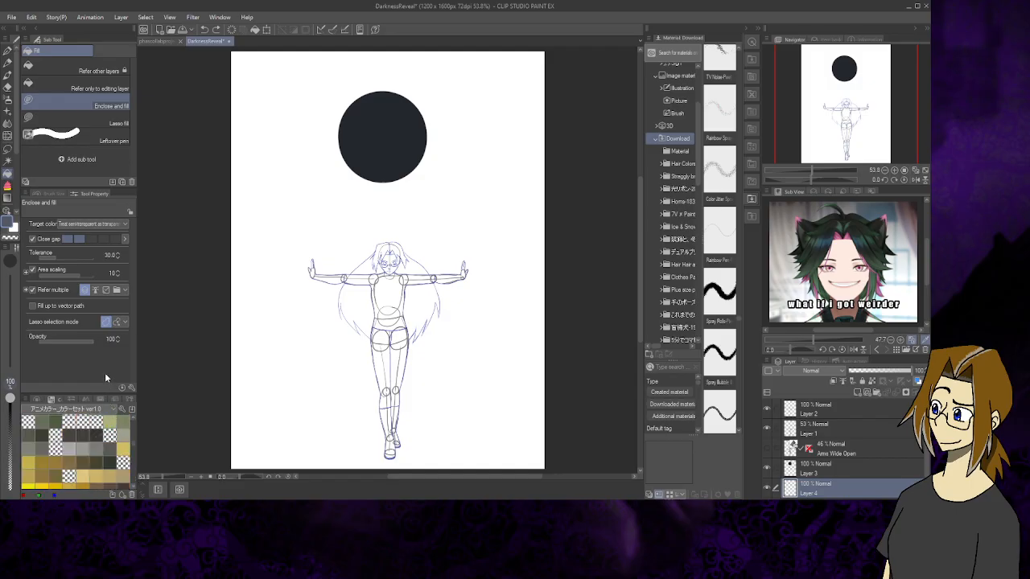
click(96, 350)
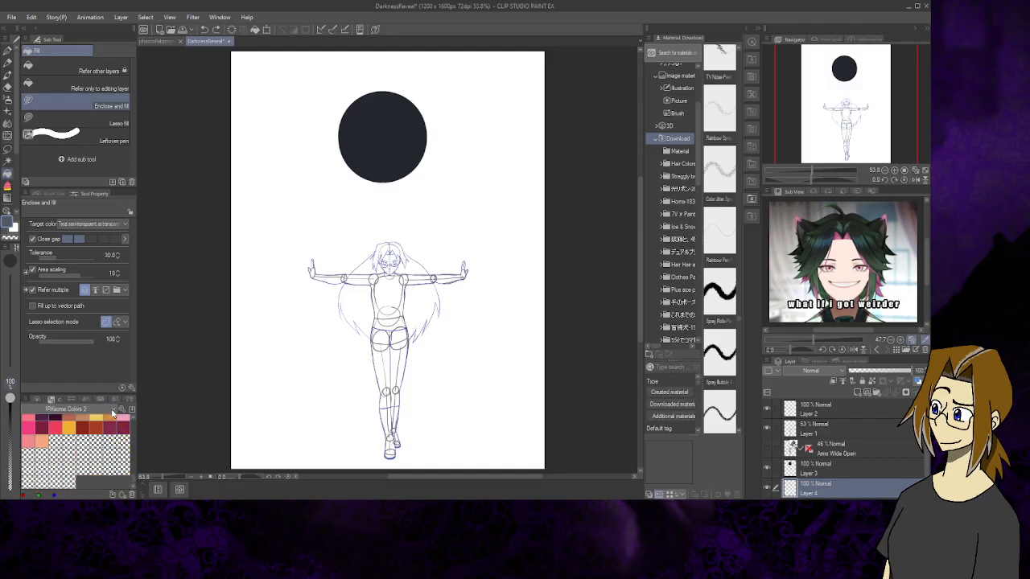
click(99, 340)
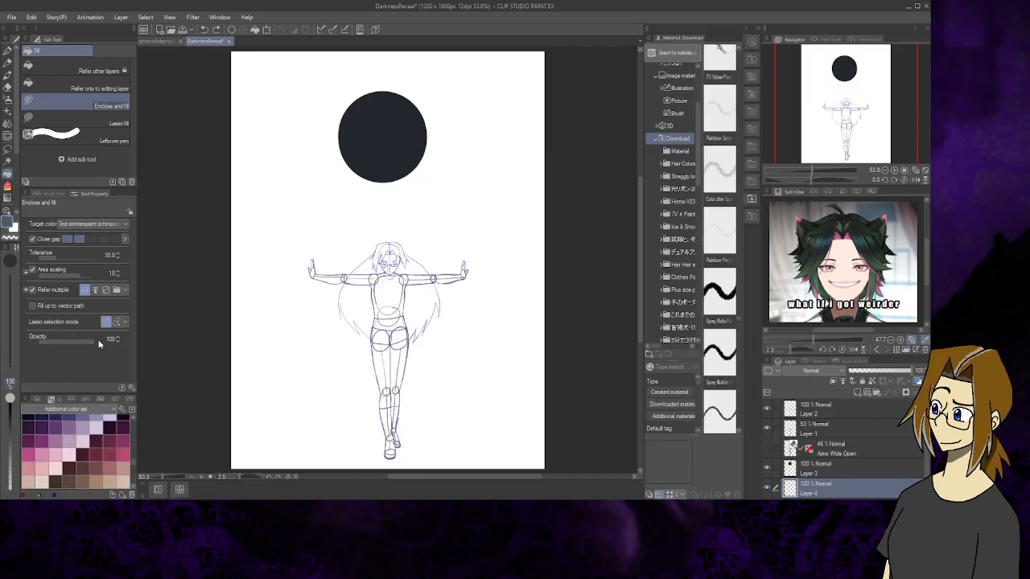
drag(135, 461, 135, 427)
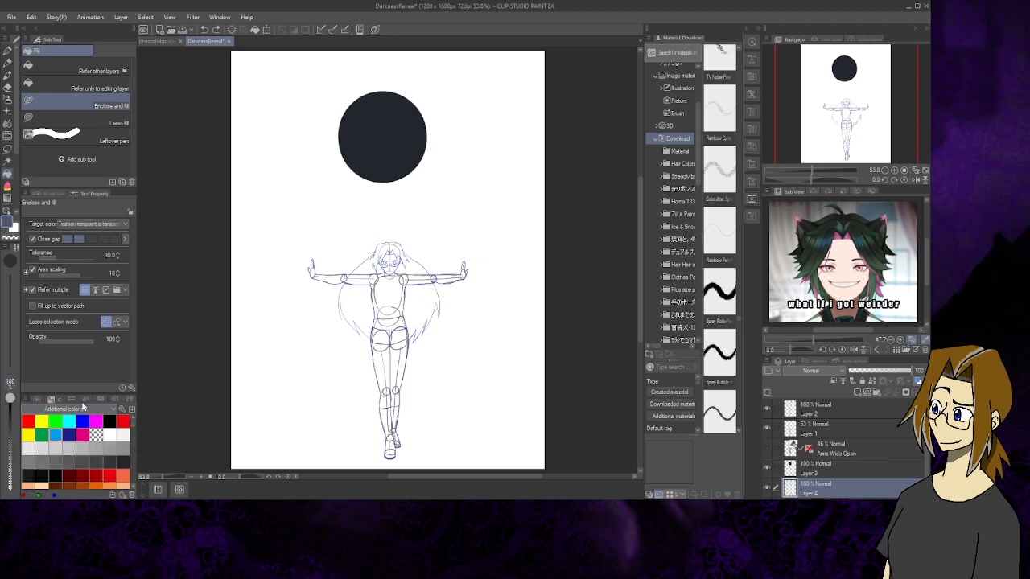
click(92, 319)
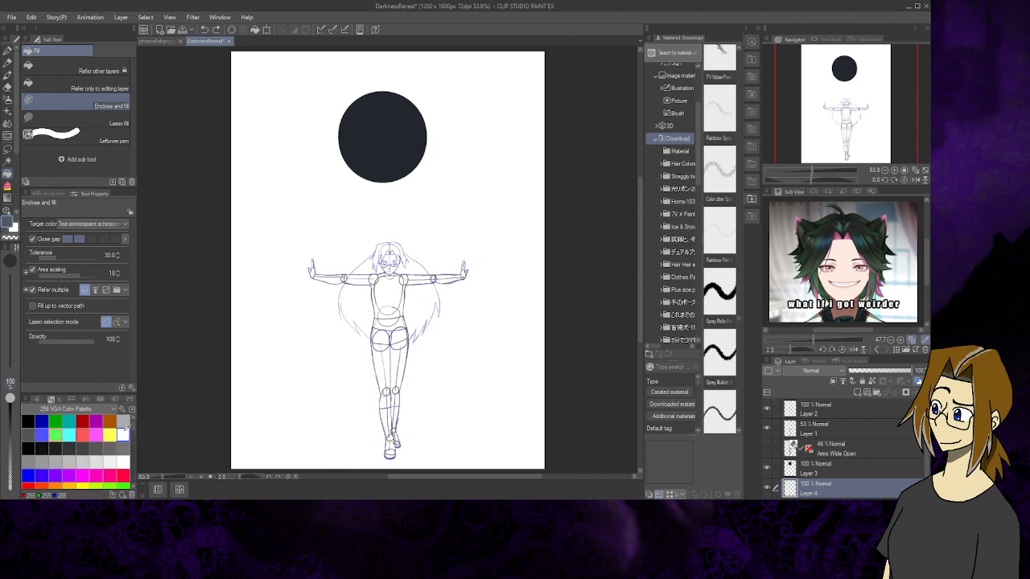
Switch the palette to the 日本の伝統色 colour set and fill the backdrop around the figure and disc with crimson red, using Refer other layers
drag(133, 435, 136, 491)
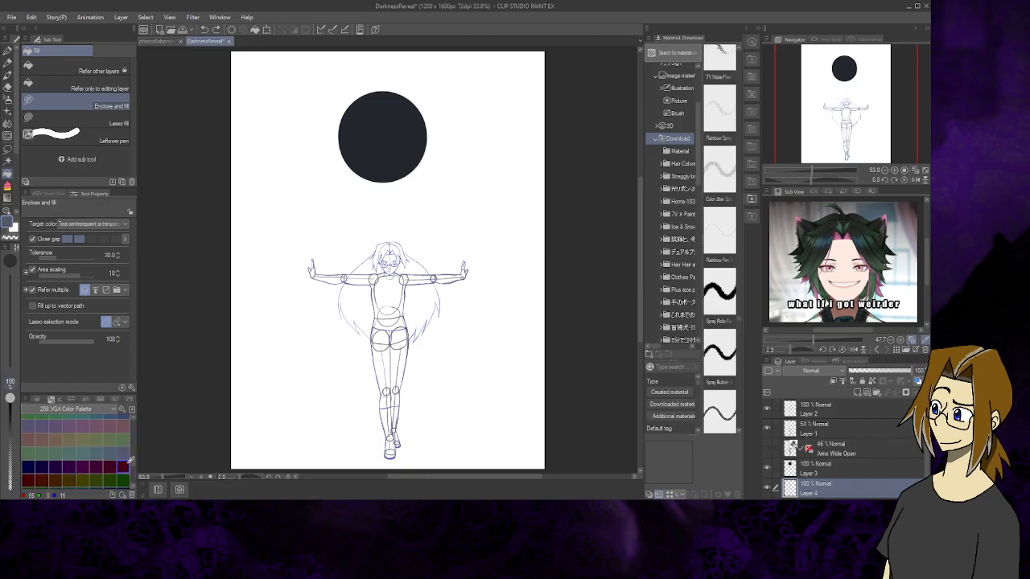
click(97, 378)
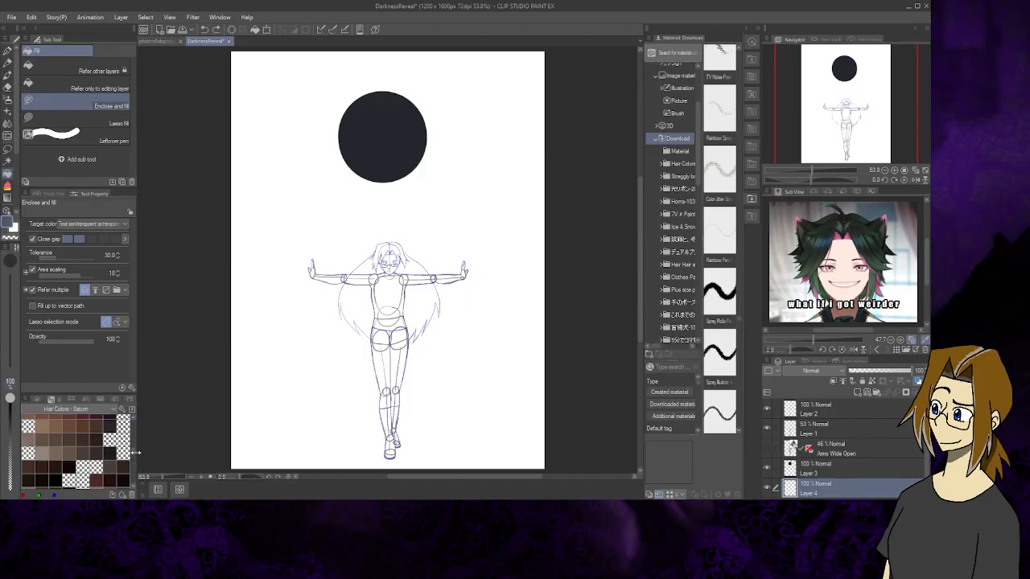
click(94, 385)
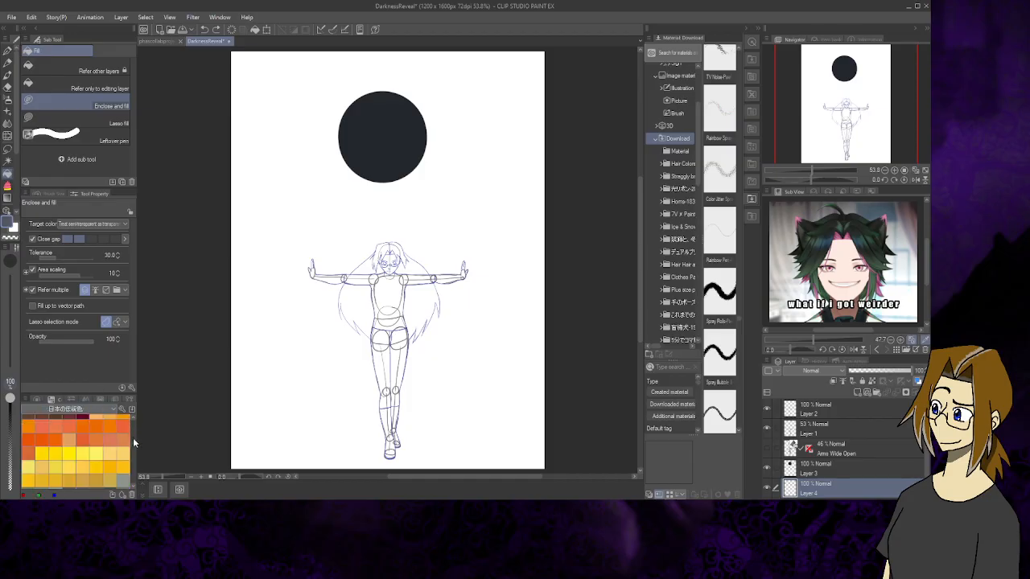
drag(133, 441, 134, 424)
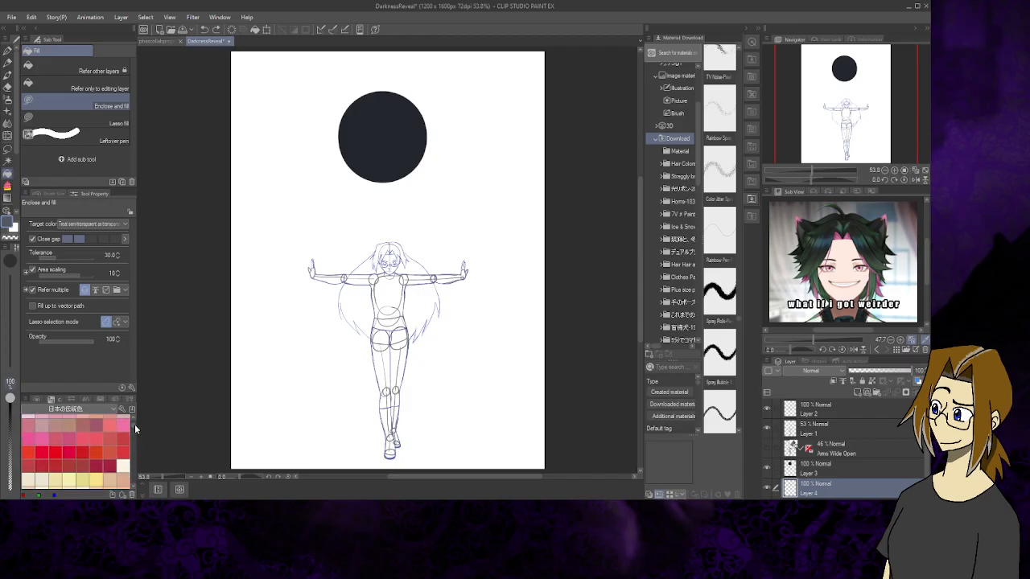
click(42, 452)
click(105, 71)
click(298, 279)
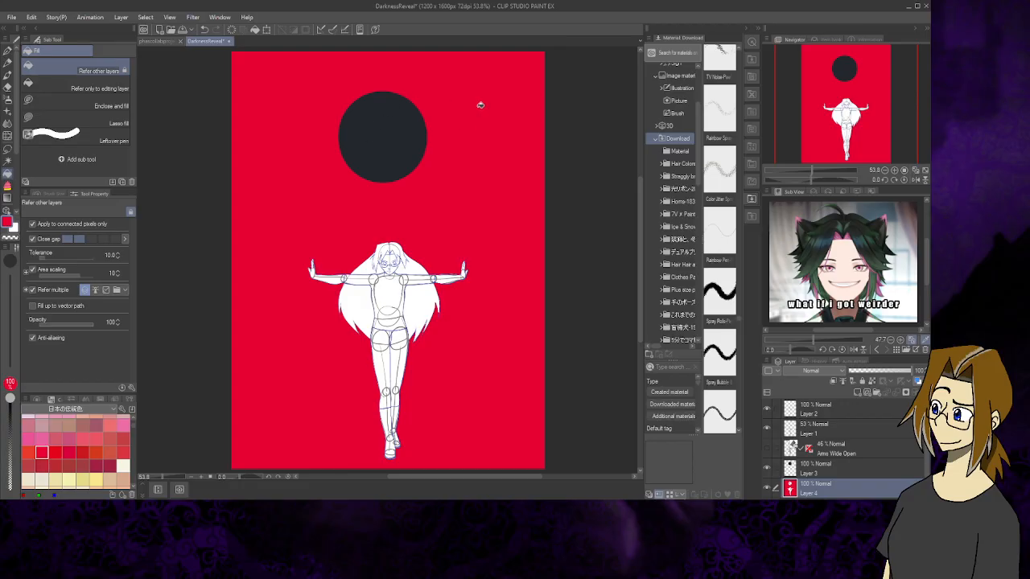
Choose the Scattered souls pen brush and add a new raster layer directly above the red backdrop layer
click(9, 51)
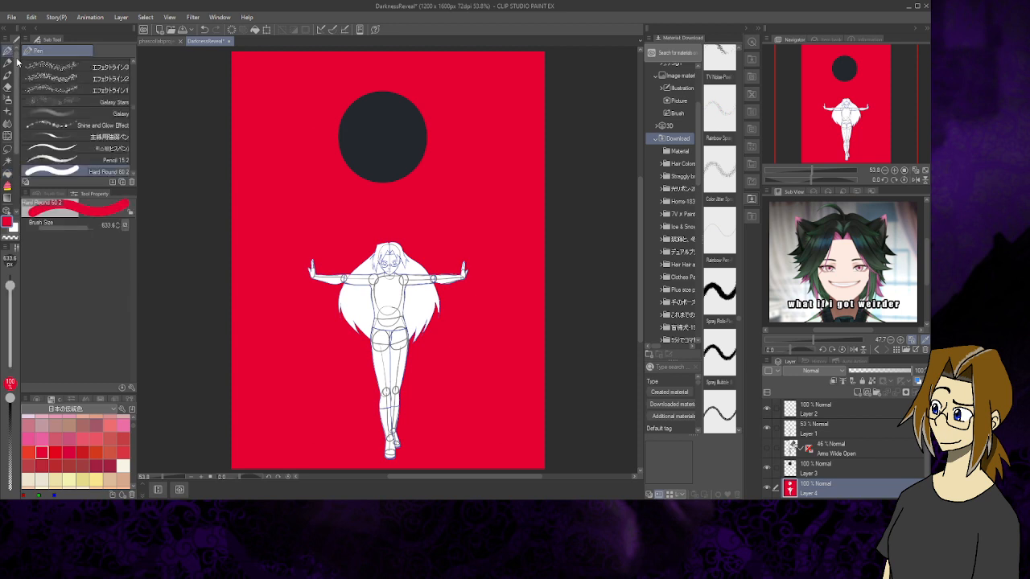
drag(134, 106, 136, 113)
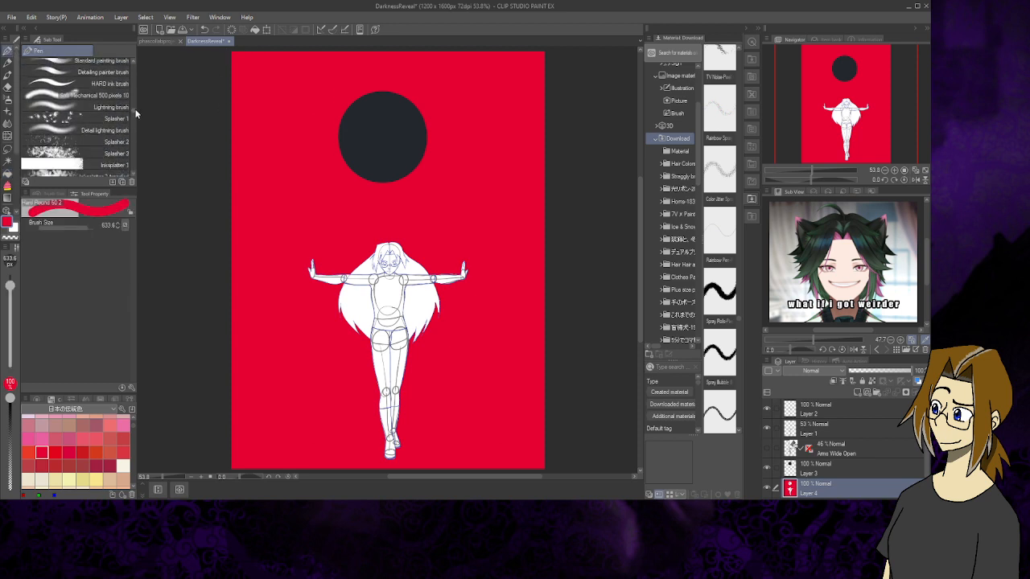
scroll(135, 113, down, 3)
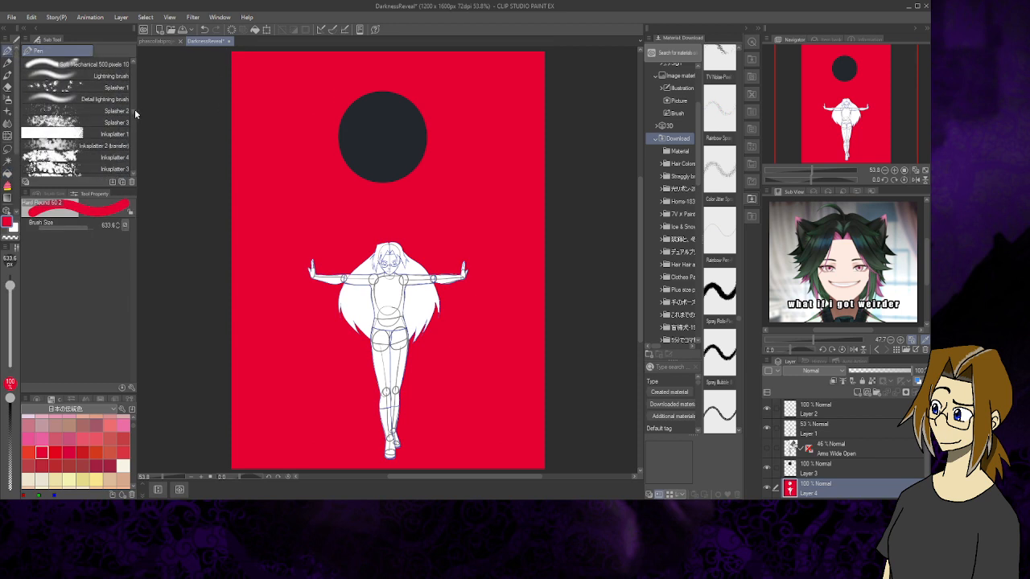
click(117, 123)
click(116, 147)
click(109, 158)
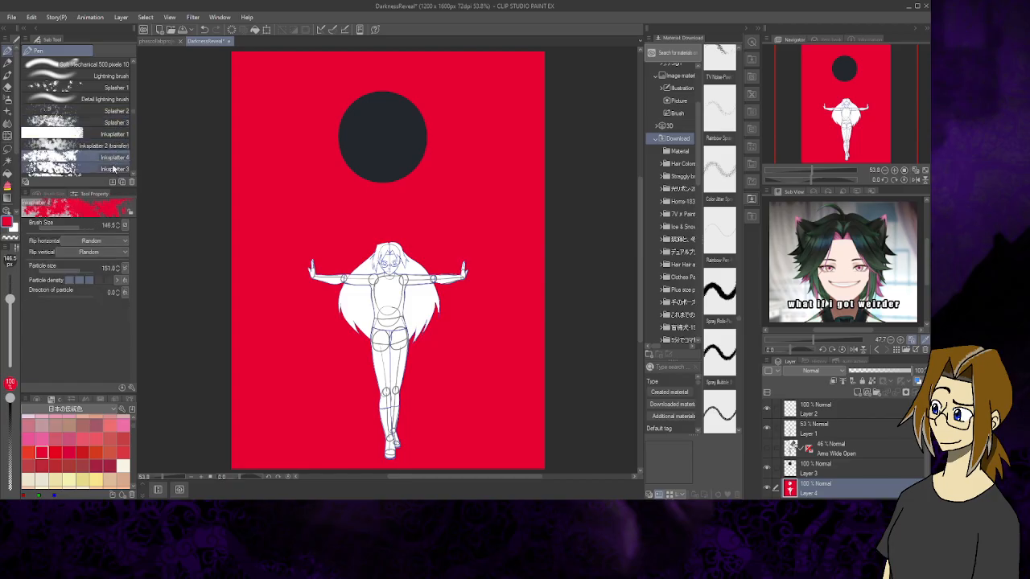
scroll(106, 146, down, 5)
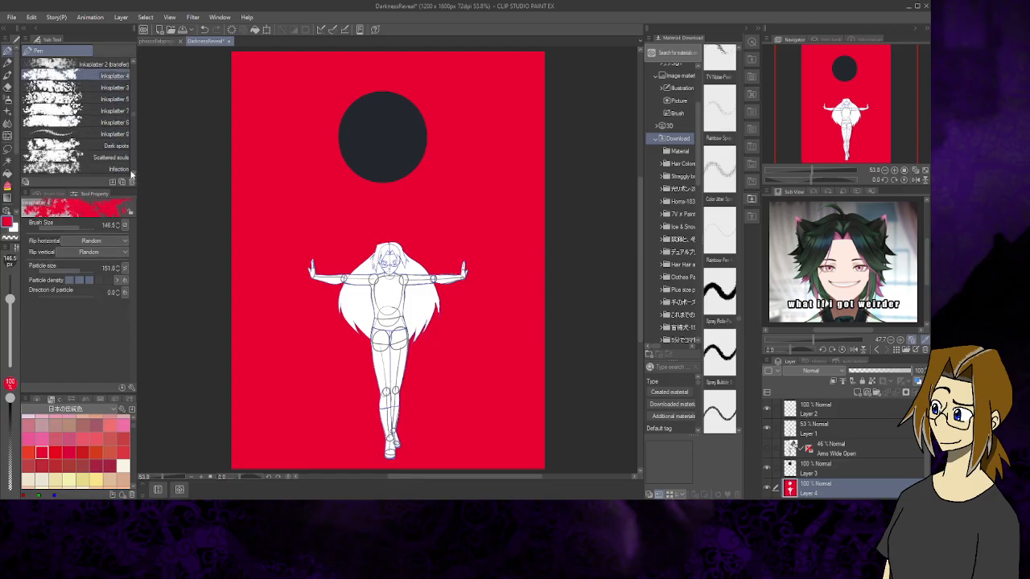
click(106, 146)
click(117, 158)
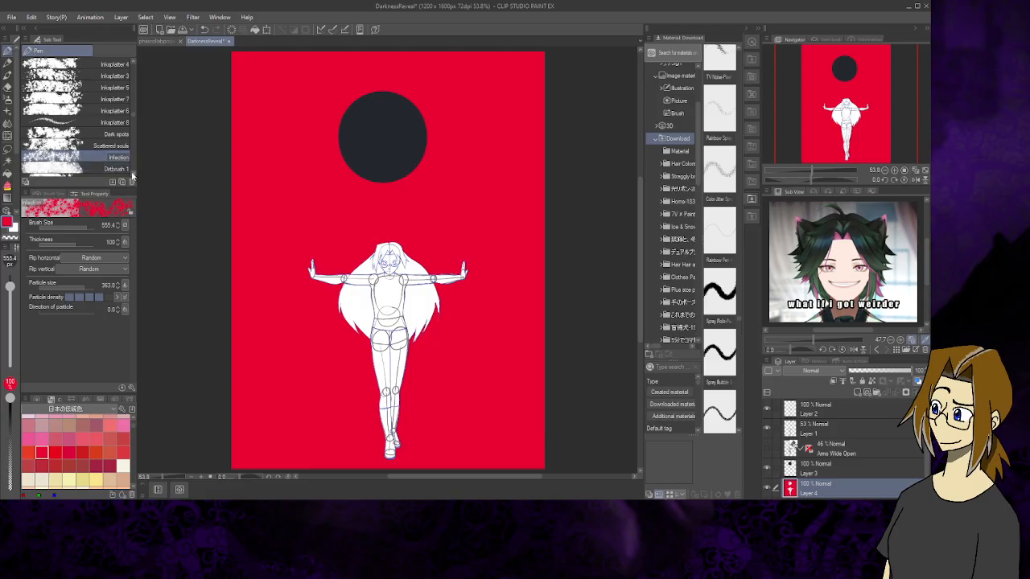
click(113, 146)
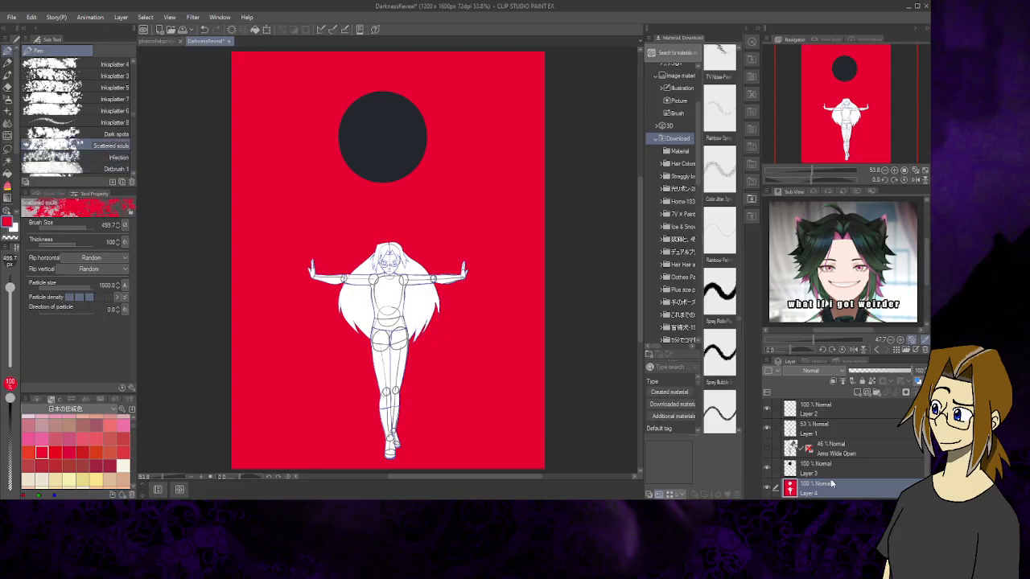
click(858, 393)
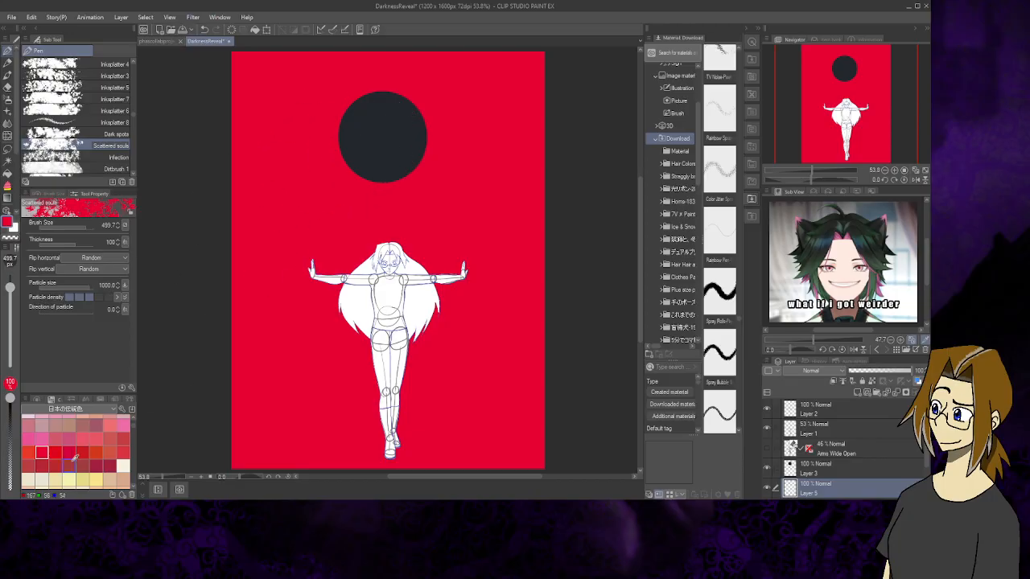
Try darker red Scattered souls strokes across the upper half of the backdrop and undo them
click(56, 465)
mouse_move(373, 133)
mouse_down()
mouse_move(374, 162)
mouse_move(395, 174)
mouse_move(430, 159)
mouse_move(432, 112)
mouse_move(374, 118)
mouse_move(381, 188)
mouse_move(442, 144)
mouse_move(355, 155)
mouse_up()
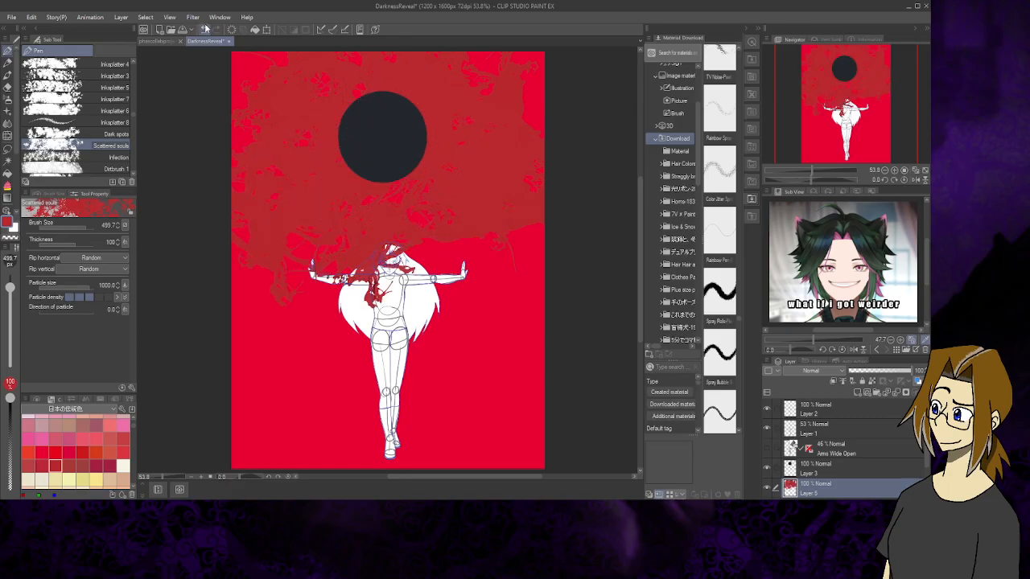
click(205, 31)
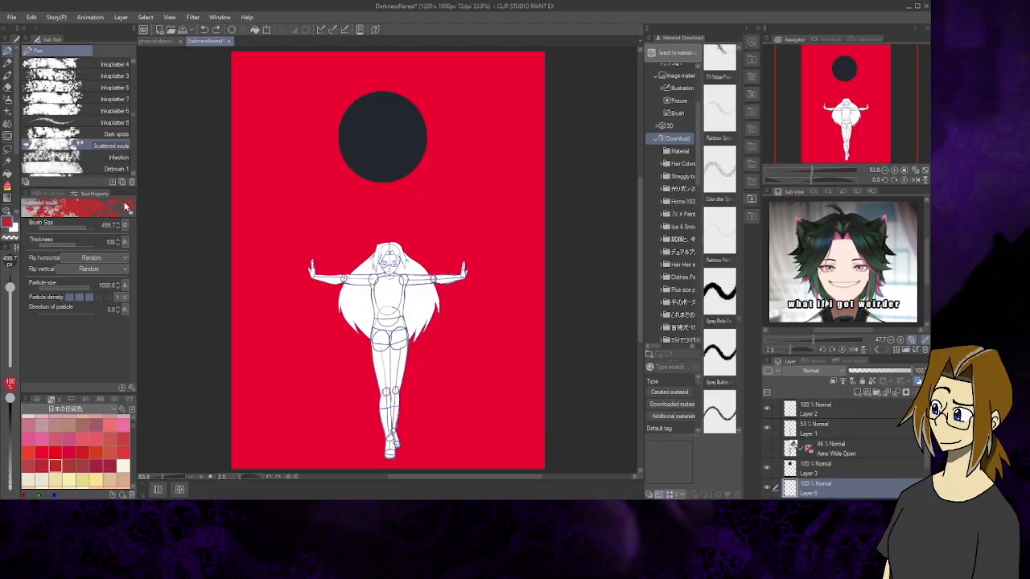
Look through the pen brushes and select the circular rainbow flash brush 虹フラッシュ(円)
scroll(132, 169, down, 3)
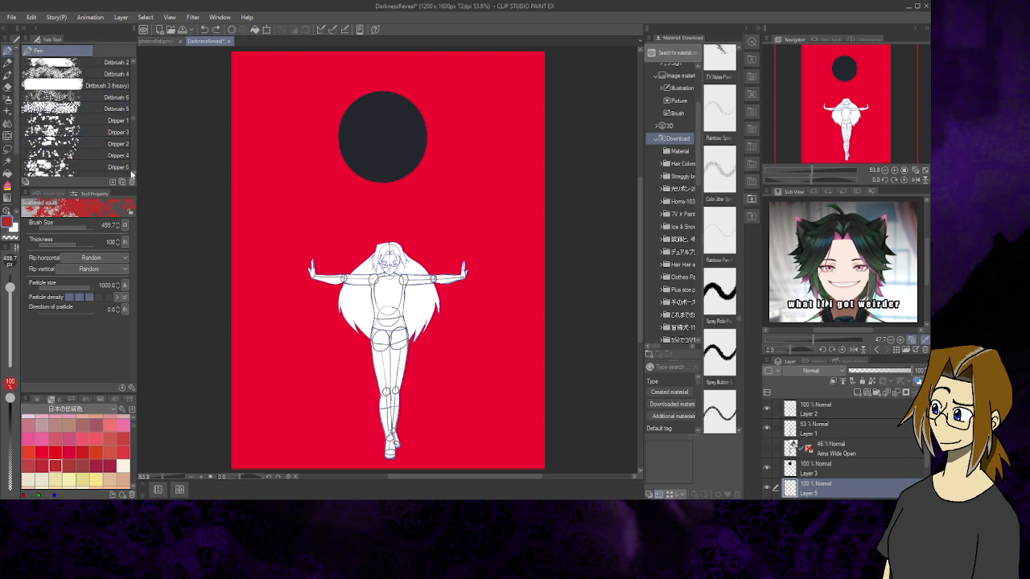
scroll(133, 177, down, 3)
scroll(133, 177, down, 5)
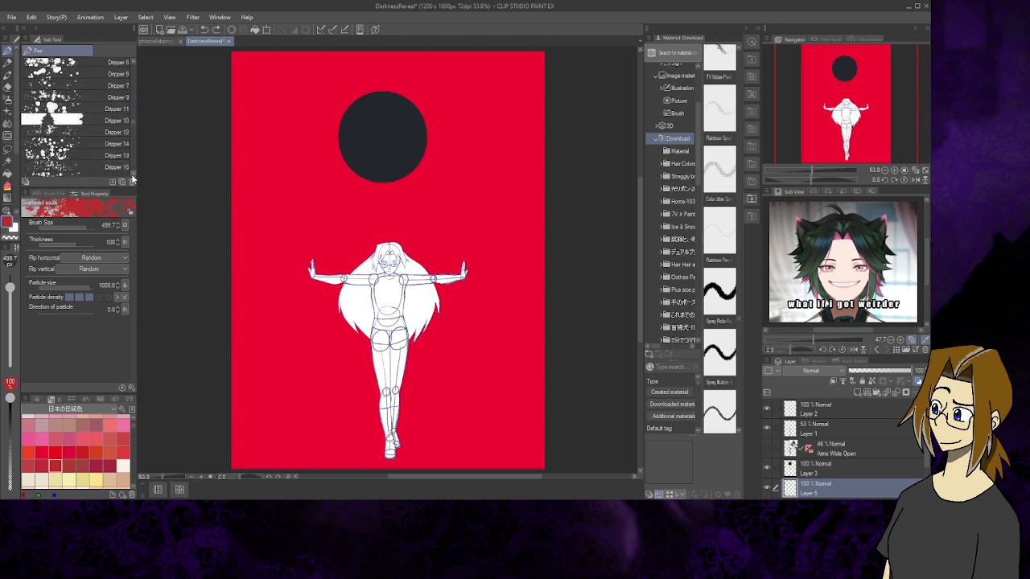
scroll(133, 179, down, 8)
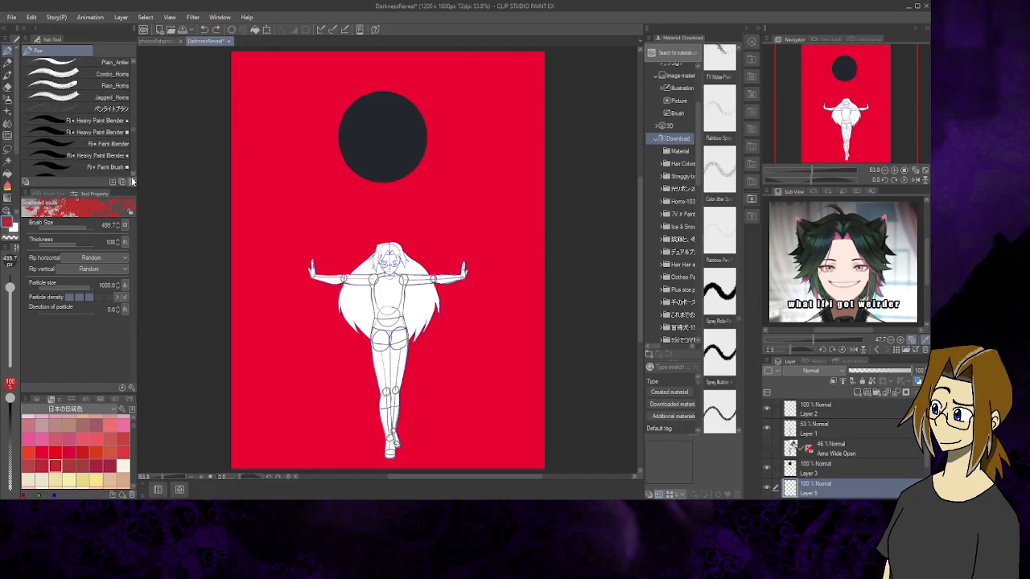
scroll(132, 178, down, 4)
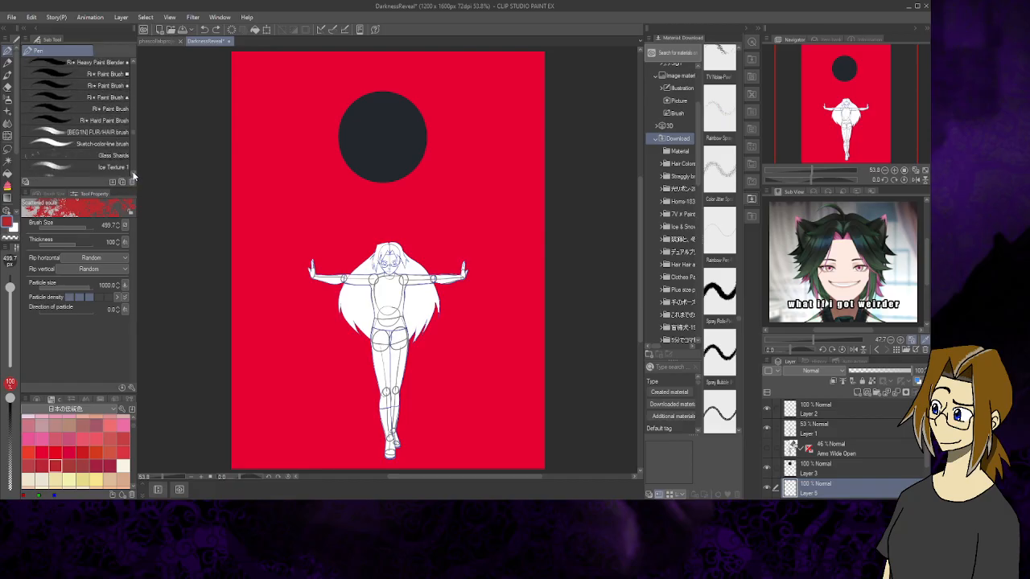
scroll(133, 177, down, 5)
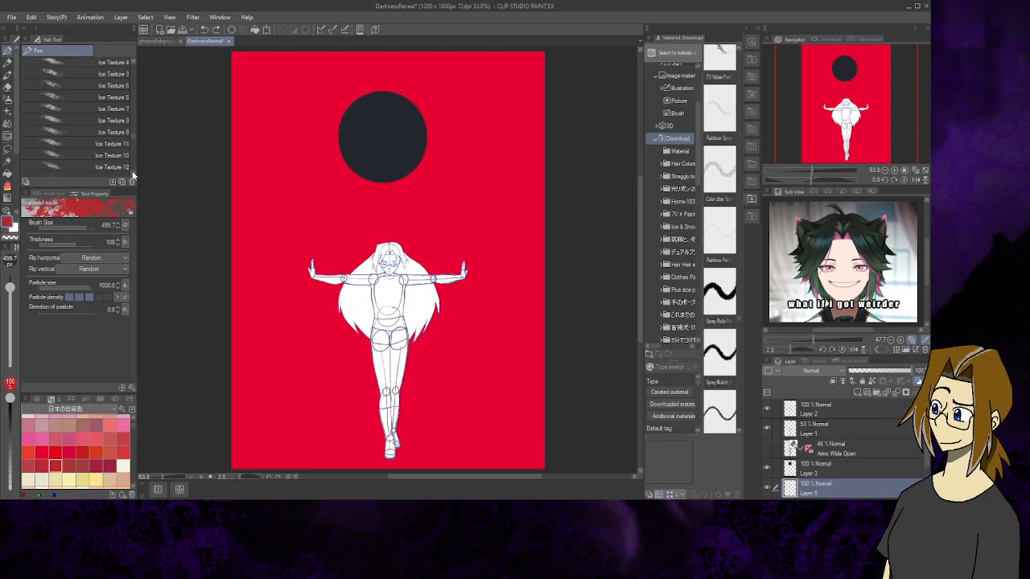
scroll(132, 170, down, 5)
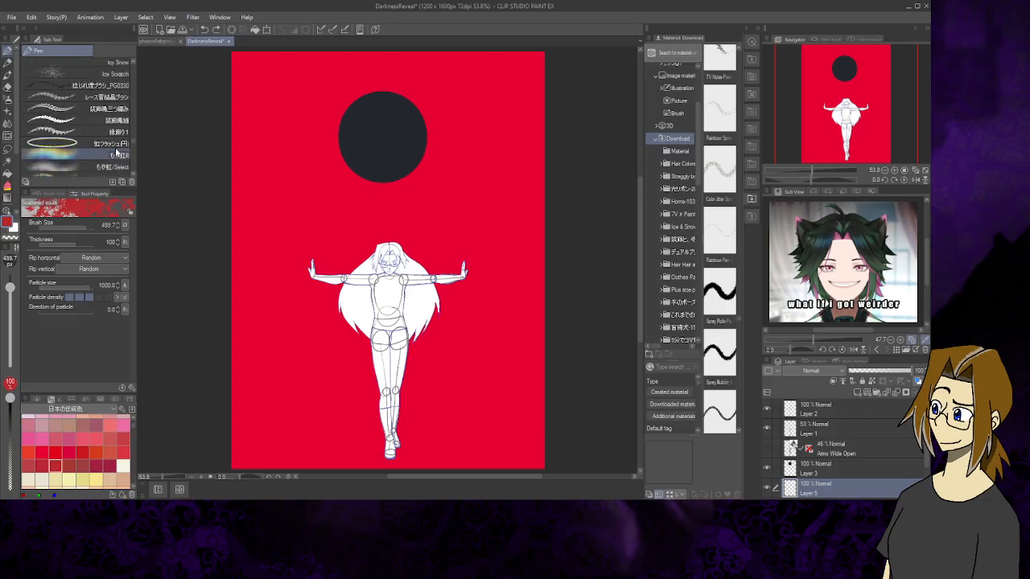
click(116, 147)
Try one rainbow ray ring over the figure and another around the dark disc, undoing each attempt
mouse_move(437, 215)
mouse_down()
mouse_move(346, 338)
mouse_move(252, 410)
mouse_up()
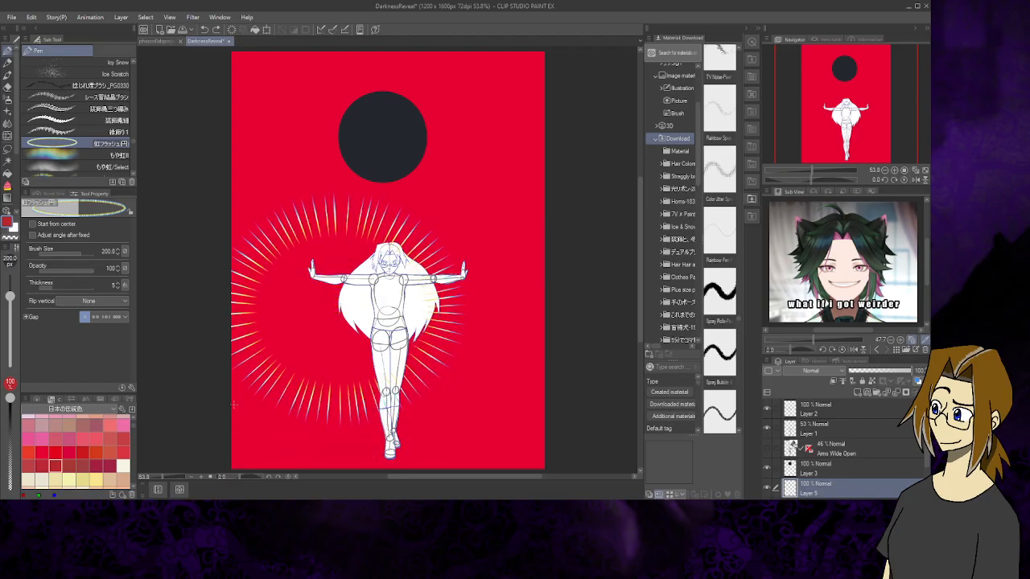
click(205, 30)
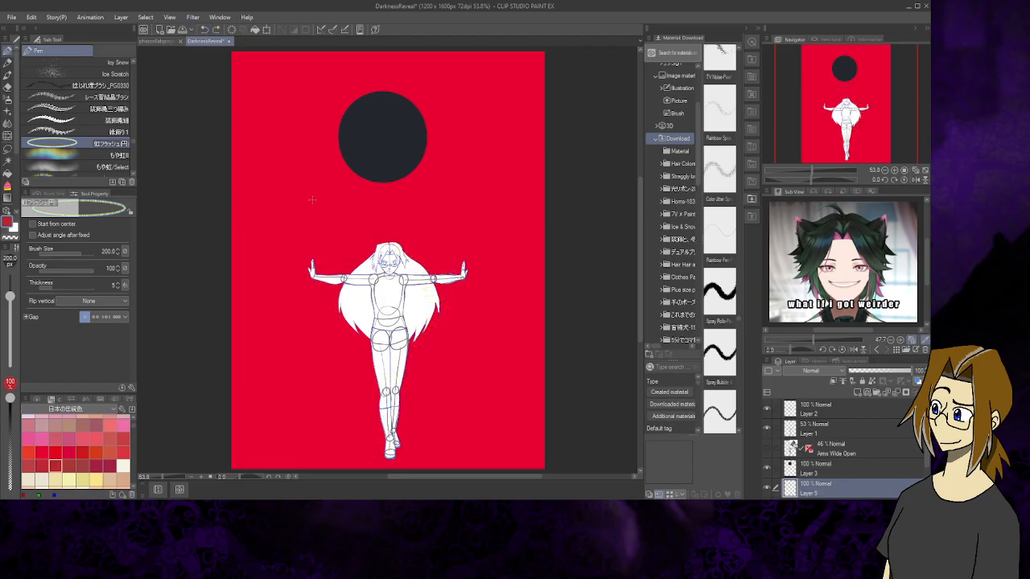
drag(313, 201, 446, 73)
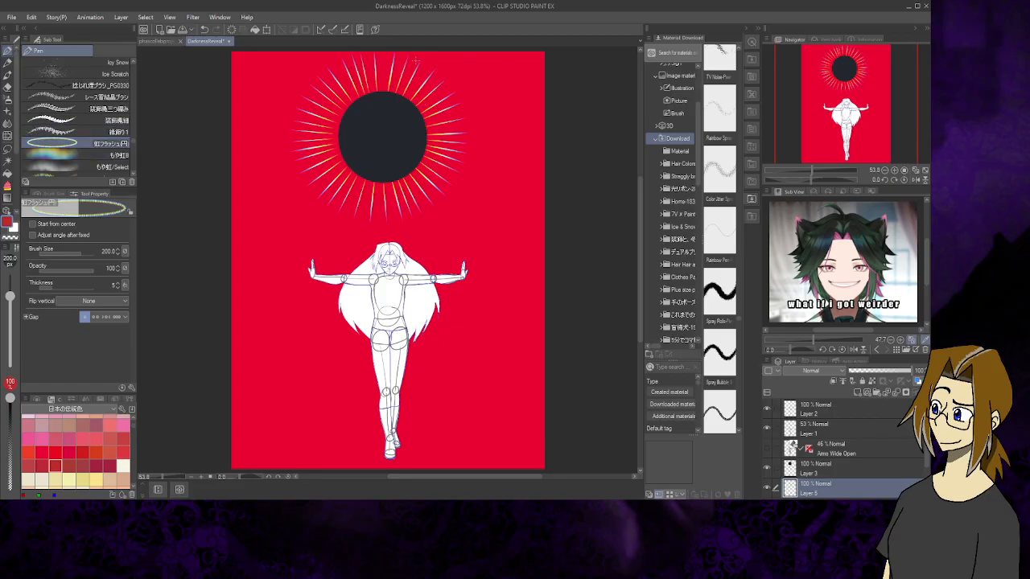
click(205, 29)
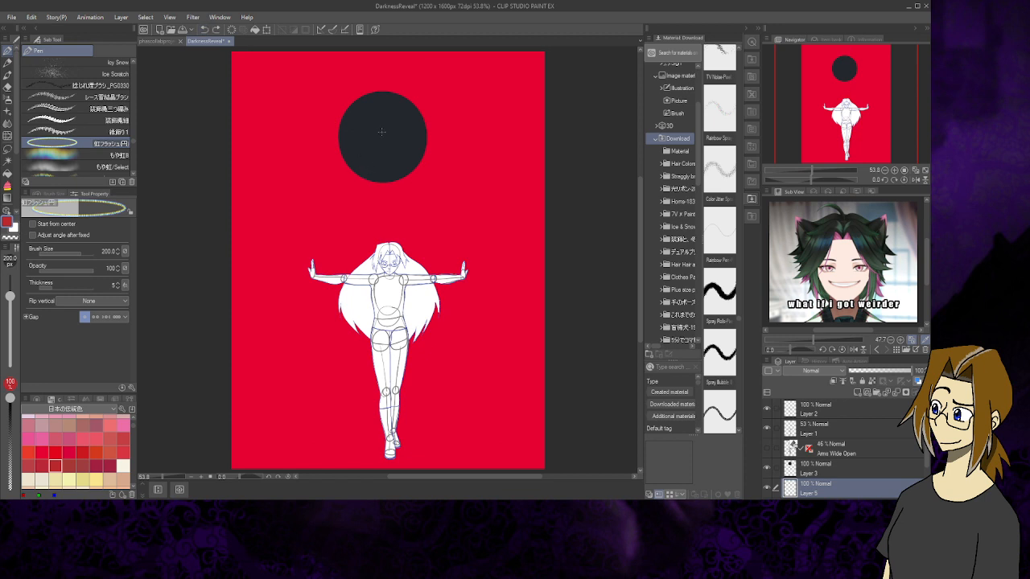
Draw a ring of rainbow rays around the dark disc, undoing the attempt started from the disc's centre
drag(382, 132, 278, 239)
mouse_move(345, 103)
mouse_down()
mouse_move(419, 95)
mouse_move(398, 83)
mouse_up()
click(204, 31)
drag(317, 202, 448, 78)
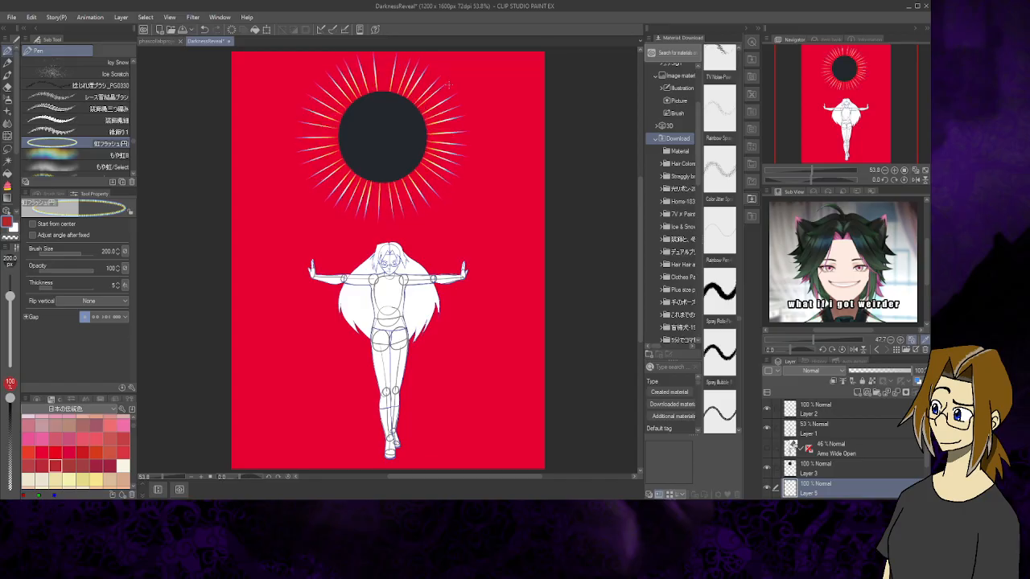
Try a hazy rainbow band across the canvas behind the disc with the もや虹B brush and undo it
click(105, 154)
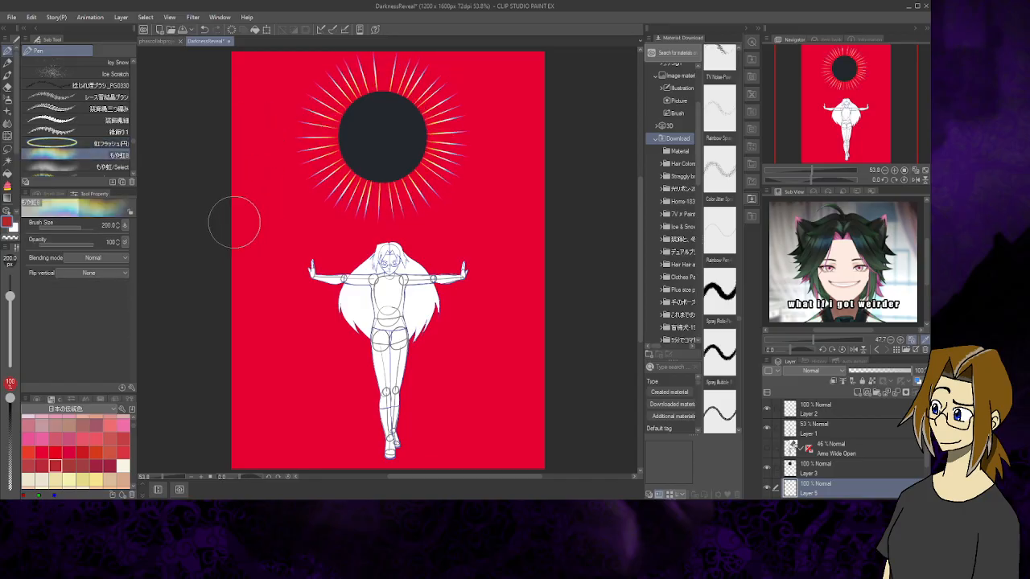
mouse_move(234, 222)
mouse_down()
mouse_move(282, 190)
mouse_move(394, 165)
mouse_move(504, 217)
mouse_move(581, 227)
mouse_up()
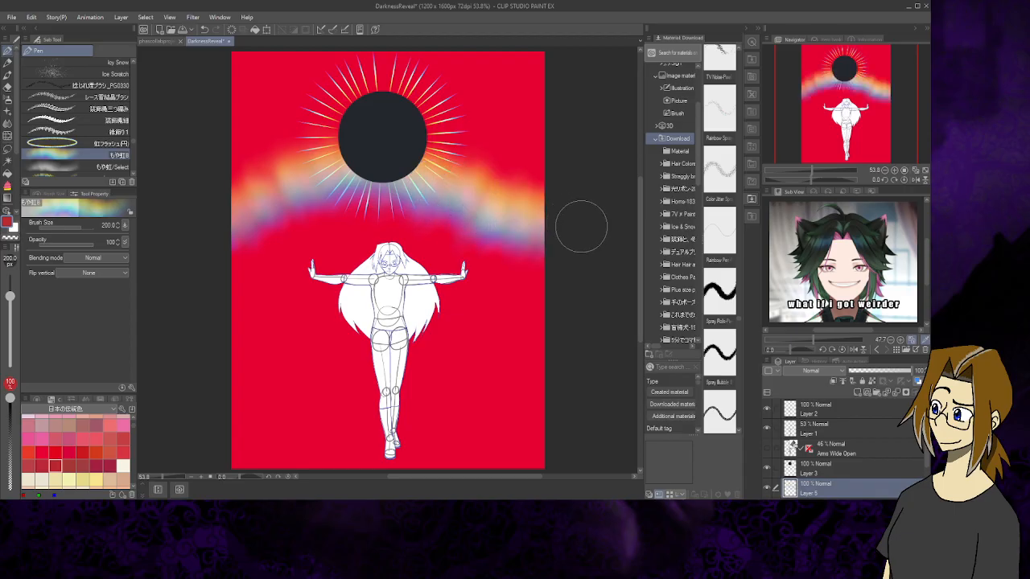
click(198, 35)
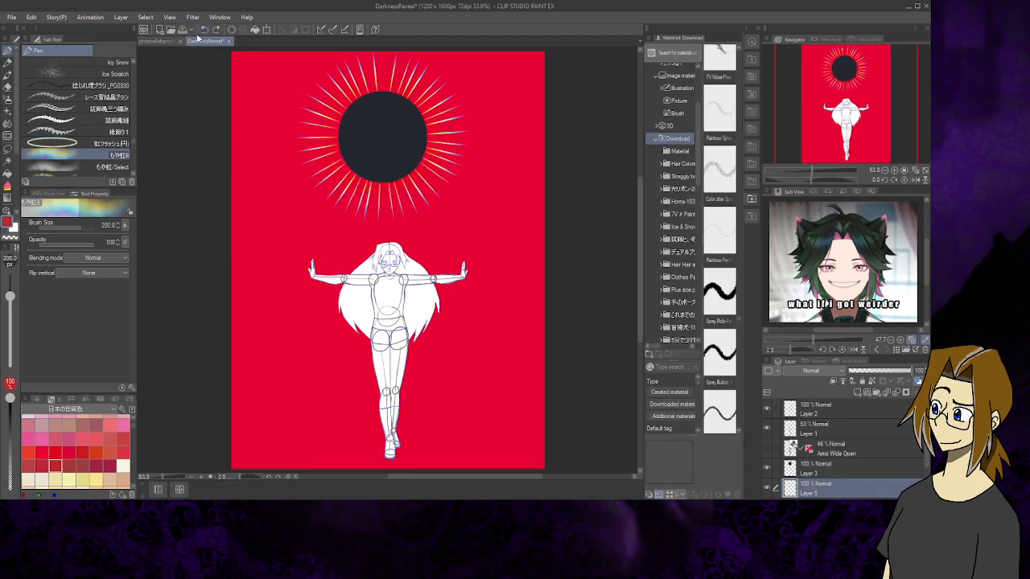
Try a dark navy haze stroke across the canvas below the disc with the もや虹/Select brush and undo it
scroll(121, 165, down, 1)
click(112, 156)
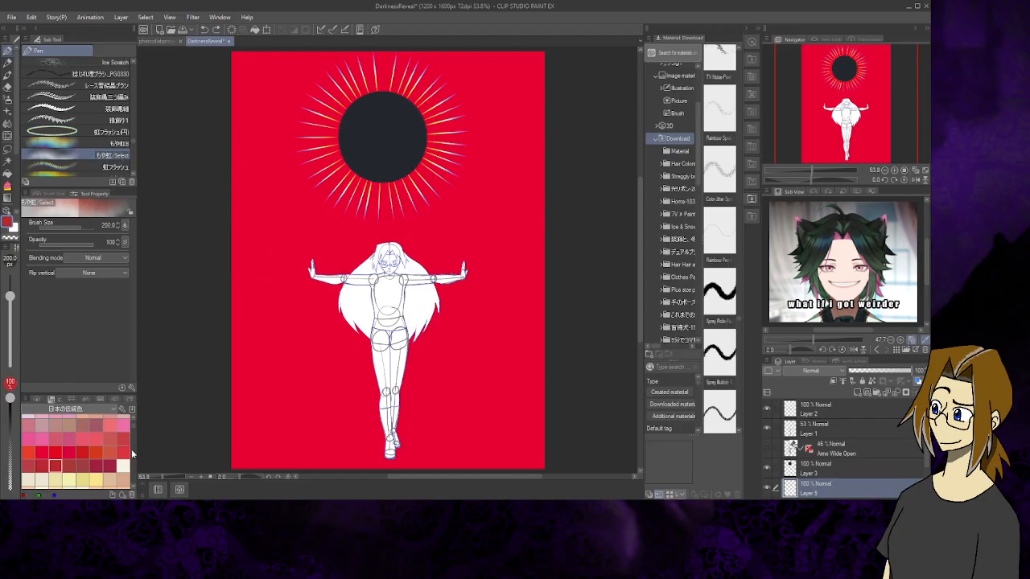
scroll(132, 421, up, 3)
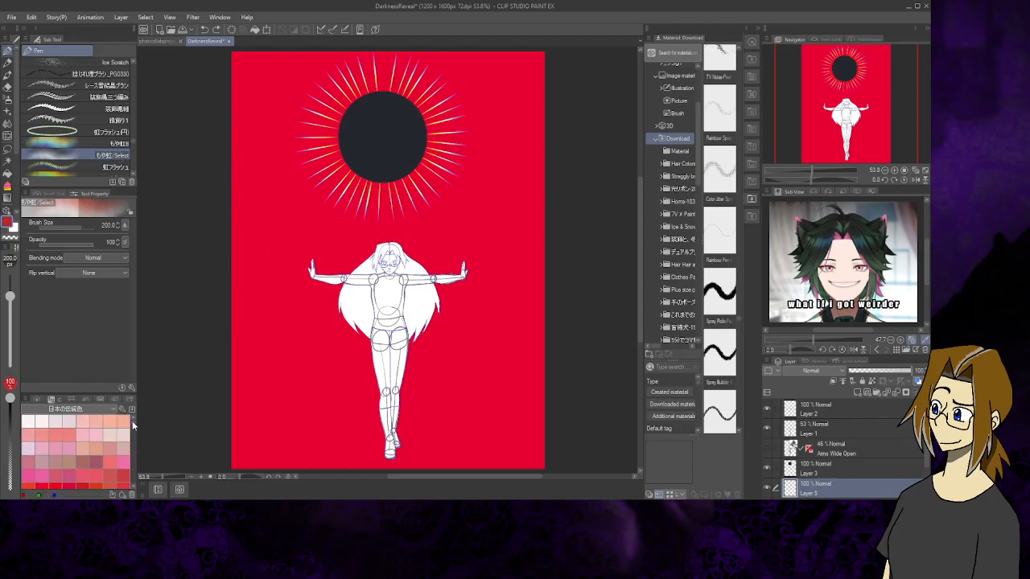
drag(131, 421, 134, 482)
scroll(116, 476, up, 4)
scroll(110, 478, down, 1)
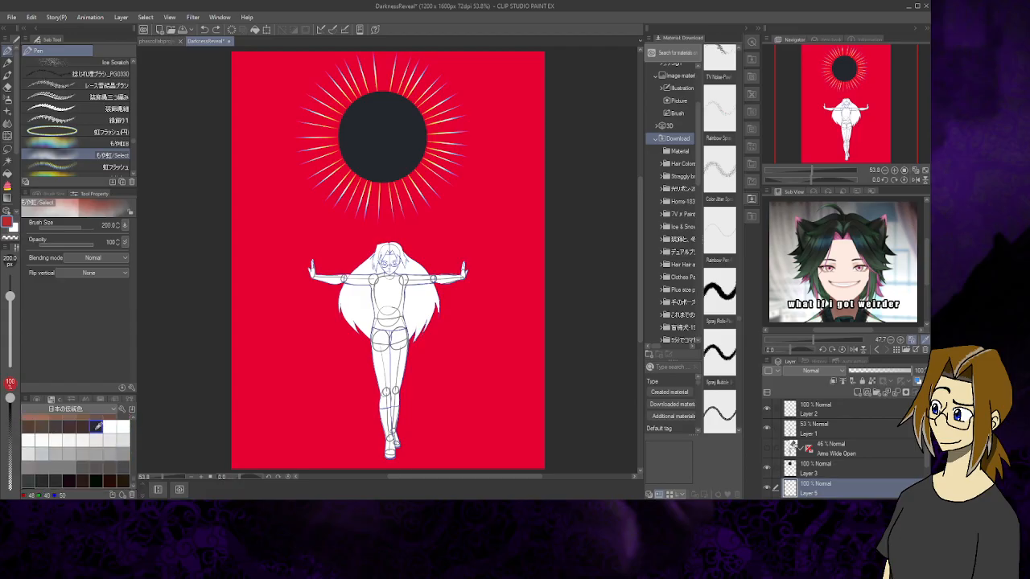
click(97, 427)
mouse_move(230, 214)
mouse_down()
mouse_move(330, 157)
mouse_move(522, 183)
mouse_move(617, 223)
mouse_up()
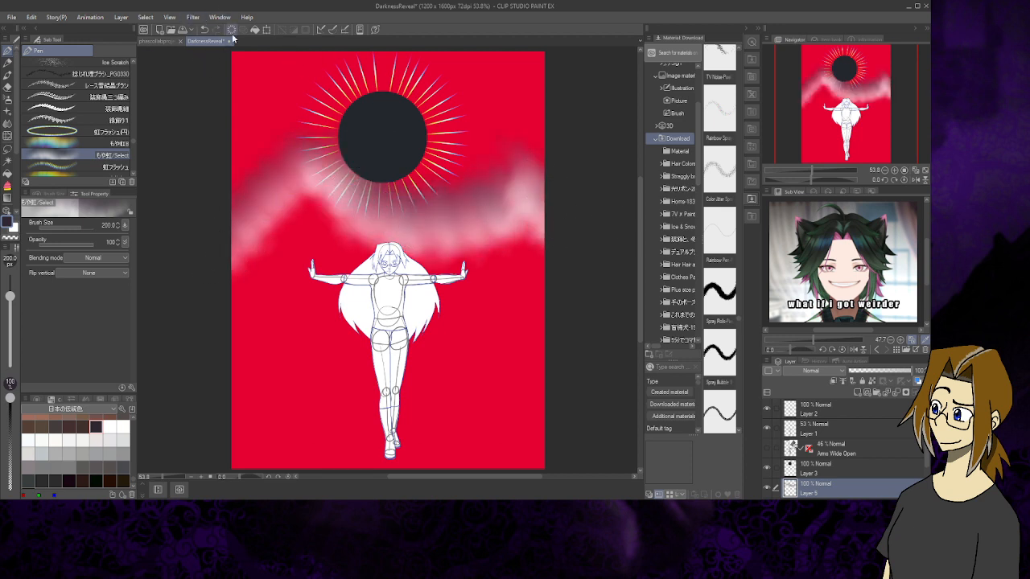
click(204, 29)
Try scattering rainbow prism shards across the crimson backdrop with the second デュアルプリズムA brush at size 200 and undo the stroke
scroll(131, 168, down, 10)
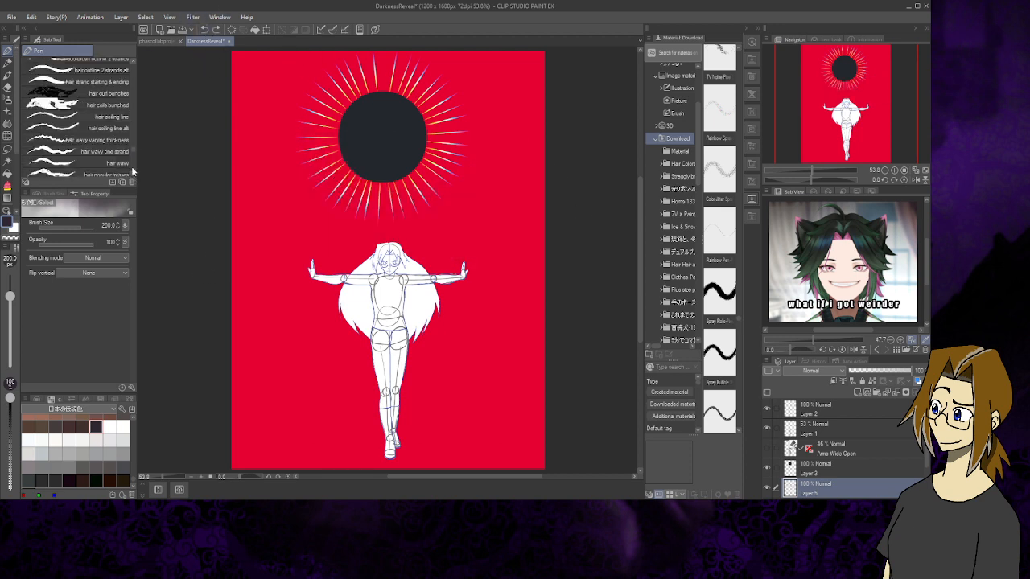
scroll(134, 153, down, 10)
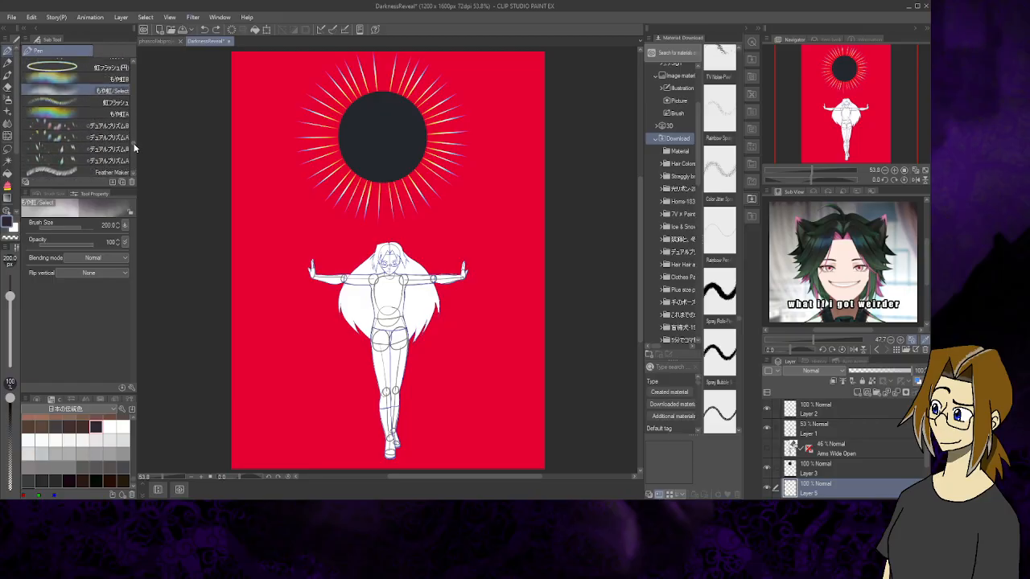
scroll(133, 148, down, 2)
click(113, 111)
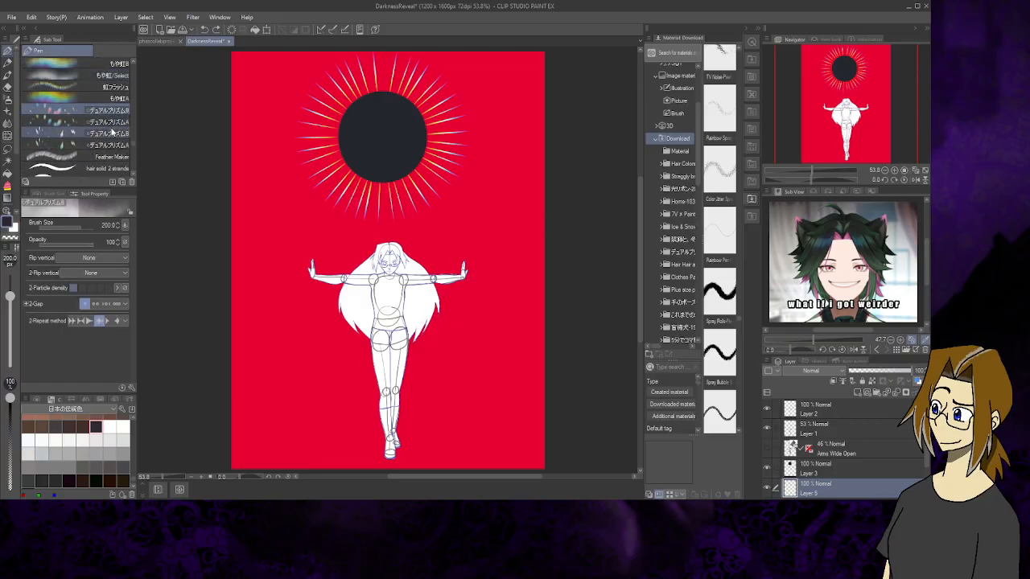
click(108, 135)
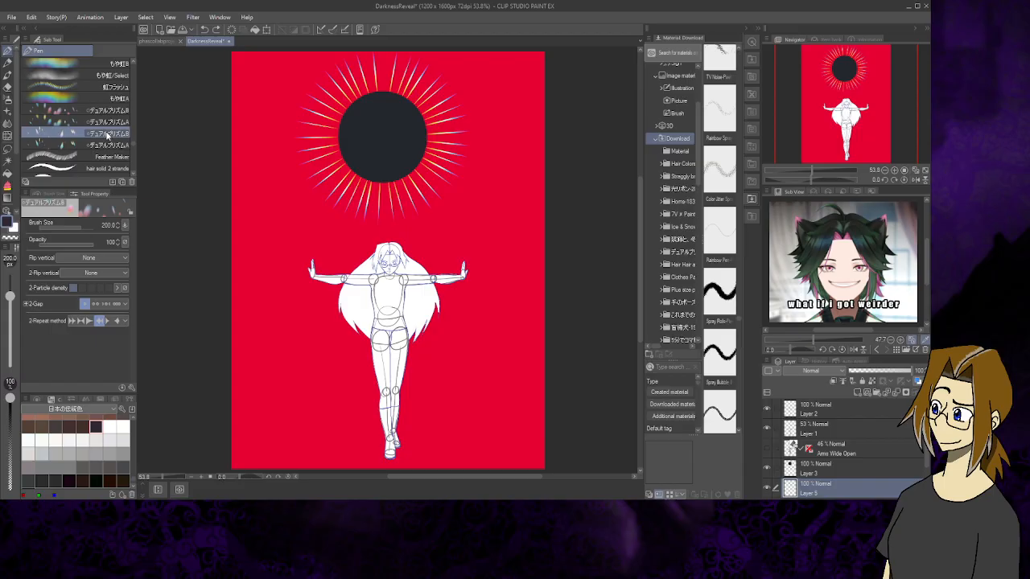
click(107, 145)
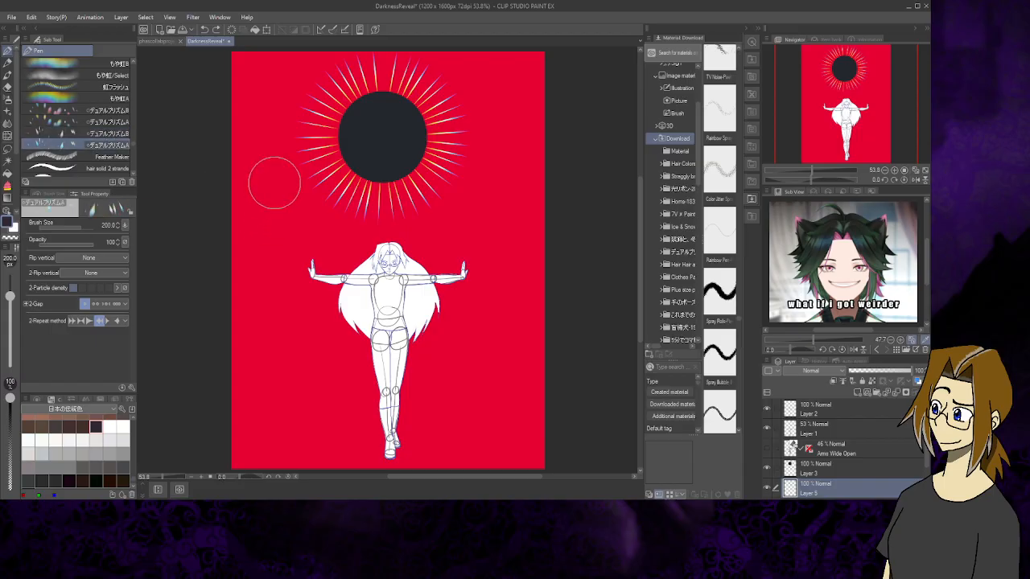
mouse_move(275, 183)
mouse_down()
mouse_move(254, 198)
mouse_move(329, 275)
mouse_move(491, 259)
mouse_move(541, 138)
mouse_move(211, 174)
mouse_move(261, 335)
mouse_move(428, 409)
mouse_move(543, 296)
mouse_move(483, 74)
mouse_move(255, 74)
mouse_move(224, 419)
mouse_move(430, 447)
mouse_move(533, 371)
mouse_up()
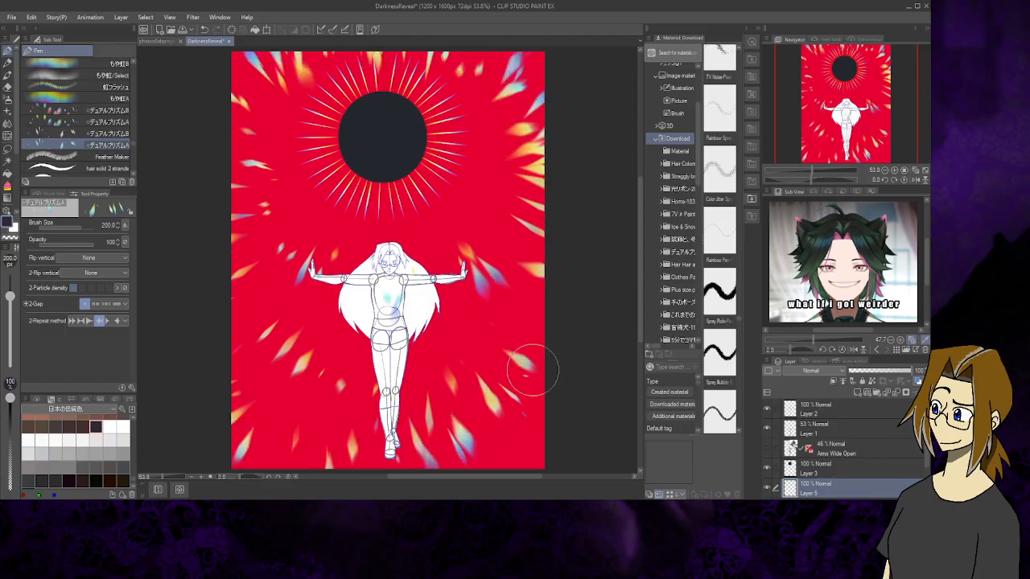
click(205, 30)
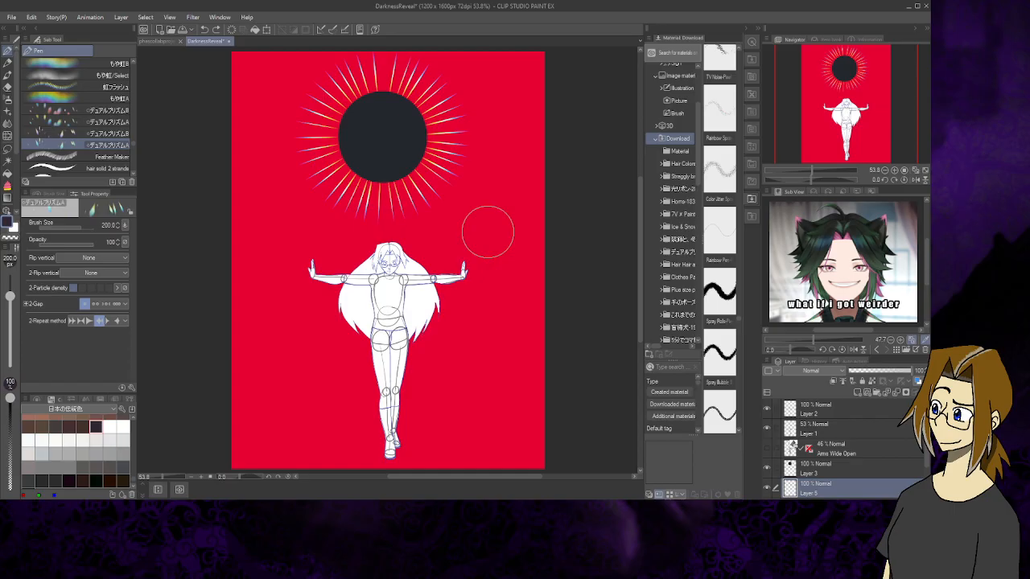
Hide Layer 1, which holds the figure's body construction sketch
click(767, 447)
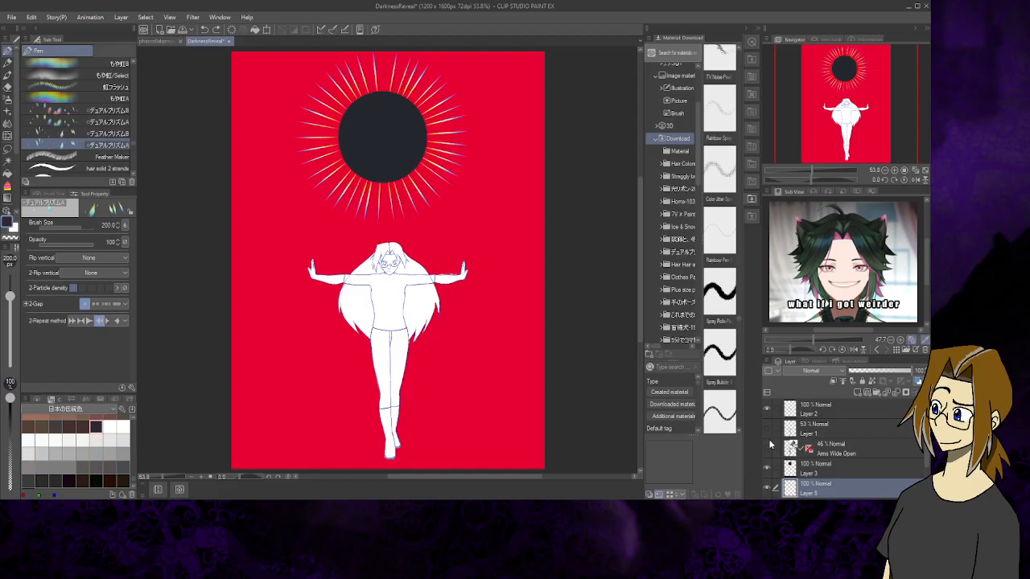